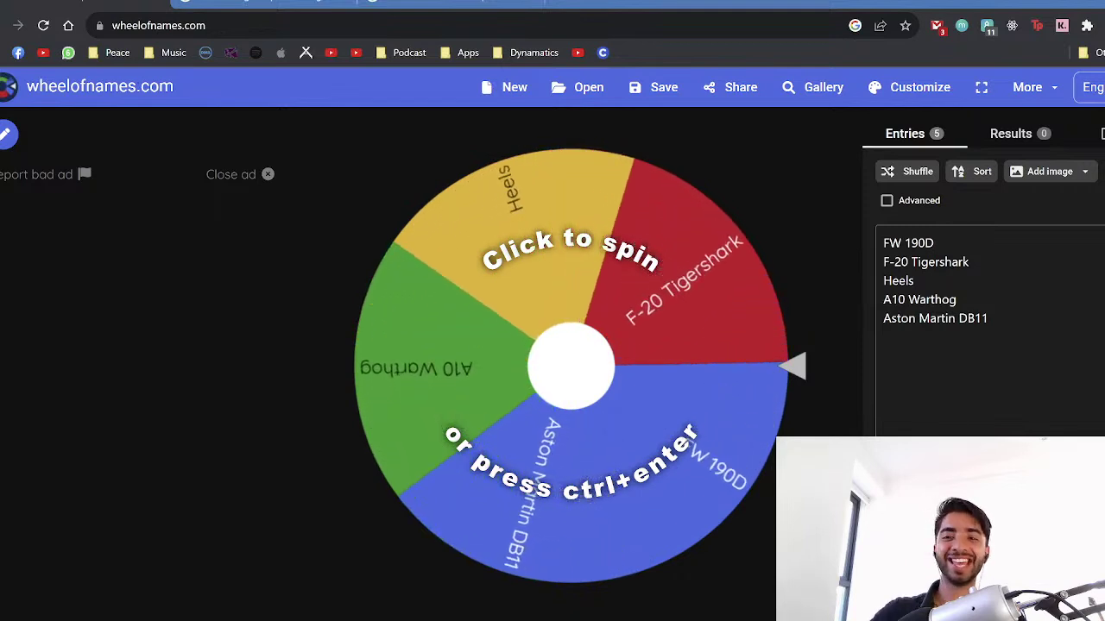
Step: Spin the wheel to pick a random entry and dismiss the winner announcement
left_click(634, 266)
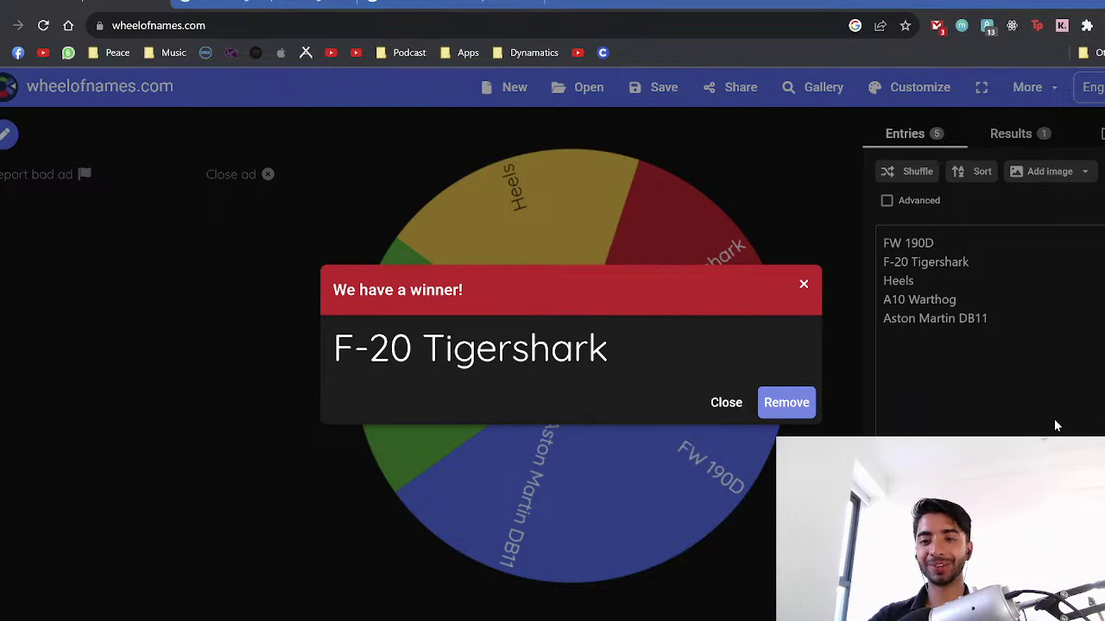
left_click(803, 286)
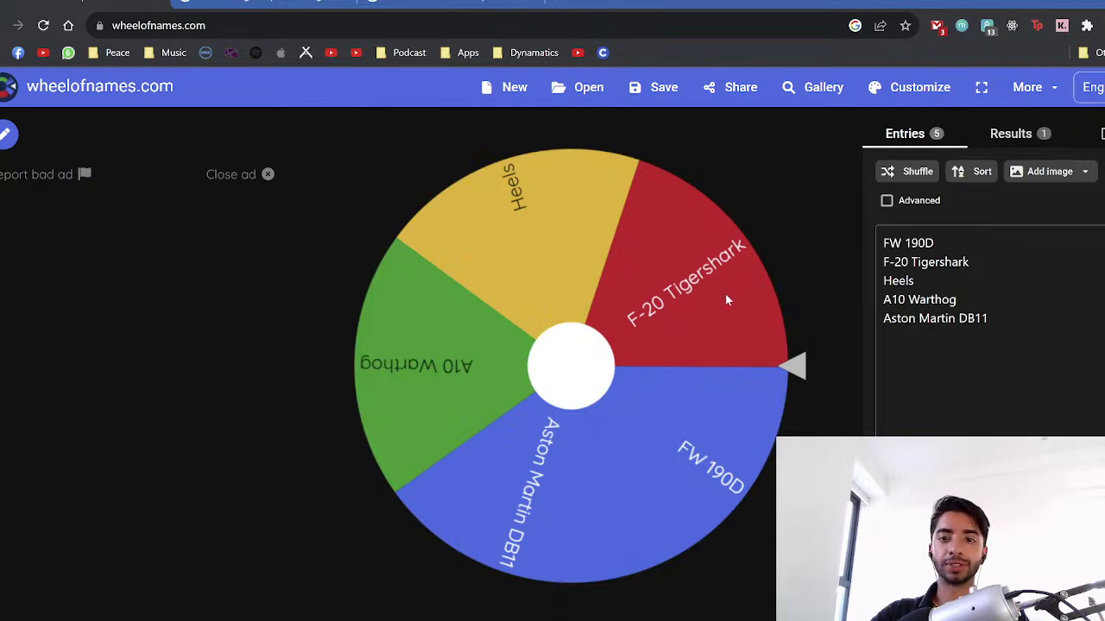
Step: Bring the separate window with the "f 20 tigershark blueprints" image results into the main browser window as a tab
left_click(572, 2)
left_click_drag(606, 2, 1103, 1)
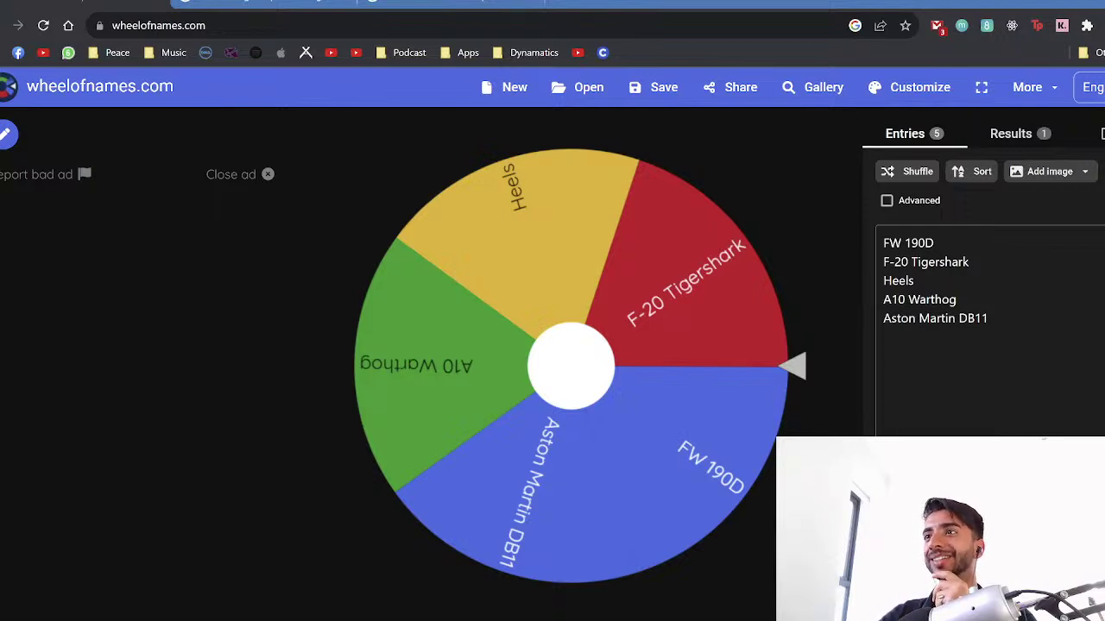
left_click_drag(691, 620, 752, 65)
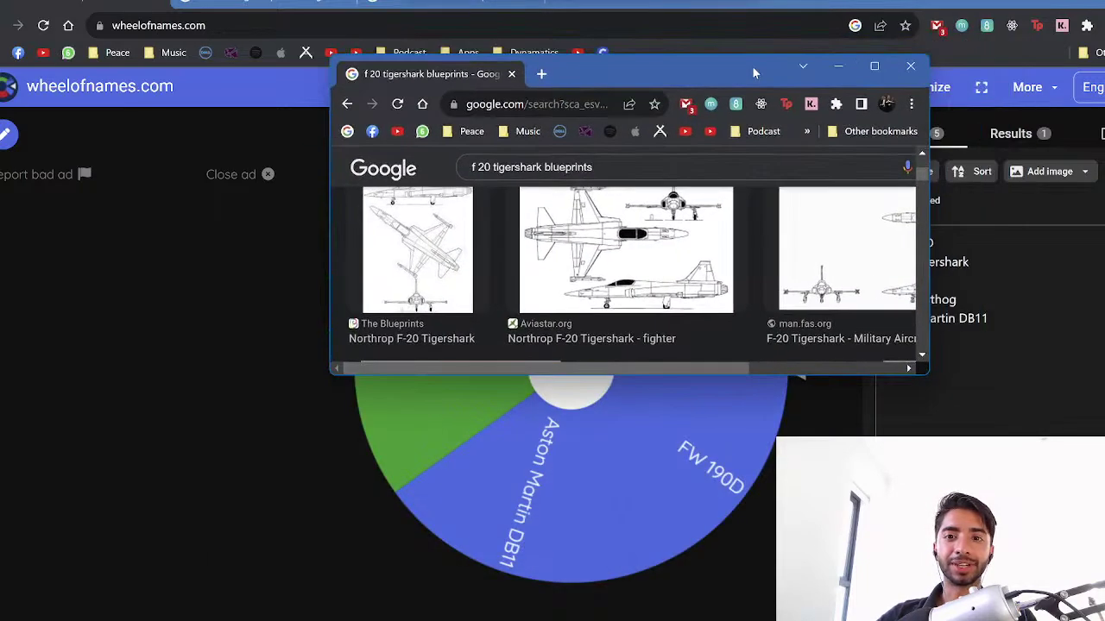
left_click_drag(502, 78, 646, 5)
Step: Shorten the image search query to "f 20 tigershark" and run the search
scroll(634, 344, "up", 1)
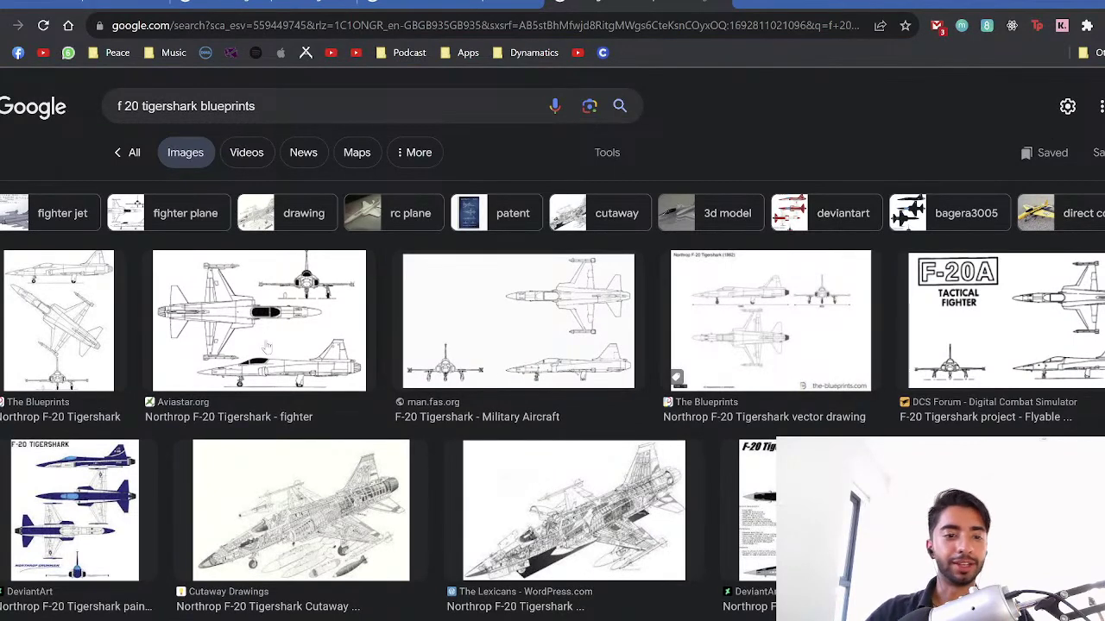
scroll(266, 349, "down", 1)
scroll(266, 345, "up", 1)
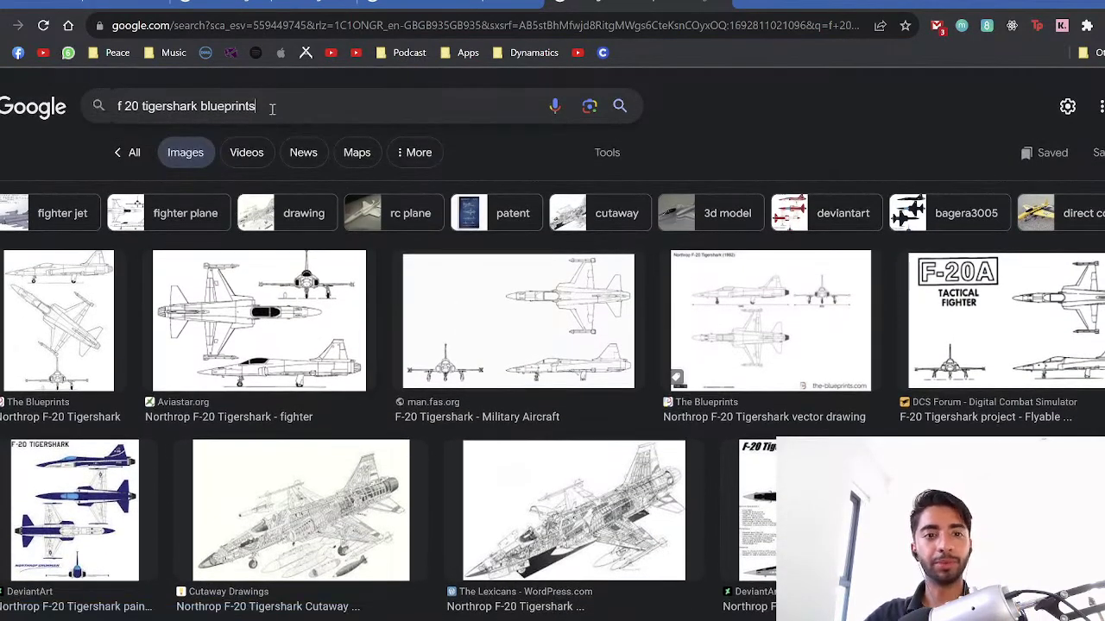
left_click_drag(271, 106, 219, 111)
key("BackSpace")
key("BackSpace")
key("BackSpace")
key("BackSpace")
key("BackSpace")
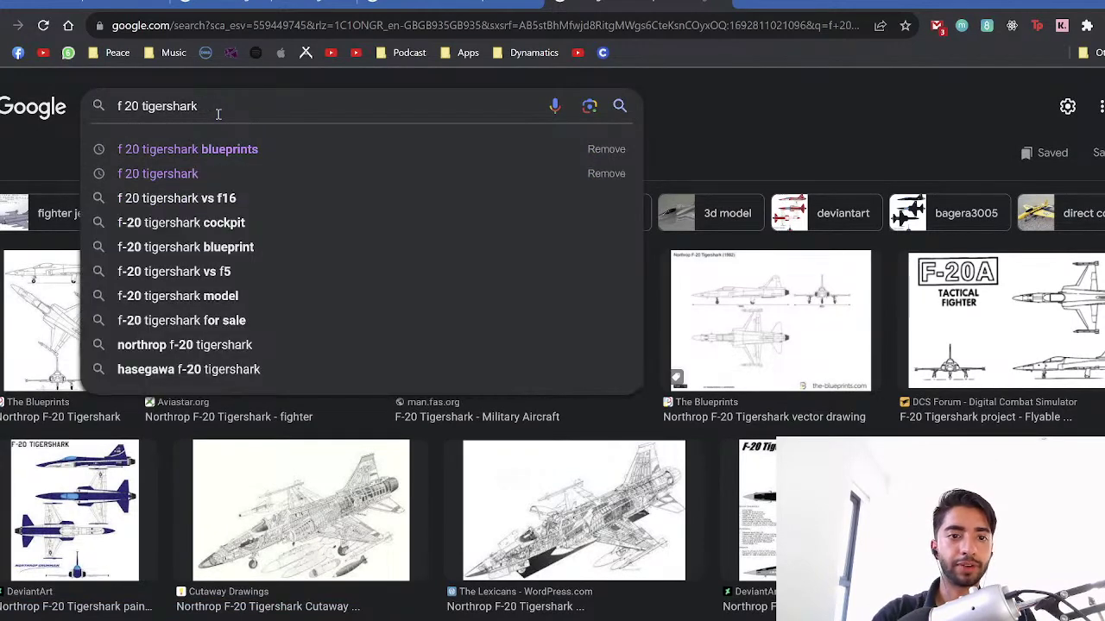
key("Return")
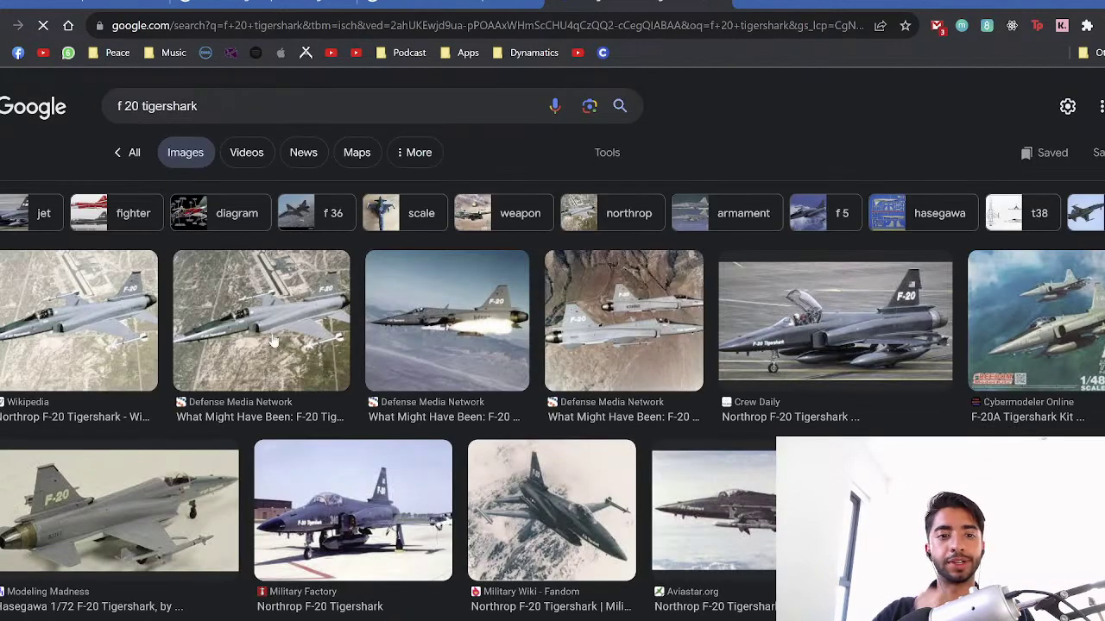
Step: Preview the Wikipedia photo of the Northrop F-20 Tigershark and look through the other photos of the aircraft
scroll(295, 371, "down", 1)
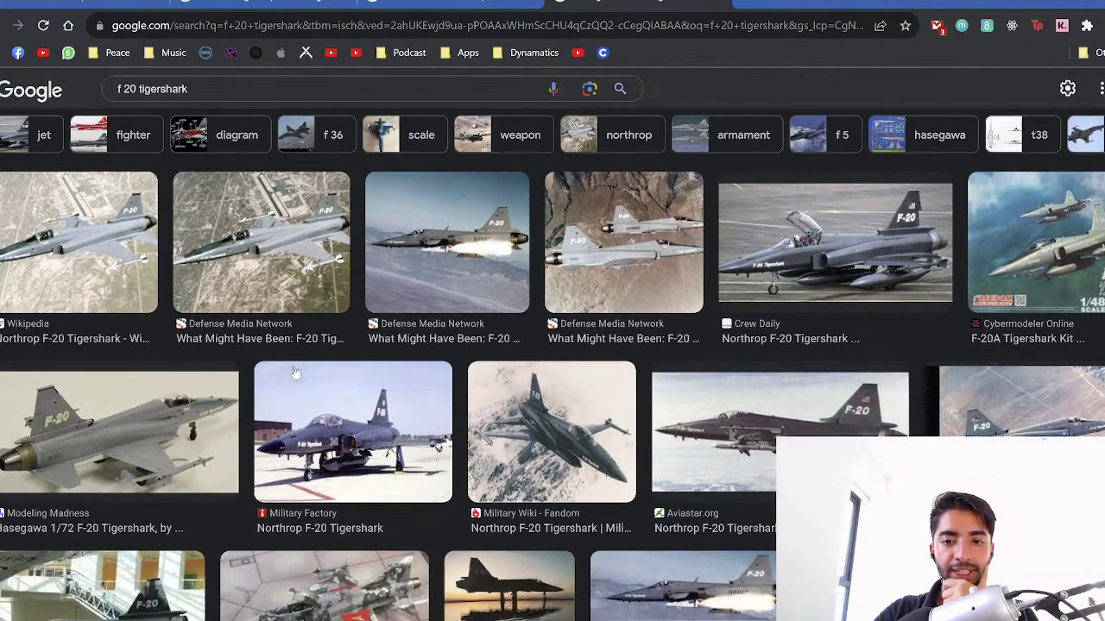
scroll(295, 371, "up", 1)
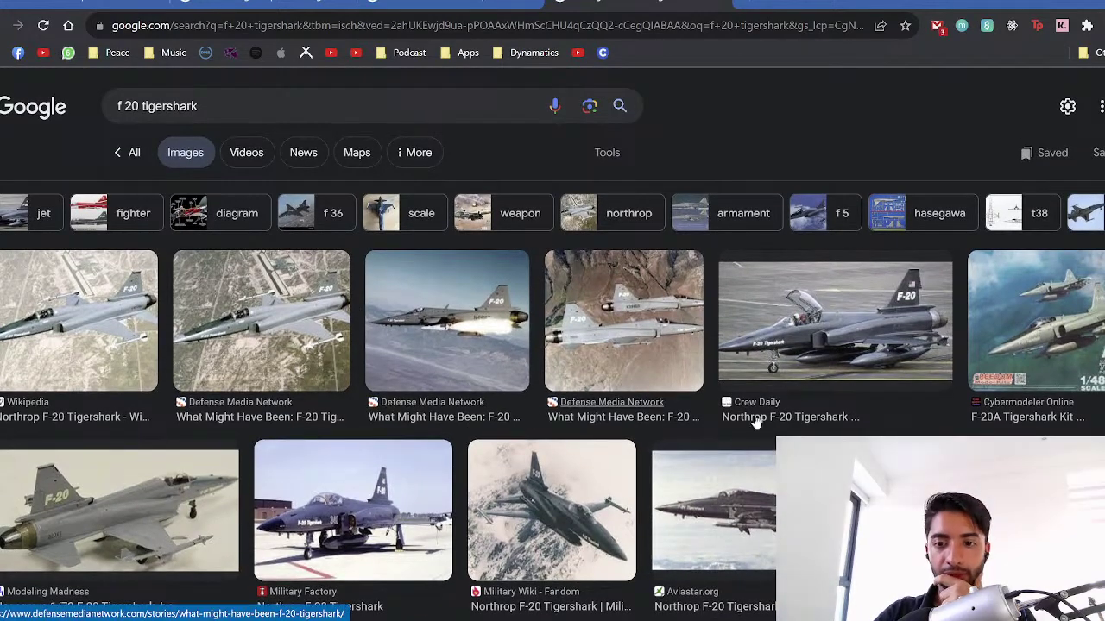
left_click(104, 332)
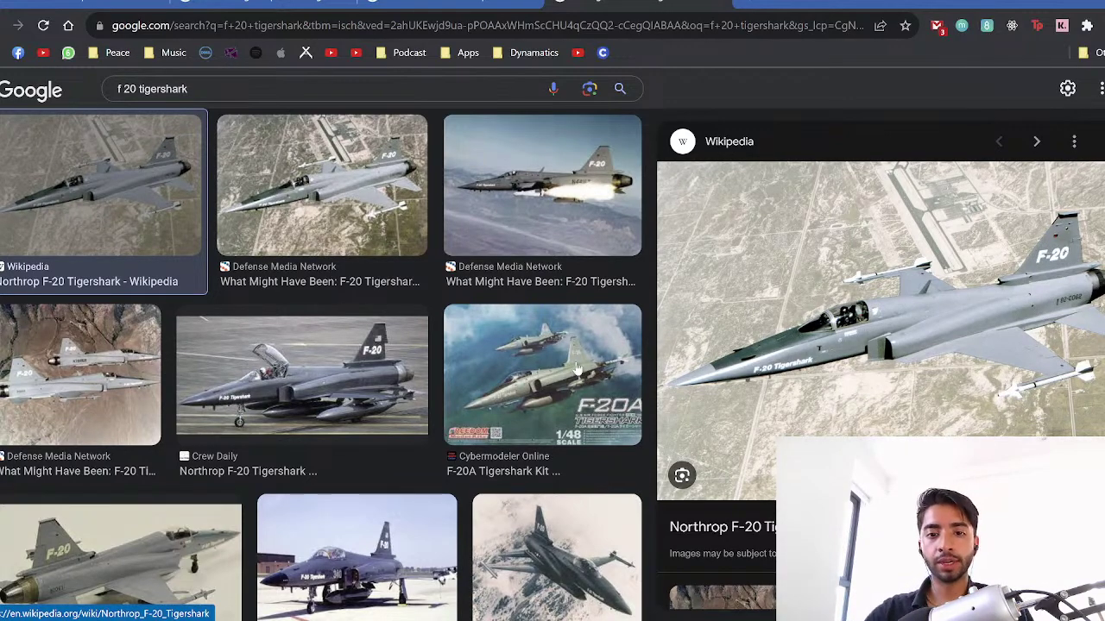
scroll(574, 365, "down", 5)
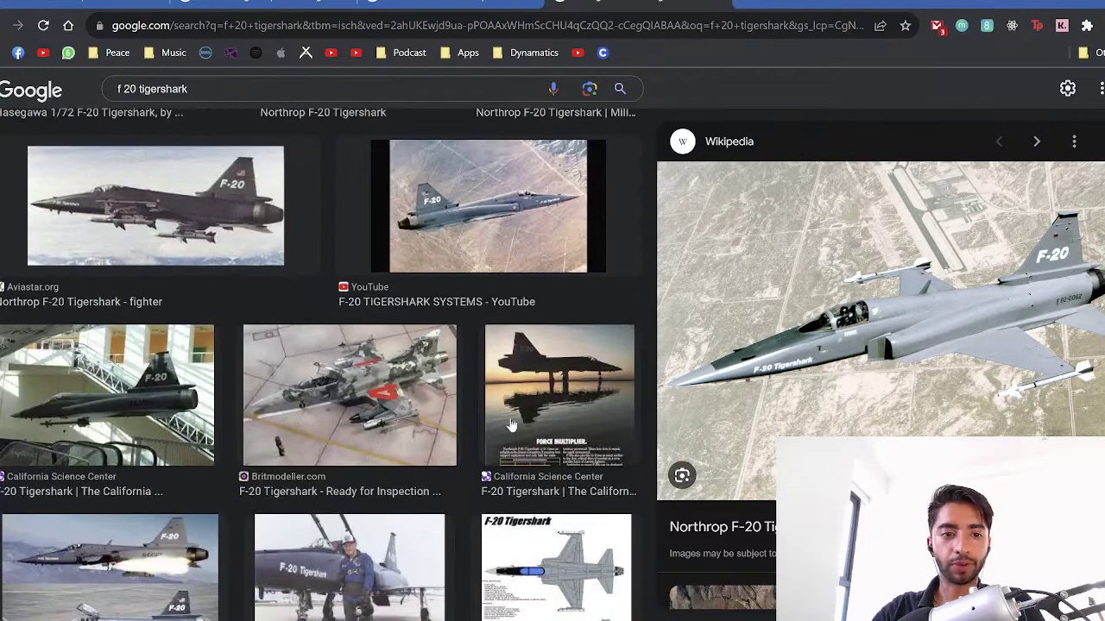
scroll(511, 424, "down", 2)
scroll(510, 422, "up", 8)
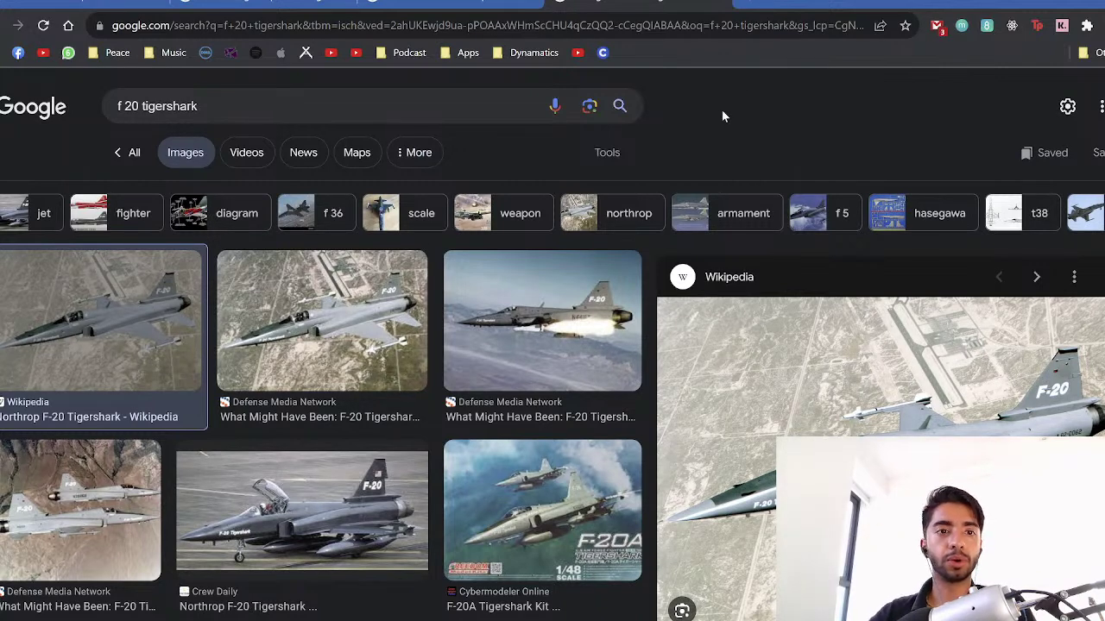
Step: Search images again for "f 20 tigershark blueprints" using the suggested query
left_click(220, 109)
key("Down")
key("Down")
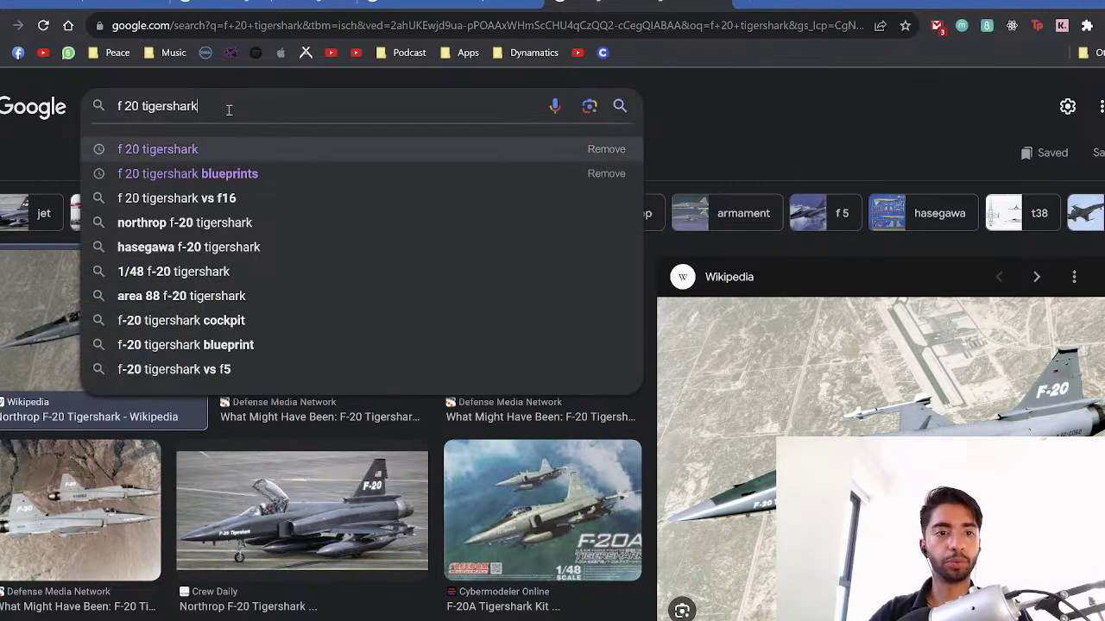
key("Return")
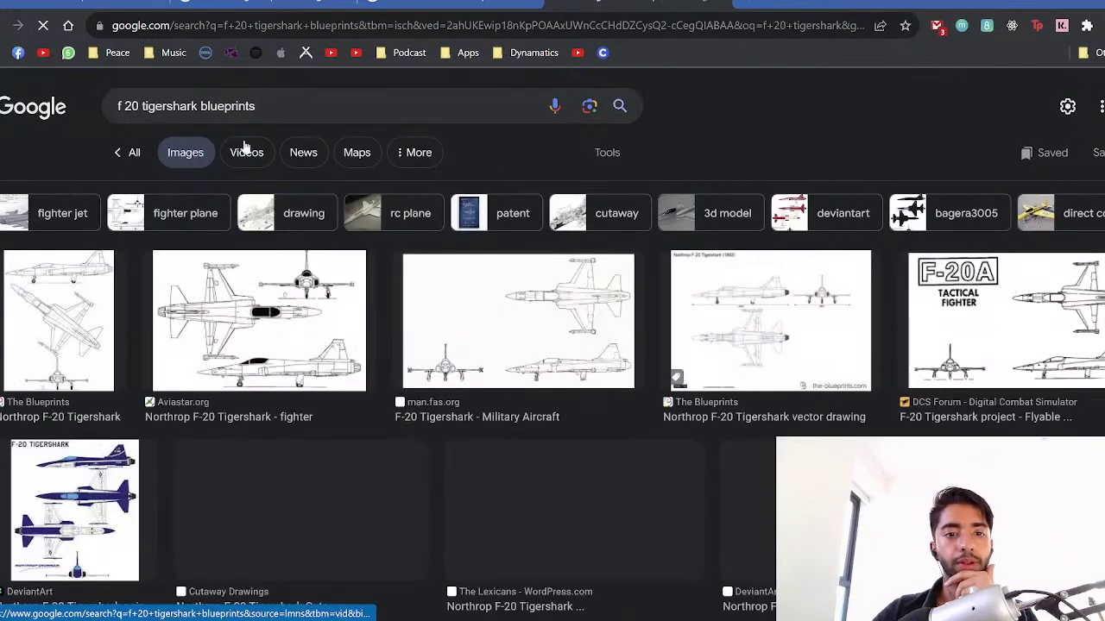
Step: Preview the F-20 Tigershark cutaway from Cutaway Drawings and examine its internal structure enlarged
scroll(393, 187, "down", 1)
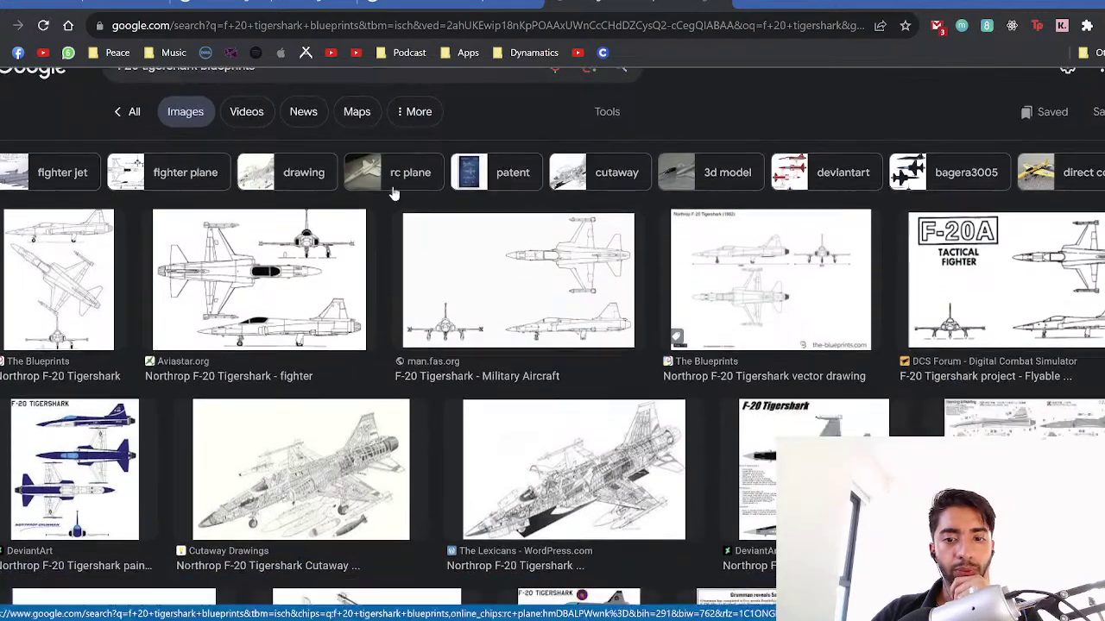
left_click(373, 427)
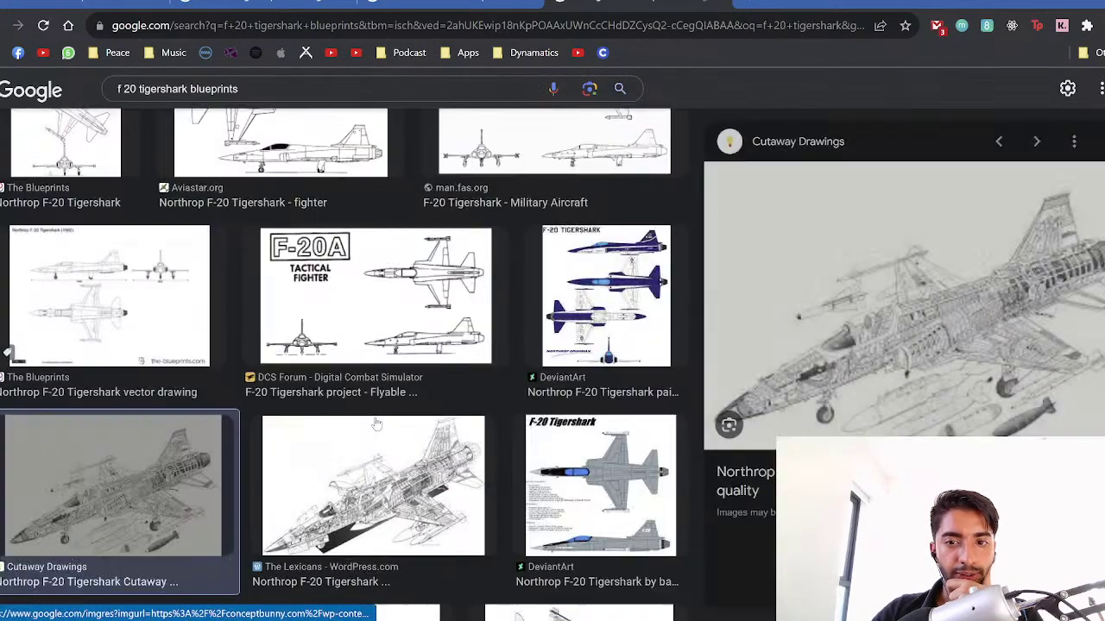
scroll(456, 341, "up", 5, "ctrl")
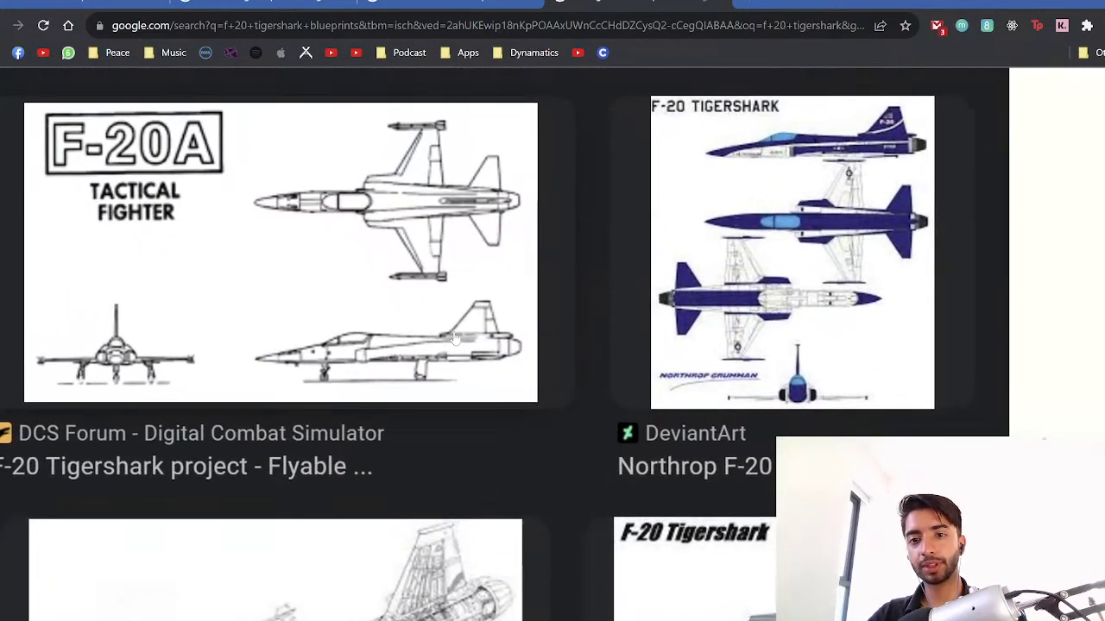
scroll(455, 341, "right", 6)
scroll(190, 322, "right", 6)
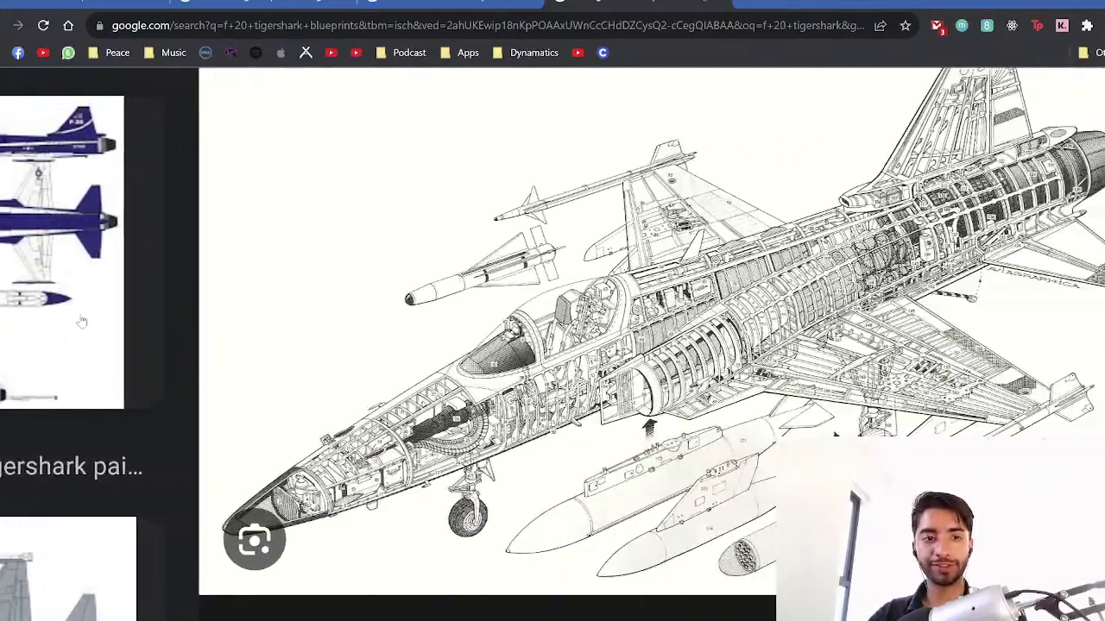
scroll(456, 332, "down", 1, "ctrl")
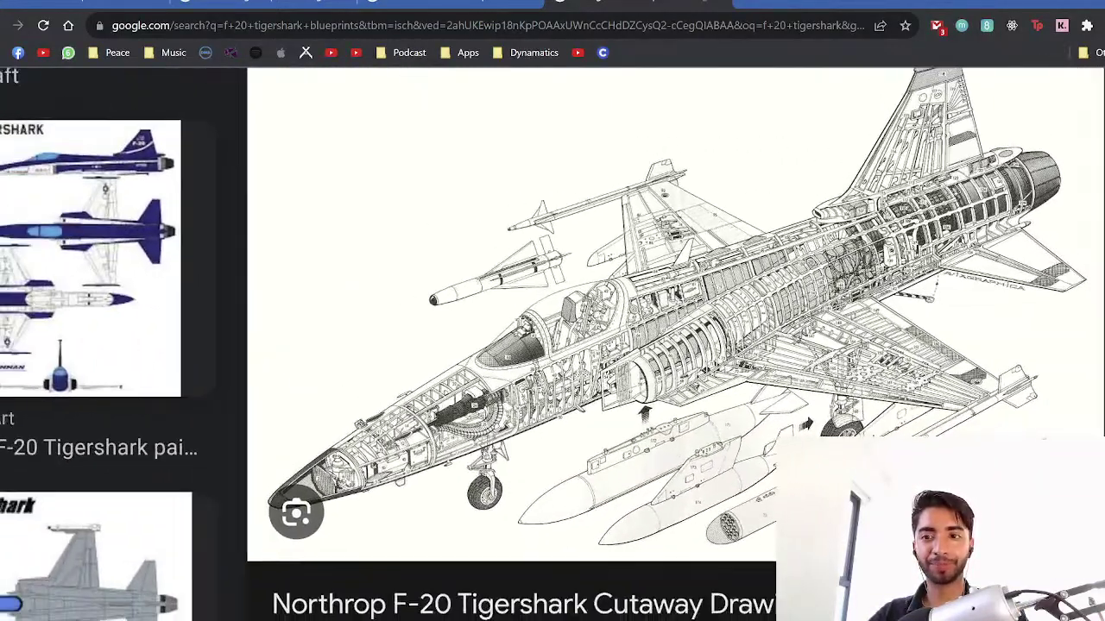
scroll(456, 333, "up", 1)
scroll(553, 344, "down", 1)
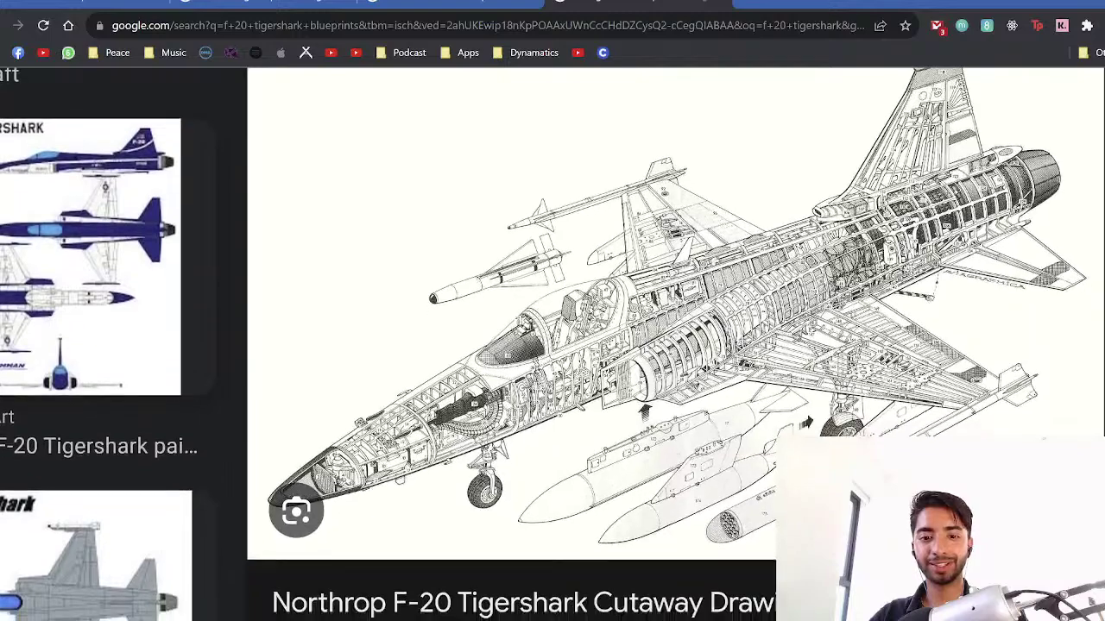
scroll(552, 343, "up", 1)
scroll(552, 343, "up", 1)
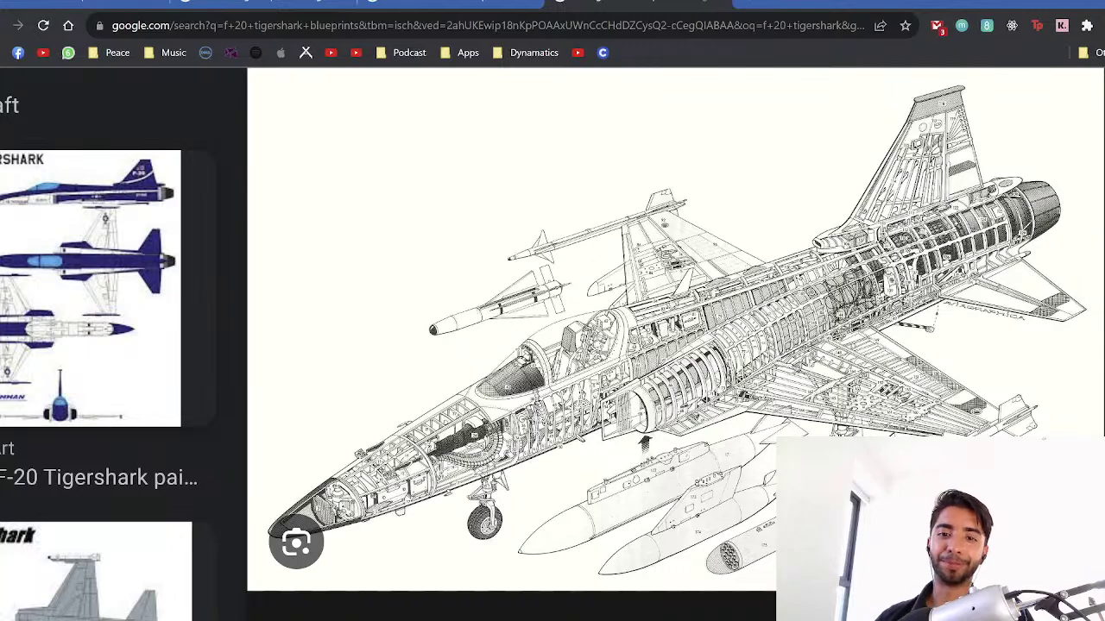
scroll(553, 343, "down", 5, "ctrl")
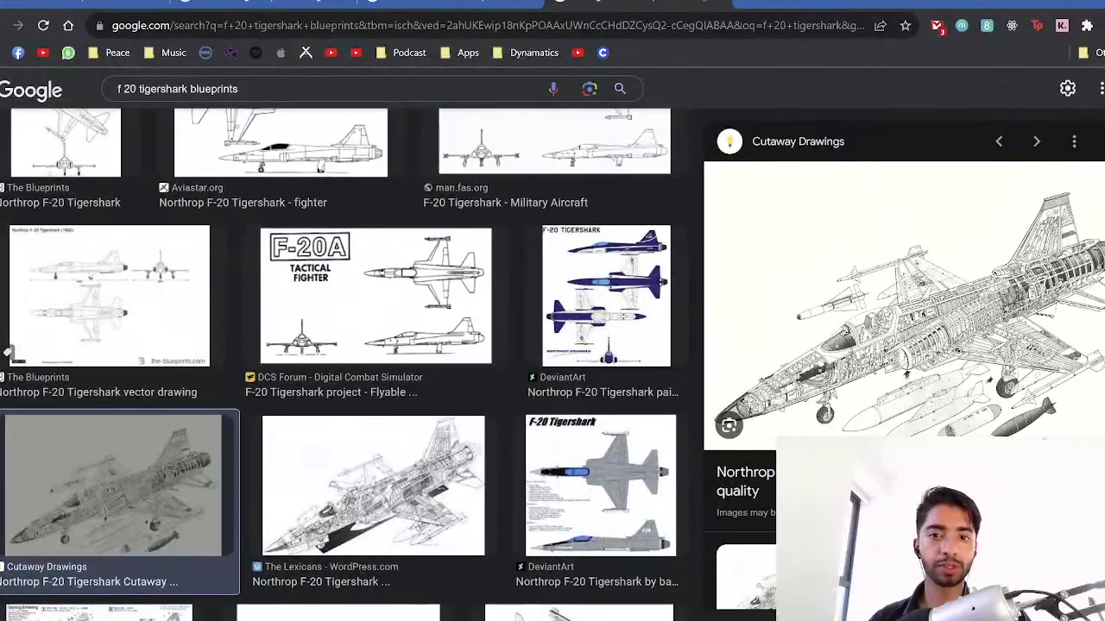
Step: Preview the F-20A Tactical Fighter three-view drawing from DCS Forum and inspect it enlarged
left_click(423, 317)
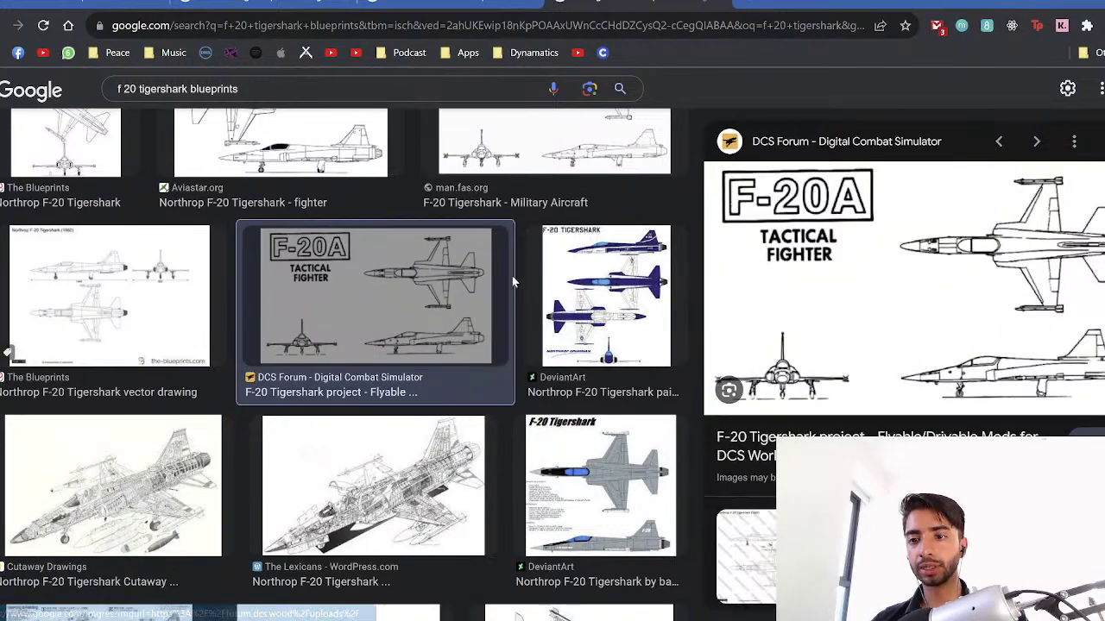
scroll(511, 281, "up", 3, "ctrl")
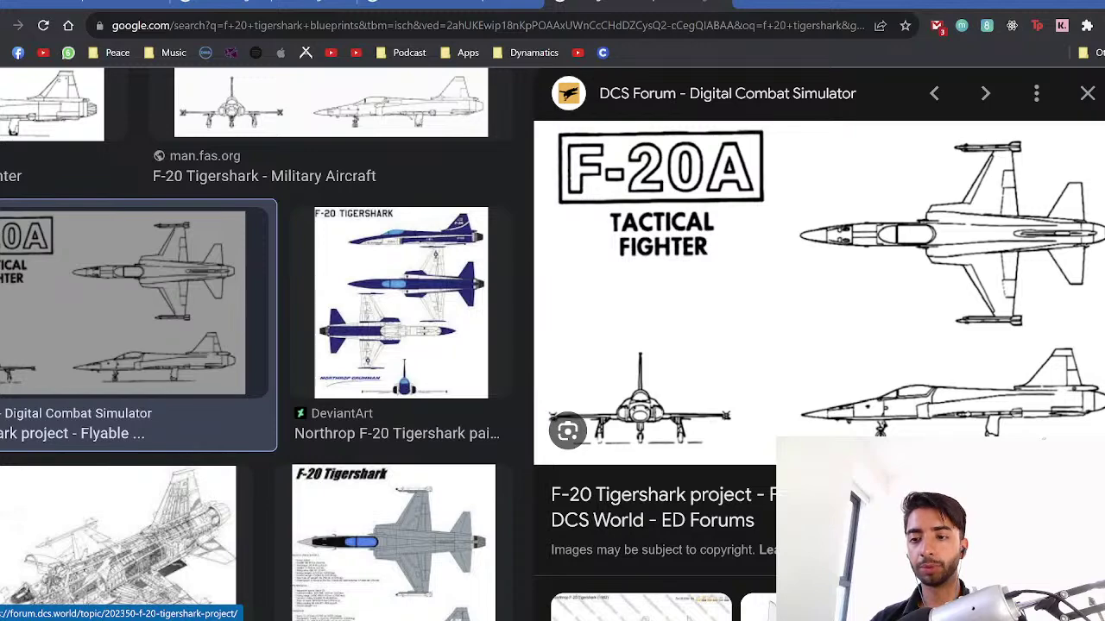
scroll(743, 317, "down", 2, "ctrl")
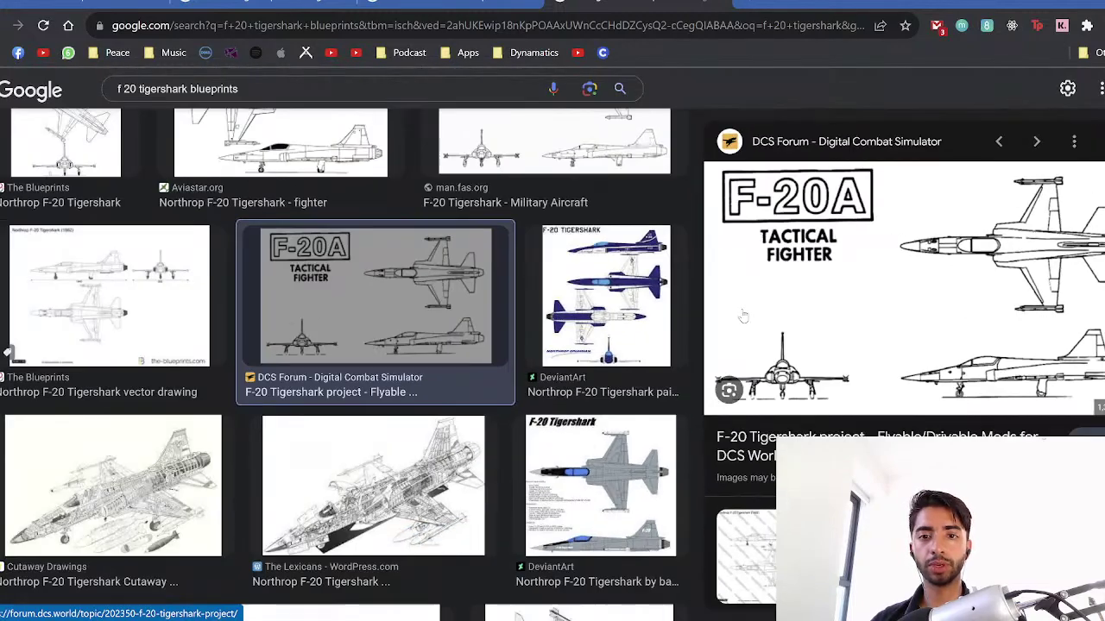
scroll(152, 359, "up", 2)
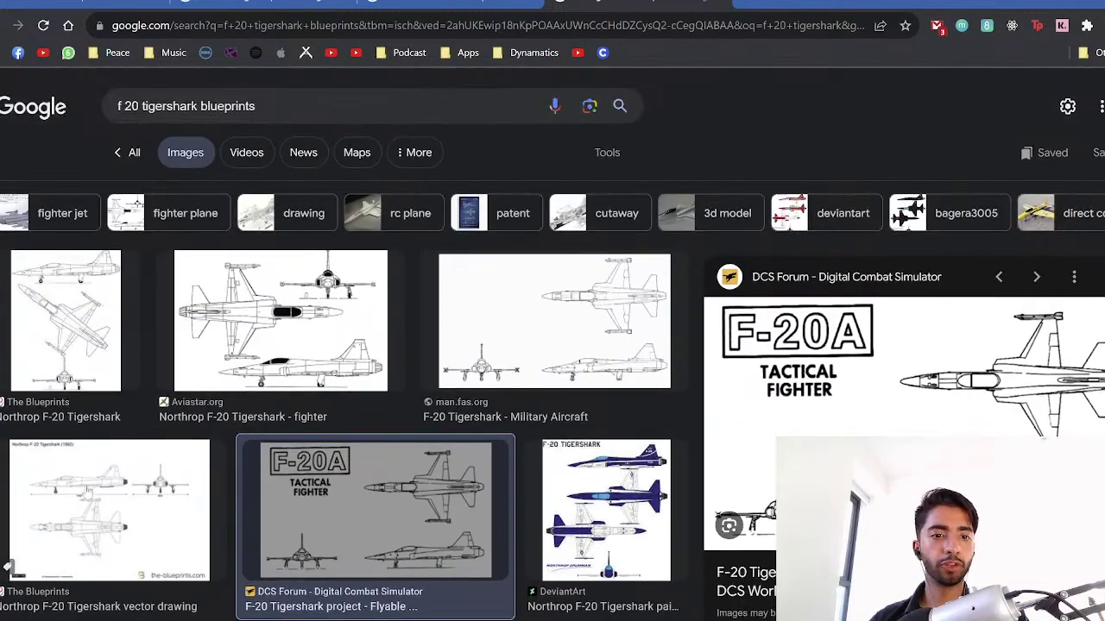
Step: Preview the Northrop F-20 Tigershark vector drawing from The Blueprints and examine its views and dimensions enlarged
left_click(229, 461)
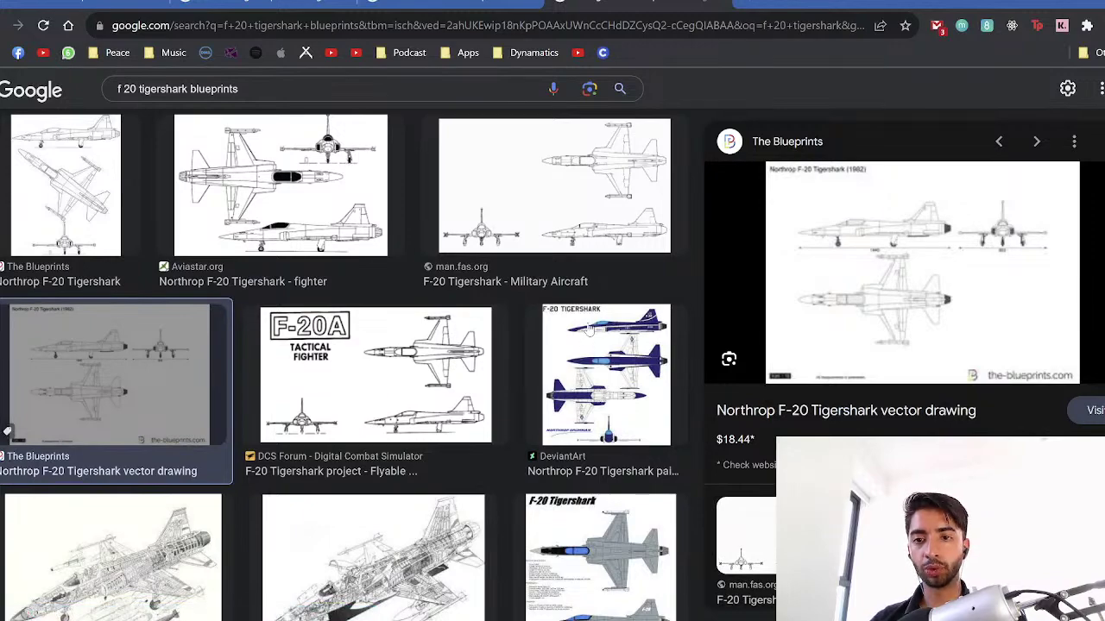
scroll(587, 329, "up", 2, "ctrl")
scroll(588, 329, "right", 4)
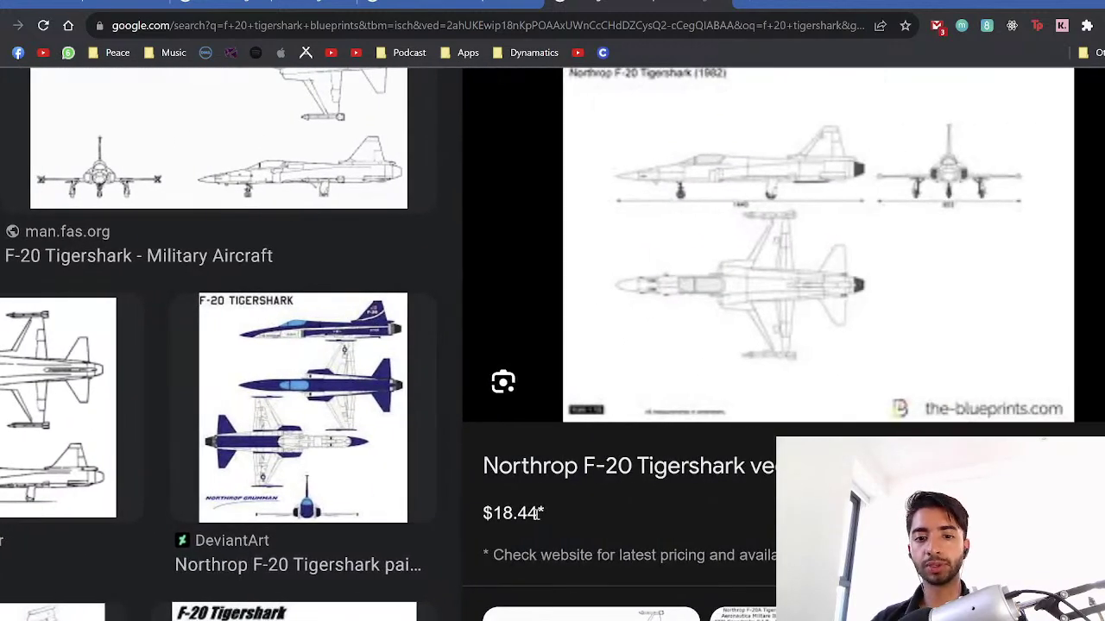
scroll(362, 431, "up", 1)
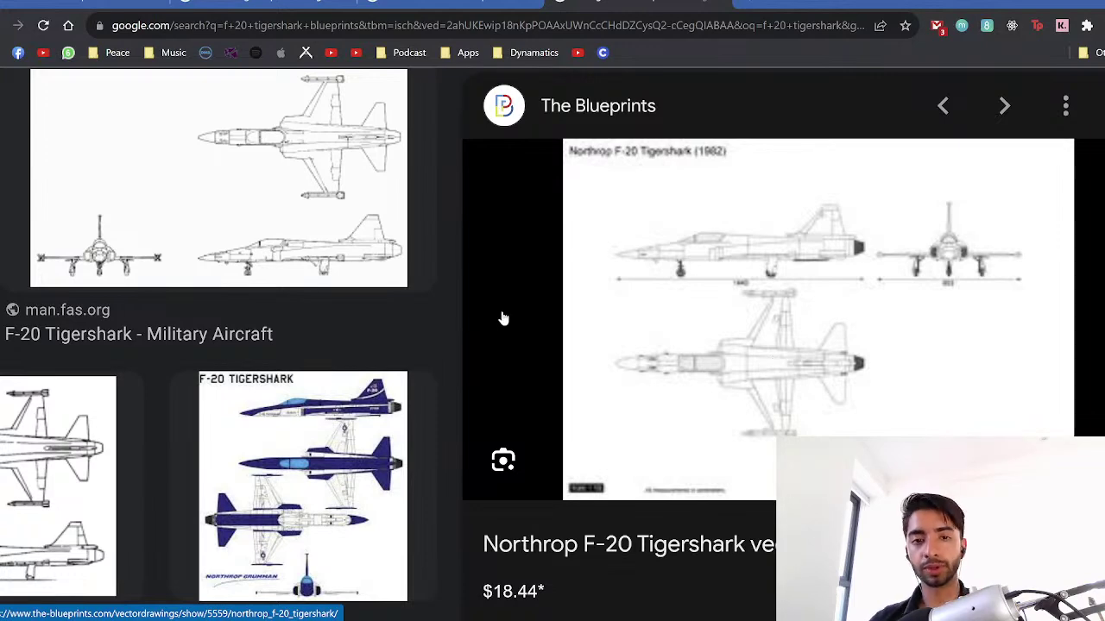
scroll(360, 311, "down", 2, "ctrl")
scroll(237, 244, "up", 1)
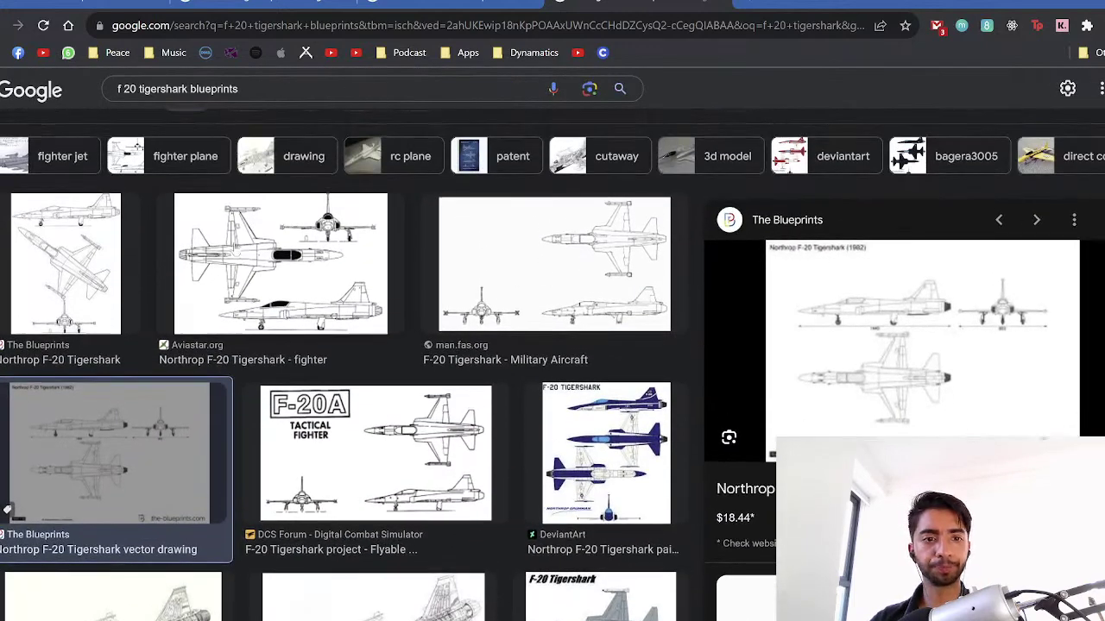
Step: Preview the first The Blueprints drawing and the Aviastar.org three-view drawing, examining the Aviastar one enlarged
left_click(49, 273)
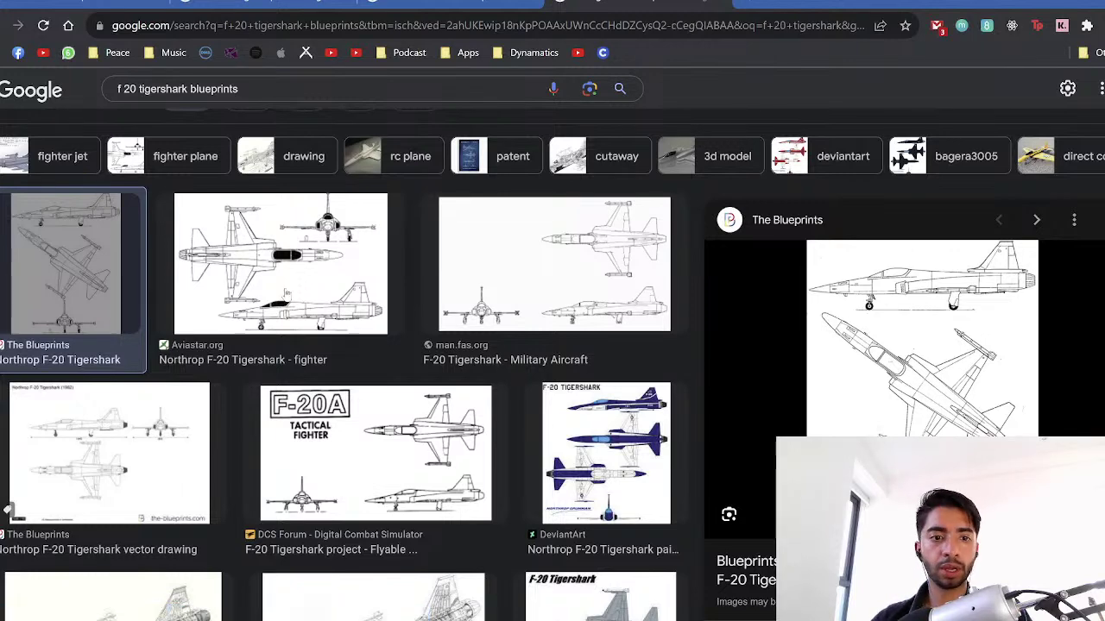
left_click(285, 293)
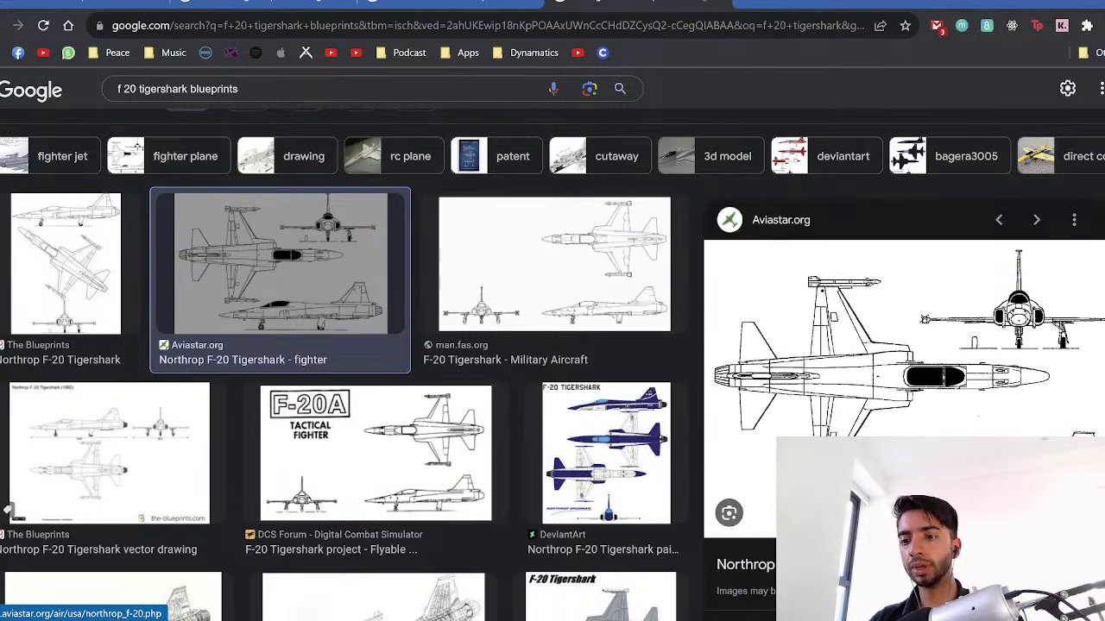
scroll(499, 349, "up", 3, "ctrl")
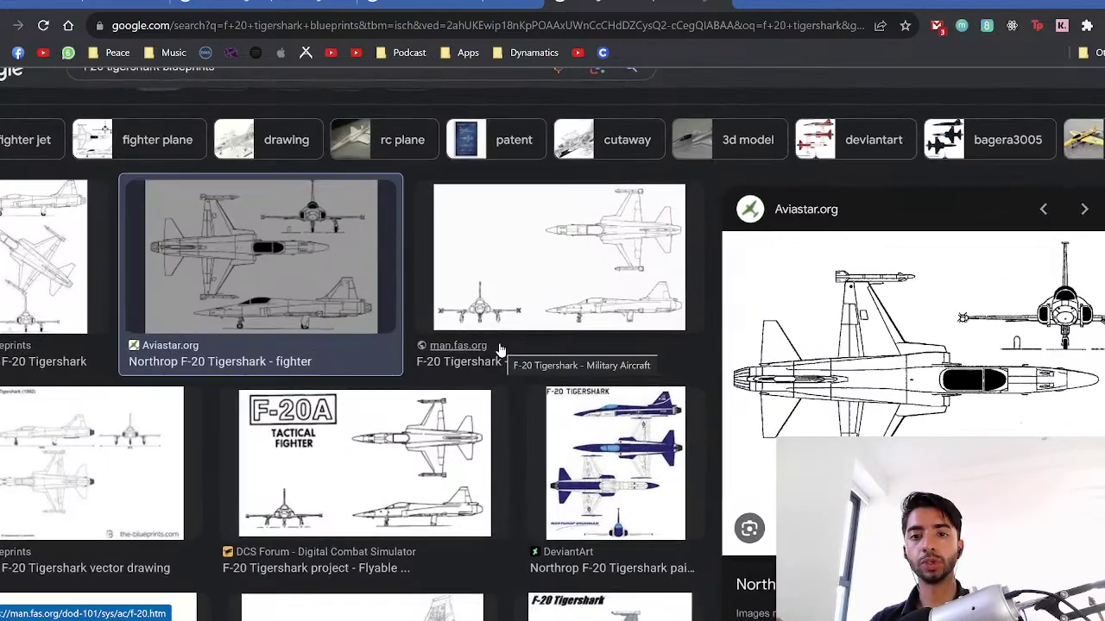
scroll(499, 349, "right", 3)
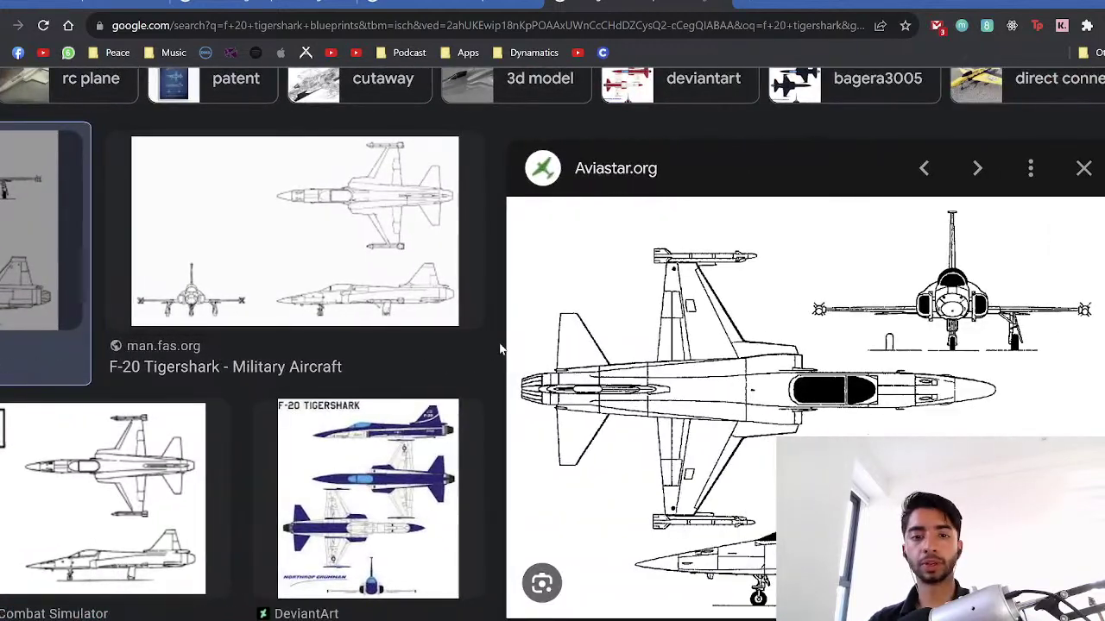
Step: Examine the top, front and side views of the Aviastar.org F-20 Tigershark drawing in the image preview
scroll(470, 361, "down", 1)
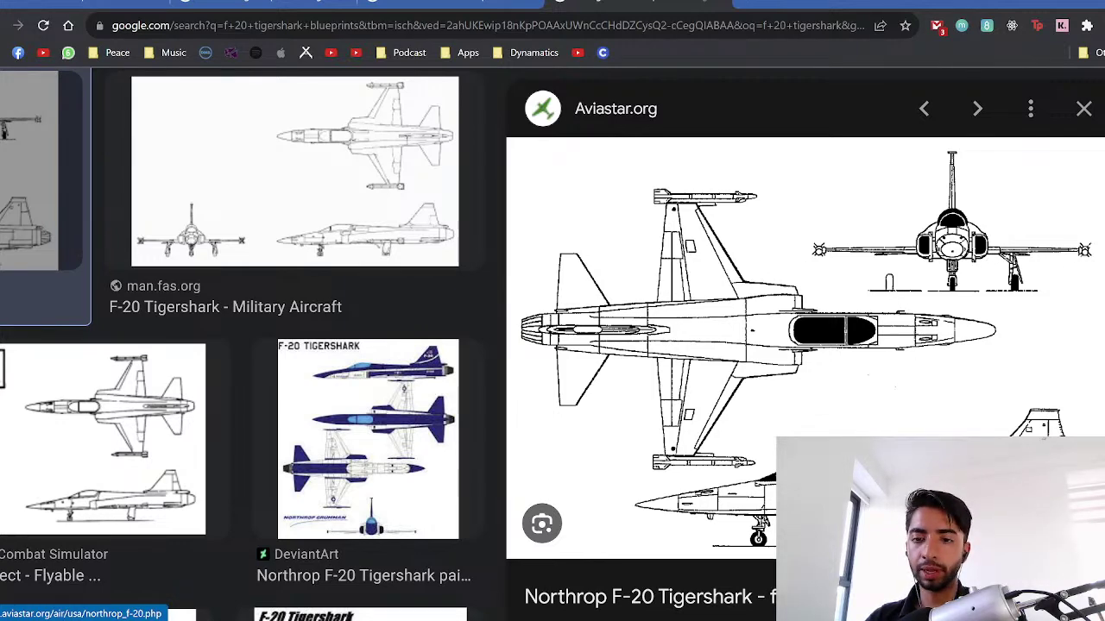
scroll(651, 505, "down", 1)
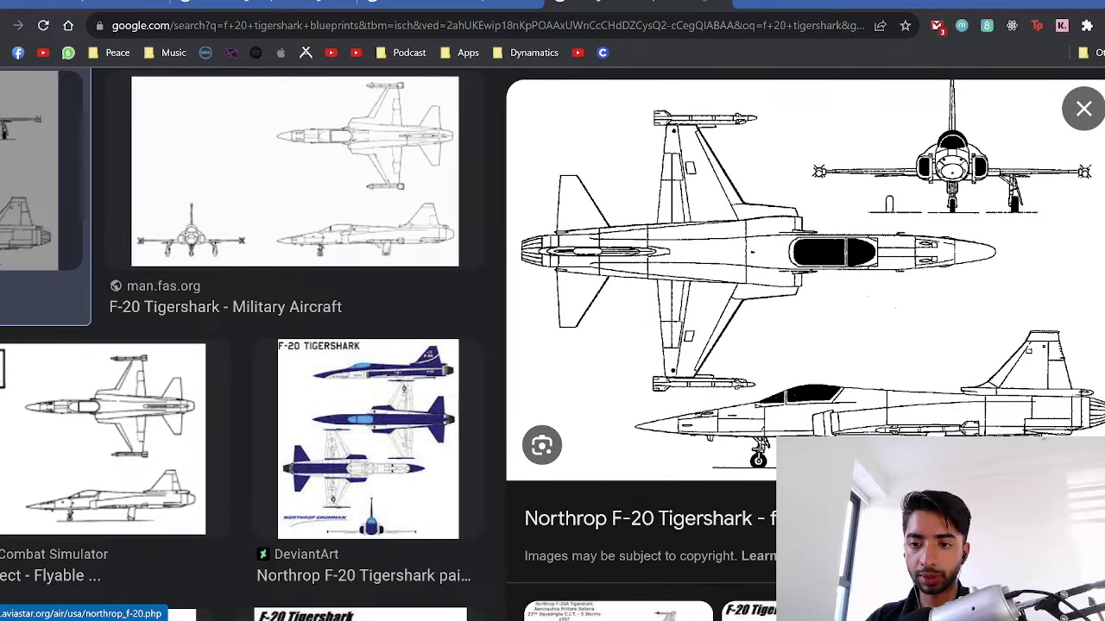
scroll(805, 324, "up", 1)
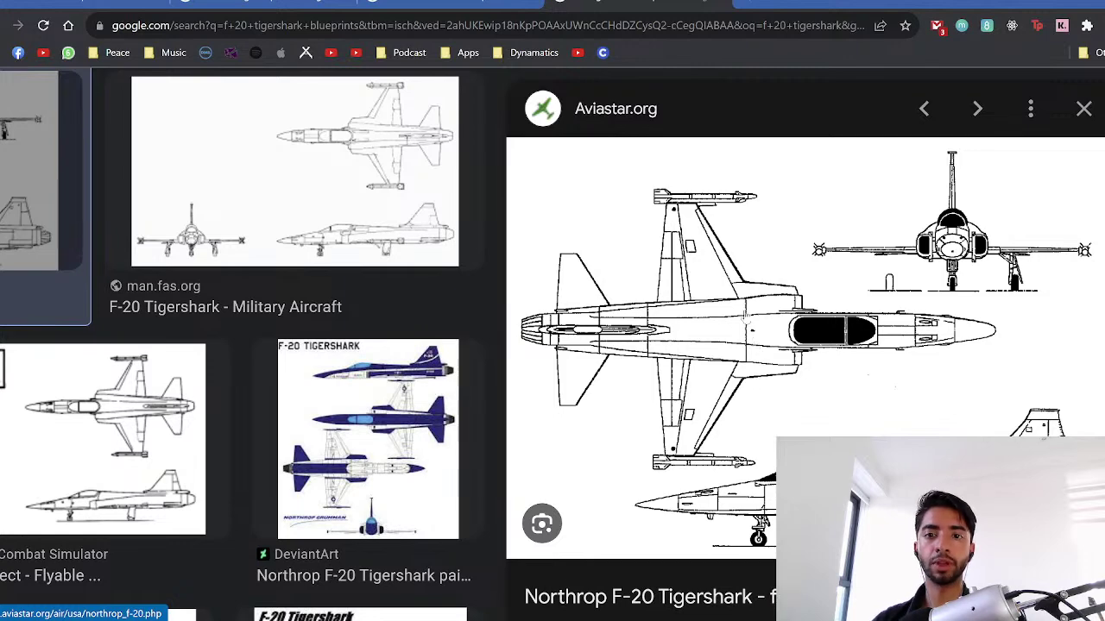
right_click(665, 293)
key("Escape")
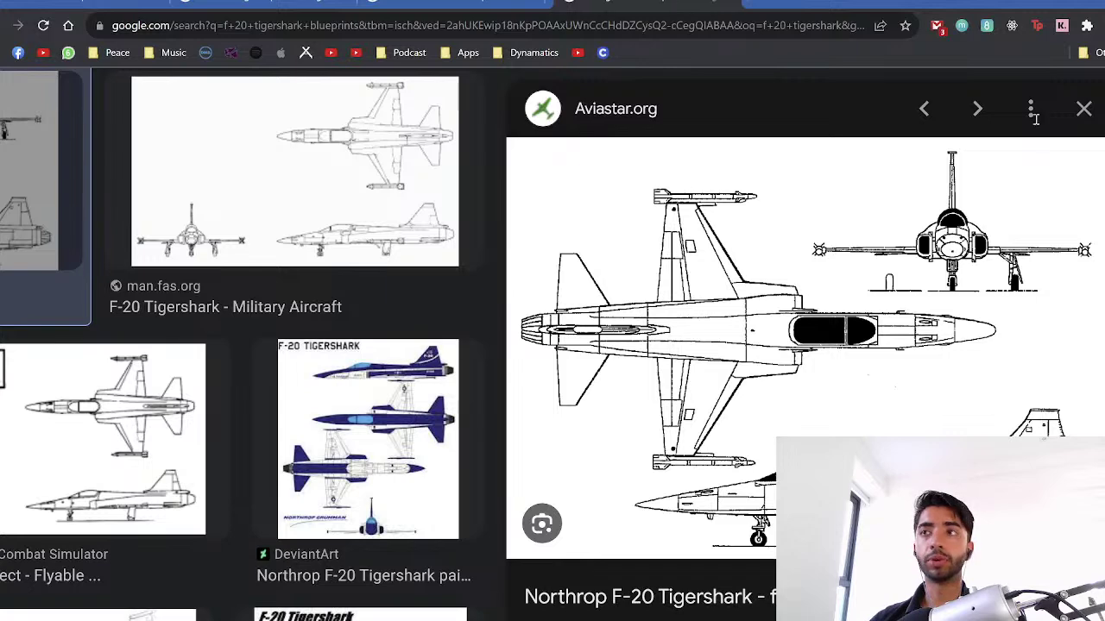
Step: Switch to Photoshop with northrop_f-20.gif open, maximize its window and fit the whole drawing to the screen
left_click(450, 2)
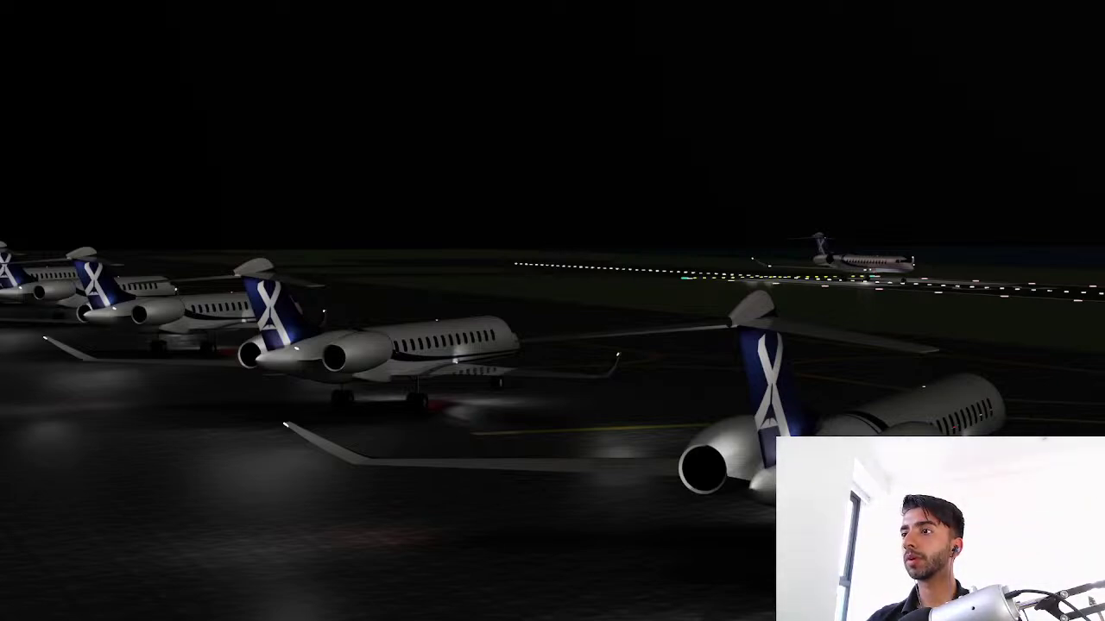
left_click_drag(1104, 388, 460, 91)
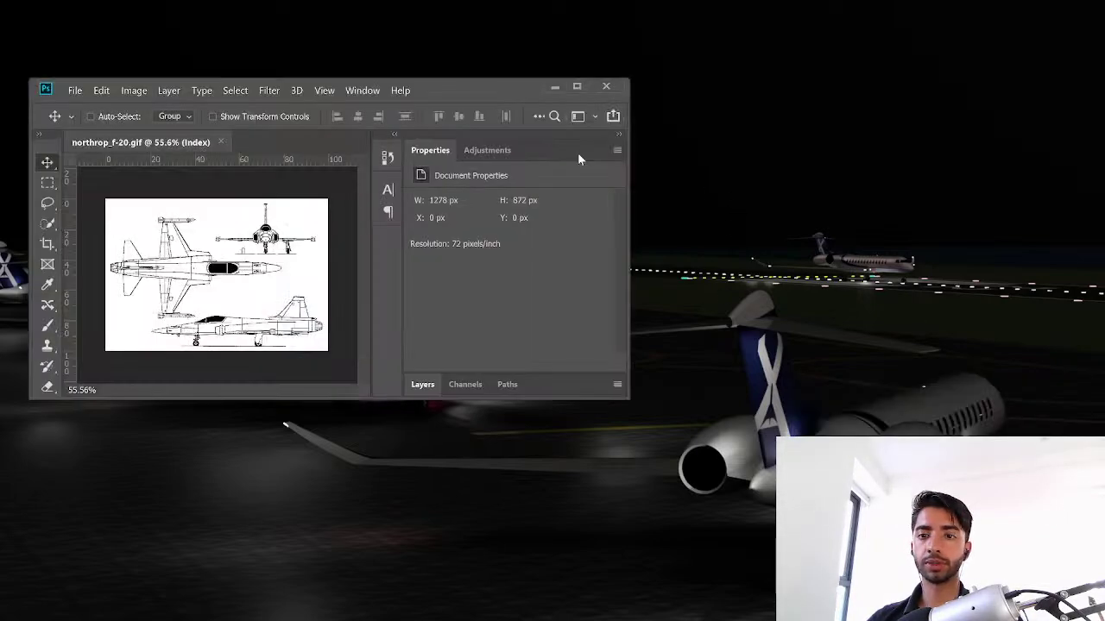
double_click(460, 88)
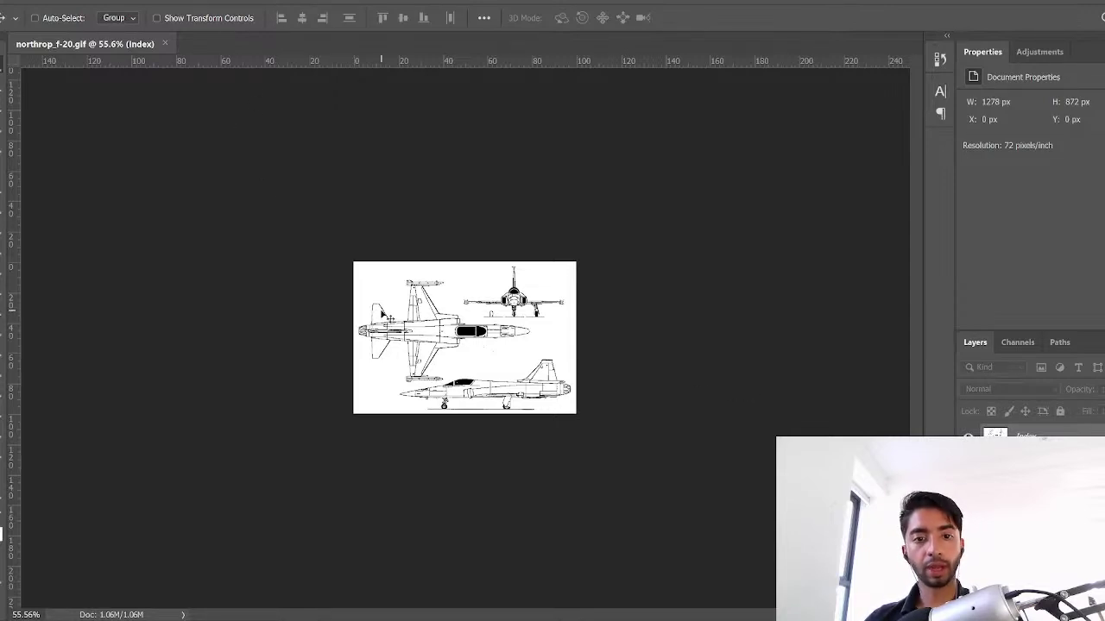
key("z")
key("ctrl+minus")
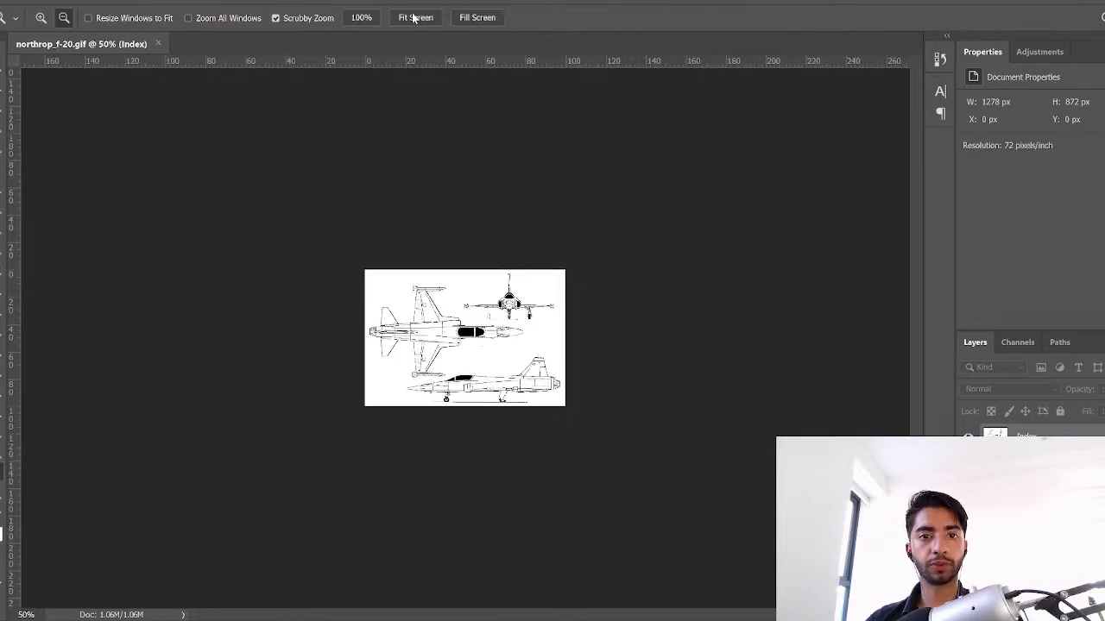
left_click(414, 18)
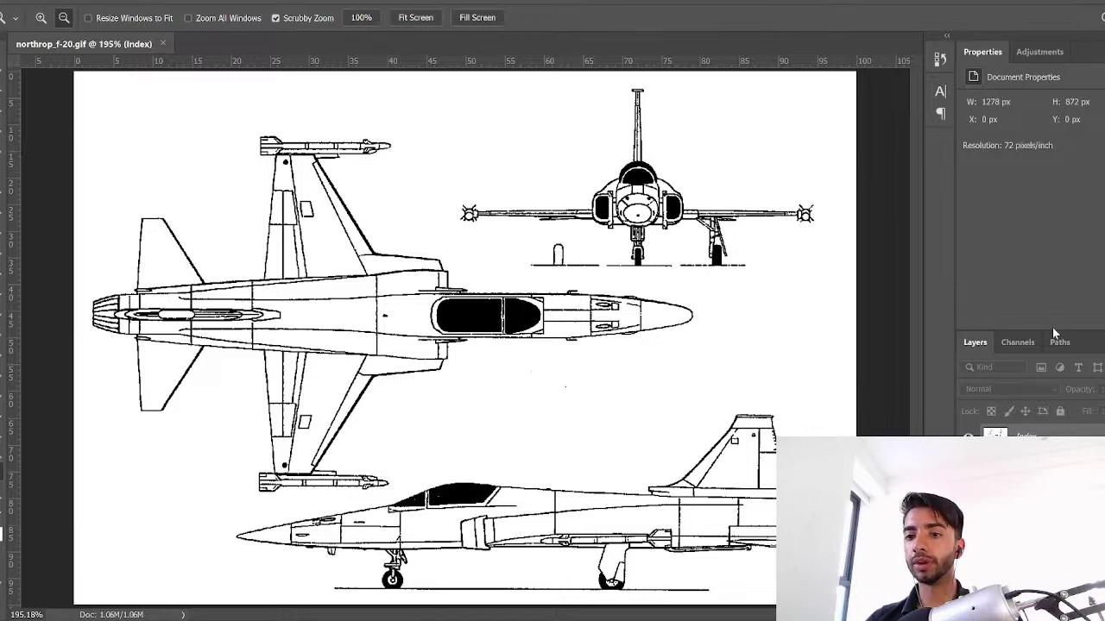
Step: Give the layer list more room, convert the drawing to RGB colour mode and turn its background into the editable layer Layer 0
left_click_drag(1052, 332, 1077, 196)
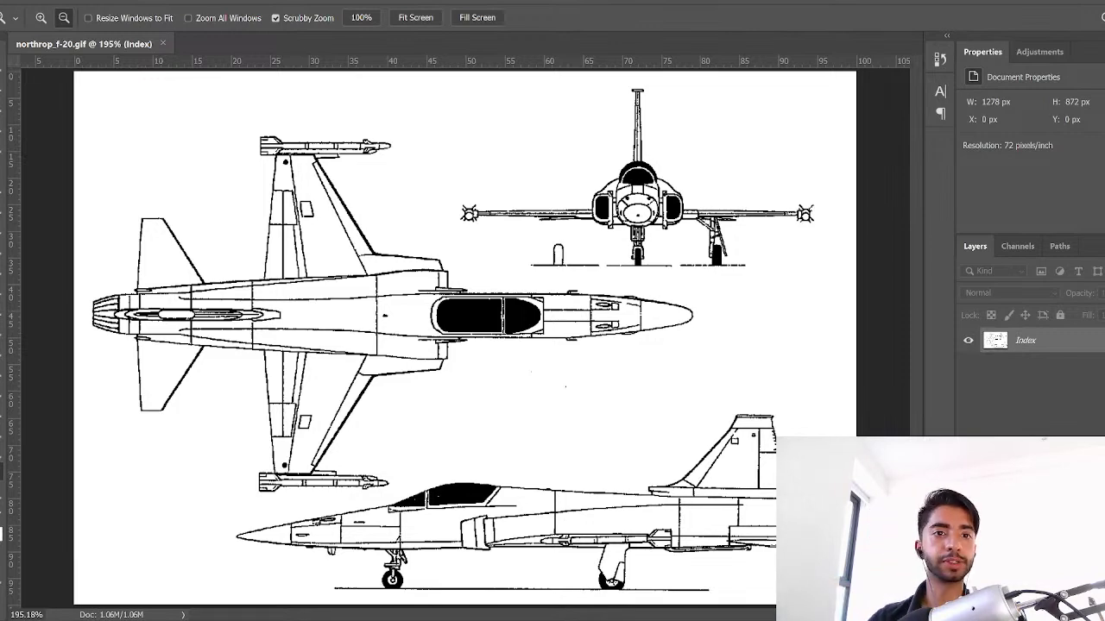
left_click(210, 1)
mouse_move(76, 1)
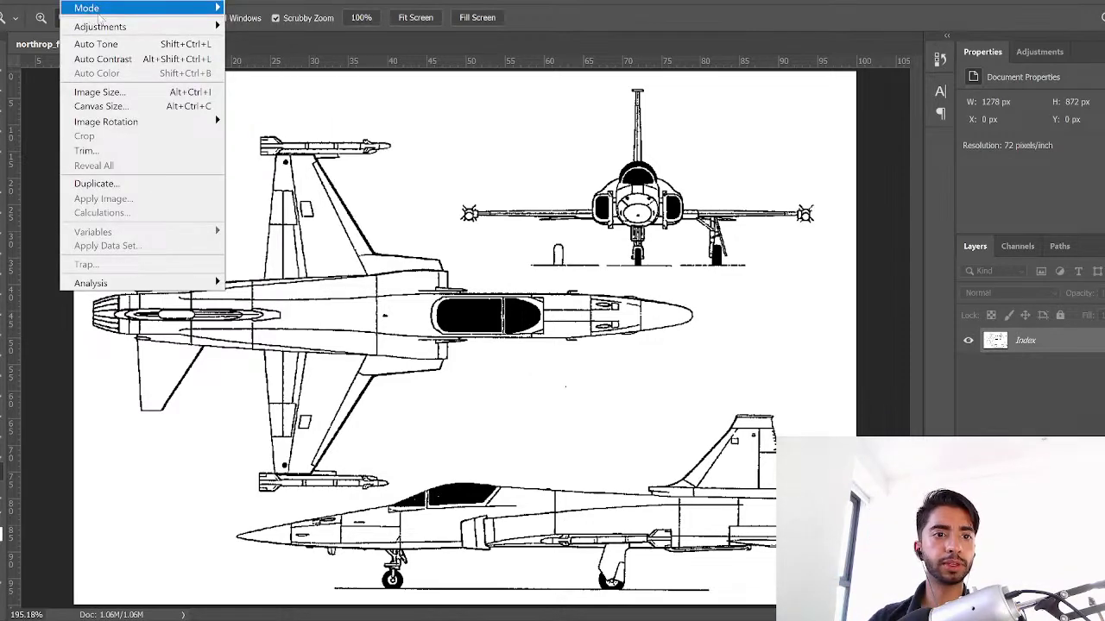
left_click(252, 67)
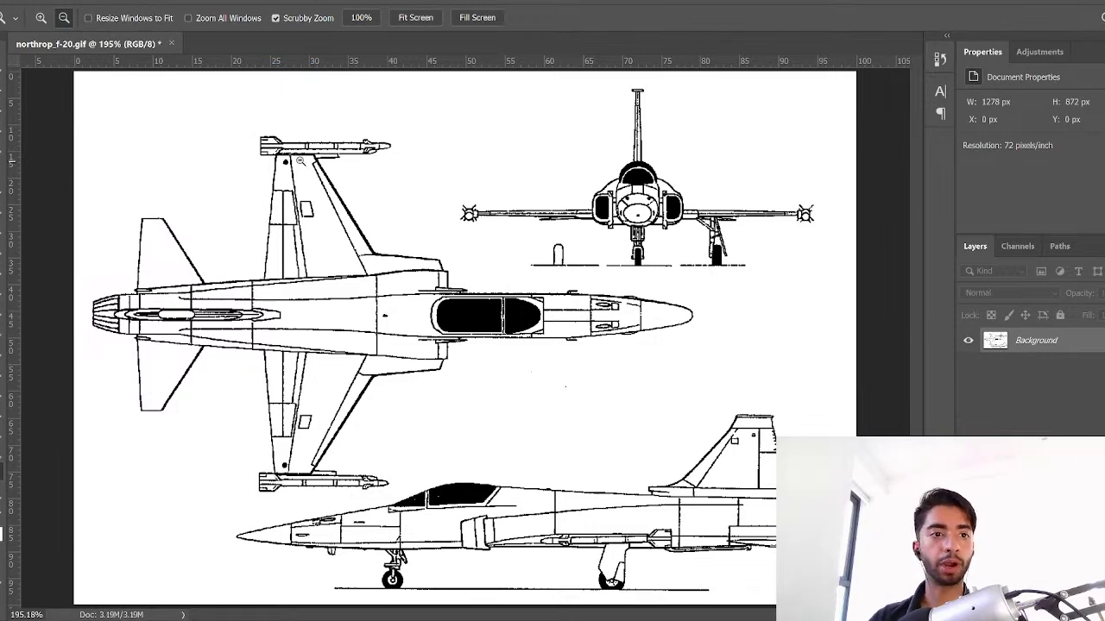
double_click(1057, 340)
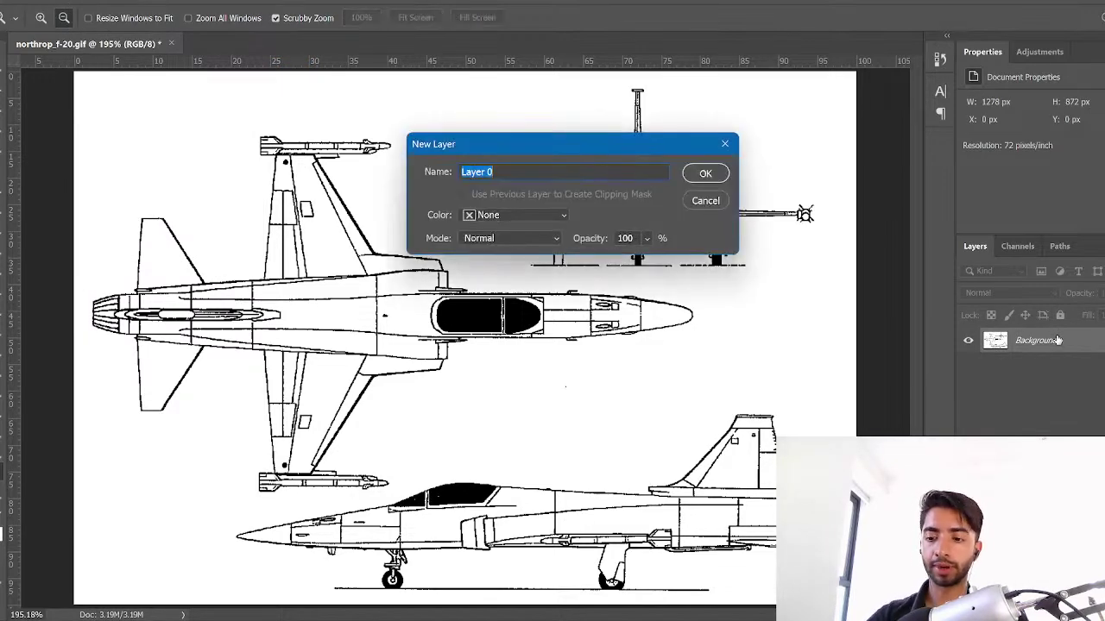
key("Return")
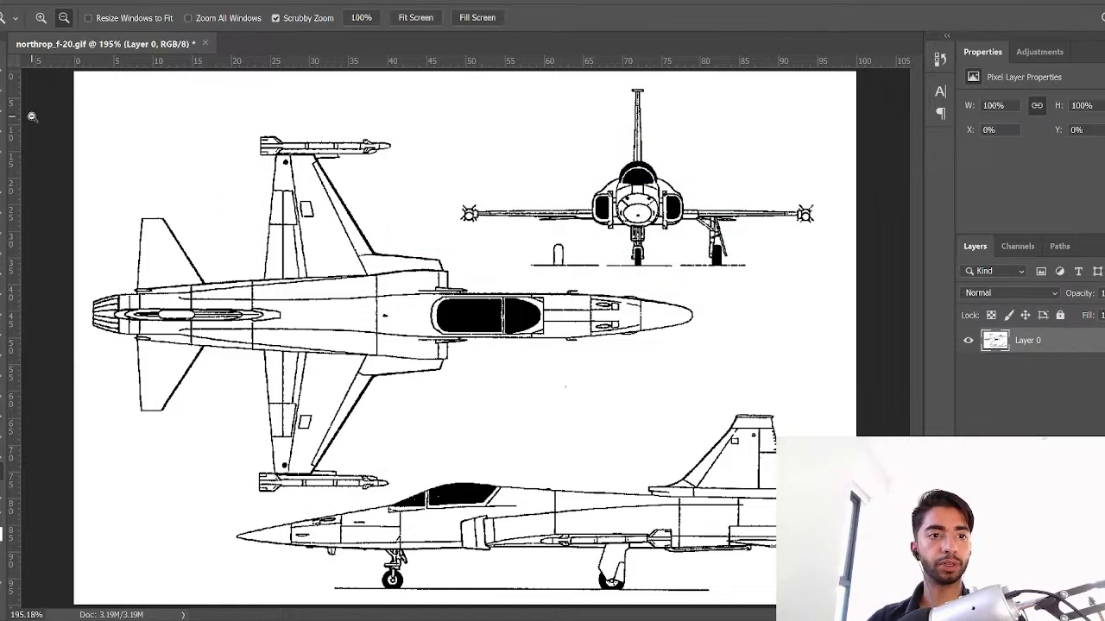
Step: Lasso loosely around the aircraft's side view, erase everything outside it and clear the selection
left_click(5, 109)
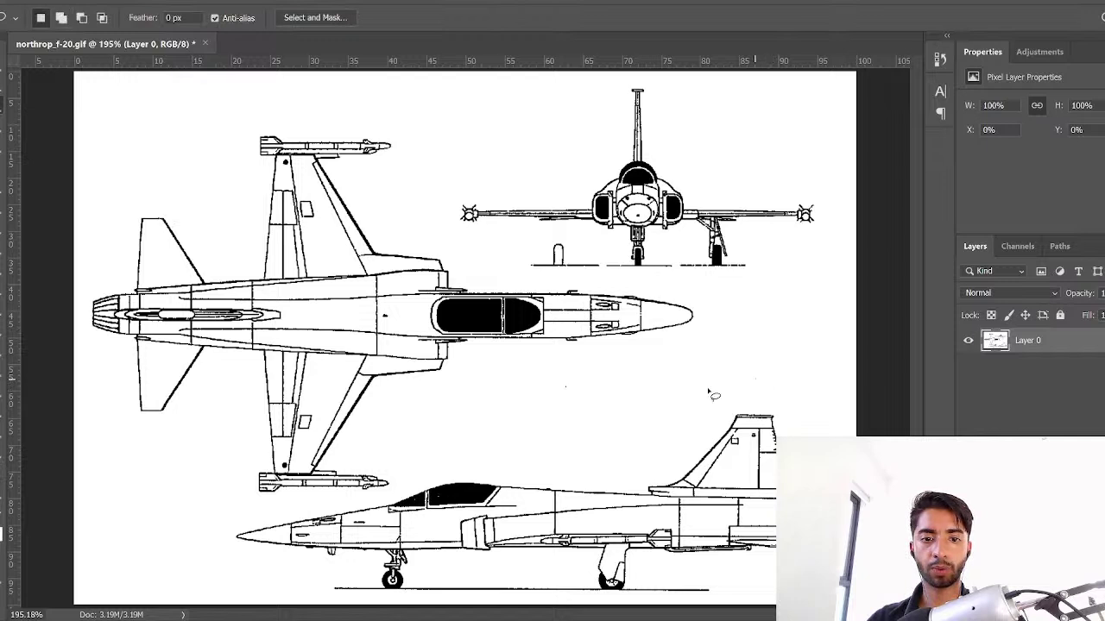
mouse_move(755, 379)
left_mouse_down()
mouse_move(475, 476)
mouse_move(234, 518)
mouse_move(298, 594)
mouse_move(404, 611)
mouse_move(734, 614)
left_mouse_up()
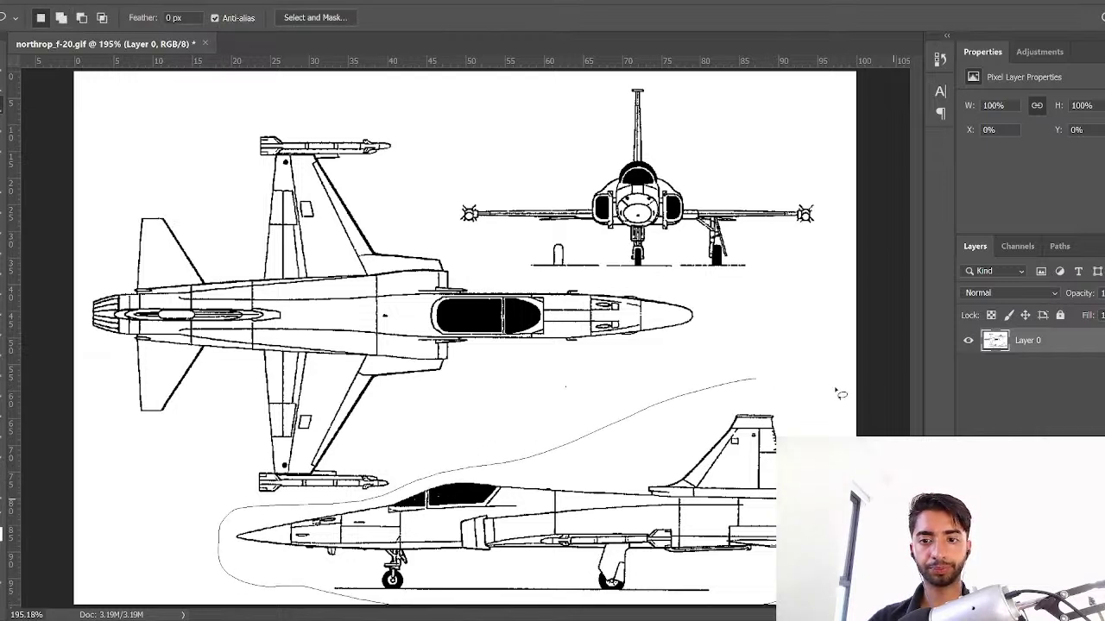
left_click_drag(836, 390, 754, 383)
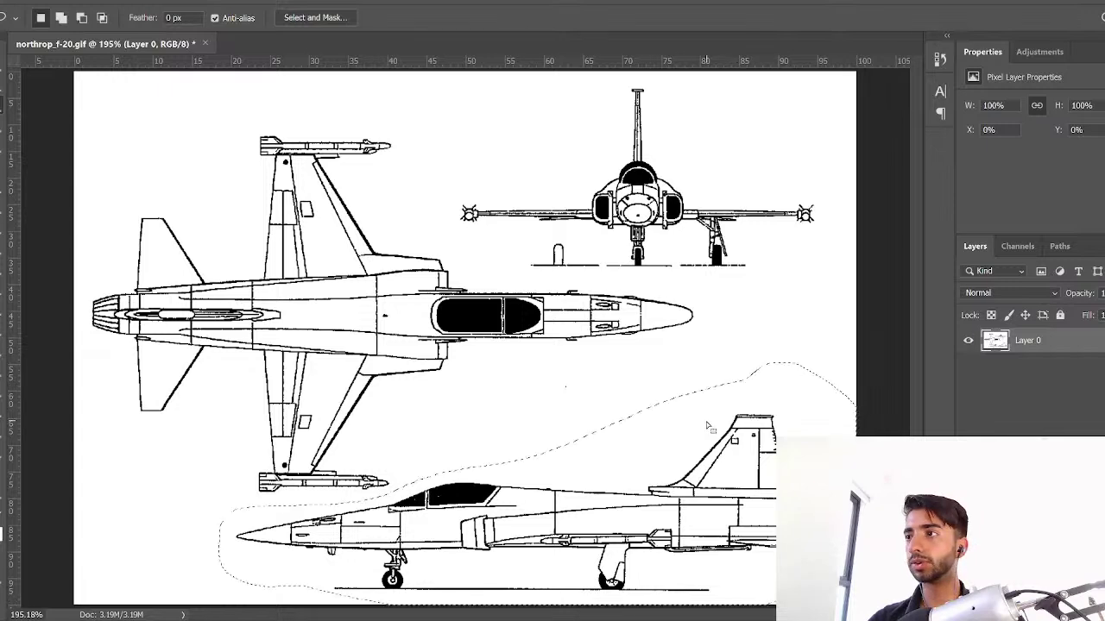
right_click(699, 441)
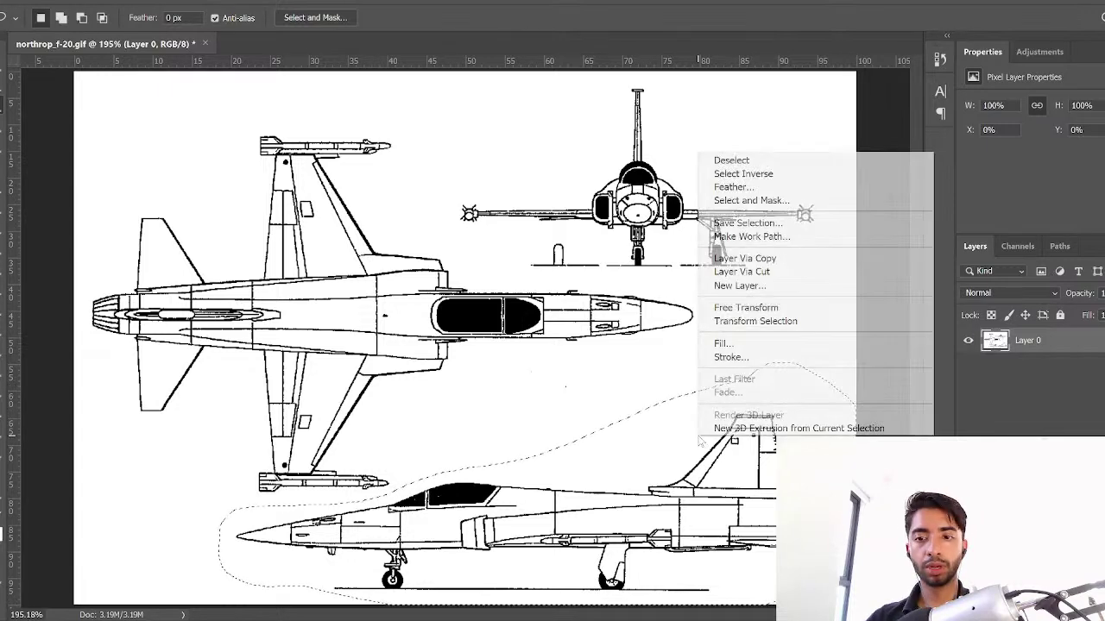
left_click(741, 173)
key("Delete")
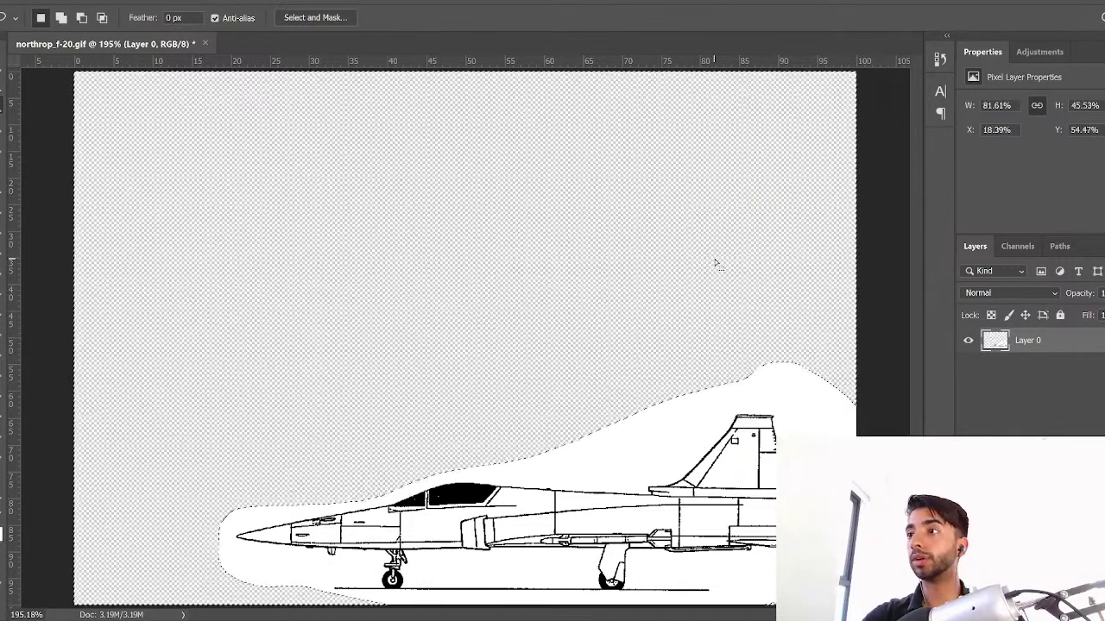
key("ctrl+d")
Step: Remove the white background surrounding the side view using the Magic Wand tool
key("w")
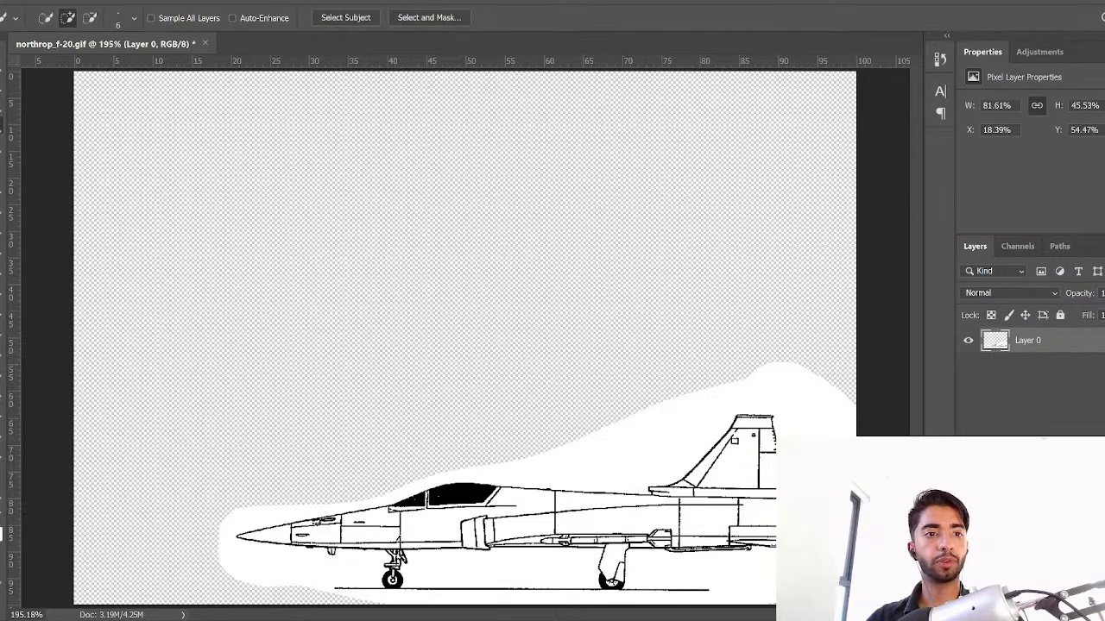
right_click(3, 126)
left_click(47, 129)
right_click(2, 126)
left_click(52, 138)
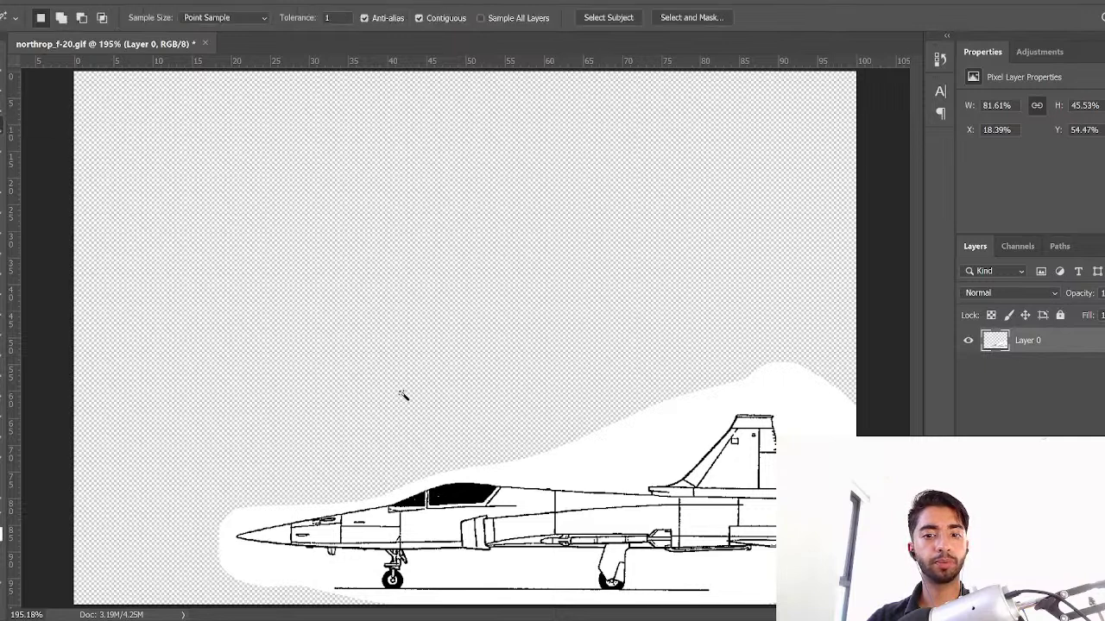
left_click(604, 470)
key("Delete")
key("ctrl+d")
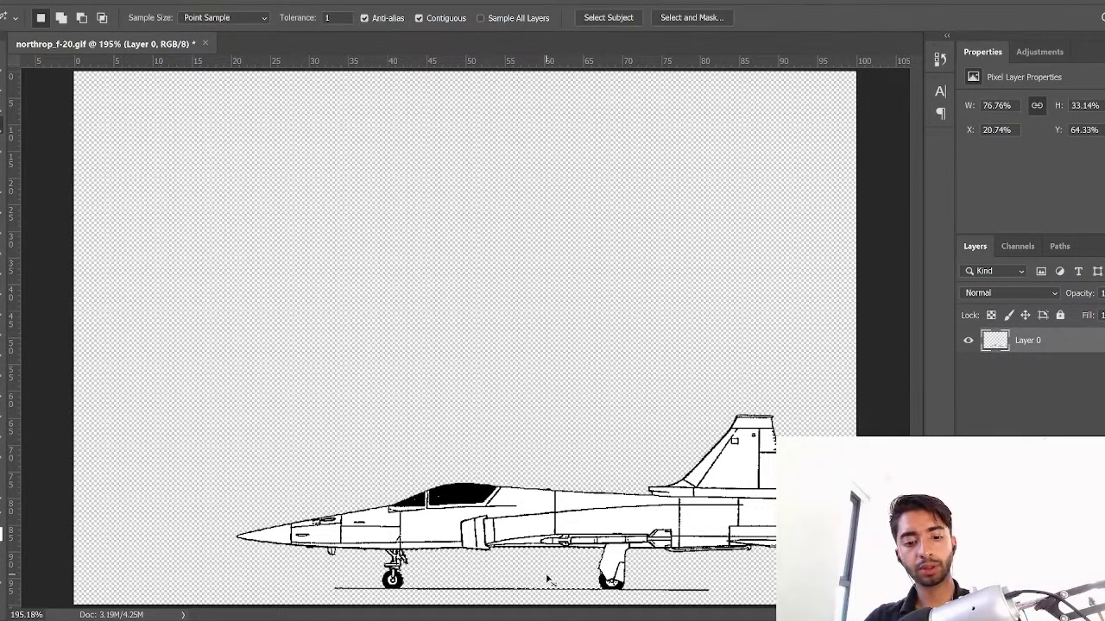
Step: Select the side-view aircraft by inverting a selection of the empty area, and crop the canvas to its bounds
left_click(529, 387)
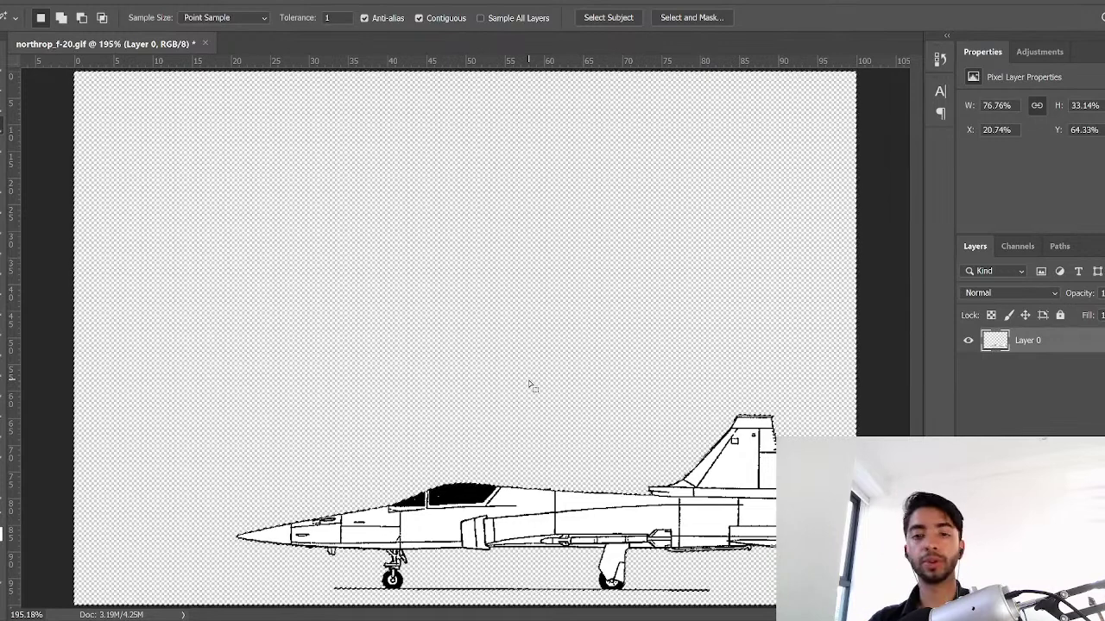
right_click(542, 273)
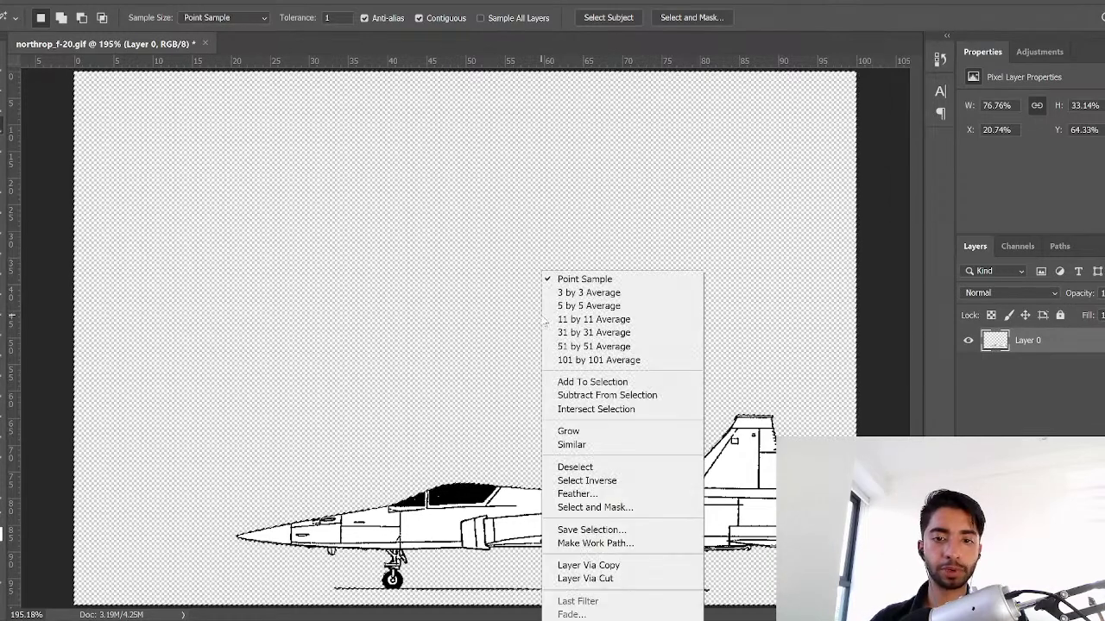
left_click(646, 481)
key("c")
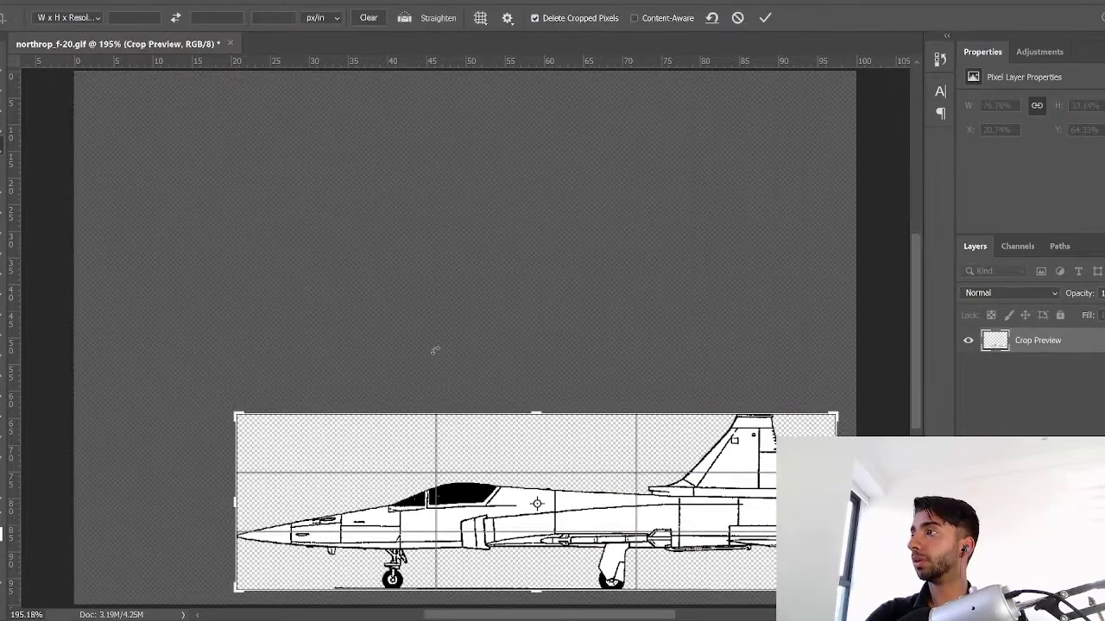
key("Return")
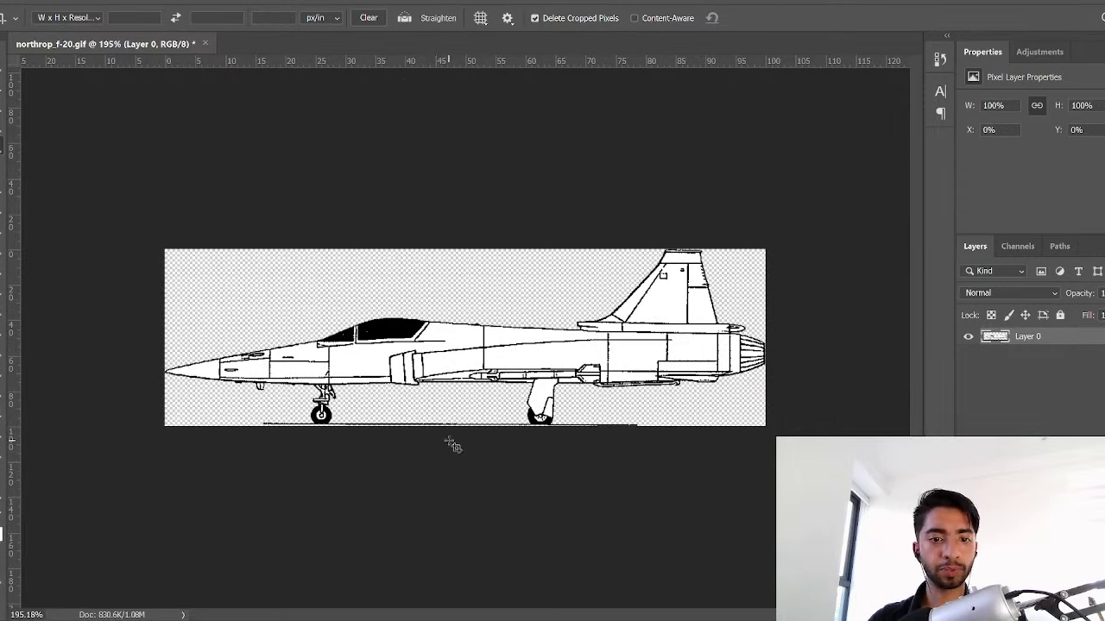
Step: Place a horizontal guide along the ground line at the base of the front wheel
key("z")
left_click(410, 19)
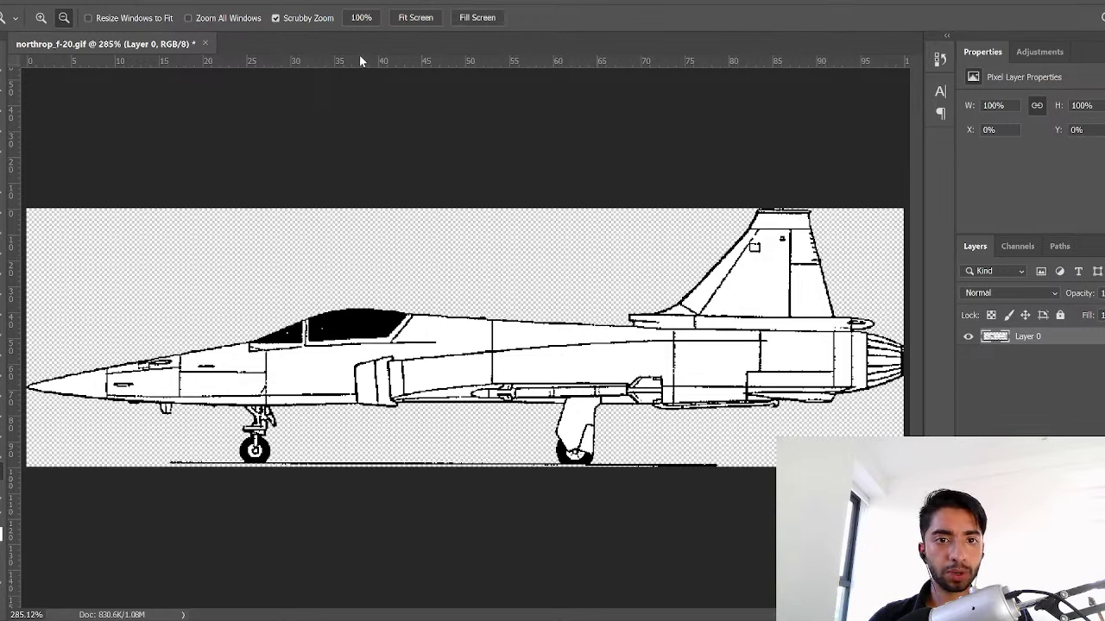
left_click_drag(361, 62, 366, 460)
left_click_drag(250, 498, 299, 481)
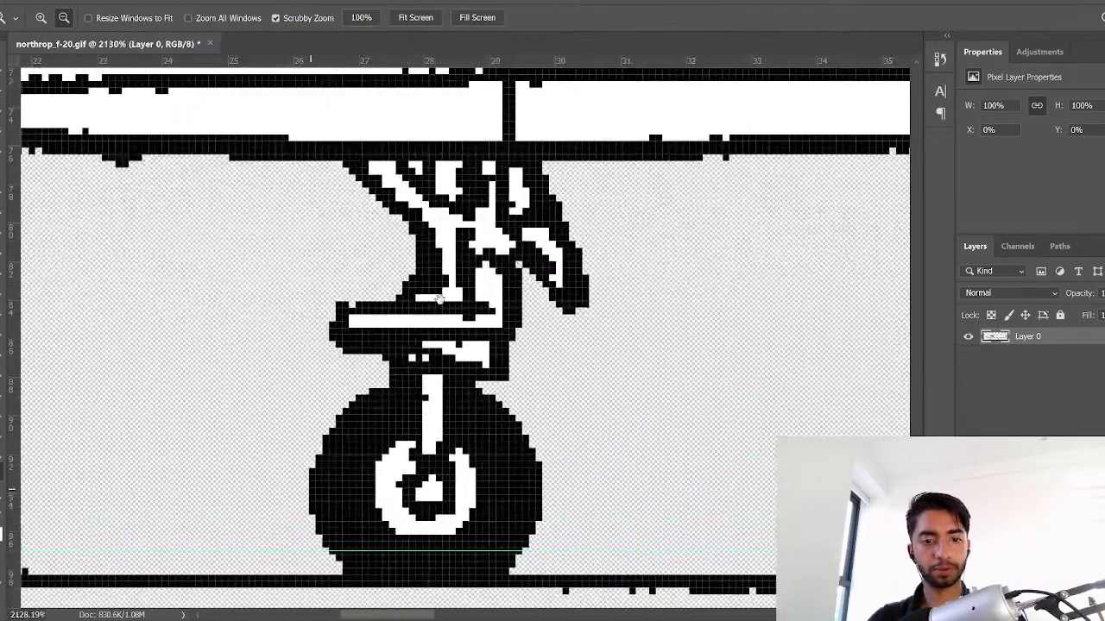
key("v")
left_click_drag(423, 552, 418, 576)
key("z")
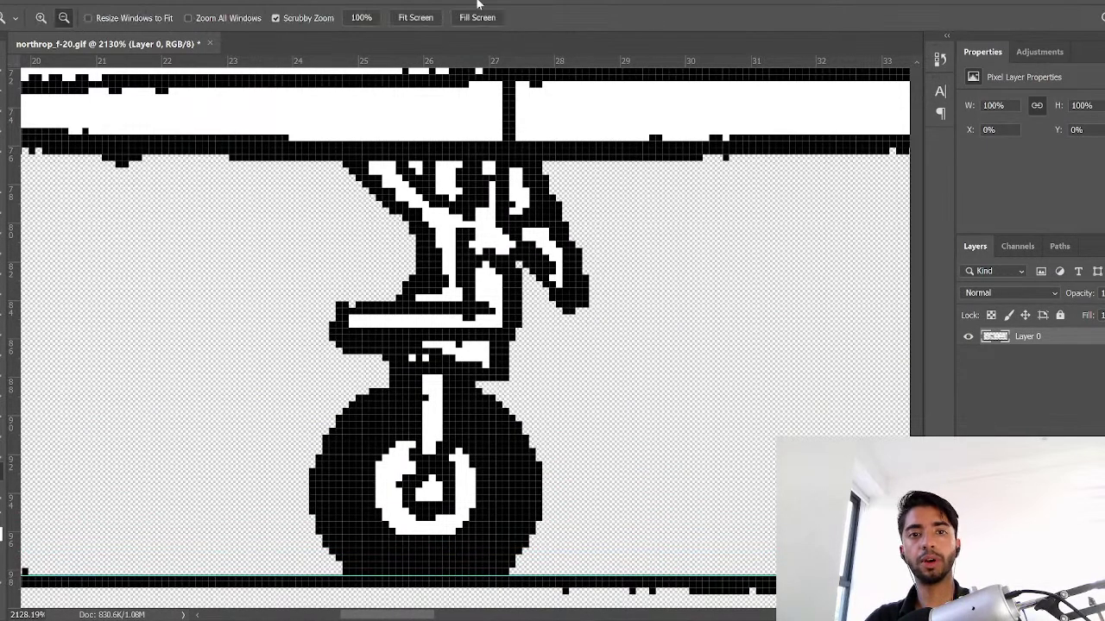
left_click(415, 17)
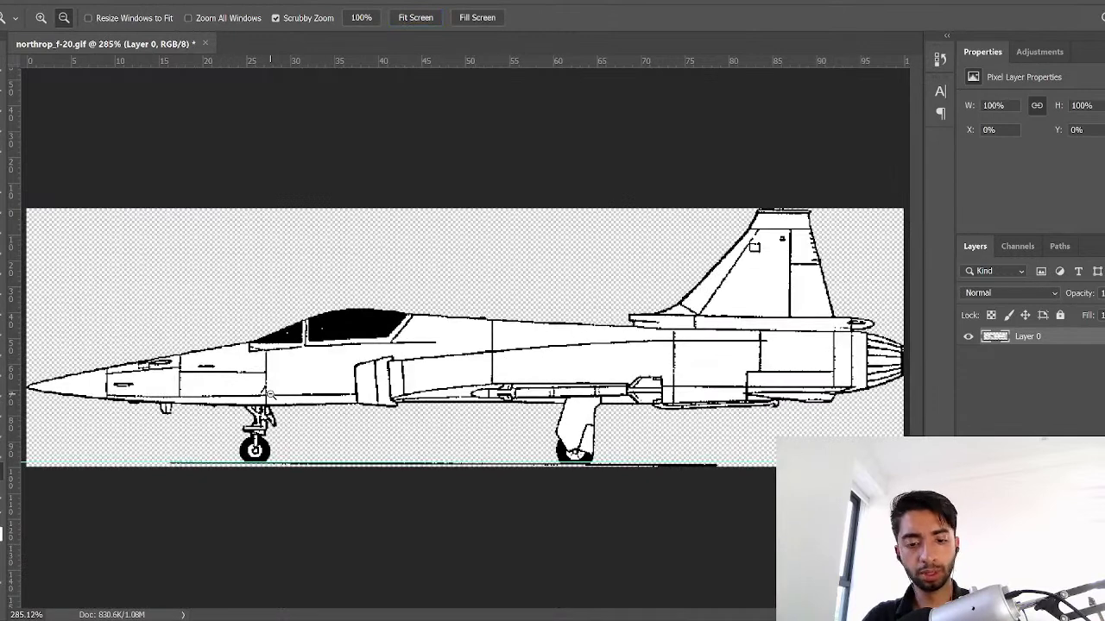
Step: Rotate the side view slightly about the base of the front wheel to level the ground line with the guide
key("ctrl+t")
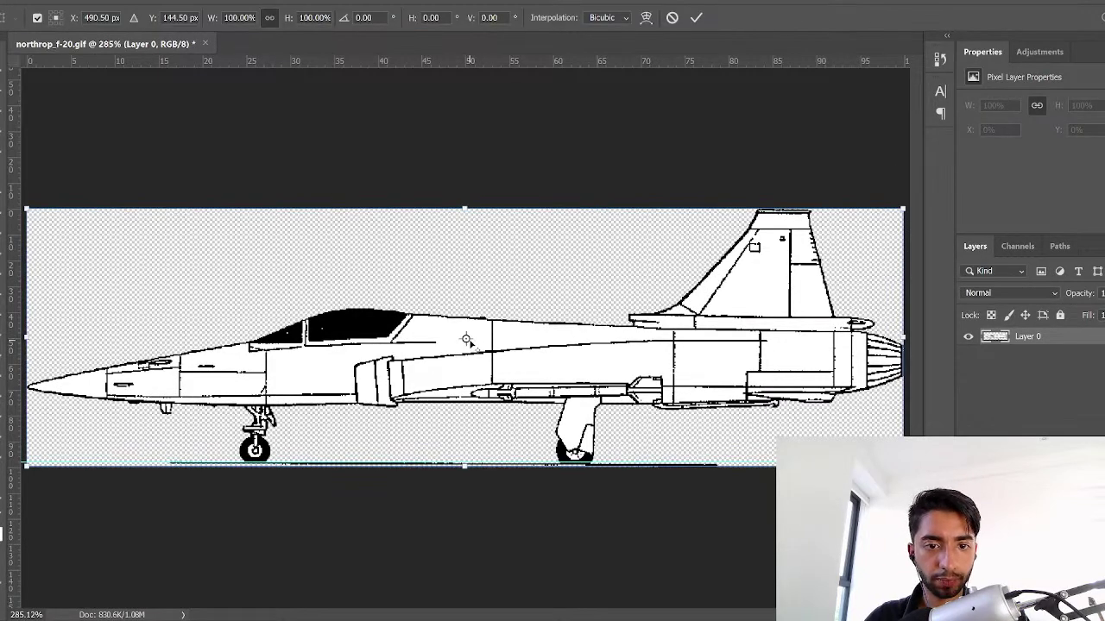
left_click_drag(466, 344, 255, 462)
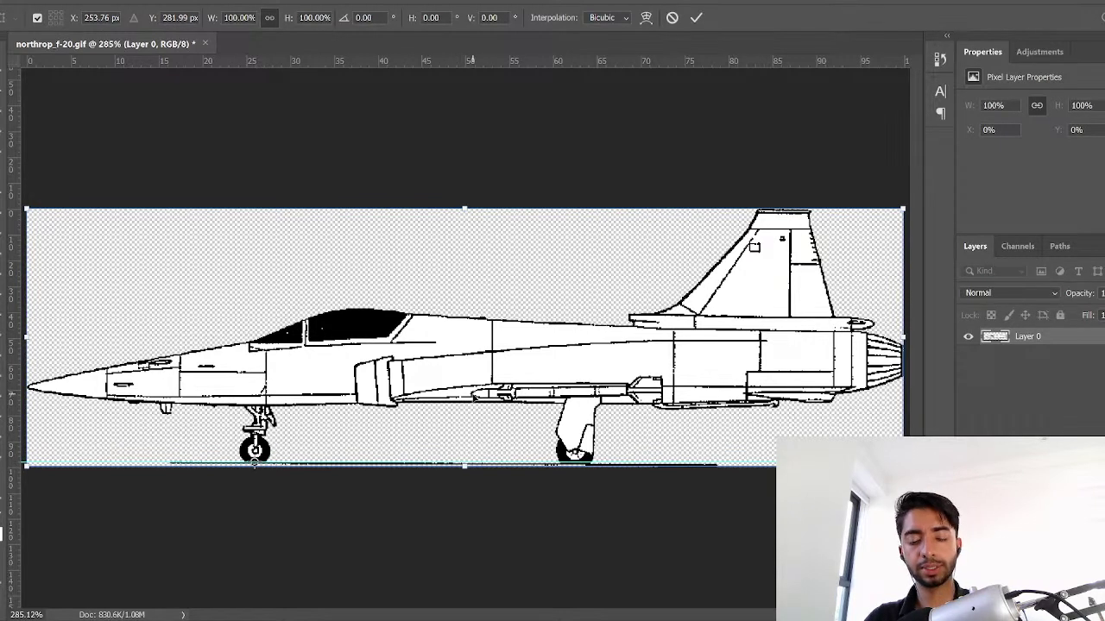
left_click_drag(542, 179, 539, 172)
key("z")
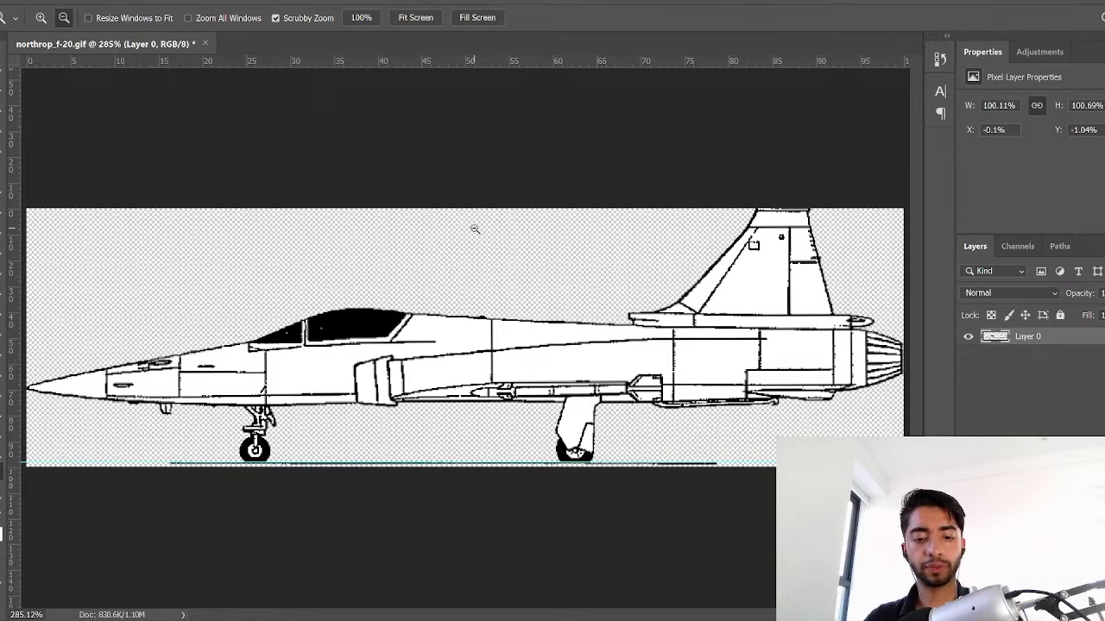
Step: Crop the lower edge of the canvas up to the ground line beneath the side view's wheels
key("c")
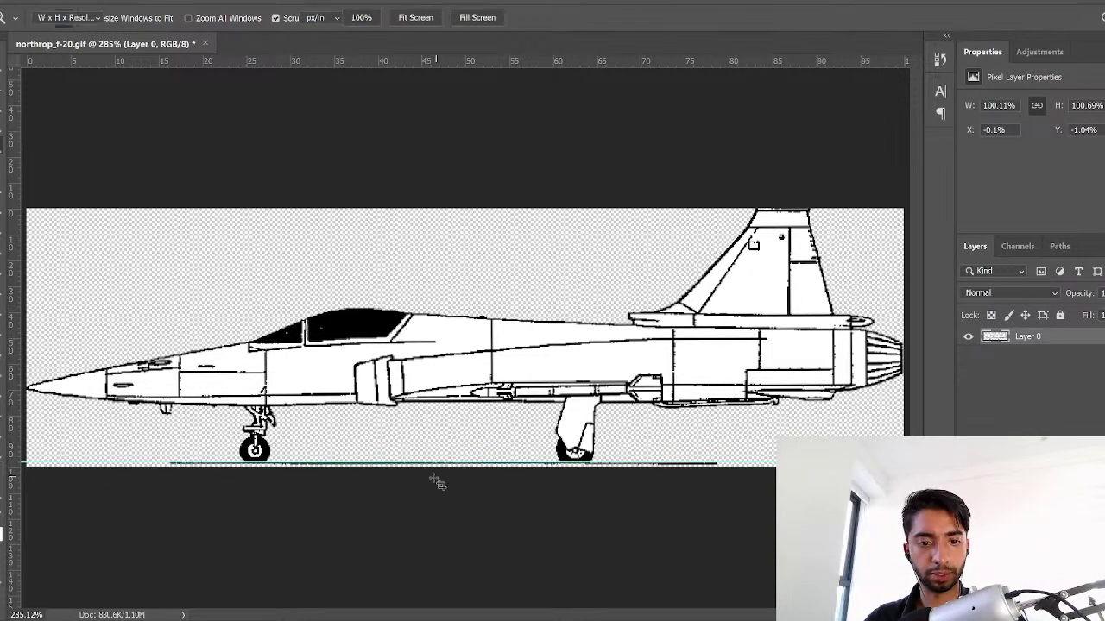
left_click_drag(465, 467, 466, 466)
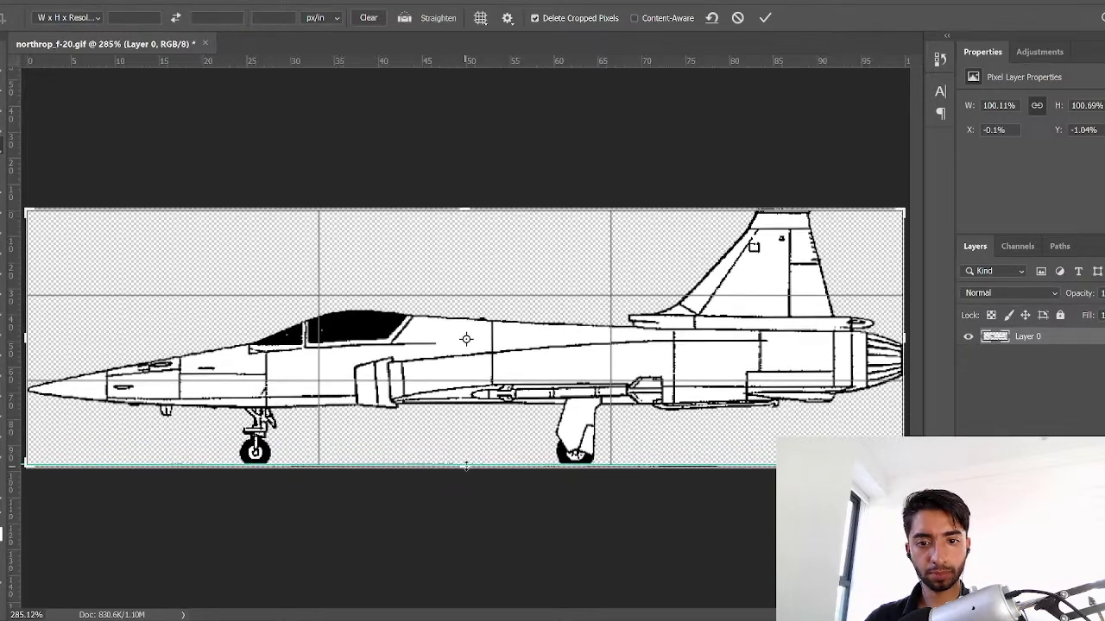
key("Return")
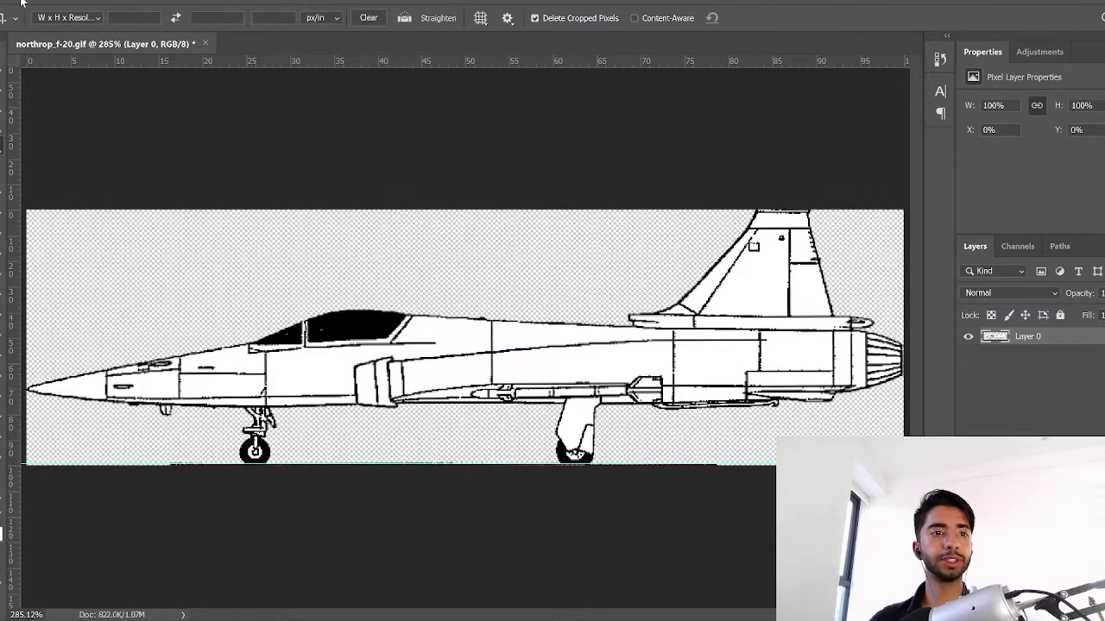
Step: Save the side view as a JPEG named Side_F20 in the F20 folder at maximum quality 12
left_click(22, 3)
left_click(39, 158)
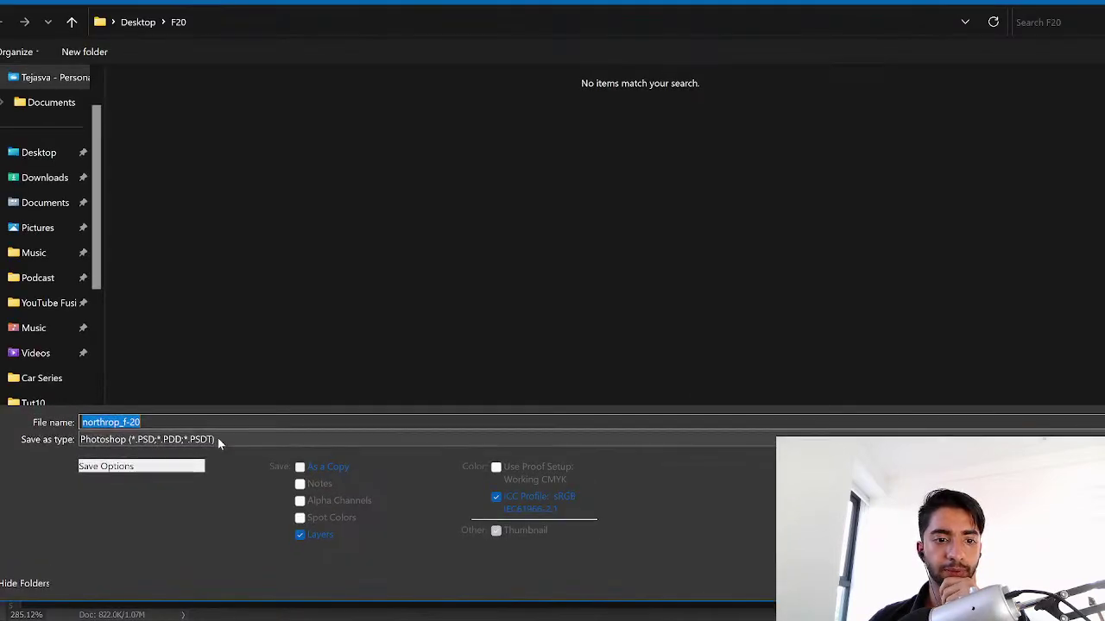
left_click(218, 438)
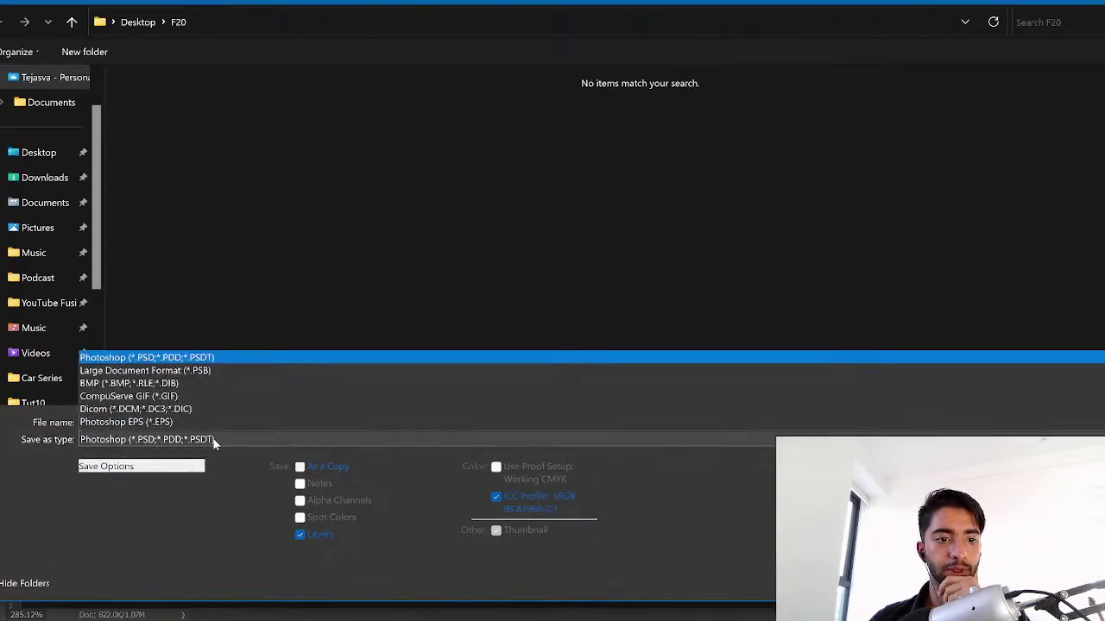
left_click(144, 270)
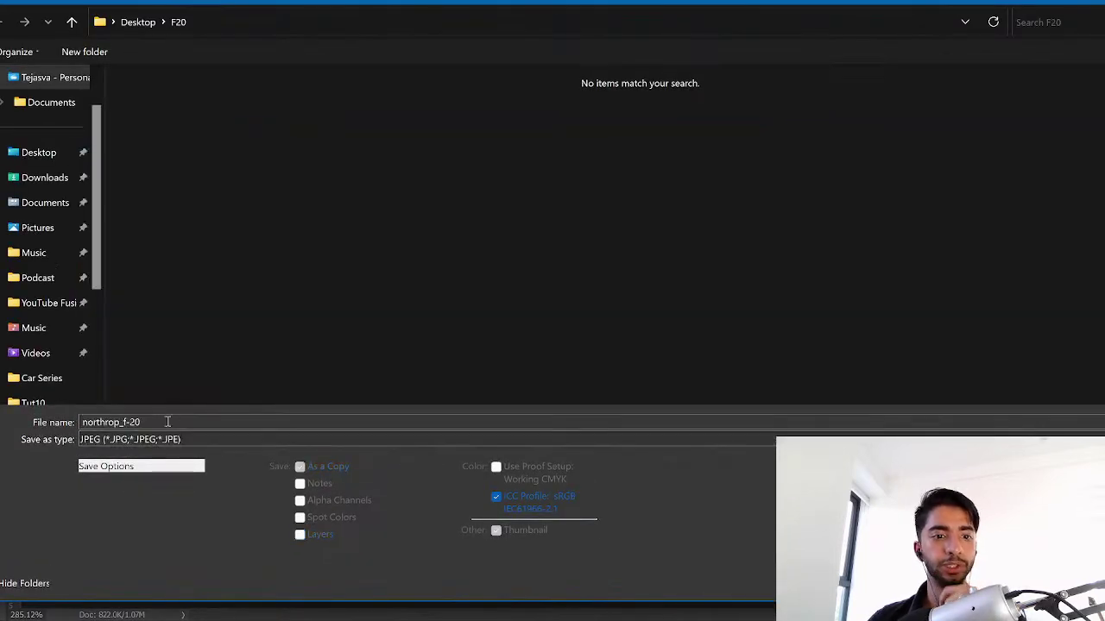
left_click(167, 421)
type("F")
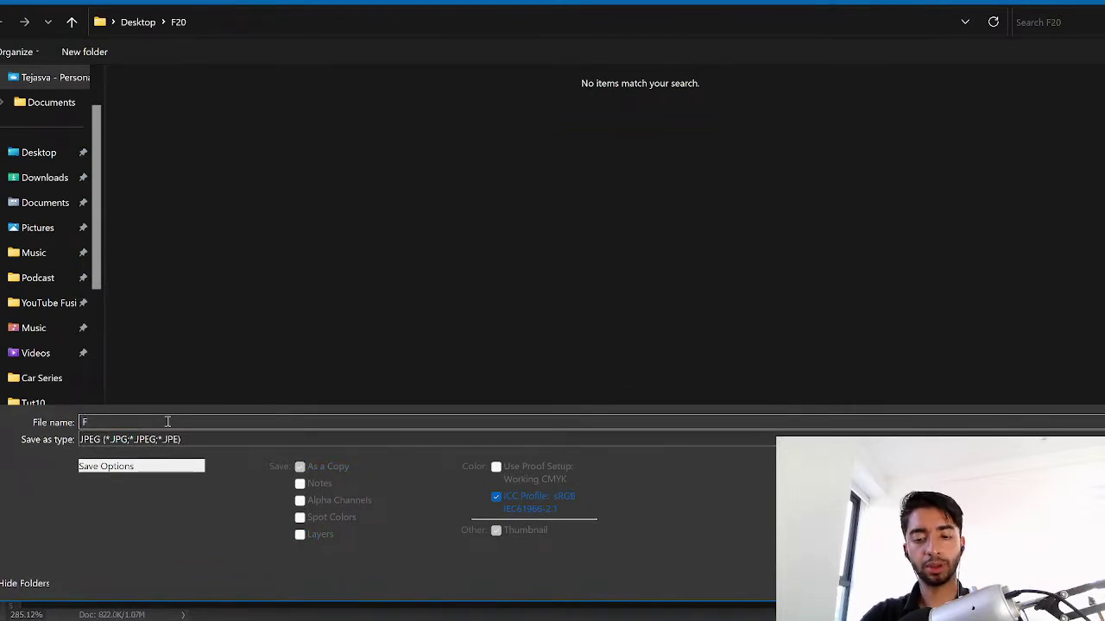
type("Side")
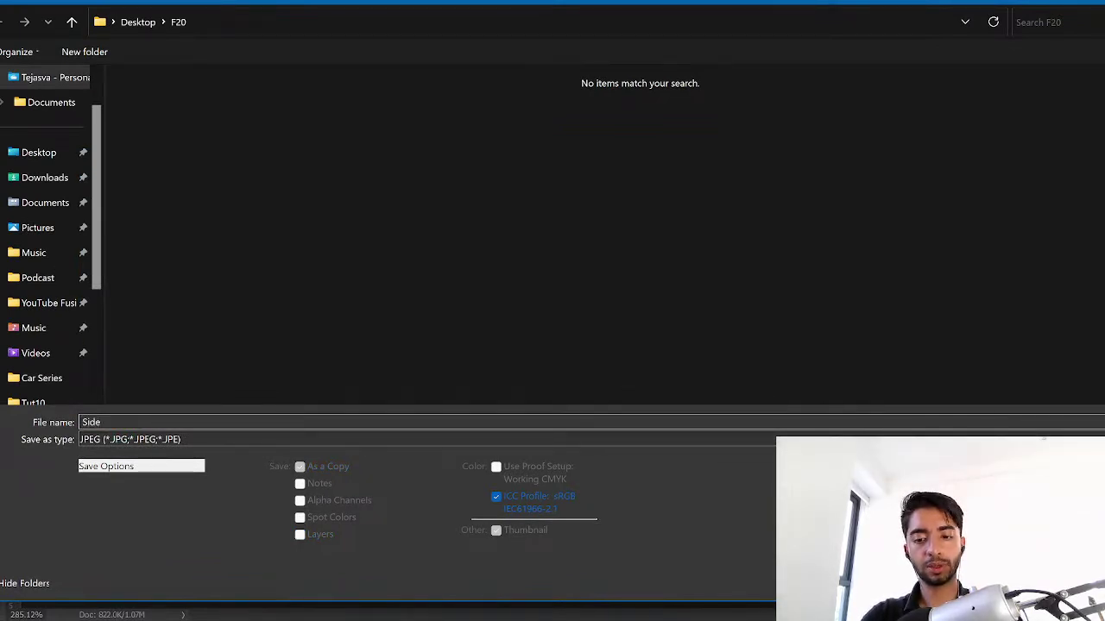
type("_T")
key("BackSpace")
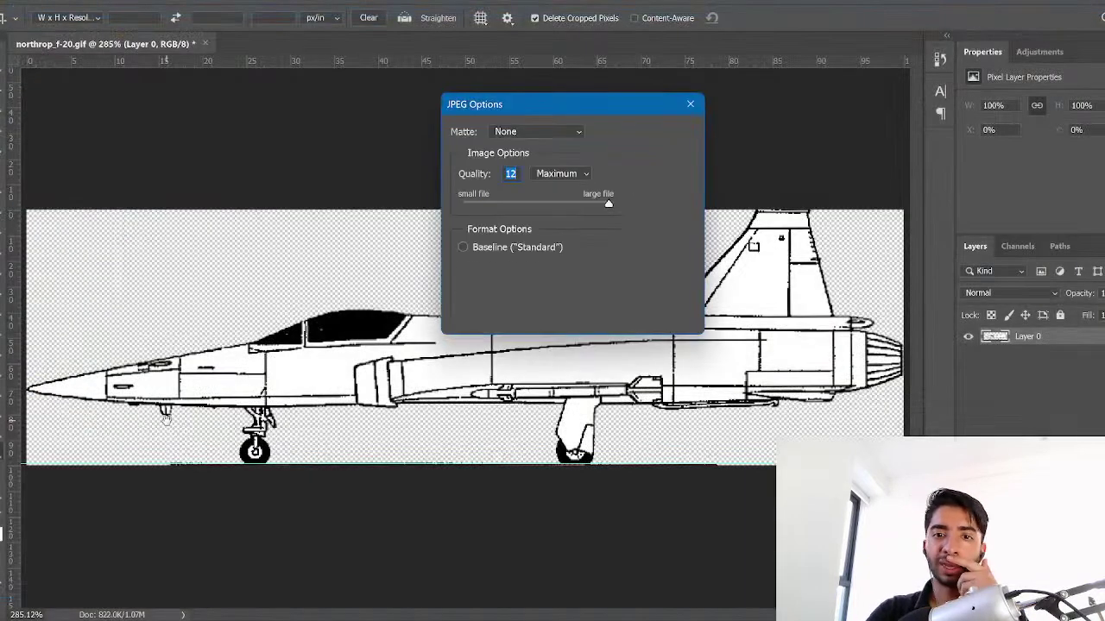
key("Return")
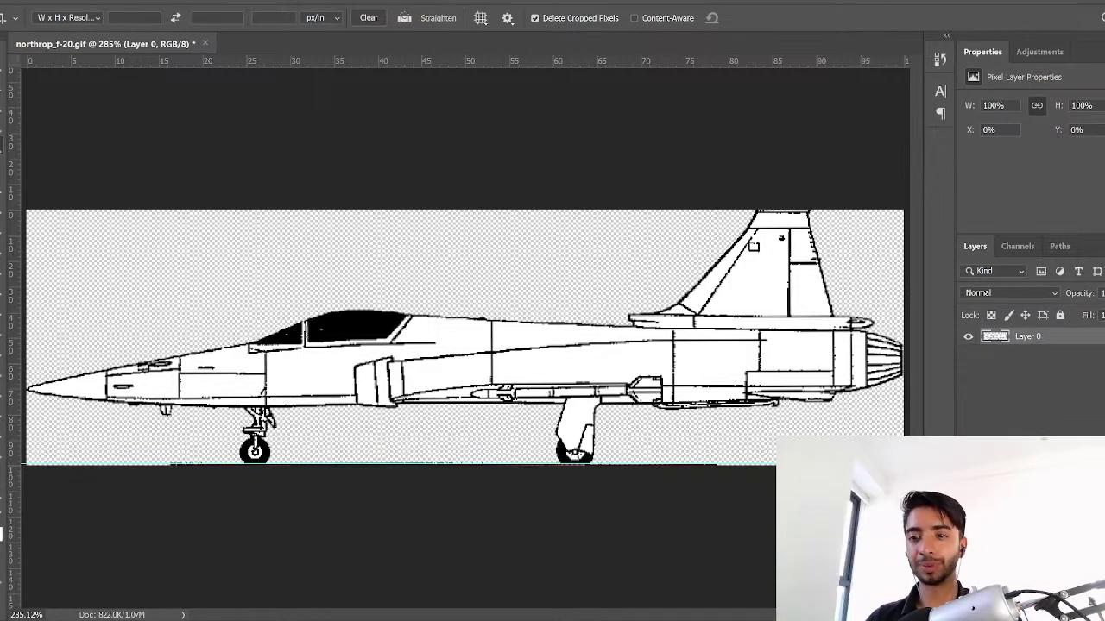
Step: Undo the side view's cropping, rotation and background removal back to the complete three-view blueprint
left_click(1041, 350)
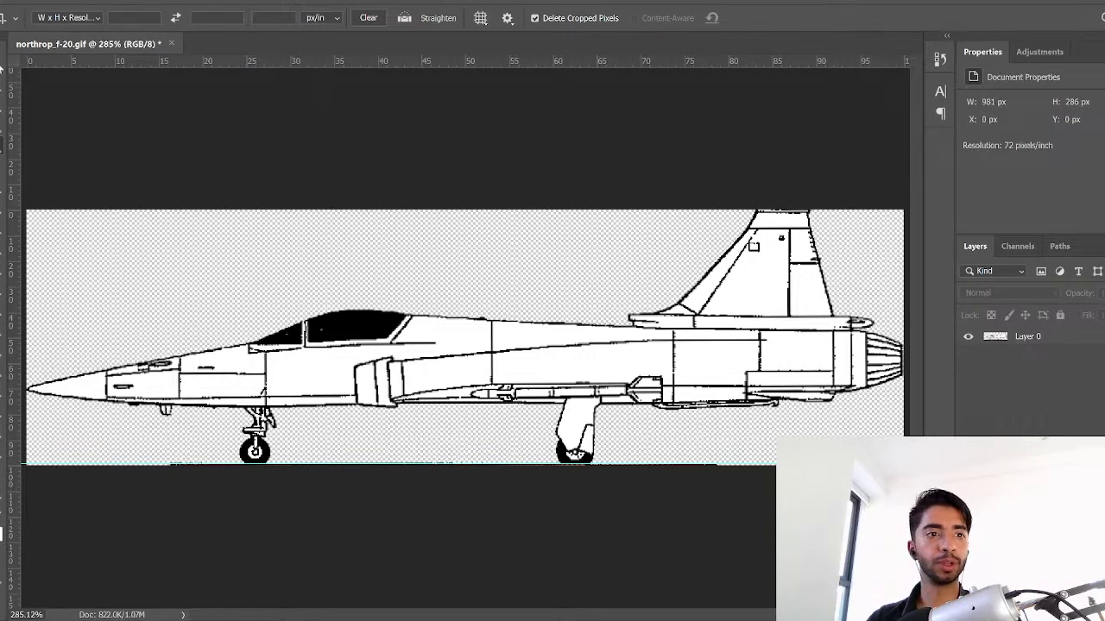
key("v")
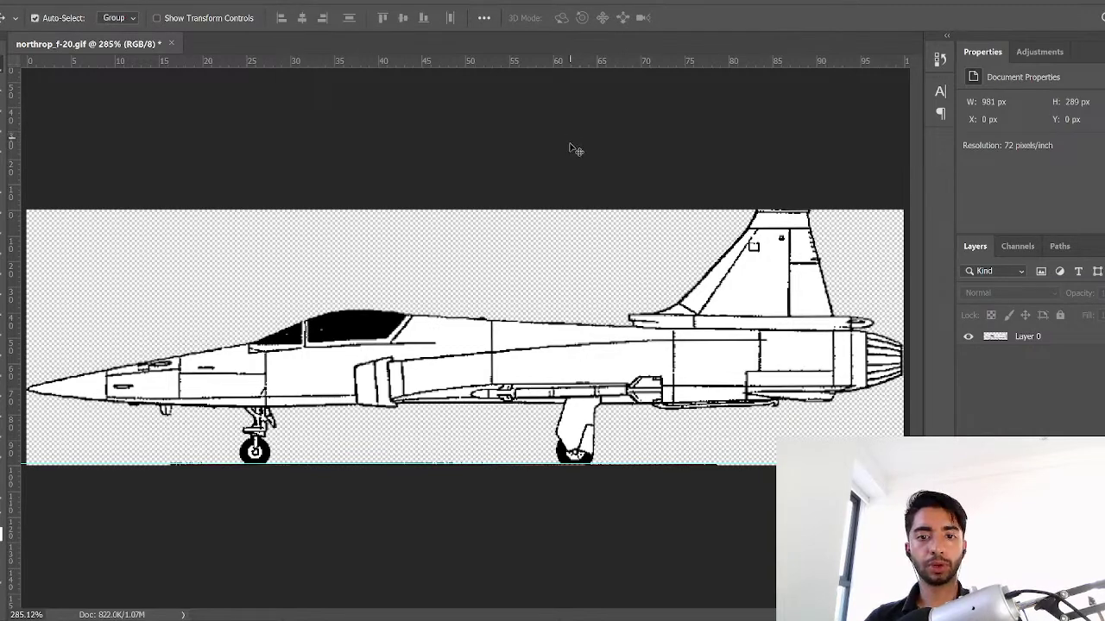
key("ctrl+z")
key("ctrl+z")
key("ctrl+z")
key("ctrl+z")
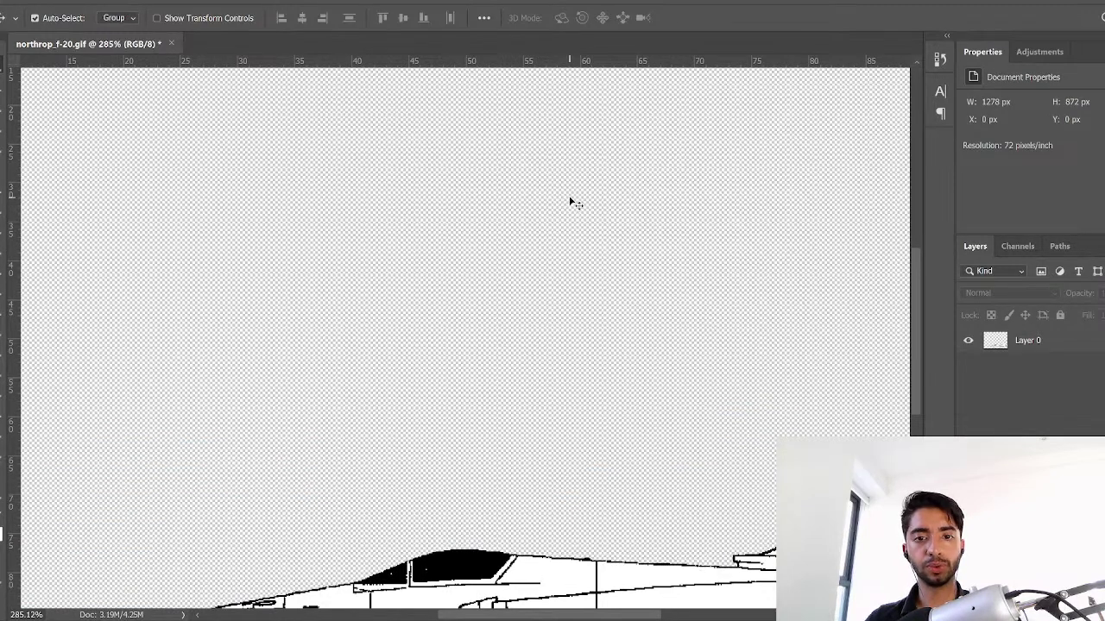
key("ctrl+z")
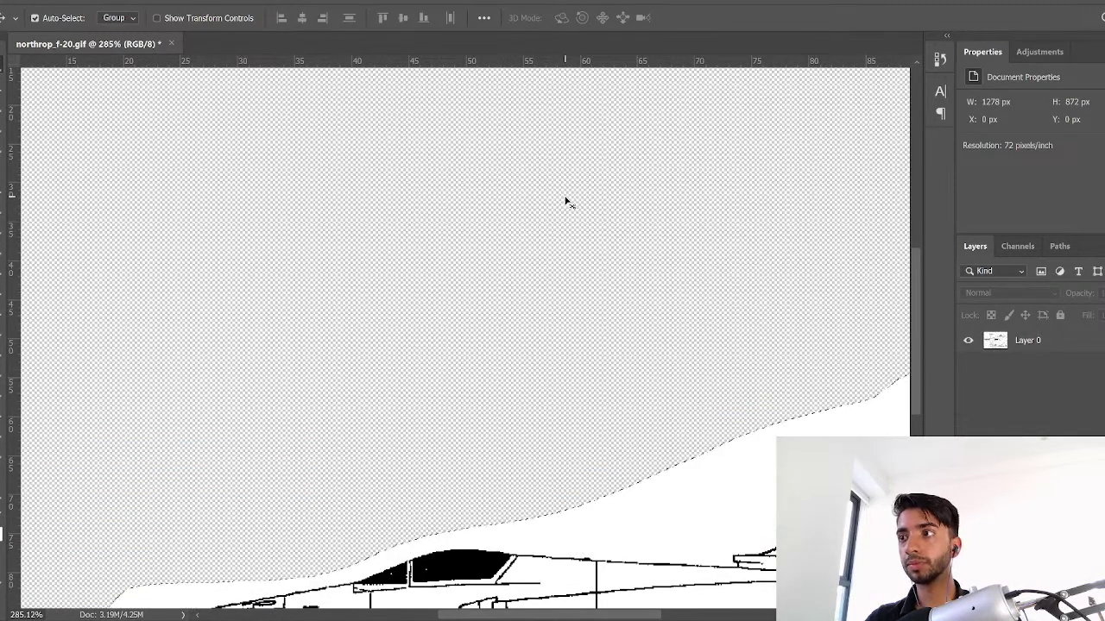
key("ctrl+z")
Step: Outline the top view with the Lasso, invert the selection, delete everything outside it from Layer 0, and deselect
key("z")
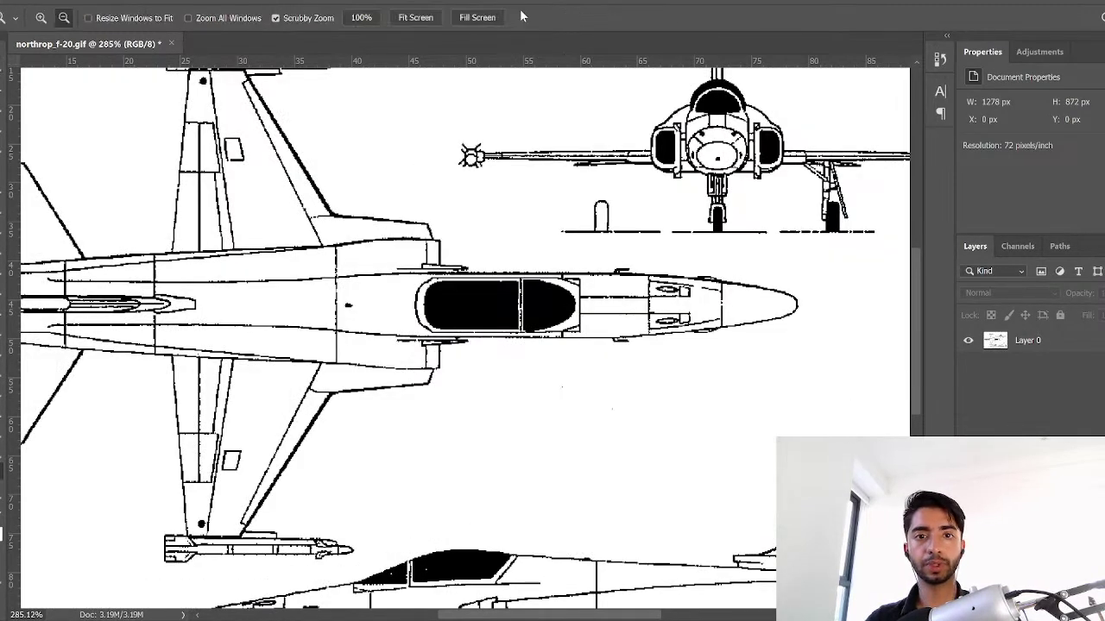
left_click(413, 18)
key("l")
mouse_move(256, 103)
left_mouse_down()
mouse_move(142, 179)
mouse_move(83, 298)
mouse_move(143, 446)
mouse_move(235, 501)
mouse_move(362, 504)
mouse_move(635, 410)
mouse_move(758, 296)
mouse_move(472, 258)
mouse_move(399, 145)
mouse_move(314, 102)
mouse_move(245, 104)
mouse_move(223, 123)
left_mouse_up()
right_click(304, 256)
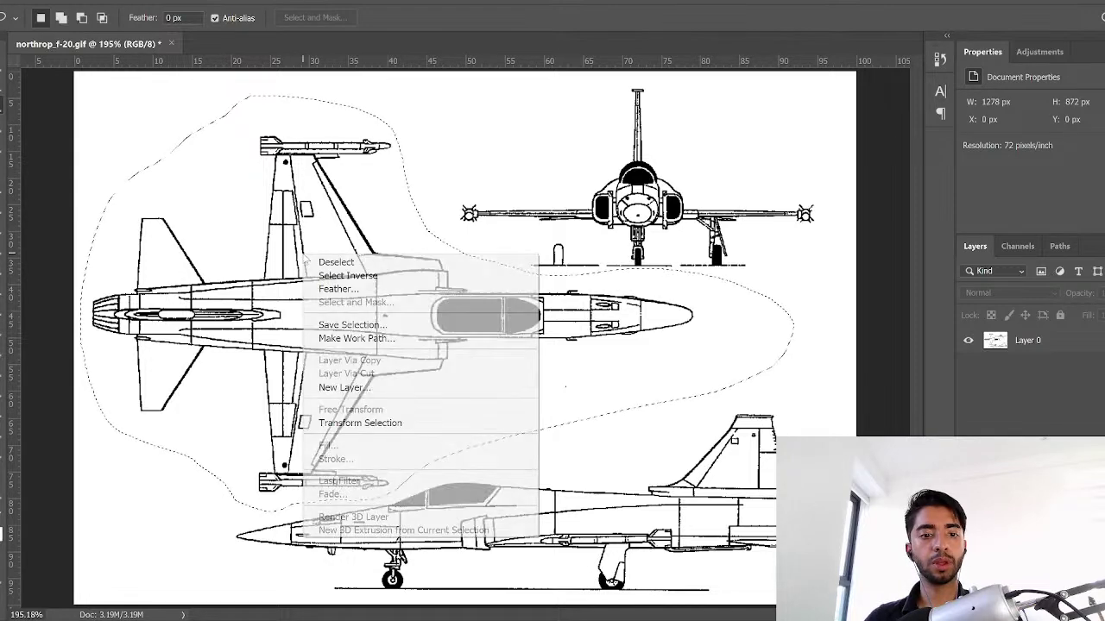
left_click(361, 276)
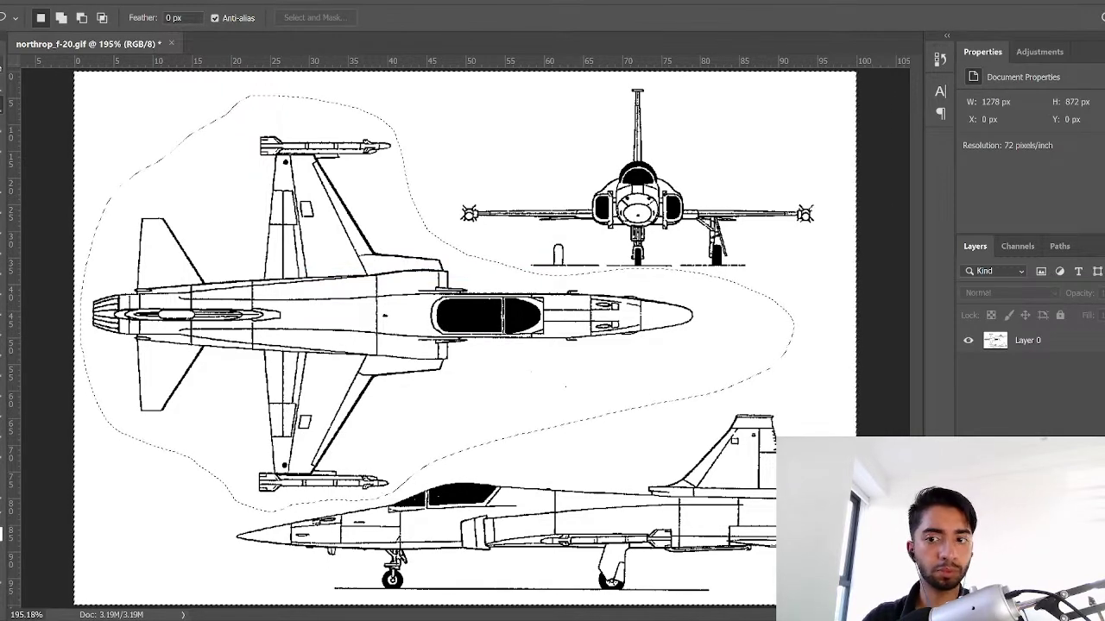
key("v")
left_click(1046, 341)
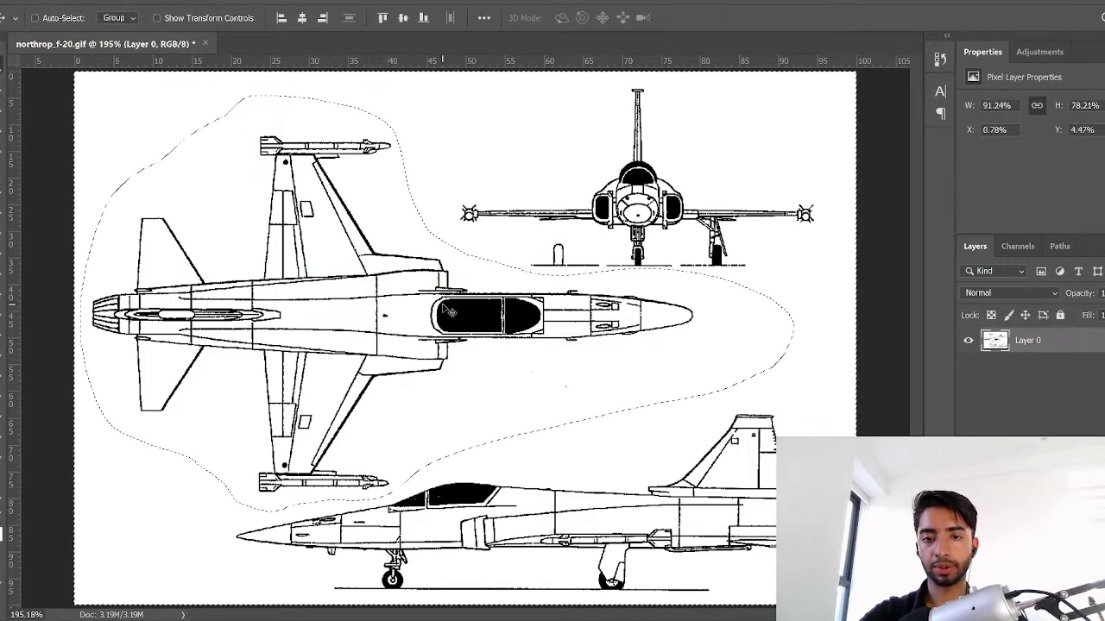
key("Delete")
key("ctrl+d")
Step: Remove the white background around the top view using the Magic Wand tool, and clear the selection
key("w")
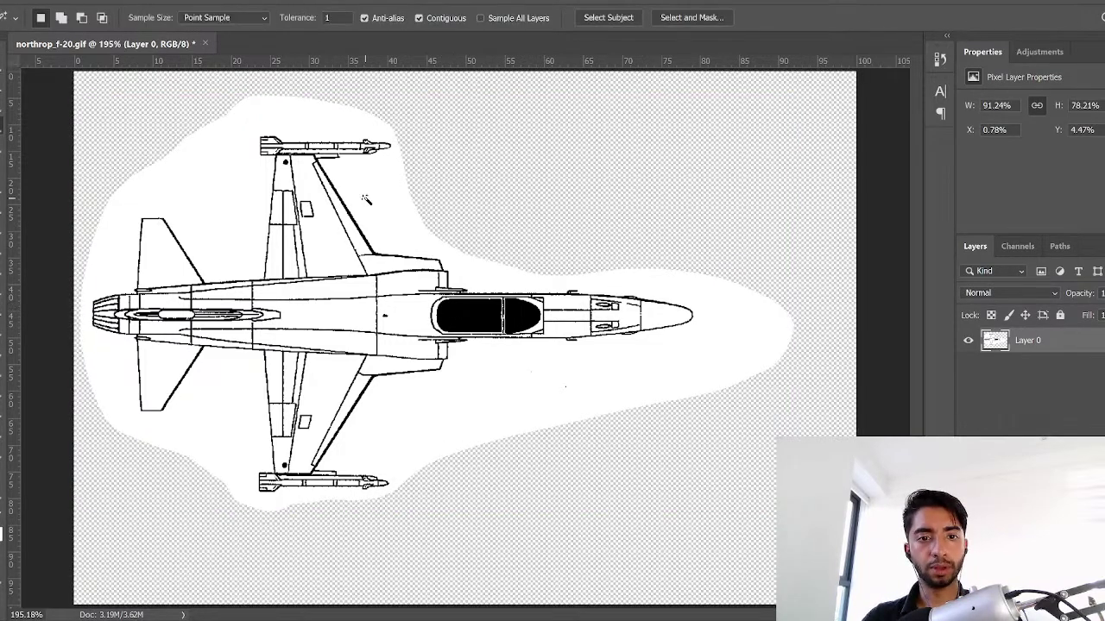
left_click(366, 199)
key("Delete")
key("ctrl+d")
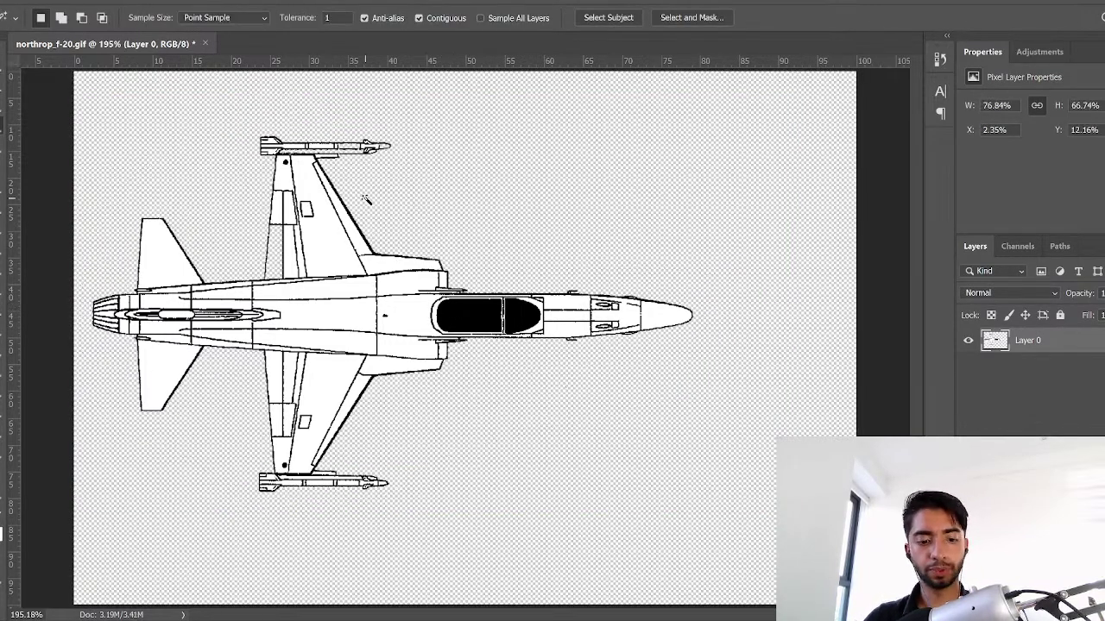
Step: Select the top-view aircraft by inverting a selection of the empty area, and crop the canvas to its bounds
left_click(523, 150)
right_click(525, 149)
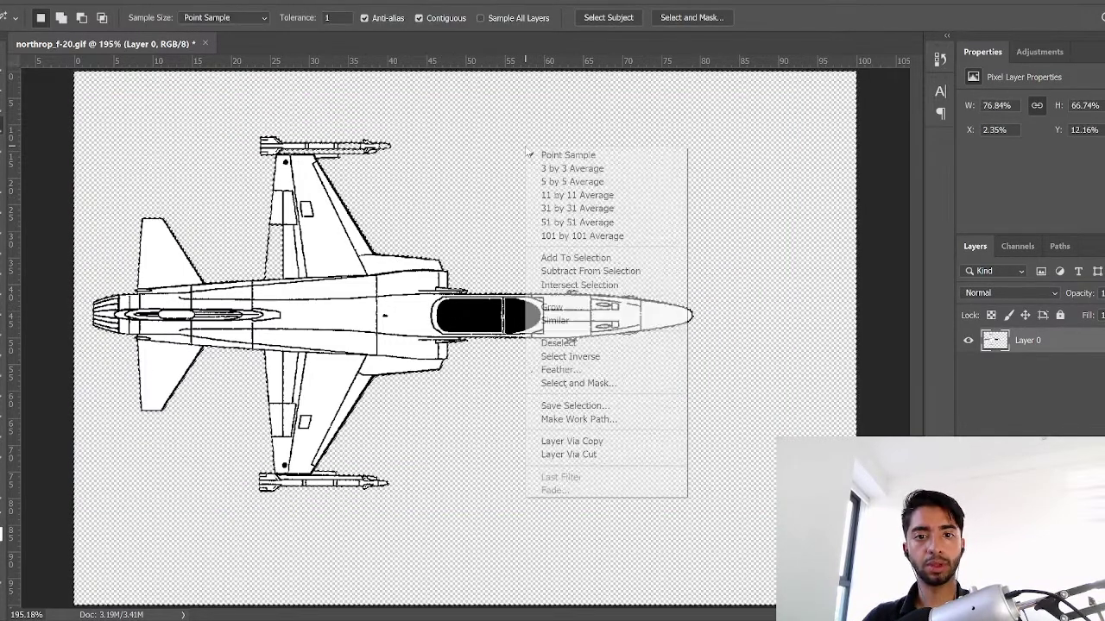
left_click(602, 355)
key("c")
key("Return")
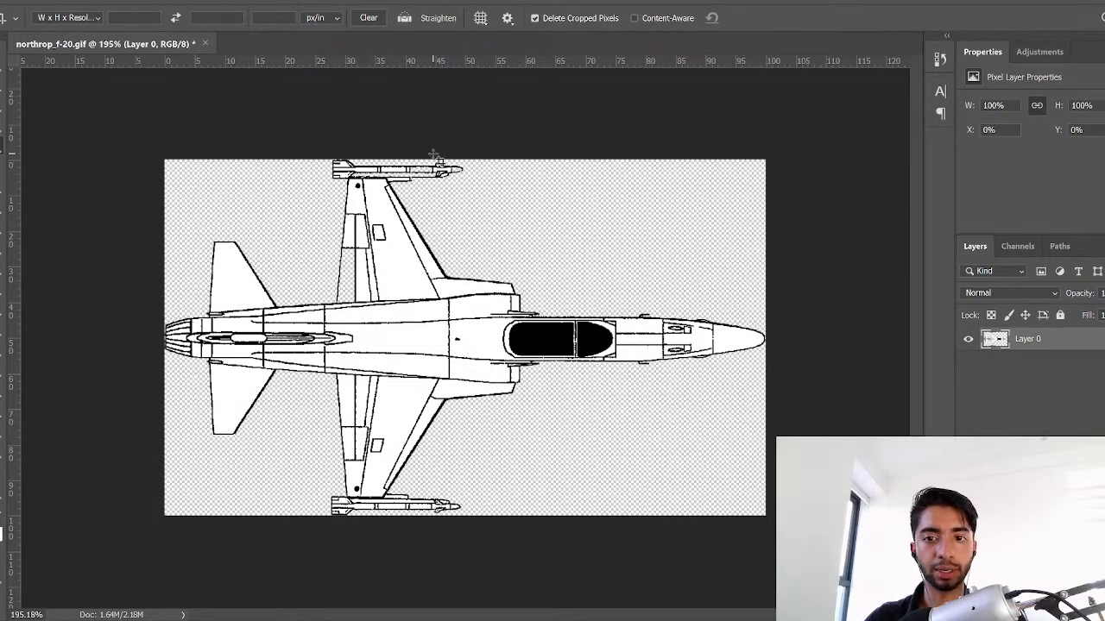
Step: Save the top view as a JPEG named Top_F20 in the F20 folder, accepting the JPEG options
left_click(2, 71)
left_click(28, 3)
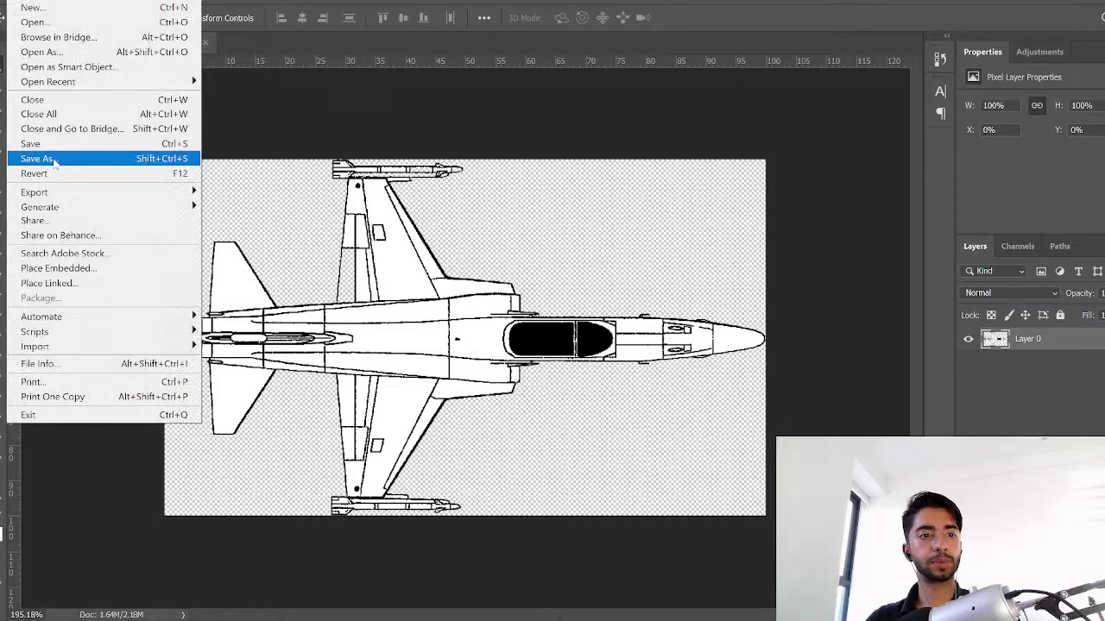
left_click(54, 161)
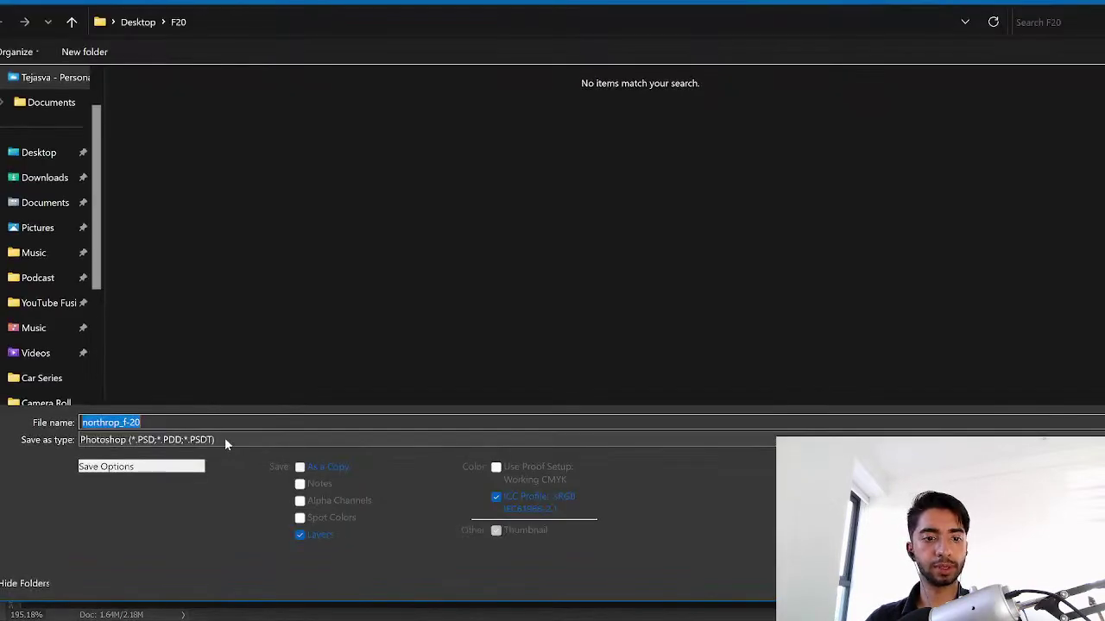
left_click(142, 439)
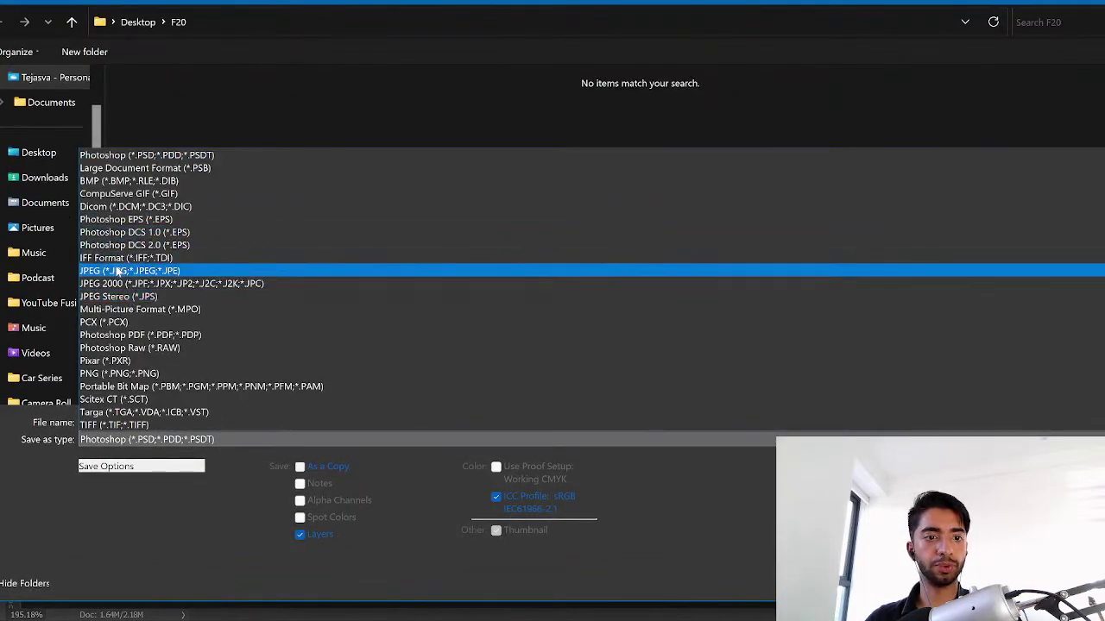
left_click(120, 270)
left_click(145, 422)
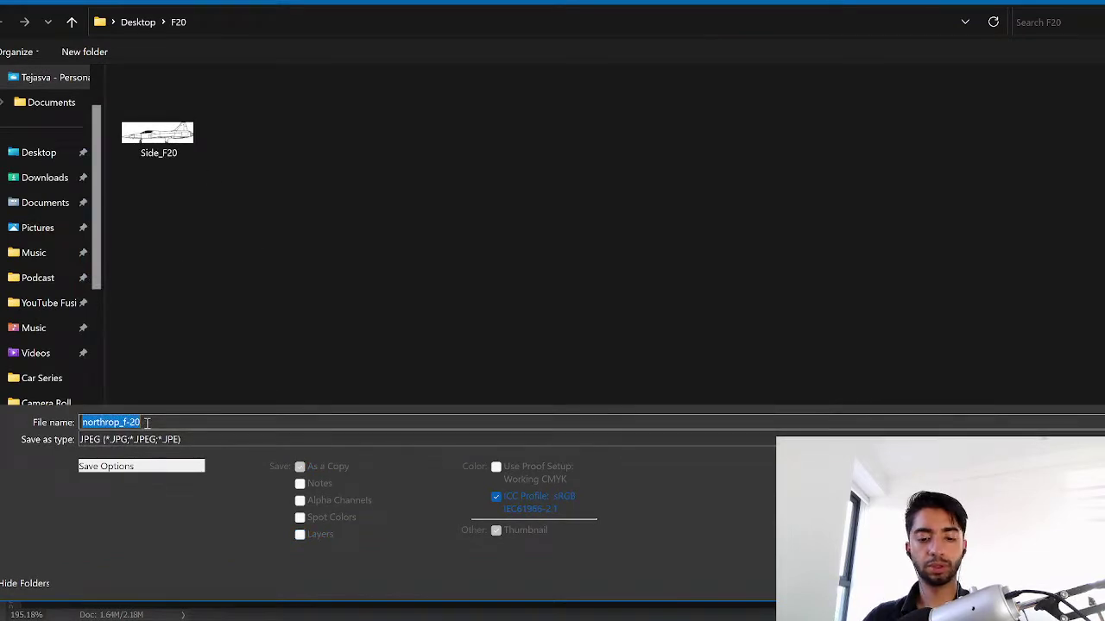
type("Top_")
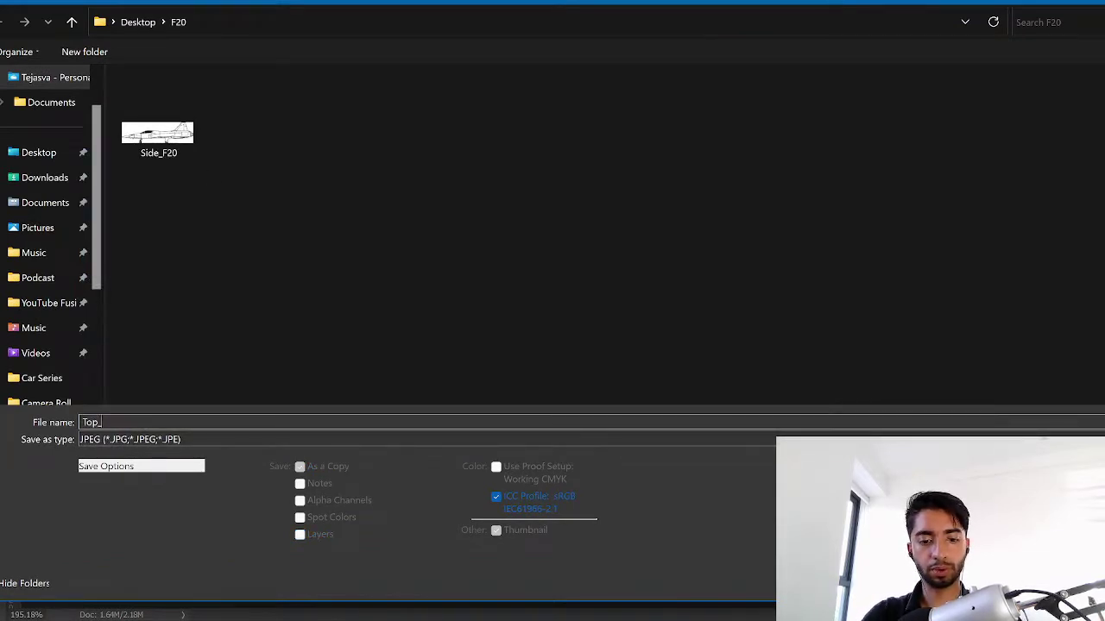
type("F2")
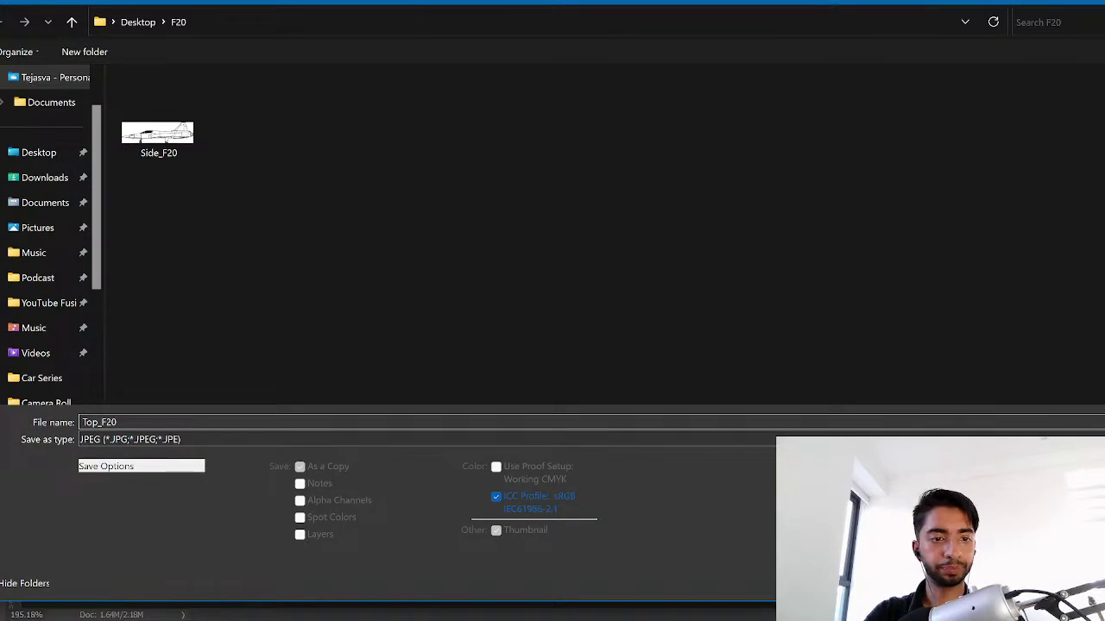
type("0")
key("Return")
key("Return")
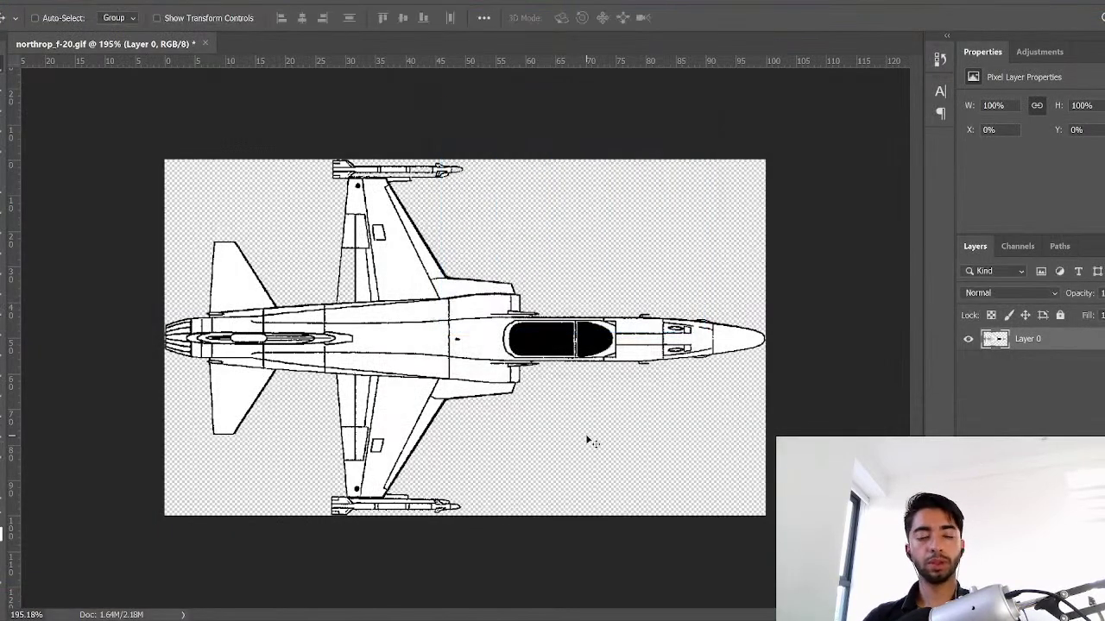
Step: Turn on Auto-Select, undo the top-view edits to restore the full blueprint, and clear the selection
left_click(34, 17)
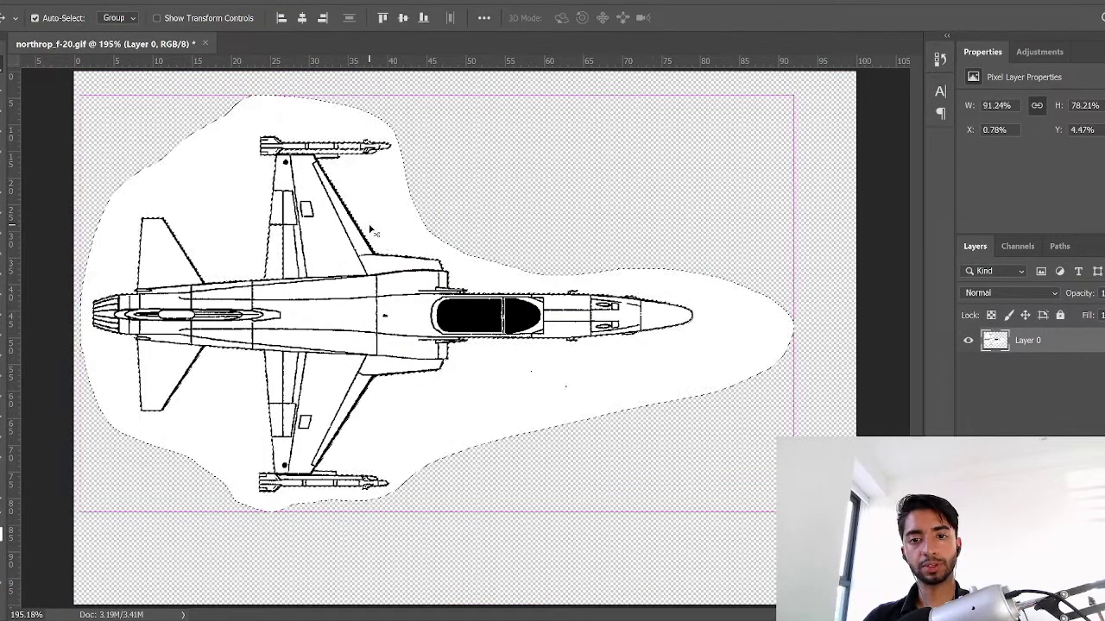
key("ctrl+z")
key("ctrl+z")
key("ctrl+z")
key("ctrl+z")
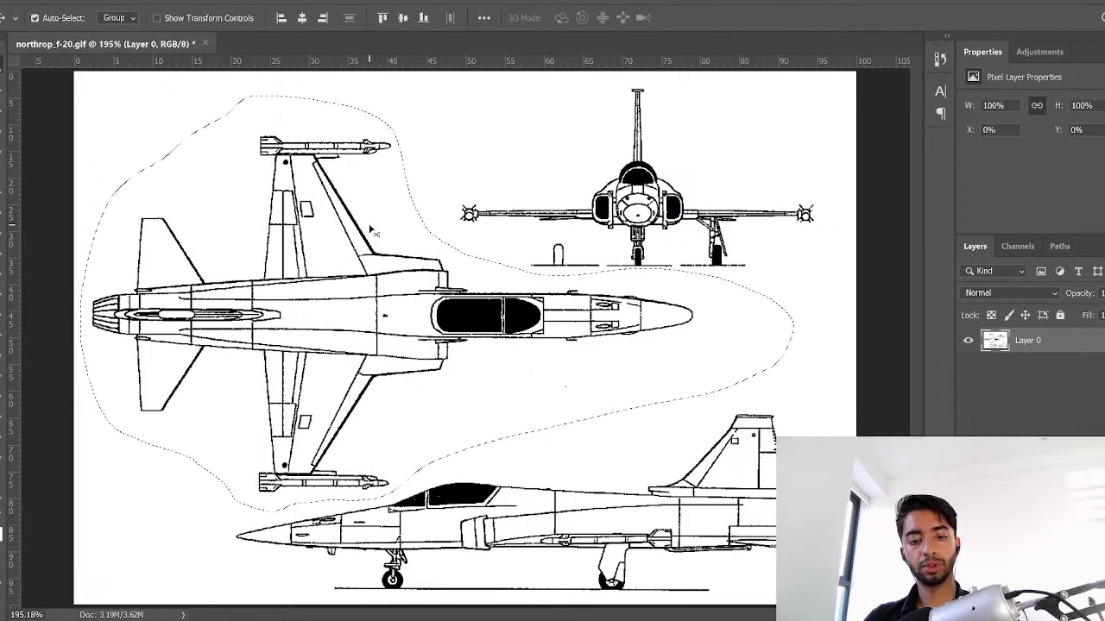
key("ctrl+d")
Step: Outline the front view with the Lasso, invert the selection, and delete the rest of the blueprint
left_click(4, 110)
mouse_move(672, 82)
left_mouse_down()
mouse_move(545, 99)
mouse_move(451, 218)
mouse_move(513, 267)
mouse_move(615, 284)
mouse_move(830, 255)
mouse_move(770, 116)
mouse_move(669, 83)
left_mouse_up()
right_click(656, 159)
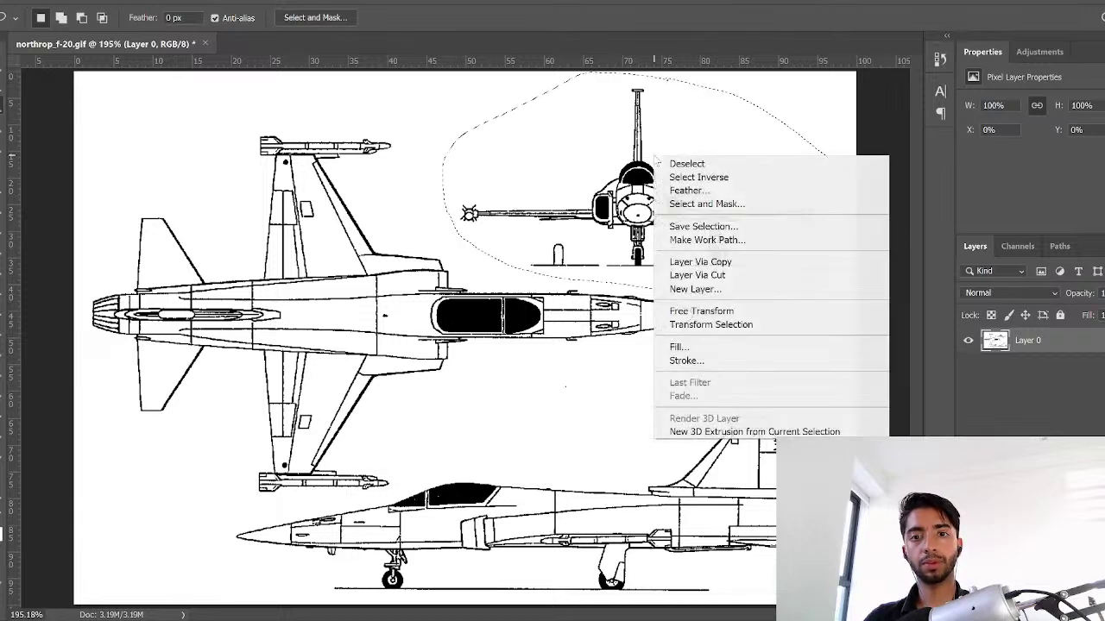
left_click(715, 177)
key("Delete")
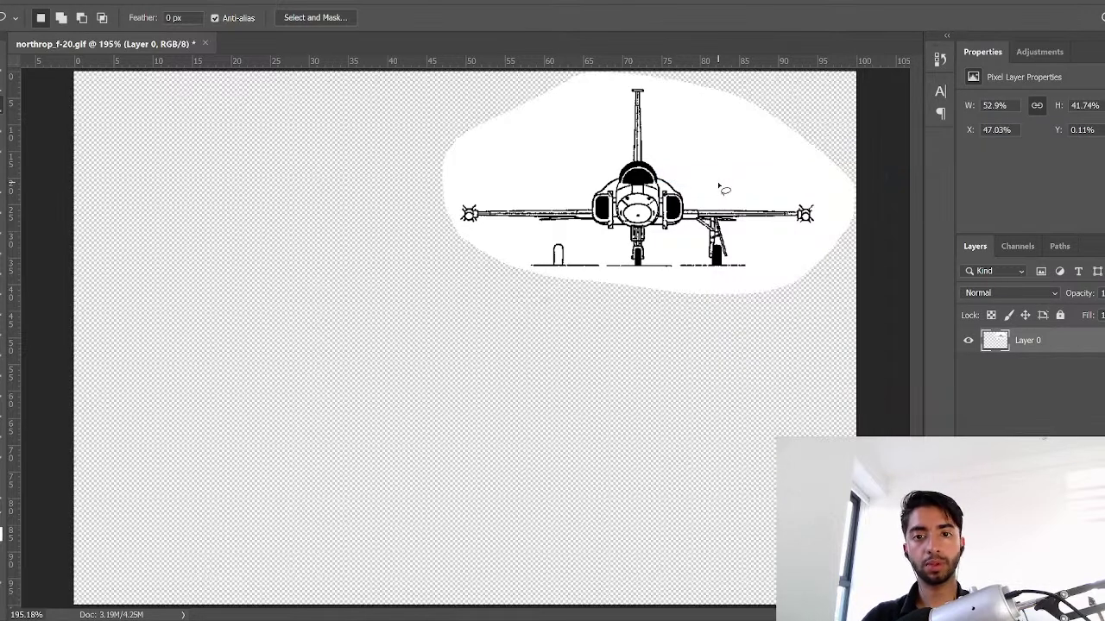
Step: Remove the white background around the front view using the Magic Wand tool, and clear the selection
key("w")
left_click(716, 162)
key("Delete")
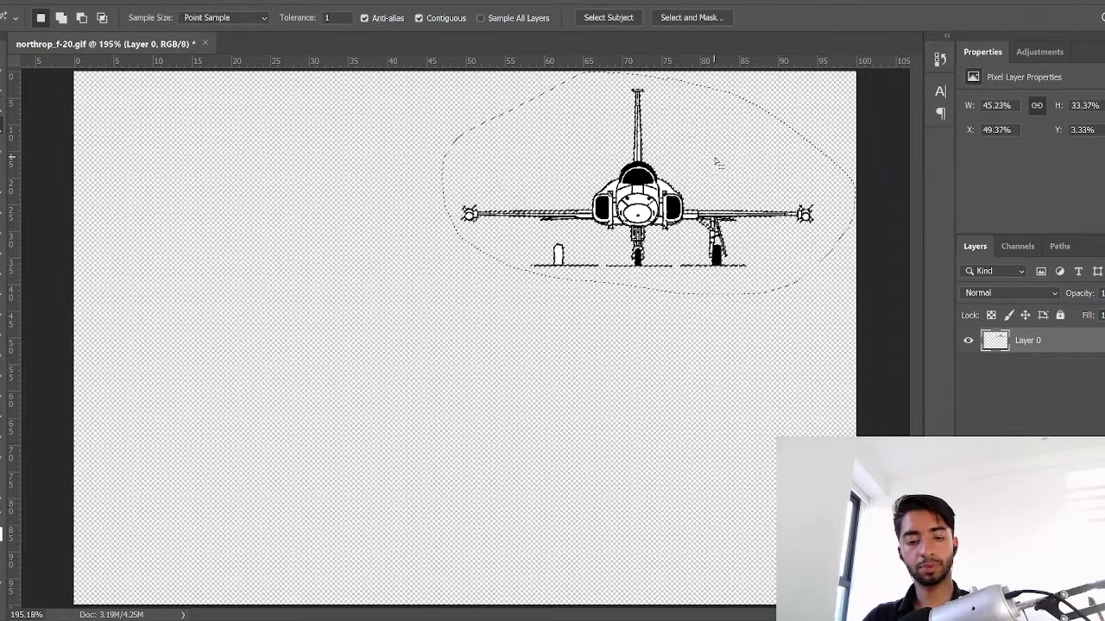
key("ctrl+d")
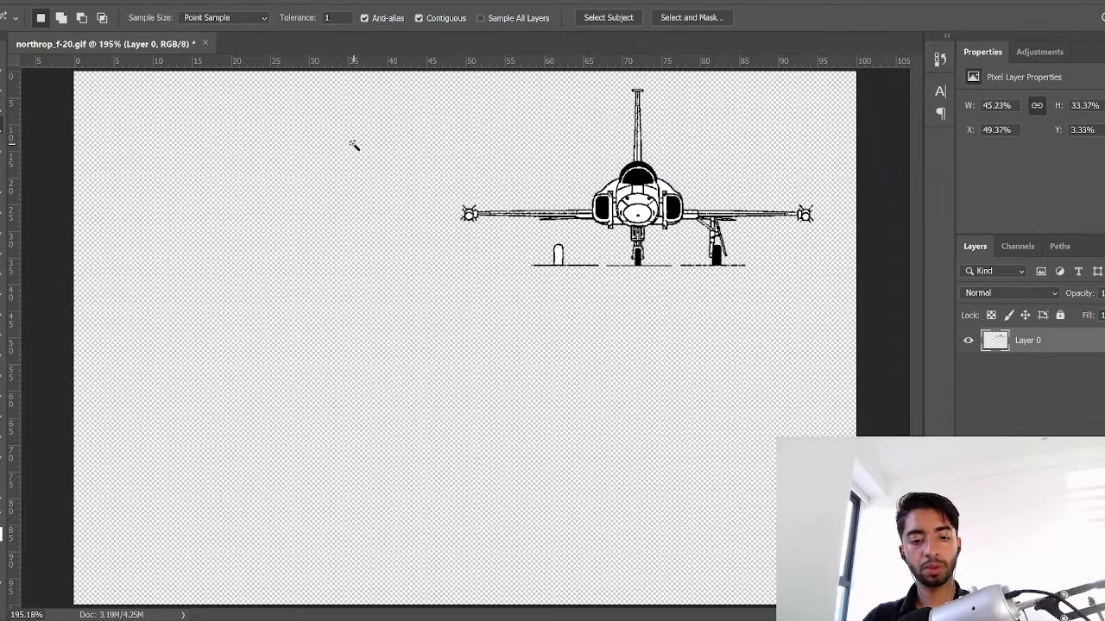
Step: Invert the background selection to isolate the front view, and crop the canvas to it
right_click(260, 130)
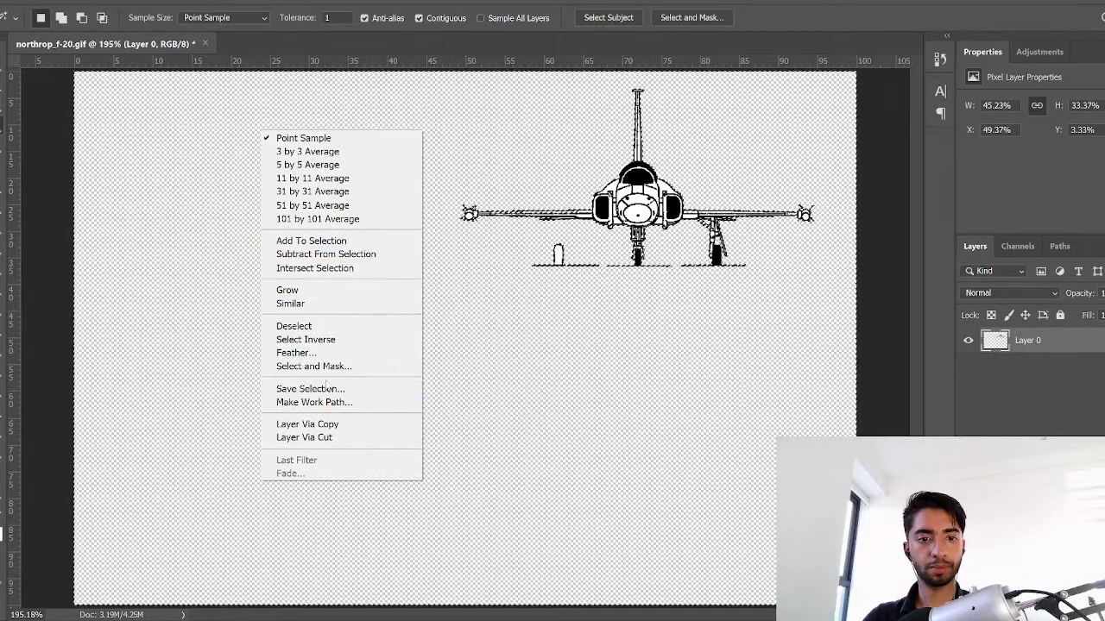
left_click(339, 340)
key("c")
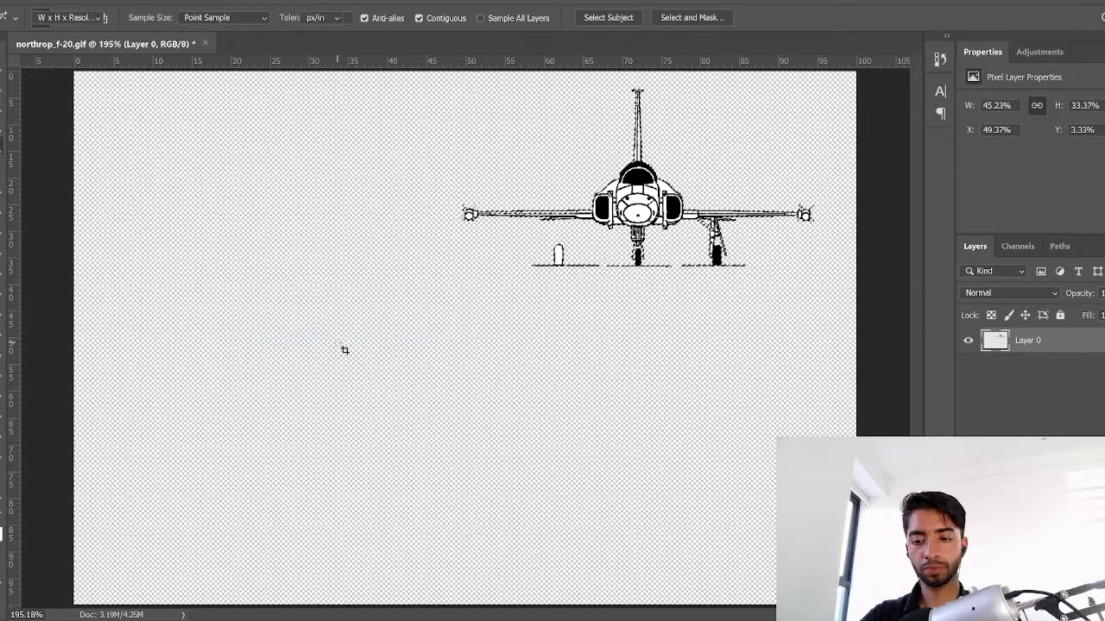
key("Return")
Step: Save the front view as a JPEG named Front_F20 in the F20 folder, accepting the JPEG options
left_click(19, 5)
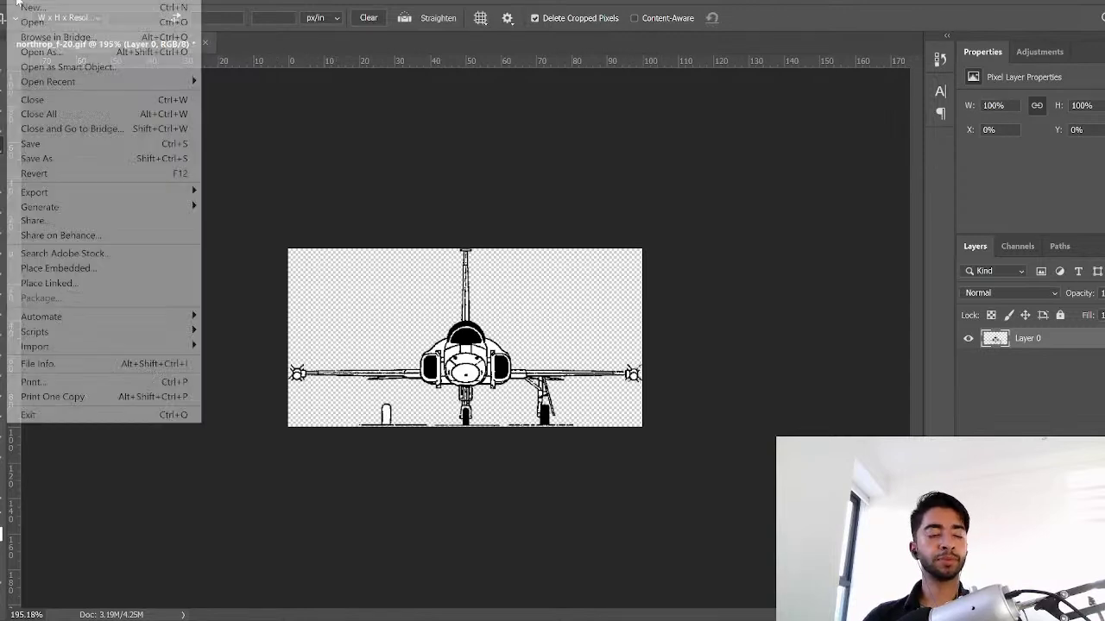
left_click(67, 160)
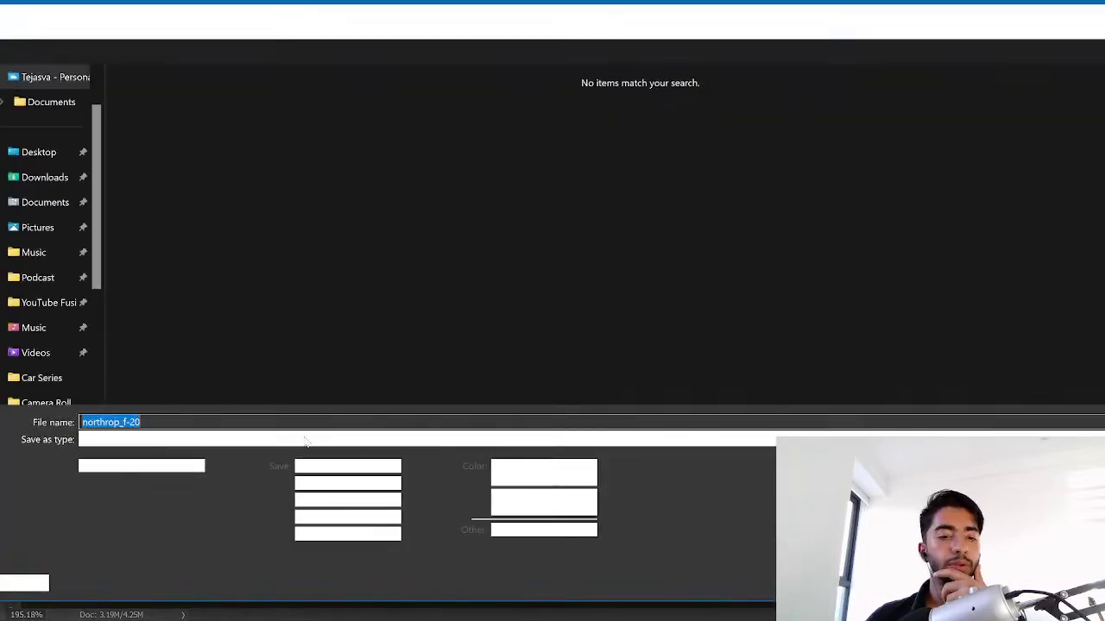
left_click(207, 440)
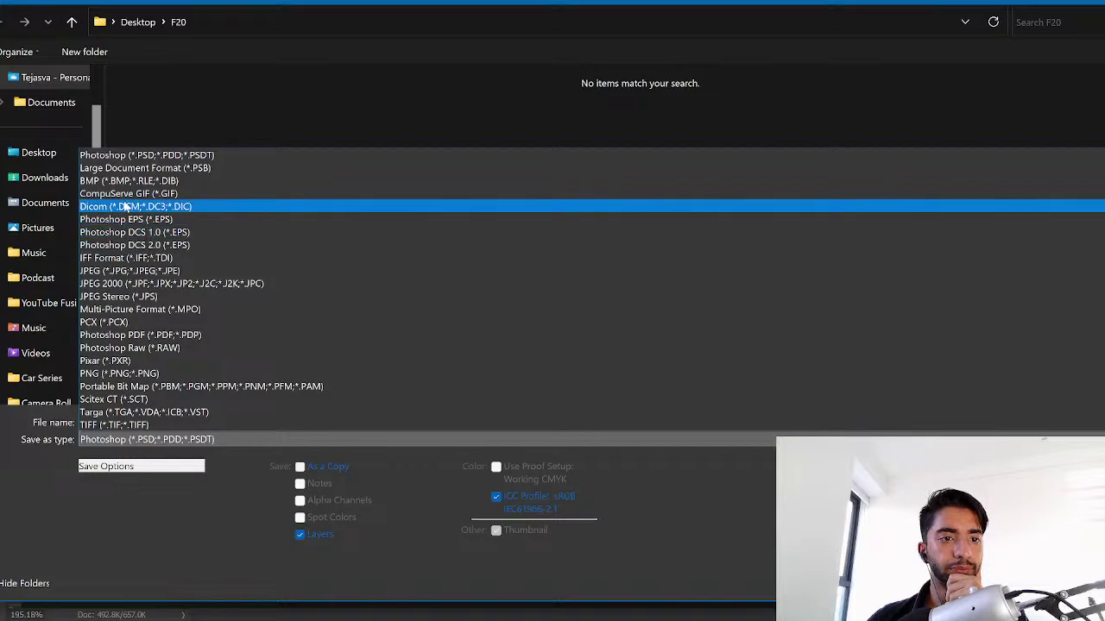
left_click(125, 270)
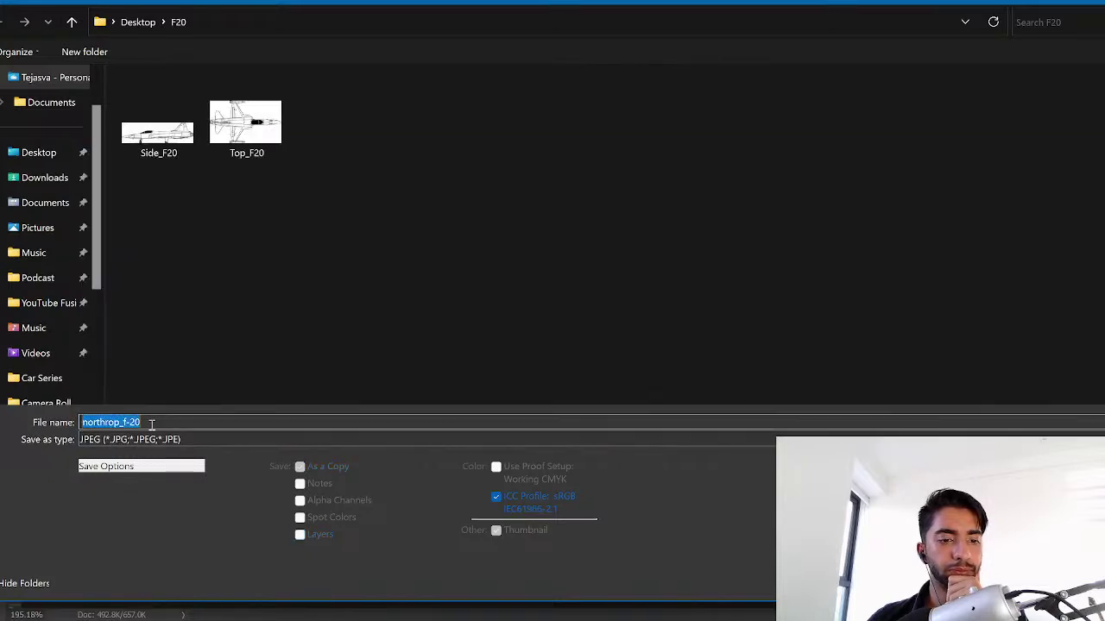
type("Front_F20")
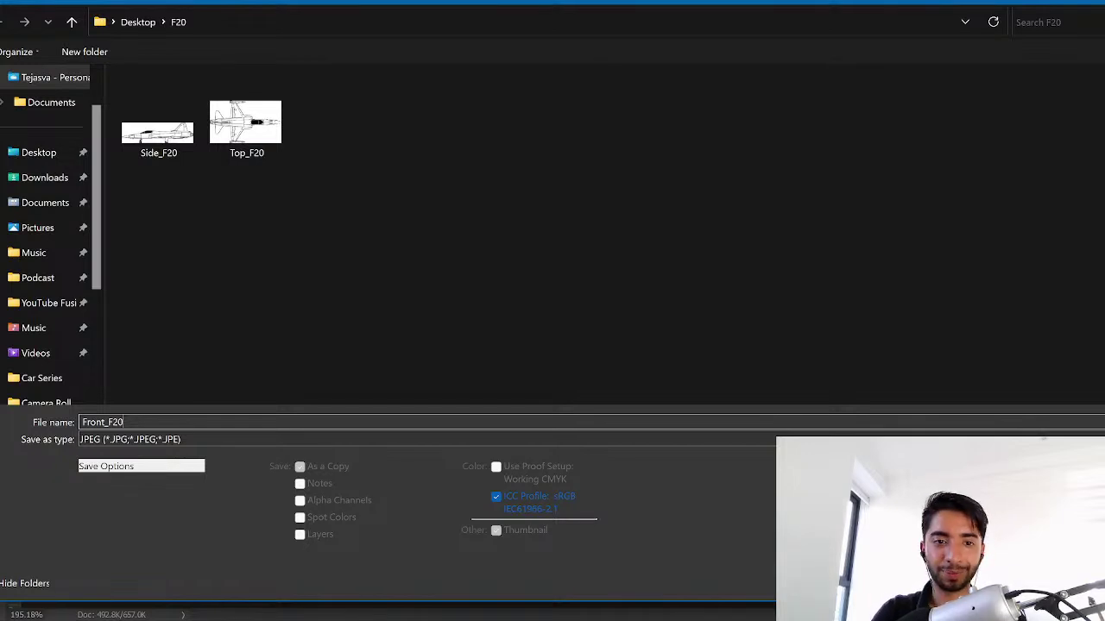
key("Return")
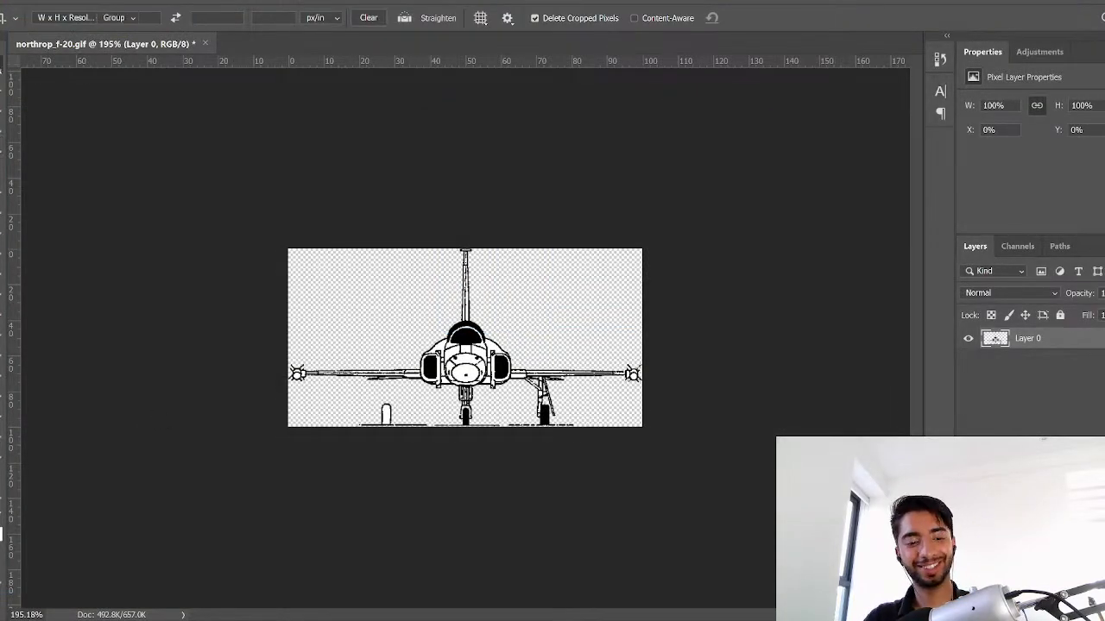
Step: Launch Autodesk Fusion 360 and close the blueprint document in Photoshop
key("v")
key("z")
left_click(425, 24)
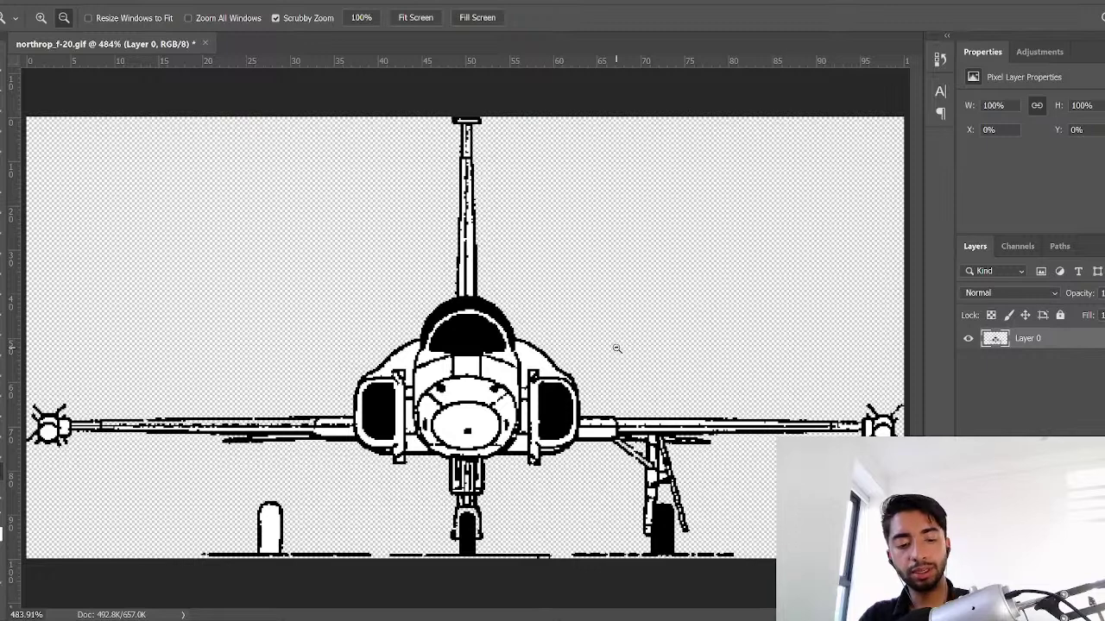
key("super")
type("fusi")
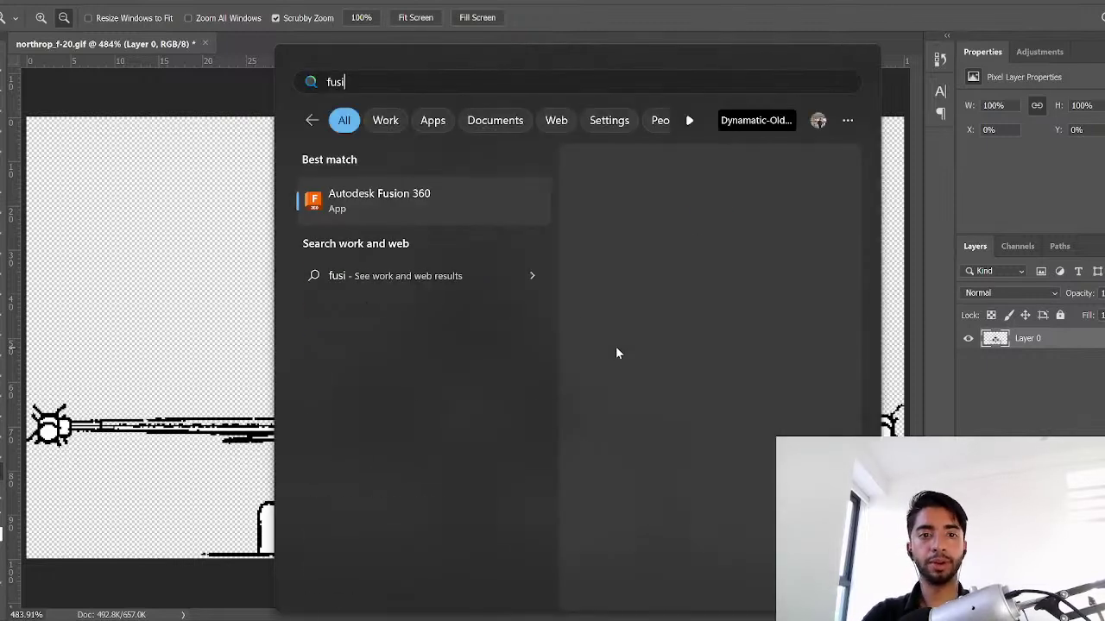
key("Return")
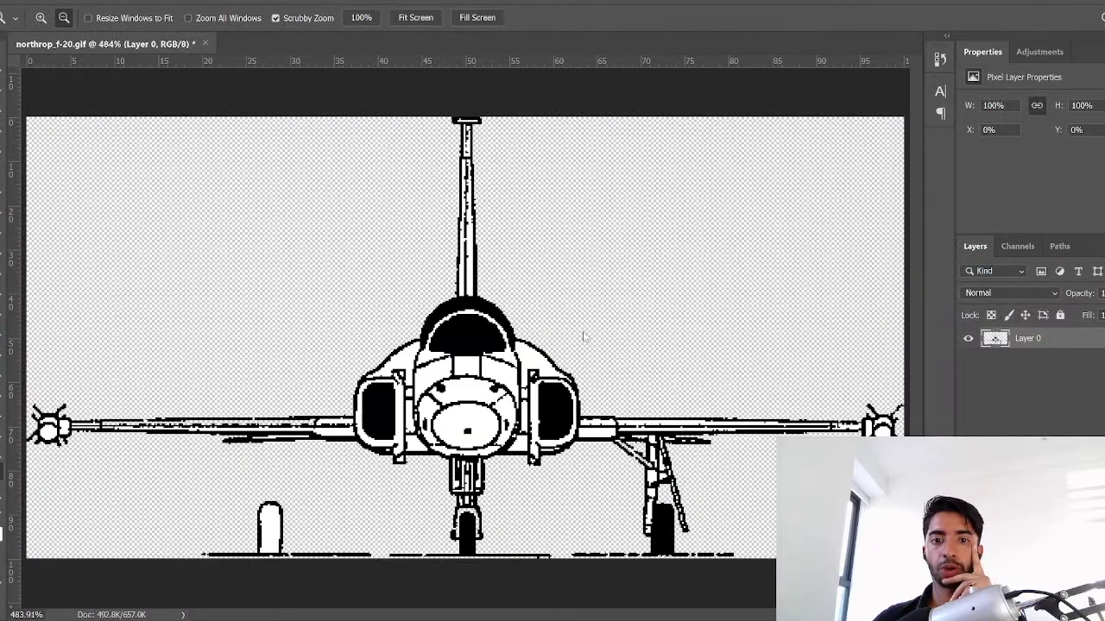
key("ctrl+w")
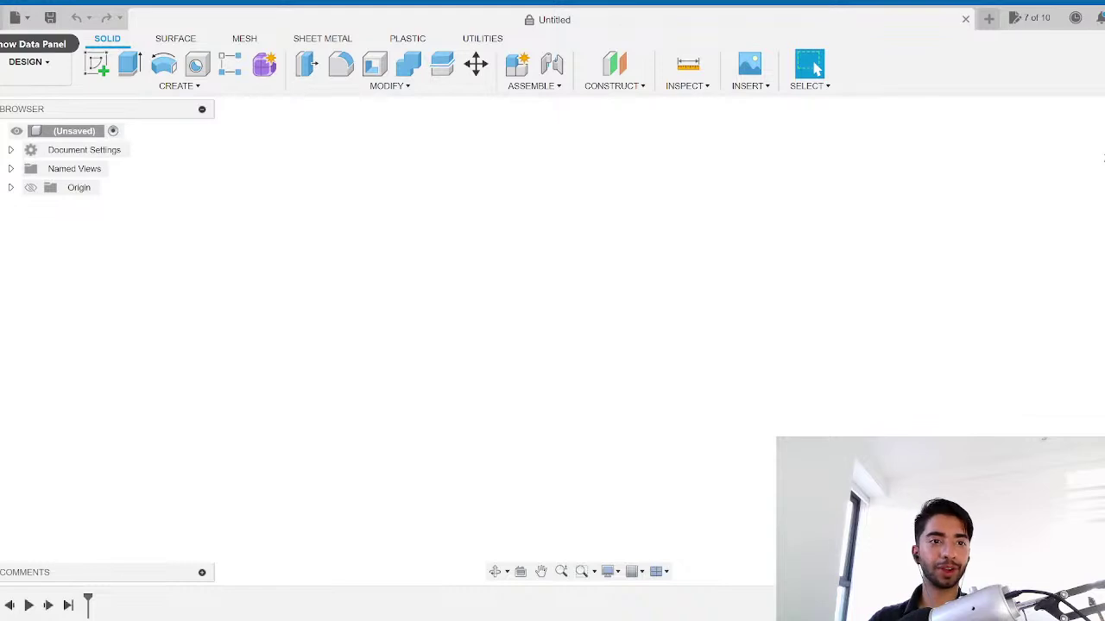
left_click(14, 18)
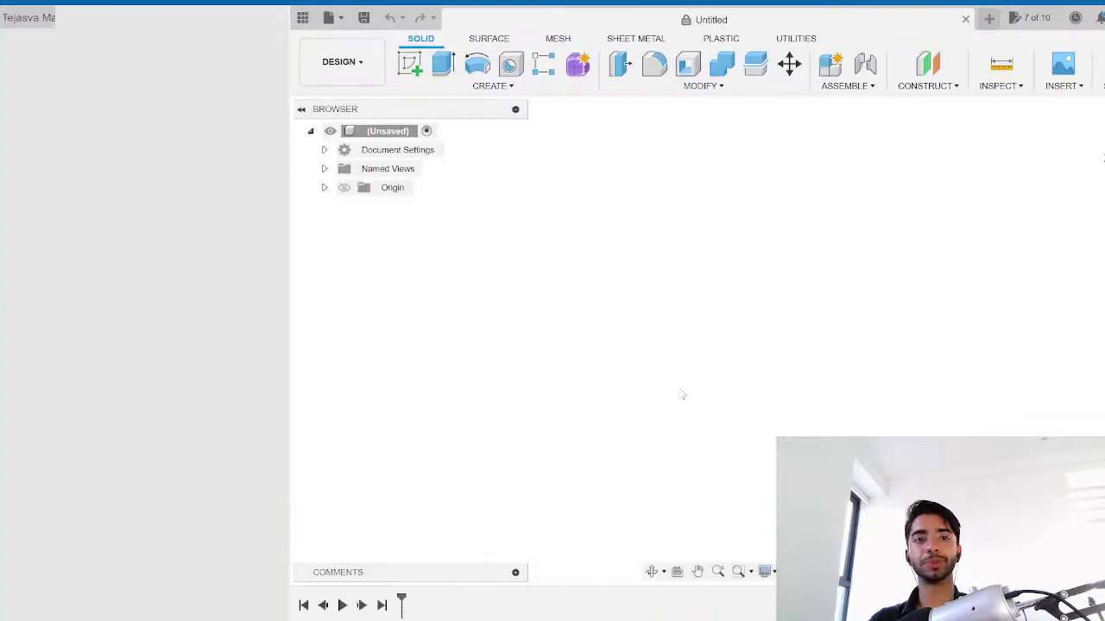
left_click(274, 16)
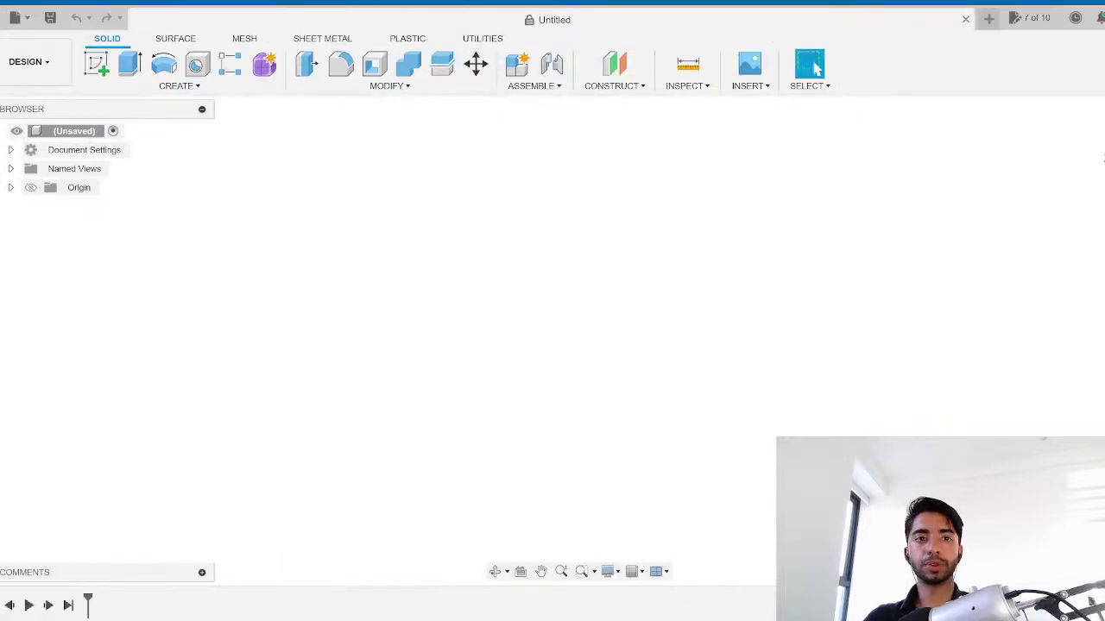
double_click(335, 3)
left_click_drag(296, 3, 0, 3)
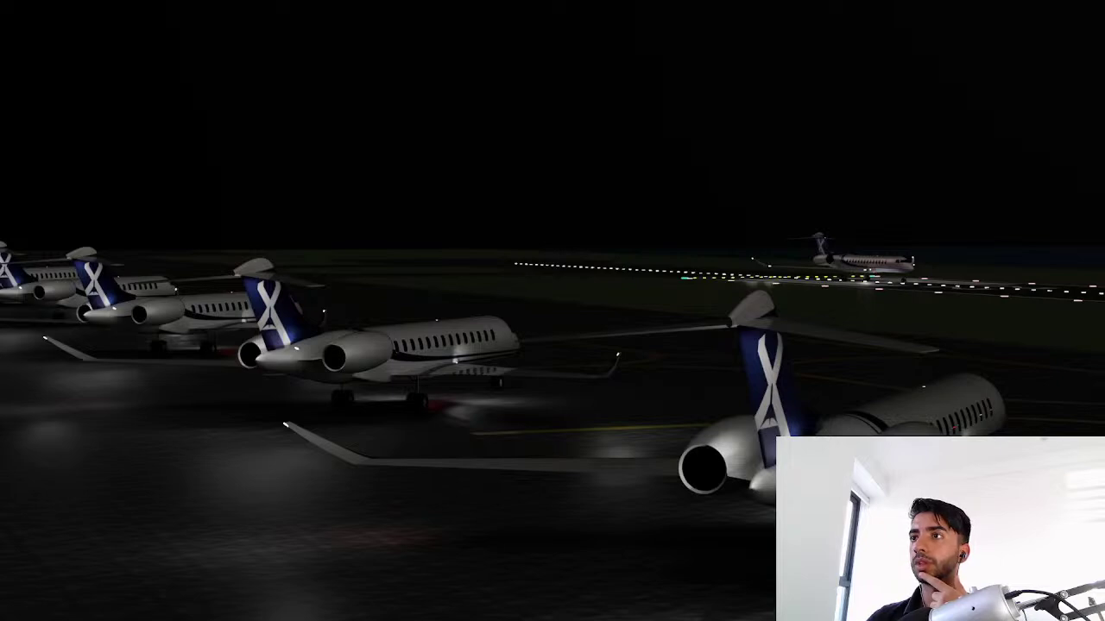
left_click_drag(1104, 202, 350, 91)
double_click(350, 90)
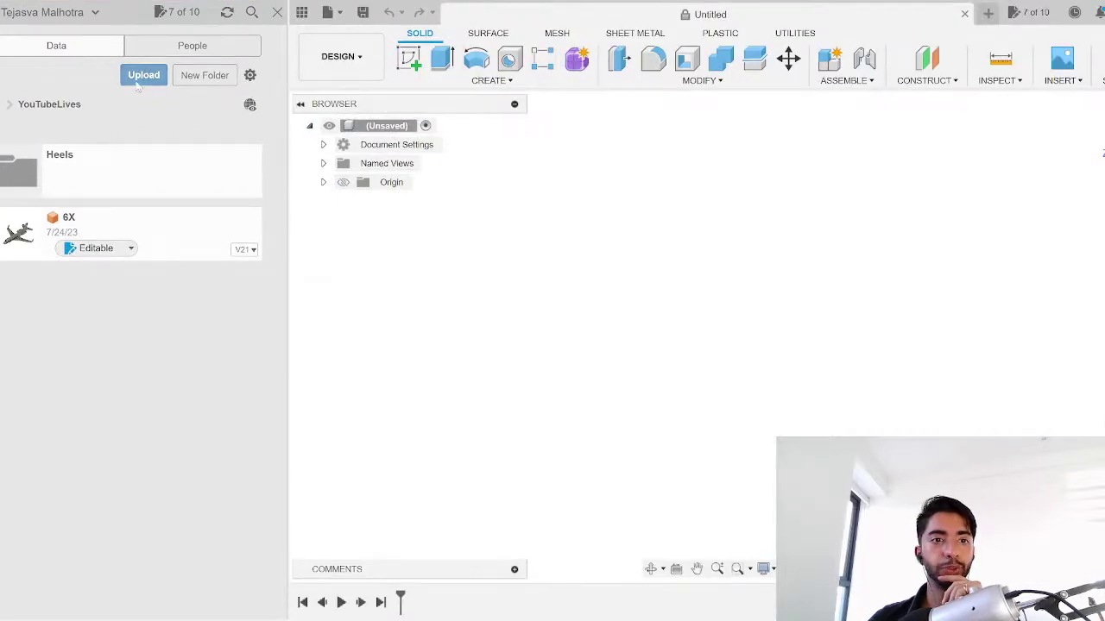
Step: Create a folder named F20 Tigershark in the YouTubeLives project and open it
left_click(204, 76)
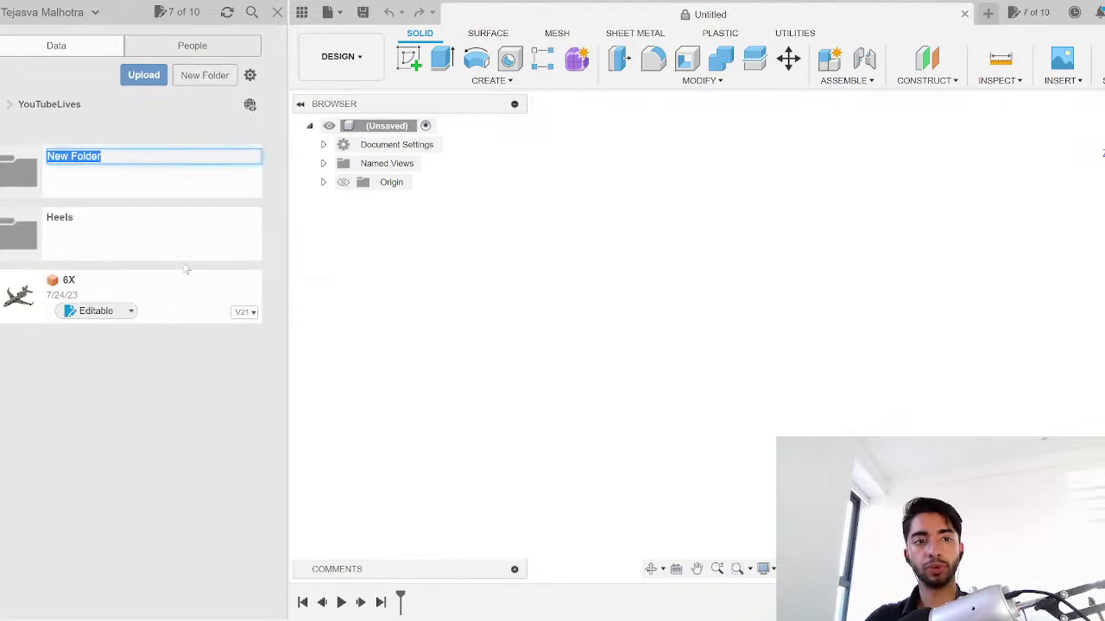
type("F2")
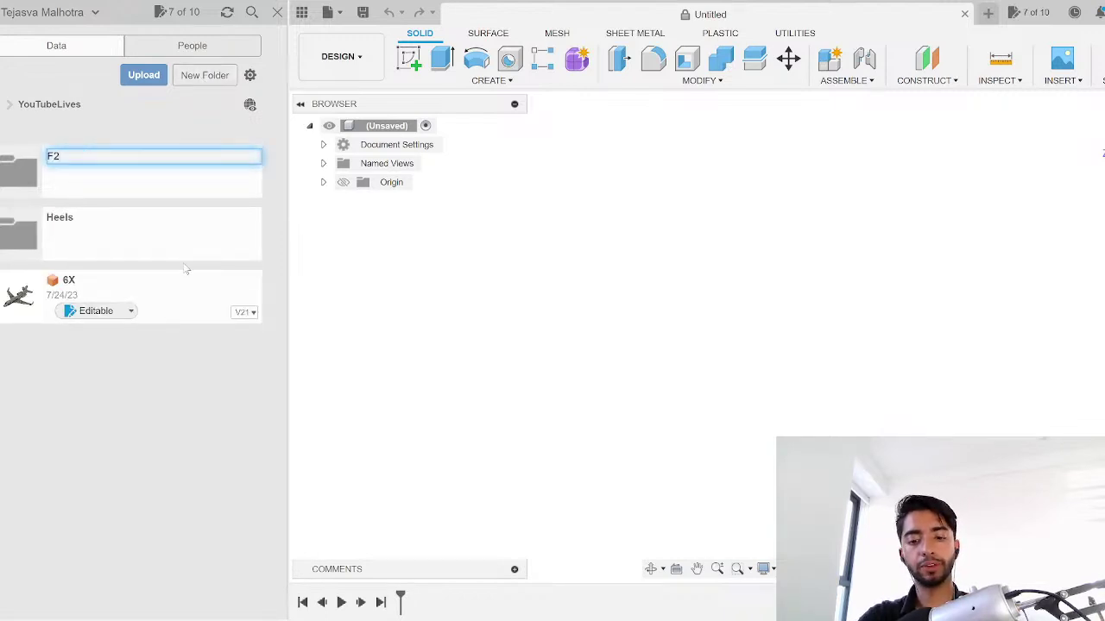
type("0 Tigershark")
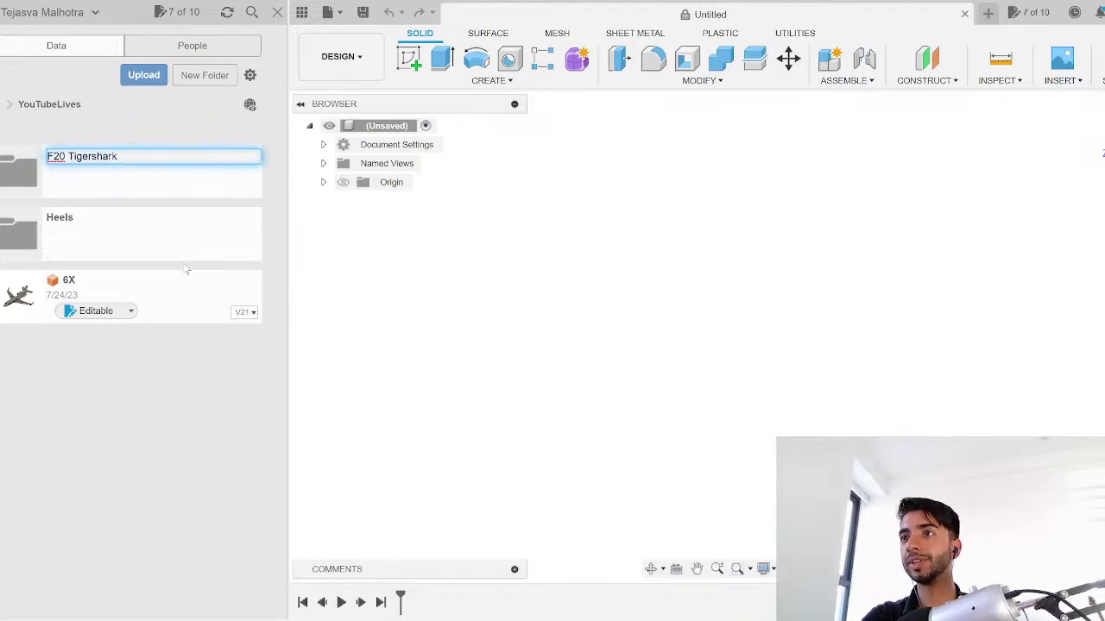
key("Return")
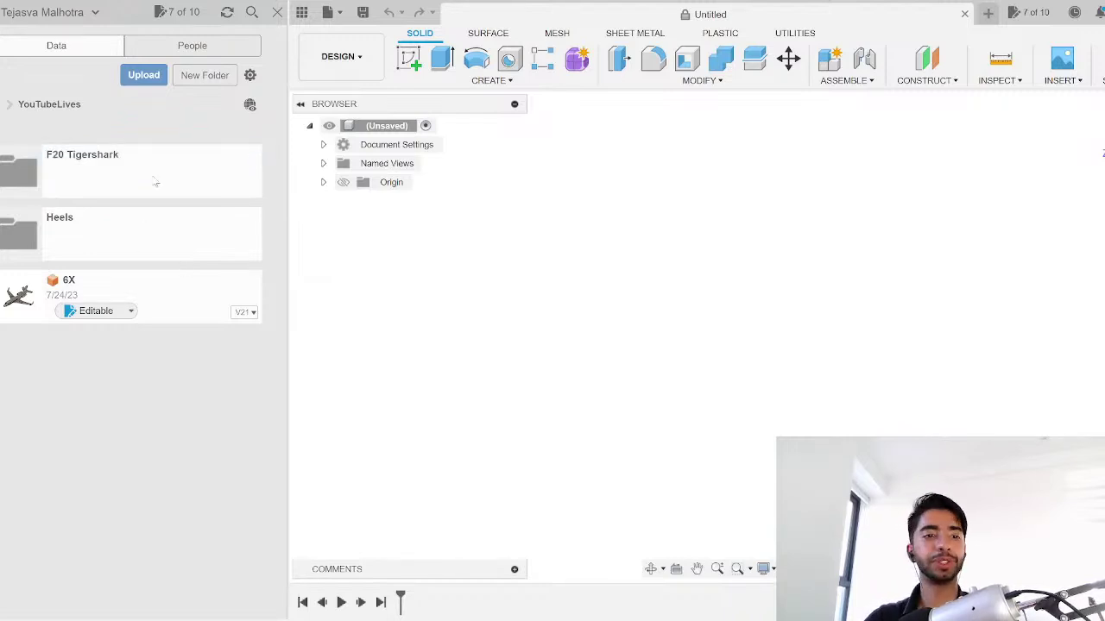
left_click(156, 181)
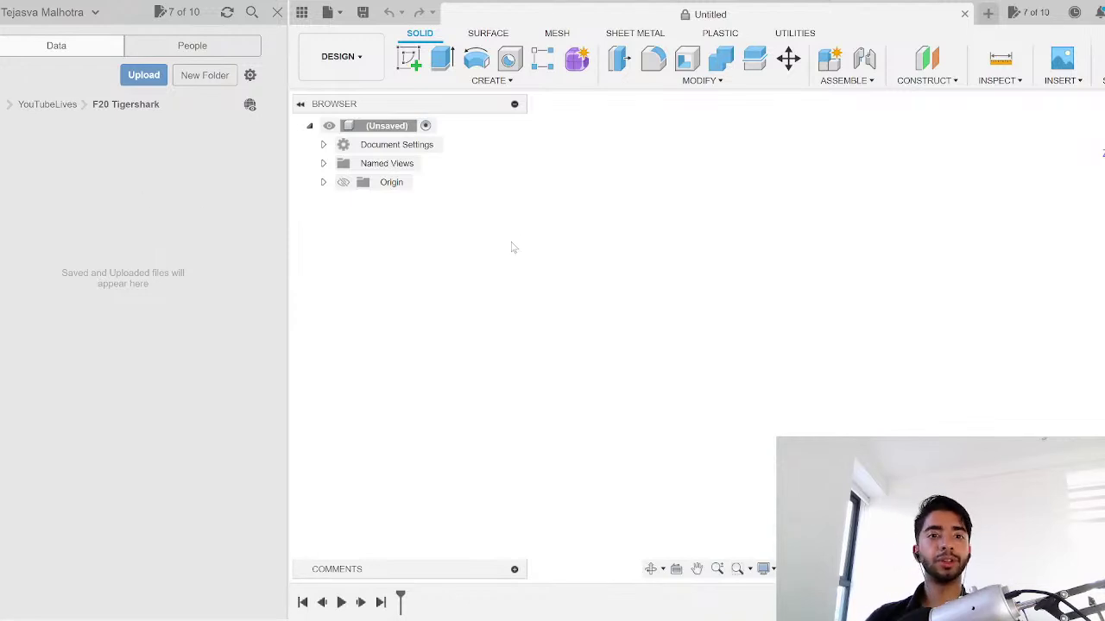
Step: Save the empty design as F20_Tigershark in the F20 Tigershark folder
key("ctrl+s")
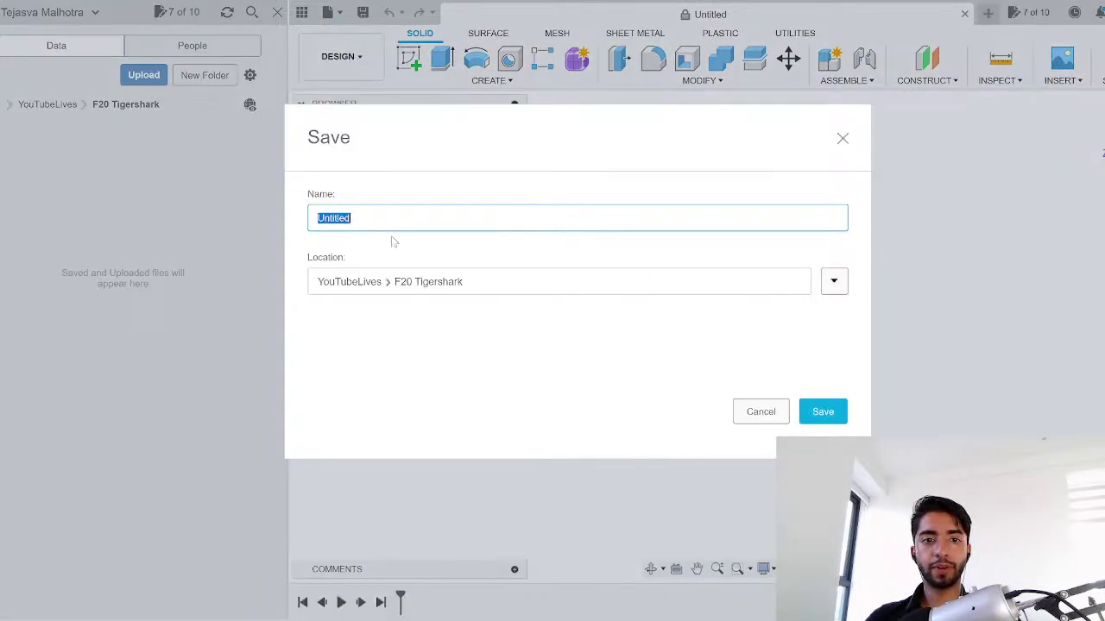
type("F20_")
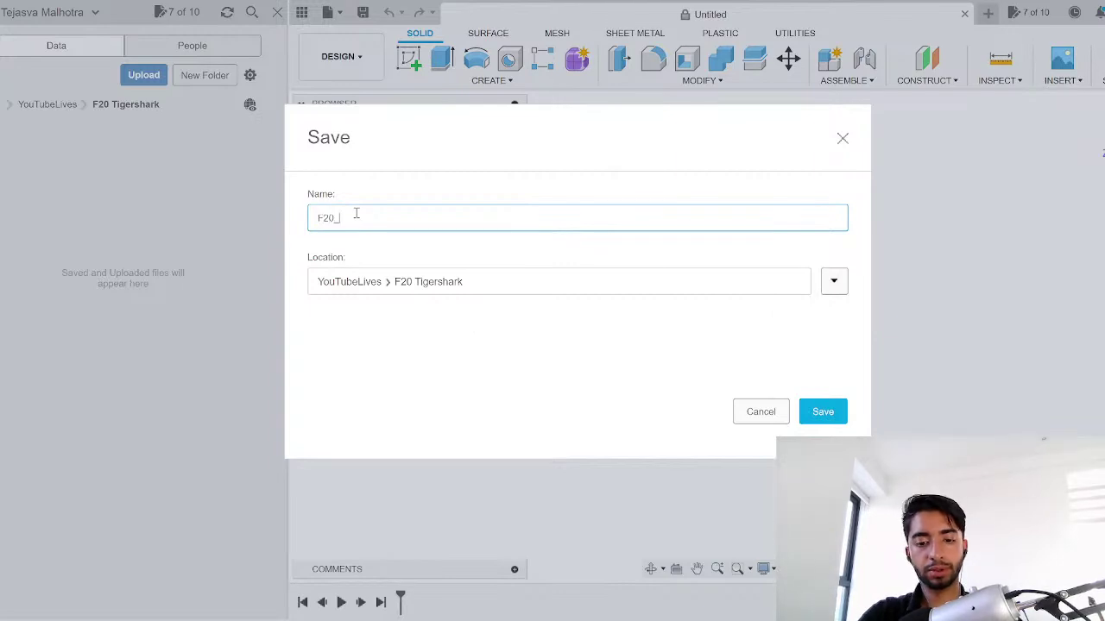
type("Tigershark")
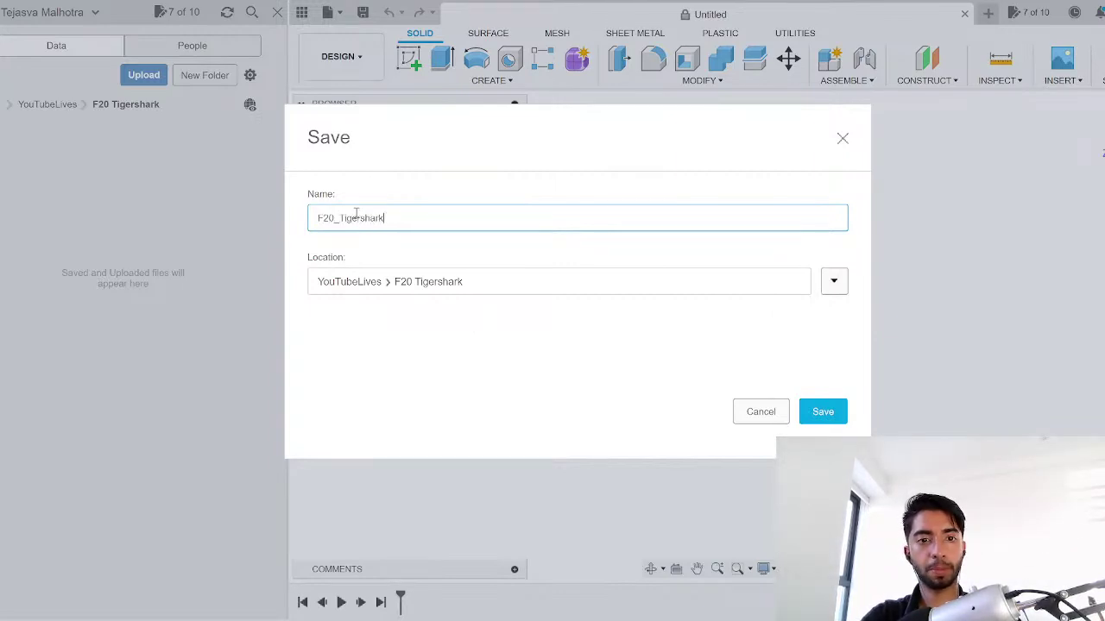
key("Return")
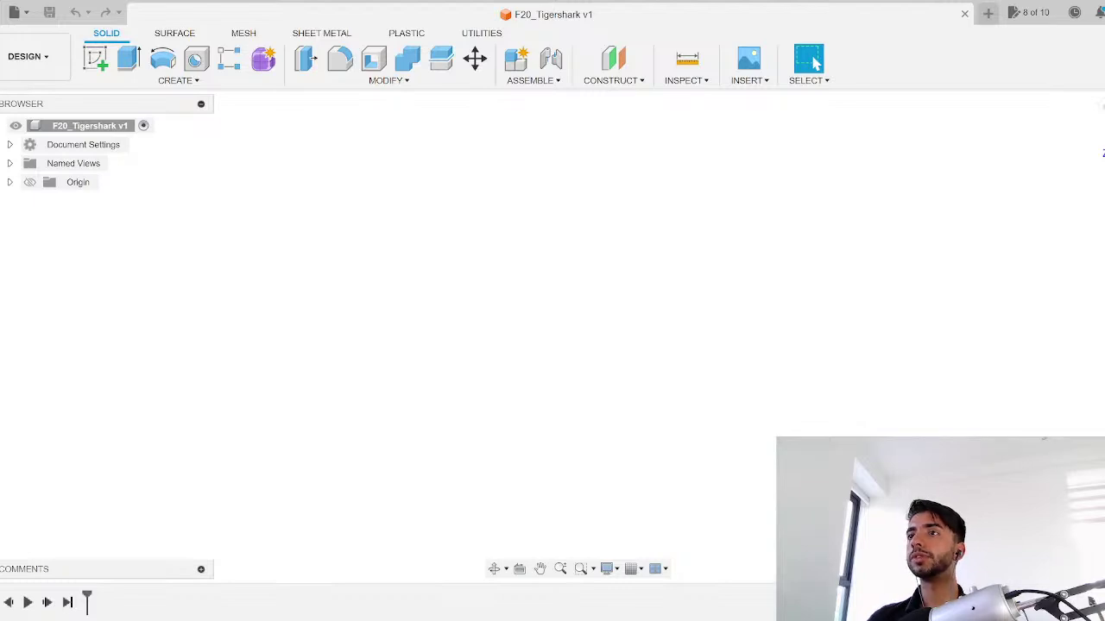
Step: Switch to the Wikipedia article on the Northrop F-20 Tigershark in the browser and find its general characteristics
left_click_drag(0, 259, 589, 85)
double_click(620, 81)
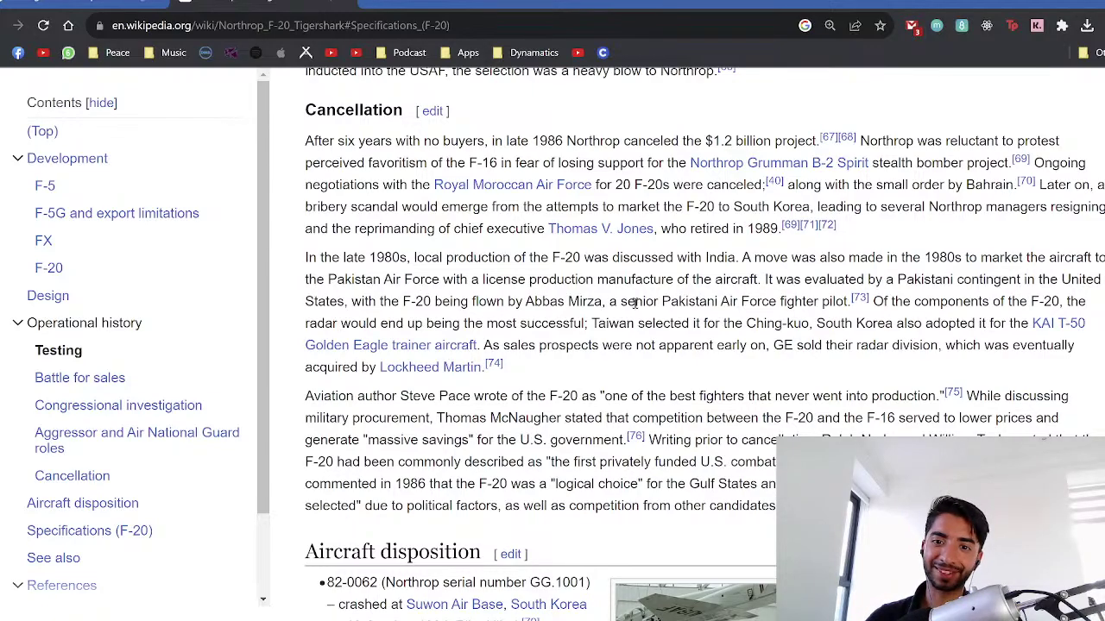
scroll(672, 395, "down", 1)
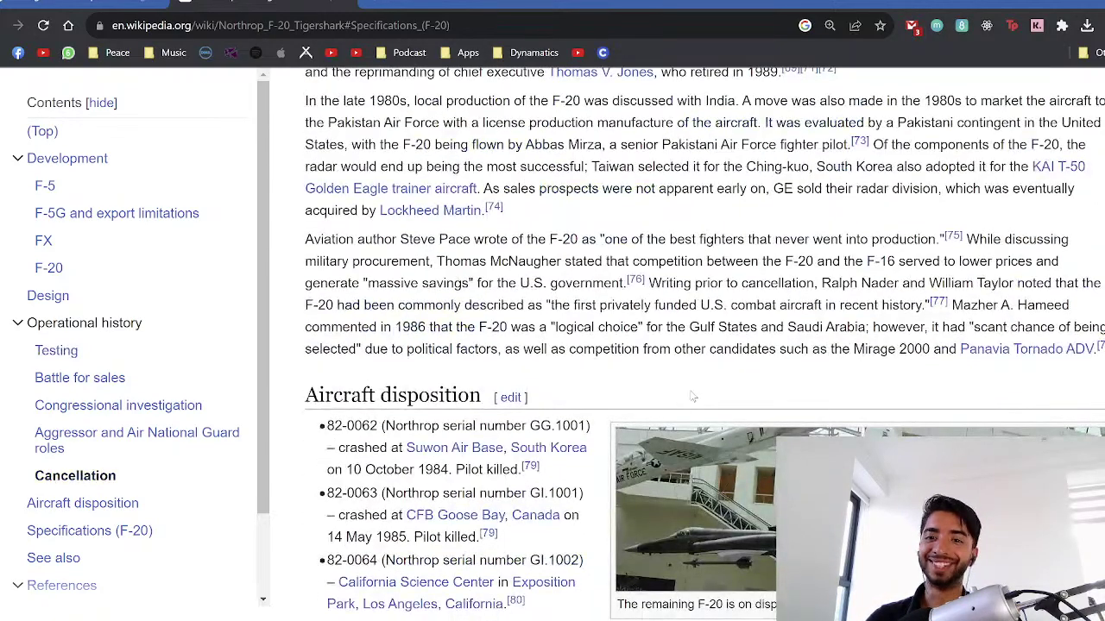
scroll(692, 395, "up", 1)
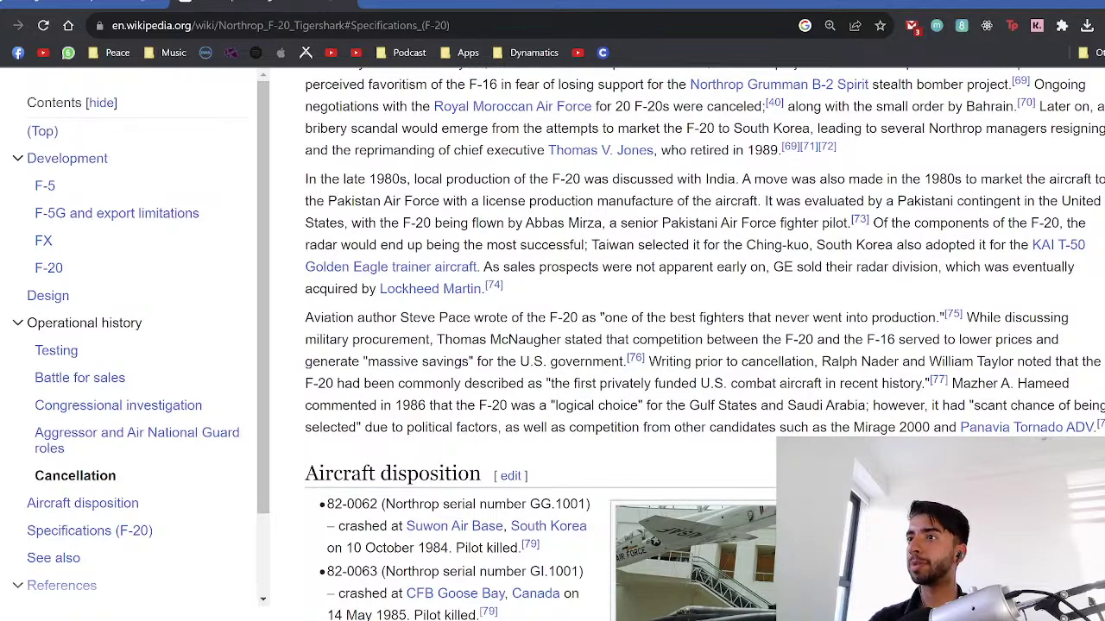
scroll(512, 380, "down", 6)
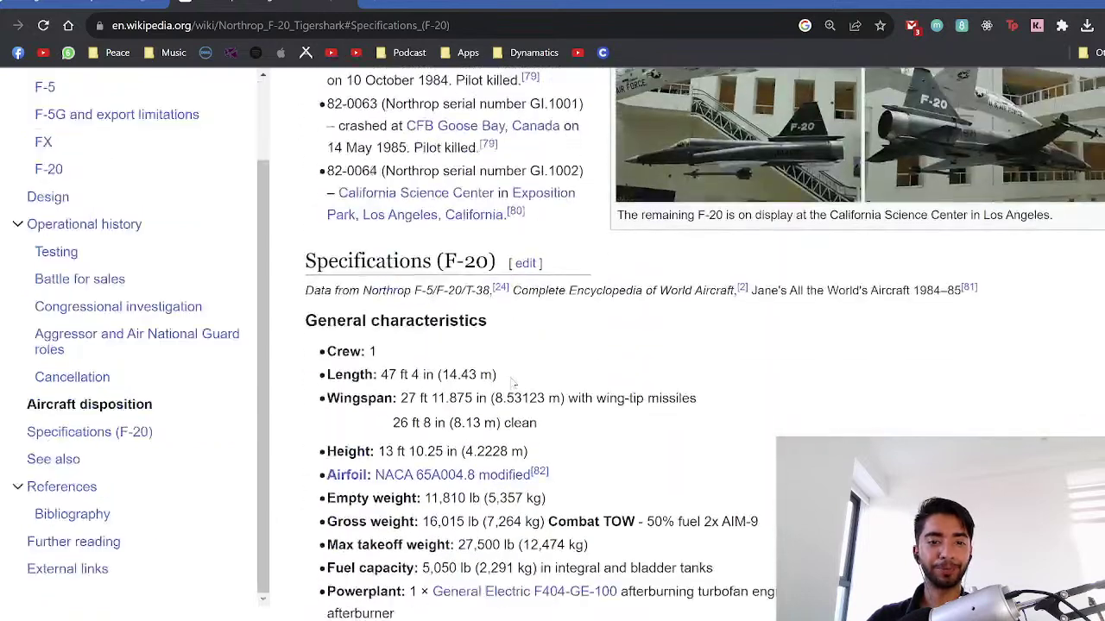
scroll(512, 380, "up", 1)
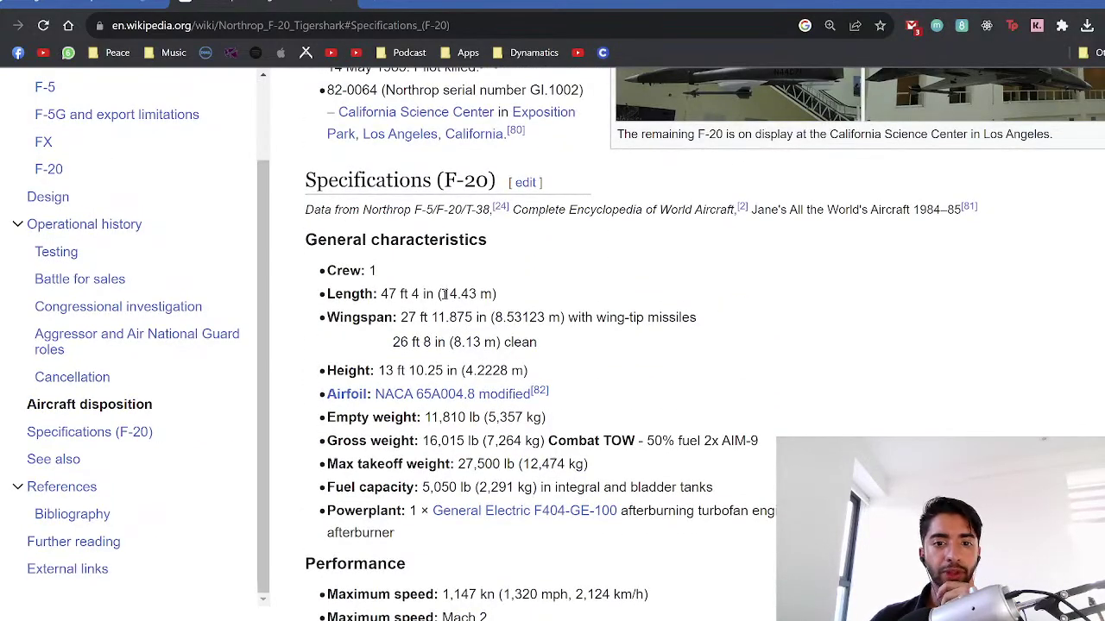
Step: Examine the F-20's length, wingspan with and without wing-tip missiles, and height in the specifications
left_click_drag(443, 294, 492, 294)
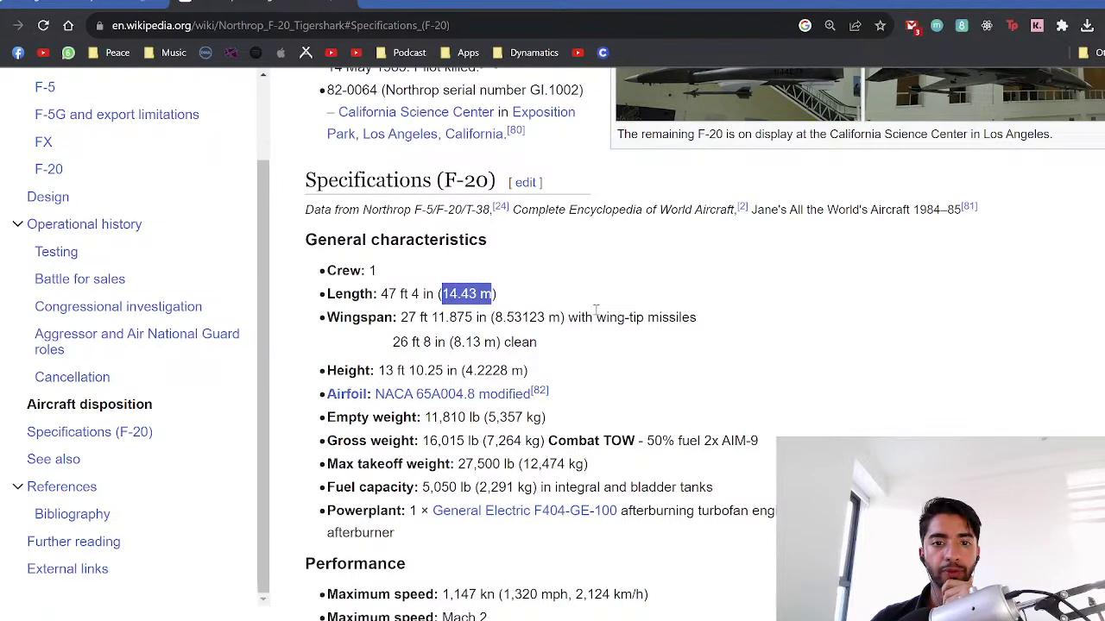
left_click(570, 299)
left_click_drag(495, 321, 559, 322)
left_click(580, 287)
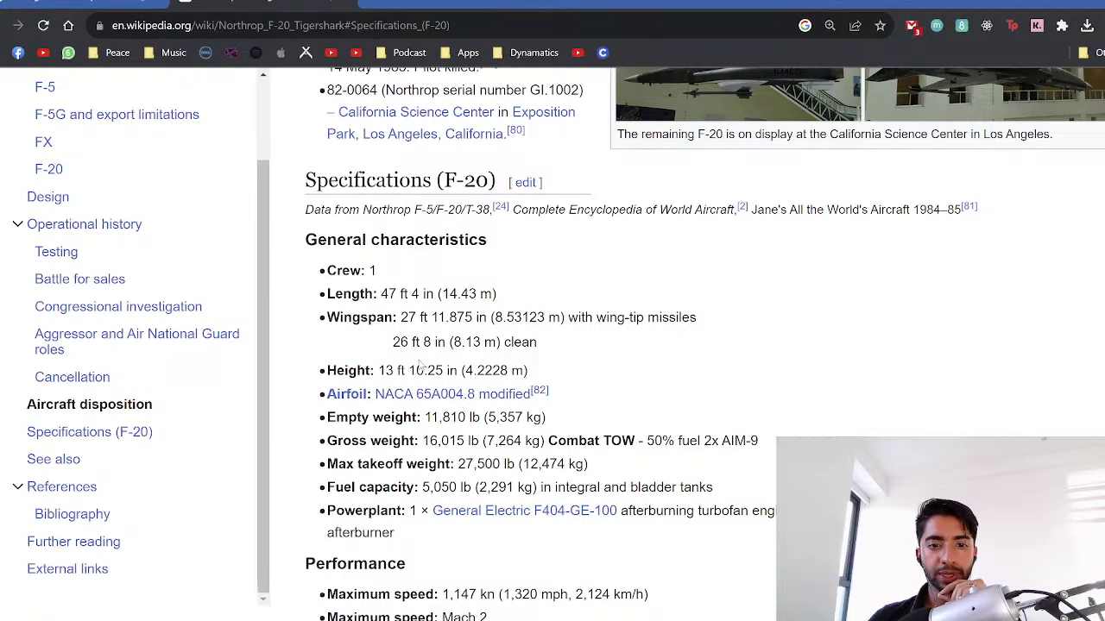
left_click_drag(461, 344, 487, 343)
left_click(485, 345)
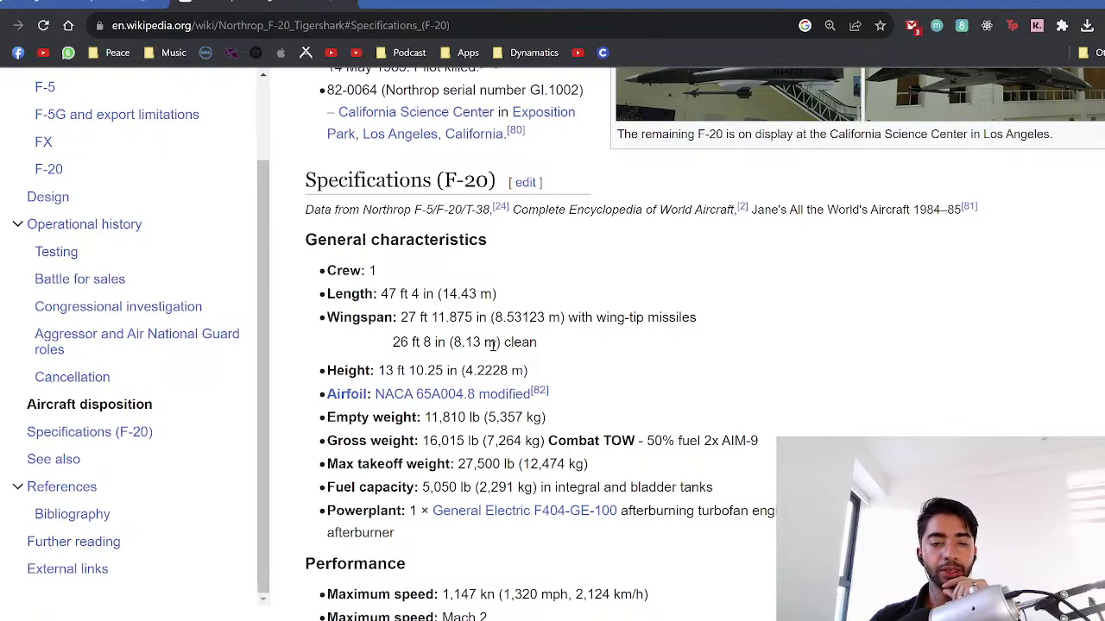
scroll(466, 344, "down", 1)
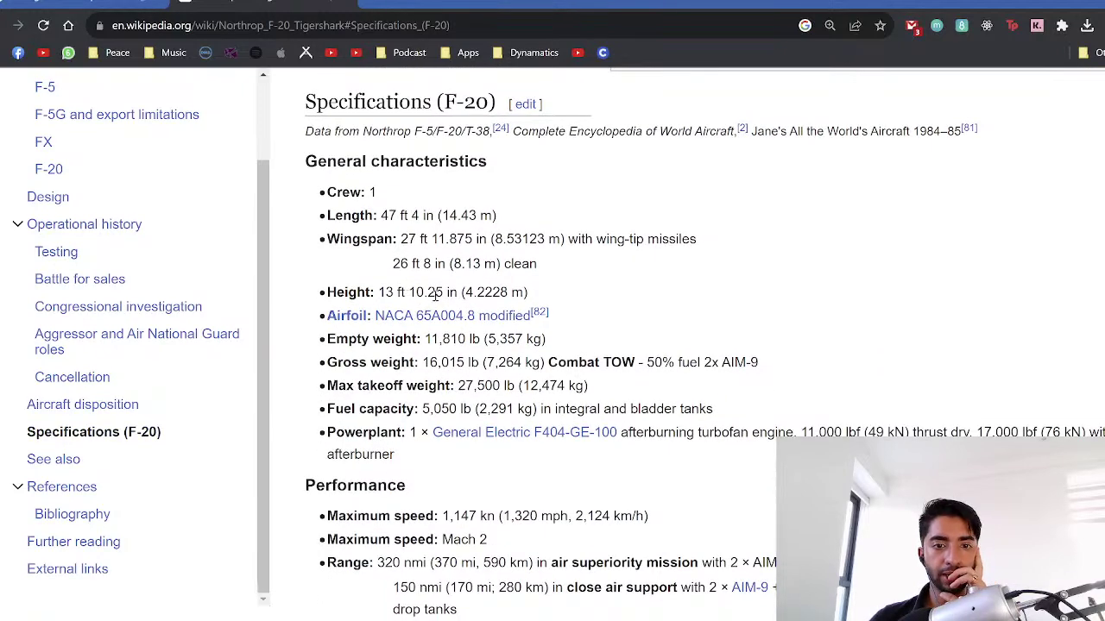
left_click_drag(475, 293, 524, 294)
left_click(527, 293)
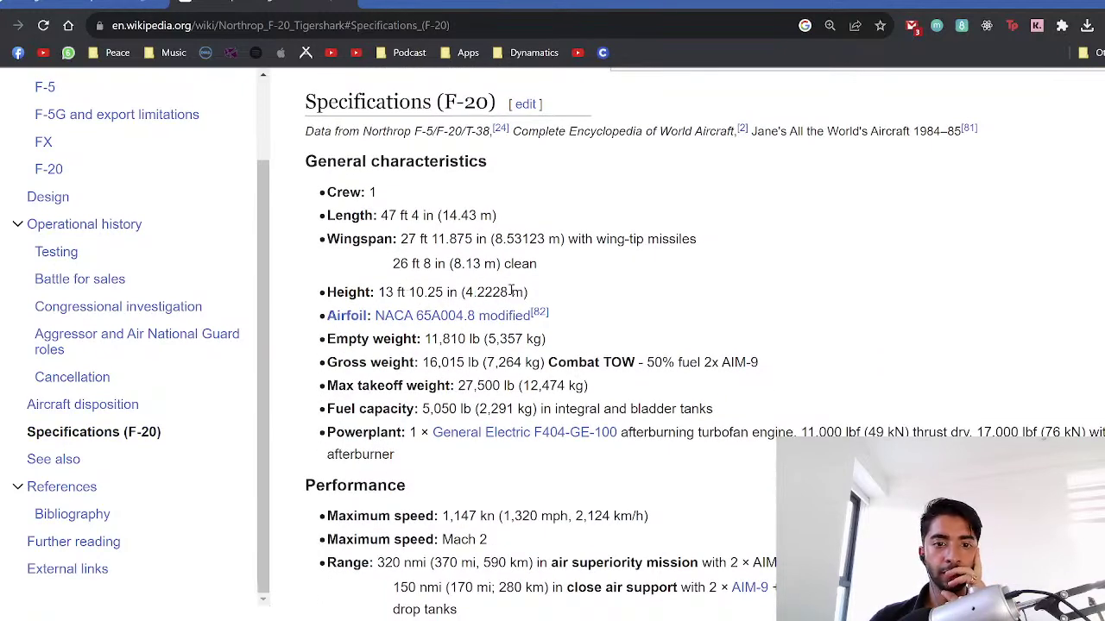
mouse_move(402, 324)
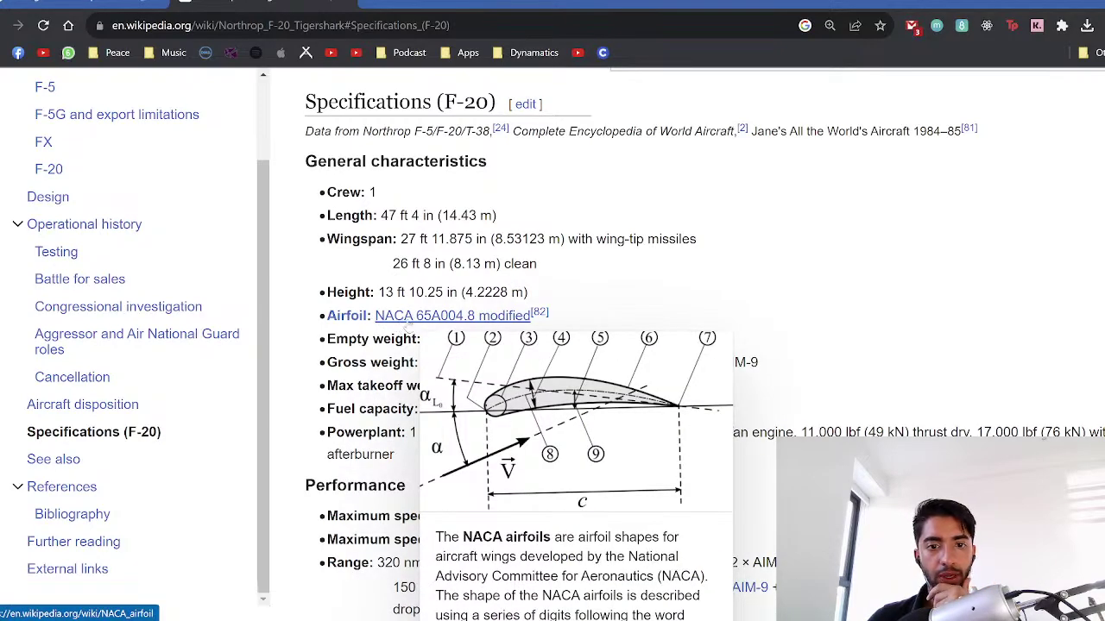
scroll(393, 380, "down", 2)
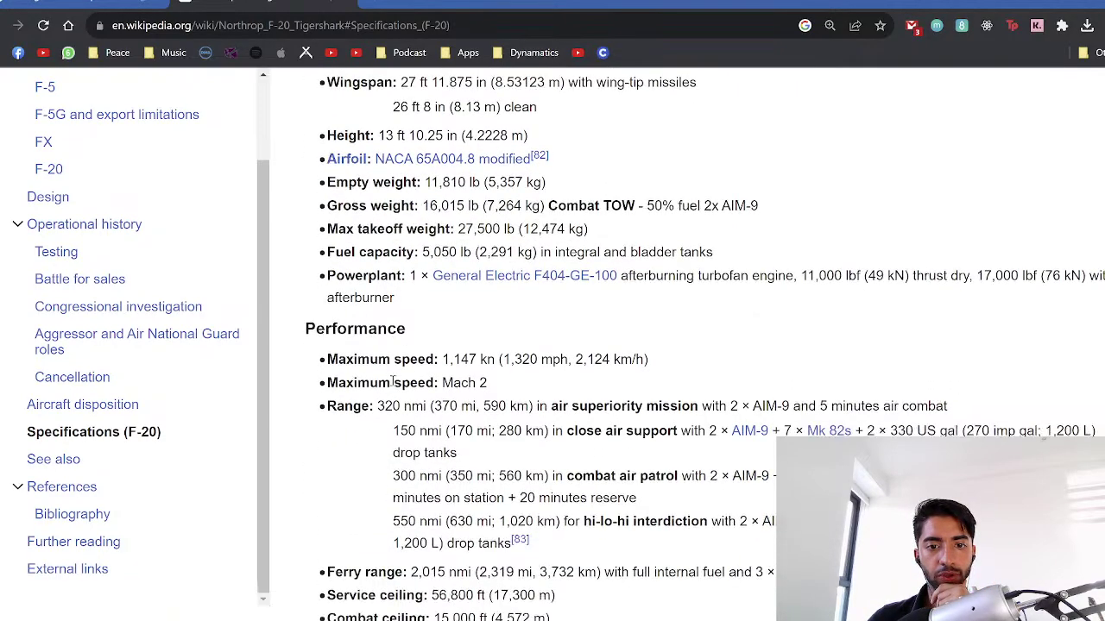
scroll(393, 380, "up", 3)
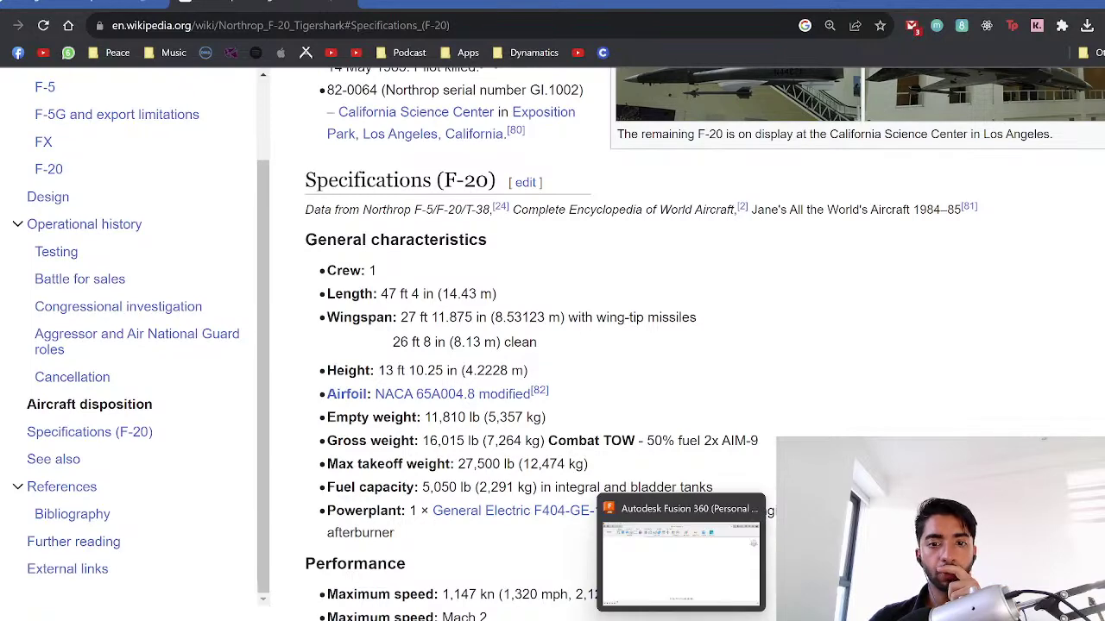
Step: Switch to Fusion 360 and load the Top_F20 image from the F20 folder on the Desktop as a canvas
left_click(524, 491)
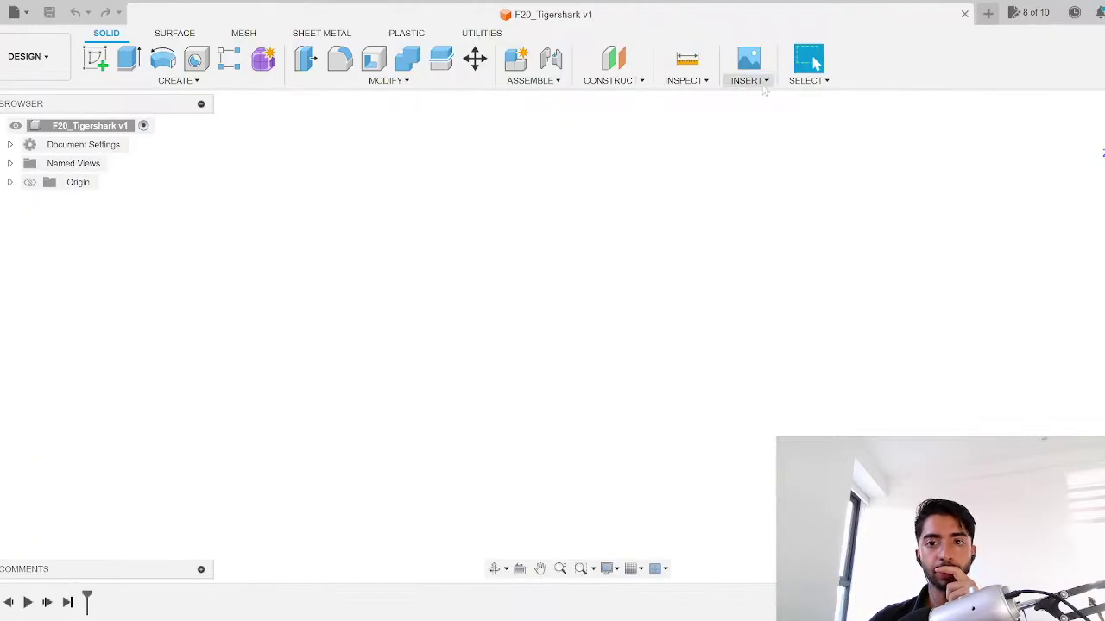
left_click(748, 80)
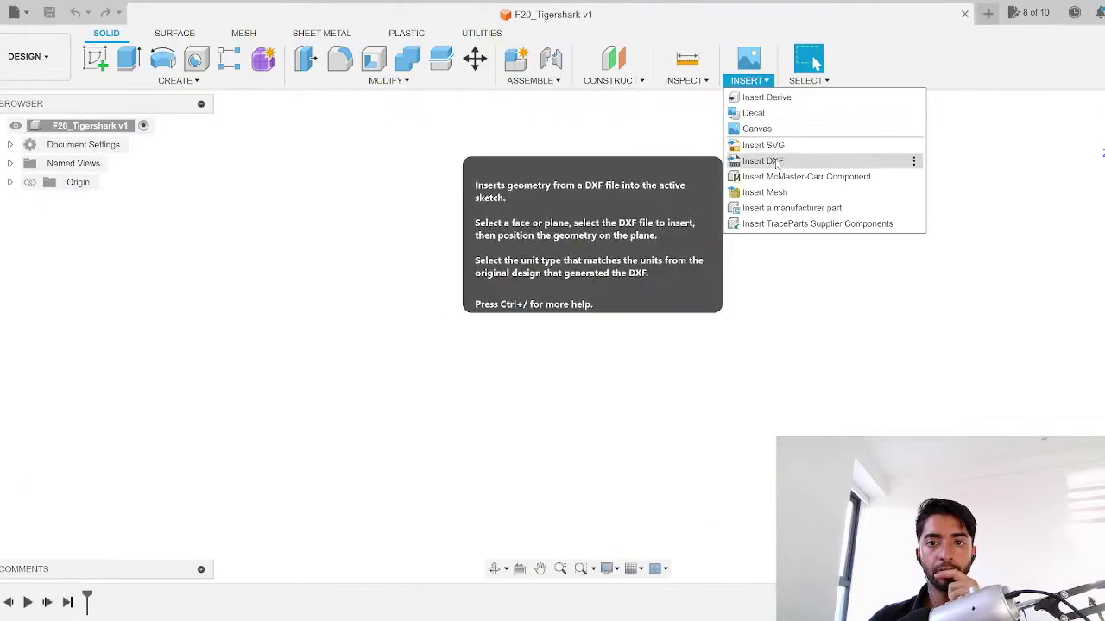
left_click(764, 128)
left_click(369, 475)
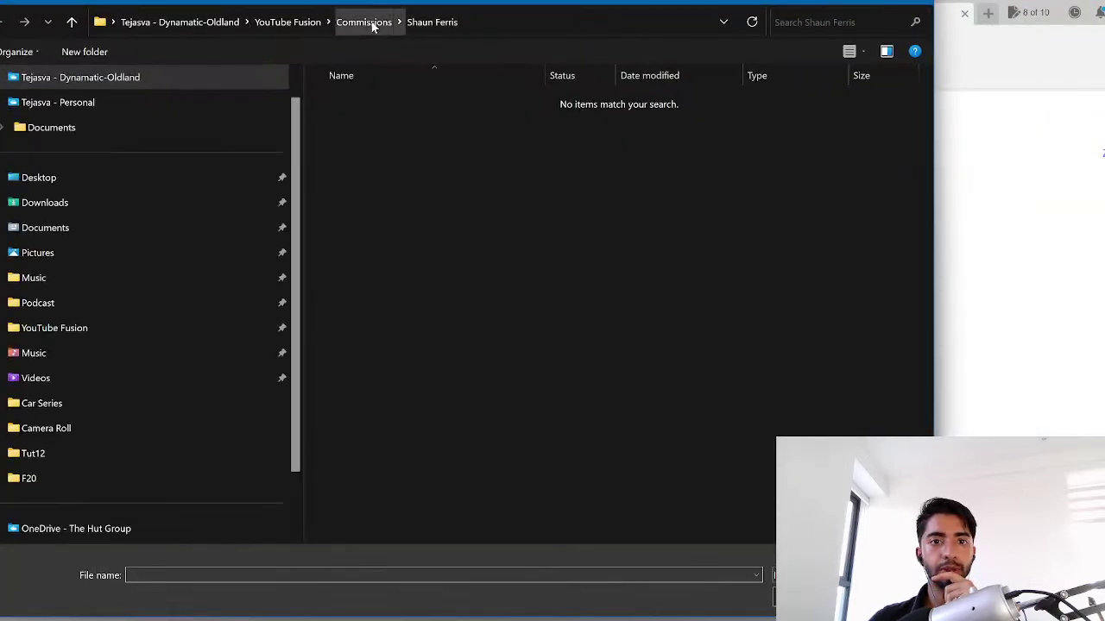
left_click(372, 26)
mouse_move(372, 26)
left_mouse_down()
mouse_move(378, 133)
mouse_move(355, 25)
left_mouse_up()
left_click(299, 26)
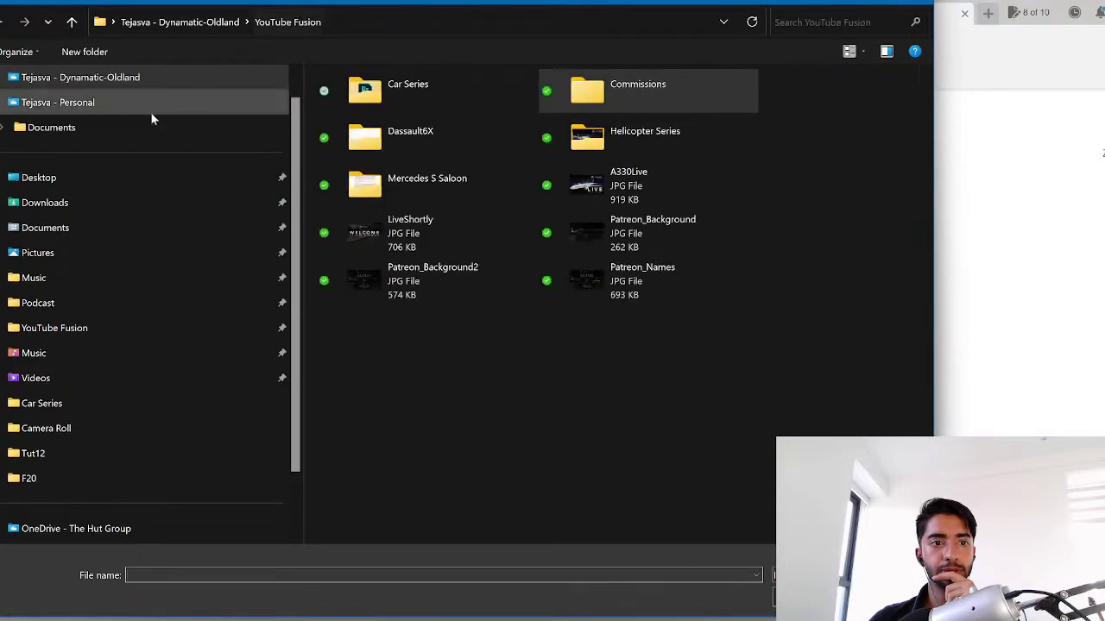
left_click(67, 179)
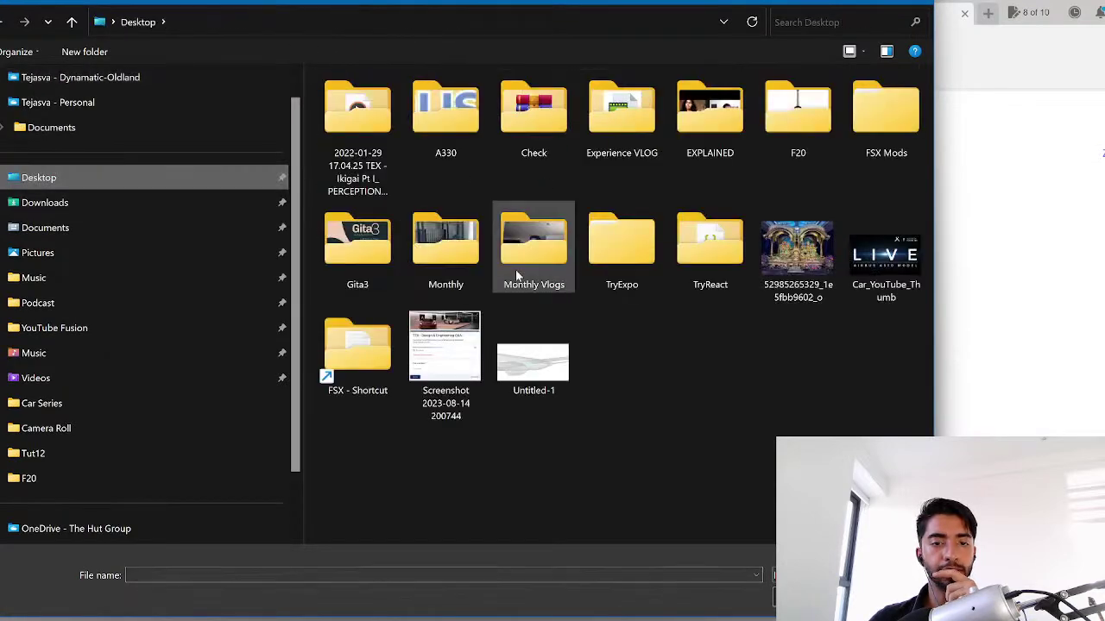
double_click(828, 116)
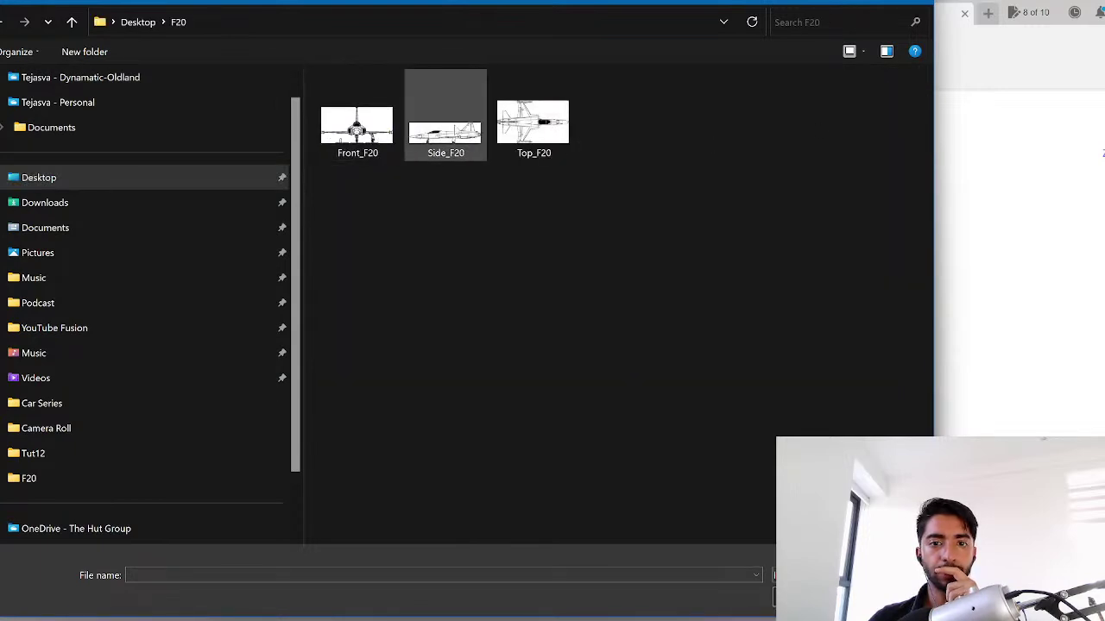
double_click(532, 125)
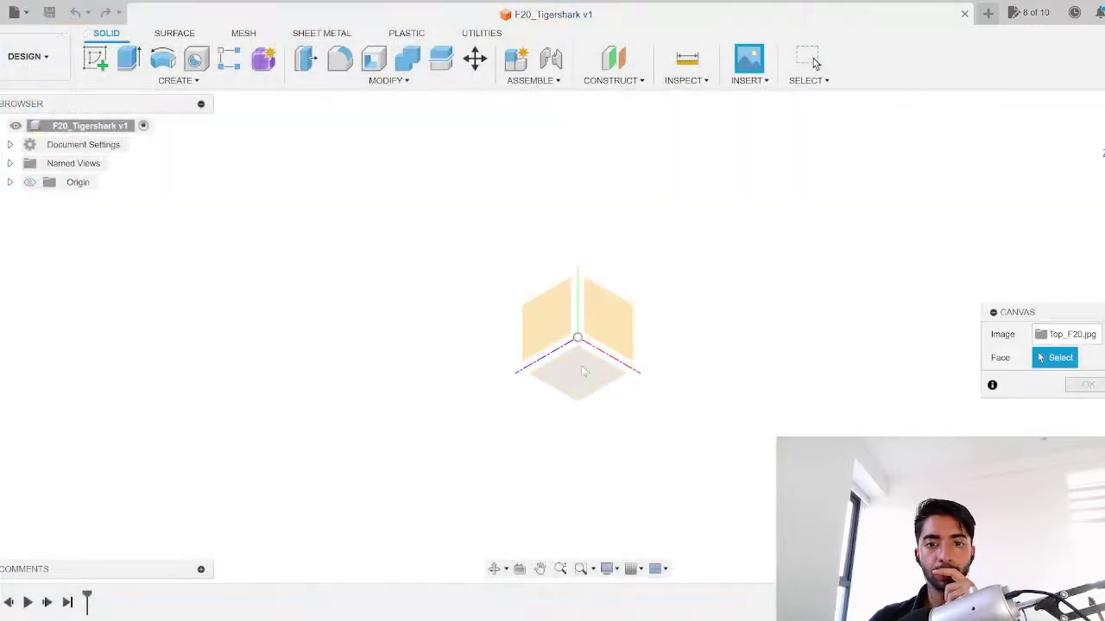
Step: Place the Top_F20 canvas on the horizontal origin plane at its default size and position
left_click(582, 372)
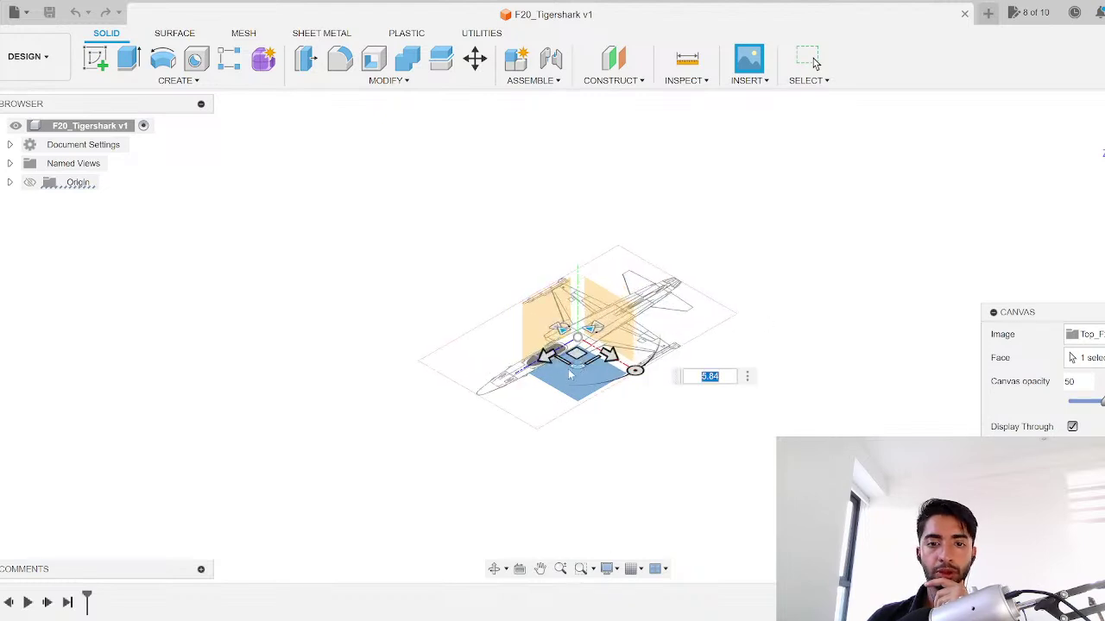
left_click_drag(575, 366, 596, 375)
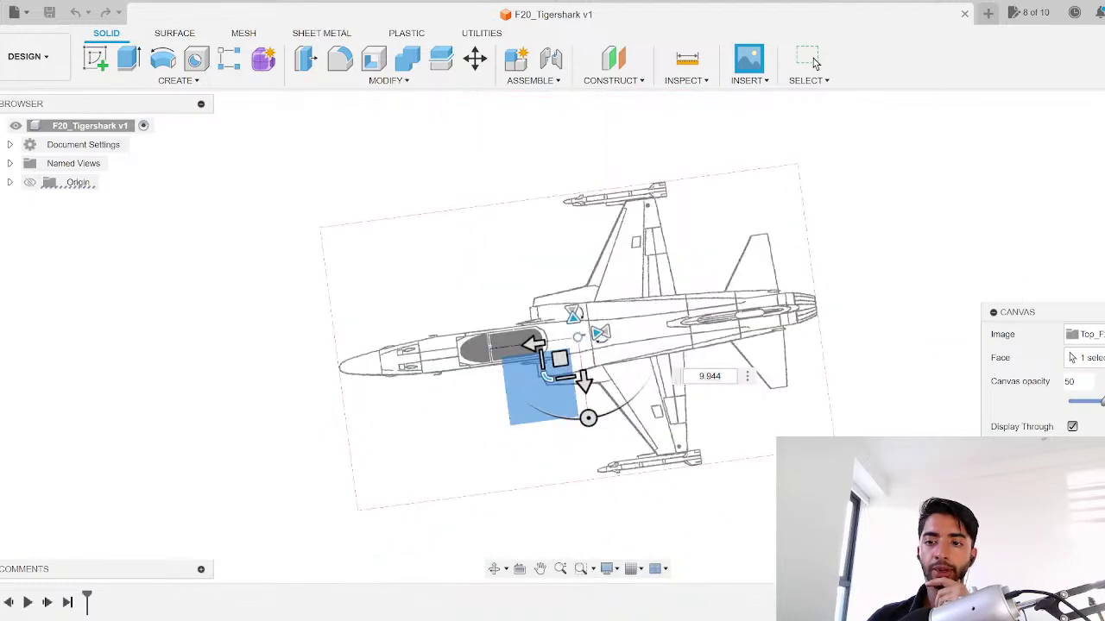
key("Return")
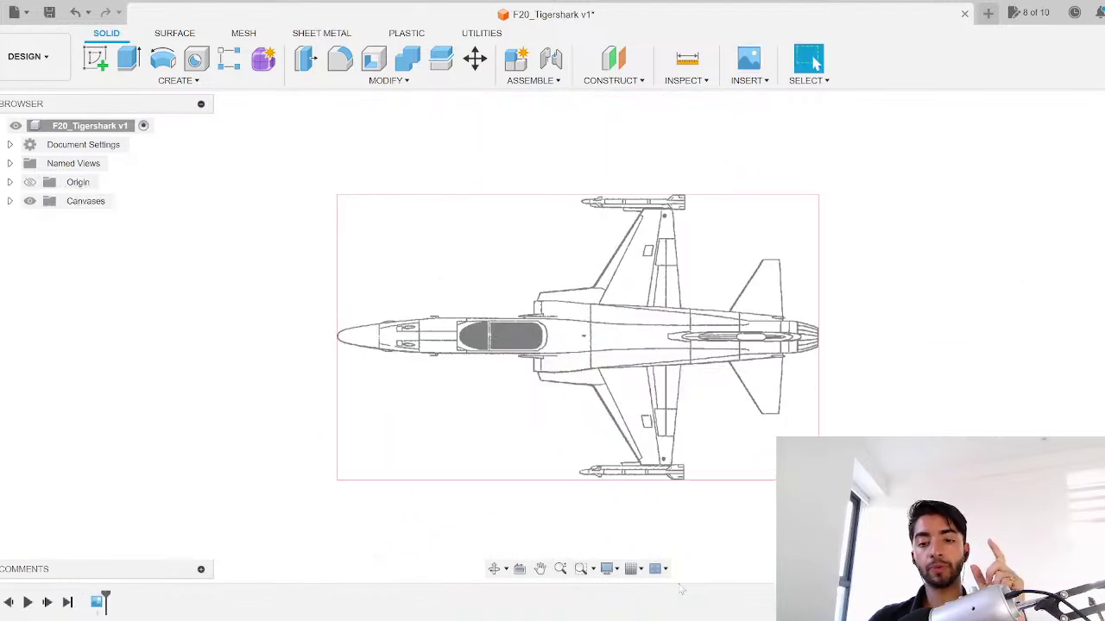
Step: Switch to the Wikipedia article and check the F-20's length and clean wingspan in metres
mouse_move(612, 620)
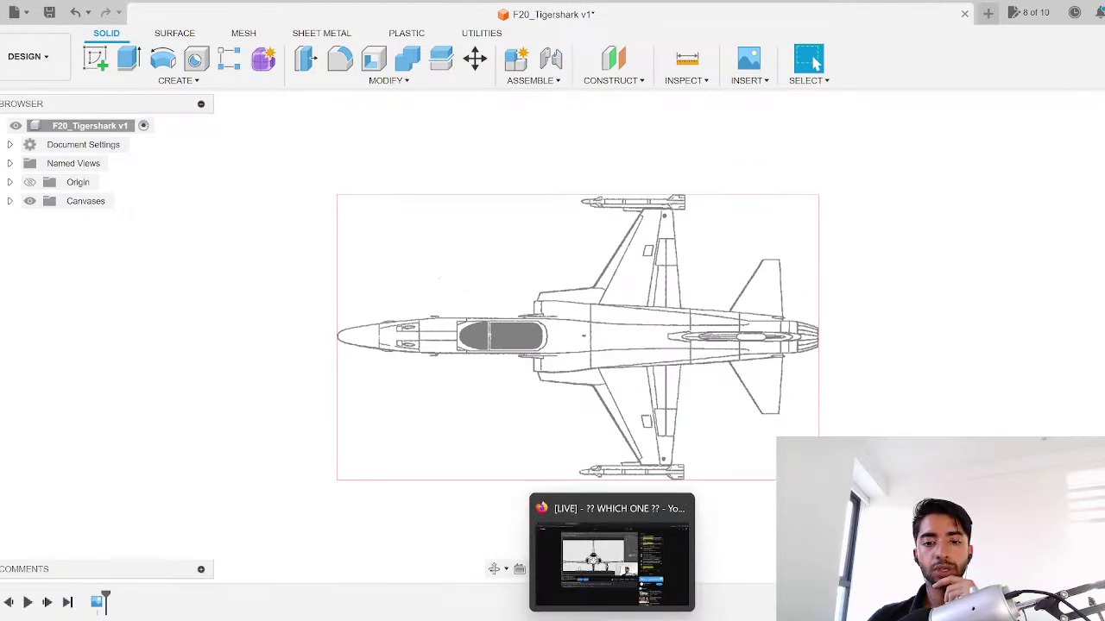
left_click(605, 552)
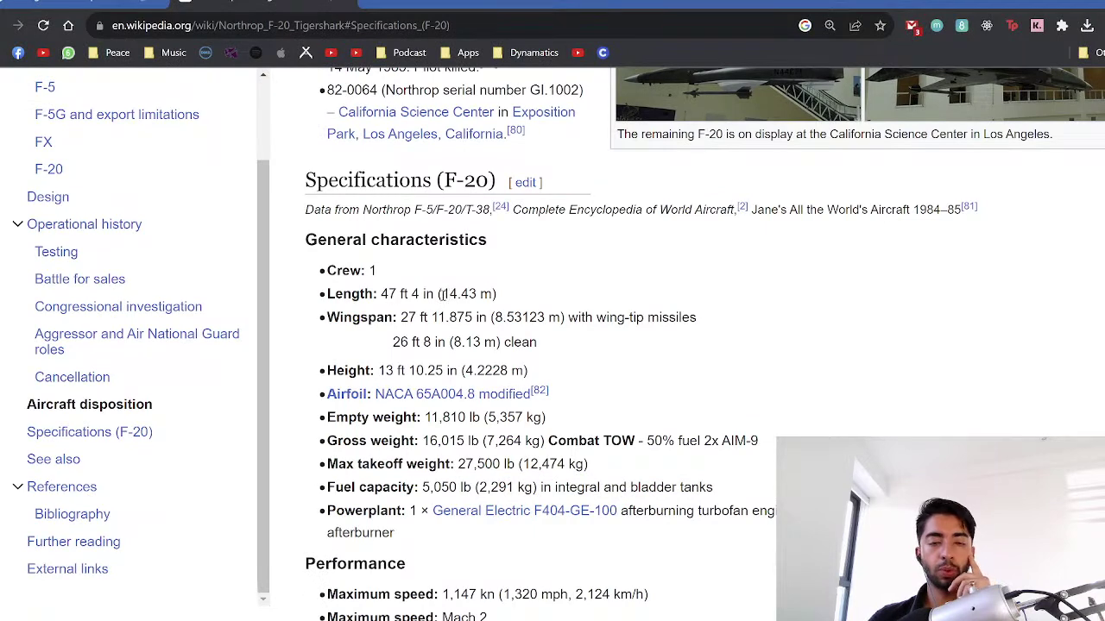
left_click_drag(442, 295, 490, 295)
left_click(498, 321)
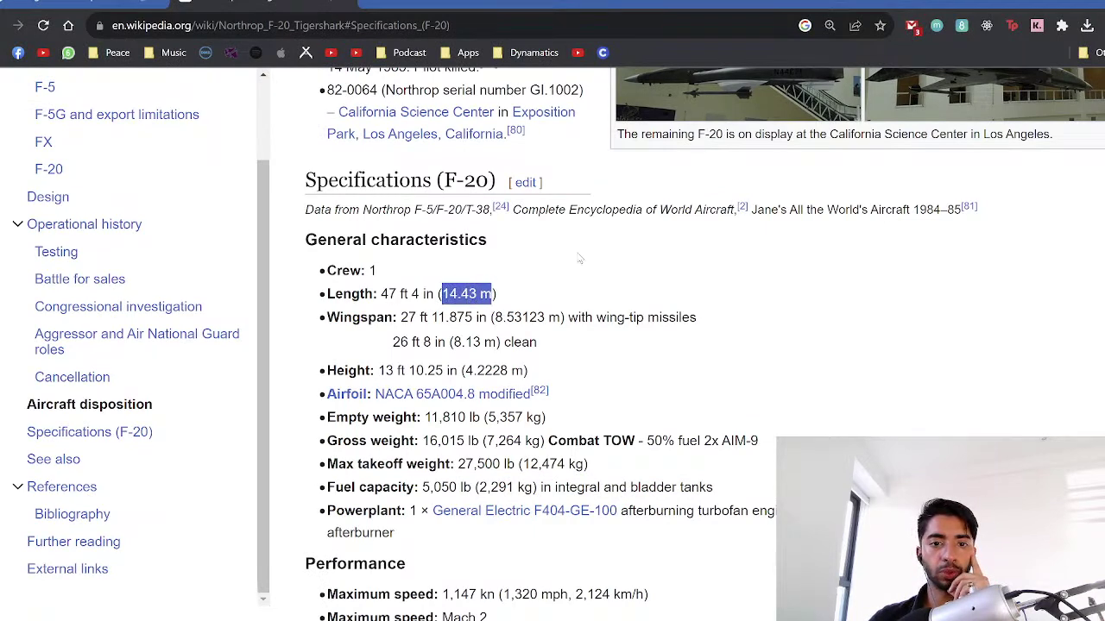
key("alt+Tab")
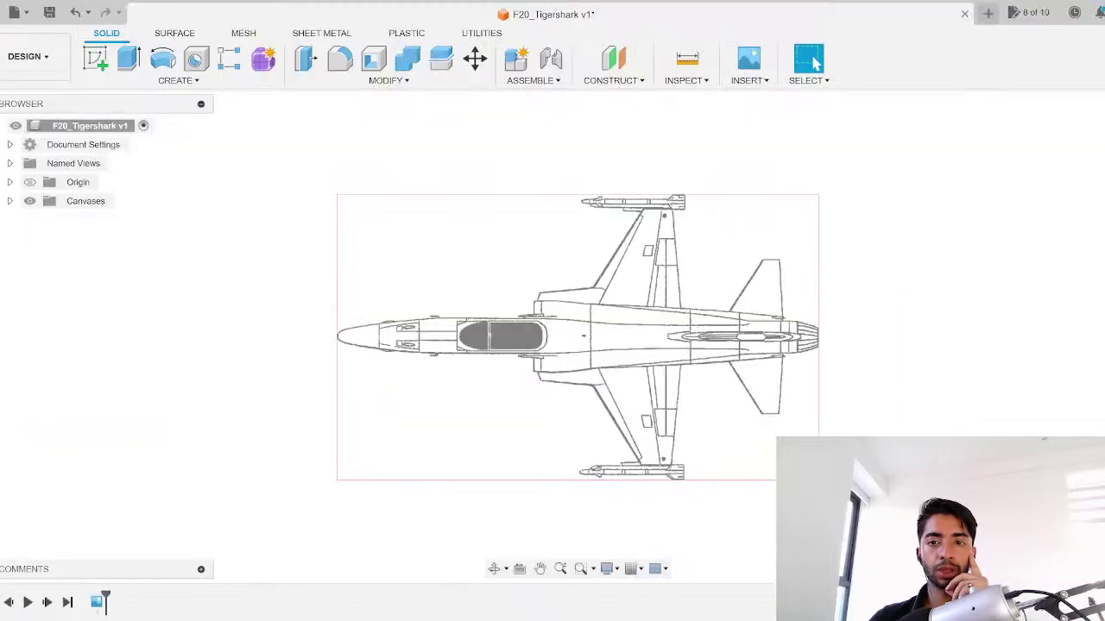
key("alt+Tab")
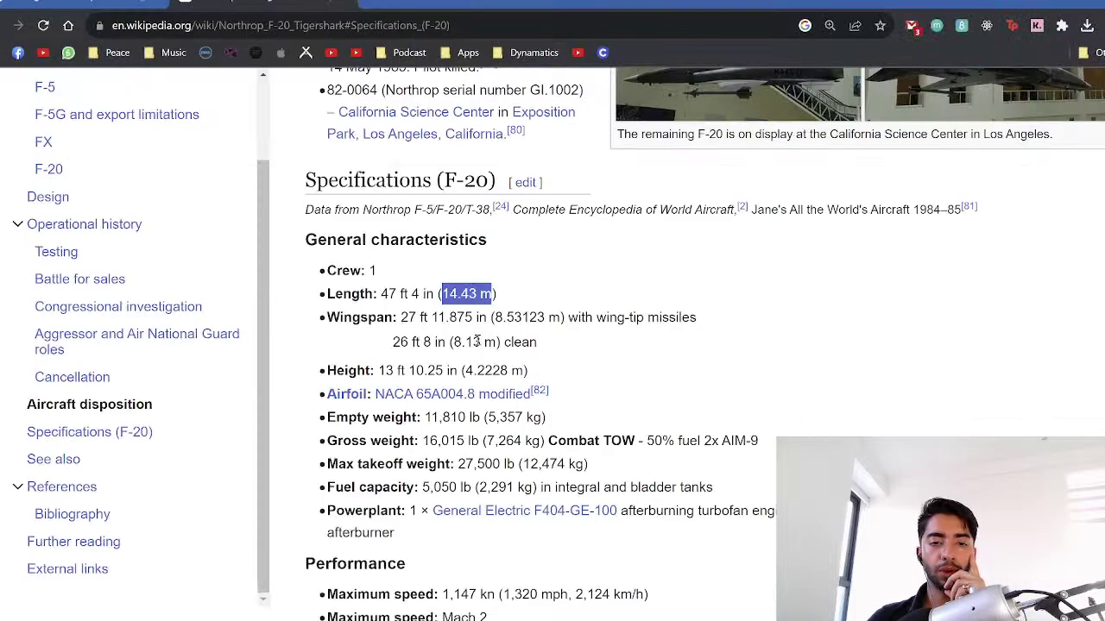
left_click(477, 341)
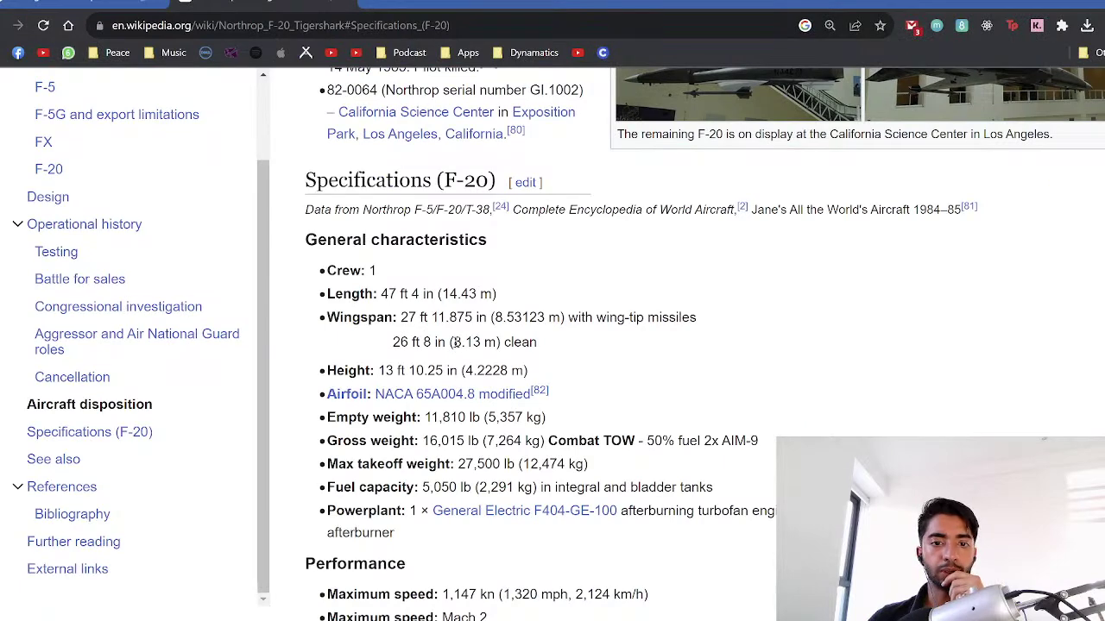
left_click_drag(453, 342, 496, 342)
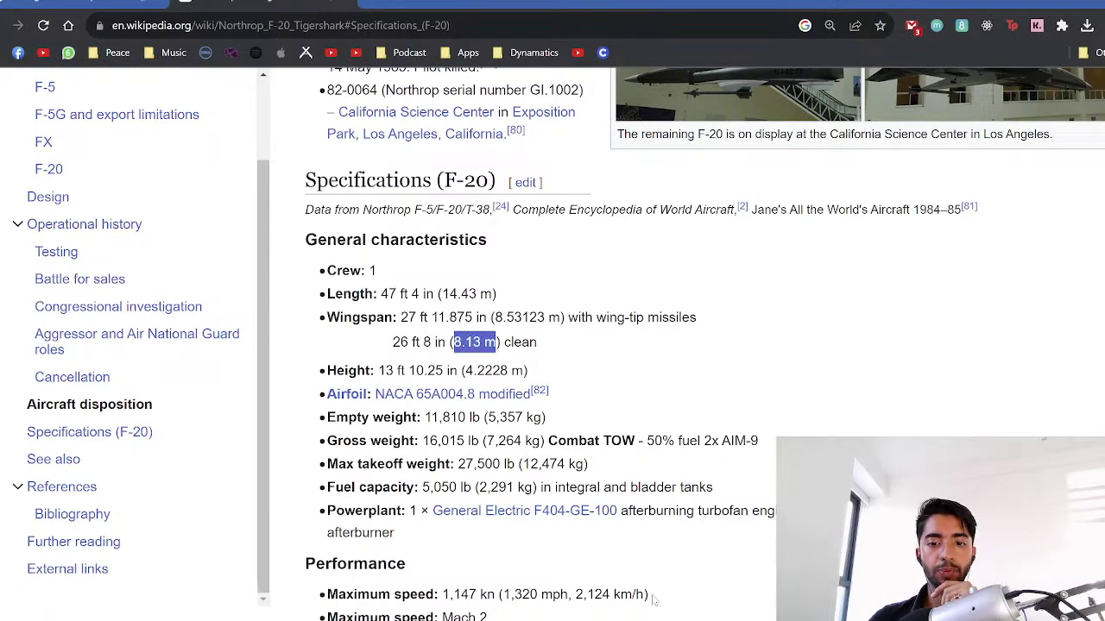
Step: Switch back to Fusion 360 and start a sketch on the horizontal origin plane
key("alt+Tab")
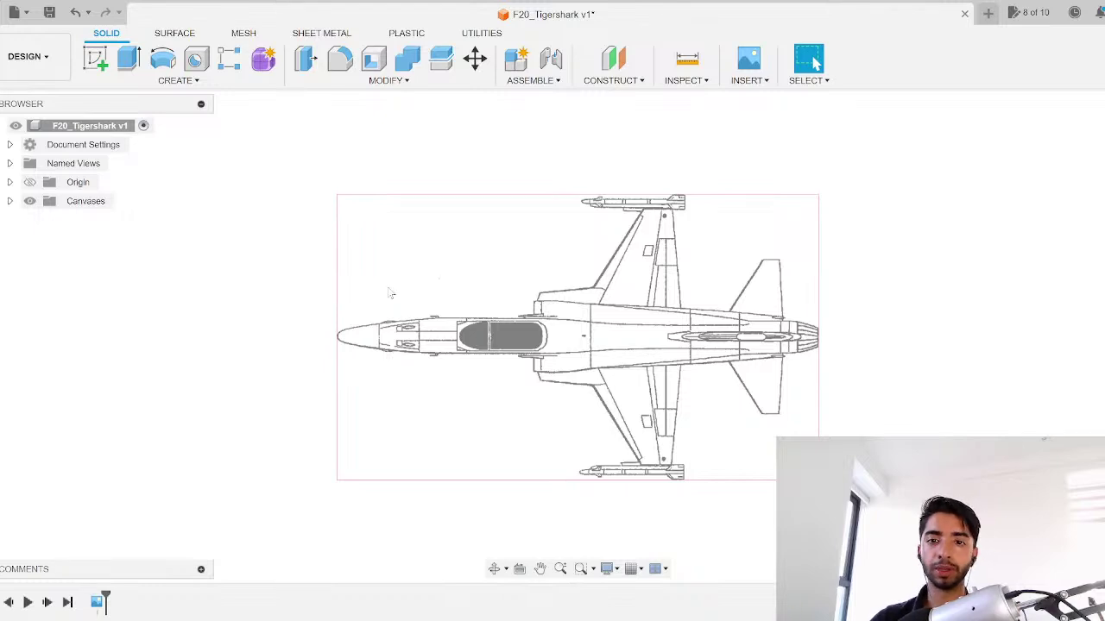
left_click(100, 69)
left_click(578, 385)
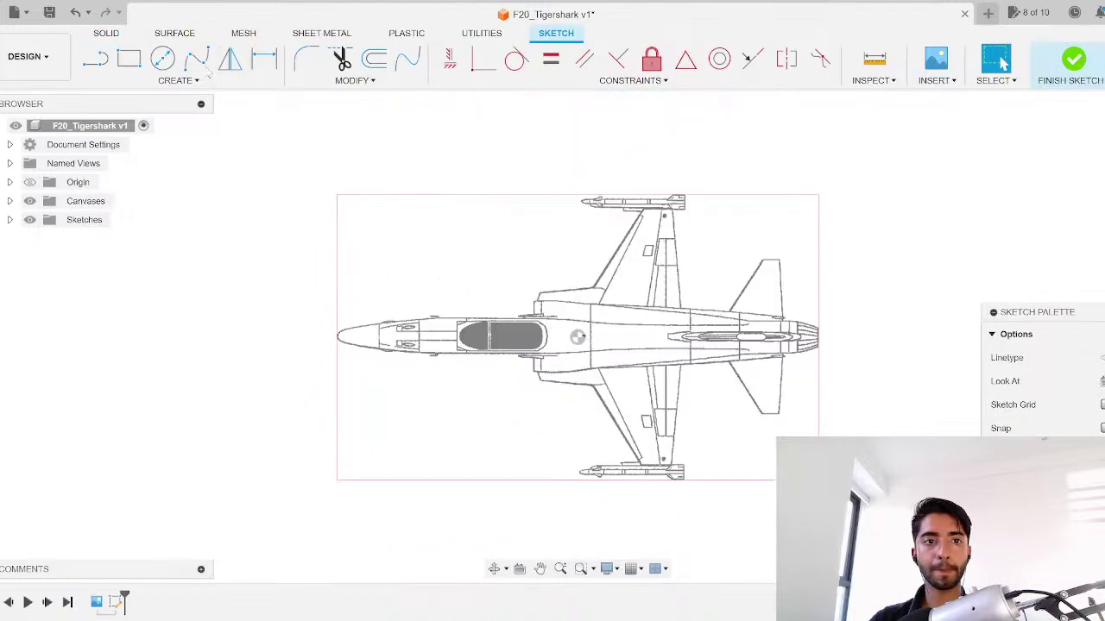
Step: Sketch a straight line across the wingspan between the trailing-edge corners of both wing tips, excluding the missiles, and finish the sketch
key("l")
left_click(578, 336)
scroll(662, 257, "up", 5)
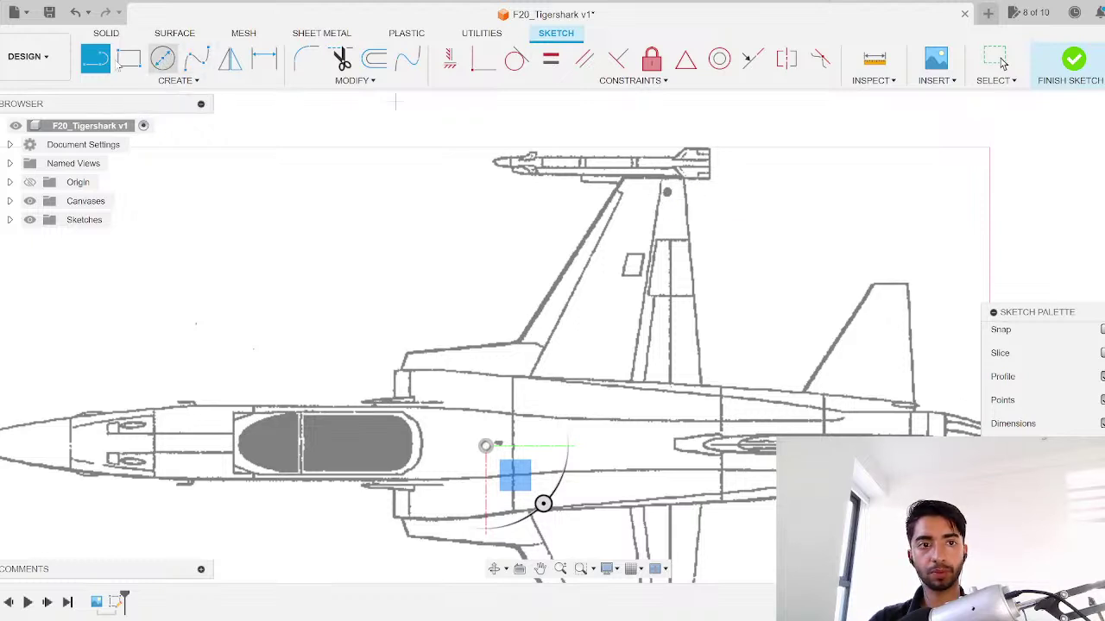
left_click(162, 61)
left_click(95, 63)
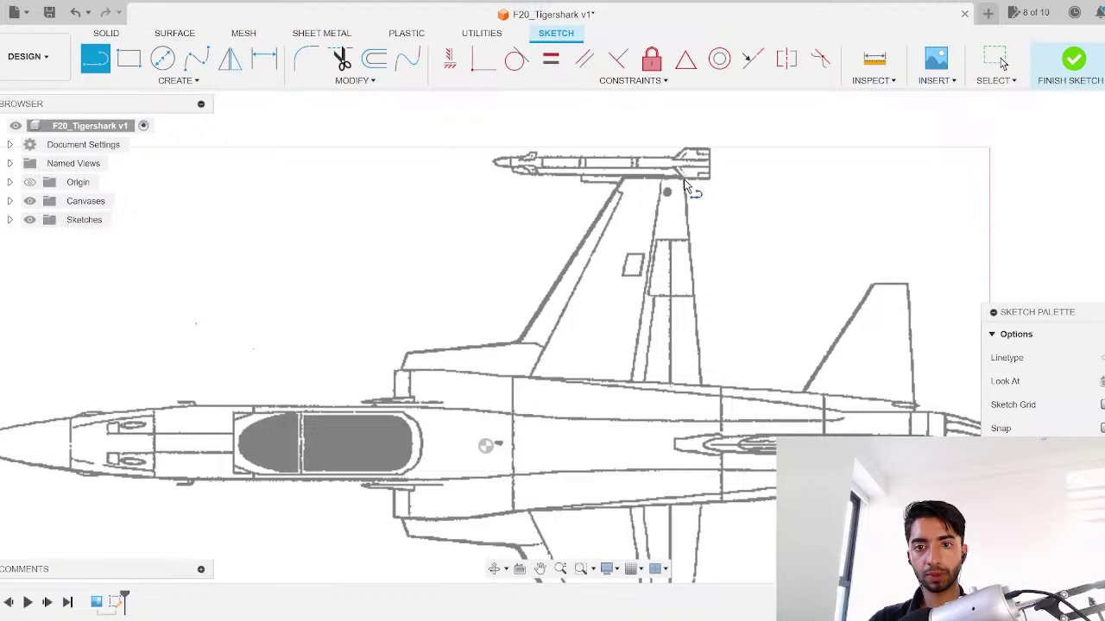
left_click(685, 178)
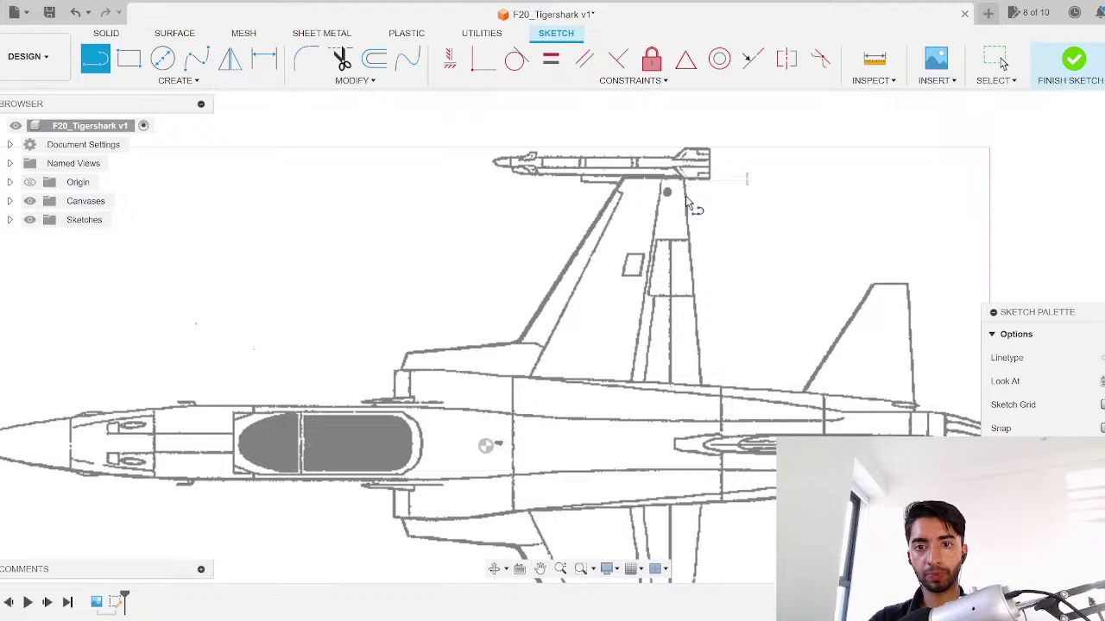
middle_click_drag(688, 364, 690, 113)
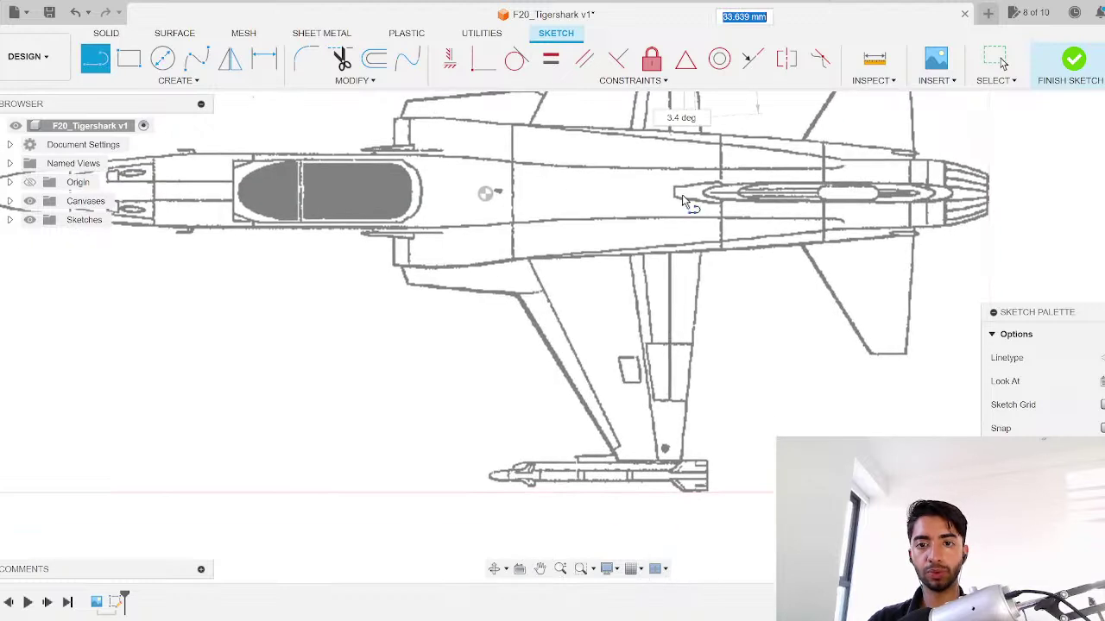
double_click(685, 466)
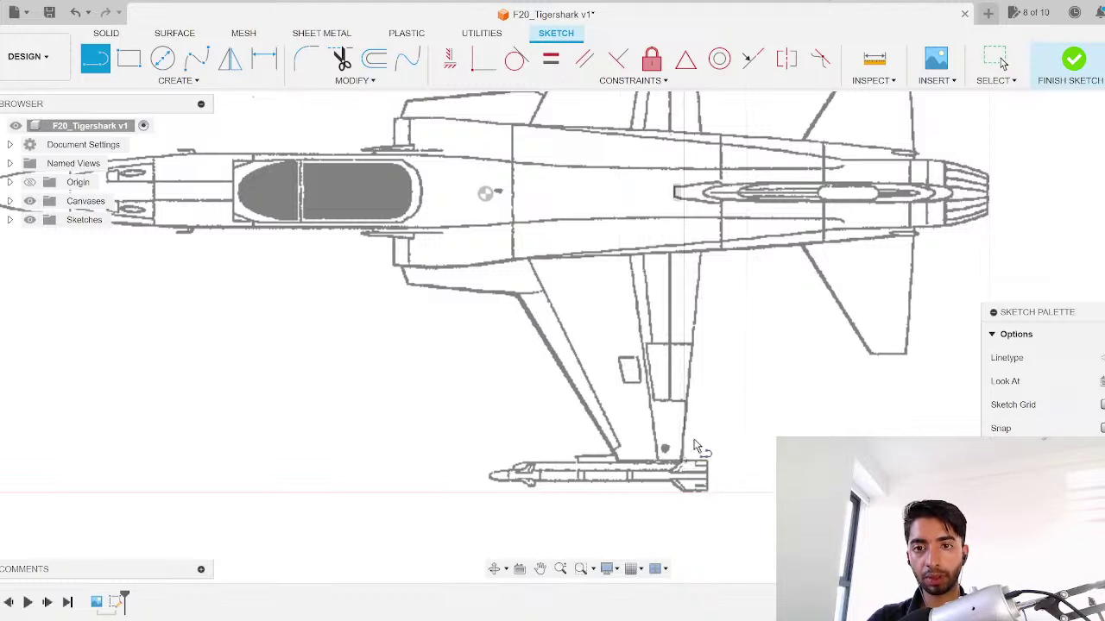
scroll(747, 406, "down", 5)
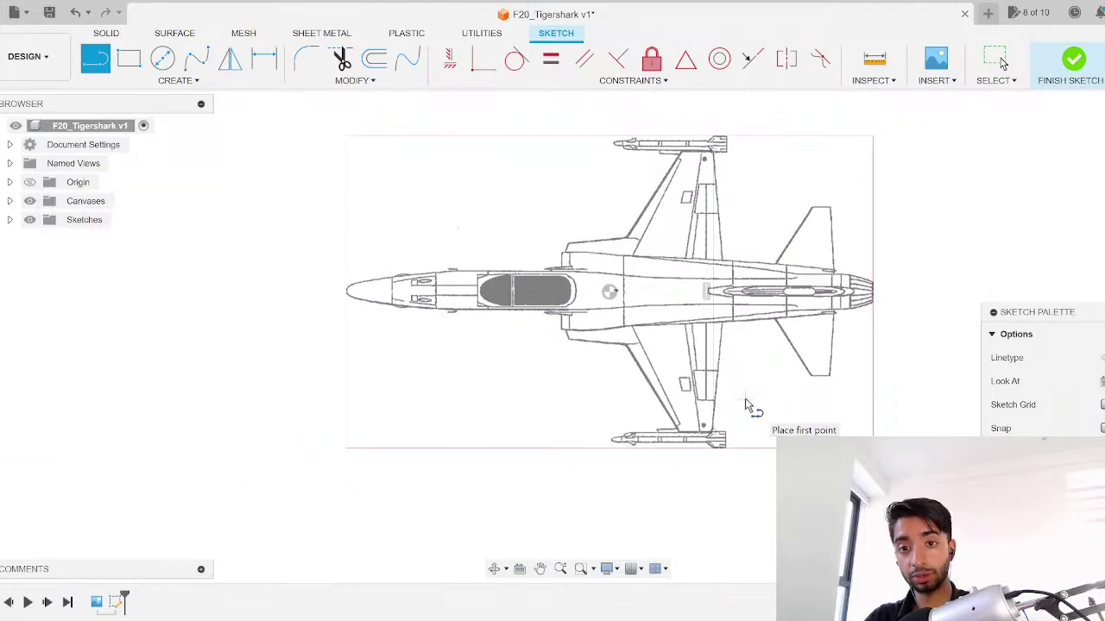
key("Escape")
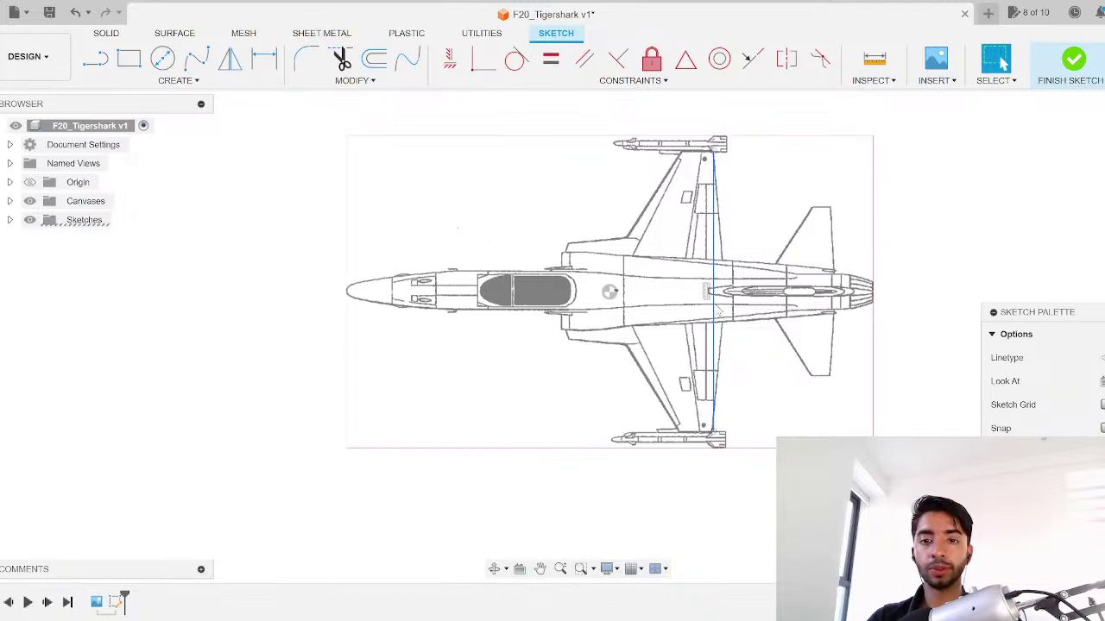
left_click(1073, 62)
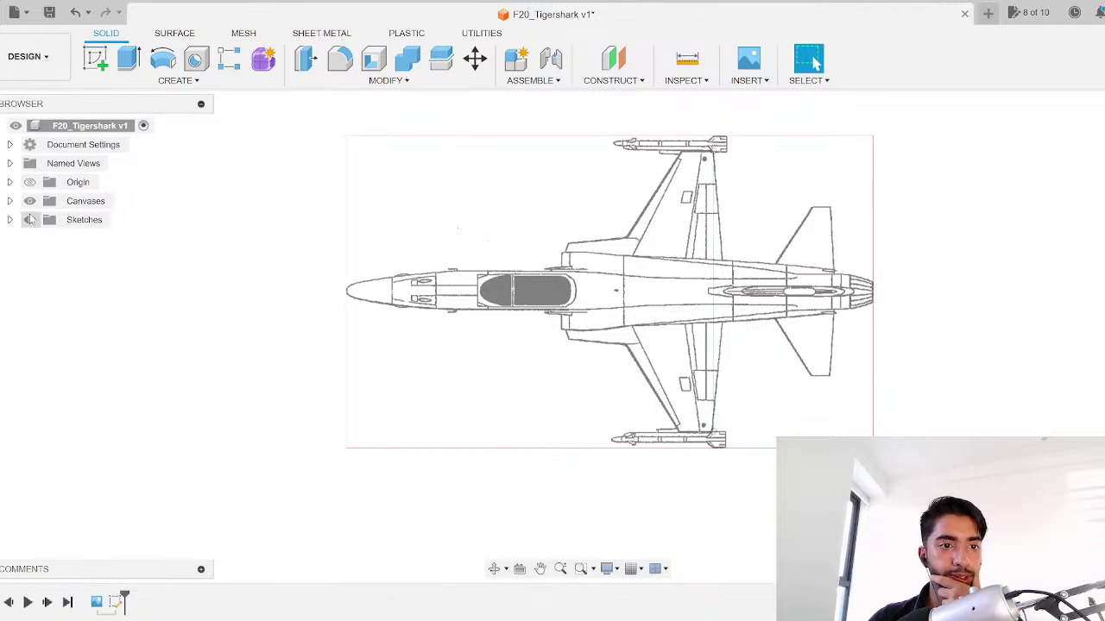
left_click(10, 201)
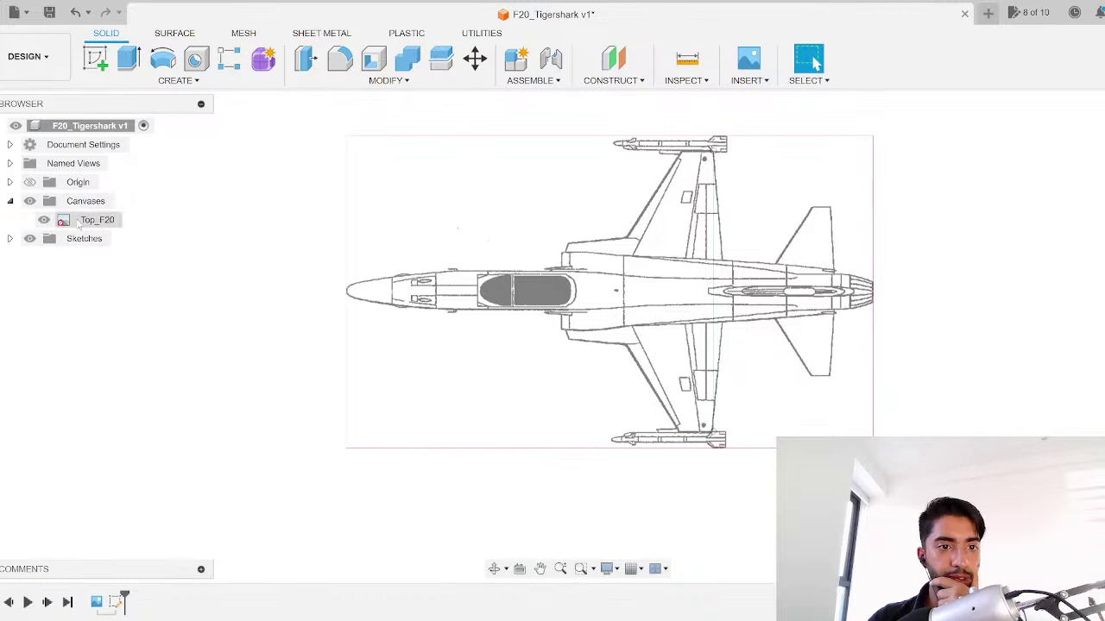
left_click(80, 220)
right_click(77, 221)
left_click(147, 270)
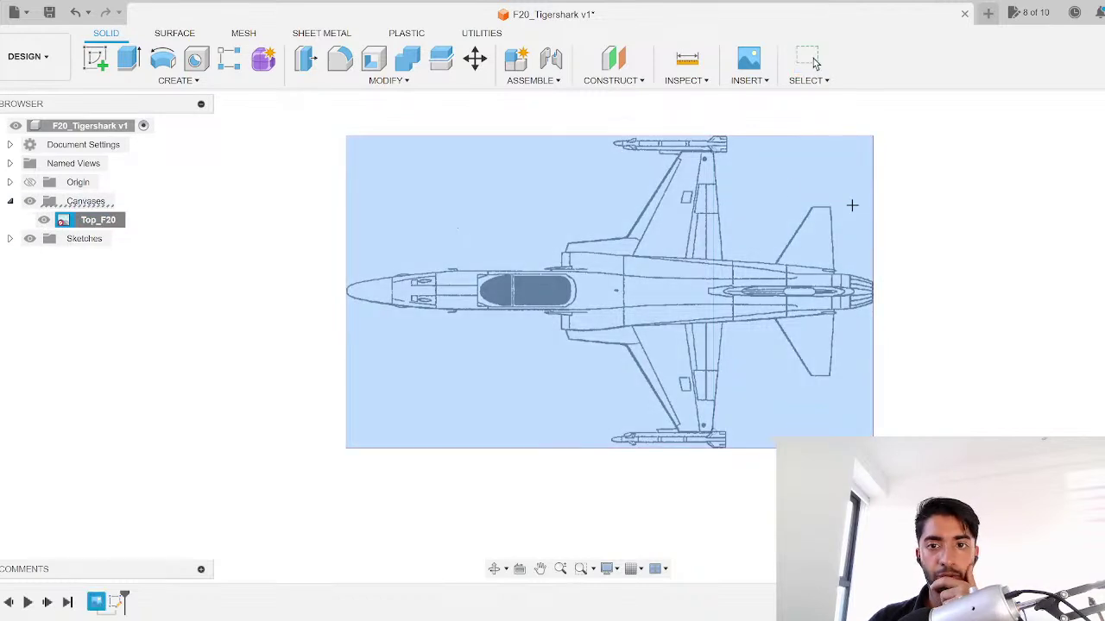
scroll(767, 185, "up", 6)
scroll(653, 126, "up", 6)
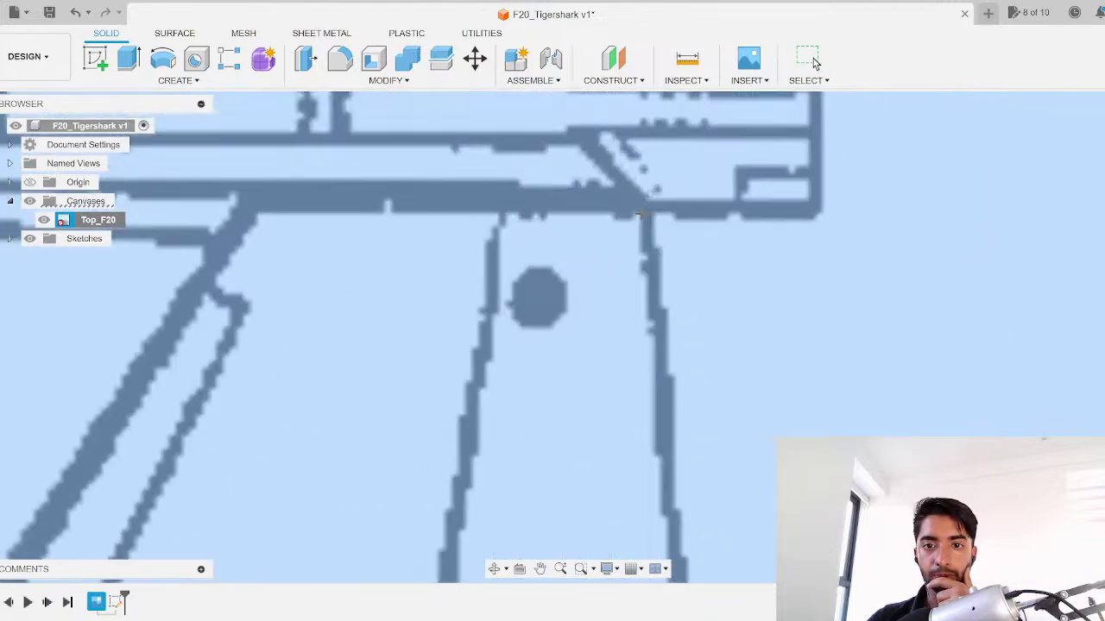
left_click(654, 185)
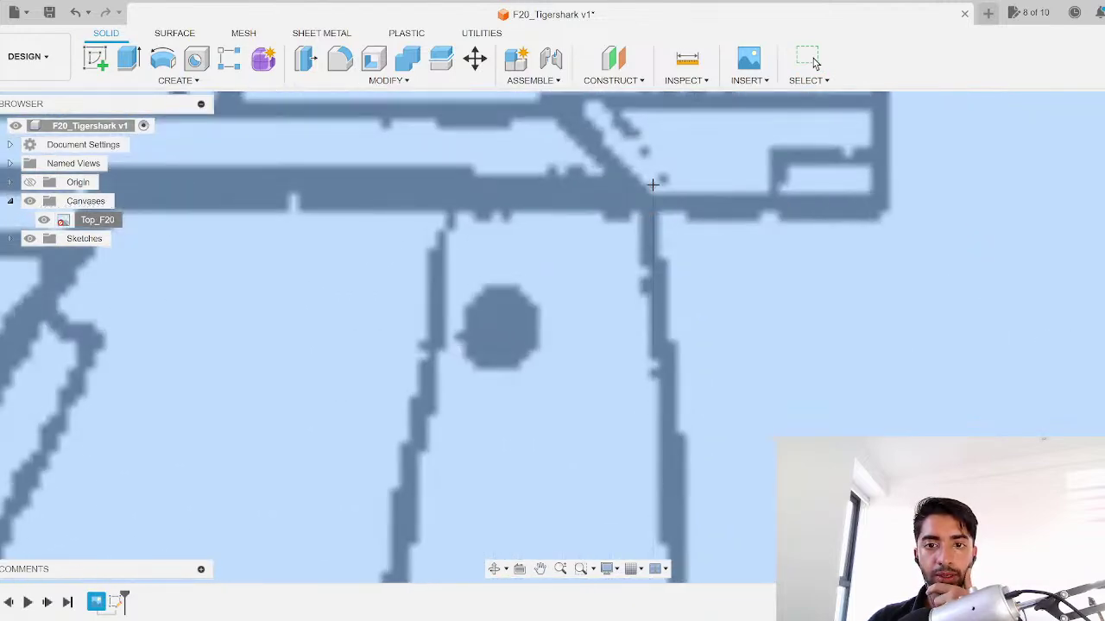
scroll(603, 400, "down", 6)
middle_click_drag(603, 399, 636, 51)
middle_click_drag(620, 423, 635, 77)
scroll(653, 366, "up", 4)
scroll(641, 453, "up", 6)
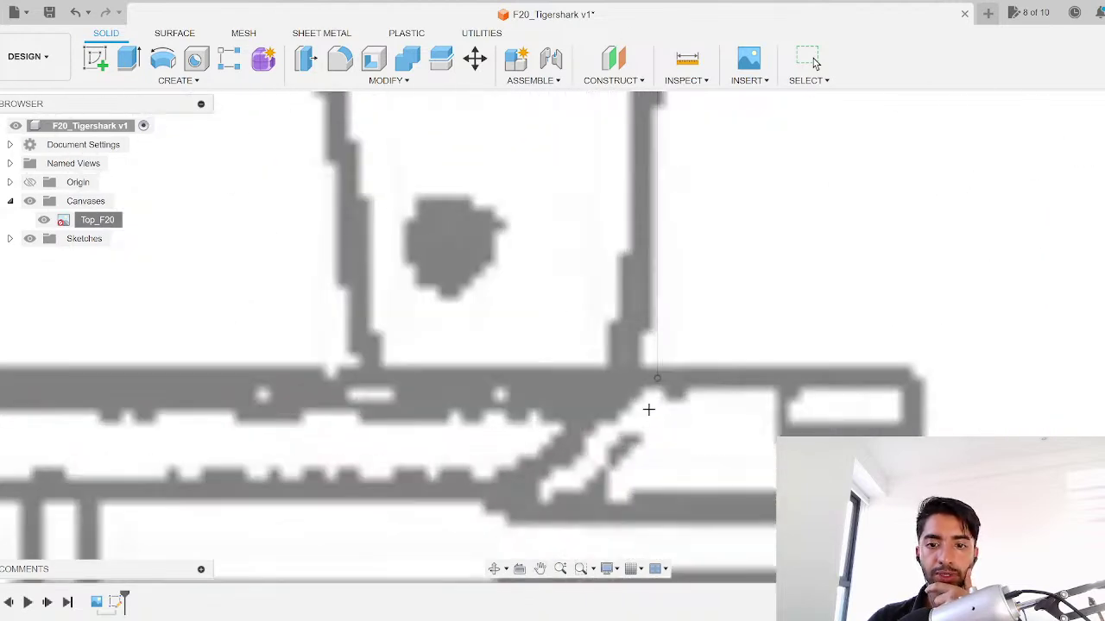
left_click(662, 358)
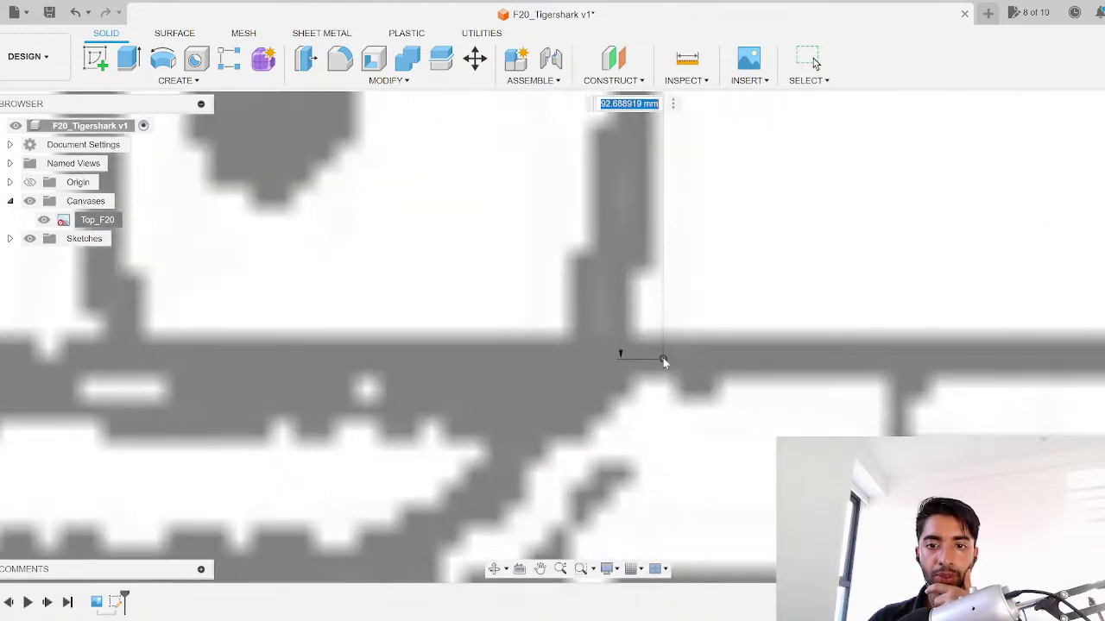
key("alt+Tab")
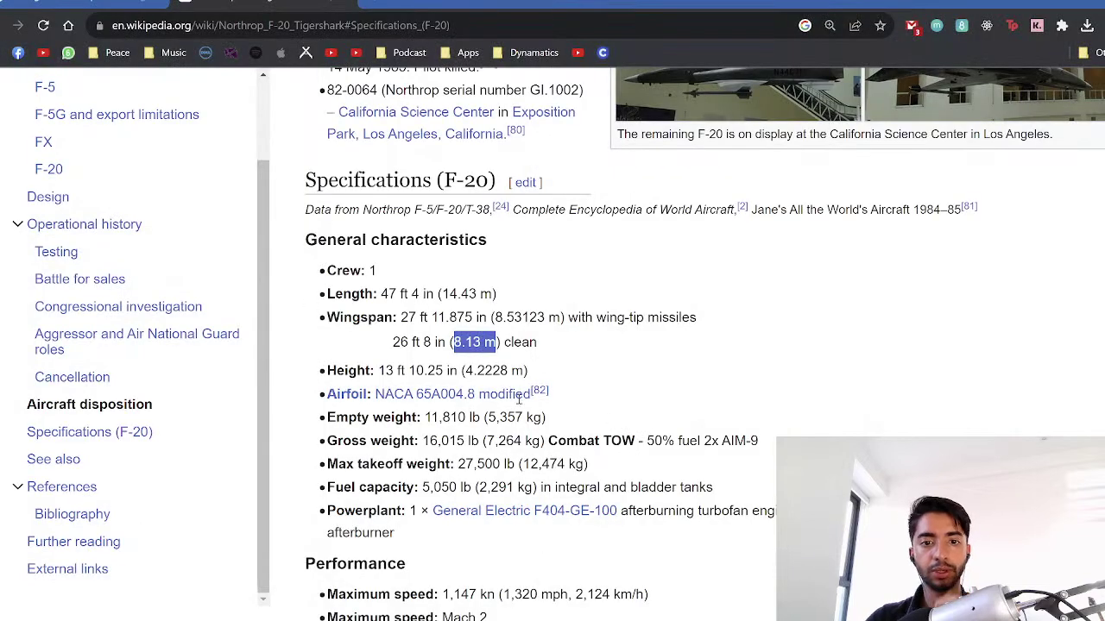
key("alt+Tab")
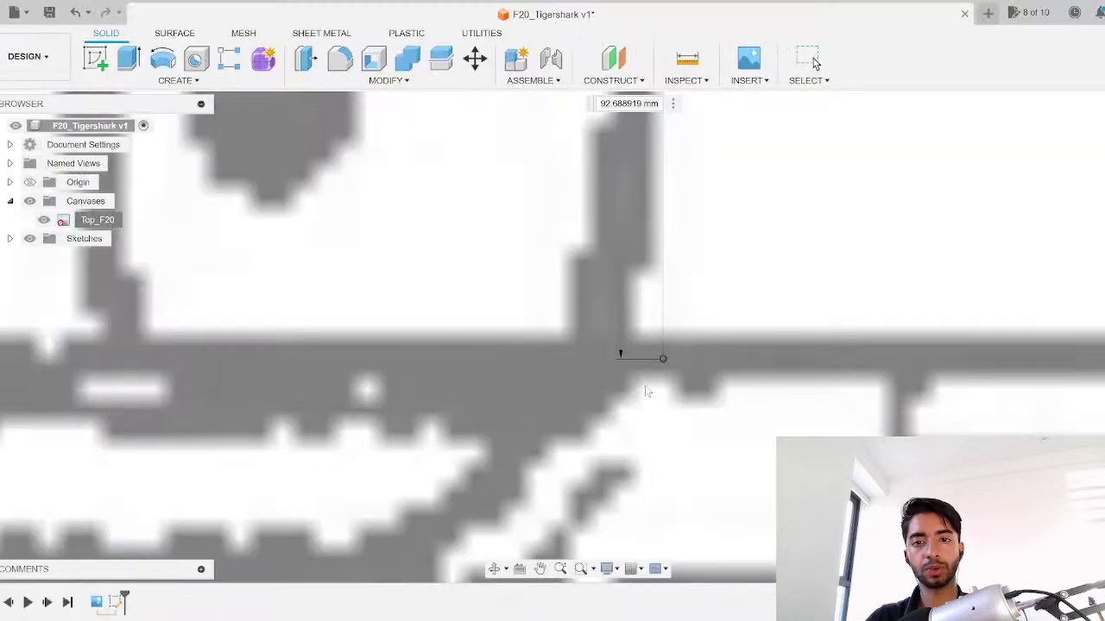
left_click(635, 103)
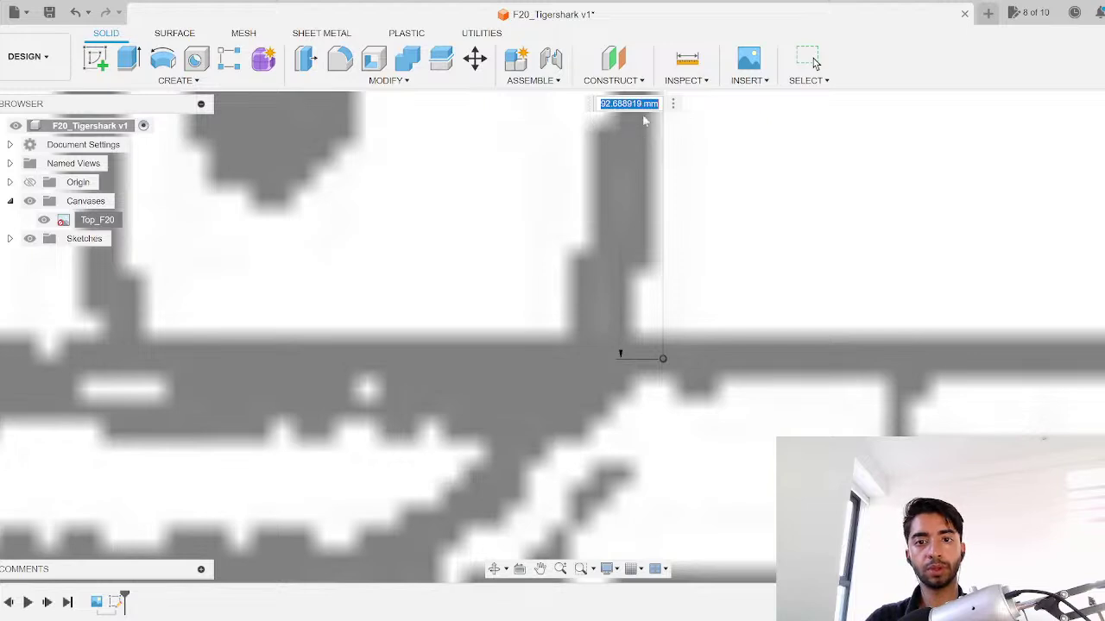
left_click(810, 58)
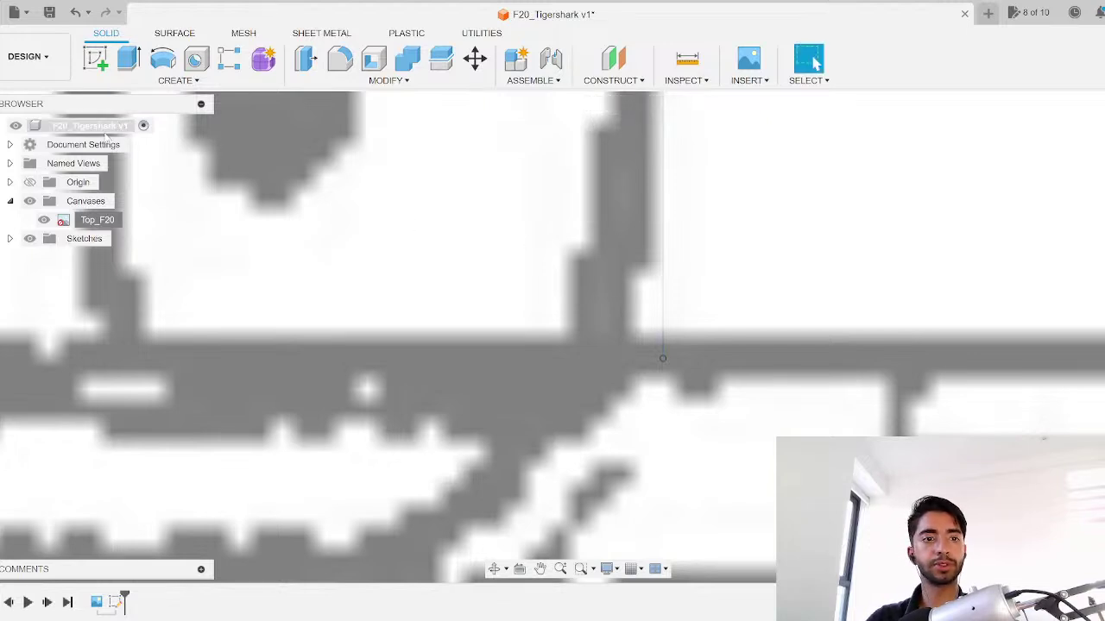
Step: Change the document's unit type from millimetres to Meter
left_click(10, 144)
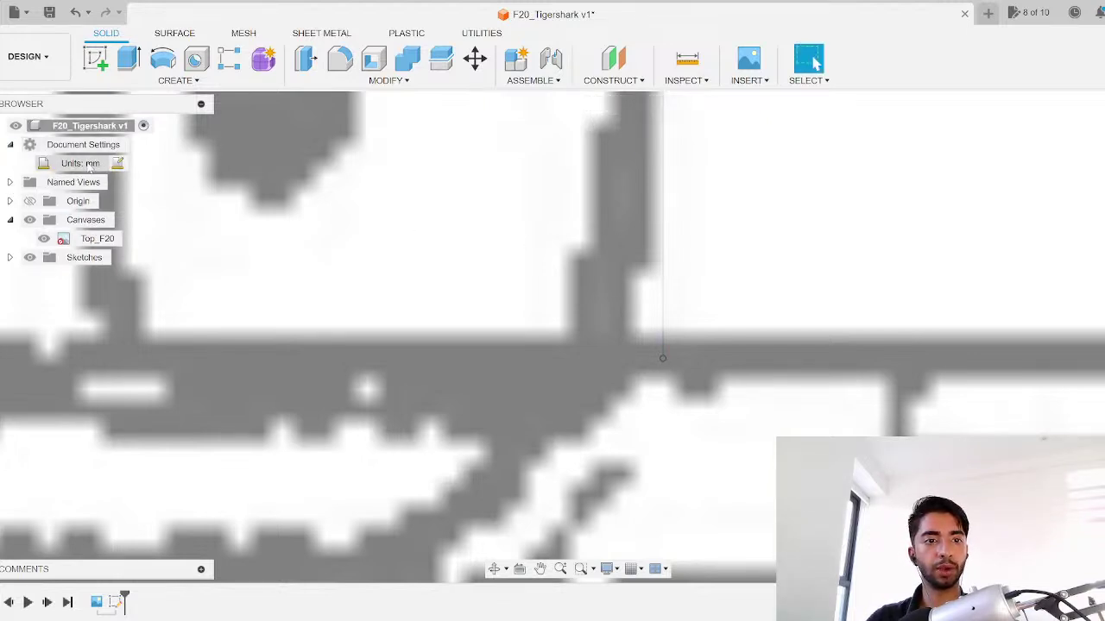
left_click(119, 164)
left_click(1079, 334)
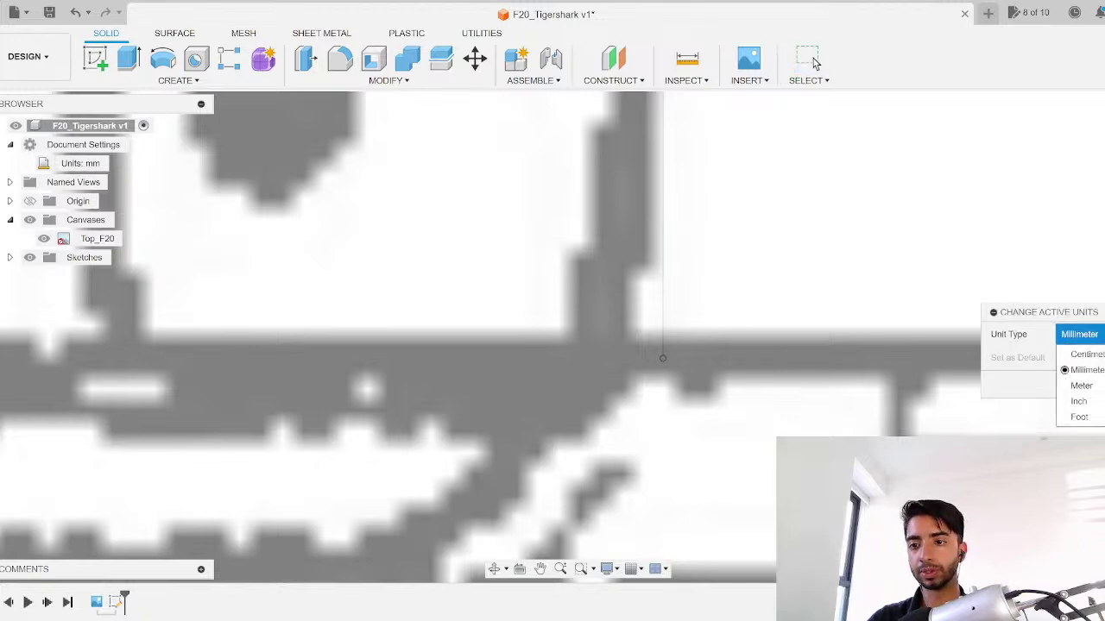
left_click(1078, 385)
left_click(1087, 385)
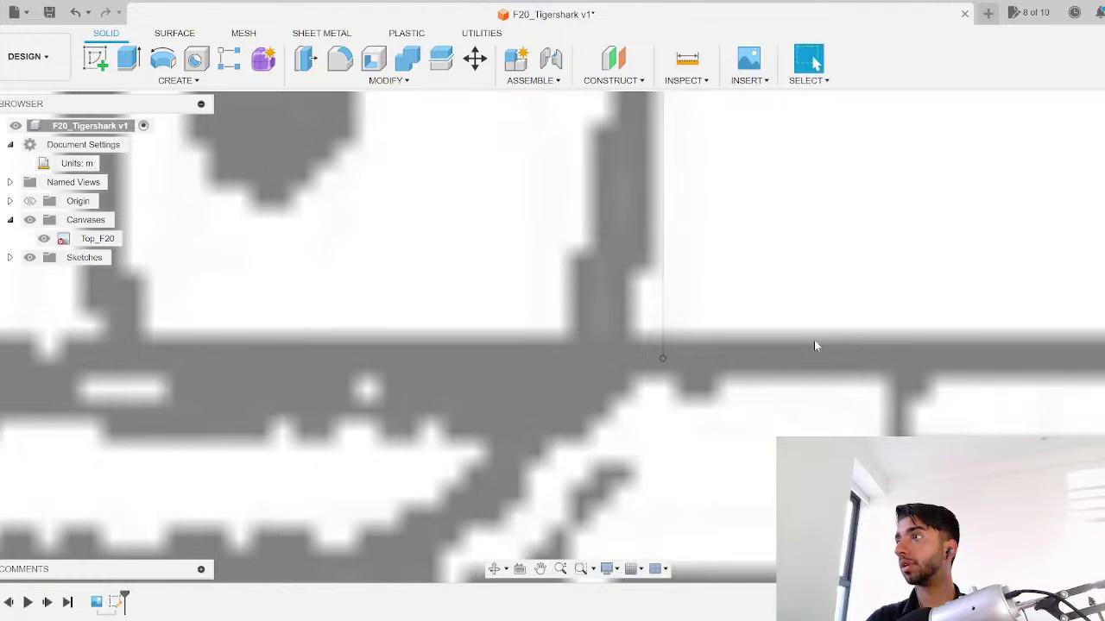
Step: Calibrate the Top_F20 canvas between the trailing-edge corners of both wing tips, setting the distance to 8.13 m
scroll(519, 338, "down", 5)
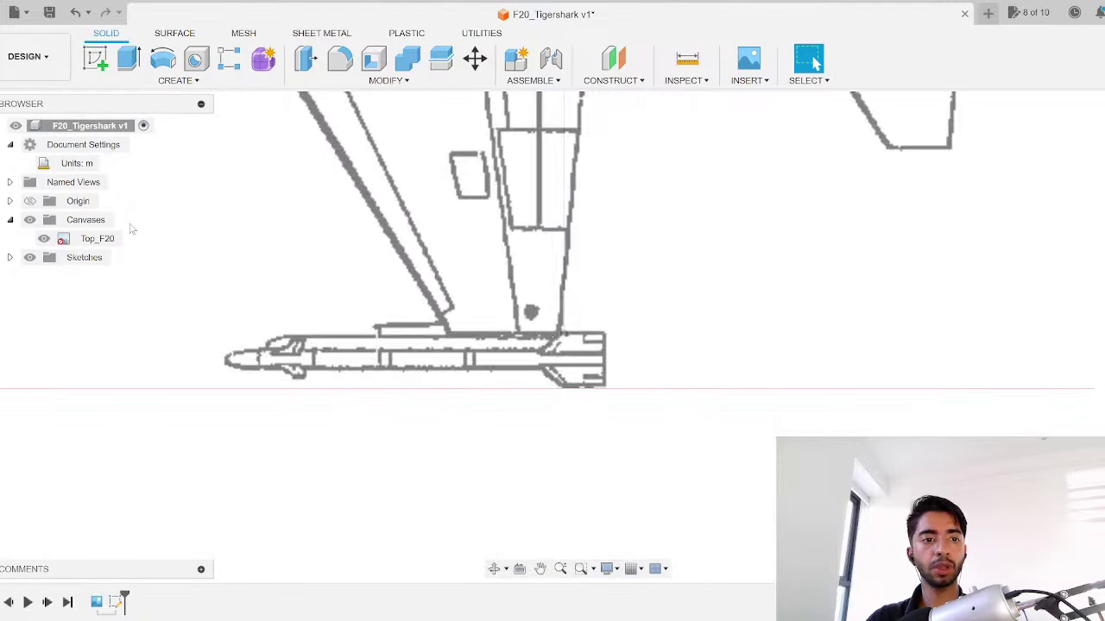
left_click(100, 239)
right_click(110, 245)
left_click(138, 291)
scroll(561, 336, "up", 5)
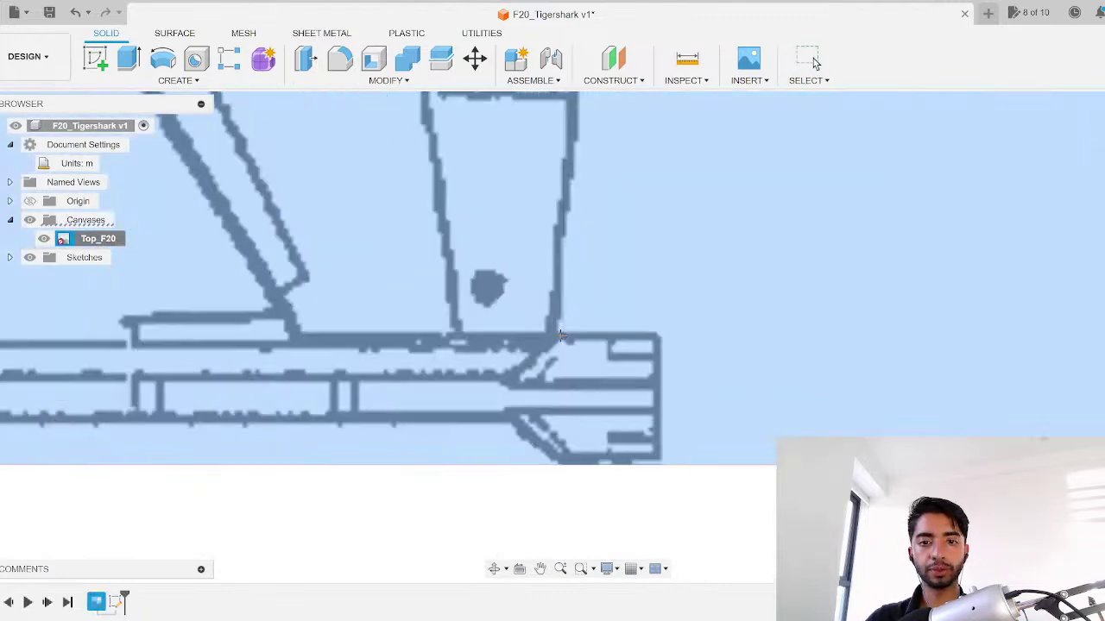
scroll(567, 337, "up", 2)
left_click(568, 336)
scroll(594, 257, "down", 8)
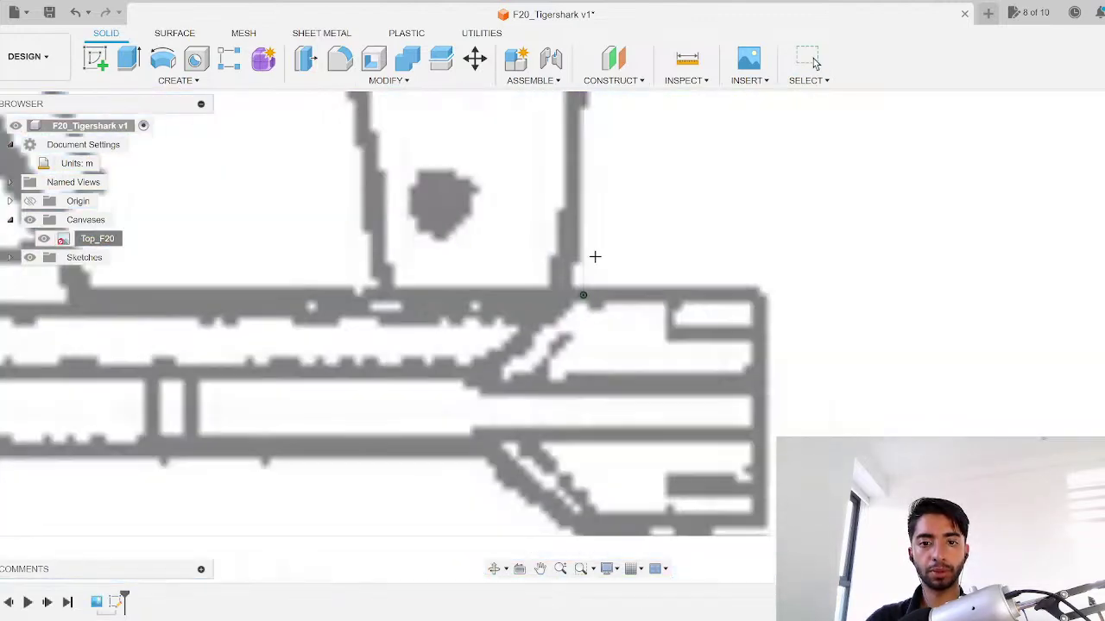
scroll(594, 257, "down", 3)
scroll(594, 257, "up", 8)
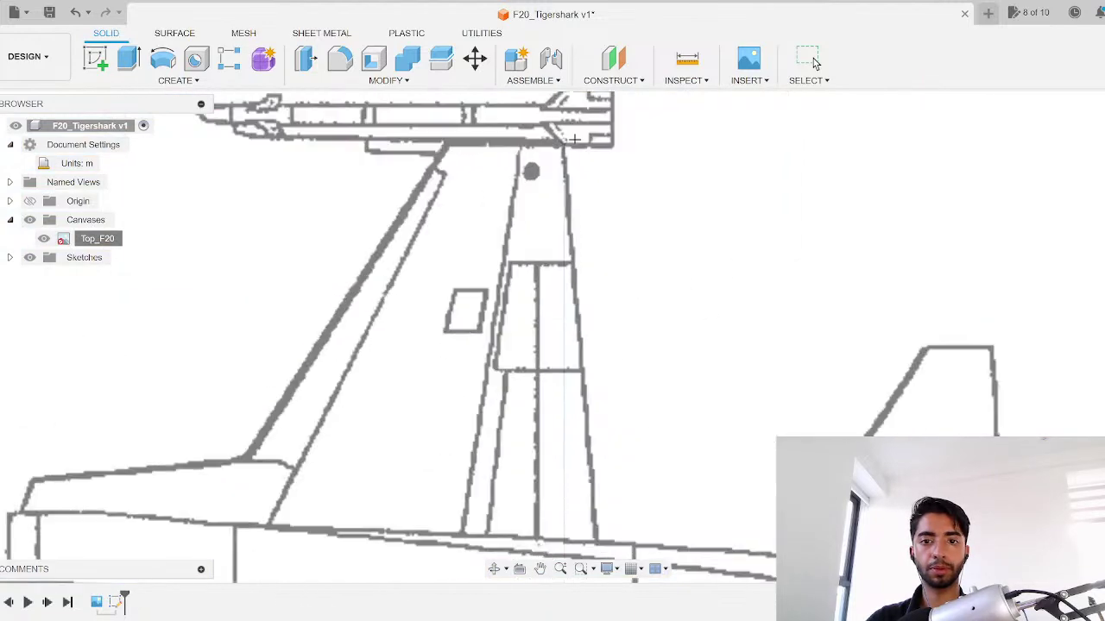
scroll(561, 133, "up", 3)
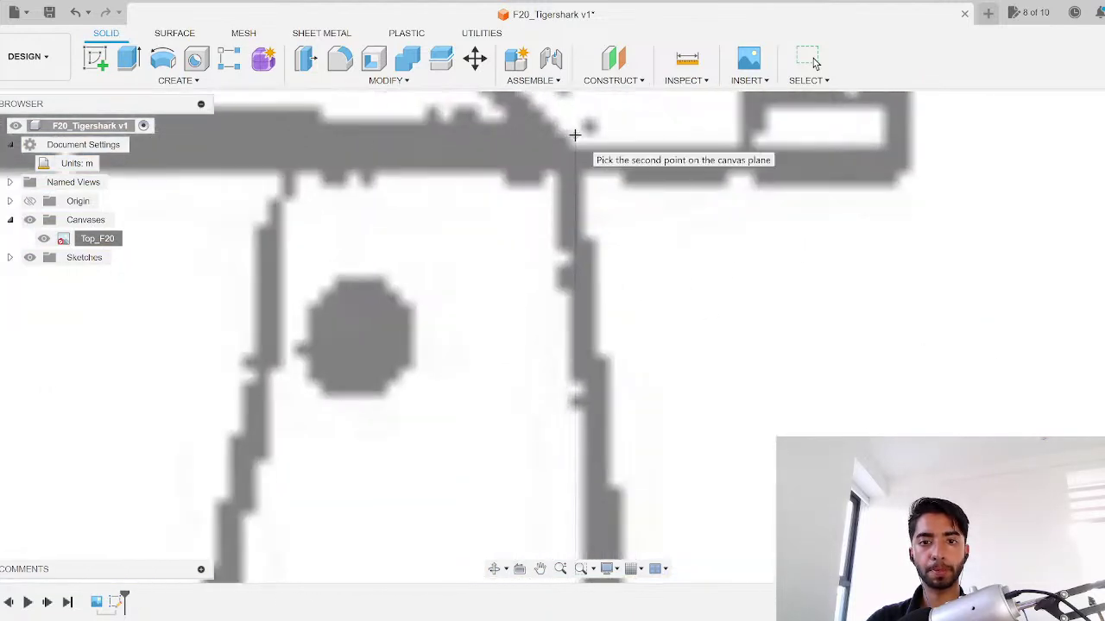
left_click(574, 136)
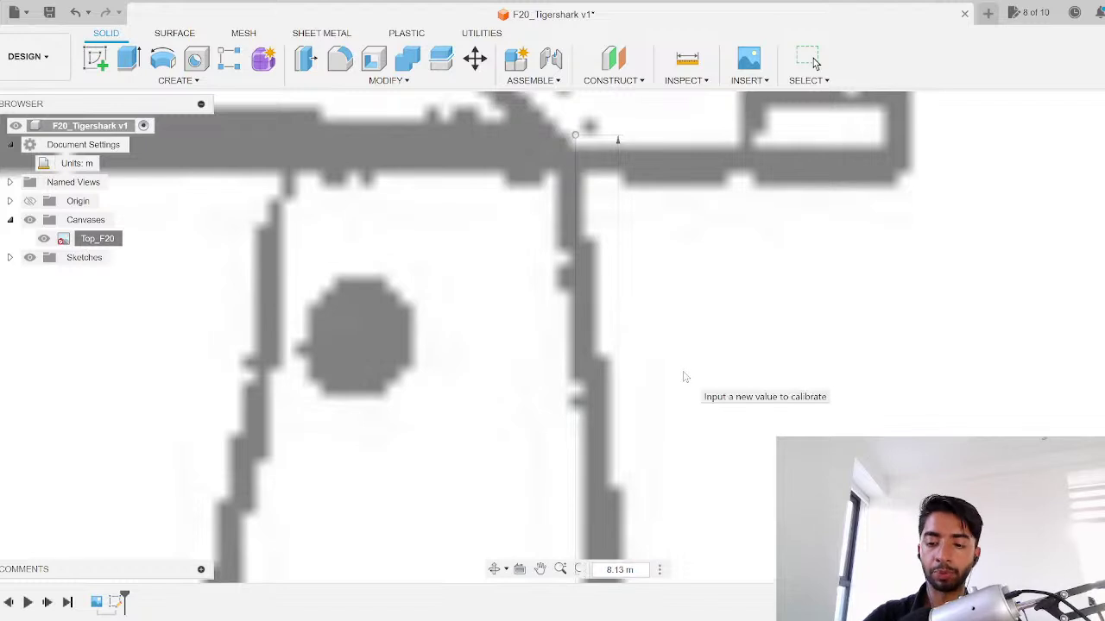
key("Return")
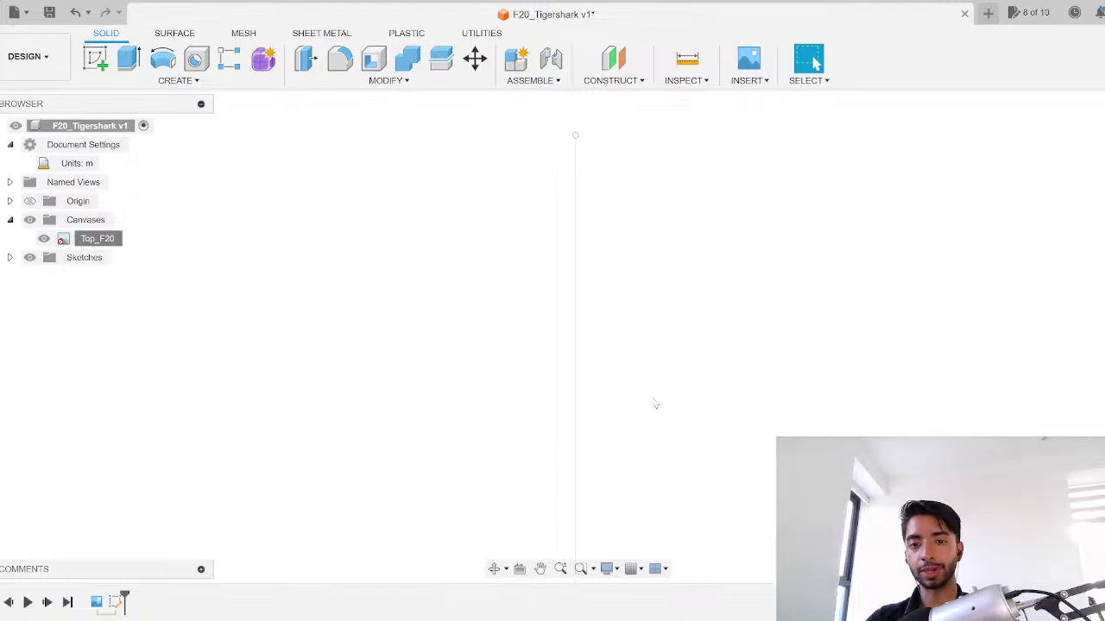
Step: Delete the sketch containing the wingspan reference line
scroll(653, 394, "down", 15)
scroll(658, 392, "up", 4)
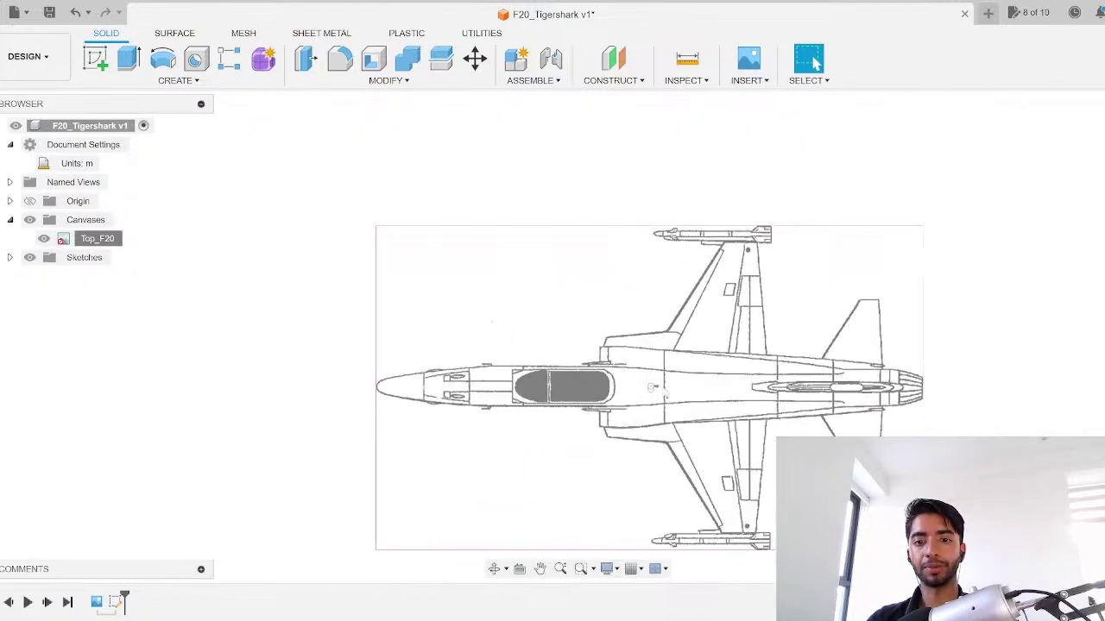
middle_click_drag(665, 396, 612, 312)
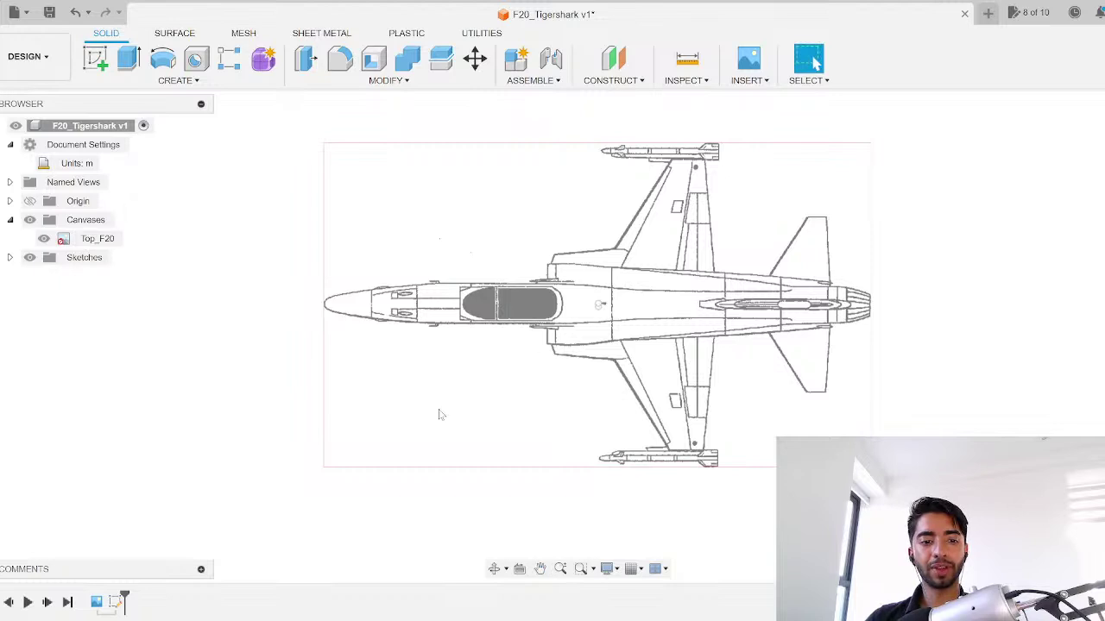
right_click(117, 602)
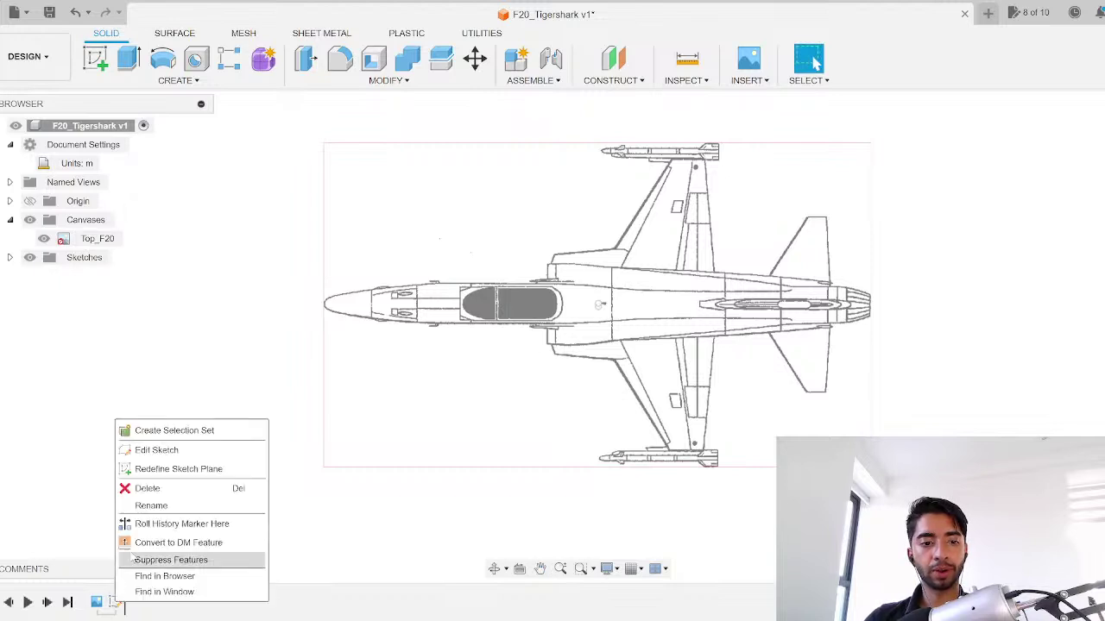
left_click(145, 489)
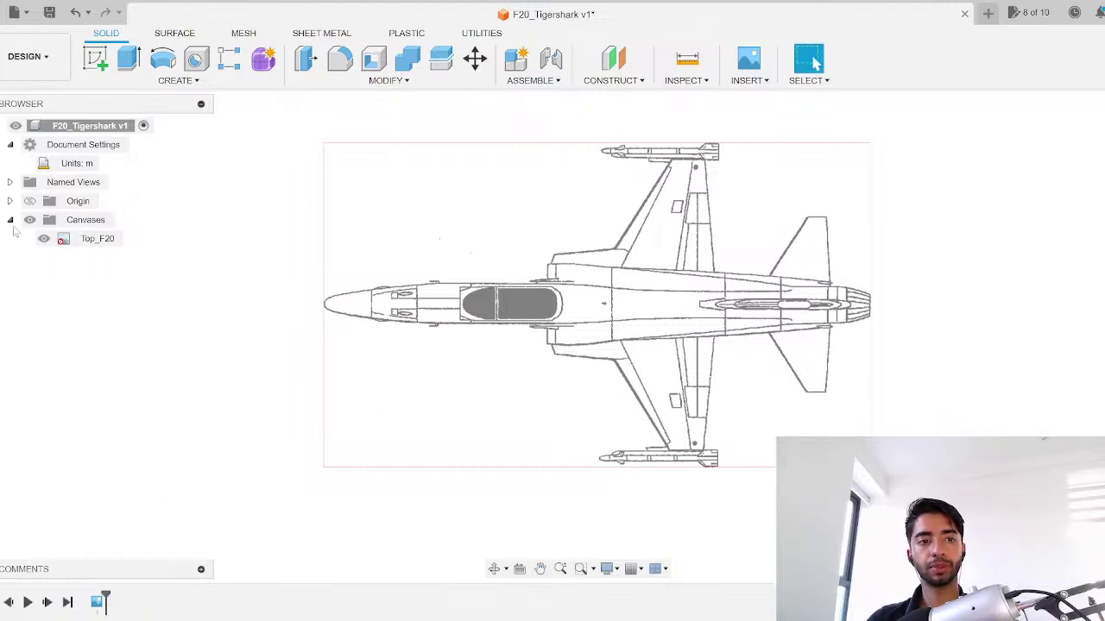
left_click(10, 220)
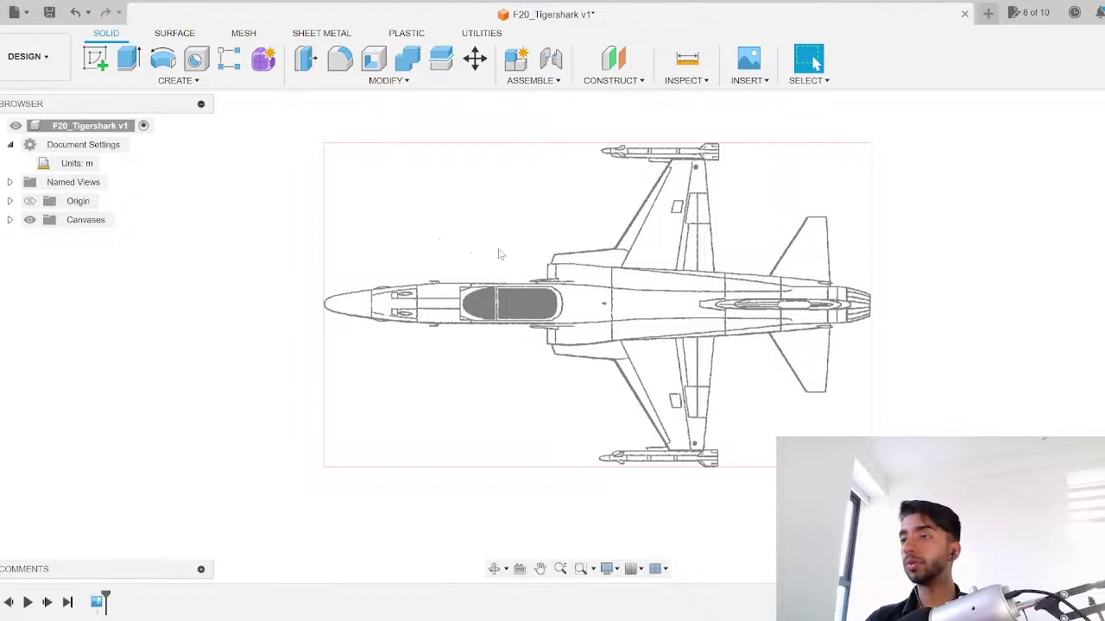
Step: Save the design as a new version with the default description User Saved
scroll(533, 277, "down", 1)
scroll(532, 278, "up", 2)
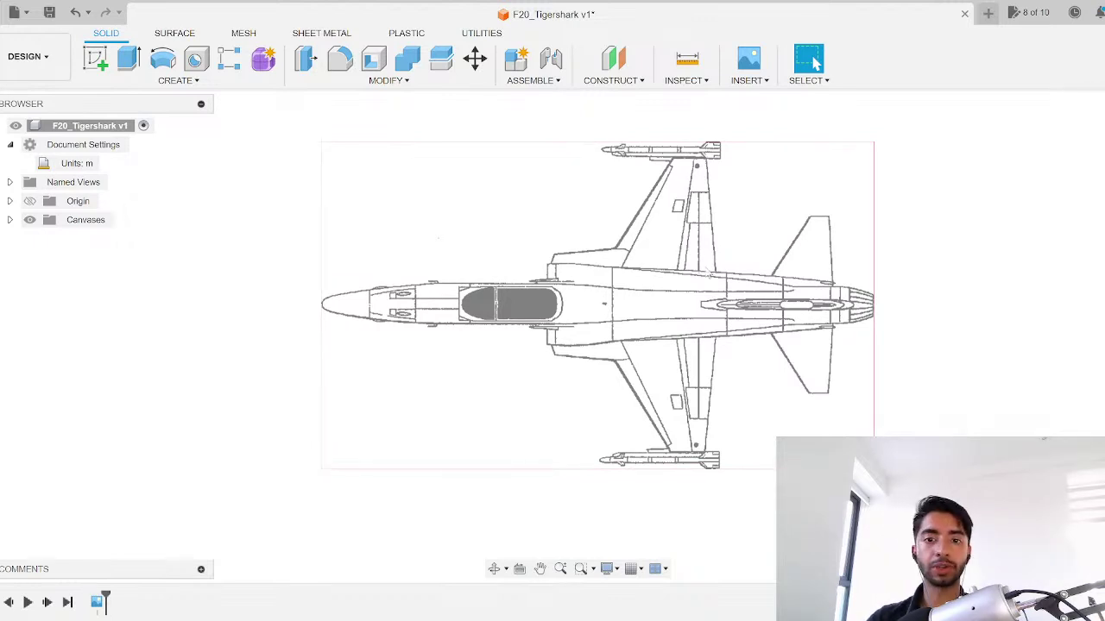
key("ctrl+s")
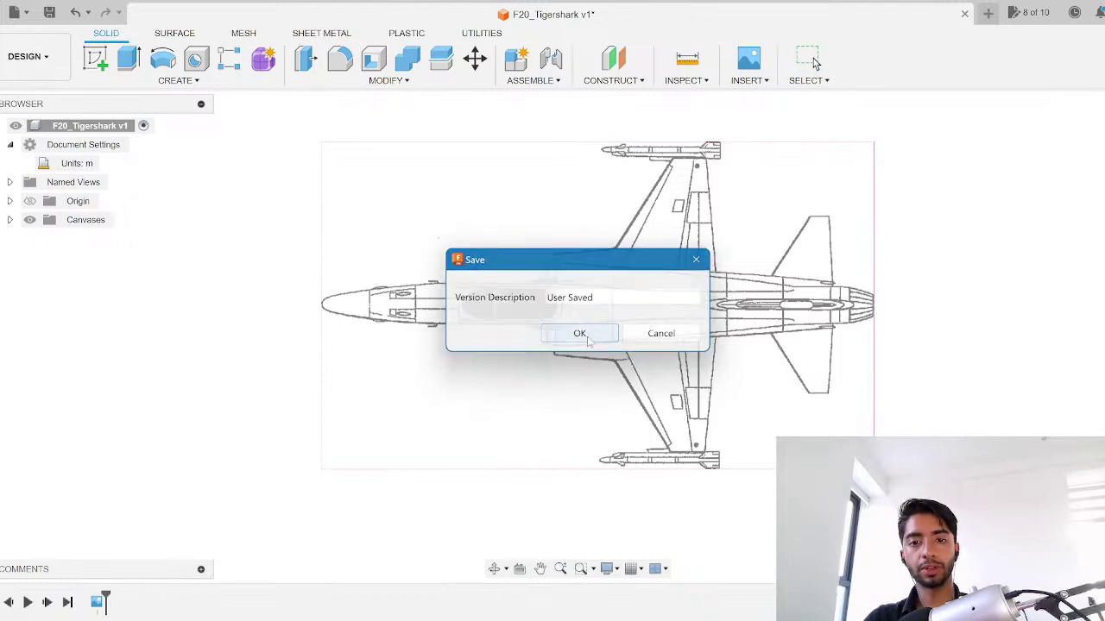
left_click(580, 331)
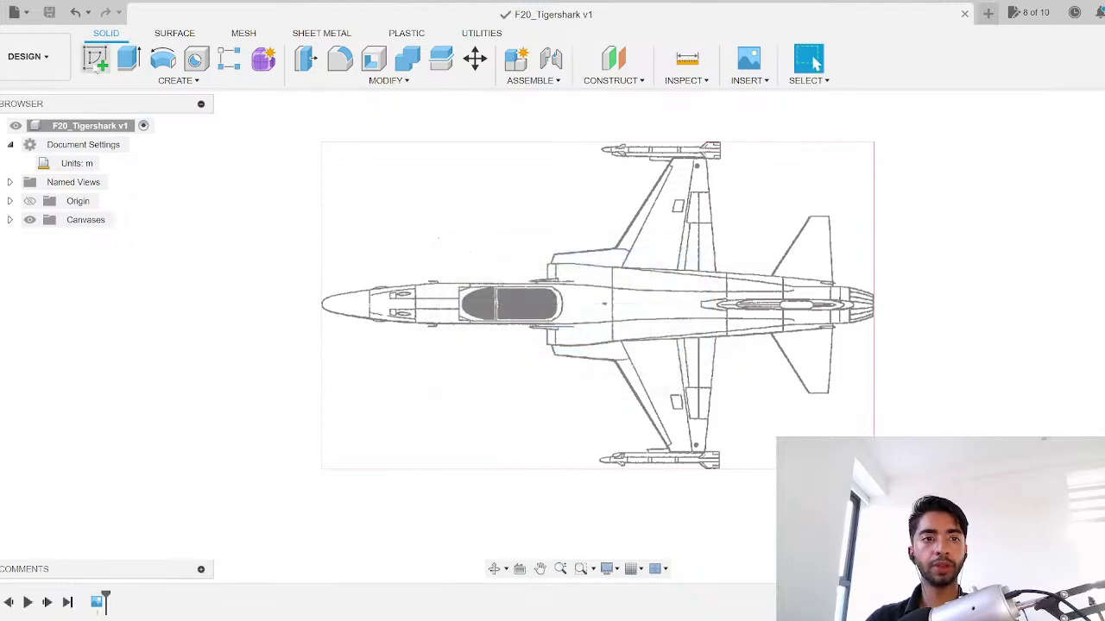
Step: Sketch a horizontal line about 15.13 m long on the top-view plane, from the aircraft's nose tip to the rear edge of the exhaust nozzle
left_click(94, 58)
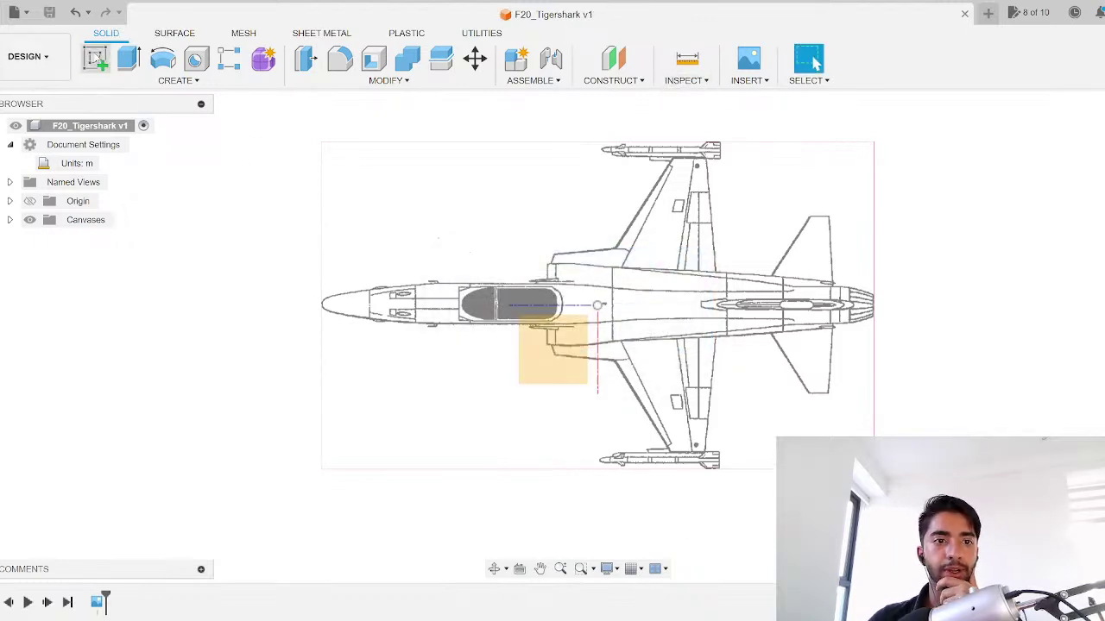
left_click(551, 355)
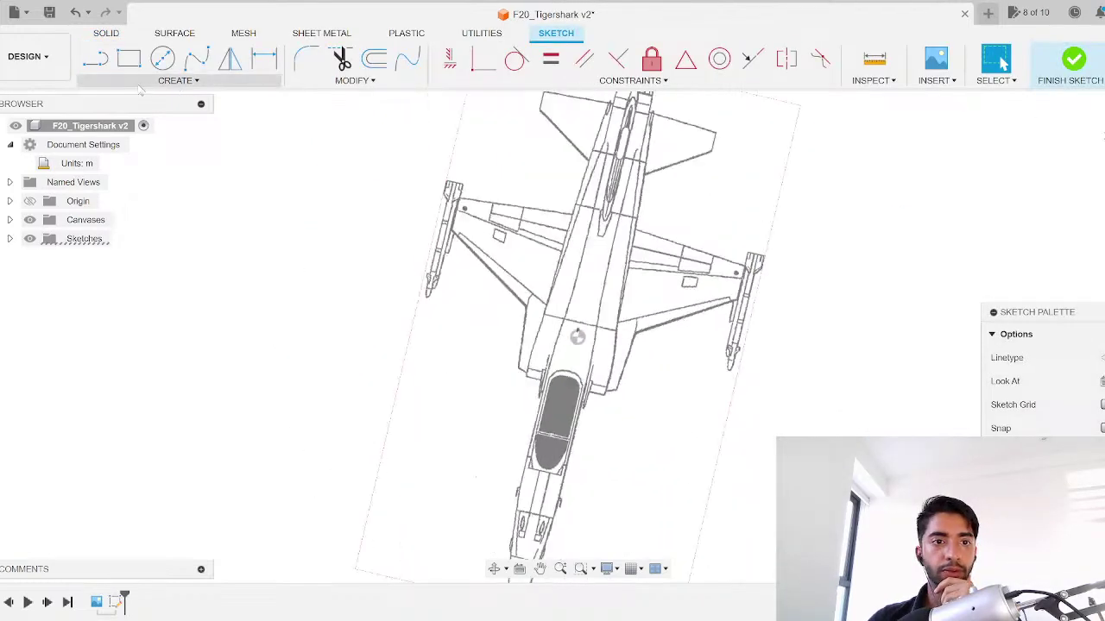
key("l")
scroll(294, 341, "up", 5)
scroll(285, 336, "up", 6)
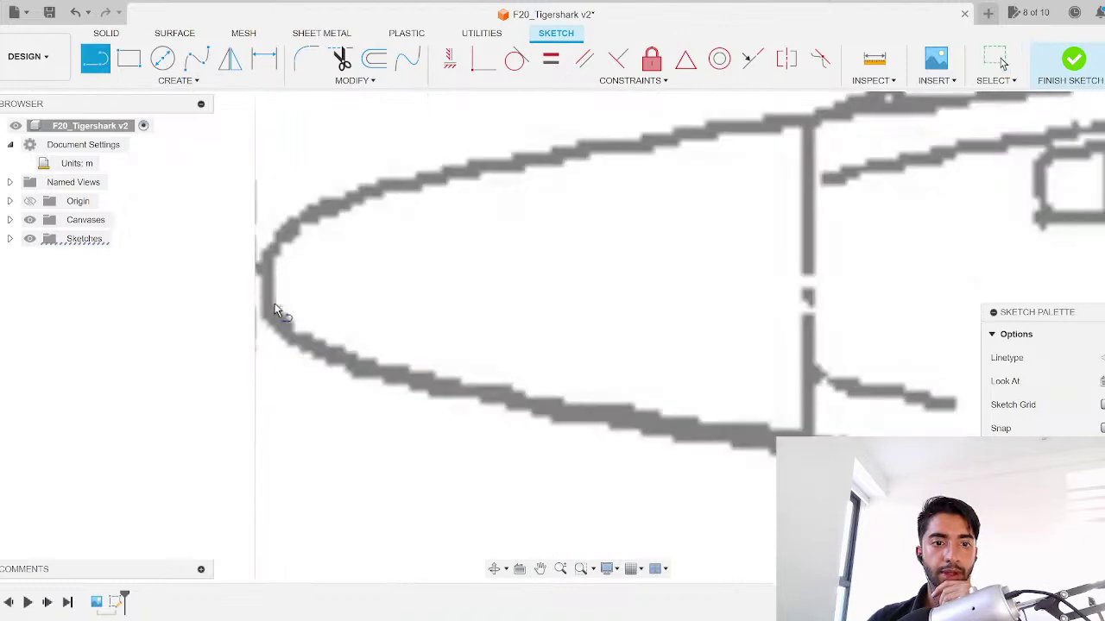
left_click(261, 281)
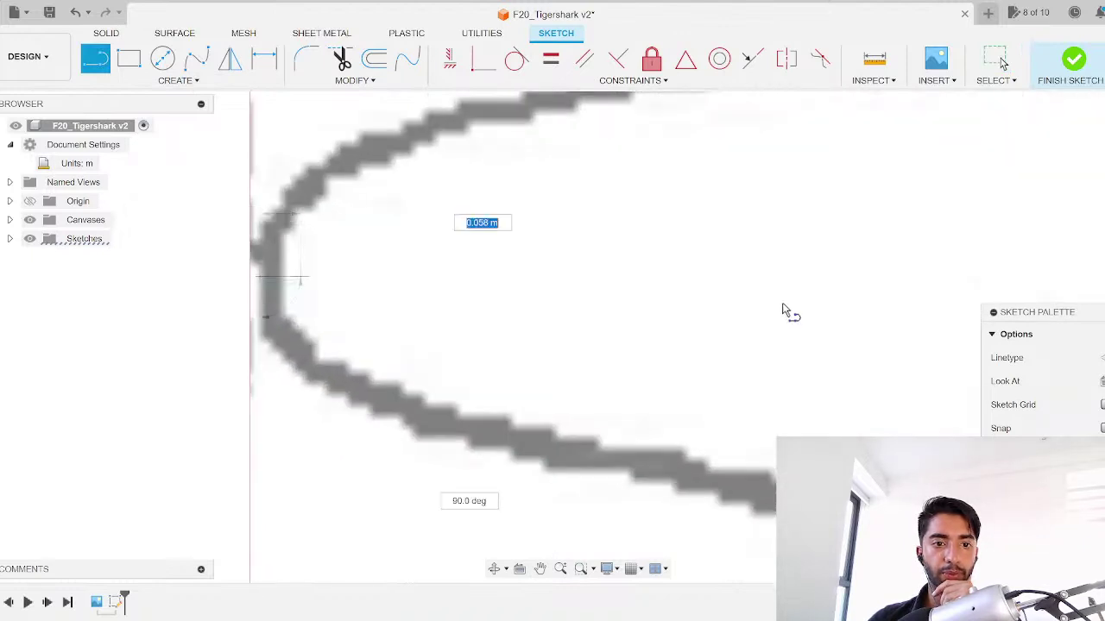
scroll(787, 309, "down", 6)
scroll(699, 302, "down", 5)
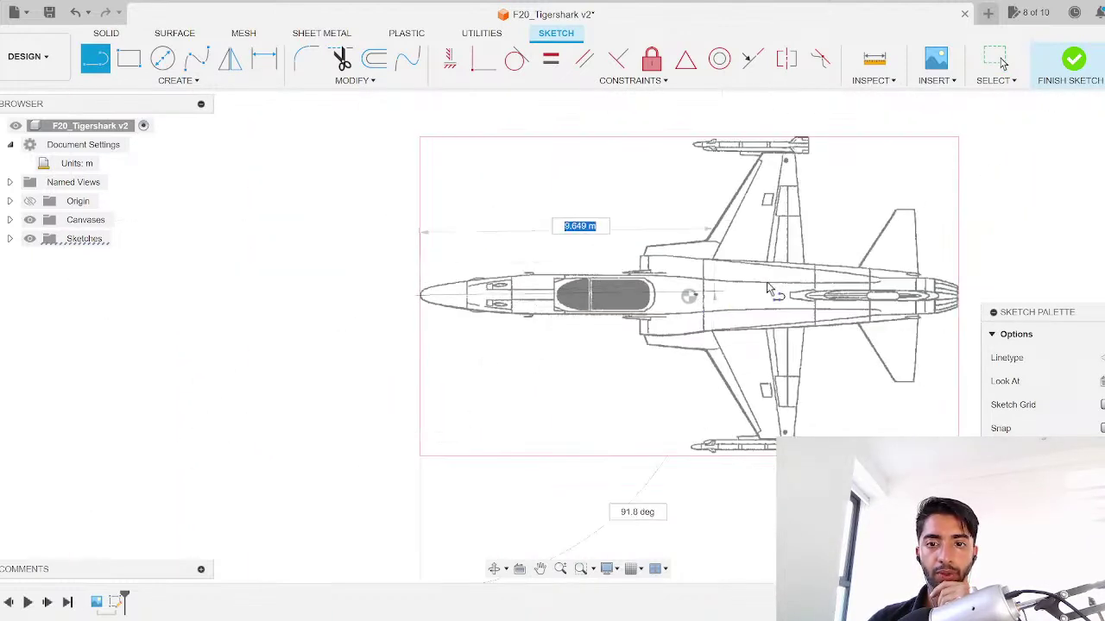
middle_click_drag(698, 299, 292, 295)
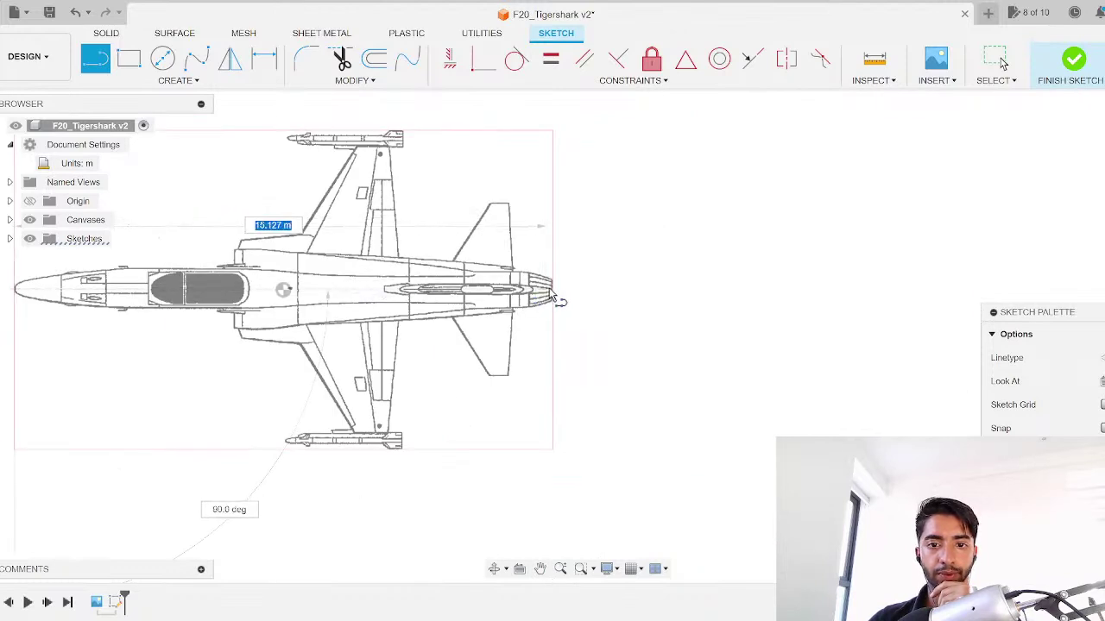
scroll(555, 295, "up", 5)
scroll(555, 295, "up", 2)
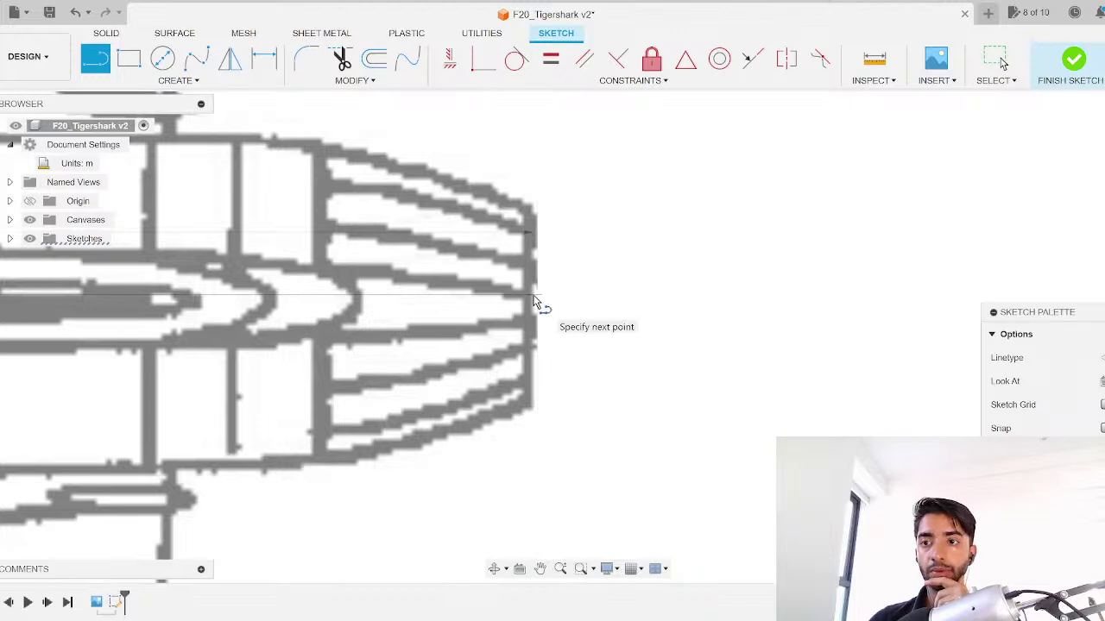
scroll(505, 395, "down", 5)
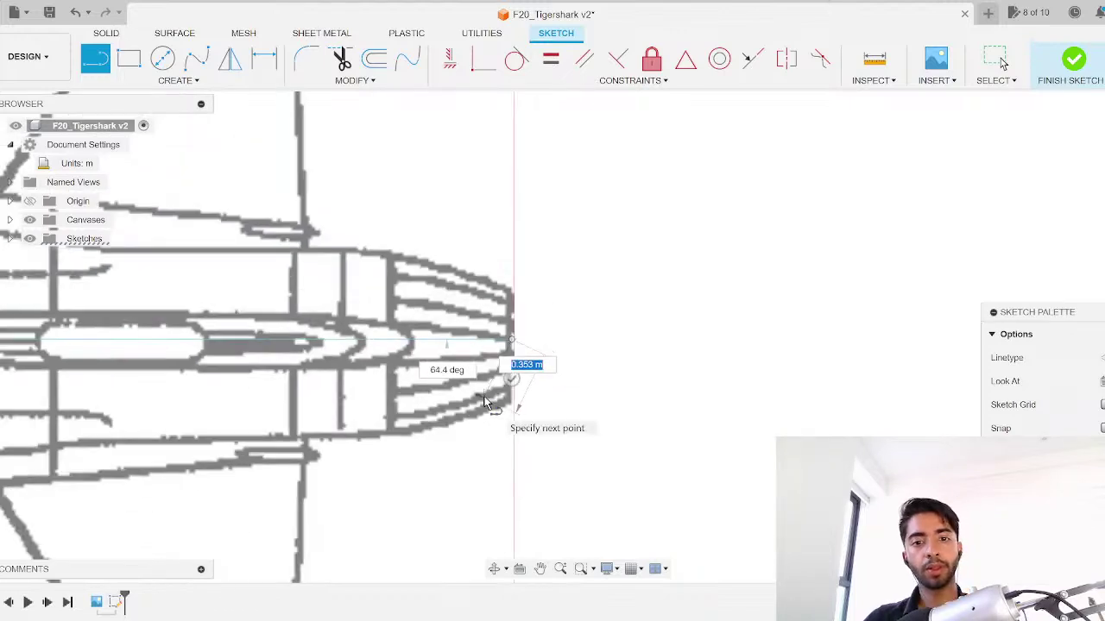
scroll(487, 401, "down", 5)
key("Escape")
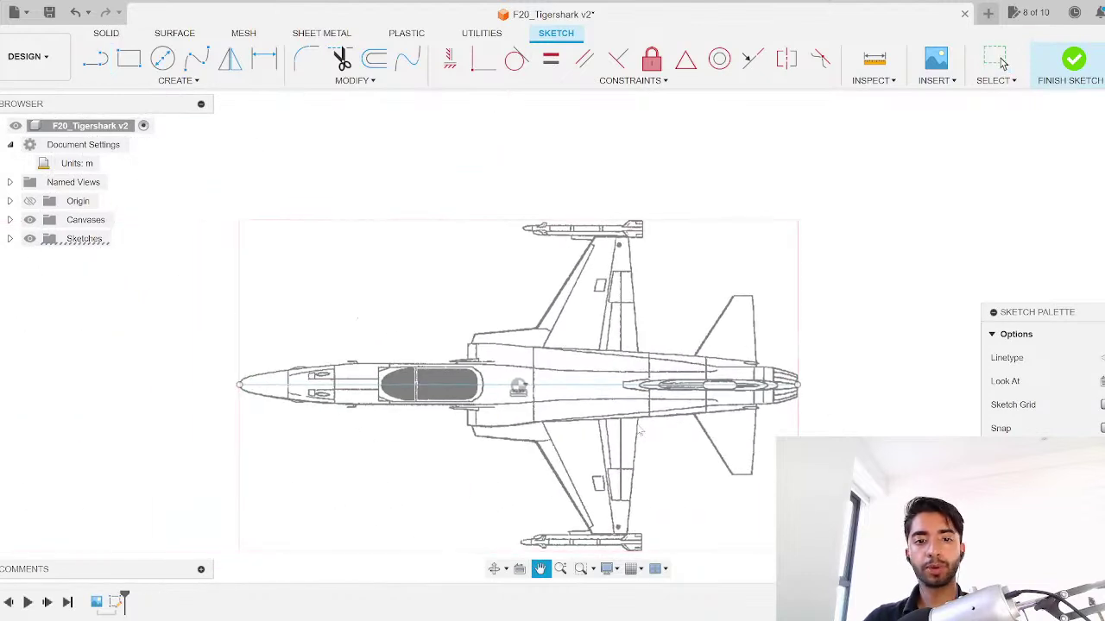
Step: Measure the nose-to-tail line and compare it with the aircraft length in the Wikipedia F-20 specifications in the browser, returning to Fusion 360
key("i")
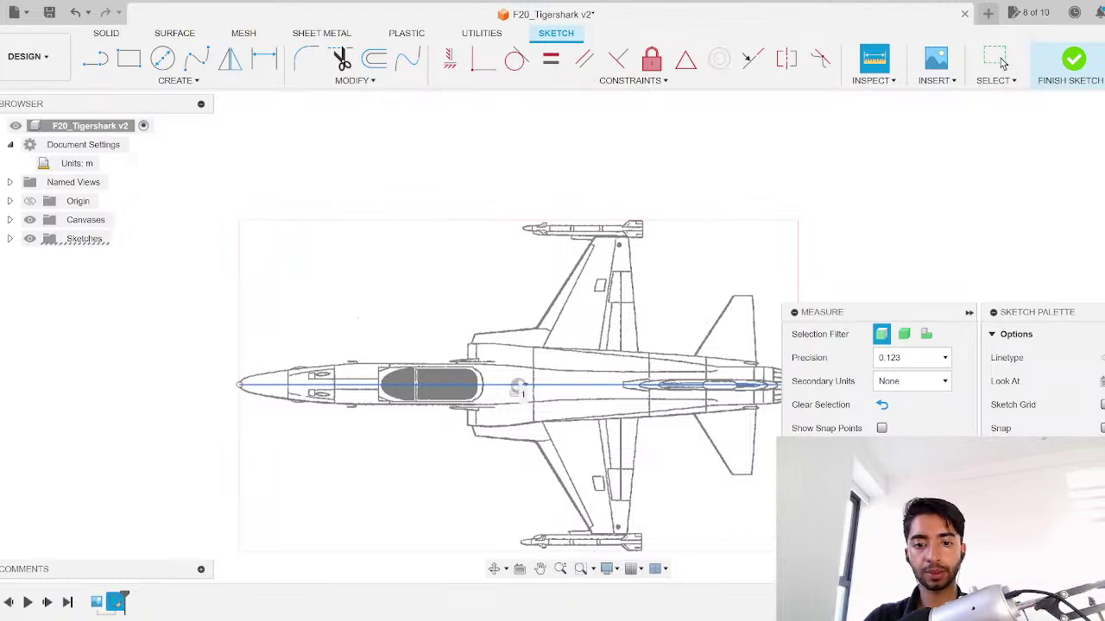
key("alt+Tab")
left_click(446, 294)
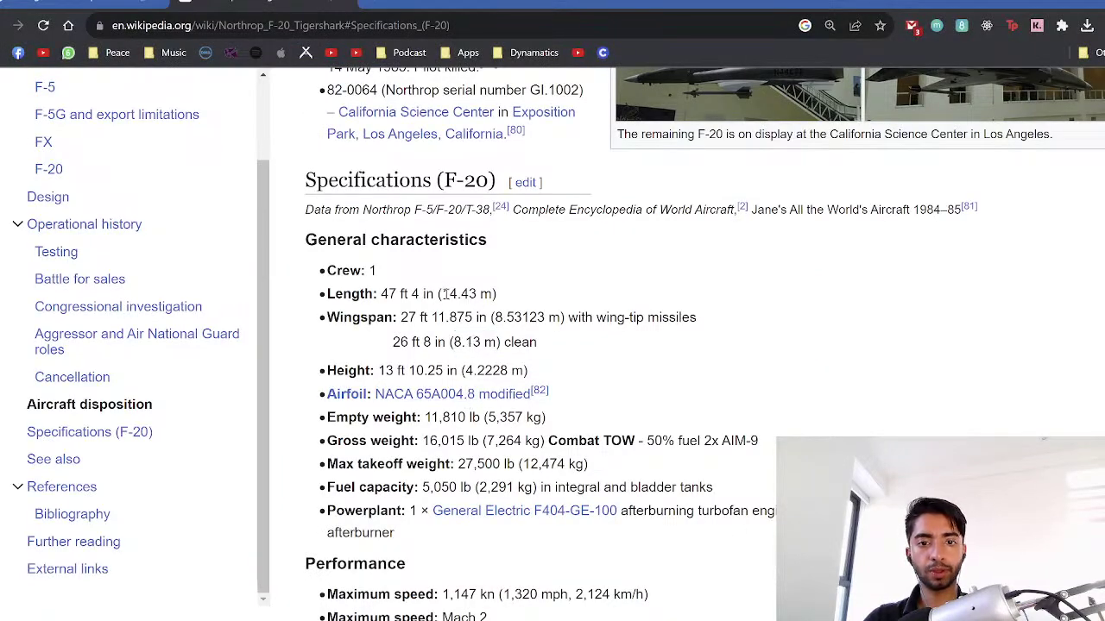
left_click_drag(443, 294, 494, 294)
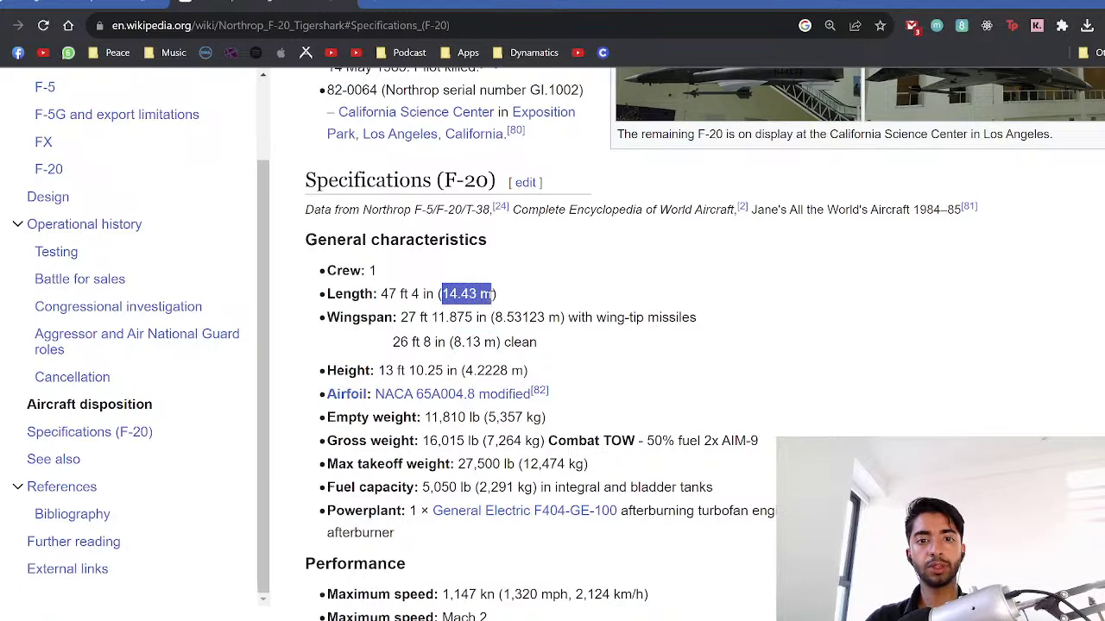
left_click(569, 271)
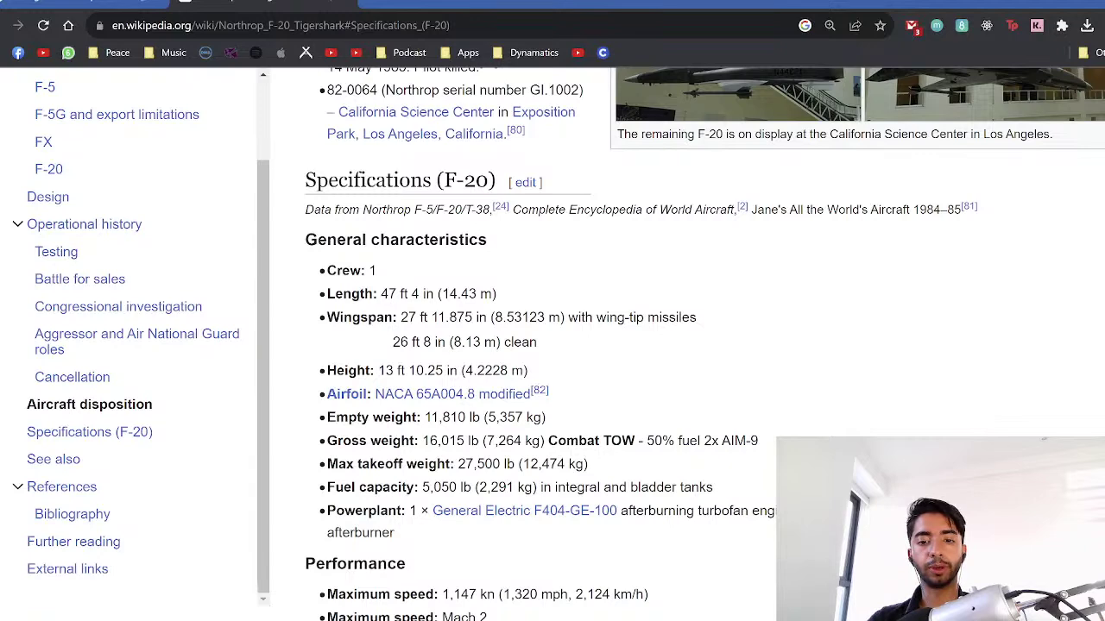
mouse_move(681, 620)
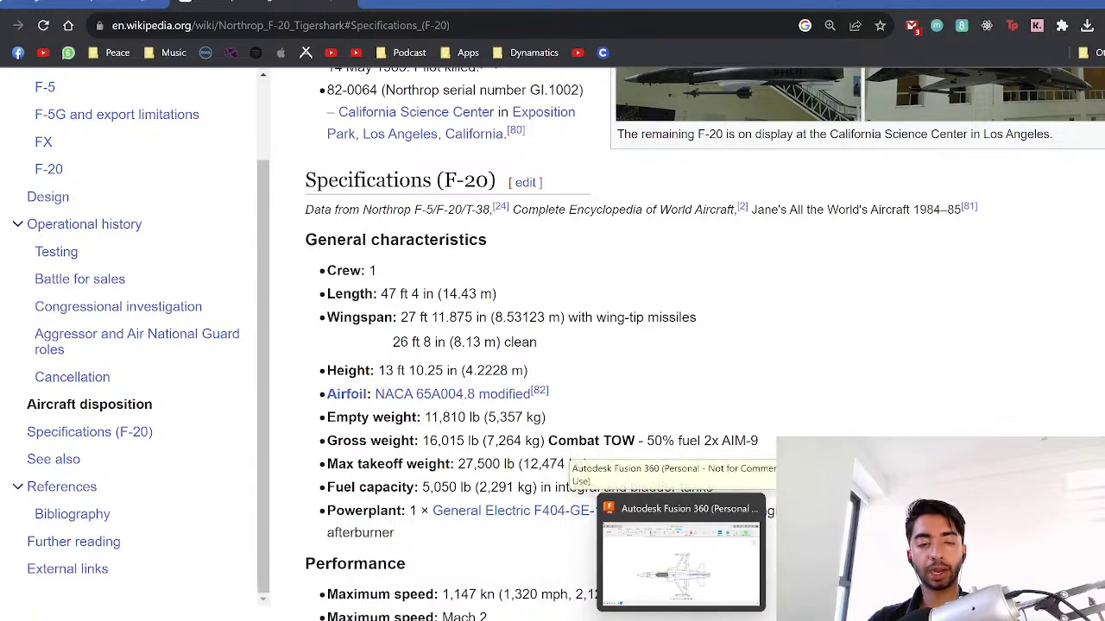
left_click(681, 620)
middle_click_drag(683, 436, 570, 411)
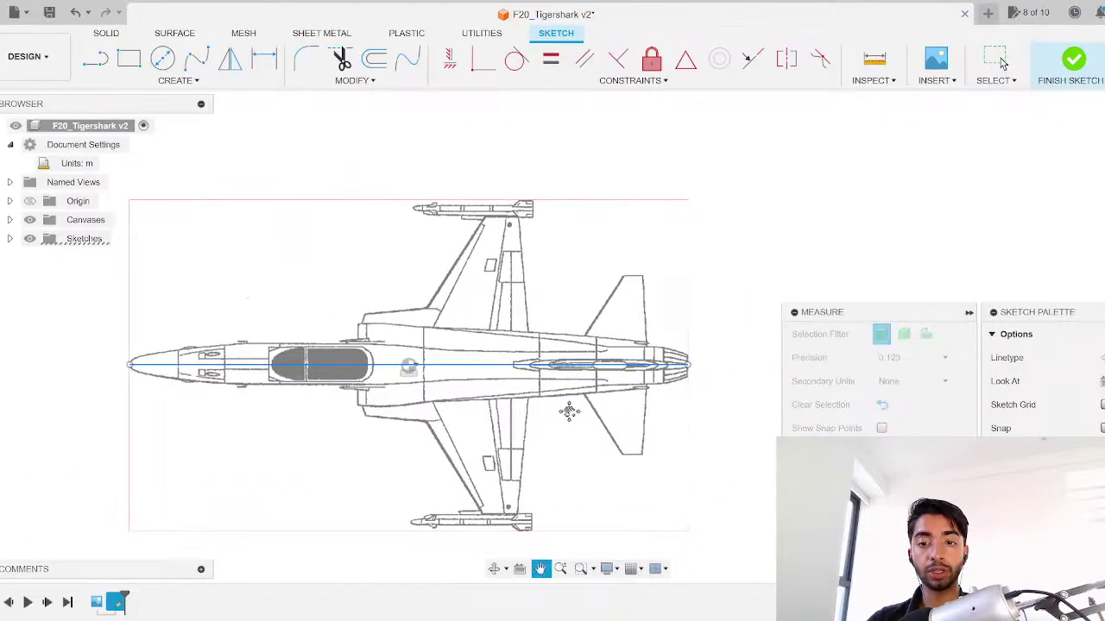
scroll(653, 365, "up", 4)
scroll(682, 412, "down", 3)
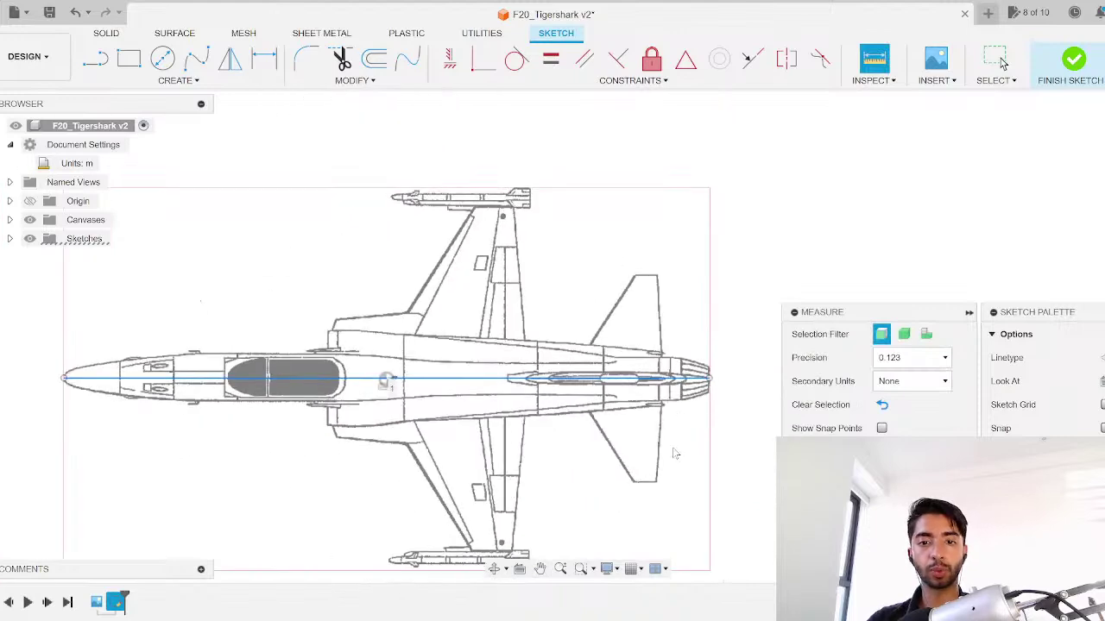
Step: Close the measurement and finish the sketch containing the nose-to-tail line
left_click(1001, 63)
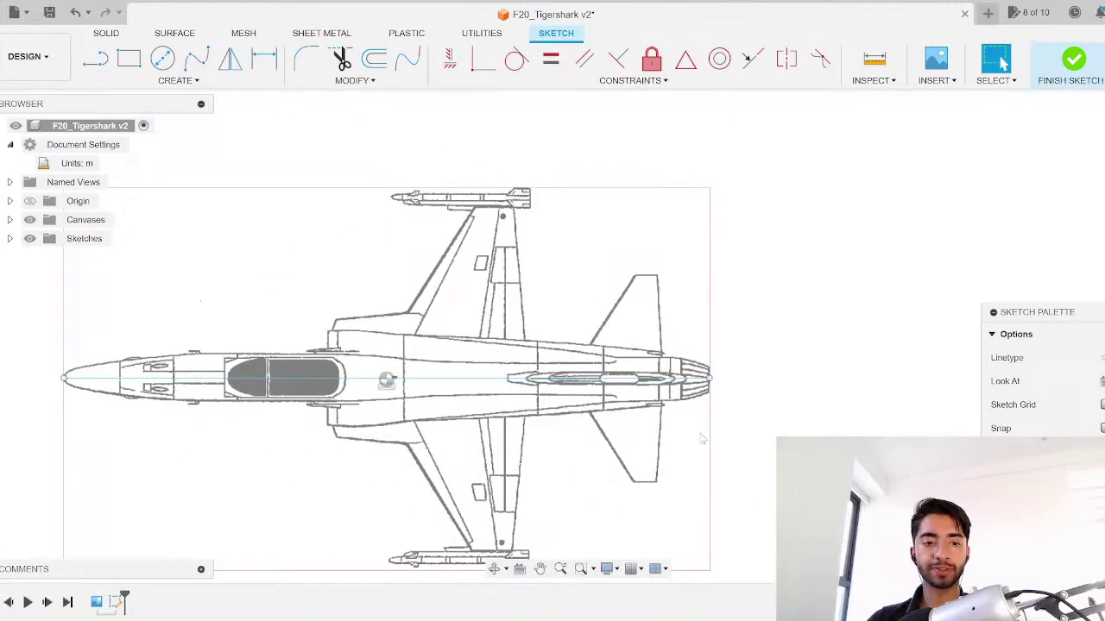
middle_click_drag(422, 384, 623, 321)
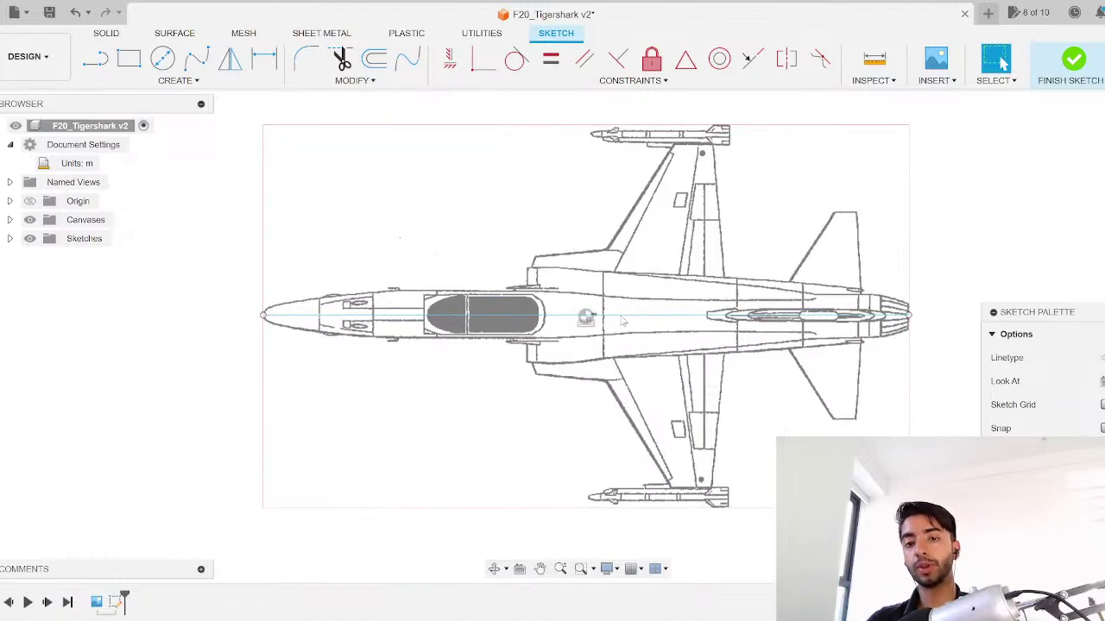
left_click(1073, 60)
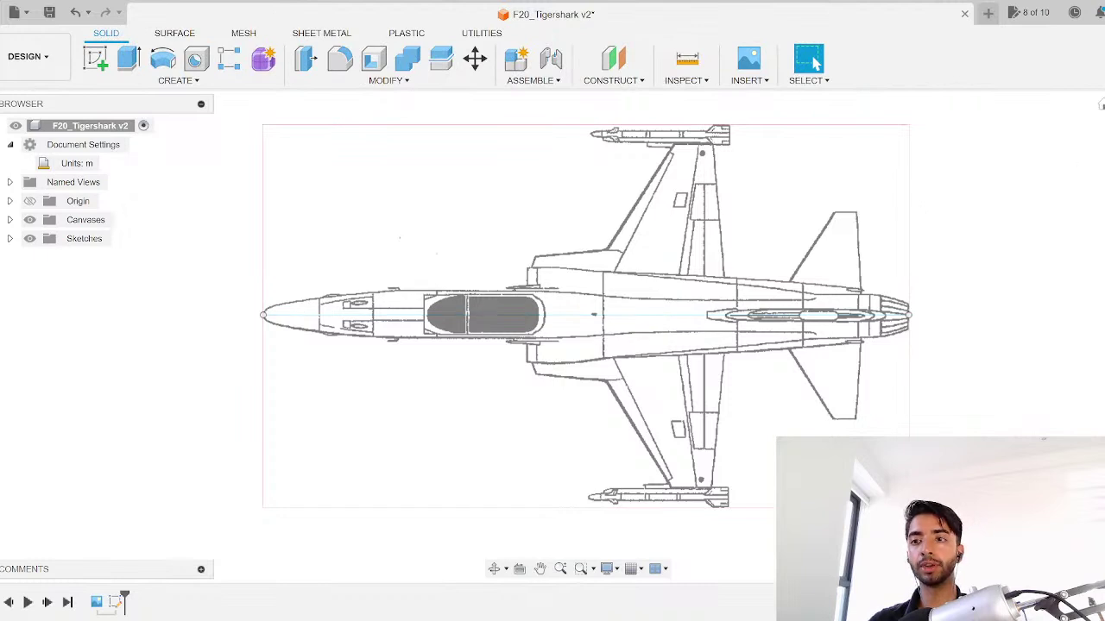
Step: Insert Side_F20.jpg from the computer as a canvas on the vertical plane running along the aircraft's length
left_click(749, 81)
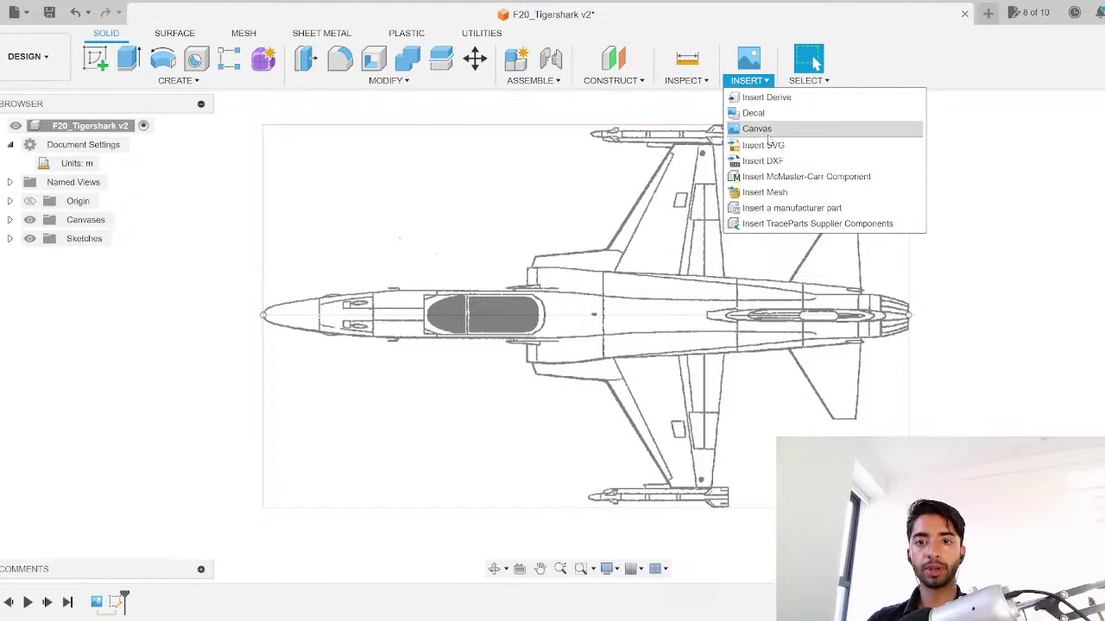
left_click(760, 129)
left_click(398, 471)
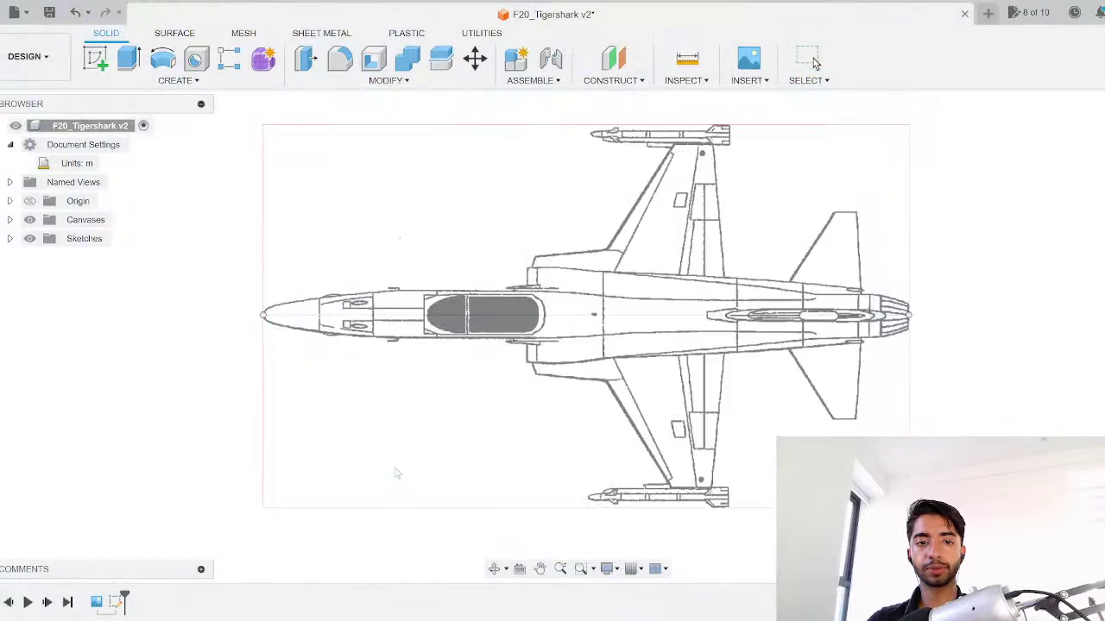
left_click(457, 124)
double_click(457, 124)
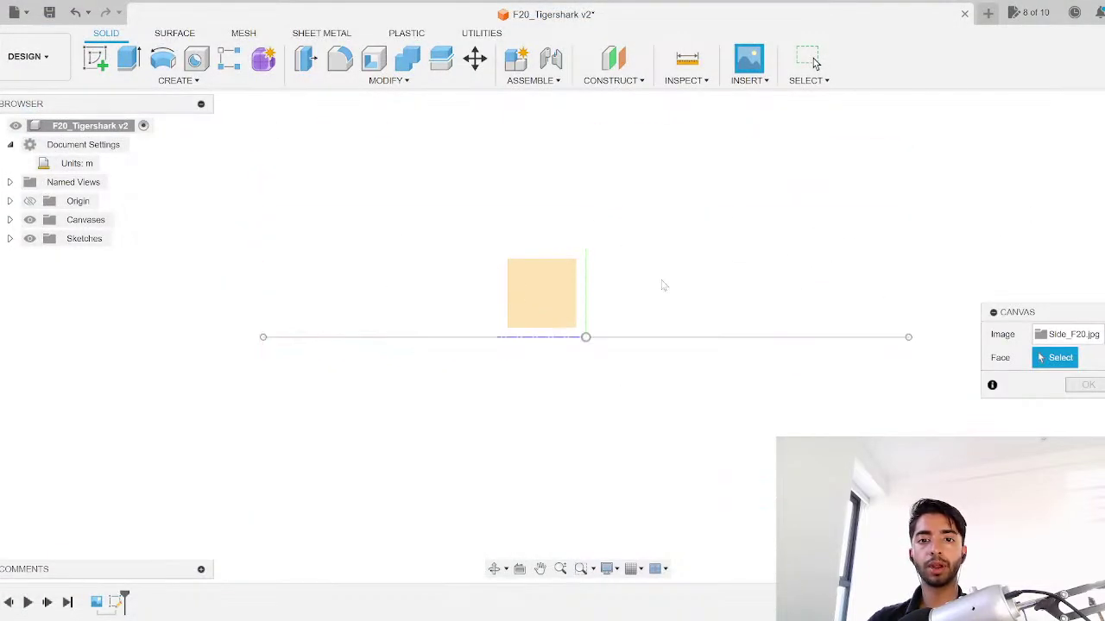
left_click(529, 300)
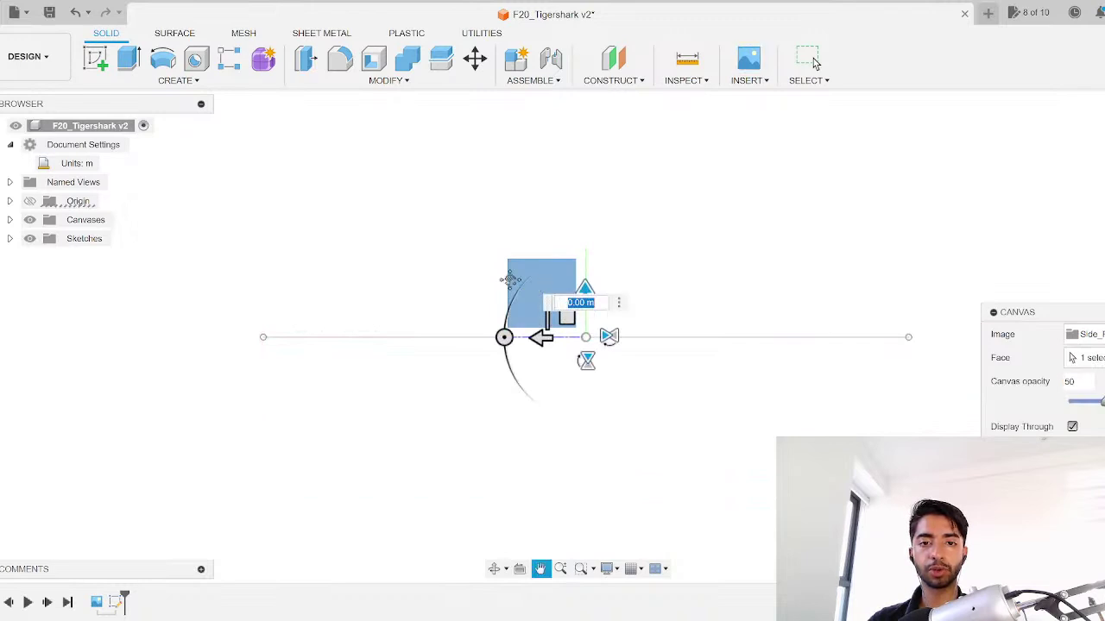
Step: Scale the side-view canvas up by a factor of about 821 to nearly match the nose-to-tail line, and accept its placement
middle_click_drag(563, 311, 472, 295)
left_click_drag(460, 289, 457, 285)
left_click_drag(393, 228, 435, 257)
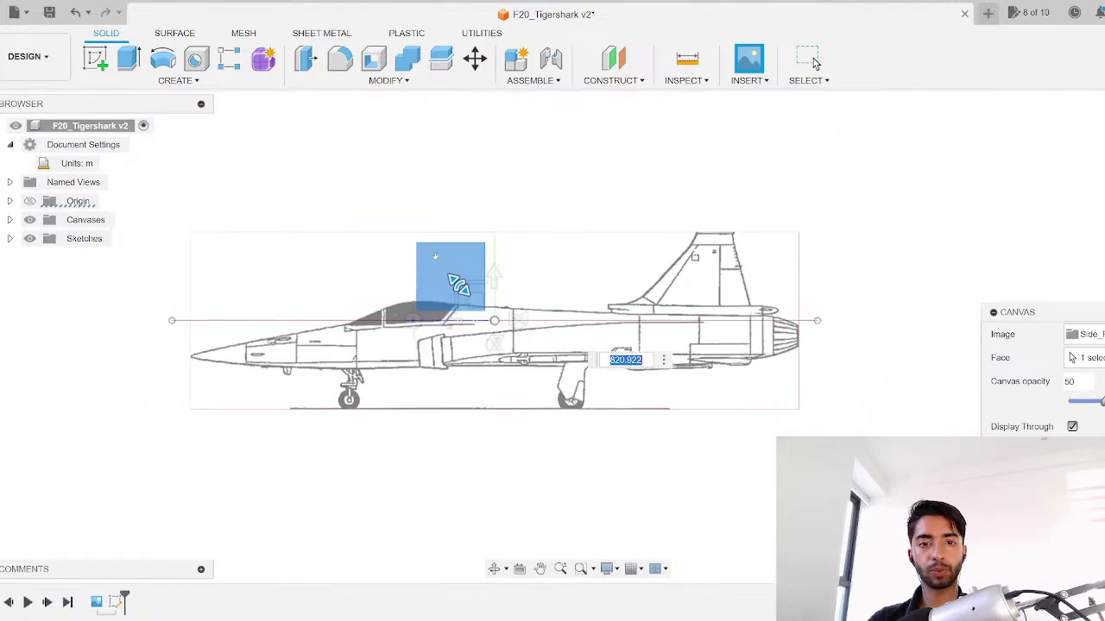
left_click(809, 61)
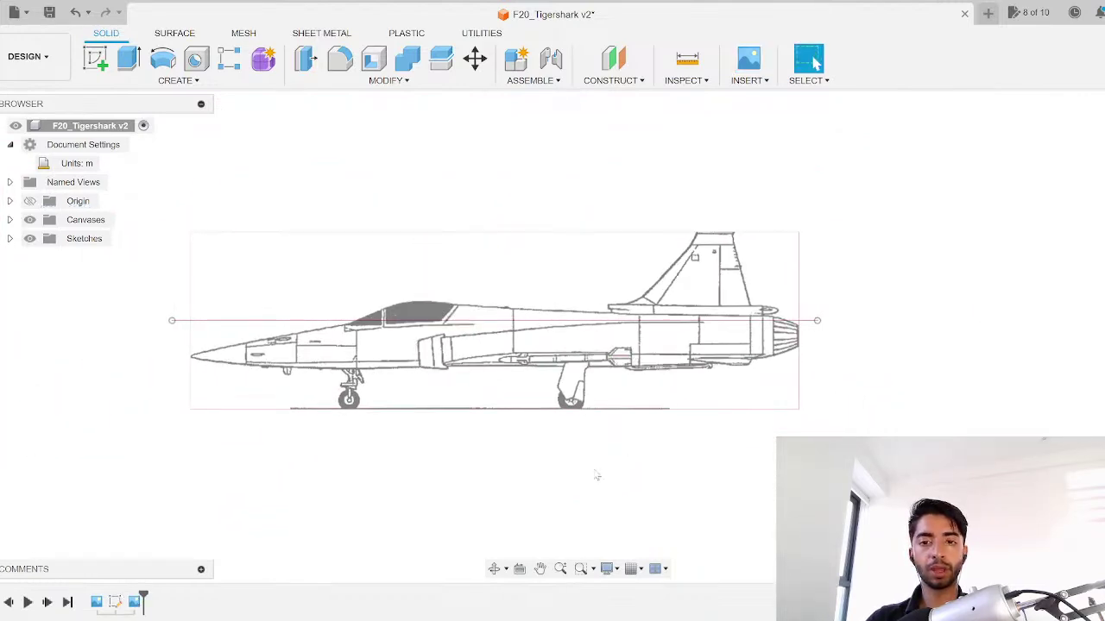
Step: Look up the aircraft's height in metres in the Wikipedia F-20 specifications in the browser and return to Fusion 360
mouse_move(577, 620)
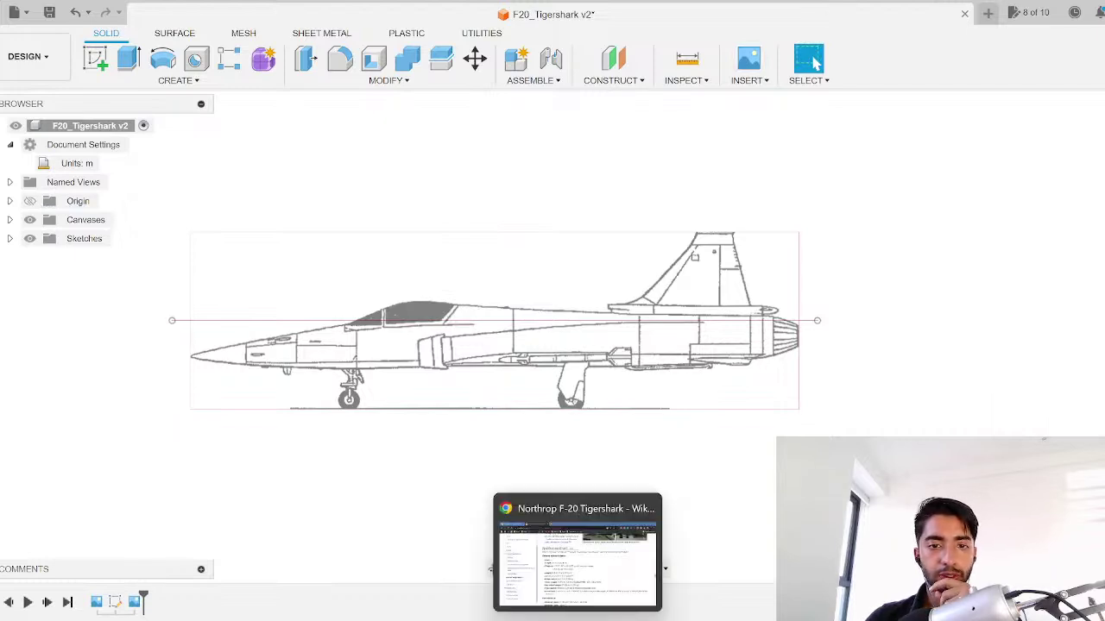
left_click(578, 618)
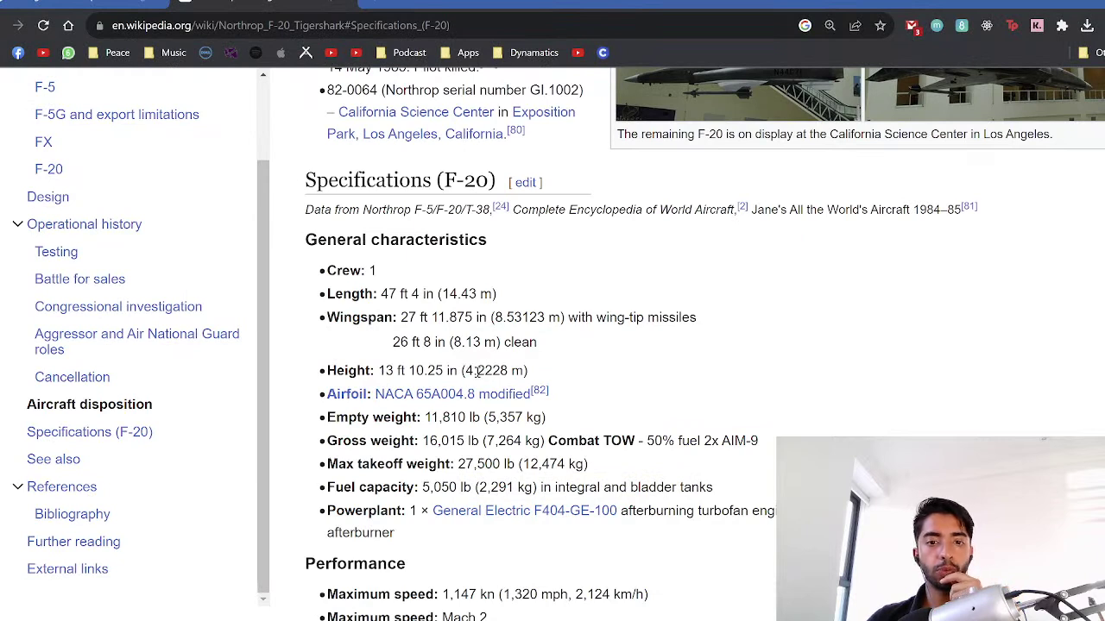
left_click_drag(511, 370, 465, 371)
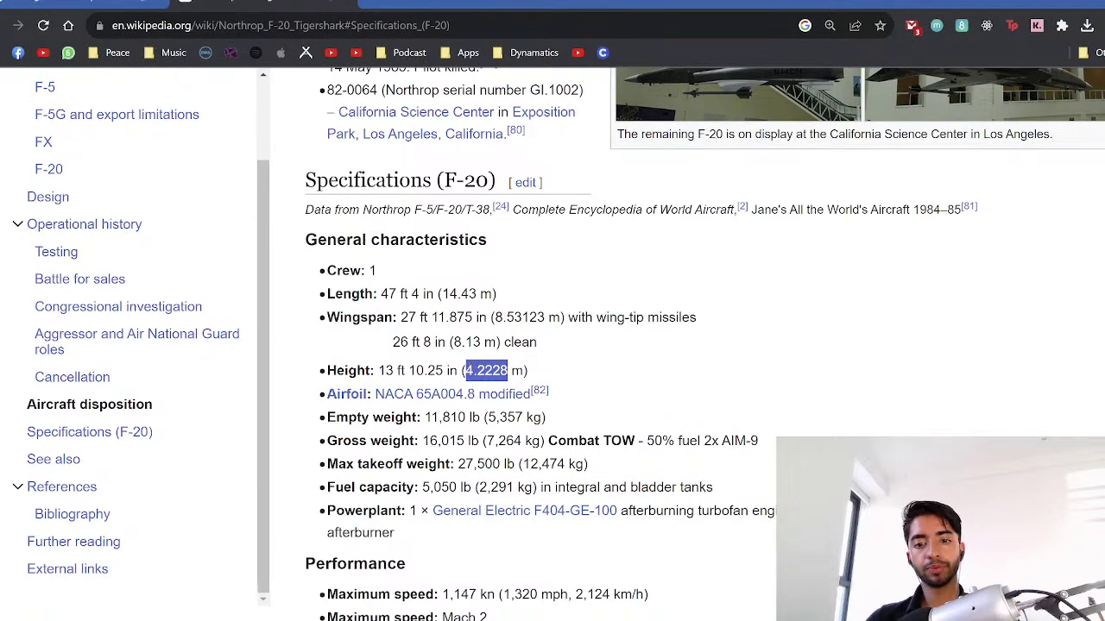
key("alt+Tab")
Step: Sketch a vertical line about 4.19 m long on the side-view plane, from the tail fin's top rear corner to ground level, and finish the sketch
scroll(508, 401, "up", 4)
scroll(508, 402, "down", 1)
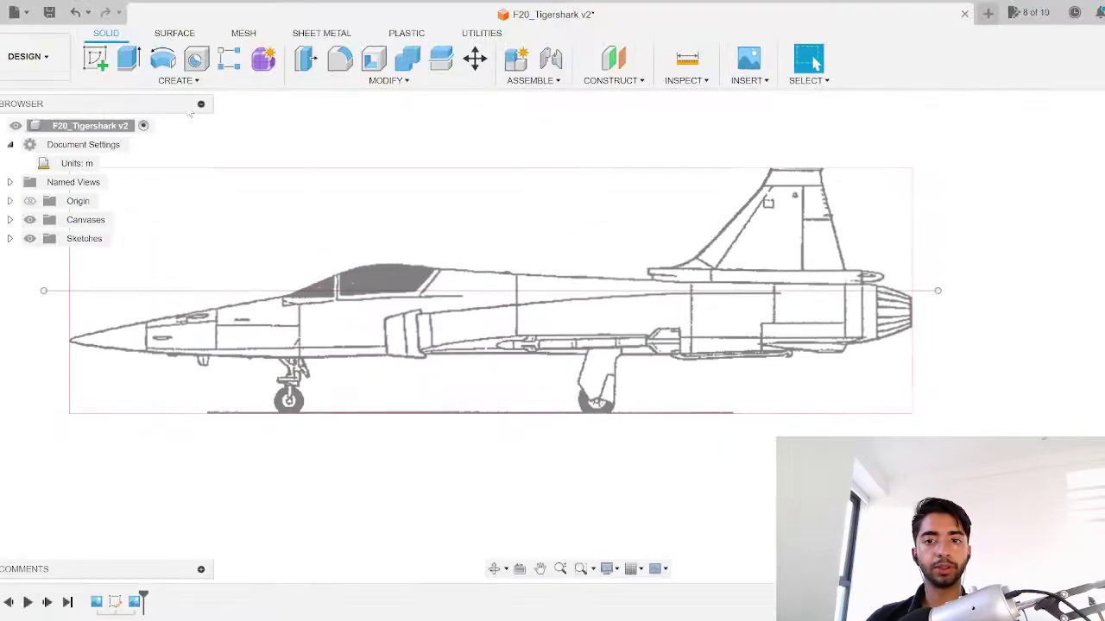
left_click(95, 60)
left_click(446, 246)
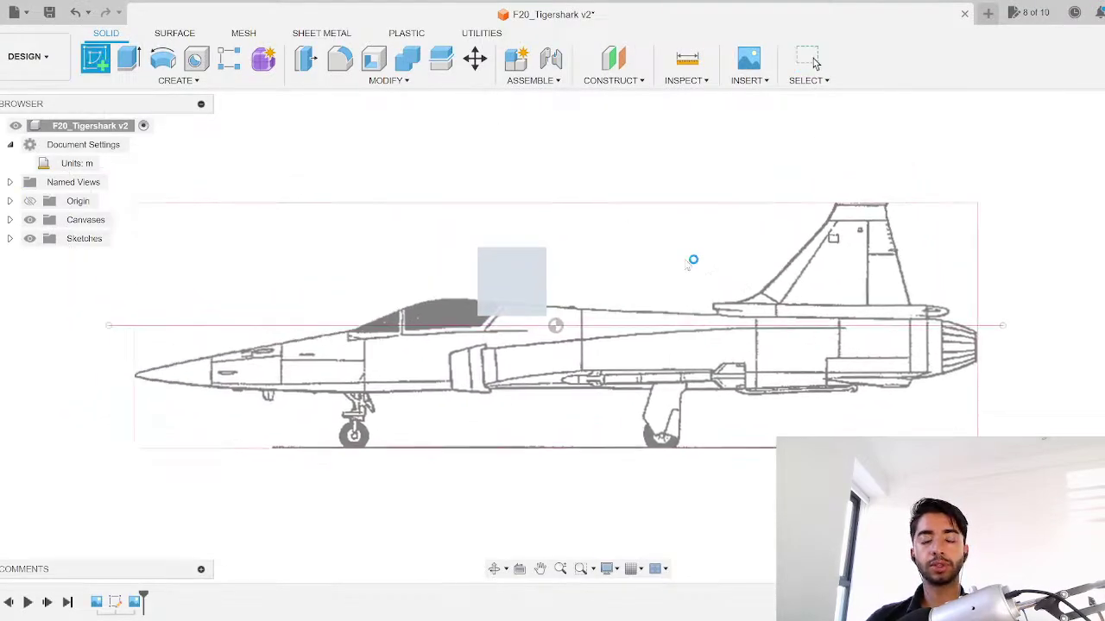
left_click(95, 57)
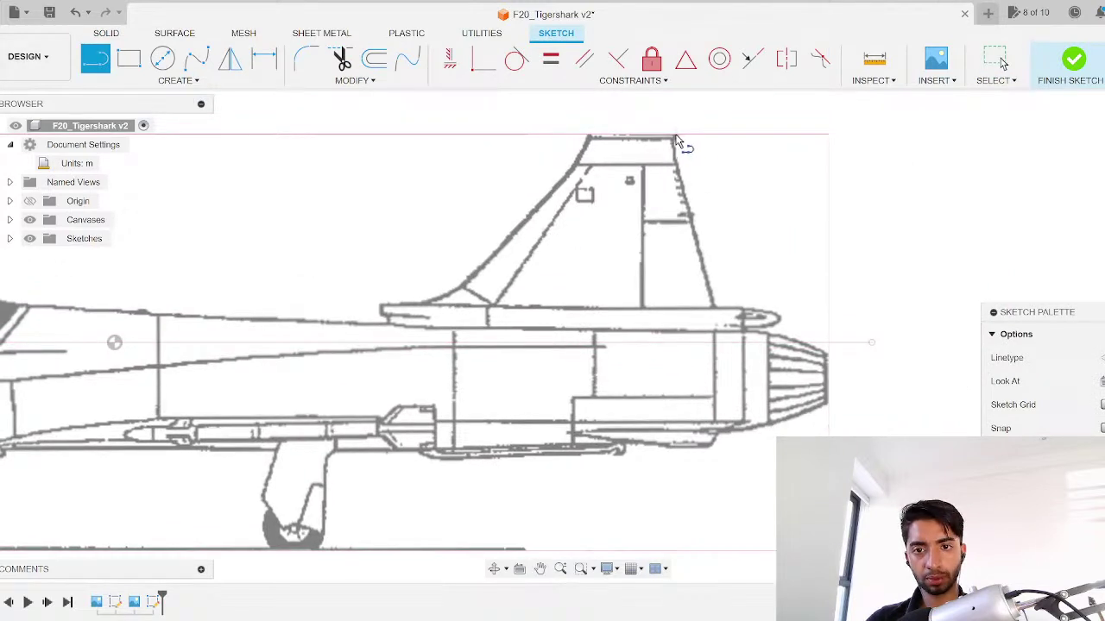
left_click(680, 136)
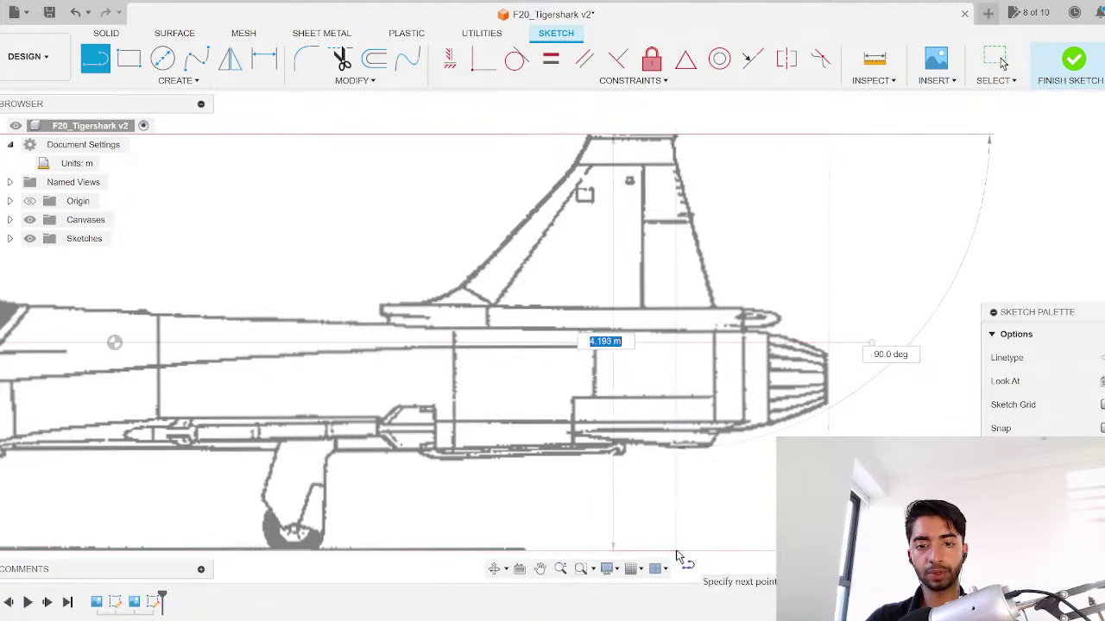
left_click(677, 552)
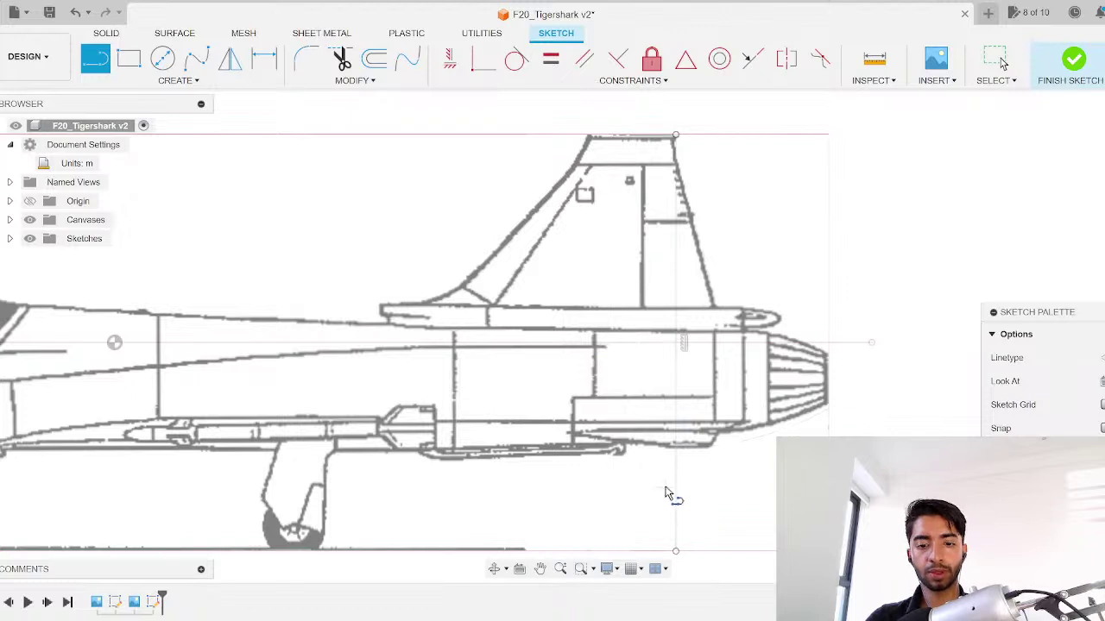
key("Escape")
left_click(1073, 61)
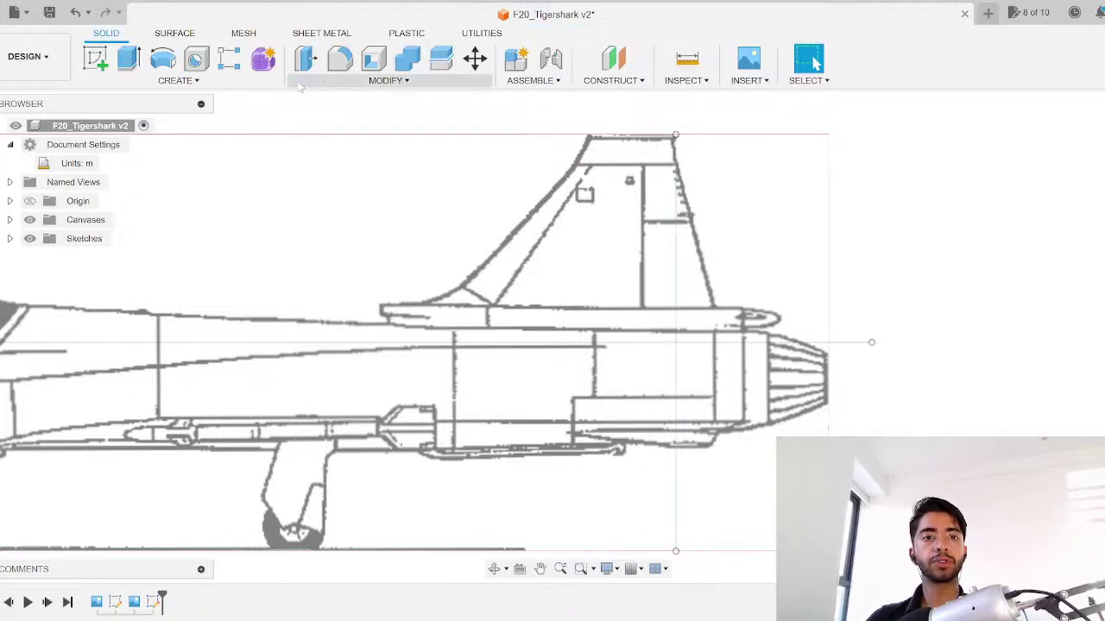
Step: Calibrate the Side_F20 canvas between the tail fin's top and the ground-level end of the vertical line to 4.2228 m
left_click(10, 220)
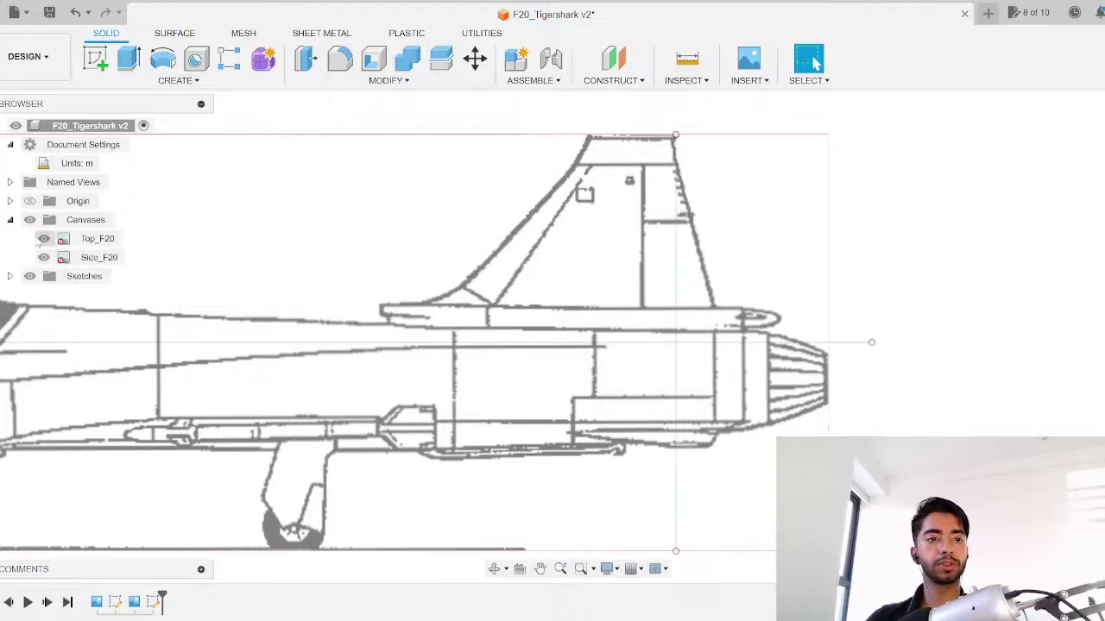
right_click(99, 257)
left_click(102, 260)
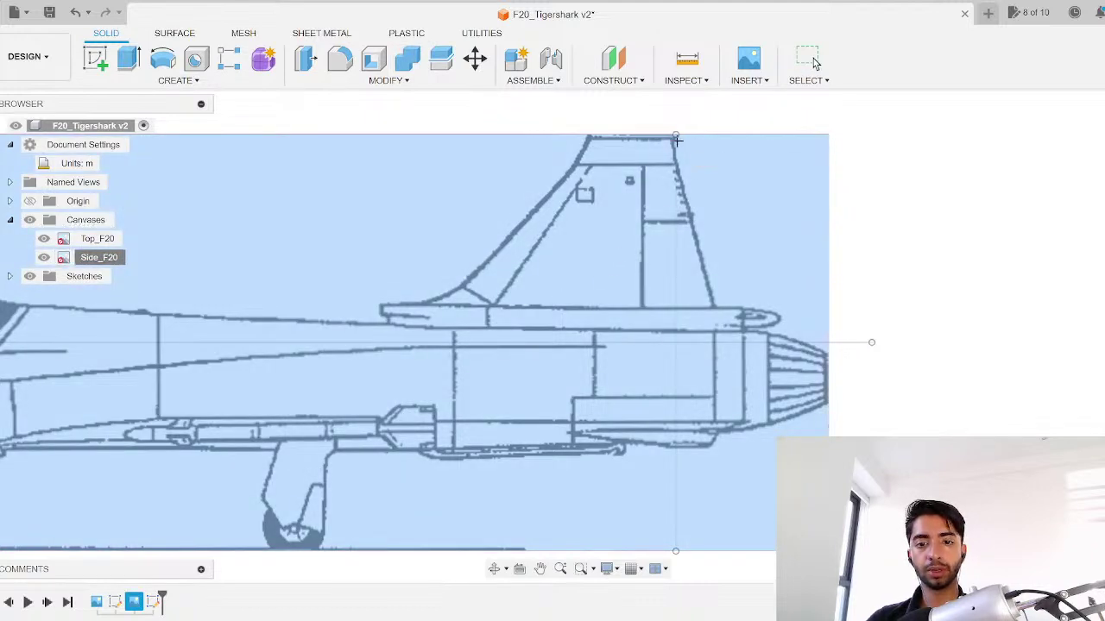
left_click(676, 133)
left_click(675, 552)
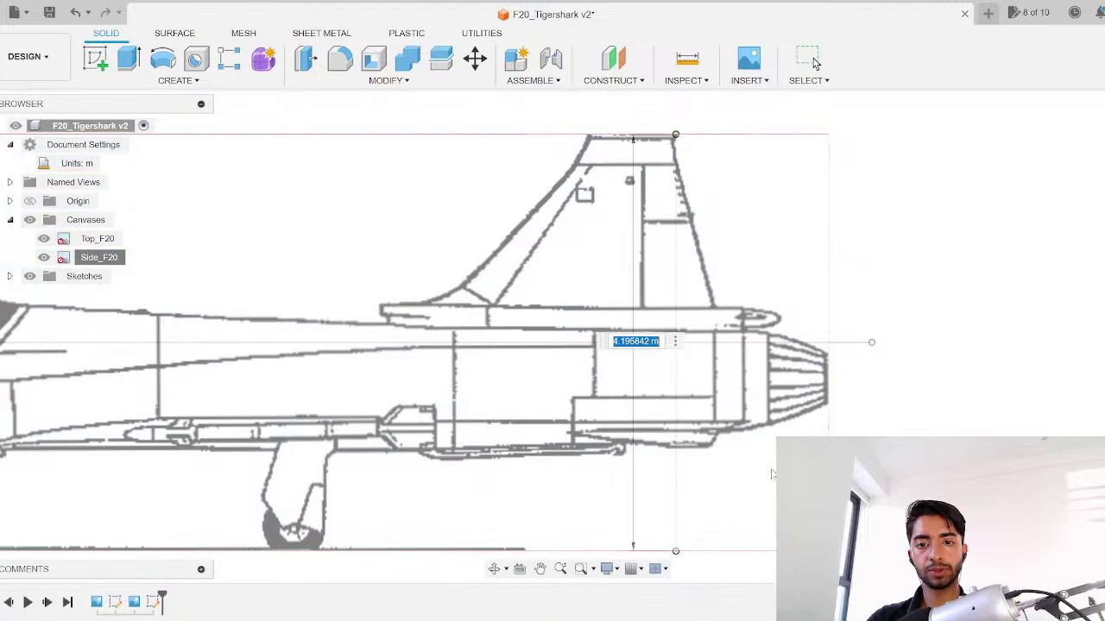
type("4.2228")
key("Return")
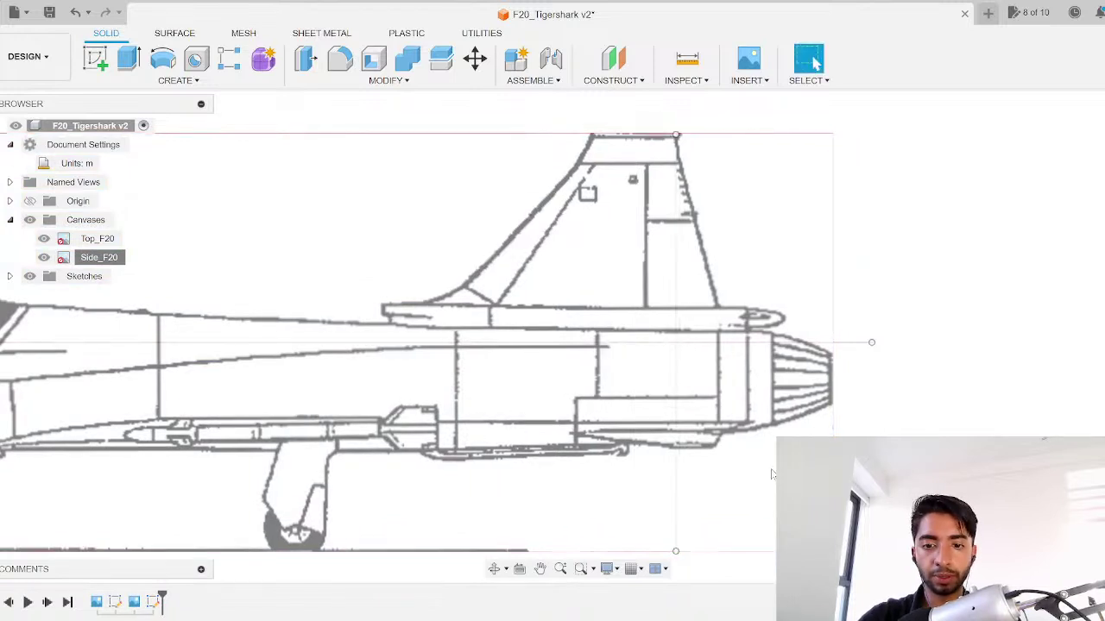
Step: Check the calibrated side view against the nose-to-tail line and show the origin
scroll(772, 472, "down", 3)
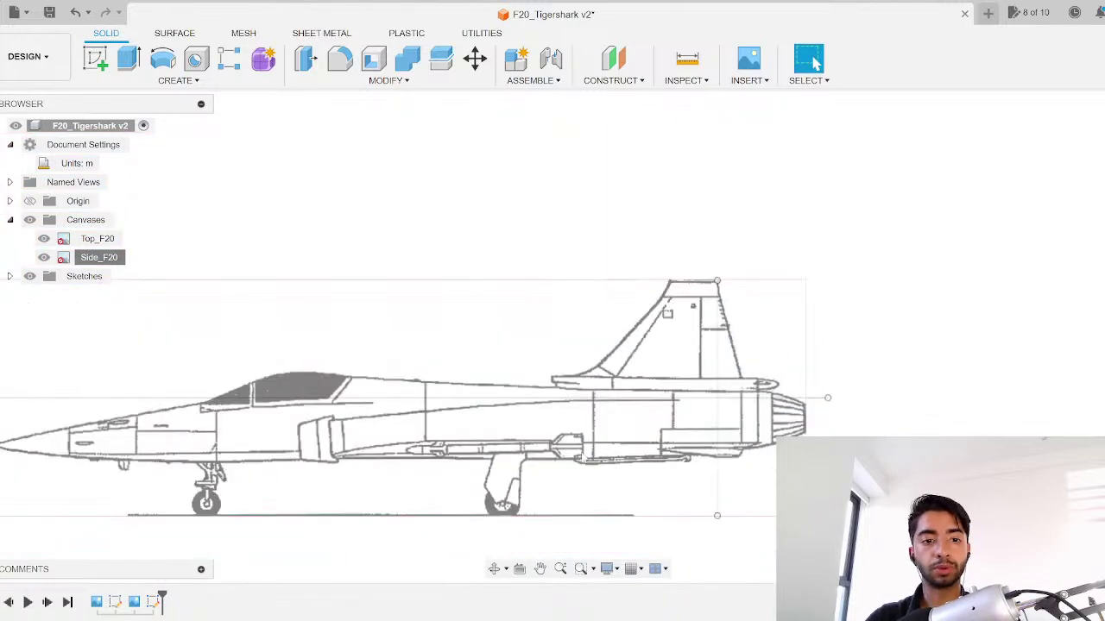
middle_click_drag(279, 413, 472, 366)
middle_click_drag(921, 426, 908, 417)
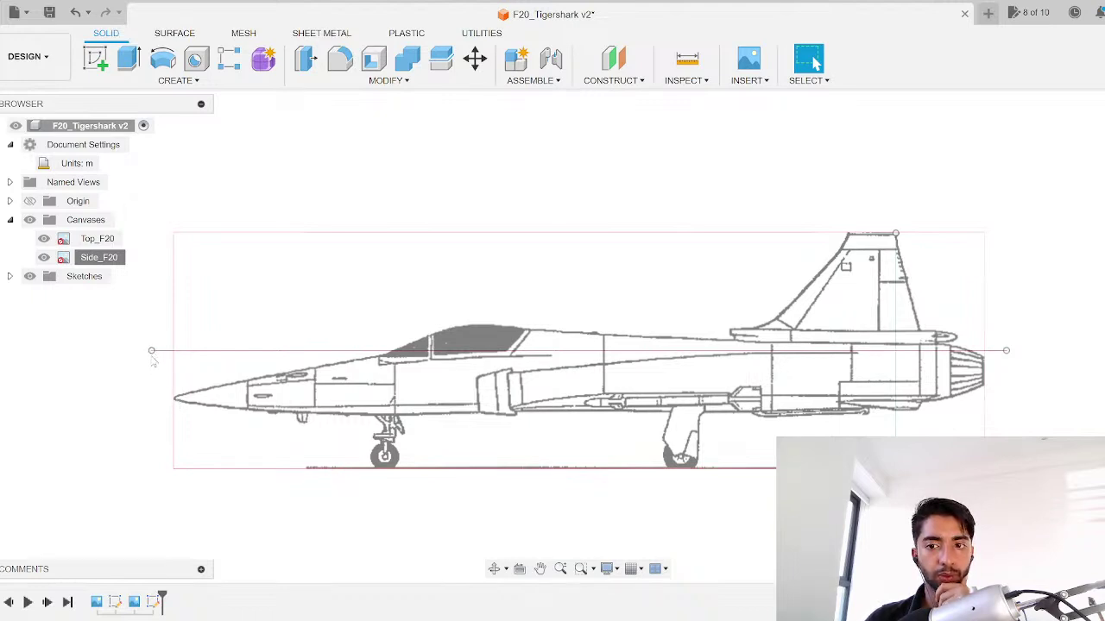
left_click(1006, 352)
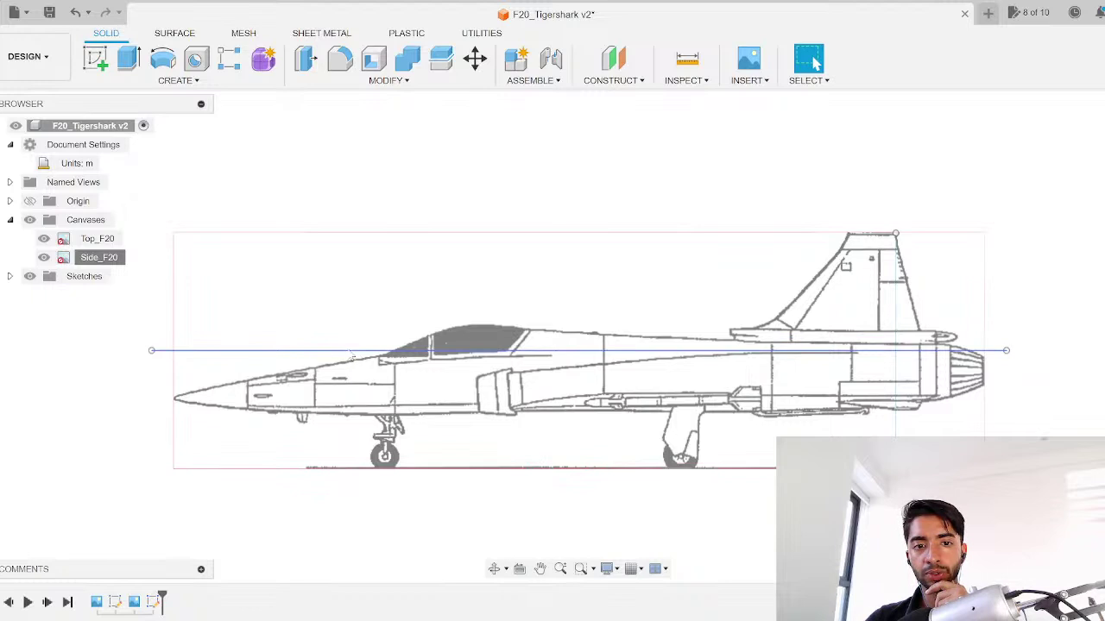
scroll(348, 377, "down", 1)
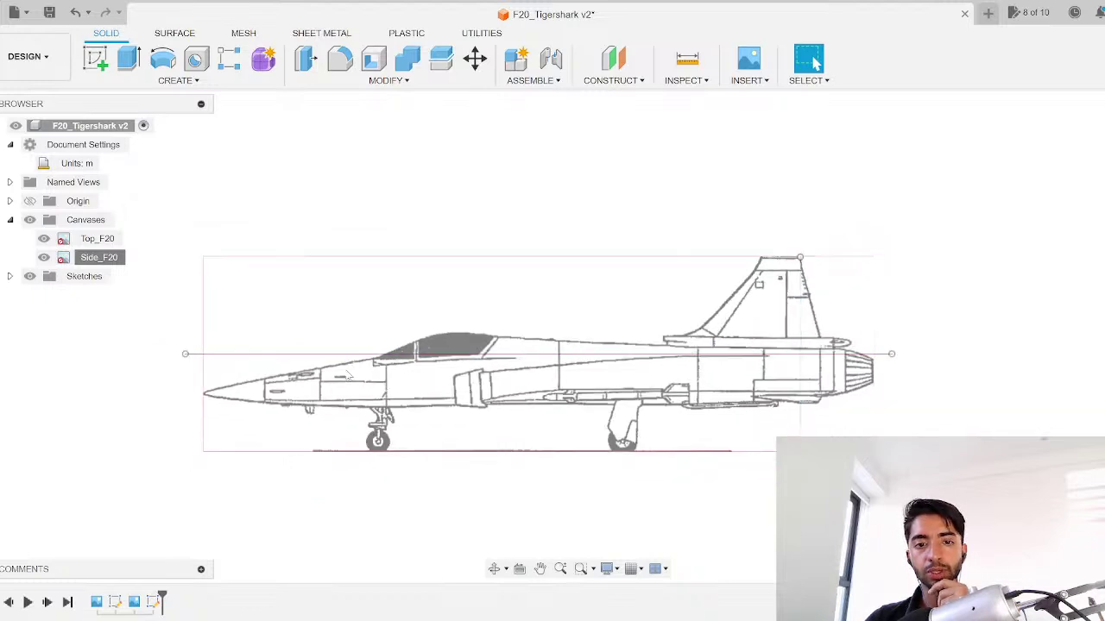
left_click(31, 201)
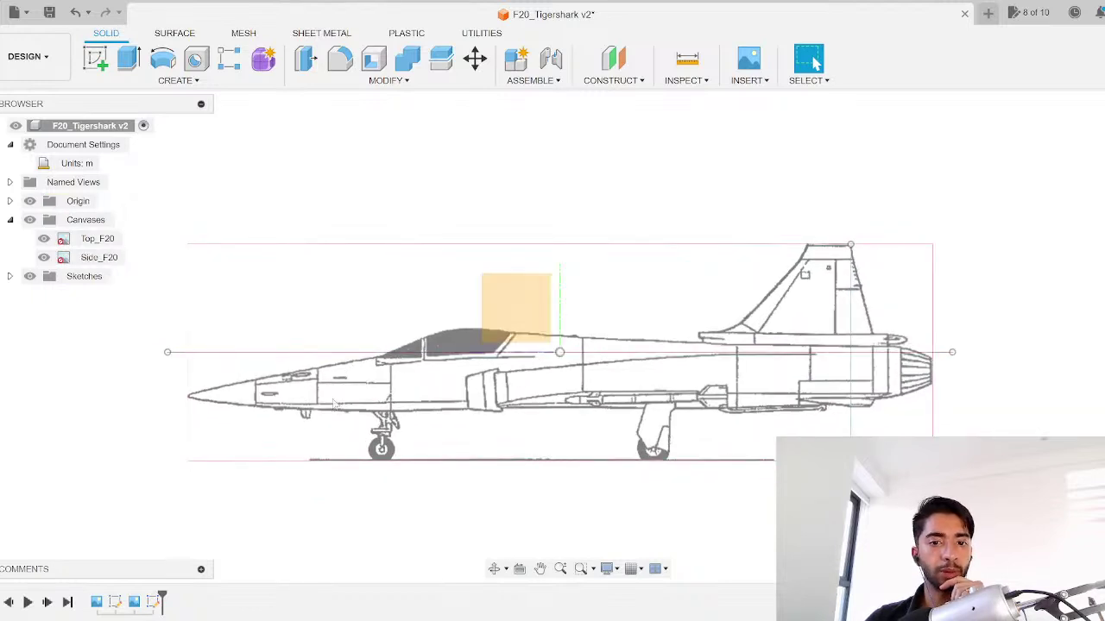
Step: Move the Side_F20 canvas by 2.094 m and -7.237 m so the nose tip aligns with the origin's vertical axis and the wheels rest at origin height
right_click(97, 260)
left_click(140, 290)
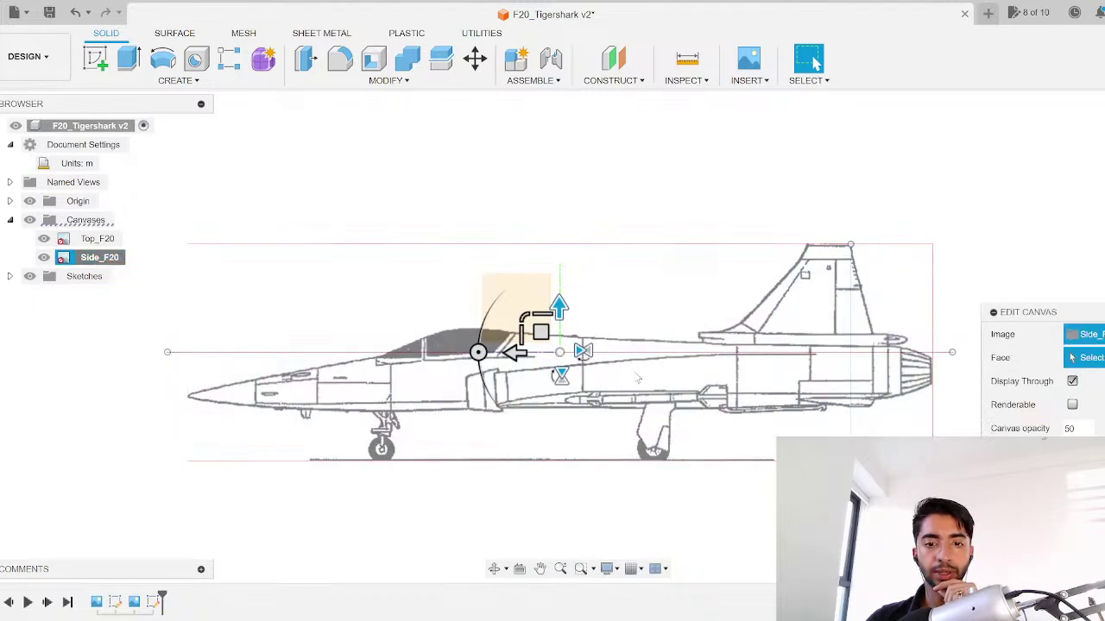
left_click_drag(541, 332, 912, 225)
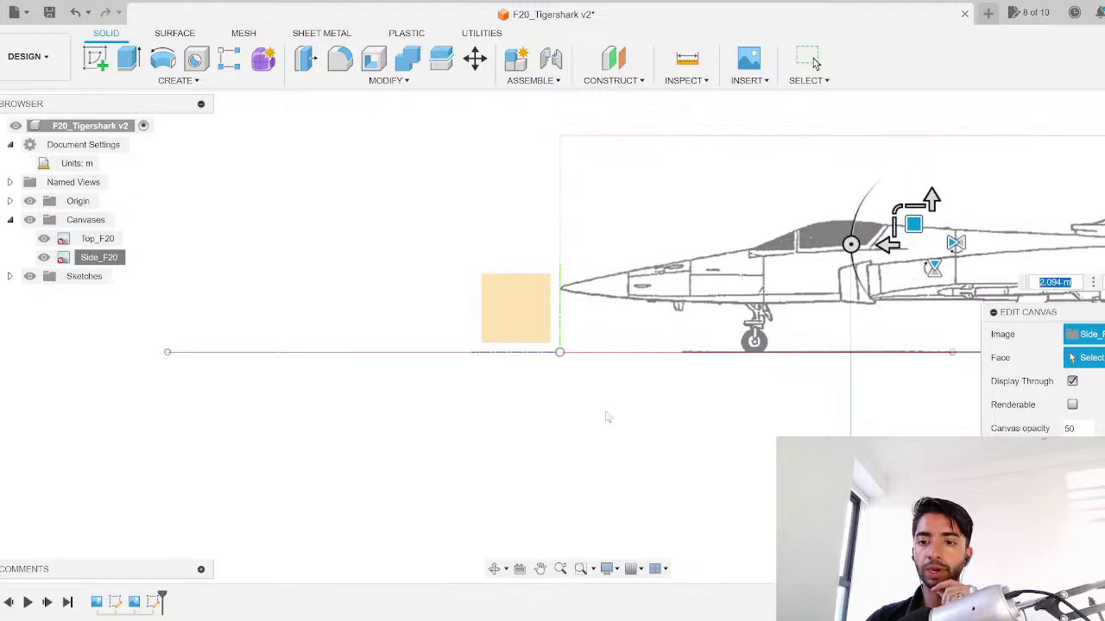
scroll(554, 443, "down", 3)
scroll(586, 407, "up", 4)
middle_click_drag(534, 380, 364, 402)
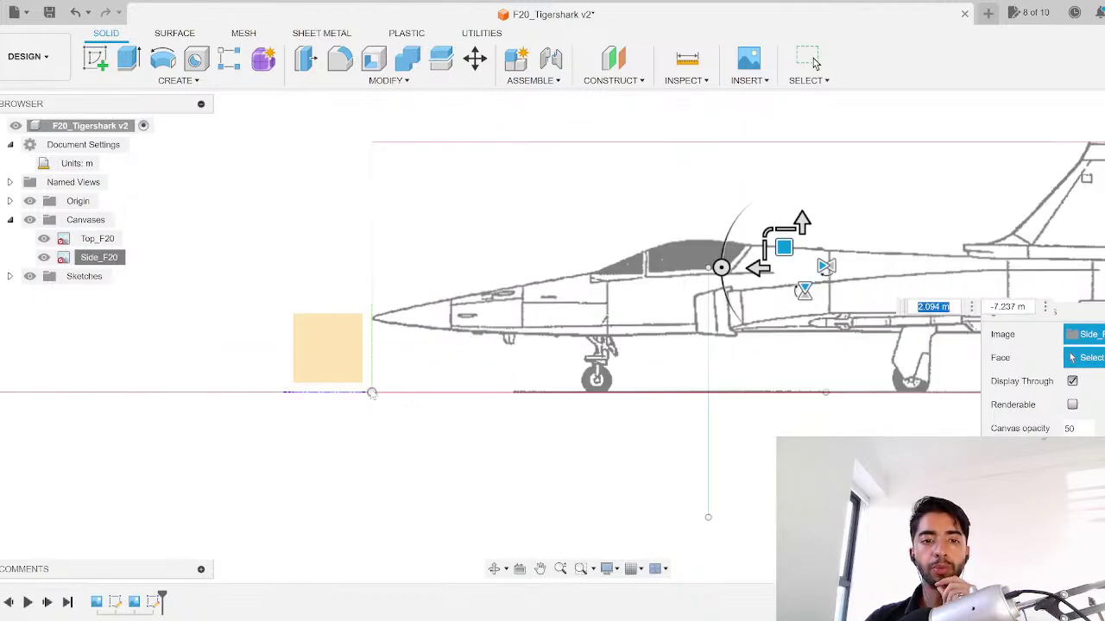
scroll(874, 408, "down", 3)
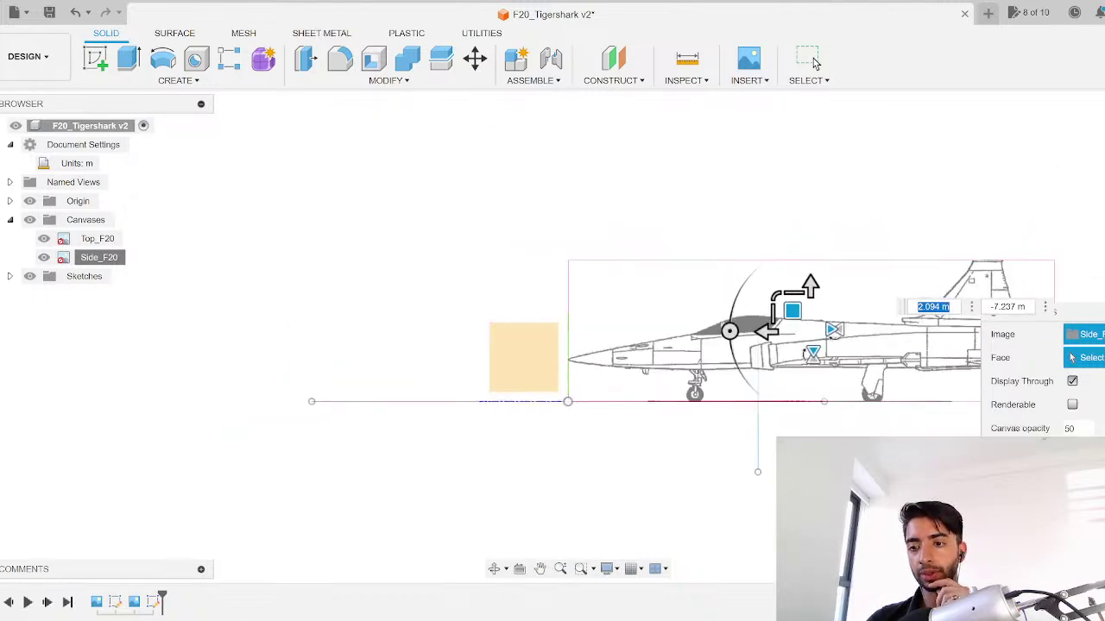
left_click(815, 62)
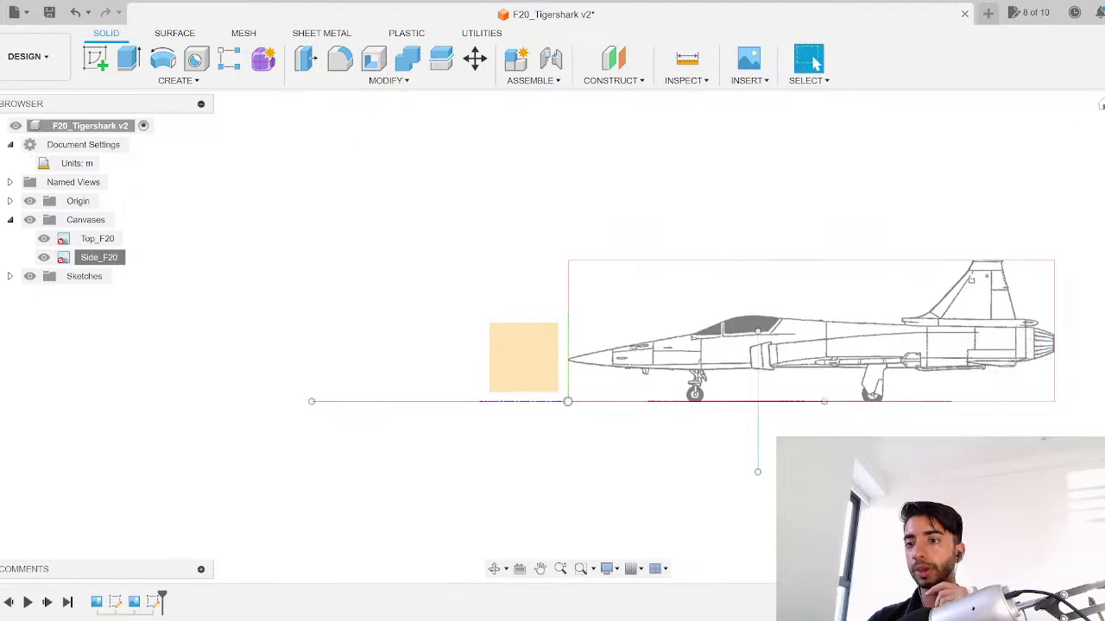
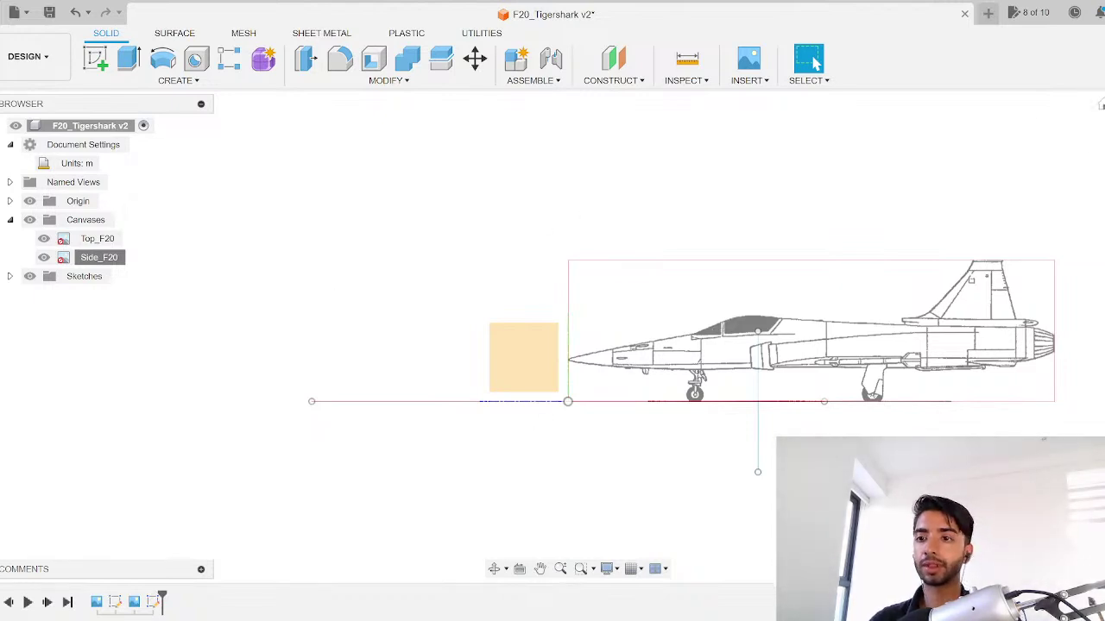
Step: Switch to the top view and shift the Top_F20 canvas by -8 m along the aircraft's length
left_click(1101, 104)
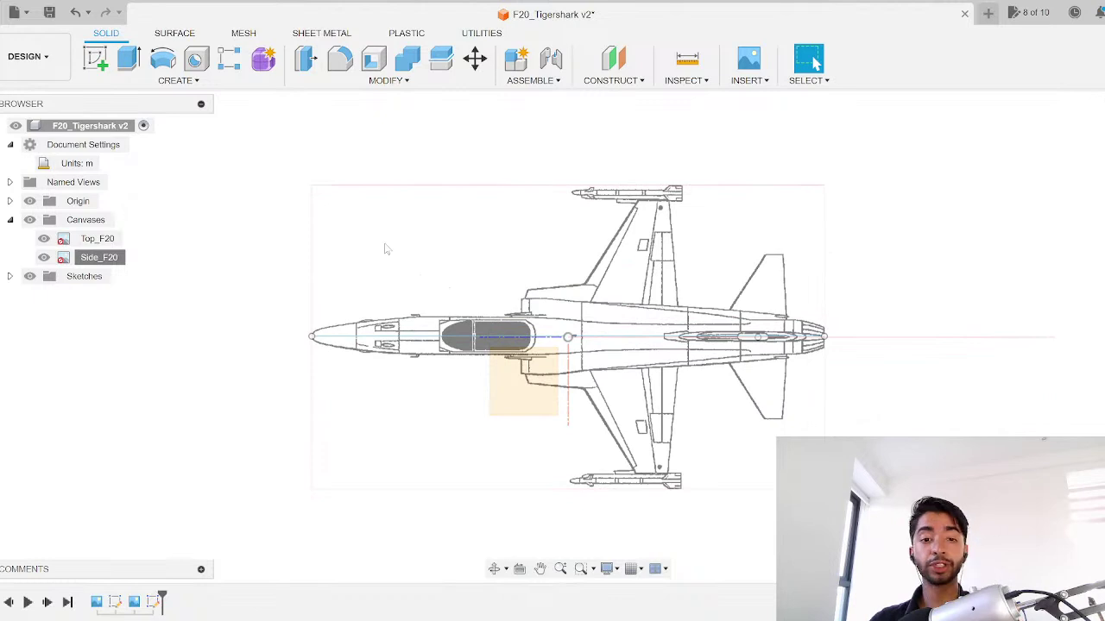
right_click(103, 241)
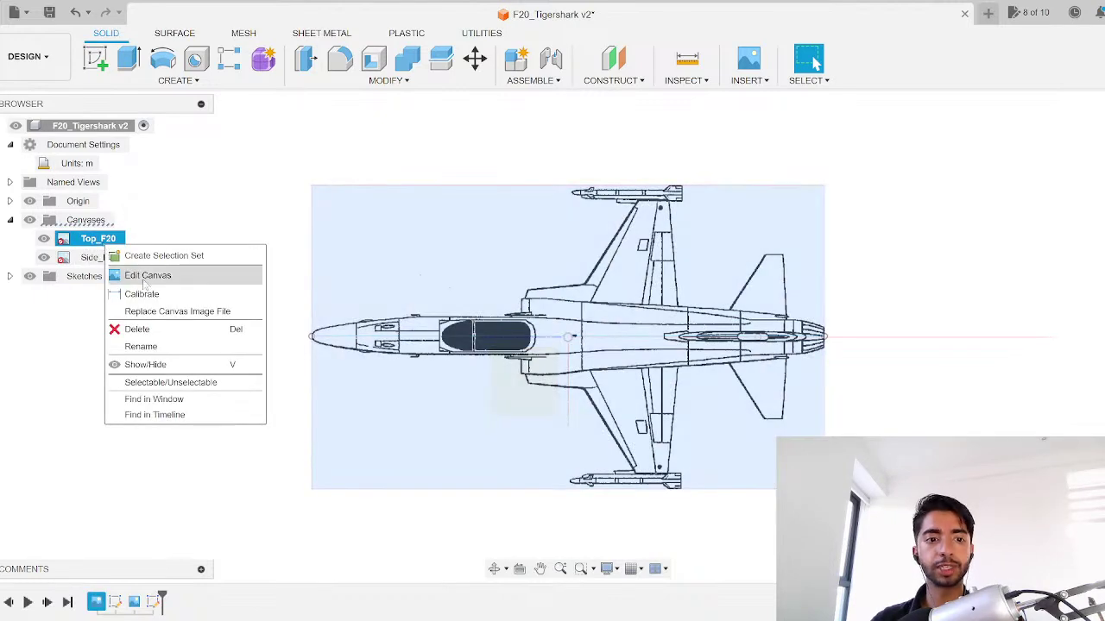
left_click(147, 275)
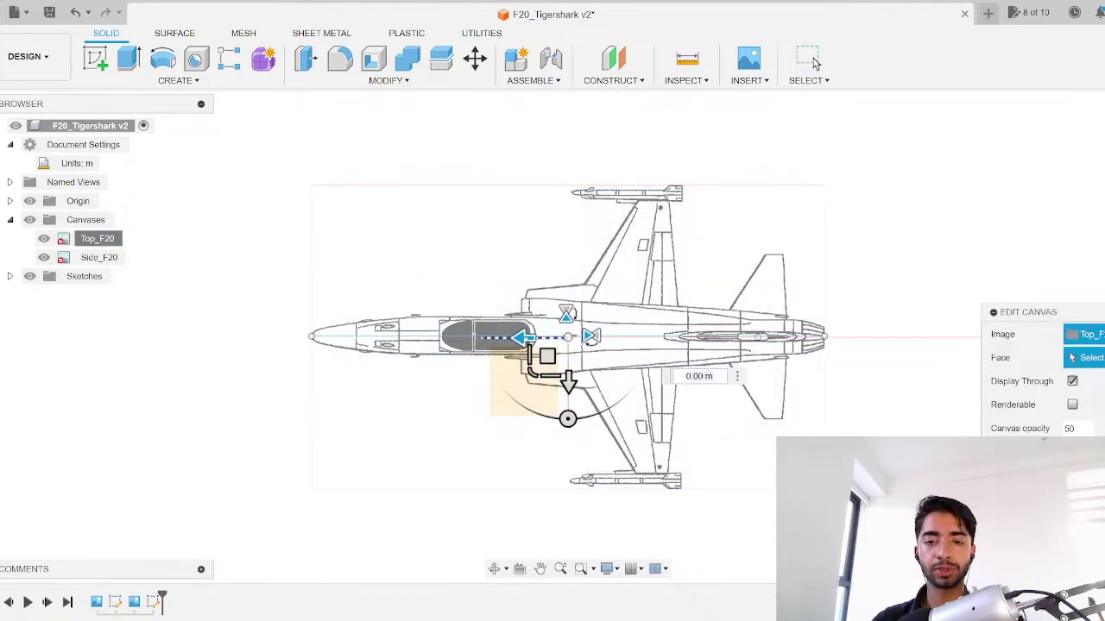
type("8")
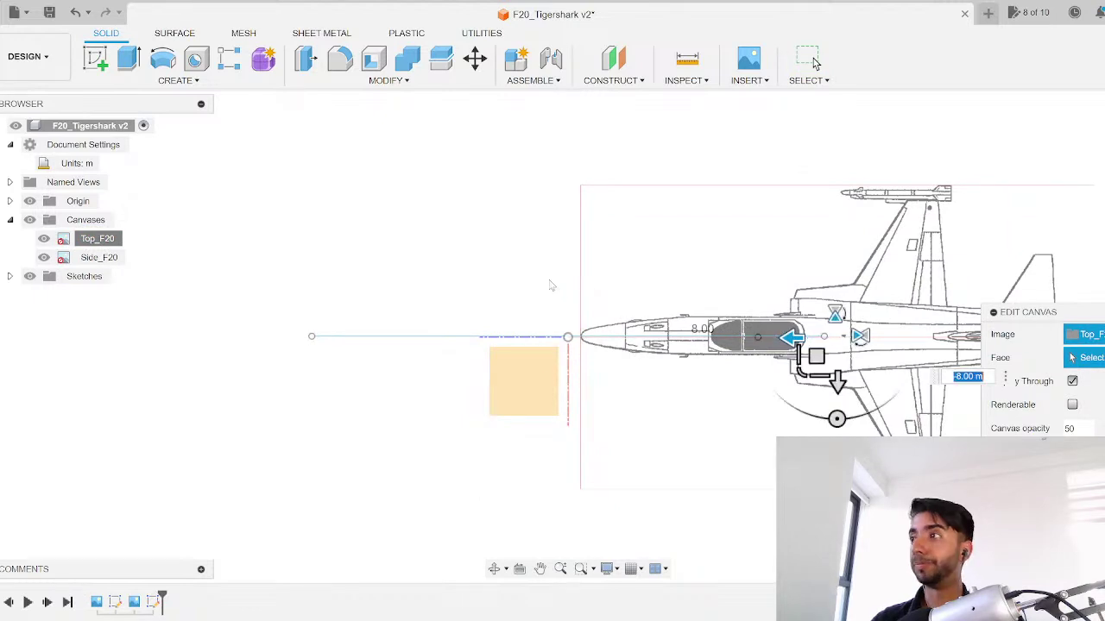
Step: Fine-tune the Top_F20 canvas position until the nose tip meets the origin on the centreline, and accept the placement
middle_click_drag(388, 287, 250, 249)
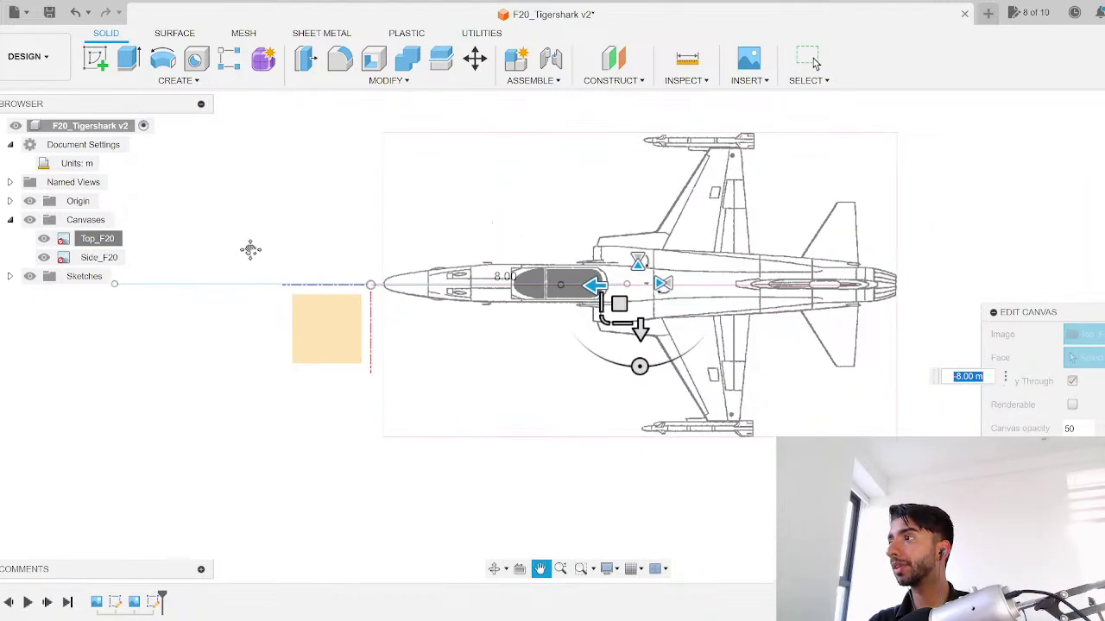
scroll(530, 323, "up", 5)
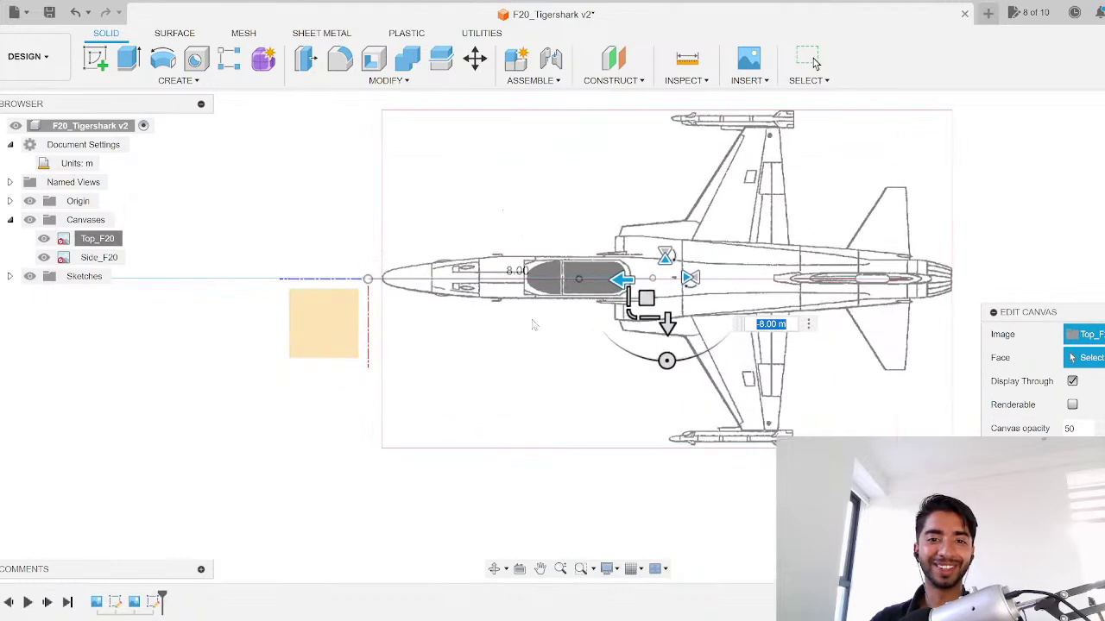
middle_click_drag(506, 299, 597, 348)
scroll(722, 323, "up", 3)
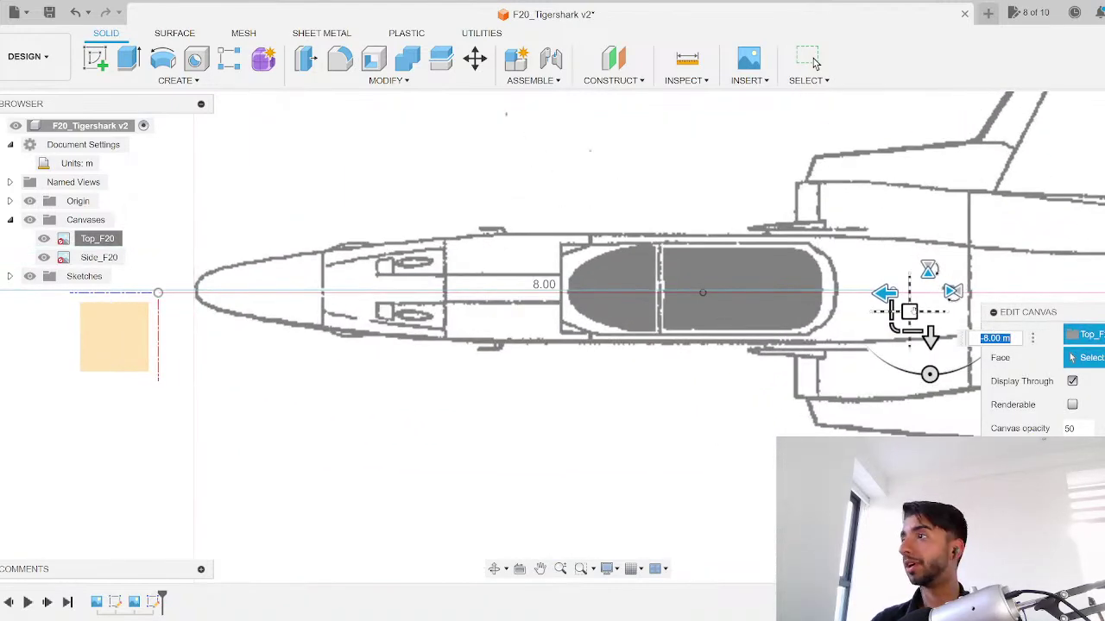
left_click_drag(909, 312, 882, 316)
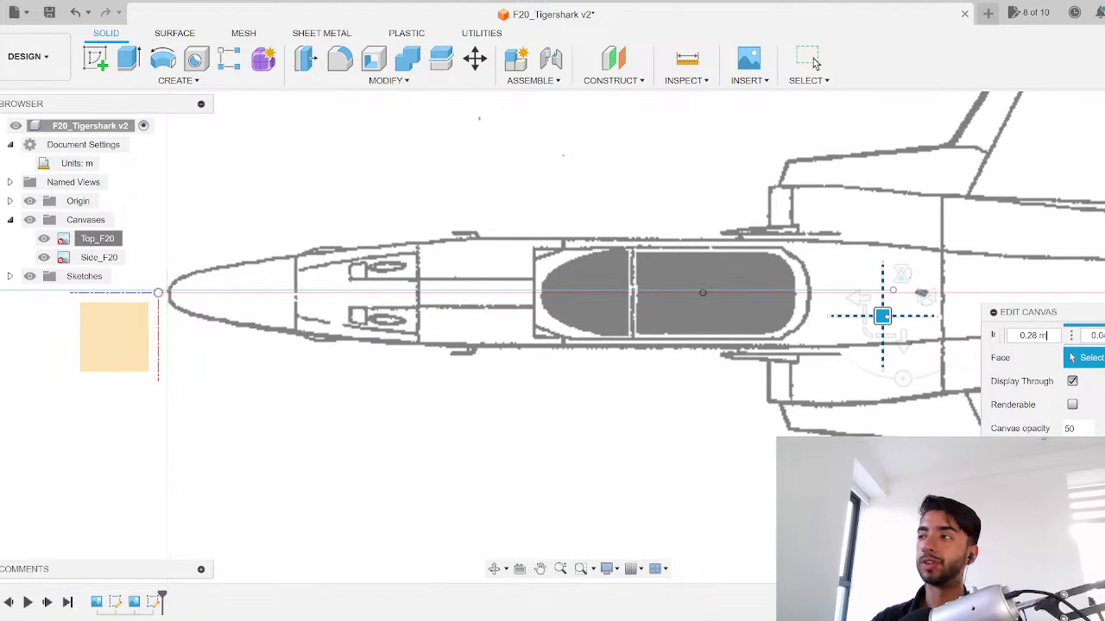
left_click_drag(885, 317, 875, 312)
left_click(814, 62)
Step: Examine how the top view's nose tip and centreline line up with the origin and the sketched length line
scroll(690, 360, "down", 5)
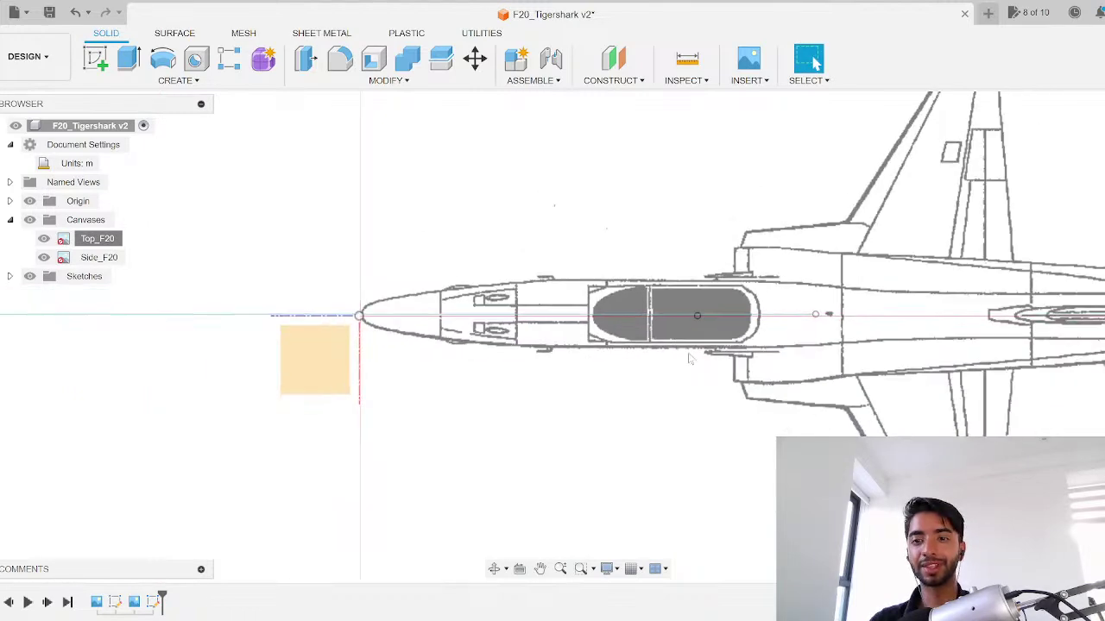
scroll(691, 360, "up", 5)
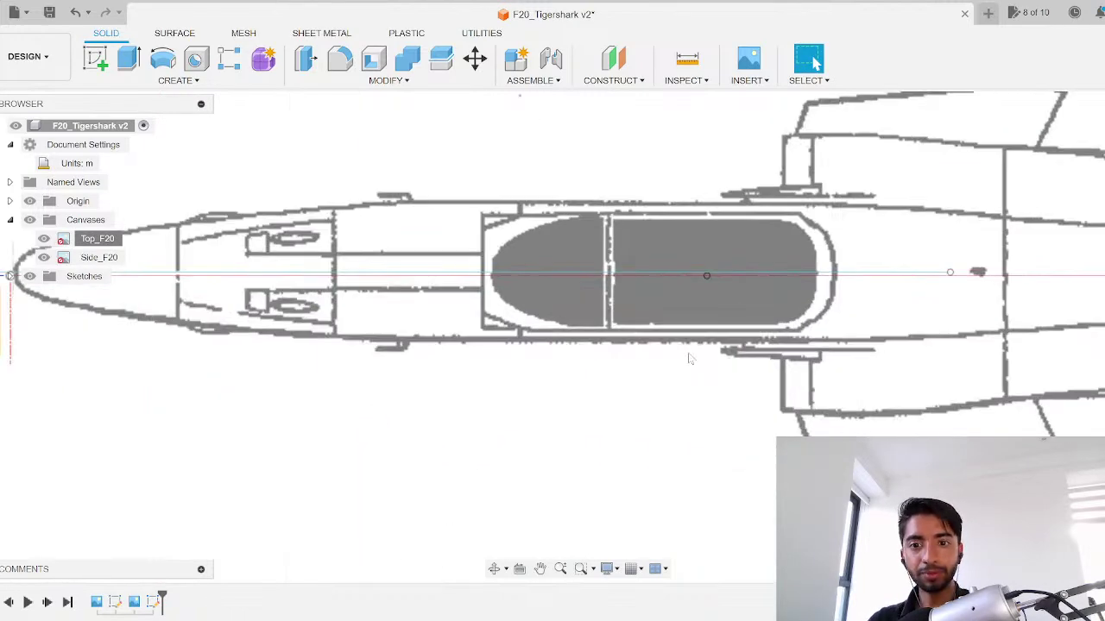
scroll(544, 320, "down", 2)
scroll(306, 316, "up", 8)
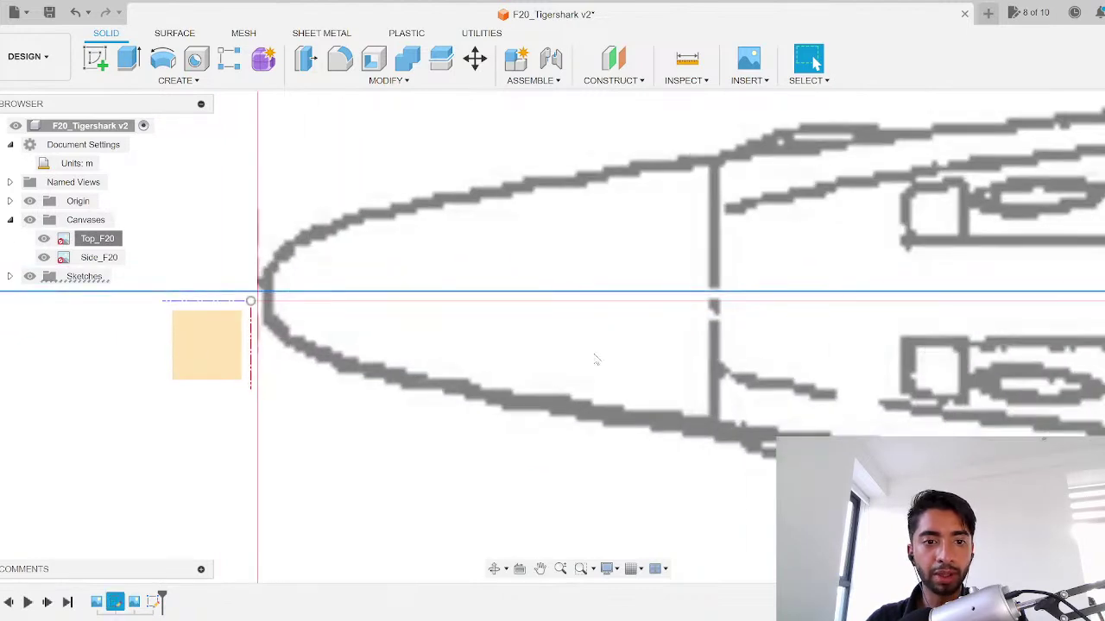
scroll(406, 323, "down", 6)
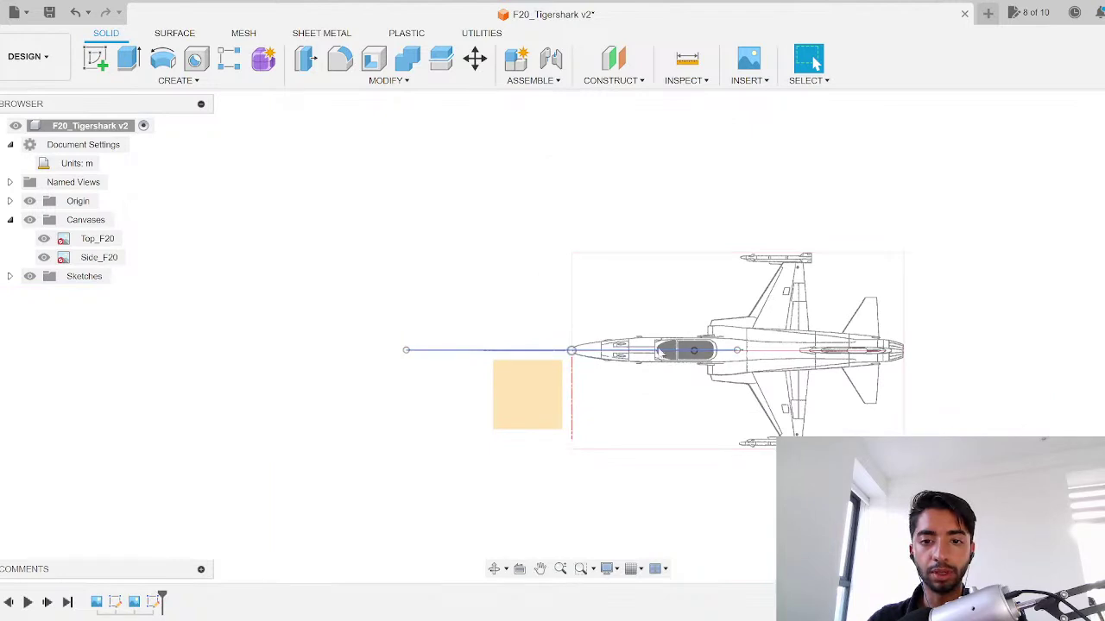
scroll(827, 353, "up", 2)
scroll(827, 354, "up", 1)
scroll(824, 354, "down", 2)
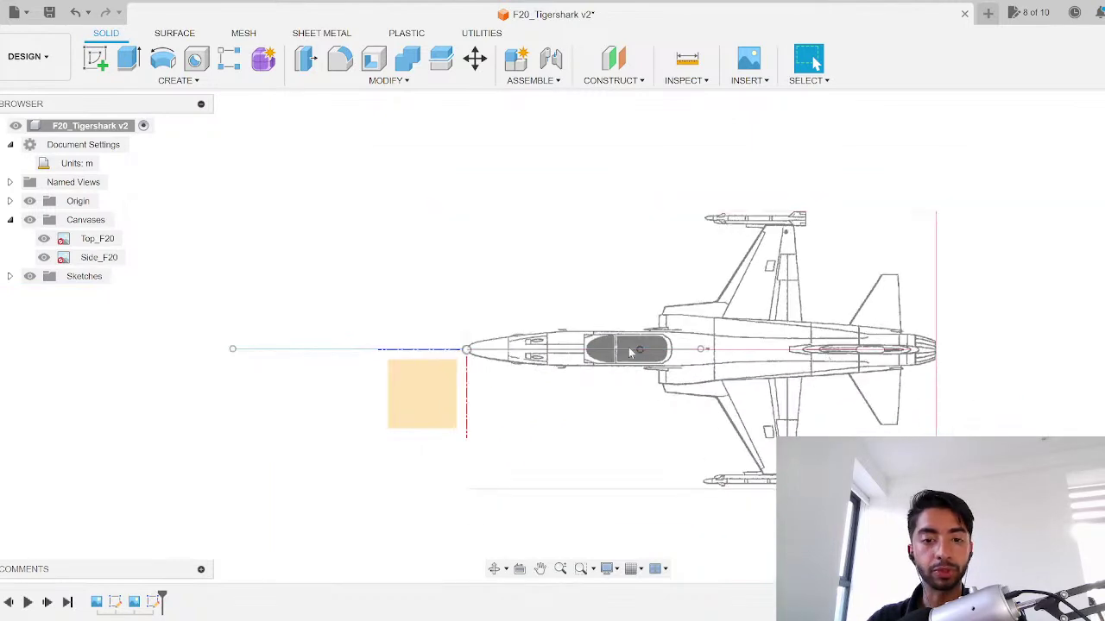
scroll(470, 352, "up", 6)
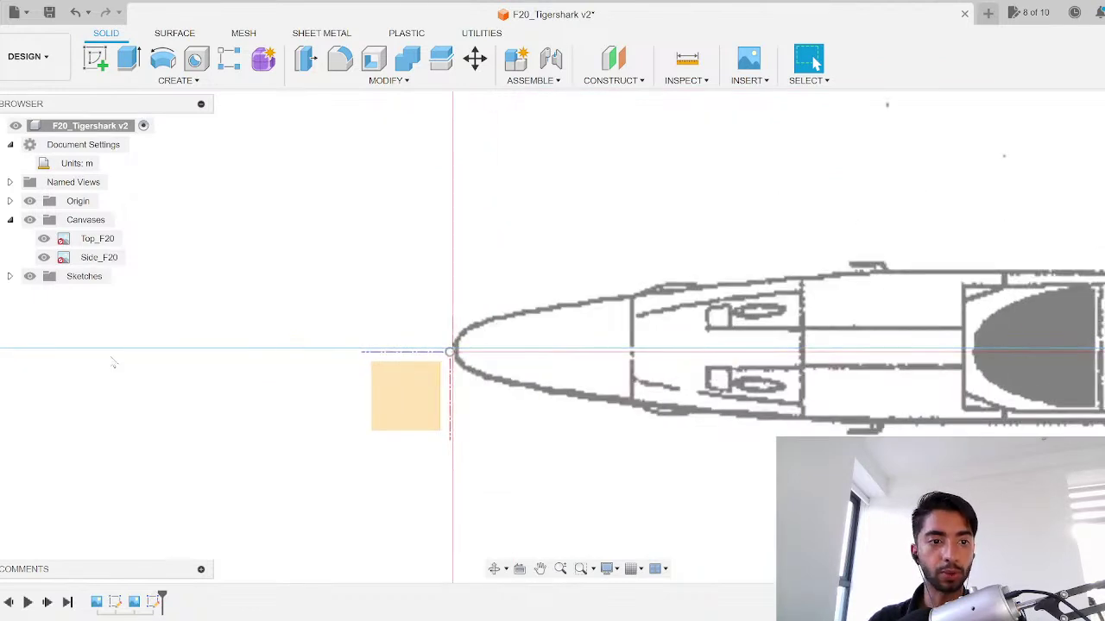
Step: Delete the first sketch, which holds the nose-to-tail length line, from the design history
right_click(115, 602)
left_click(172, 492)
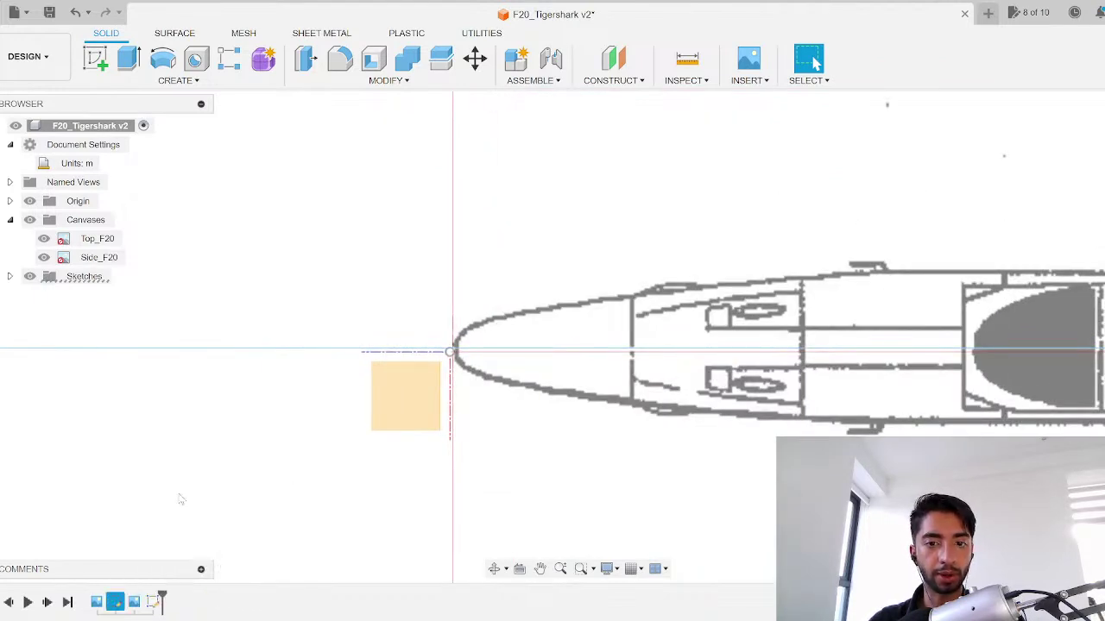
scroll(664, 397, "up", 2)
left_click(98, 238)
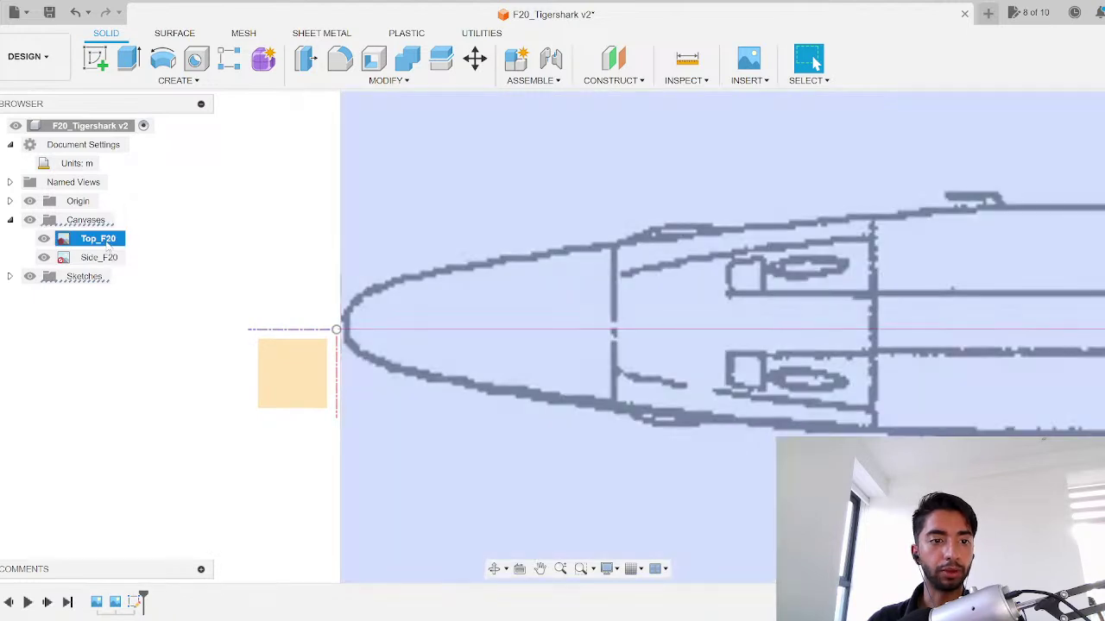
right_click(97, 238)
left_click(151, 295)
key("Escape")
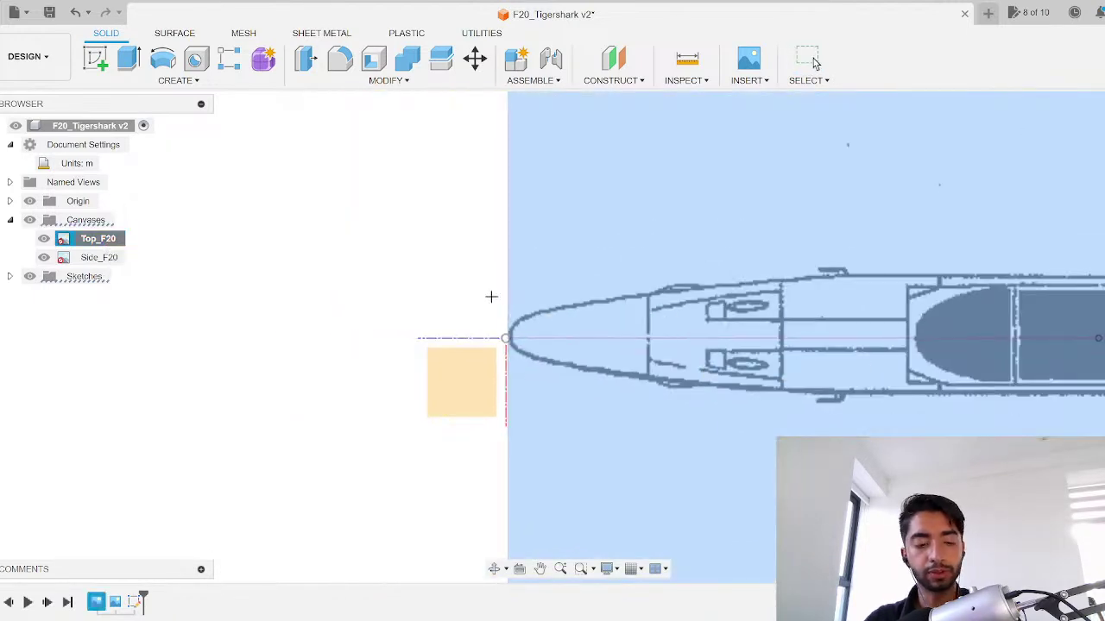
Step: Edit the Top_F20 canvas and nudge it about 0.025 m lengthwise and 0.032 m sideways to centre the nose on the origin
left_click(86, 240)
right_click(93, 245)
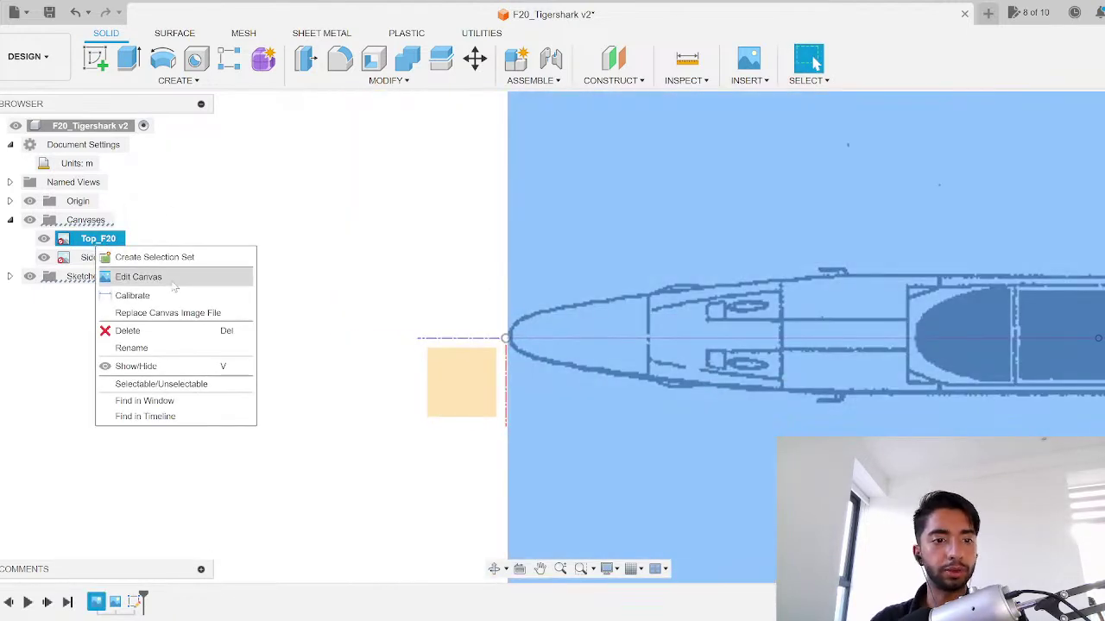
left_click(172, 281)
middle_click_drag(784, 337, 538, 322)
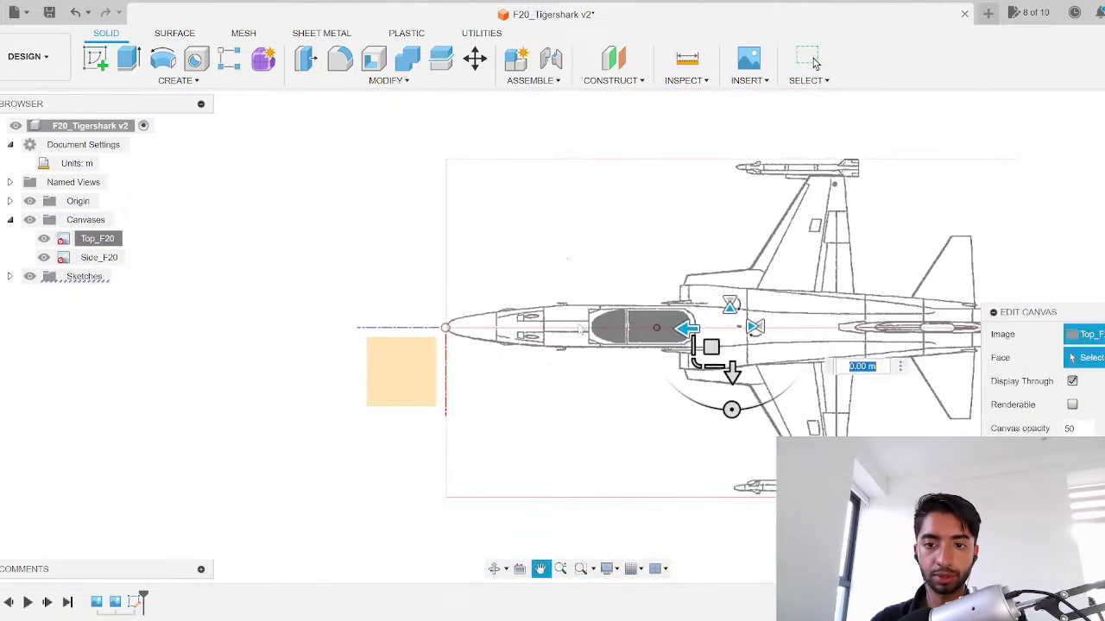
scroll(580, 323, "up", 5)
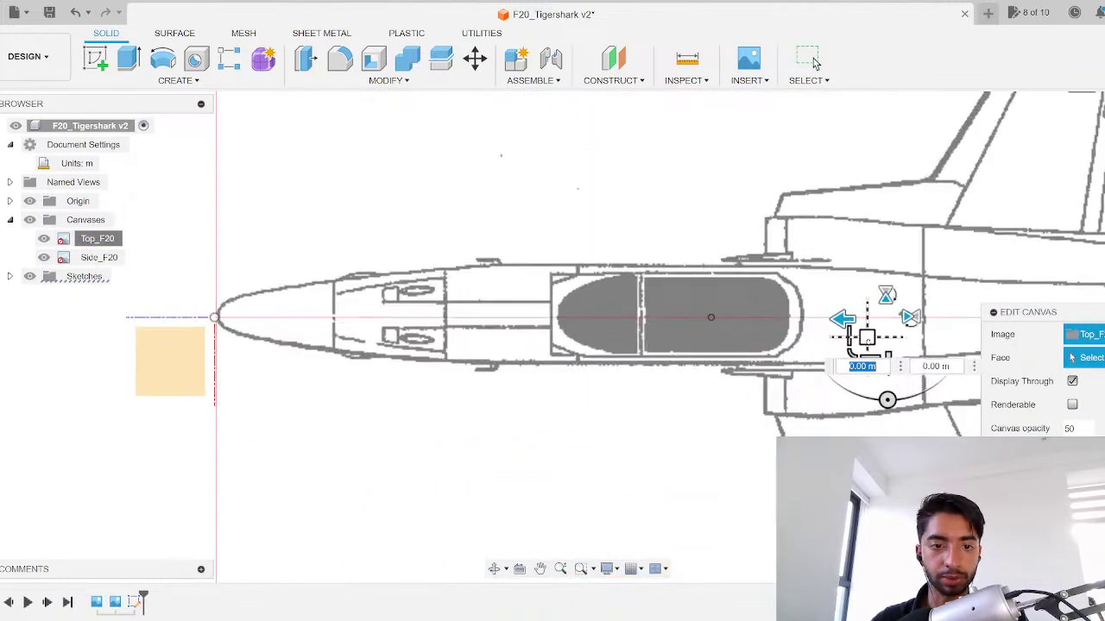
left_click_drag(868, 341, 866, 345)
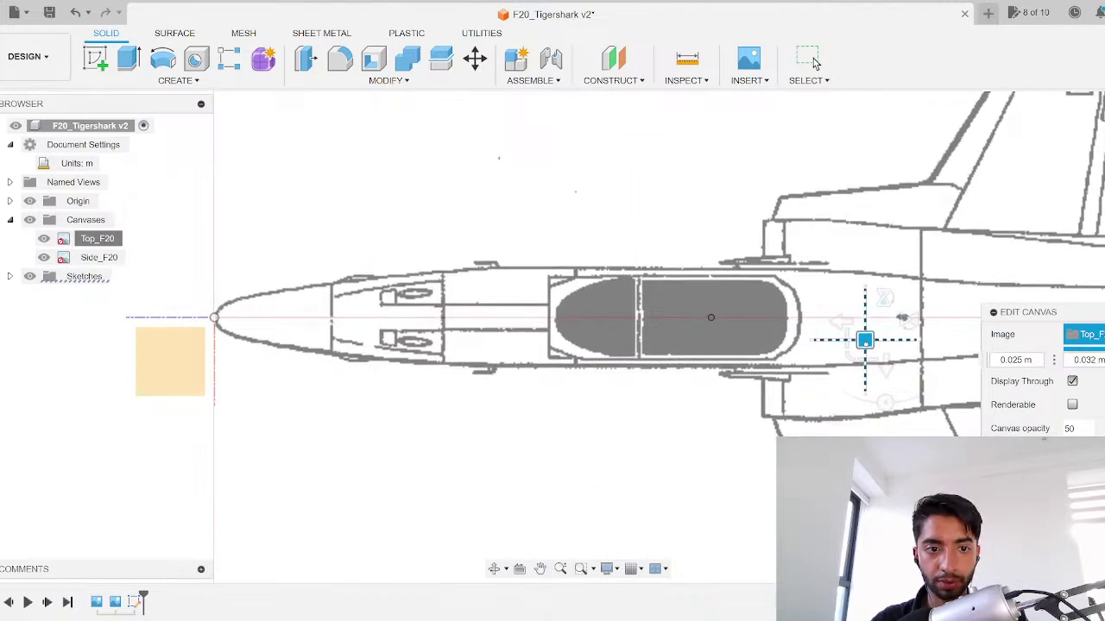
key("Return")
scroll(895, 449, "down", 3)
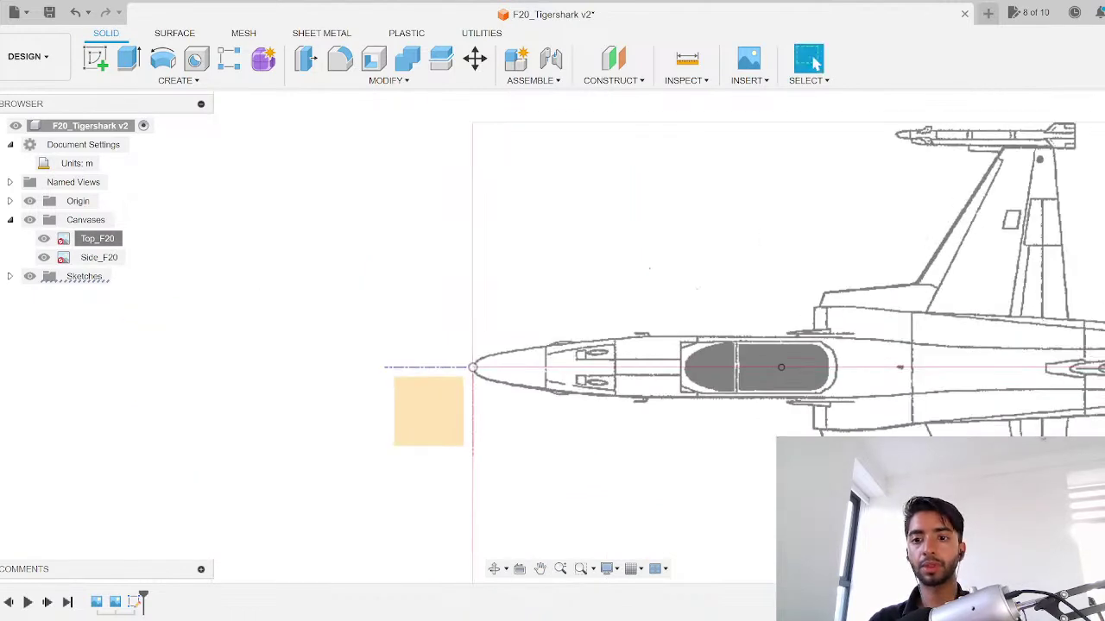
Step: Examine how the side and top canvases line up with each other and with the origin from nose to tail
scroll(895, 449, "down", 3)
middle_click_drag(701, 383, 713, 498, "shift")
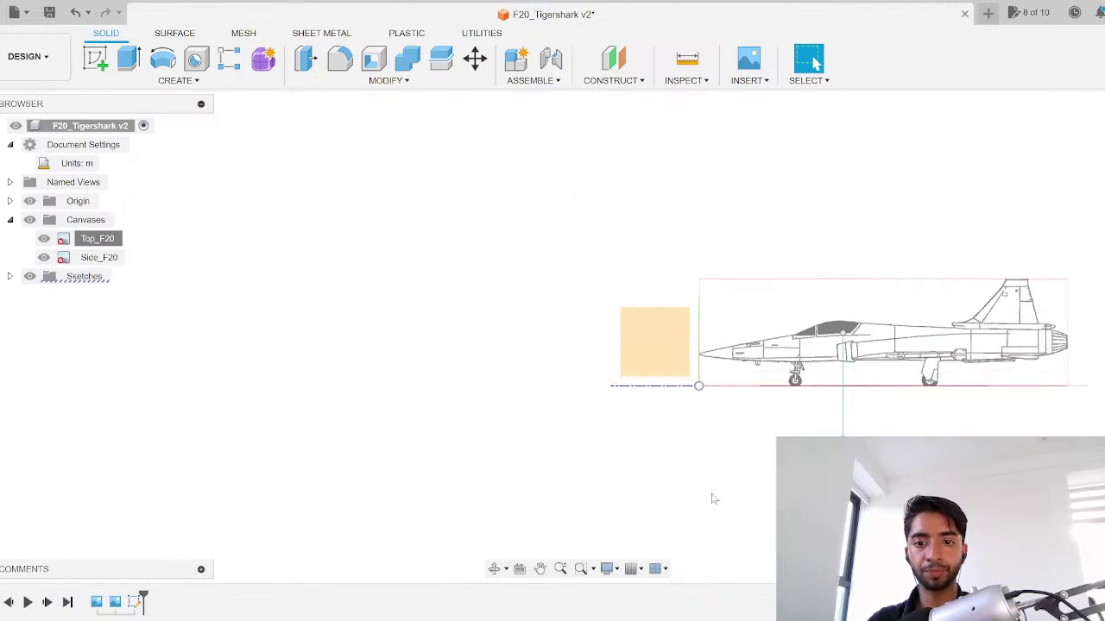
scroll(761, 387, "up", 3)
middle_click_drag(761, 388, 467, 396)
scroll(467, 396, "up", 2)
scroll(466, 396, "up", 1)
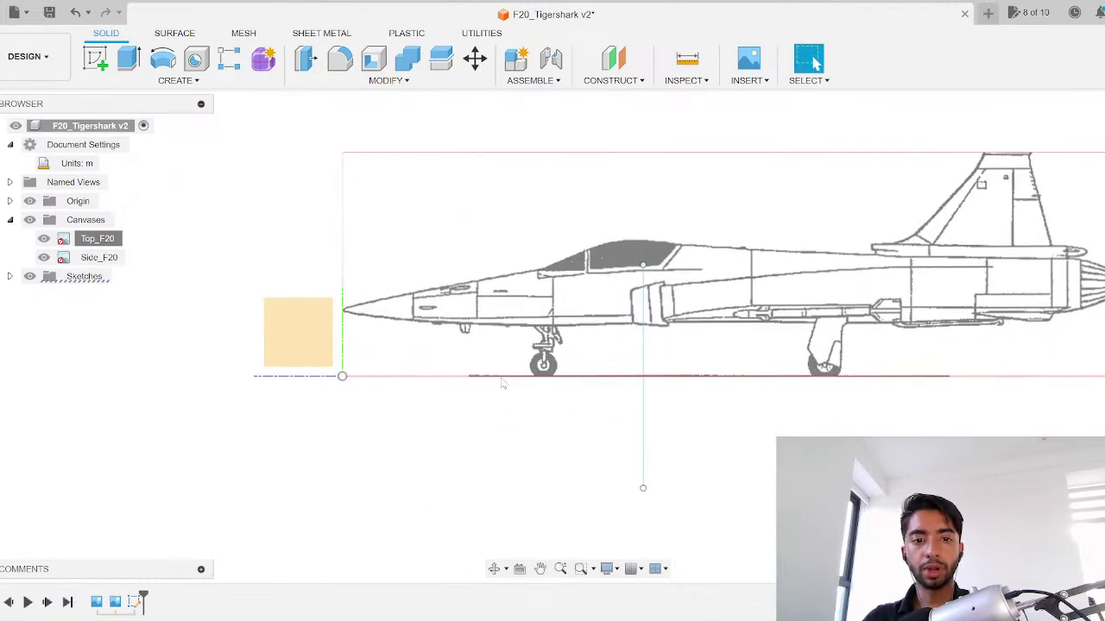
middle_click_drag(802, 389, 394, 335, "shift")
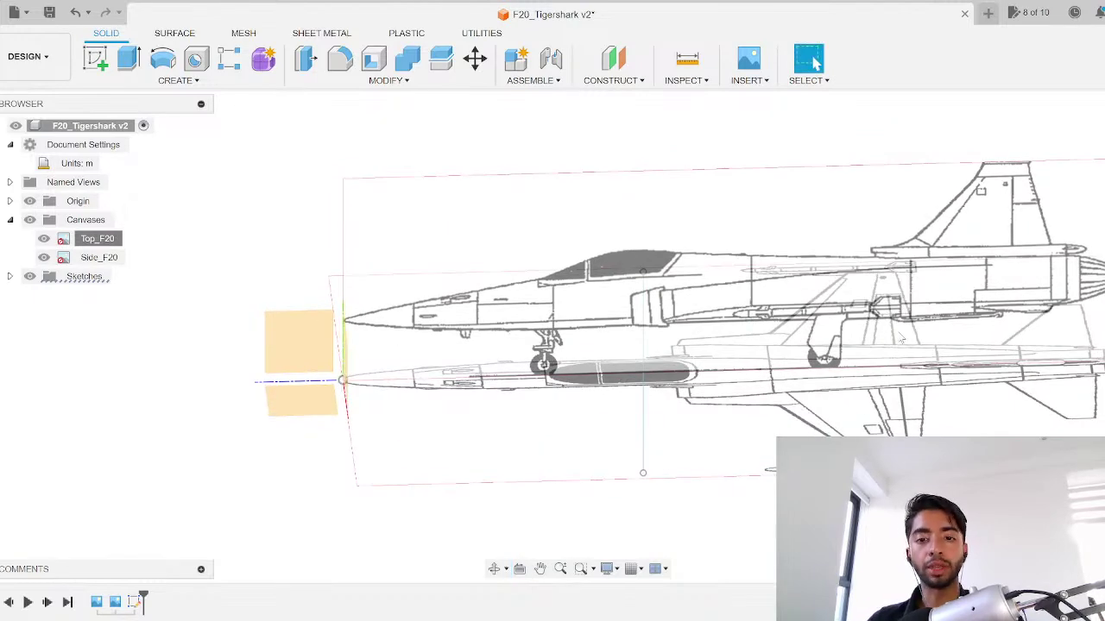
middle_click_drag(902, 335, 564, 354)
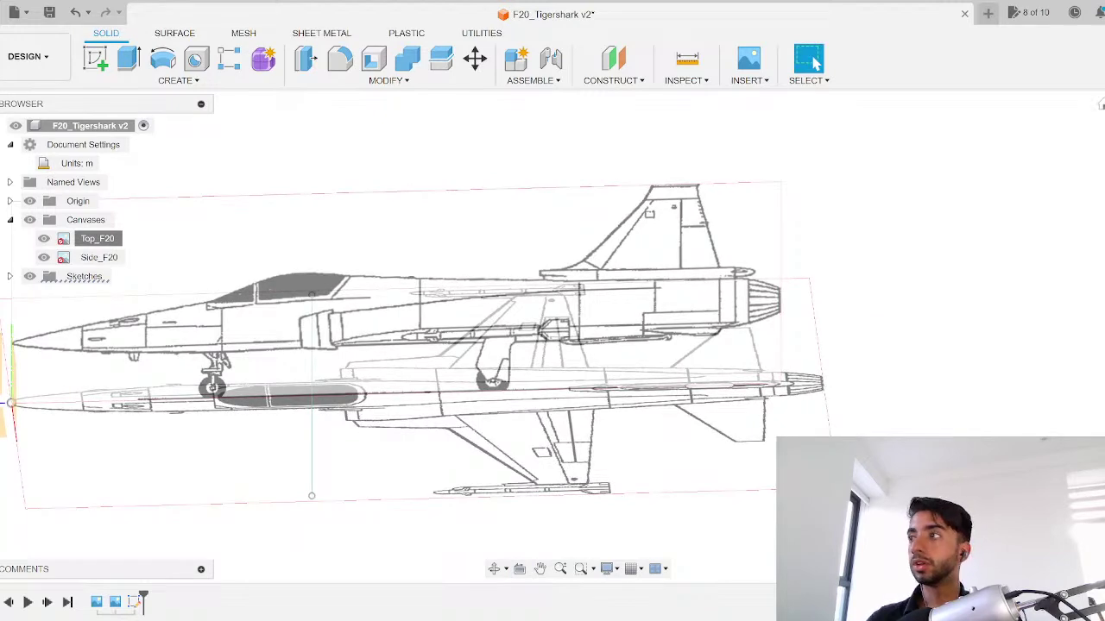
left_click(1100, 104)
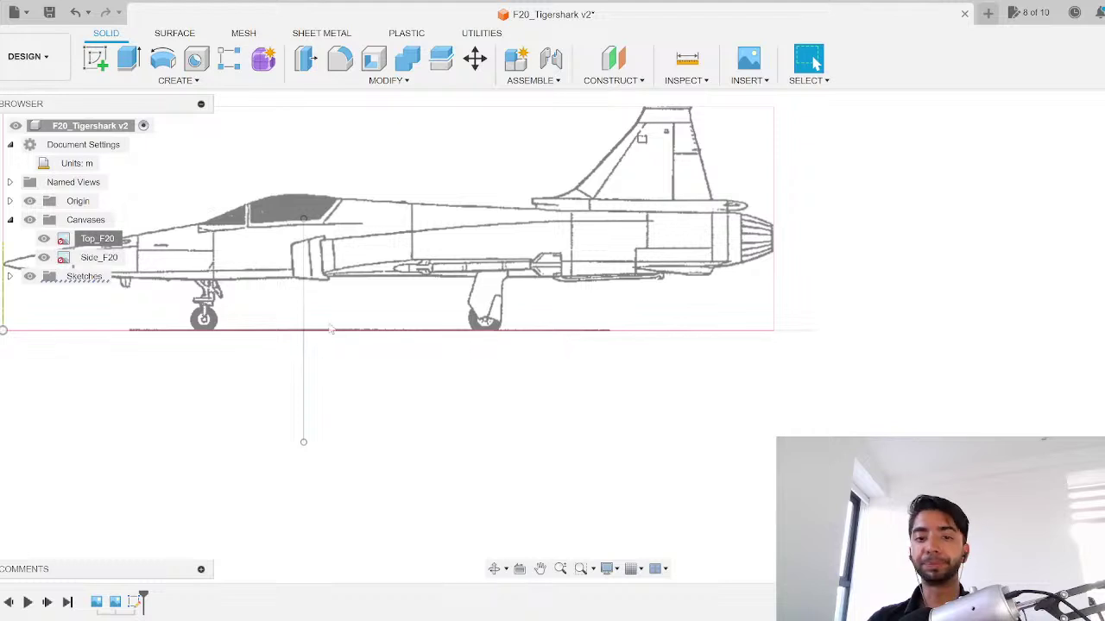
scroll(345, 362, "up", 5)
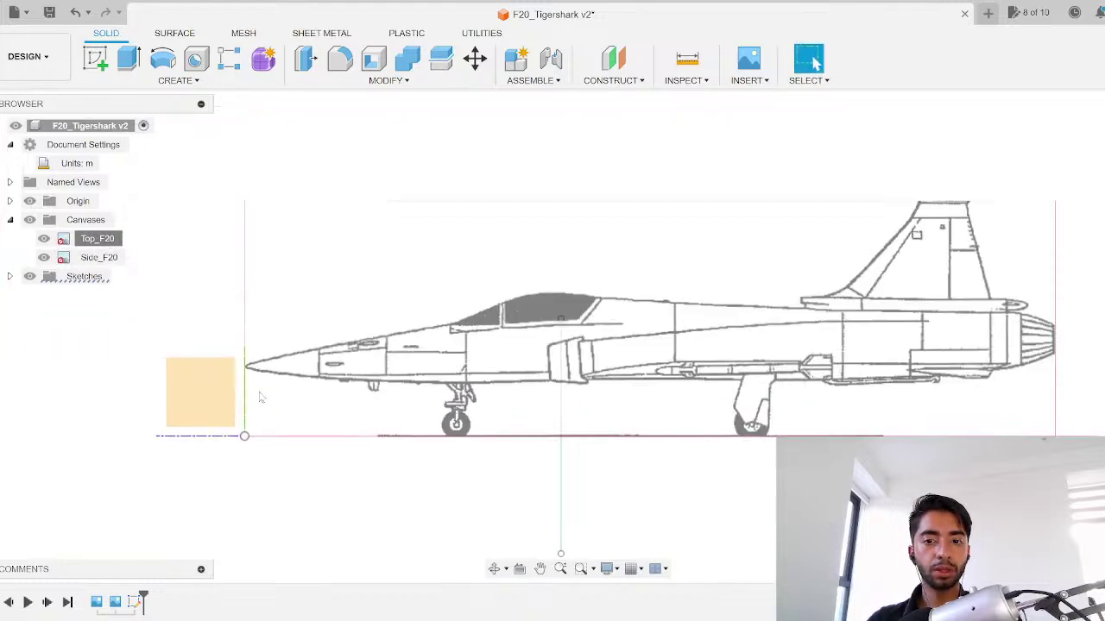
scroll(261, 398, "down", 2)
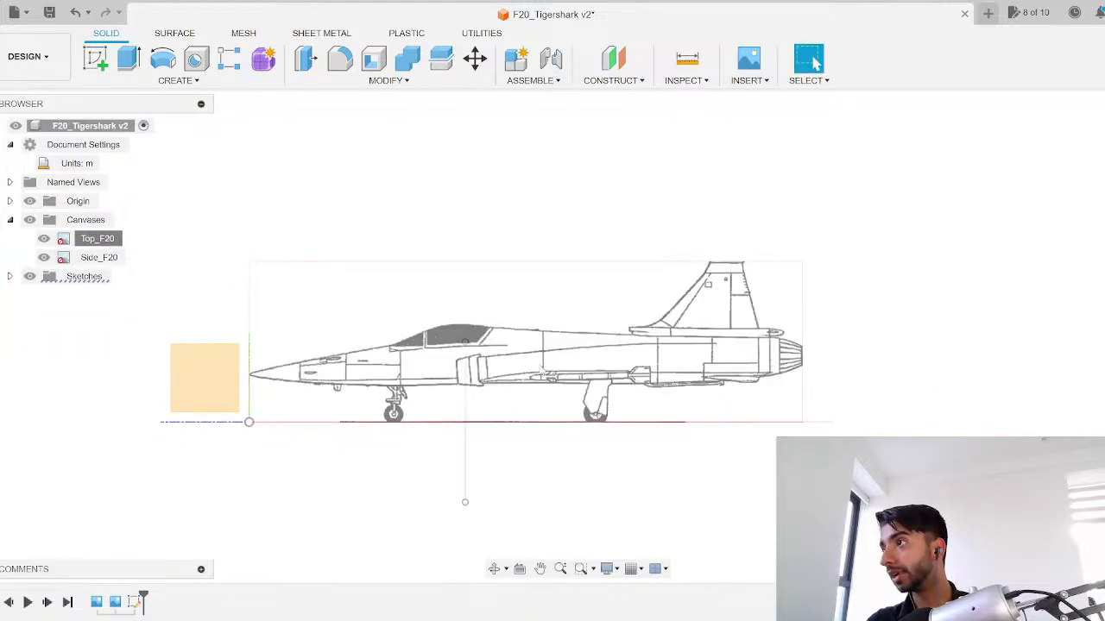
Step: Inspect the aircraft outline and nose tip against the origin and centreline in the side and top views
scroll(473, 390, "up", 4)
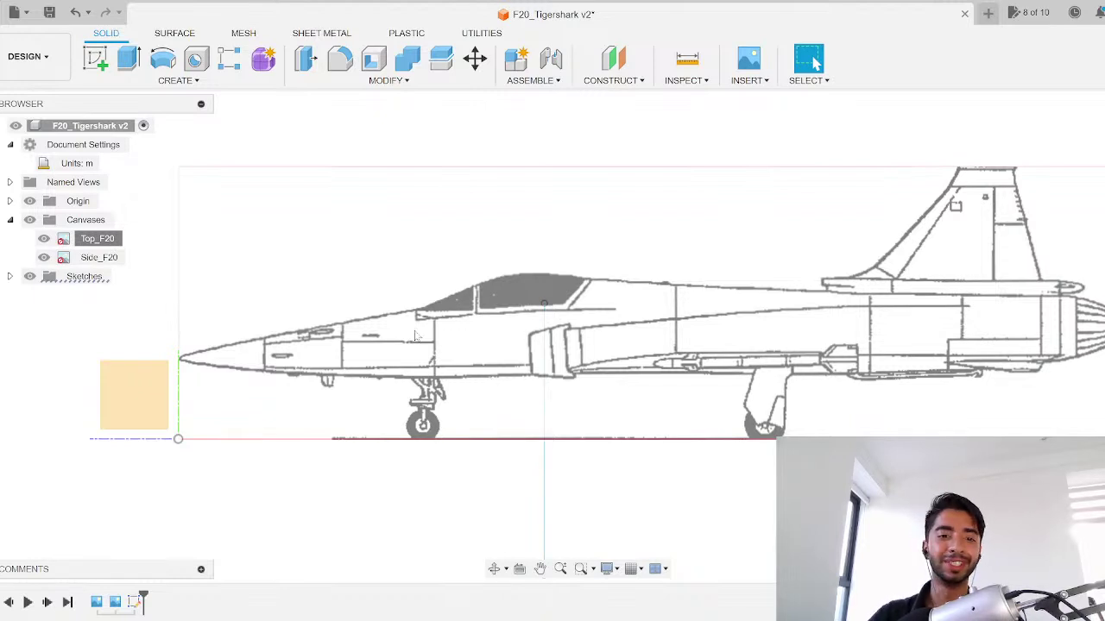
scroll(379, 404, "up", 2)
scroll(378, 407, "down", 3)
scroll(378, 407, "down", 2)
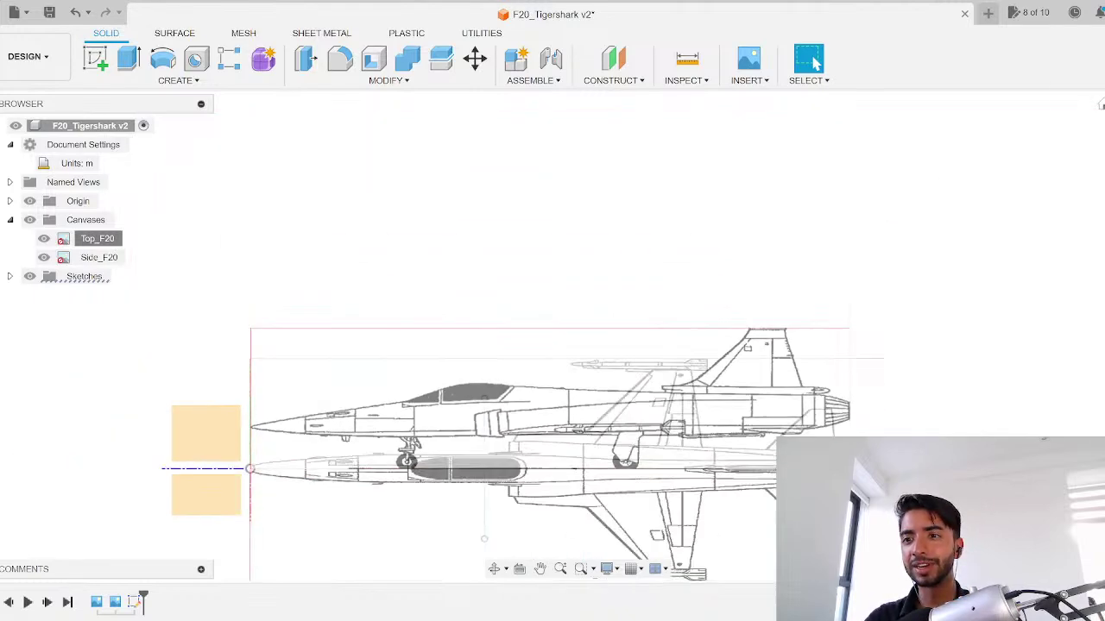
middle_click_drag(516, 350, 563, 217)
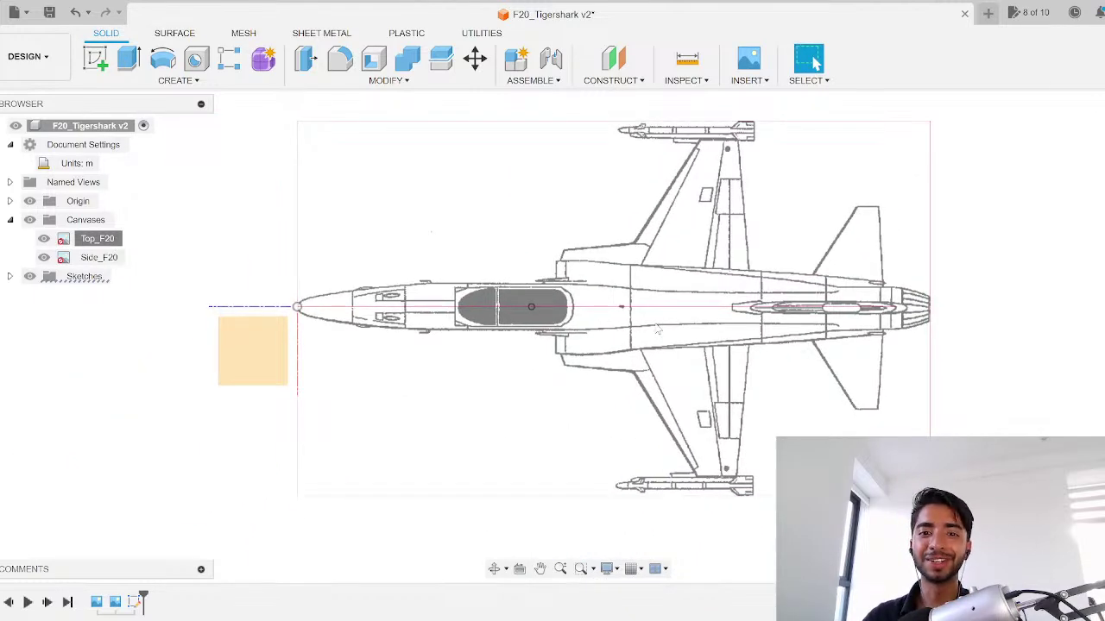
scroll(657, 331, "up", 1)
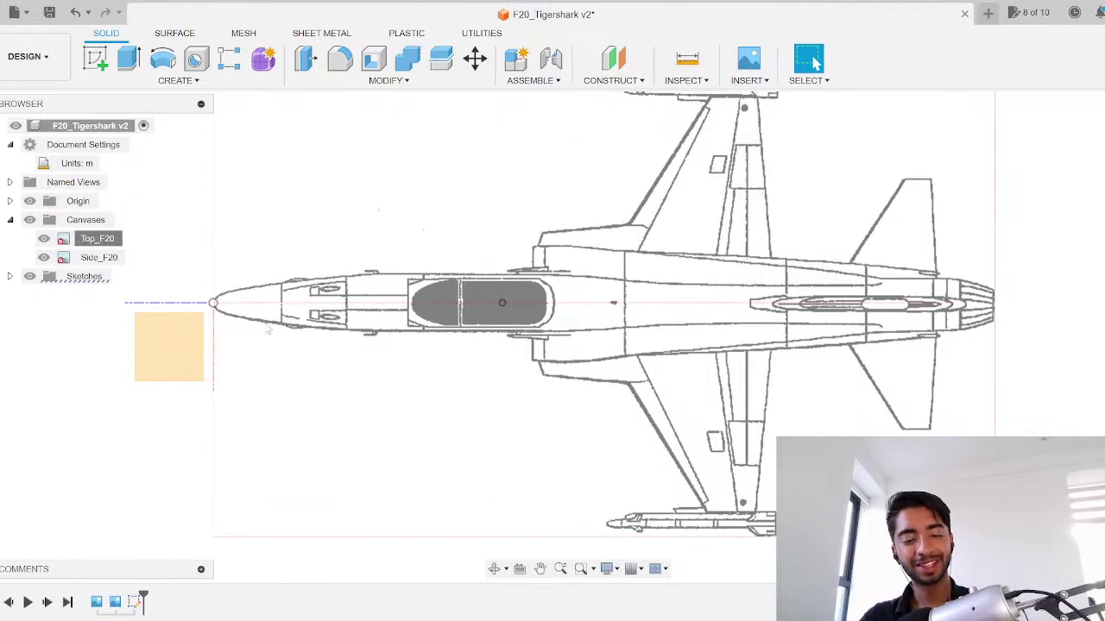
scroll(219, 322, "up", 2)
scroll(249, 324, "up", 2)
scroll(221, 306, "down", 5)
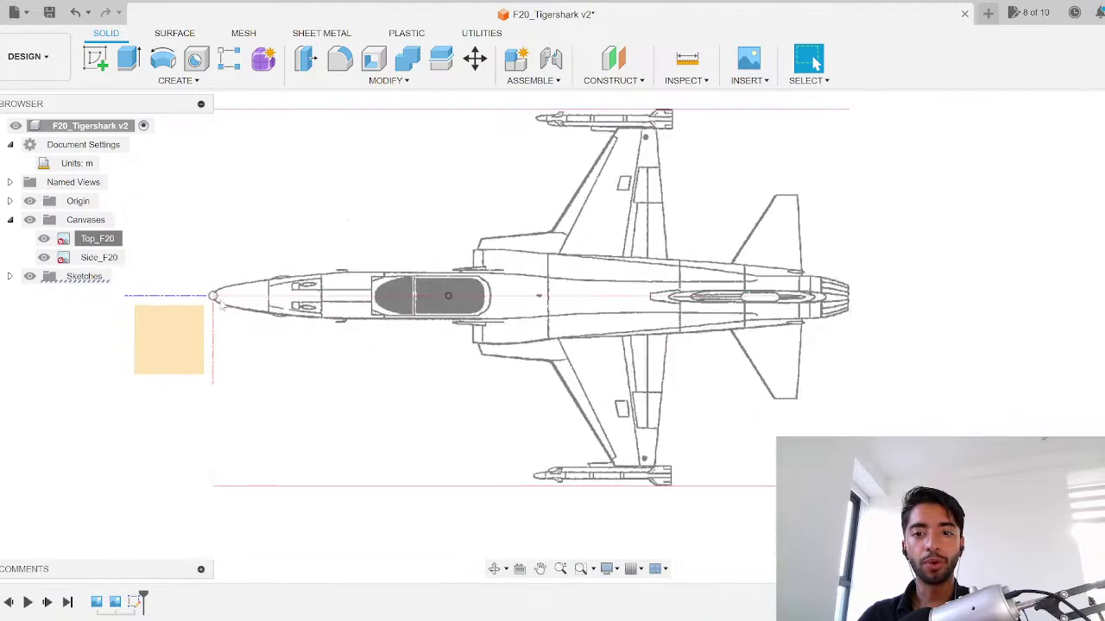
Step: Switch to the side view and start a new sketch on the plane of the Side_F20 canvas
left_click(1045, 204)
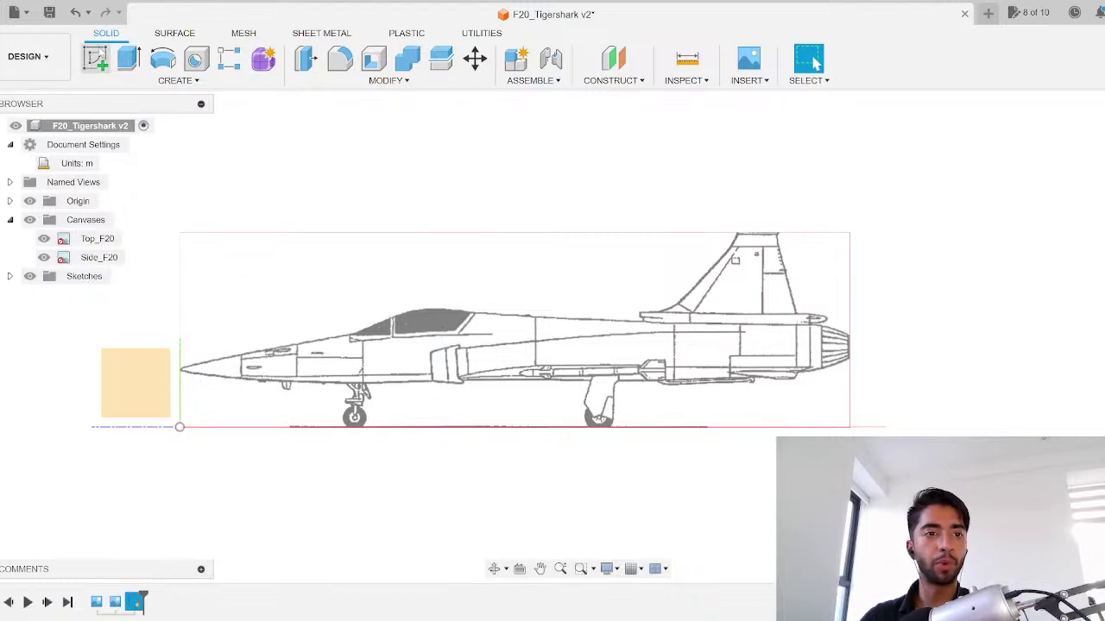
left_click(95, 58)
left_click(391, 343)
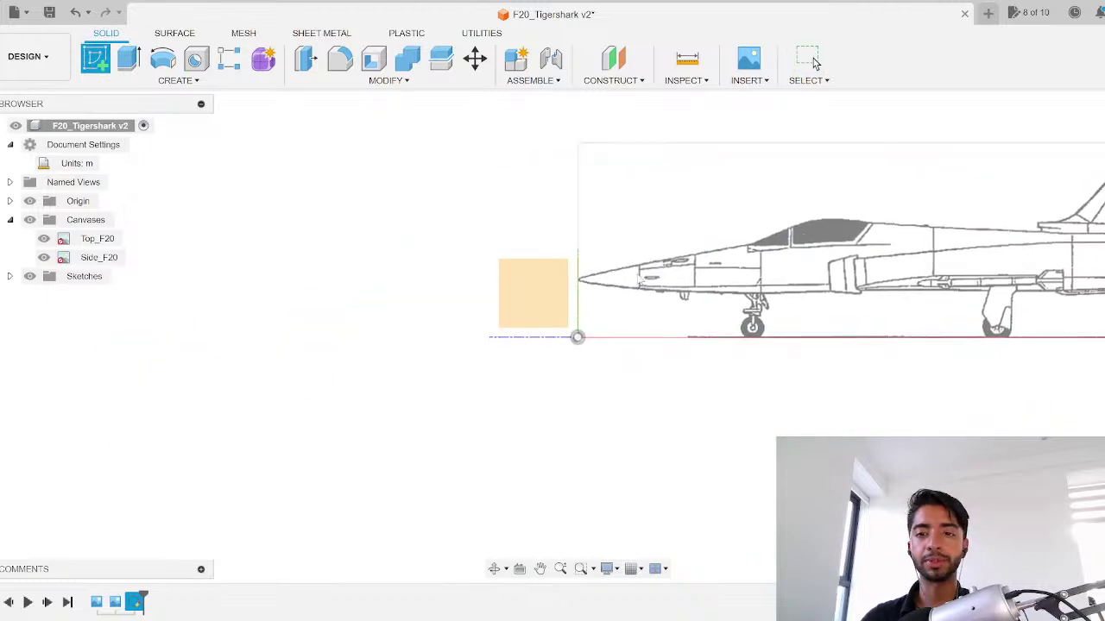
middle_click_drag(630, 250, 468, 275)
scroll(469, 275, "up", 2)
Step: Sketch a straight horizontal line from the nose tip to the rear end of the exhaust nozzle
left_click(95, 59)
scroll(400, 319, "up", 5)
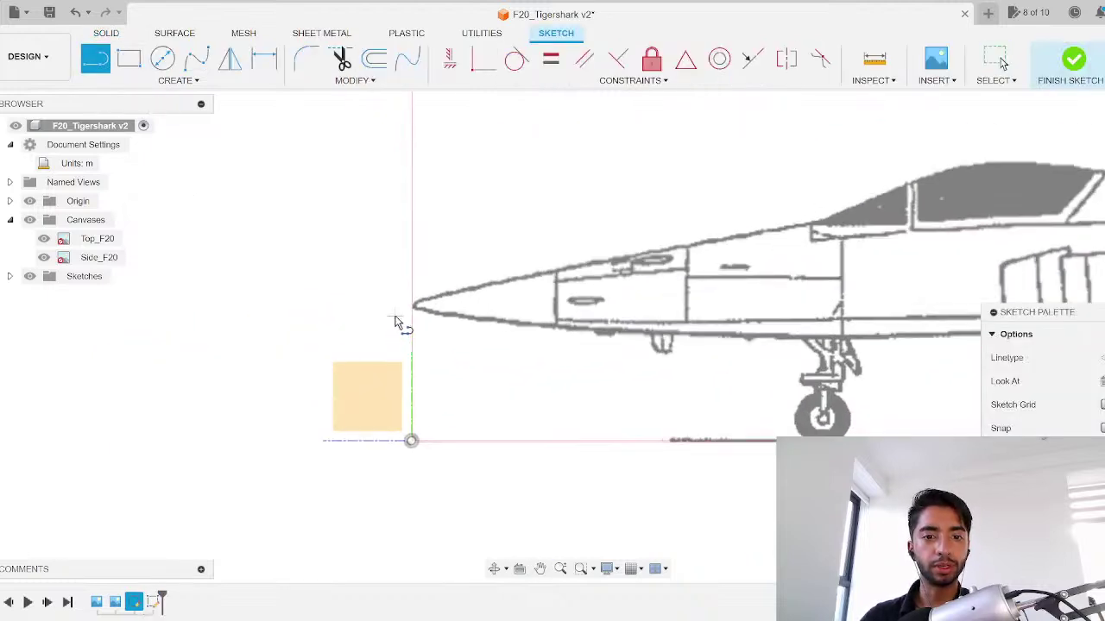
left_click(422, 301)
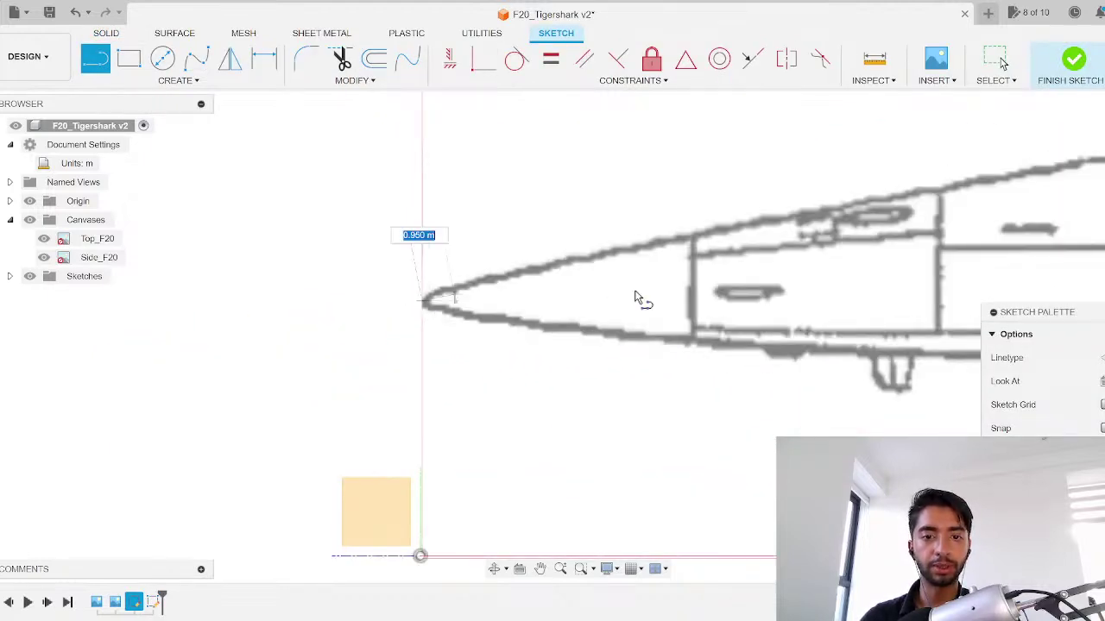
scroll(636, 293, "down", 5)
middle_click_drag(997, 271, 98, 282)
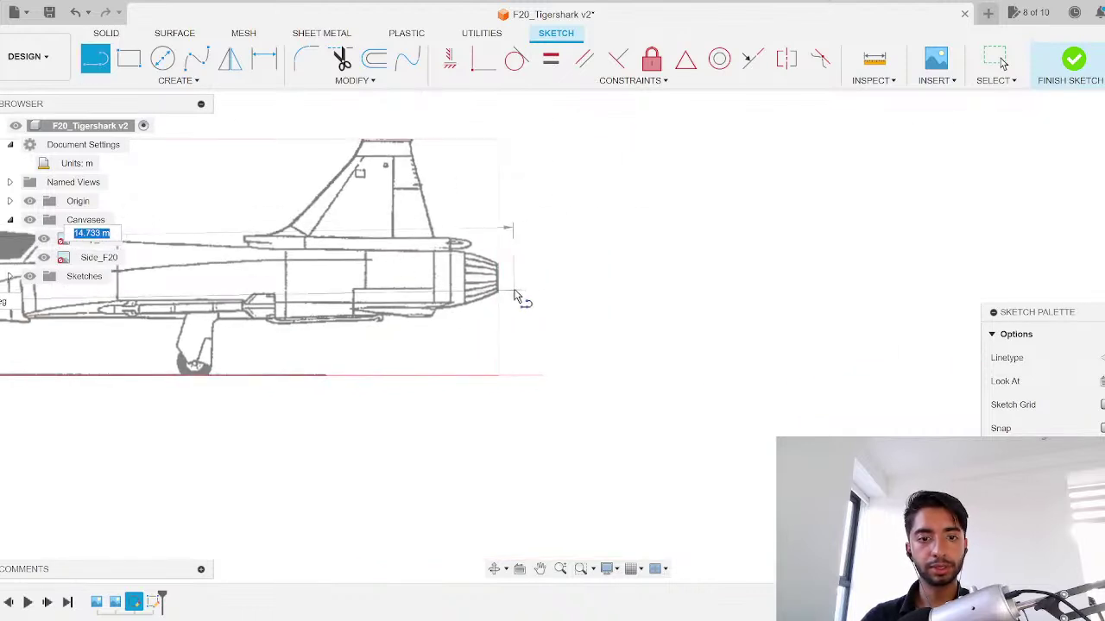
scroll(508, 309, "up", 3)
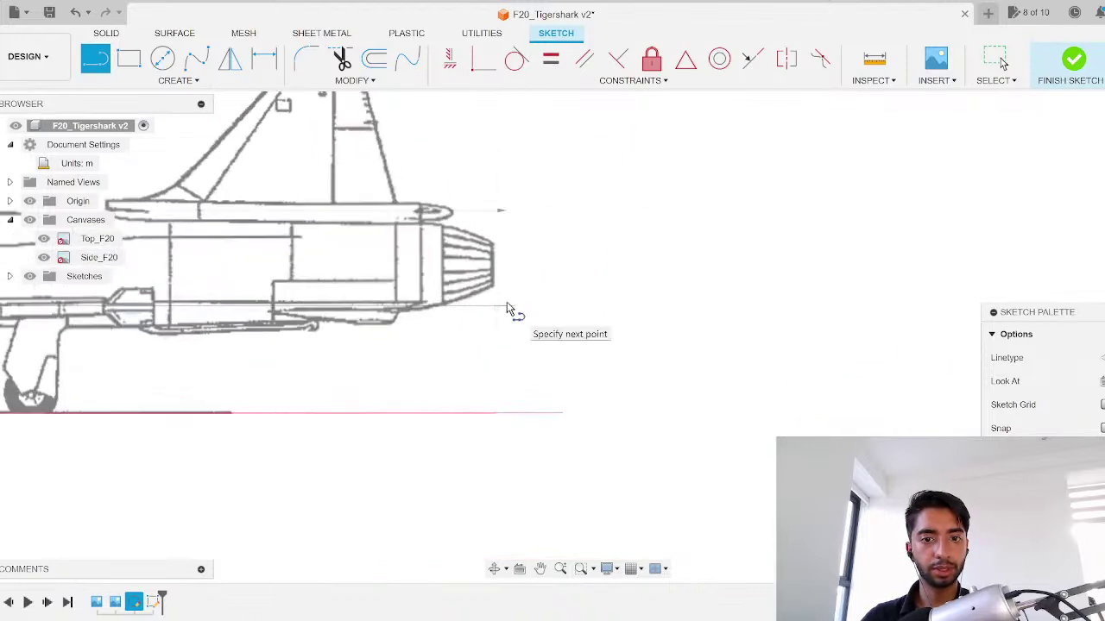
left_click(493, 309)
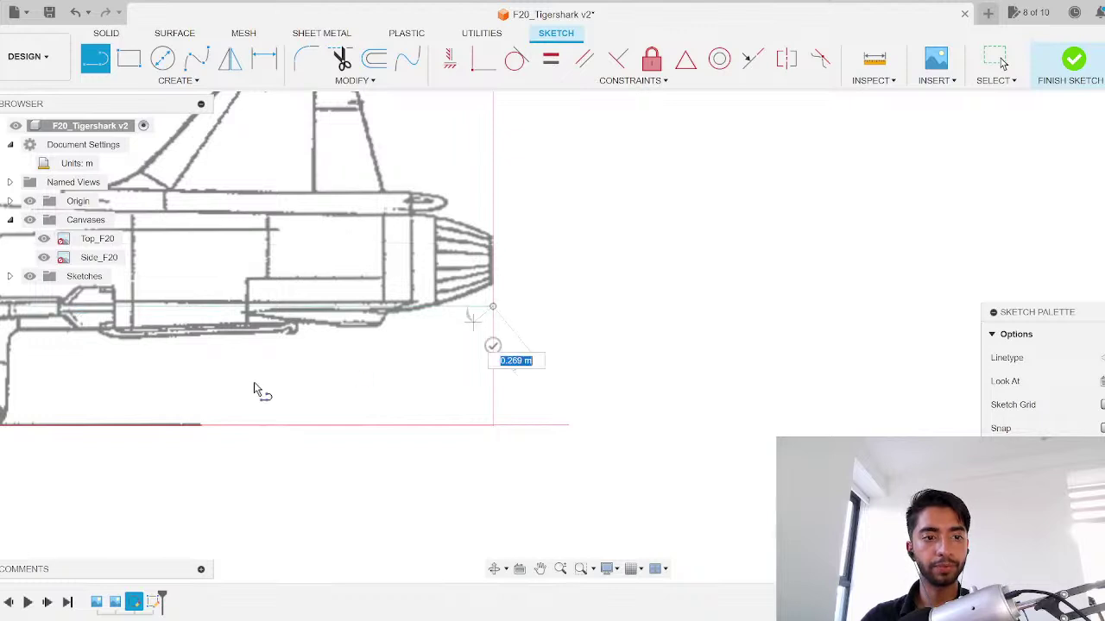
scroll(320, 385, "down", 5)
key("Escape")
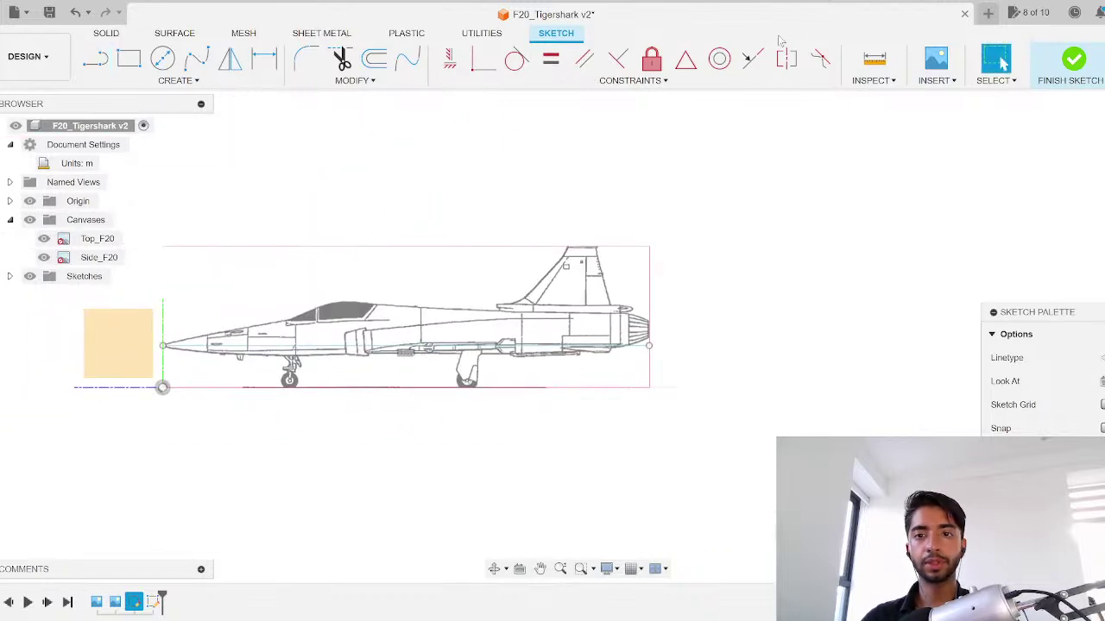
Step: Measure the nose-to-tail line's length and compare it with the aircraft length given in the Wikipedia F-20 specifications
key("i")
left_click(406, 347)
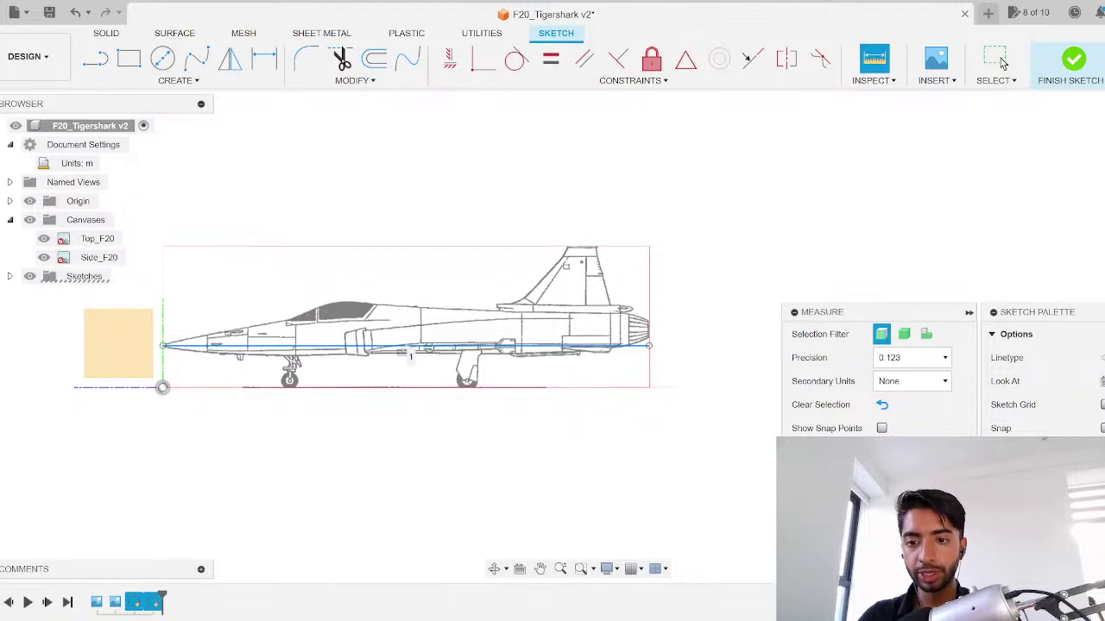
key("alt+Tab")
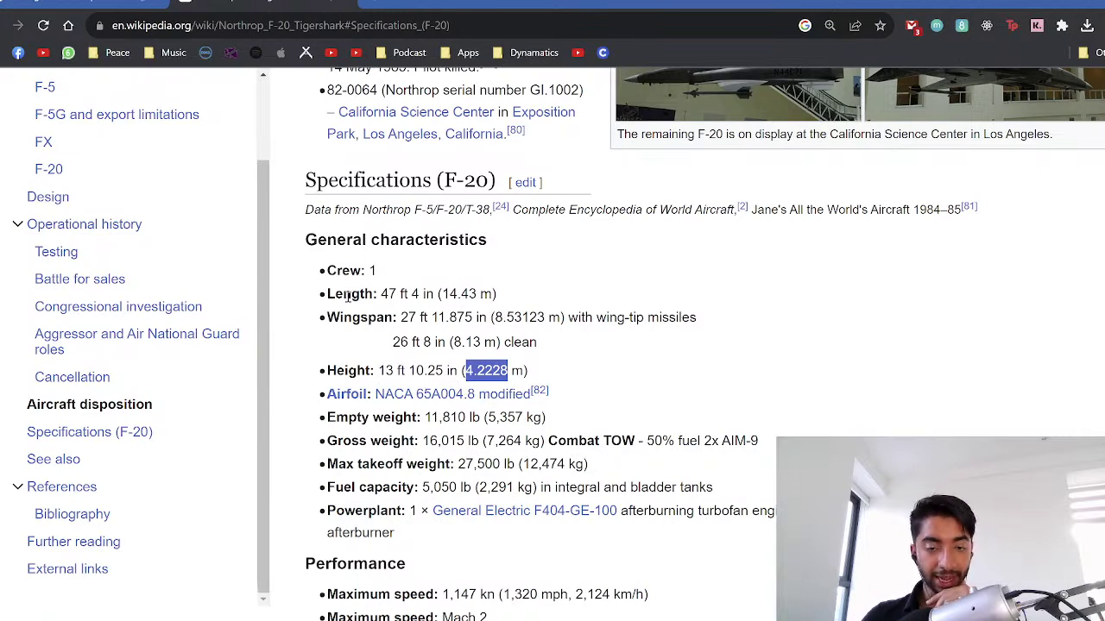
left_click(383, 310)
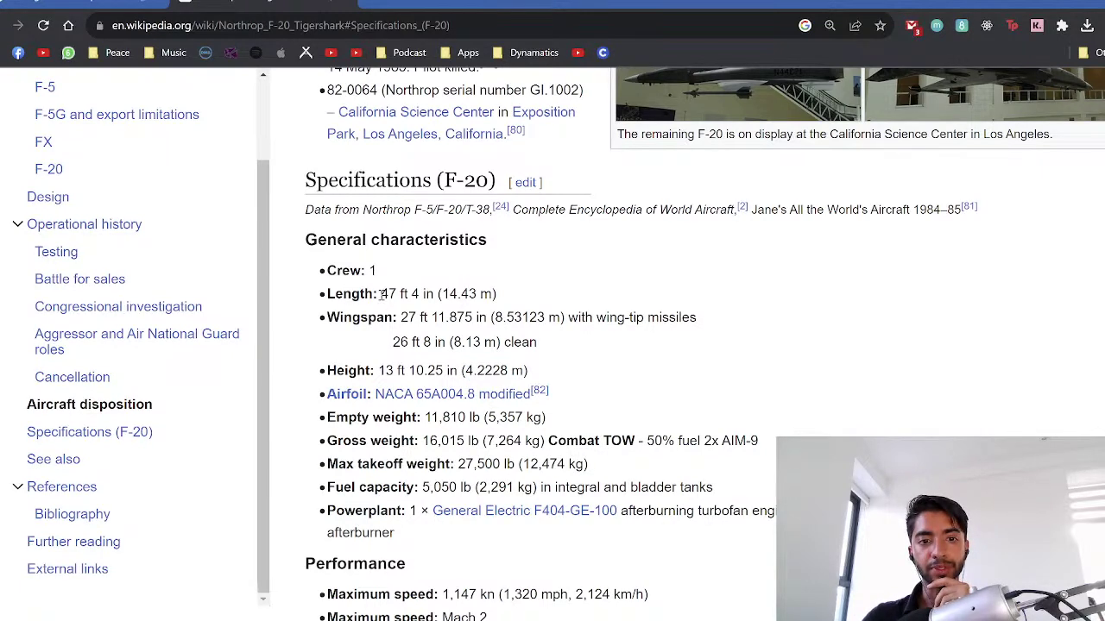
left_click_drag(442, 295, 492, 294)
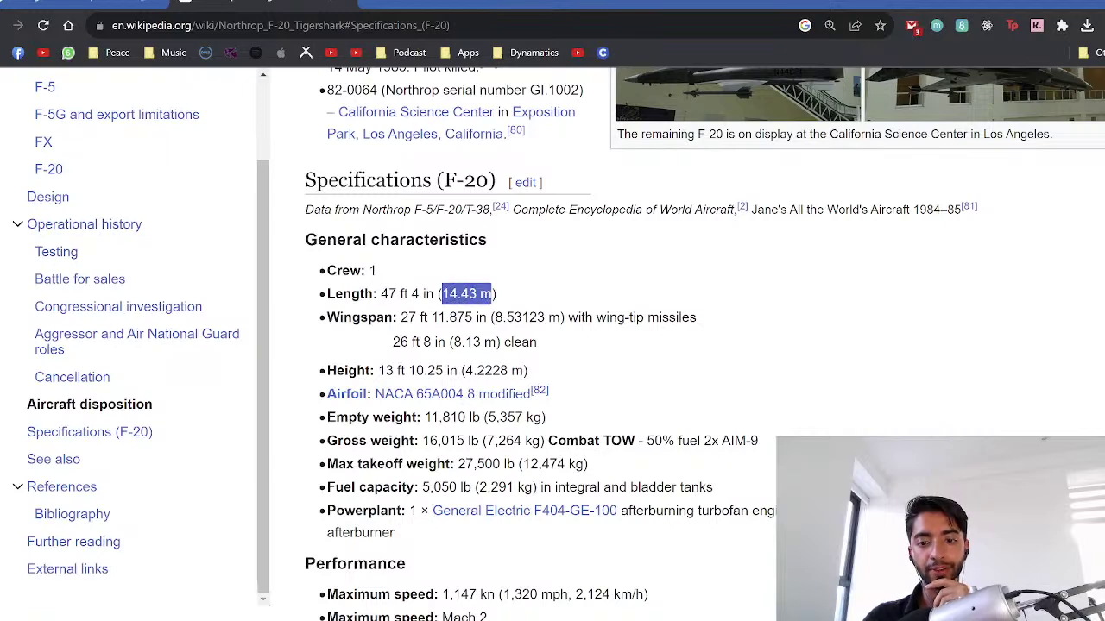
key("alt+Tab")
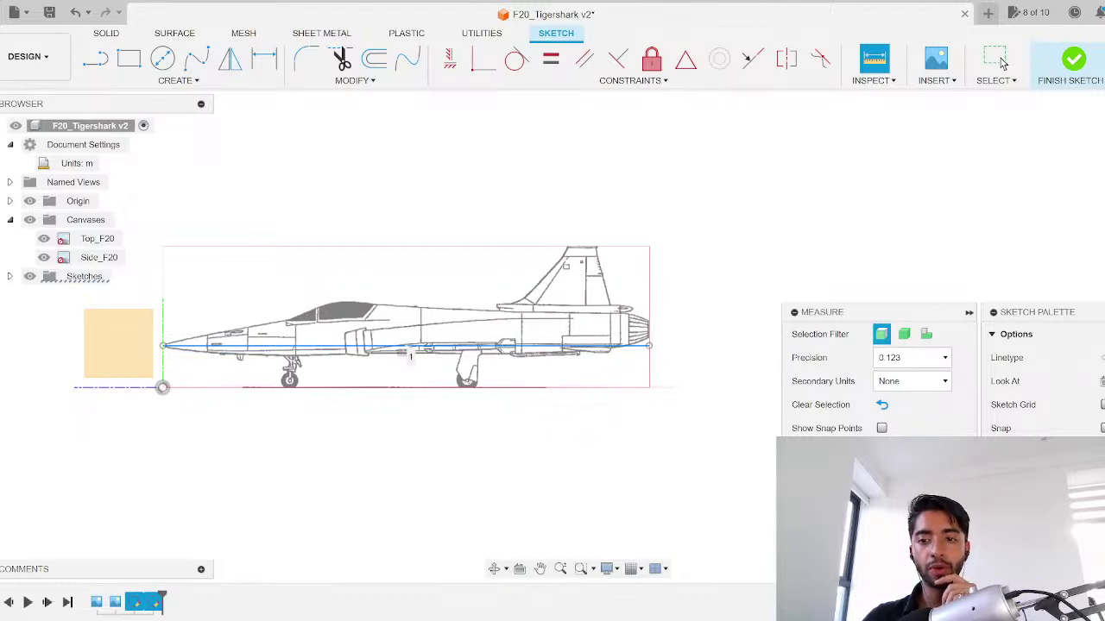
left_click(1001, 63)
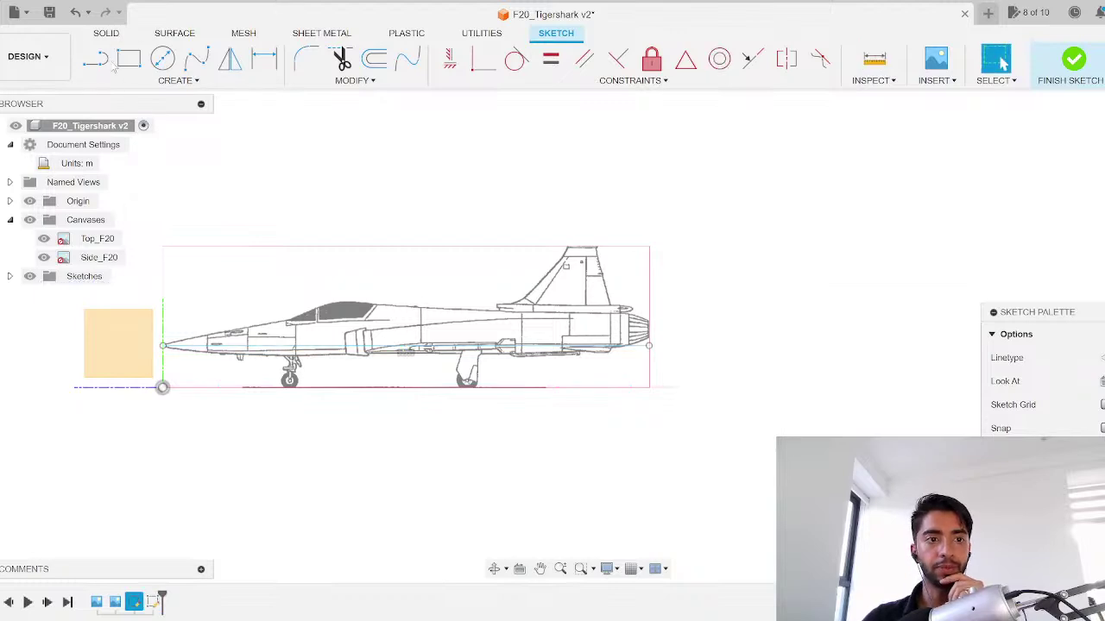
Step: Sketch a vertical line about 4.18 m long from the fin's upper rear corner to the ground line, and measure its length
key("l")
scroll(631, 265, "up", 2)
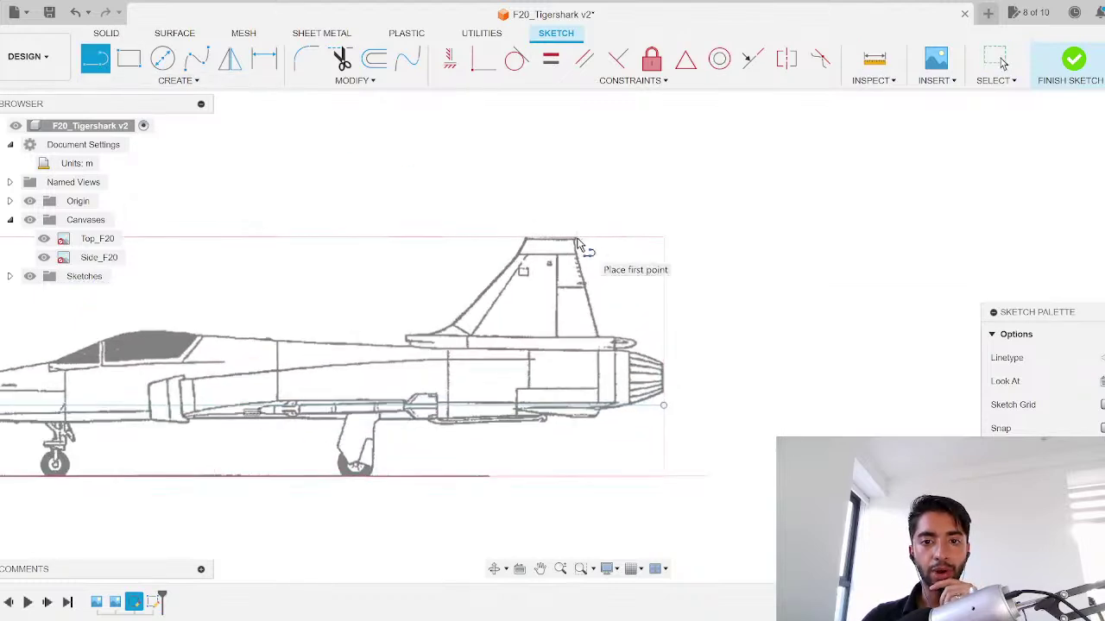
left_click(577, 239)
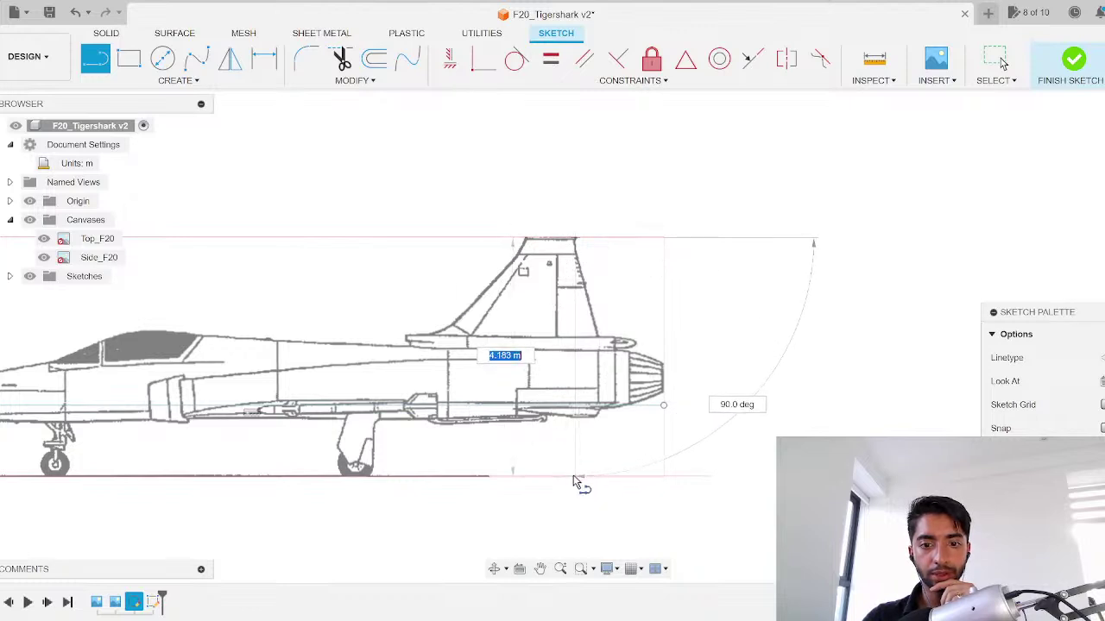
left_click(577, 479)
key("Escape")
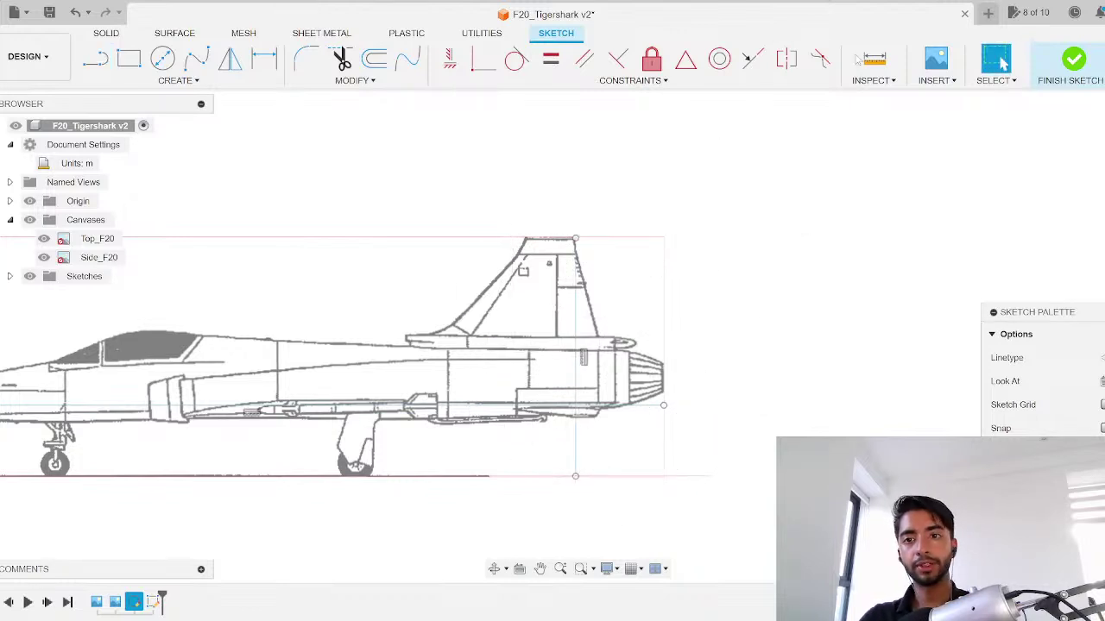
key("i")
left_click(576, 380)
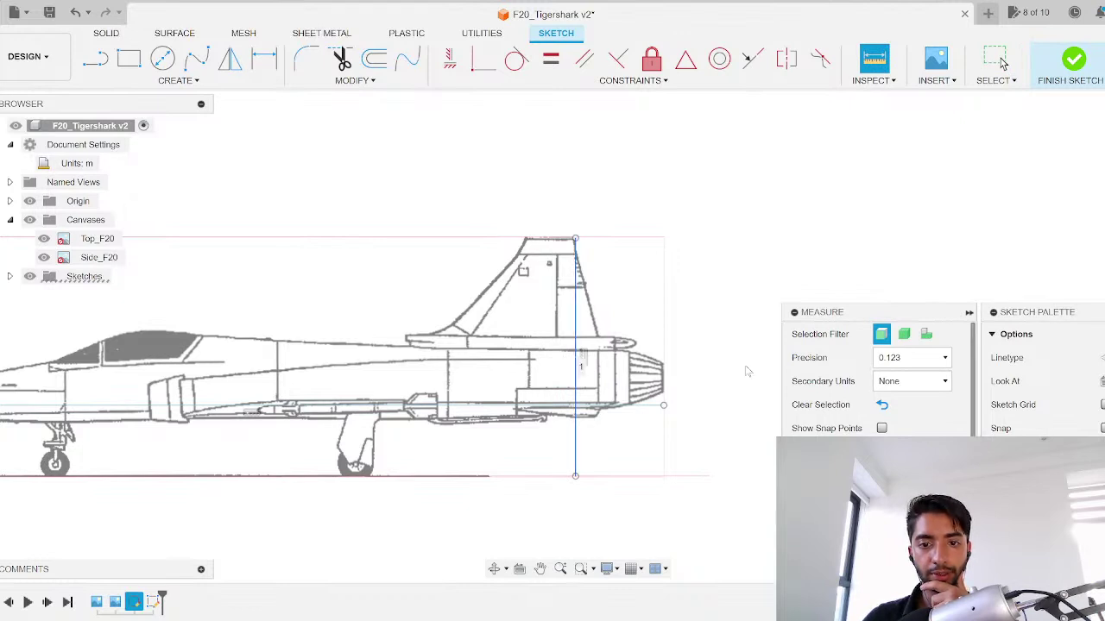
Step: Compare the fin-to-ground line's length with the aircraft height given in the Wikipedia F-20 specifications, and close the measurement
key("alt+Tab")
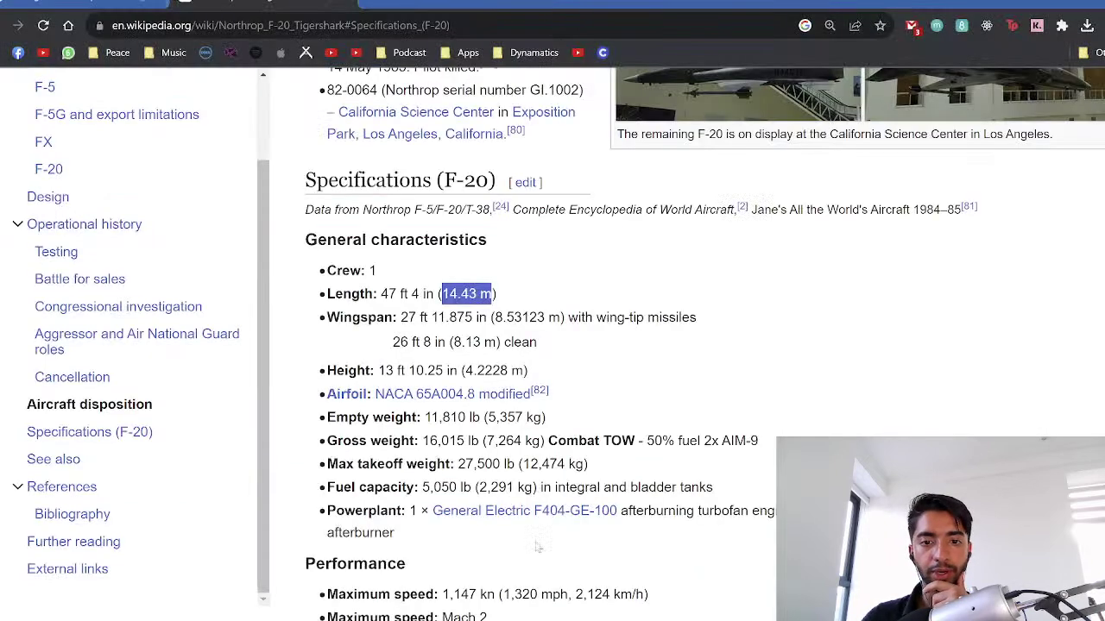
left_click_drag(467, 370, 611, 371)
left_click(611, 370)
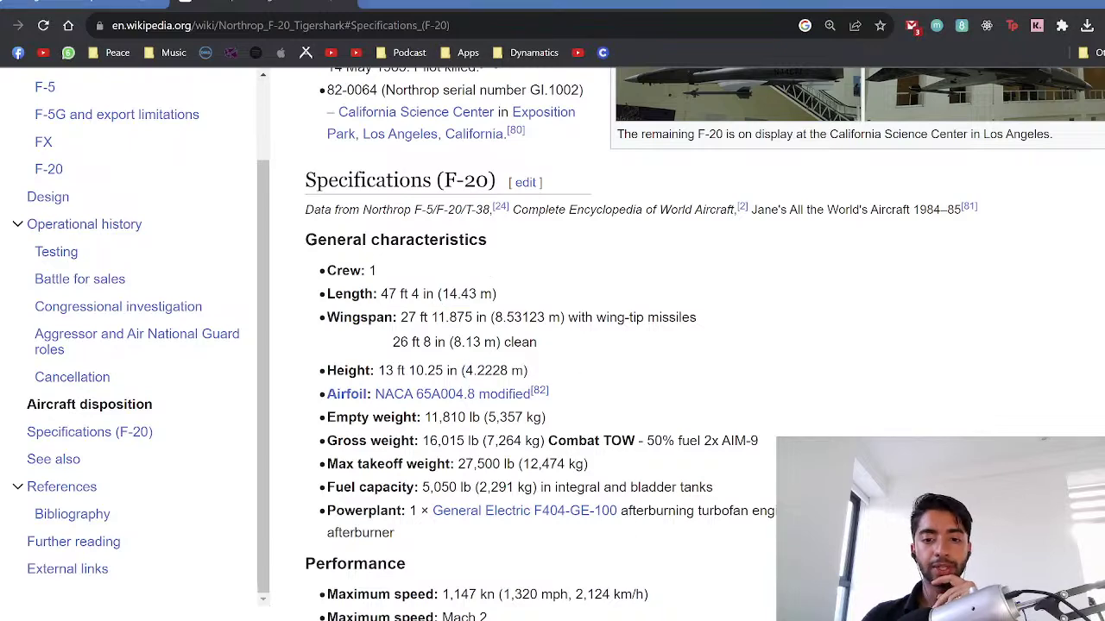
key("alt+Tab")
left_click(997, 59)
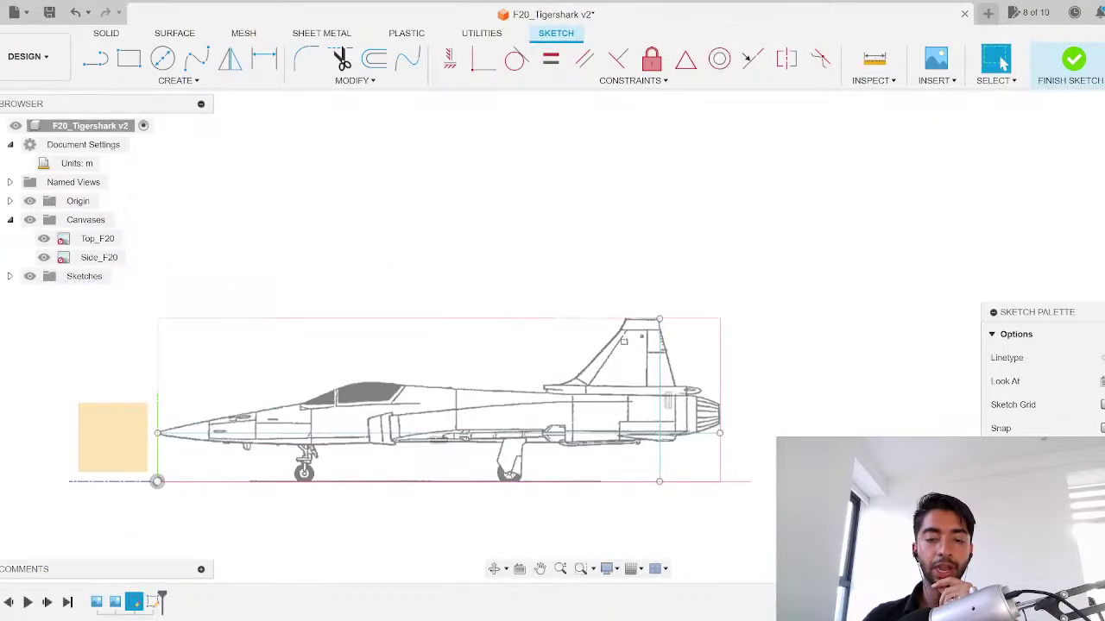
Step: Finish the sketch that holds the nose-to-tail and fin-to-ground lines
left_click(1104, 130)
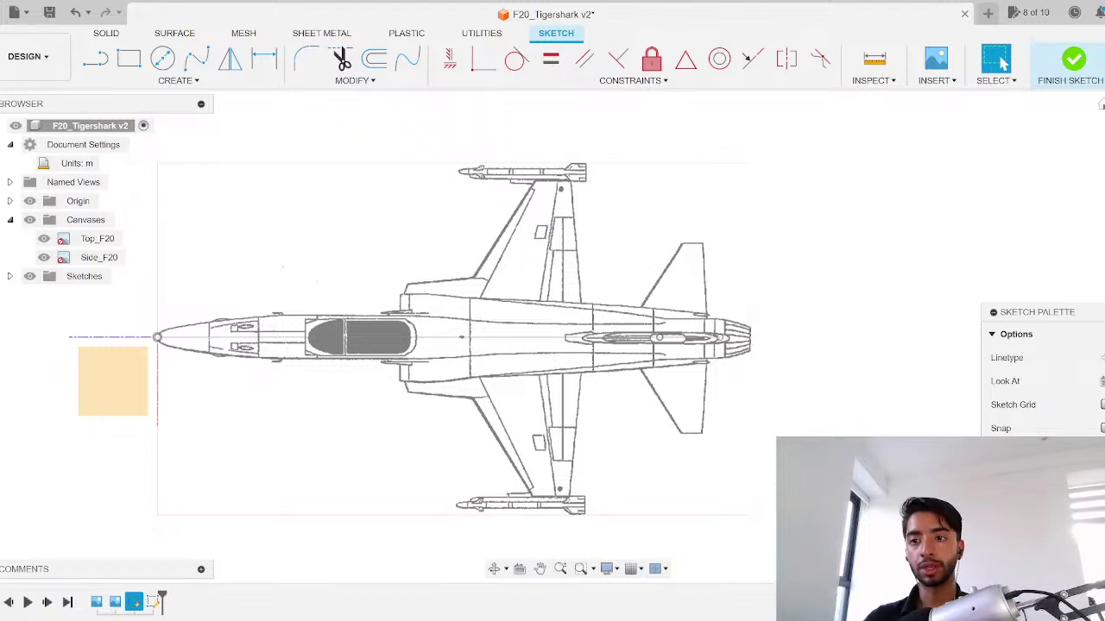
left_click(1073, 62)
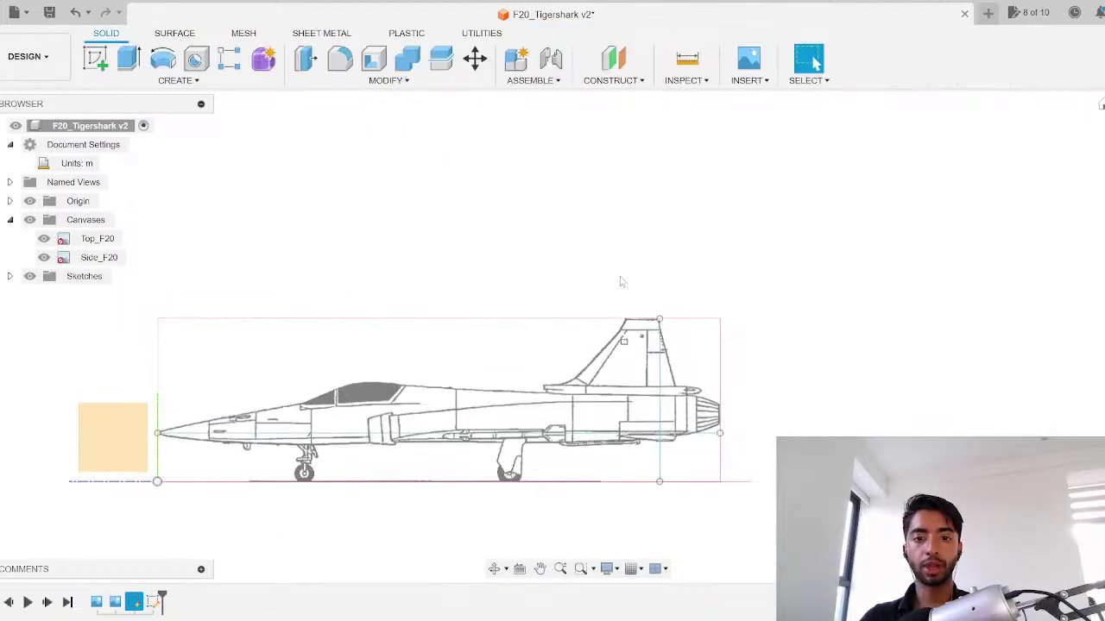
middle_click_drag(610, 287, 693, 149, "shift")
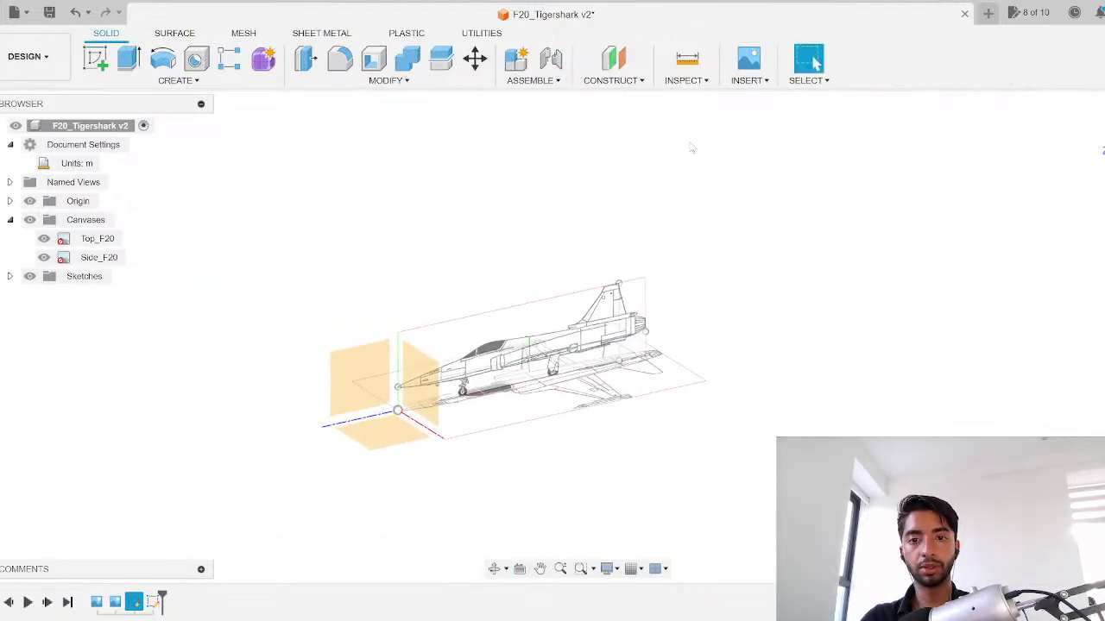
Step: Insert the Front_F20 image from the computer's F20 folder as a canvas on the front origin plane
left_click(750, 80)
left_click(759, 126)
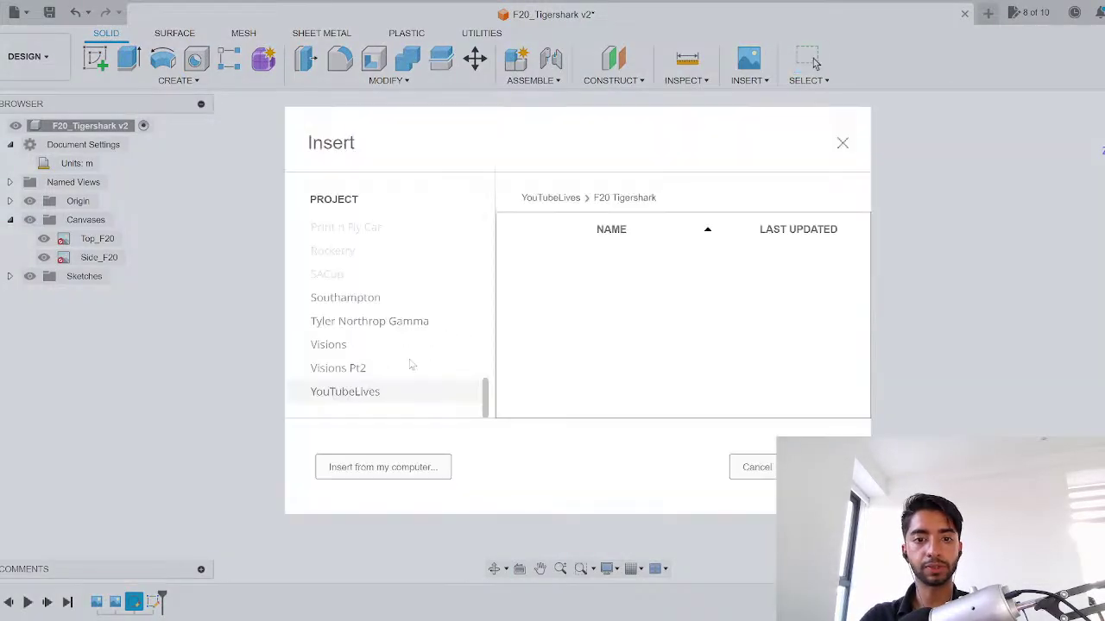
left_click(374, 463)
left_click(376, 138)
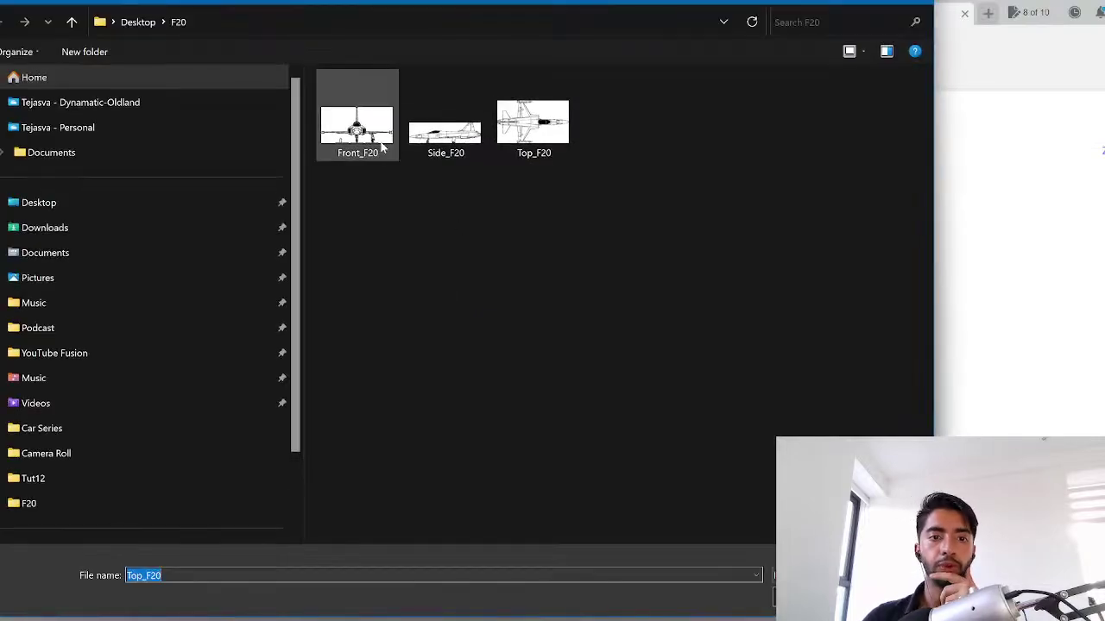
double_click(378, 142)
left_click(428, 362)
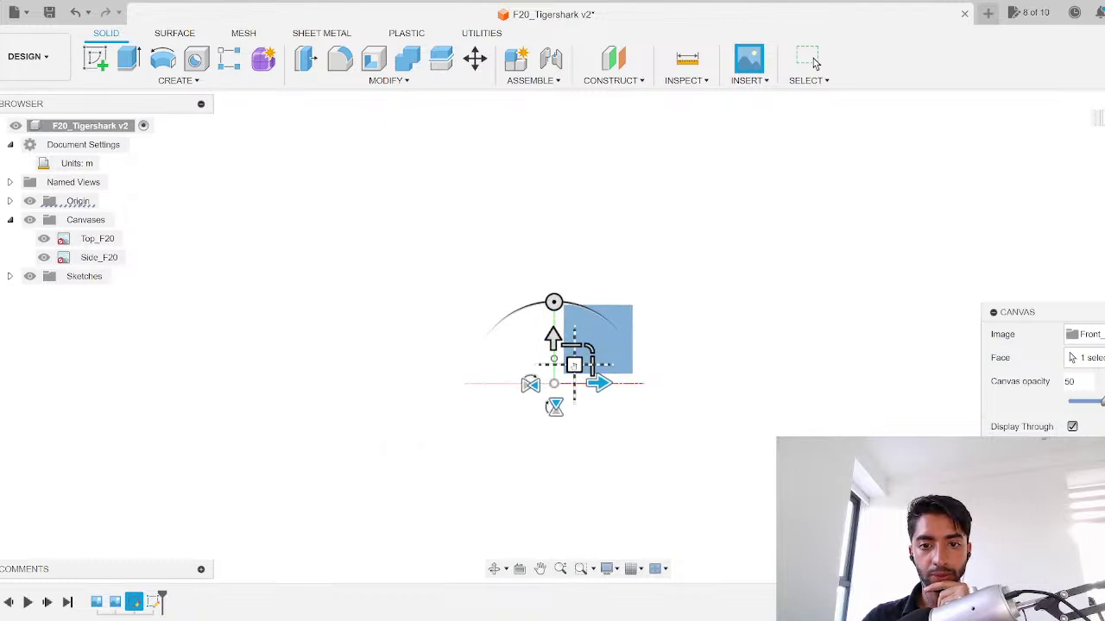
Step: Enlarge the Front_F20 canvas uniformly to a scale of about 428 and accept the placement
left_click(591, 349)
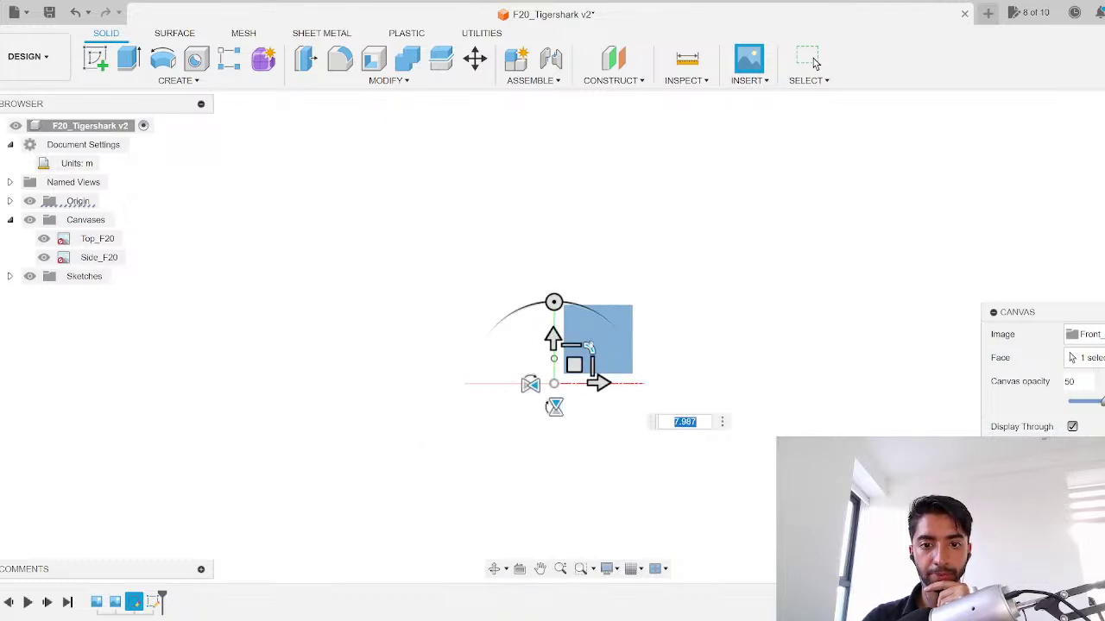
left_click_drag(590, 347, 857, 149)
left_click_drag(591, 348, 781, 163)
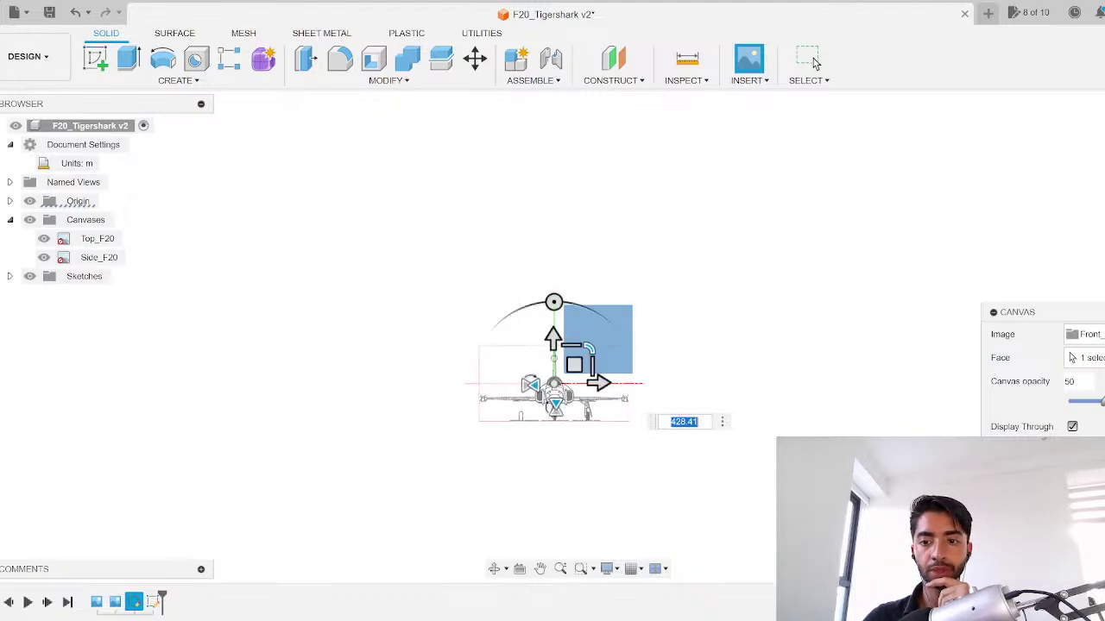
scroll(478, 381, "up", 6)
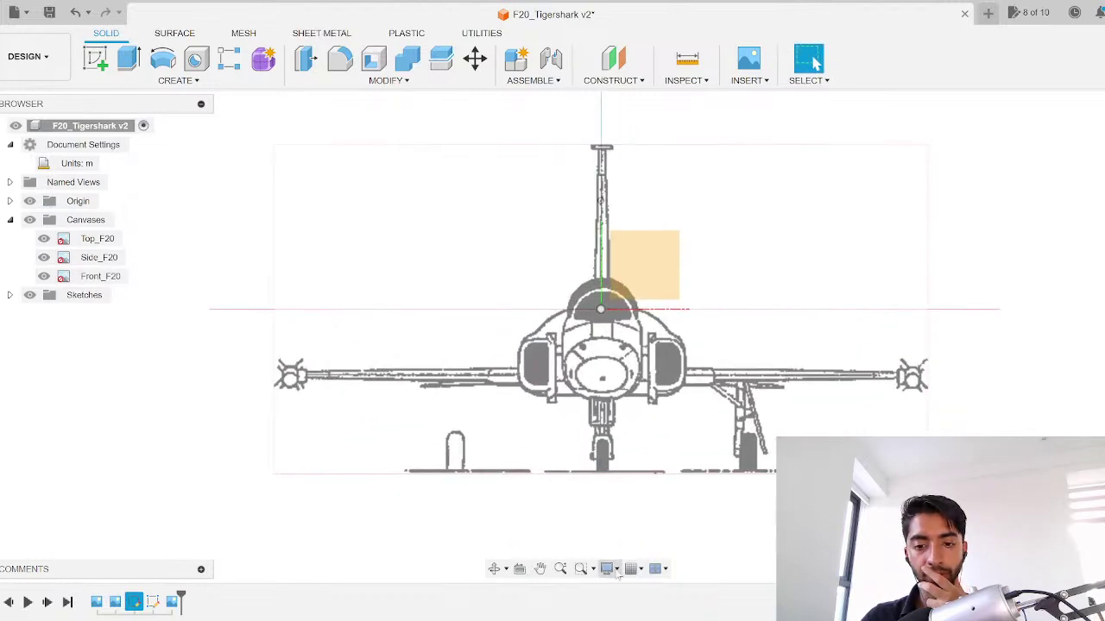
Step: Check the front canvas's size and height position against the Side_F20 canvas in the side and front views
scroll(691, 365, "down", 4)
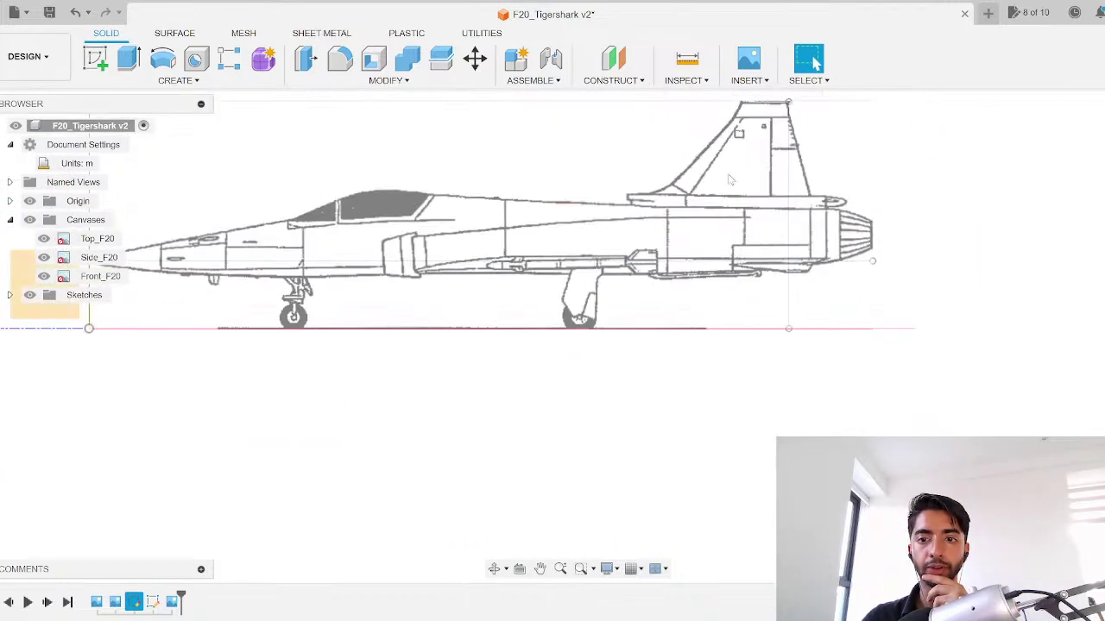
scroll(744, 198, "down", 1)
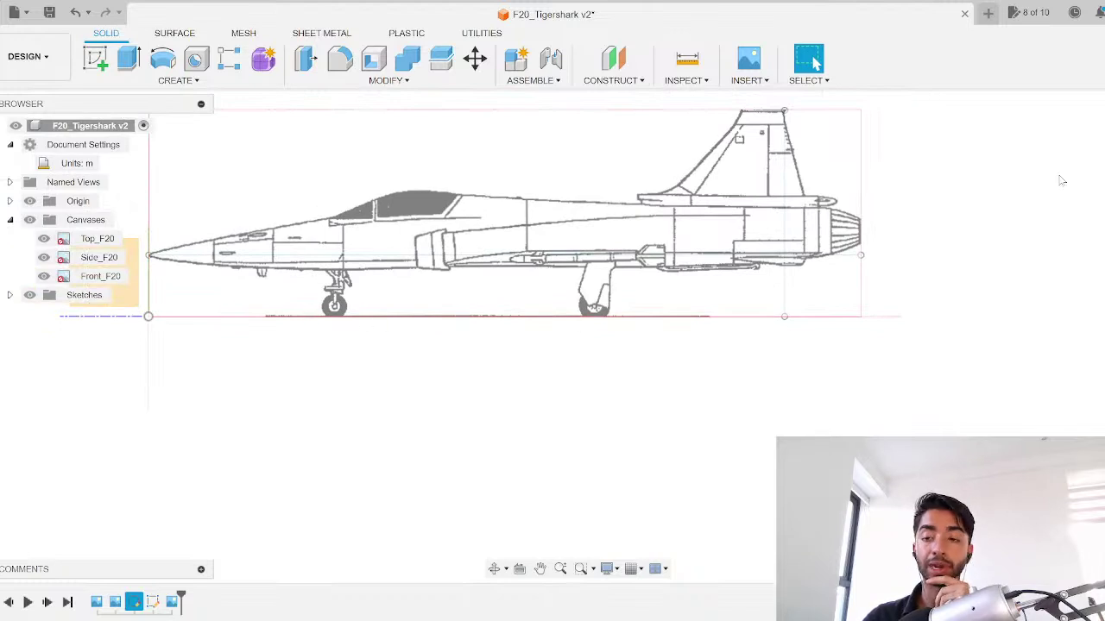
left_click(1104, 142)
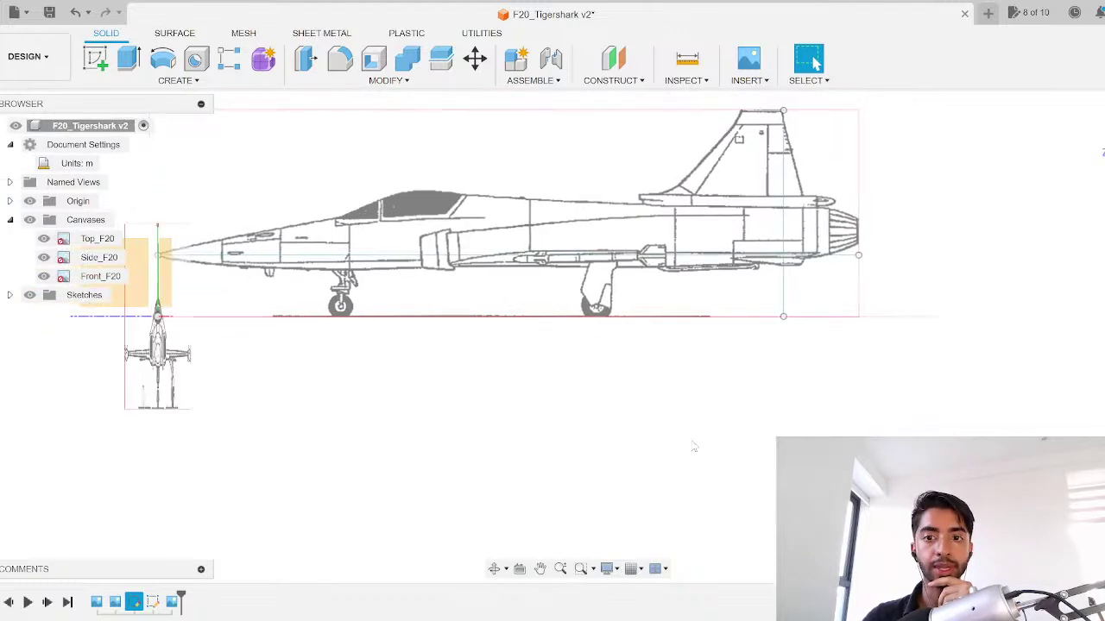
scroll(543, 388, "up", 4)
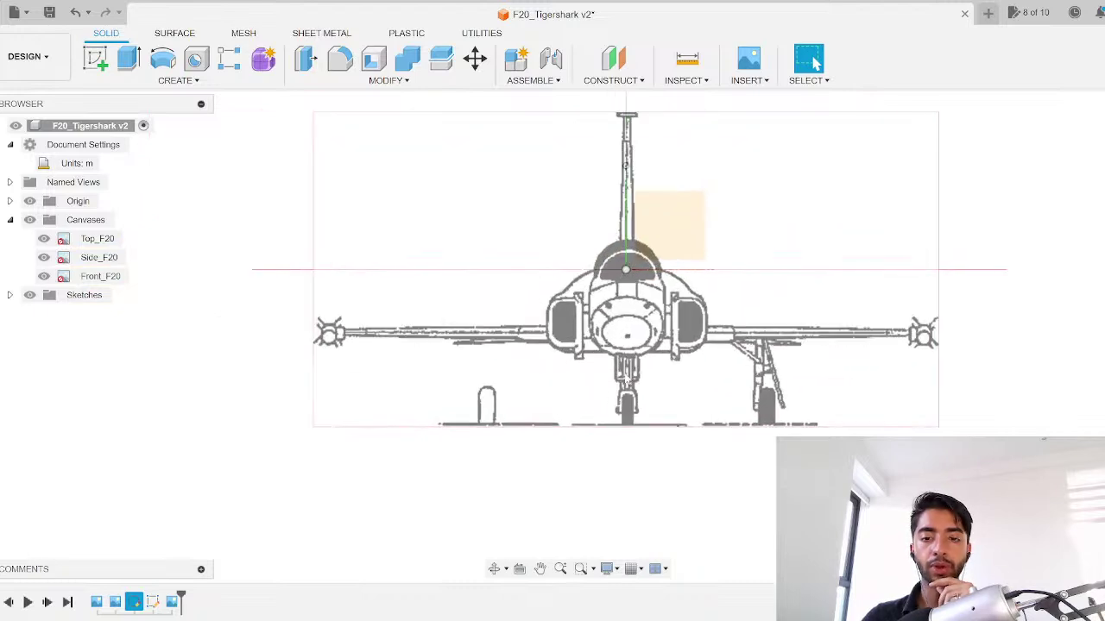
middle_click_drag(628, 368, 601, 445)
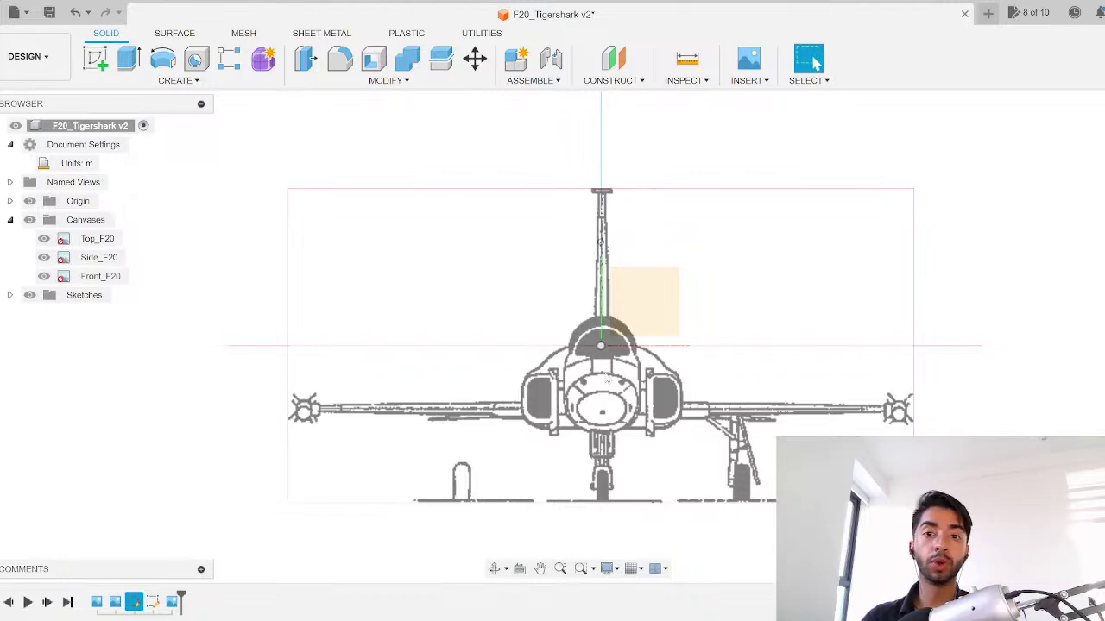
Step: Look up the aircraft's height in metres in the Wikipedia F-20 specifications
key("alt+Tab")
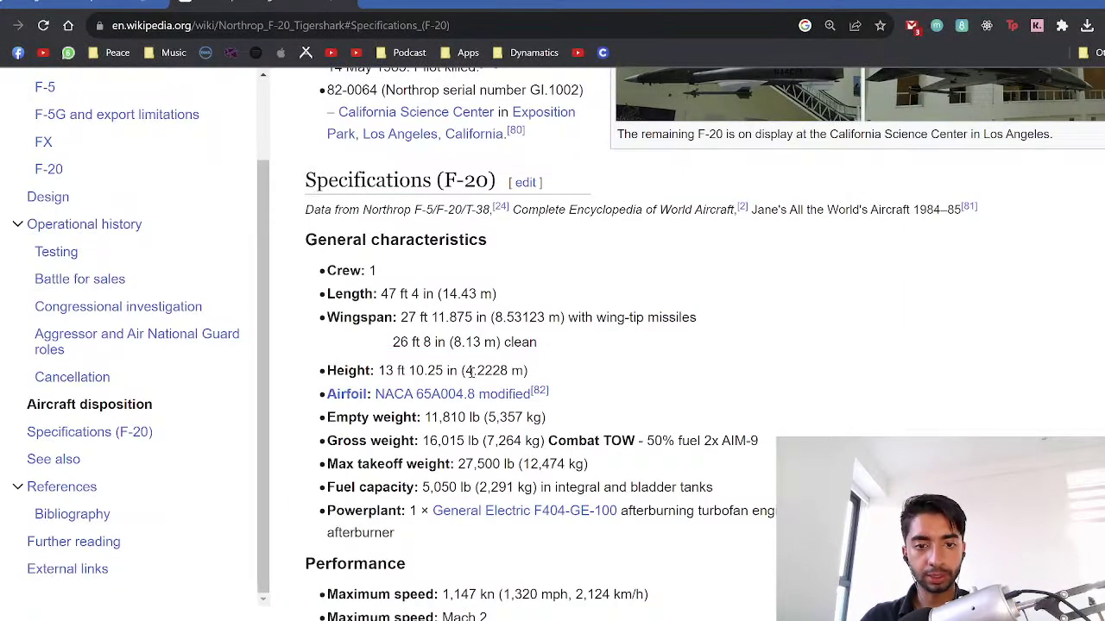
left_click_drag(467, 371, 511, 372)
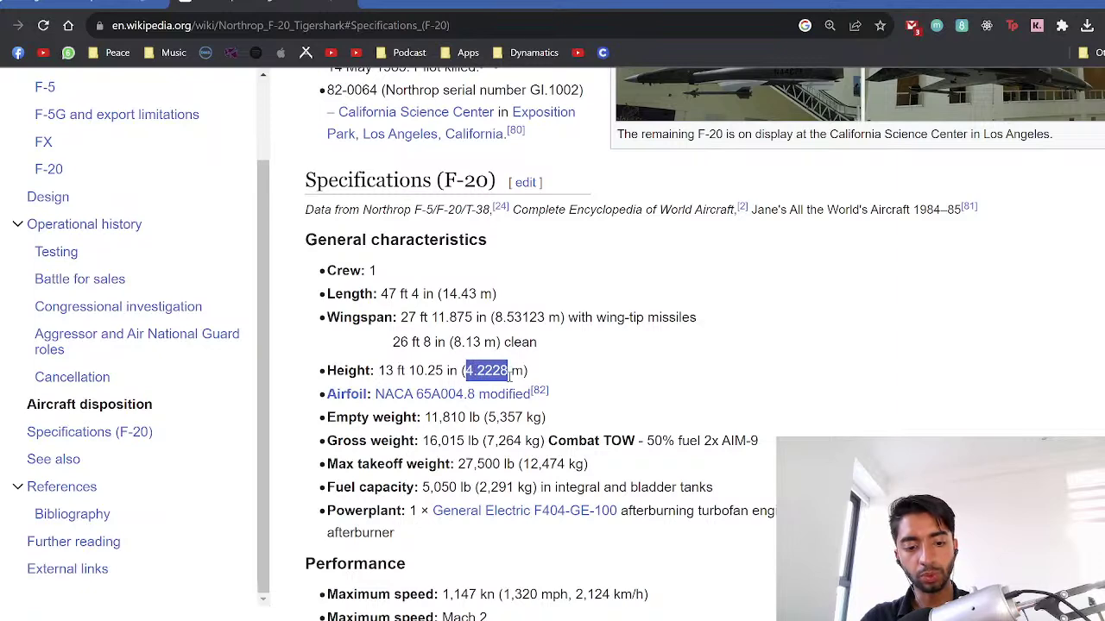
key("alt+Tab")
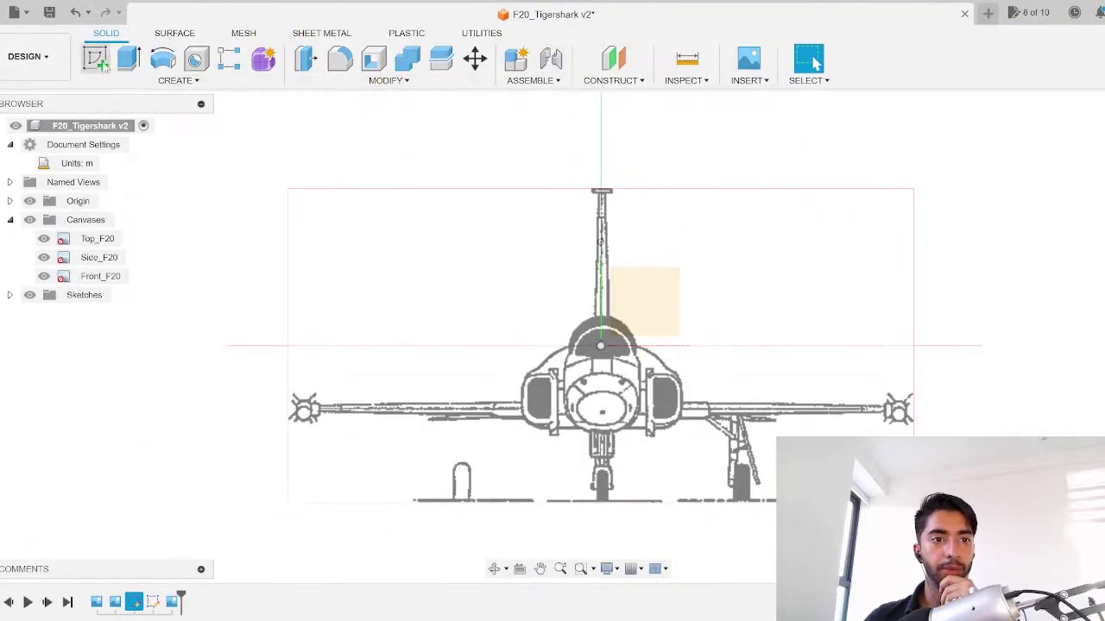
Step: Sketch a vertical line about 3.8 m long on the front plane, from the fin's top centre down to the ground line under the nose wheel
left_click(95, 58)
left_click(552, 219)
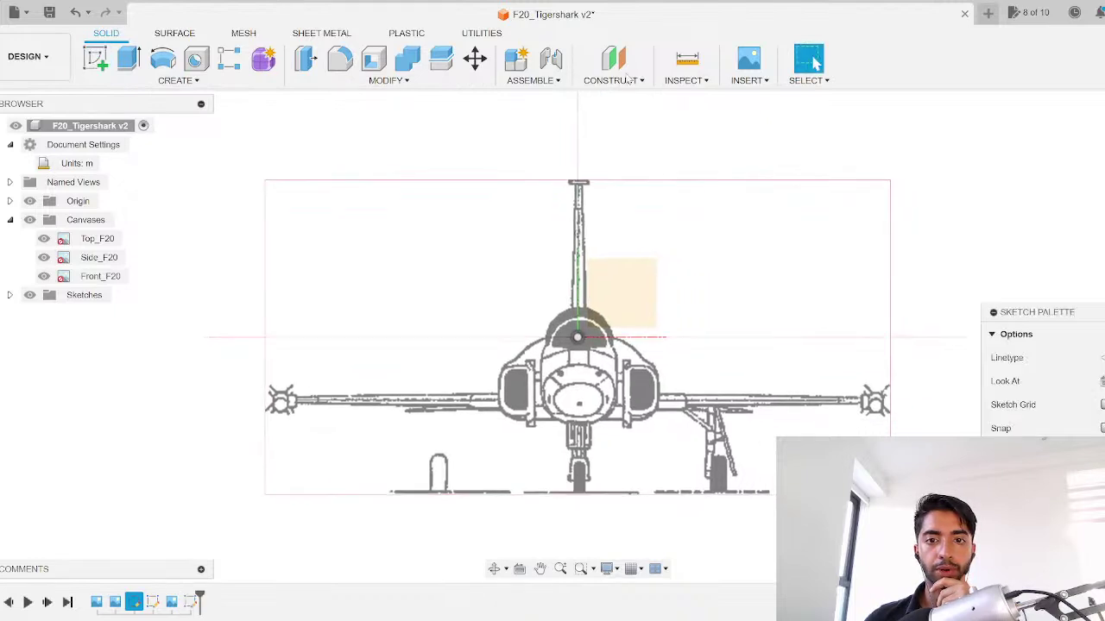
left_click(96, 58)
scroll(577, 182, "up", 8)
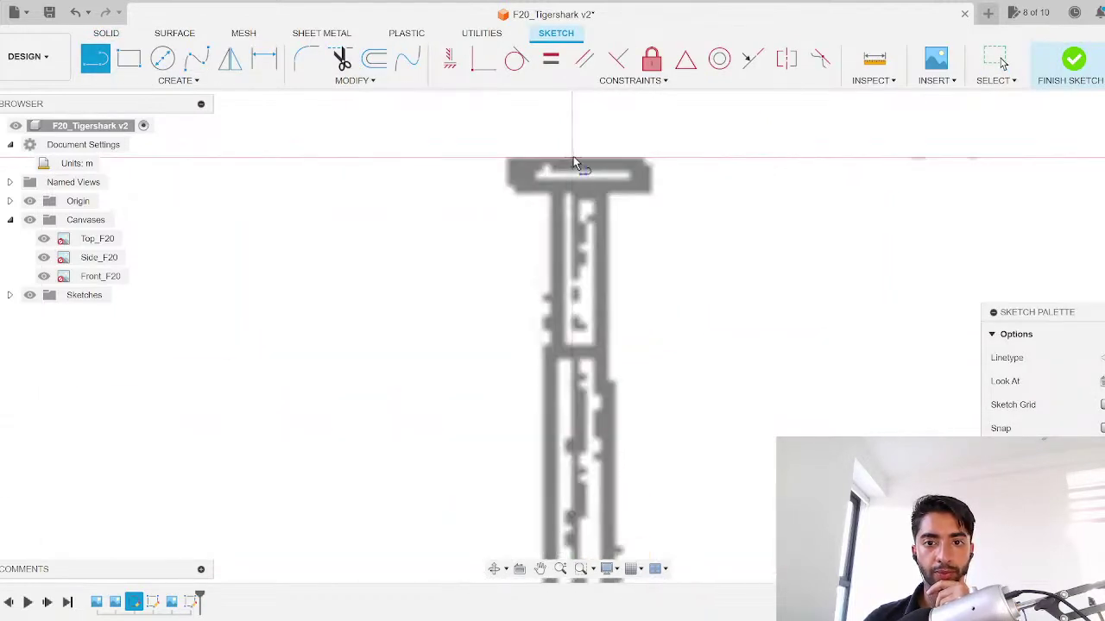
left_click(573, 157)
scroll(573, 158, "down", 5)
scroll(584, 344, "down", 6)
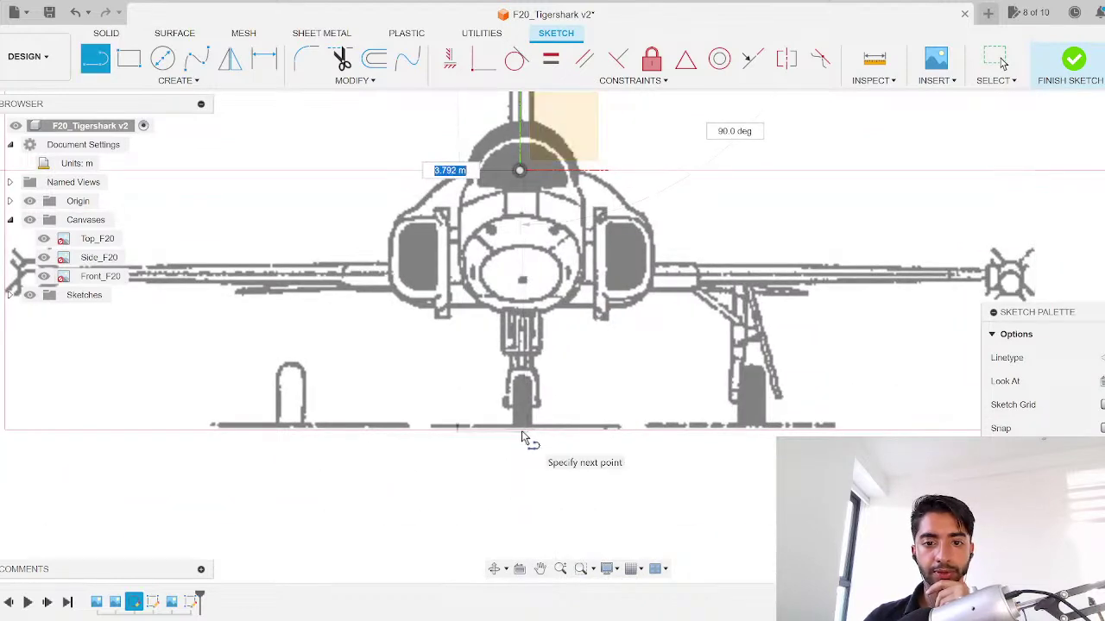
scroll(526, 436, "up", 4)
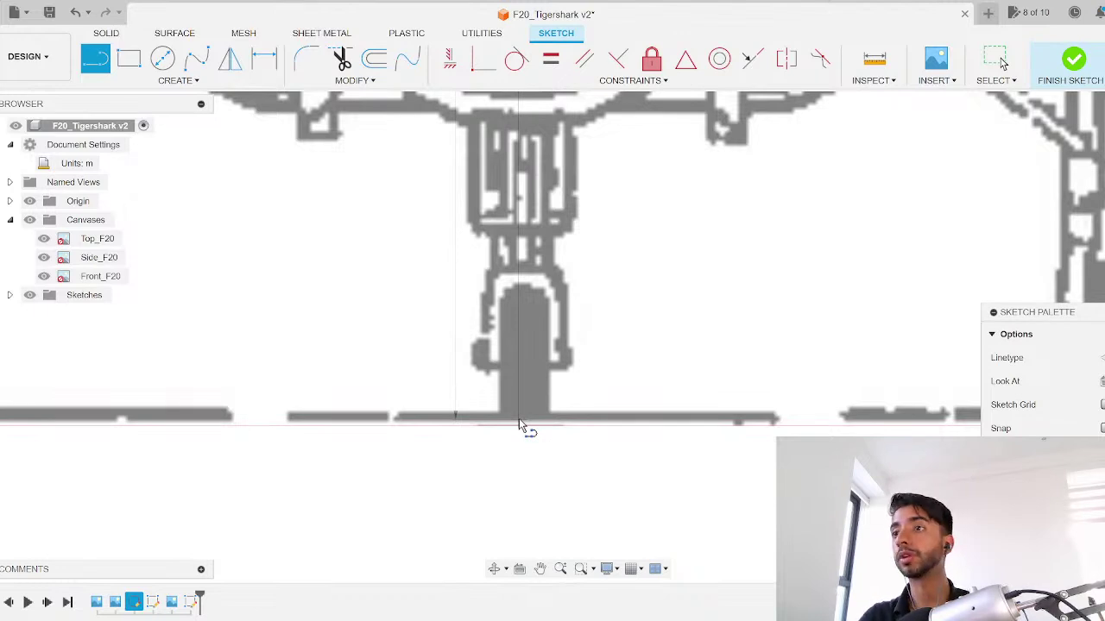
left_click(519, 425)
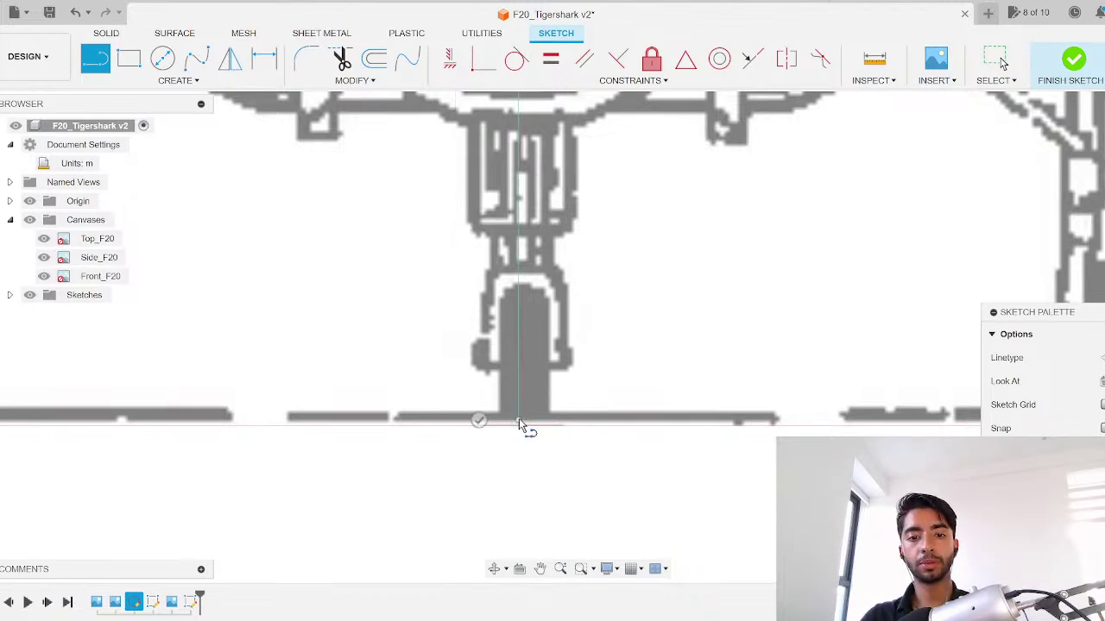
key("Escape")
Step: Apply a Horizontal/Vertical constraint to the fin-to-ground line on the front view and finish the sketch
scroll(617, 365, "down", 5)
scroll(616, 362, "down", 3)
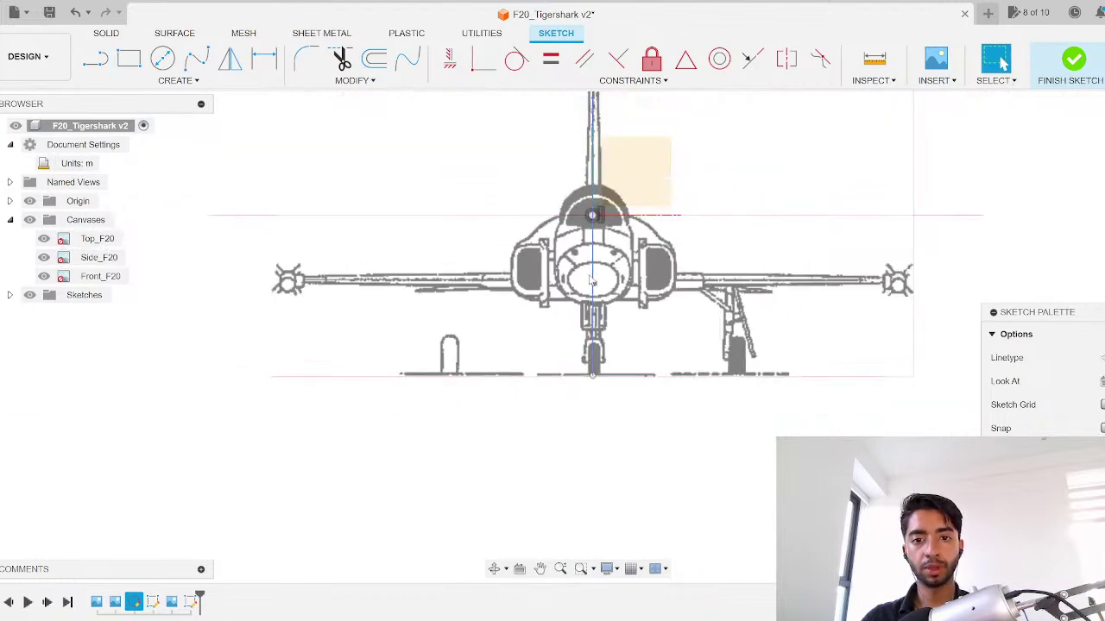
left_click(592, 276)
left_click(450, 62)
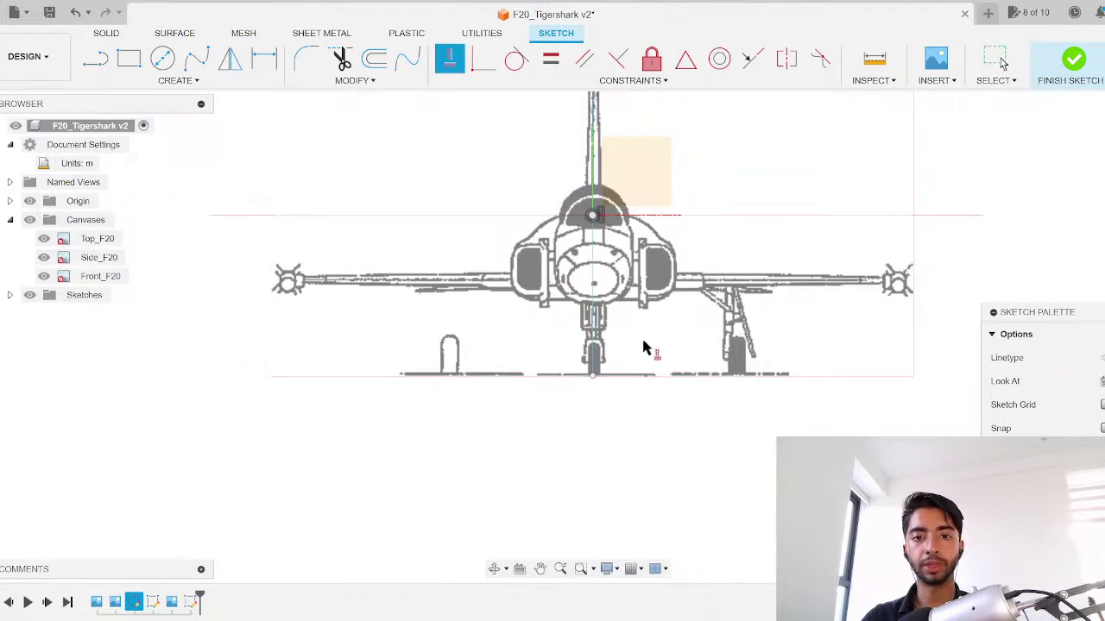
key("Escape")
scroll(651, 379, "down", 3)
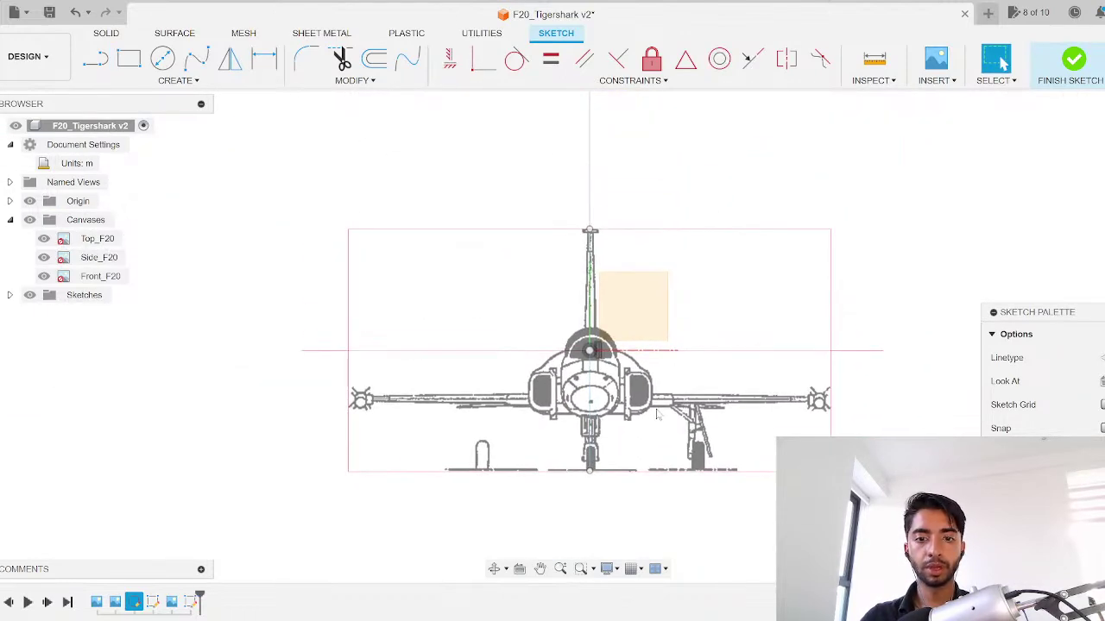
middle_click_drag(658, 415, 648, 369)
scroll(648, 368, "up", 1)
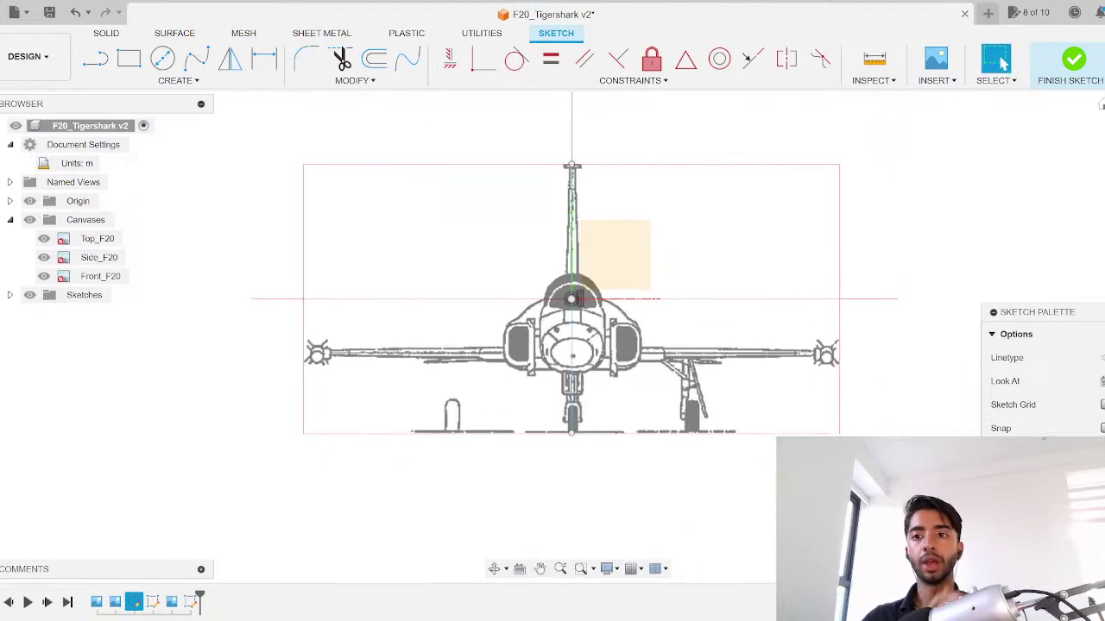
left_click(1074, 60)
Step: Calibrate the Front_F20 canvas by setting the distance from the fin's top centre to the ground line to 4.2228 m
right_click(101, 276)
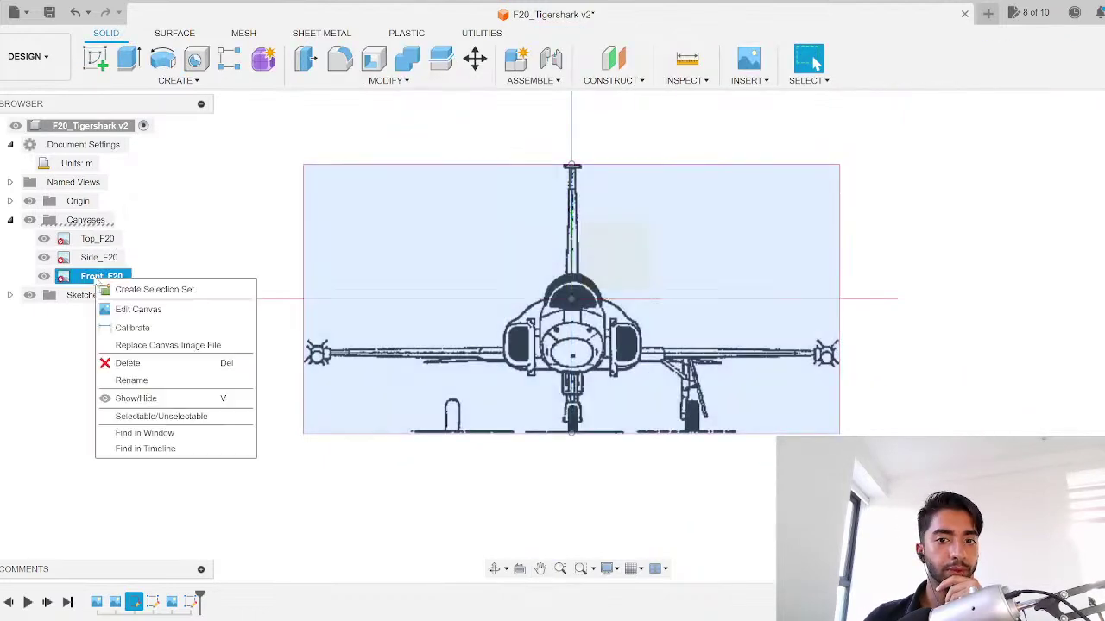
left_click(132, 327)
scroll(582, 159, "up", 5)
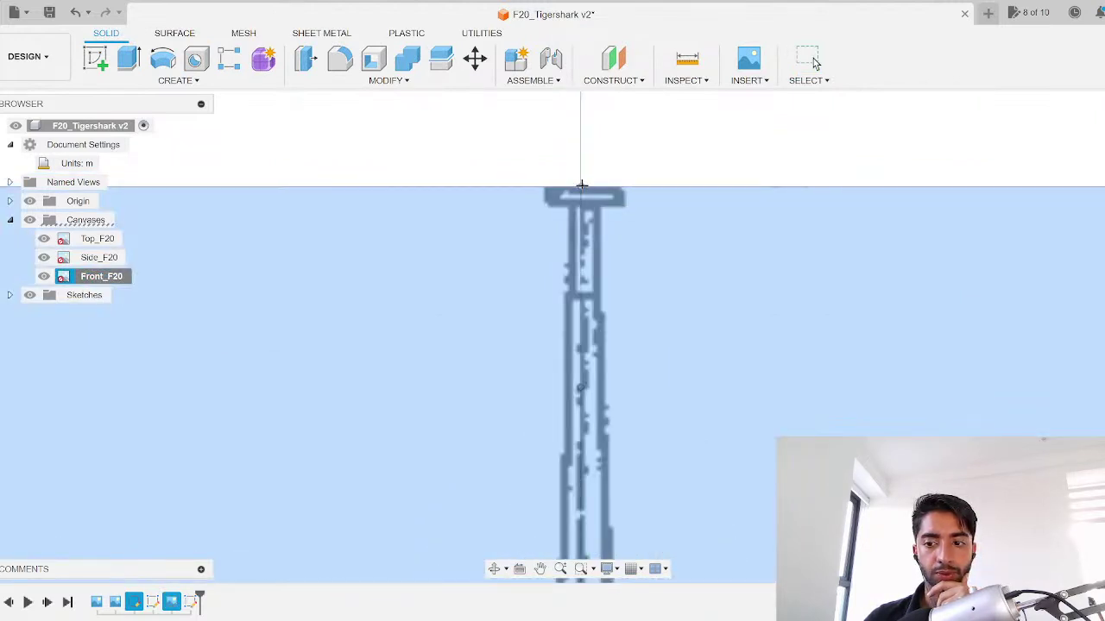
left_click(582, 185)
scroll(565, 332, "down", 5)
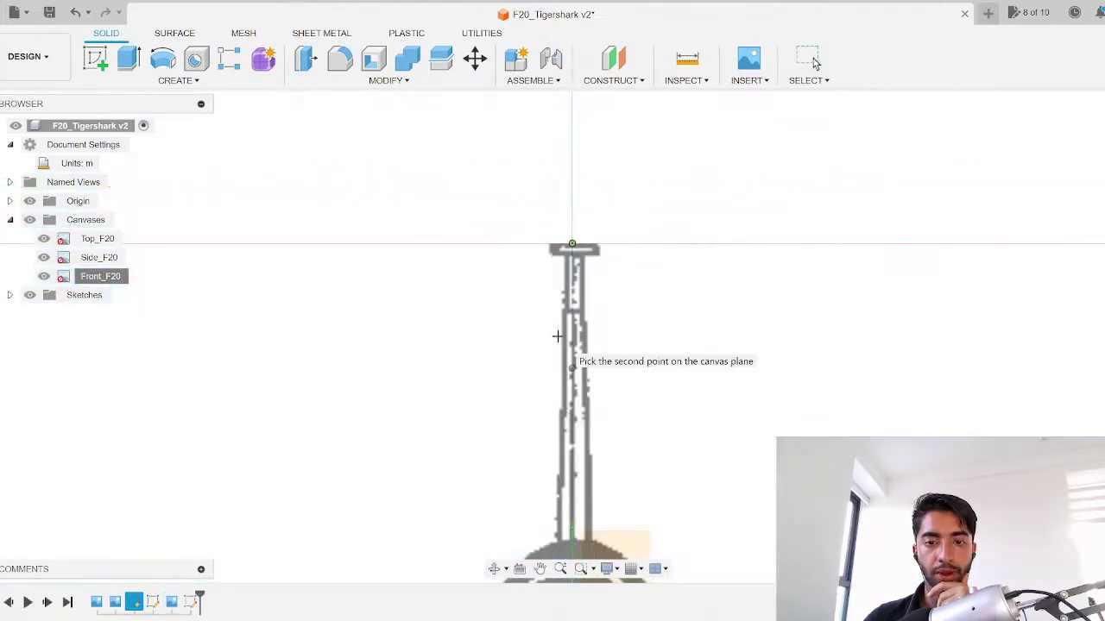
scroll(520, 358, "up", 5)
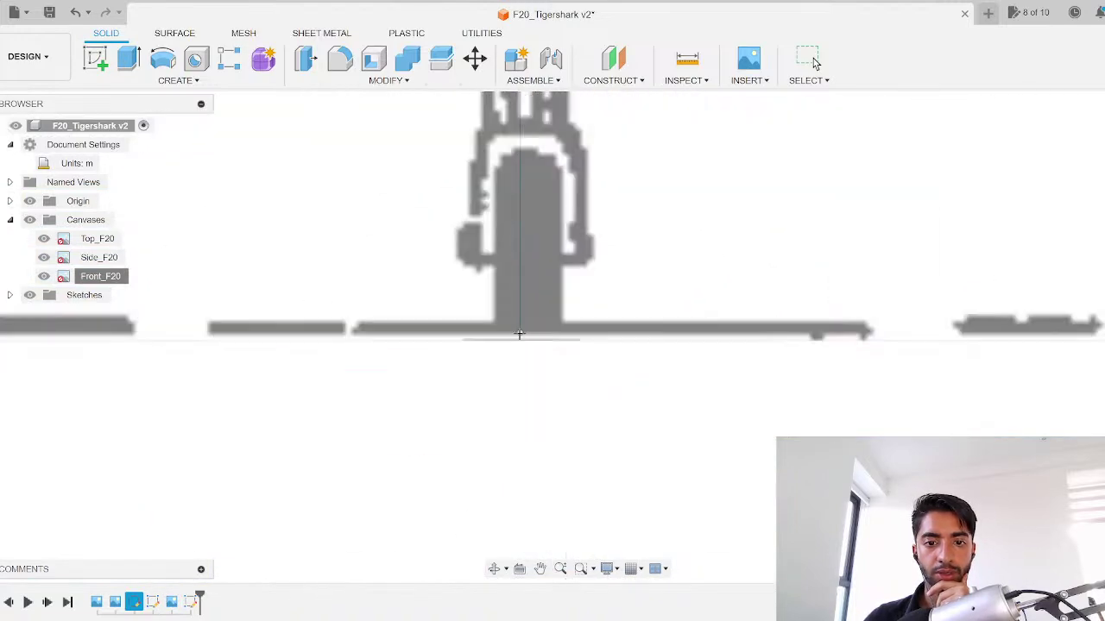
left_click(521, 354)
scroll(564, 380, "down", 3)
scroll(564, 381, "down", 3)
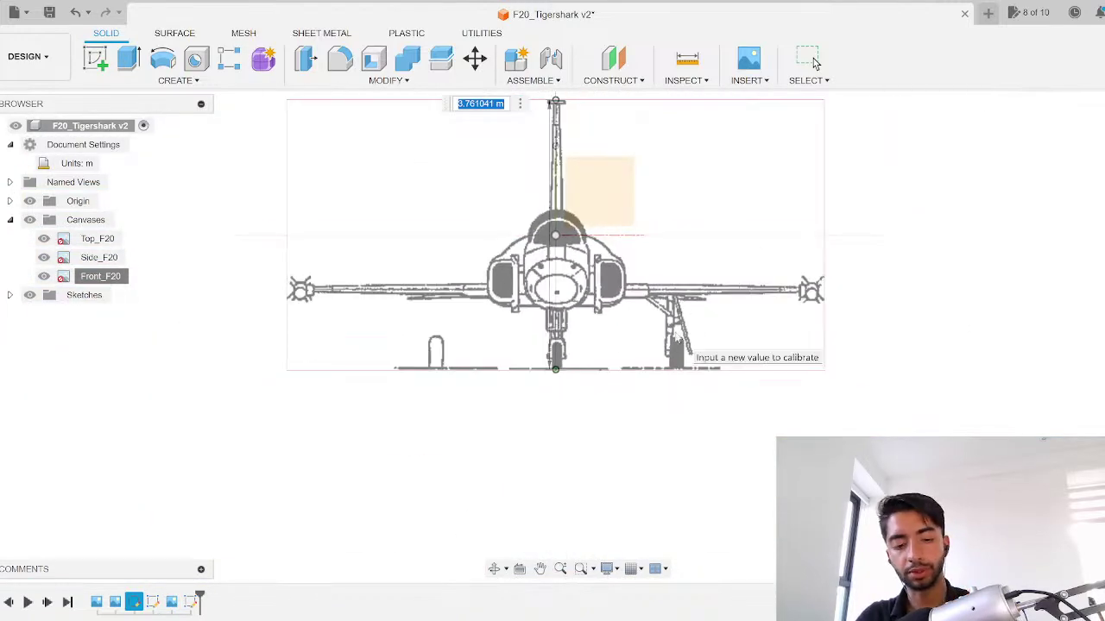
type("4.2228")
key("Return")
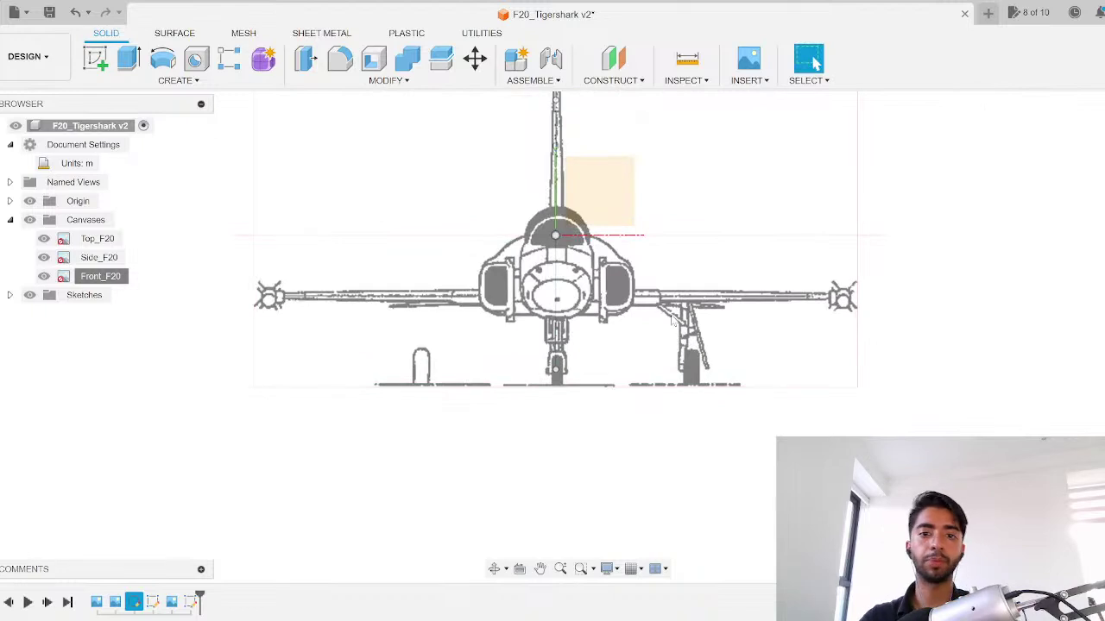
Step: Edit the Front_F20 canvas, moving it -0.012 m horizontally and 2.112 m vertically so the ground line under the nose wheel meets the origin
scroll(674, 320, "down", 3)
middle_click_drag(624, 317, 631, 373)
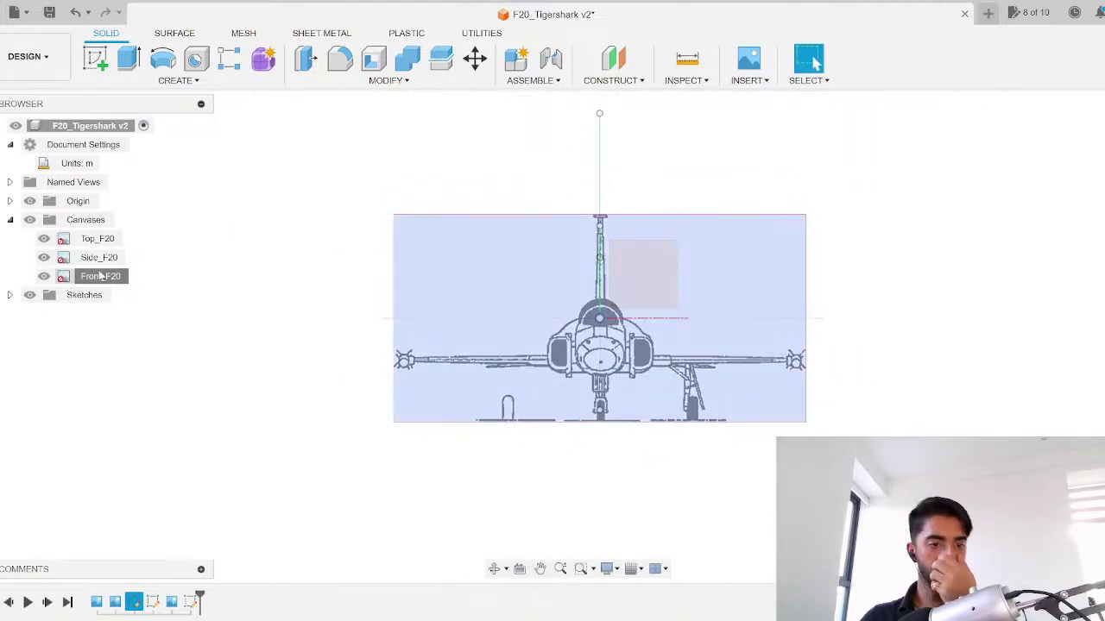
left_click(102, 277)
right_click(104, 279)
left_click(189, 311)
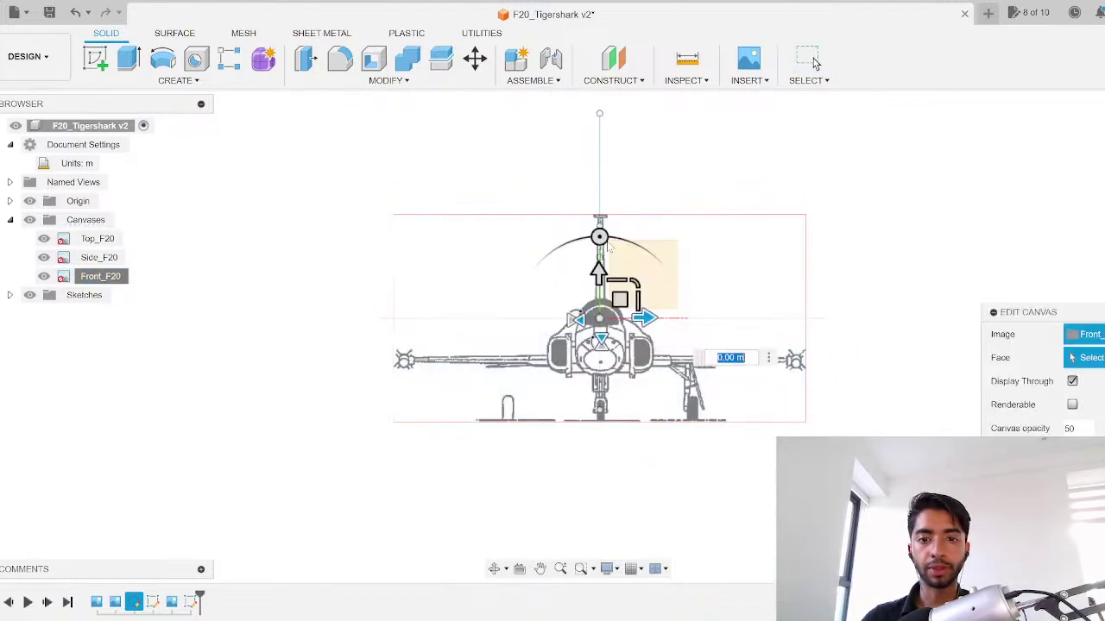
scroll(606, 240, "up", 3)
left_click_drag(614, 351, 612, 178)
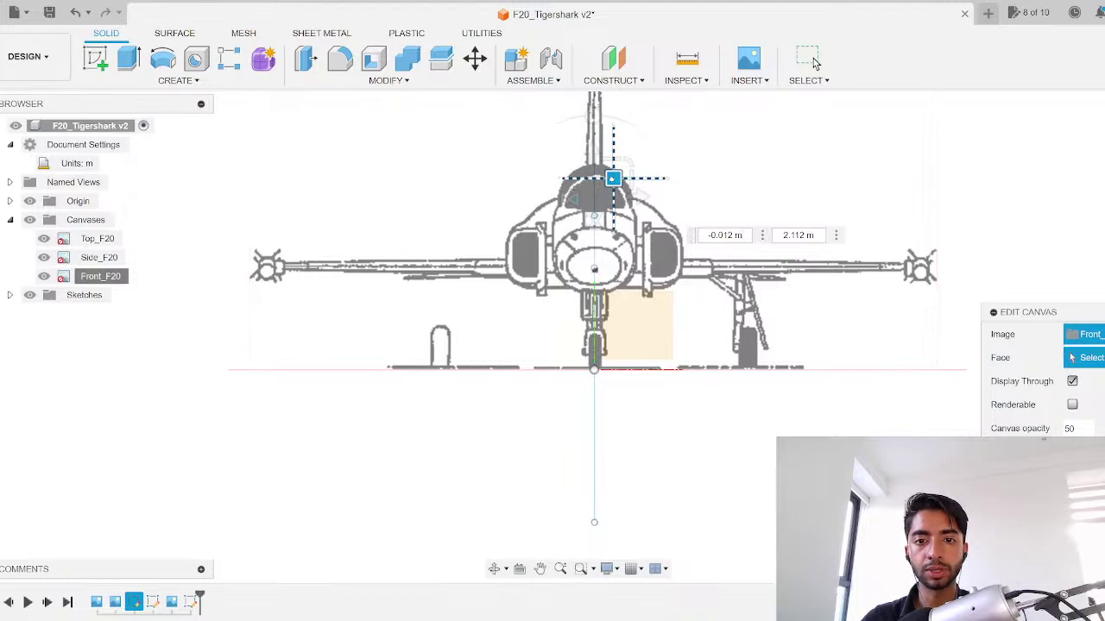
scroll(594, 306, "up", 5)
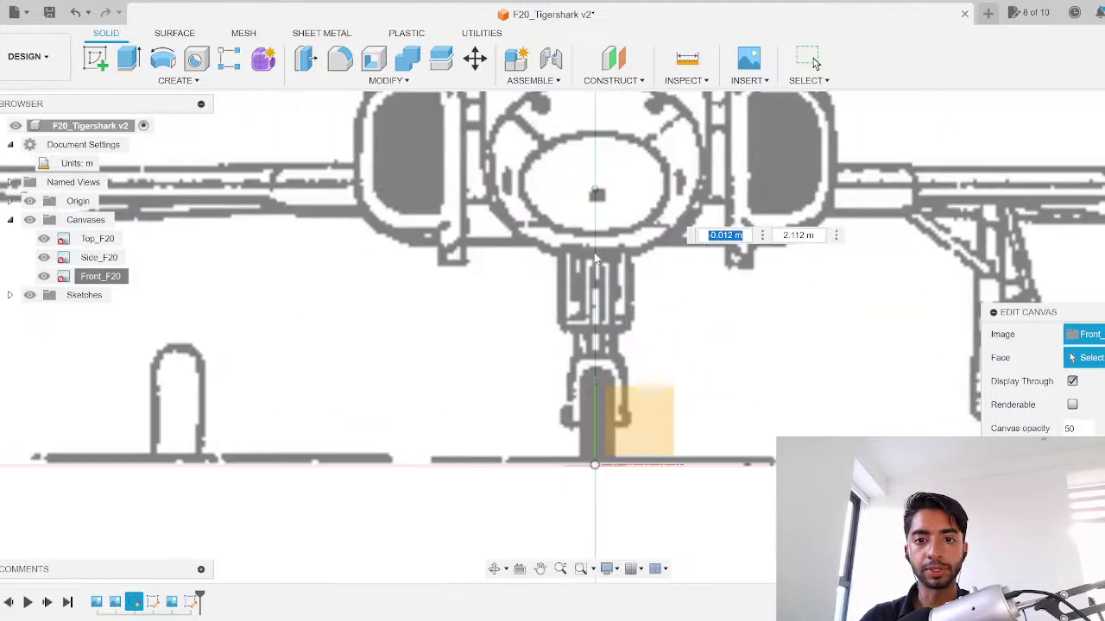
scroll(596, 259, "down", 4)
scroll(539, 353, "up", 6)
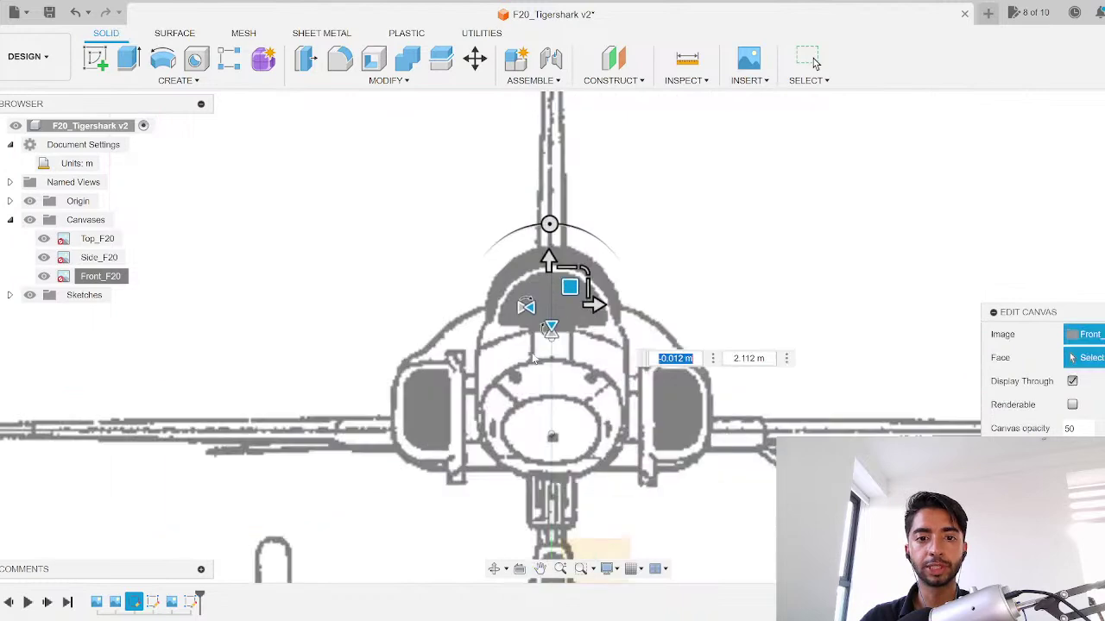
scroll(535, 360, "down", 5)
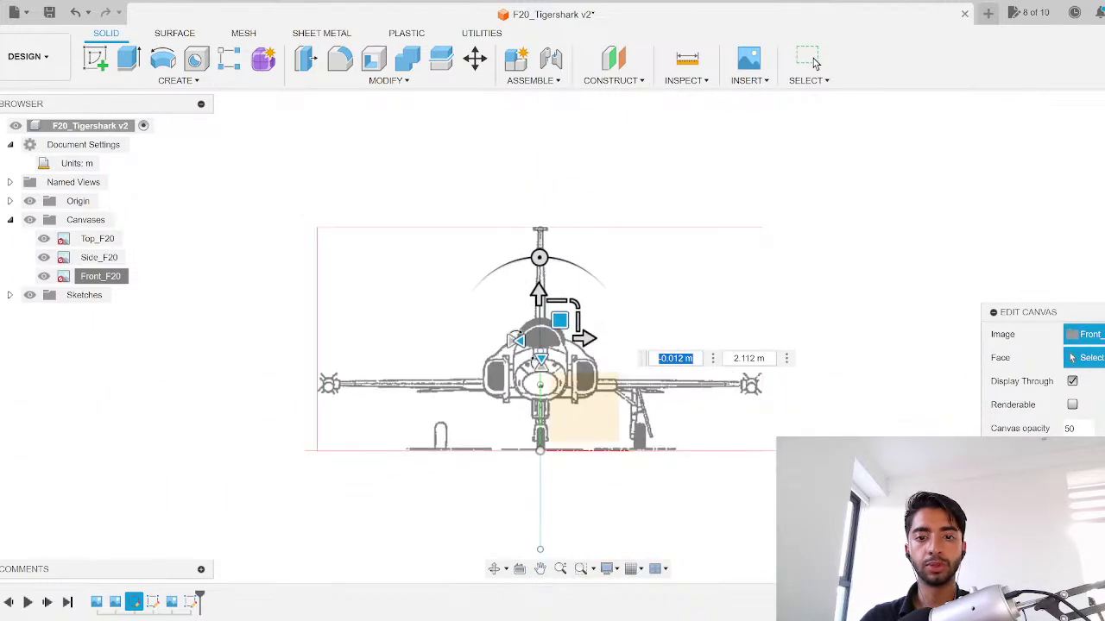
key("Return")
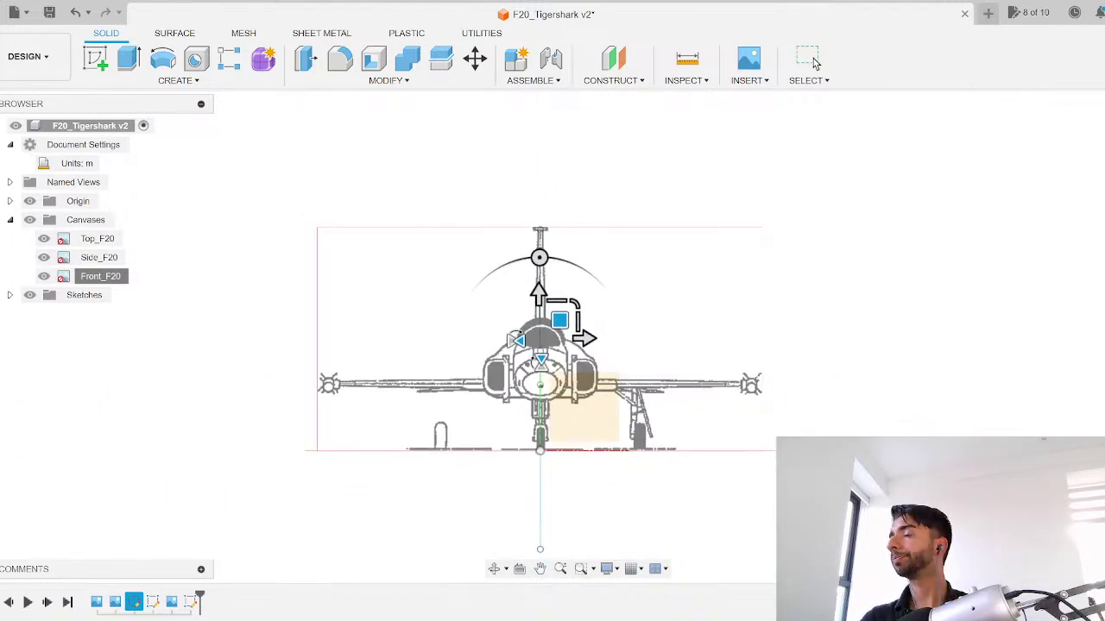
left_click(814, 62)
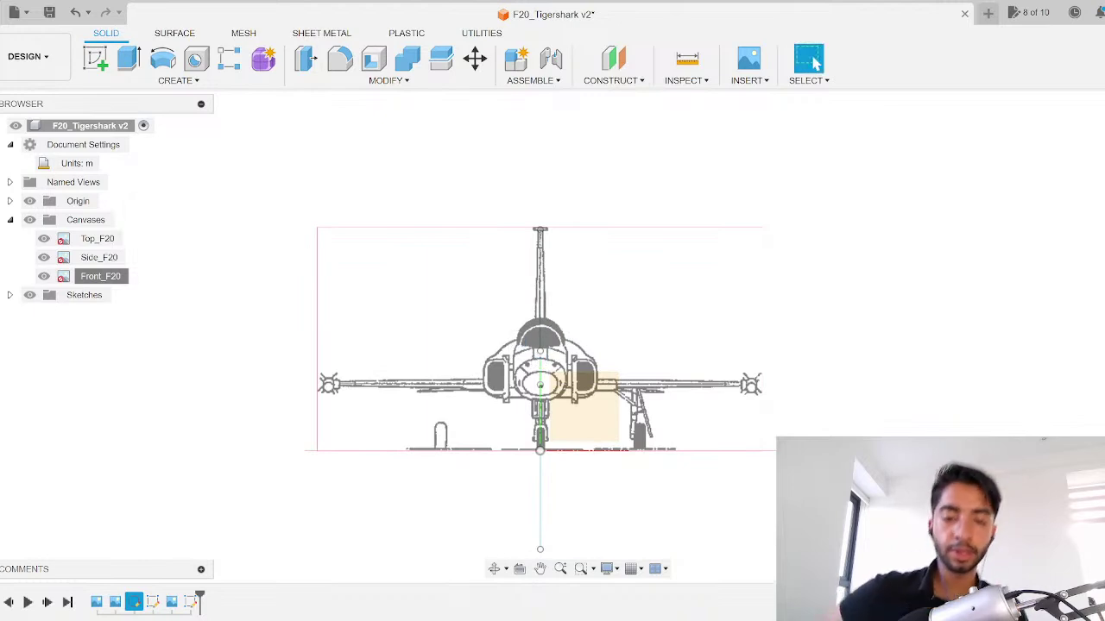
Step: Hide all sketches and the origin geometry, then save the design as a new version
scroll(636, 370, "down", 2)
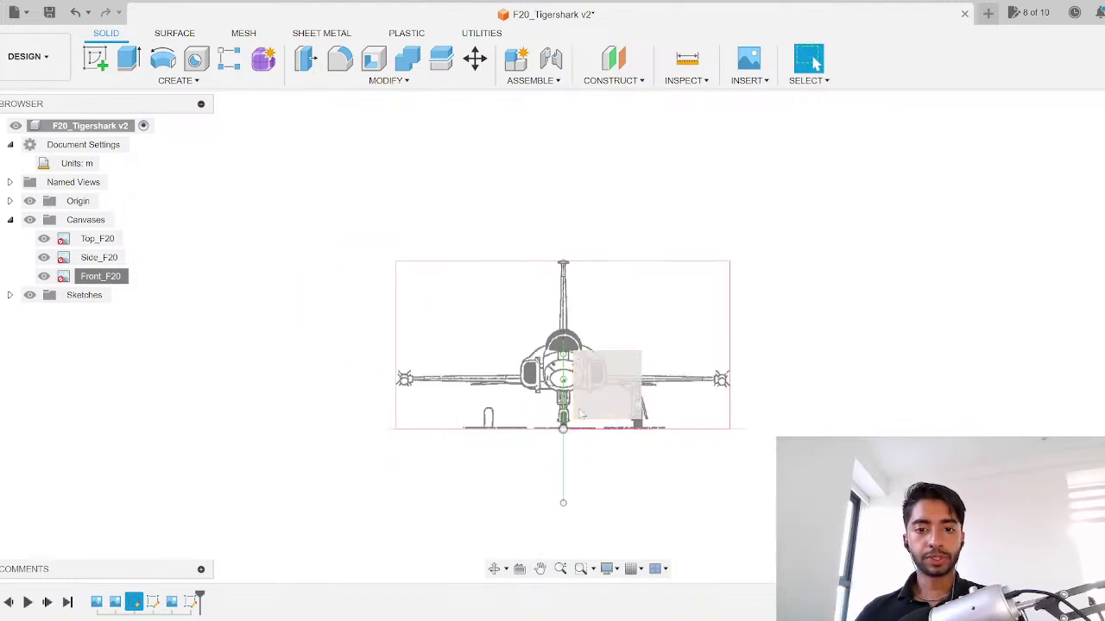
left_click(30, 295)
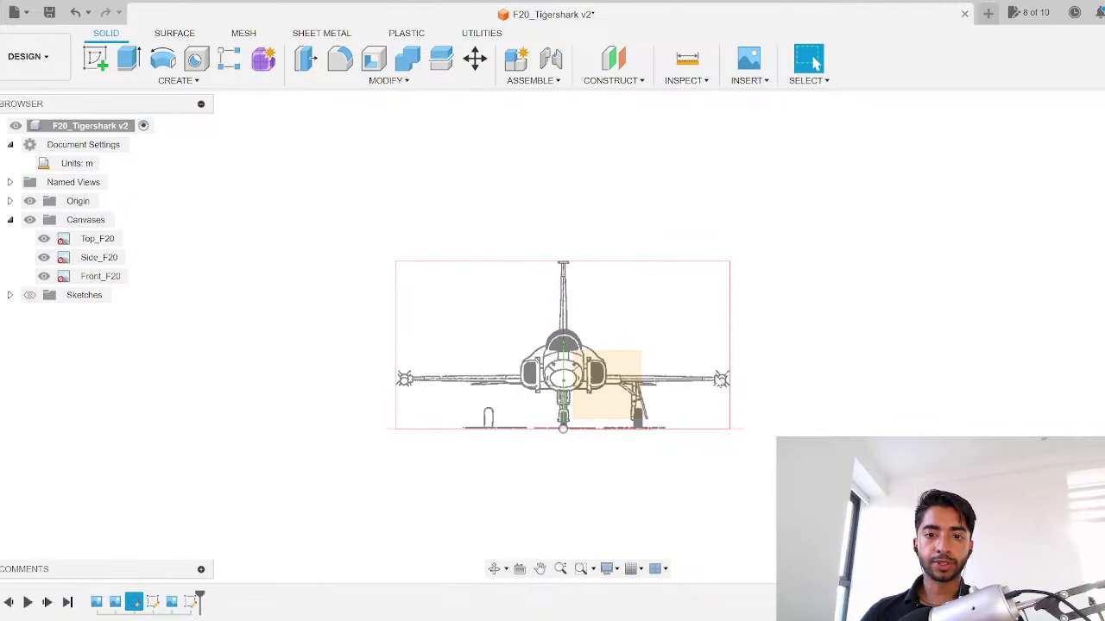
left_click(29, 201)
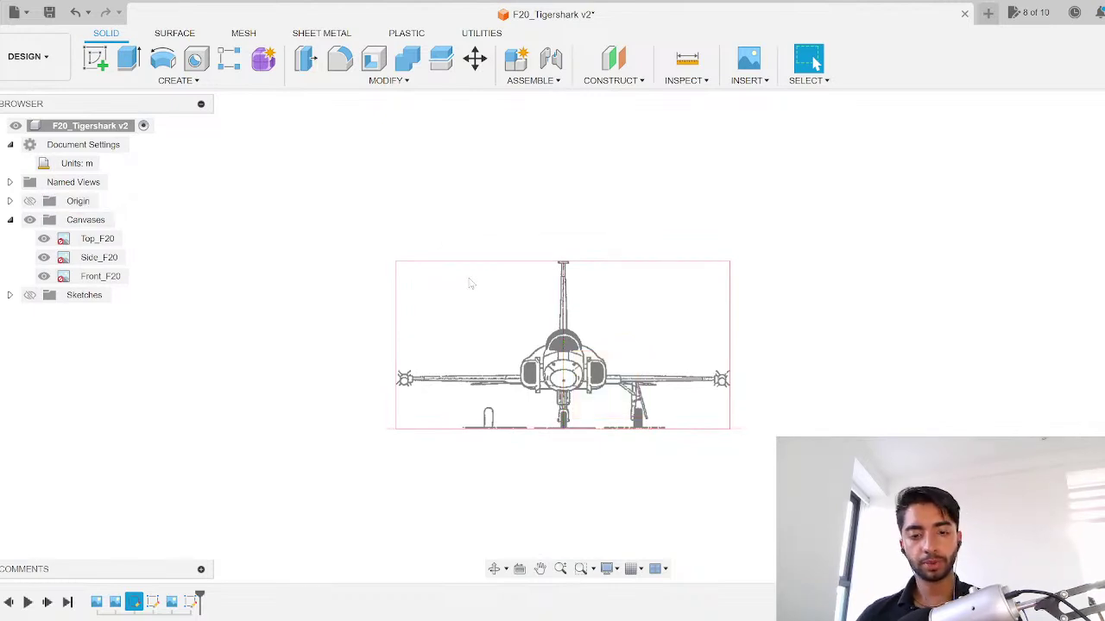
key("ctrl+s")
left_click(576, 330)
Step: Examine how the front canvas lines up with the side canvas in height and ground level
scroll(561, 371, "up", 3)
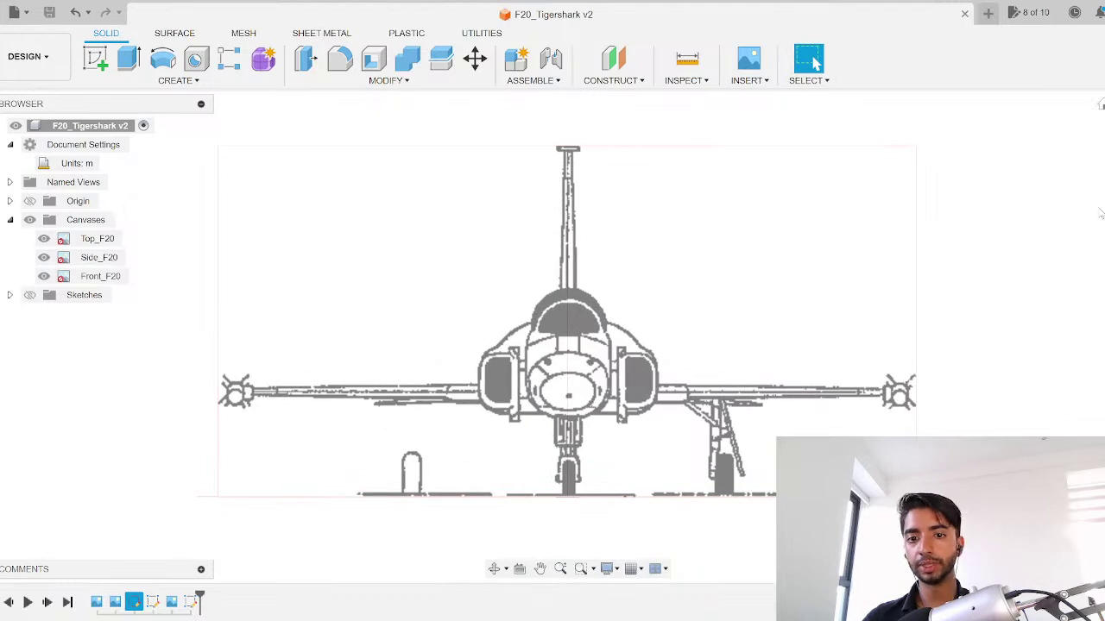
middle_click_drag(1100, 213, 870, 318, "shift")
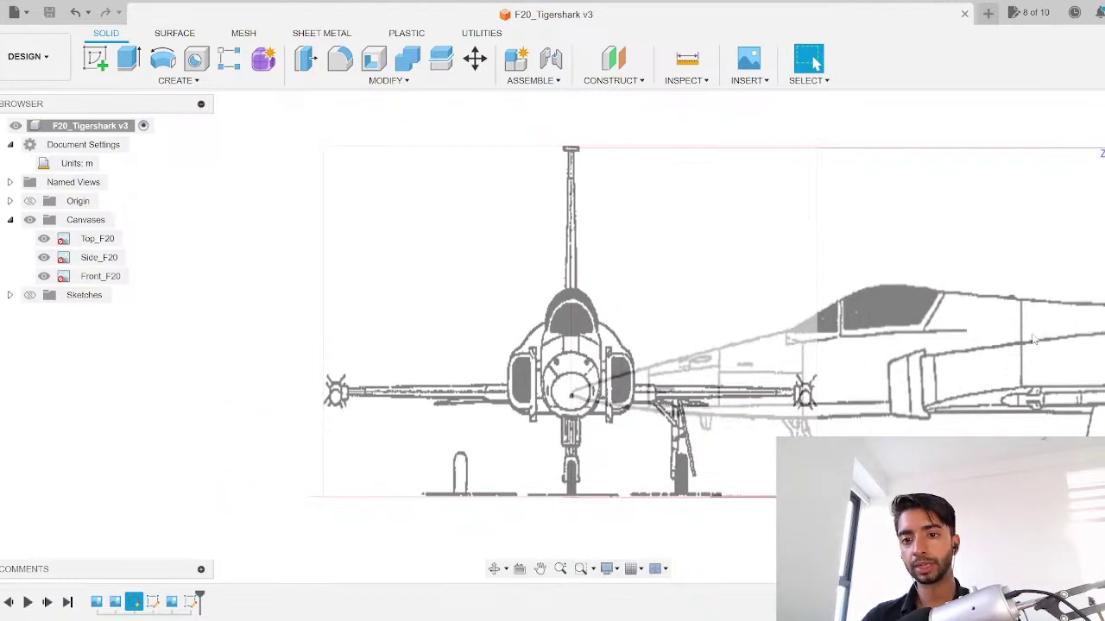
scroll(708, 276, "down", 3)
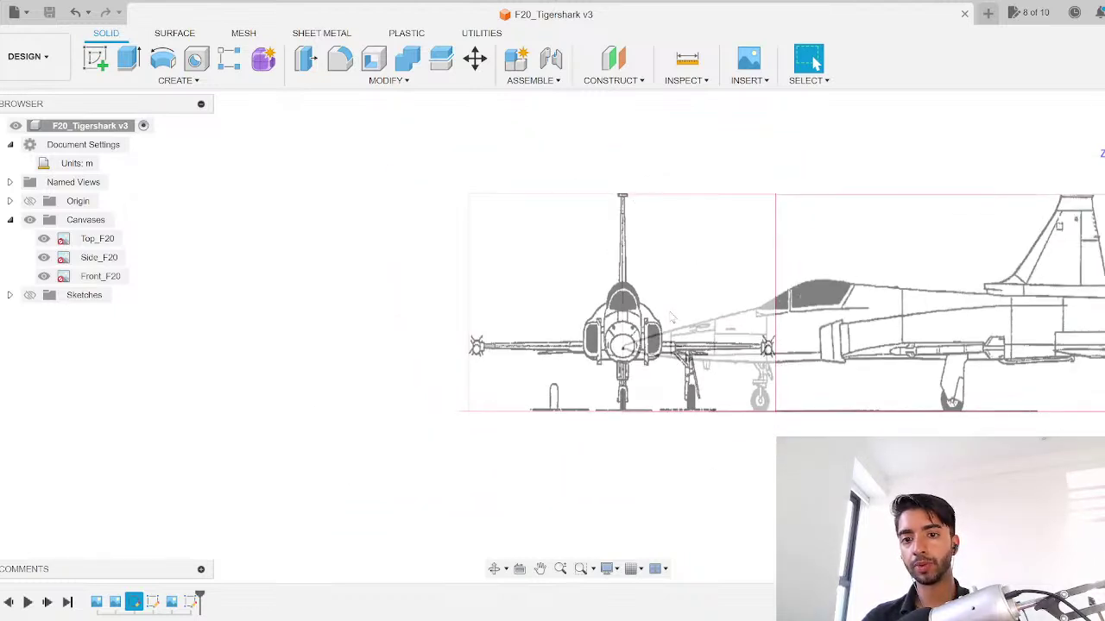
Step: Examine the aircraft's reference canvases from the front, the side and above
scroll(669, 312, "up", 5)
scroll(621, 269, "down", 1)
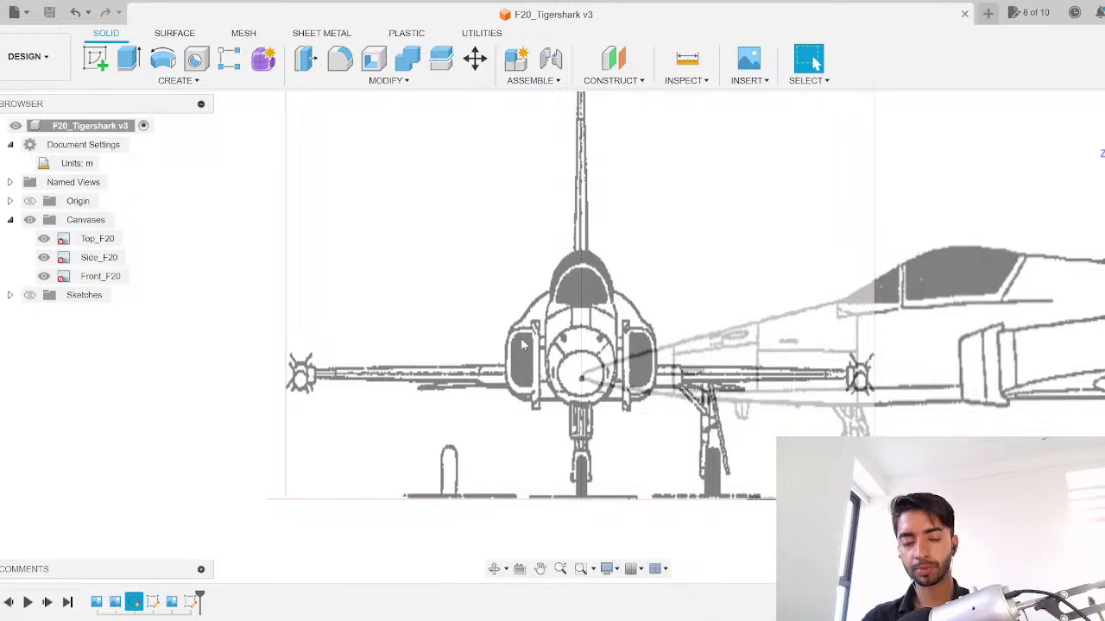
scroll(521, 345, "down", 2)
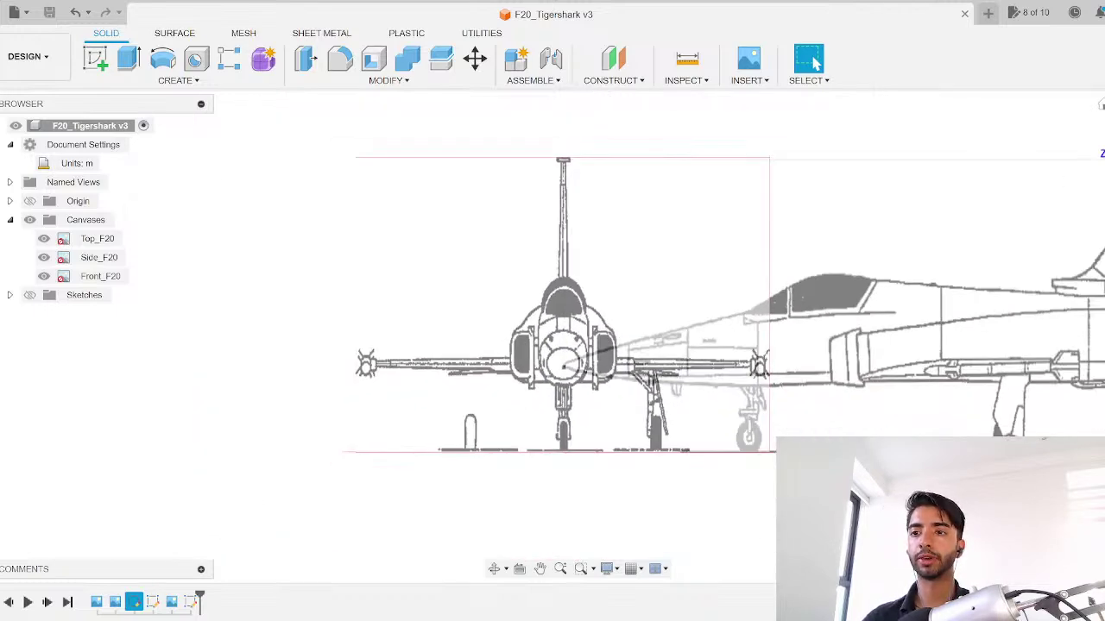
scroll(610, 382, "down", 3)
middle_click_drag(700, 265, 239, 241)
middle_click_drag(437, 249, 647, 263)
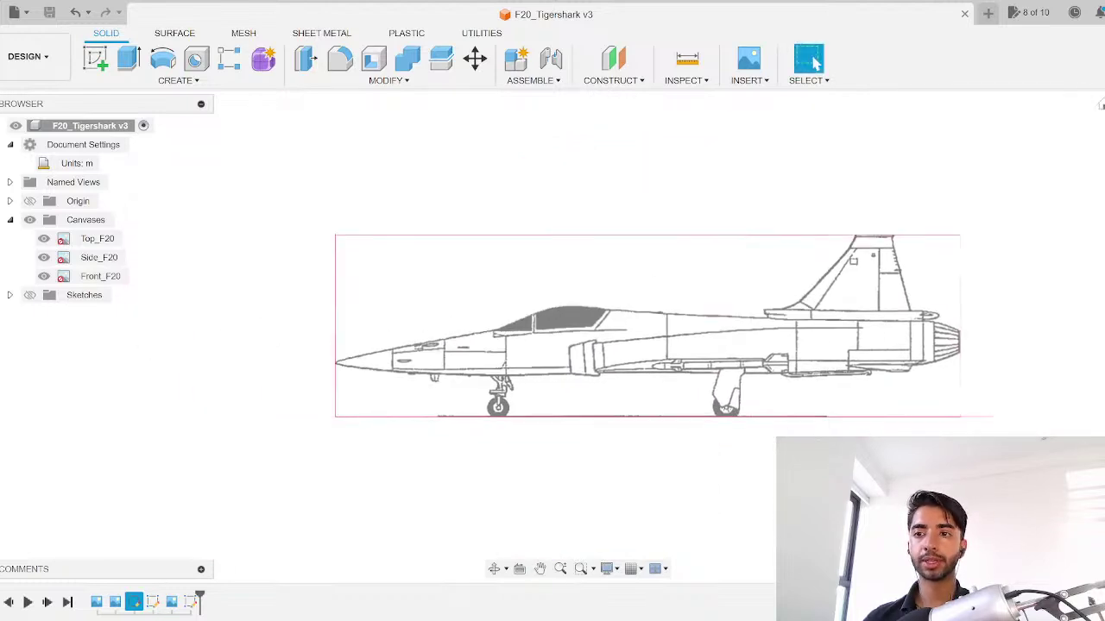
left_click(1104, 112)
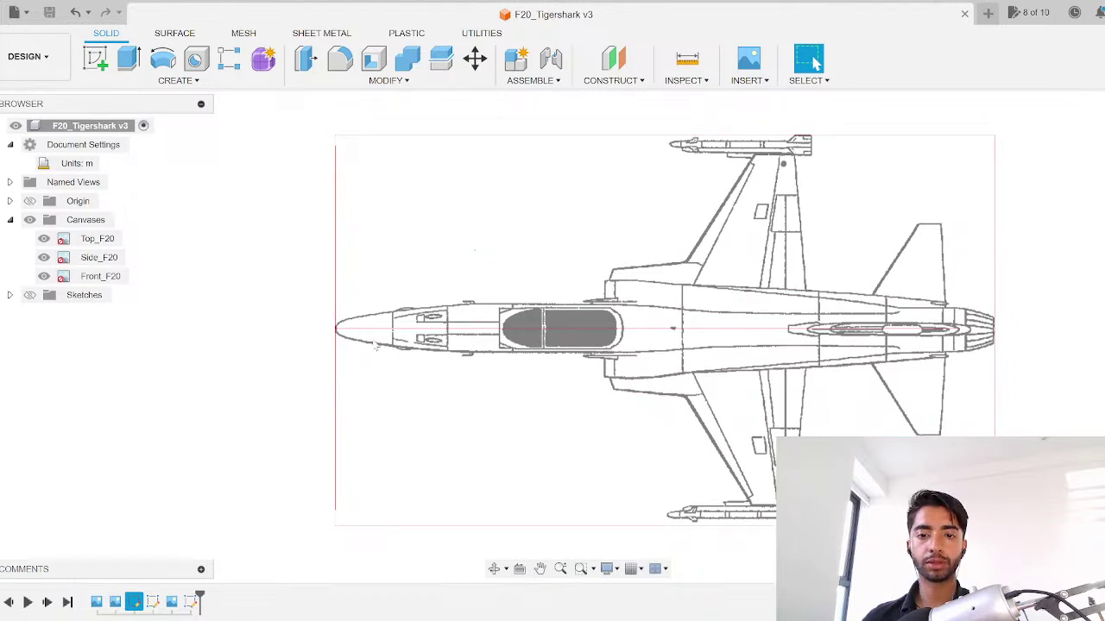
Step: Look up the F-20's overall length in metres in the Wikipedia specifications, and return to the Fusion 360 design
key("alt+Tab")
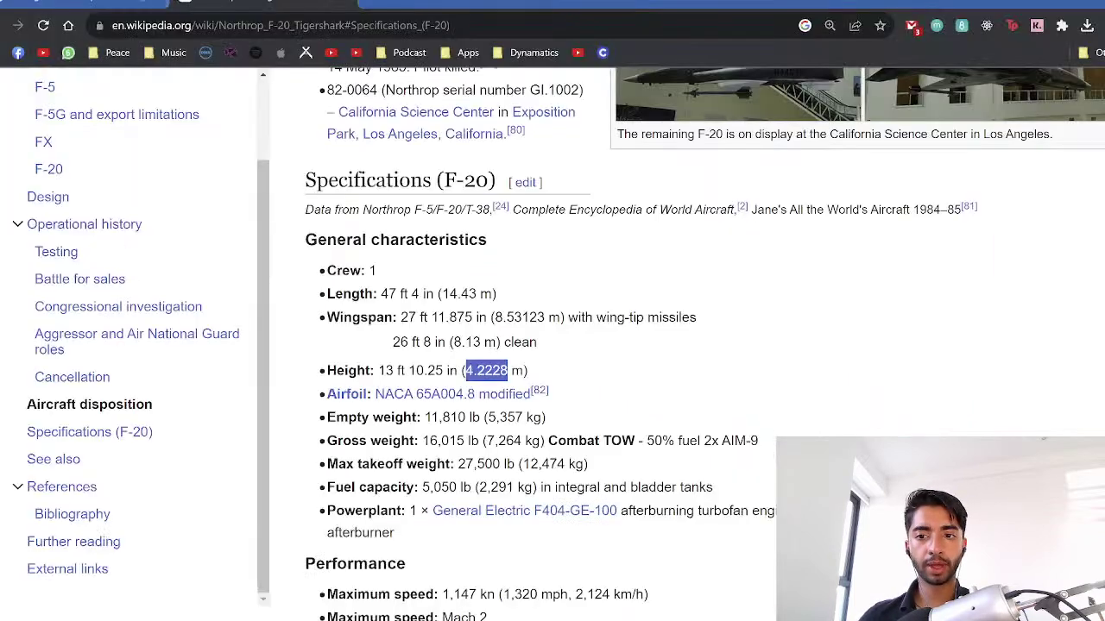
left_click(414, 292)
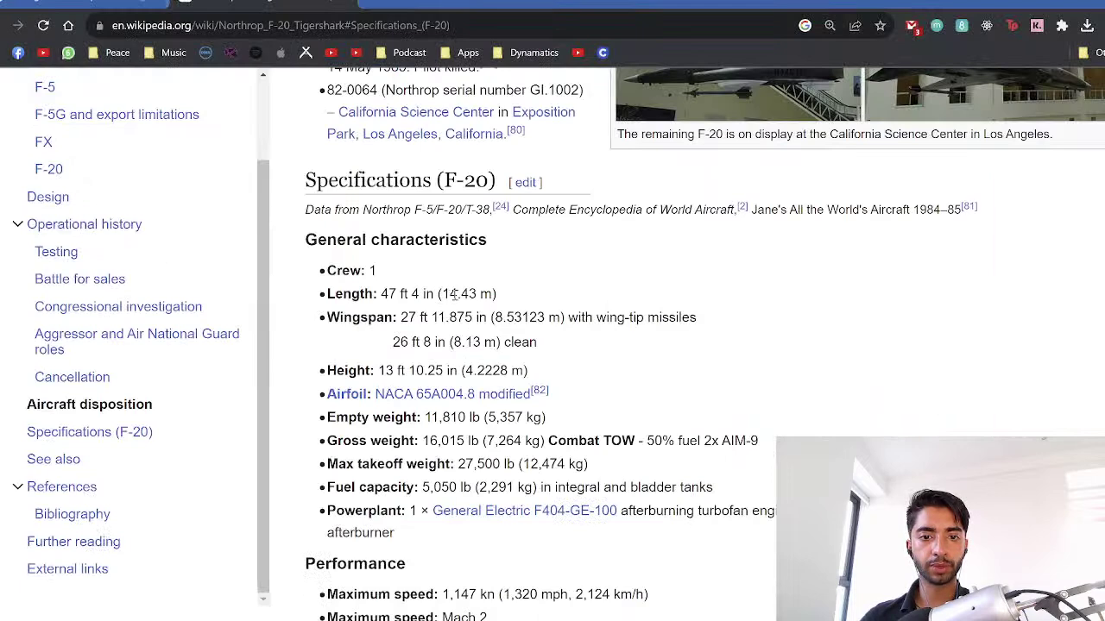
double_click(453, 295)
left_click(453, 294)
left_click_drag(443, 294, 475, 295)
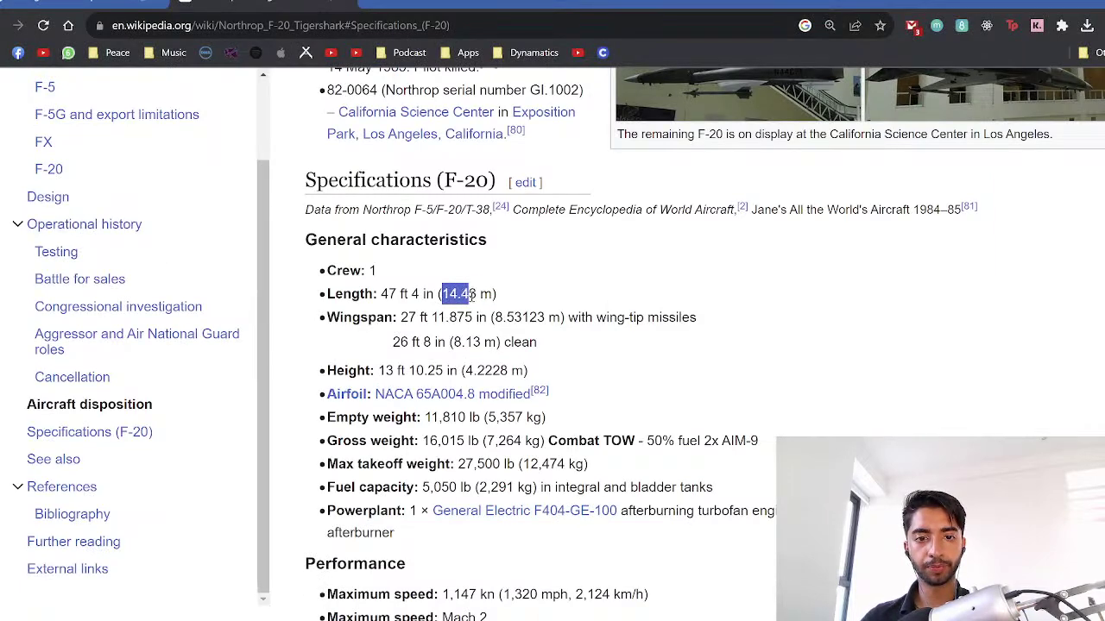
key("alt+Tab")
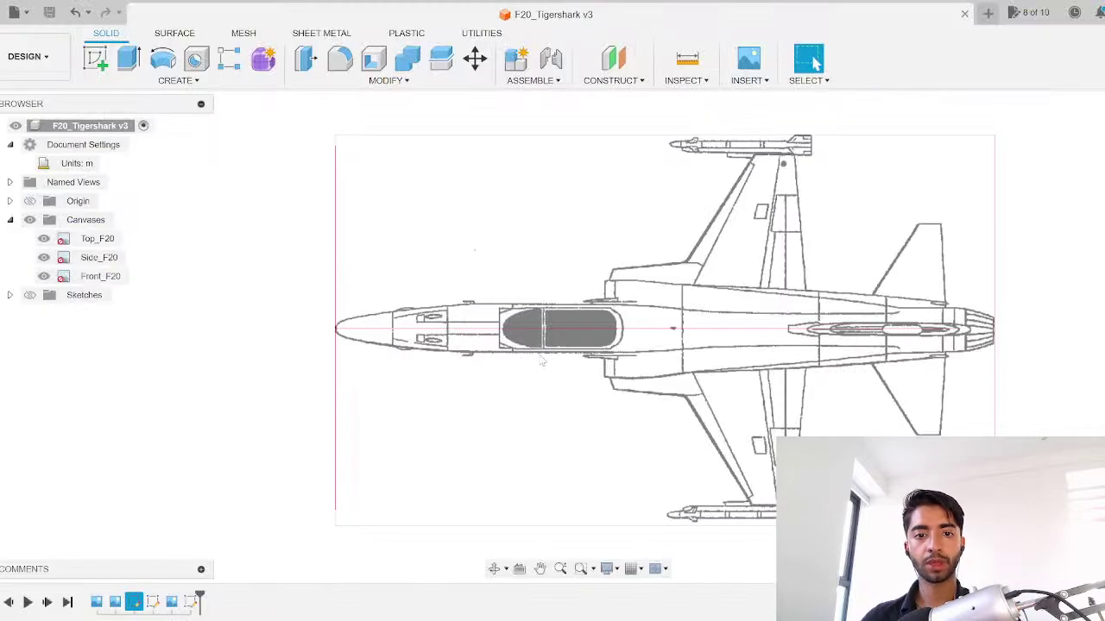
Step: Calibrate the Top_F20 canvas by setting the distance from the nose tip to the tail end to 14.43 m
left_click(98, 238)
right_click(101, 239)
left_click(138, 284)
scroll(341, 308, "up", 5)
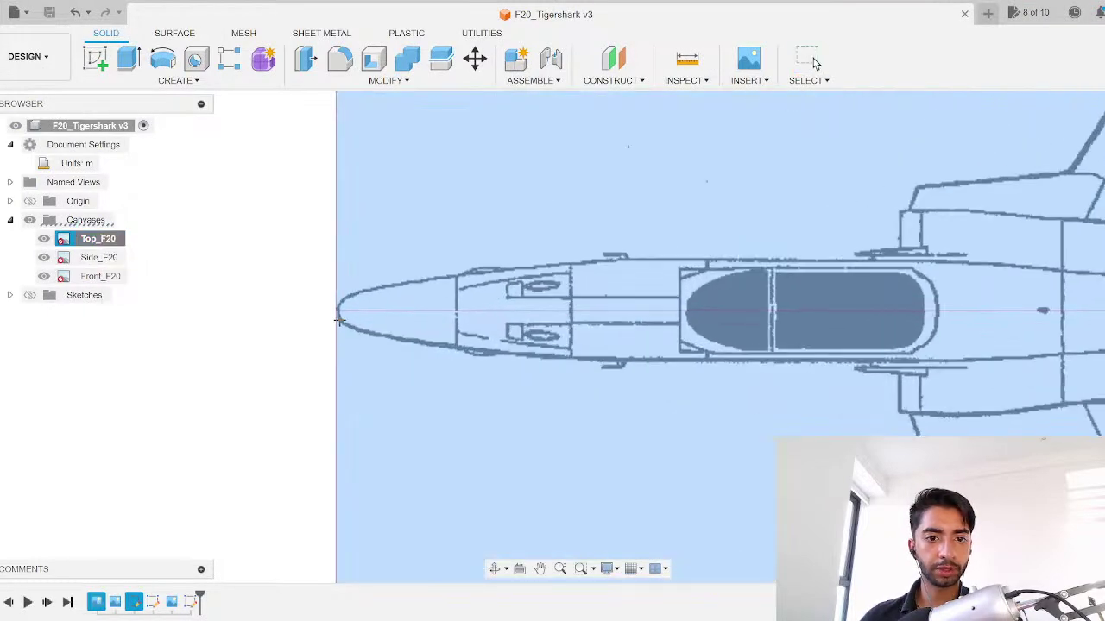
scroll(341, 308, "up", 4)
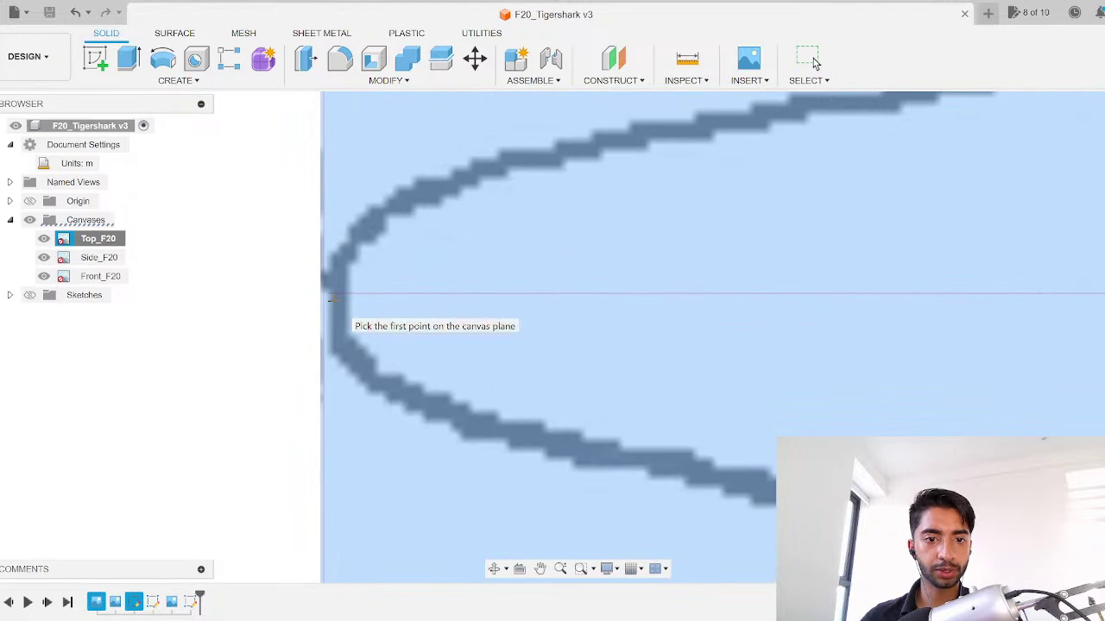
left_click(332, 300)
scroll(568, 323, "down", 10)
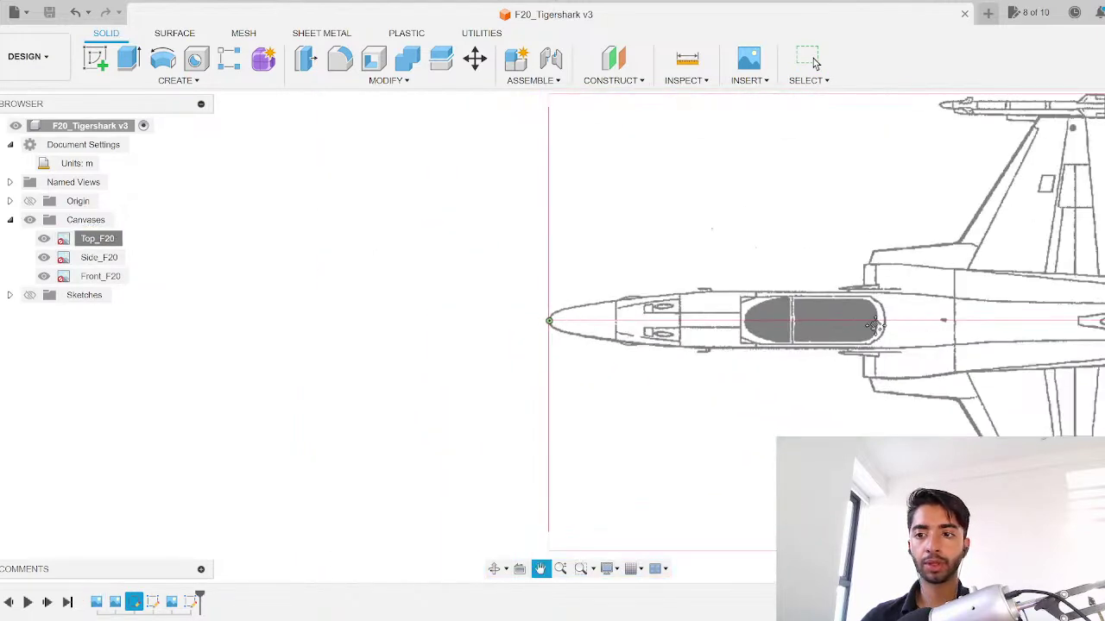
middle_click_drag(876, 325, 513, 279)
scroll(967, 311, "up", 10)
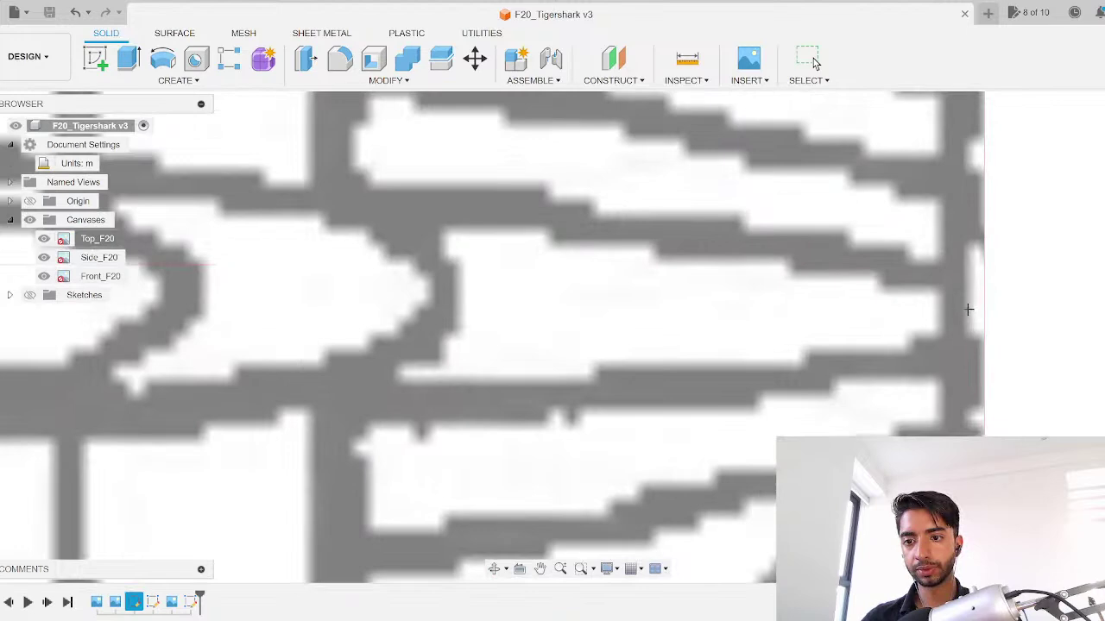
left_click(968, 309)
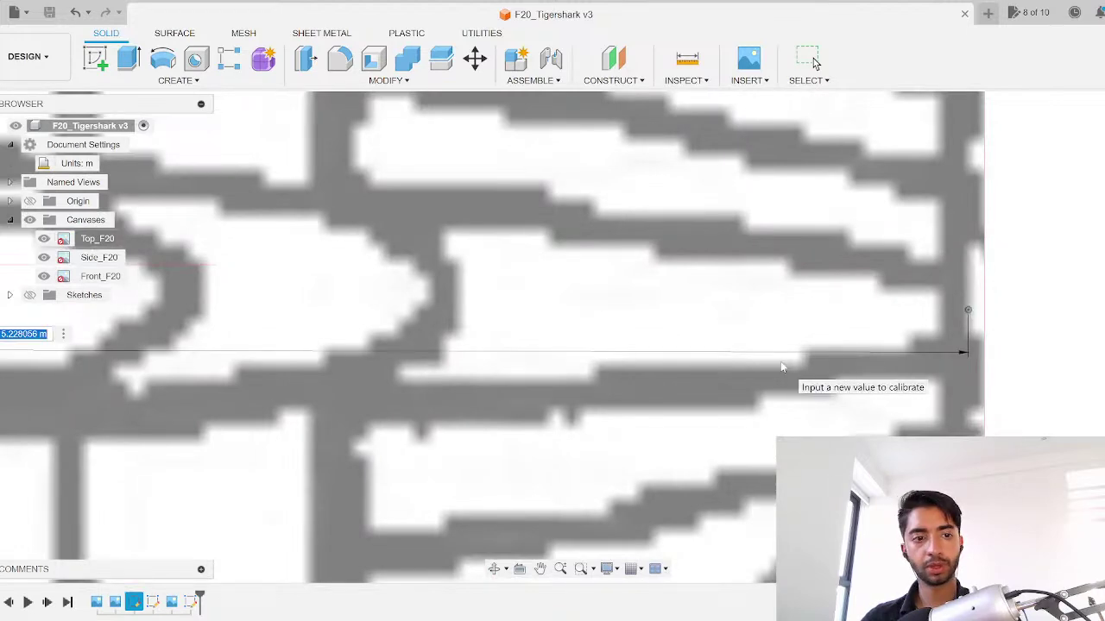
key("Return")
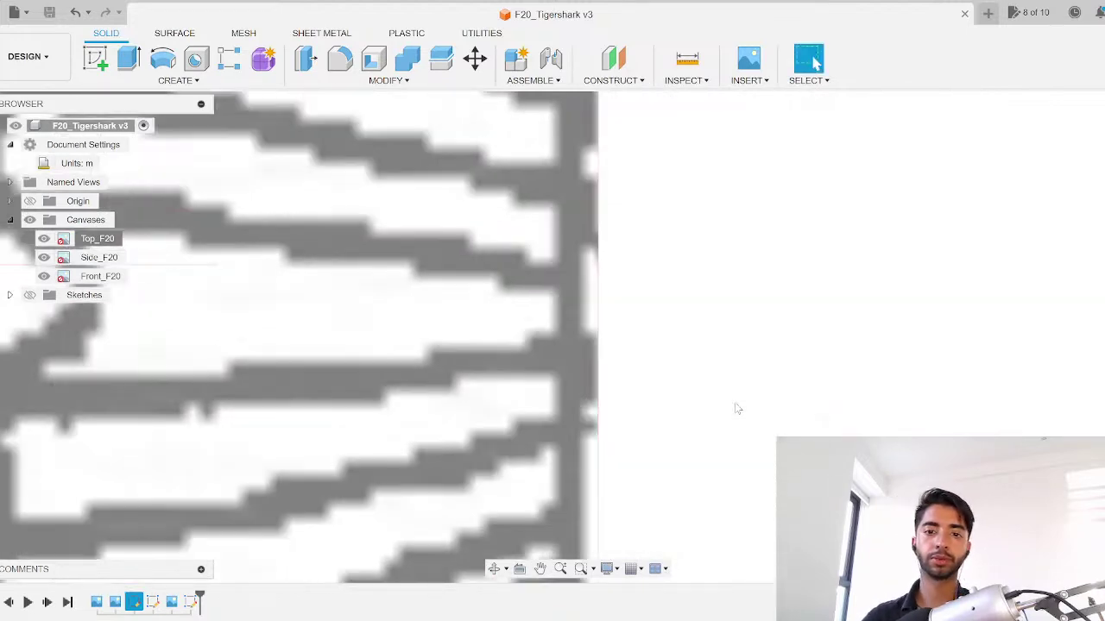
Step: Move the Top_F20 canvas forward so the aircraft's nose meets the front canvas plane and its centreline follows the side canvas
scroll(735, 403, "down", 9)
scroll(734, 402, "down", 5)
middle_click_drag(289, 337, 448, 284)
right_click(108, 239)
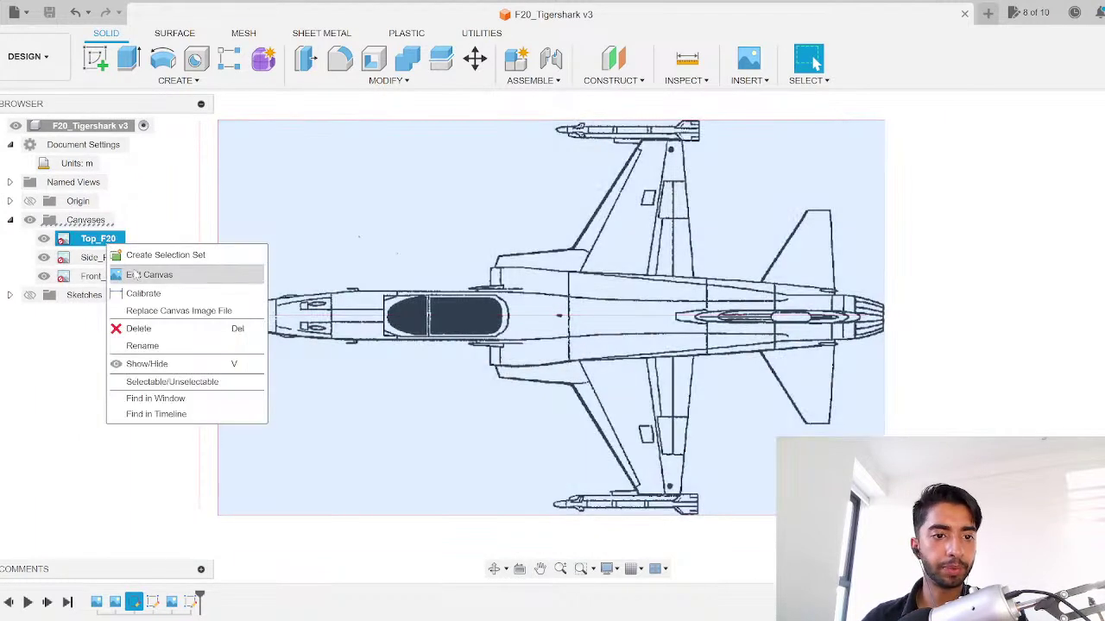
left_click(589, 343)
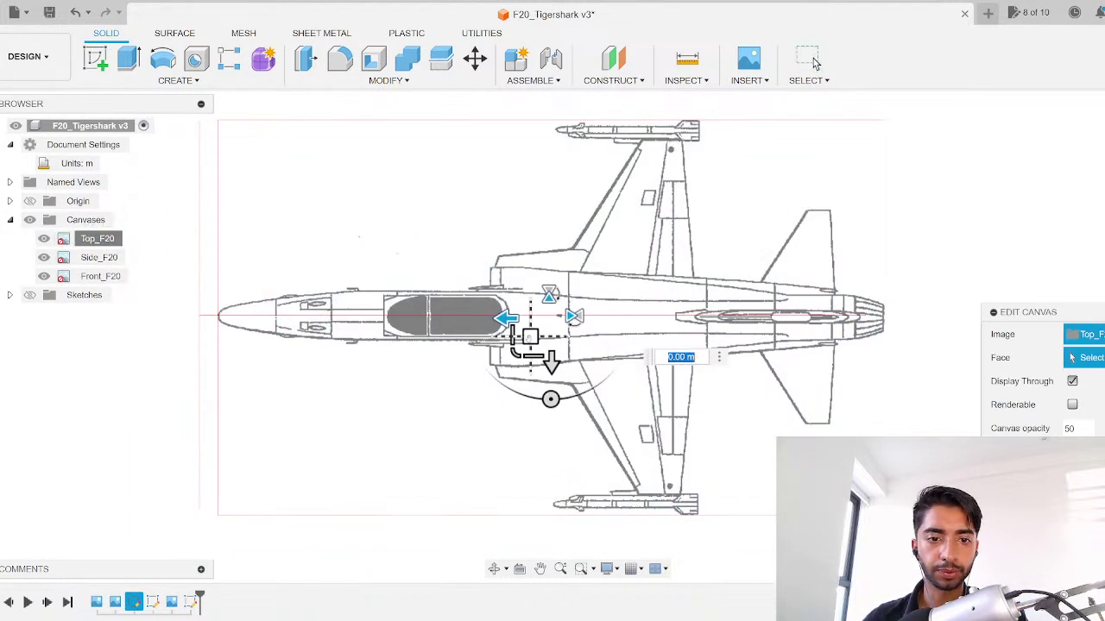
left_click_drag(529, 339, 512, 335)
left_click(811, 60)
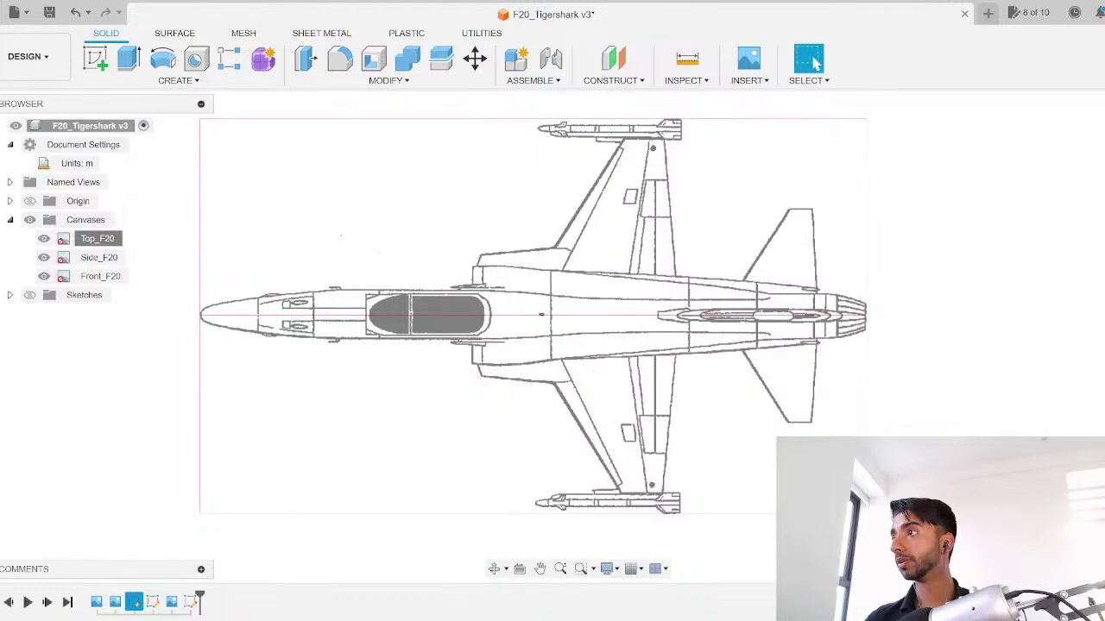
Step: Save the design as a new version with the description "User Saved"
key("ctrl+s")
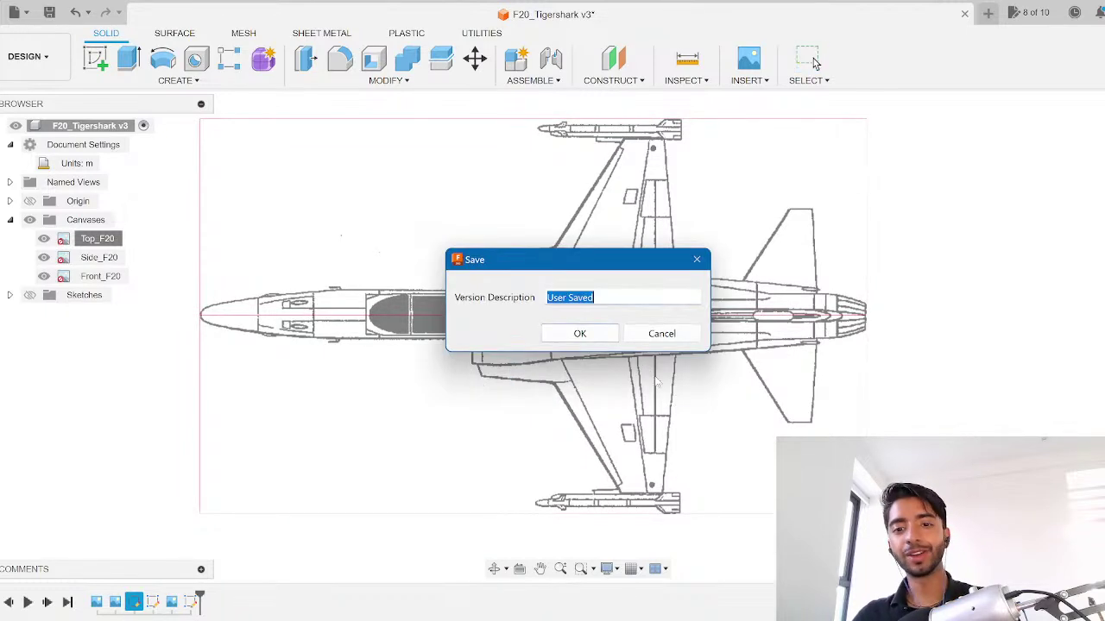
left_click(602, 333)
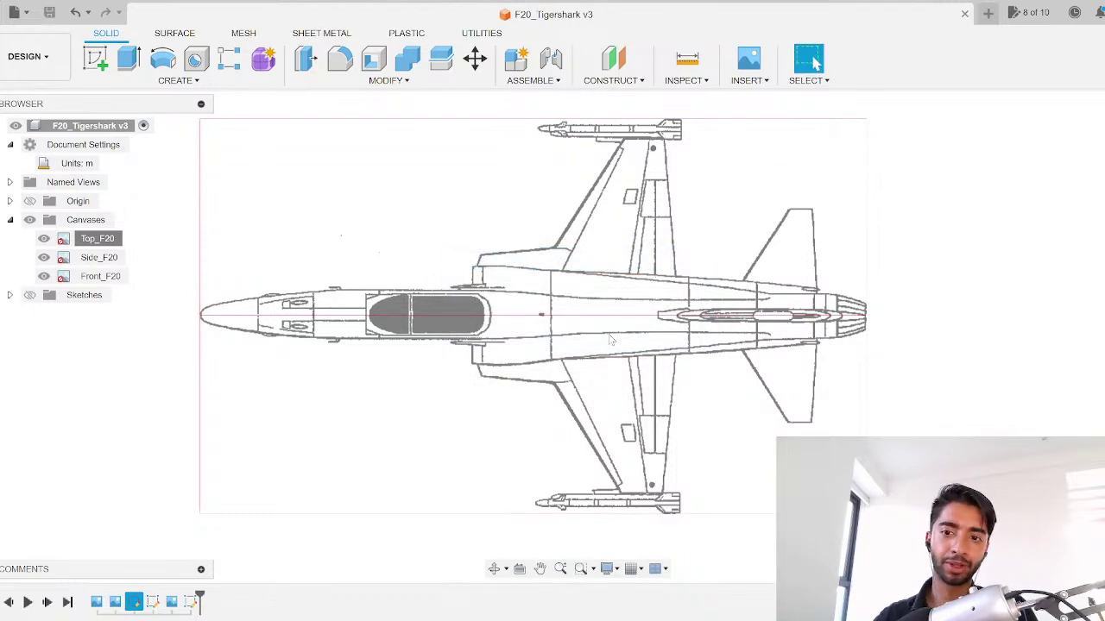
scroll(609, 340, "up", 1)
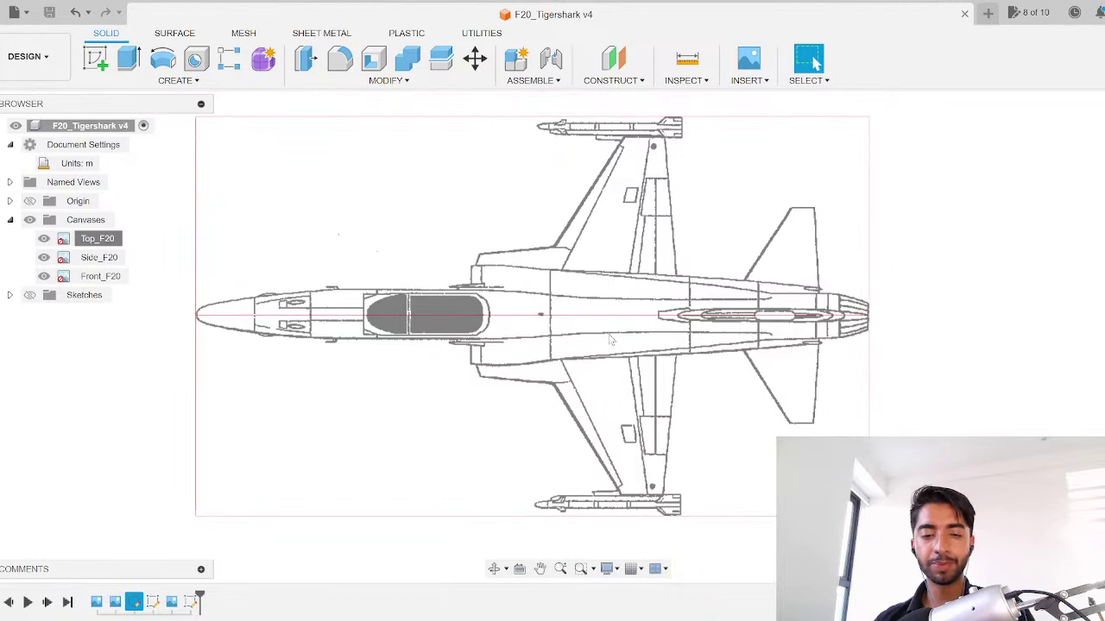
Step: Examine how the top, side and front canvases line up in isometric, side, front and top views
key("F6")
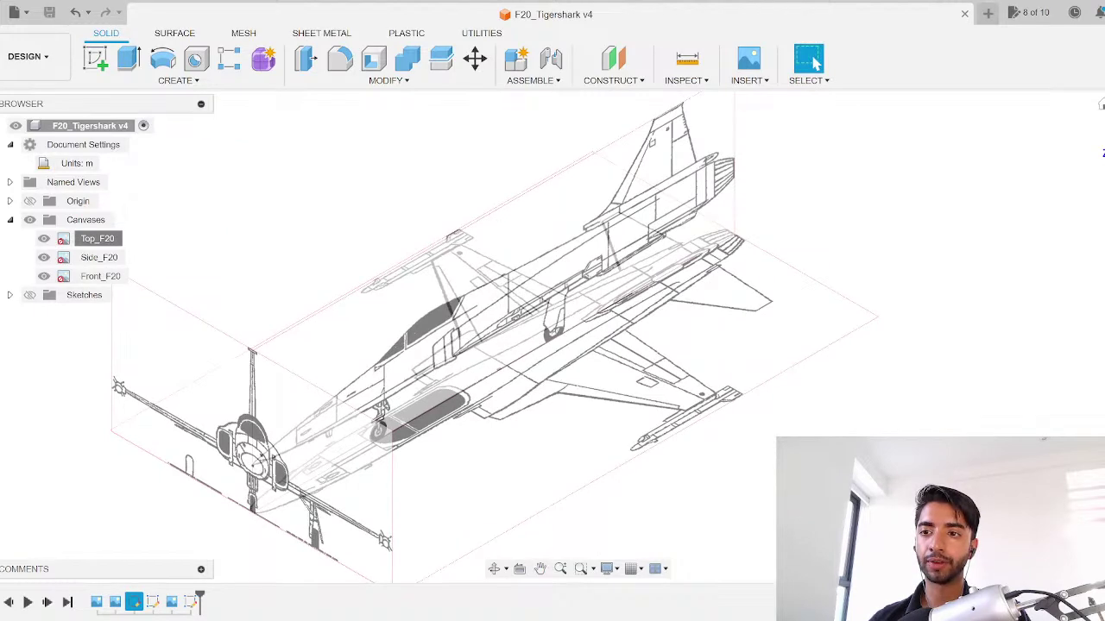
key("F6")
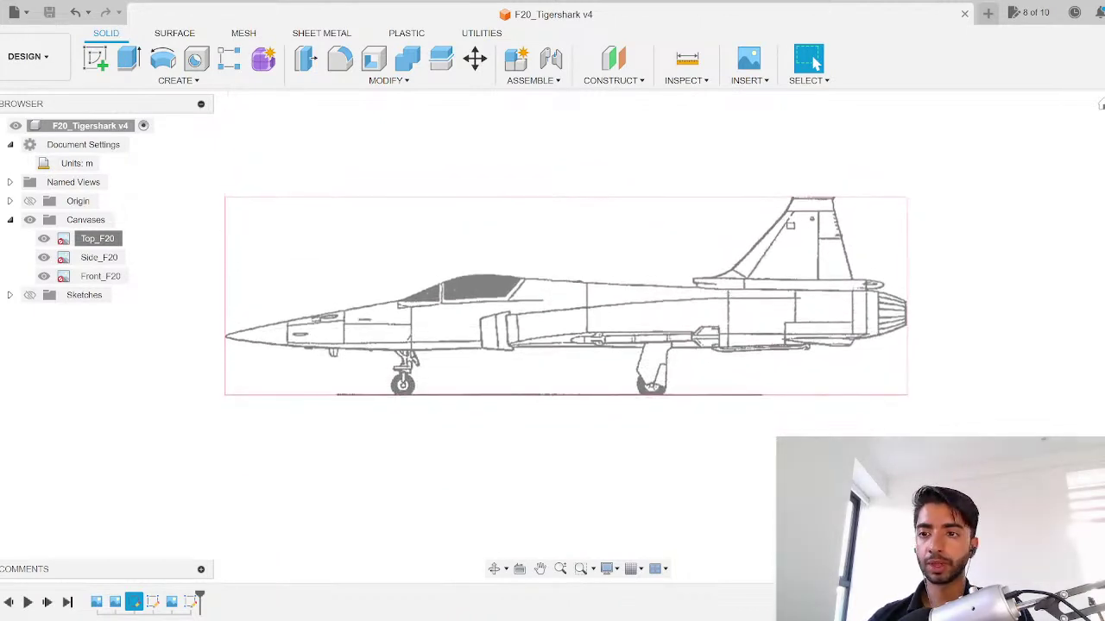
middle_click_drag(261, 339, 468, 371)
scroll(469, 371, "up", 5)
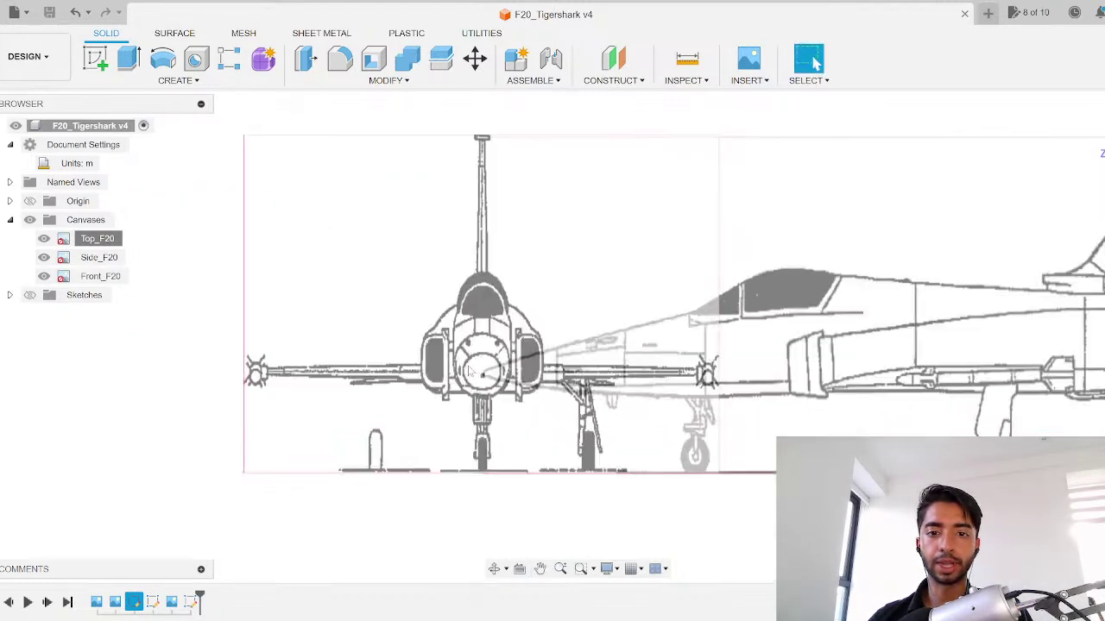
scroll(468, 371, "down", 2)
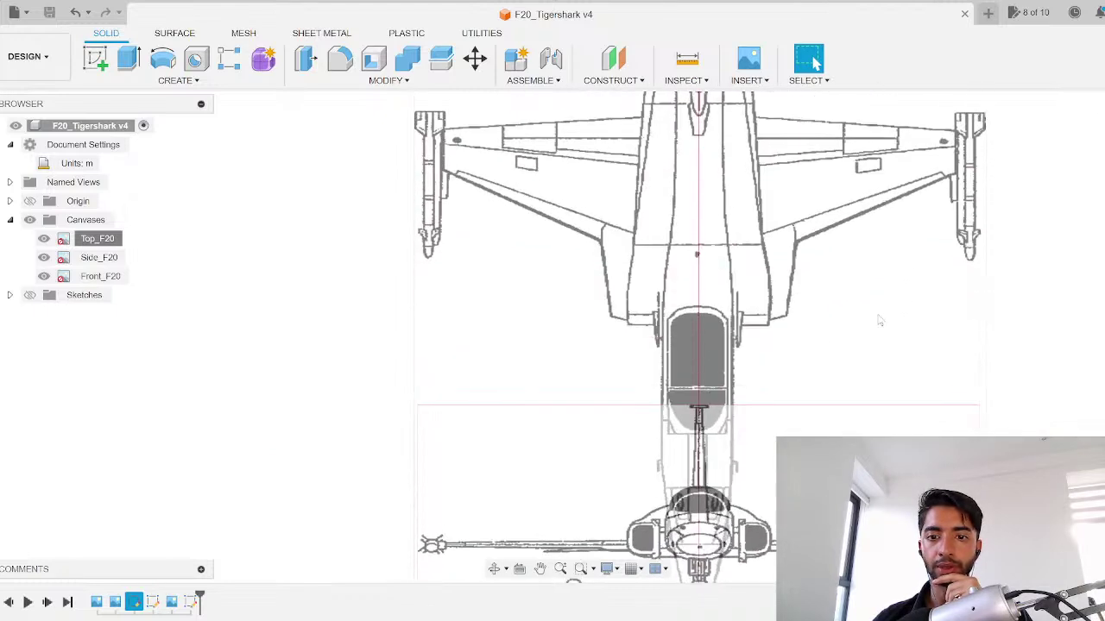
middle_click_drag(819, 337, 713, 190)
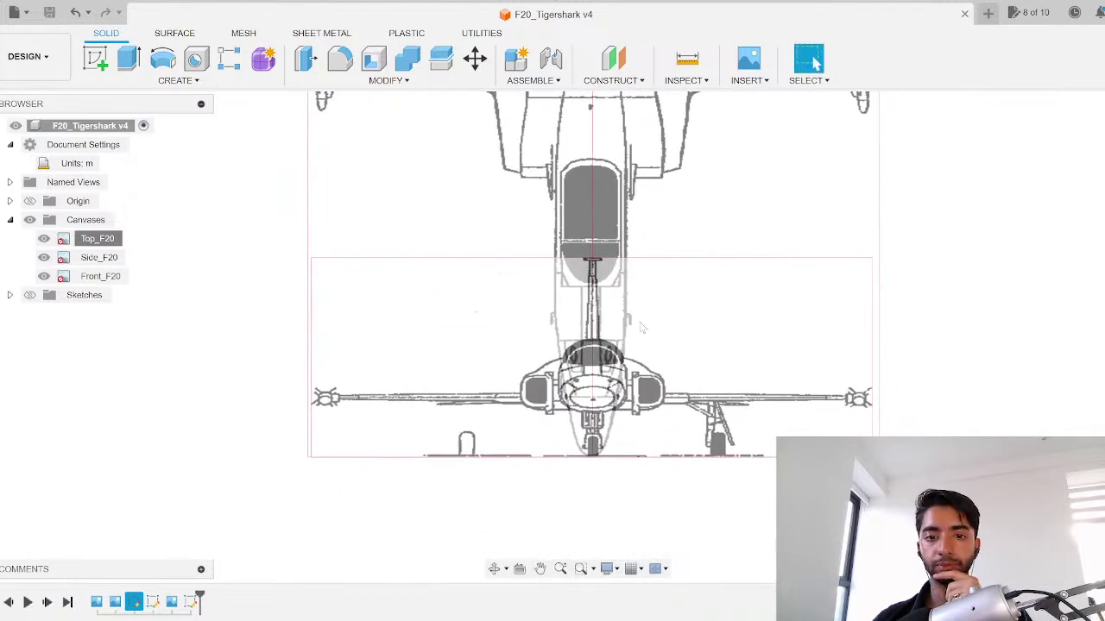
scroll(671, 347, "down", 2)
scroll(671, 347, "down", 2)
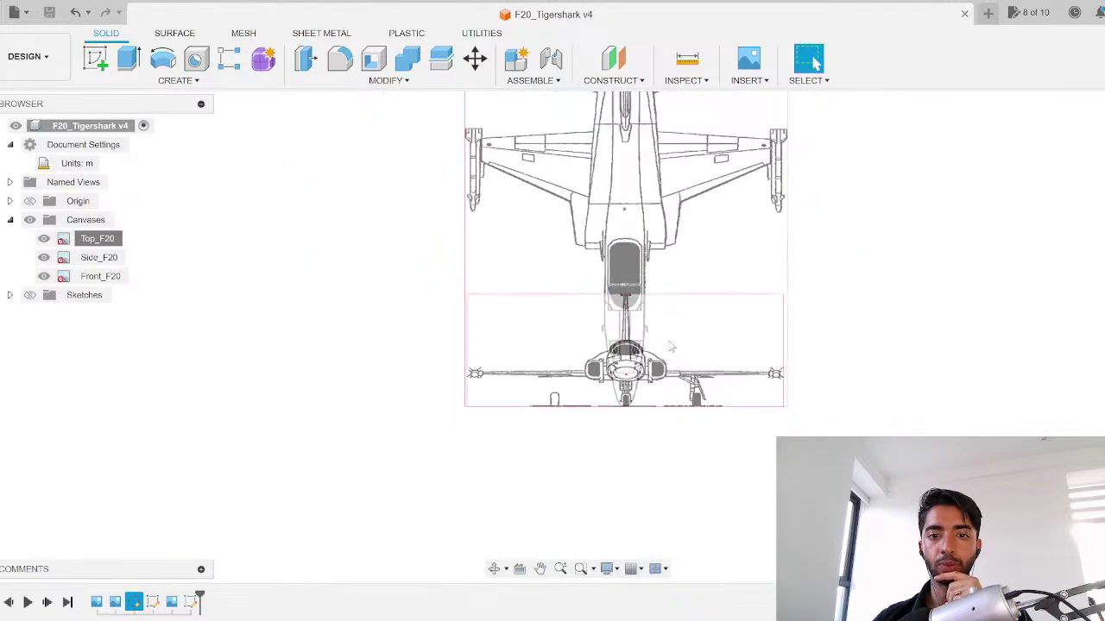
scroll(671, 347, "up", 2)
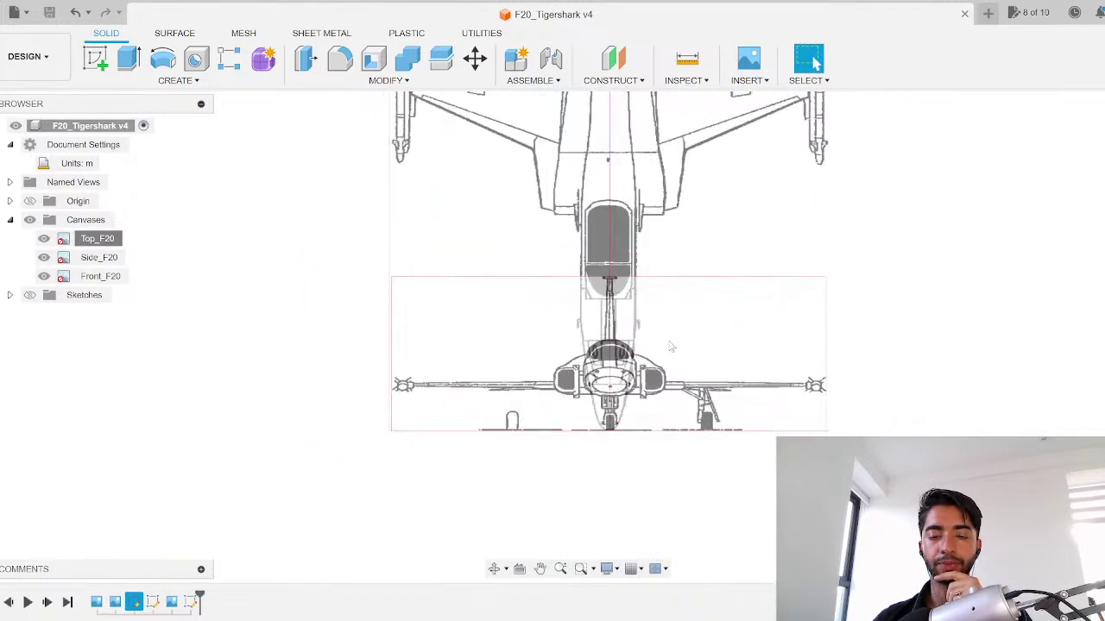
scroll(671, 347, "down", 3)
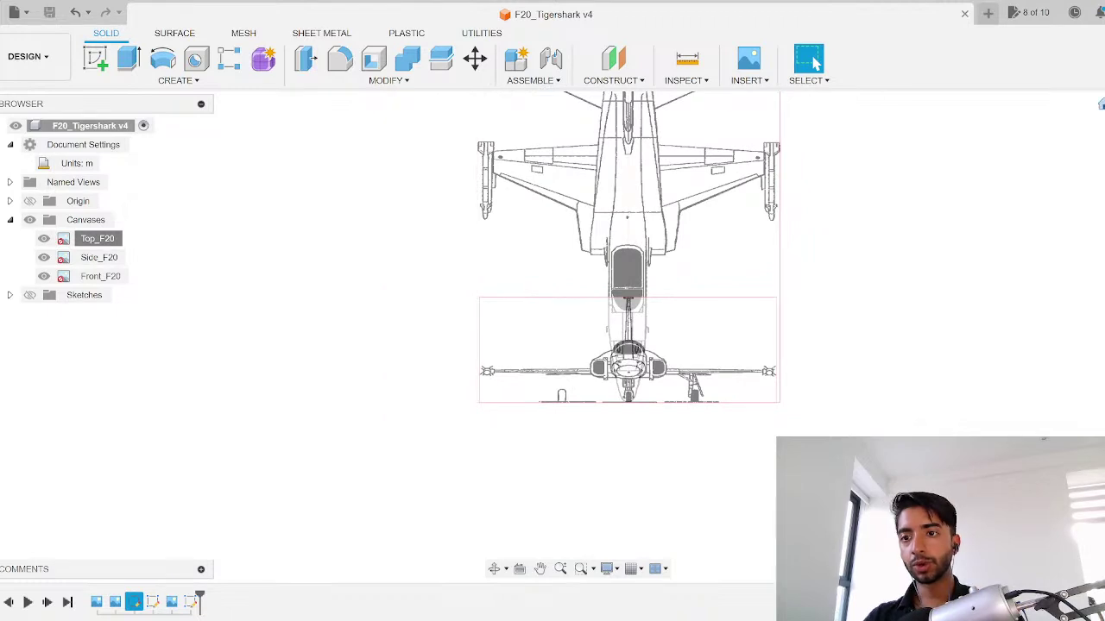
left_click(1099, 106)
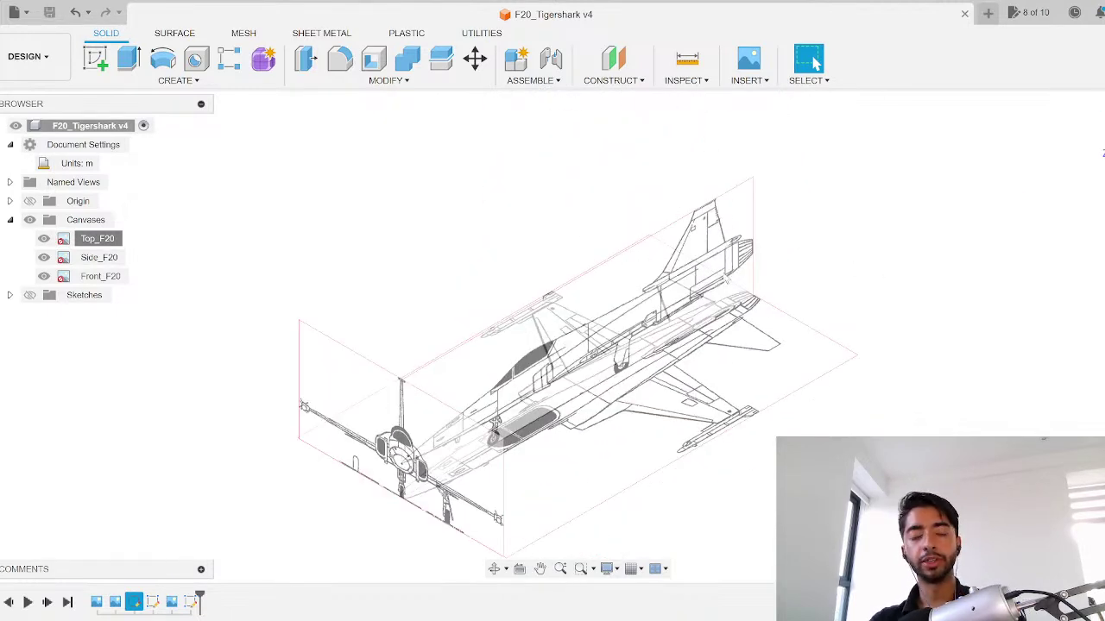
middle_click_drag(567, 330, 577, 289)
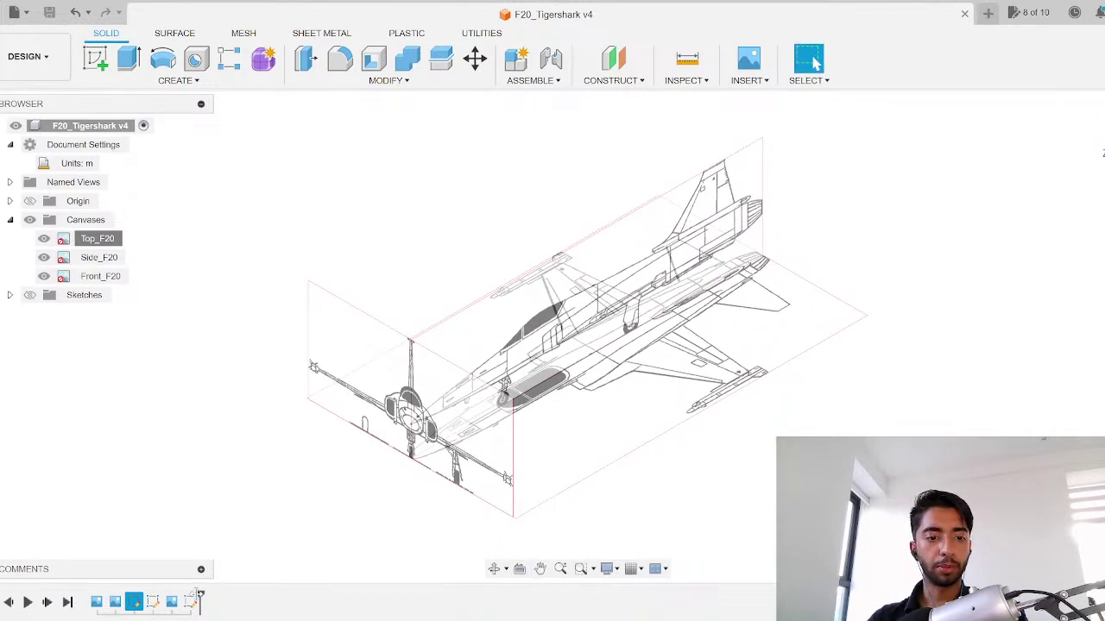
Step: Roll the timeline back before the first canvas and create a plane offset 10 m from the YZ origin plane in the negative X direction
mouse_move(199, 595)
left_mouse_down()
mouse_move(112, 587)
mouse_move(121, 595)
mouse_move(86, 598)
left_mouse_up()
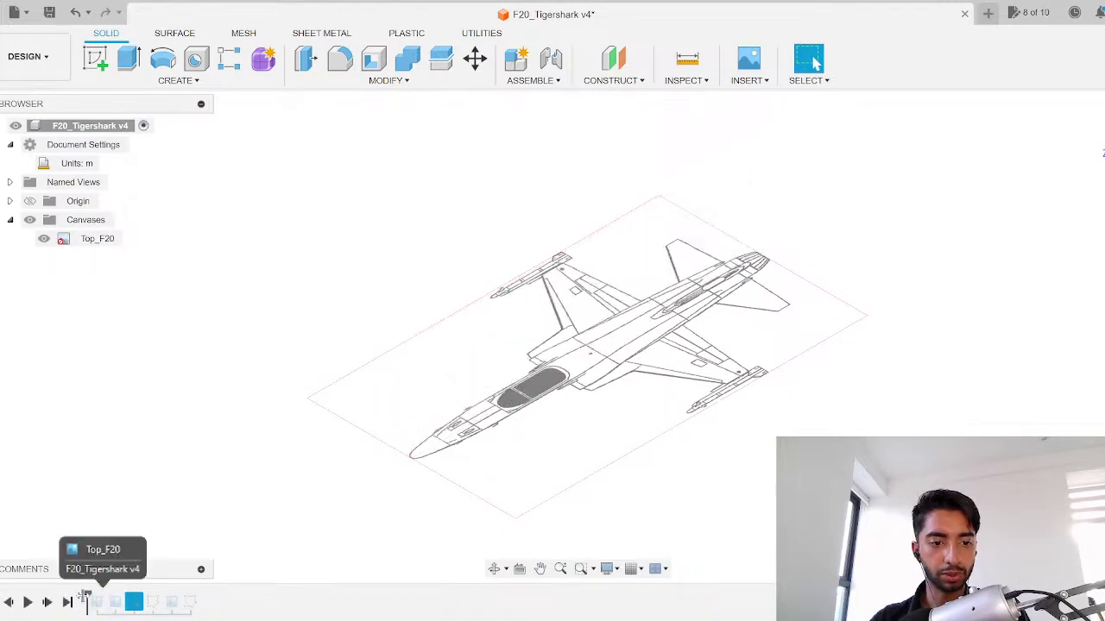
left_click(611, 58)
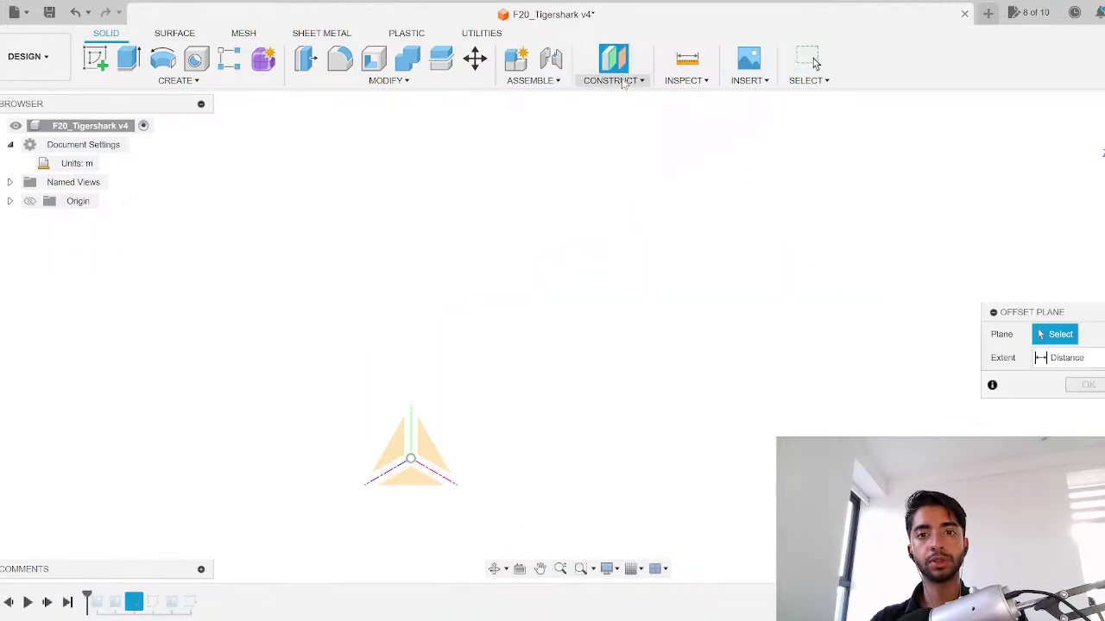
left_click(402, 440)
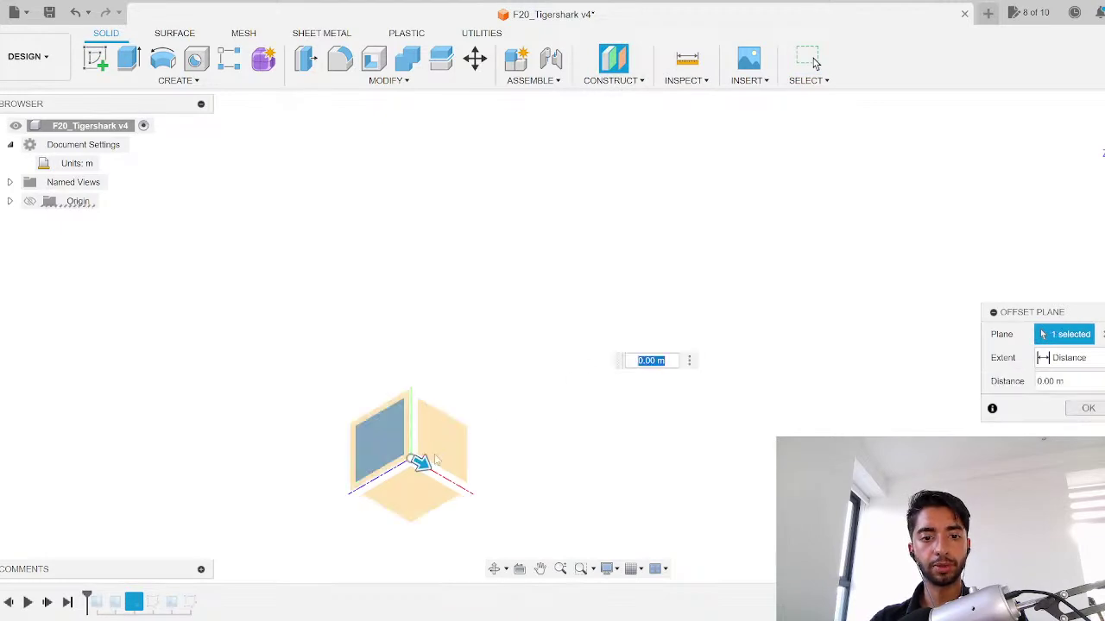
left_click_drag(418, 462, 155, 313)
left_click(1088, 408)
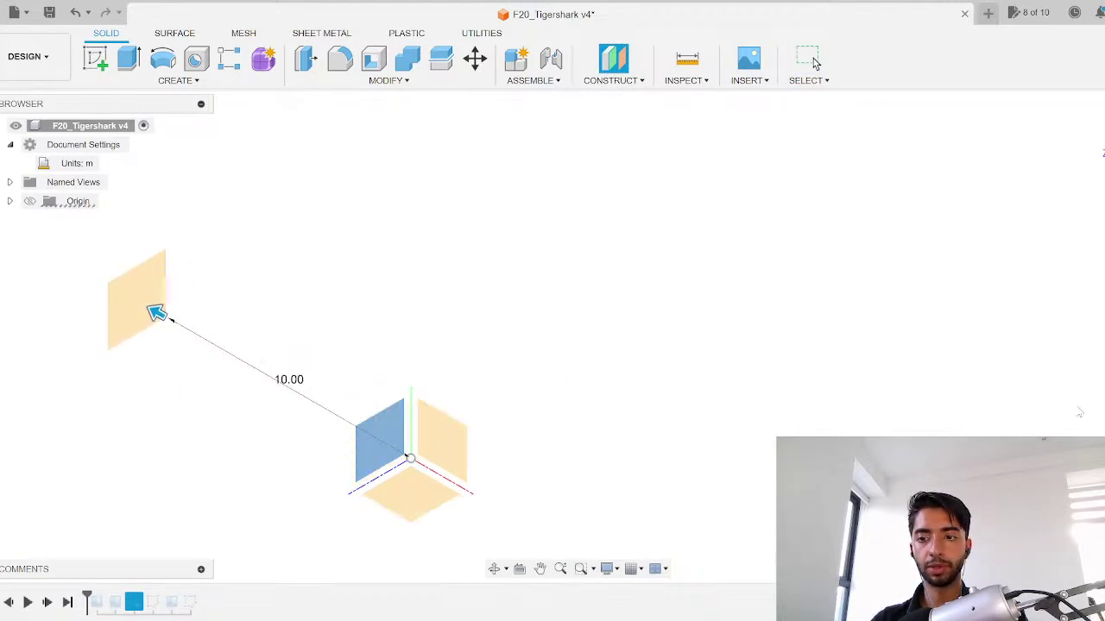
Step: Create a construction plane offset -14 m from the XY origin plane
left_click(618, 58)
left_click(441, 436)
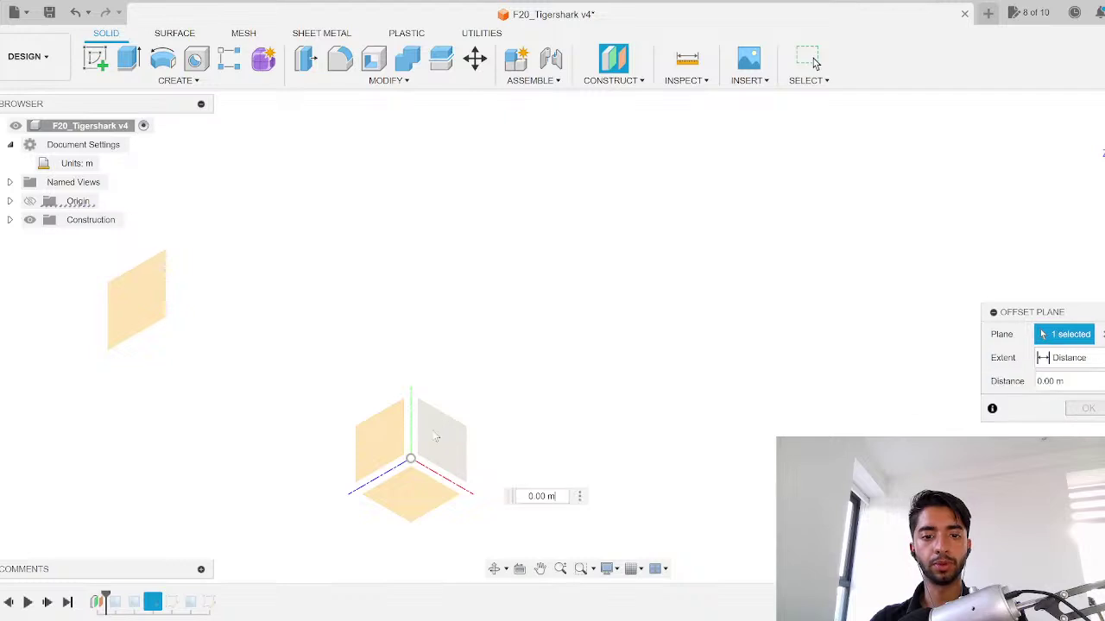
left_click_drag(414, 457, 760, 251)
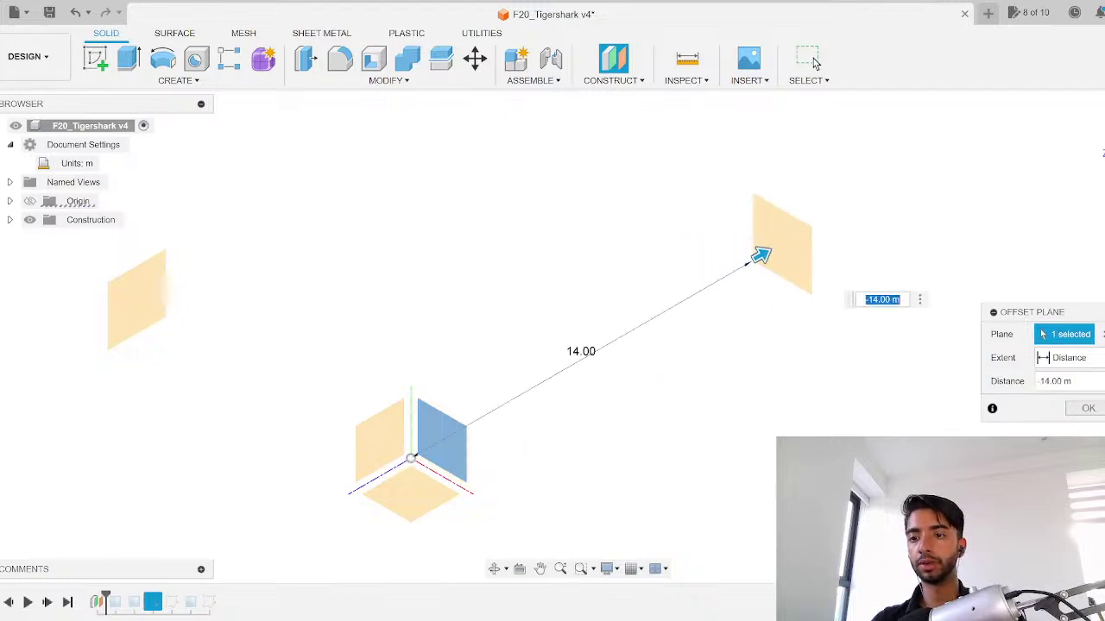
left_click(1088, 409)
Step: Create a construction plane offset -4 m from the horizontal XZ origin plane
left_click(614, 58)
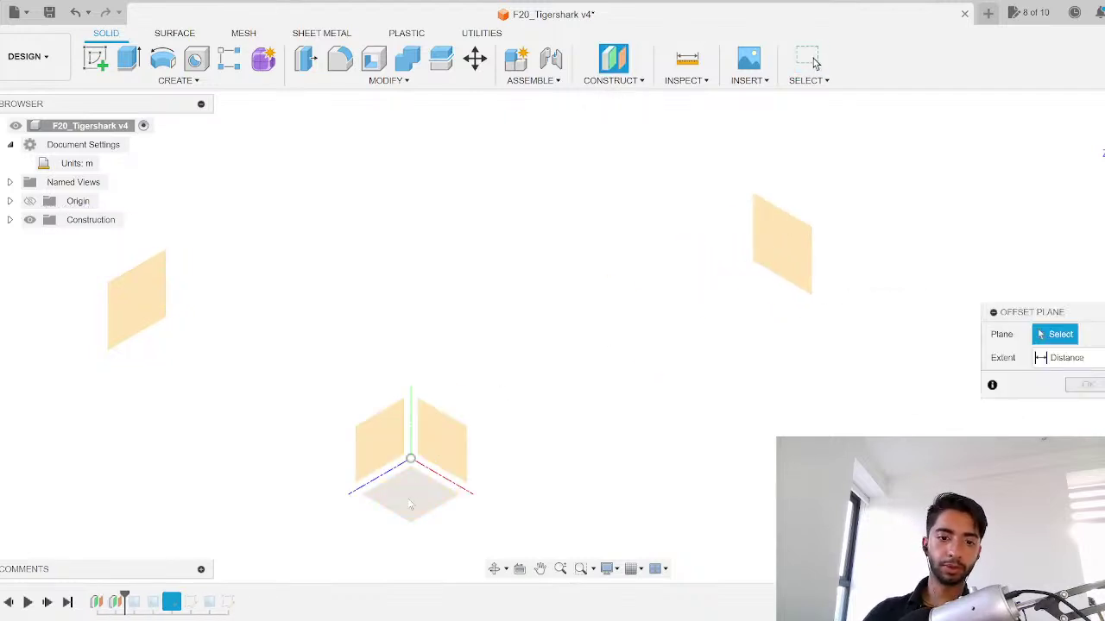
left_click(413, 496)
left_click_drag(410, 446, 412, 573)
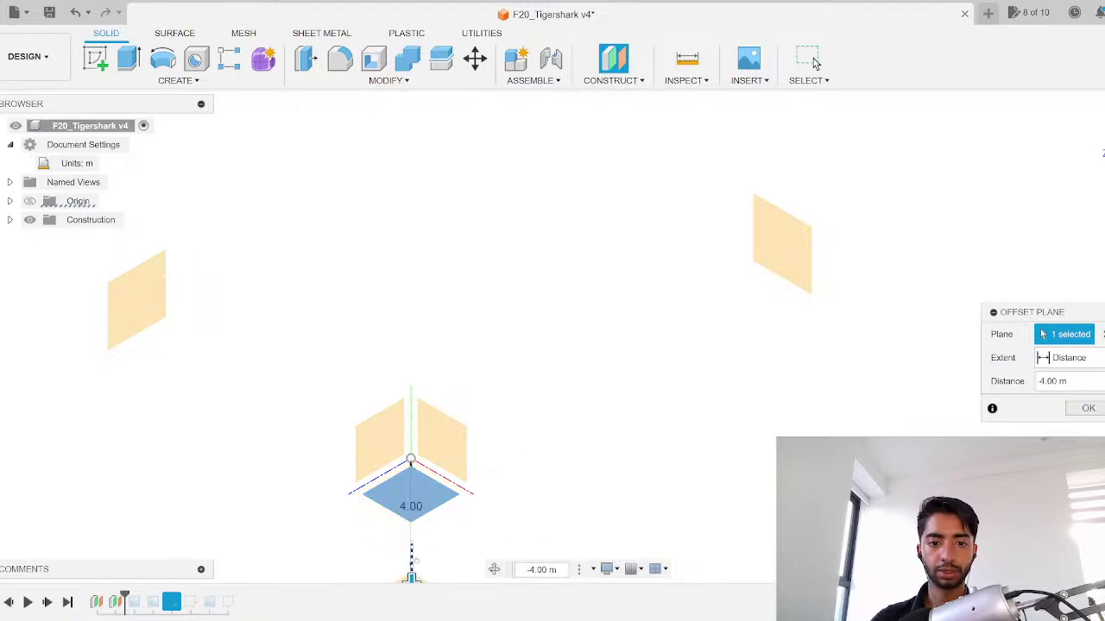
left_click(1089, 408)
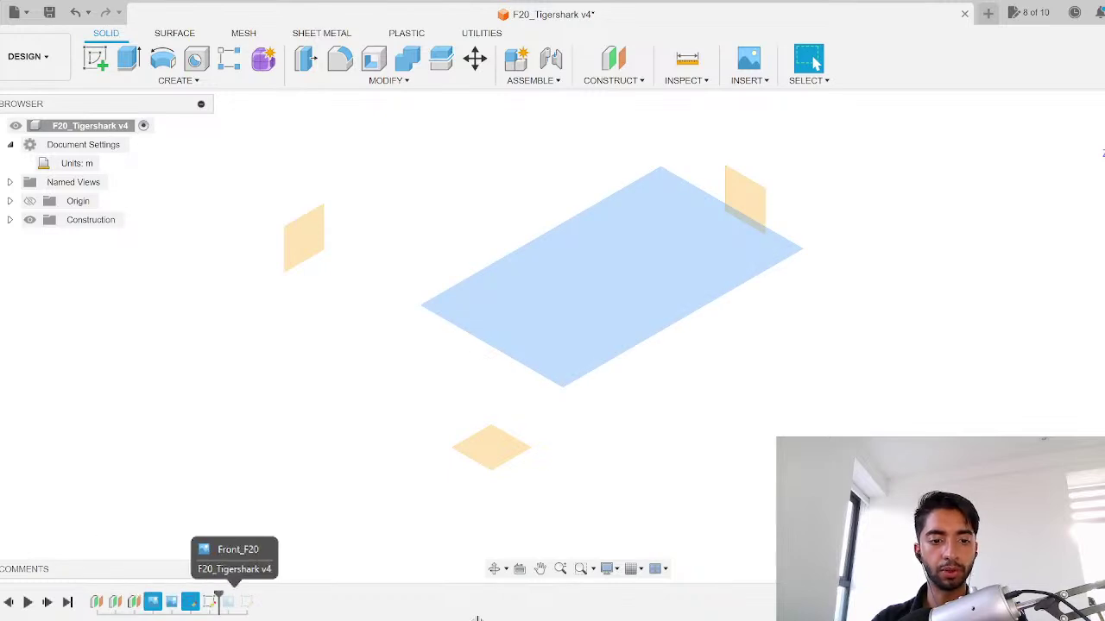
Step: Roll the timeline forward to its end and reassign the Top_F20 canvas to the offset plane 4 m below the origin
left_click_drag(478, 619, 473, 616)
mouse_move(220, 596)
left_mouse_down()
mouse_move(295, 597)
mouse_move(238, 597)
mouse_move(273, 603)
left_mouse_up()
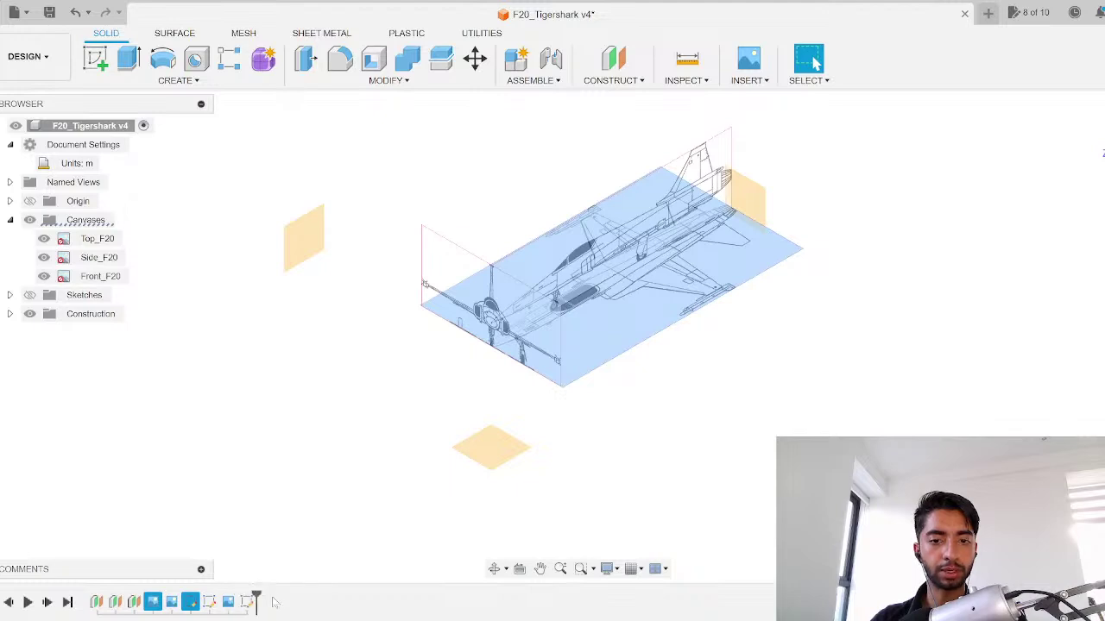
right_click(154, 604)
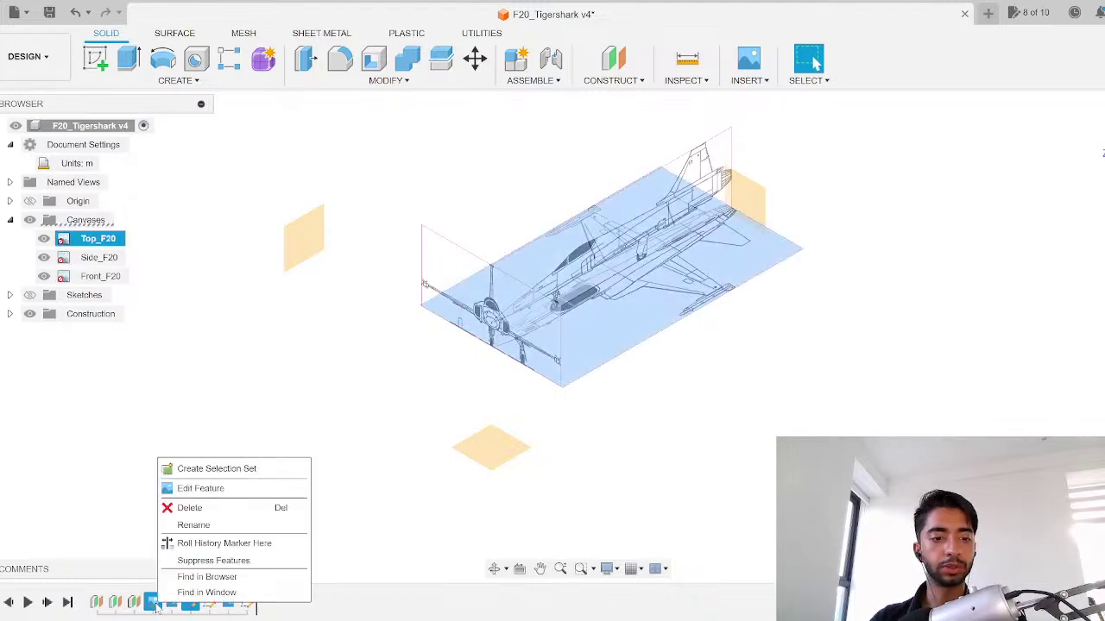
left_click(200, 489)
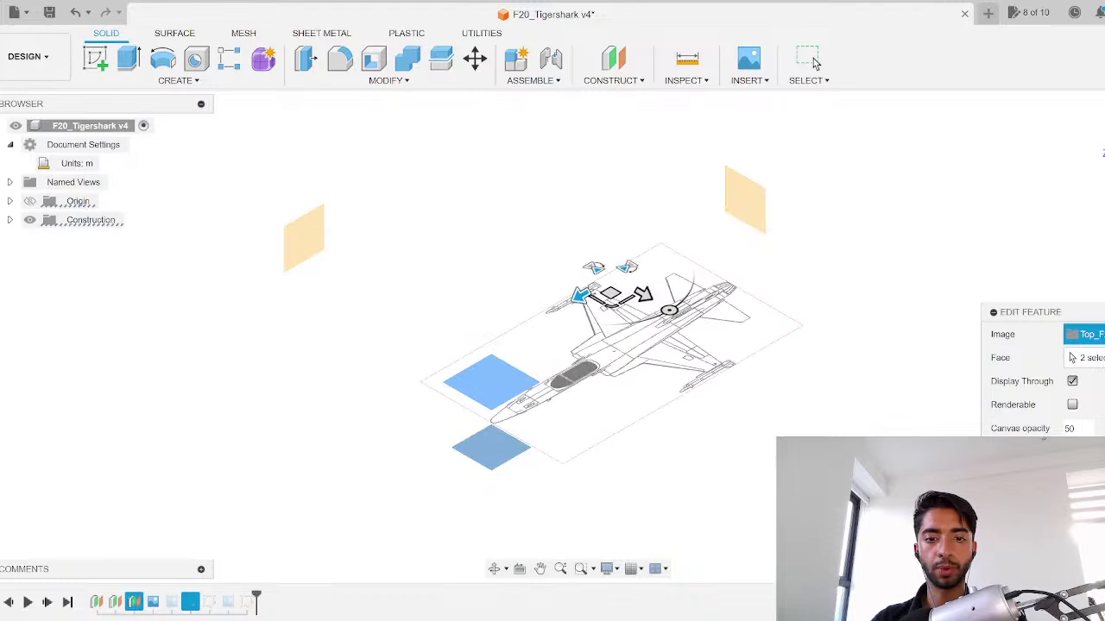
left_click(812, 60)
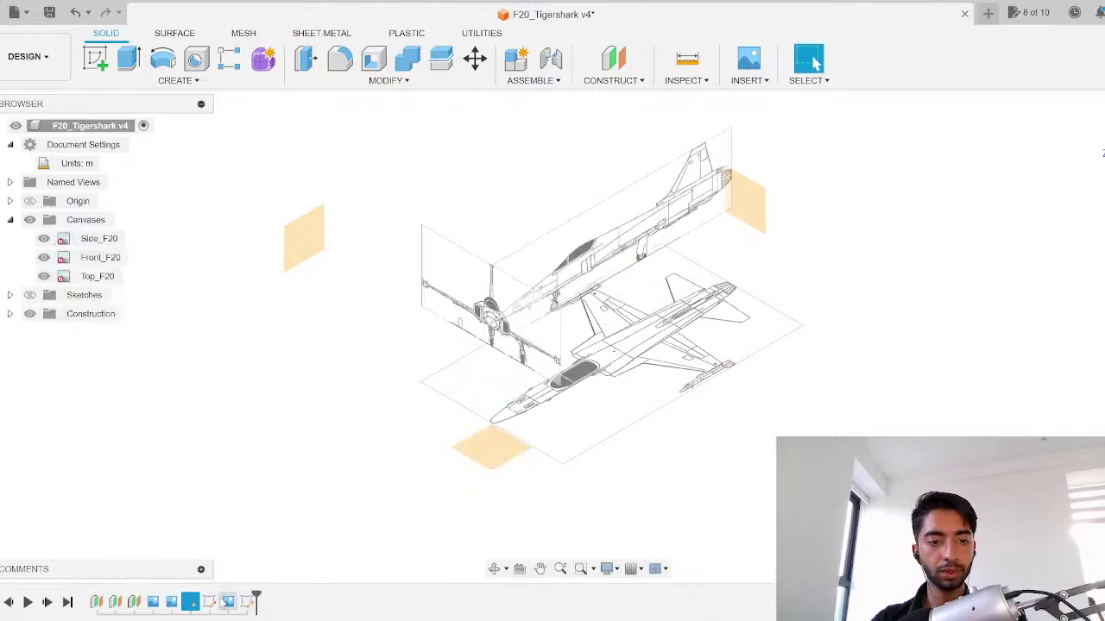
Step: Reassign the Side_F20 canvas to the plane offset 10 m from the YZ origin plane
right_click(172, 603)
left_click(214, 489)
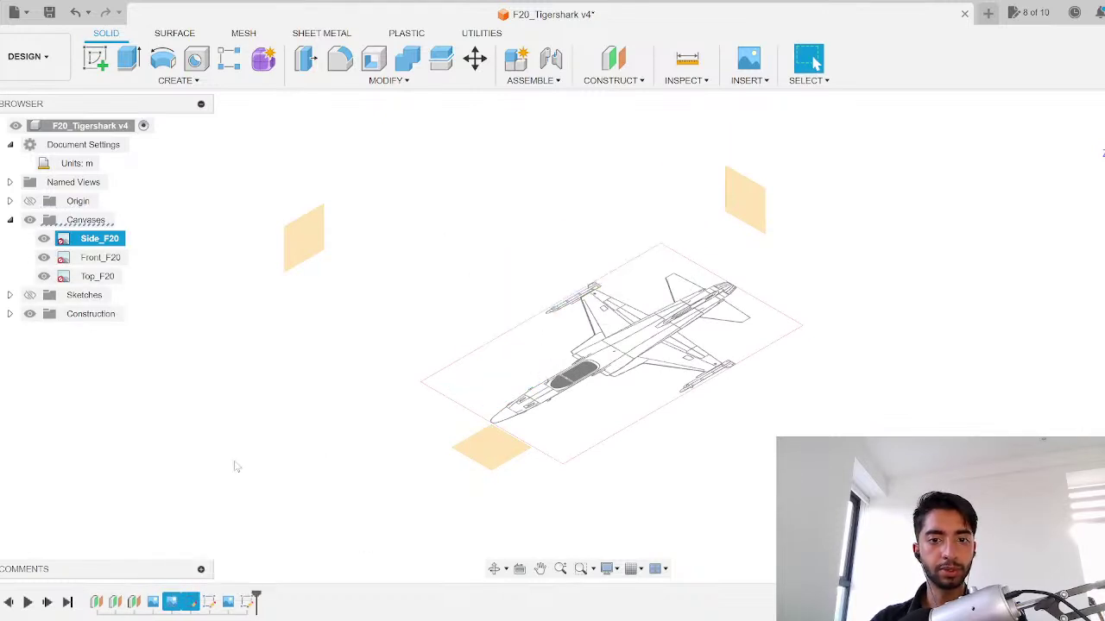
left_click(298, 240)
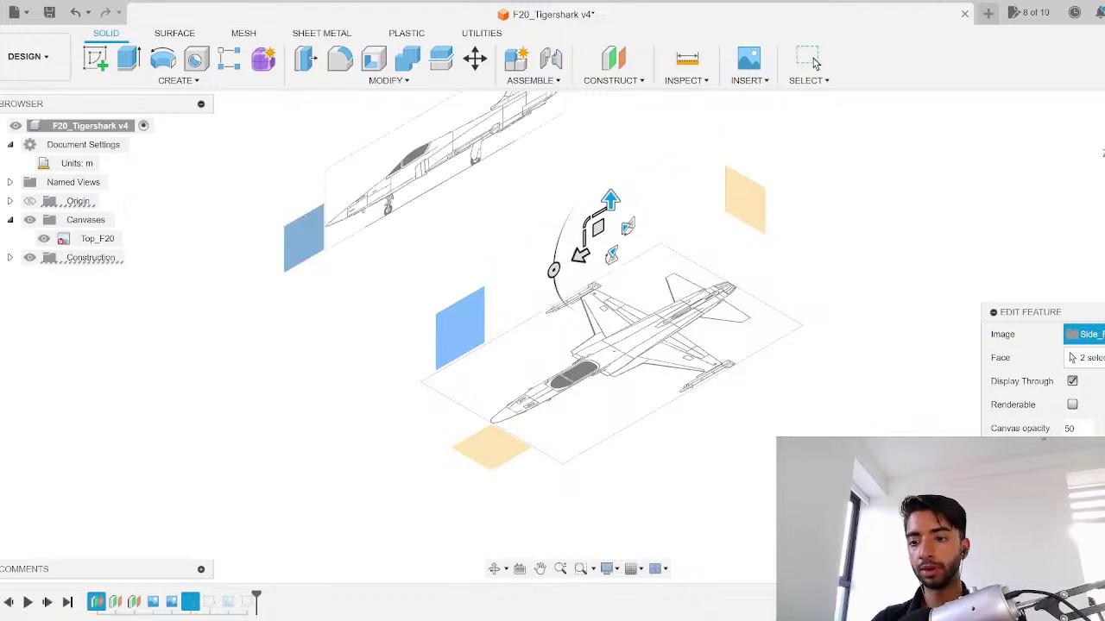
left_click(815, 62)
Step: Reassign the Front_F20 canvas to the plane offset 14 m behind the XY origin plane
right_click(228, 602)
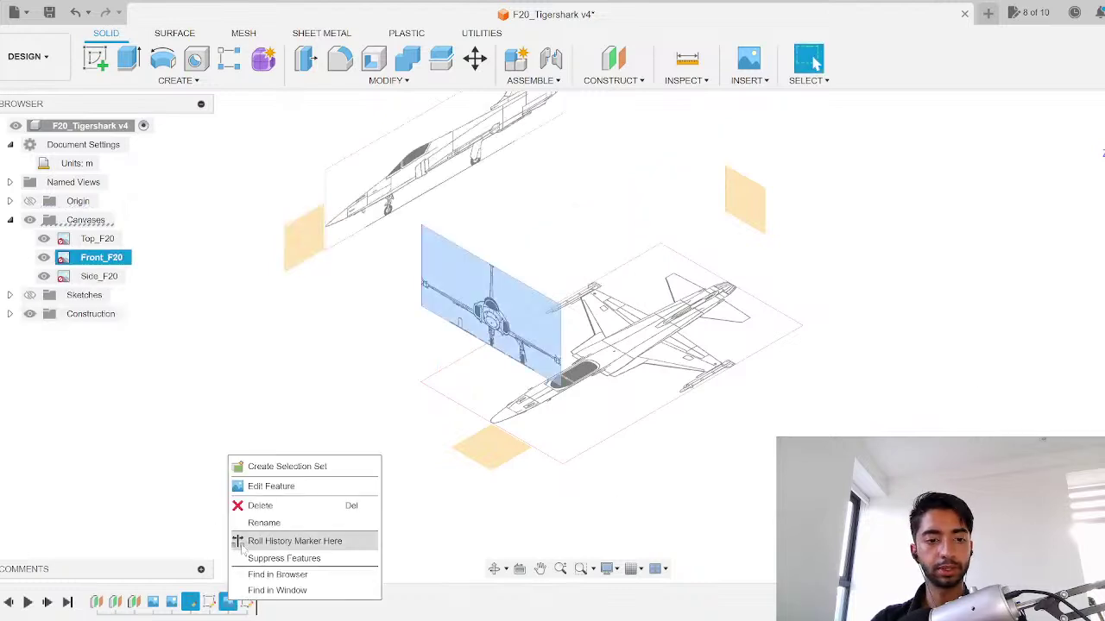
left_click(271, 485)
left_click(744, 199)
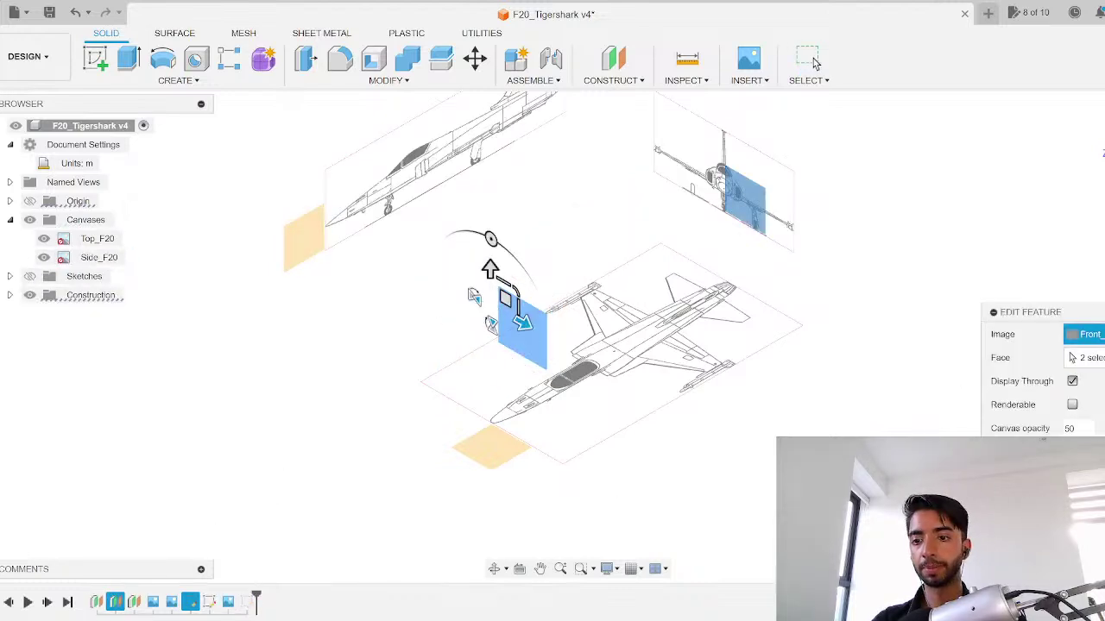
left_click(816, 62)
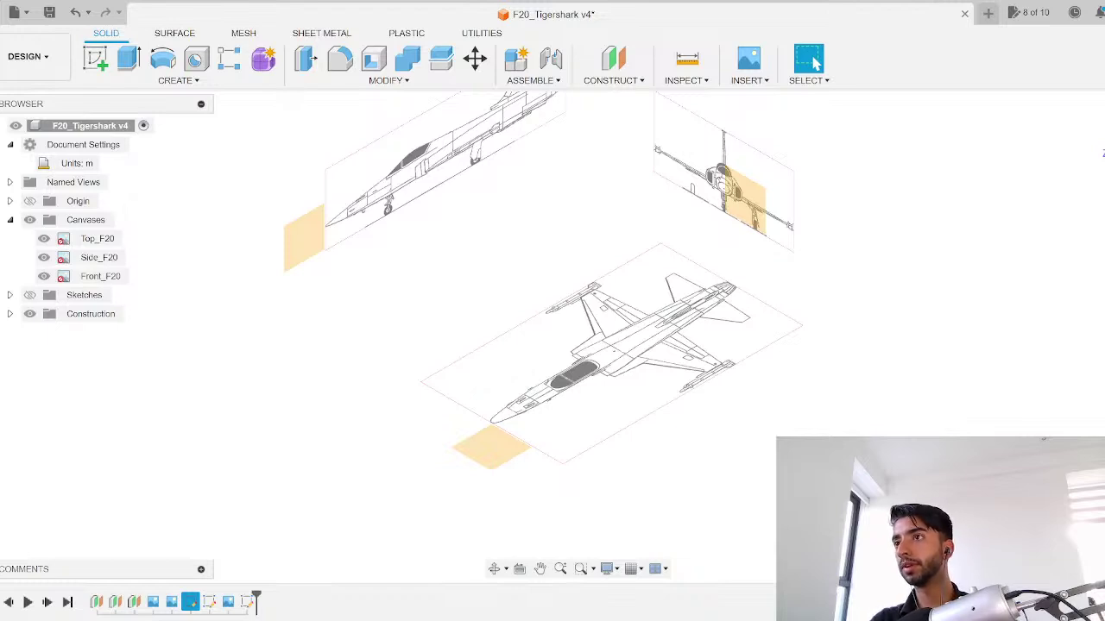
Step: Save the design as a new version with the description "User Saved"
key("ctrl+s")
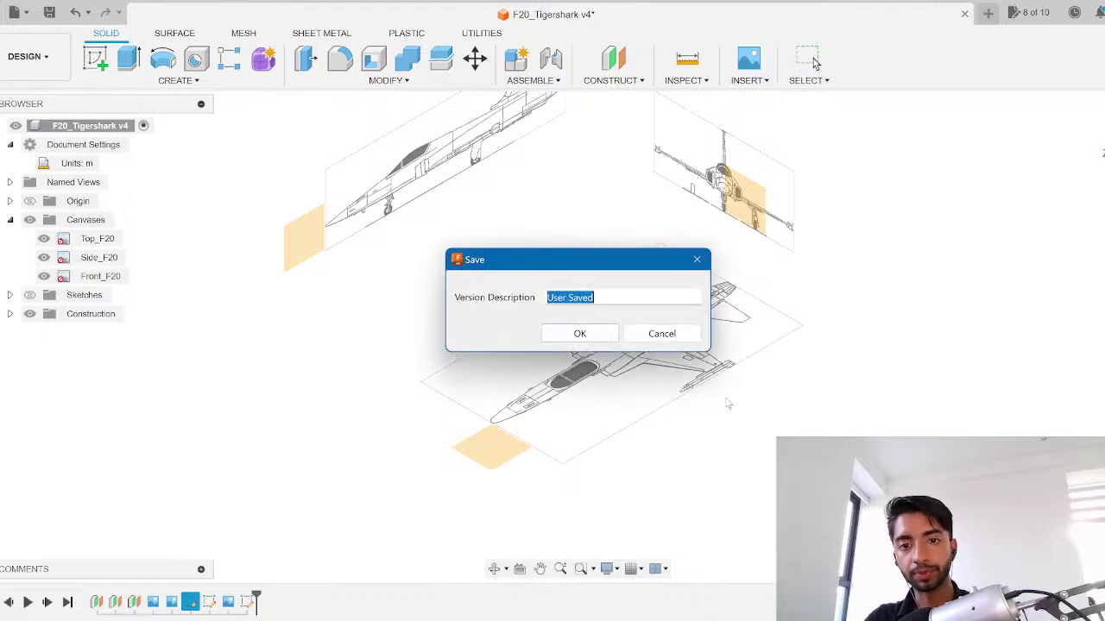
left_click(558, 334)
scroll(712, 380, "down", 3)
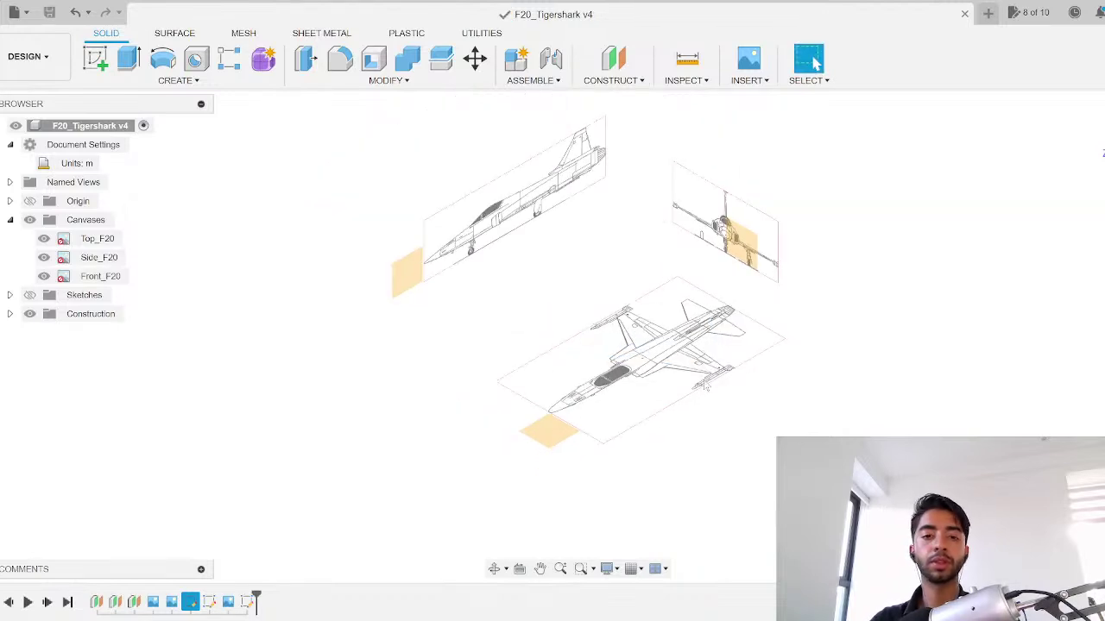
scroll(199, 290, "up", 2)
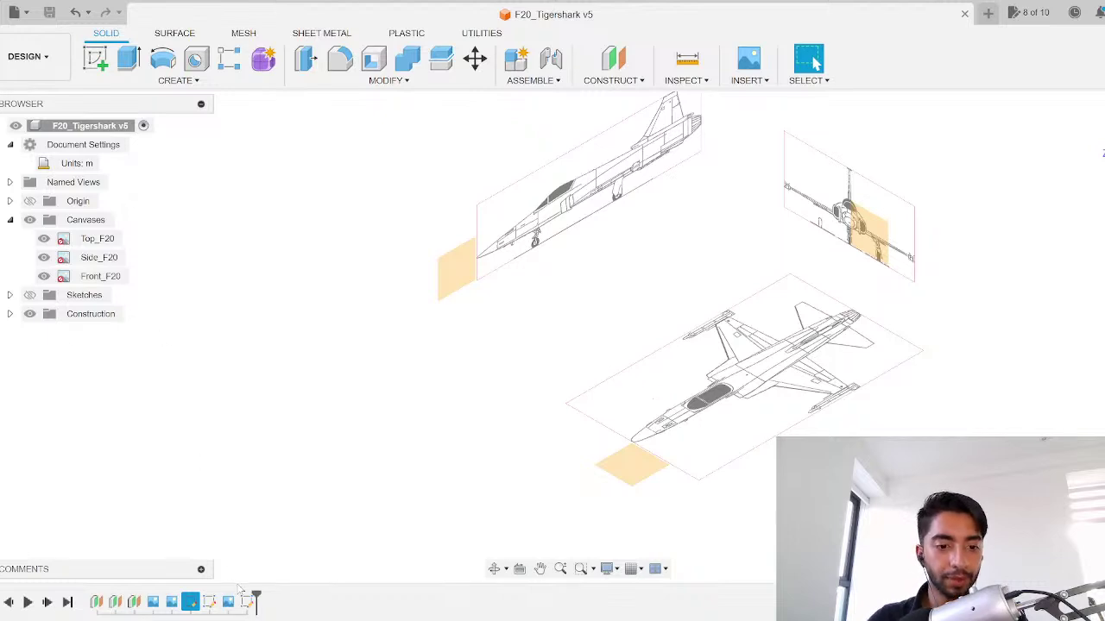
Step: Hide the construction planes Plane1, Plane2 and Plane3, and briefly check the origin's position relative to the canvases
left_click(248, 601)
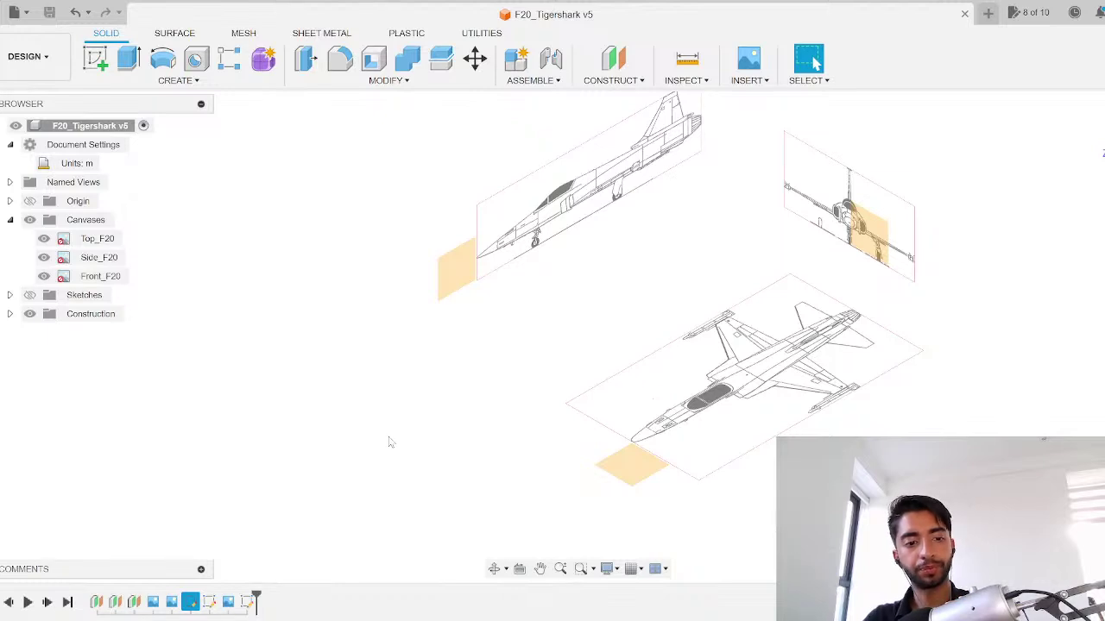
left_click(10, 313)
left_click(43, 333)
left_click(43, 352)
left_click(43, 370)
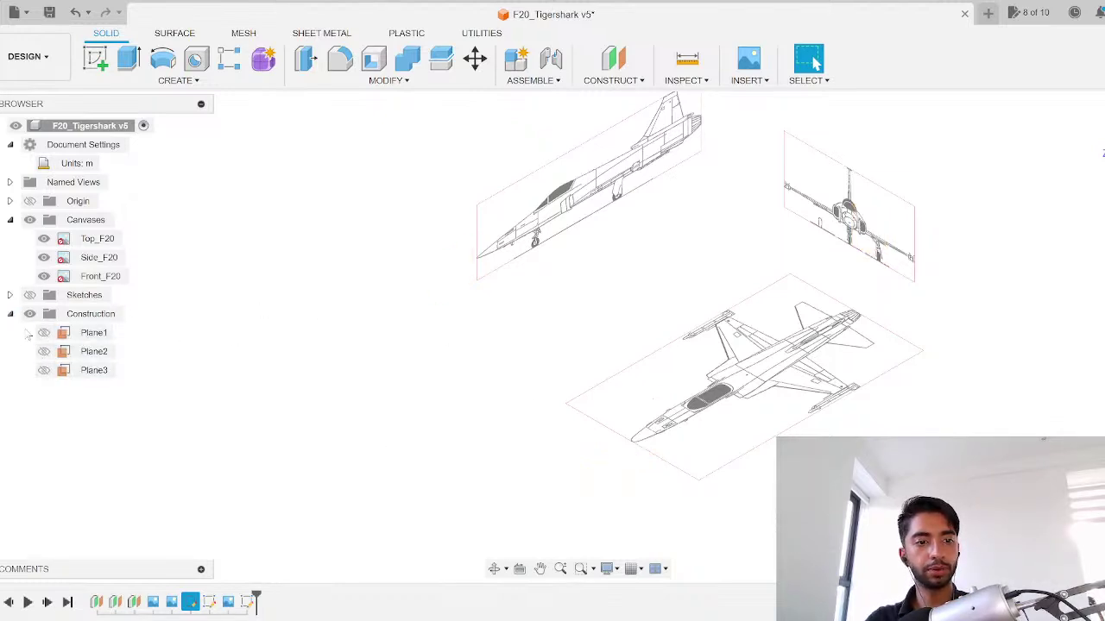
left_click(29, 201)
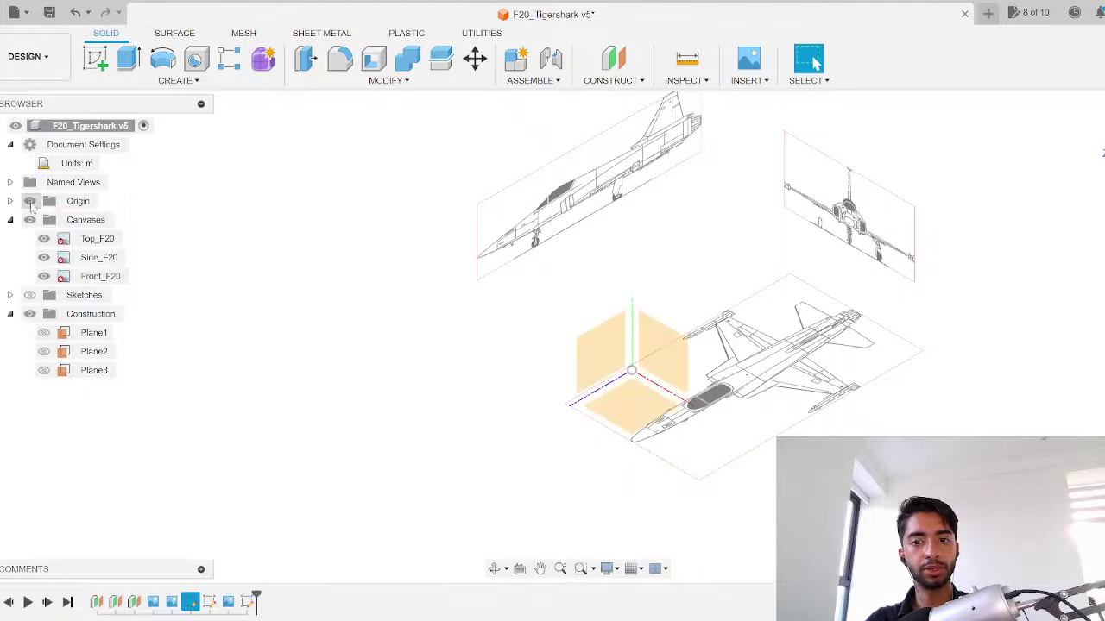
left_click(29, 201)
Step: Show the sketches and delete Sketch3, Sketch4 and Sketch5
left_click(30, 294)
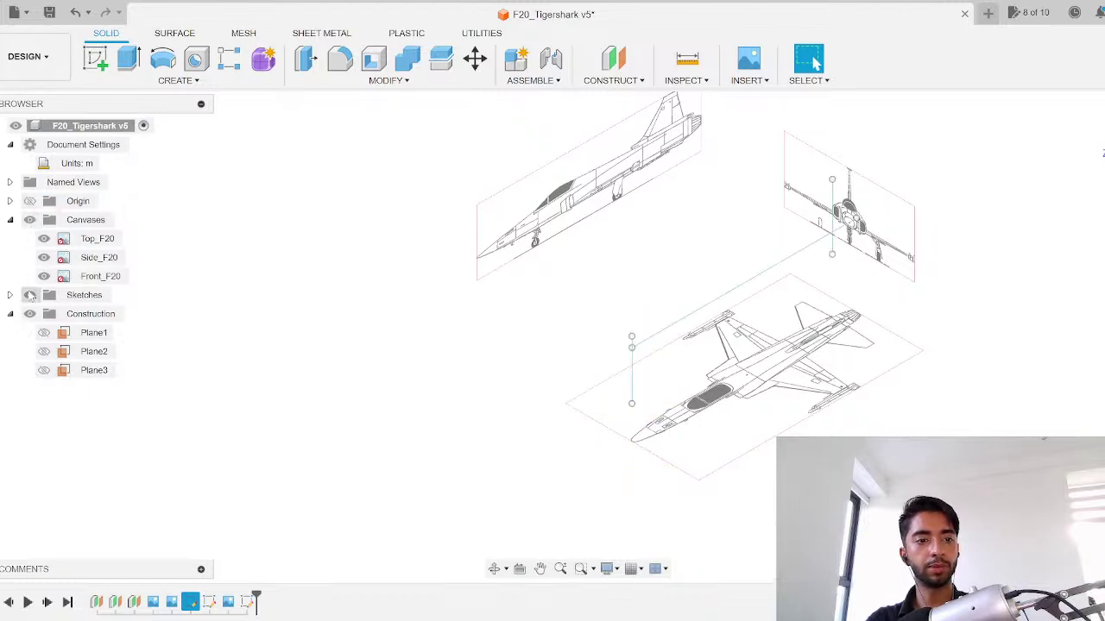
left_click(10, 295)
left_click(97, 313)
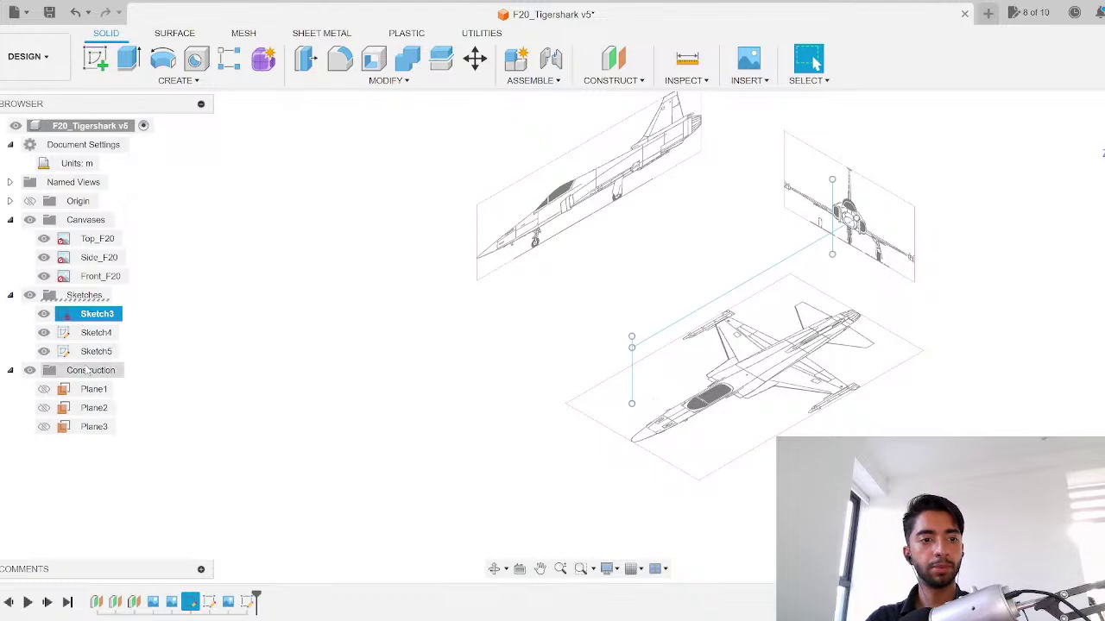
left_click(96, 351, "shift")
right_click(98, 351)
left_click(129, 417)
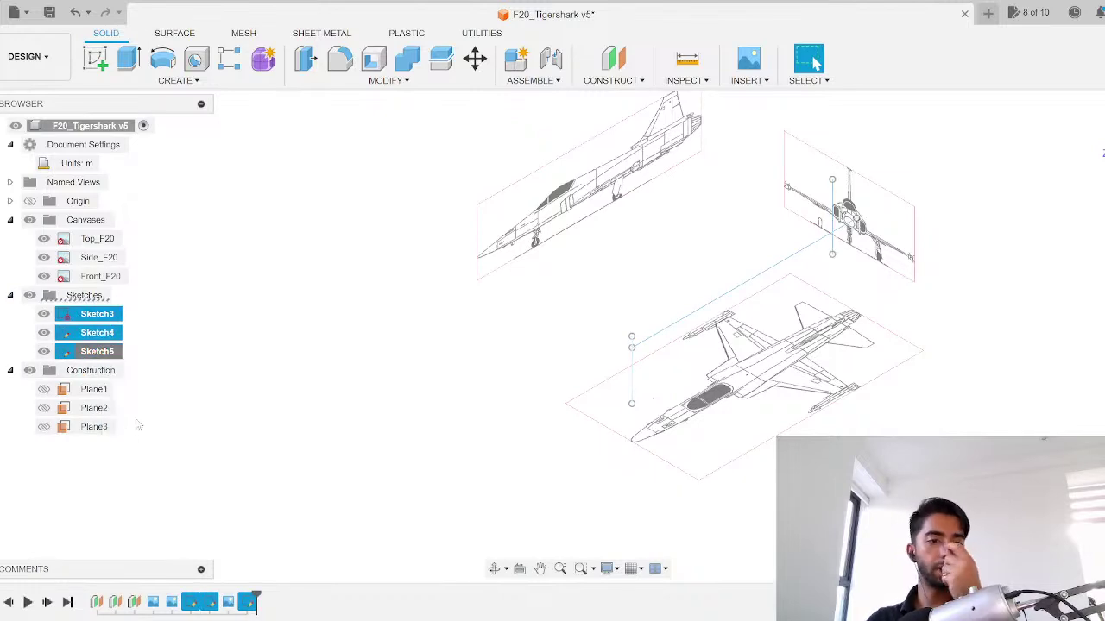
Step: Save the cleaned-up design as another version described as "User Saved"
scroll(248, 366, "down", 2)
scroll(248, 365, "up", 1)
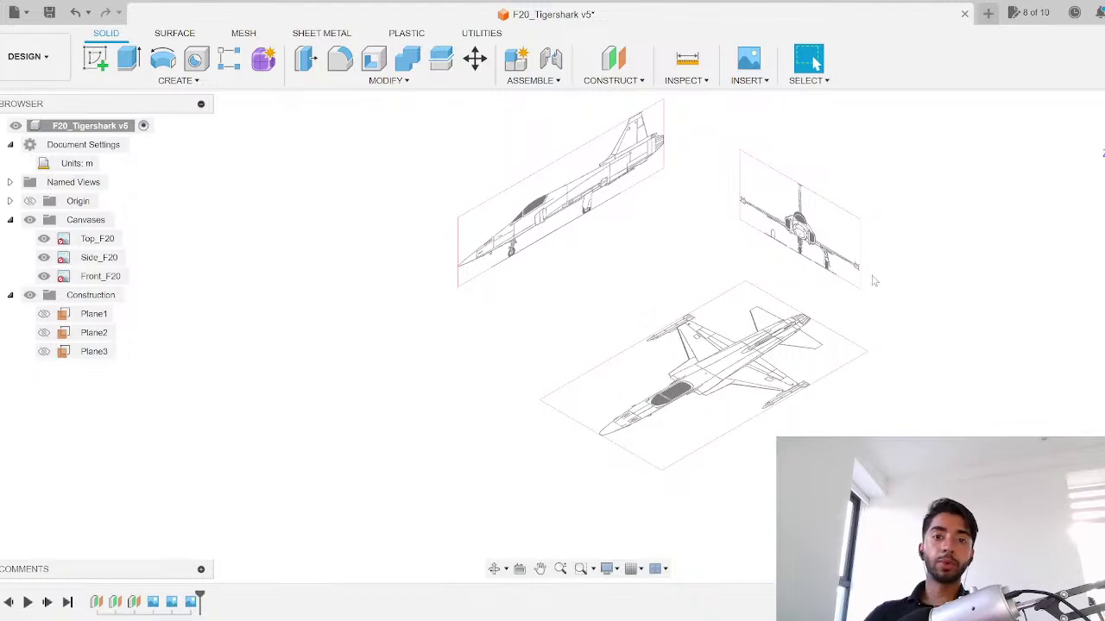
key("ctrl+s")
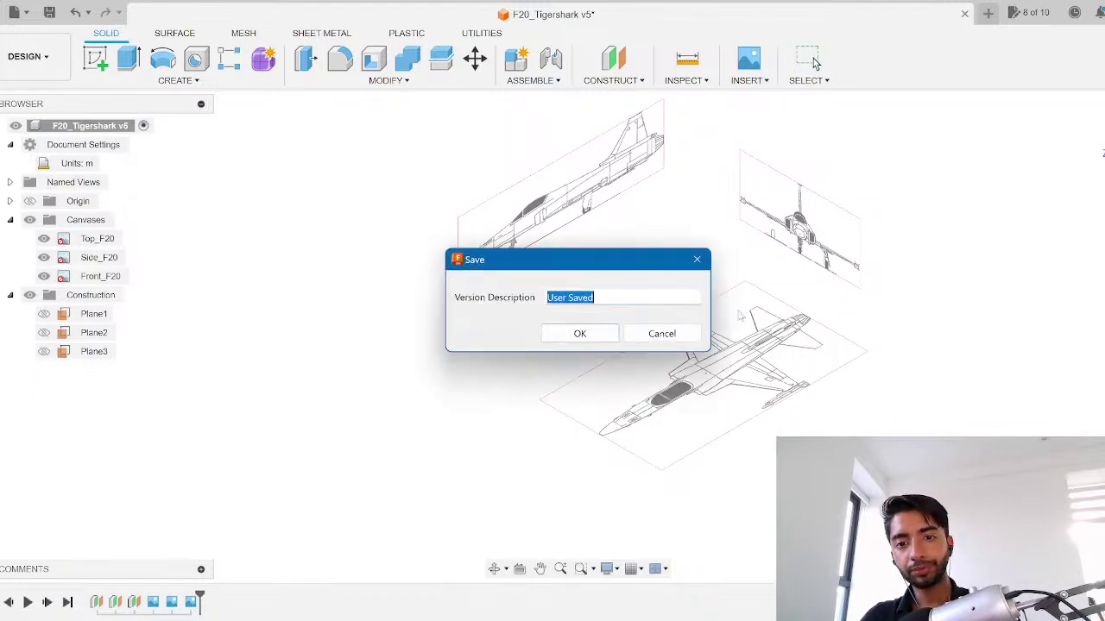
left_click(596, 334)
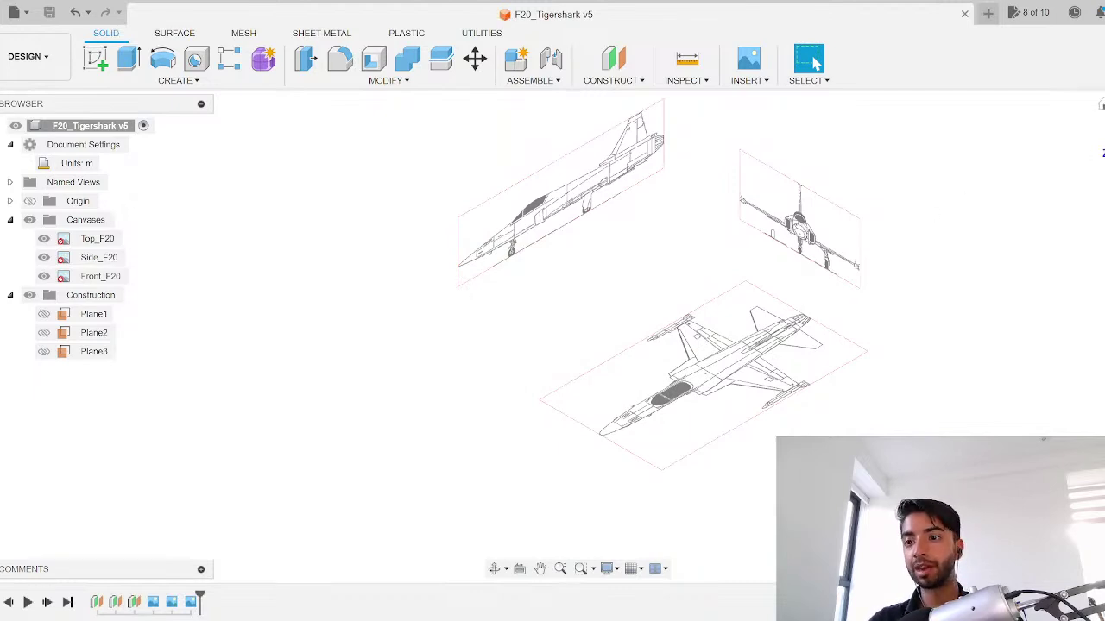
Step: Edit Plane2, which carries the Front_F20 canvas, to an offset of 23 m in the negative Z direction
left_click(1103, 145)
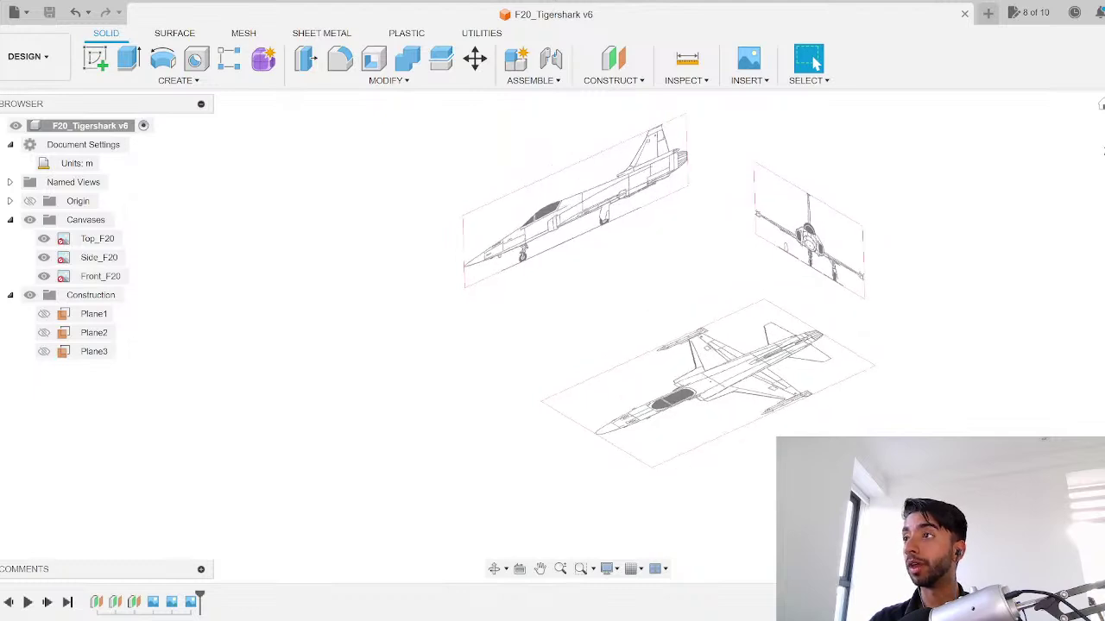
scroll(836, 298, "up", 5)
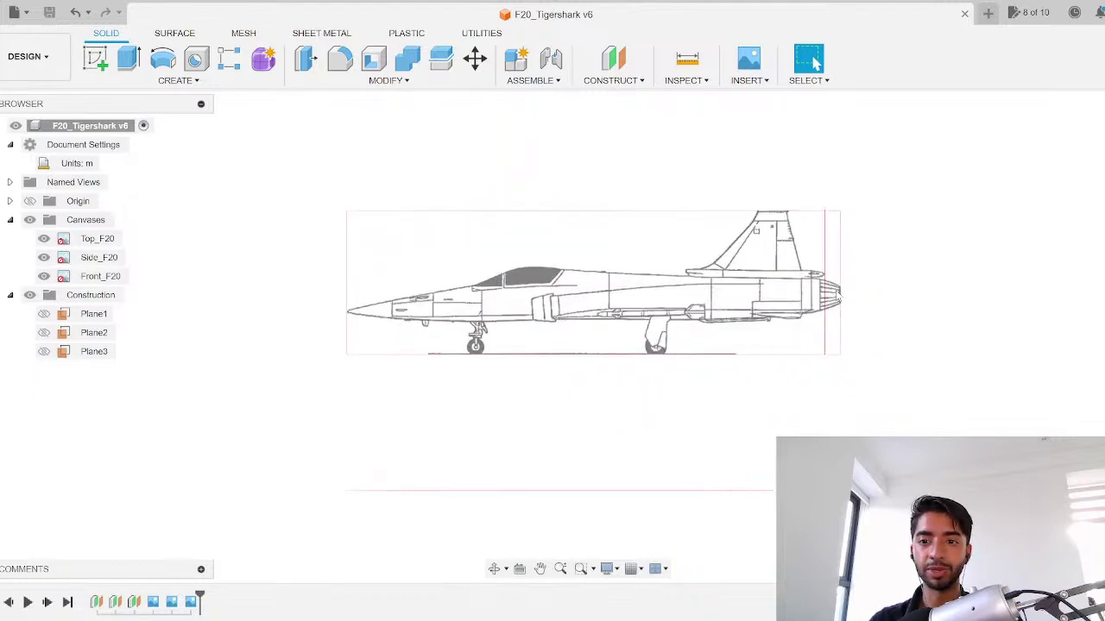
scroll(837, 296, "down", 3)
middle_click_drag(823, 296, 827, 309, "shift")
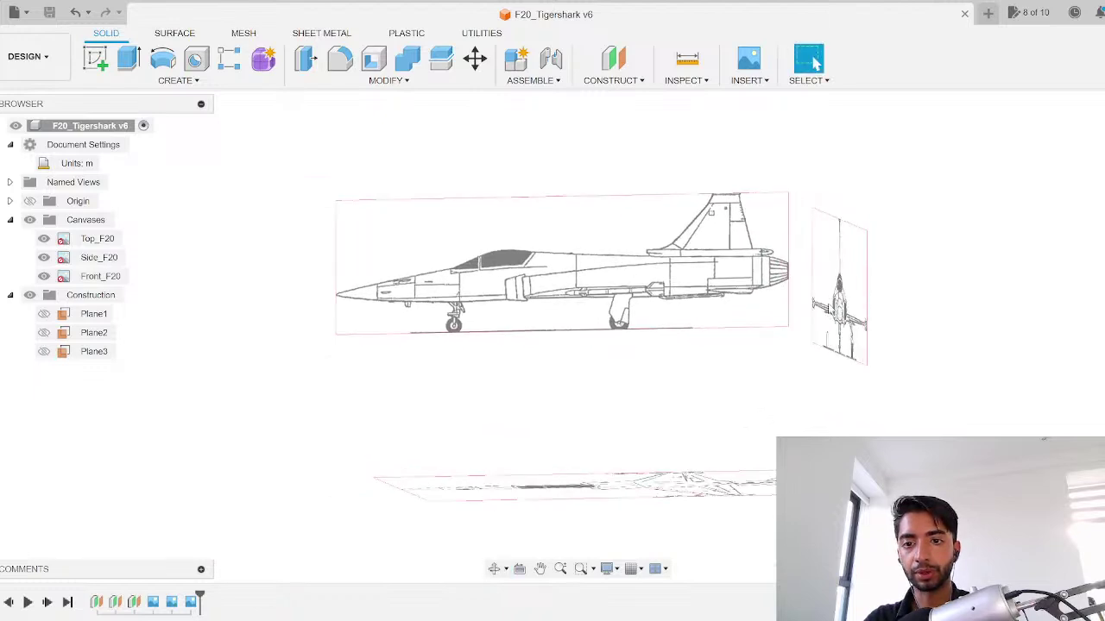
right_click(118, 604)
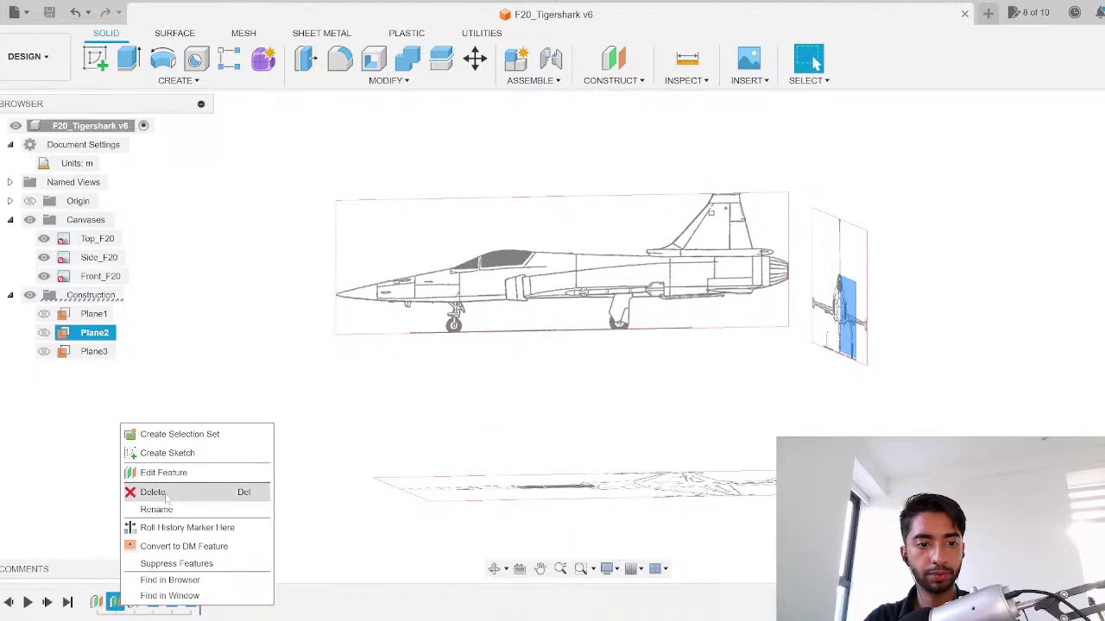
left_click(173, 473)
left_click_drag(856, 352, 1087, 351)
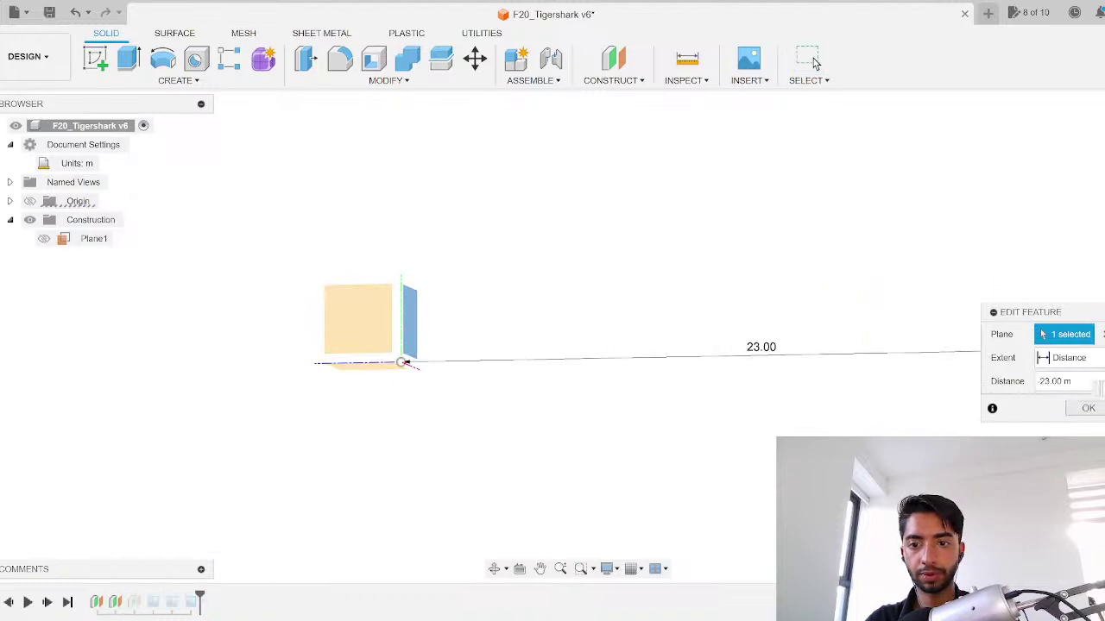
left_click(1088, 406)
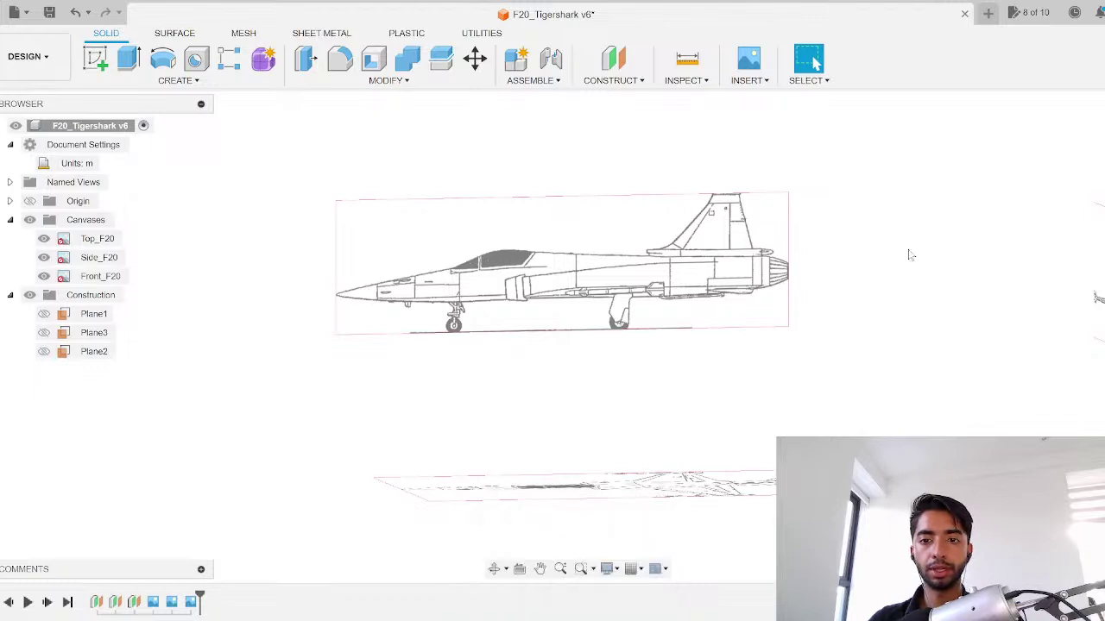
Step: View the aircraft canvases straight on from the side and from above, ending with an enlarged top view
left_click(1104, 142)
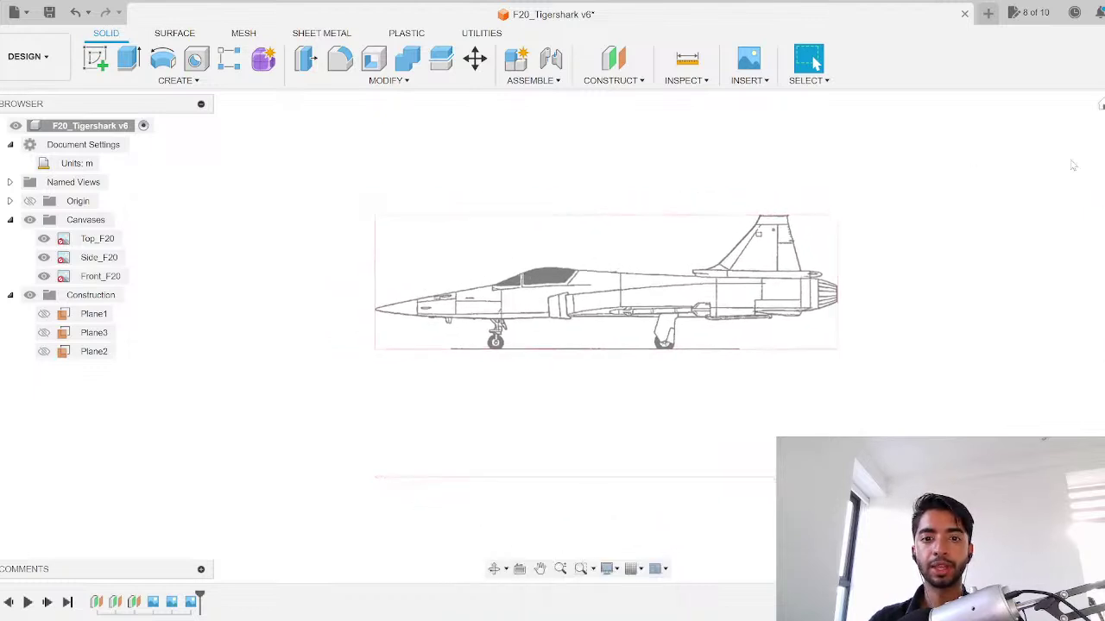
left_click(1104, 112)
middle_click_drag(576, 422, 573, 348)
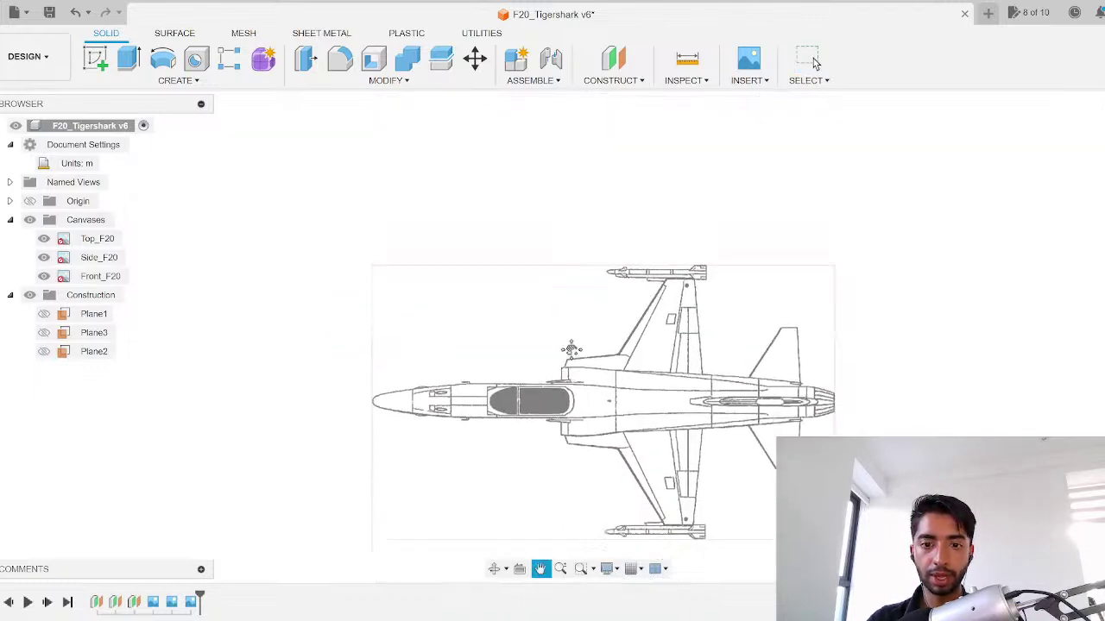
scroll(581, 401, "up", 4)
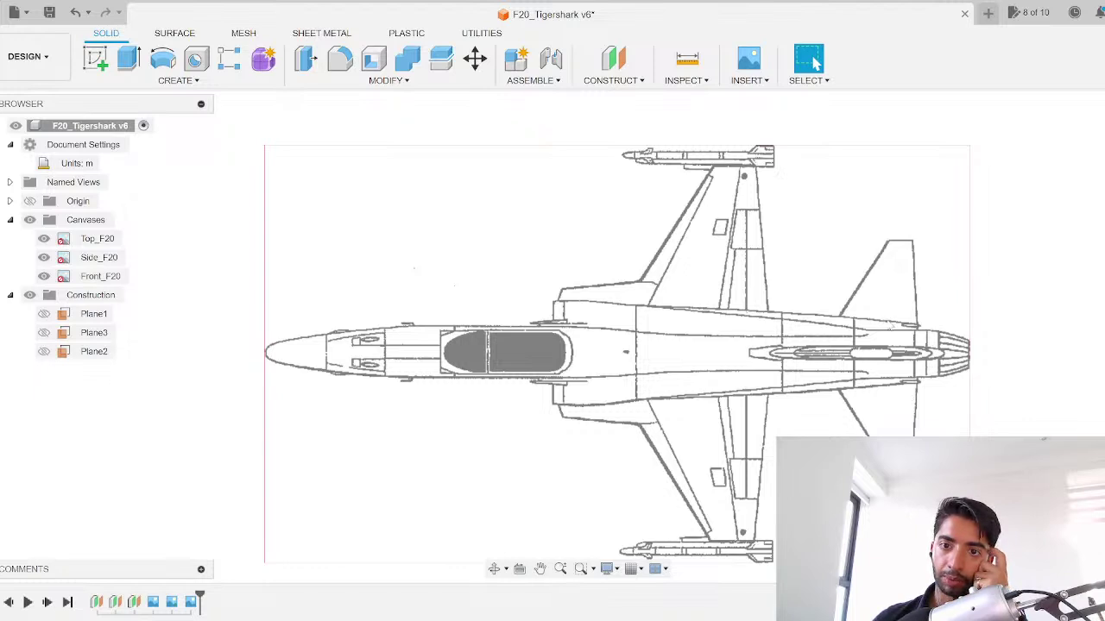
Step: Inspect the F-20 canvases straight on from the side and from the front, enlarging the nose and fuselage in the front view
left_click(1104, 168)
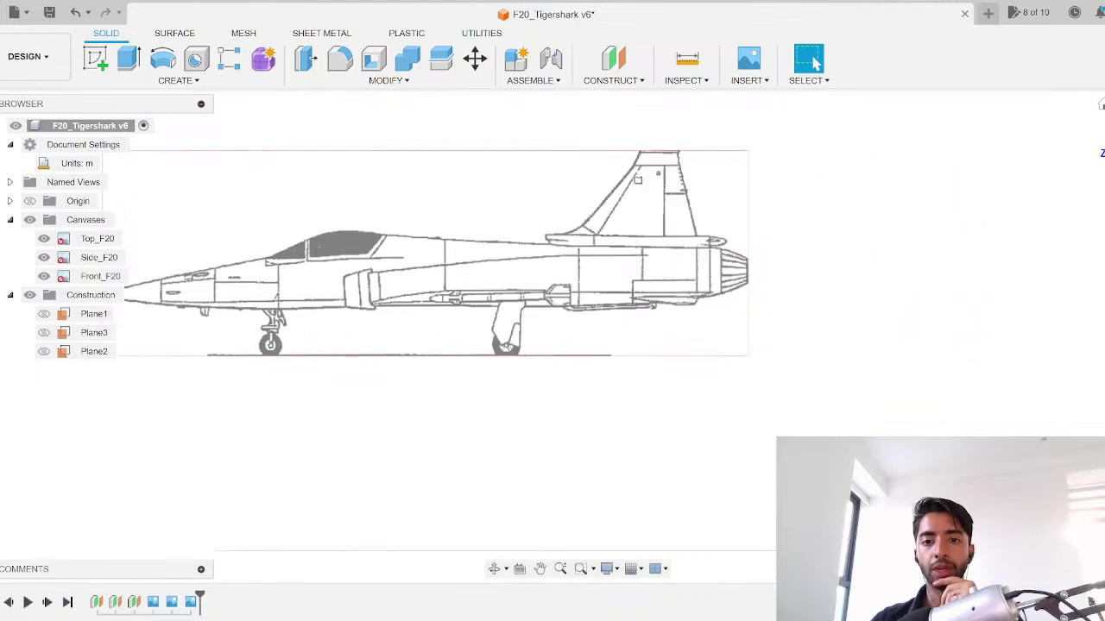
scroll(557, 290, "up", 3)
scroll(557, 291, "down", 2)
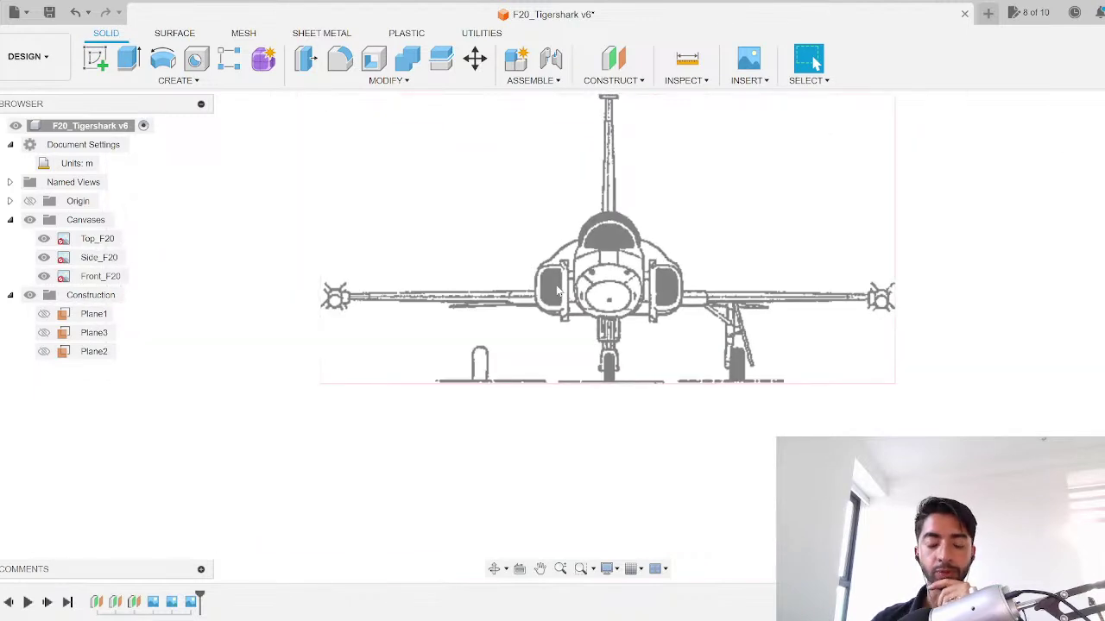
middle_click_drag(608, 338, 589, 396)
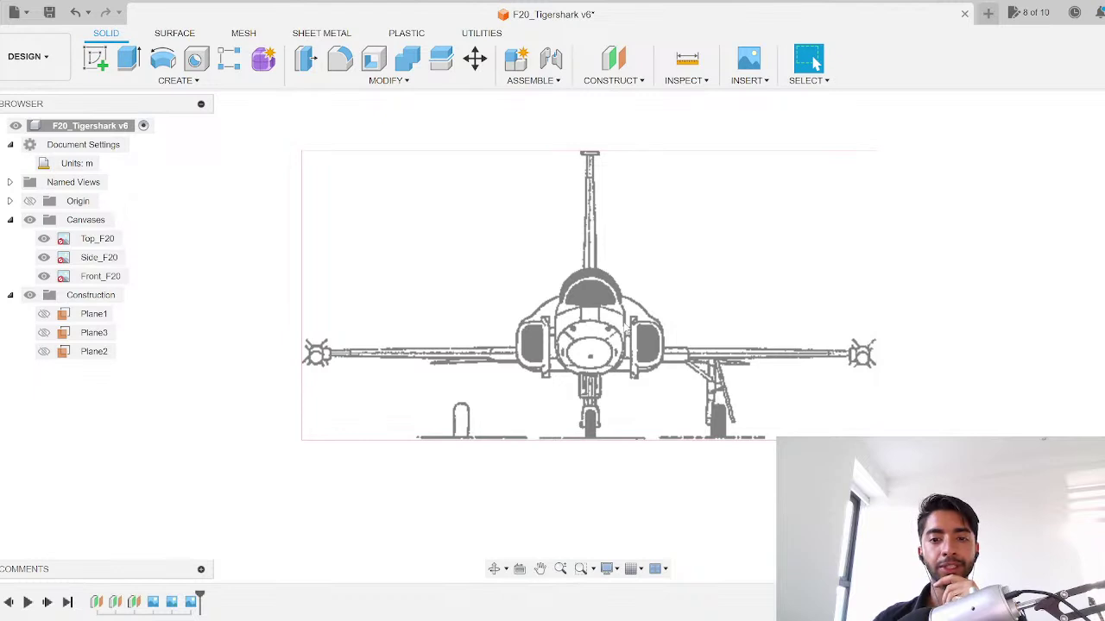
scroll(669, 357, "up", 3)
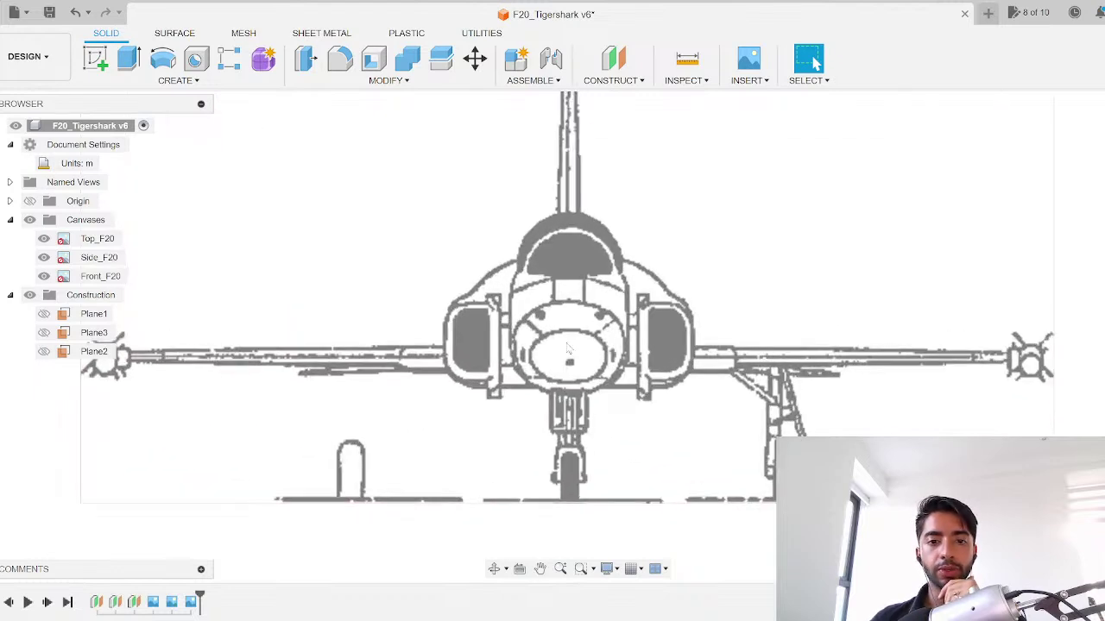
scroll(567, 349, "down", 3)
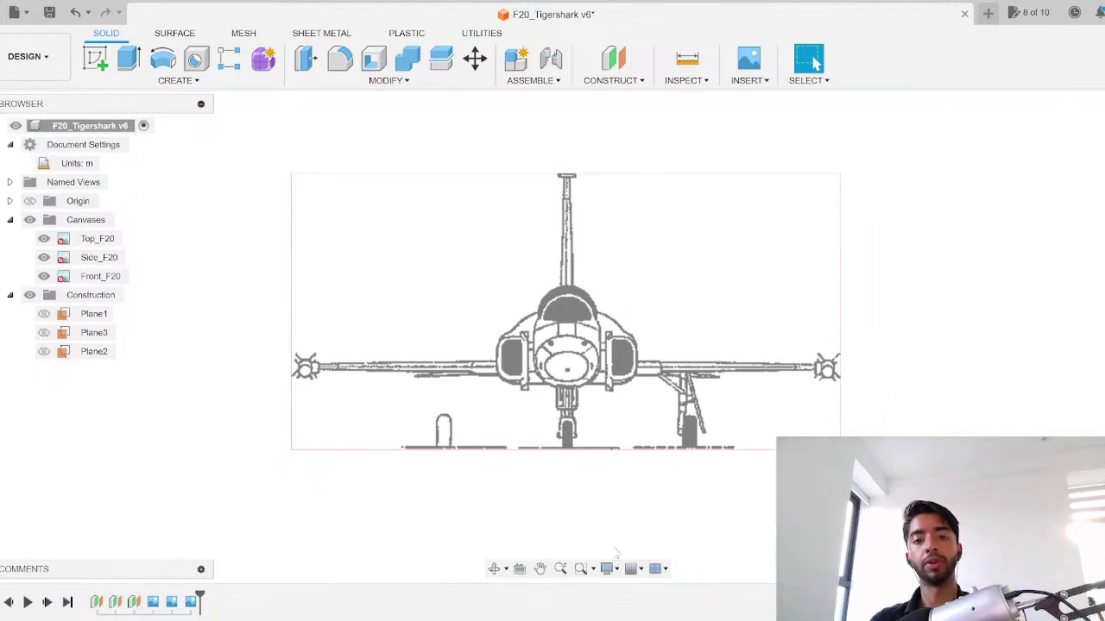
Step: Look at the canvases from above and examine the side profile straight on, framing the whole aircraft
left_click(1103, 106)
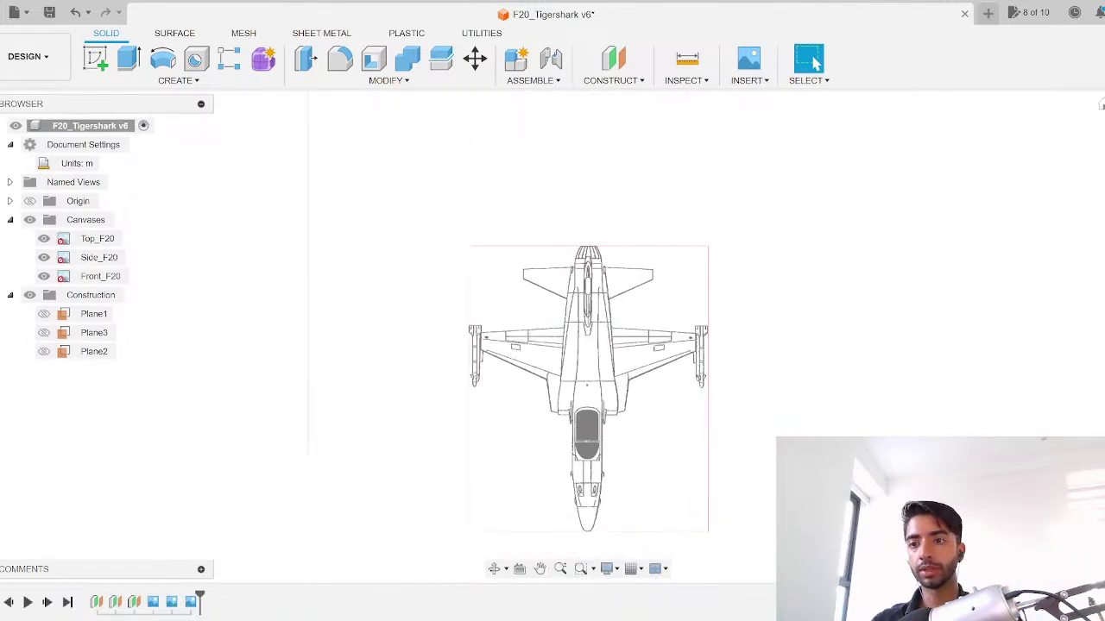
left_click(1103, 214)
left_click(1099, 183)
scroll(454, 343, "up", 3)
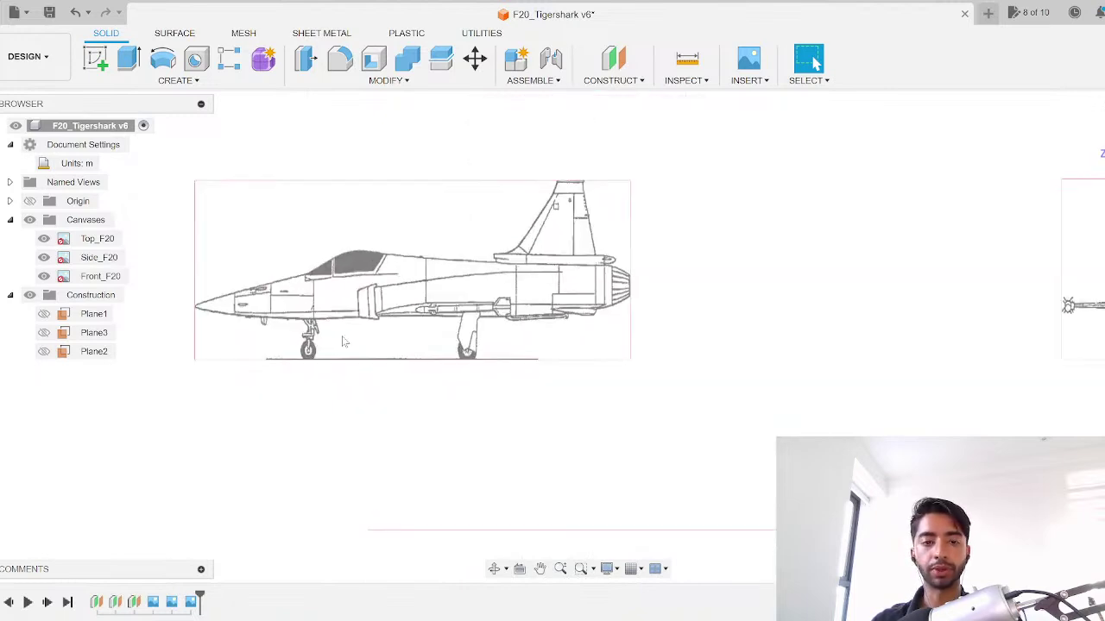
scroll(562, 383, "up", 3)
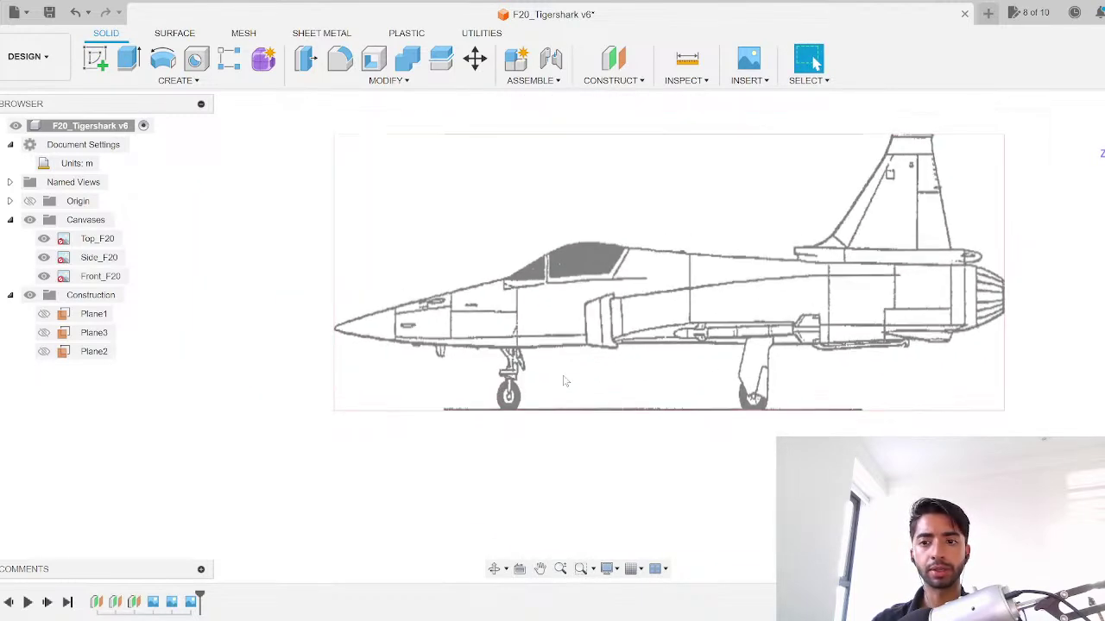
left_click(1103, 183)
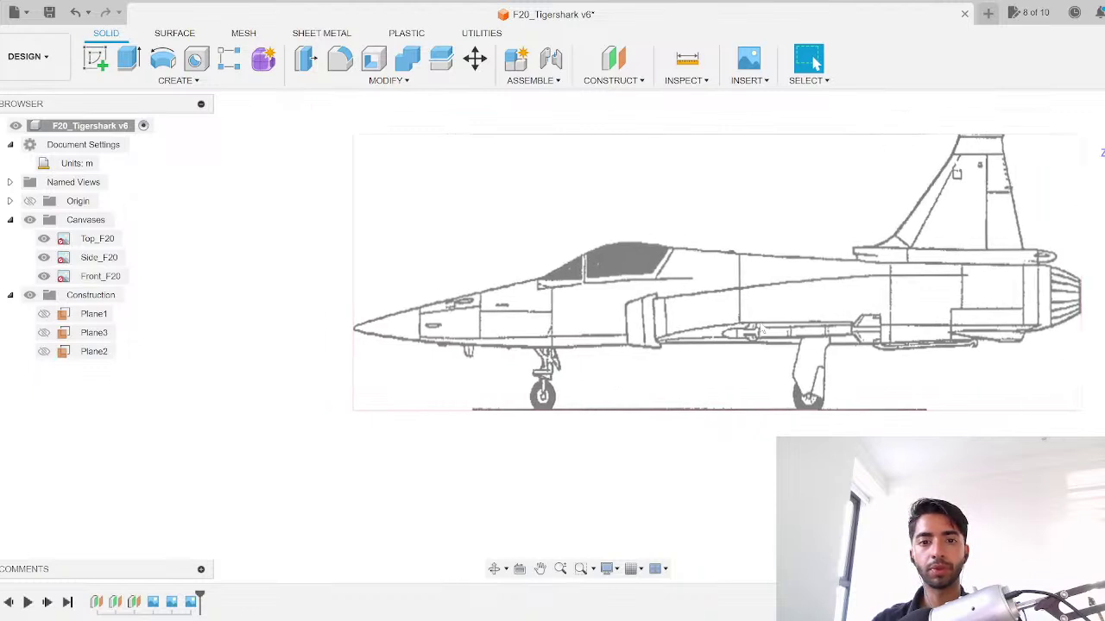
scroll(915, 297, "down", 2)
middle_click_drag(915, 297, 460, 335)
left_click(808, 59)
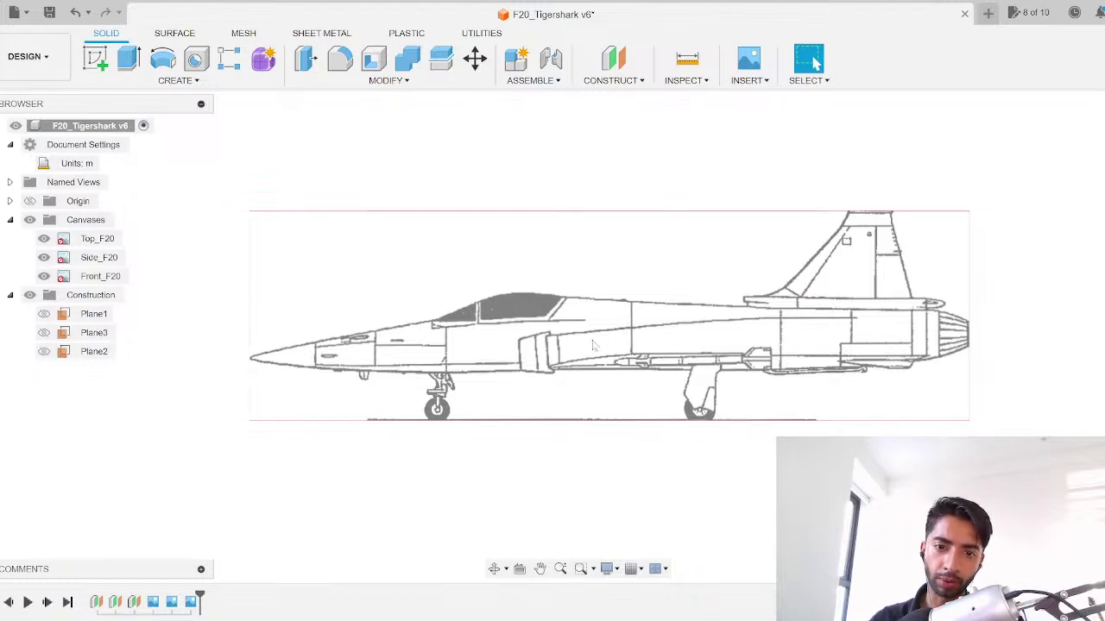
Step: View the top canvas straight on with the nose pointing left and the whole aircraft framed
left_click(1104, 116)
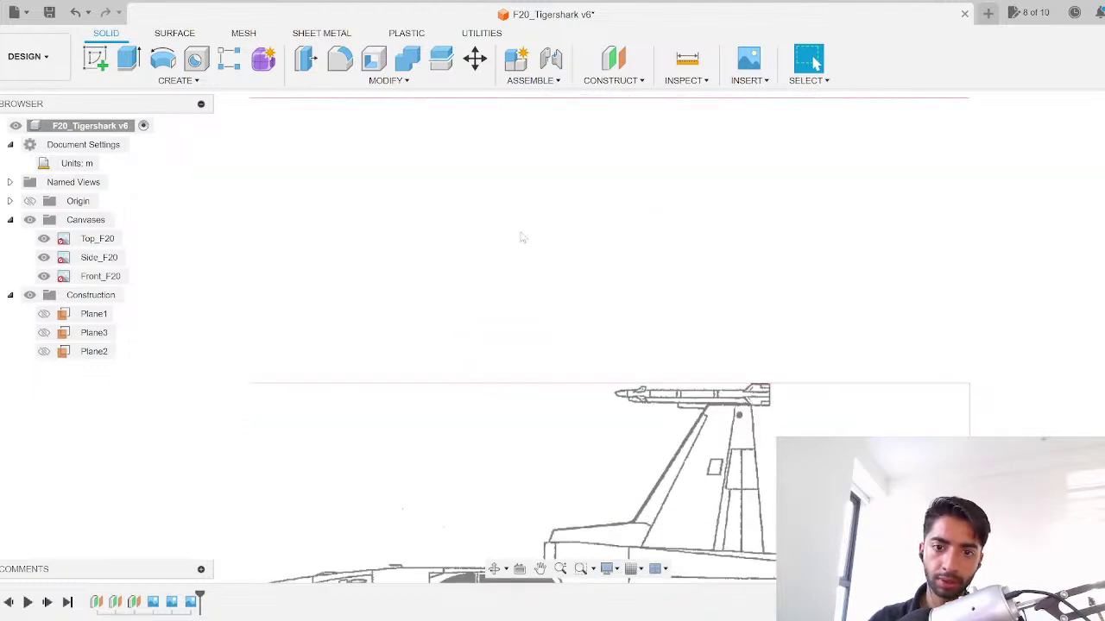
scroll(566, 337, "down", 2)
middle_click_drag(587, 396, 593, 209)
scroll(592, 335, "up", 1)
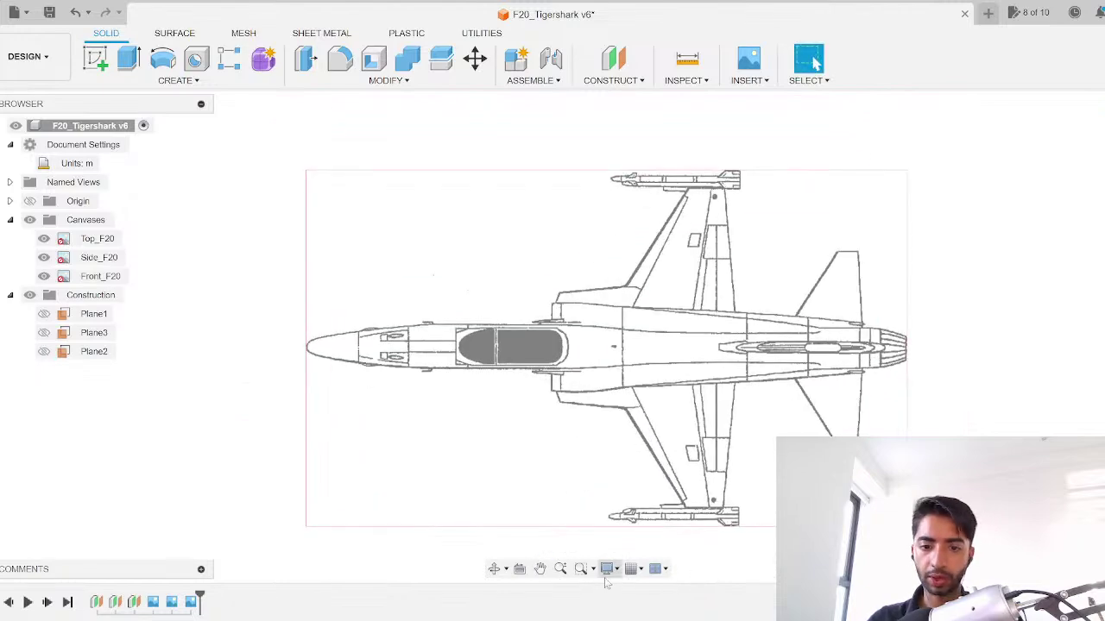
Step: Switch to the web browser and shorten the Google image search to "f 20 tigershark" to find photos of the aircraft
left_click(569, 620)
left_click(297, 10)
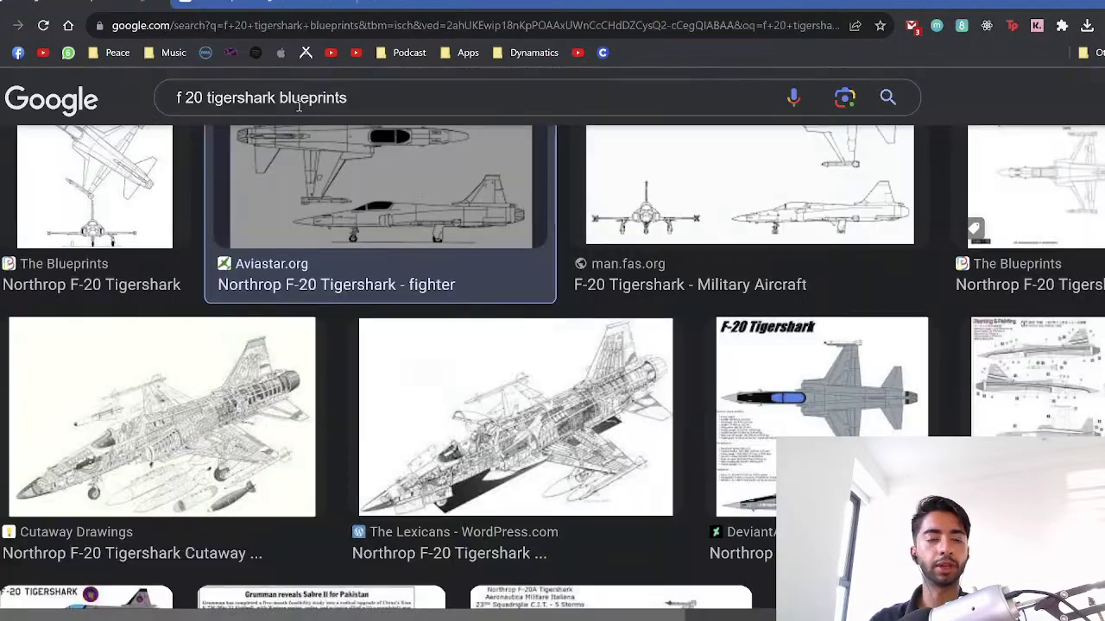
key("BackSpace")
key("BackSpace")
key("BackSpace")
key("BackSpace")
key("BackSpace")
key("BackSpace")
key("BackSpace")
key("BackSpace")
key("BackSpace")
key("BackSpace")
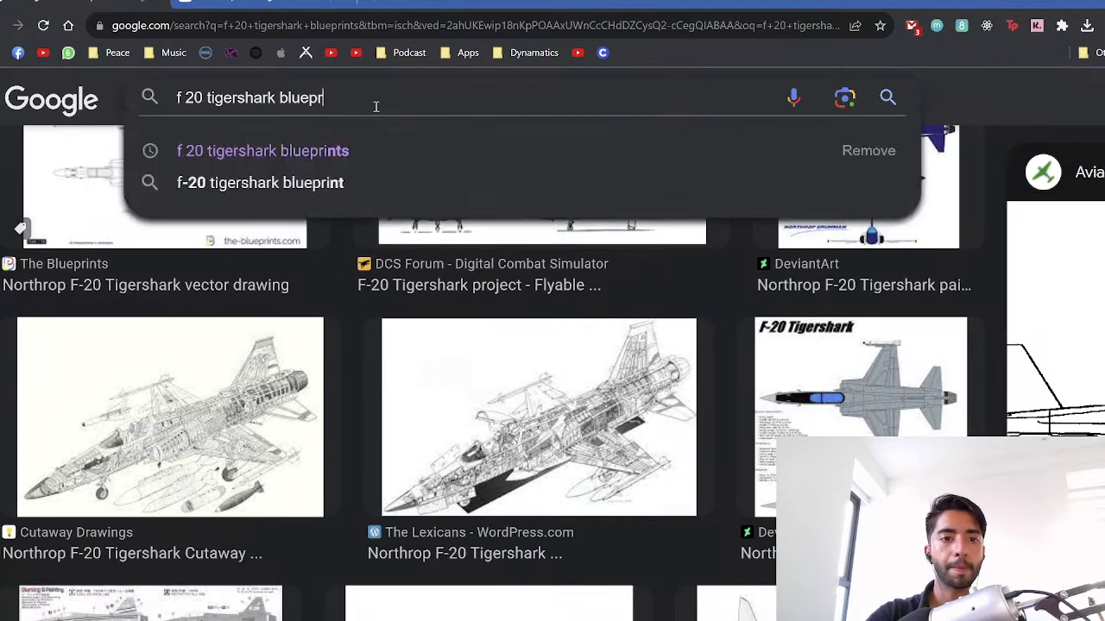
key("BackSpace")
key("Return")
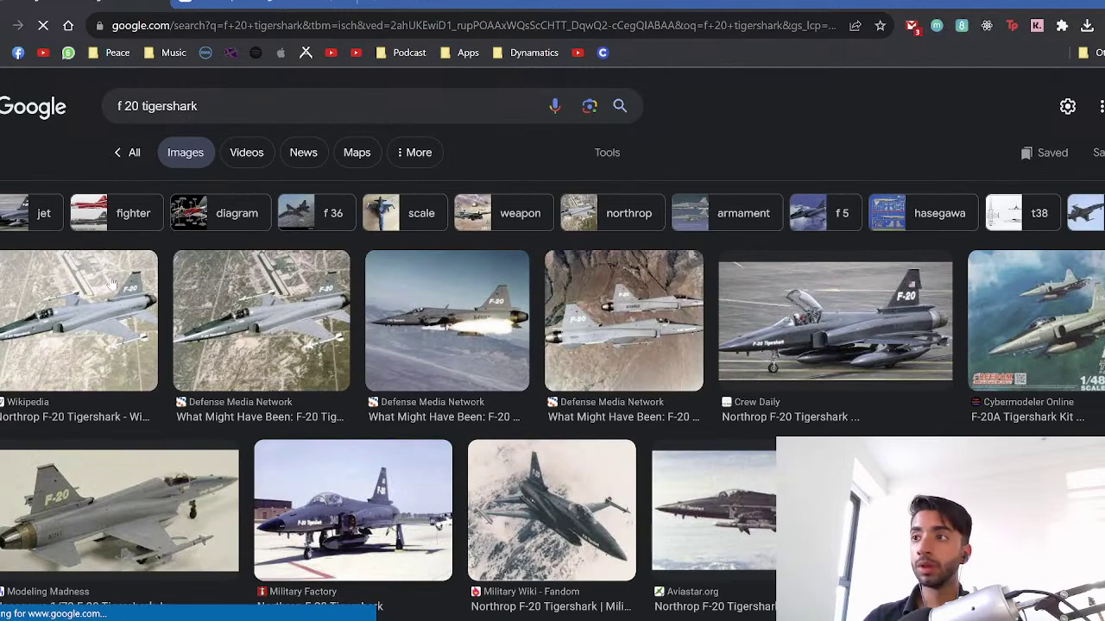
Step: Open the Military Factory photo of the parked F-20 Tigershark and examine it enlarged
scroll(111, 285, "down", 2)
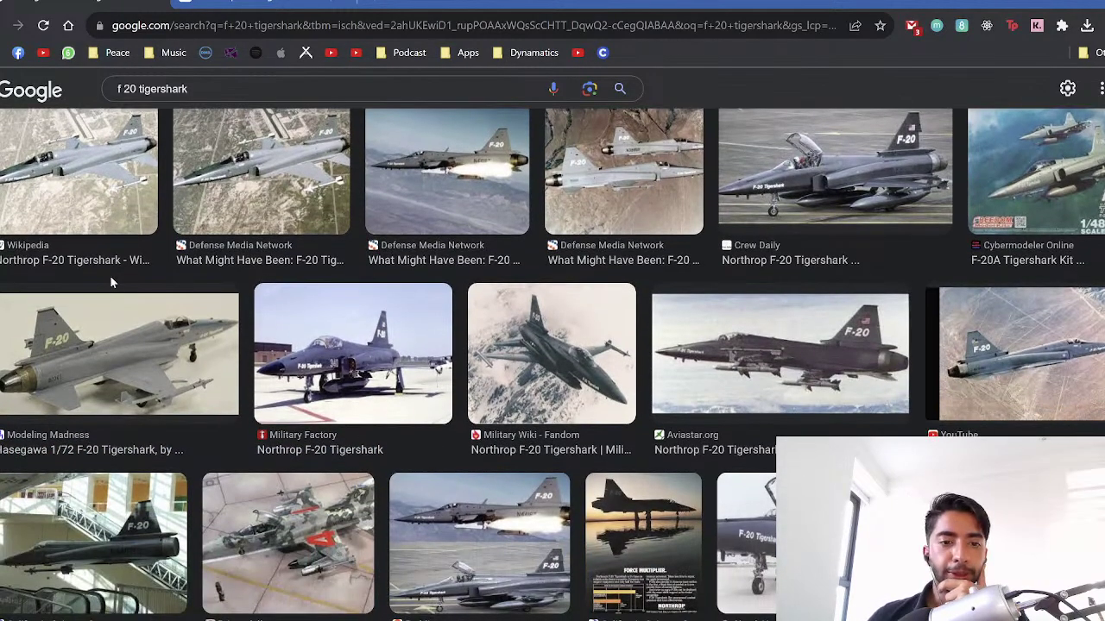
left_click(342, 361)
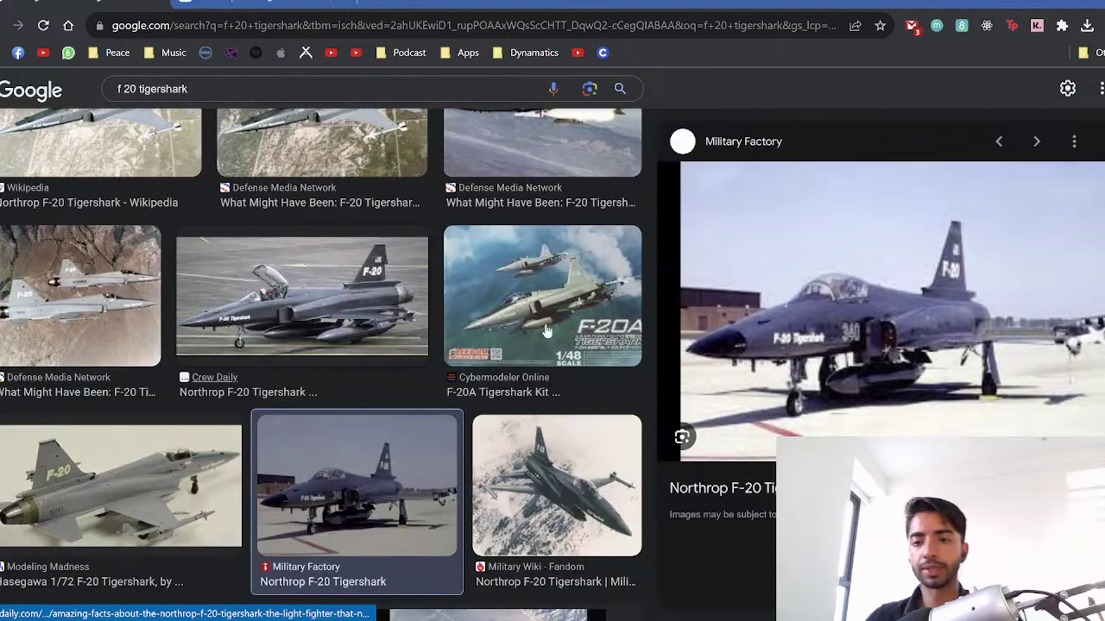
scroll(490, 308, "up", 5, "ctrl")
scroll(393, 324, "right", 3)
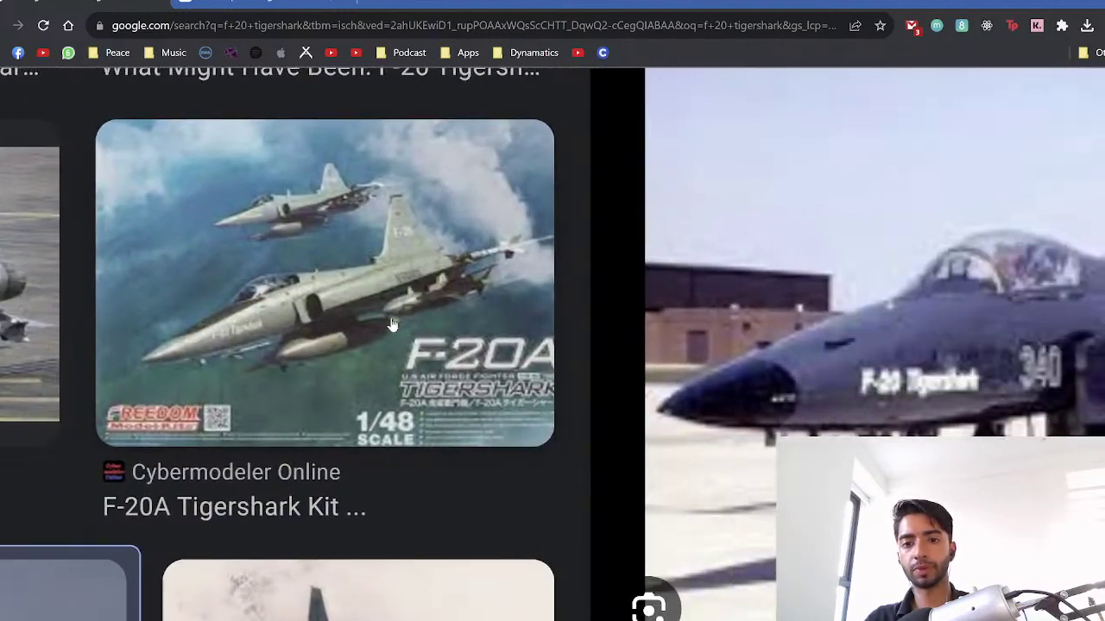
scroll(393, 325, "right", 5)
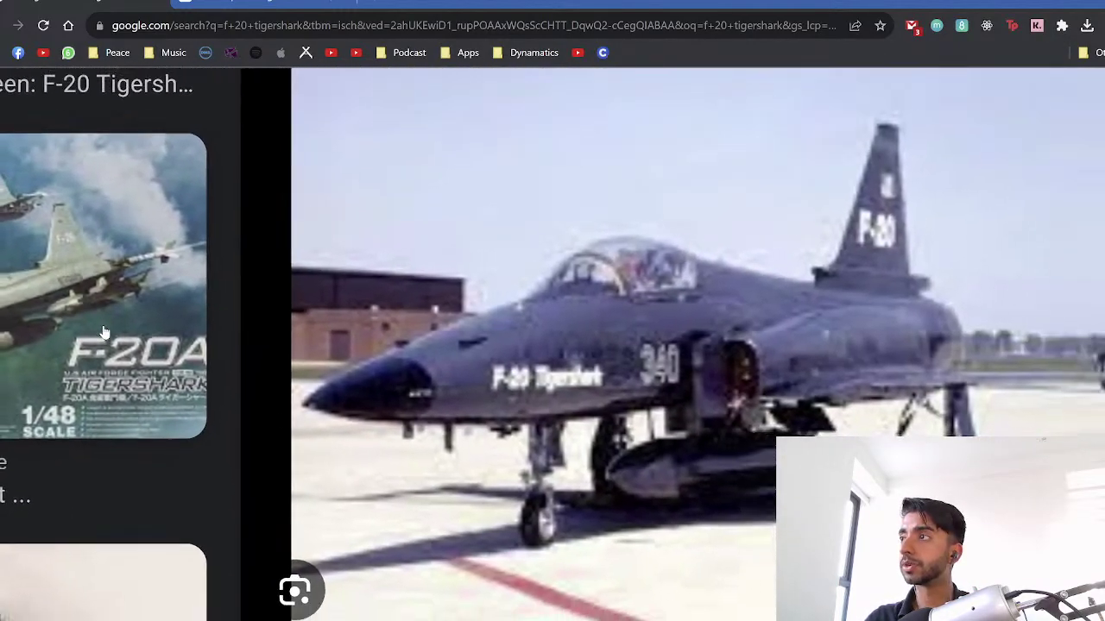
scroll(103, 332, "down", 2, "ctrl")
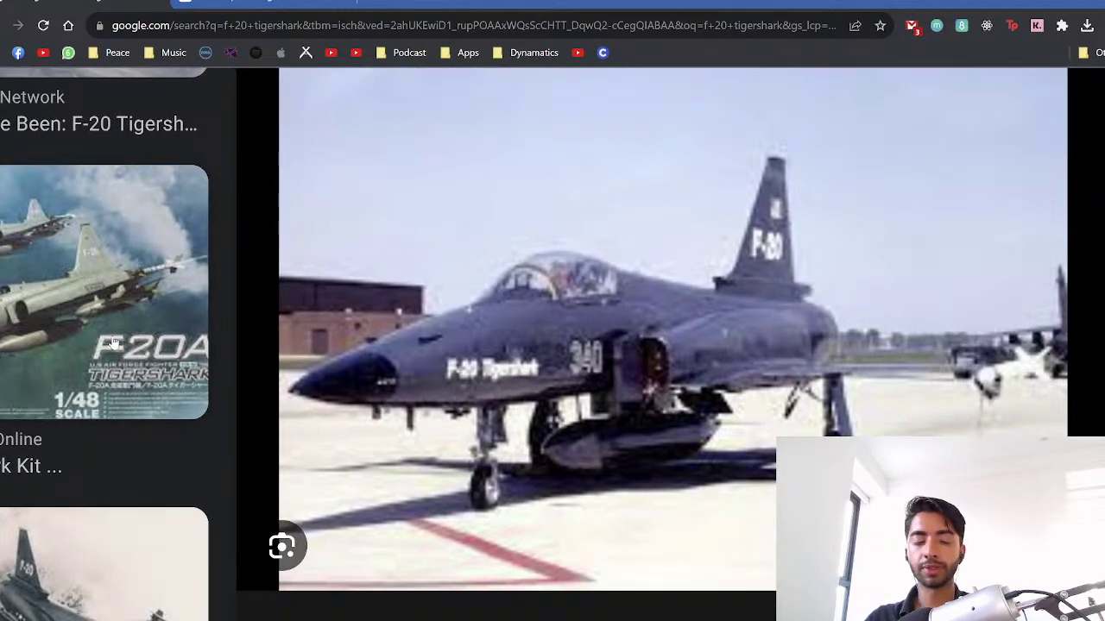
scroll(113, 342, "down", 5, "ctrl")
scroll(531, 355, "up", 5, "ctrl")
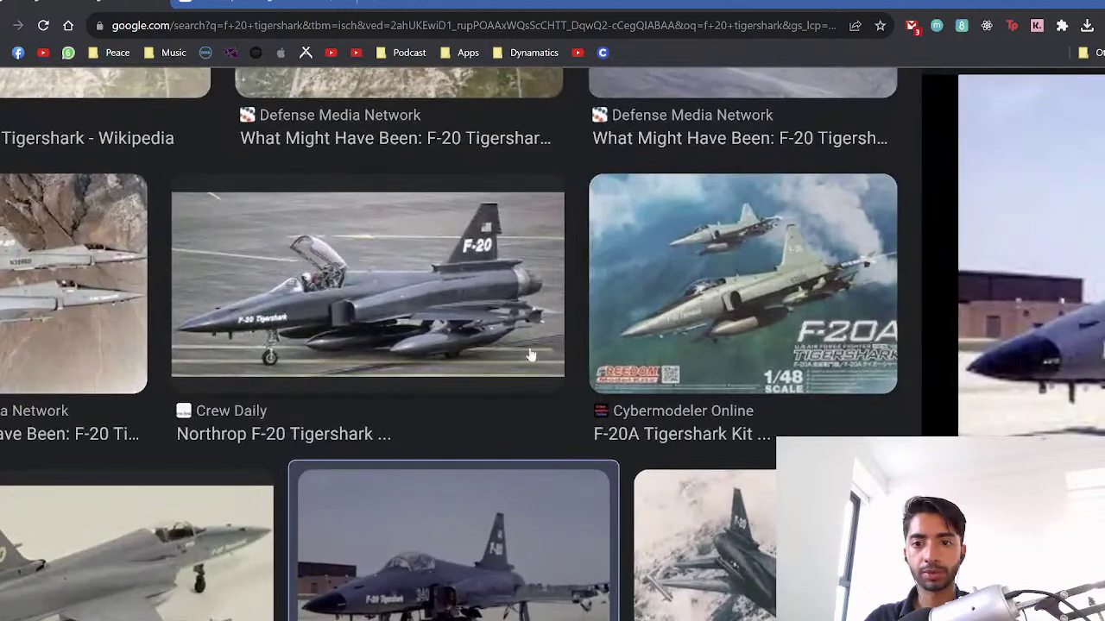
scroll(531, 356, "down", 5, "ctrl")
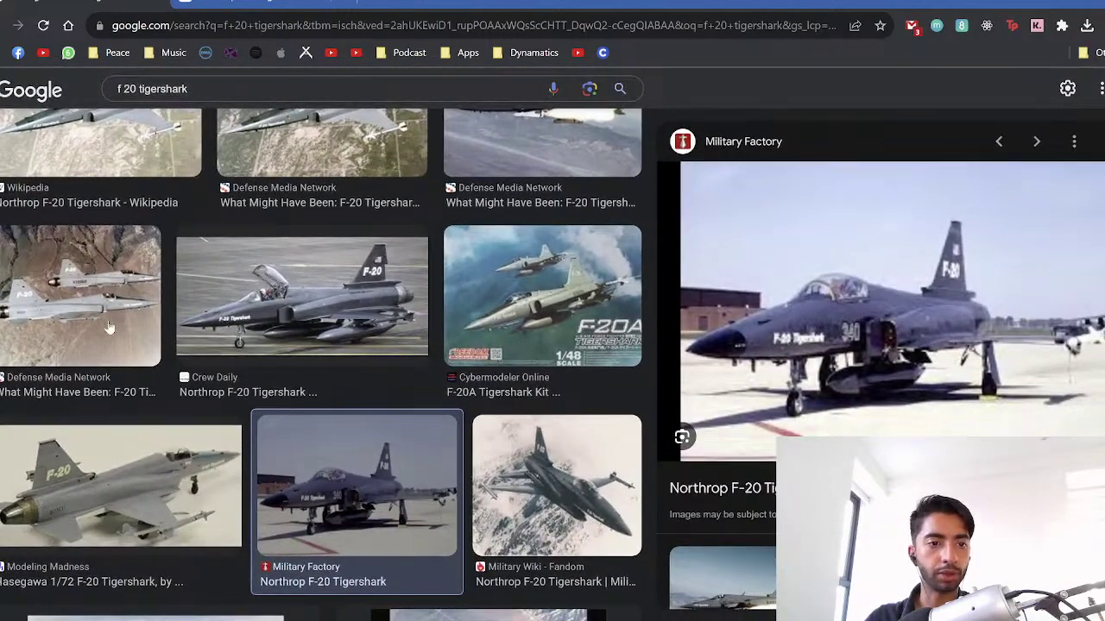
Step: Open the Defense Media Network in-flight photo and examine the F-20's fuselage, intakes, wings and tail at different magnifications
scroll(109, 326, "up", 3)
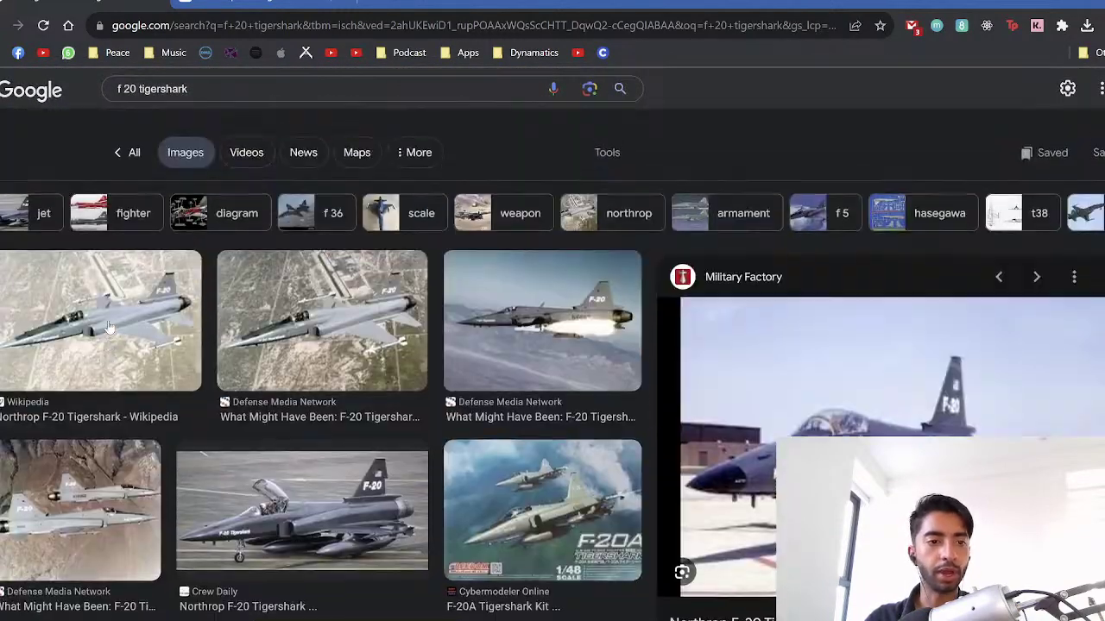
left_click(337, 318)
scroll(290, 411, "up", 5, "ctrl")
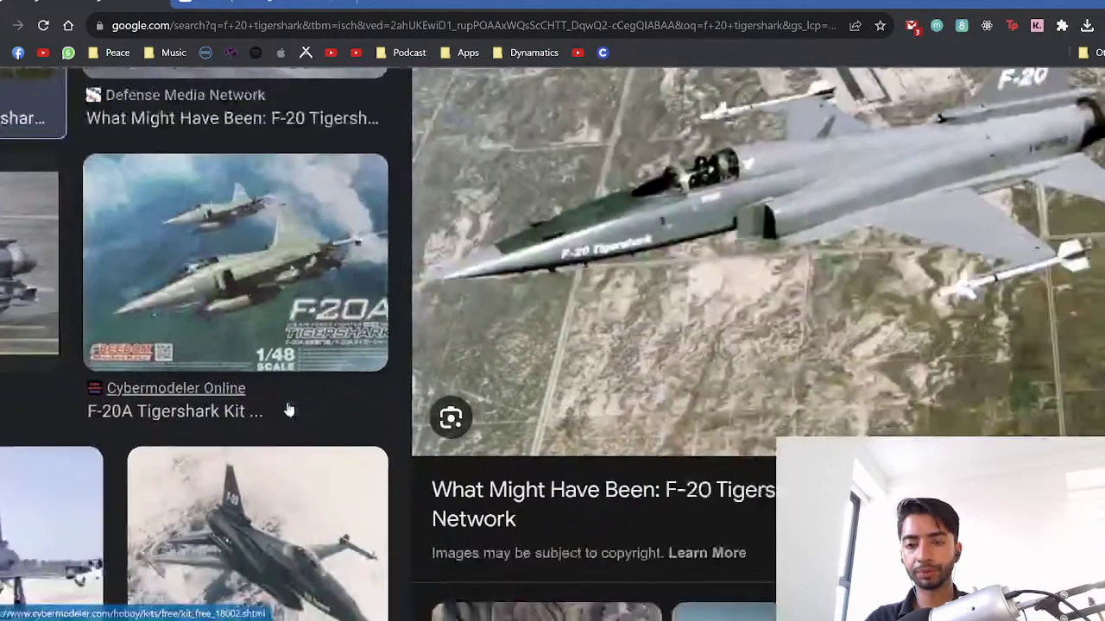
scroll(289, 409, "right", 1)
scroll(234, 393, "up", 1)
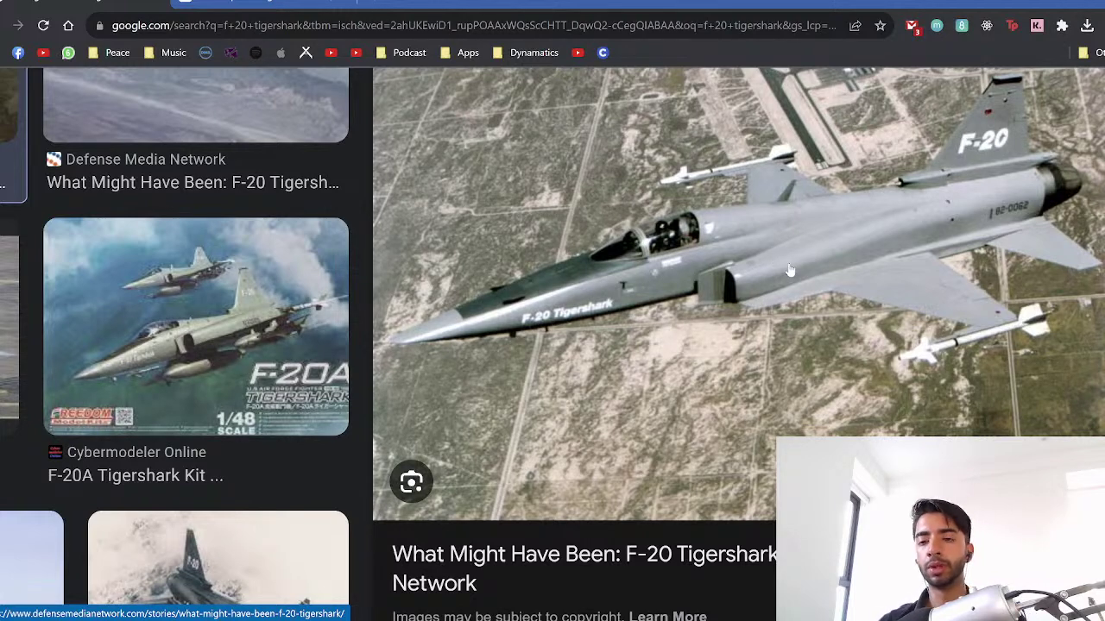
scroll(790, 270, "down", 1)
scroll(789, 270, "up", 1)
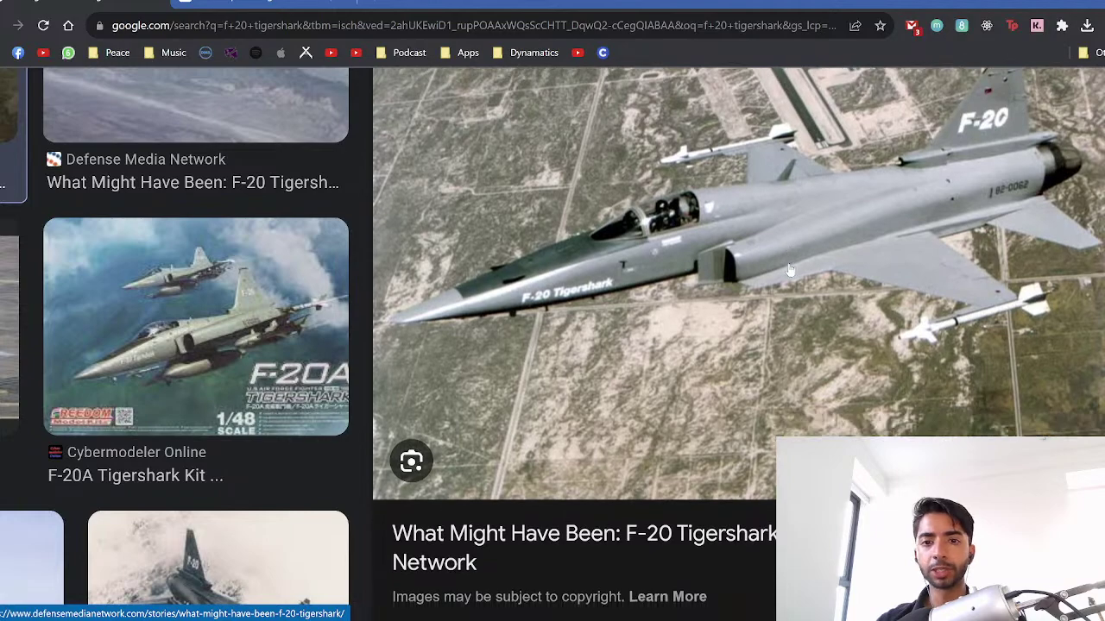
scroll(789, 271, "down", 2)
scroll(790, 270, "down", 2)
scroll(790, 270, "up", 3)
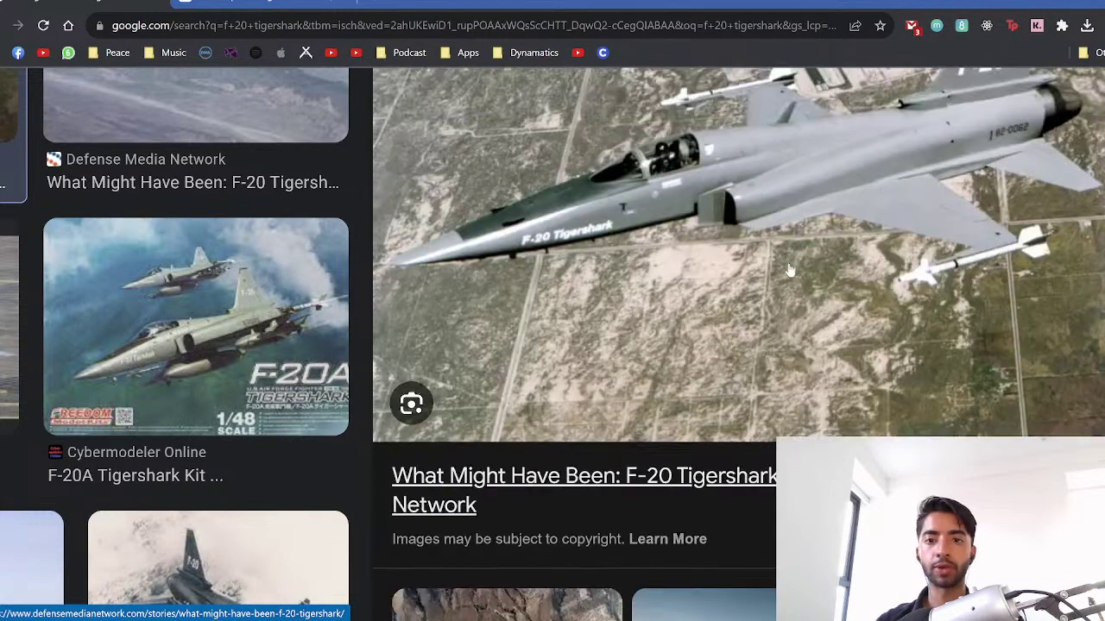
scroll(296, 334, "down", 3, "ctrl")
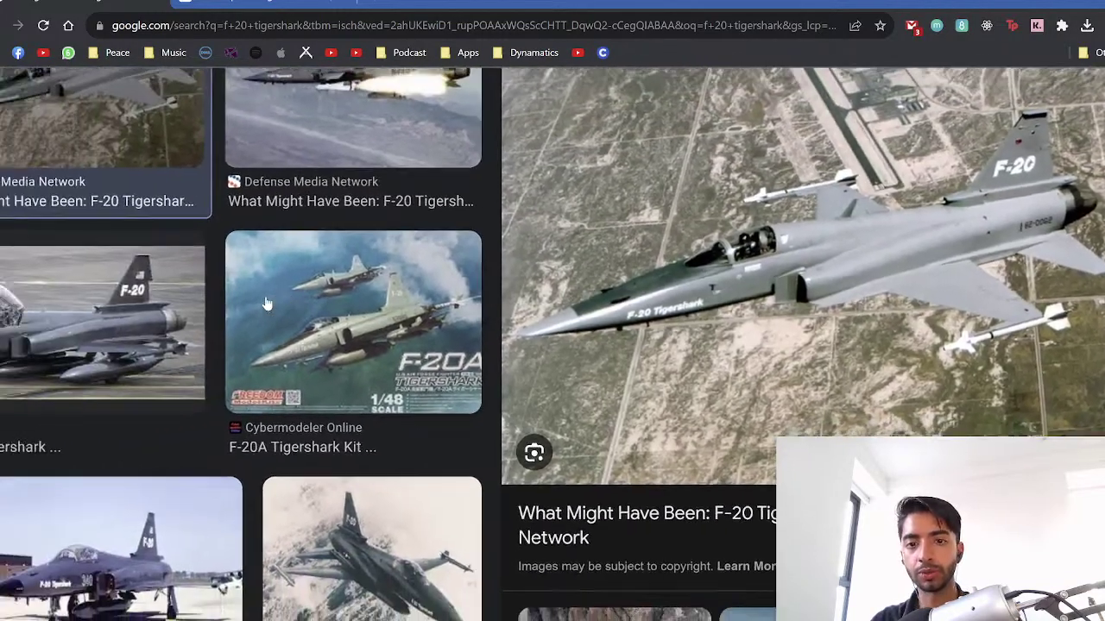
scroll(266, 302, "up", 3, "ctrl")
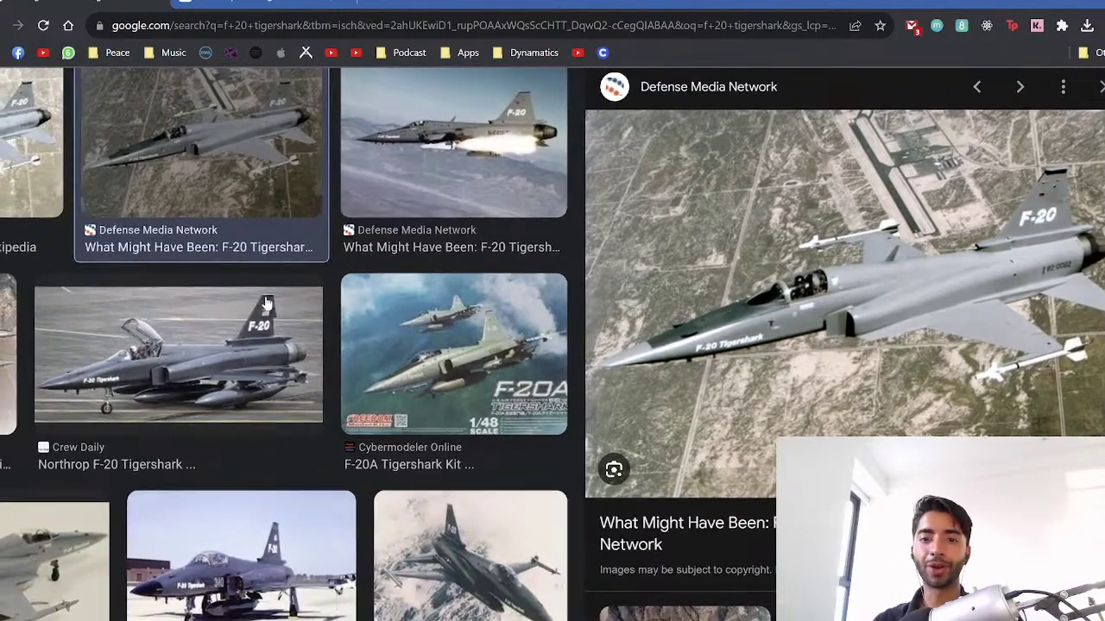
scroll(267, 303, "up", 3, "ctrl")
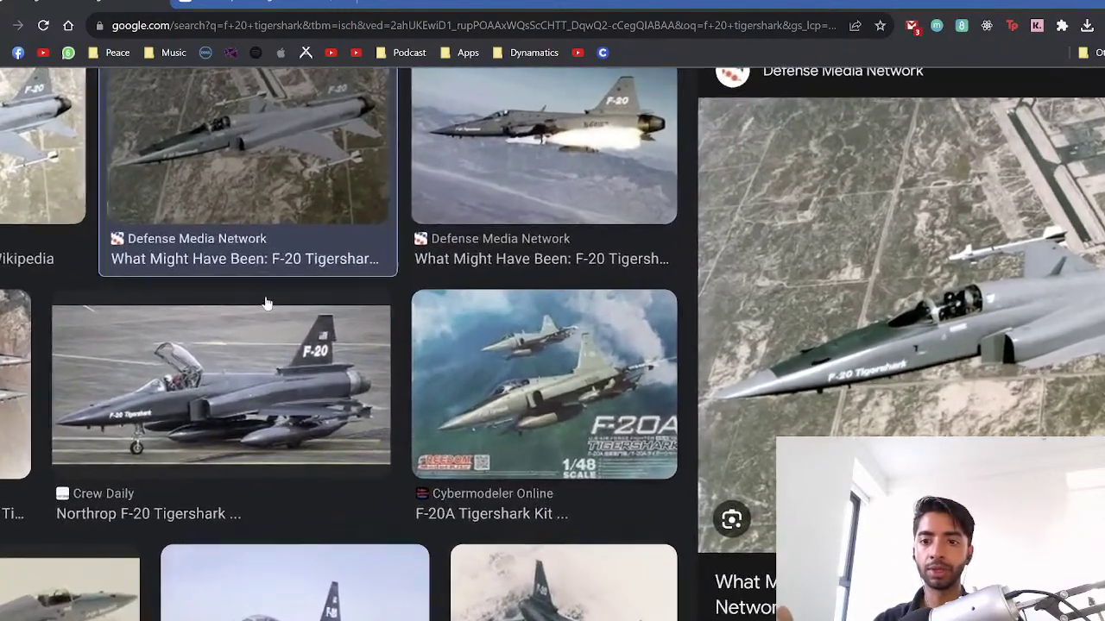
scroll(267, 303, "right", 4)
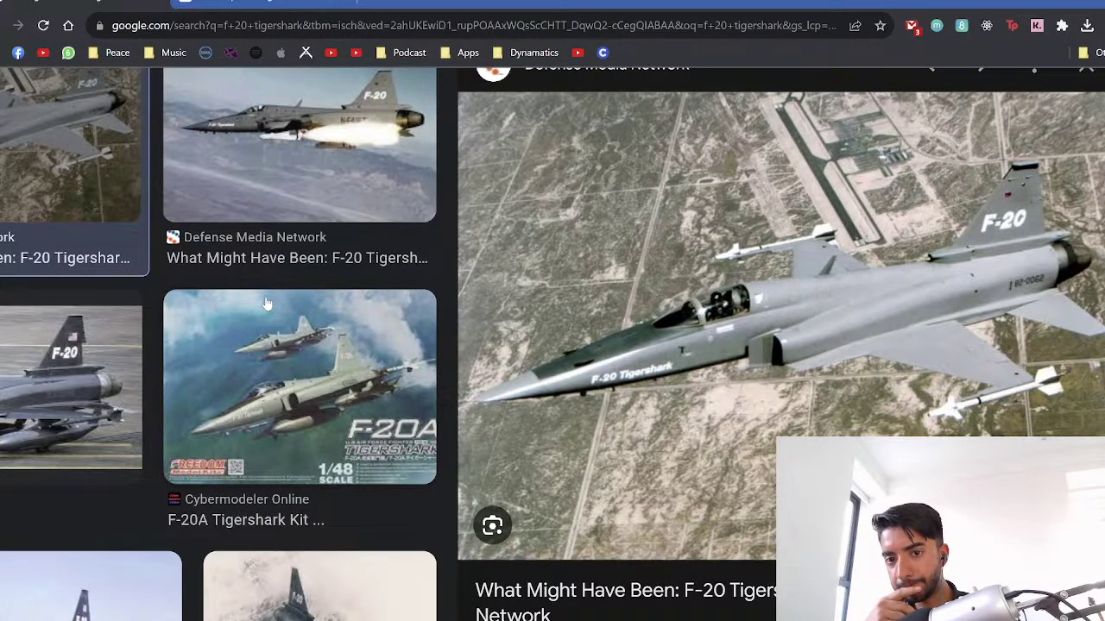
scroll(267, 303, "down", 1)
scroll(267, 303, "up", 1)
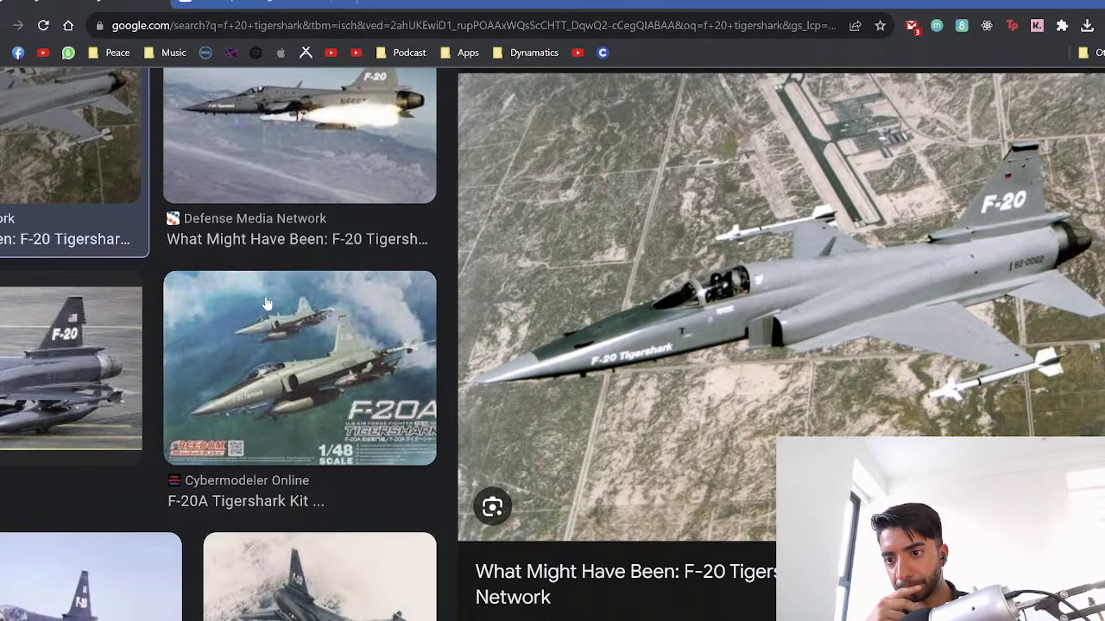
scroll(266, 303, "left", 8)
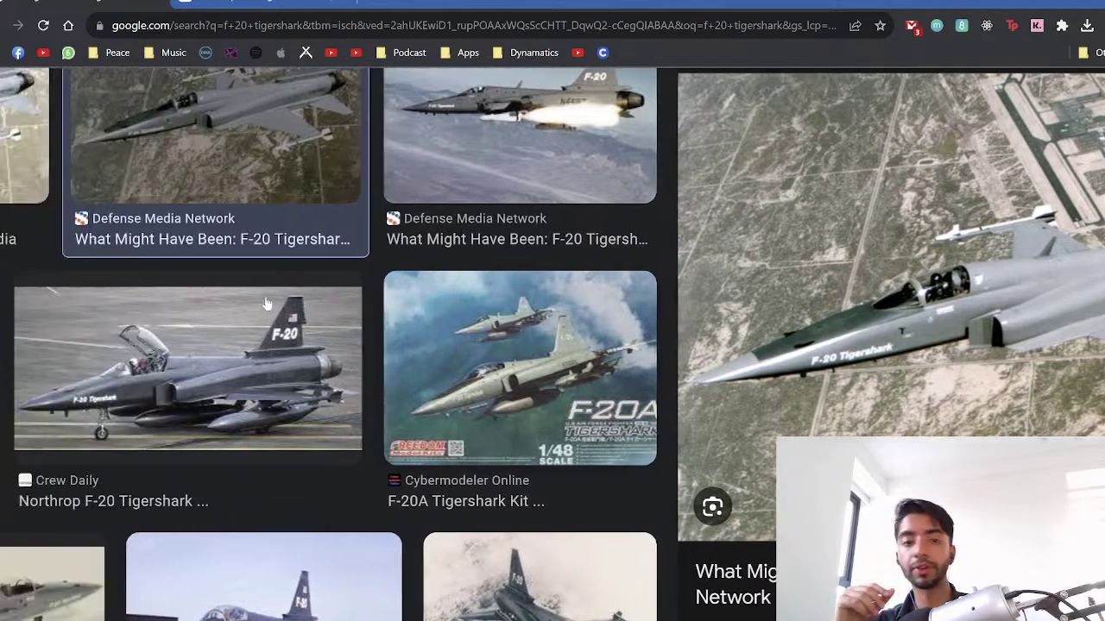
Step: Open the Modeling Madness photo of the Hasegawa 1/72 F-20 Tigershark and examine its spine, intakes, wings and tail enlarged
scroll(467, 287, "up", 2)
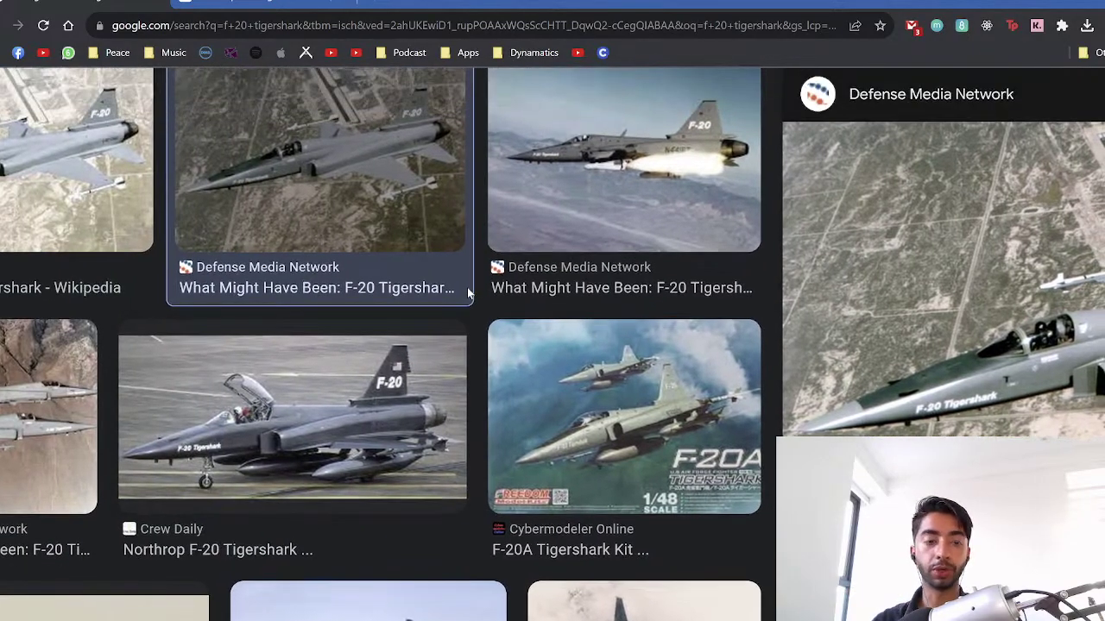
scroll(467, 287, "left", 3)
scroll(300, 433, "down", 3)
scroll(300, 434, "down", 3)
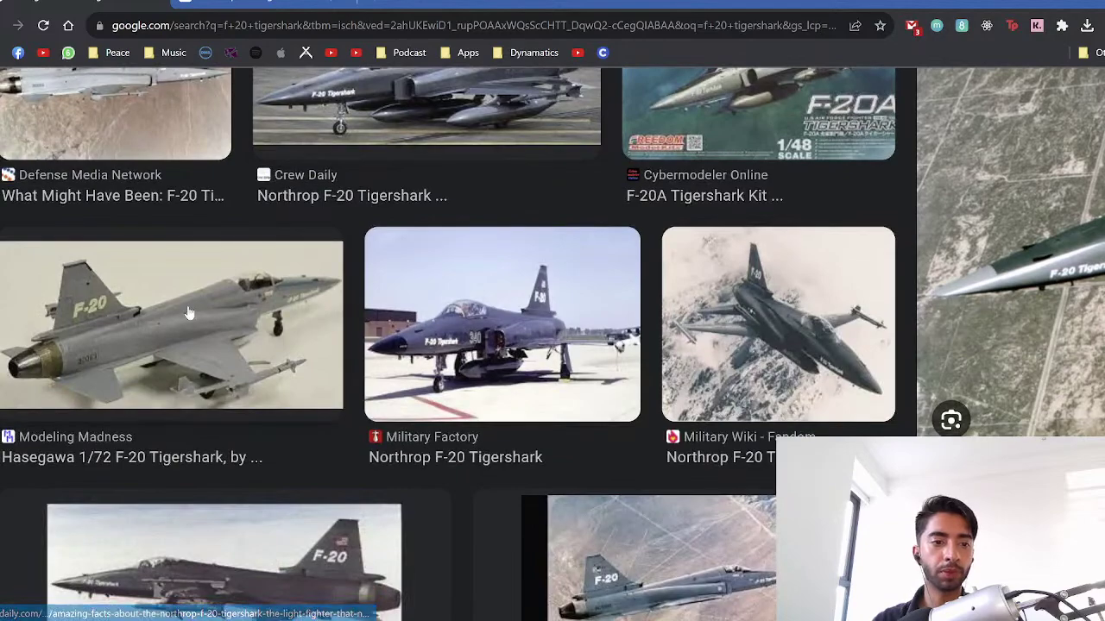
left_click(296, 423)
scroll(607, 315, "right", 5)
scroll(607, 315, "right", 5)
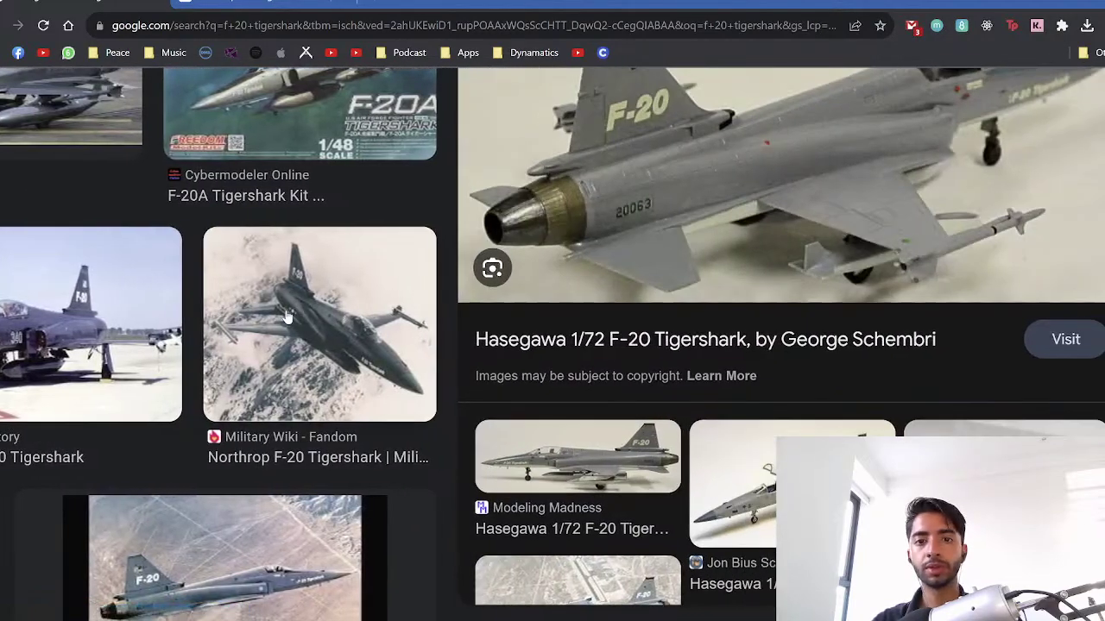
scroll(288, 317, "up", 5, "ctrl")
scroll(287, 318, "up", 1)
scroll(285, 312, "right", 5)
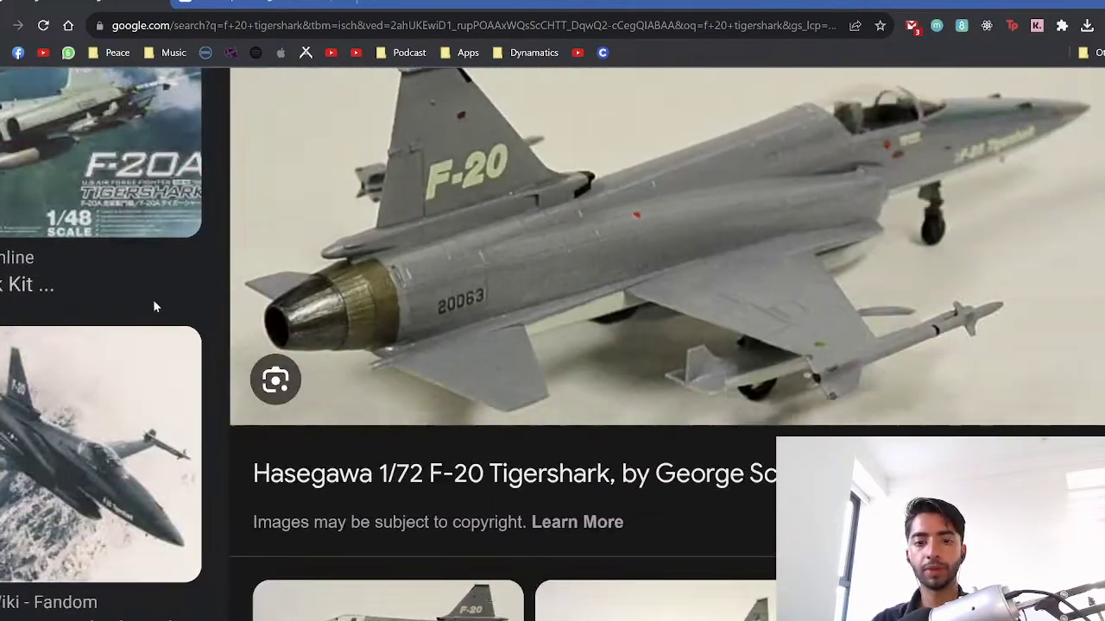
scroll(153, 301, "up", 2)
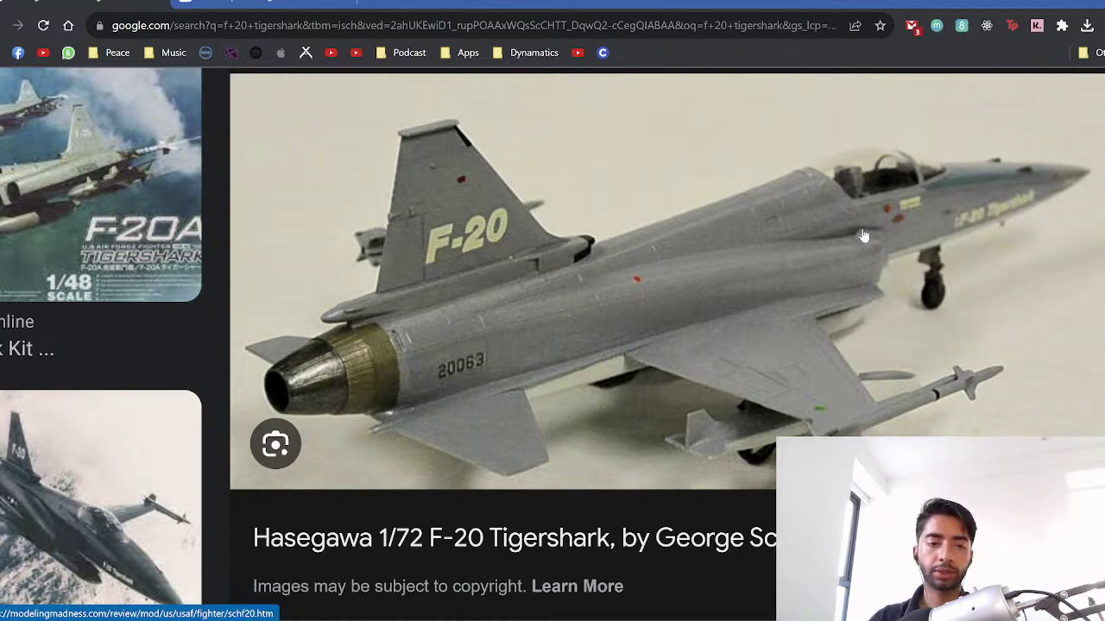
Step: Switch back to Fusion 360, frame the side canvas and save the design with the version description "User Saved"
key("alt+Tab")
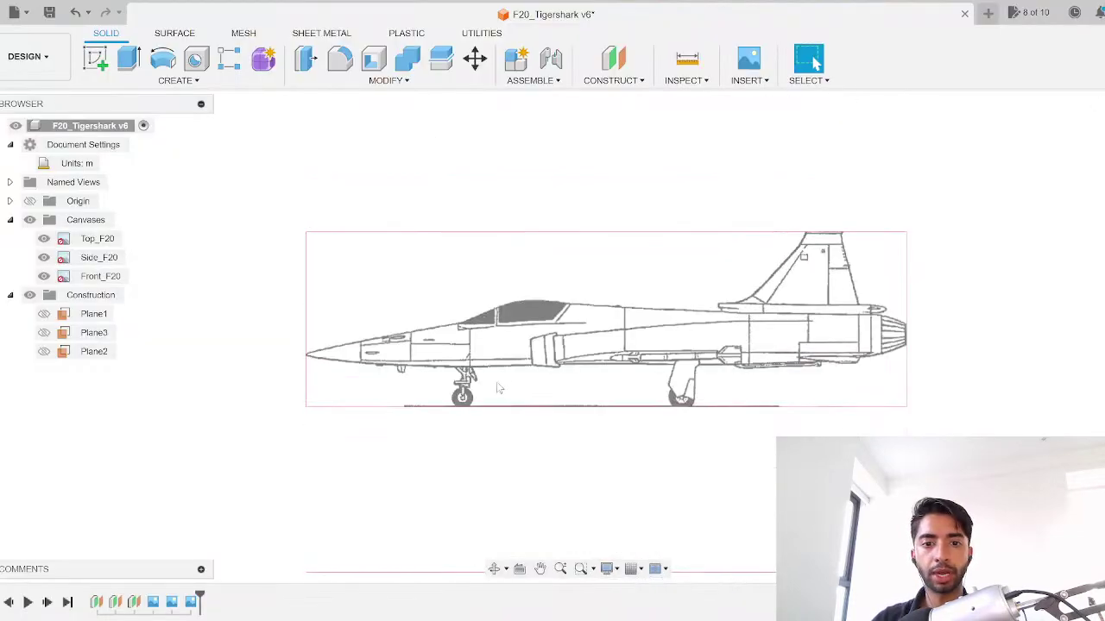
scroll(488, 353, "up", 5)
scroll(488, 353, "up", 1)
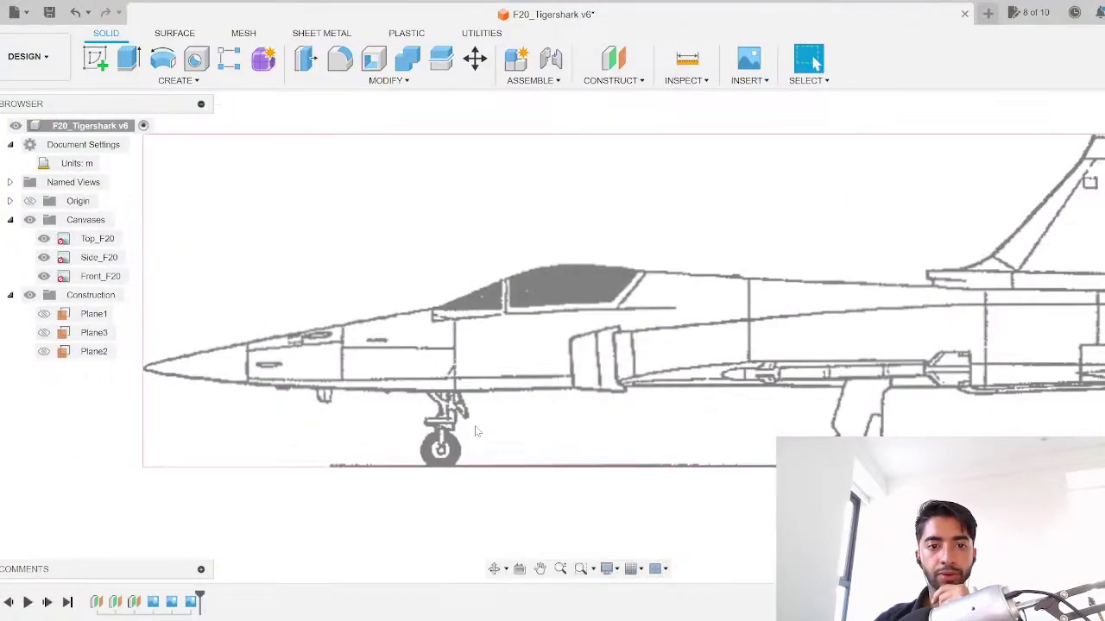
scroll(475, 431, "up", 1)
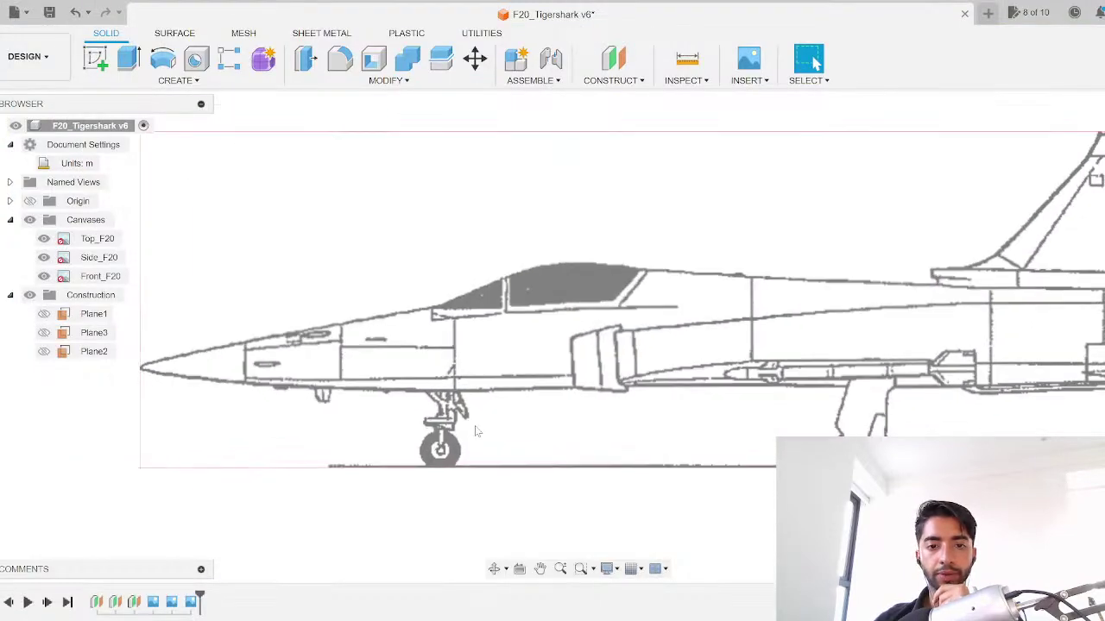
scroll(525, 448, "down", 1)
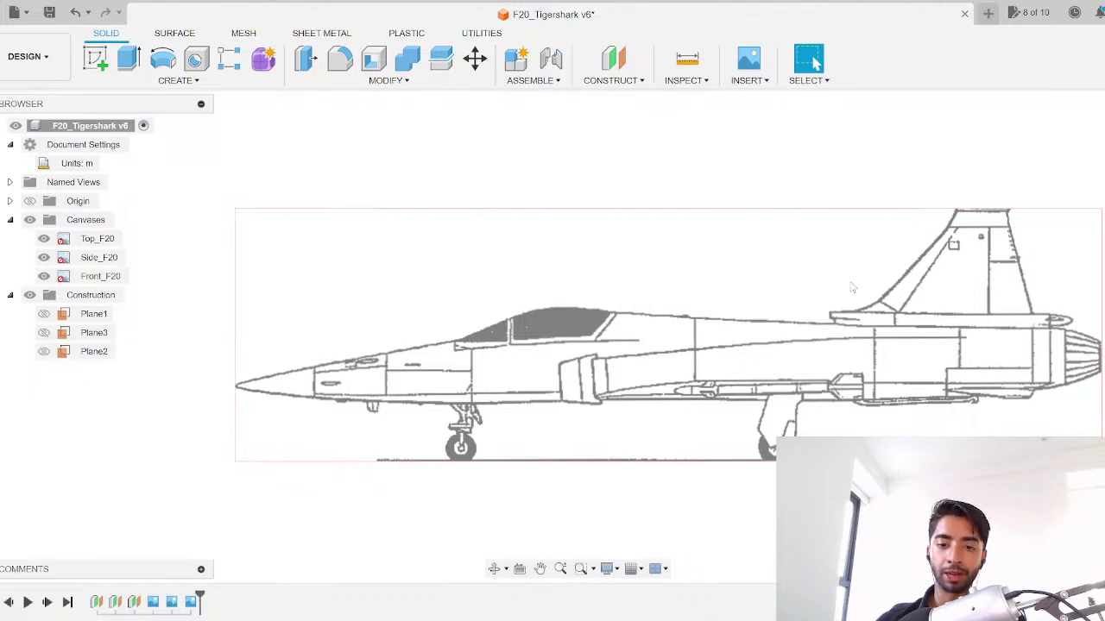
key("ctrl+s")
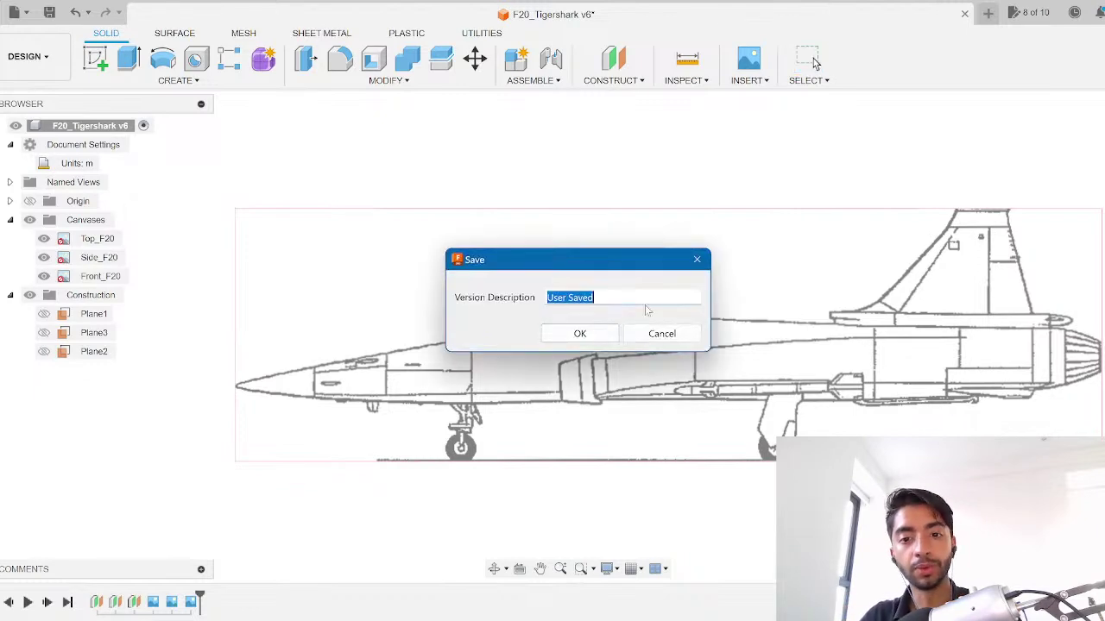
left_click(578, 331)
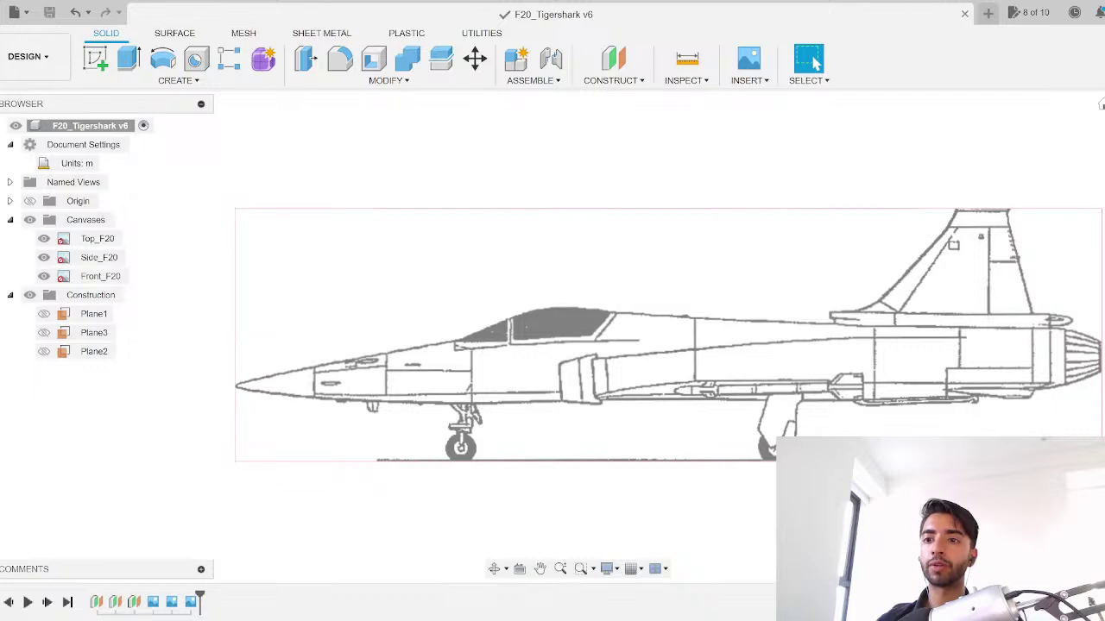
Step: Examine the top, front and side canvases, comparing the fuselage, canopy and air intake shapes between the views
scroll(946, 265, "down", 2)
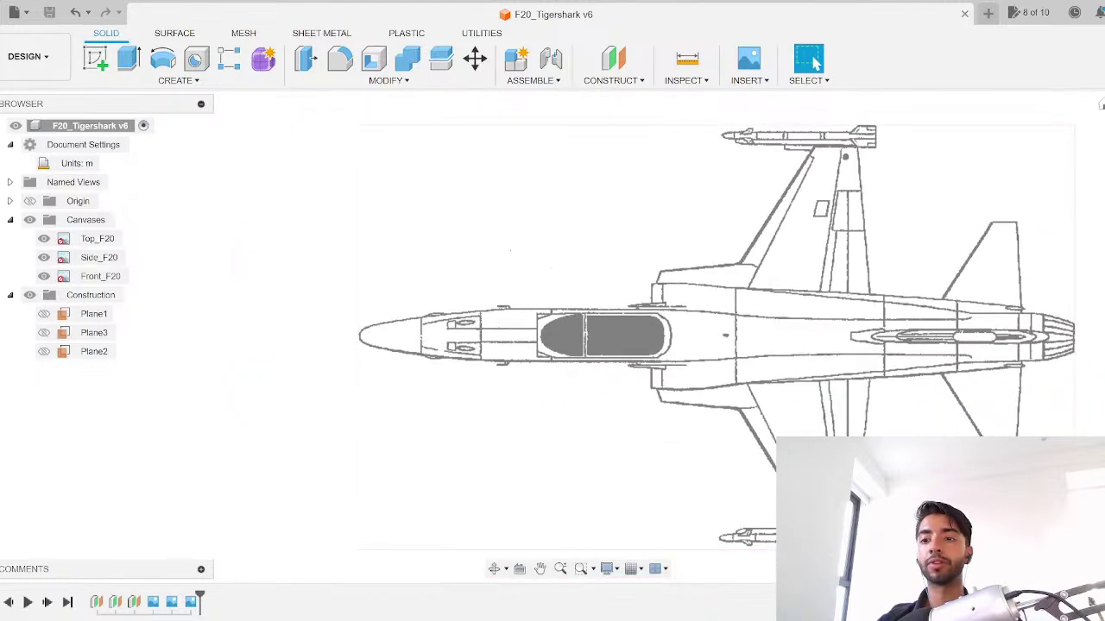
scroll(830, 295, "up", 2)
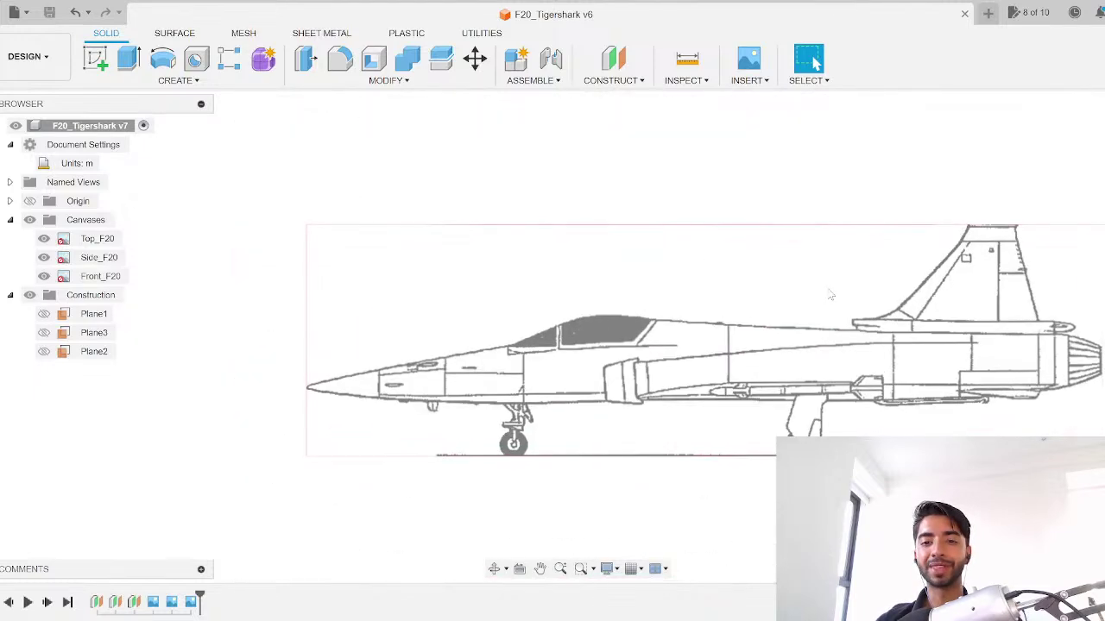
scroll(829, 292, "up", 1)
middle_click_drag(826, 288, 757, 279)
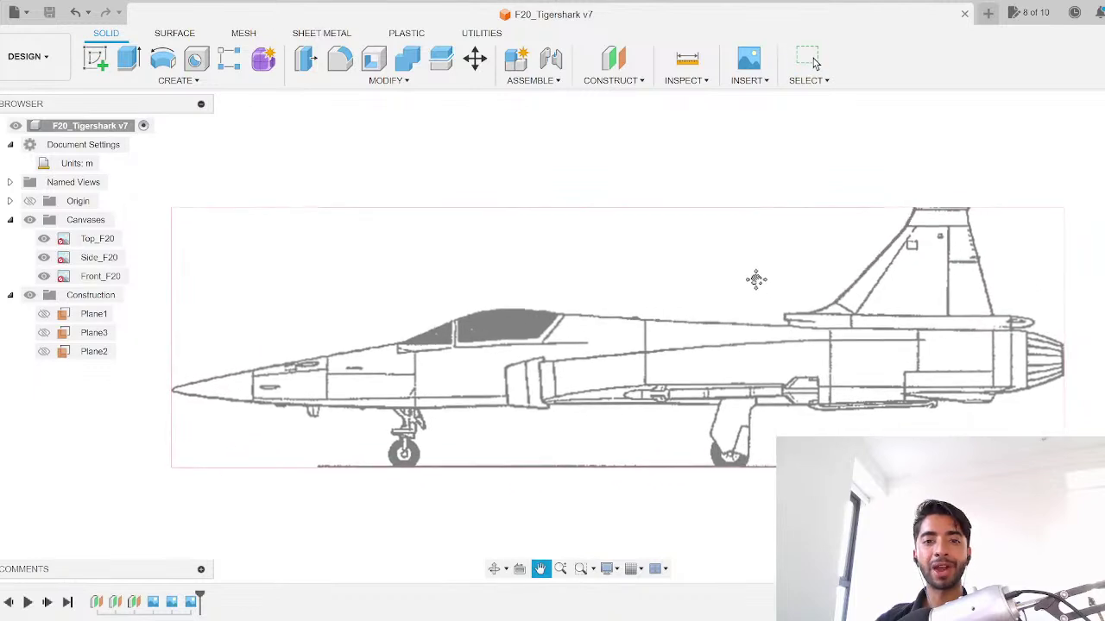
left_click(1100, 169)
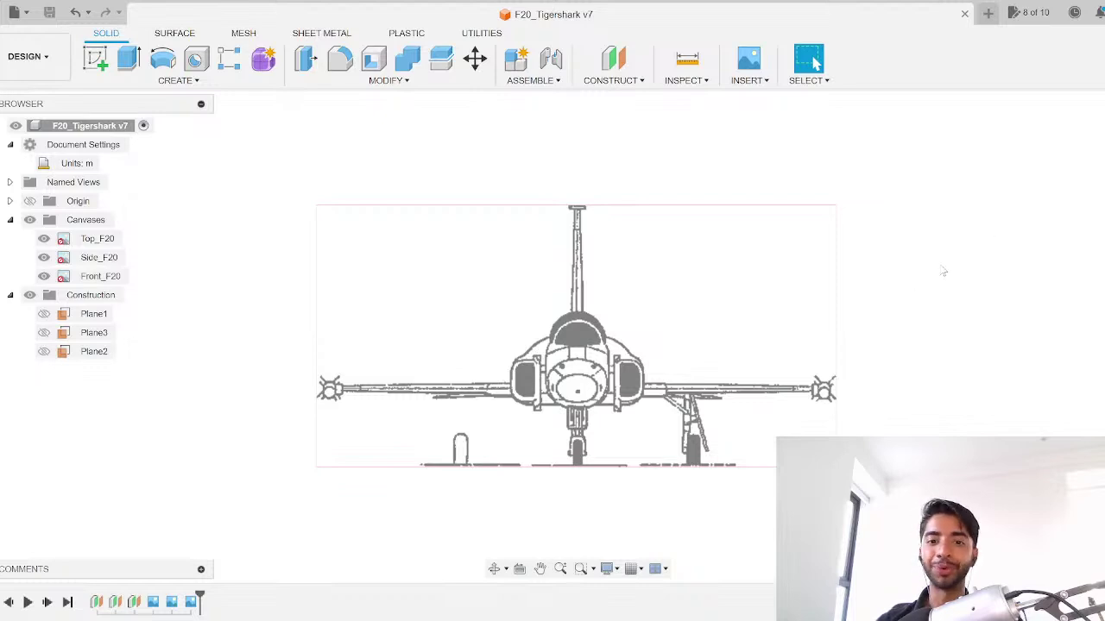
scroll(635, 357, "up", 5)
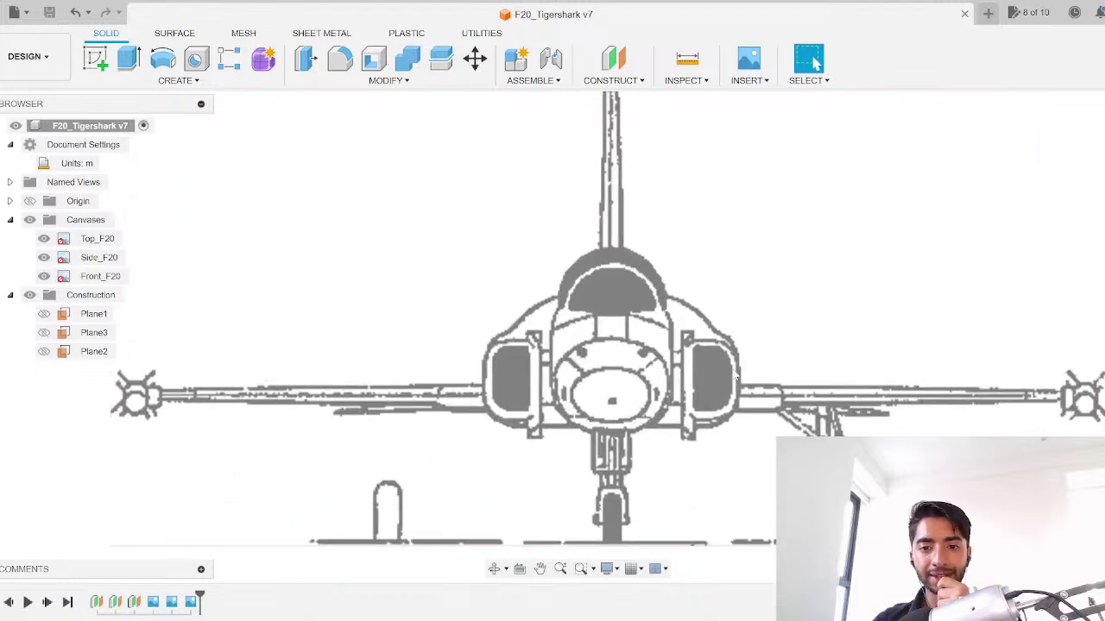
scroll(752, 388, "up", 2)
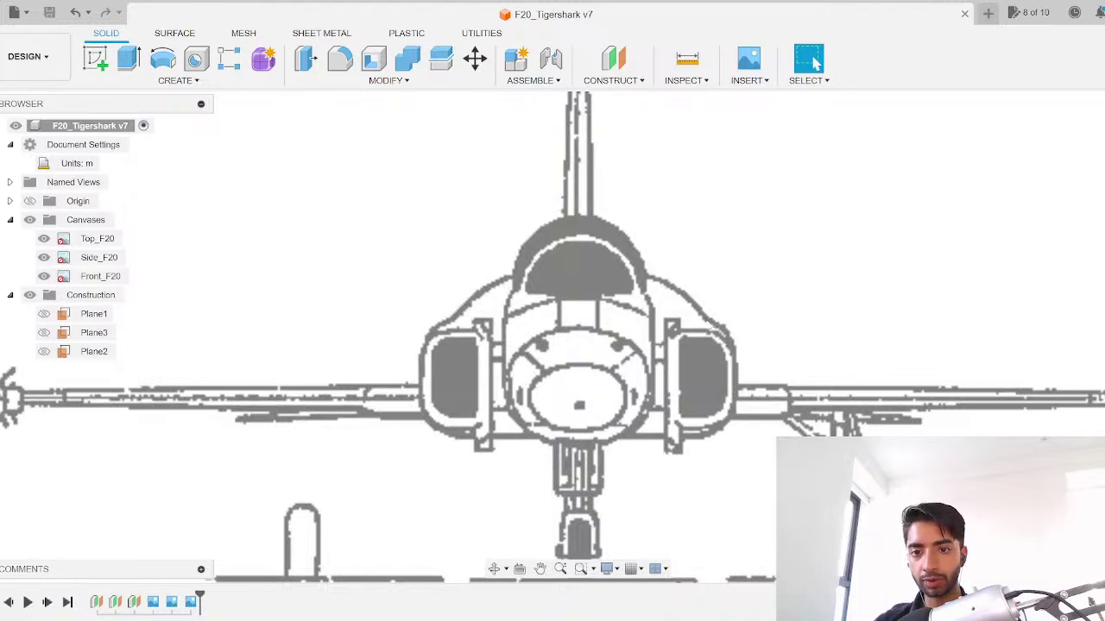
left_click(1103, 143)
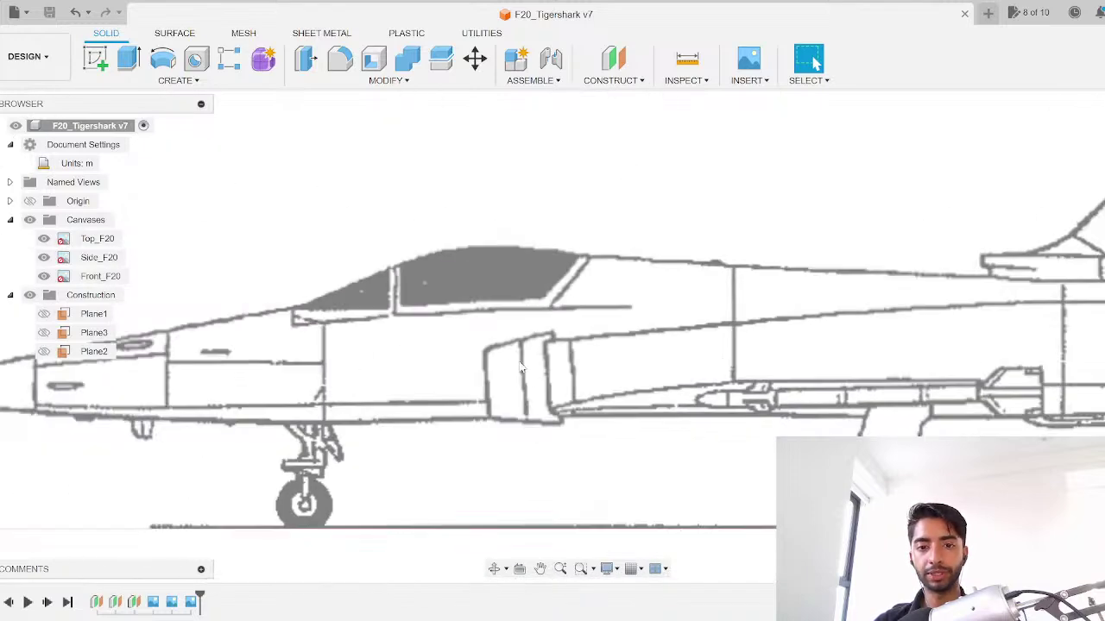
scroll(520, 366, "down", 2)
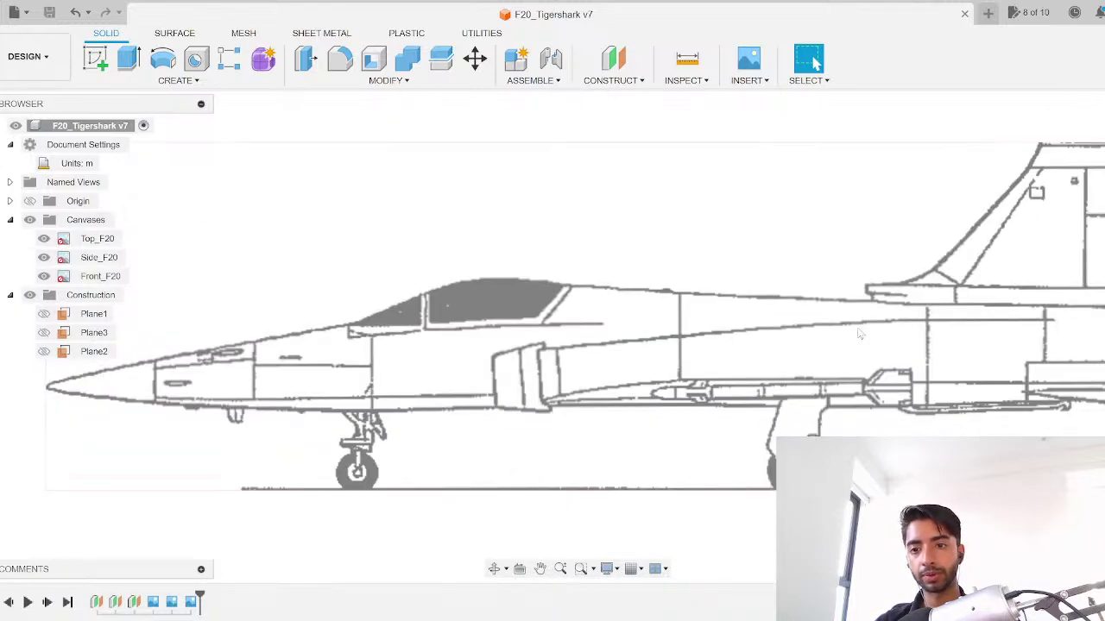
scroll(572, 450, "down", 2)
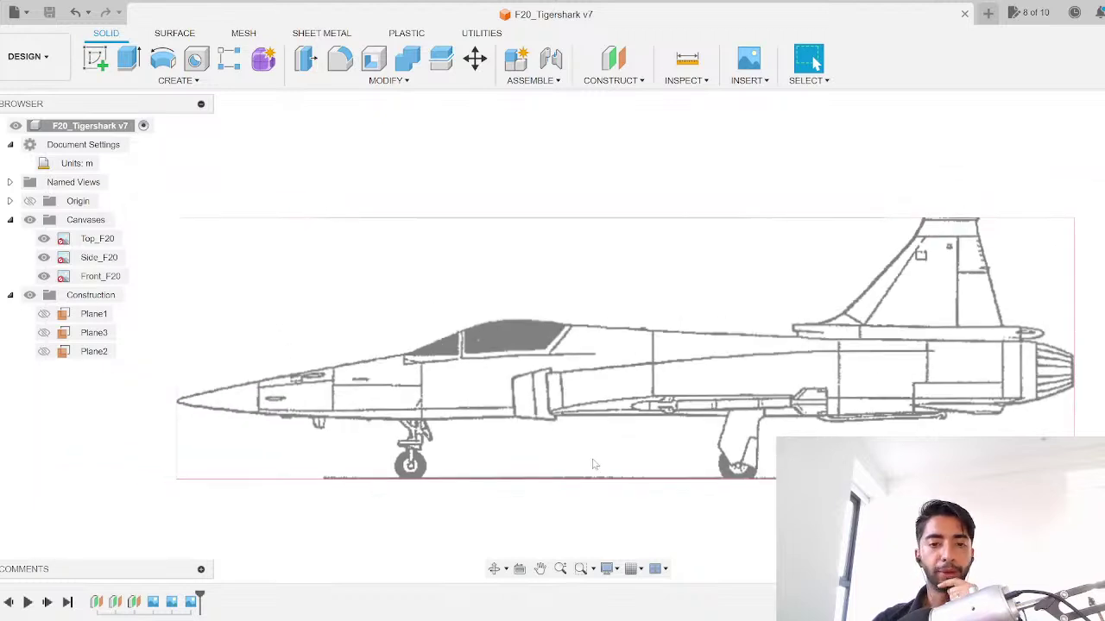
Step: Create a form and draw a cylinder about 1.04 m in diameter on the front plane, centred on the nose's upper outline
left_click(264, 59)
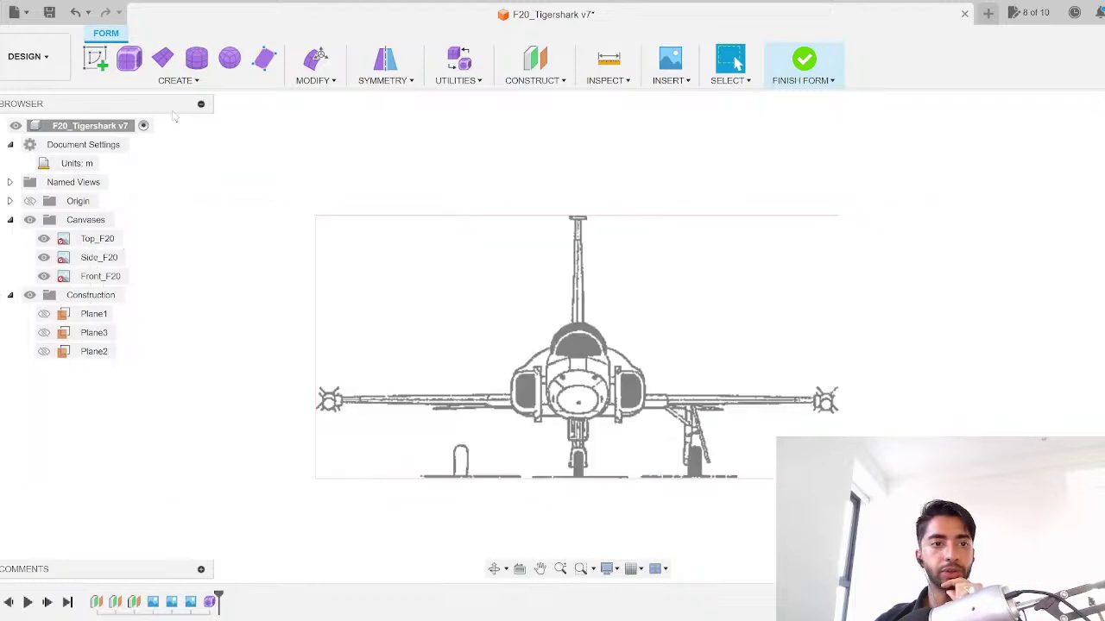
left_click(197, 59)
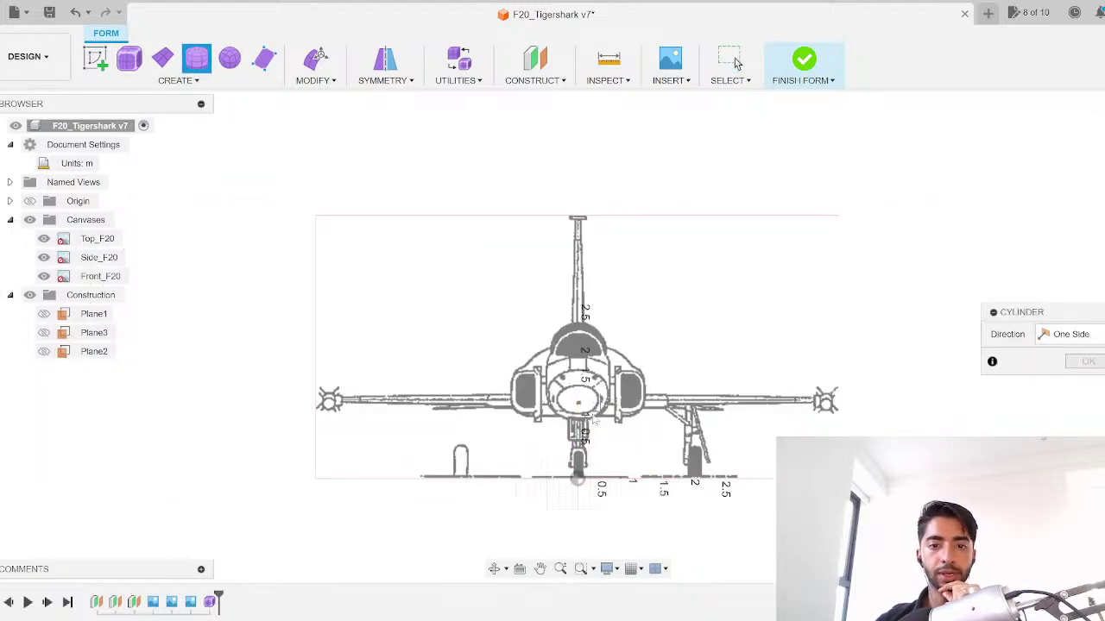
scroll(583, 482, "up", 5)
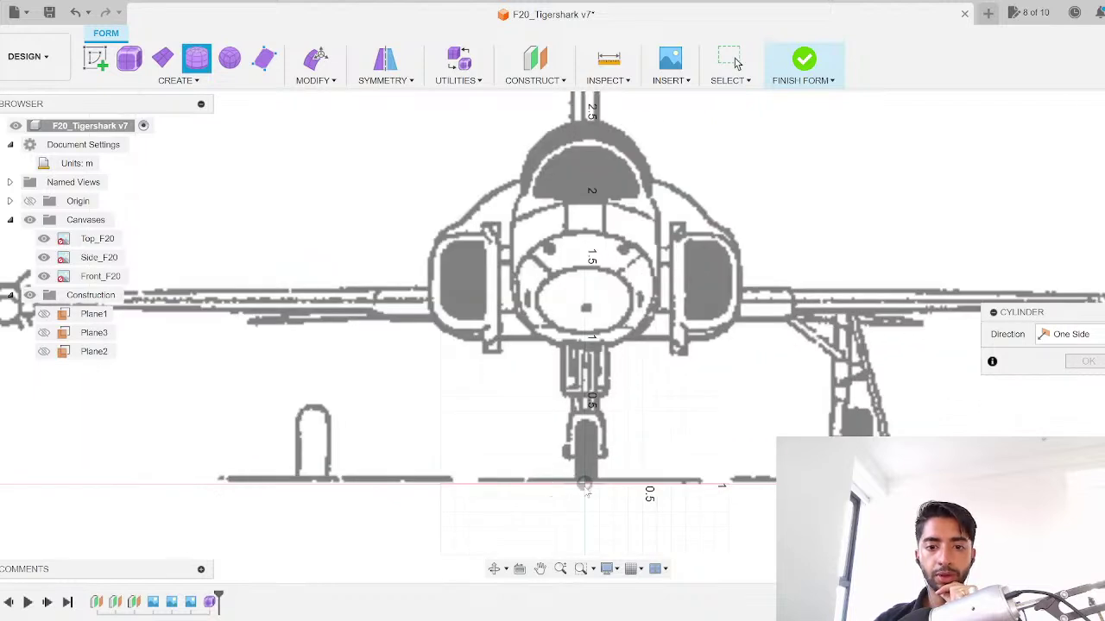
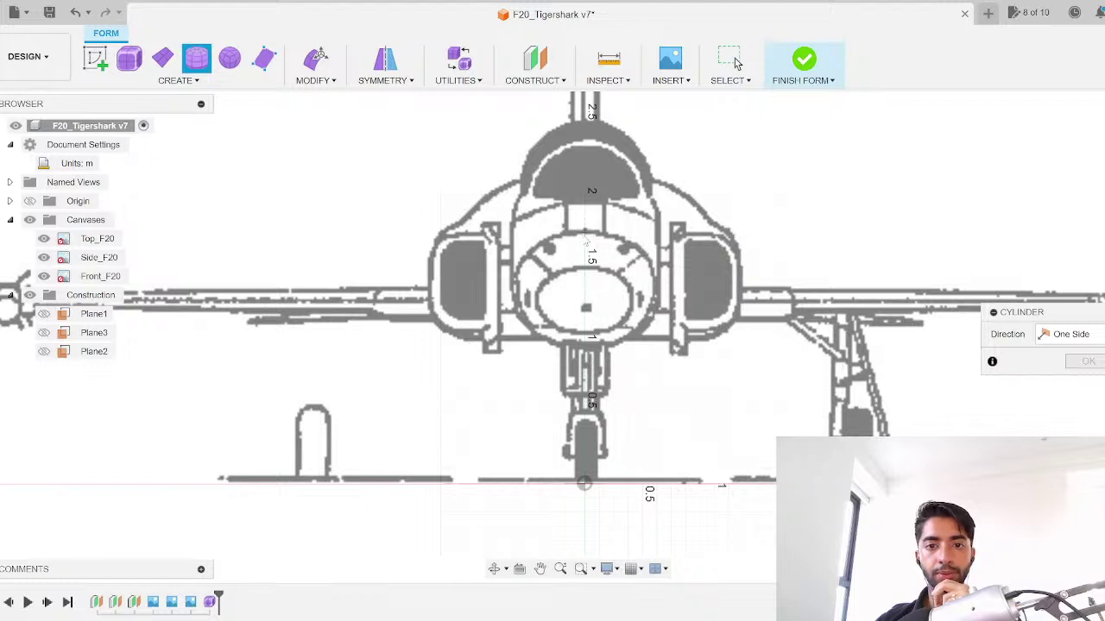
left_click(586, 239)
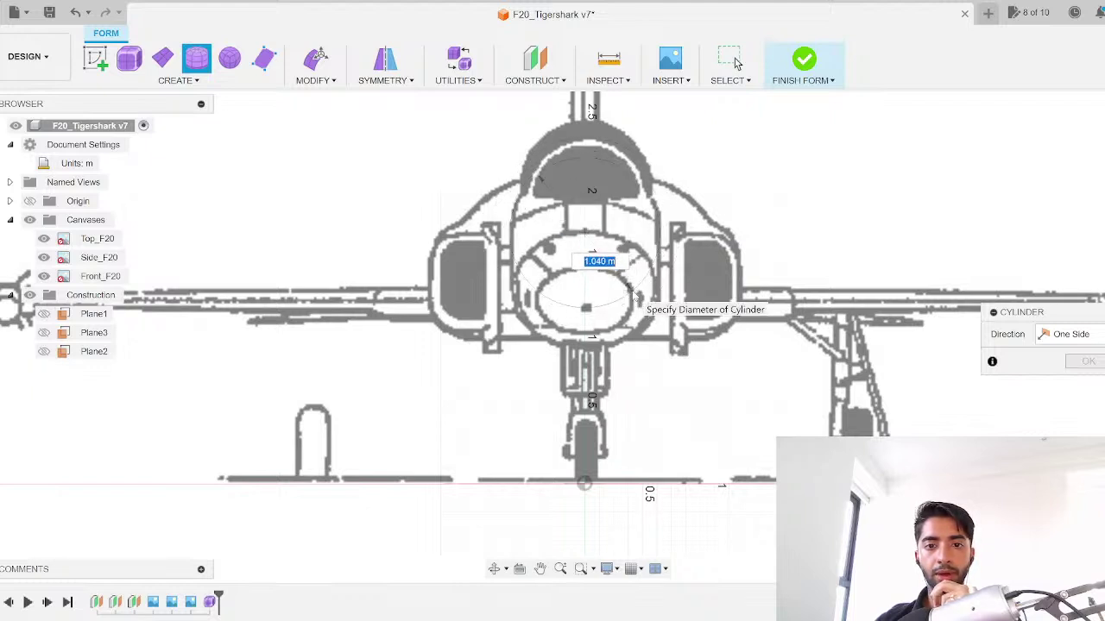
left_click(638, 299)
scroll(639, 300, "down", 5)
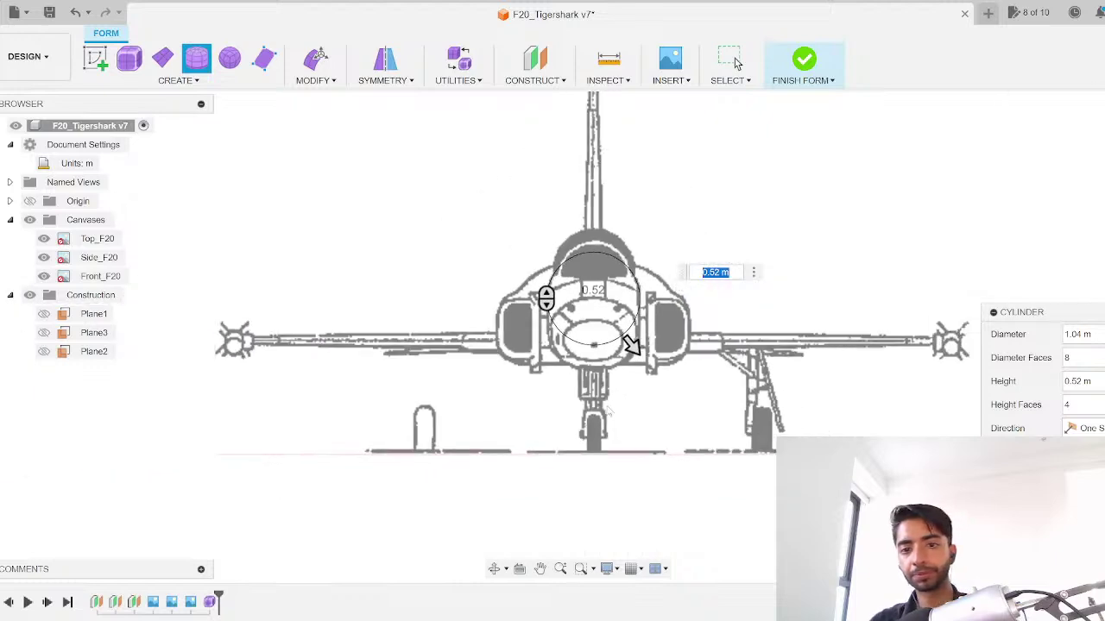
Step: Give the cylinder mirror symmetry with Width Symmetry enabled and create it with 8 diameter faces, 0.52 m height and 4 height faces
middle_click_drag(333, 476, 340, 472, "shift")
middle_click_drag(340, 472, 1018, 294)
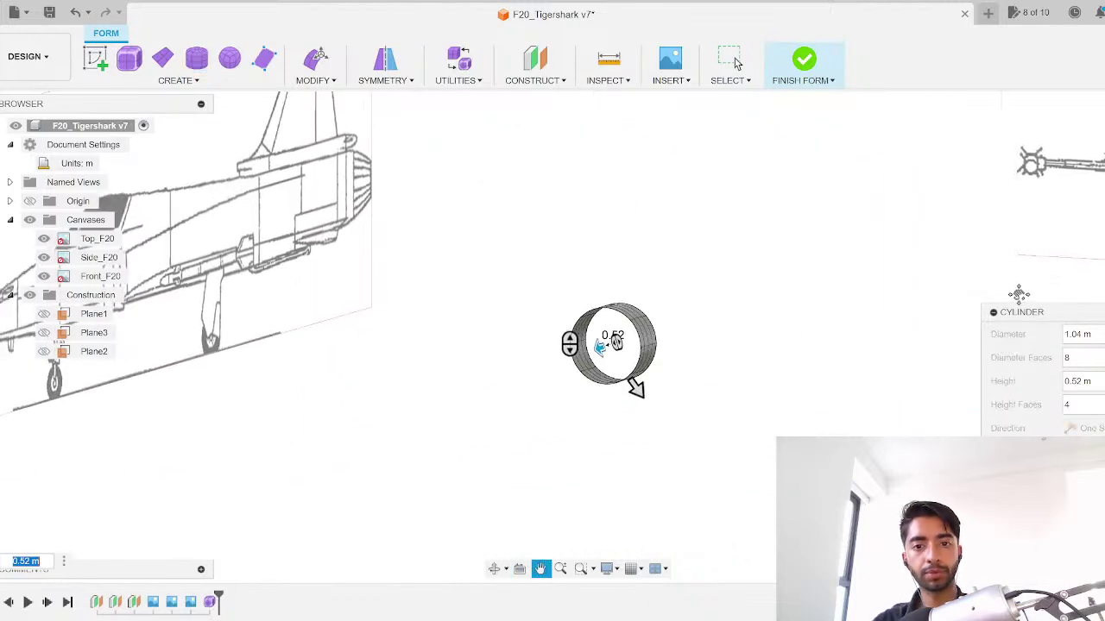
scroll(567, 385, "down", 1)
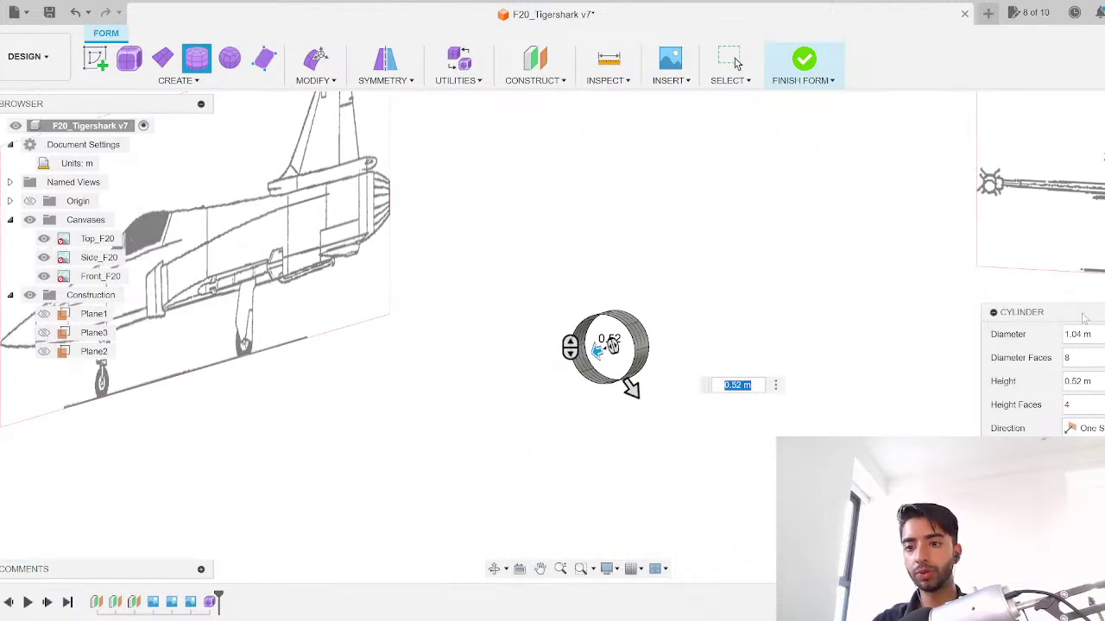
left_click_drag(1027, 311, 870, 174)
left_click(949, 313)
left_click(934, 350)
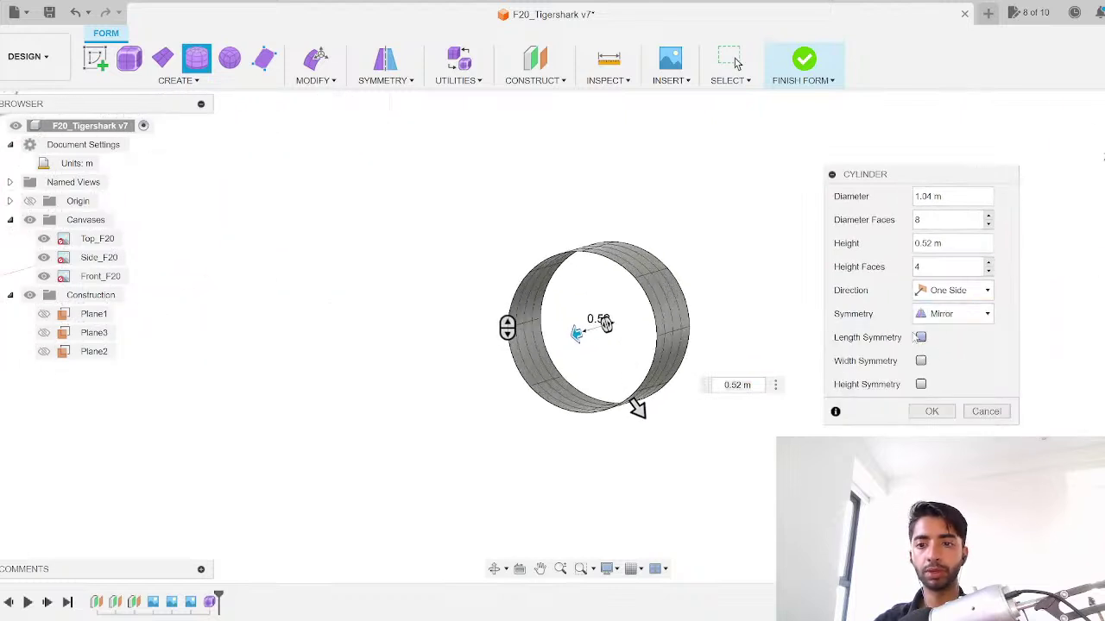
left_click(921, 361)
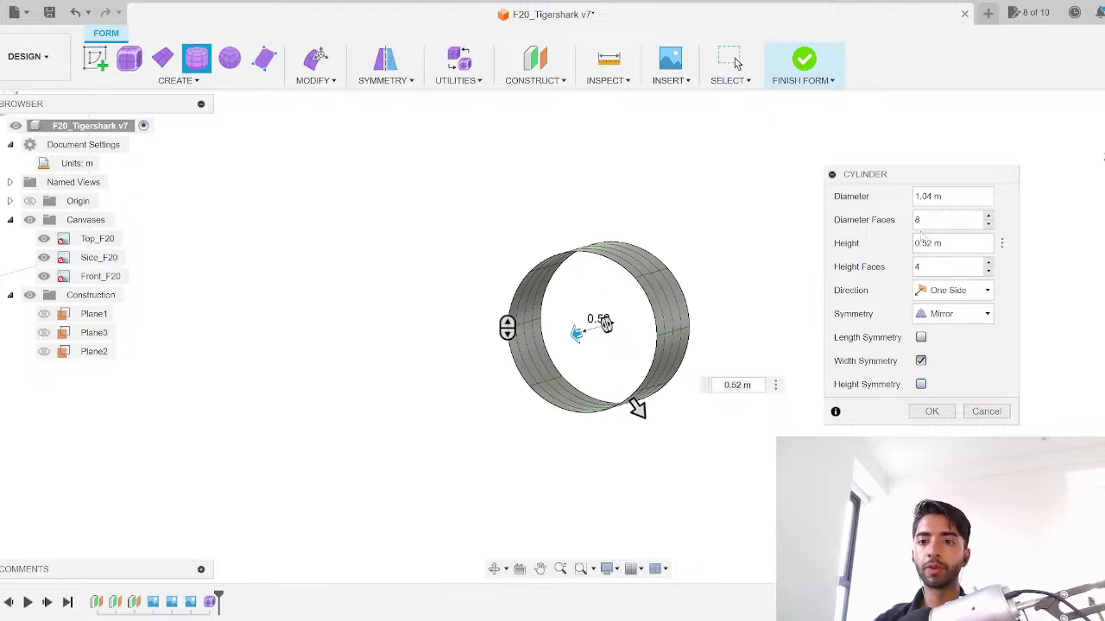
scroll(663, 369, "down", 3)
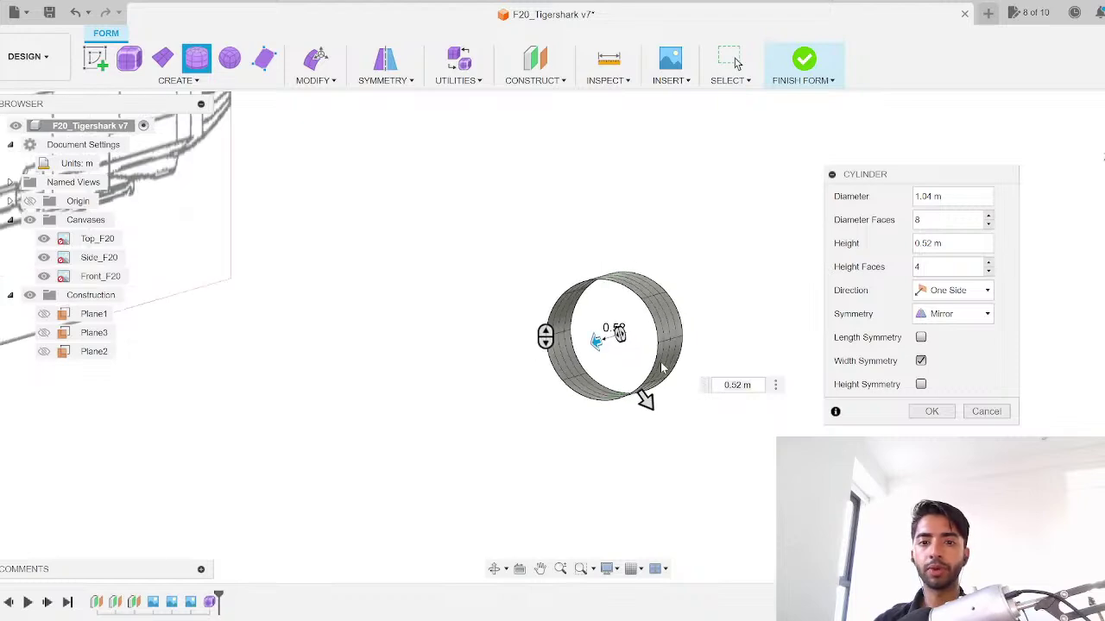
scroll(653, 333, "up", 2)
middle_click_drag(647, 337, 781, 360, "shift")
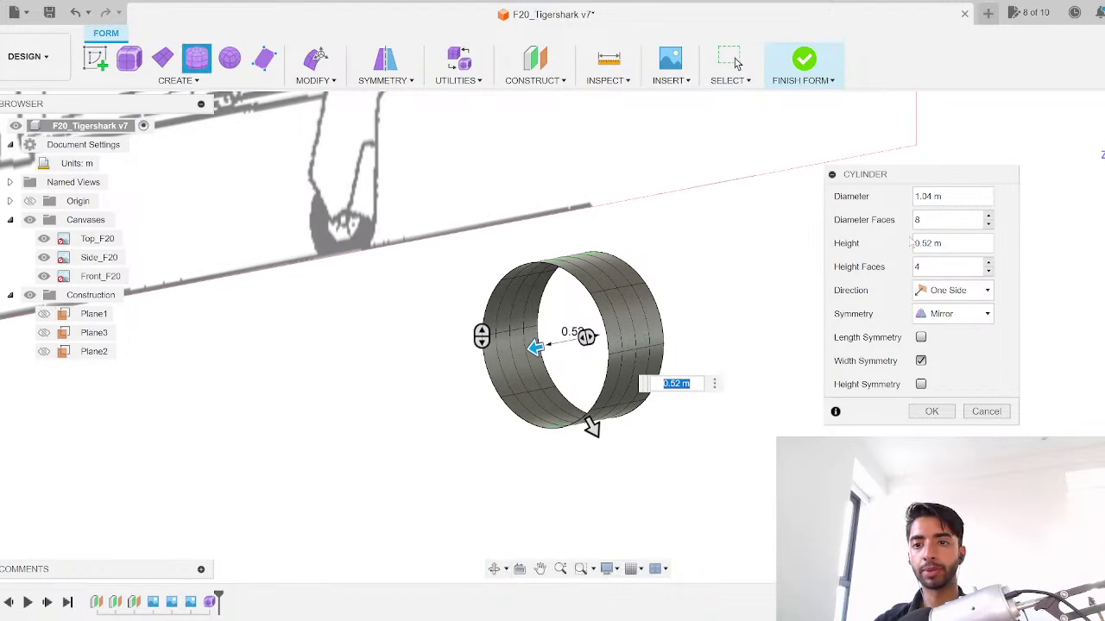
left_click(932, 411)
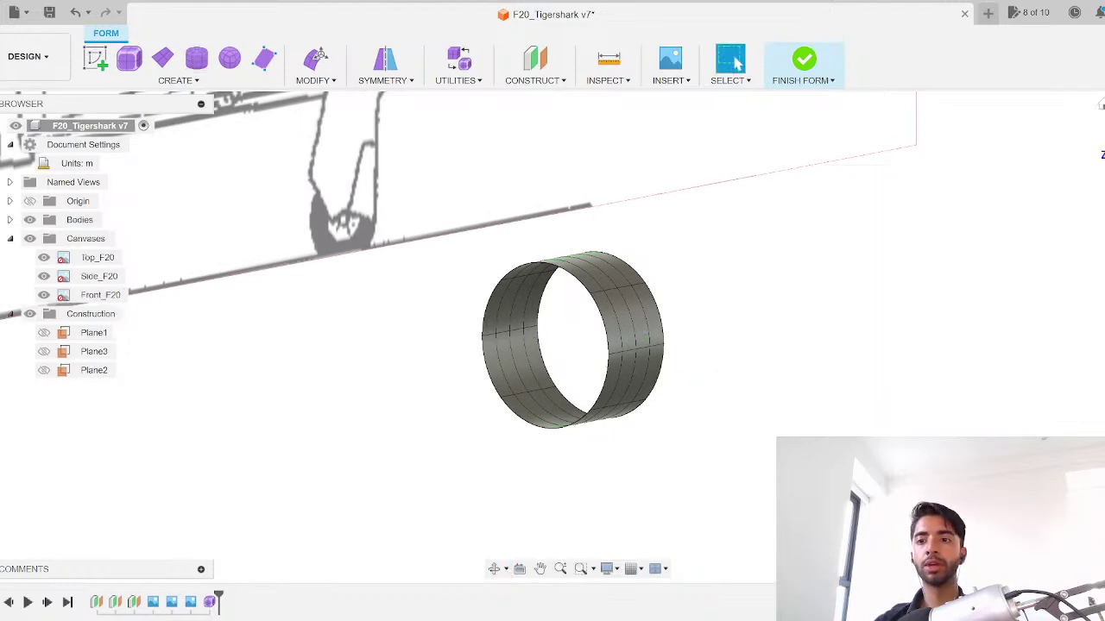
Step: Move the cylinder aft along the side view to just ahead of the vertical panel line behind the air intake
left_click(1104, 173)
scroll(579, 419, "down", 3)
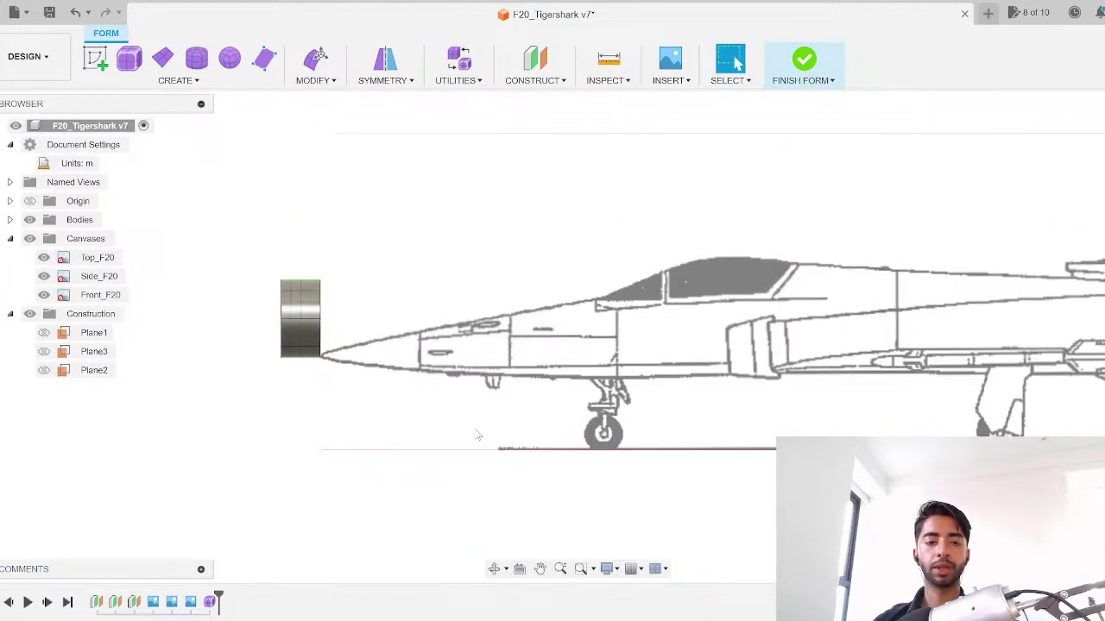
left_click_drag(427, 435, 215, 223)
key("m")
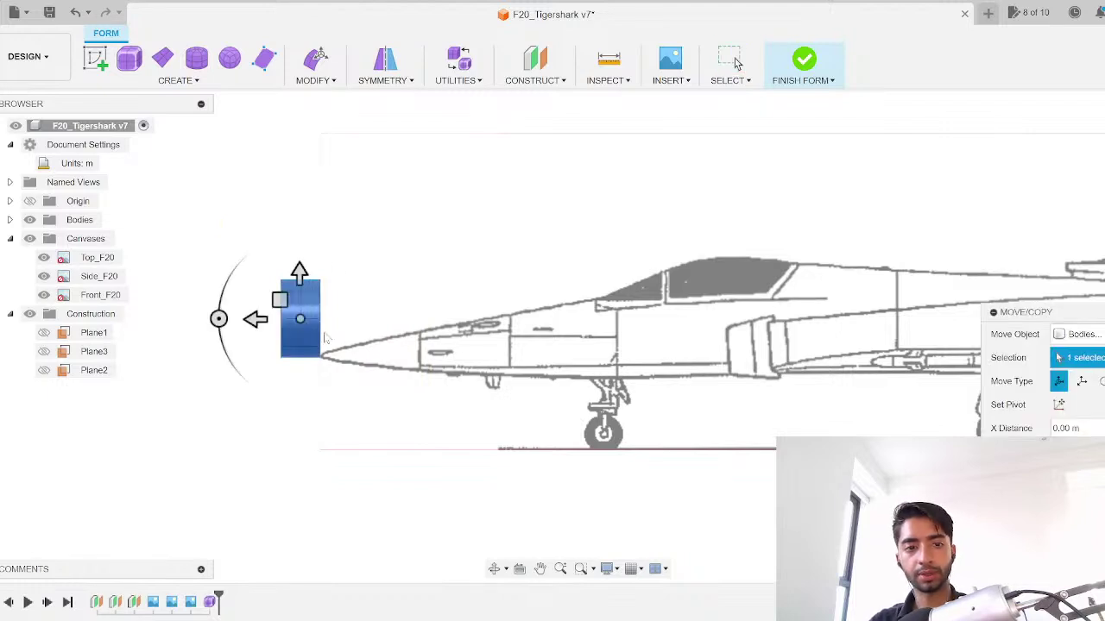
left_click_drag(255, 319, 796, 320)
scroll(506, 371, "up", 4)
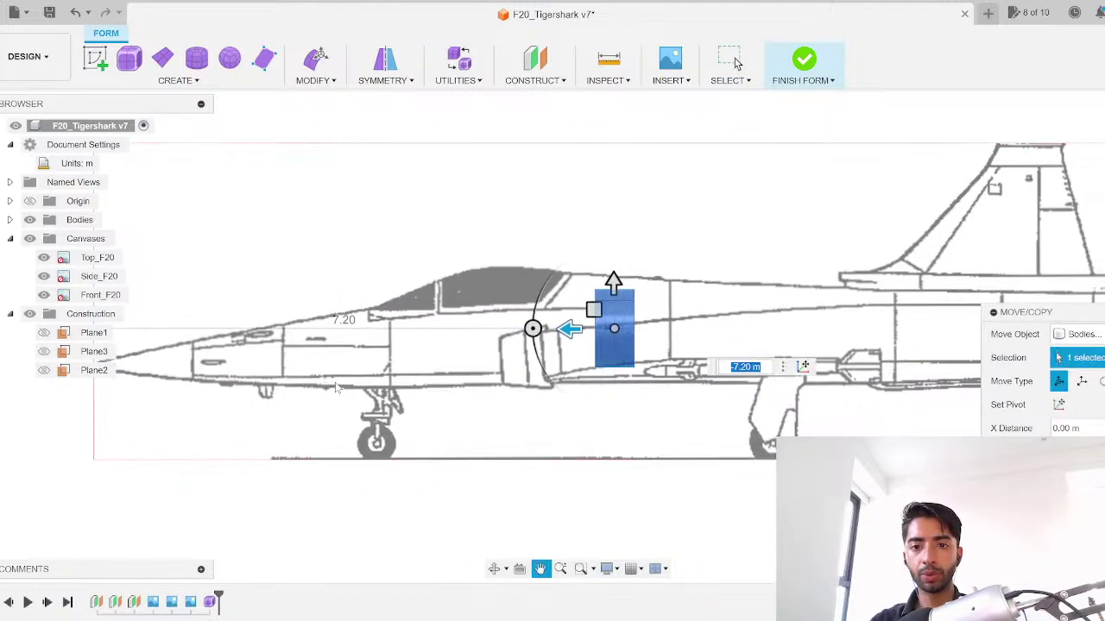
left_click_drag(628, 311, 685, 309)
scroll(703, 312, "up", 3)
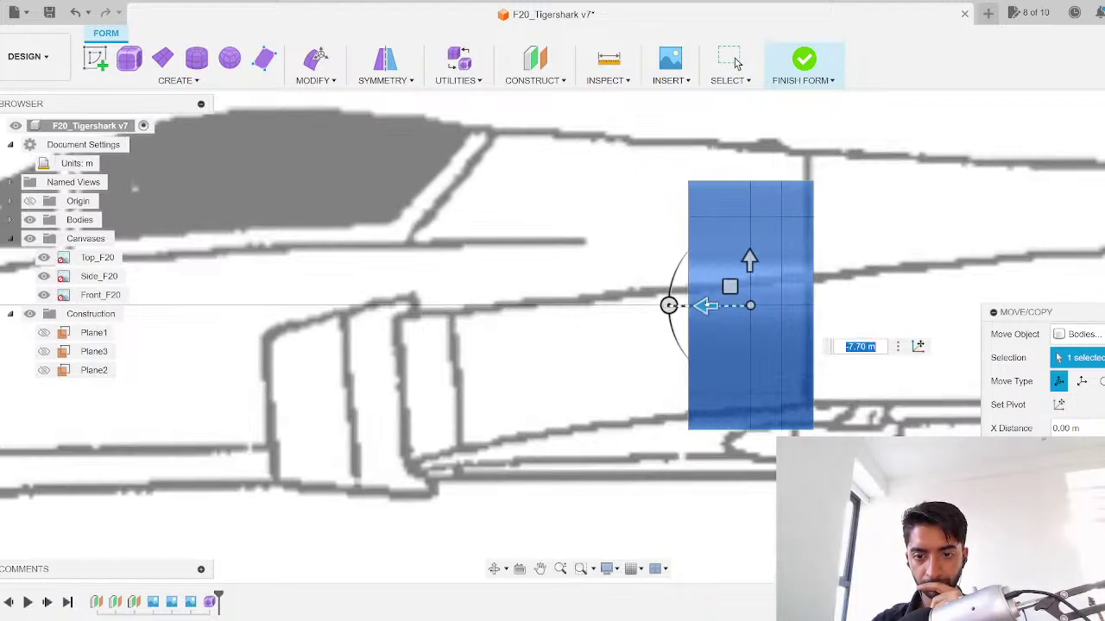
left_click_drag(706, 307, 682, 306)
left_click(737, 63)
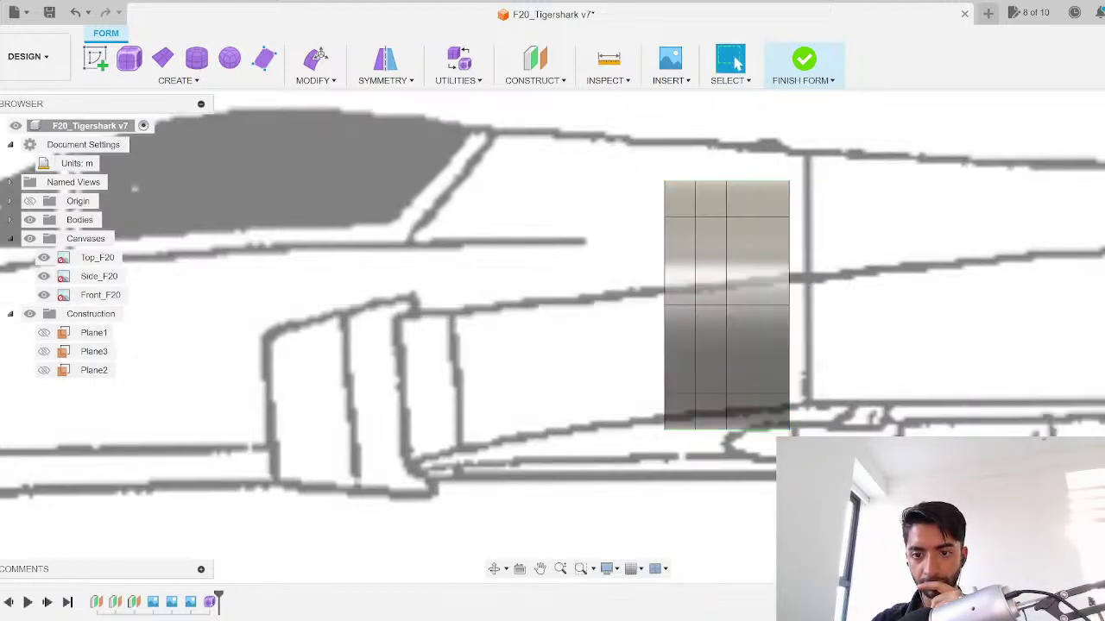
Step: Delete the cylinder's forward face rings, keeping only the rearmost ring of faces
left_click(663, 191)
key("Delete")
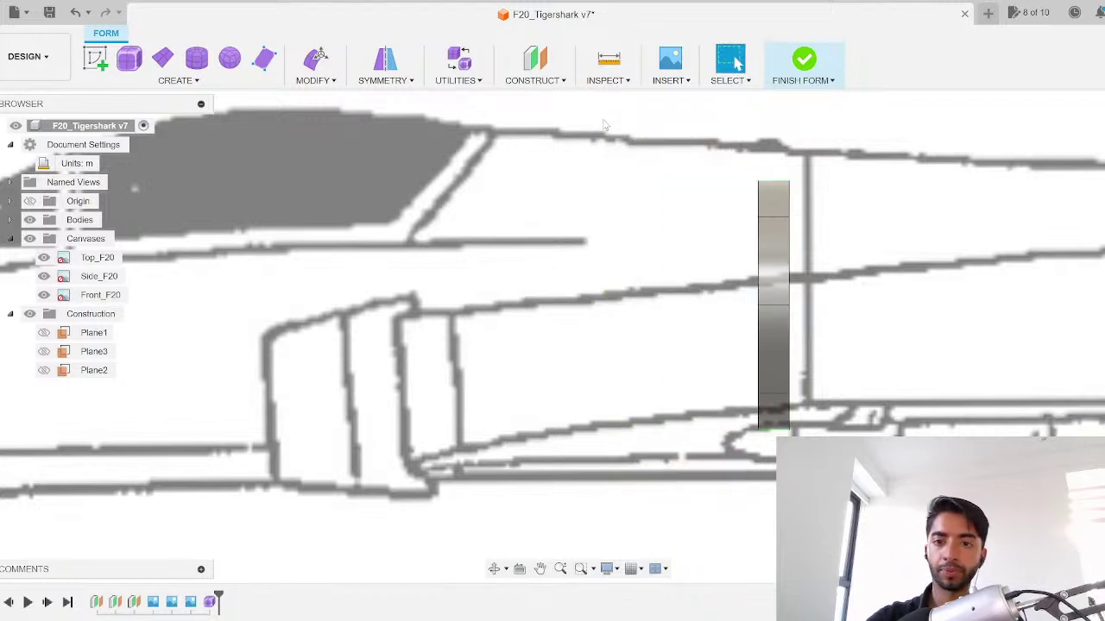
left_click(777, 276)
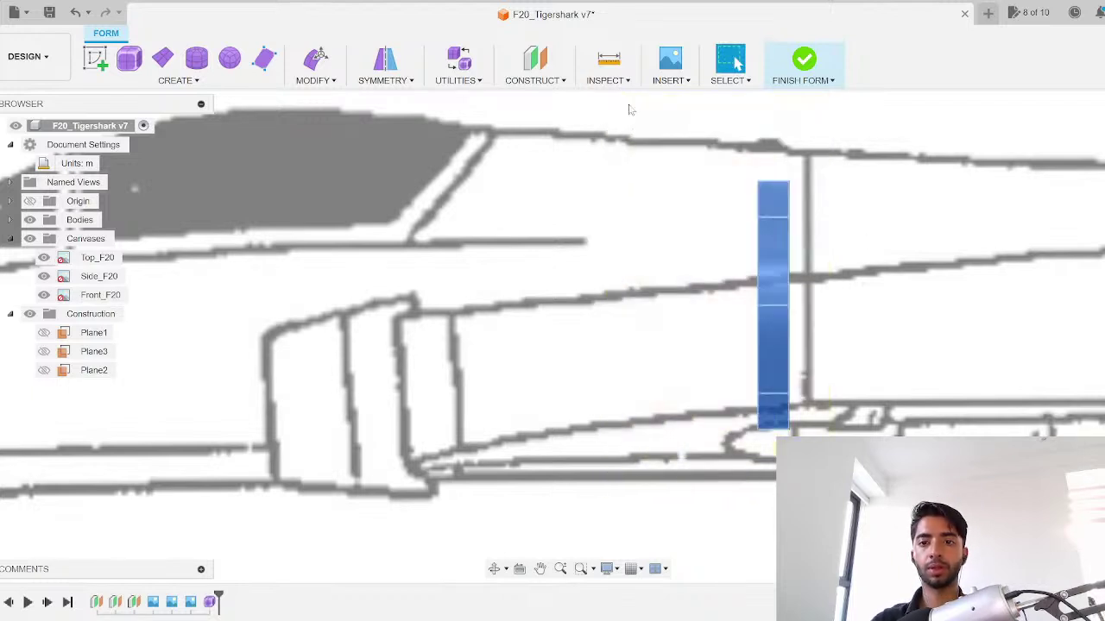
right_click(787, 279)
left_click(938, 254)
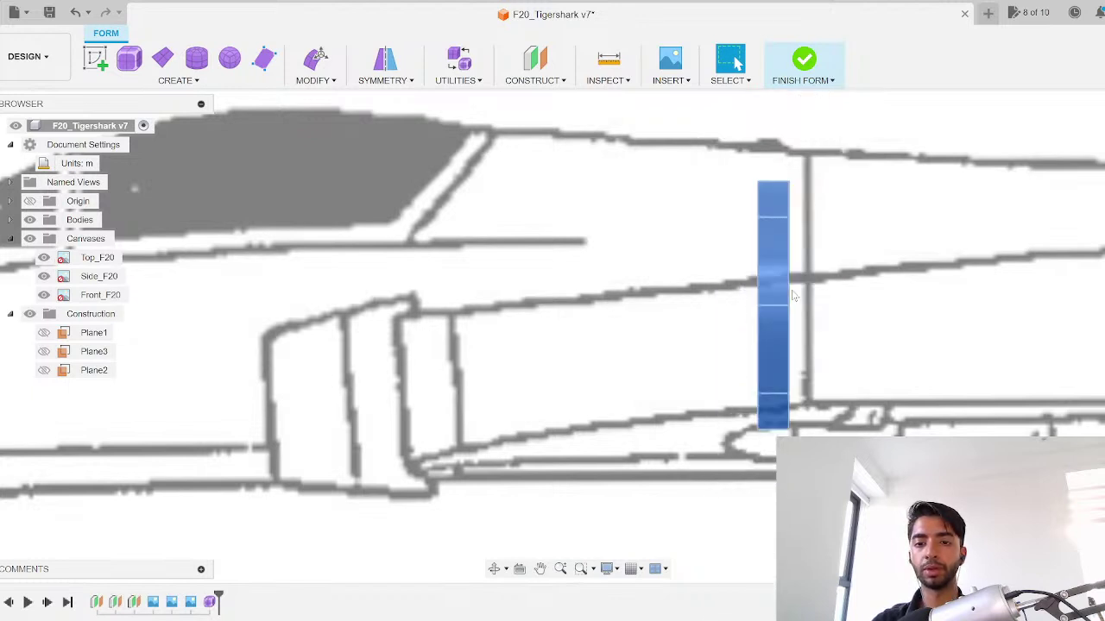
key("m")
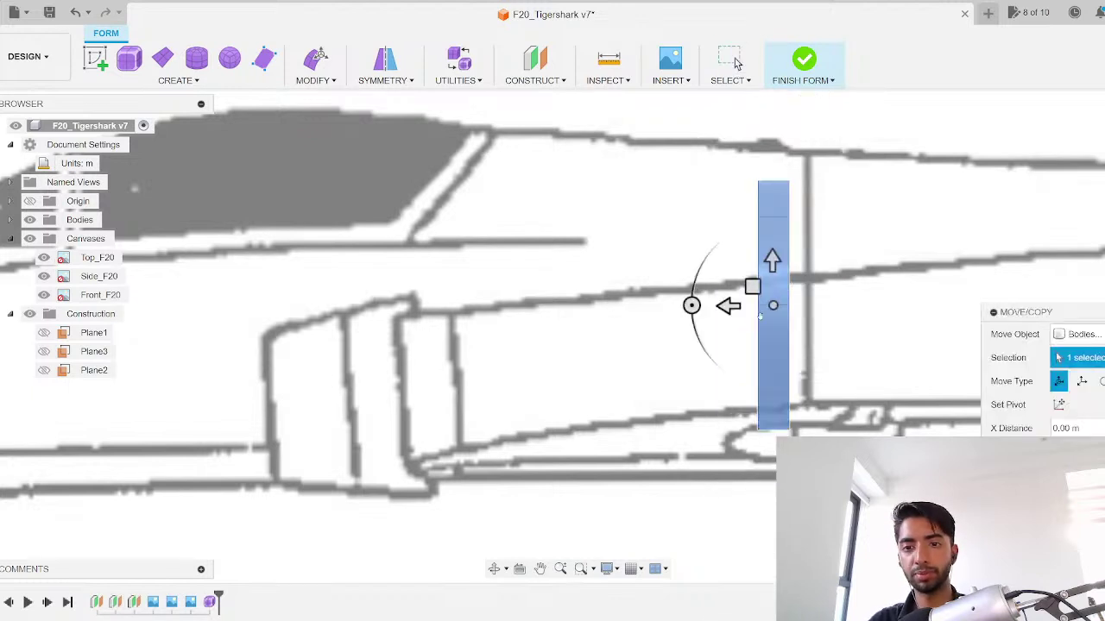
mouse_move(730, 306)
left_mouse_down()
mouse_move(754, 307)
mouse_move(728, 306)
left_mouse_up()
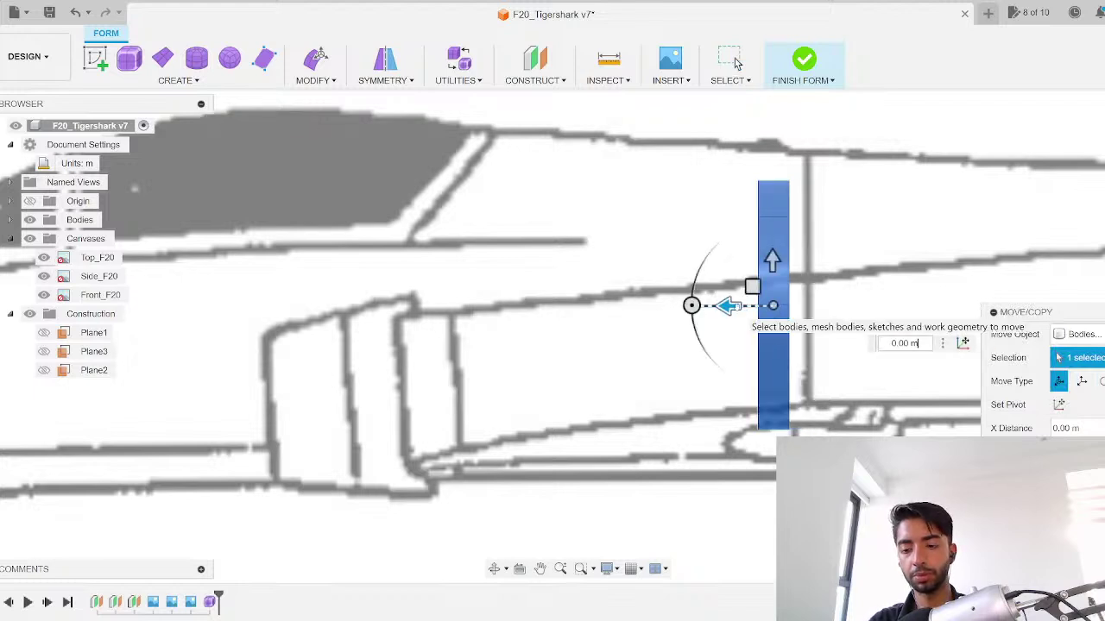
scroll(800, 306, "up", 1)
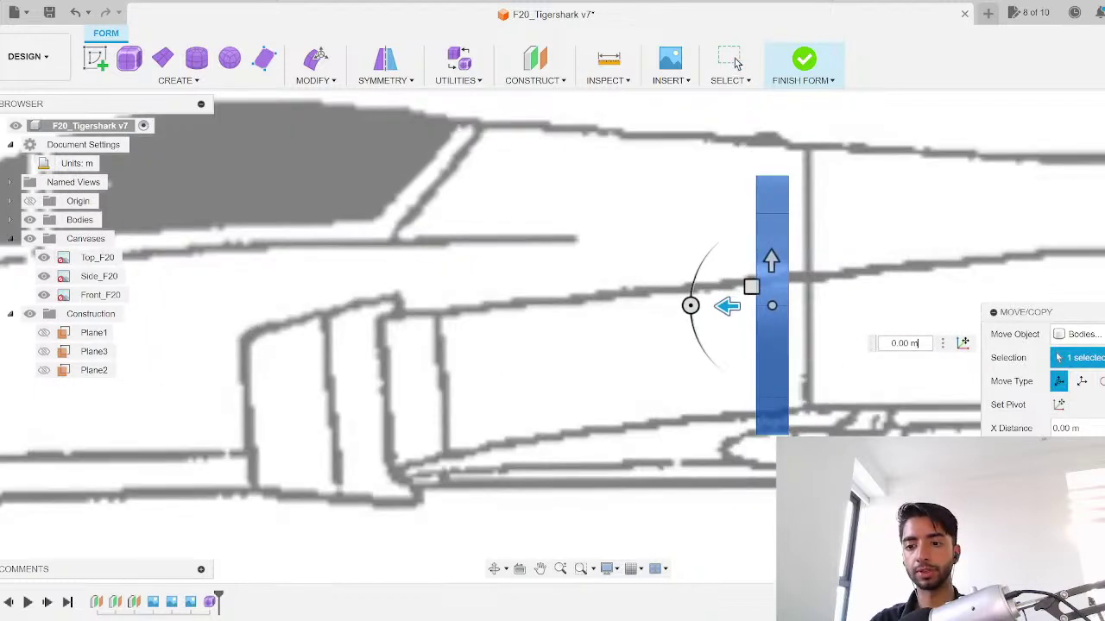
left_click(731, 60)
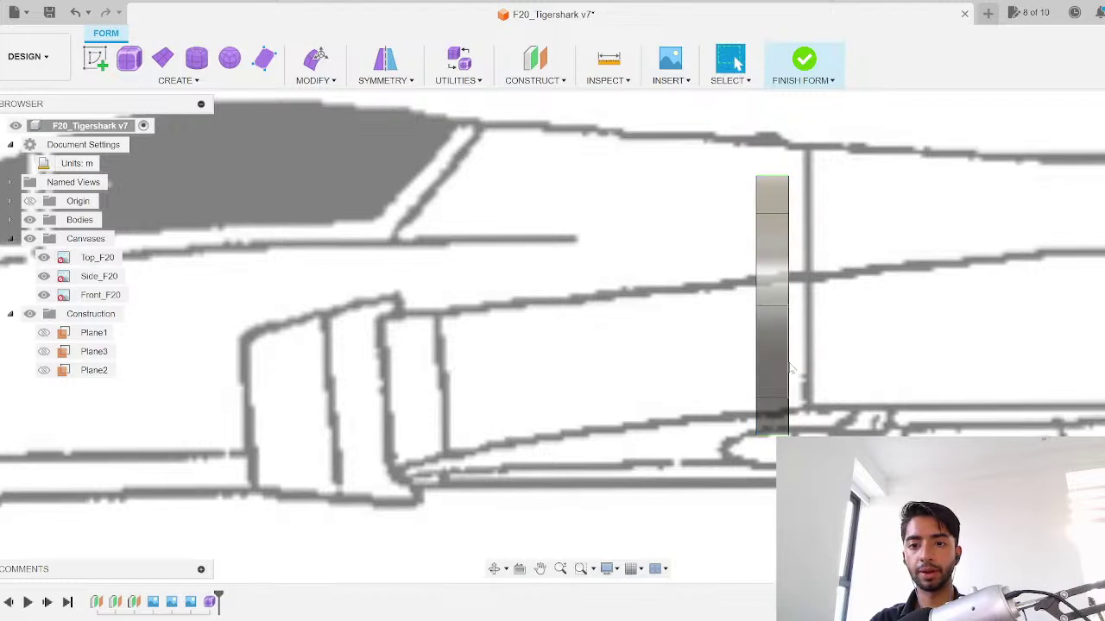
Step: Edit the form to move the ring's rear edge loop about 0.08 m aft onto the vertical panel line
right_click(790, 221)
left_click(853, 195)
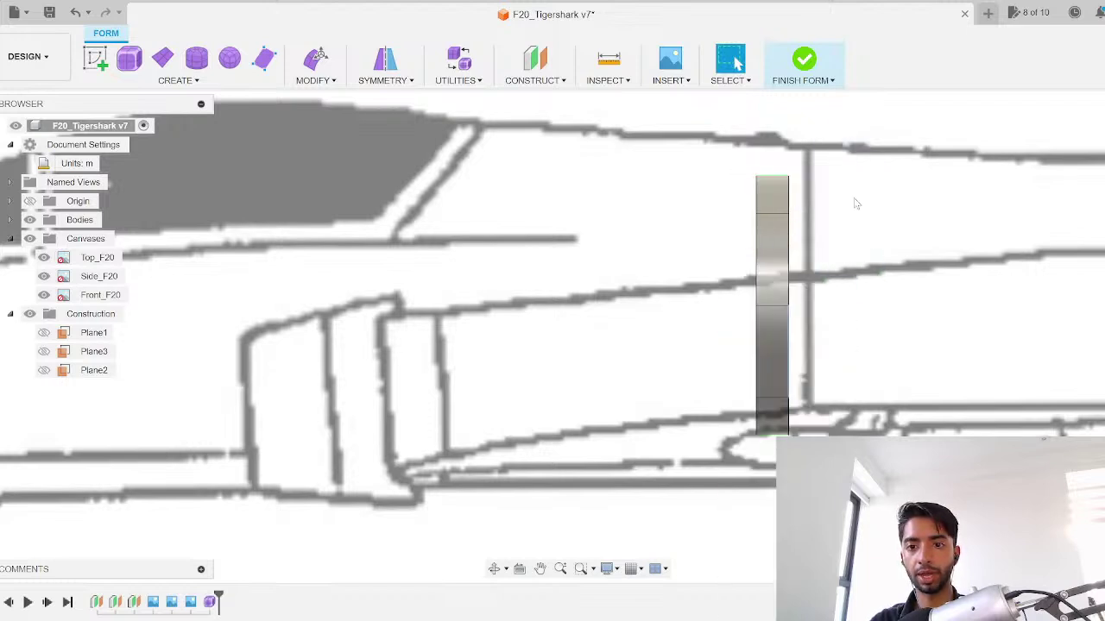
double_click(788, 265)
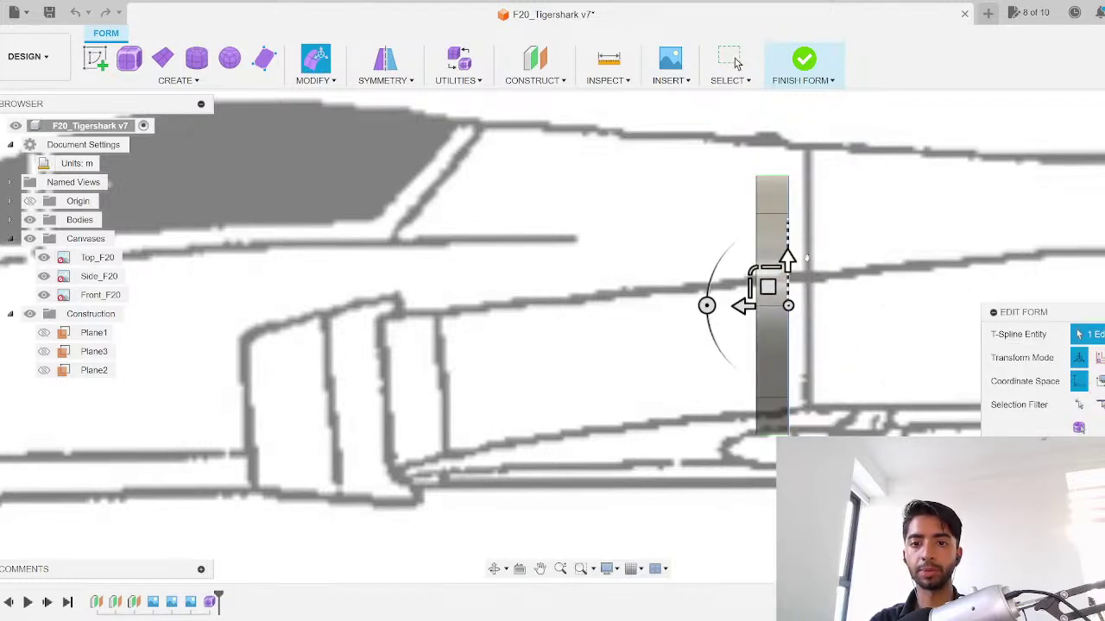
scroll(808, 262, "up", 1)
left_click_drag(731, 318, 746, 321)
scroll(784, 318, "up", 5)
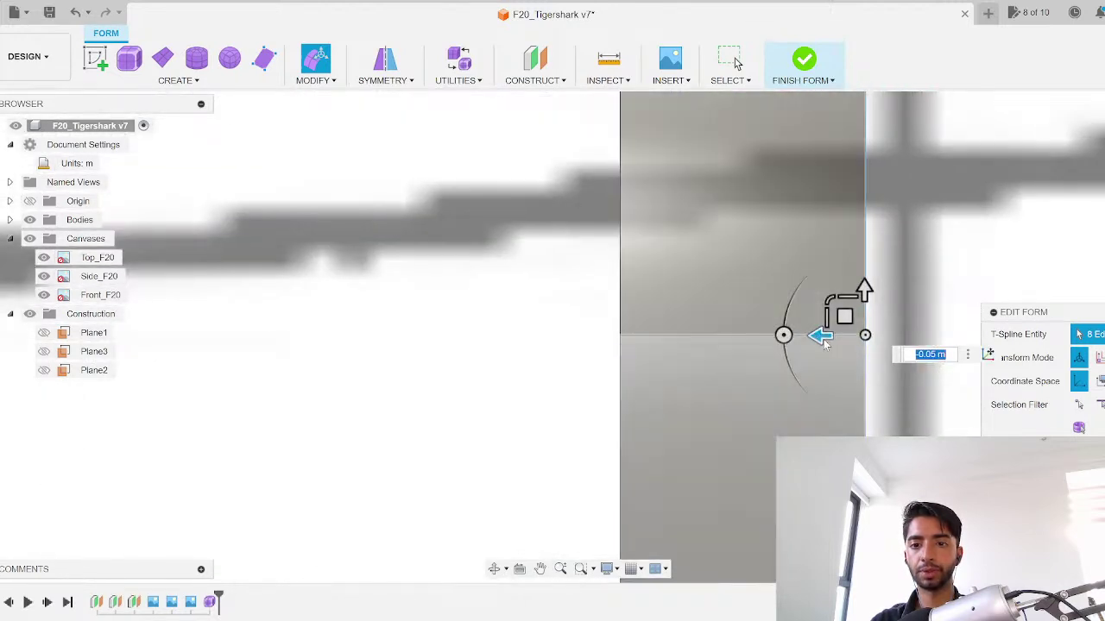
left_click_drag(820, 336, 861, 336)
scroll(689, 296, "down", 2)
scroll(690, 296, "down", 5)
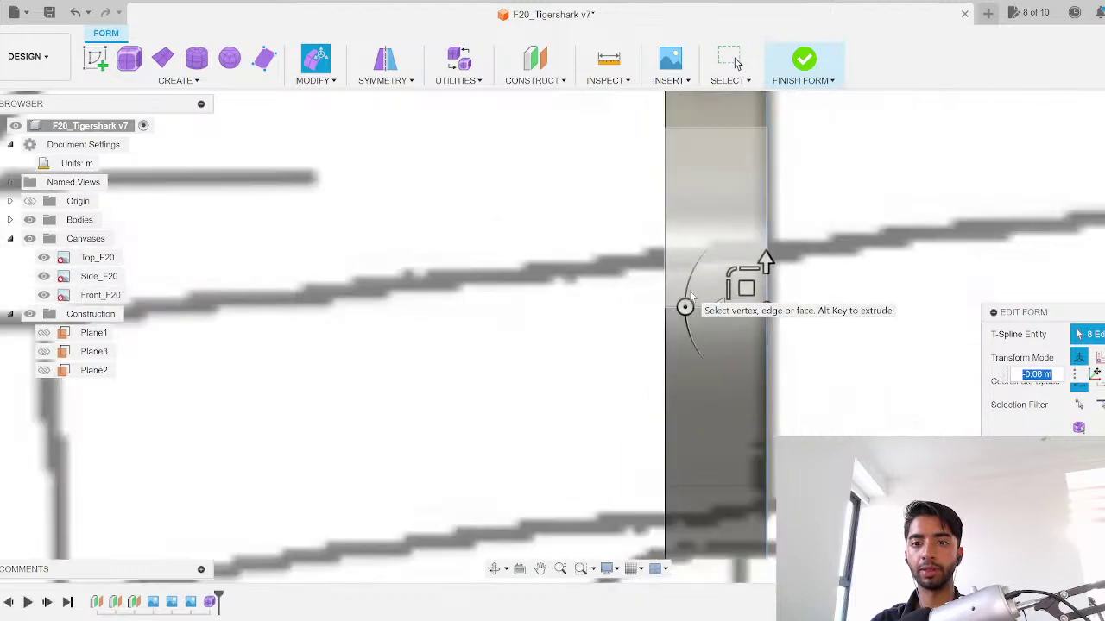
left_click(776, 176)
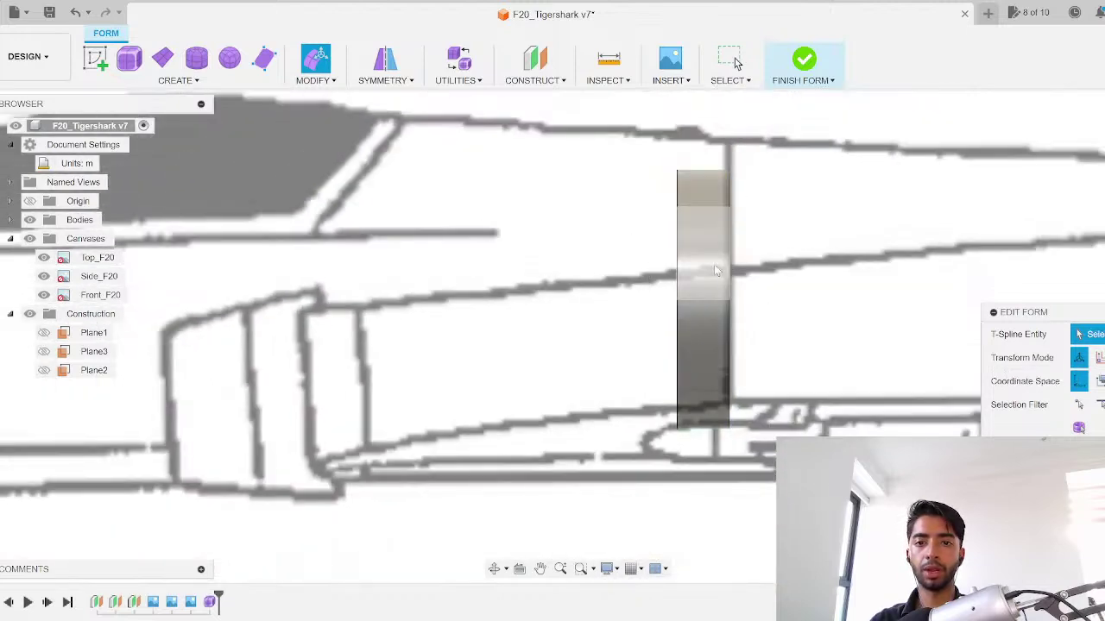
Step: Scale the whole ring uniformly by about 1.35 and shift it slightly down and forward to fit the fuselage height in the side view
double_click(714, 264)
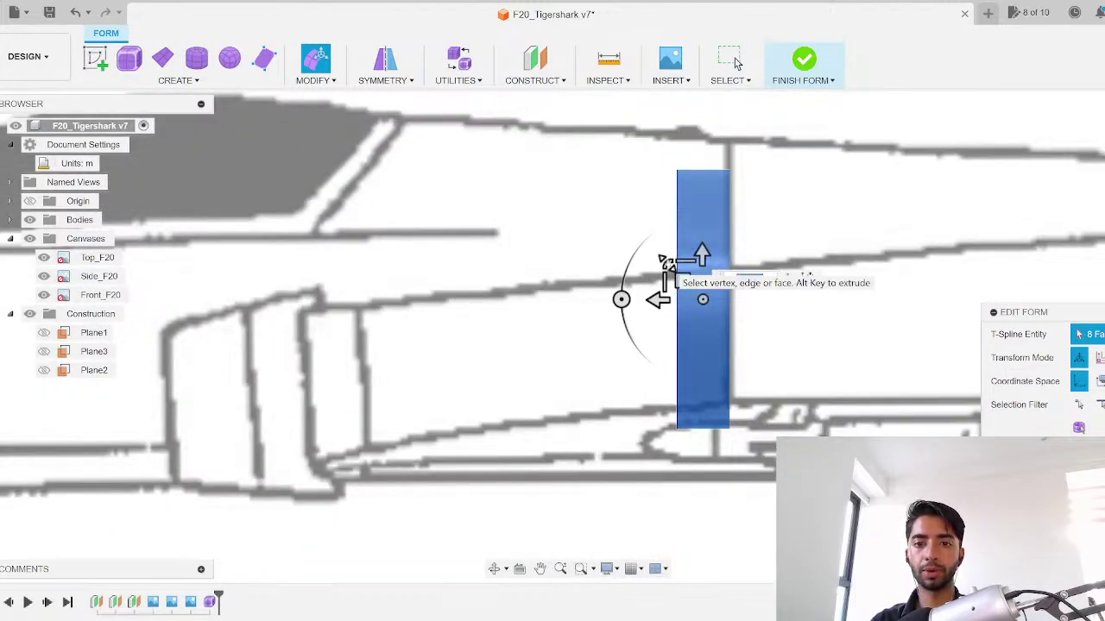
left_click_drag(665, 263, 665, 263)
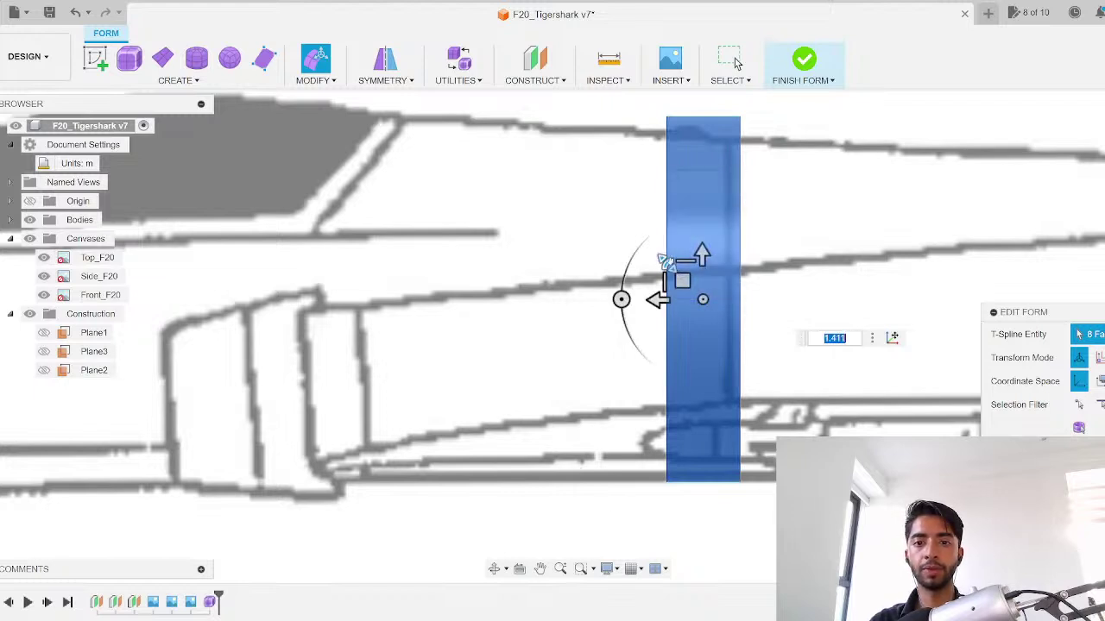
left_click_drag(668, 264, 668, 264)
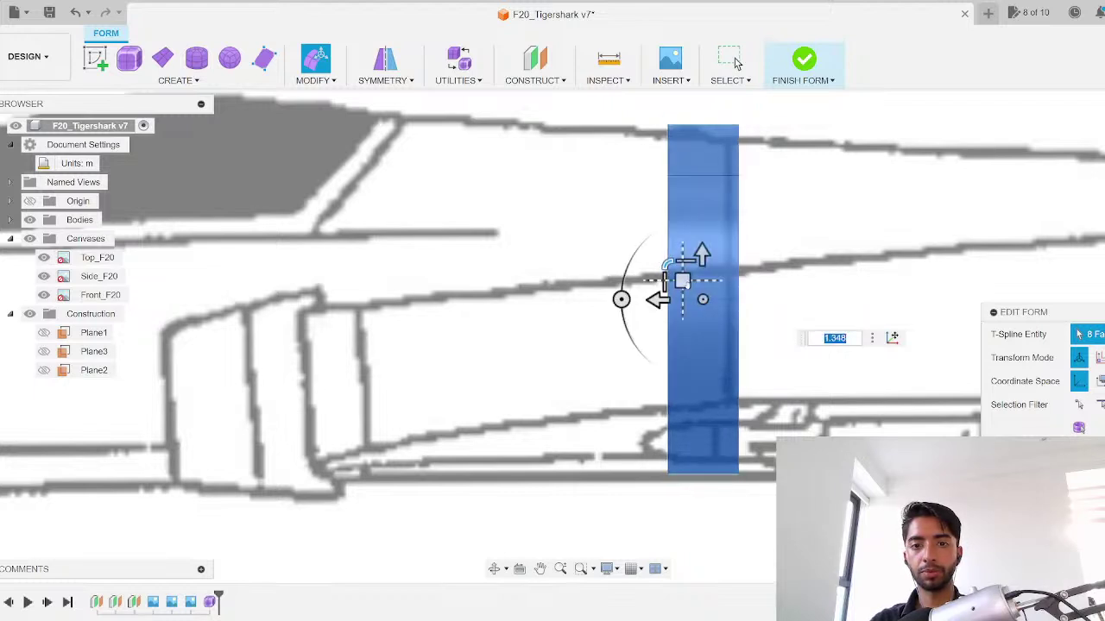
left_click_drag(683, 286, 678, 291)
left_click(794, 169)
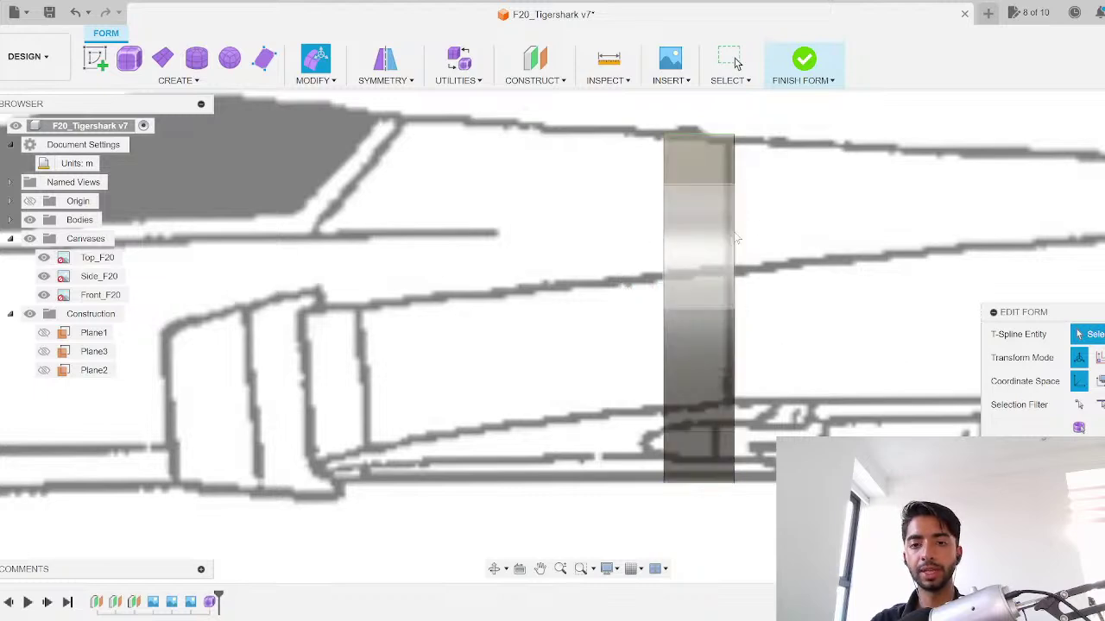
Step: Examine the ring against the fuselage outlines in the side and top views
double_click(735, 154)
scroll(735, 144, "up", 3)
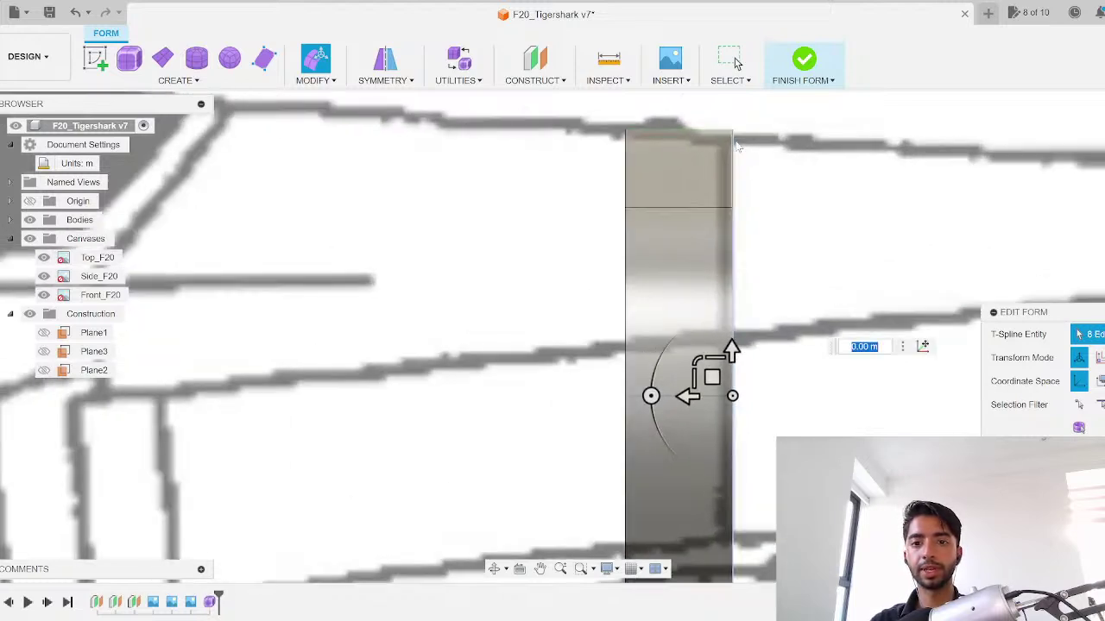
scroll(719, 272, "down", 2)
left_click(837, 240)
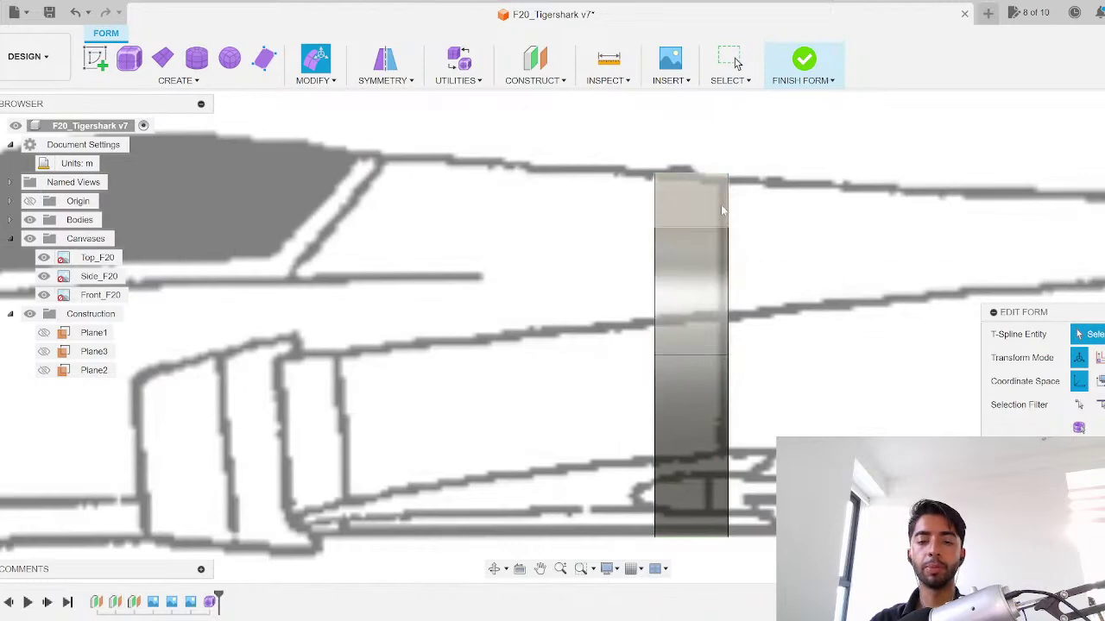
scroll(826, 216, "down", 5)
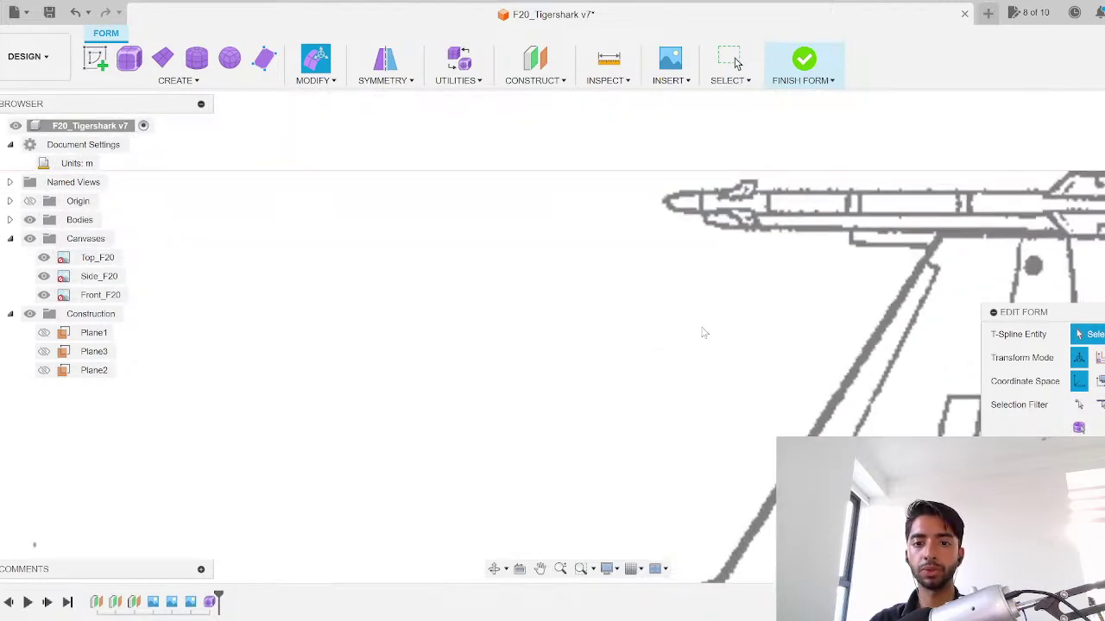
scroll(639, 252, "up", 5)
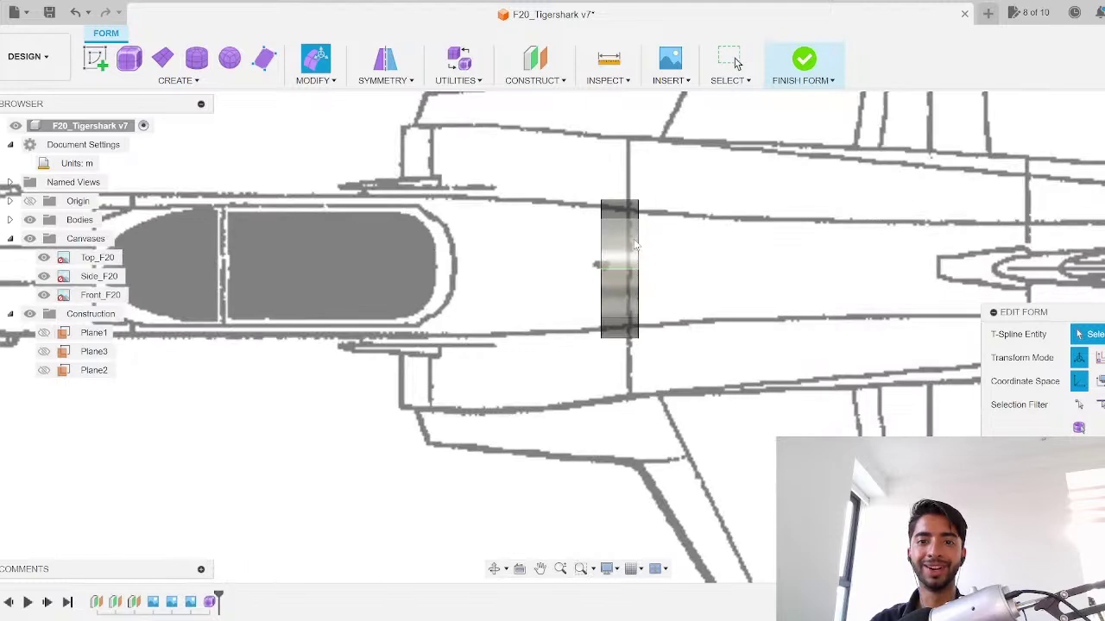
scroll(638, 252, "down", 4)
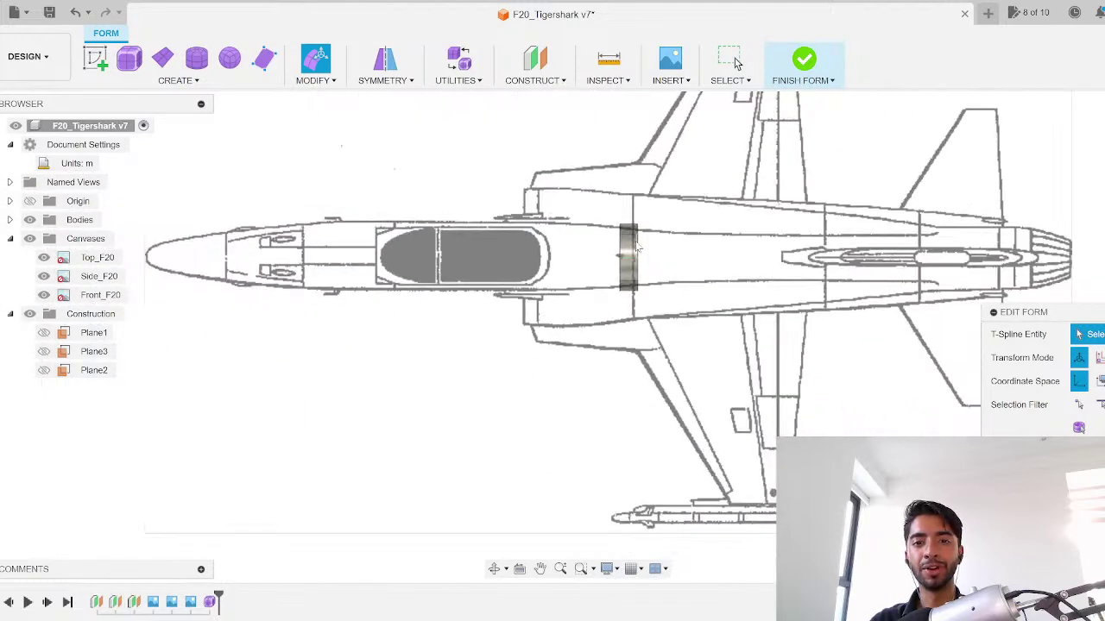
scroll(636, 222, "up", 2)
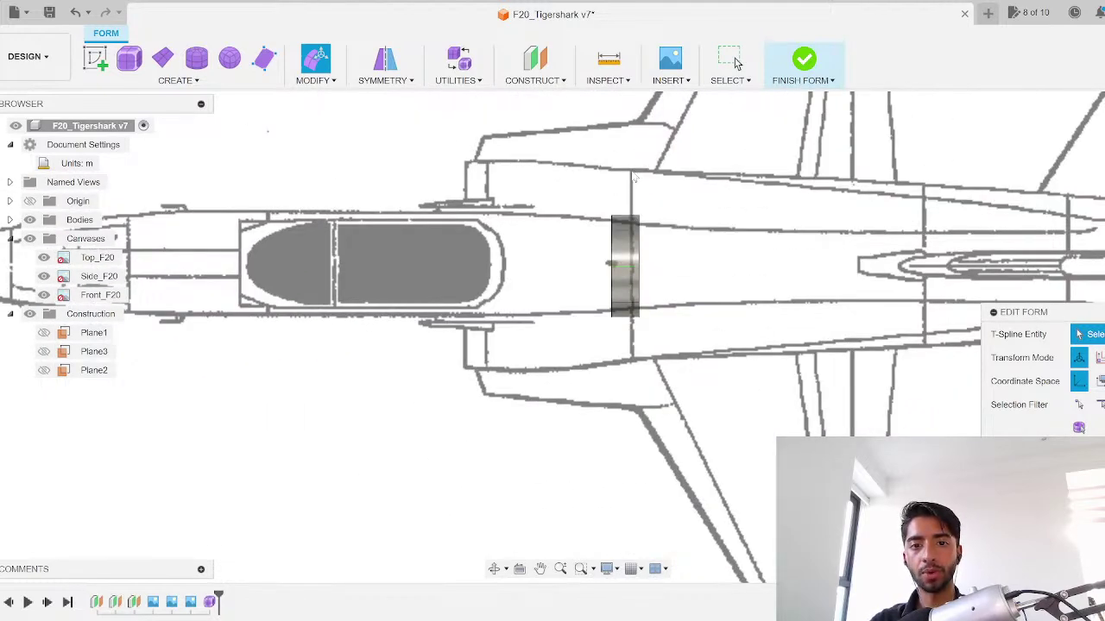
scroll(624, 285, "up", 3)
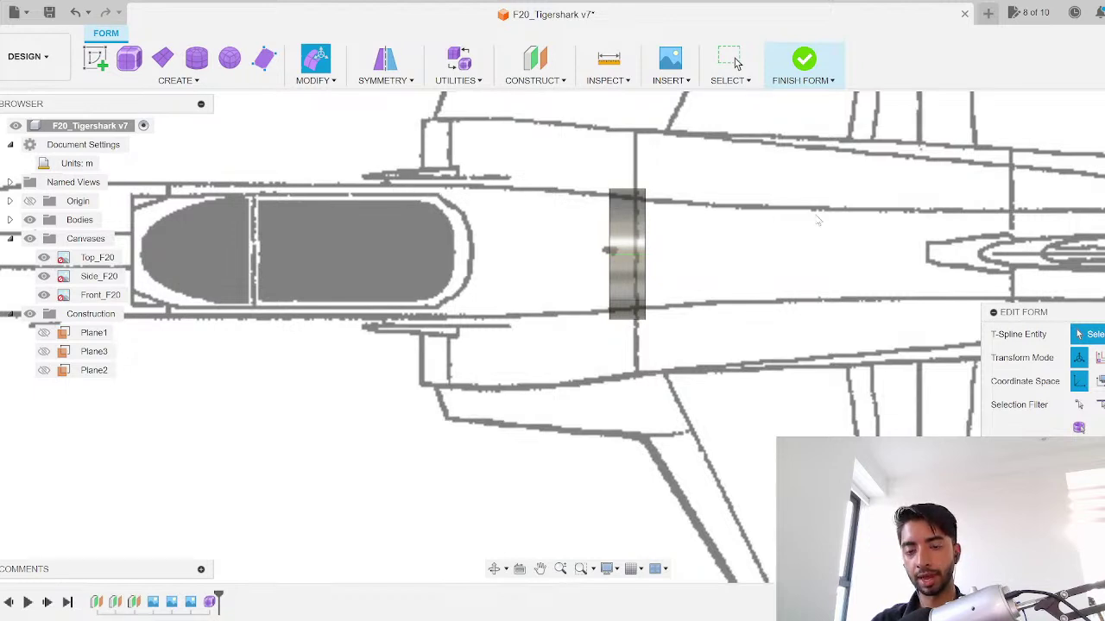
Step: Scale all the ring's faces uniformly by about 0.88 to fit the upper fuselage width in the top view
scroll(621, 281, "up", 3)
double_click(659, 264)
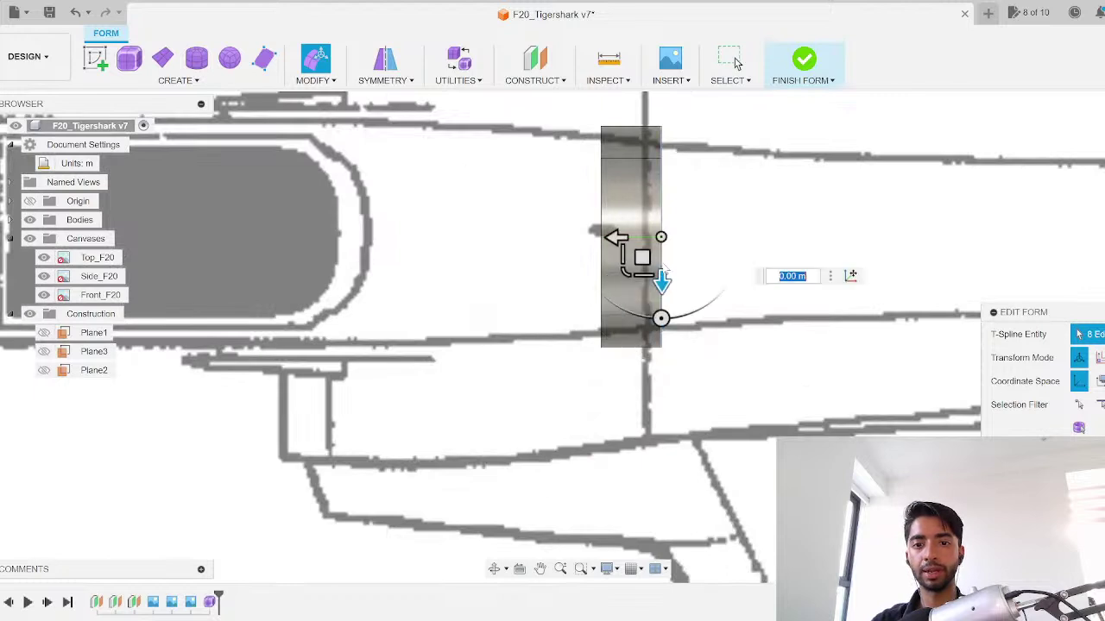
double_click(626, 251)
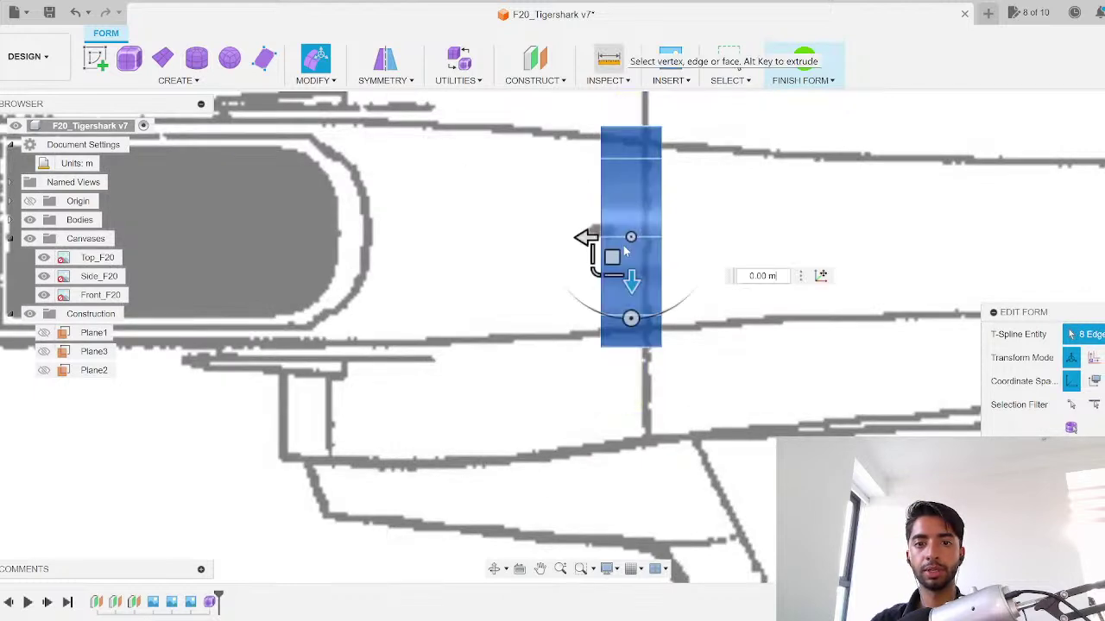
scroll(587, 227, "up", 2)
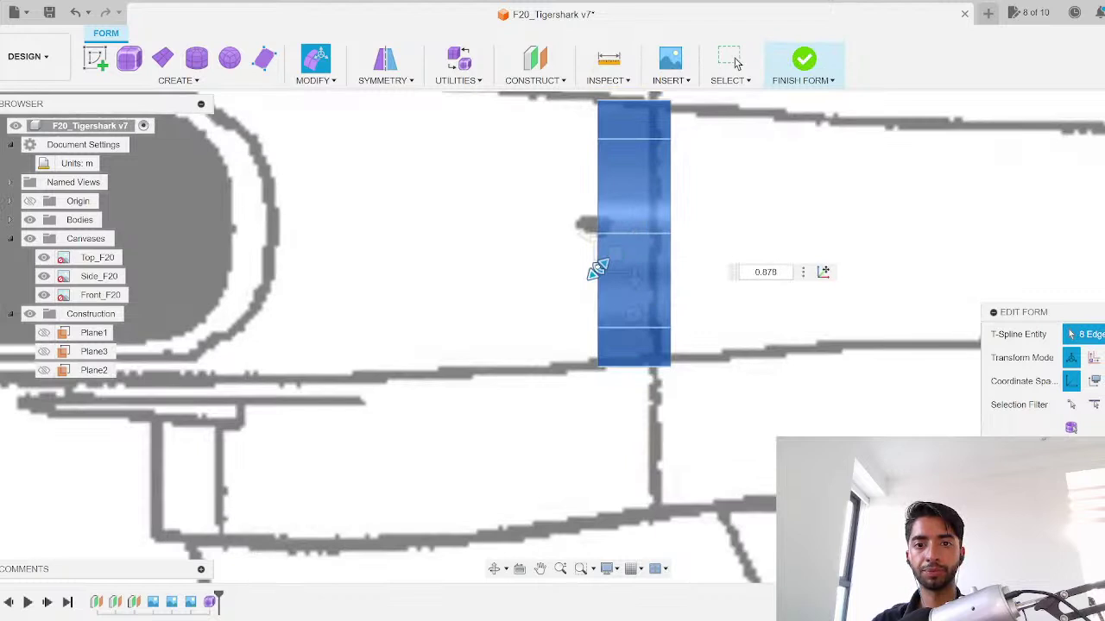
key("Escape")
middle_click_drag(604, 233, 664, 210, "shift")
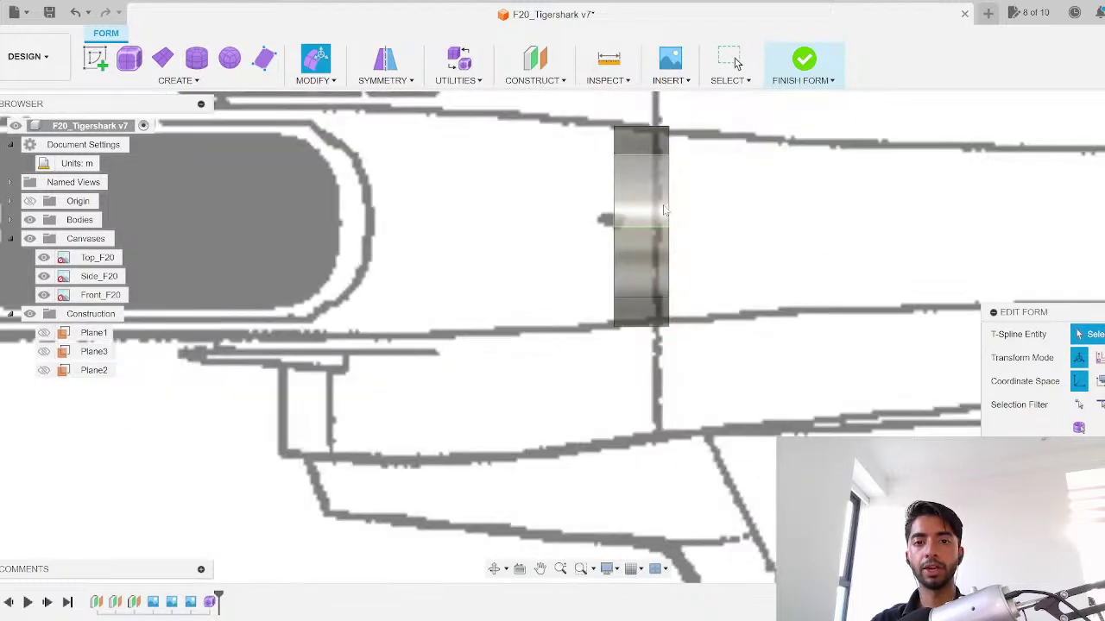
scroll(664, 209, "down", 1)
scroll(673, 222, "up", 3)
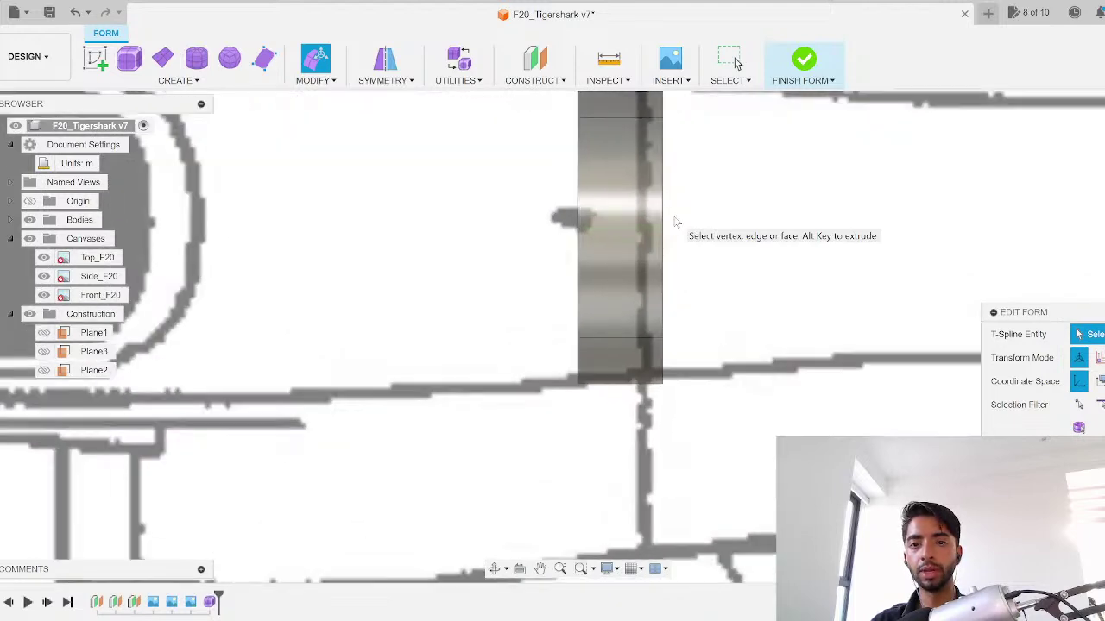
scroll(674, 221, "down", 2)
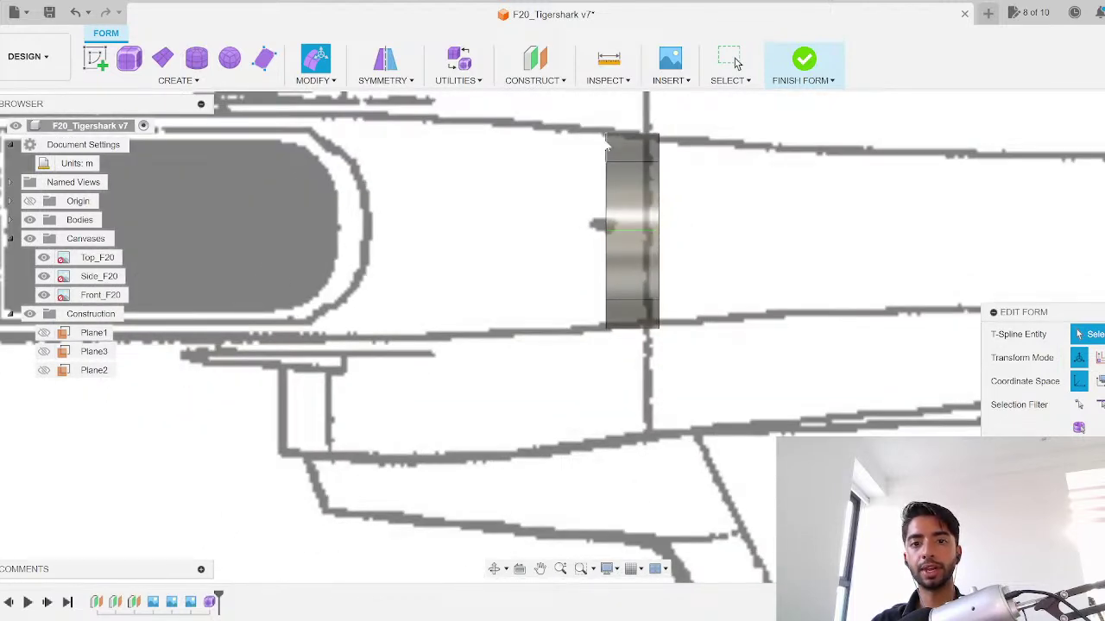
scroll(667, 201, "up", 2)
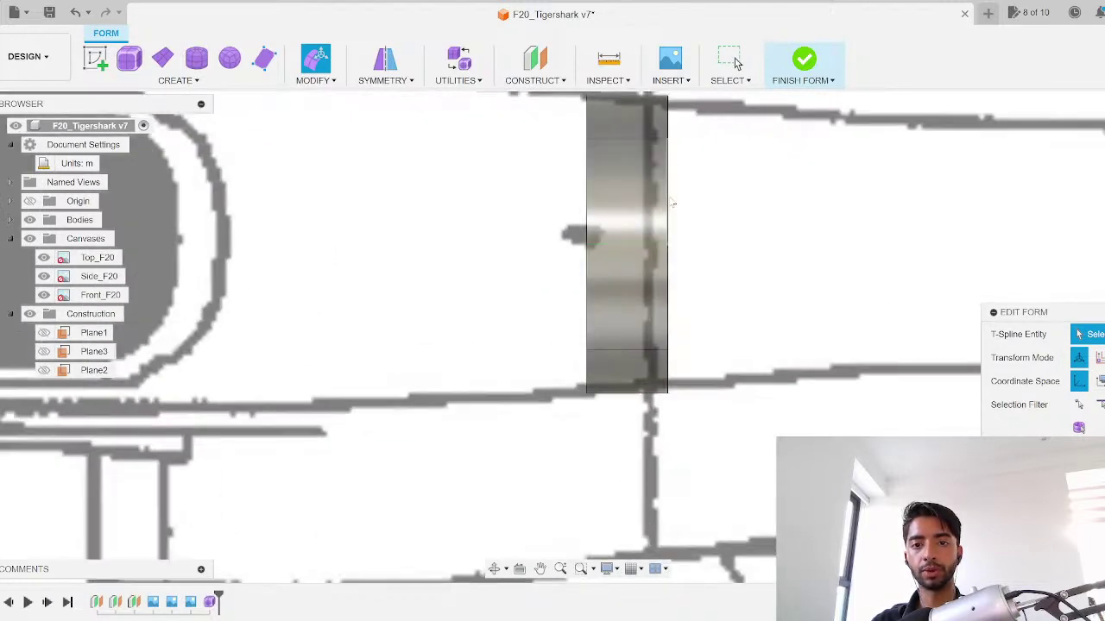
Step: Examine the ring's rear edge loop against the fuselage outlines in the top and side views
double_click(666, 209)
scroll(658, 259, "up", 2)
scroll(657, 265, "down", 2)
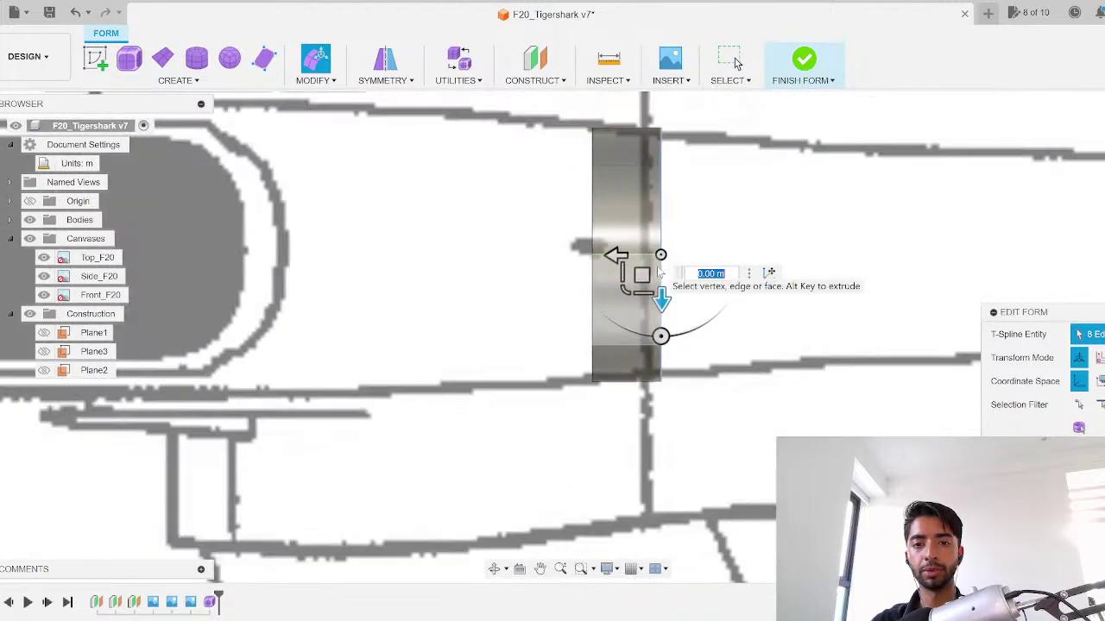
left_click(729, 251)
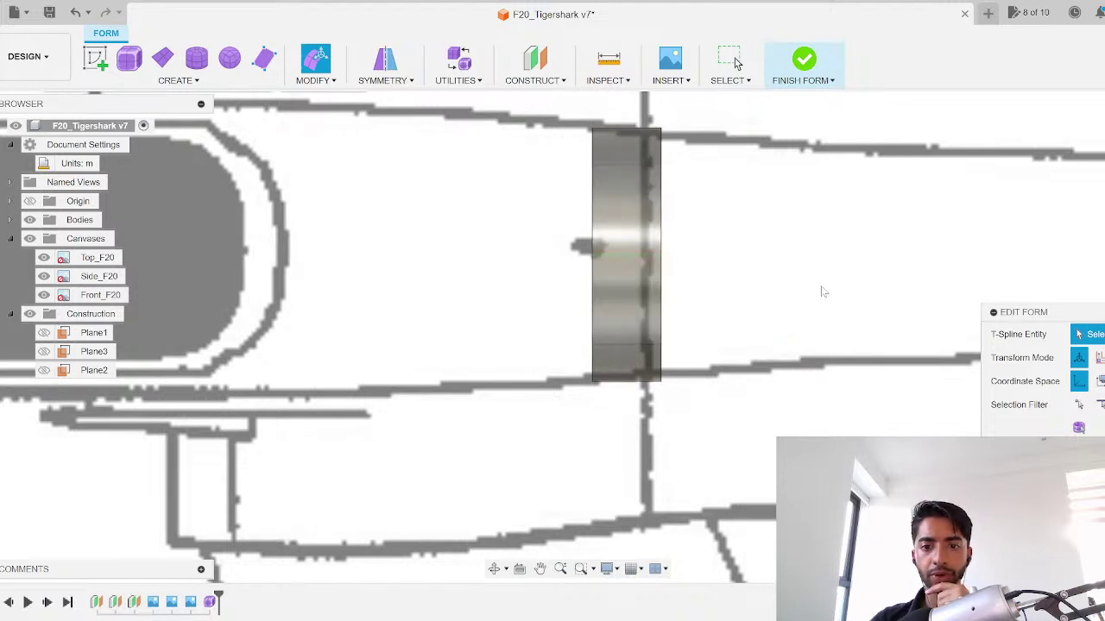
left_click(1104, 164)
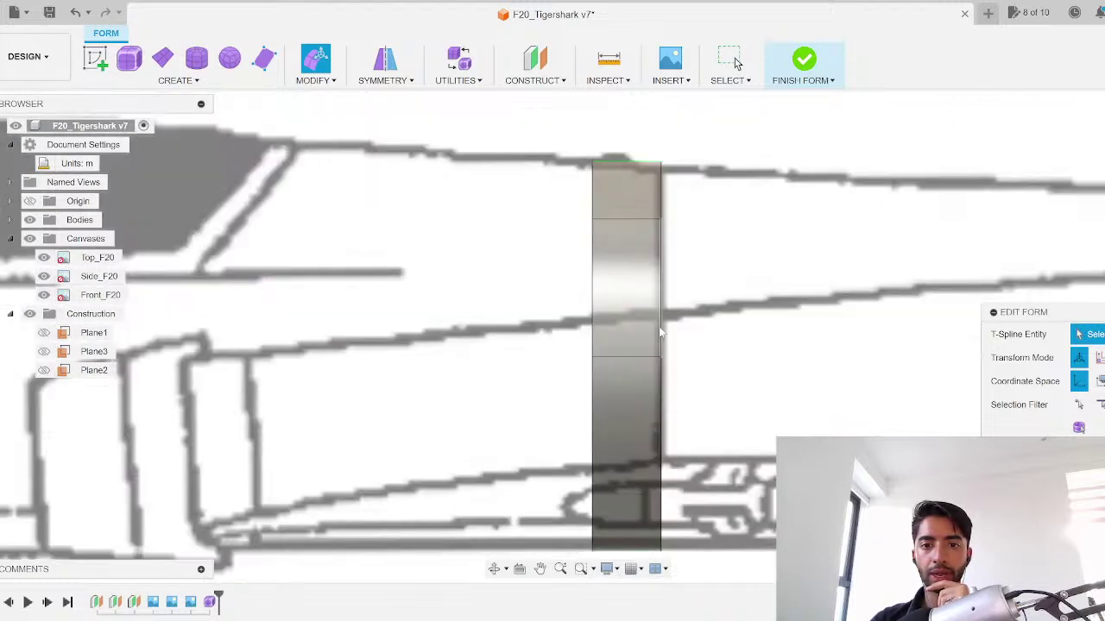
scroll(673, 249, "up", 4)
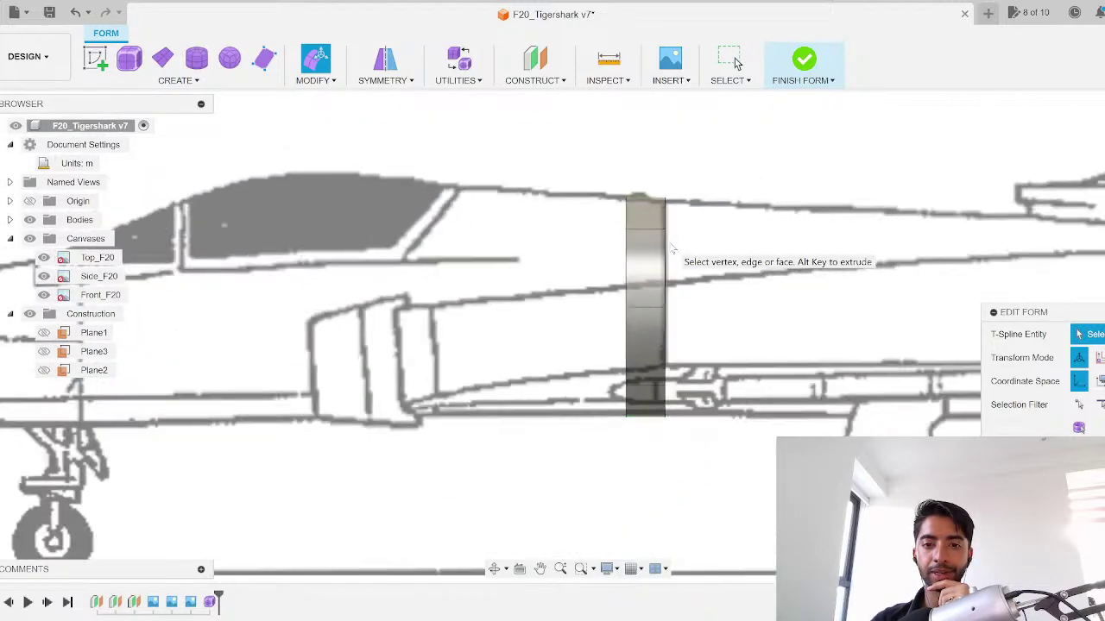
scroll(673, 249, "down", 3)
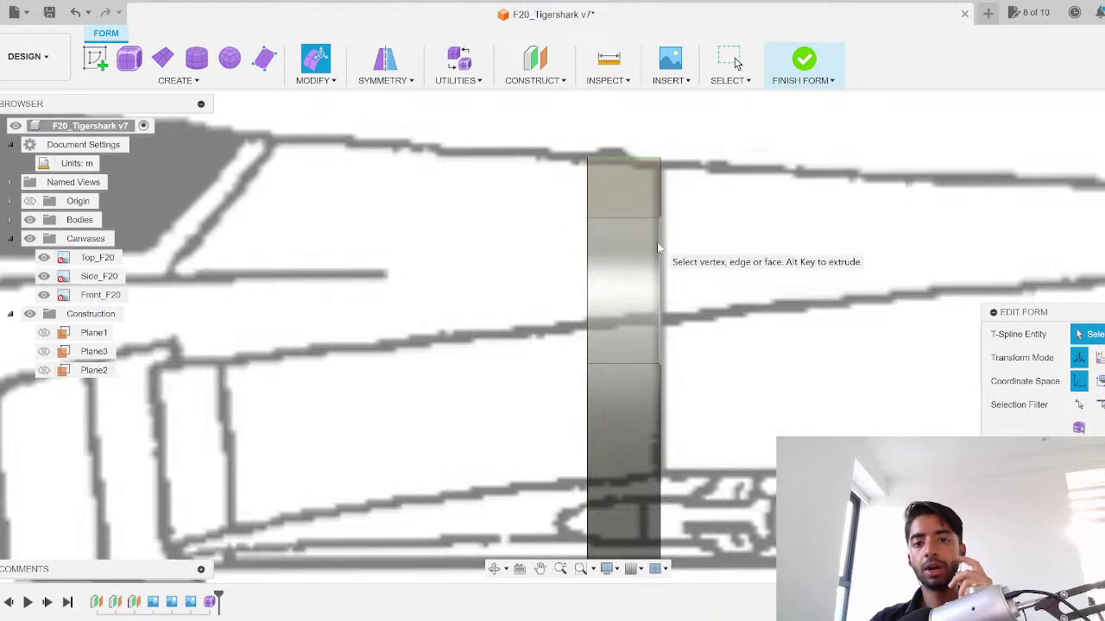
double_click(661, 248)
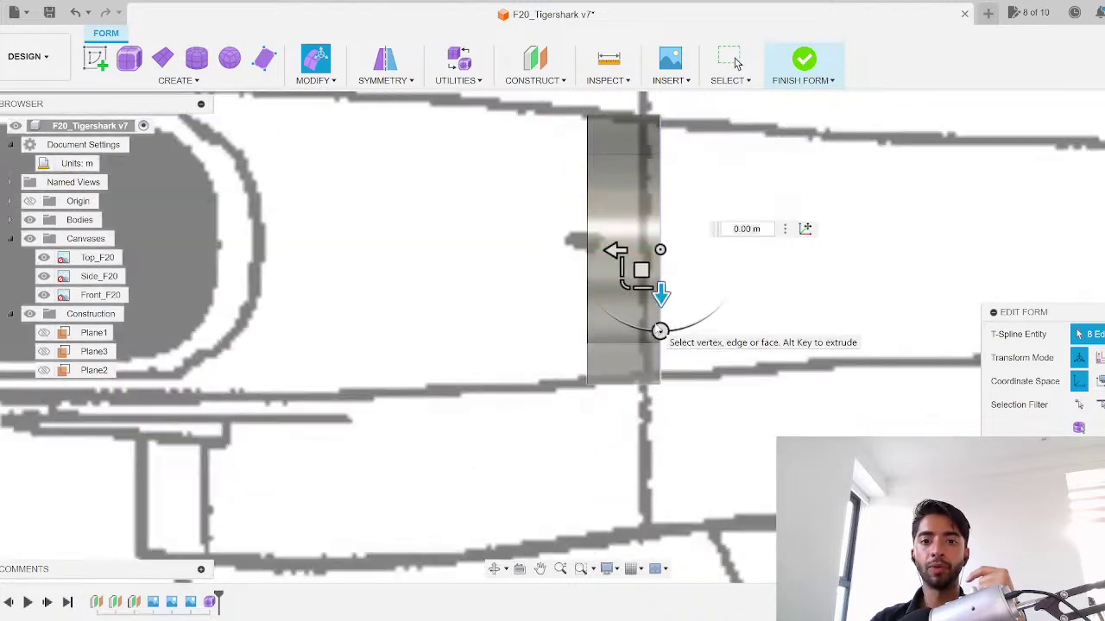
left_click(748, 222)
scroll(748, 222, "down", 10)
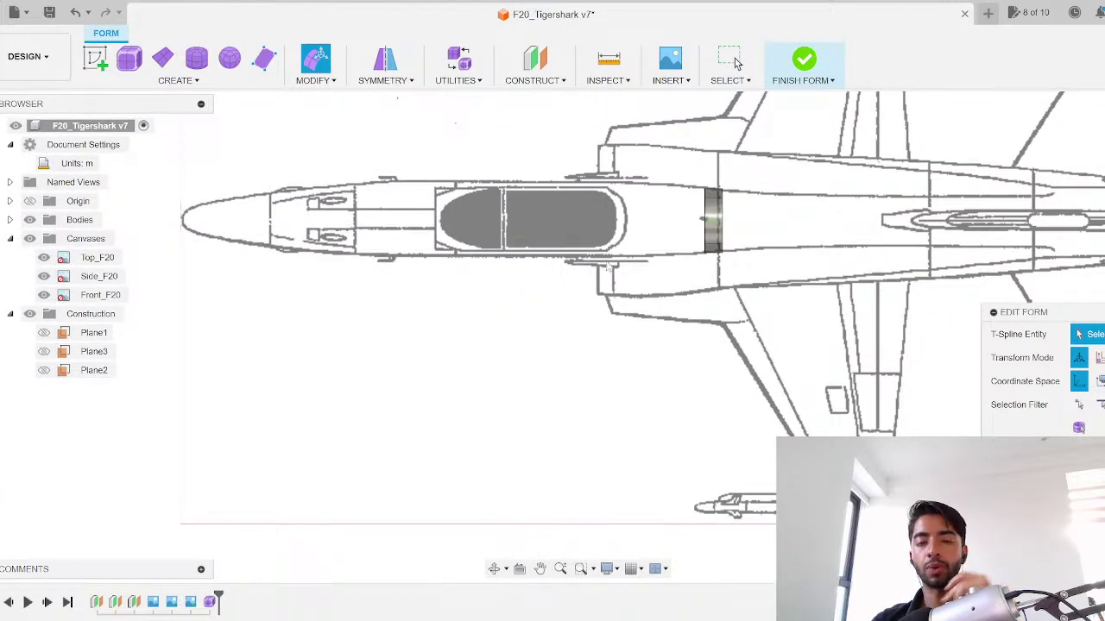
scroll(610, 259, "down", 2)
scroll(609, 259, "up", 3)
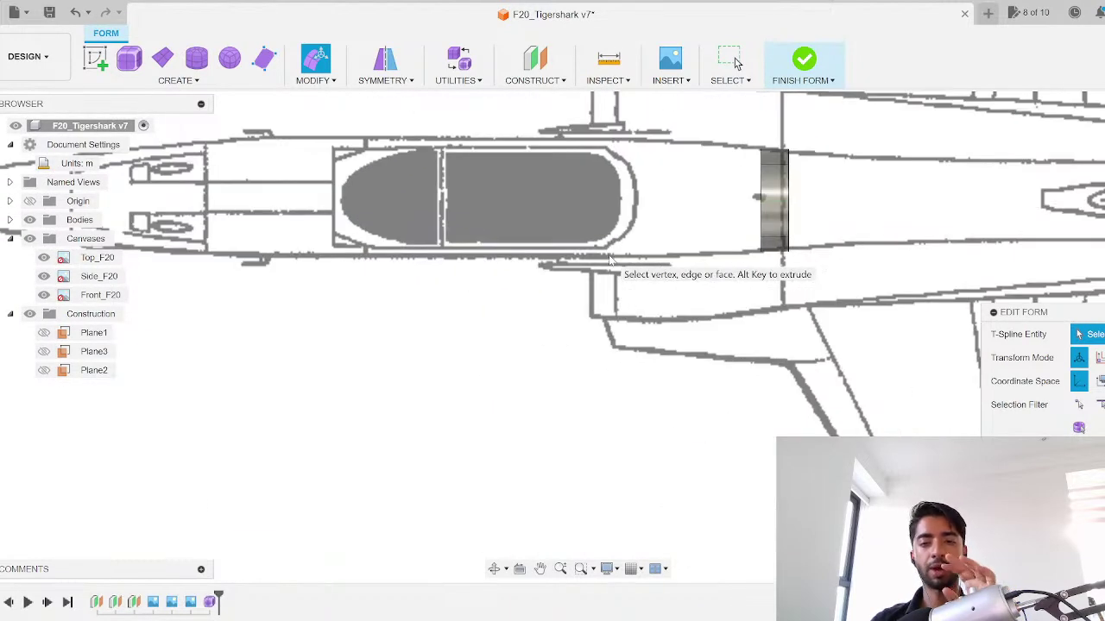
scroll(705, 309, "up", 8)
scroll(704, 309, "up", 2)
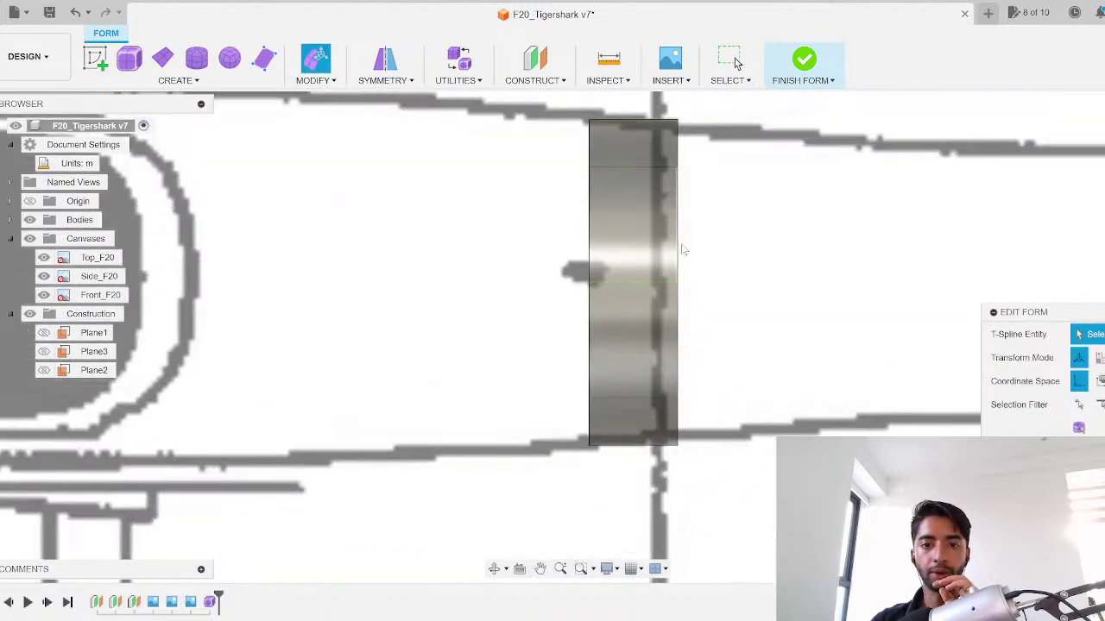
Step: Narrow the ring's rear edge loop in the top view, then scale it back up by about 1.054 to follow the fuselage taper
left_click(681, 254)
right_click(679, 259)
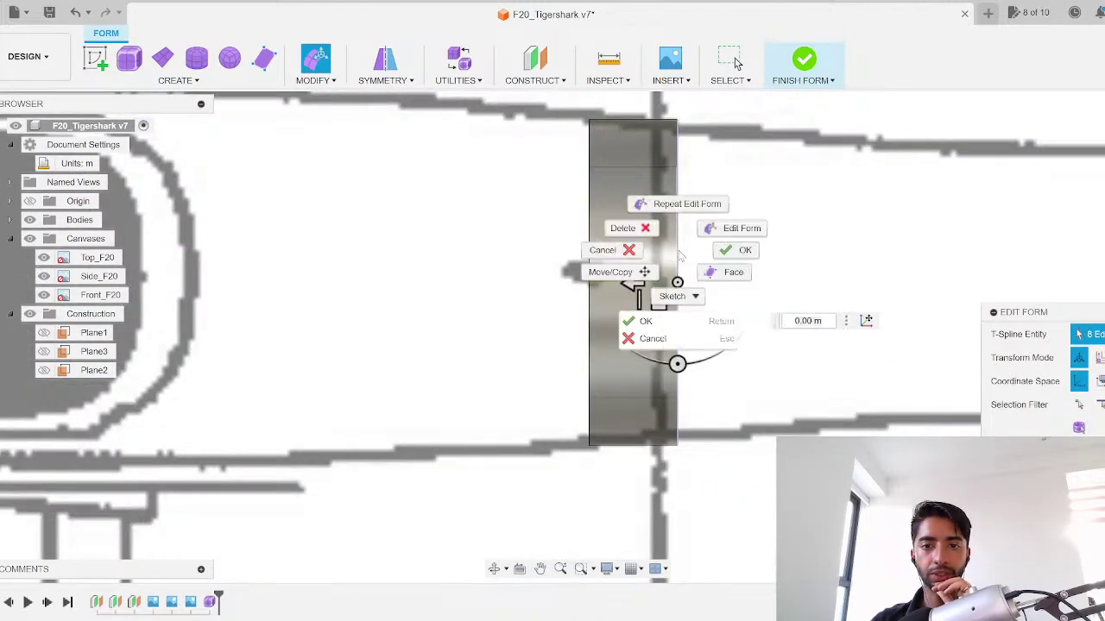
left_click(735, 230)
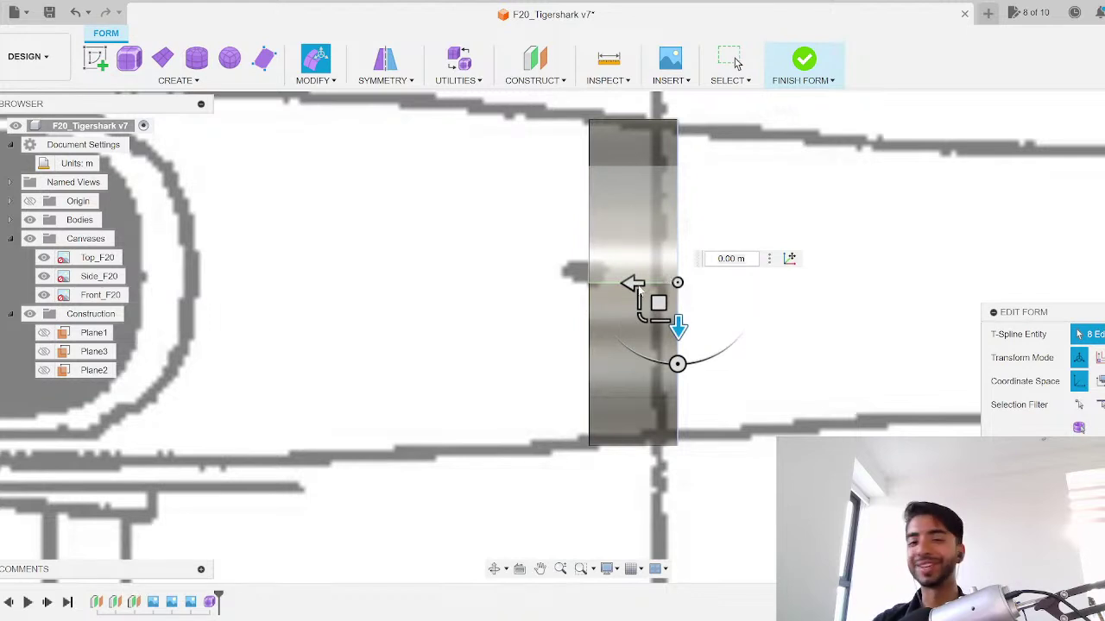
scroll(646, 317, "up", 2)
left_click_drag(649, 314, 649, 311)
middle_click_drag(649, 311, 249, 180)
scroll(248, 179, "up", 4)
scroll(518, 134, "down", 1)
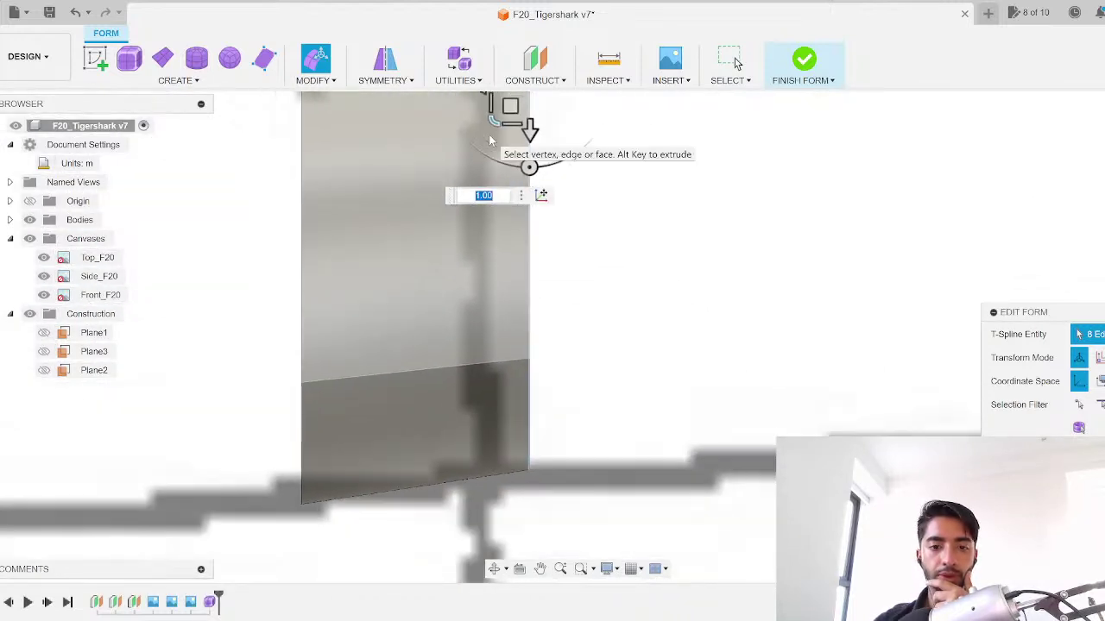
left_click_drag(493, 122, 493, 120)
scroll(634, 281, "down", 4)
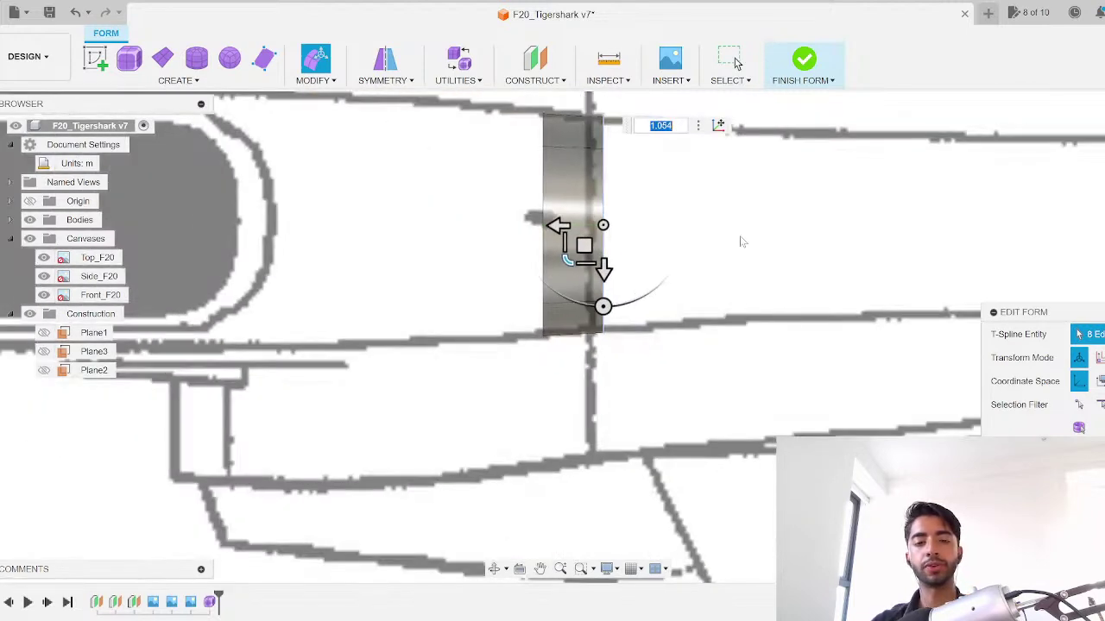
Step: Fine-tune the rear edge loop's scale against the fuselage outlines in the side view
middle_click_drag(740, 240, 740, 324)
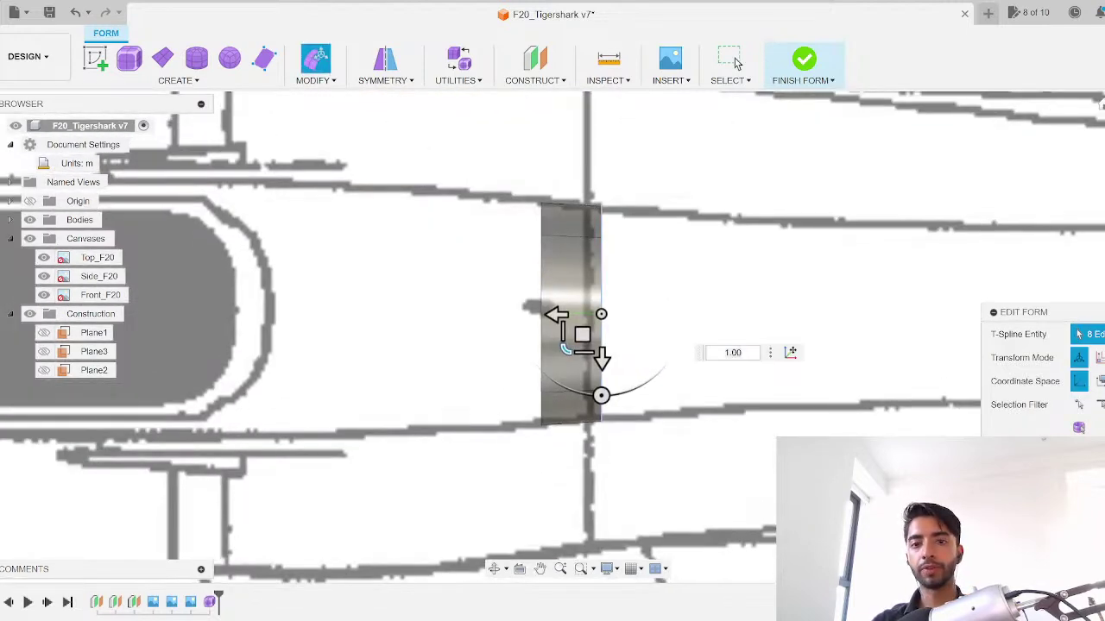
left_click(1100, 101)
scroll(601, 359, "up", 1)
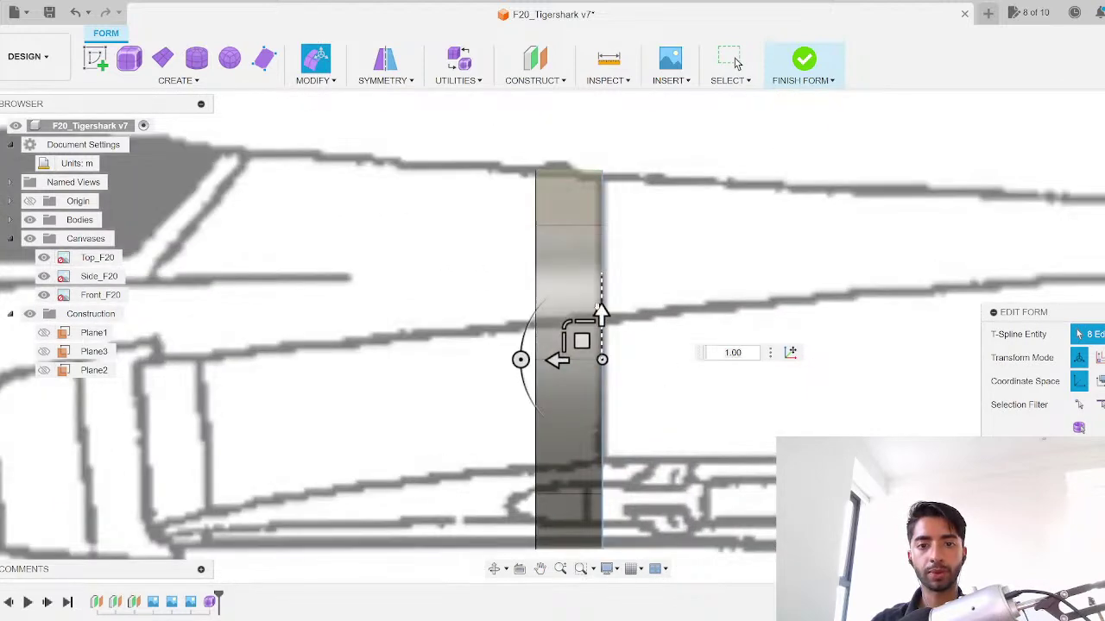
left_click_drag(567, 323, 566, 325)
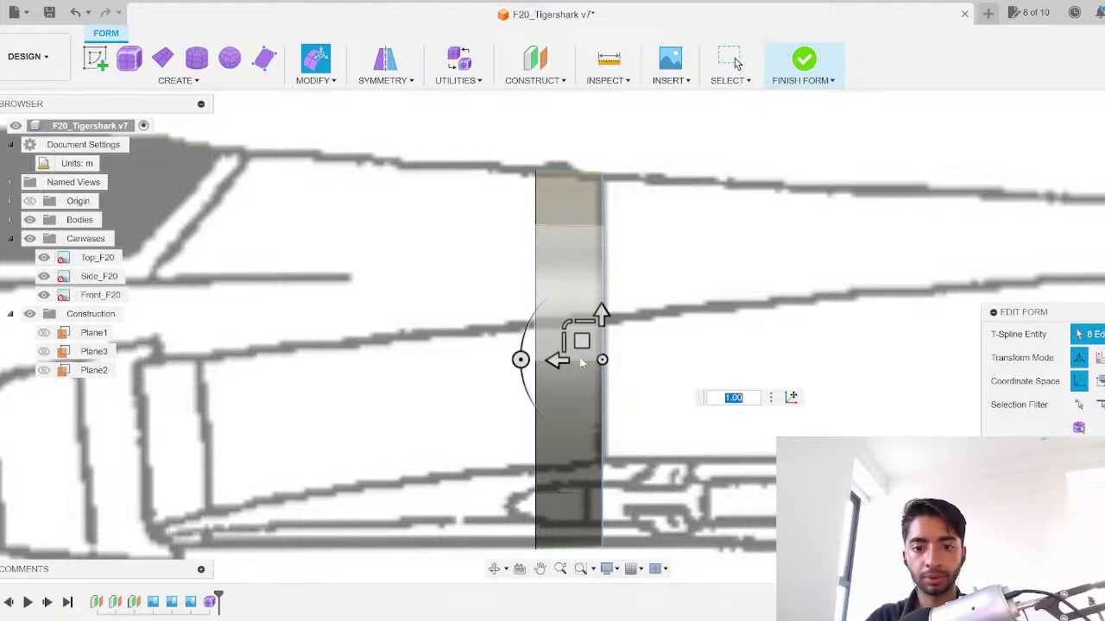
left_click(788, 309)
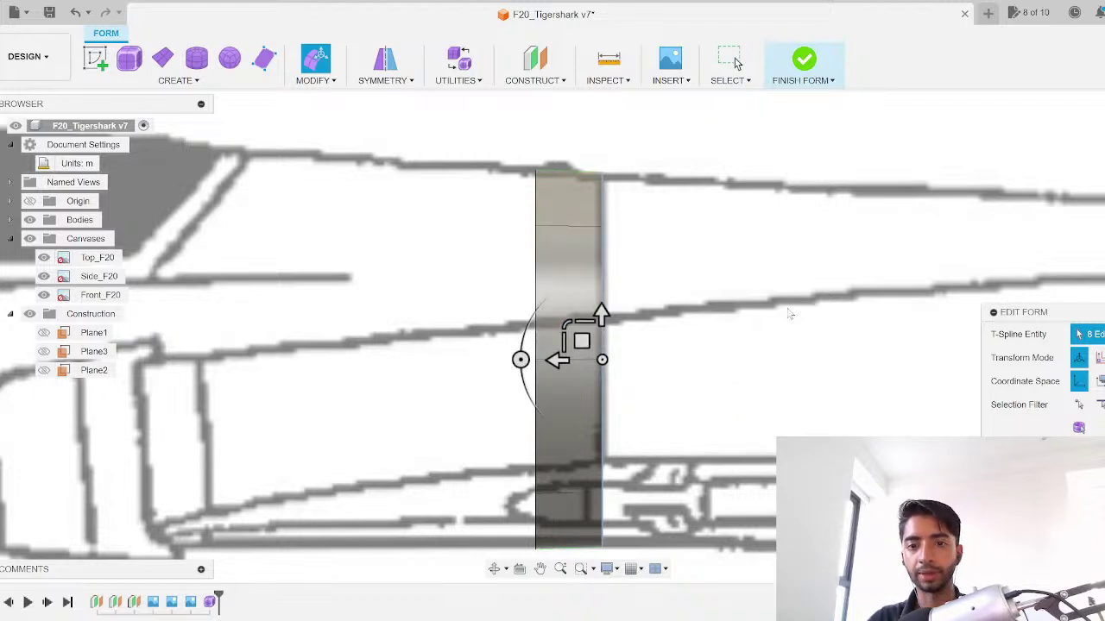
Step: Extrude the ring's rear edge loop aft beyond the vertical panel line and fit it to the upper fuselage width in the top view
scroll(585, 306, "down", 4)
double_click(597, 303)
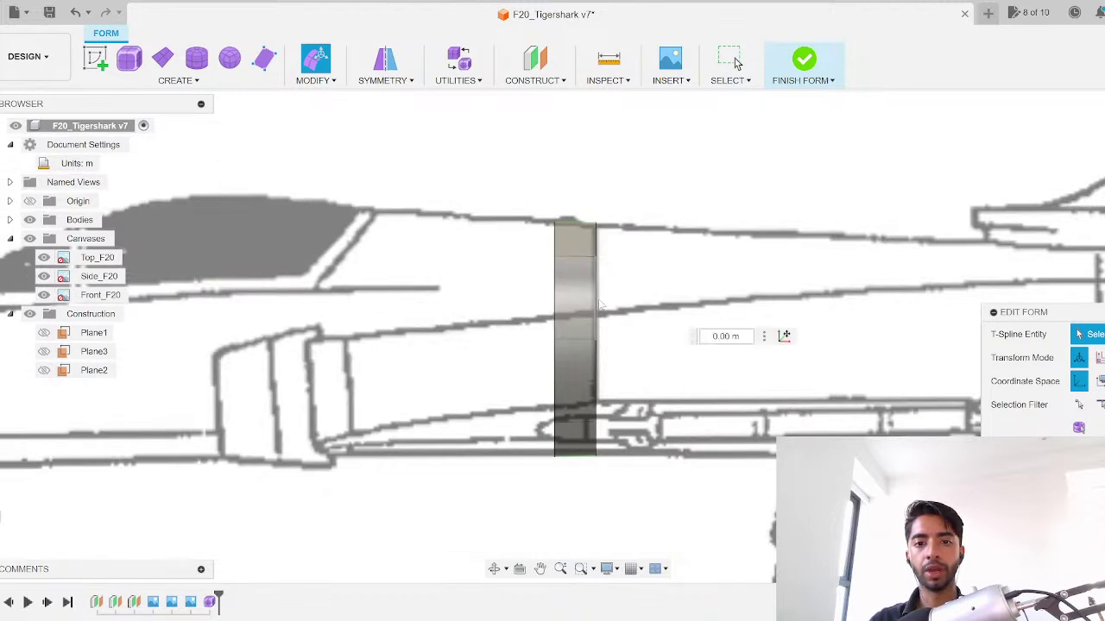
left_click(1104, 121)
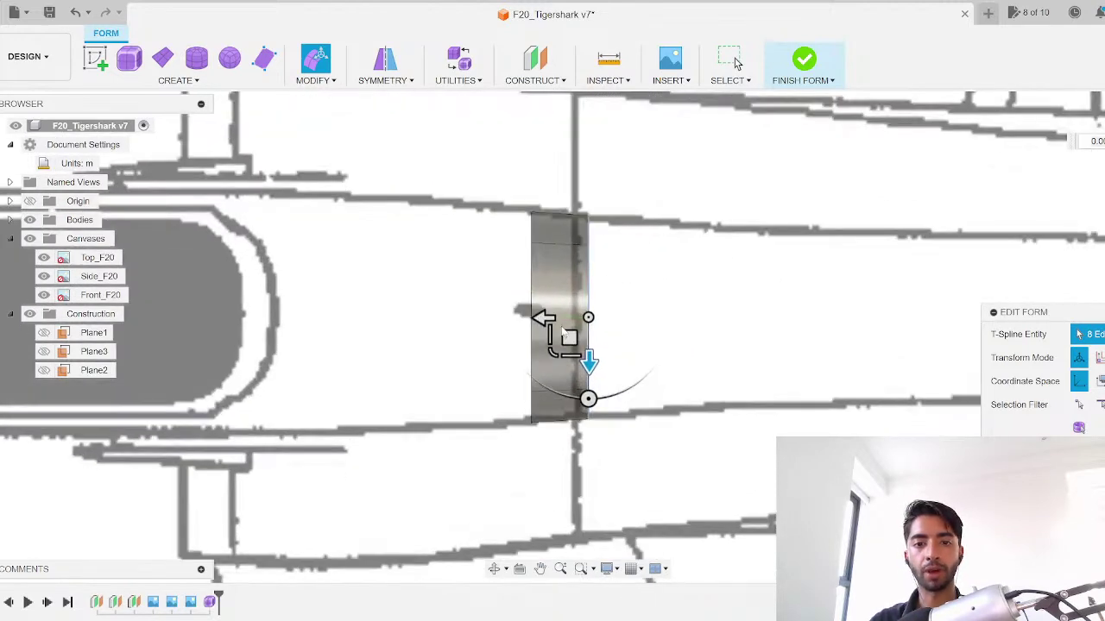
mouse_move(544, 317)
left_mouse_down()
mouse_move(534, 317)
mouse_move(681, 318)
mouse_move(683, 340)
left_mouse_up()
scroll(734, 343, "up", 3)
Step: Scale the extruded rear loop by 0.98 in the side view and shift it about 0.019 m down and 0.014 m aft to match the upper outline
middle_click_drag(682, 340, 751, 316, "shift")
scroll(751, 315, "down", 5)
middle_click_drag(831, 243, 674, 218)
scroll(642, 217, "up", 2)
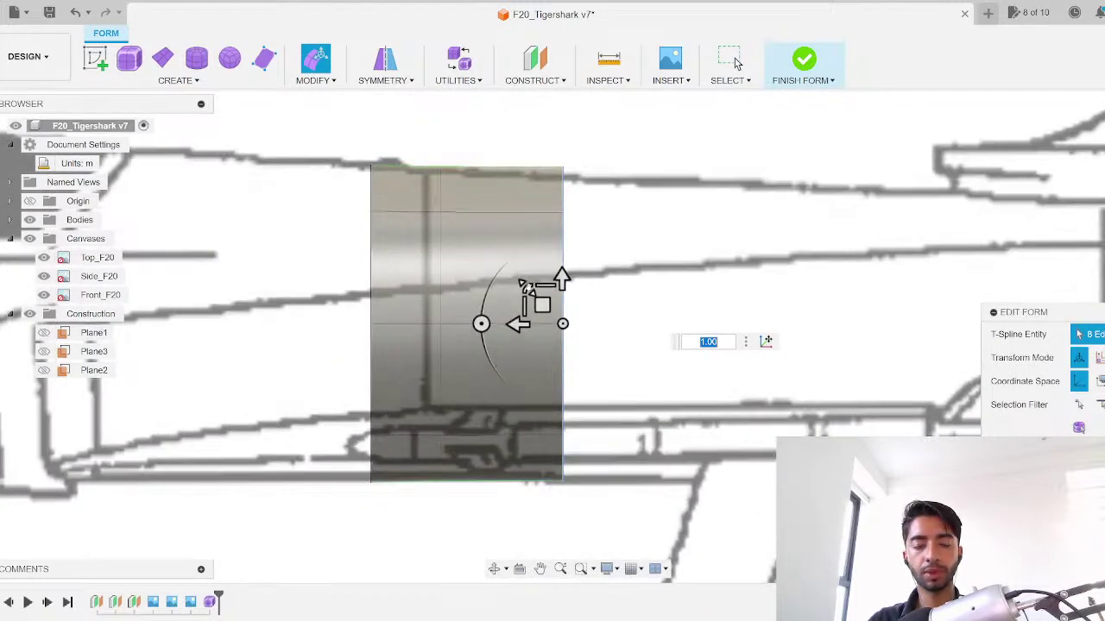
left_click_drag(523, 286, 546, 309)
type("0.98")
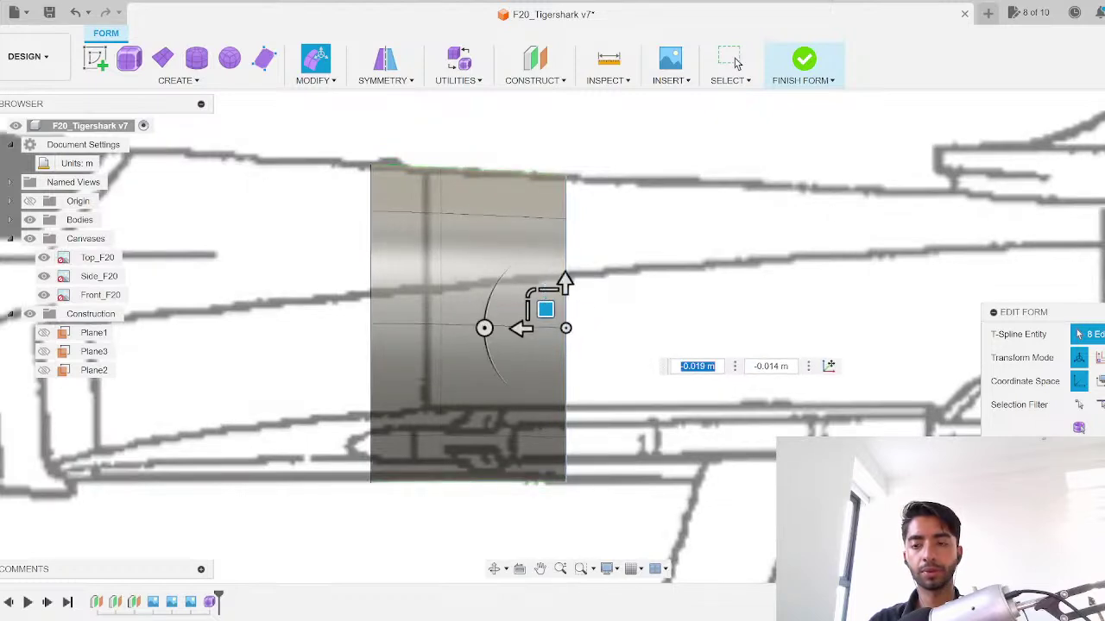
Step: Extrude another section aft from the rear edge loop and scale its end by about 0.918 to the fuselage width in the top view
type("t")
scroll(592, 272, "down", 3)
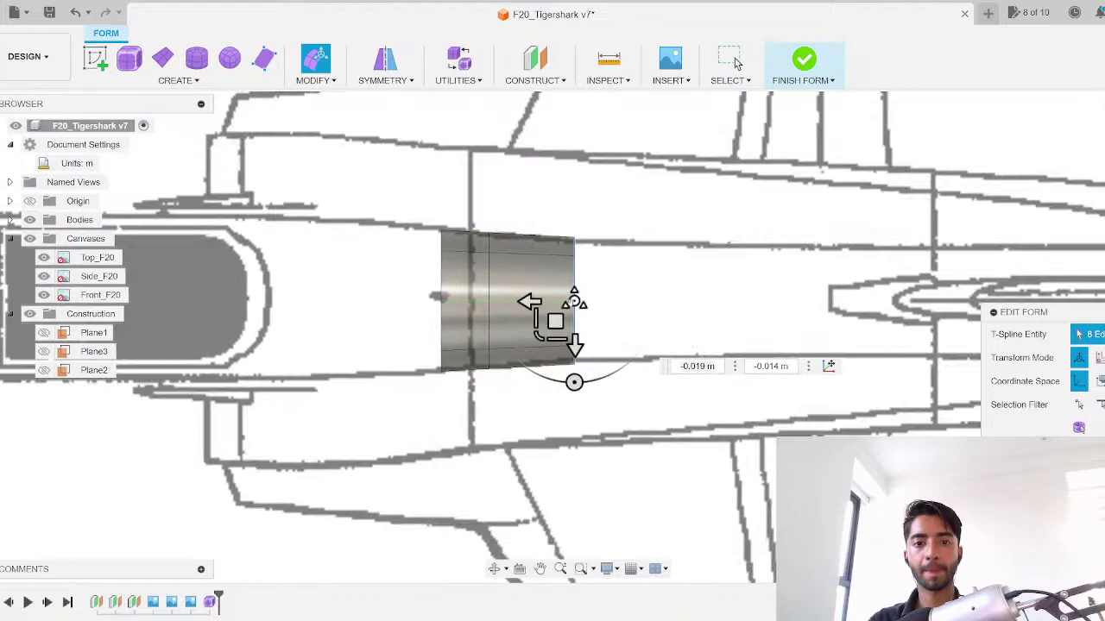
scroll(574, 299, "up", 1)
left_click_drag(529, 302, 687, 329)
scroll(681, 321, "up", 2)
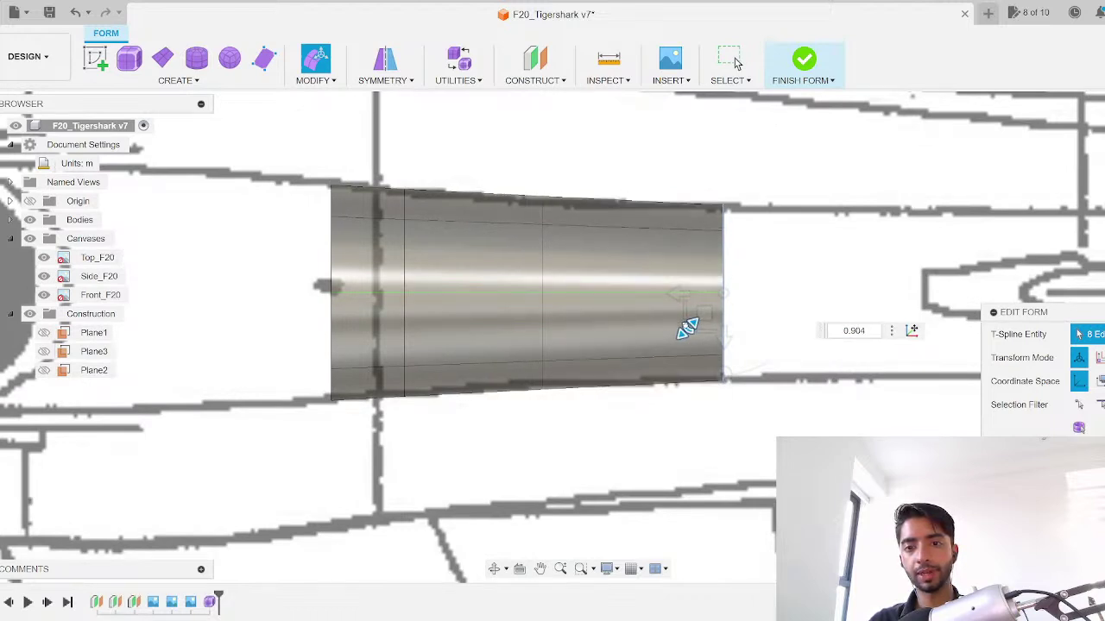
left_click_drag(687, 329, 687, 329)
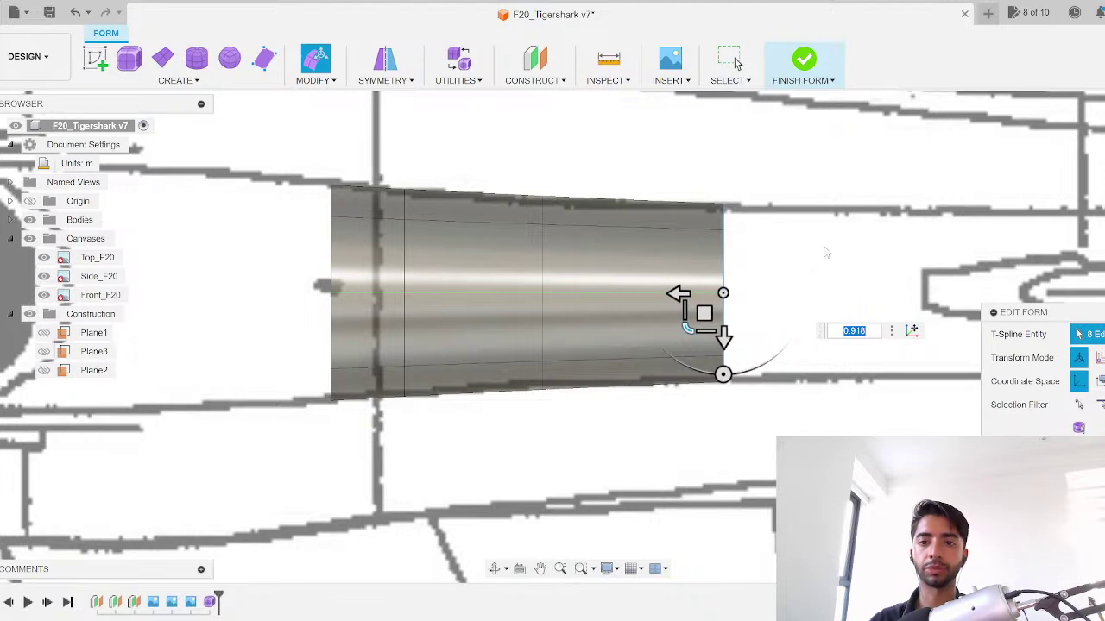
Step: Scale the new end loop down slightly in the side view and shift it about 0.018 m down and 0.008 m aft to fit the outline
left_click(1102, 142)
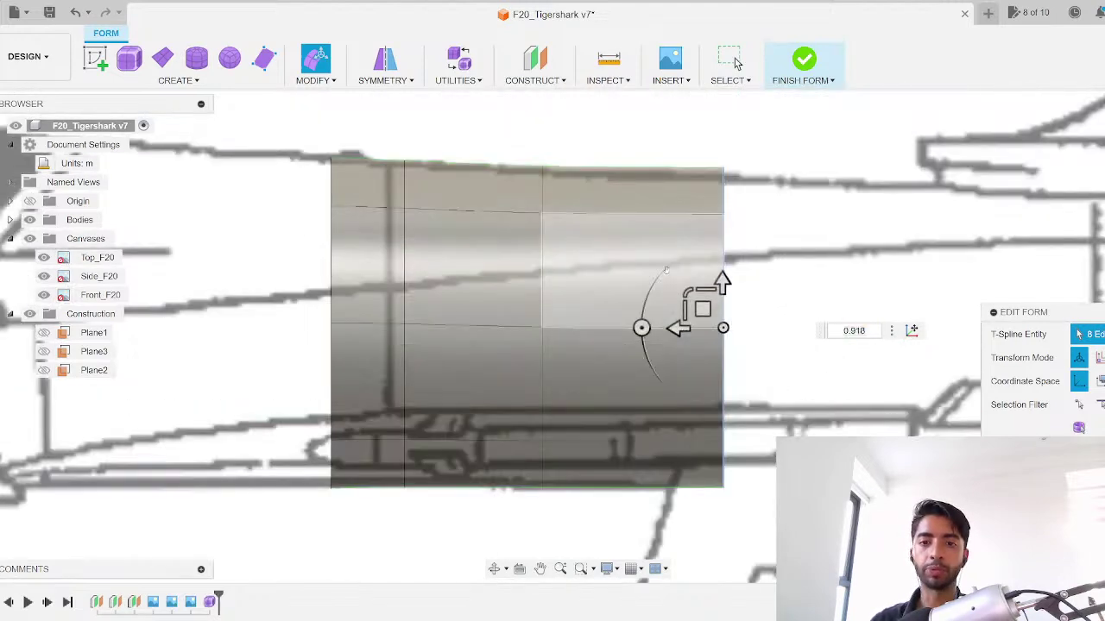
left_click_drag(686, 293, 688, 292)
scroll(458, 318, "down", 3)
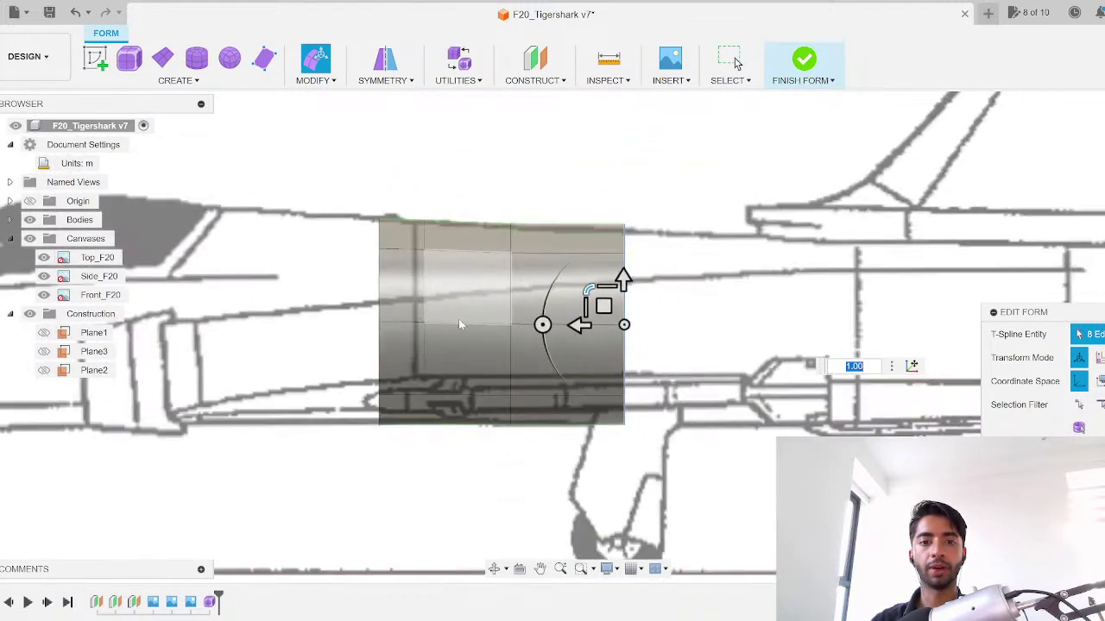
scroll(459, 319, "up", 4)
middle_click_drag(557, 294, 454, 287)
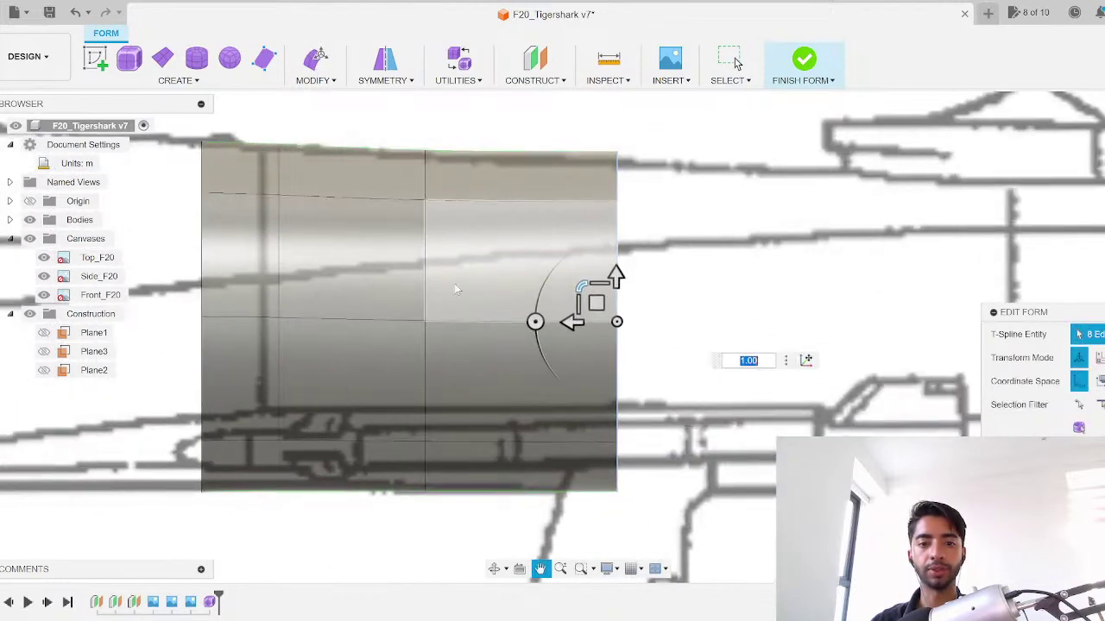
scroll(454, 287, "up", 1)
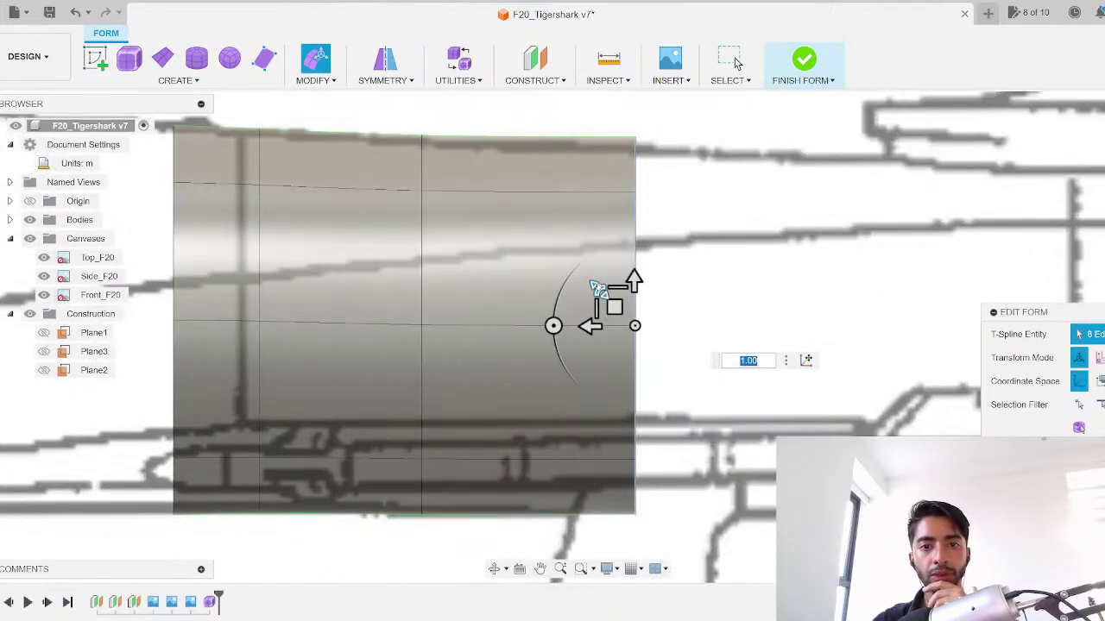
left_click_drag(598, 289, 616, 312)
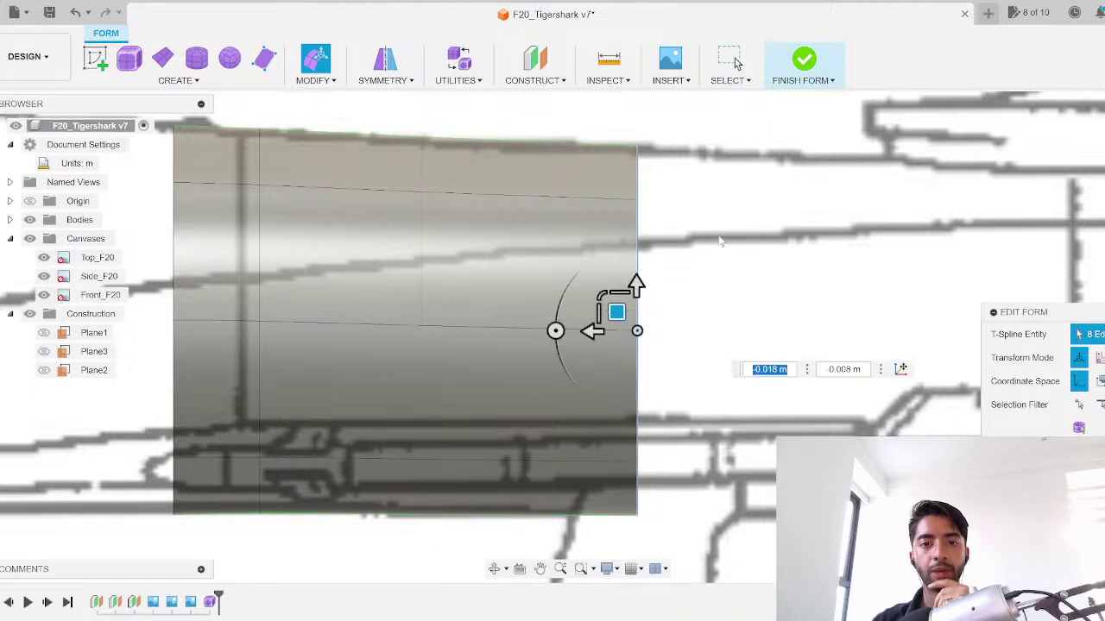
scroll(722, 244, "down", 6)
scroll(721, 242, "down", 3)
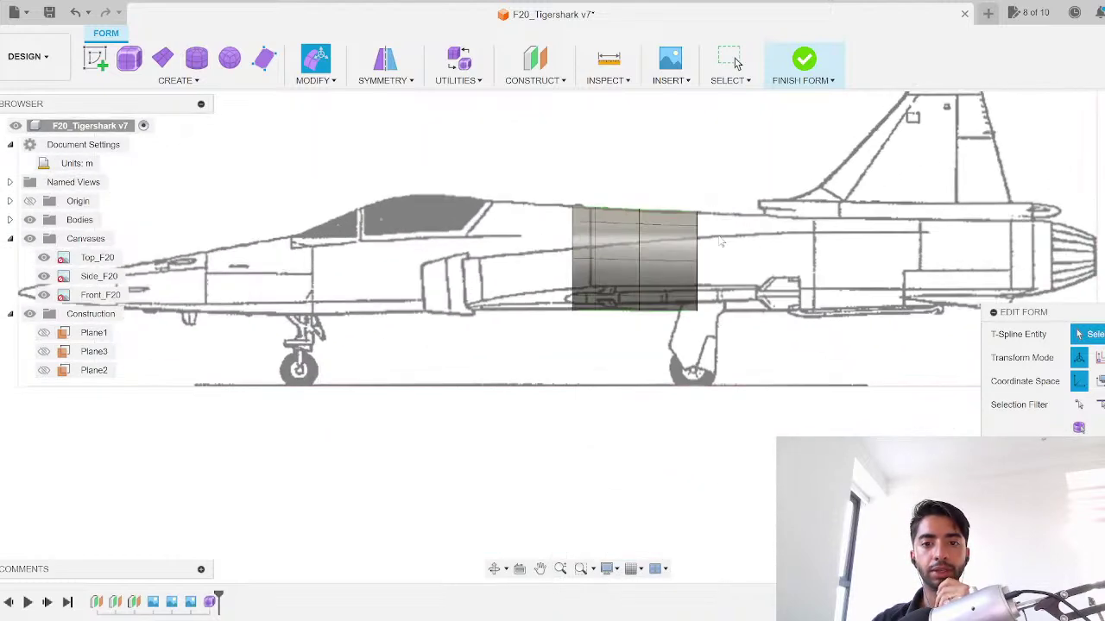
scroll(722, 241, "up", 5)
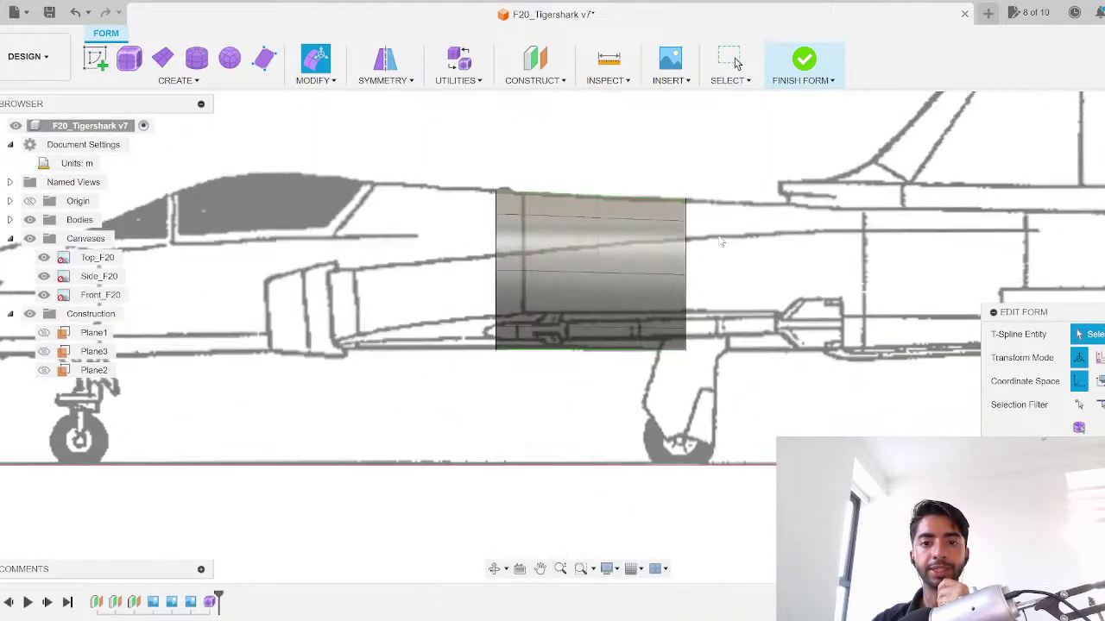
Step: Extrude the rear edge loop about 1.50 m aft to the vertical panel line beside the tail fin's front in the top view
left_click(1094, 136)
scroll(703, 294, "up", 4)
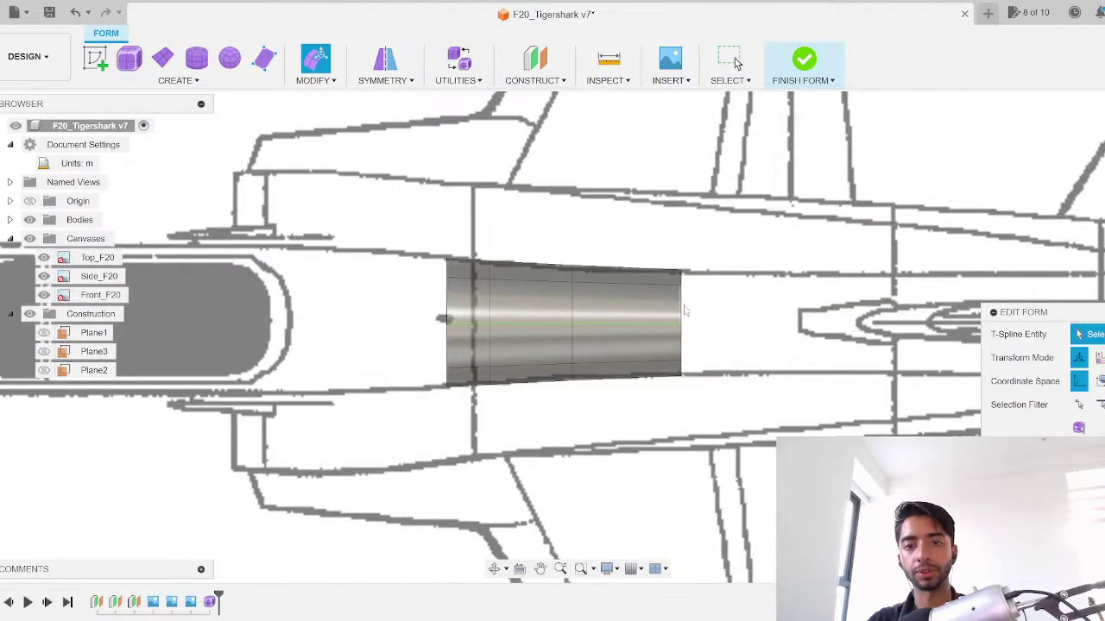
left_click(682, 311)
scroll(638, 316, "down", 2)
scroll(636, 316, "down", 2)
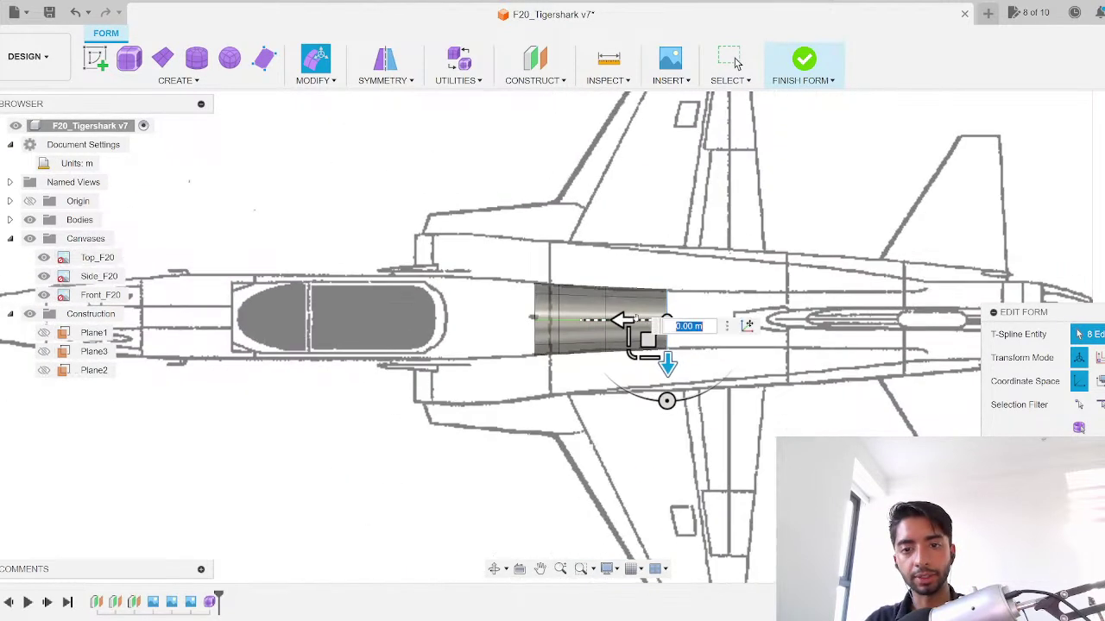
scroll(636, 317, "up", 4)
middle_click_drag(604, 261, 204, 189)
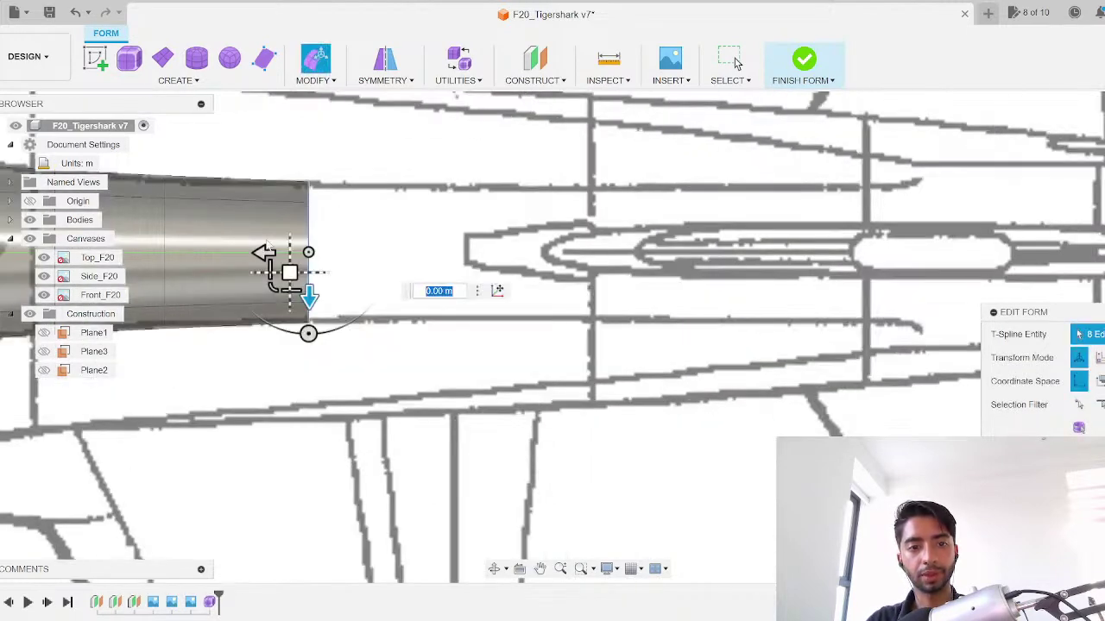
left_click_drag(263, 252, 544, 252)
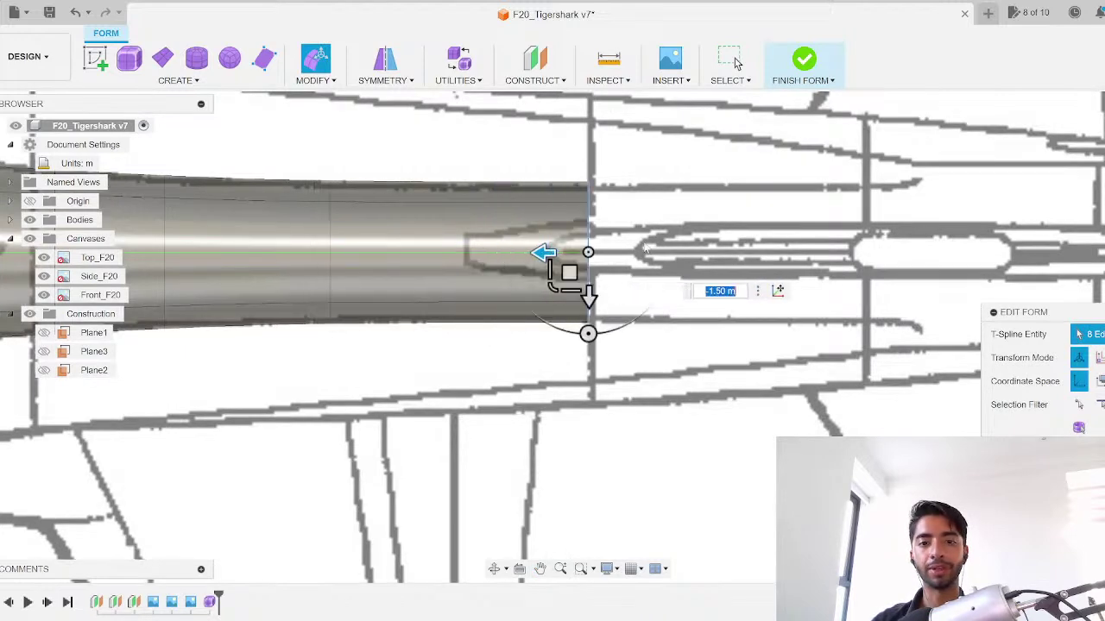
Step: Scale the new rear edge loop down slightly in the side view and shift it about 0.046 m down and 0.076 m aft
left_click(1104, 156)
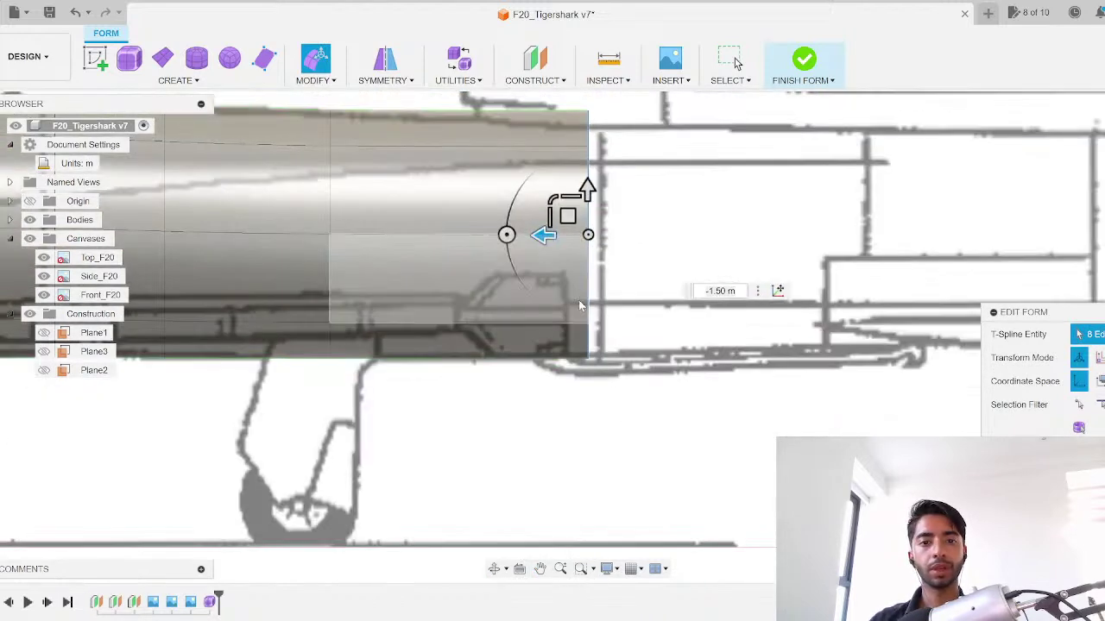
scroll(579, 300, "down", 3)
scroll(530, 250, "up", 3)
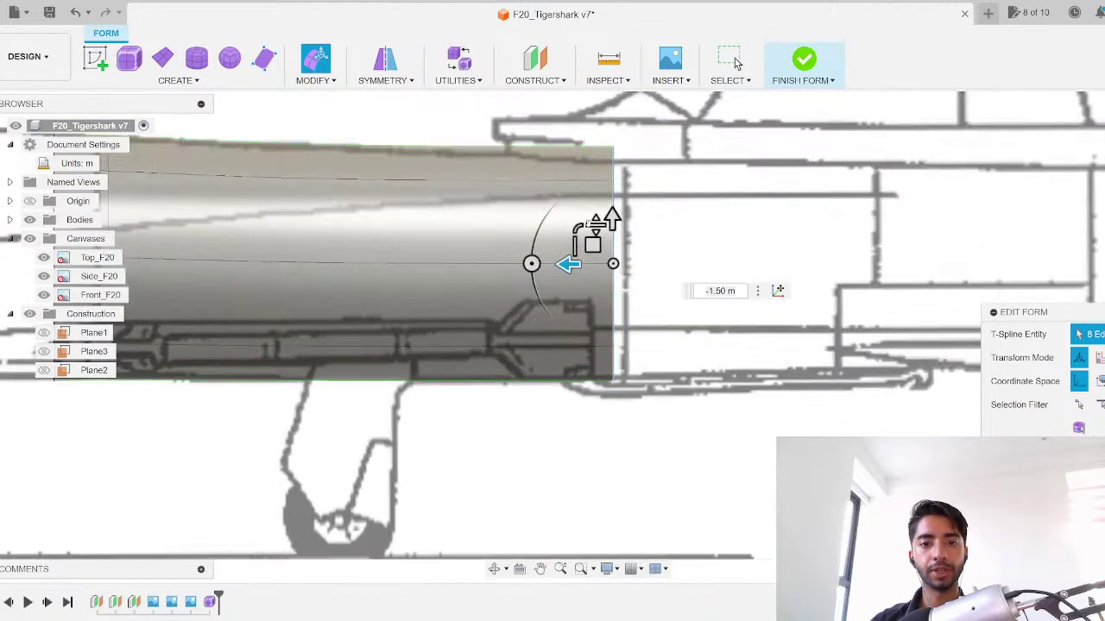
left_click_drag(571, 226, 606, 253)
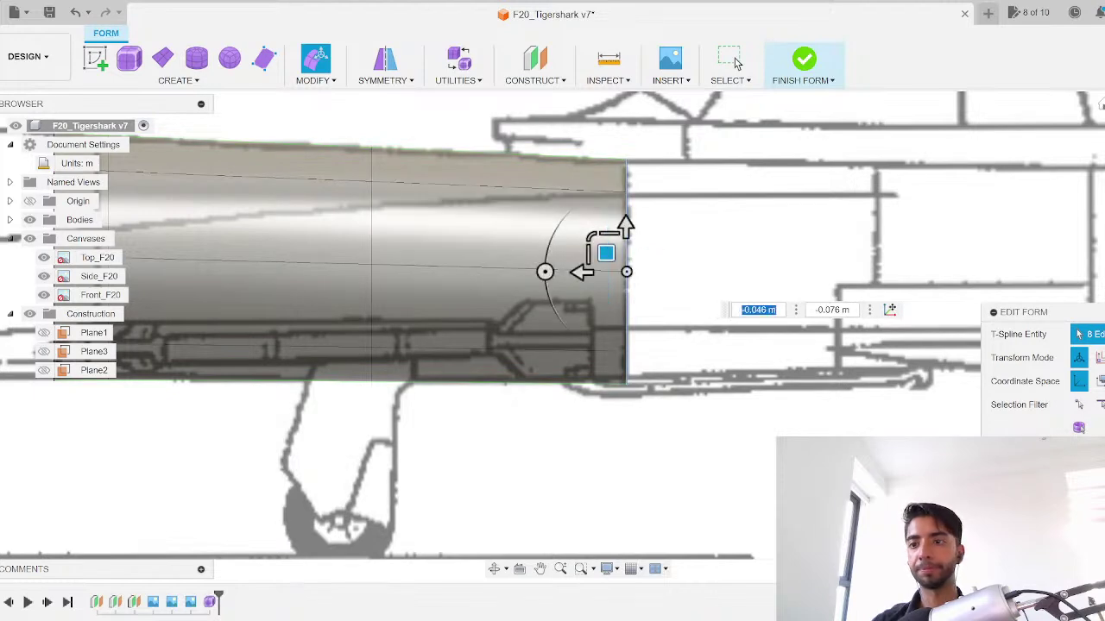
left_click(1104, 121)
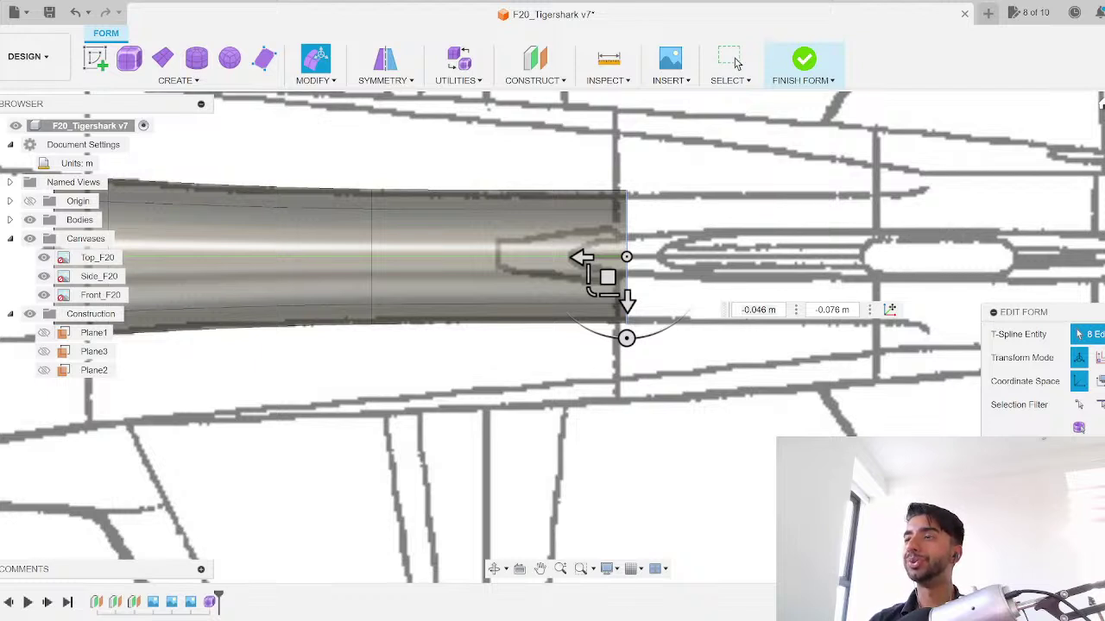
scroll(394, 186, "up", 2)
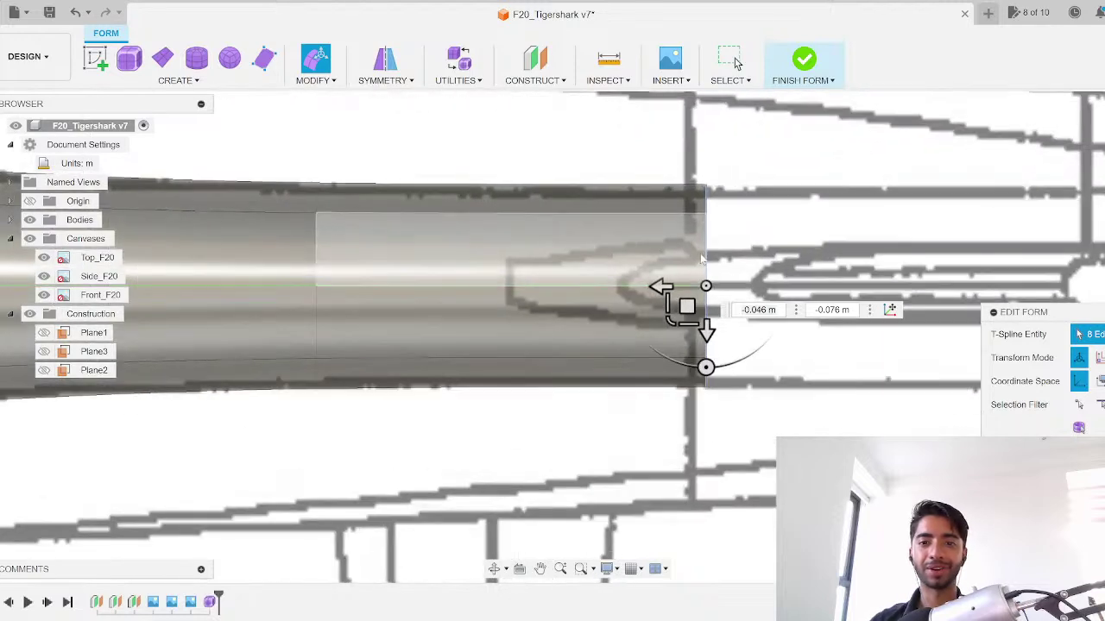
left_click(1103, 130)
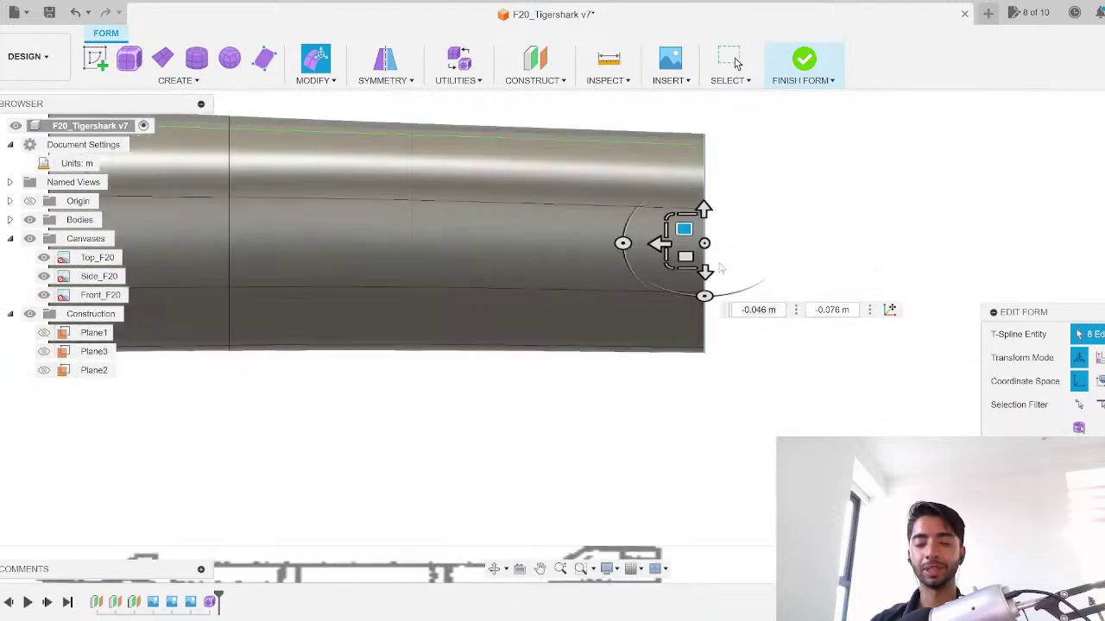
Step: Extrude the rear edge loop about 1.40 m aft in the side view to the next vertical panel line below the fin
middle_click_drag(570, 247, 283, 297)
scroll(284, 297, "down", 3)
scroll(282, 295, "down", 3)
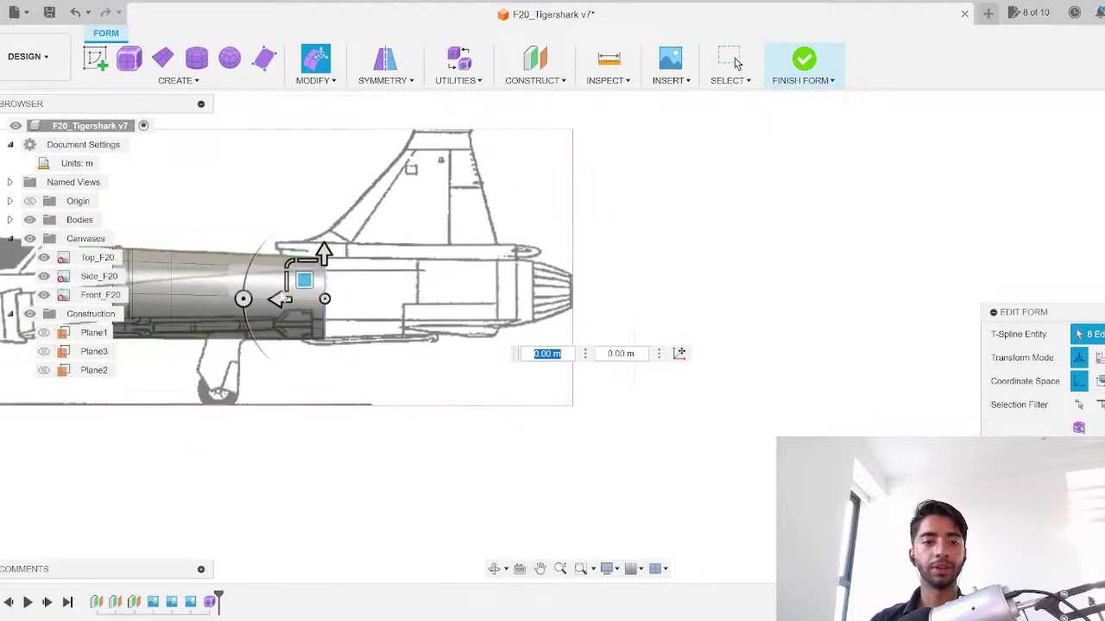
scroll(285, 298, "up", 4)
scroll(311, 309, "up", 3)
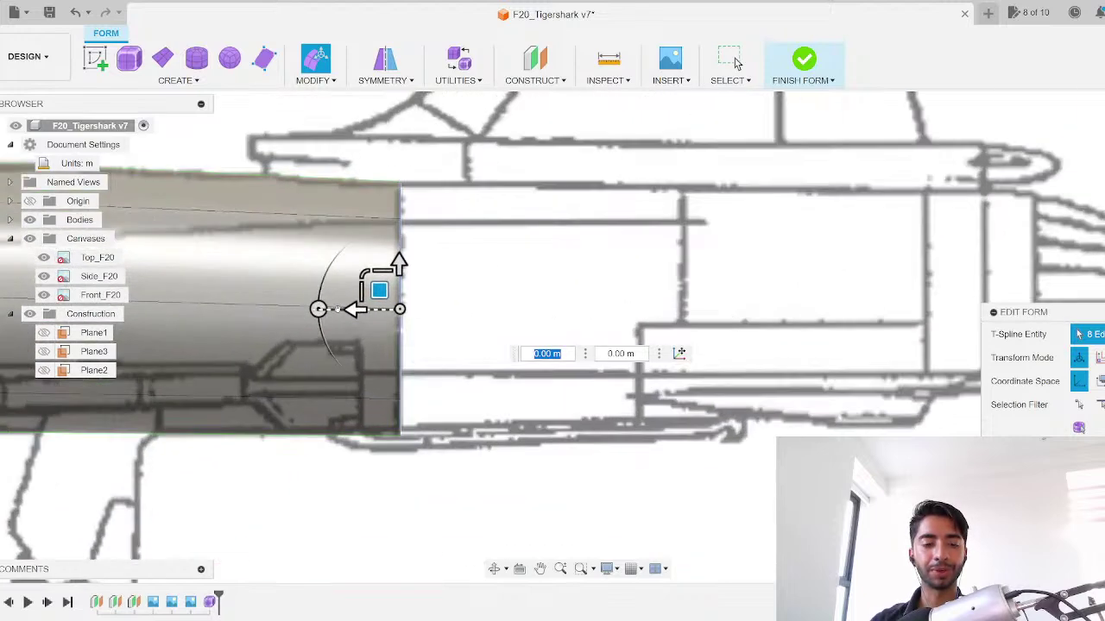
left_click_drag(361, 309, 673, 309)
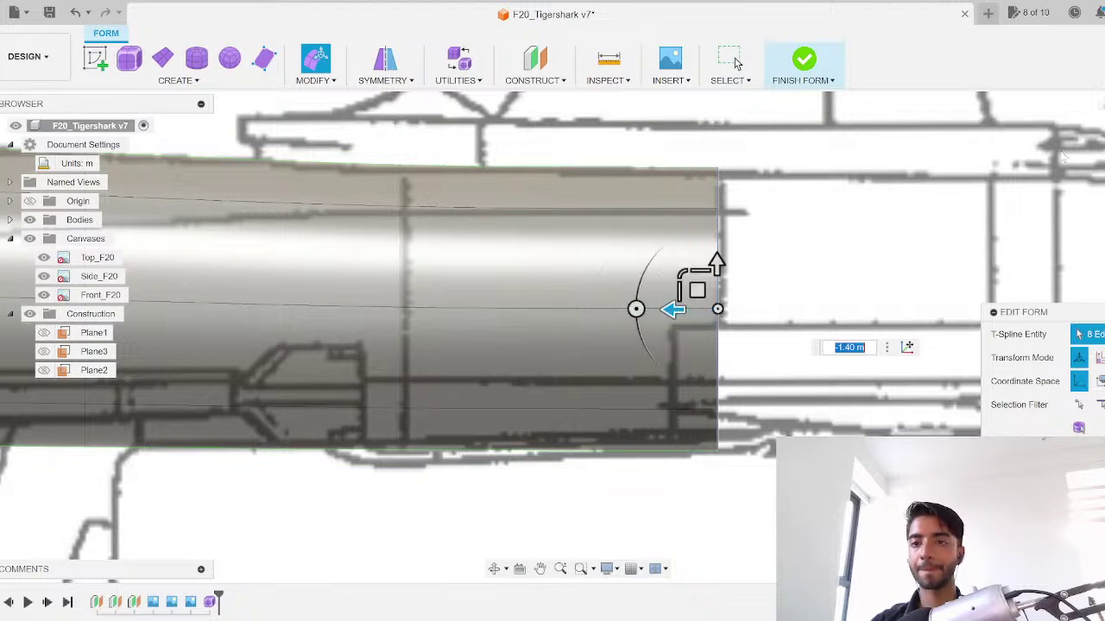
Step: Scale the new end loop by about 0.956 in the top view to match the fuselage width
left_click(1104, 142)
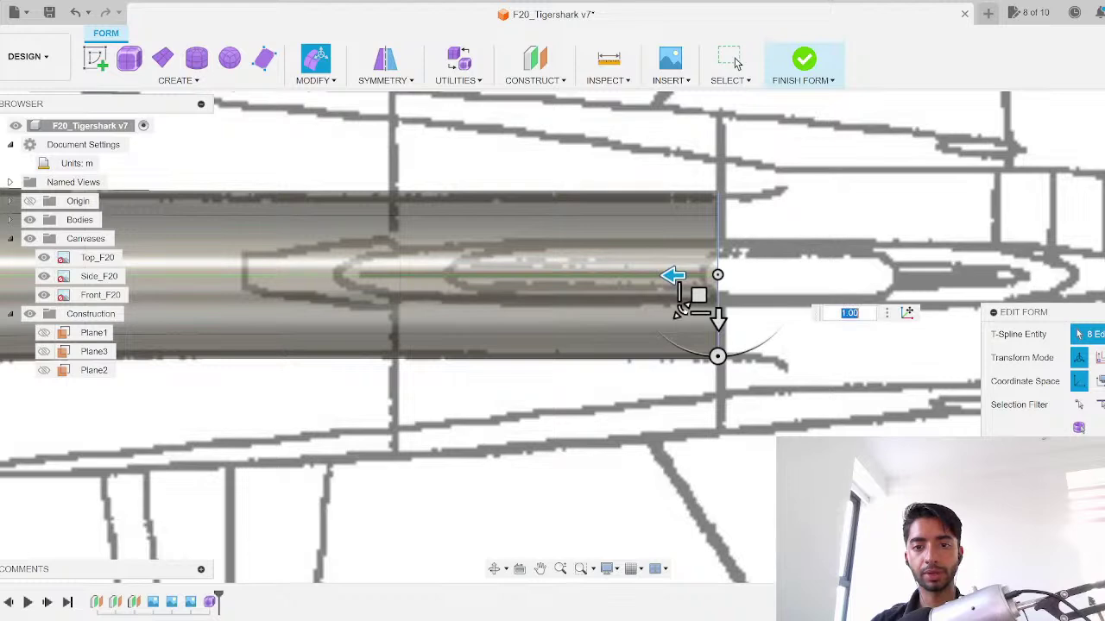
left_click_drag(687, 293, 682, 311)
scroll(771, 304, "down", 4)
scroll(781, 302, "up", 2)
scroll(785, 301, "down", 3)
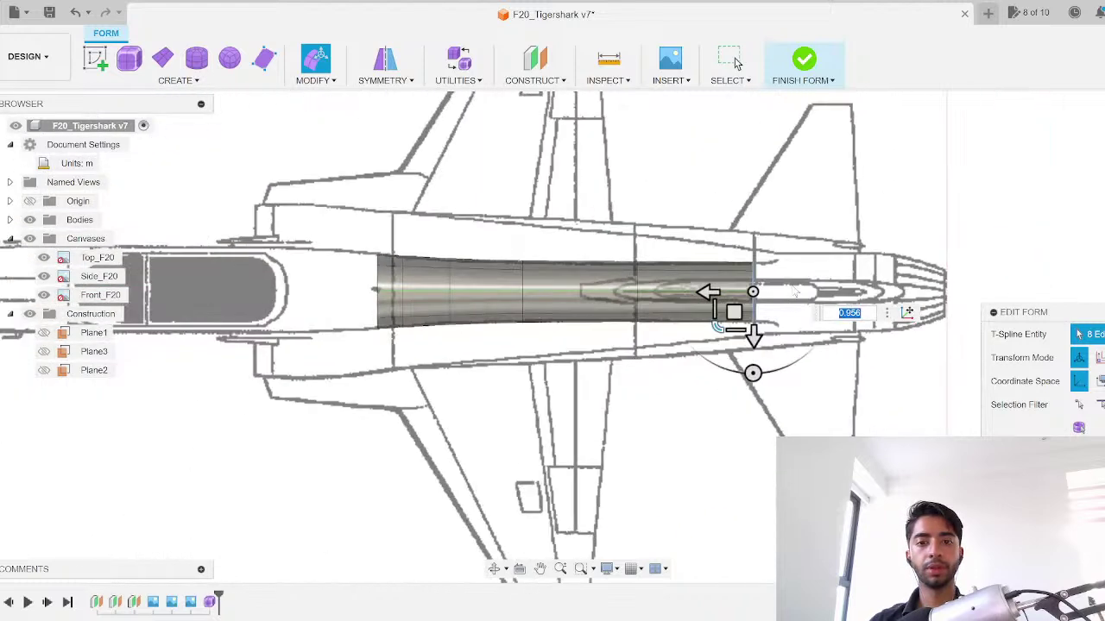
Step: Check the aft fuselage against the side canvas and examine F-20 Tigershark photos in the browser, opening the Reddit result
left_click(1104, 164)
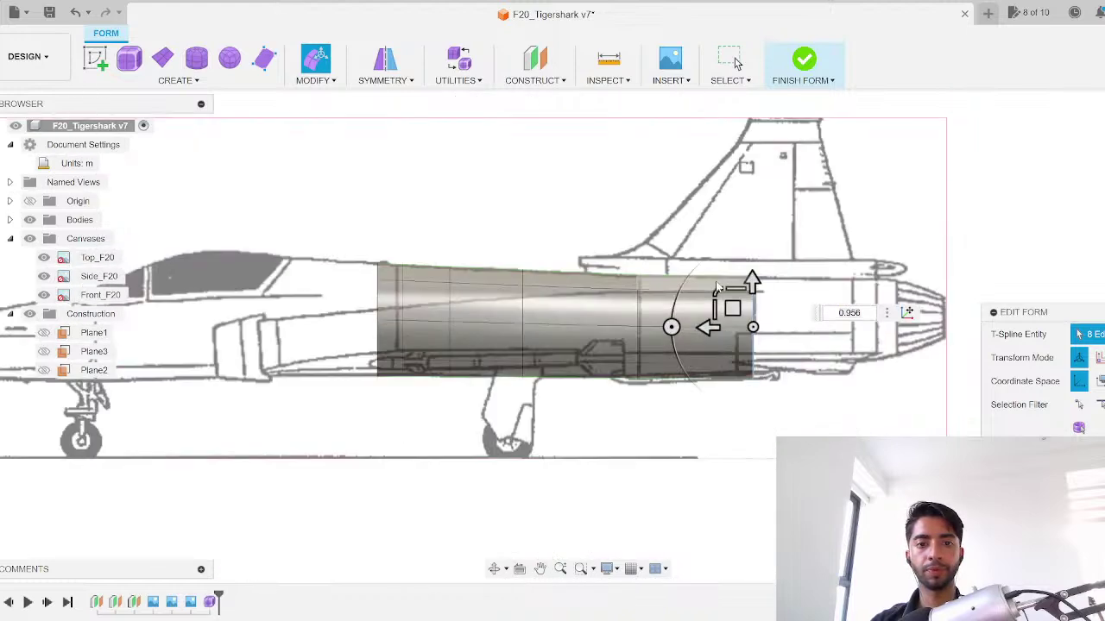
scroll(858, 300, "down", 1)
scroll(789, 286, "up", 5)
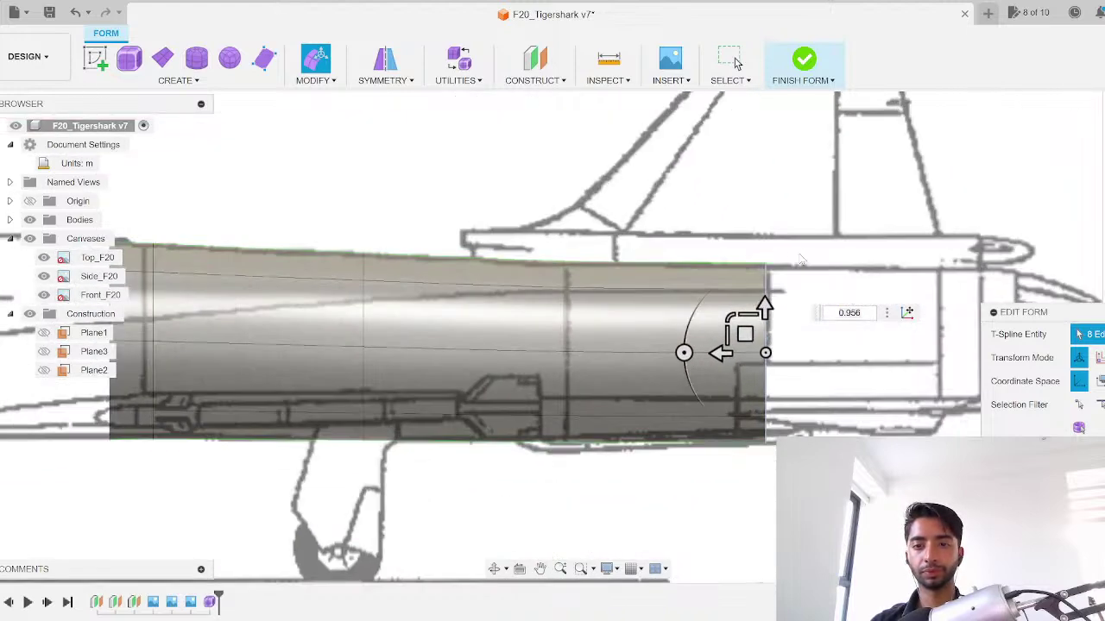
middle_click_drag(780, 256, 636, 259)
scroll(575, 416, "up", 1)
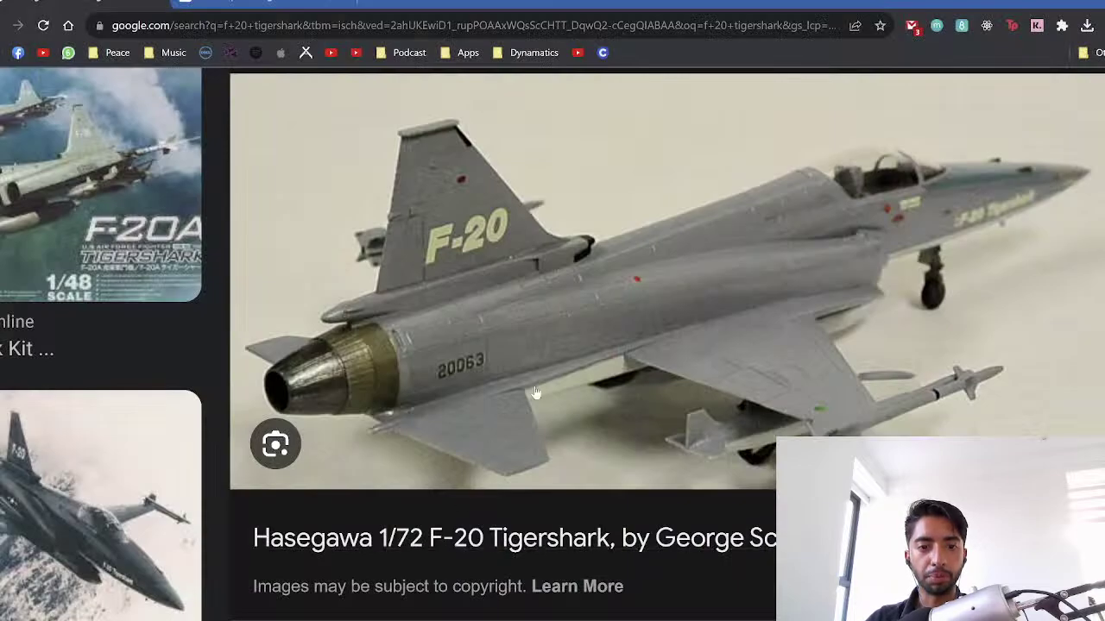
scroll(507, 406, "down", 2)
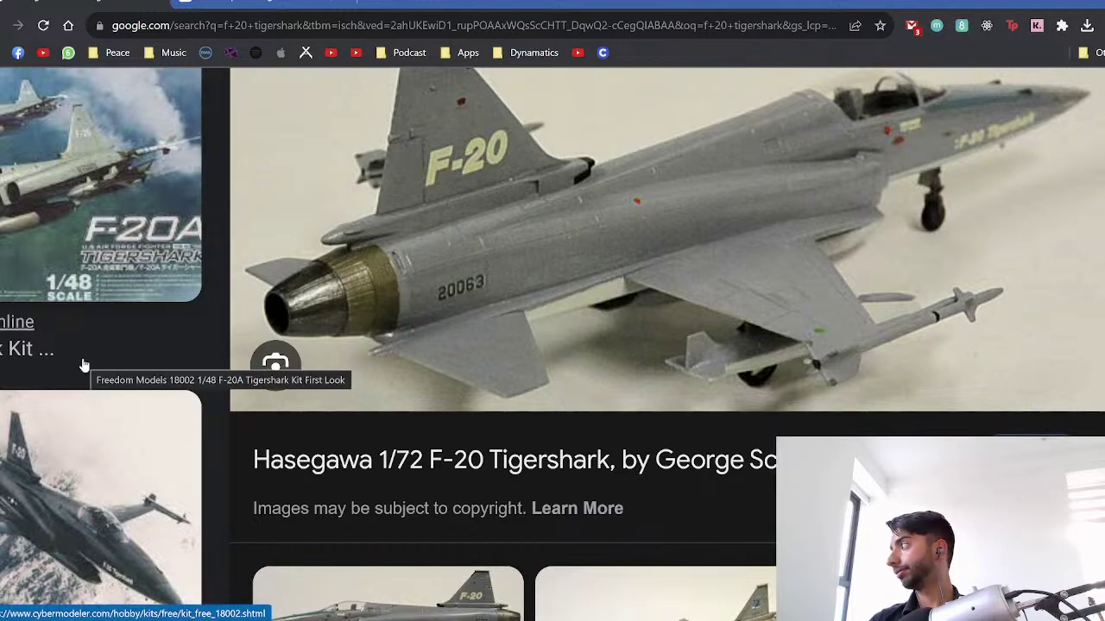
scroll(83, 365, "left", 7)
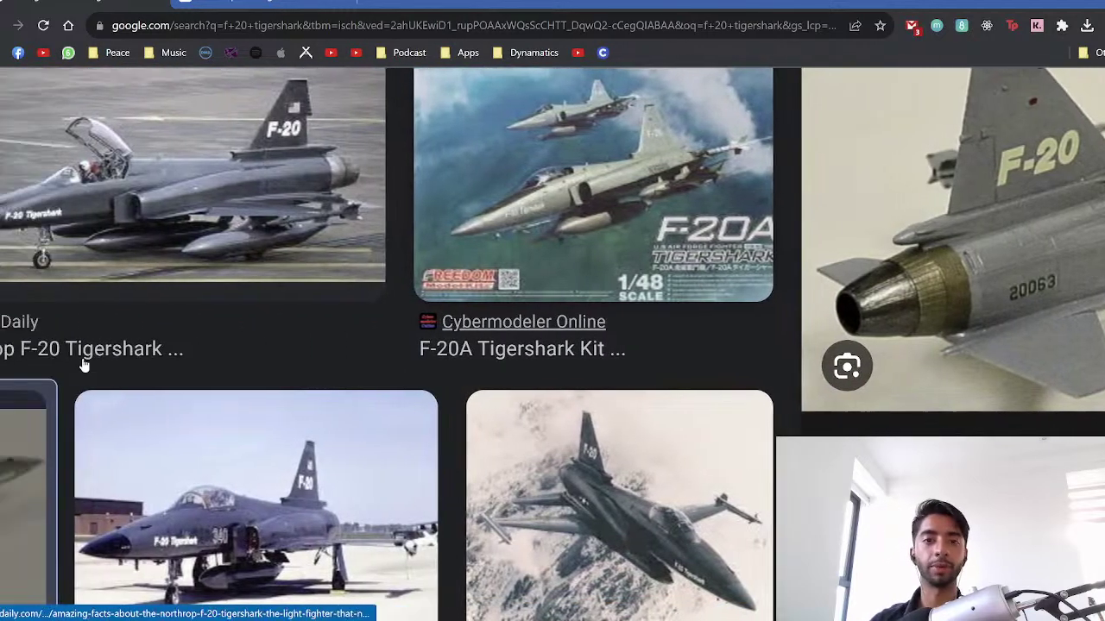
scroll(84, 365, "left", 4)
scroll(394, 368, "down", 3)
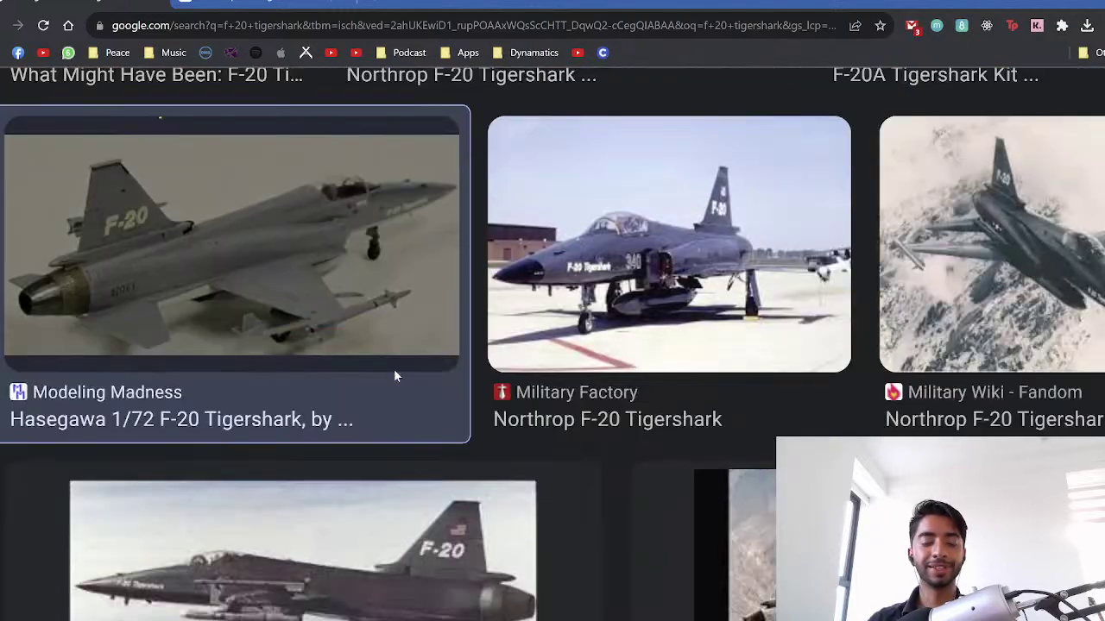
left_click(394, 368)
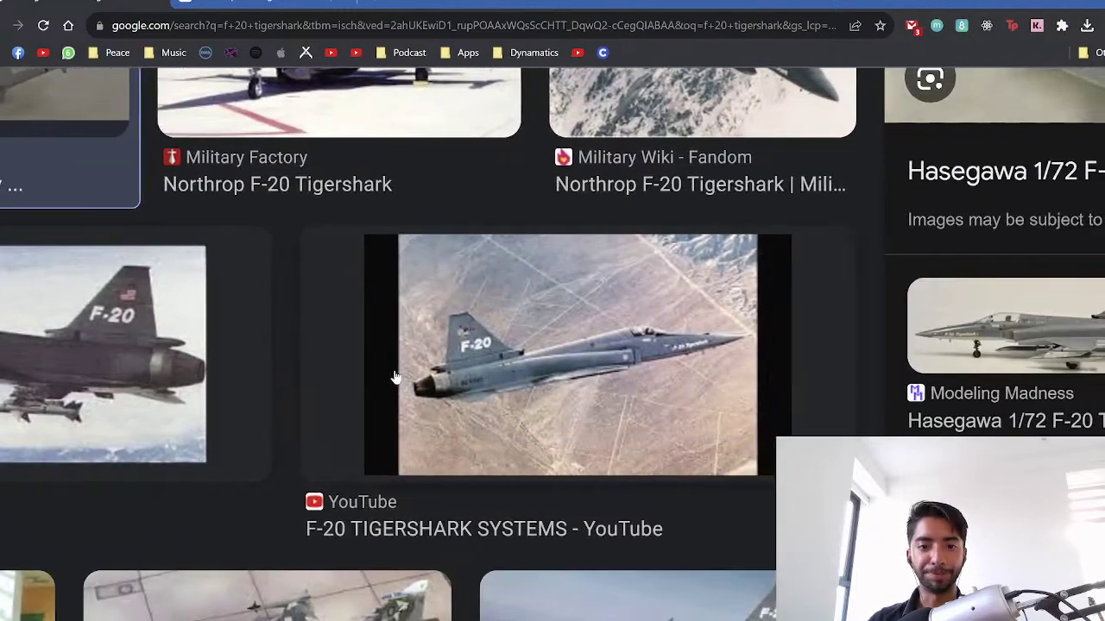
scroll(394, 377, "down", 4)
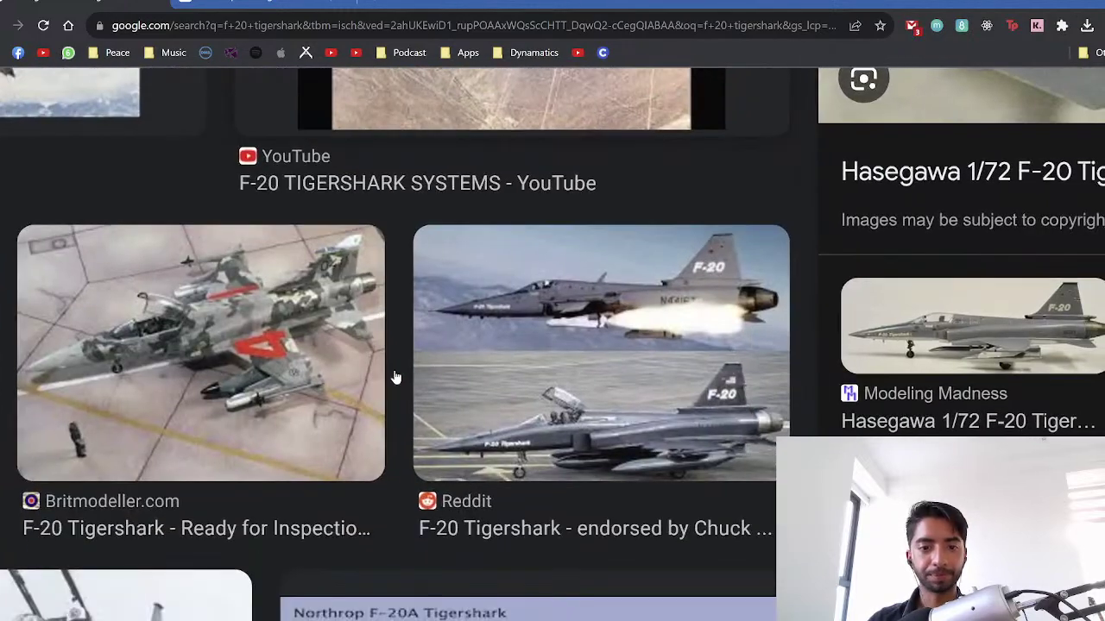
left_click(624, 341)
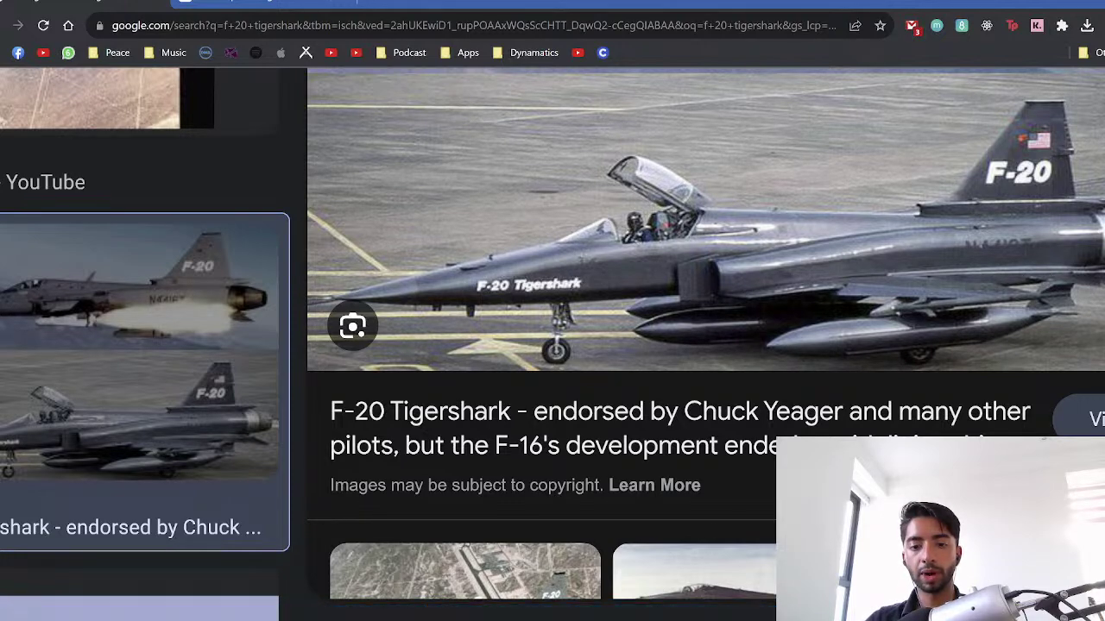
mouse_move(611, 618)
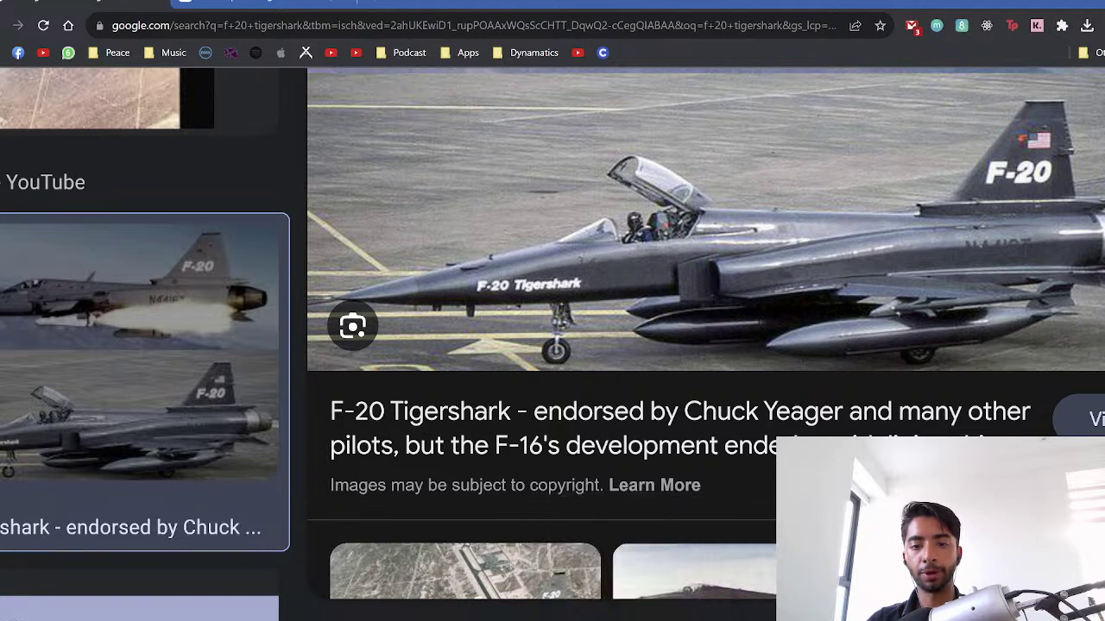
Step: Switch back to Fusion 360, extrude the rear edge loop about 1.20 m aft, and fit its scaled-down end to the outline, shifted about 0.063 m up
left_click(648, 618)
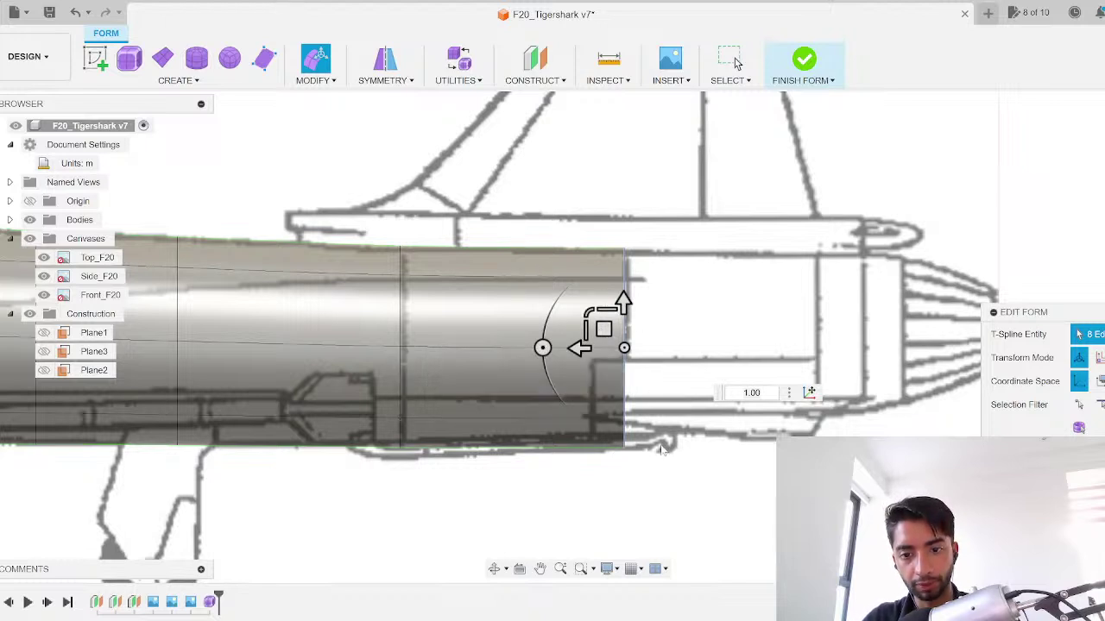
left_click_drag(577, 348, 764, 335)
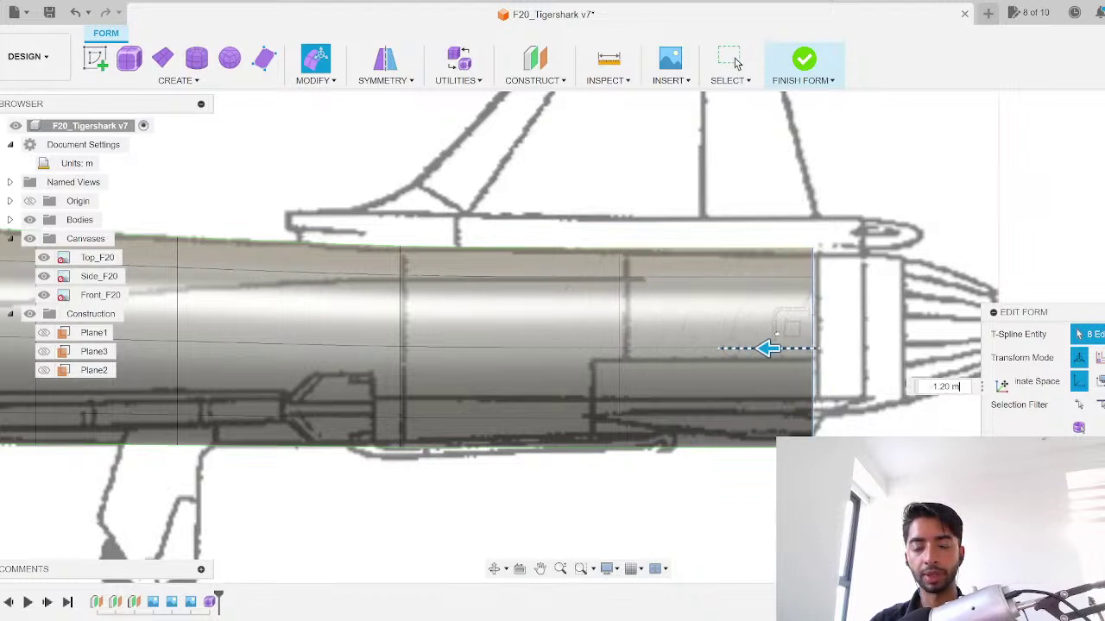
scroll(824, 422, "up", 2)
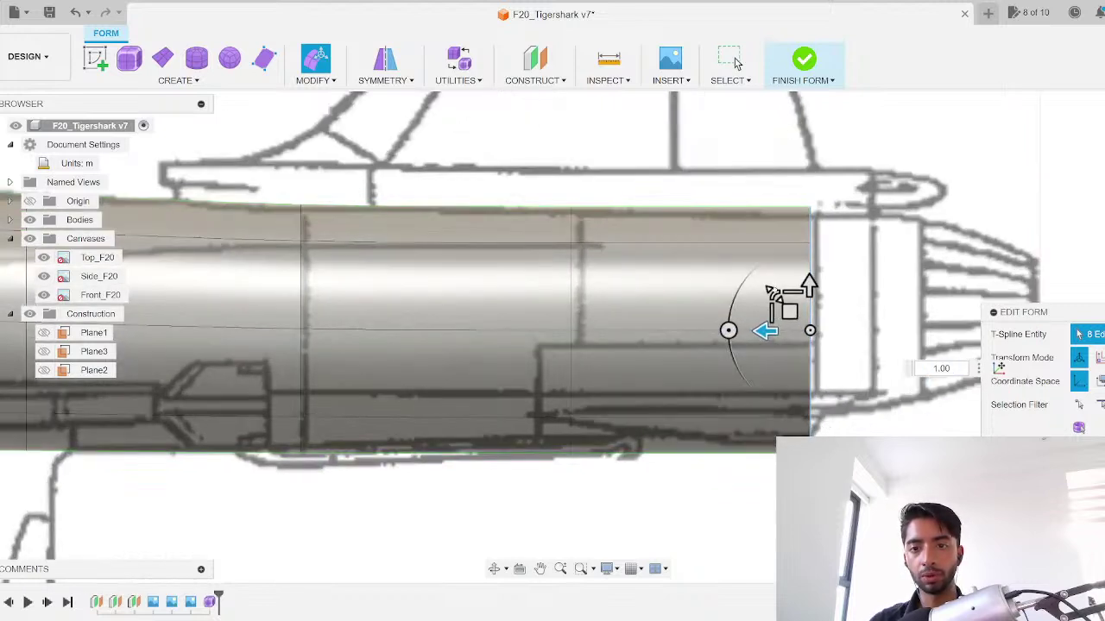
left_click_drag(774, 294, 796, 300)
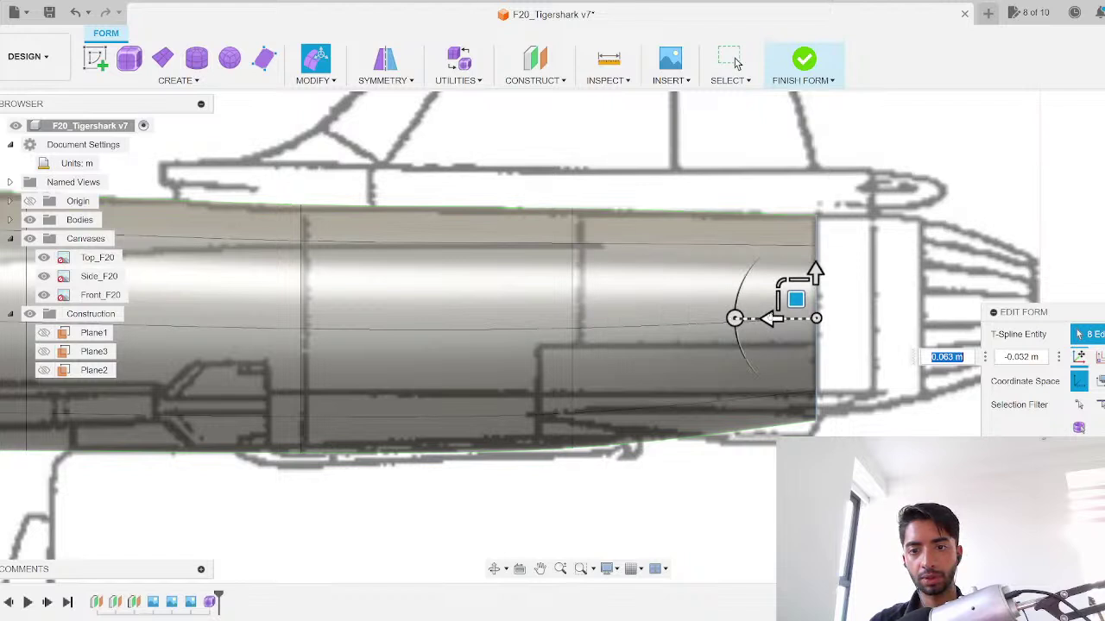
Step: Scale the edge loop one section ahead of the rear end by 0.946 in the side view
left_click(573, 363)
double_click(574, 334)
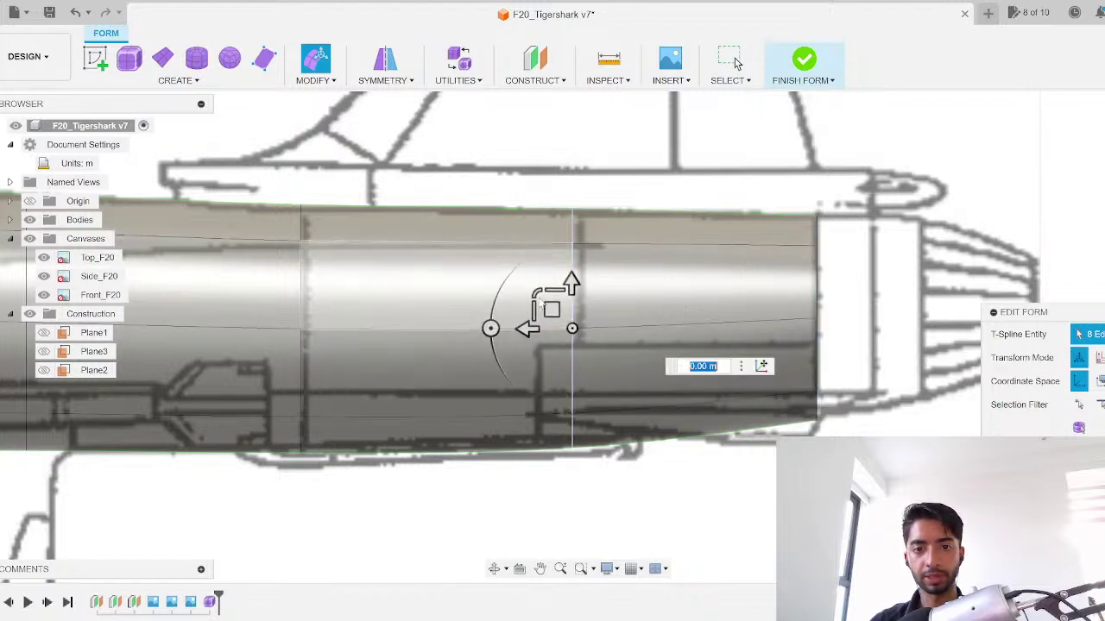
left_click_drag(536, 292, 536, 293)
type("0.98")
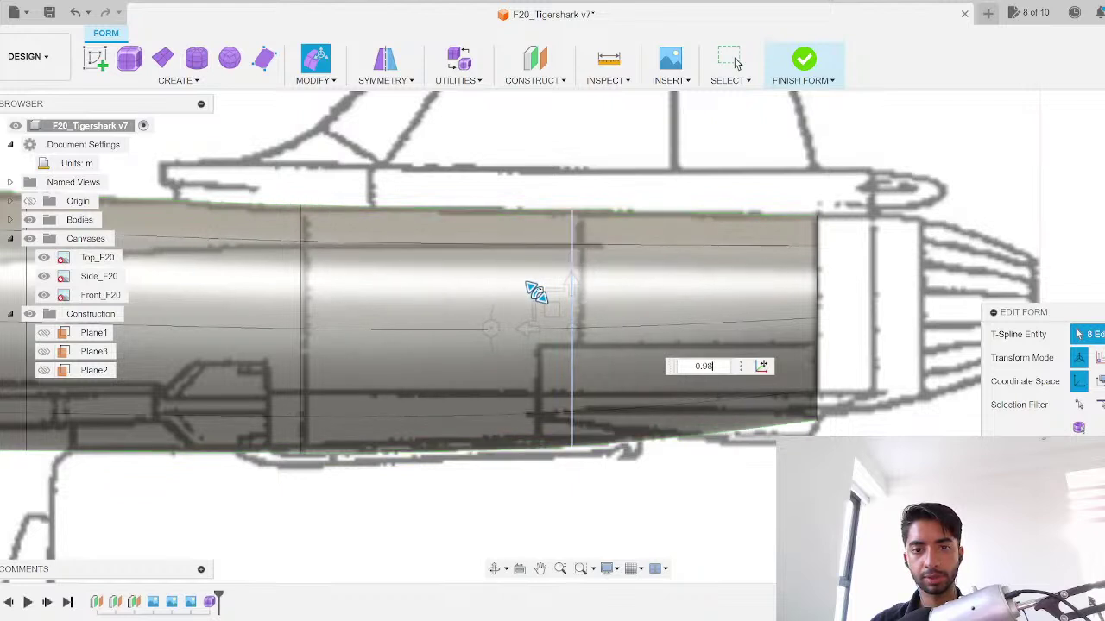
key("BackSpace")
type("44")
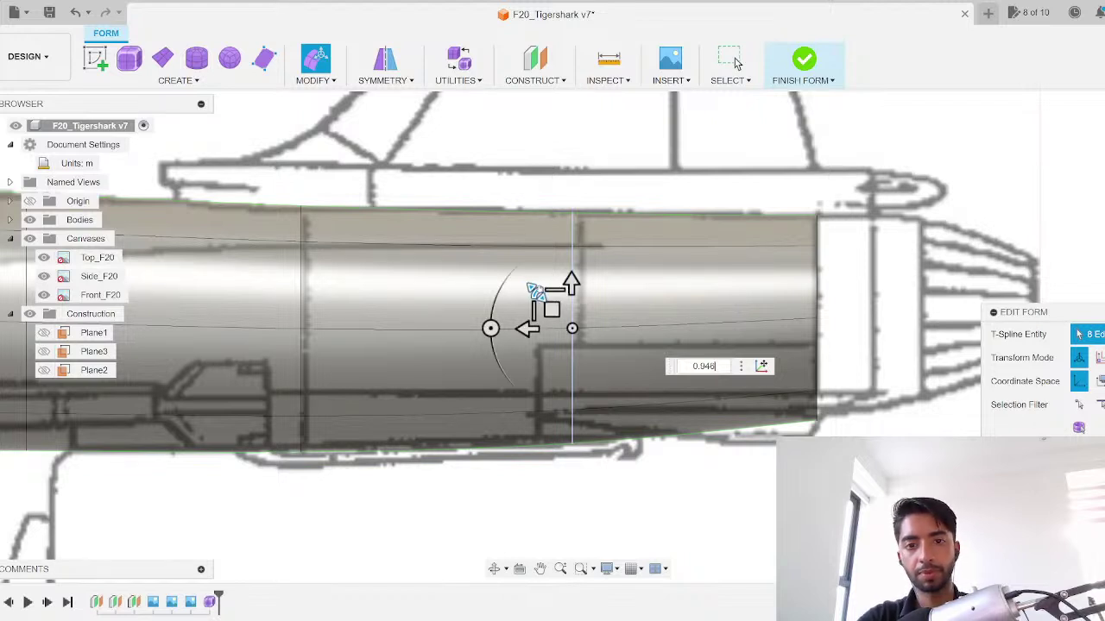
key("Return")
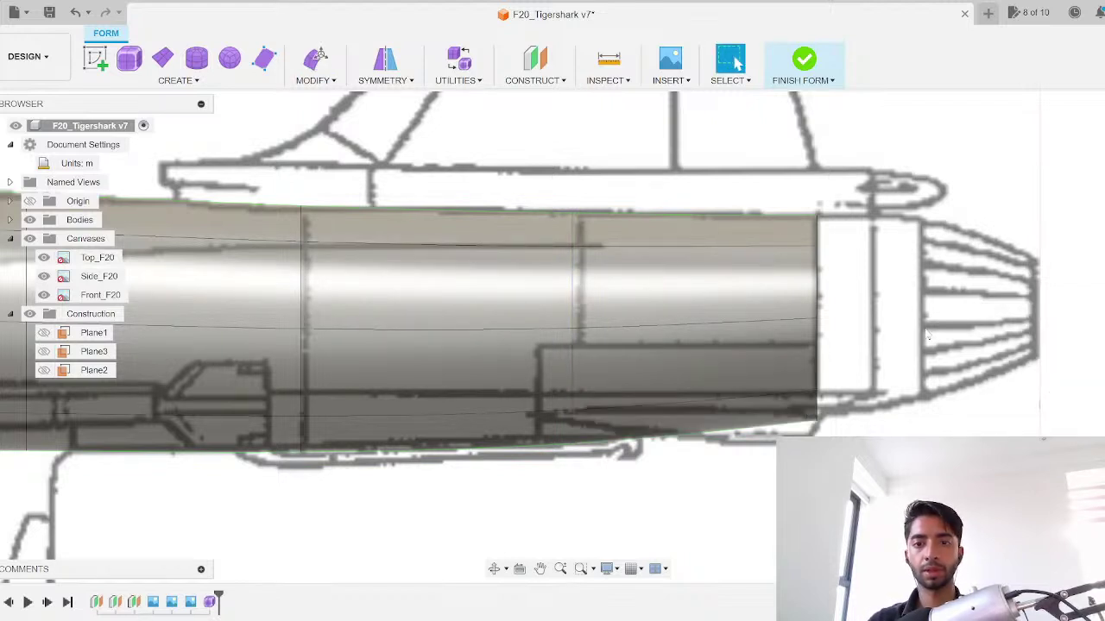
Step: Scale the edge loop one section ahead of the rear end by about 0.842 in the top view
left_click(1104, 114)
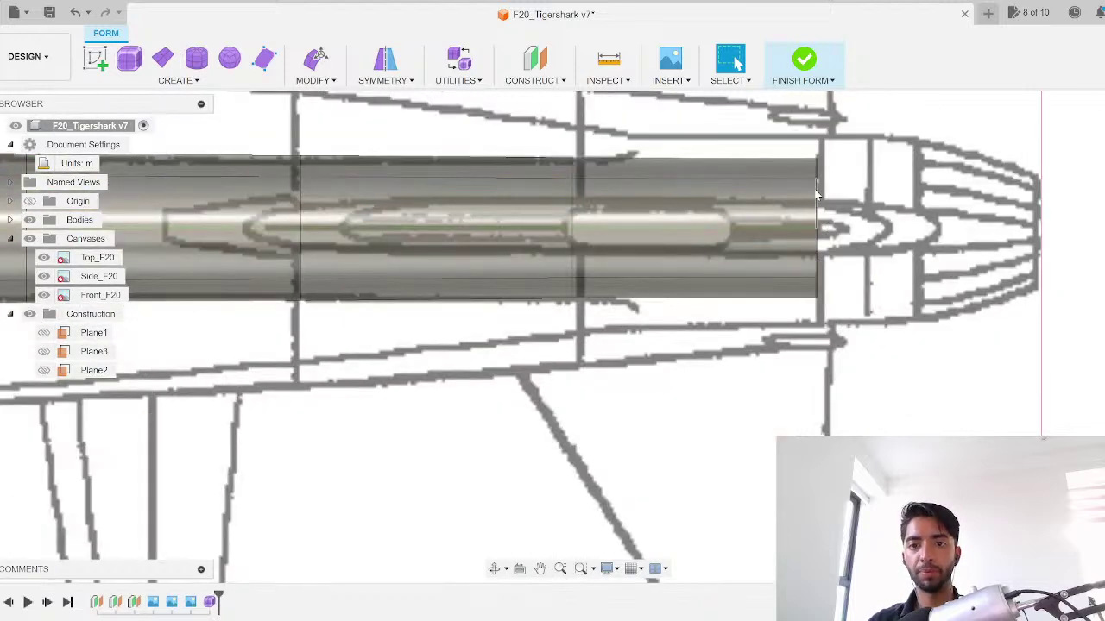
scroll(817, 195, "down", 5)
scroll(784, 273, "up", 5)
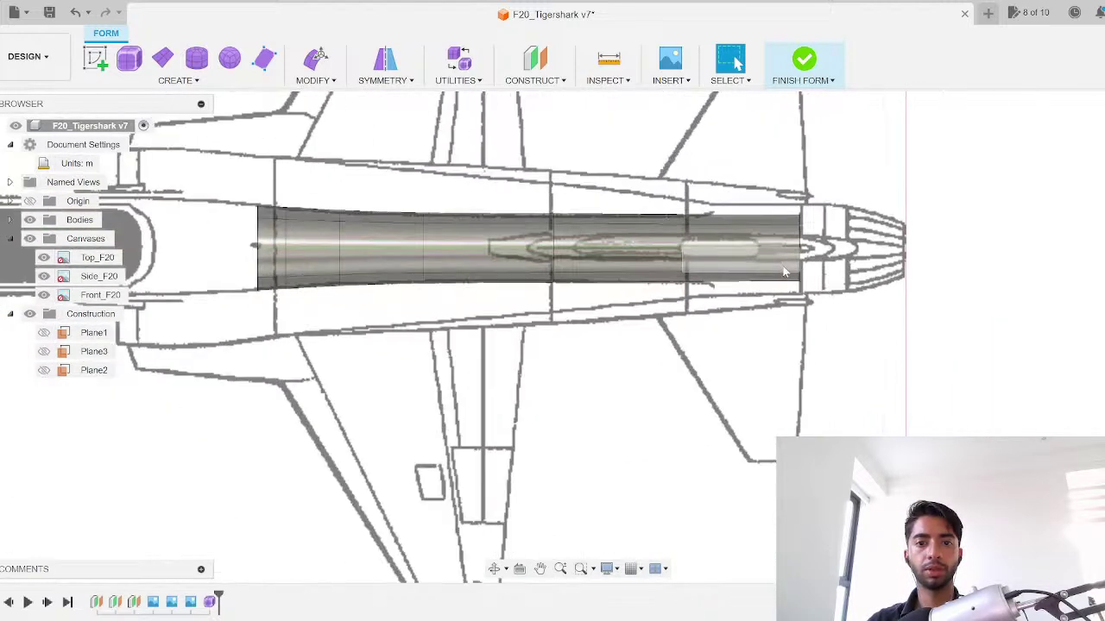
scroll(783, 273, "up", 3)
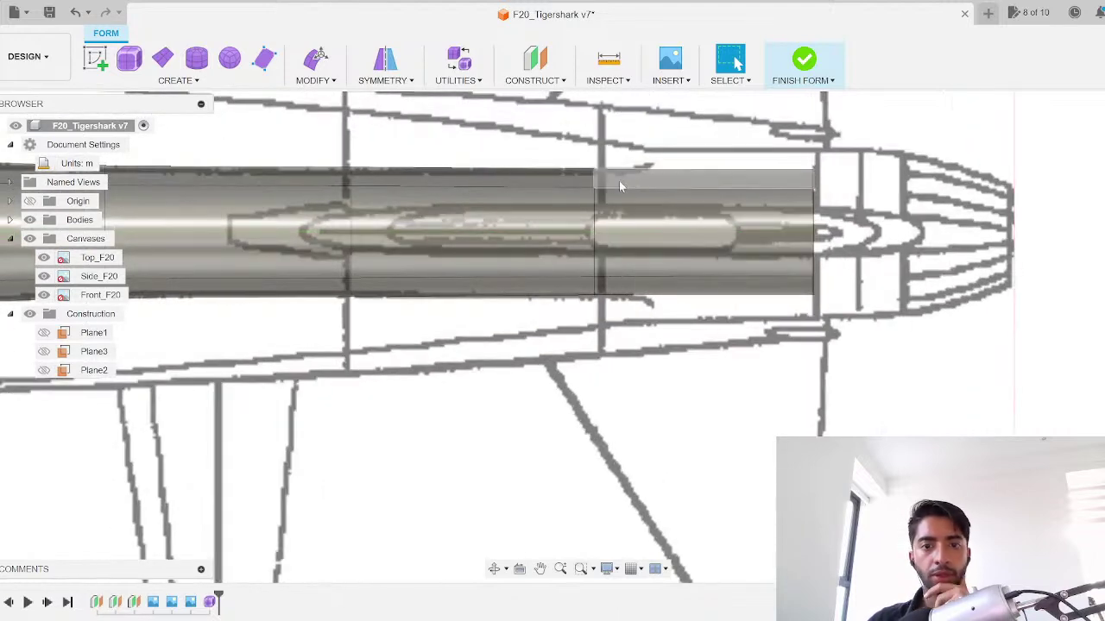
right_click(595, 183)
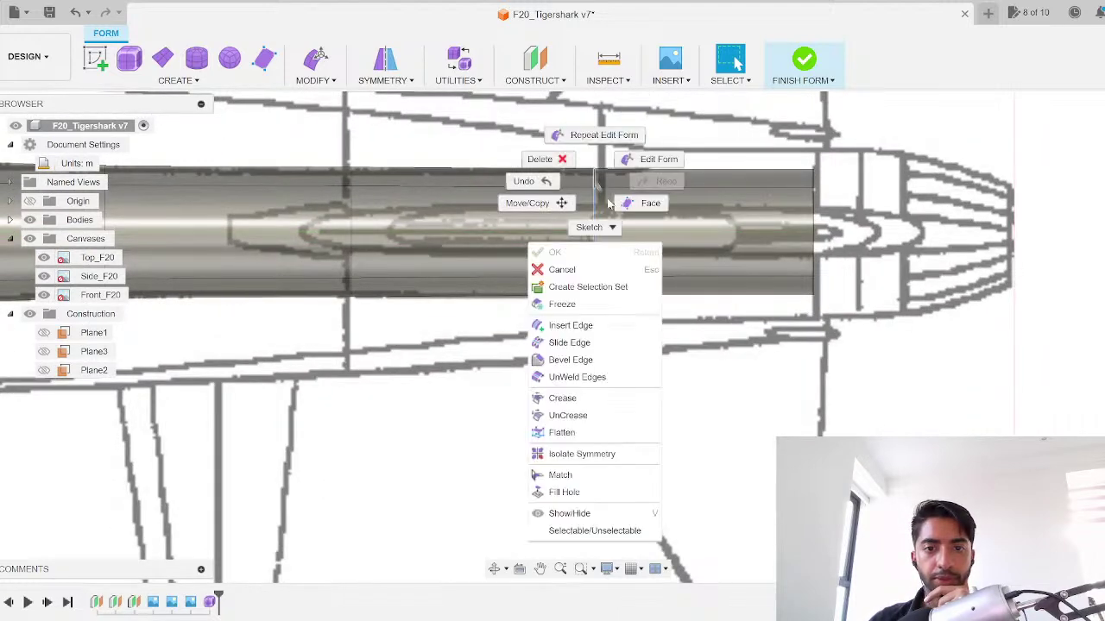
left_click(655, 158)
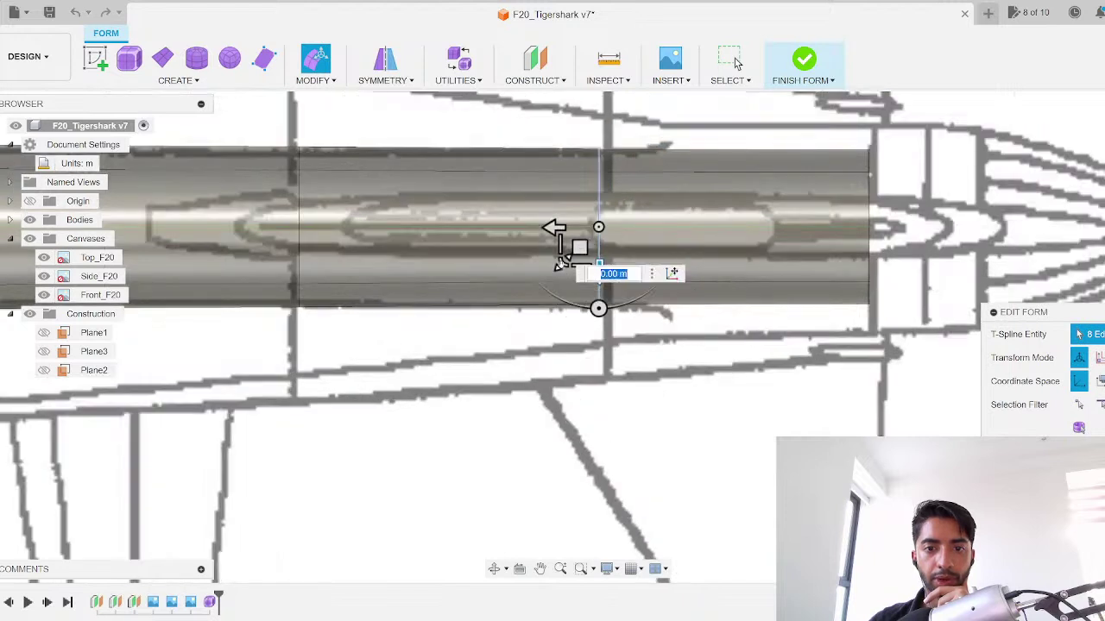
left_click_drag(561, 264, 564, 262)
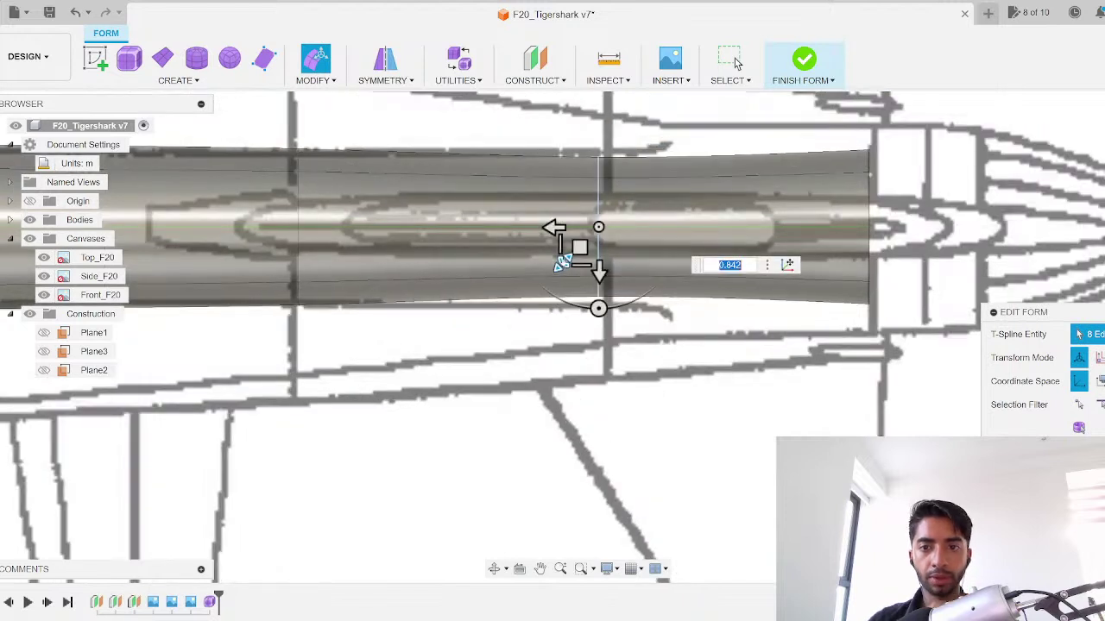
Step: Set the top-view scale of the edge loop one section ahead of the rear end to 0.98
key("BackSpace")
key("BackSpace")
key("BackSpace")
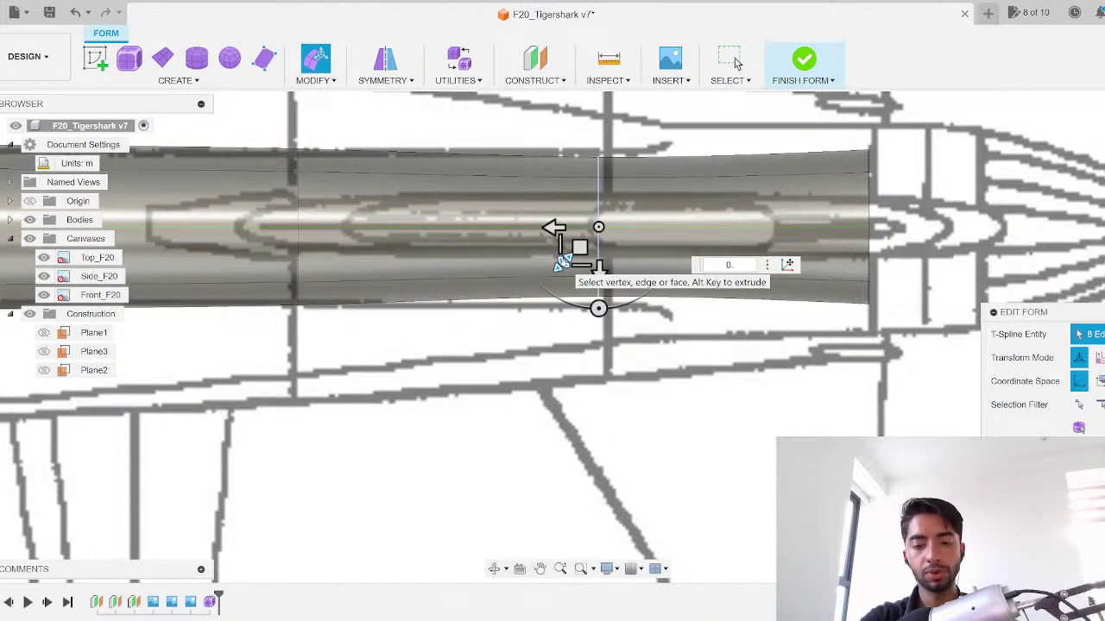
type(".95")
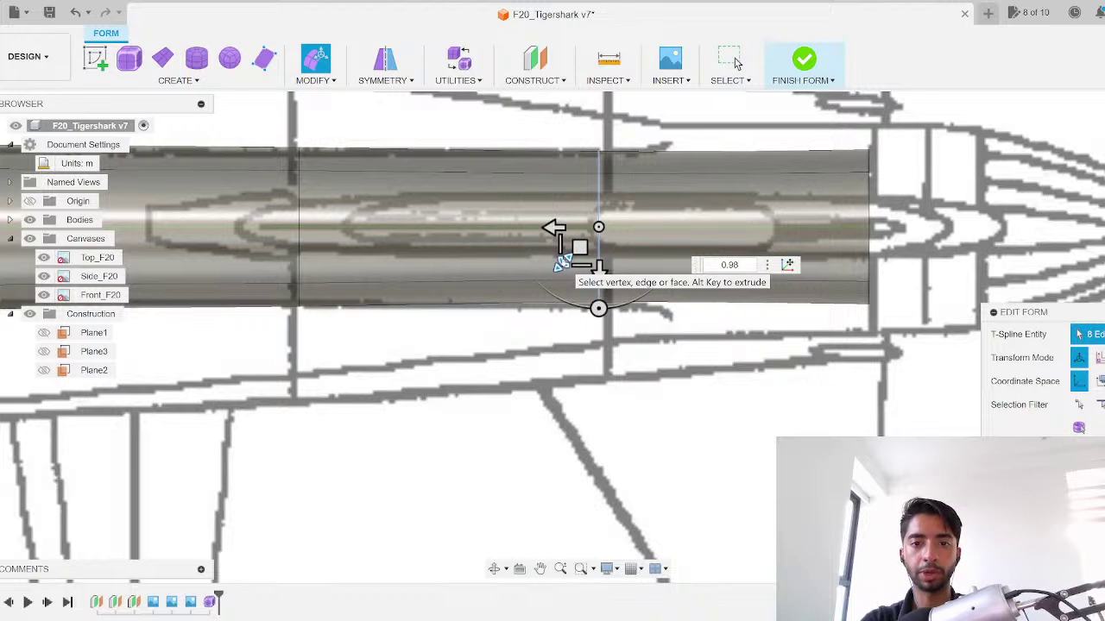
key("Return")
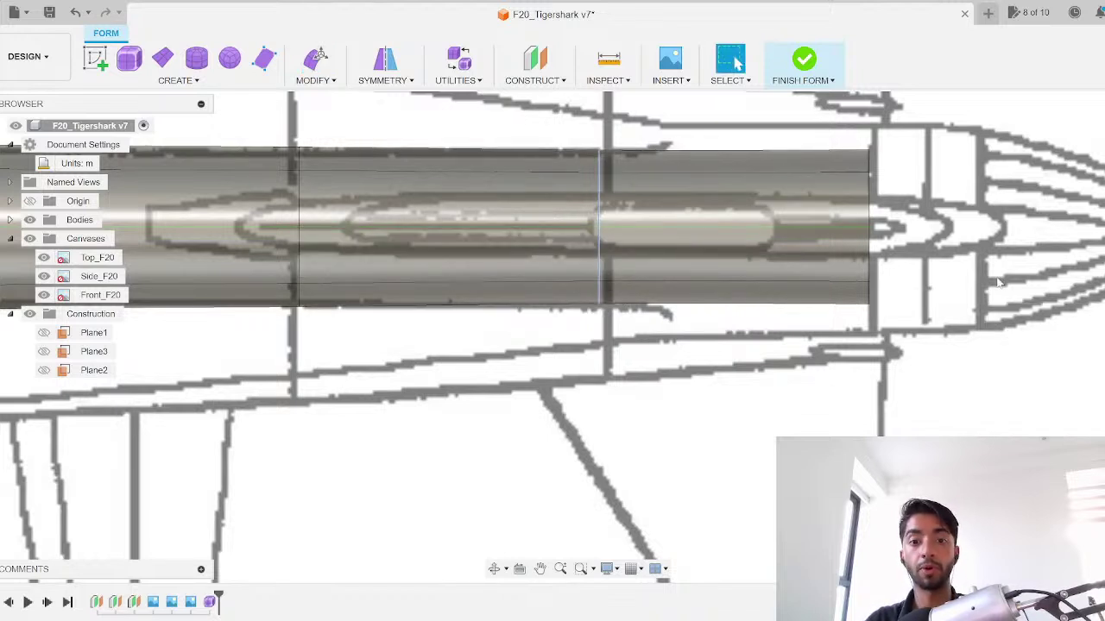
Step: Scale the rear end edge loop of the fuselage by about 0.918 across its width in the top view
right_click(872, 216)
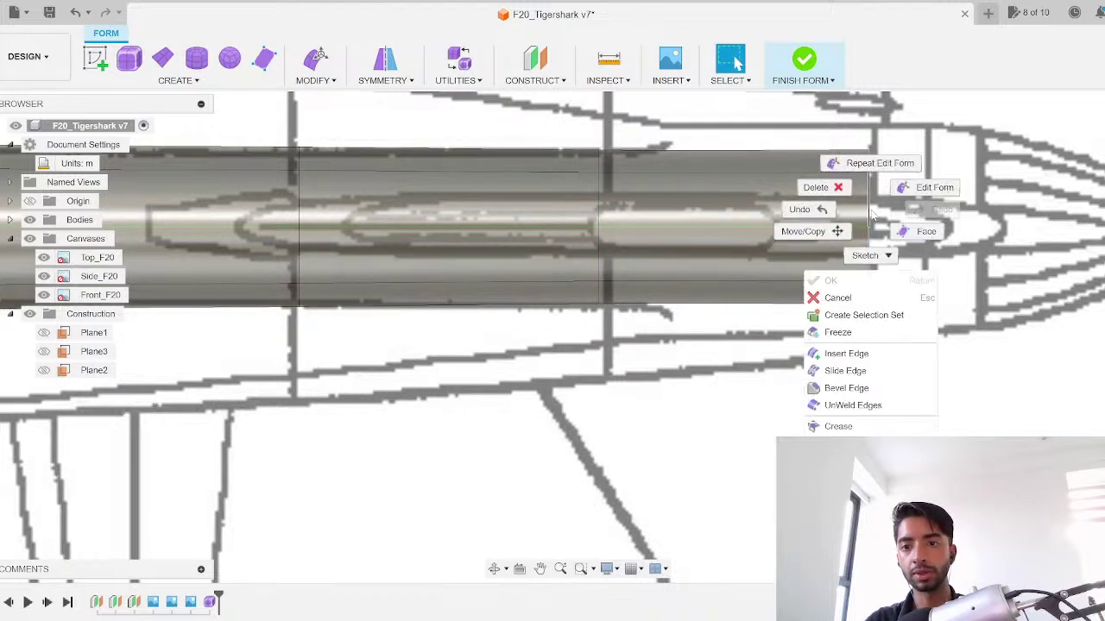
left_click(923, 186)
scroll(860, 263, "up", 1)
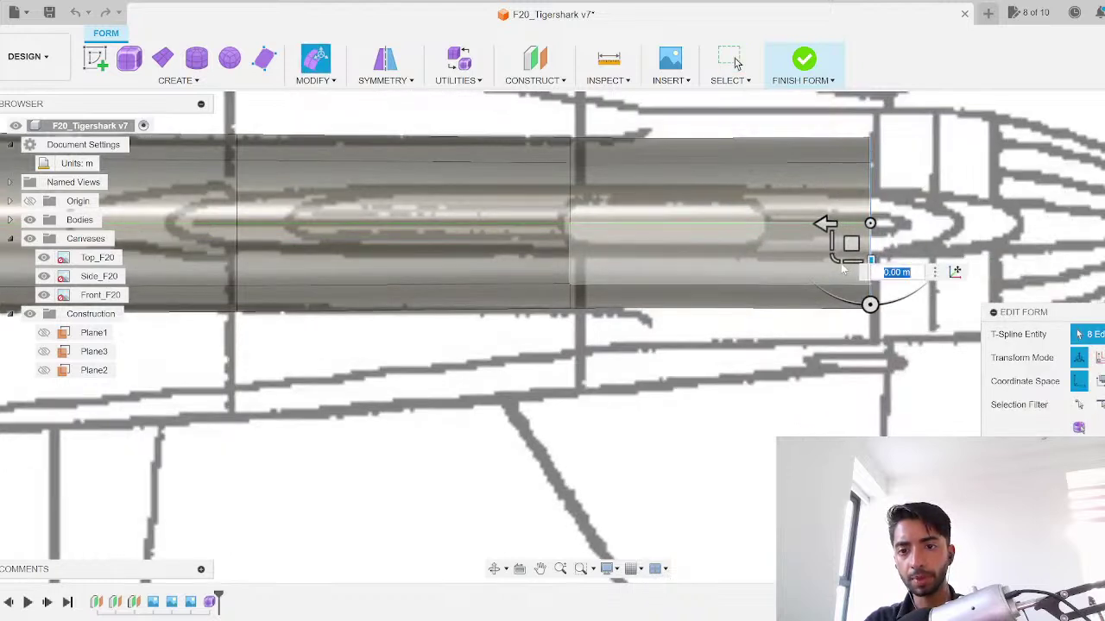
left_click_drag(832, 261, 834, 258)
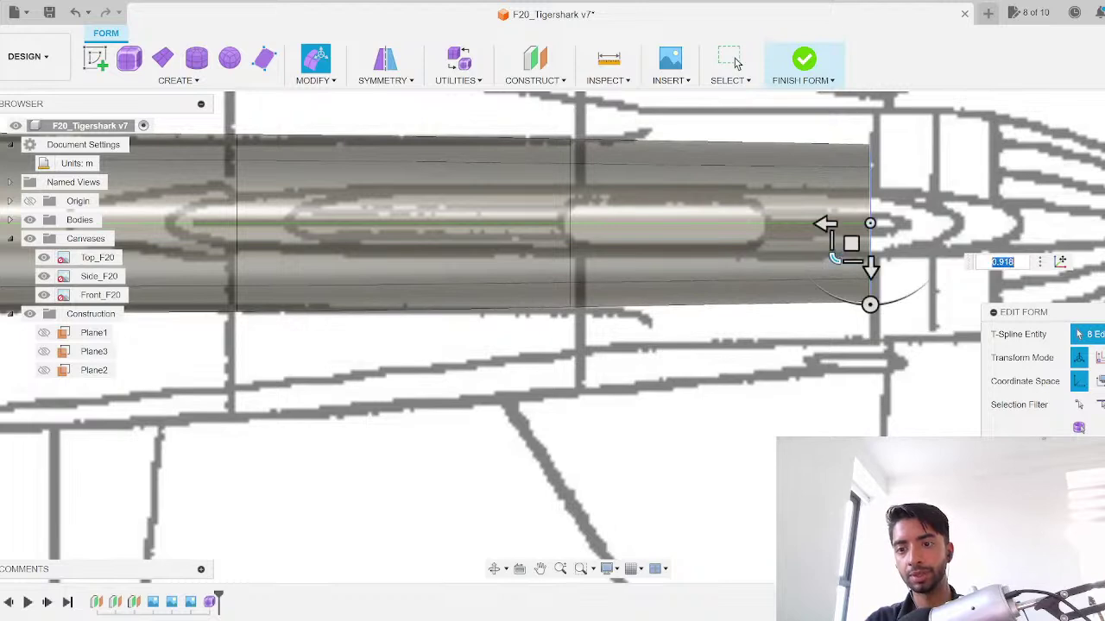
key("Return")
Step: Hide the canvases to inspect the fuselage tube in perspective, show them again and return to the side view
scroll(813, 440, "down", 7)
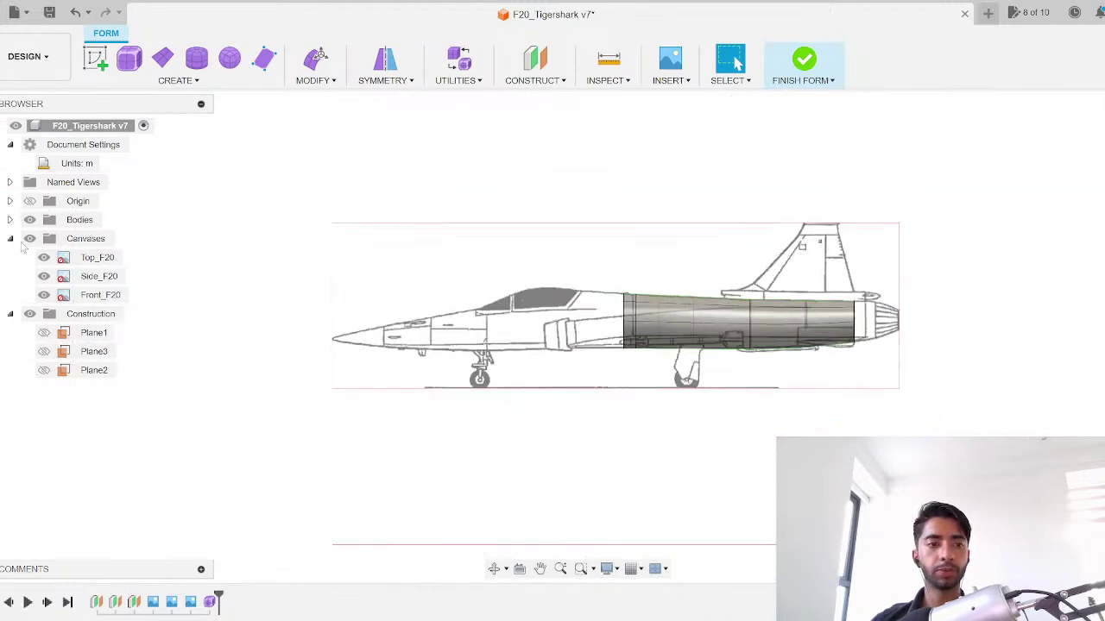
left_click(30, 241)
mouse_move(750, 366)
middle_mouse_down("shift")
mouse_move(893, 382)
mouse_move(948, 372)
mouse_move(972, 321)
mouse_move(832, 359)
mouse_move(720, 372)
mouse_move(599, 357)
mouse_move(829, 382)
middle_mouse_up("shift")
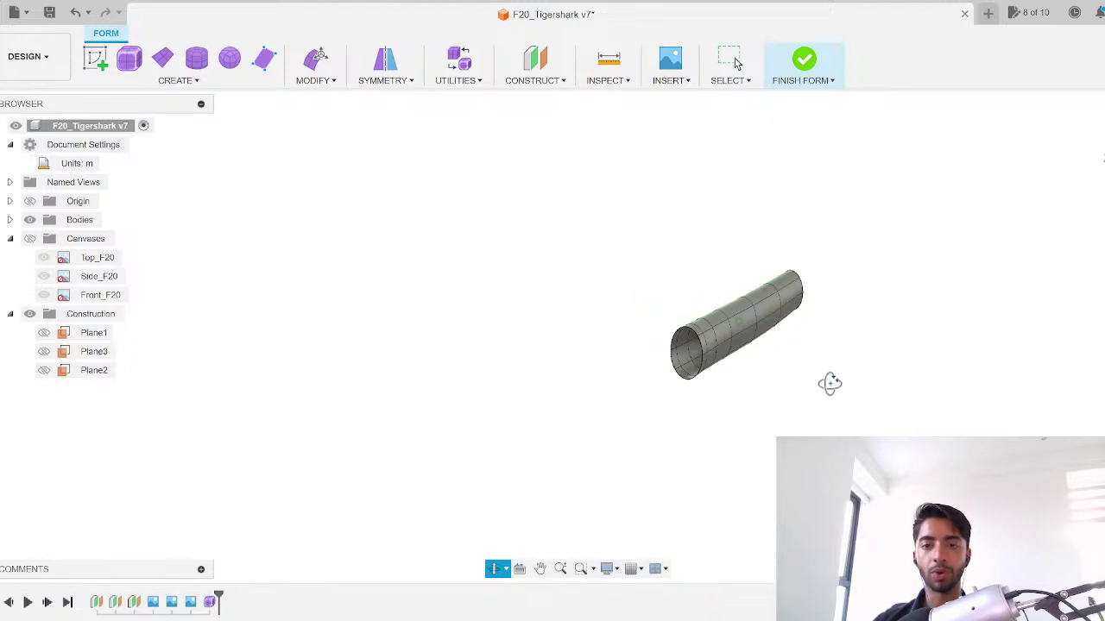
left_click(31, 238)
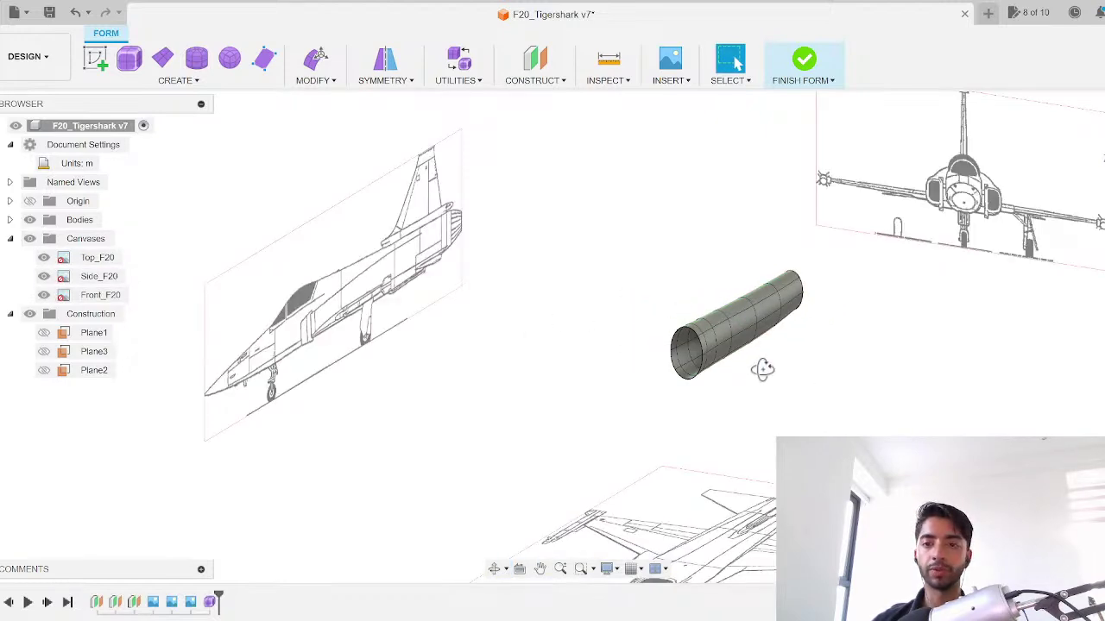
middle_click_drag(762, 369, 704, 379, "shift")
left_click(1103, 148)
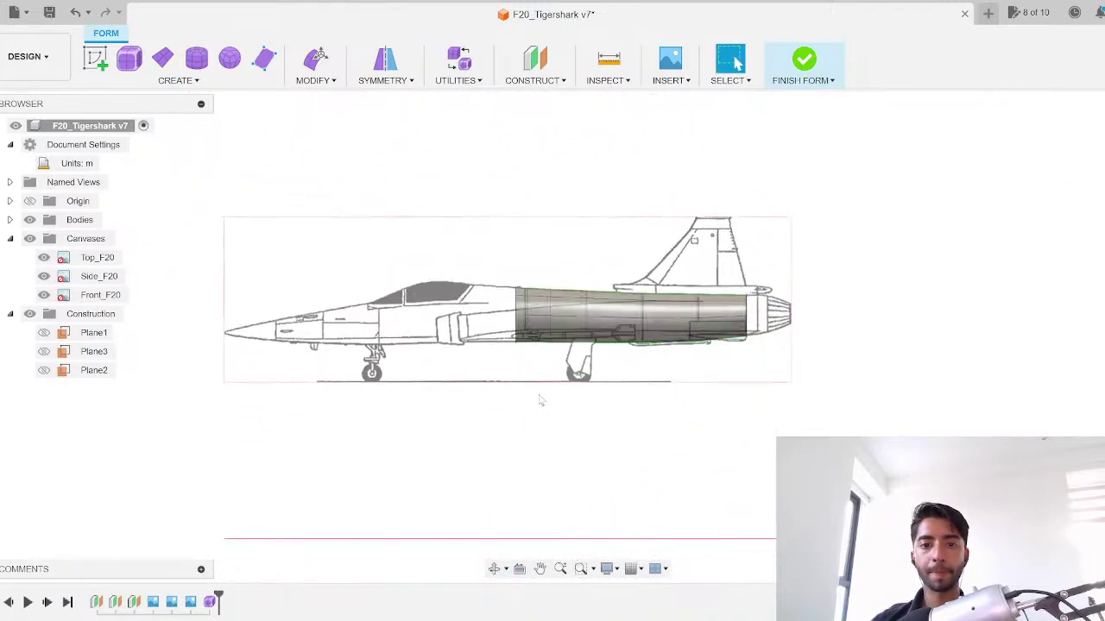
Step: Extrude the fuselage's front edge loop 1.00 m forward toward the rear of the canopy
scroll(552, 384, "up", 5)
scroll(542, 318, "up", 2)
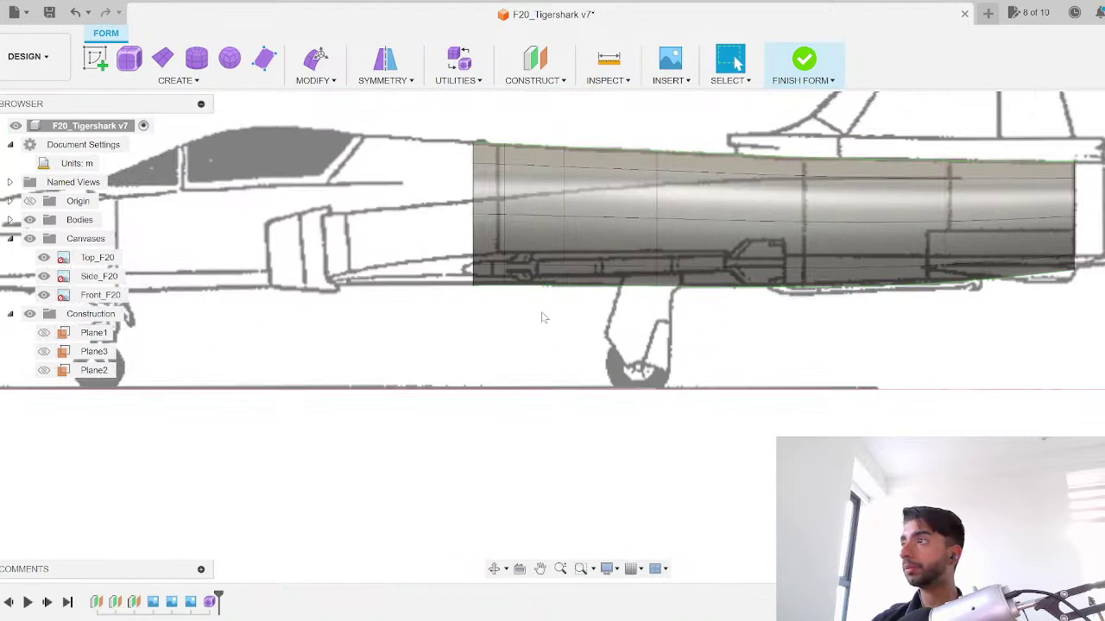
middle_click_drag(538, 308, 806, 370)
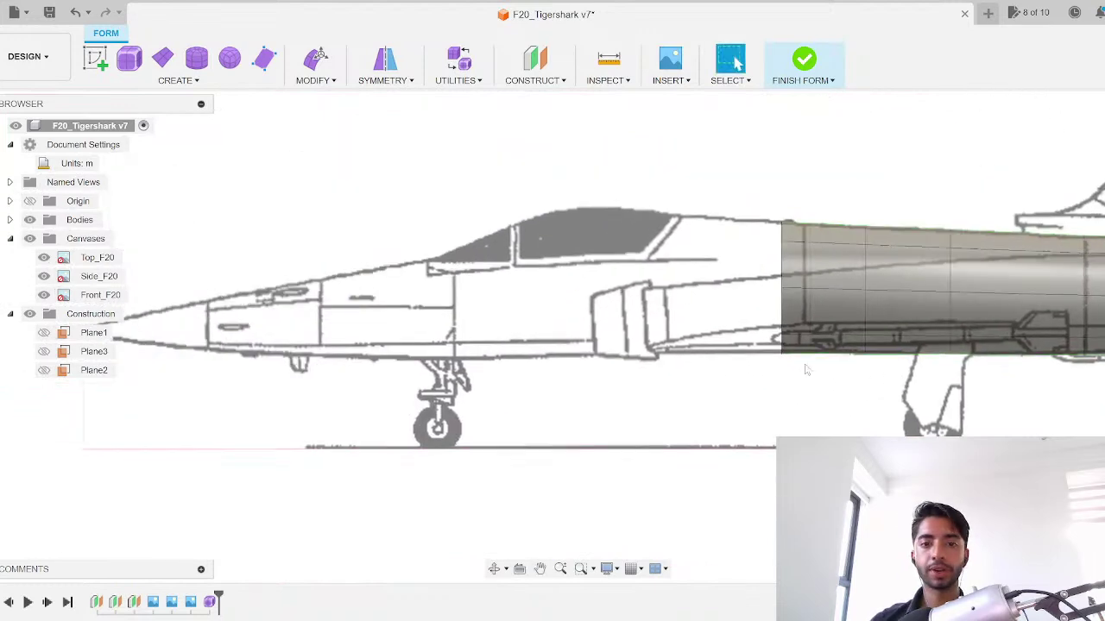
scroll(759, 336, "up", 2)
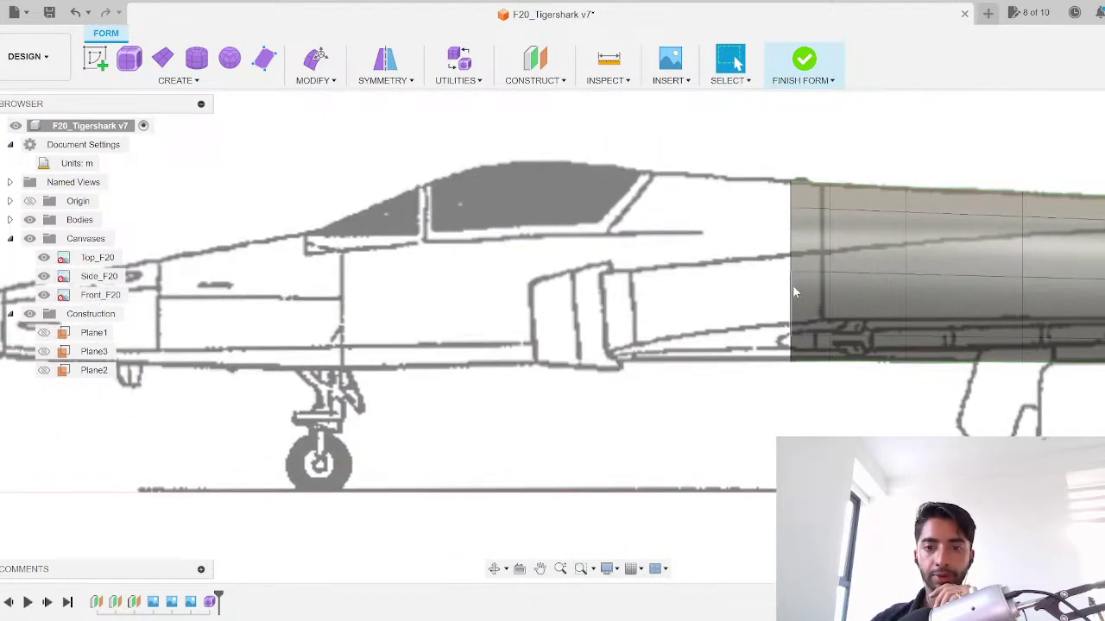
right_click(791, 256)
left_click(851, 232)
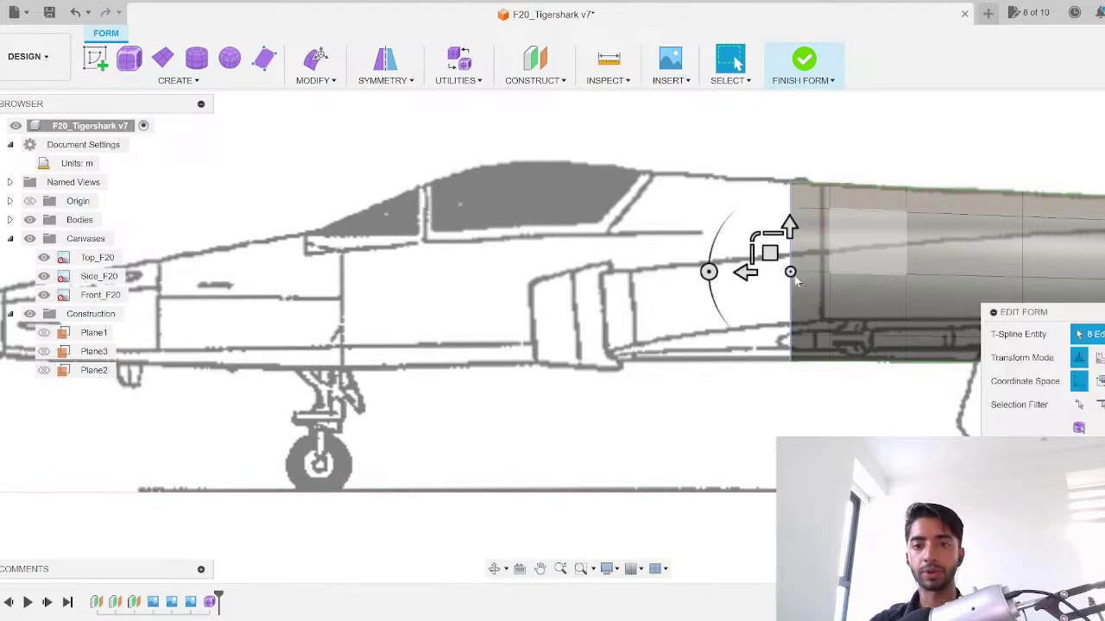
scroll(772, 289, "up", 1)
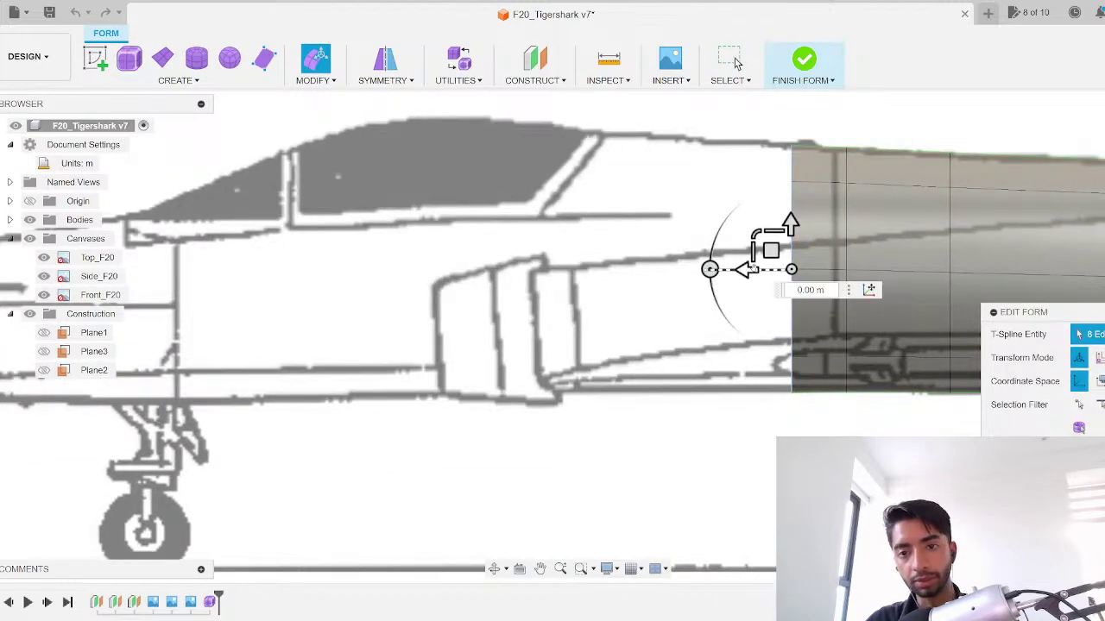
left_click_drag(742, 271, 572, 269)
scroll(572, 271, "up", 1)
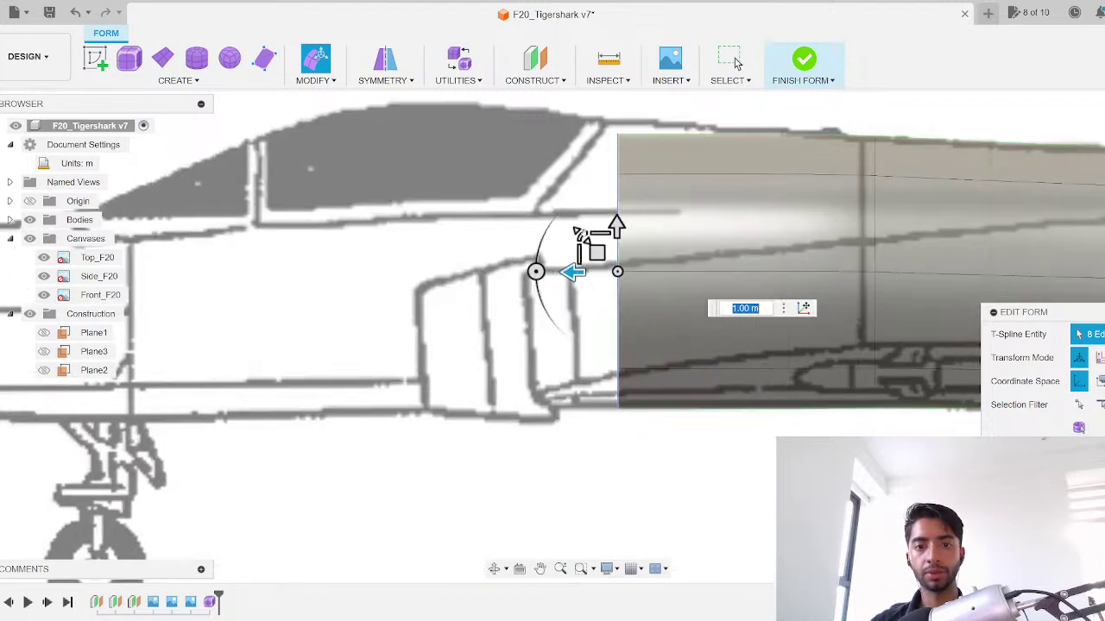
Step: Scale the new front edge loop by about 1.035 in the side view and shift it about 0.064 m forward and 0.032 m up
type("1.101")
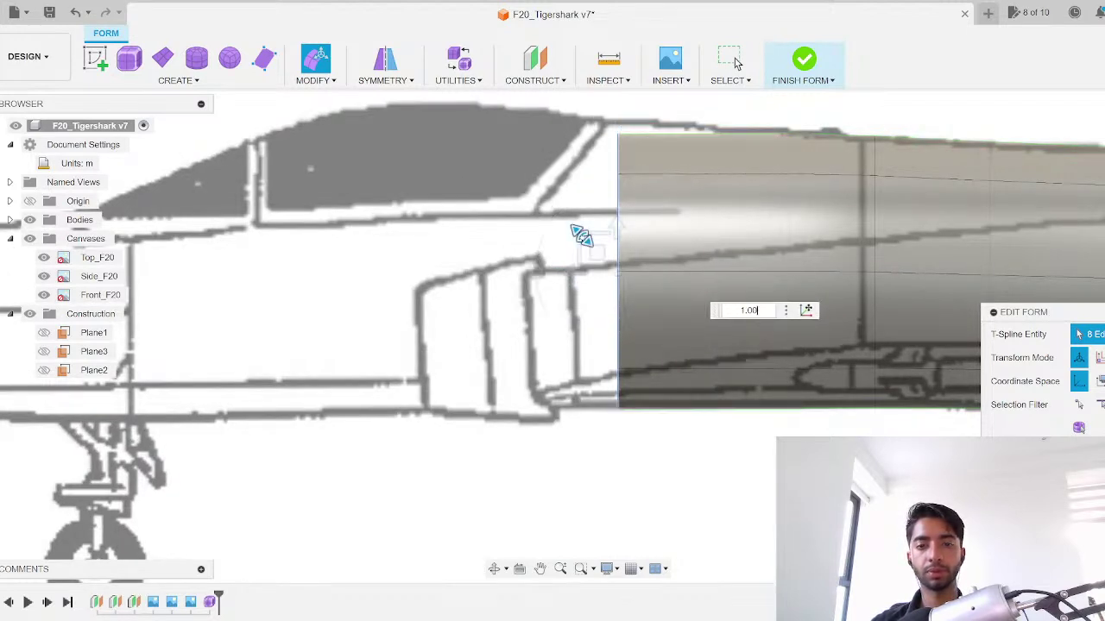
key("Return")
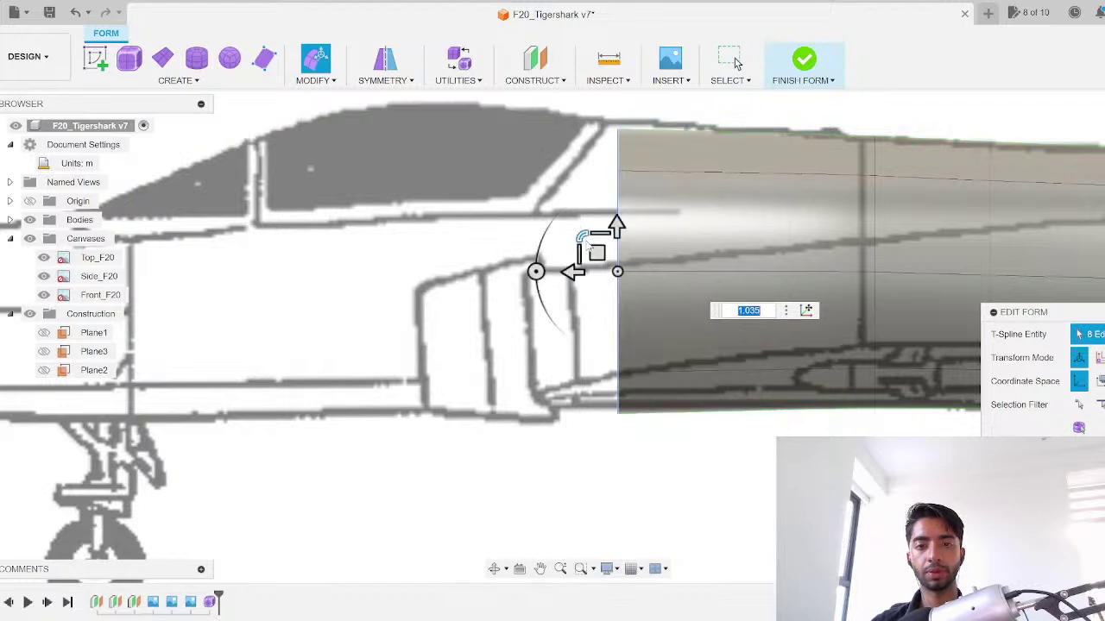
left_click_drag(597, 247, 585, 247)
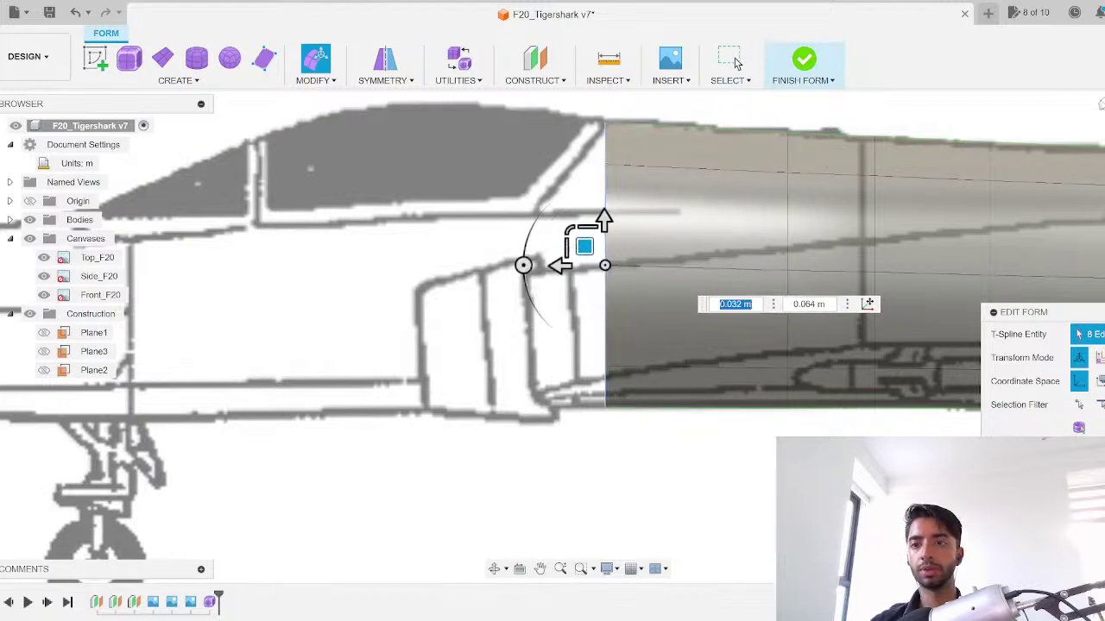
Step: Widen the front edge loop in the top view to match the fuselage outline behind the canopy and return to the side view
left_click(1104, 112)
scroll(663, 365, "down", 5)
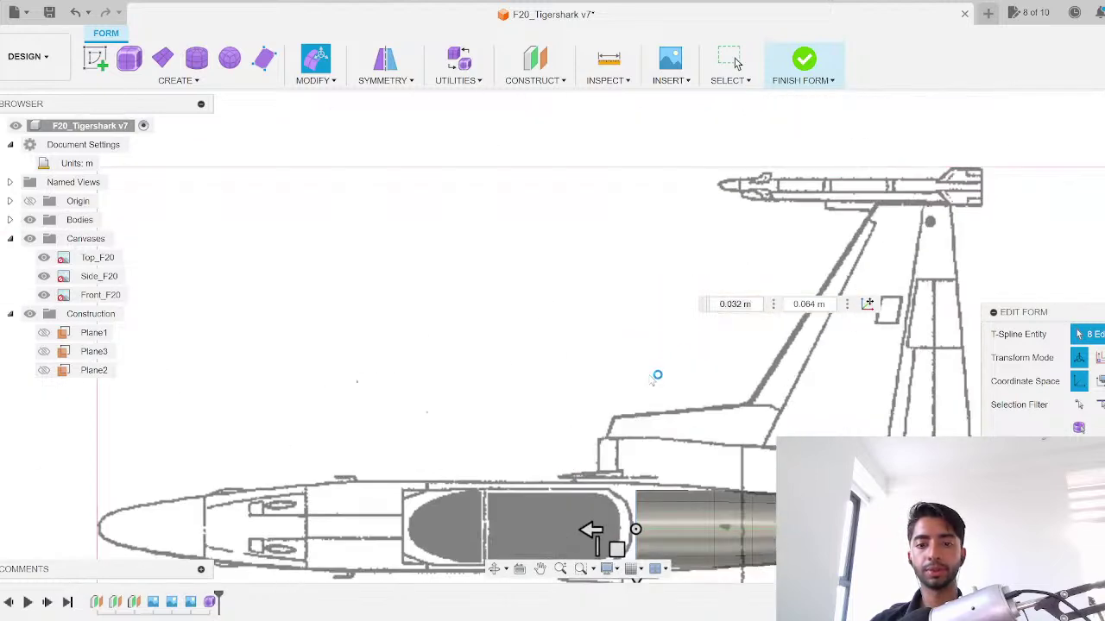
middle_click_drag(470, 334, 405, 234)
scroll(406, 234, "up", 5)
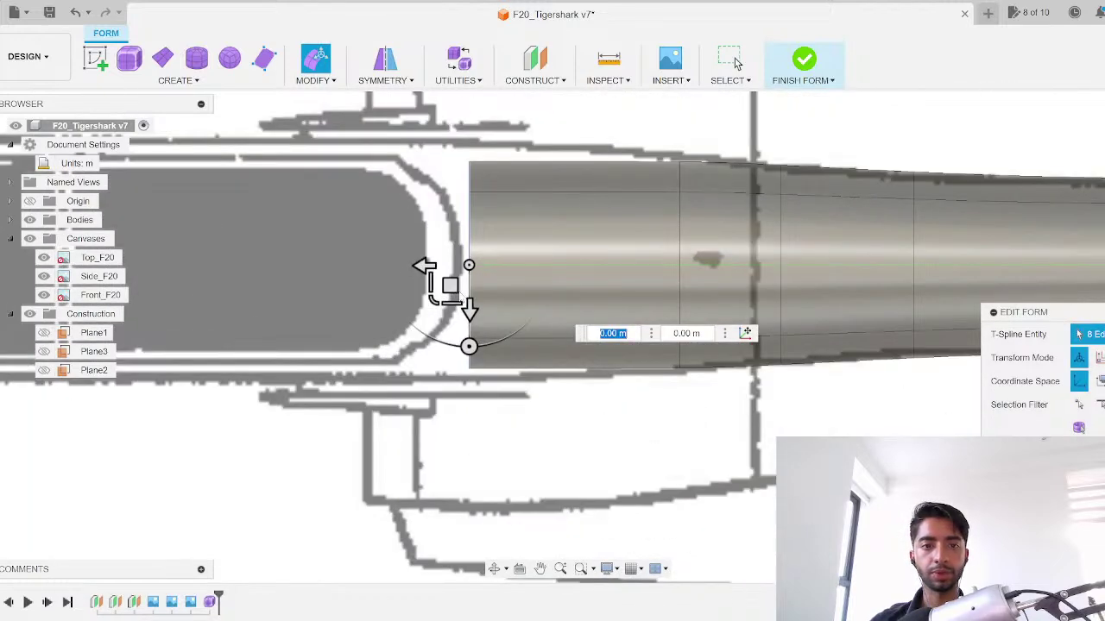
left_click_drag(449, 290, 433, 300)
double_click(827, 360)
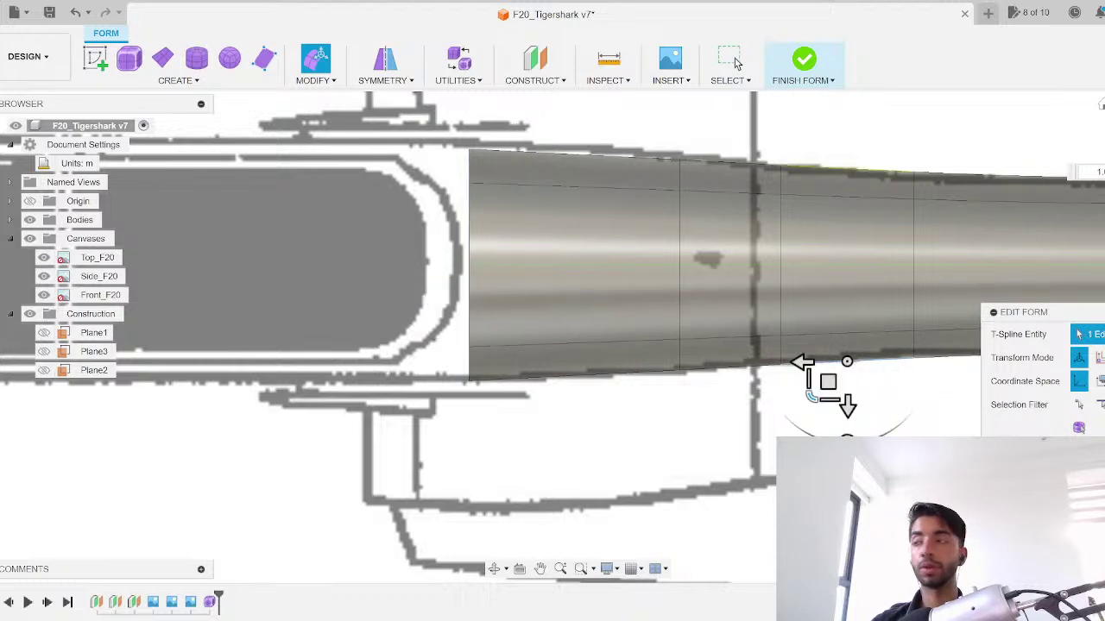
left_click(1104, 156)
scroll(409, 315, "down", 3)
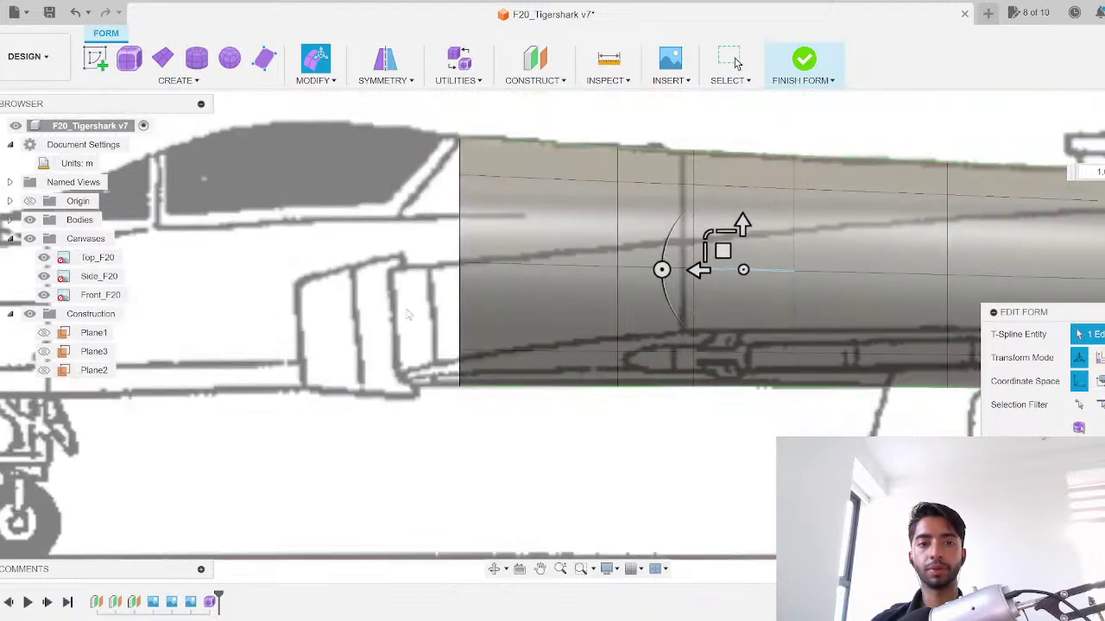
left_click(409, 318)
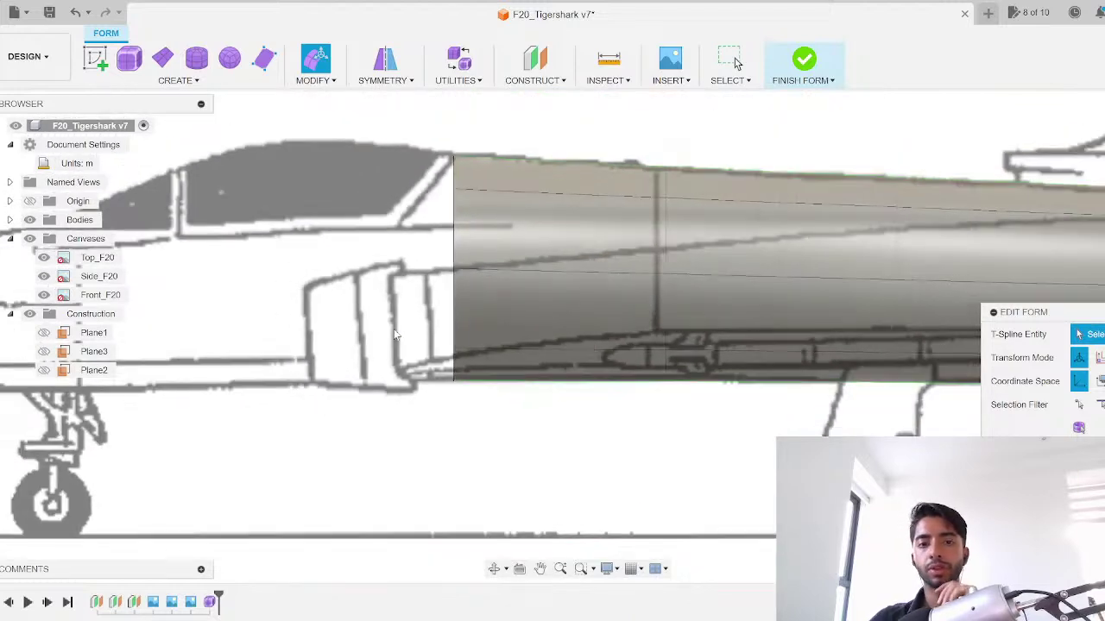
Step: Study the forward fuselage on the side canvas and switch to the browser to examine the Defense Media Network F-20 Tigershark photo around canopy and intakes
middle_click_drag(330, 356, 661, 397)
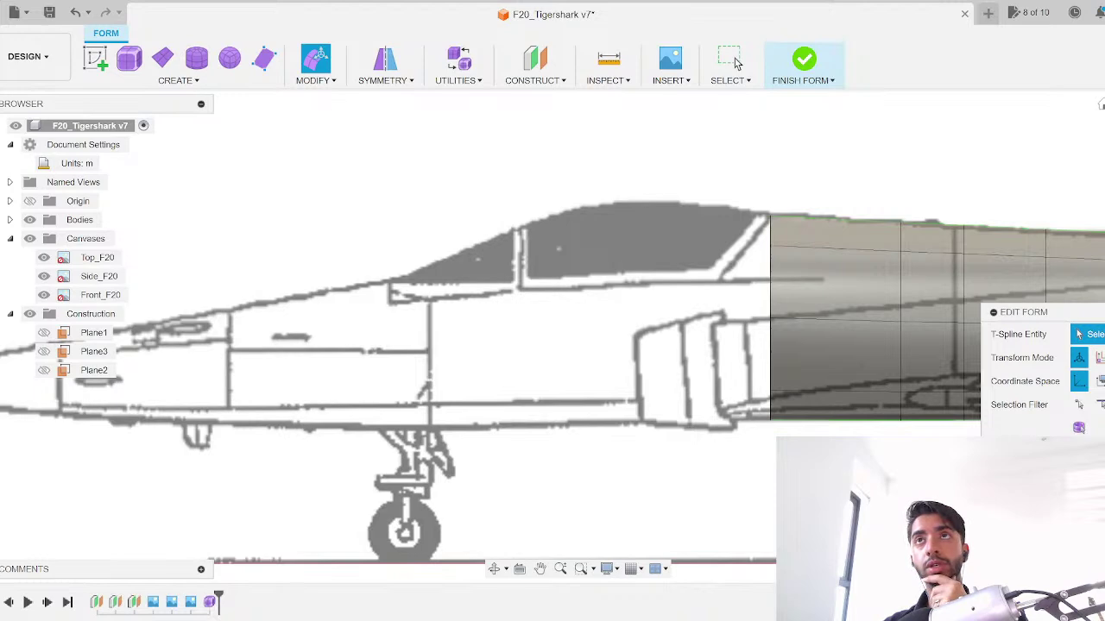
left_click(1104, 125)
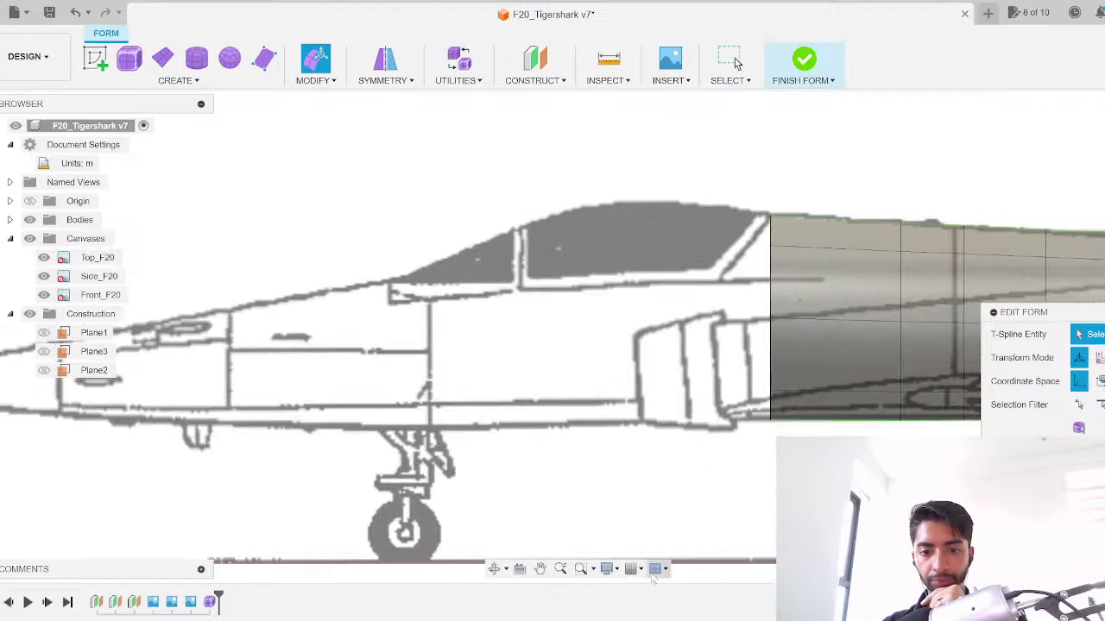
key("alt+Tab")
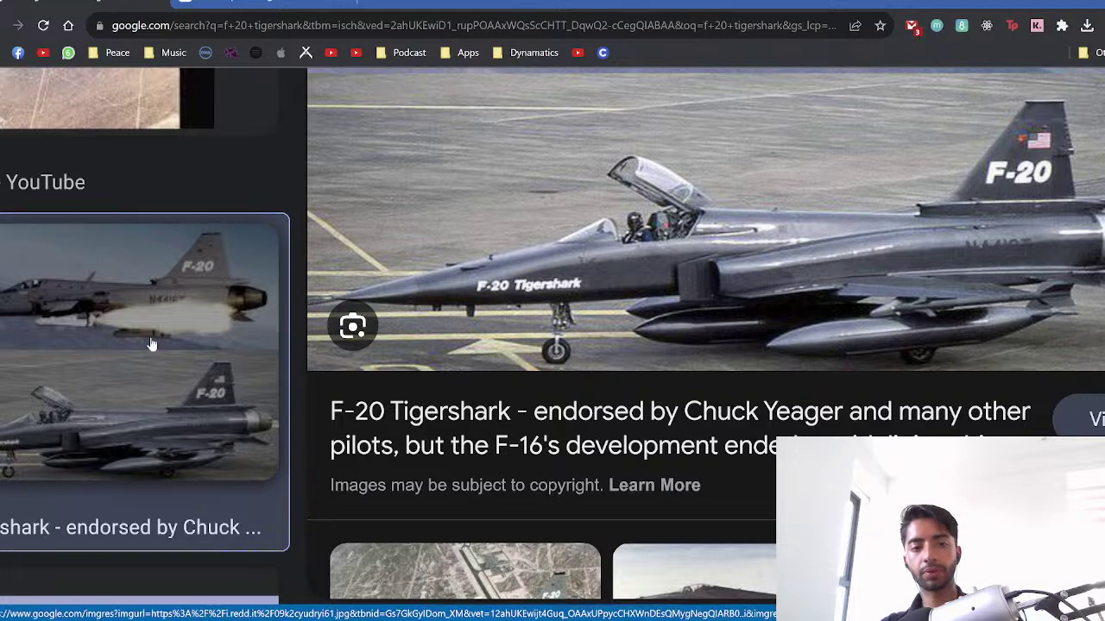
scroll(153, 343, "down", 3, "ctrl")
scroll(199, 328, "up", 4)
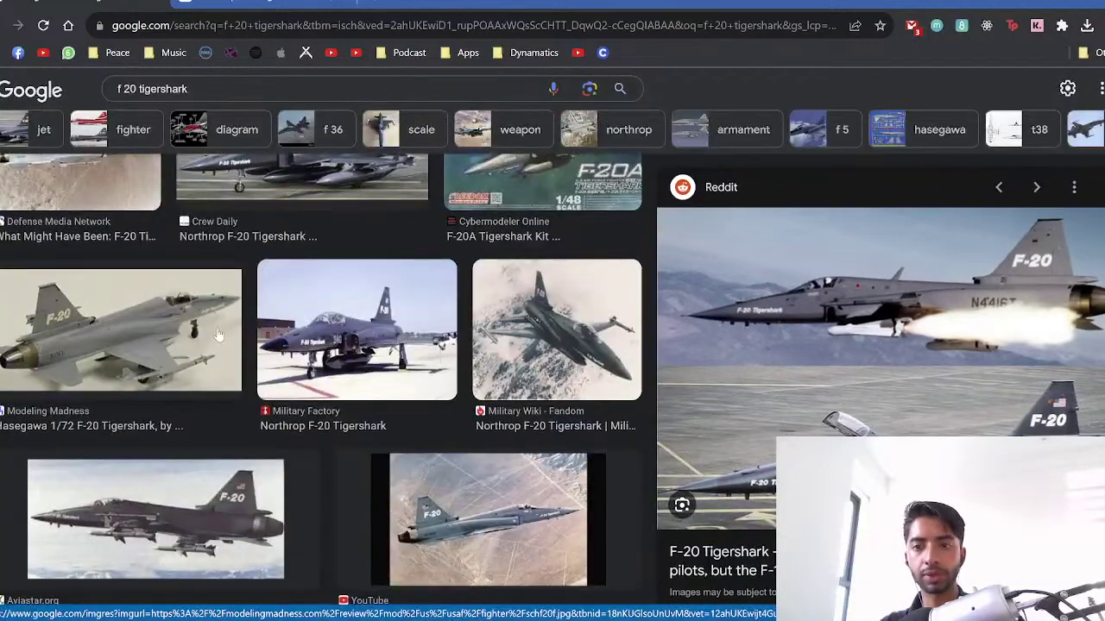
scroll(218, 345, "up", 3)
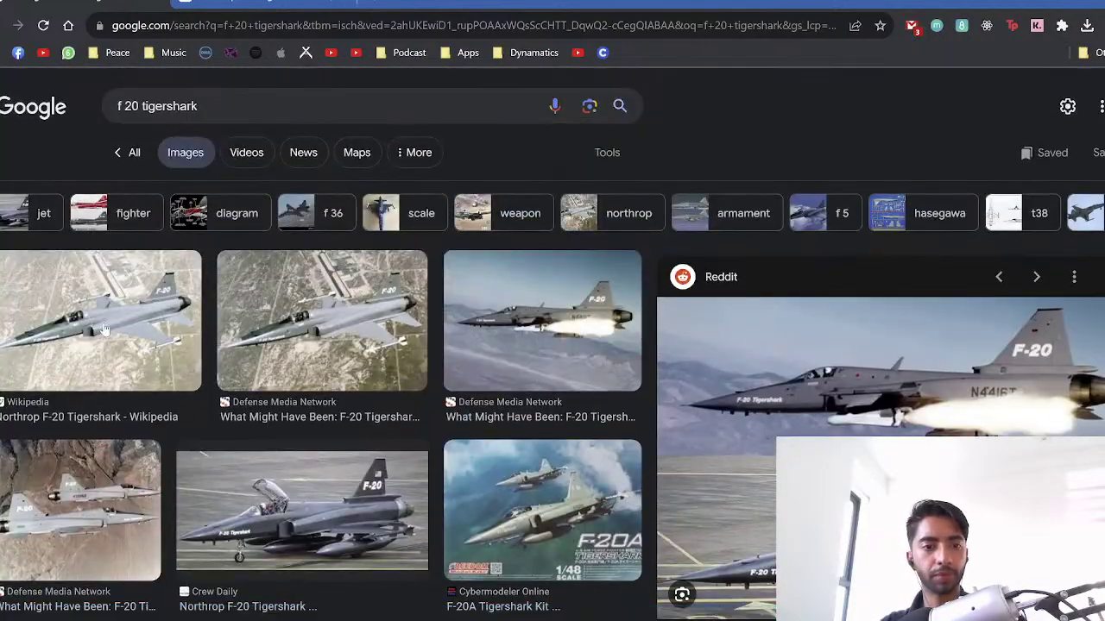
left_click(363, 363)
scroll(550, 387, "up", 5, "ctrl")
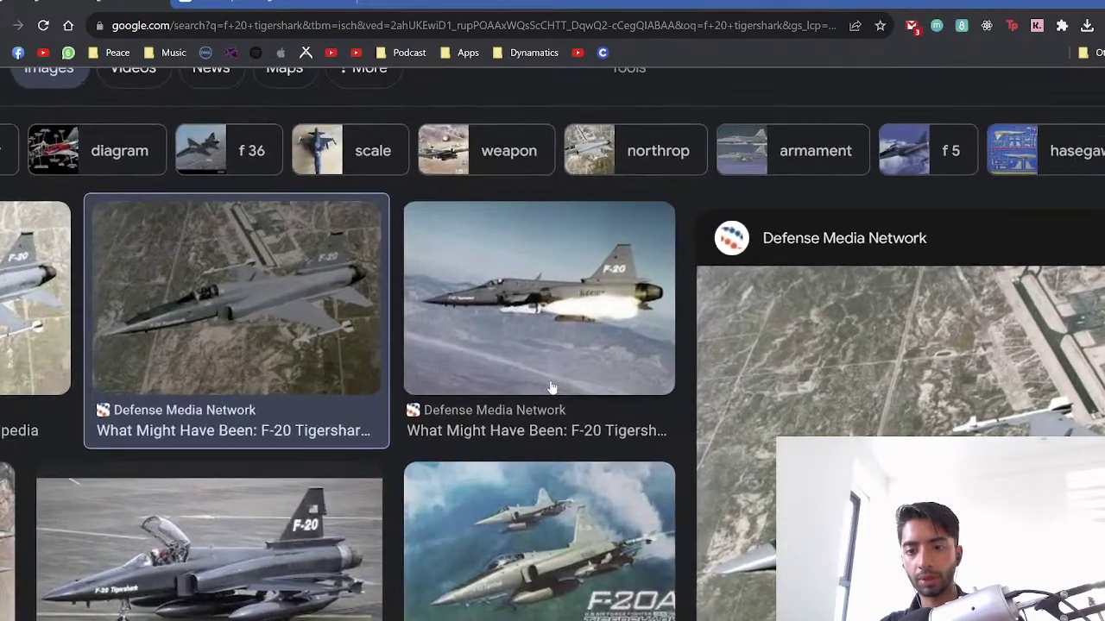
scroll(458, 396, "right", 4)
scroll(387, 395, "right", 4)
scroll(250, 377, "down", 2)
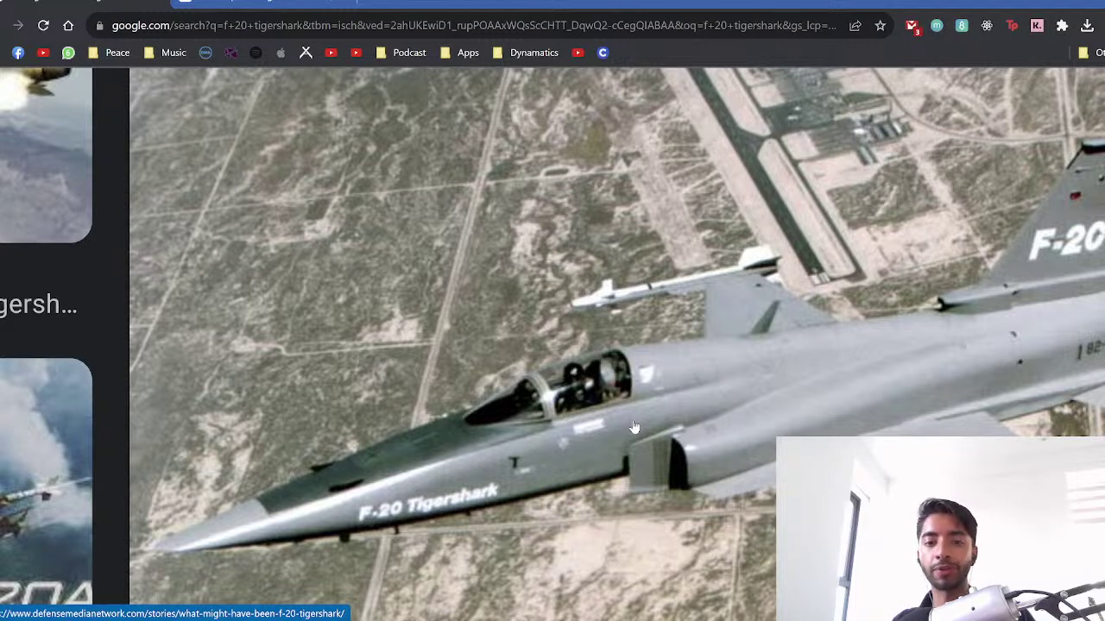
scroll(536, 382, "down", 5, "ctrl")
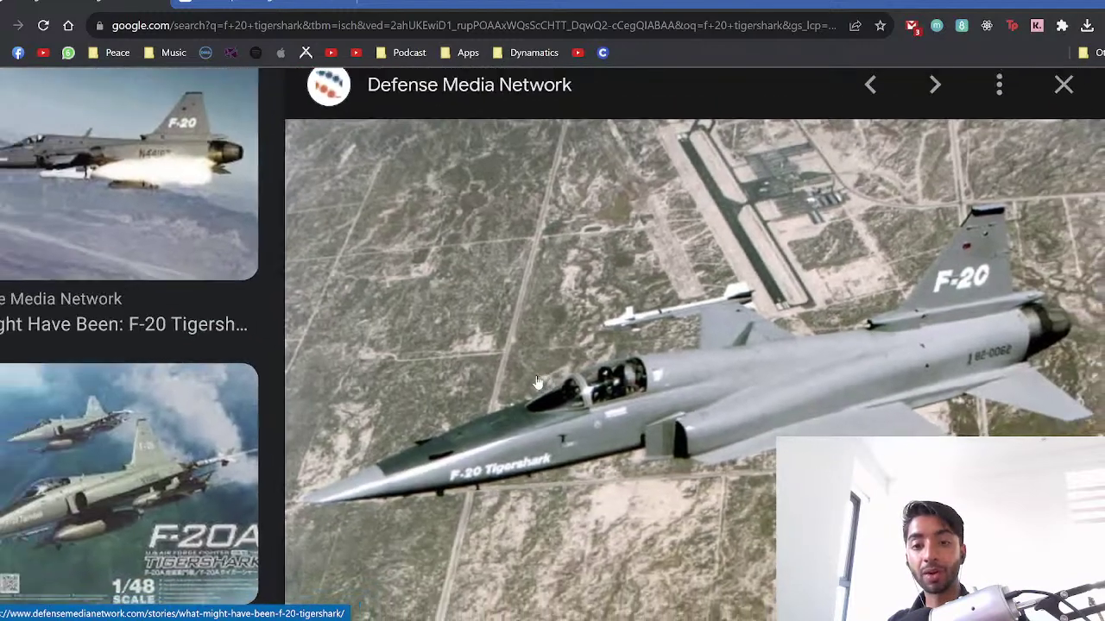
scroll(536, 383, "down", 2, "ctrl")
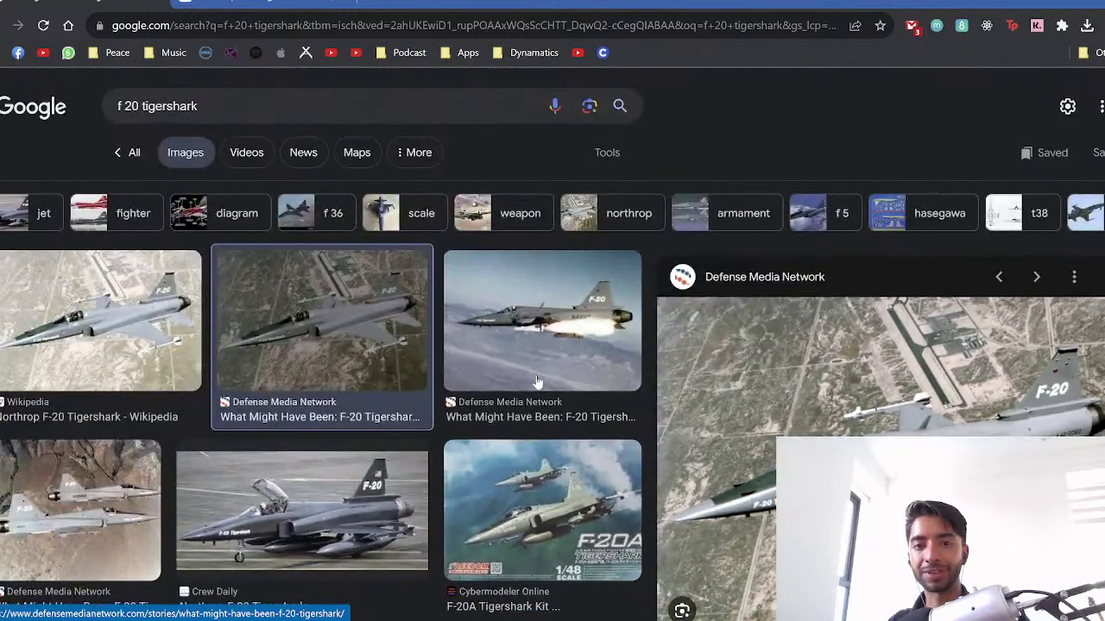
scroll(549, 480, "down", 2)
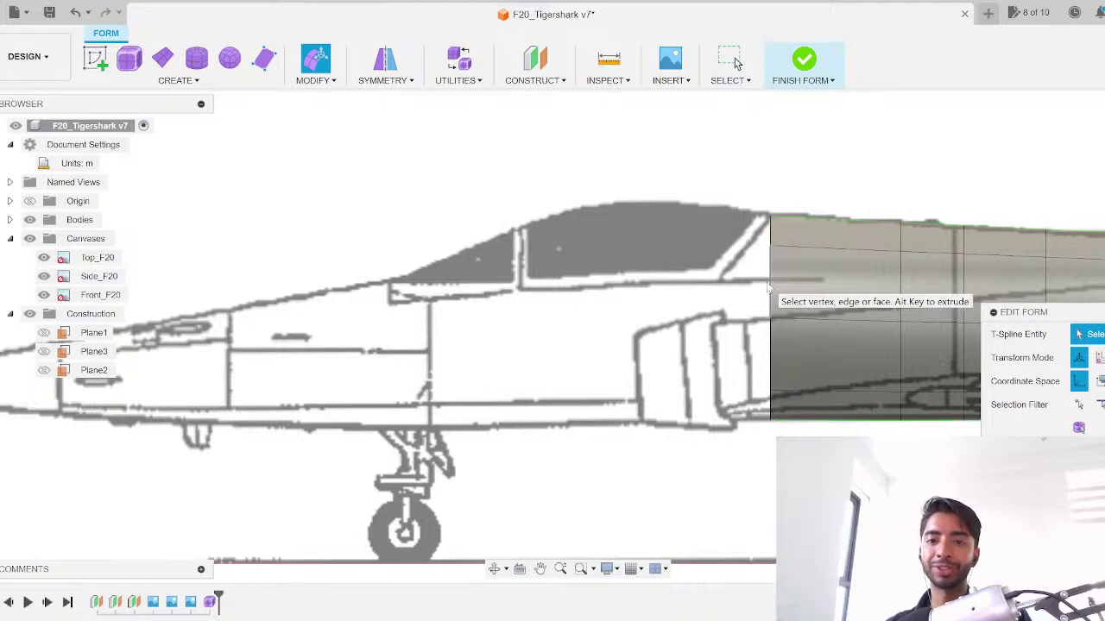
Step: Extrude the fuselage's front edge loop forward under the canopy, then scale and shift it to match the side-canvas outline
double_click(768, 289)
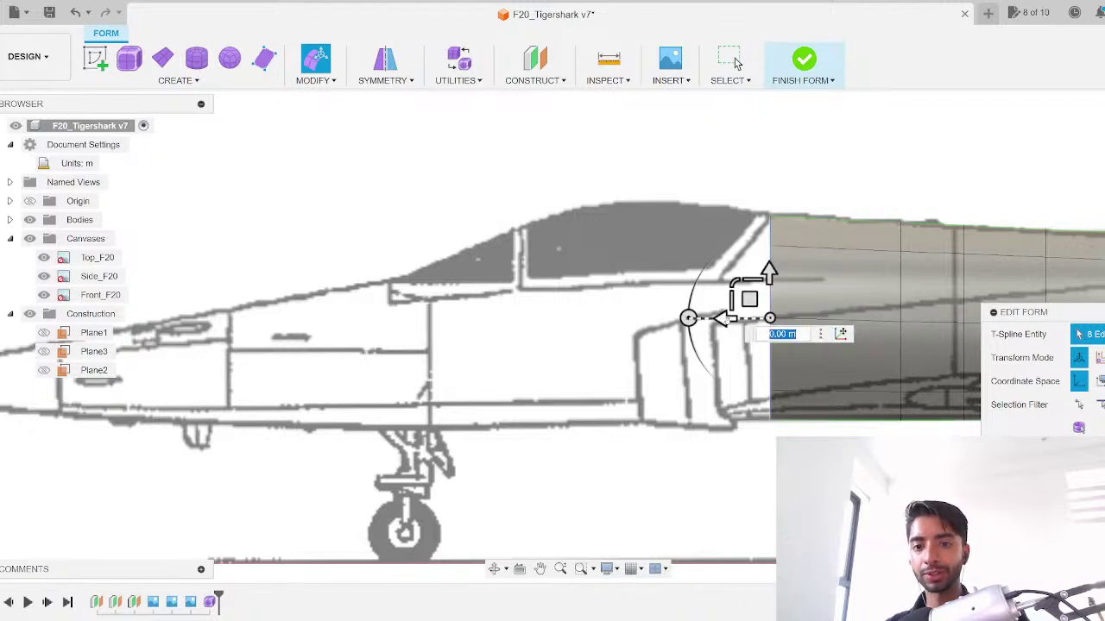
left_click_drag(726, 318, 652, 294)
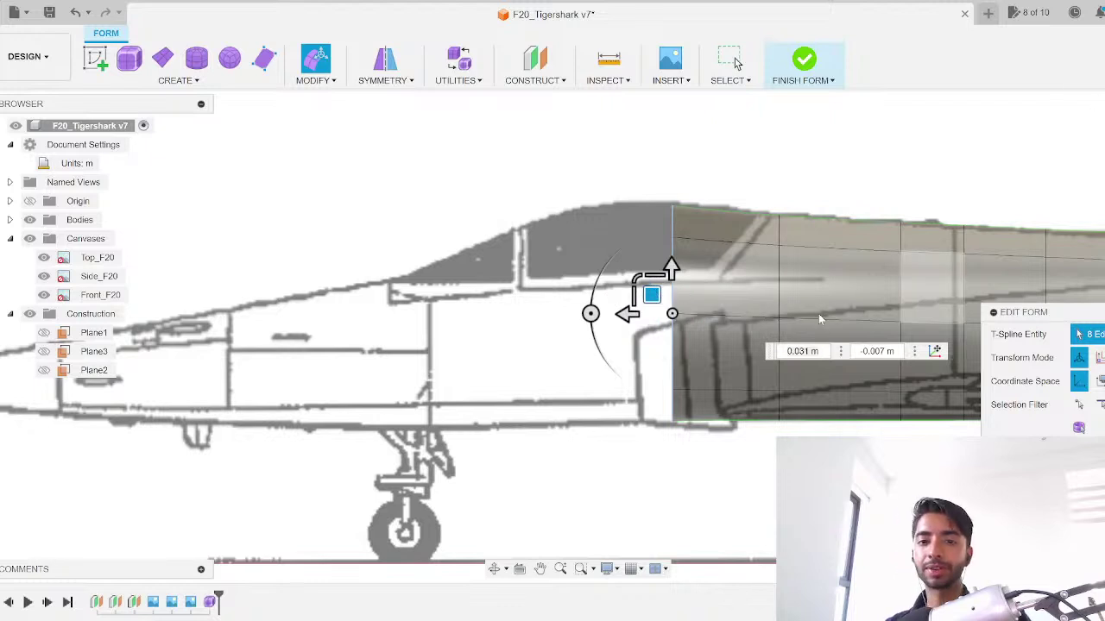
scroll(687, 284, "up", 2)
left_click_drag(630, 289, 630, 289)
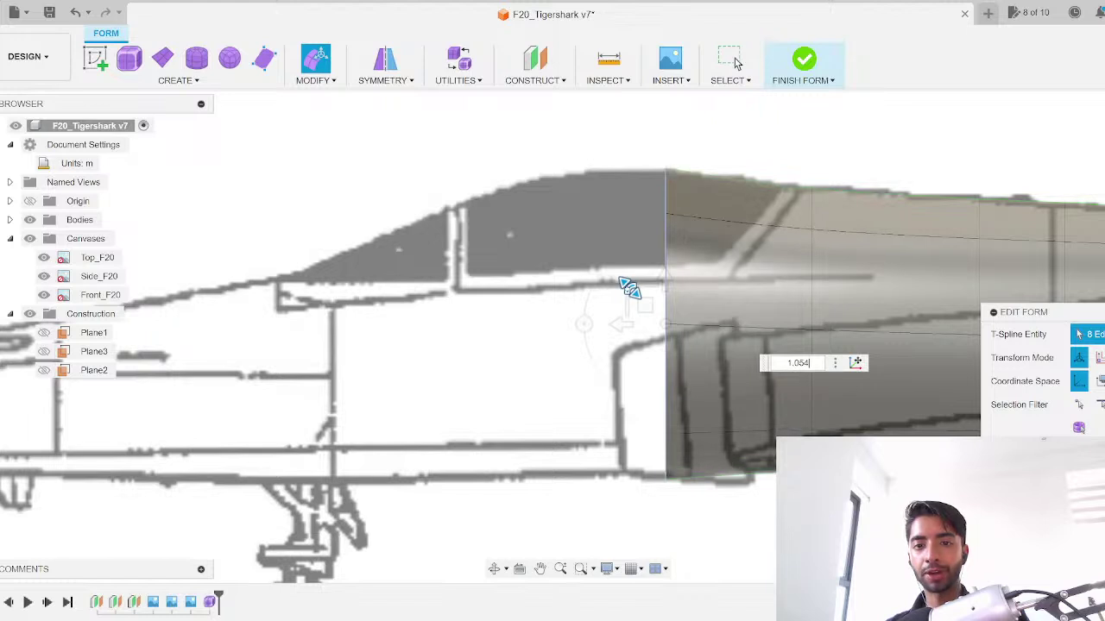
mouse_move(630, 288)
left_mouse_down()
mouse_move(651, 298)
mouse_move(631, 280)
mouse_move(638, 303)
left_mouse_up()
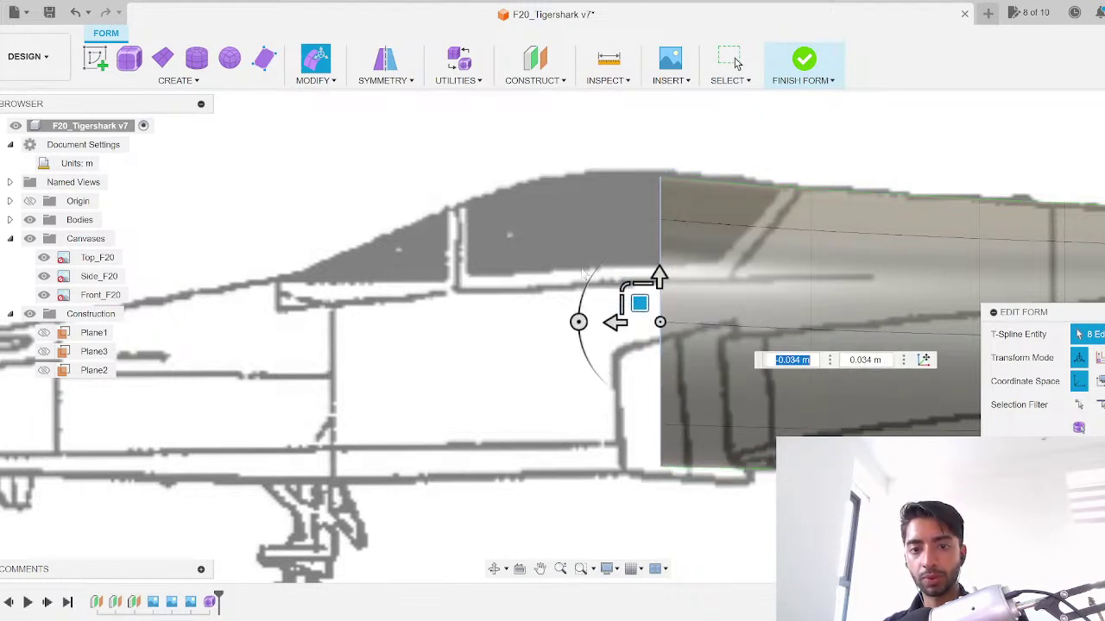
left_click(623, 285)
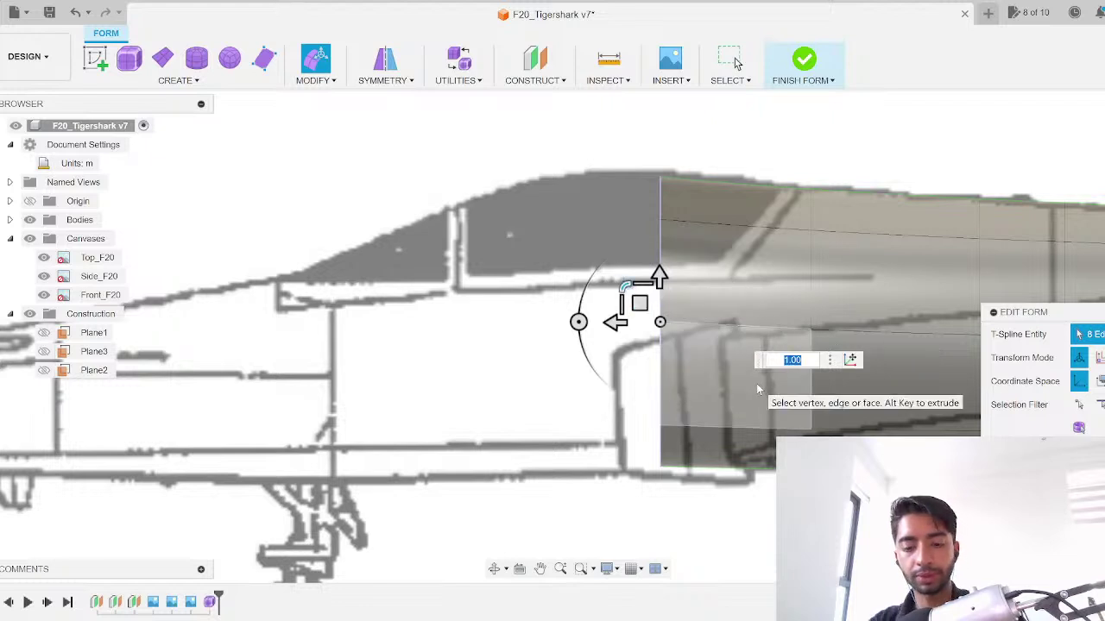
key("Escape")
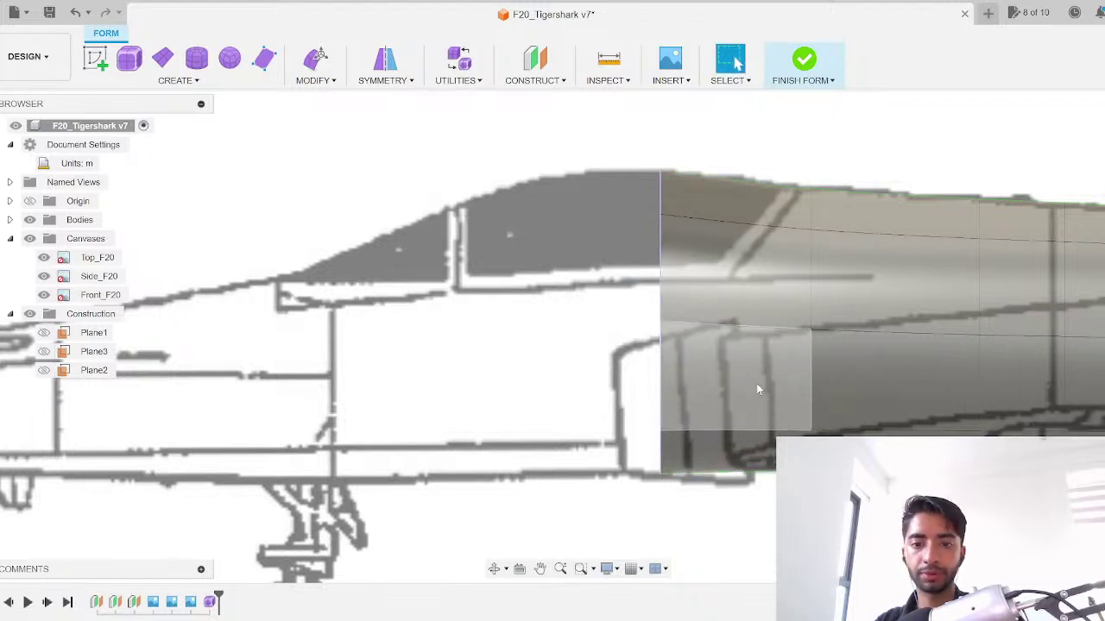
Step: Examine in the top view how the front edge loop's width compares with the fuselage outline around the canopy and along the nose
left_click(1104, 115)
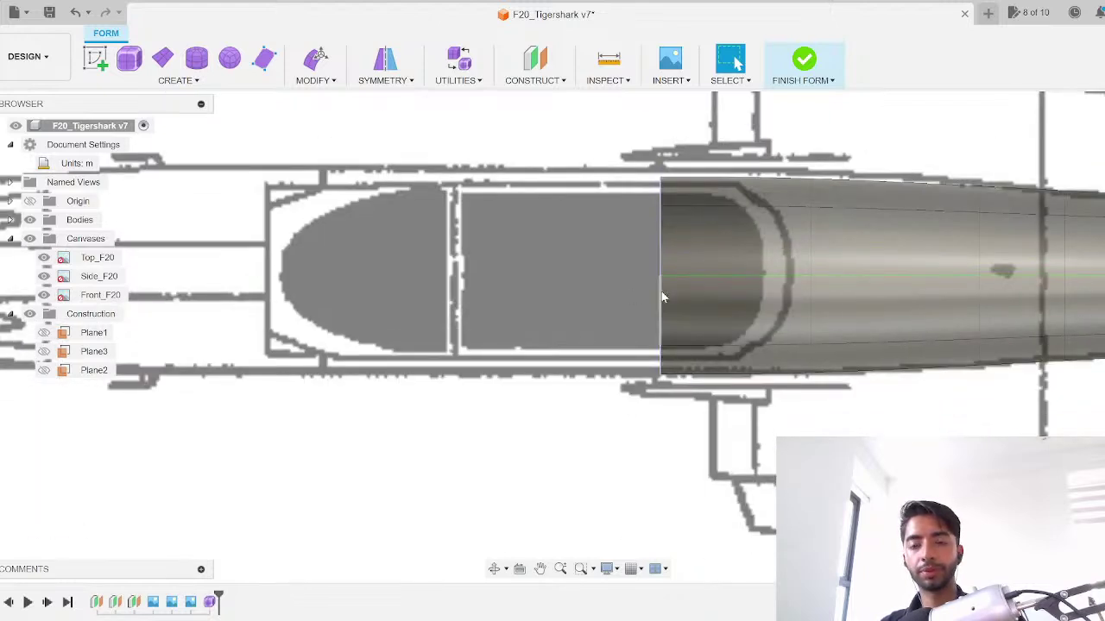
right_click(662, 298)
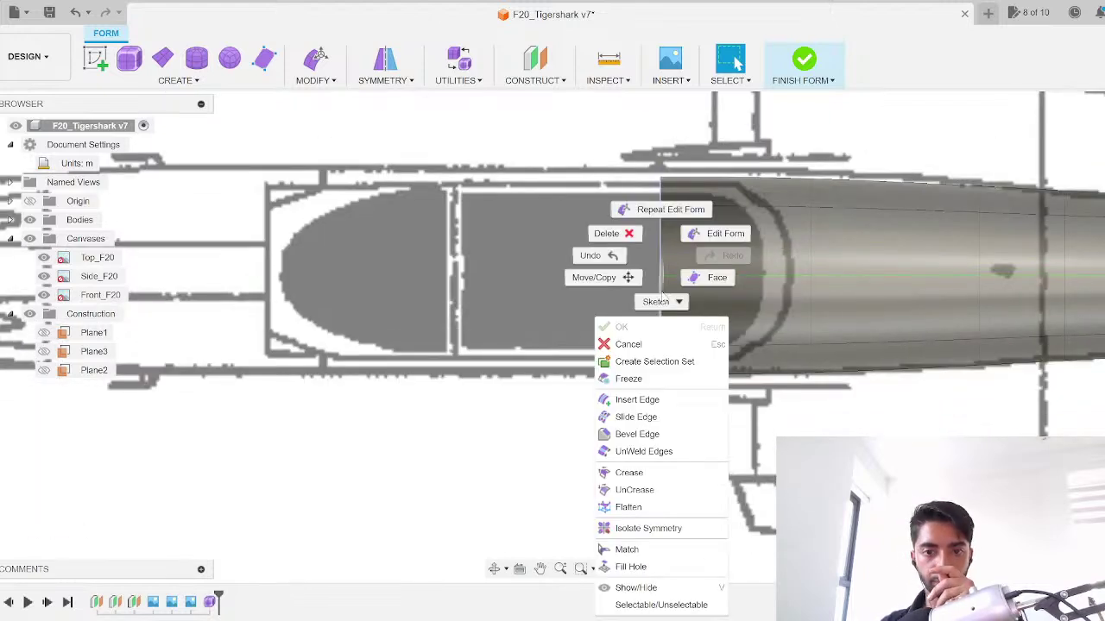
left_click(724, 239)
scroll(640, 331, "up", 4)
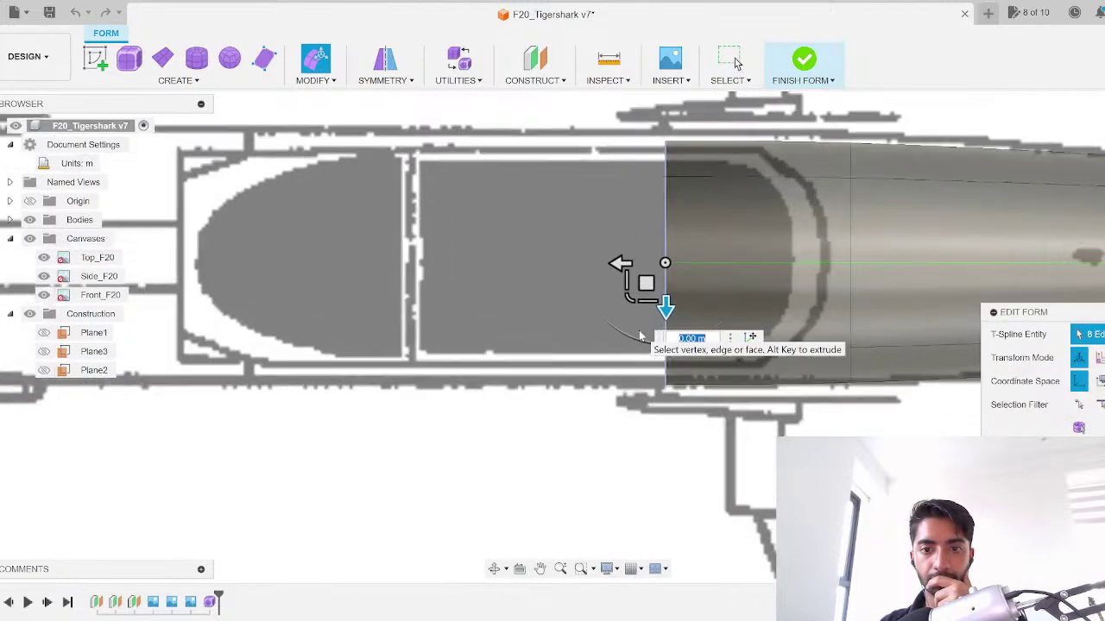
scroll(640, 321, "down", 5)
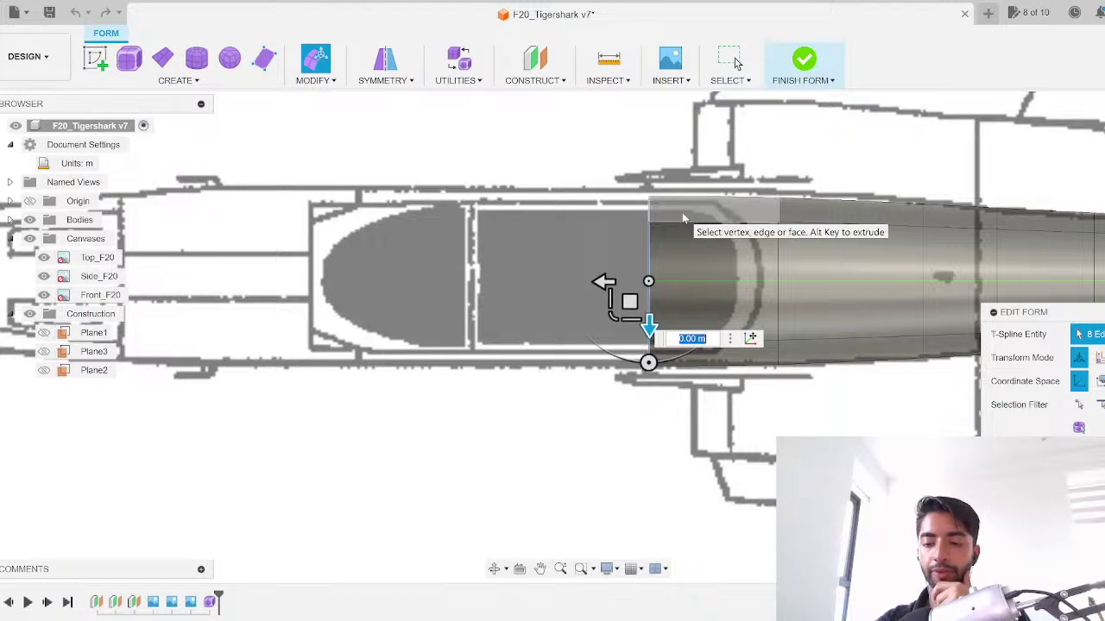
key("Escape")
scroll(682, 213, "down", 5)
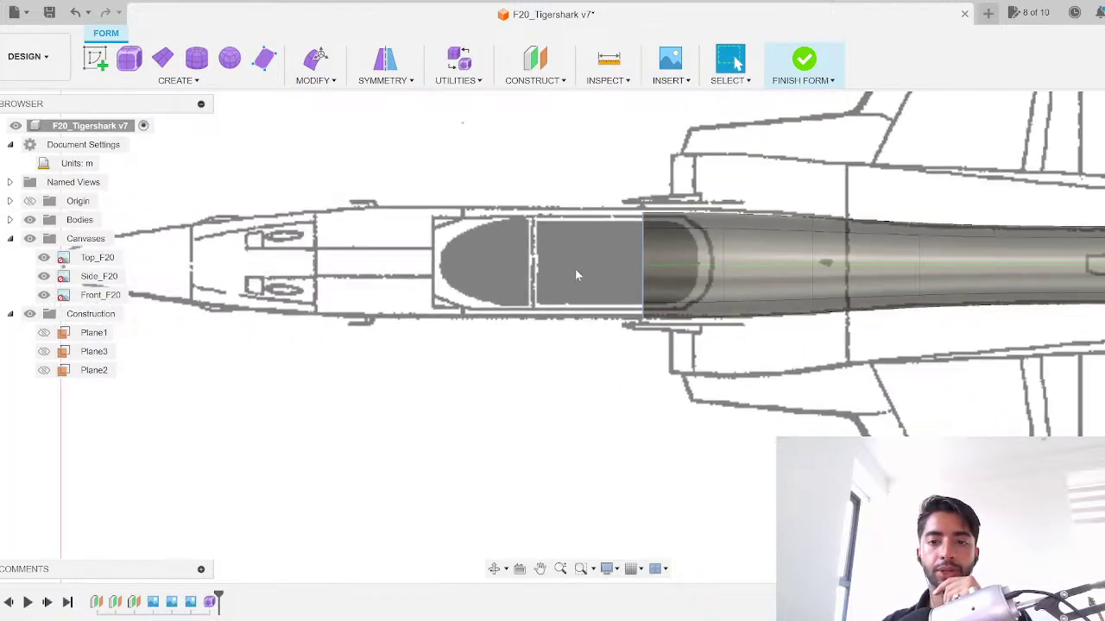
scroll(575, 268, "up", 6)
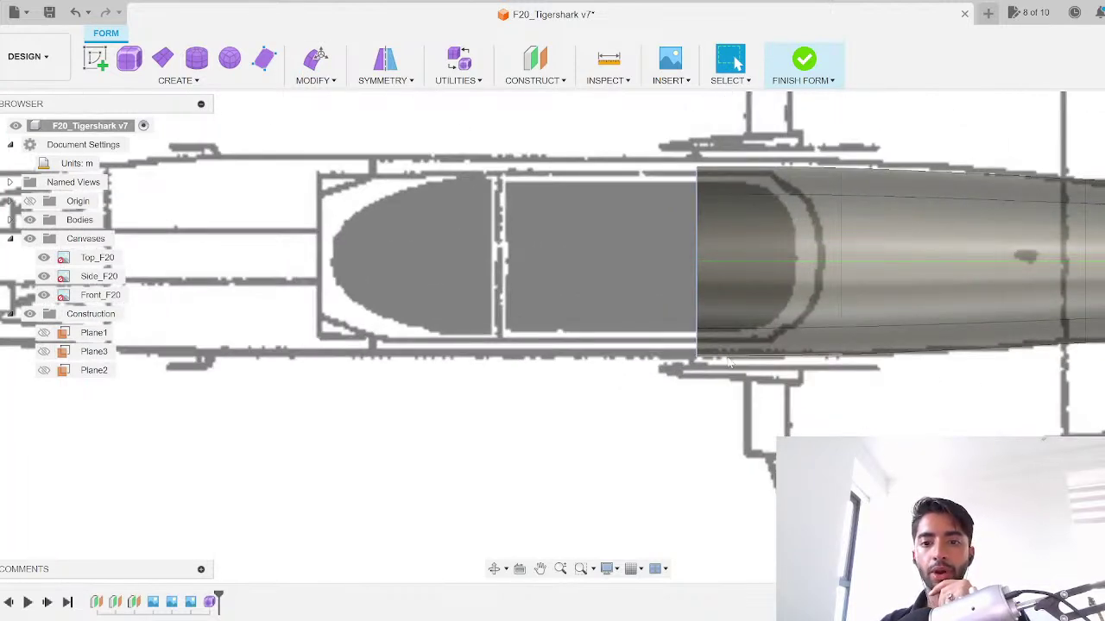
scroll(730, 362, "up", 3)
scroll(730, 362, "up", 1)
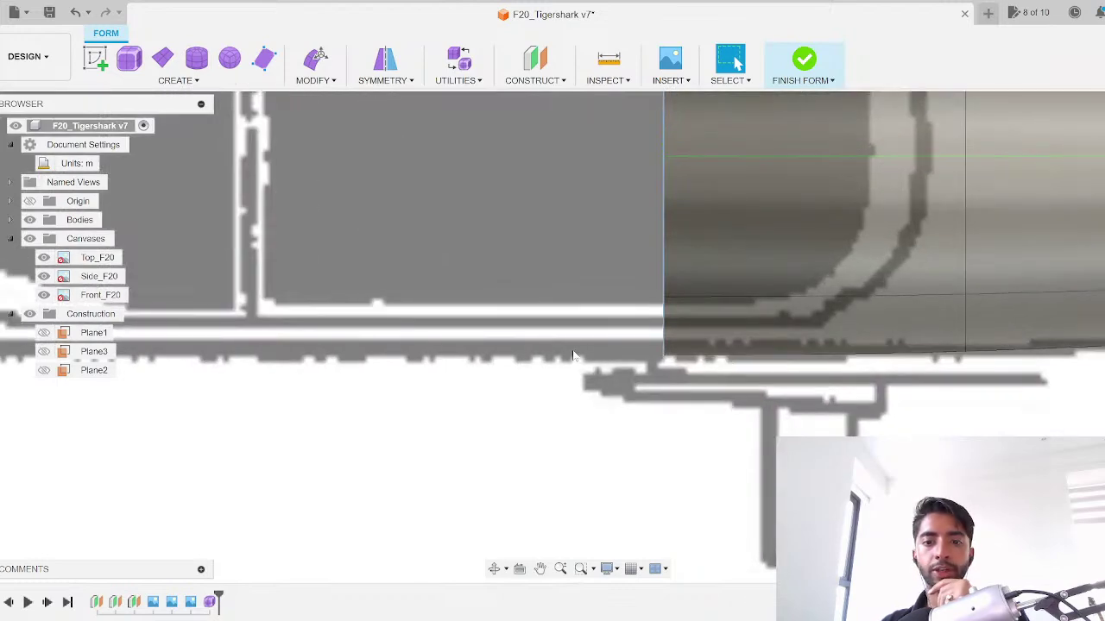
scroll(663, 357, "down", 3)
scroll(643, 237, "up", 1)
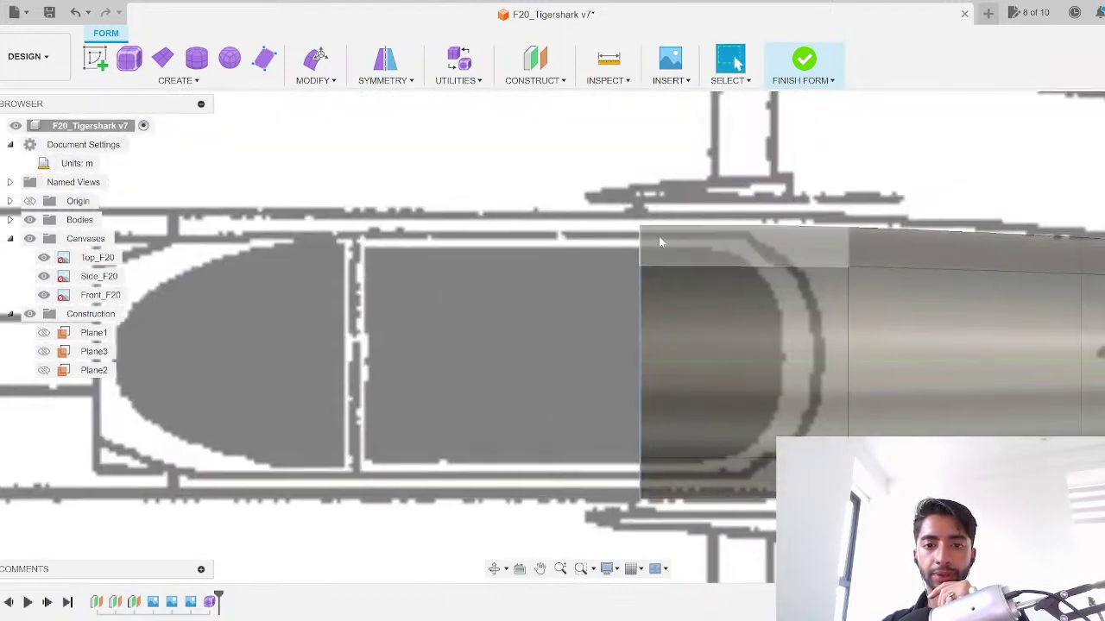
scroll(635, 243, "down", 4)
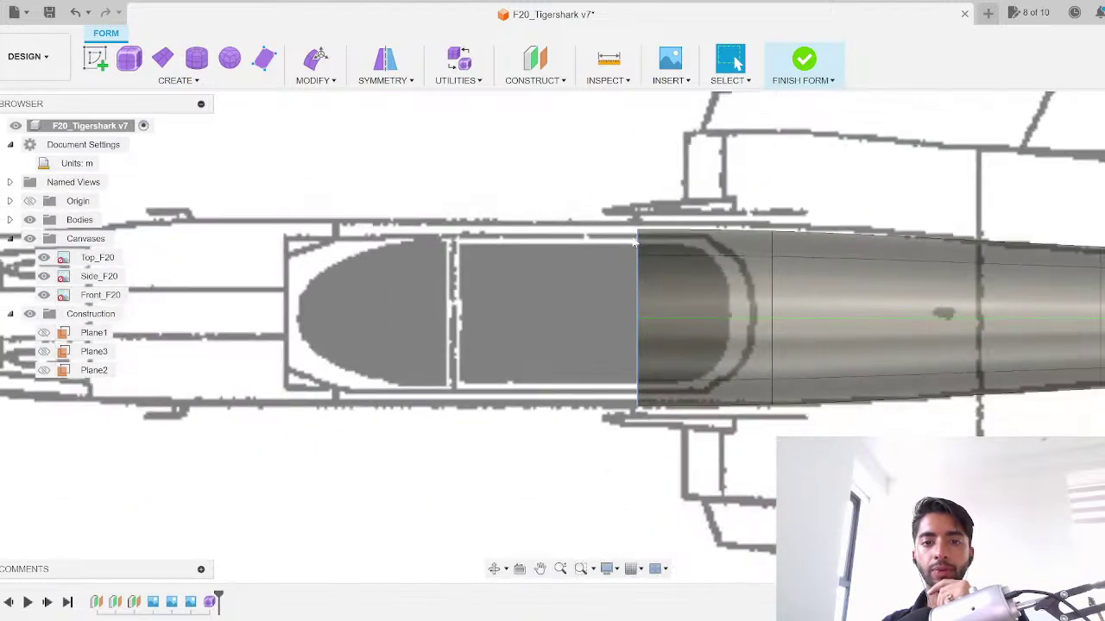
scroll(422, 290, "down", 3)
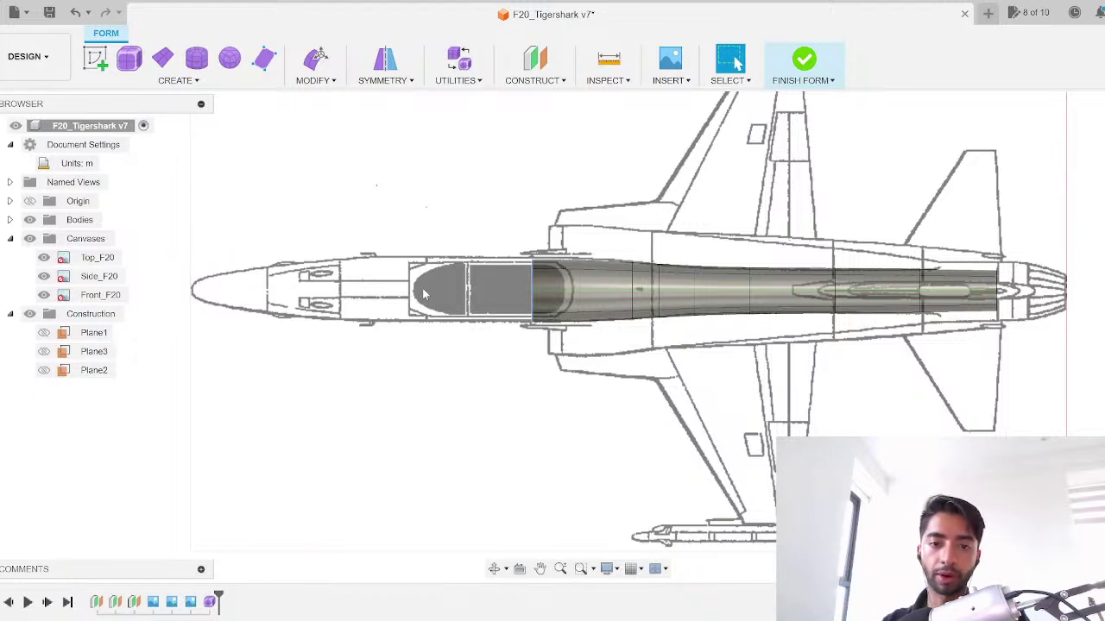
Step: Extrude the front edge loop 1.10 m forward to the windshield frame and inspect the new section in the side view
scroll(422, 288, "up", 3)
scroll(529, 313, "up", 1)
right_click(611, 256)
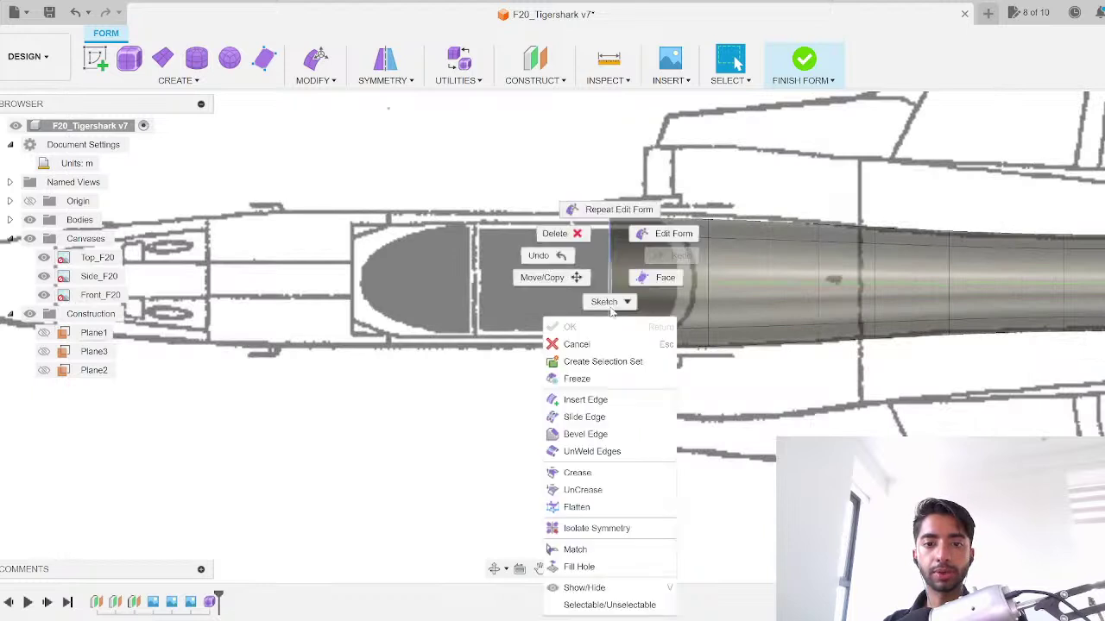
left_click(674, 245)
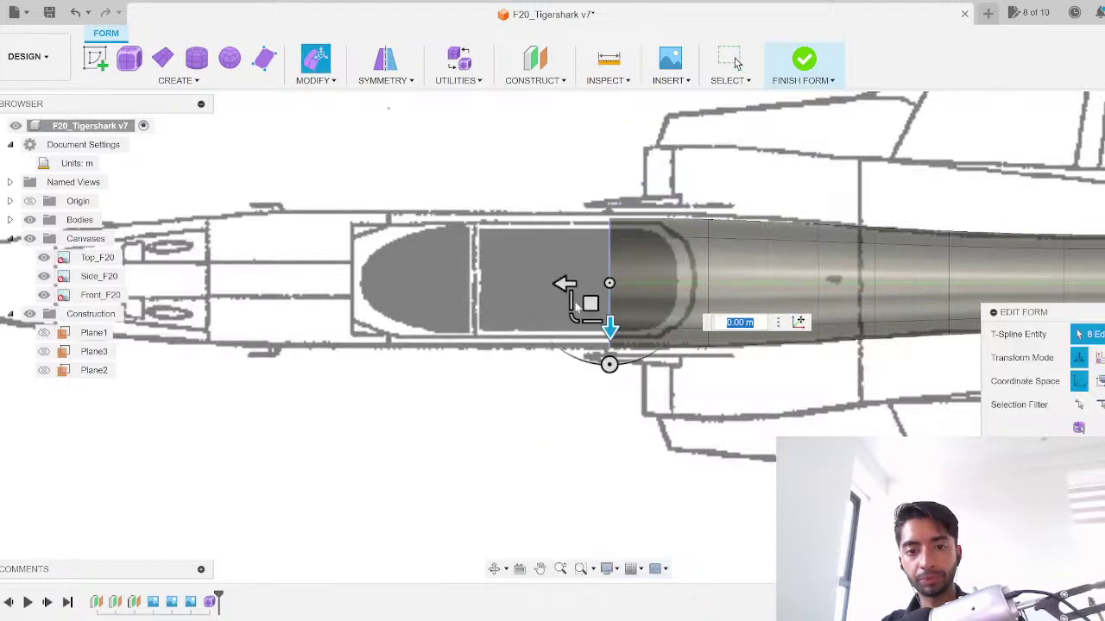
left_click_drag(561, 283, 423, 283)
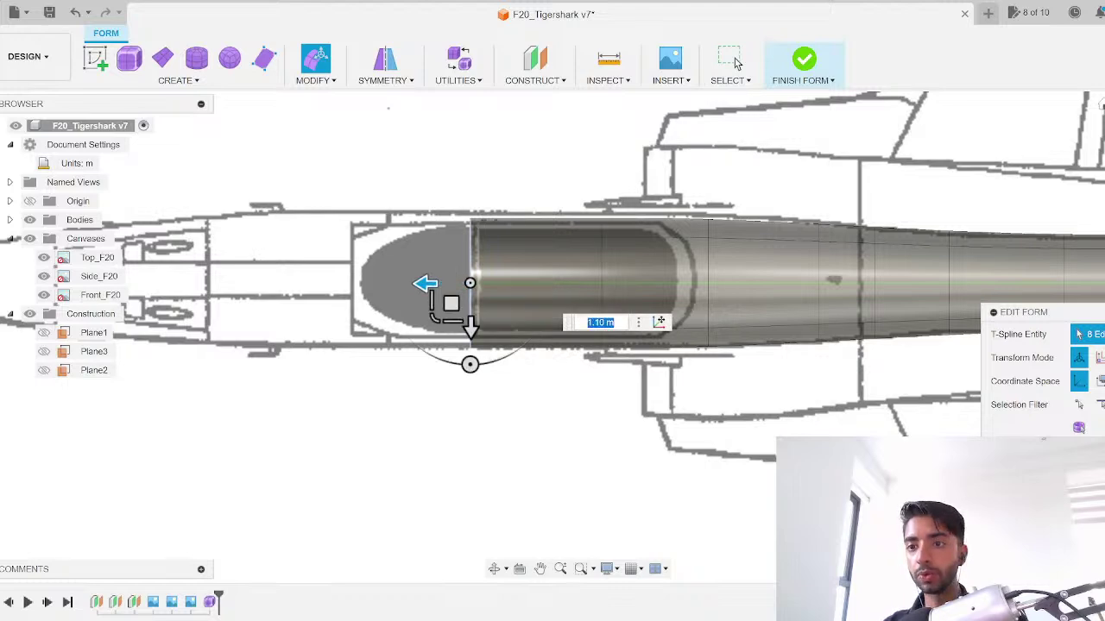
left_click(1104, 160)
scroll(486, 295, "up", 2)
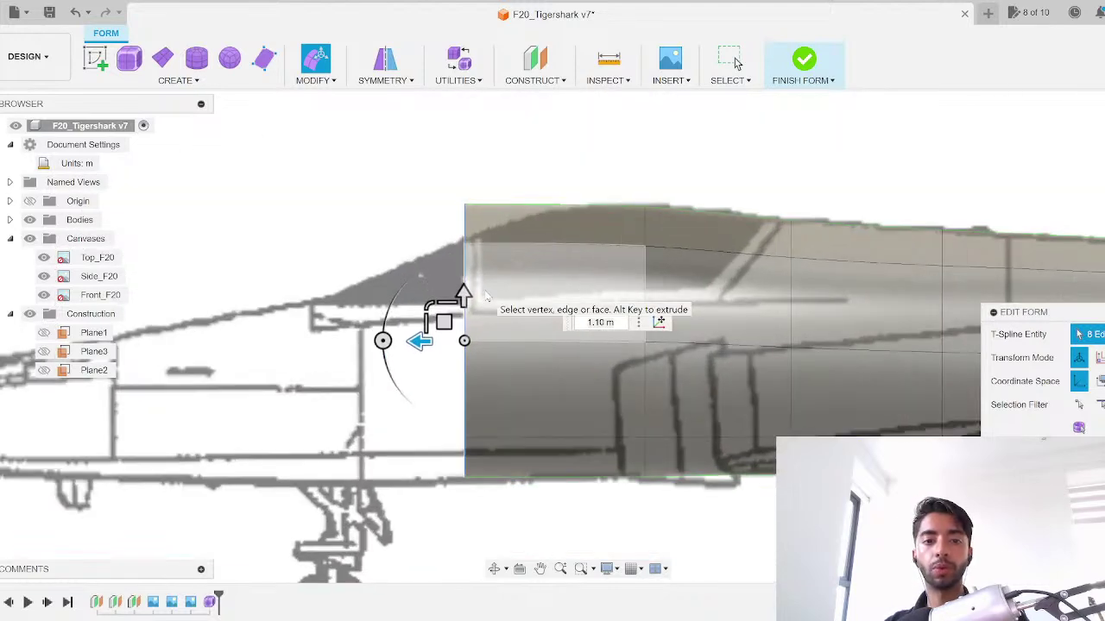
Step: Try shortening the new section's extrusion to 0.80 m and reshaping its front loop, and undo these changes
scroll(485, 295, "down", 2)
scroll(486, 296, "down", 1)
left_click_drag(429, 325, 465, 325)
scroll(464, 324, "up", 3)
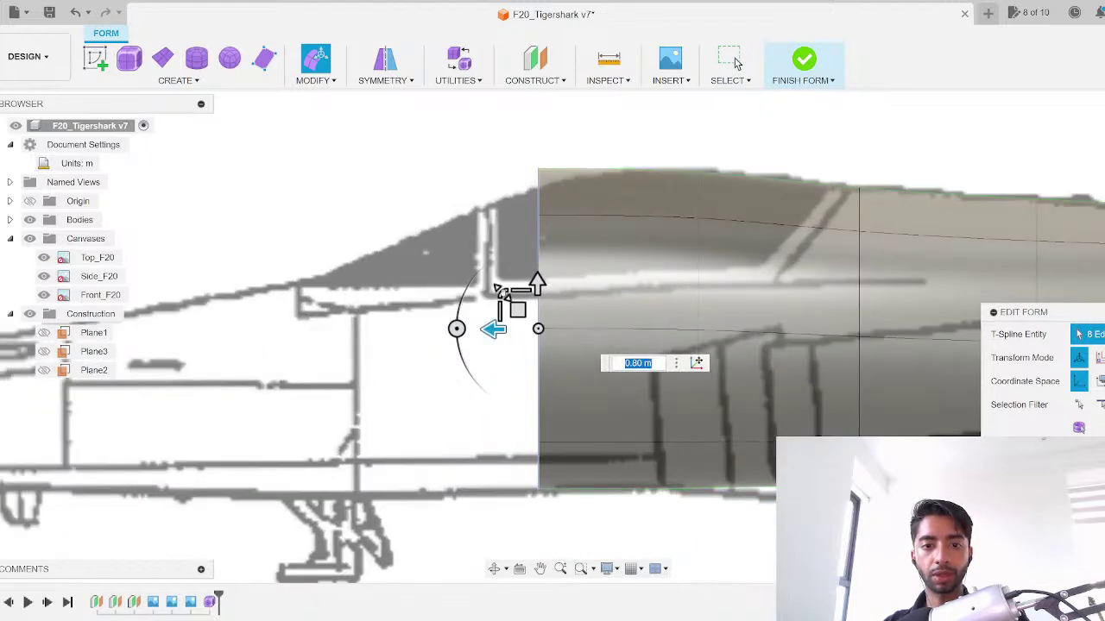
left_click_drag(498, 288, 578, 314)
key("ctrl+z")
key("ctrl+z")
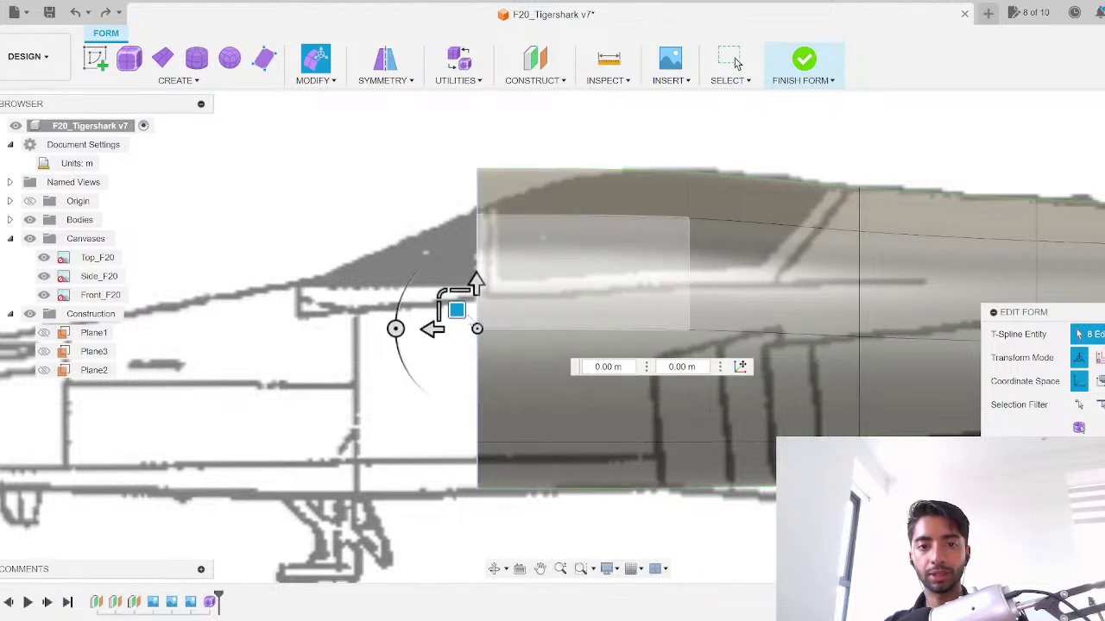
Step: Move the front edge loop back 0.70 m in the side view and check its width against the top canvas
left_click_drag(432, 329, 575, 328)
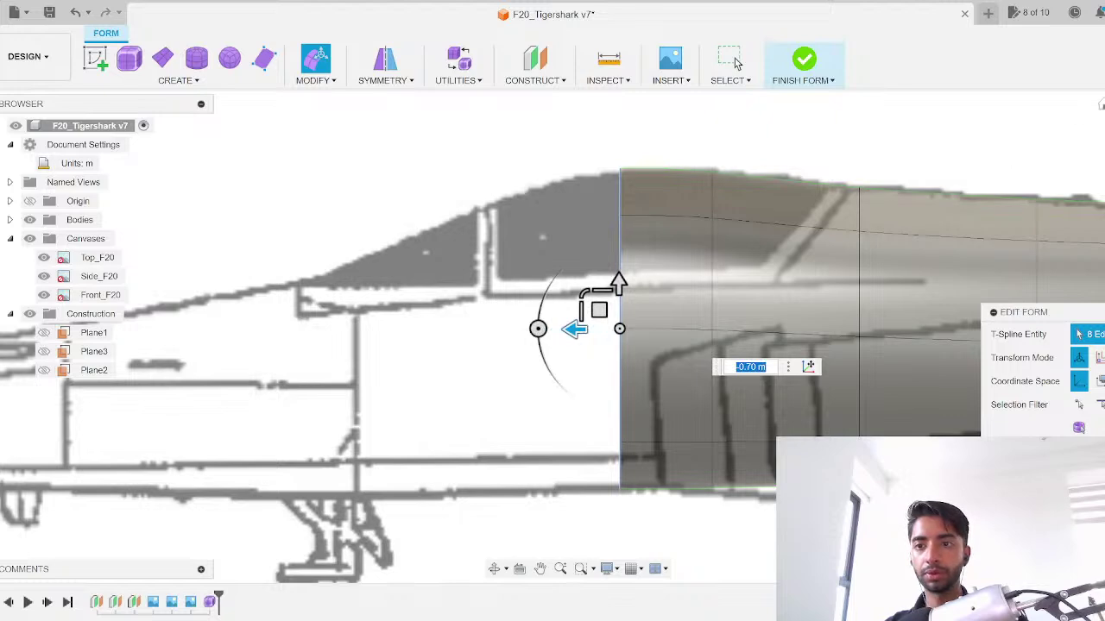
left_click(1104, 108)
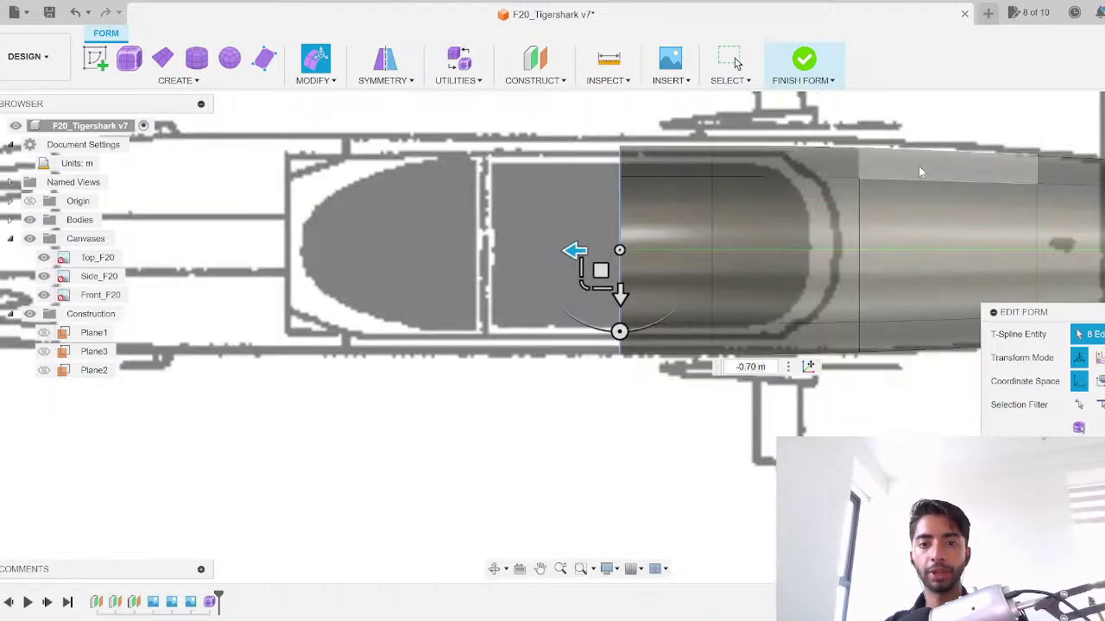
left_click(1104, 164)
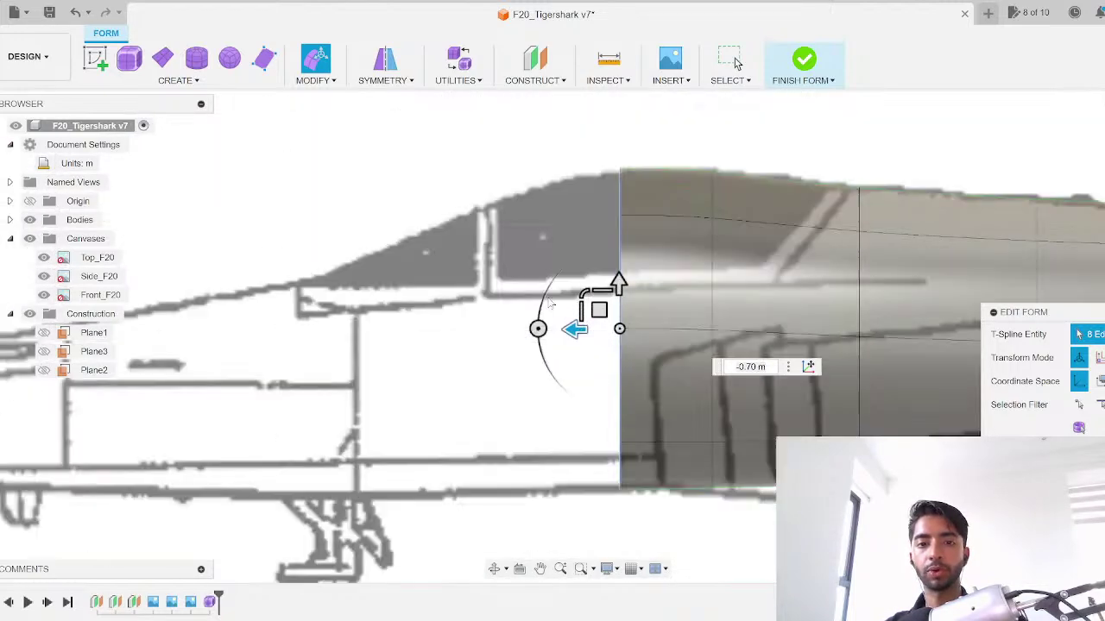
Step: Try to extrude the front loop forward to the windshield frame, fit it to the side profile and scale it by 1.05
left_click_drag(574, 329, 452, 328)
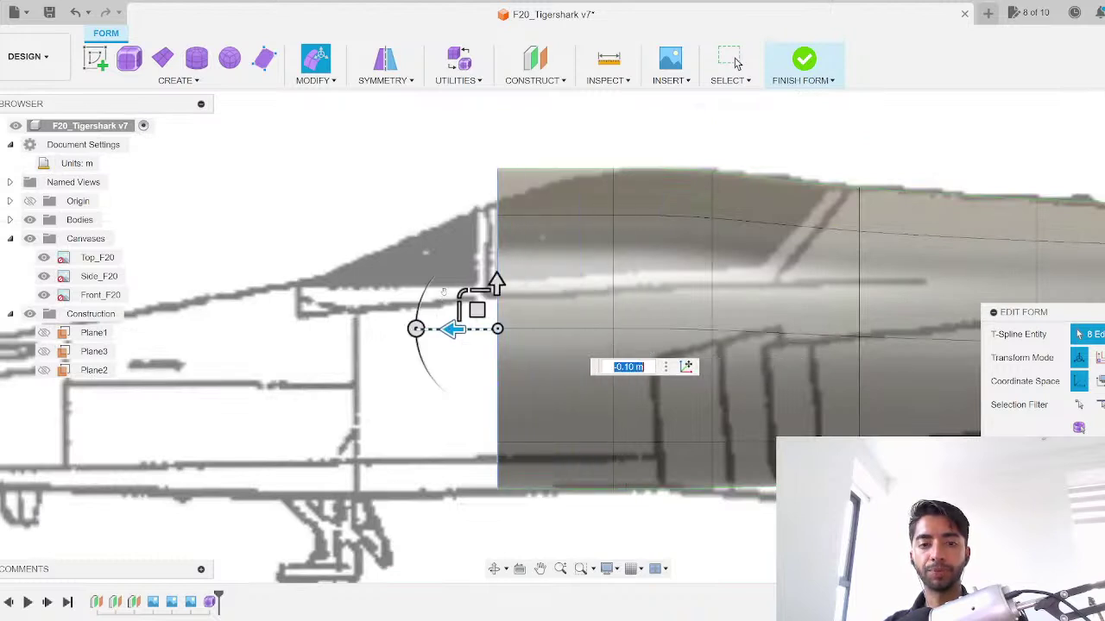
left_click_drag(458, 290, 469, 328)
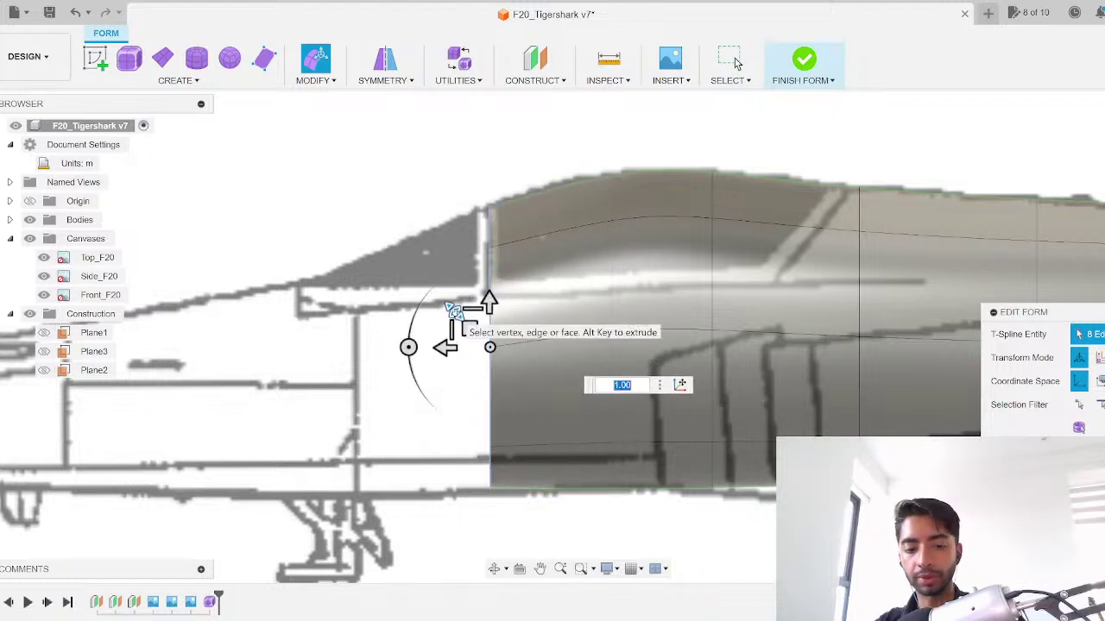
type("1.05")
key("Return")
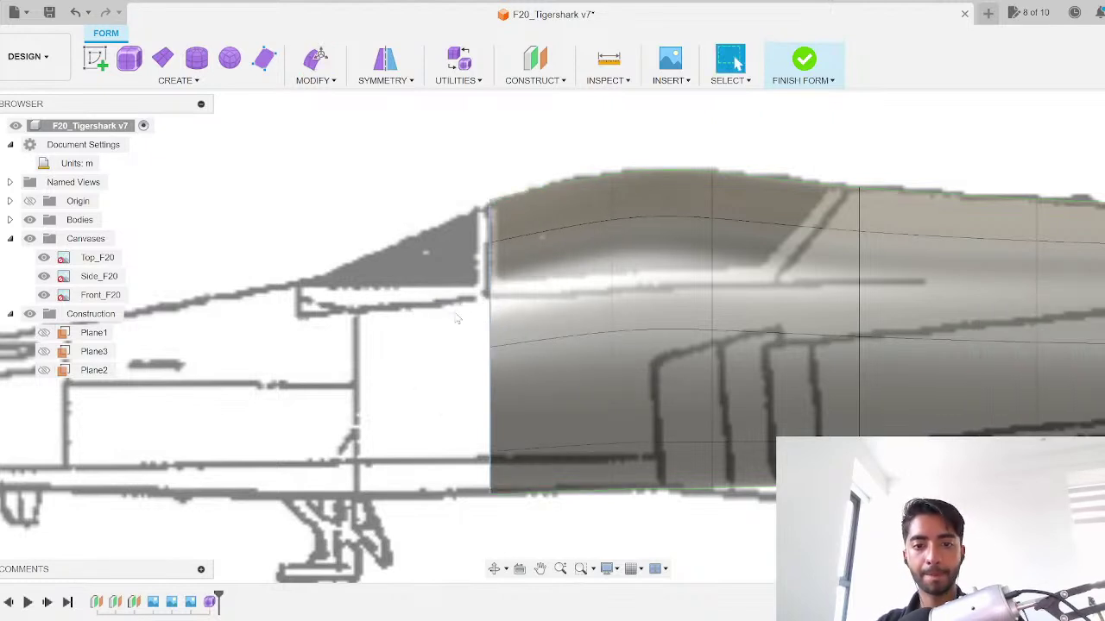
Step: Try editing a single edge of the front loop, and undo the reshaping and the extrusion up to the windshield frame
right_click(491, 223)
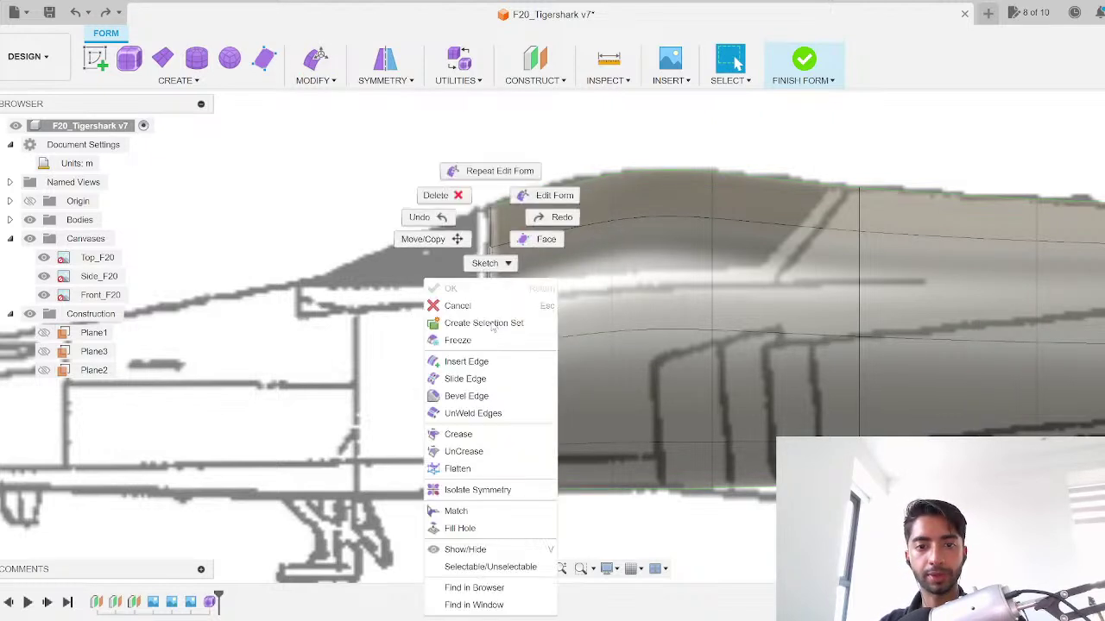
left_click(555, 195)
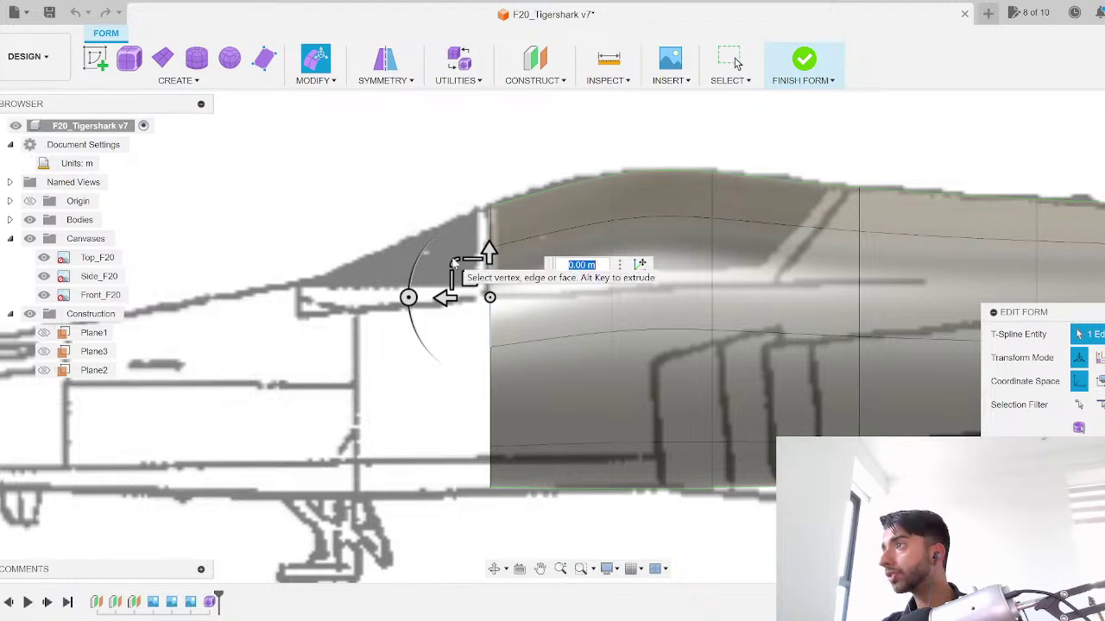
left_click_drag(449, 259, 469, 278)
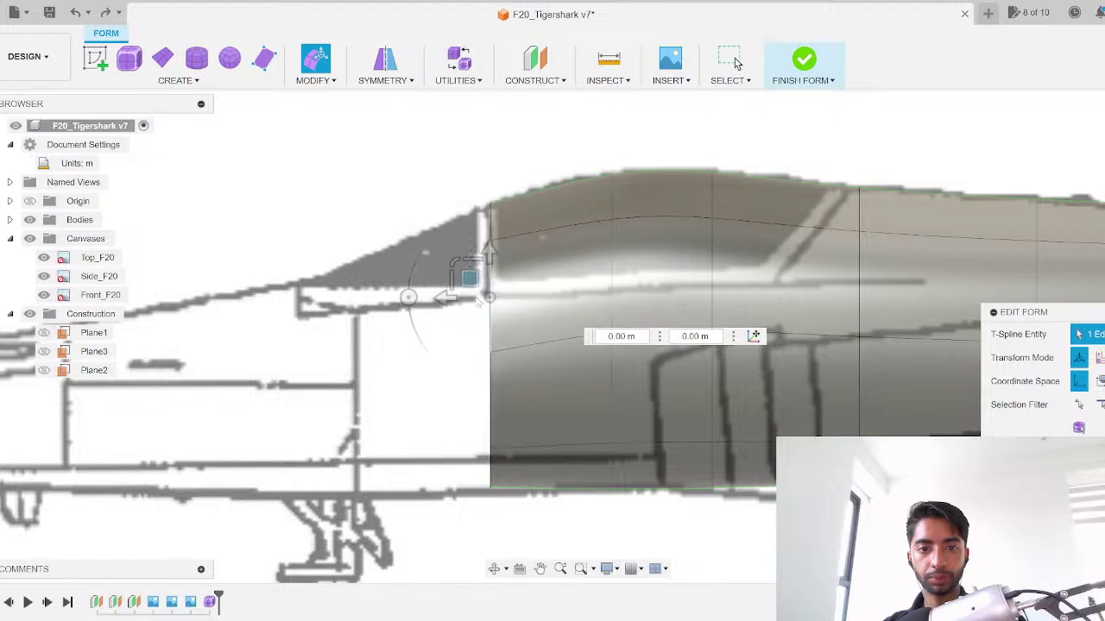
key("Escape")
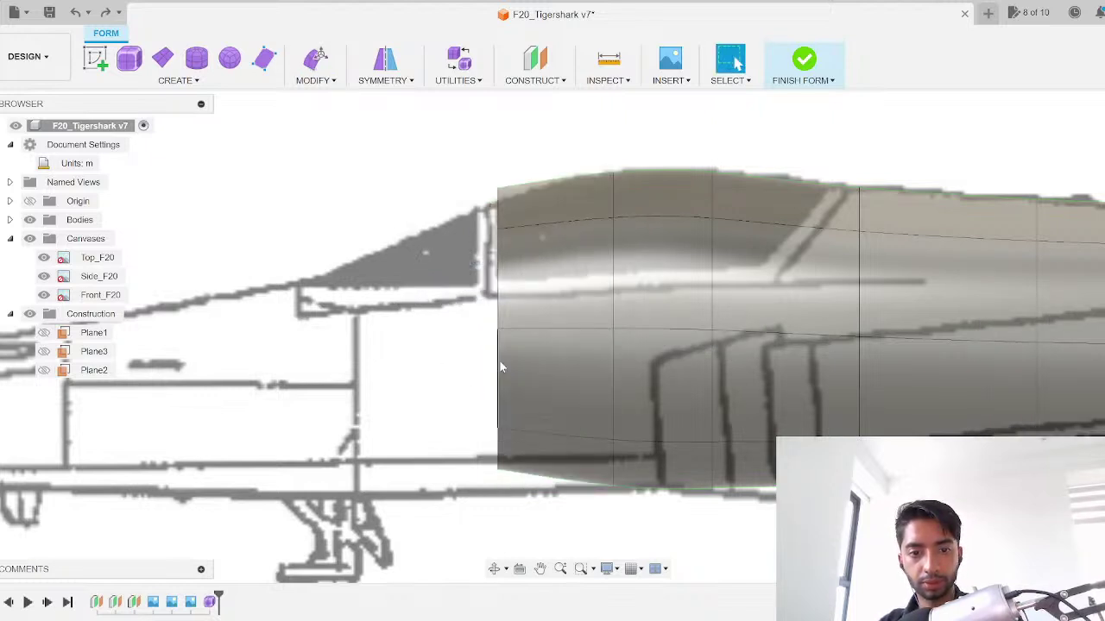
key("ctrl+z")
key("ctrl+z")
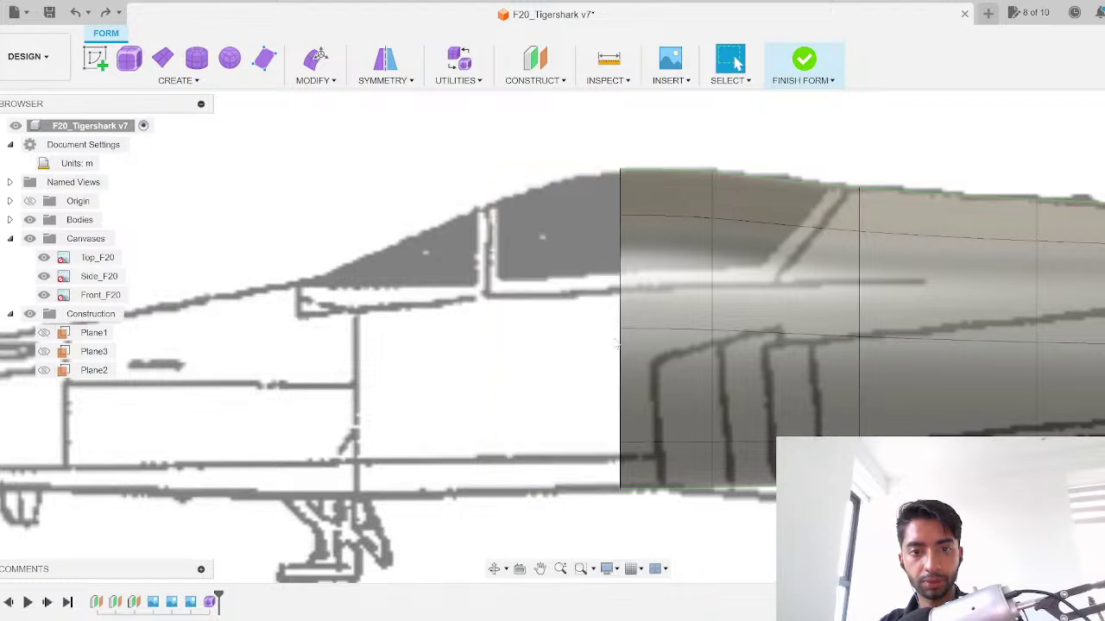
right_click(618, 303)
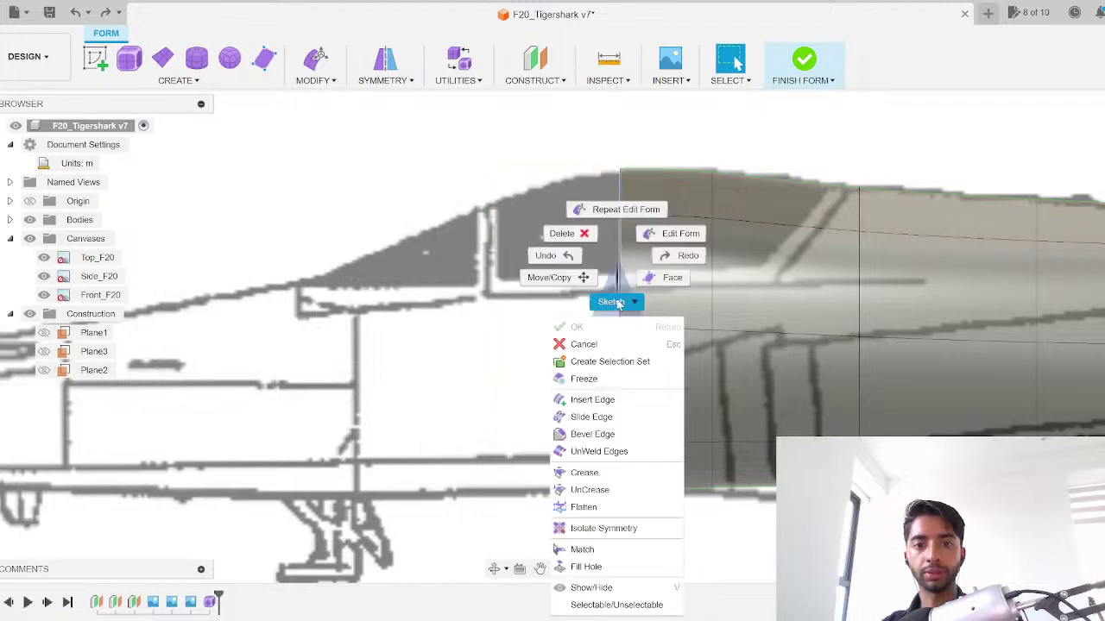
left_click(676, 251)
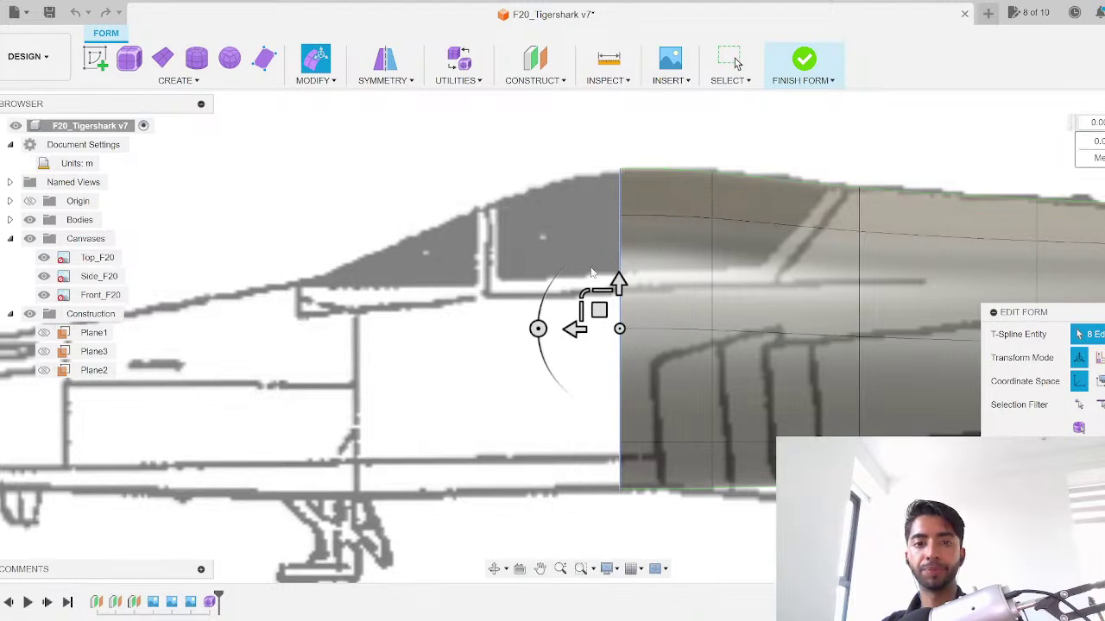
left_click(997, 98)
left_click(1101, 138)
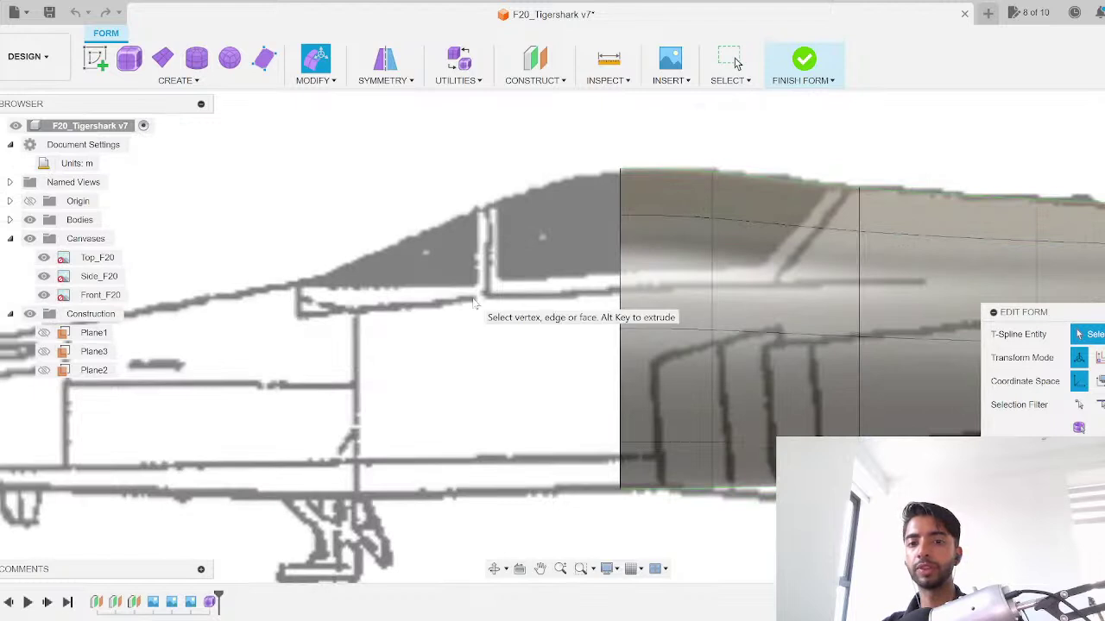
key("Escape")
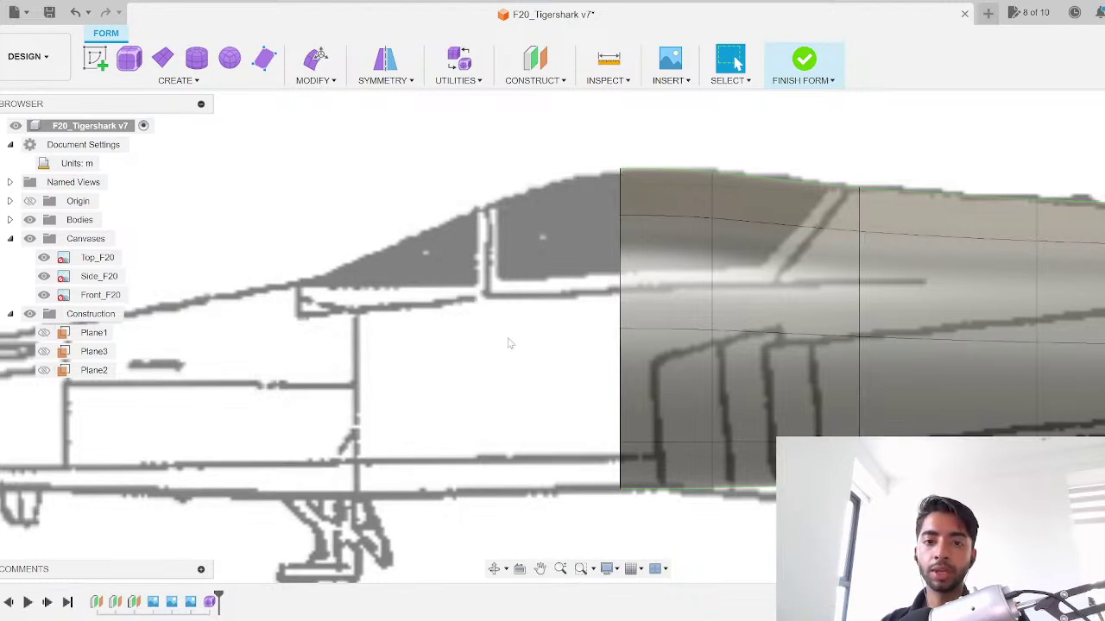
Step: Switch to the browser and examine enlarged F-20 Tigershark photos for the shape of the canopy and nose
scroll(527, 427, "down", 5)
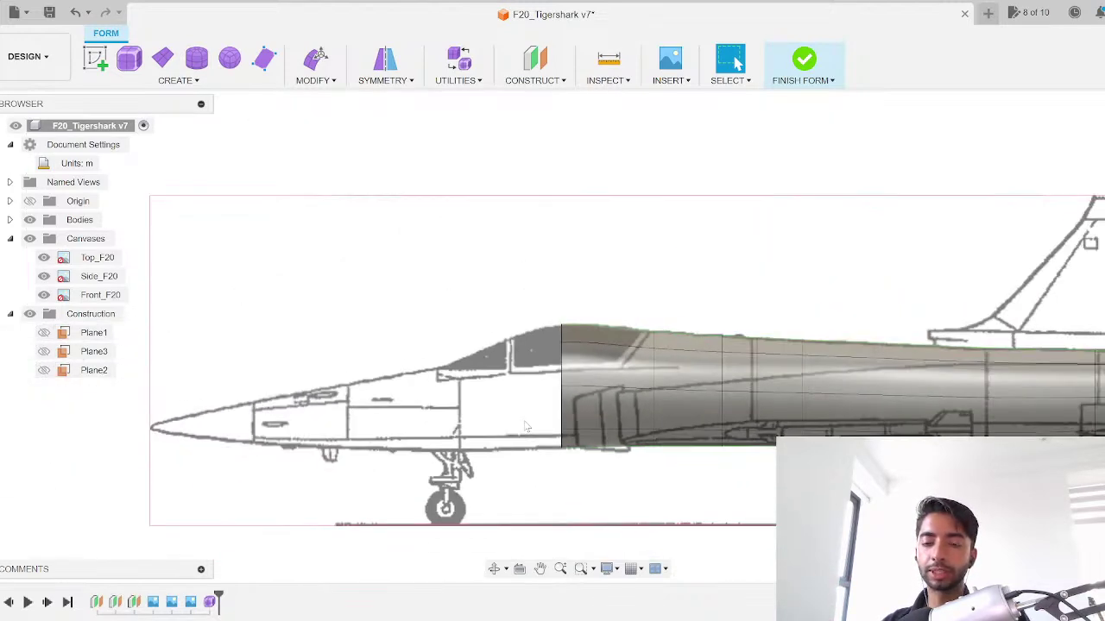
scroll(527, 428, "up", 3)
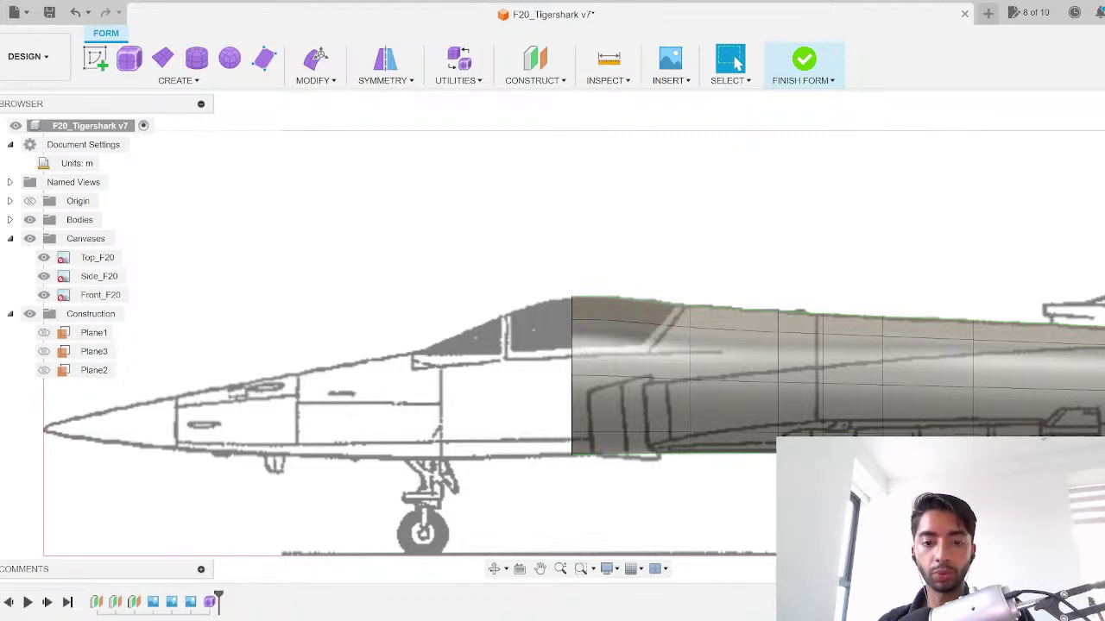
mouse_move(574, 614)
left_click(571, 553)
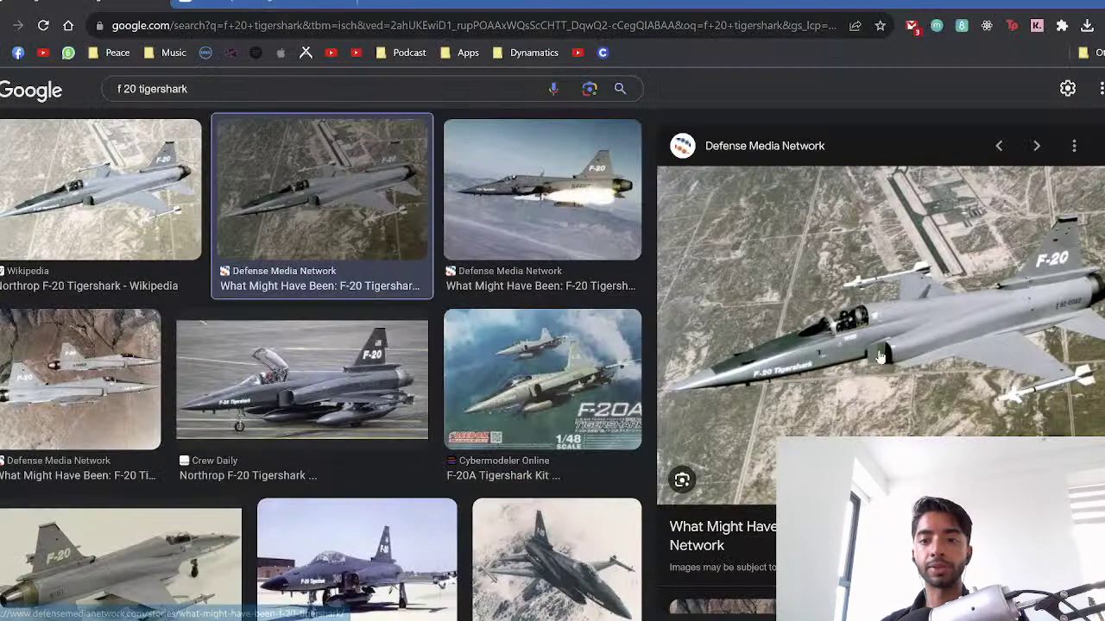
scroll(573, 381, "up", 3, "ctrl")
scroll(573, 381, "up", 1, "ctrl")
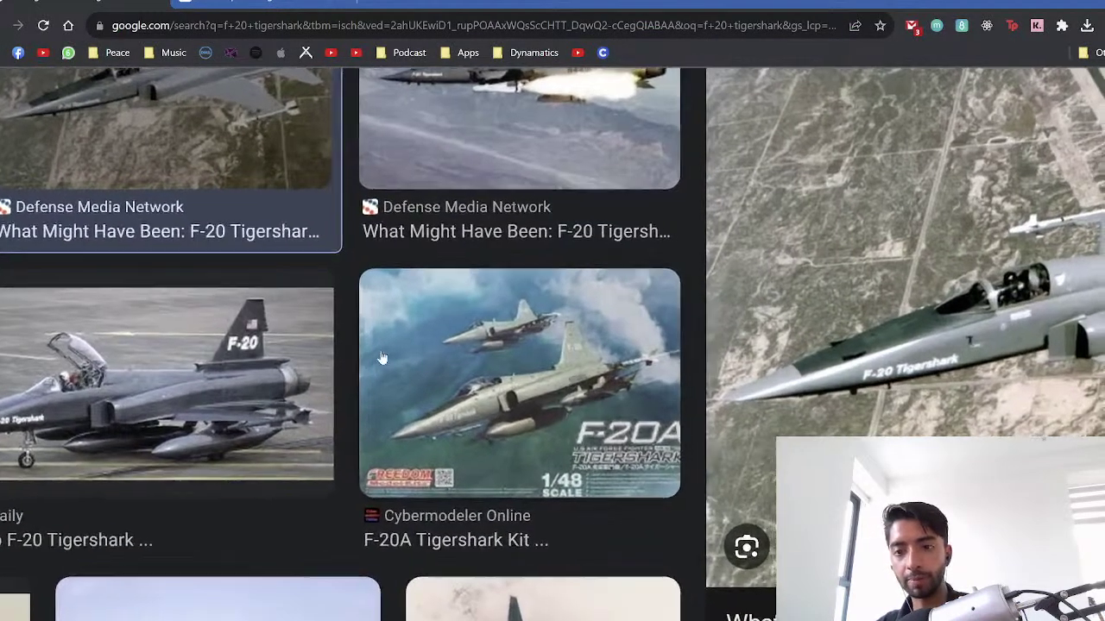
scroll(573, 380, "right", 5)
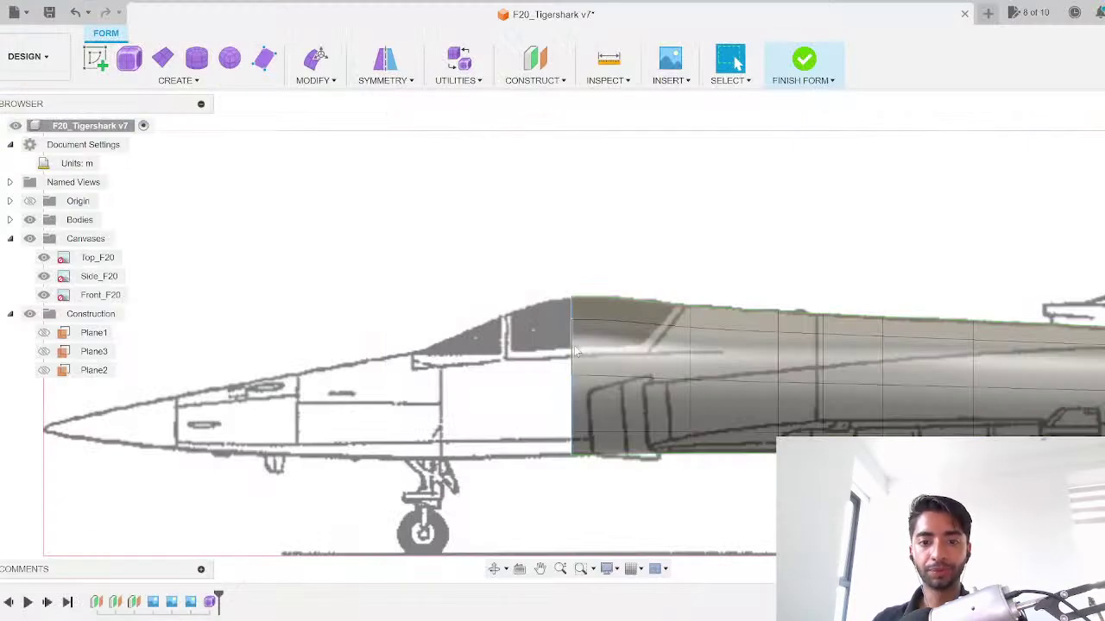
Step: Extrude the fuselage's front edge loop forward to just behind the windshield frame and scale it by 0.956
right_click(574, 256)
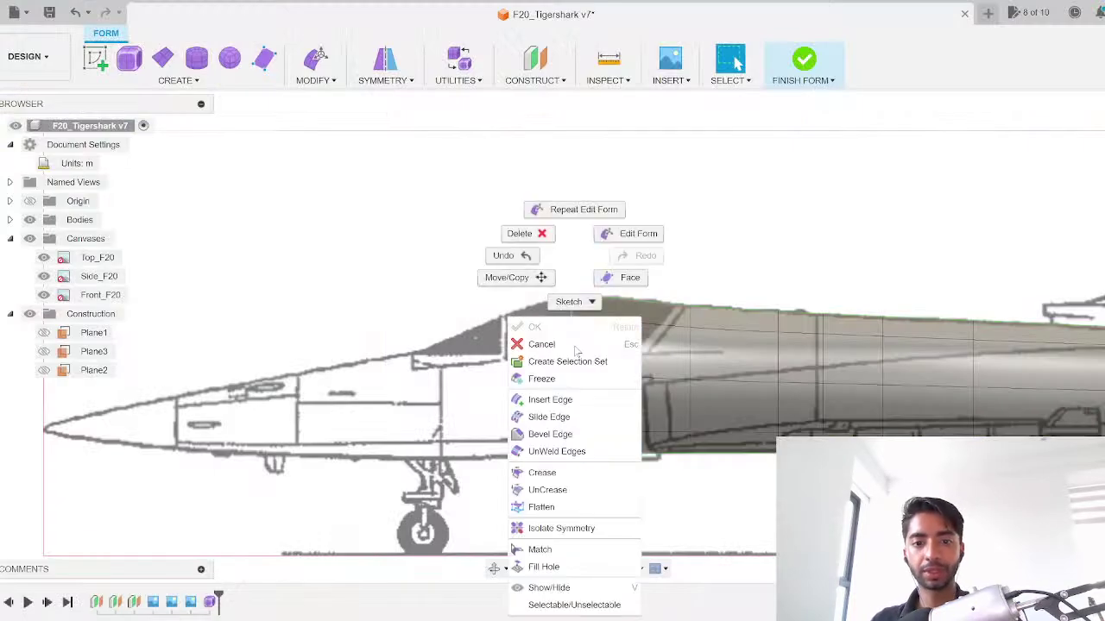
left_click(638, 236)
scroll(545, 349, "up", 3)
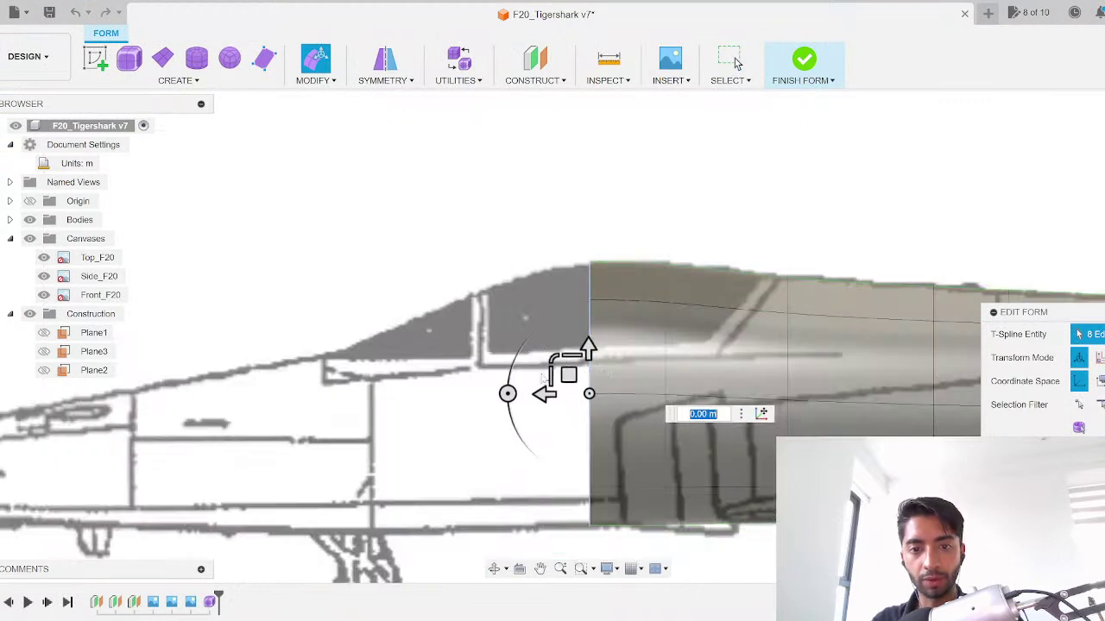
left_click_drag(544, 394, 460, 395)
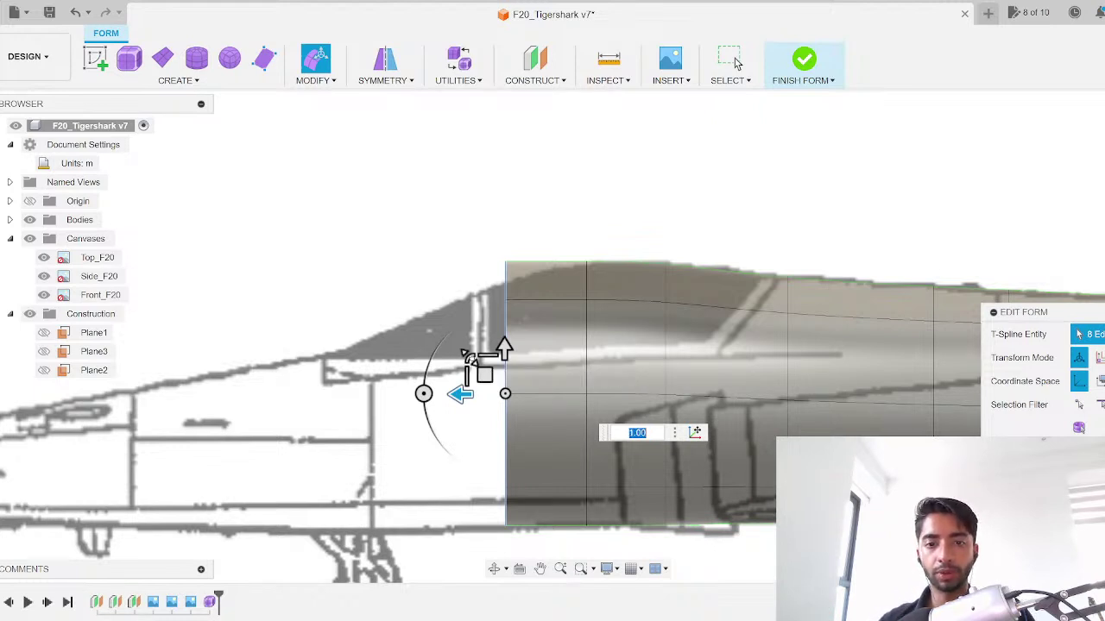
type("0.956")
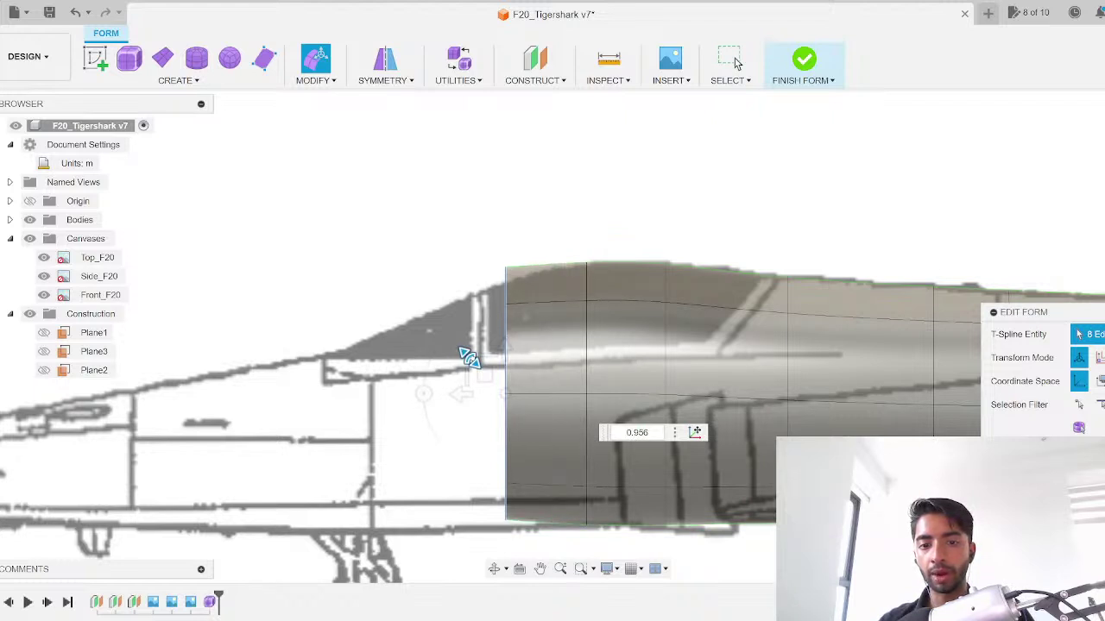
key("Return")
Step: Shift the front loop by -0.026 m and 0.013 m onto the side profile and check its width against the top canvas
left_click_drag(485, 372, 463, 366)
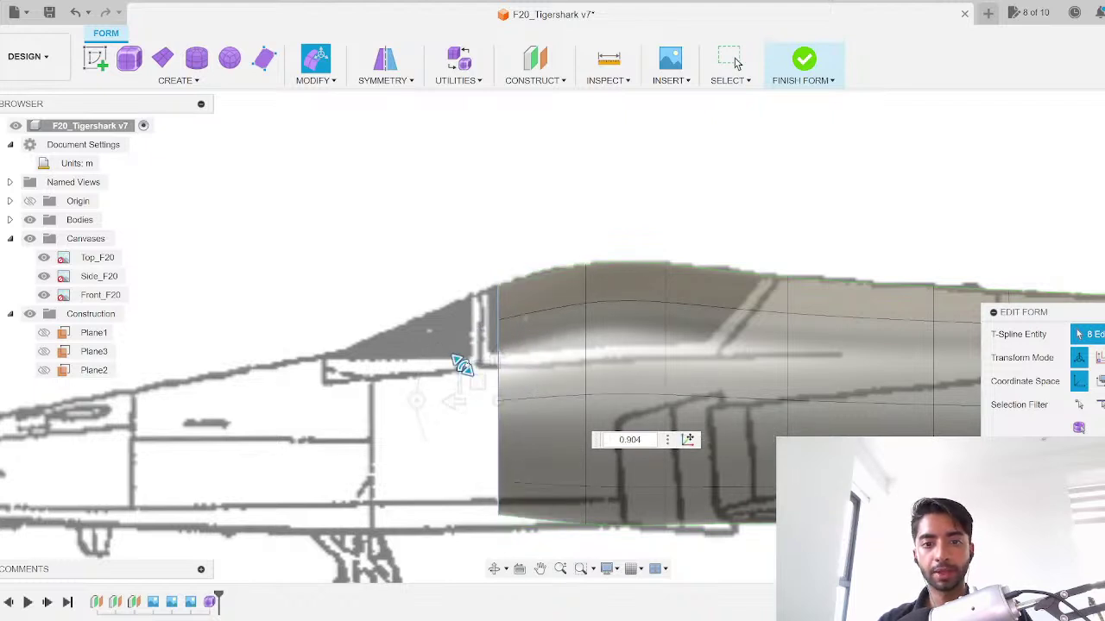
type("1.00")
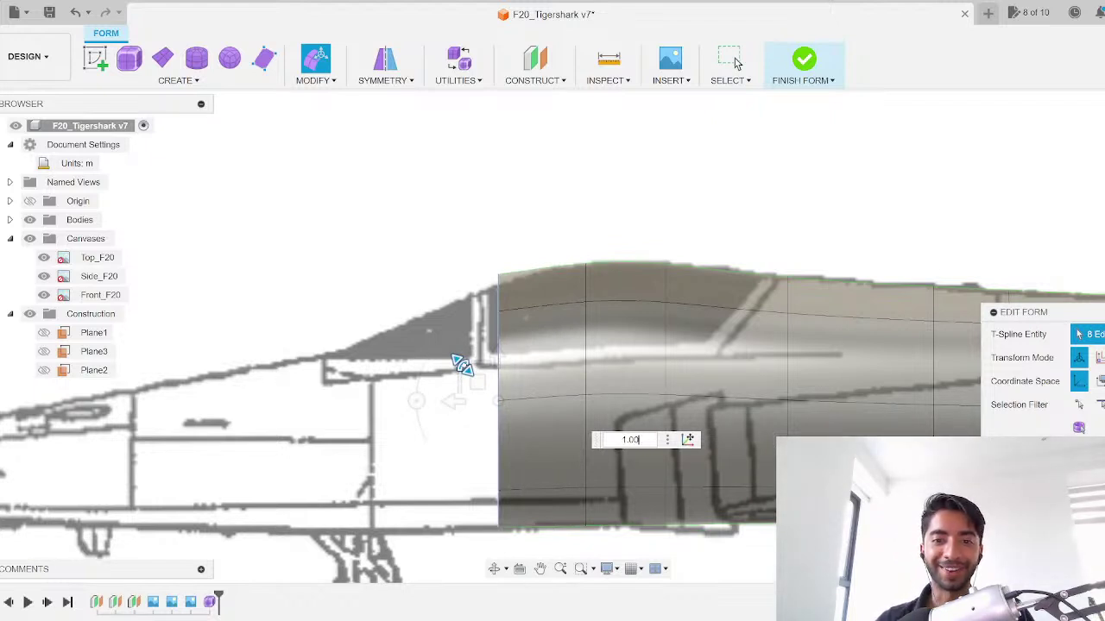
left_click_drag(463, 365, 475, 386)
left_click(1104, 121)
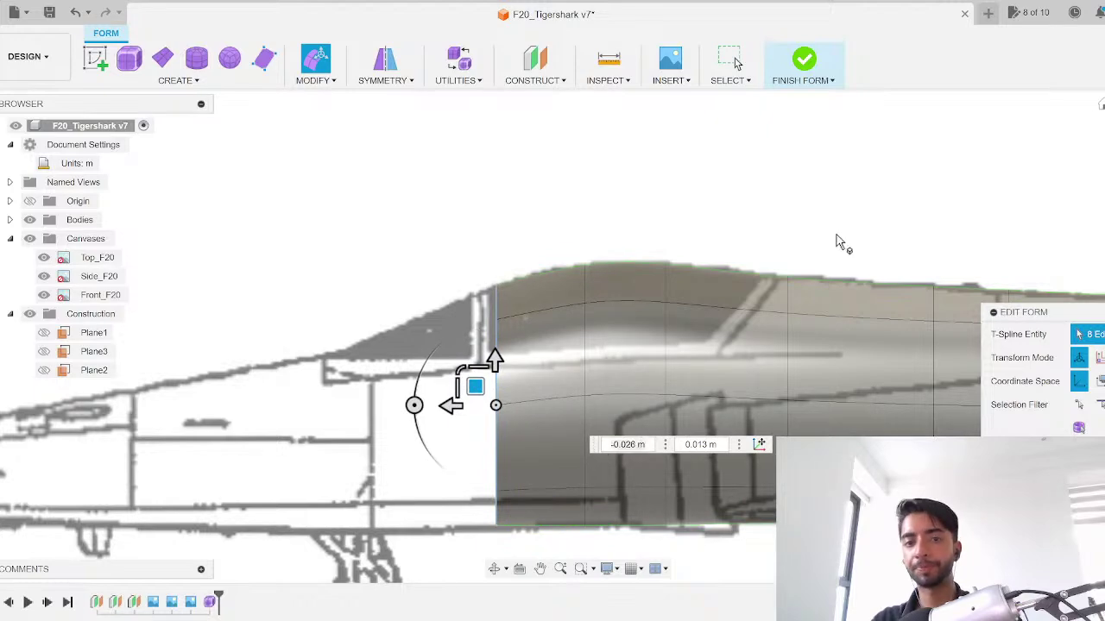
scroll(439, 271, "up", 2)
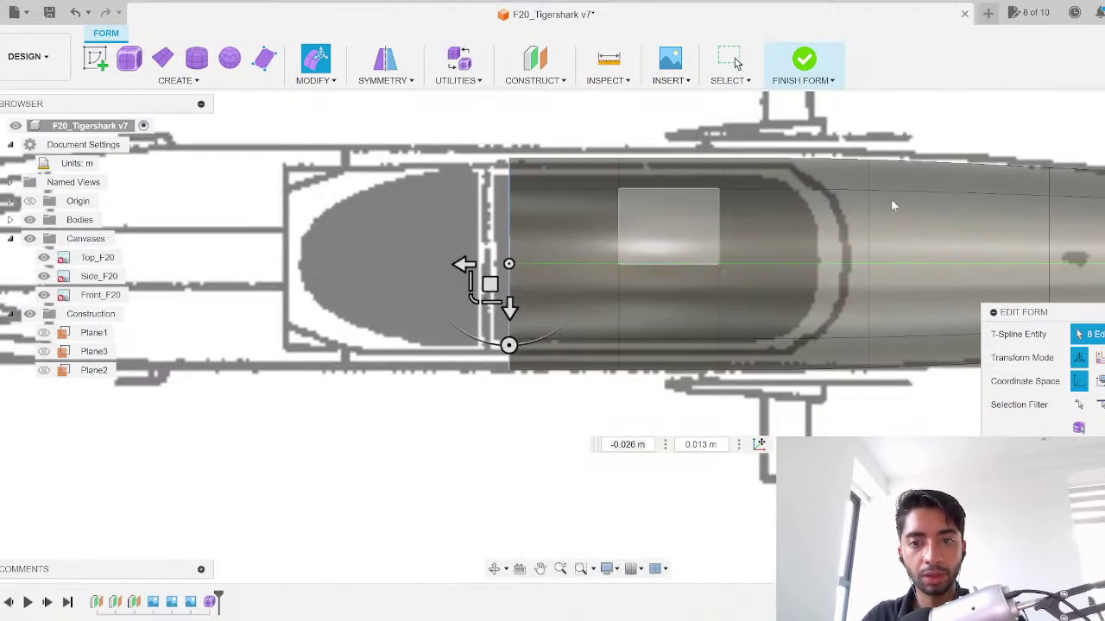
left_click(1104, 121)
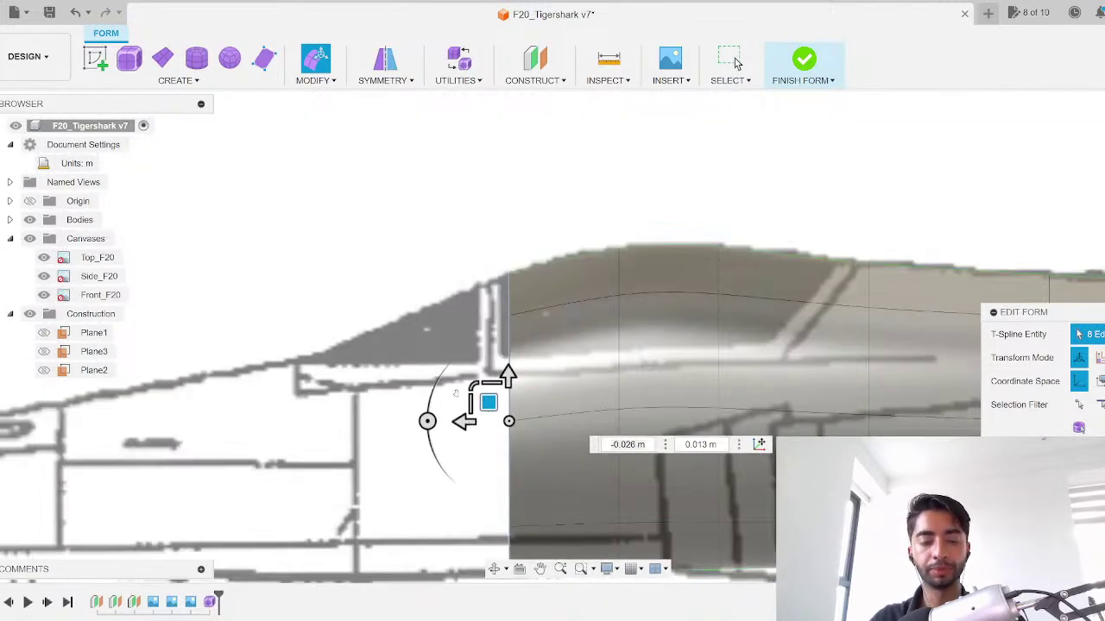
Step: Extrude the front loop forward past the windshield frame, scaled by 0.956 and shifted -0.121 m and 0.03 m to fit the side and top canvases
middle_click_drag(425, 278, 543, 106)
left_click_drag(579, 251, 496, 255, "alt")
type("0.956")
scroll(682, 211, "down", 3)
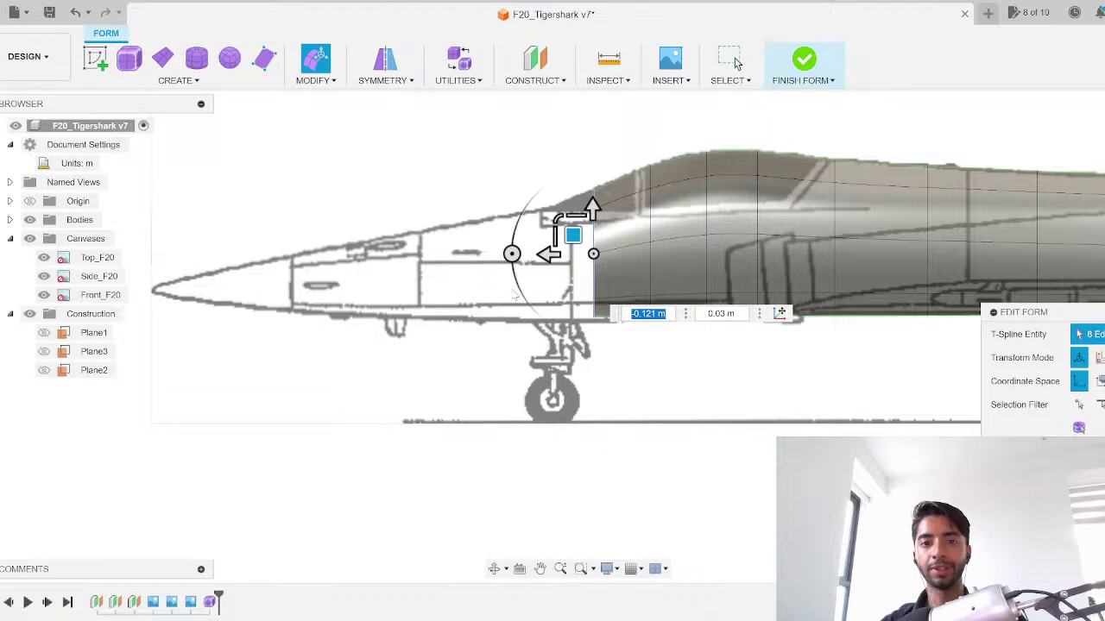
scroll(513, 293, "up", 3)
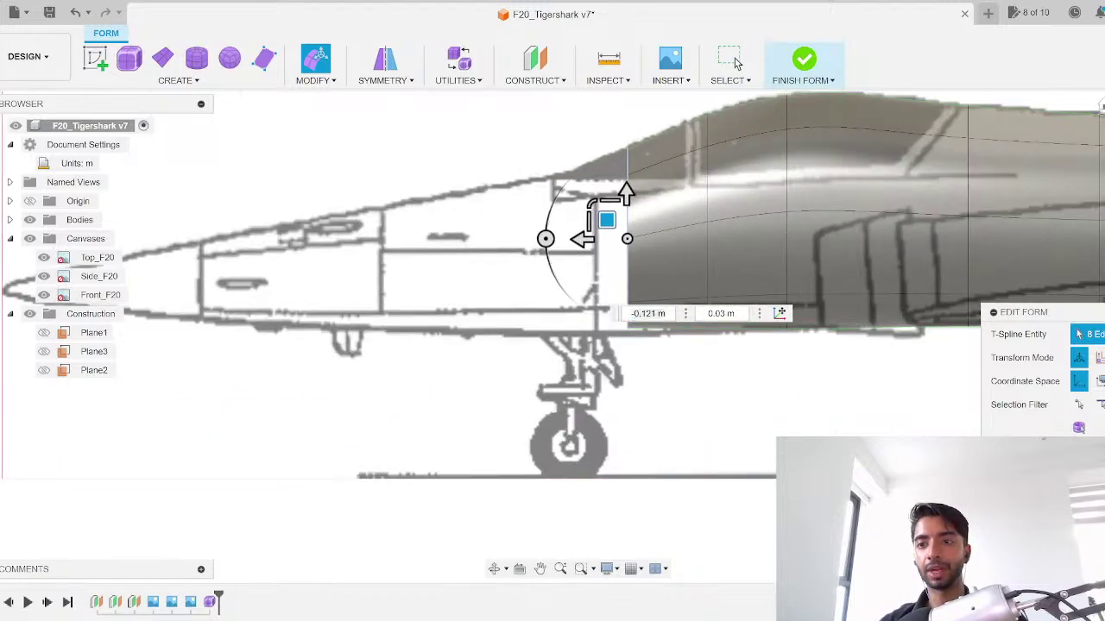
left_click(1103, 113)
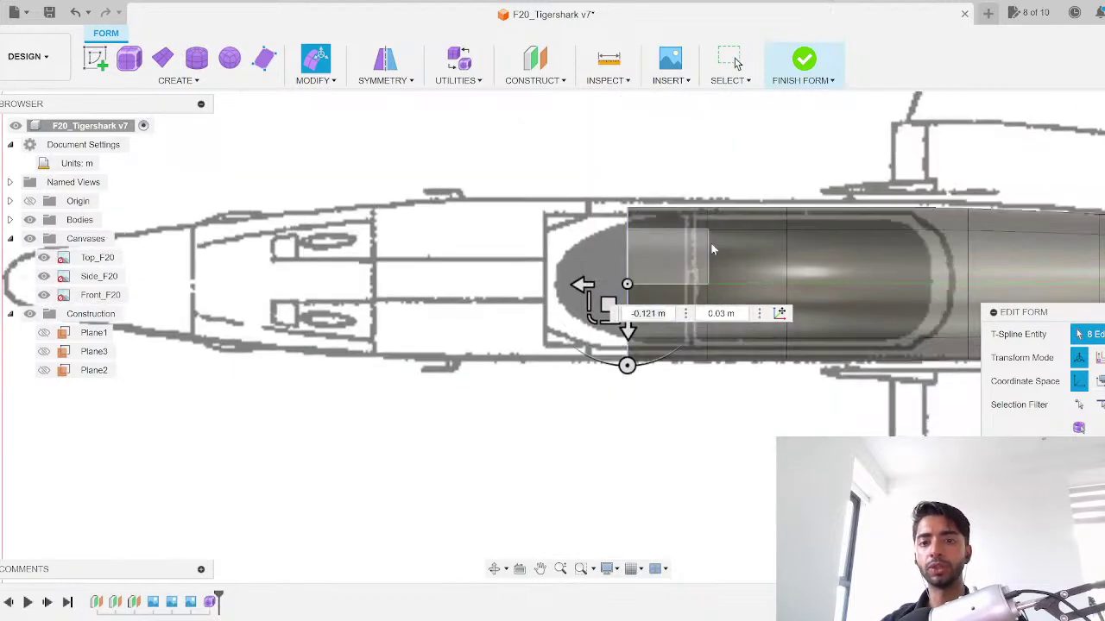
left_click(1103, 119)
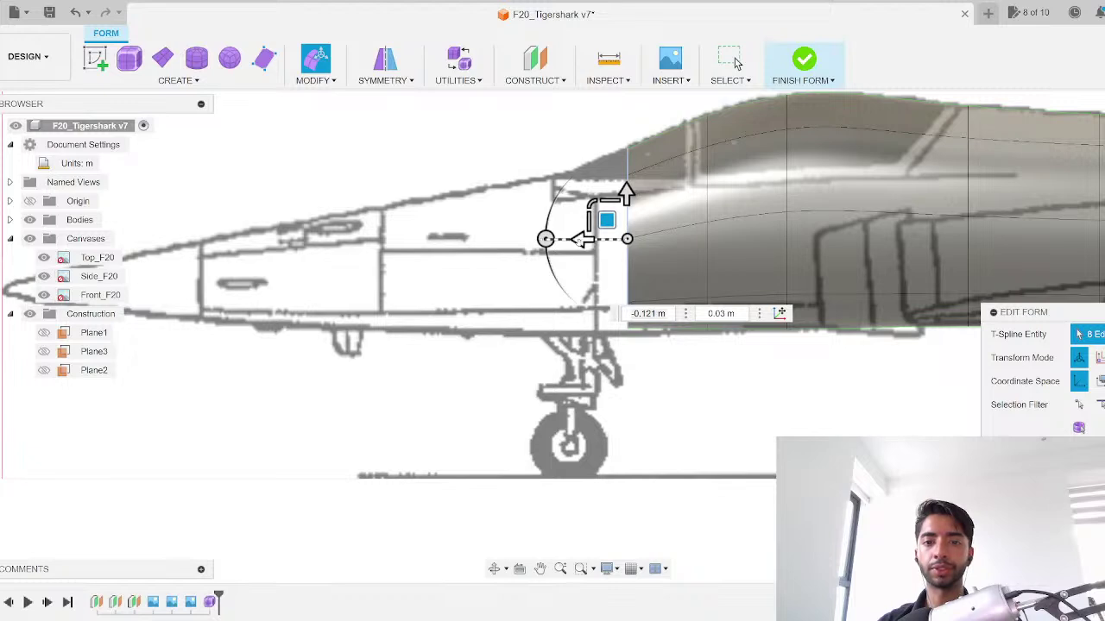
Step: Extrude the front loop 0.40 m toward the windshield's base, scaled by 0.904 and shifted -0.073 m and 0.036 m onto the side profile
left_click_drag(583, 239, 521, 240)
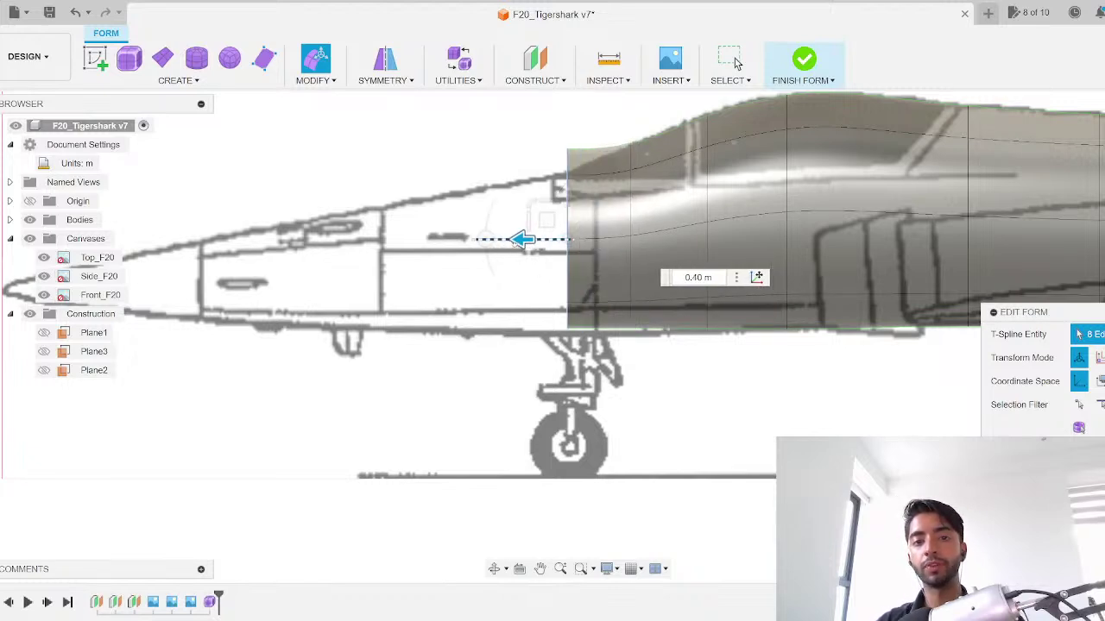
scroll(521, 239, "down", 5)
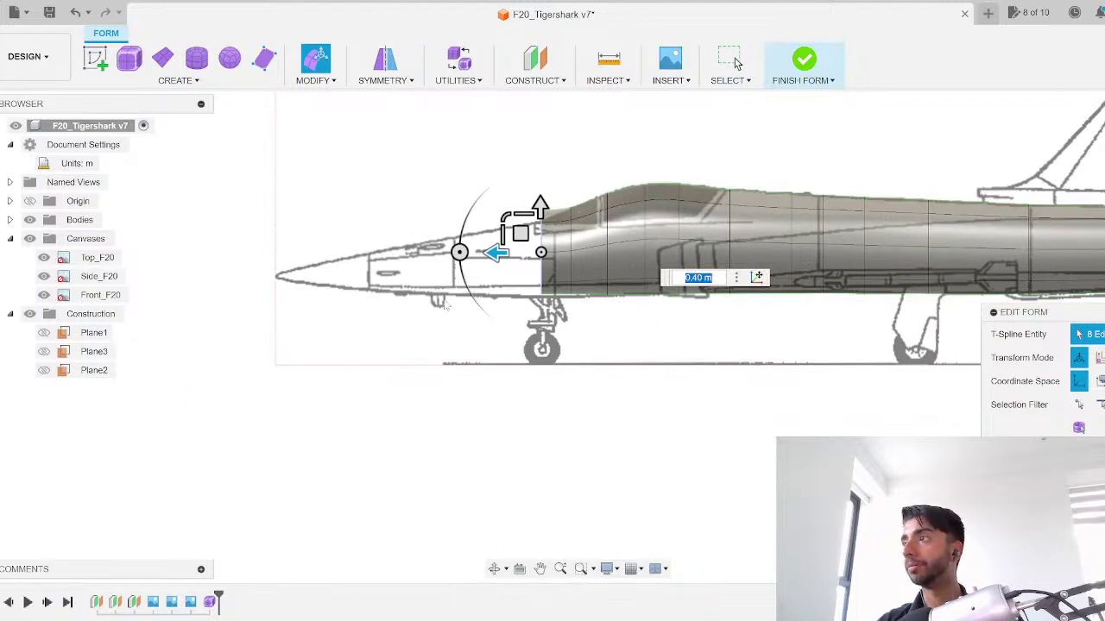
scroll(486, 223, "up", 5)
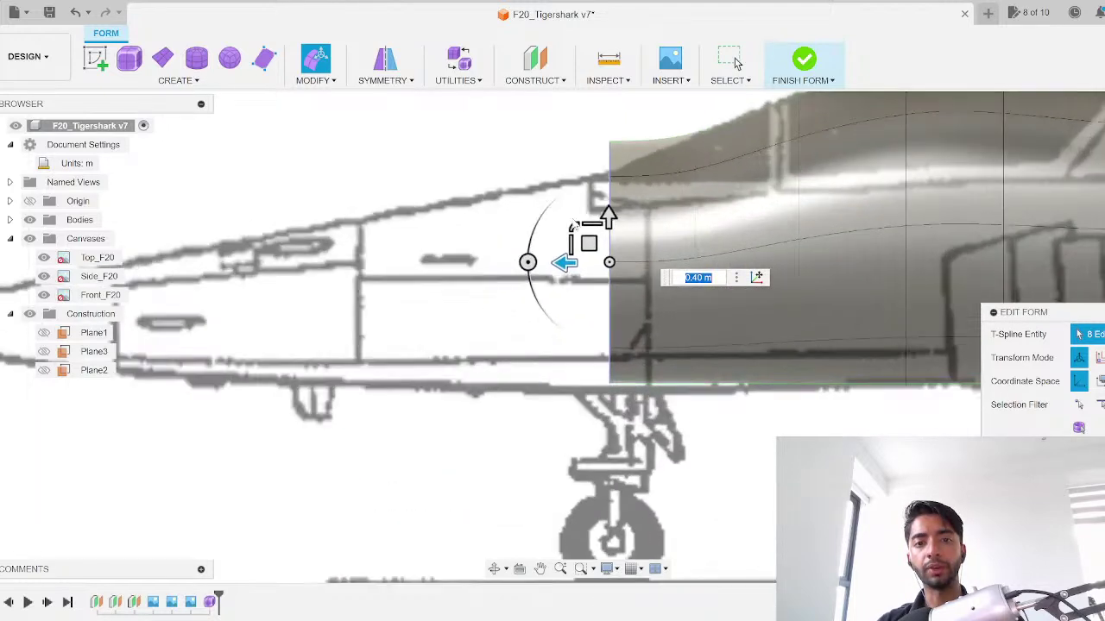
left_click_drag(574, 226, 573, 226)
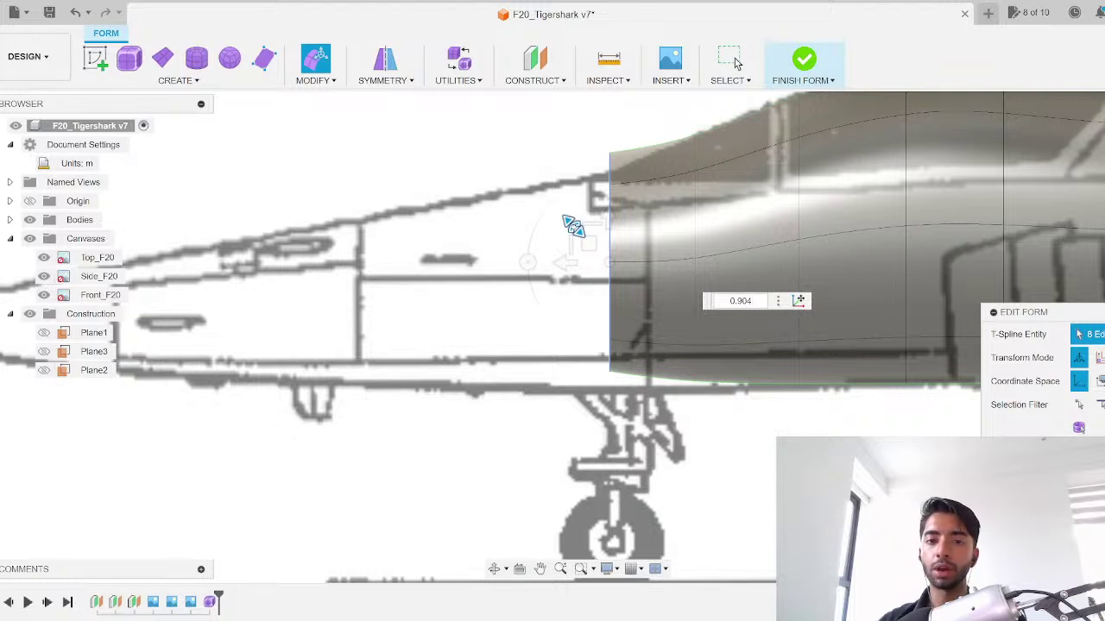
left_click_drag(574, 226, 573, 225)
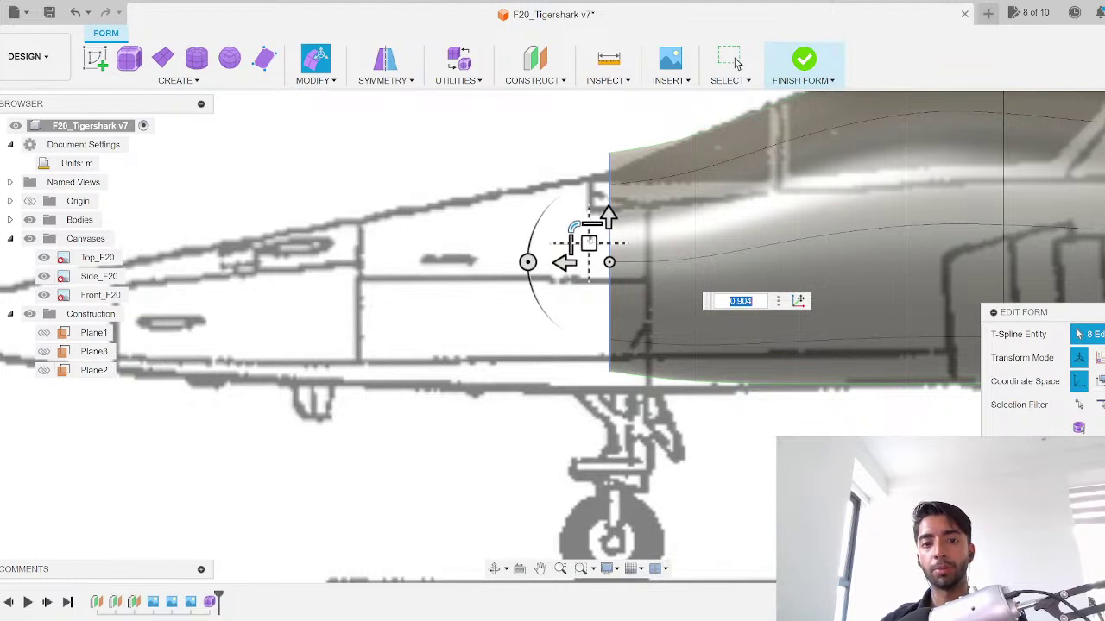
left_click_drag(589, 244, 582, 256)
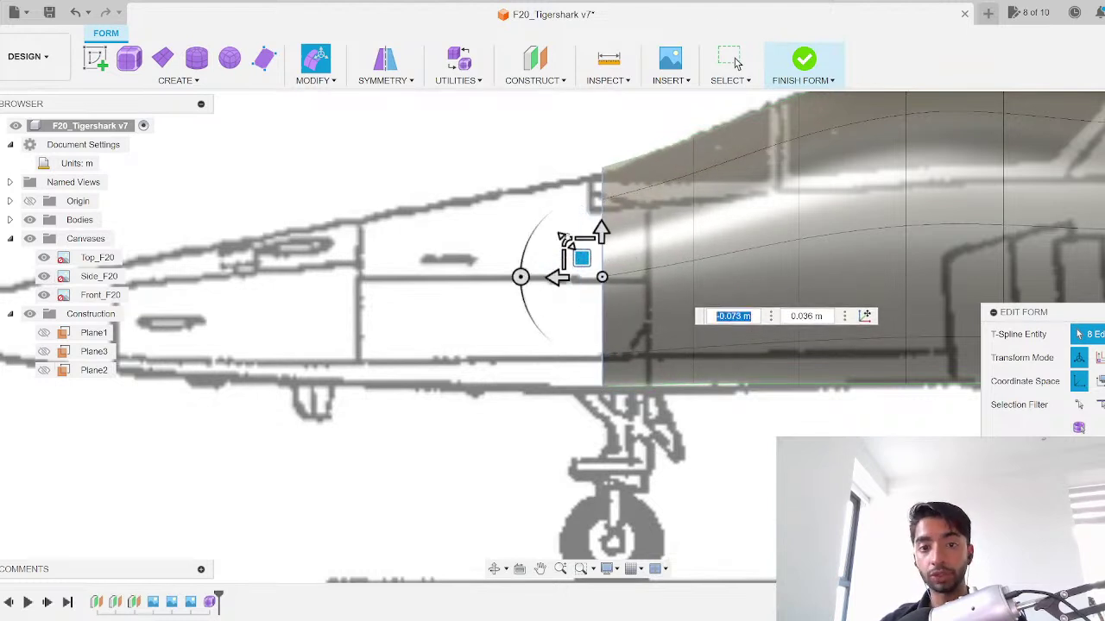
Step: Scale the front loop by 0.972, shift it -0.002 m and -0.036 m in the side view, and check its width against the top canvas
type("1.035")
key("BackSpace")
key("BackSpace")
key("BackSpace")
key("BackSpace")
key("BackSpace")
type("0.972")
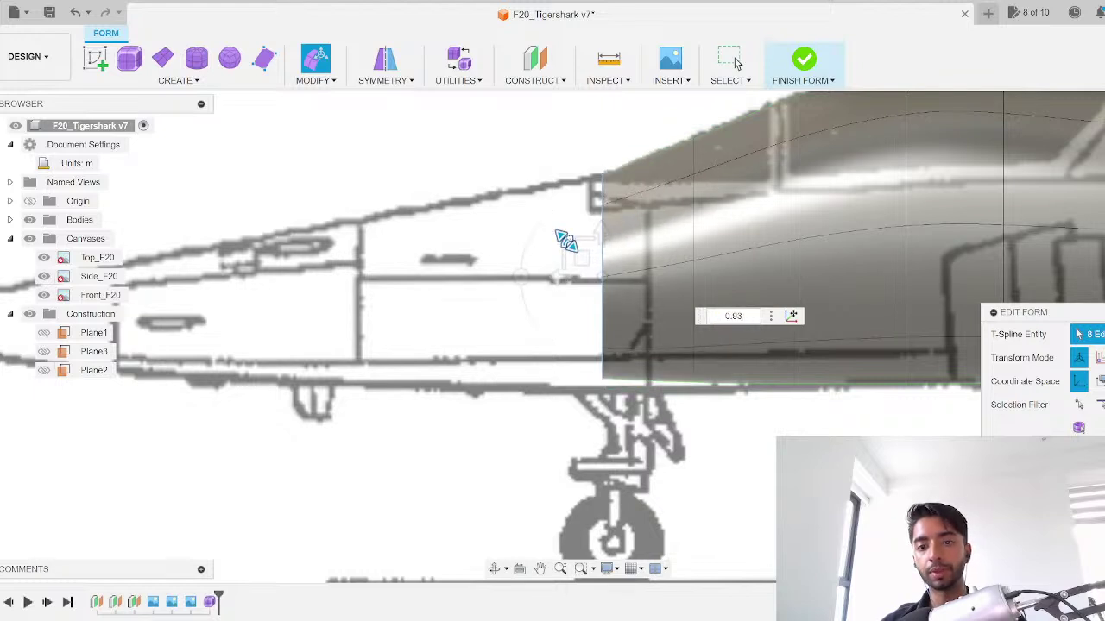
key("BackSpace")
key("BackSpace")
type("3")
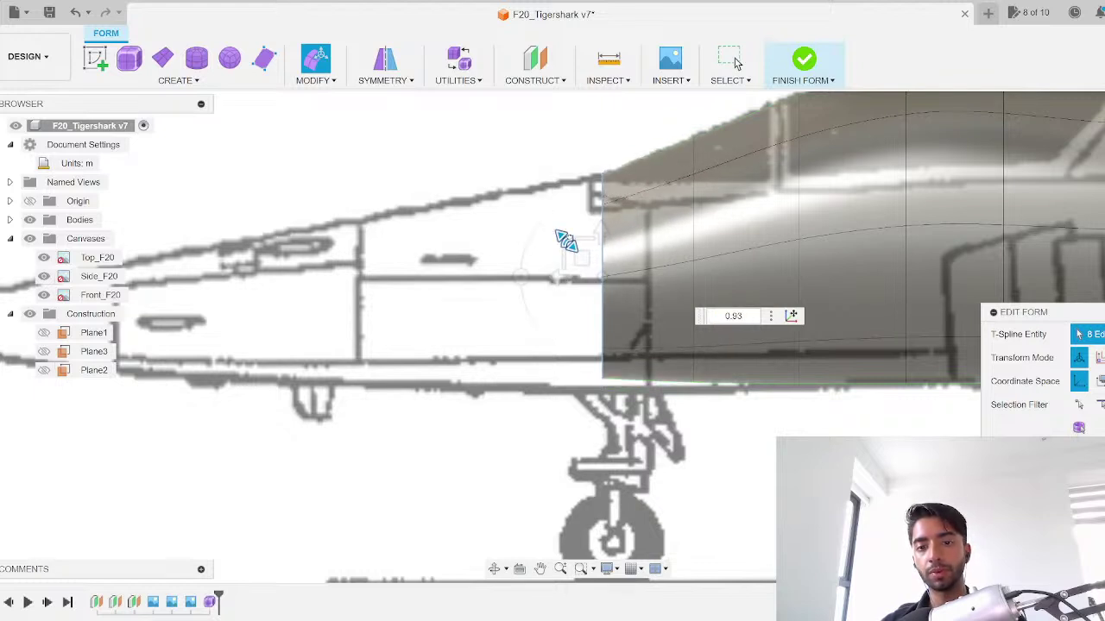
key("BackSpace")
type("72")
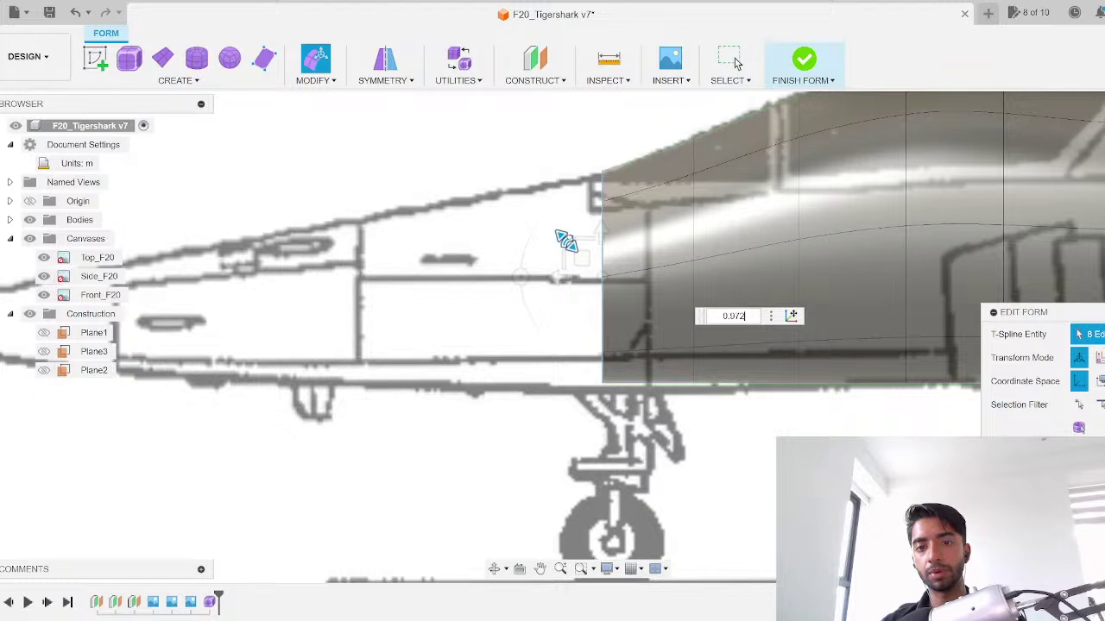
left_click_drag(582, 257, 588, 258)
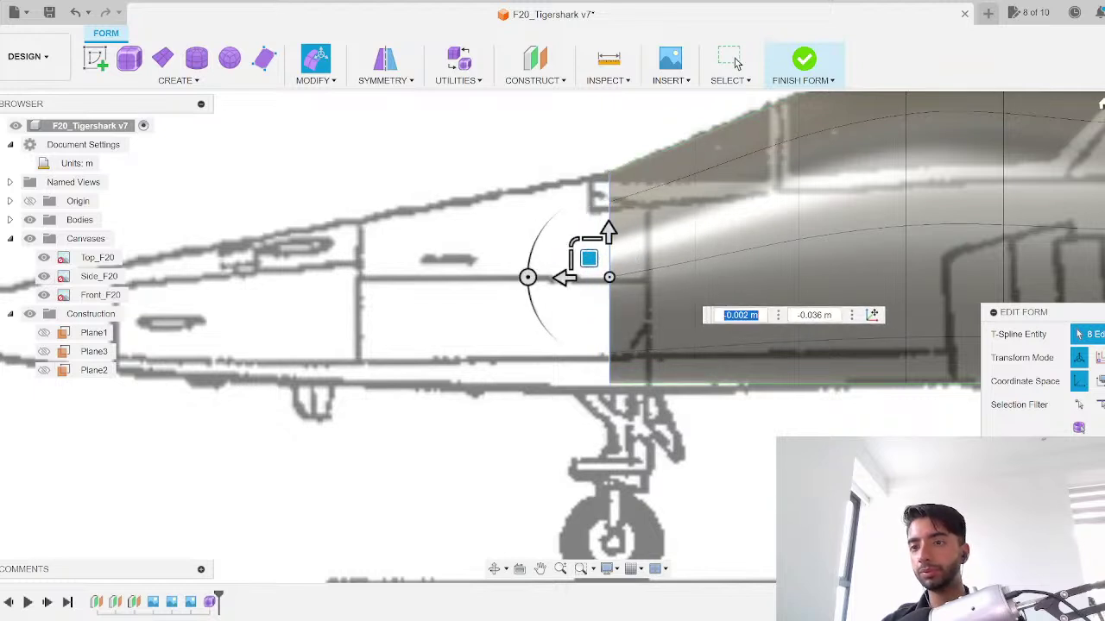
left_click(1104, 118)
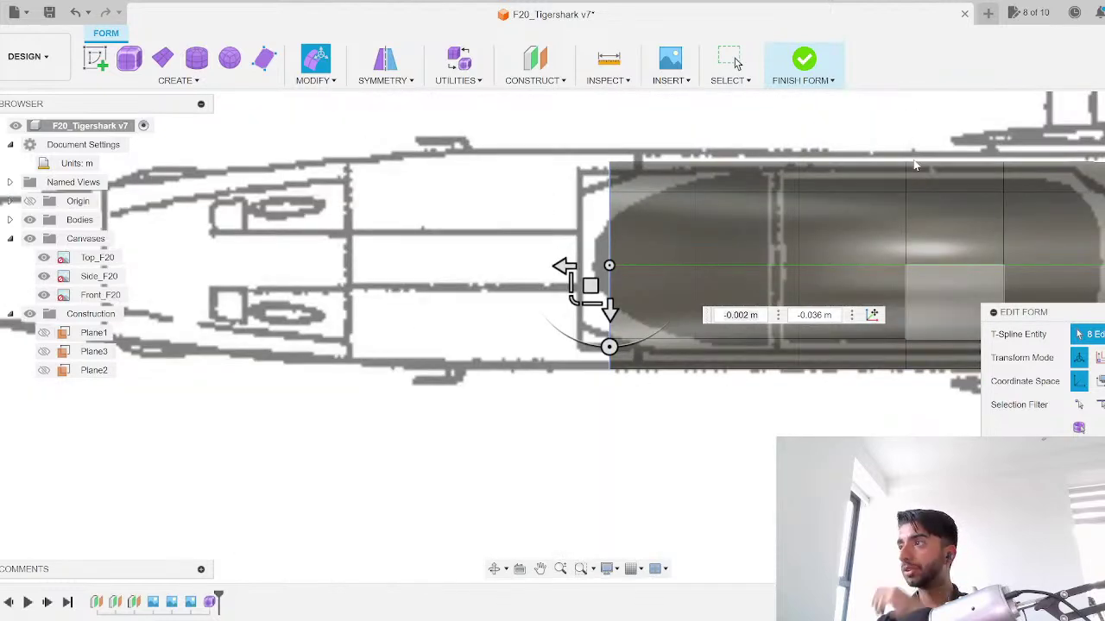
scroll(597, 263, "up", 2)
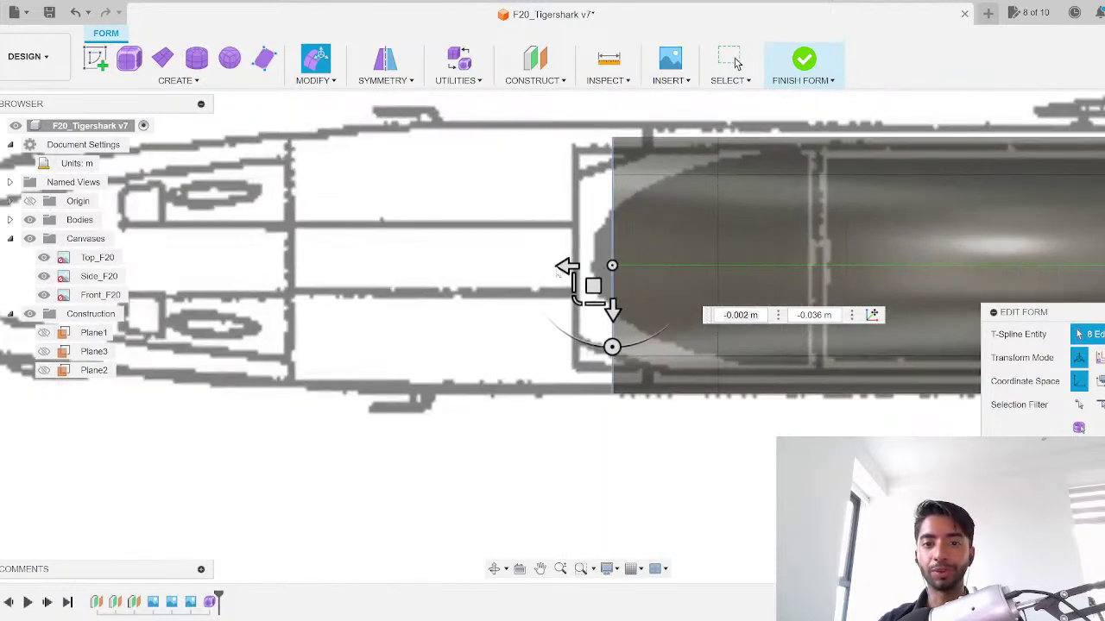
middle_click_drag(558, 274, 745, 190, "shift")
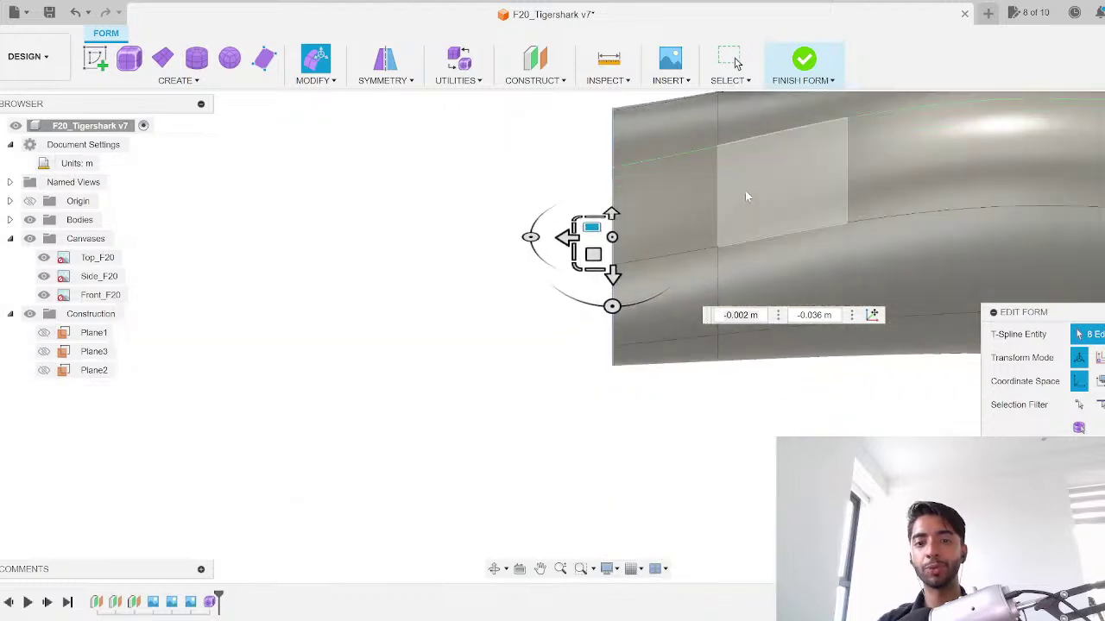
left_click(1104, 125)
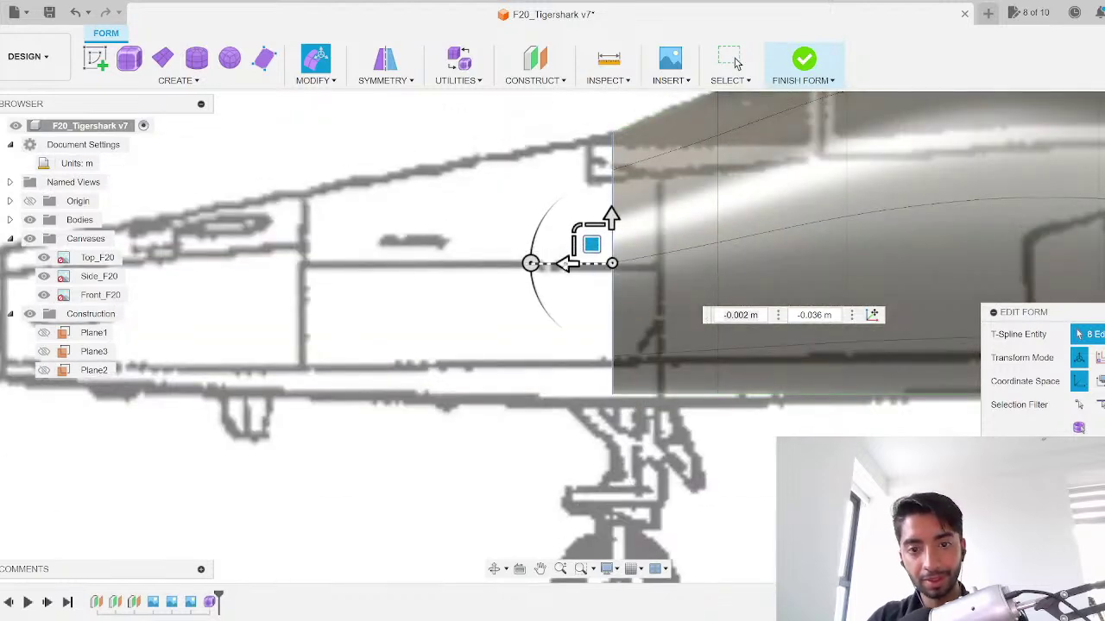
Step: Extrude the front loop forward onto the nose, scaled by 0.866 and shifted -0.063 m and 0.008 m to match the side profile
left_click_drag(567, 263, 431, 231)
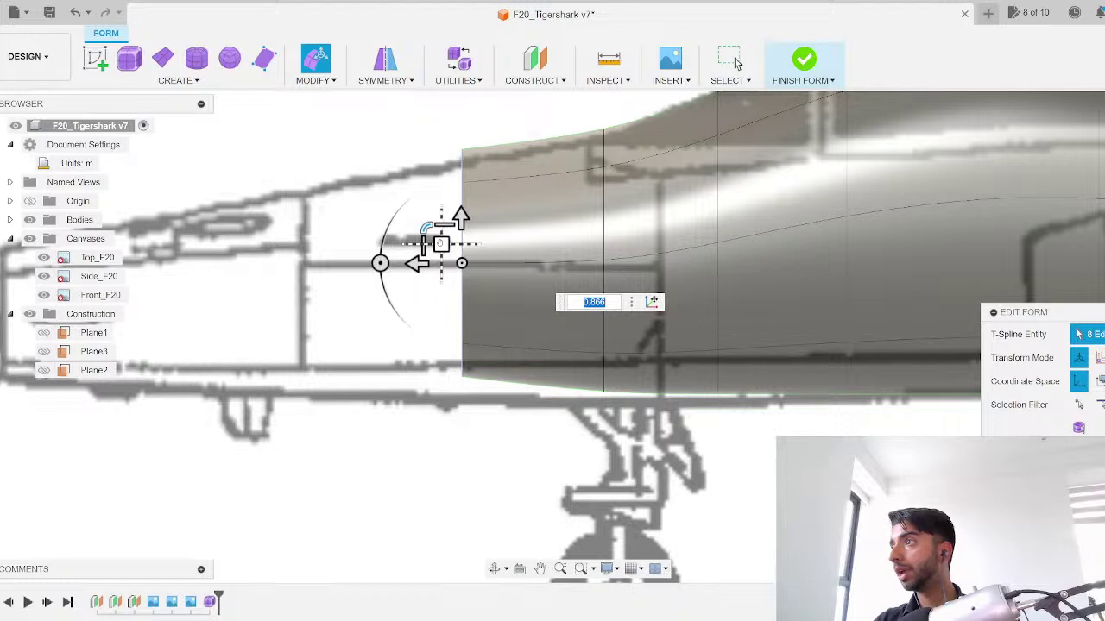
left_click(441, 244)
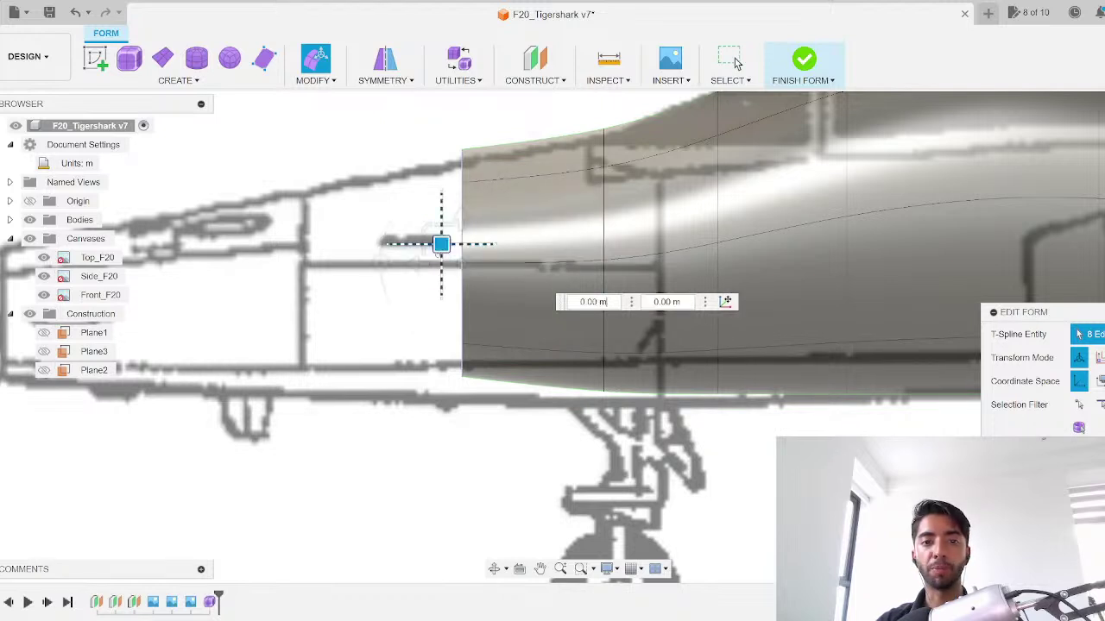
left_click_drag(441, 245, 440, 260)
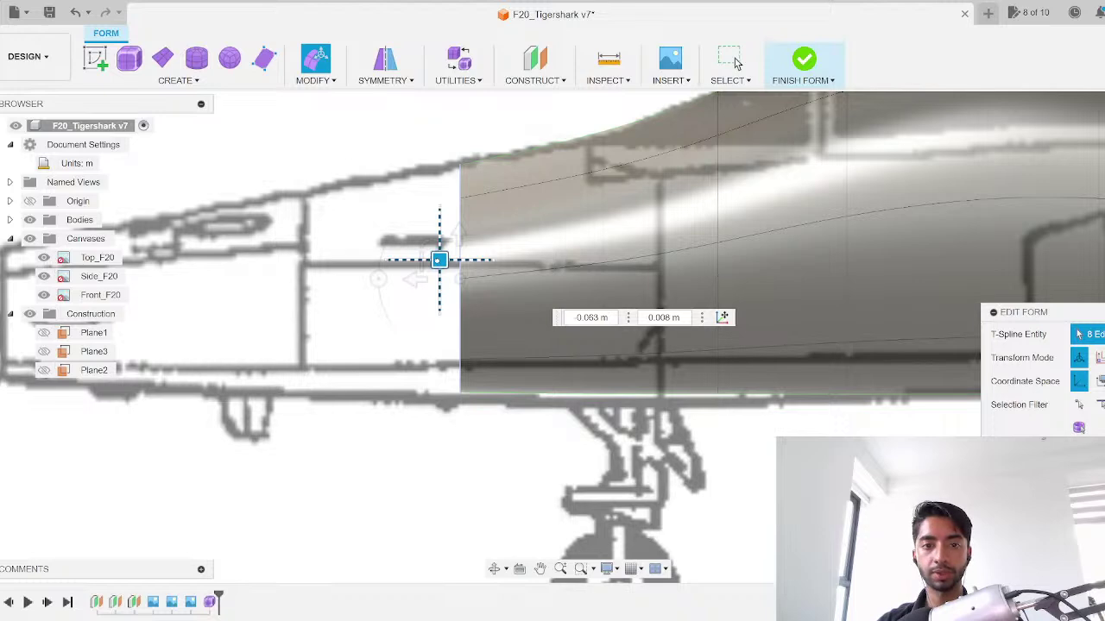
Step: Offset the fuselage's front edge loop by -0.07 m and 0.008 m and check its fit against the top and side blueprints
type("-0.07 m")
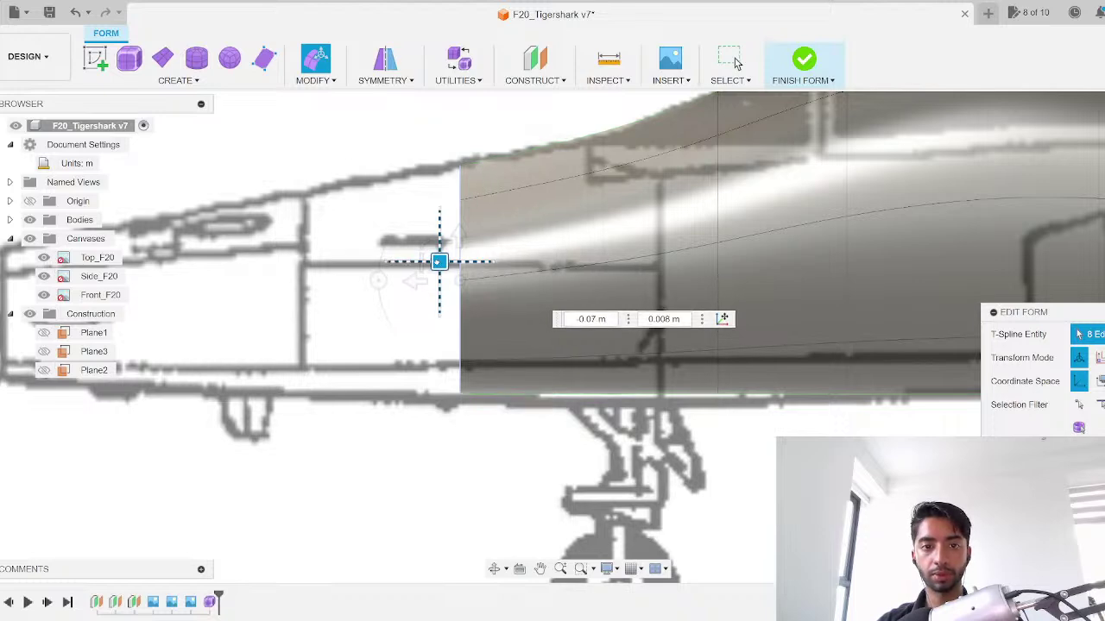
key("Return")
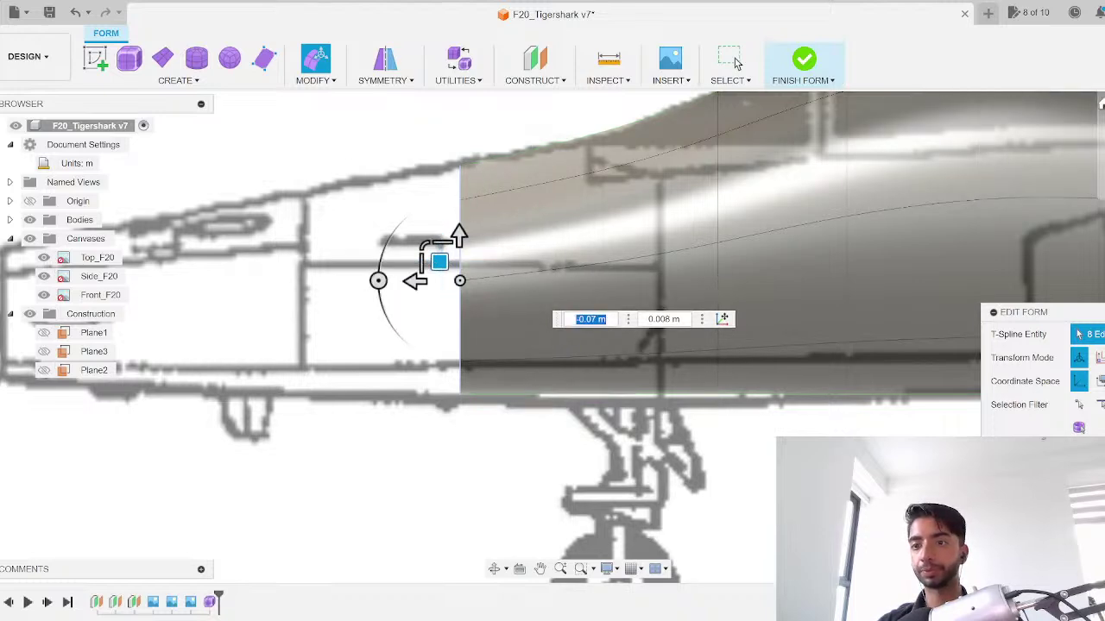
left_click(1103, 121)
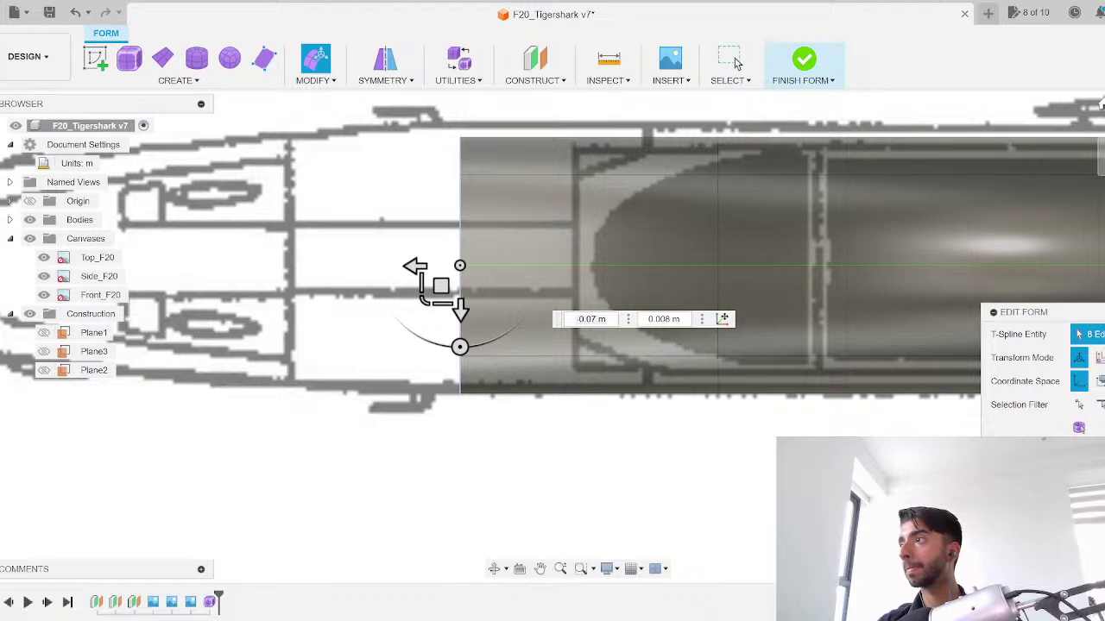
left_click(1103, 179)
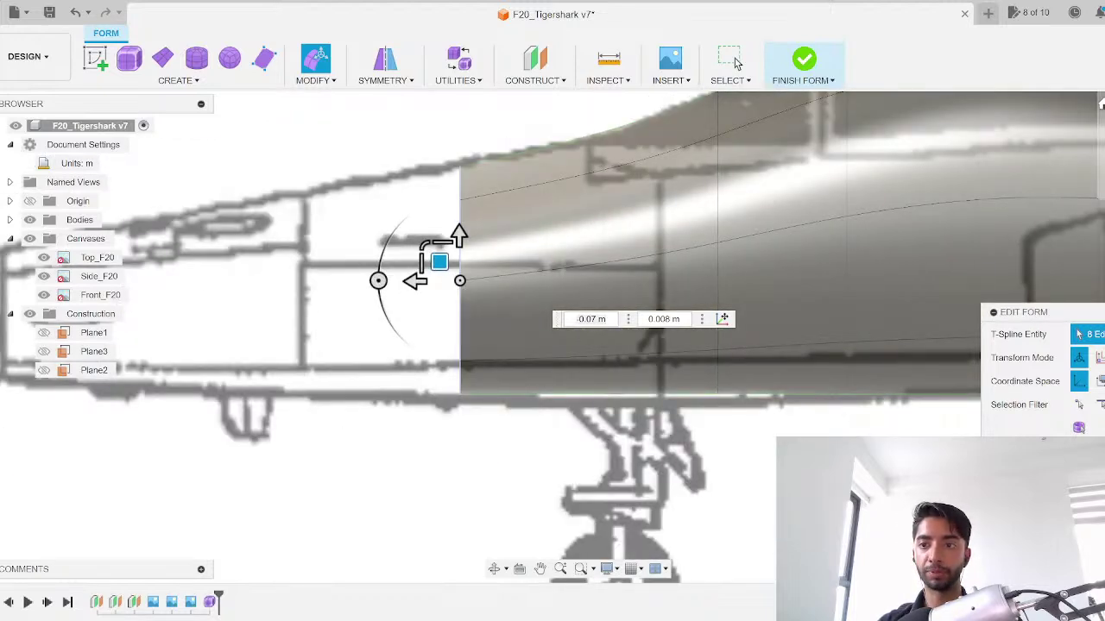
left_click(1103, 123)
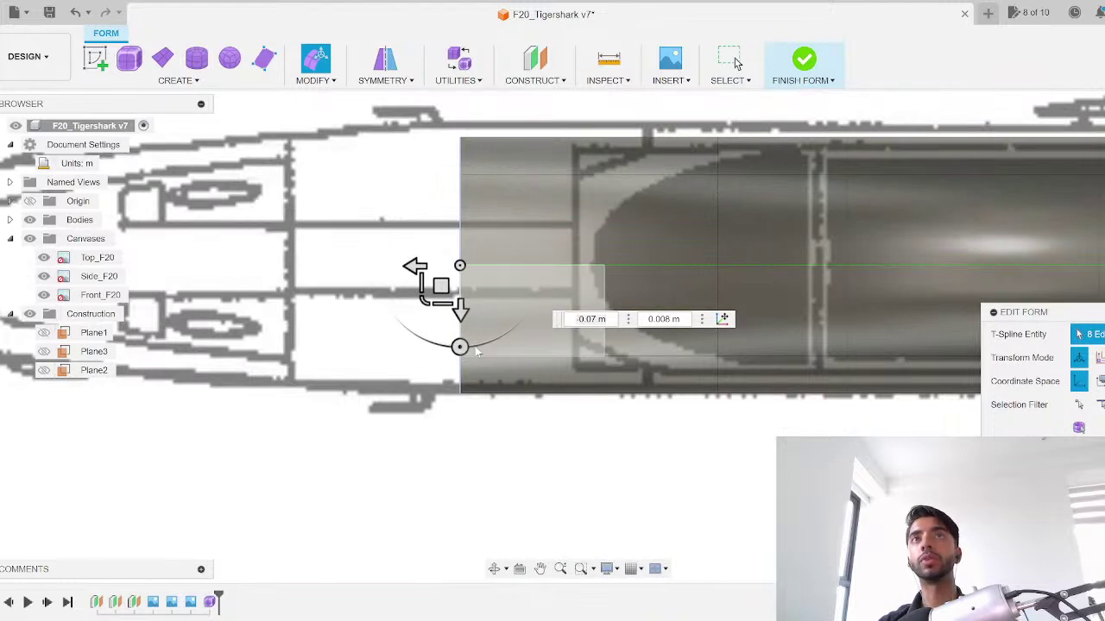
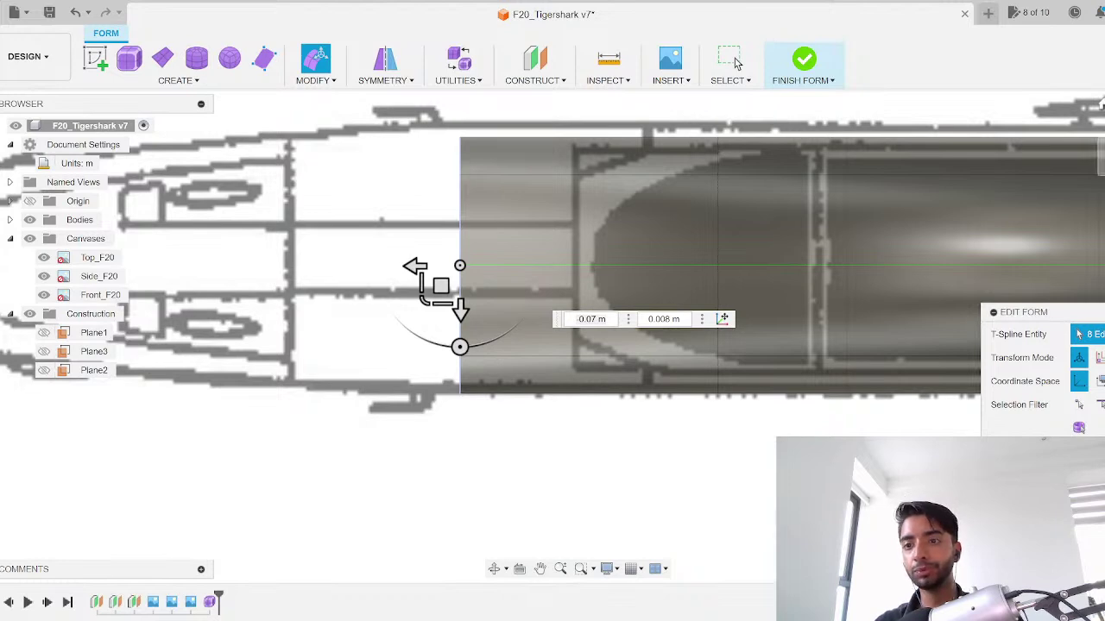
Step: Extend the front edge loop 0.60 m forward and fit it to the side outline just behind the vertical panel line
middle_click_drag(379, 216, 366, 320, "shift")
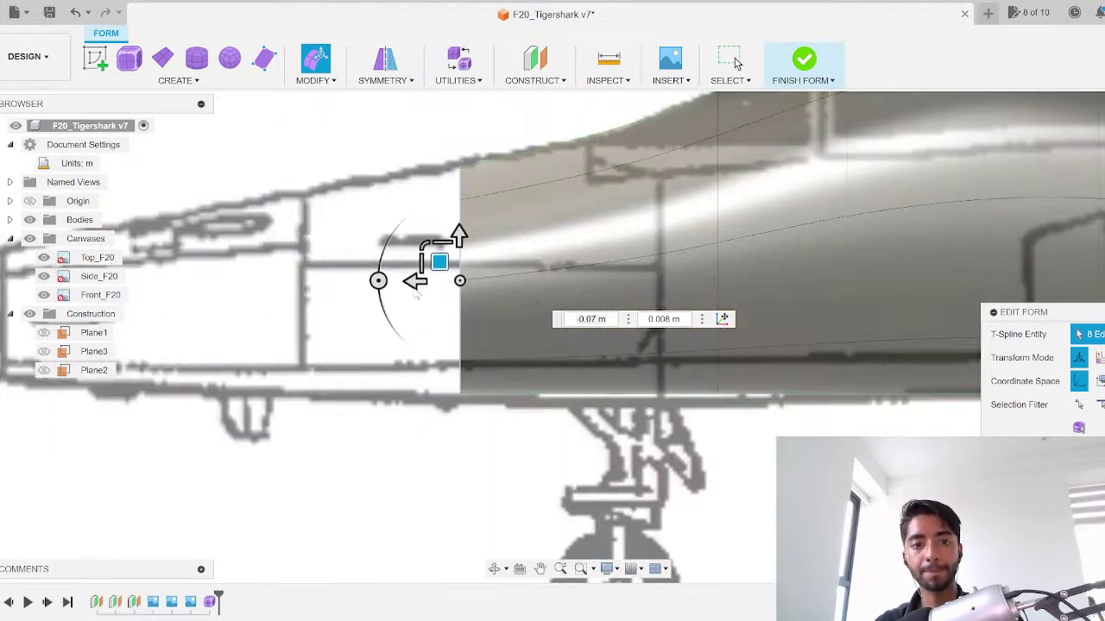
left_click_drag(416, 281, 263, 285)
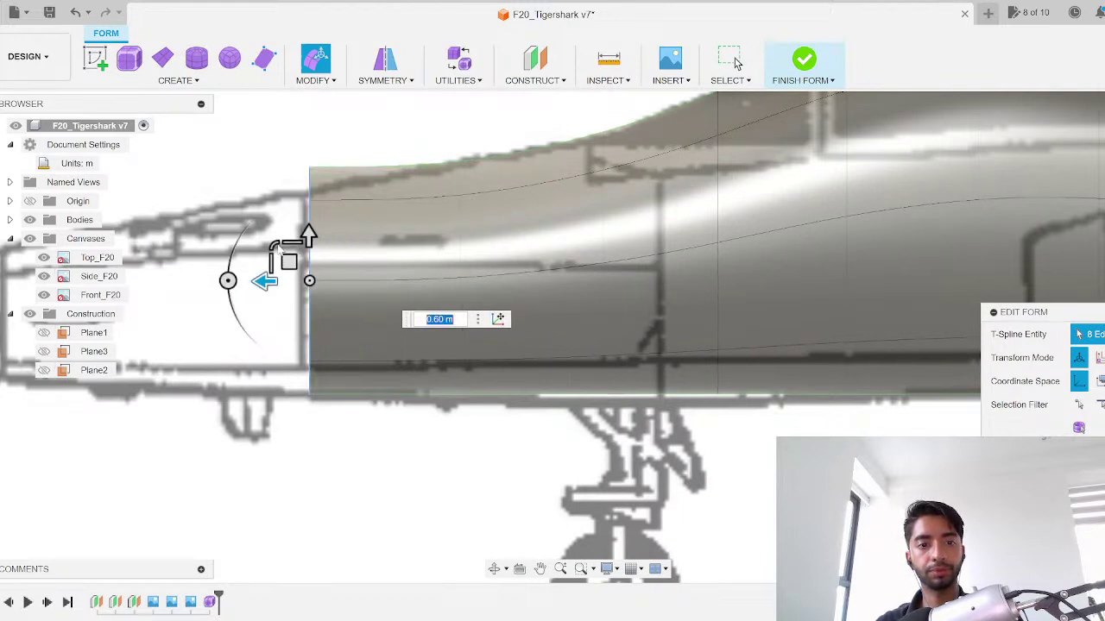
left_click_drag(273, 245, 283, 271)
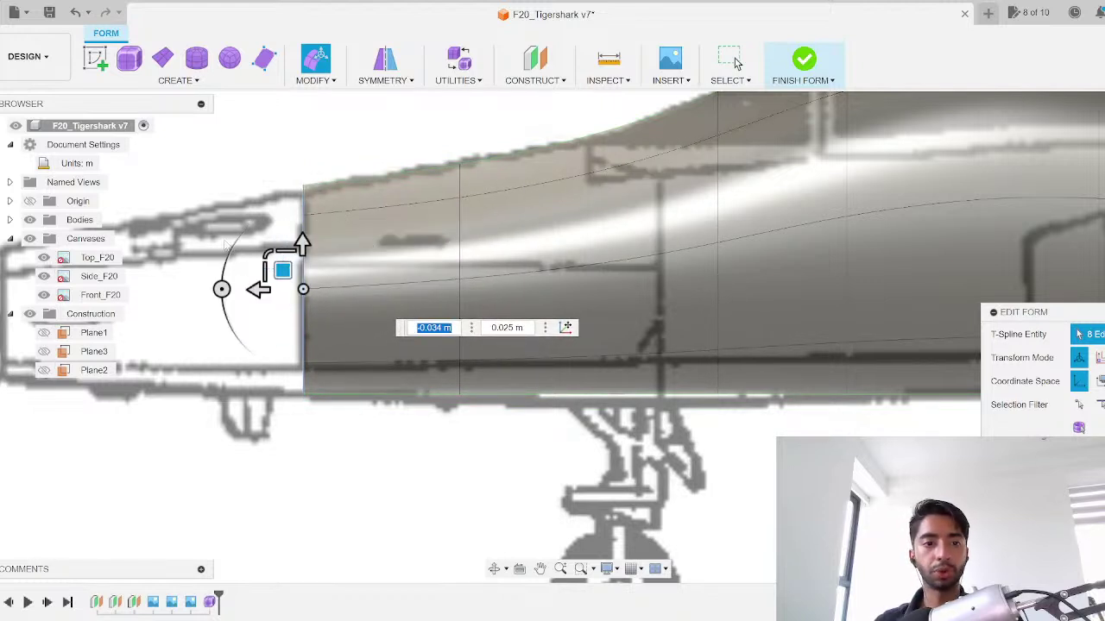
scroll(265, 252, "up", 2)
left_click_drag(284, 263, 298, 286)
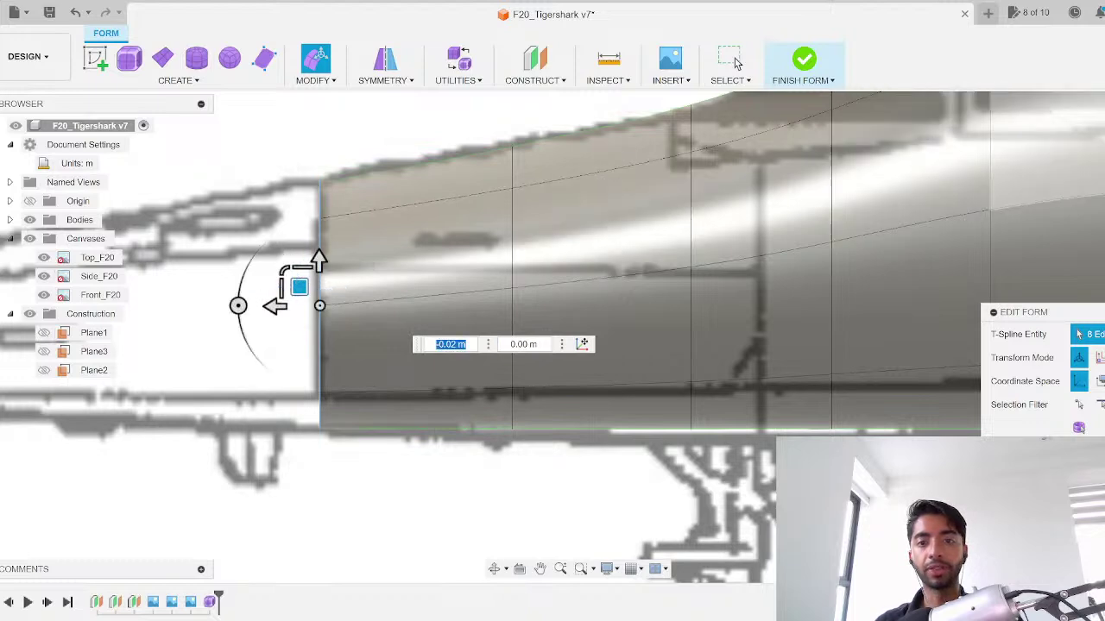
Step: Scale the front edge loop's width by 0.972 against the top-view blueprint
left_click(1104, 111)
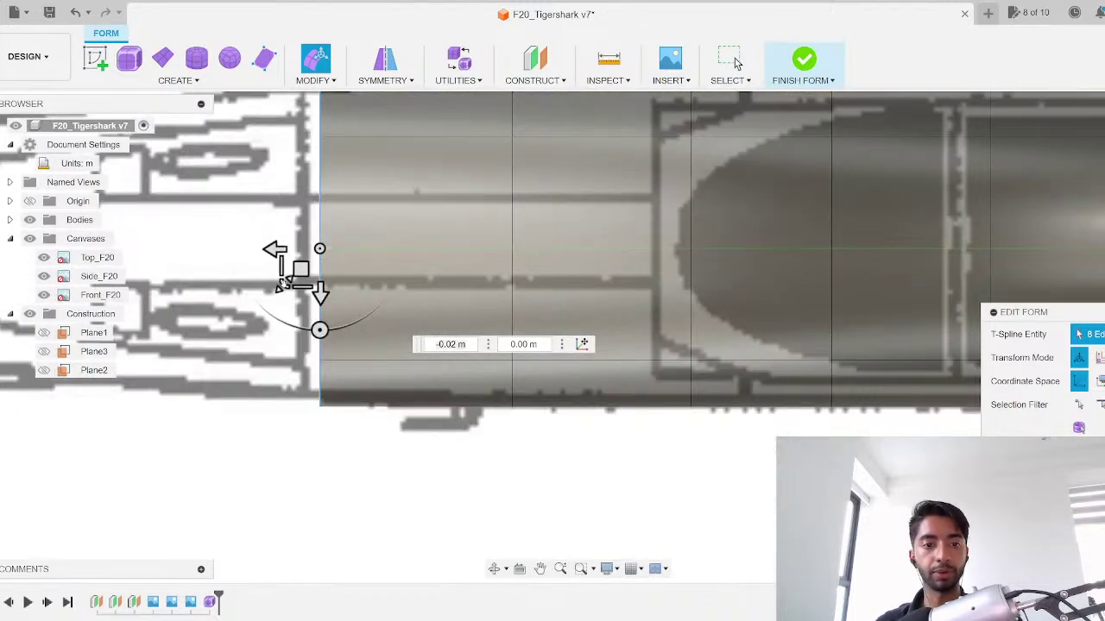
left_click_drag(284, 284, 285, 284)
scroll(456, 438, "down", 4)
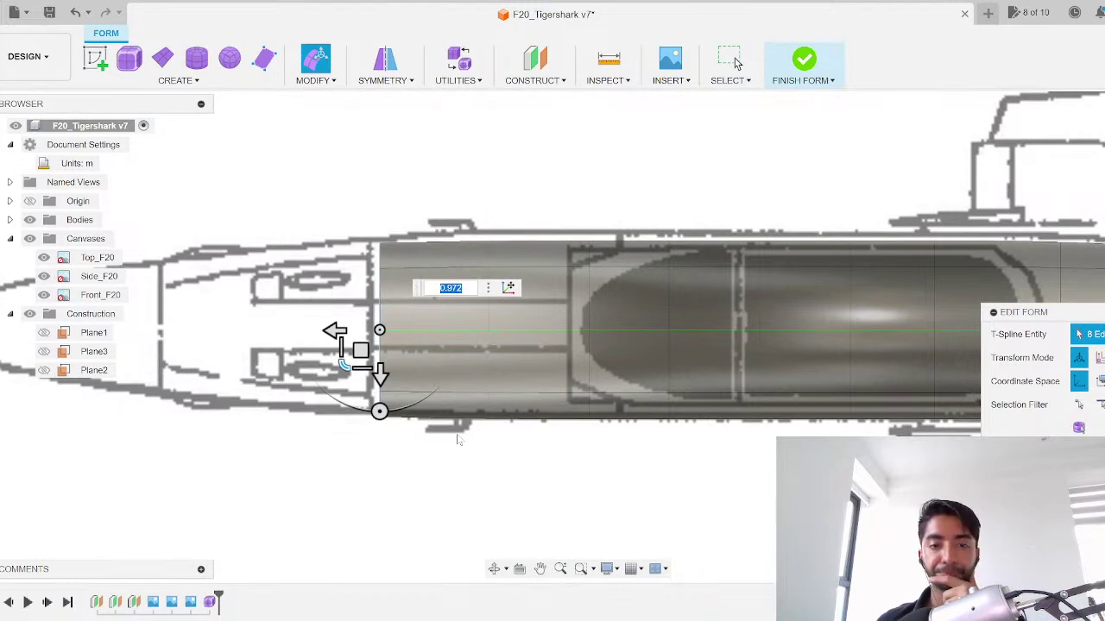
scroll(319, 414, "up", 4)
scroll(373, 413, "down", 3)
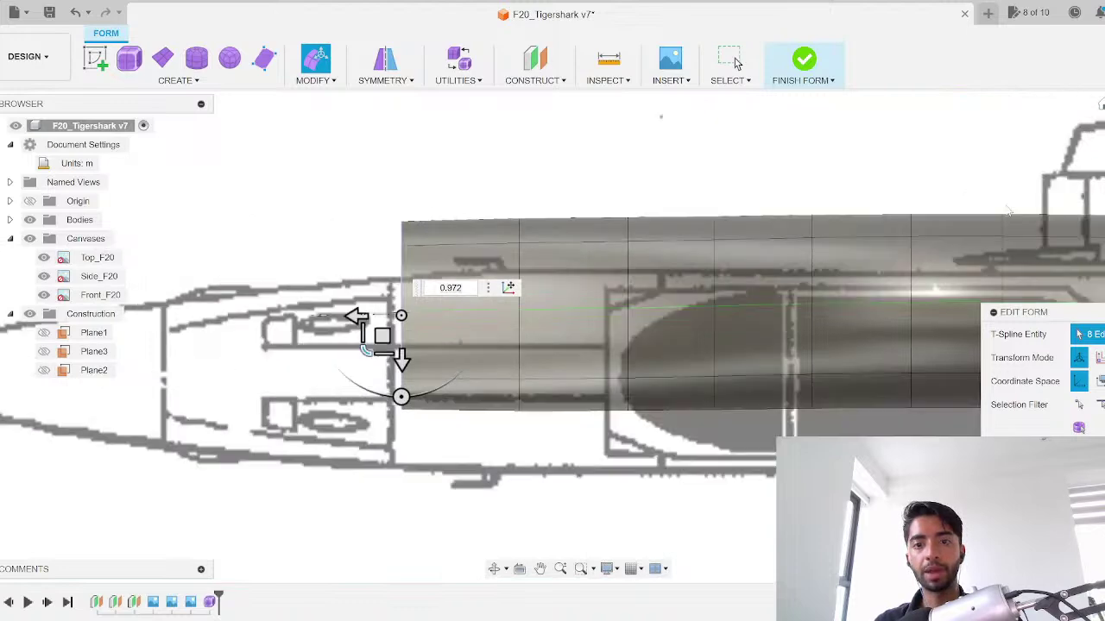
Step: Extend the front edge loop 0.80 m toward the nose, shrink its height and shift it by -0.047 m and 0.02 m onto the side outline
scroll(664, 234, "down", 5)
middle_click_drag(664, 234, 621, 328, "shift")
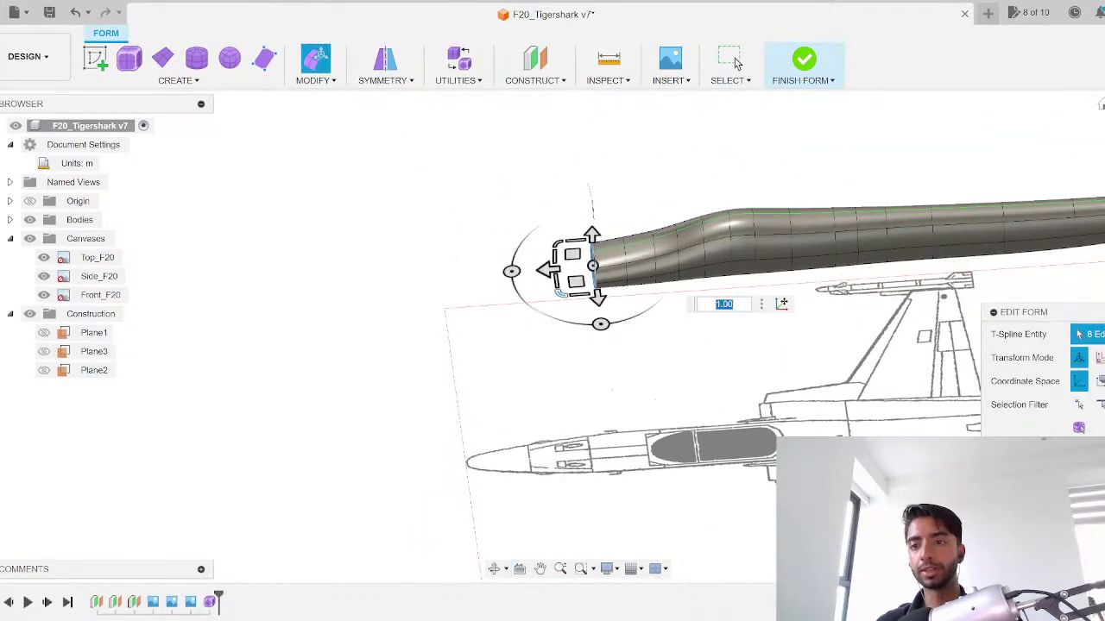
scroll(566, 274, "up", 5)
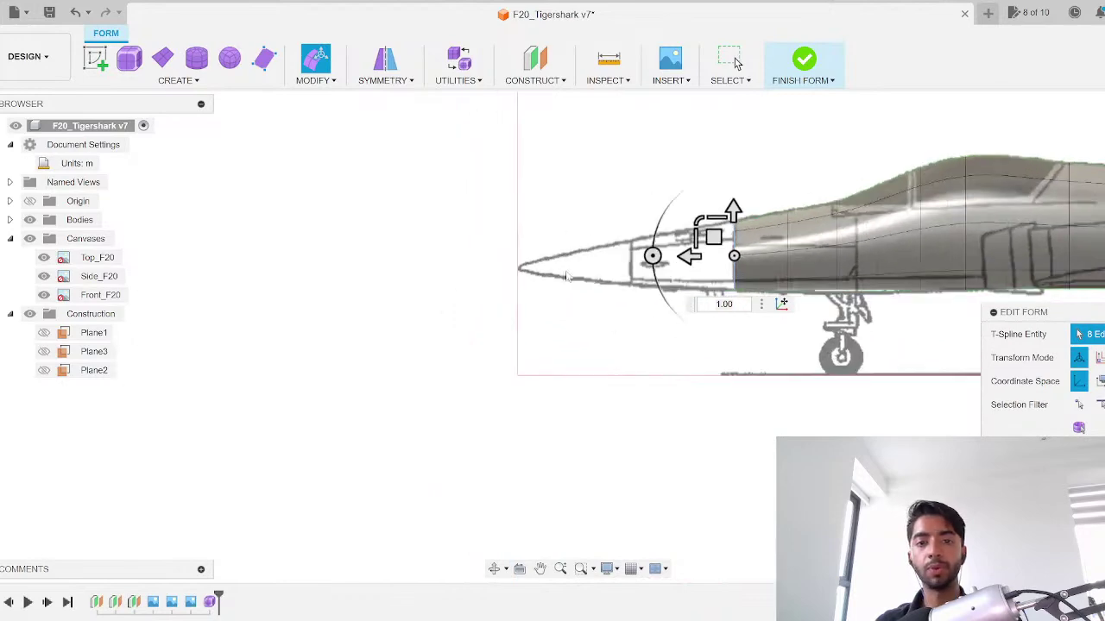
left_click(594, 275)
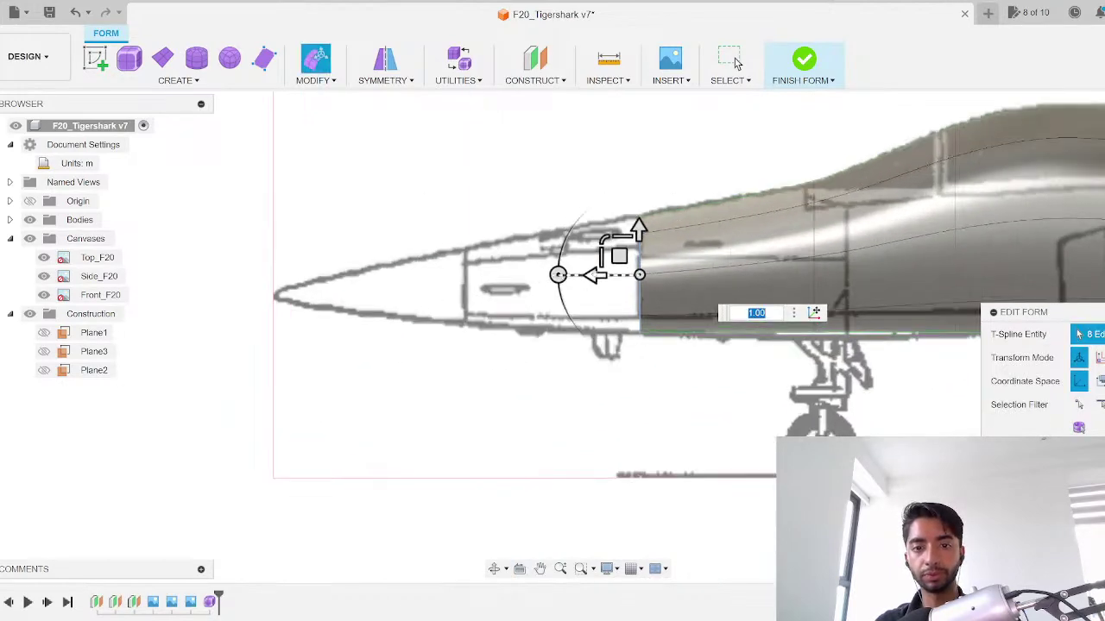
left_click_drag(594, 276, 476, 273)
scroll(483, 275, "up", 2)
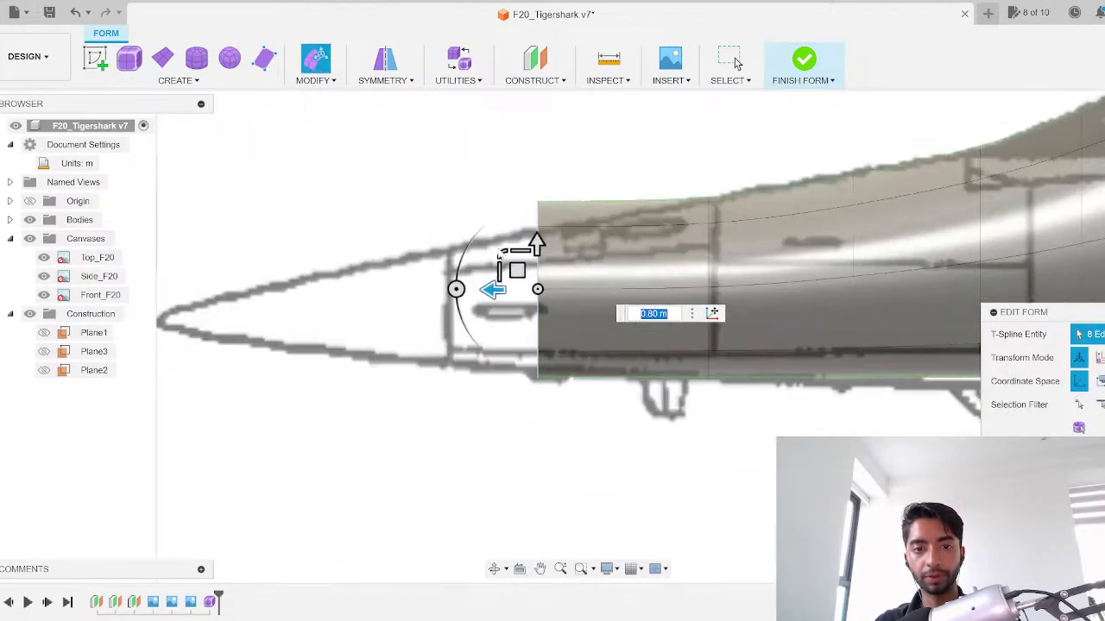
type("0.878")
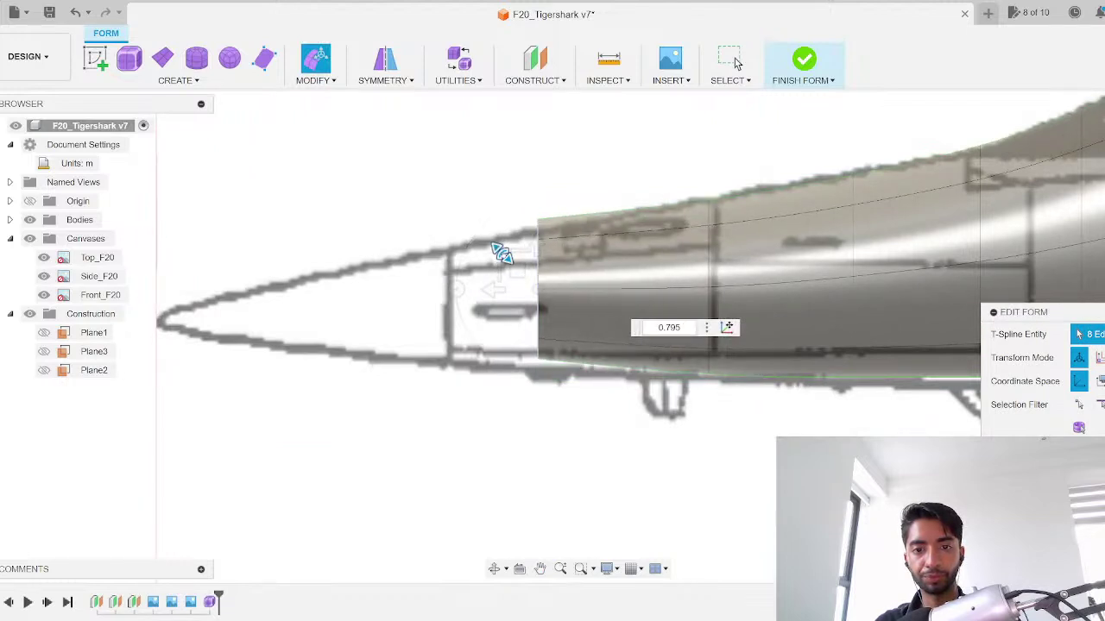
left_click_drag(501, 253, 513, 280)
Step: Scale the new front edge loop's width by 0.904 to follow the top-view outline
left_click(1103, 114)
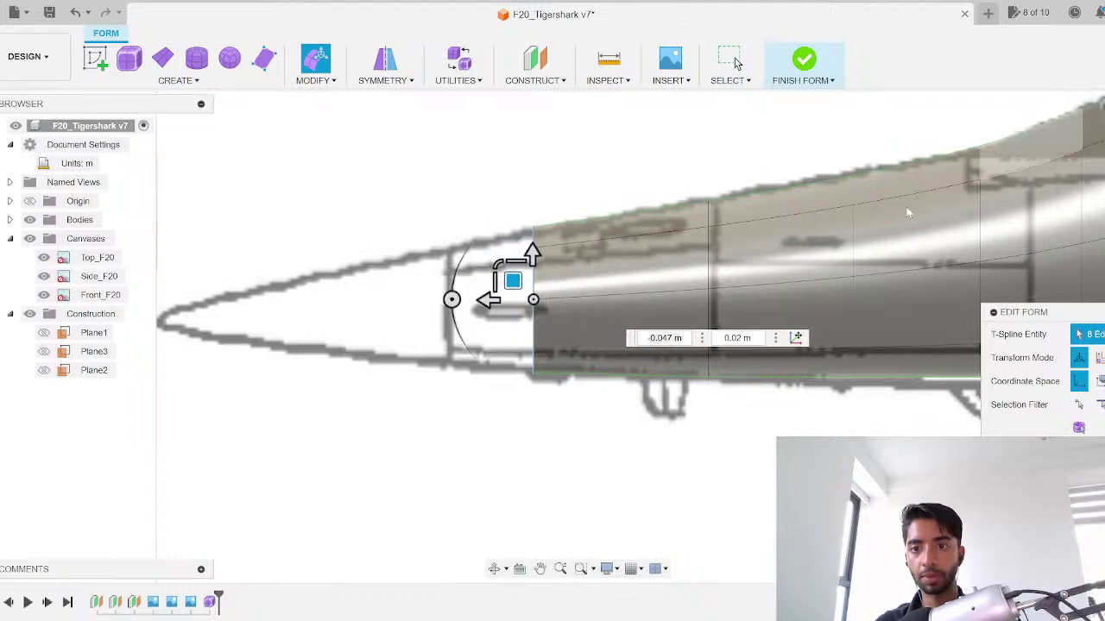
left_click_drag(497, 201, 497, 200)
type("0.904")
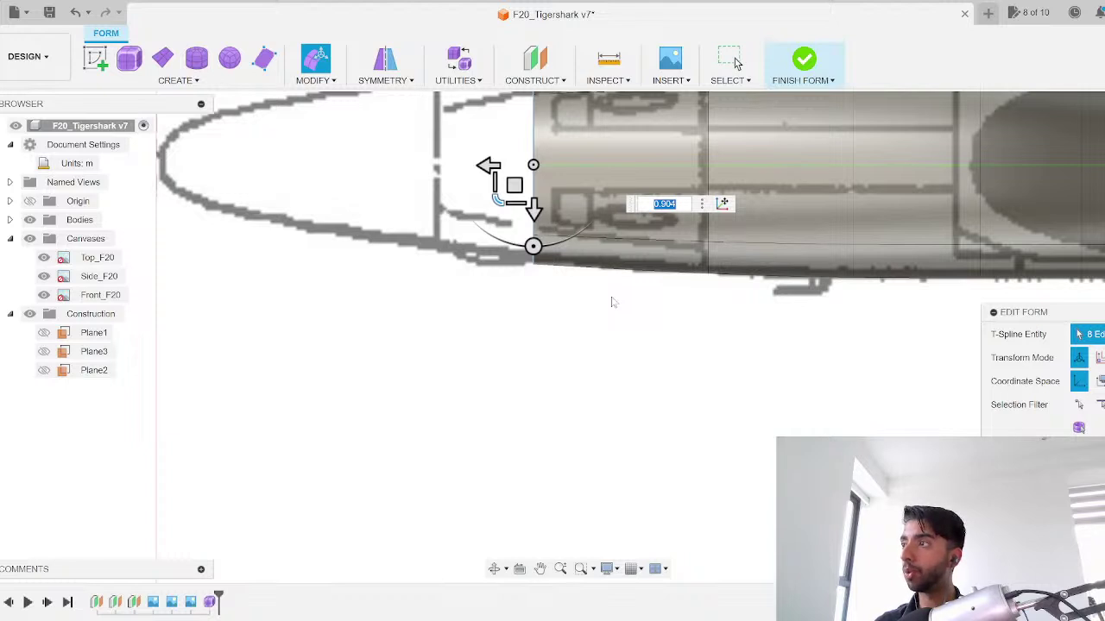
scroll(565, 294, "down", 1)
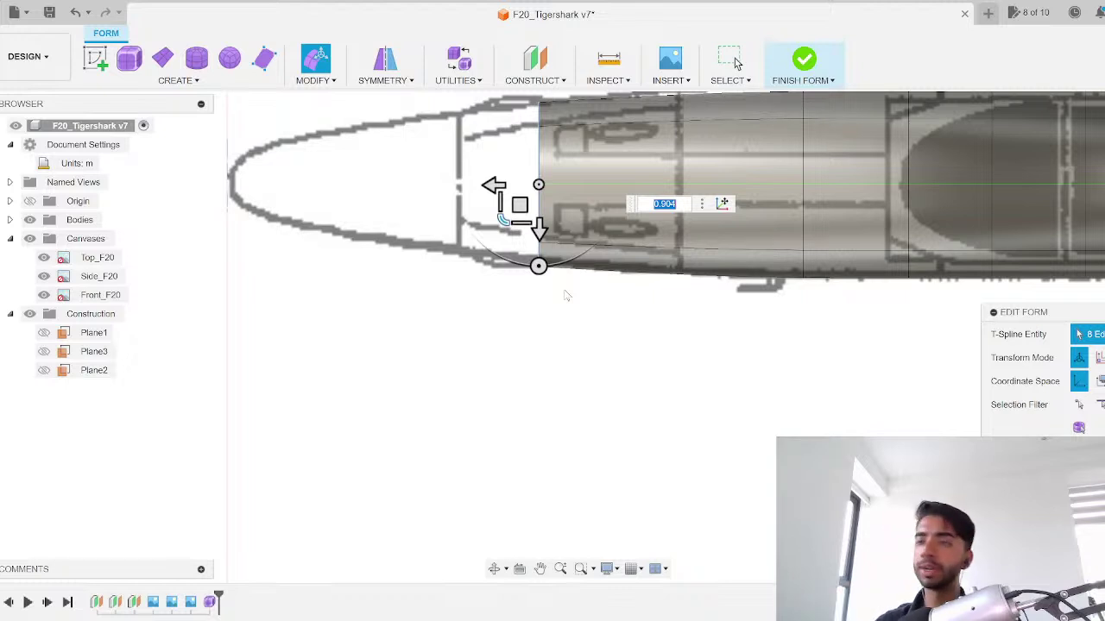
middle_click_drag(490, 179, 480, 249)
scroll(481, 245, "up", 3)
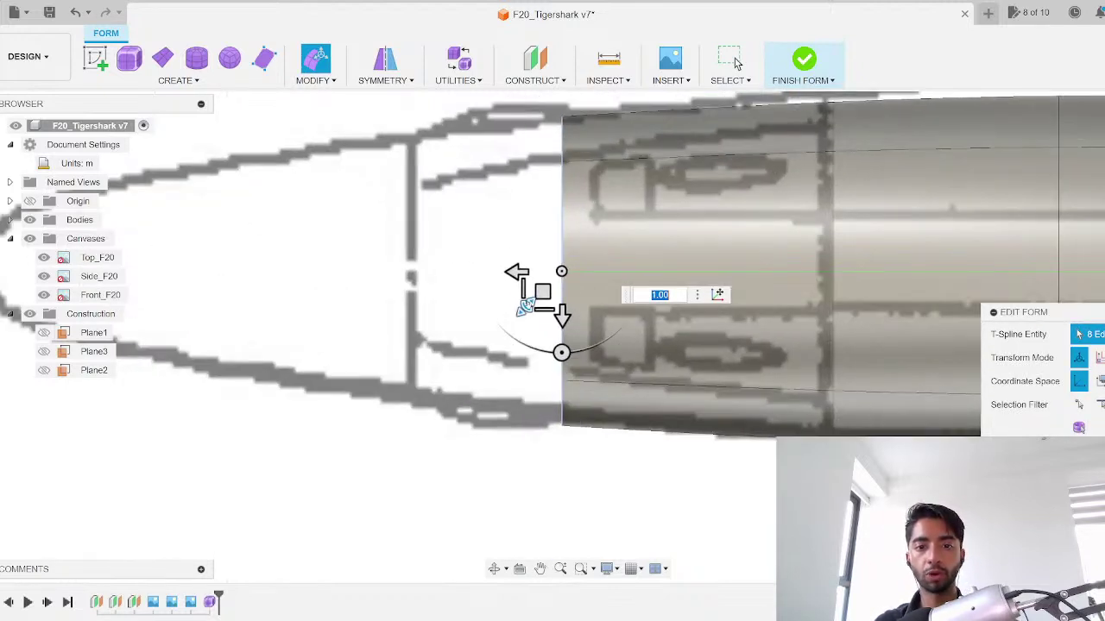
Step: Extend the body to the nose-cone panel line, fit the front loop to the side outline and scale its width by 0.904
left_click(1104, 139)
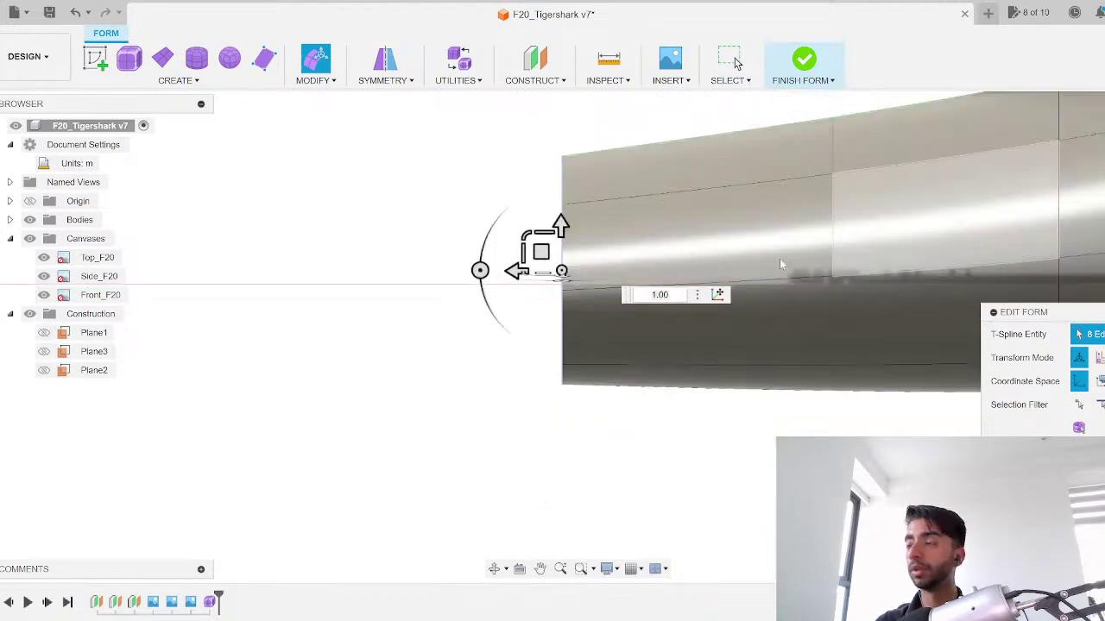
left_click_drag(518, 279, 403, 272, "alt")
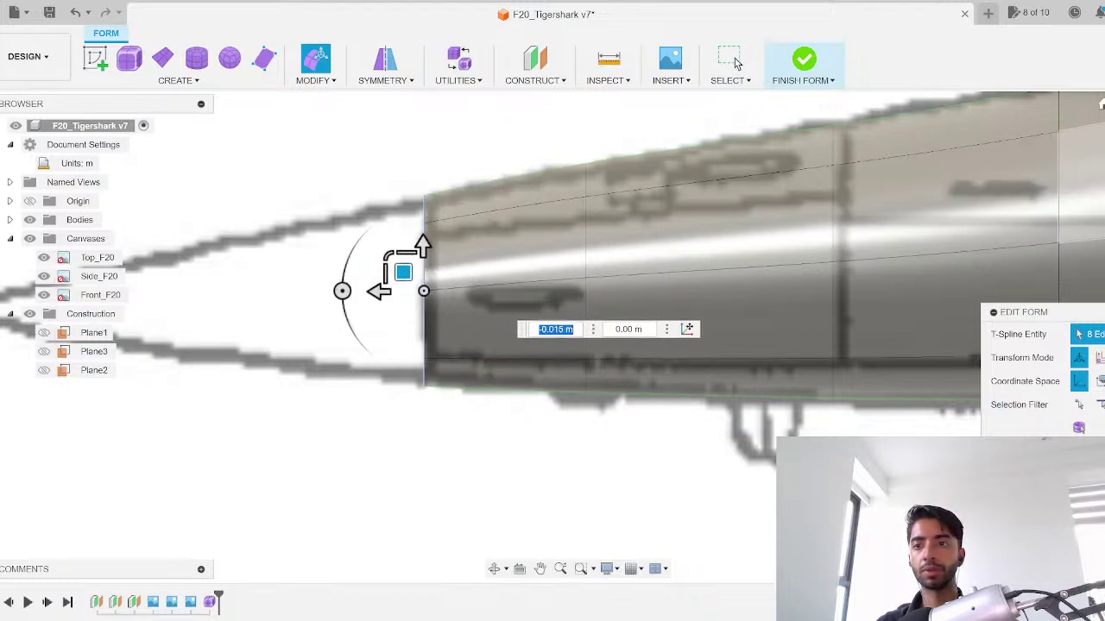
middle_click_drag(976, 173, 747, 222, "shift")
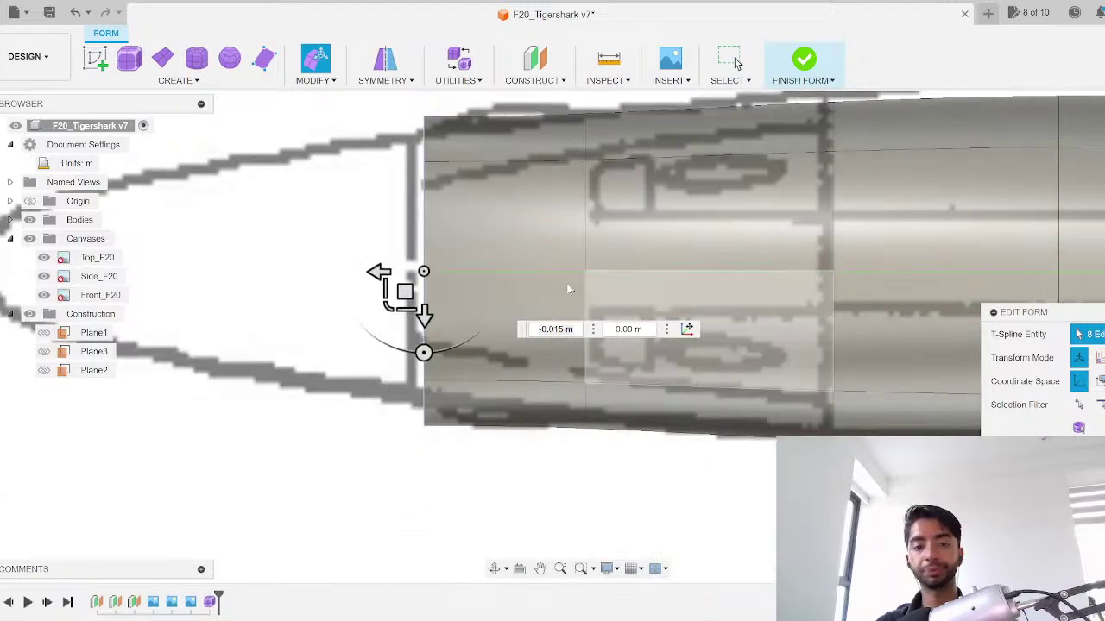
left_click_drag(387, 307, 388, 302)
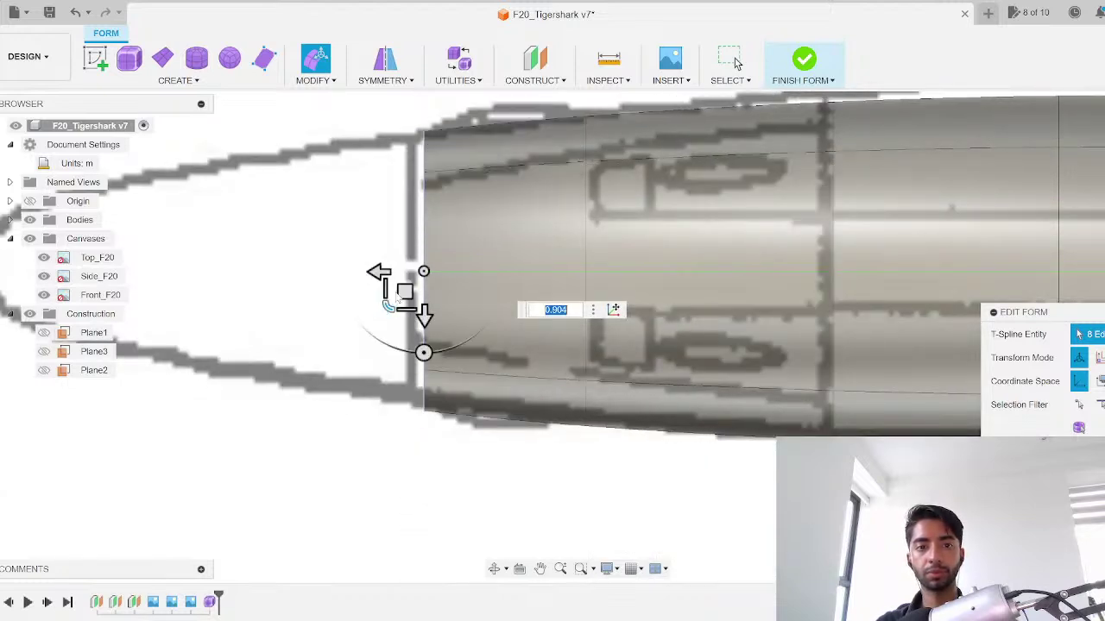
scroll(1021, 214, "down", 5)
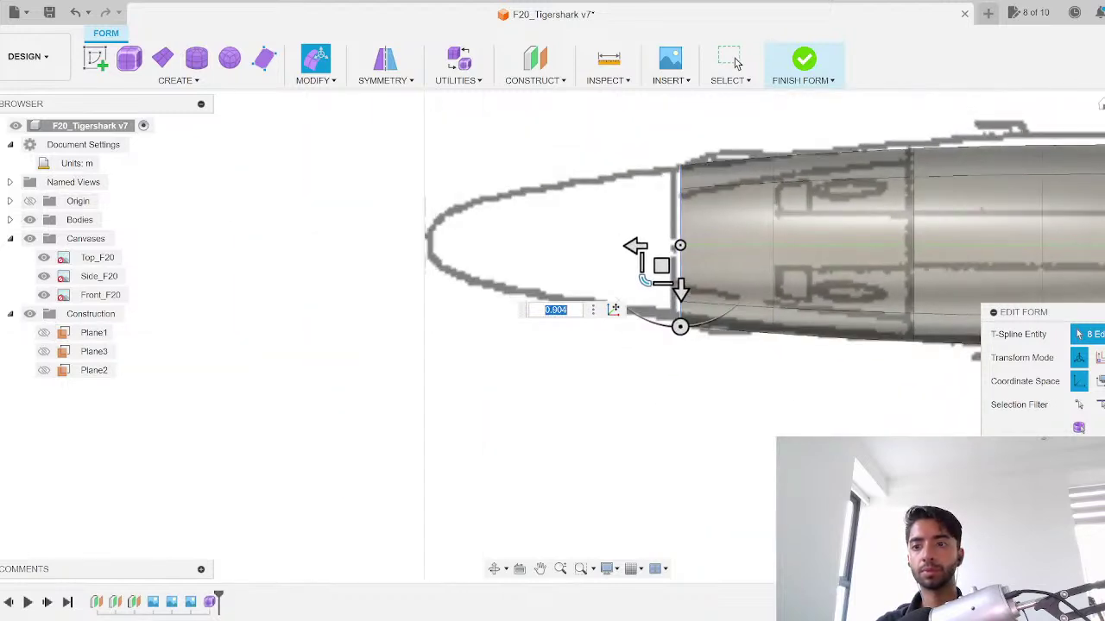
Step: Extend the front edge loop into the nose cone and shift it by -0.042 m and 0.009 m onto the side outline
left_click(1104, 146)
scroll(659, 307, "up", 3)
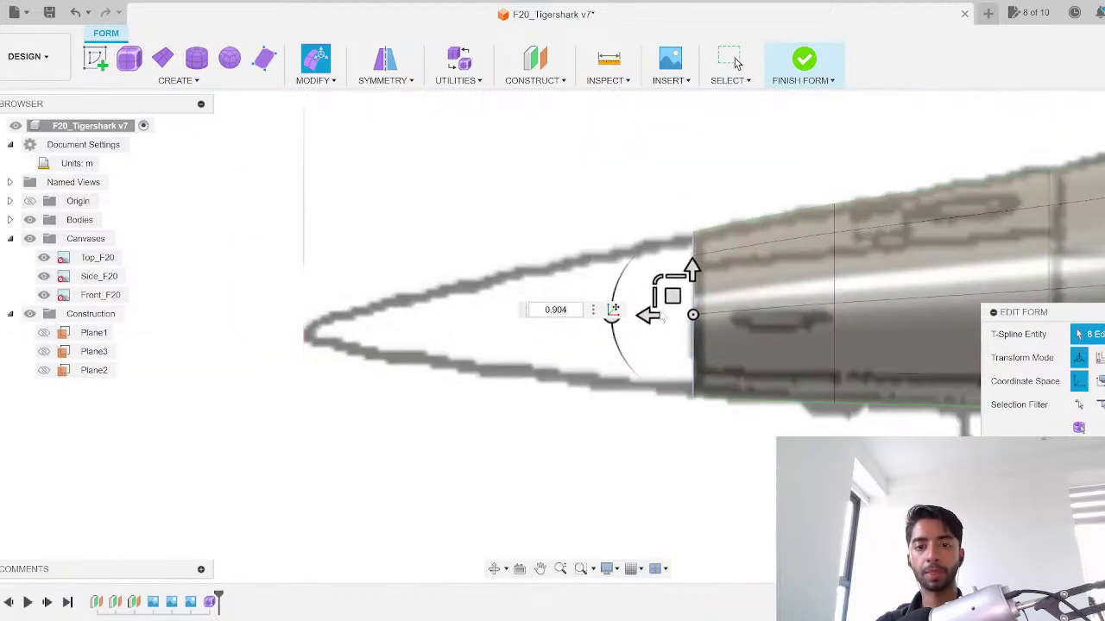
left_click_drag(643, 315, 460, 309)
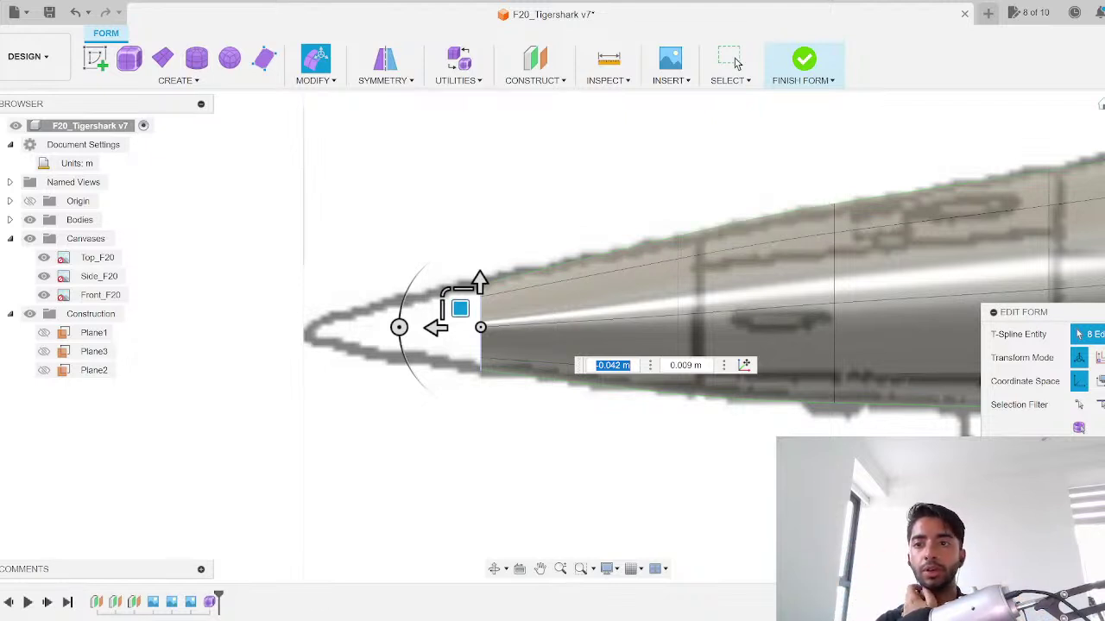
Step: Extend the body close to the nose tip, scale the front loop's width by 0.761 and height by 0.588, and finish the form edit
left_click_drag(445, 234, 341, 232)
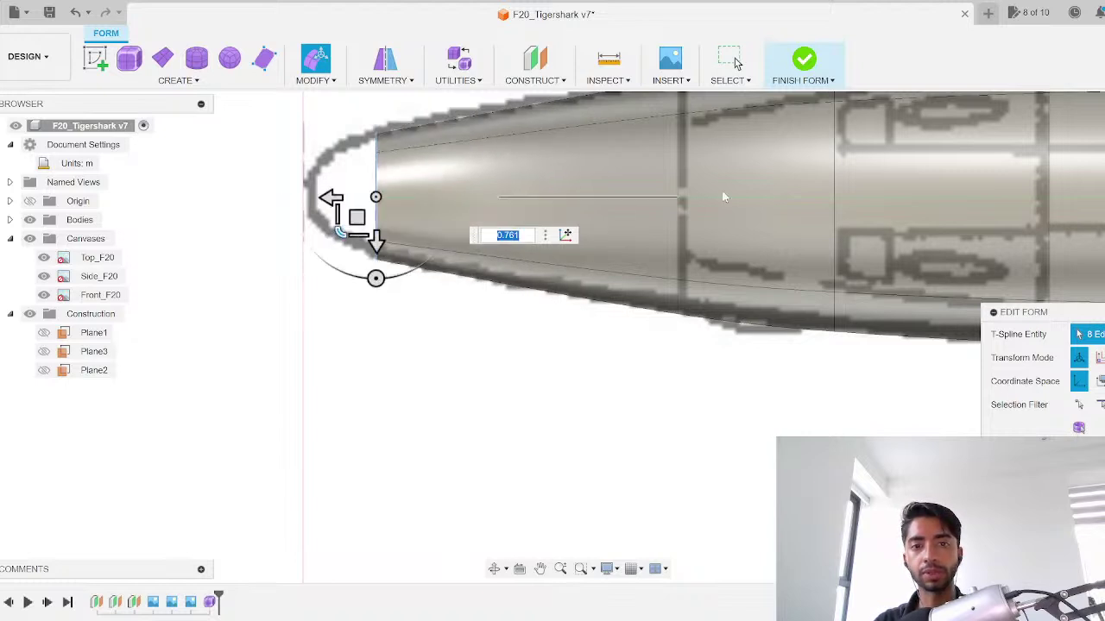
left_click(1103, 164)
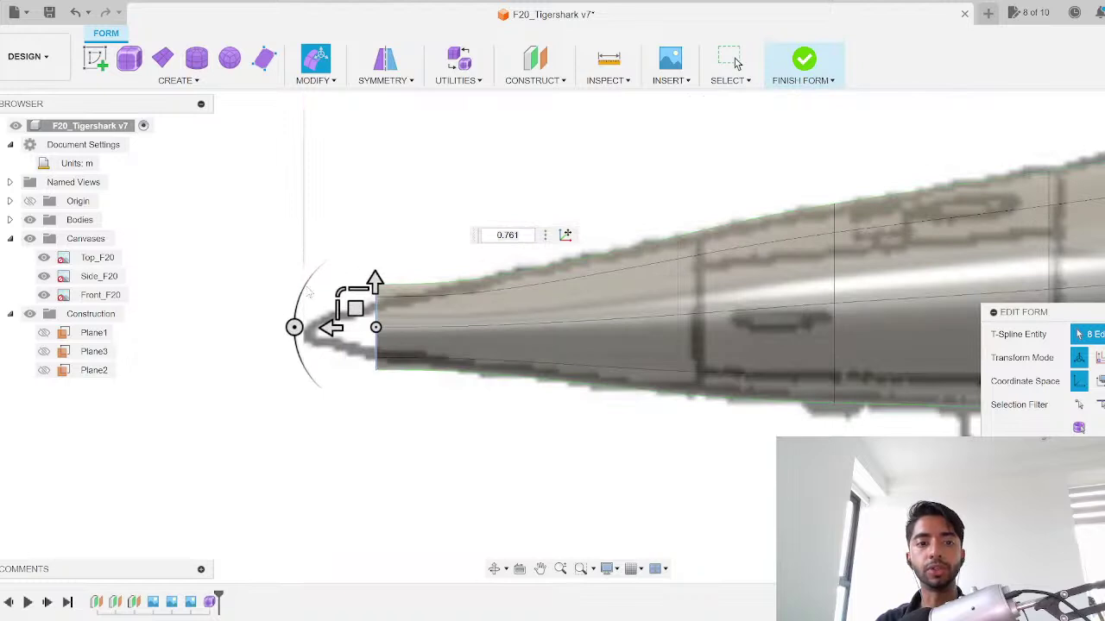
left_click_drag(341, 292, 348, 290)
scroll(400, 402, "down", 4)
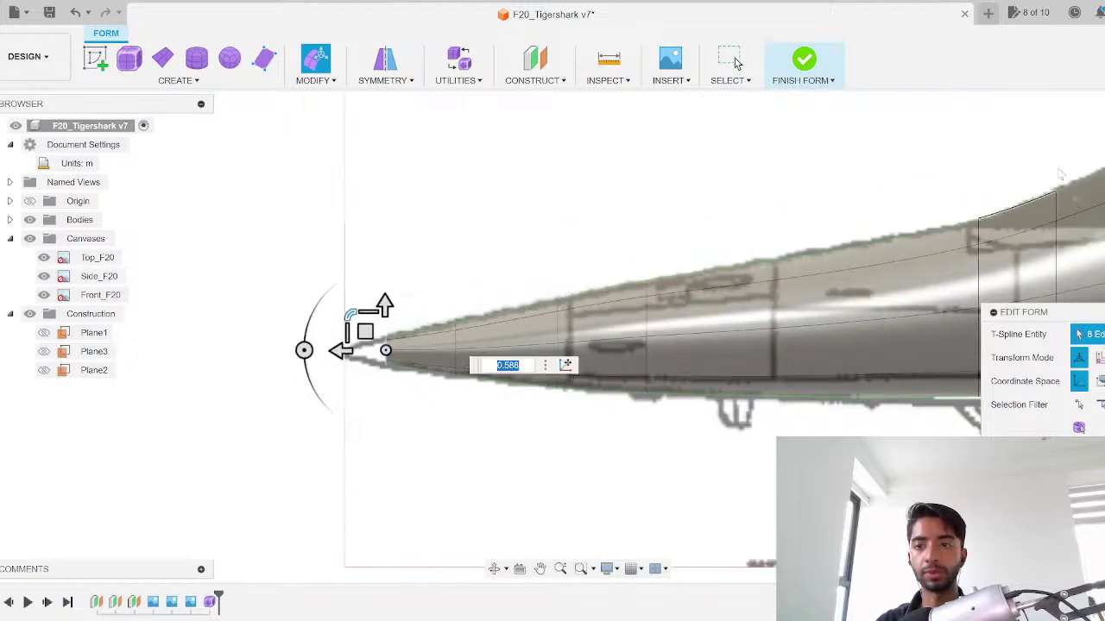
key("Return")
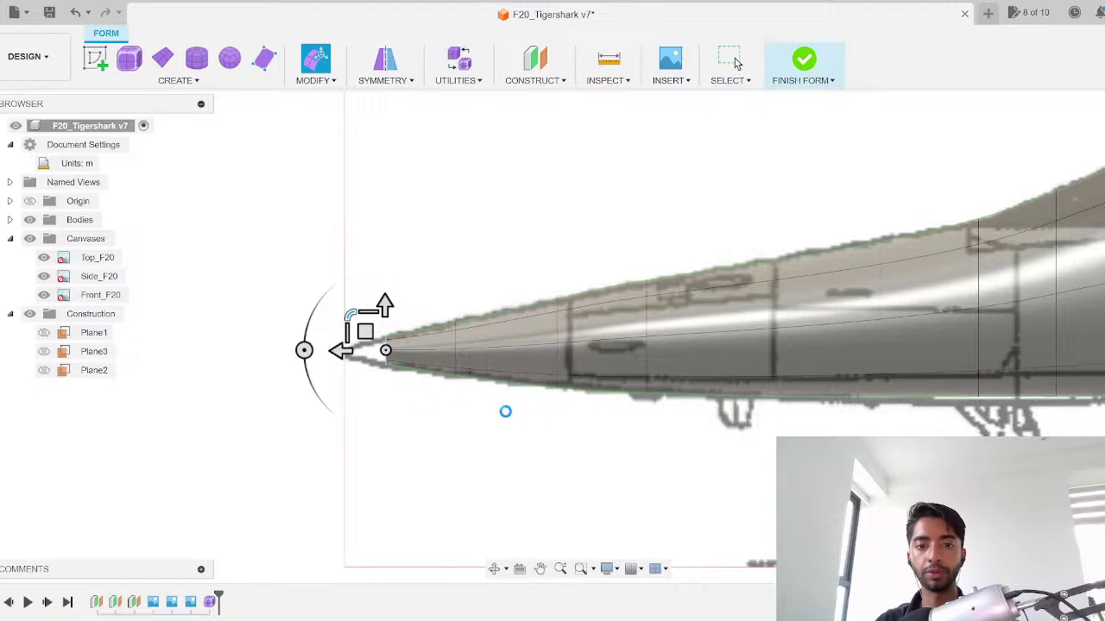
scroll(578, 437, "down", 8)
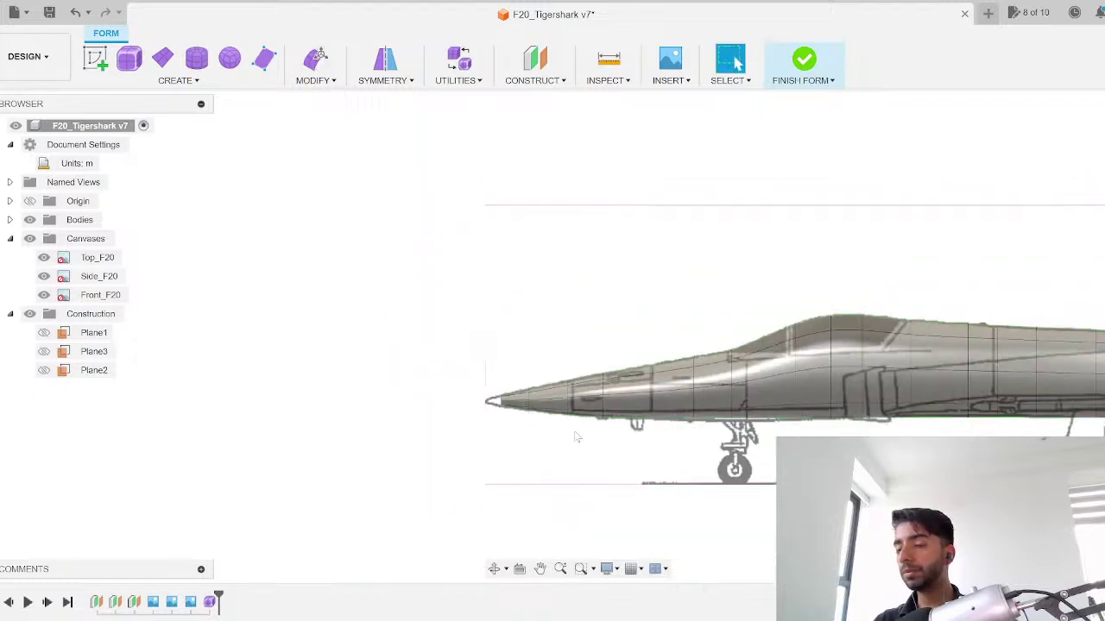
scroll(776, 428, "up", 3)
scroll(759, 423, "up", 3)
scroll(427, 345, "up", 6)
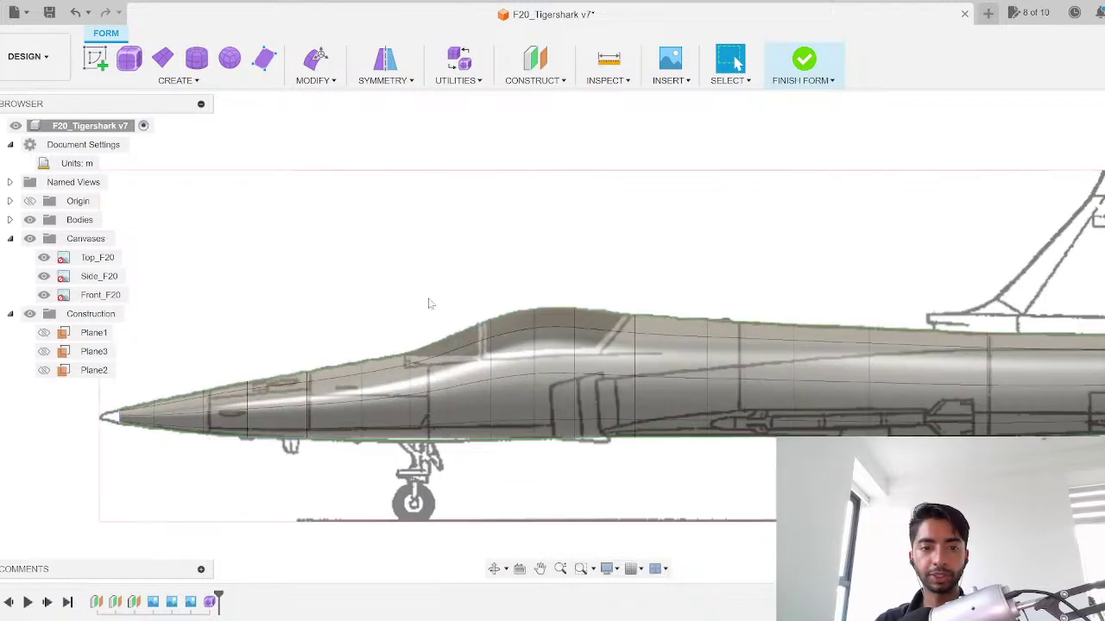
Step: Examine how the fuselage's upper outline follows the side blueprint around the base of the windshield
scroll(402, 385, "up", 5)
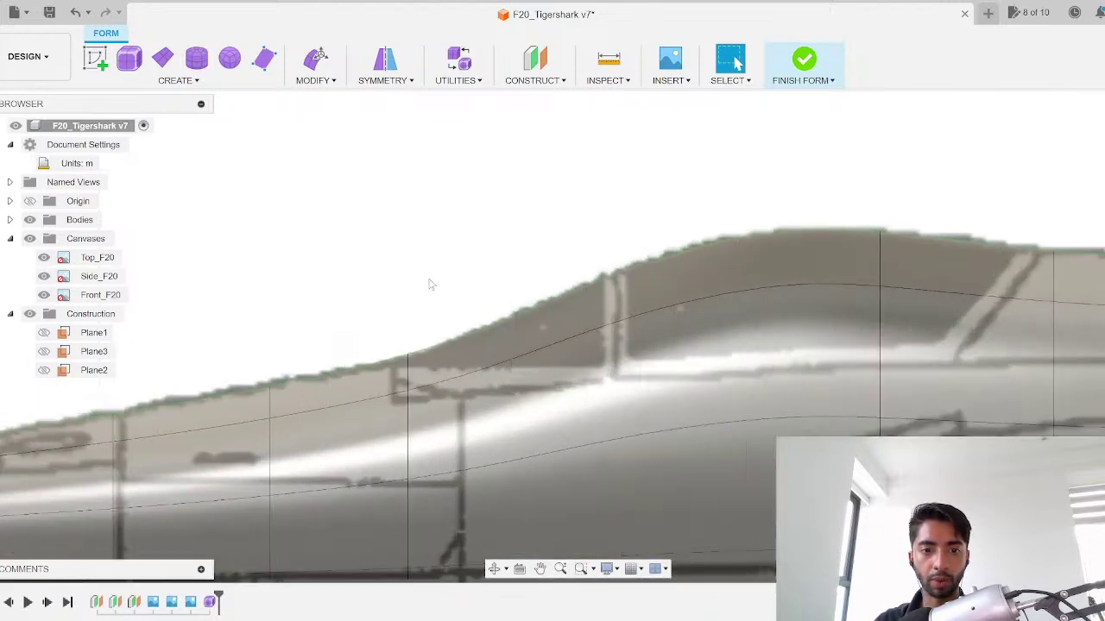
scroll(397, 383, "up", 1)
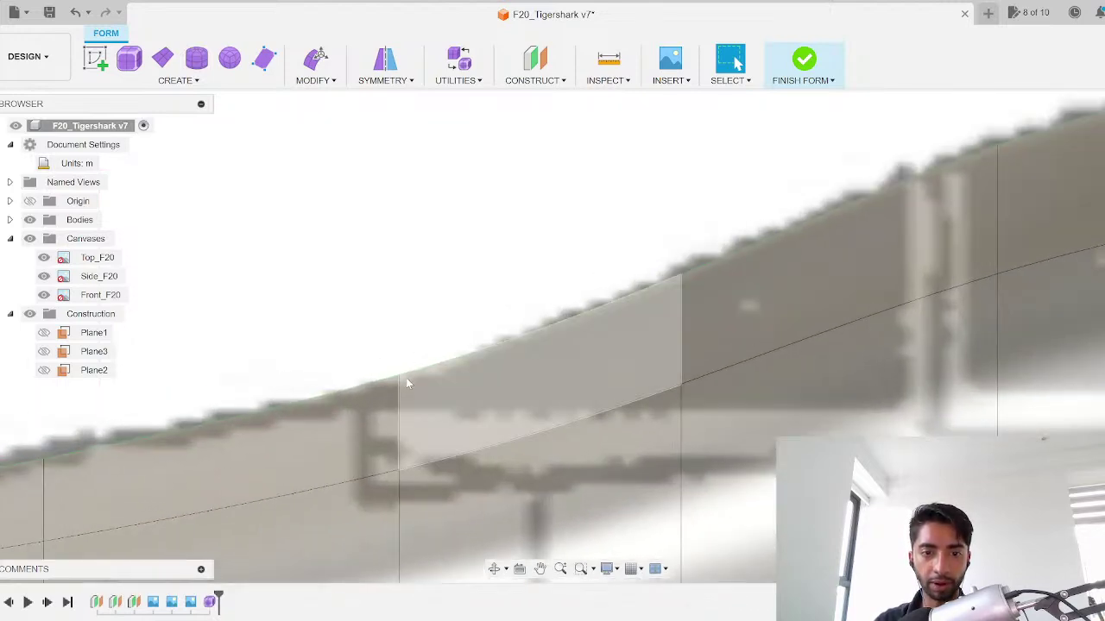
scroll(401, 382, "down", 2)
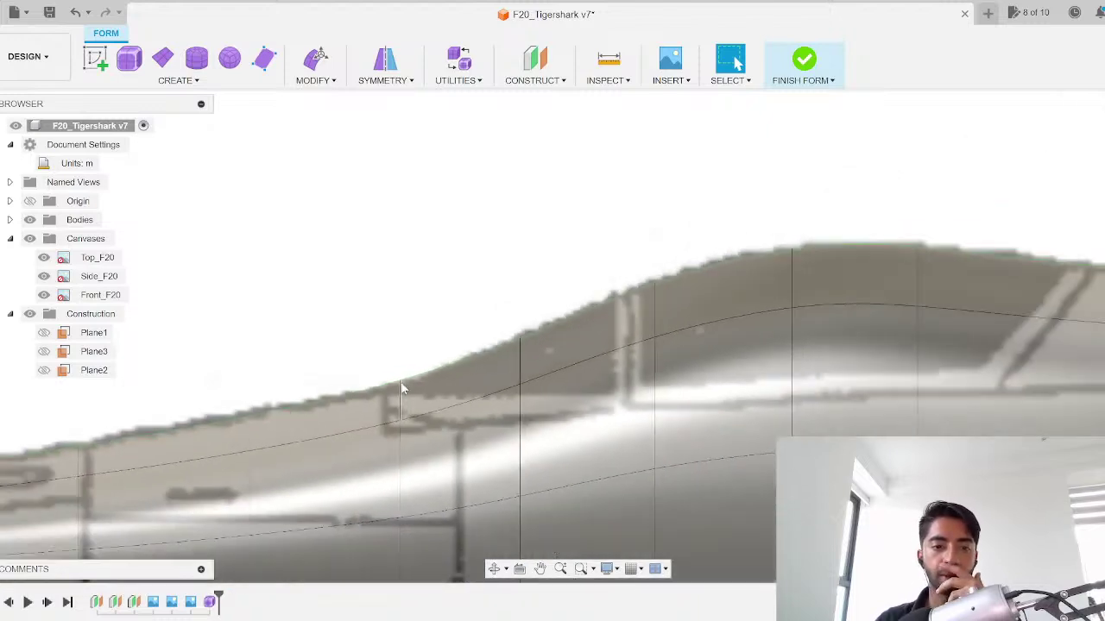
scroll(400, 388, "down", 1)
scroll(401, 388, "down", 2)
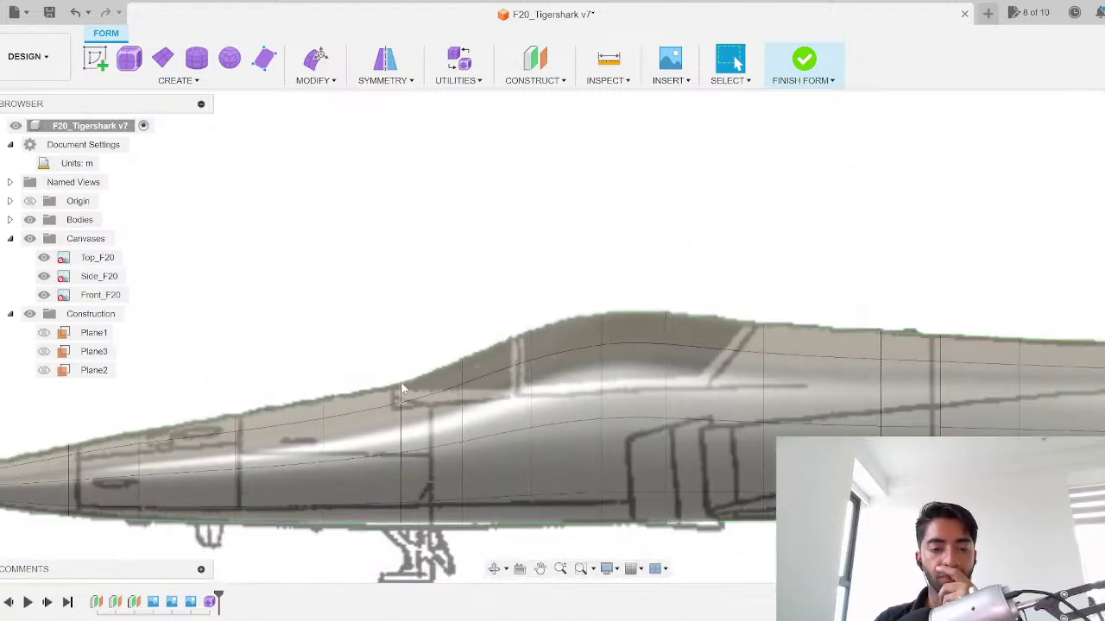
scroll(402, 390, "up", 5)
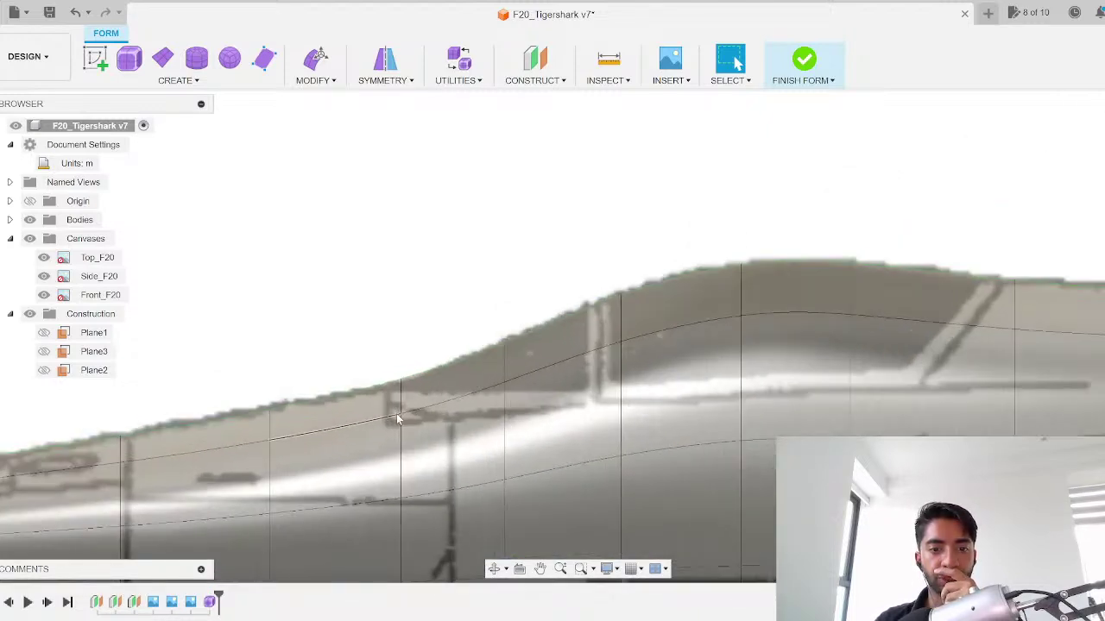
scroll(402, 397, "down", 3)
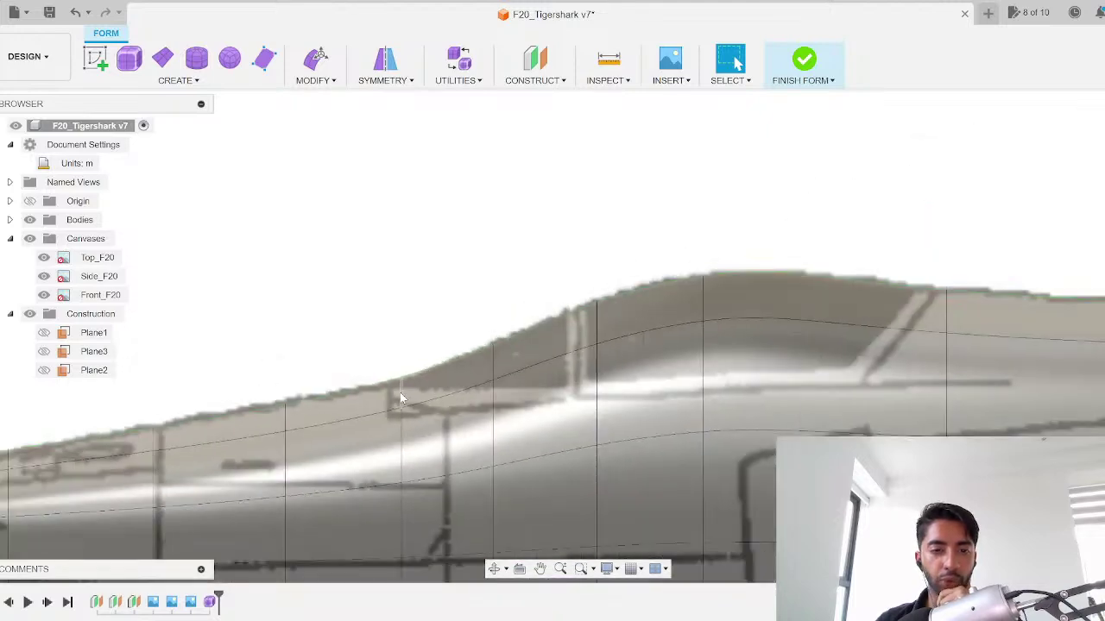
scroll(402, 390, "up", 3)
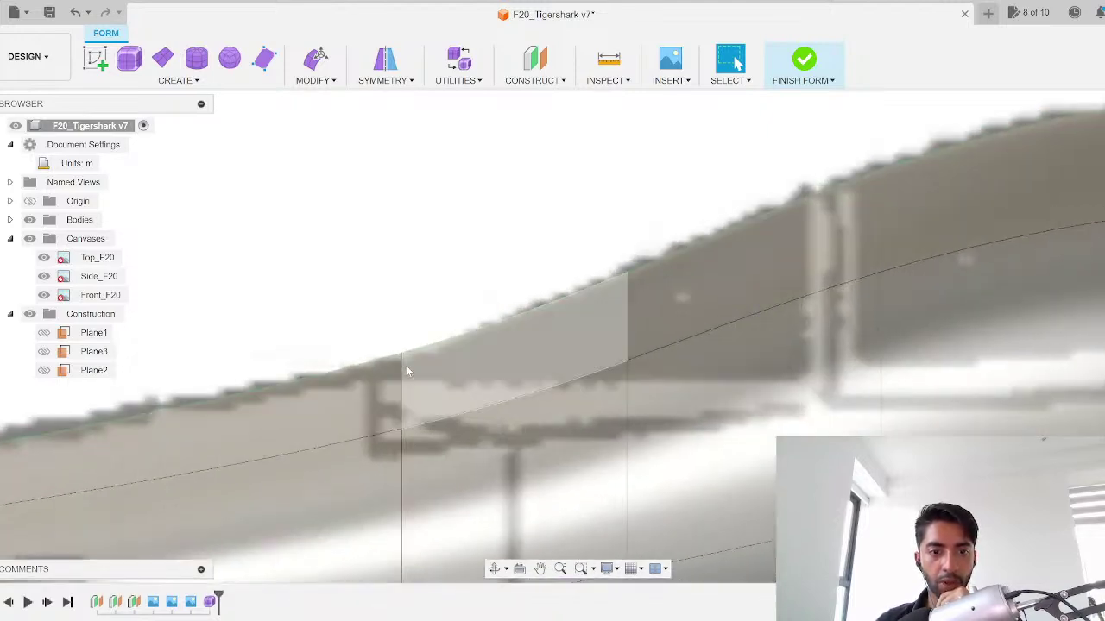
scroll(408, 366, "down", 3)
scroll(409, 371, "up", 3)
scroll(409, 371, "down", 3)
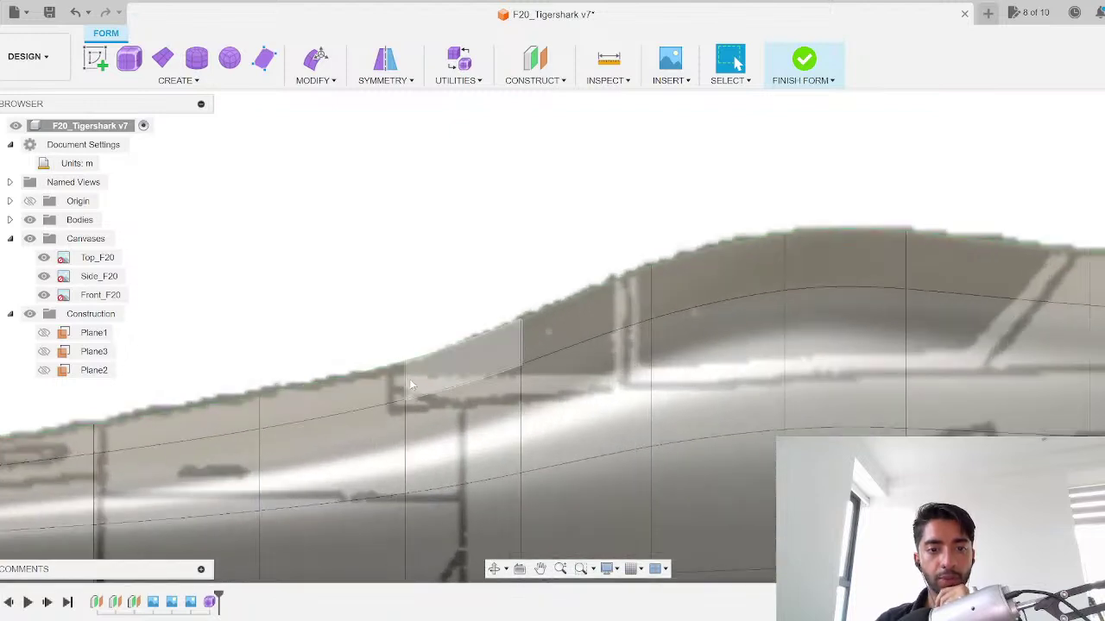
scroll(370, 321, "up", 1)
scroll(370, 321, "down", 1)
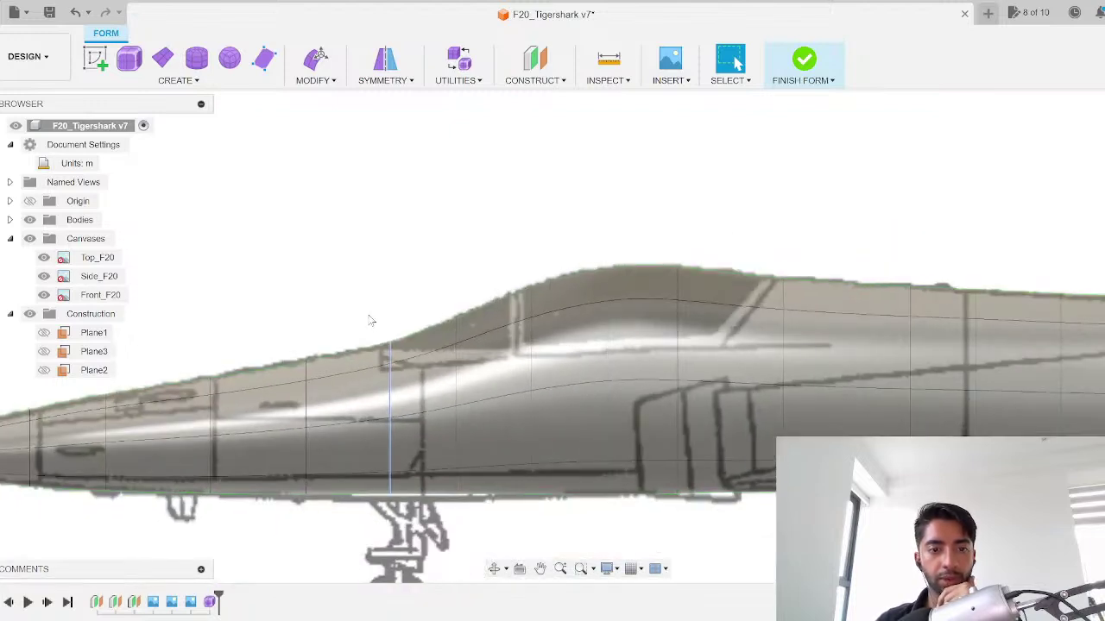
Step: Crease the fuselage edge loop at the base of the windshield
left_click(315, 73)
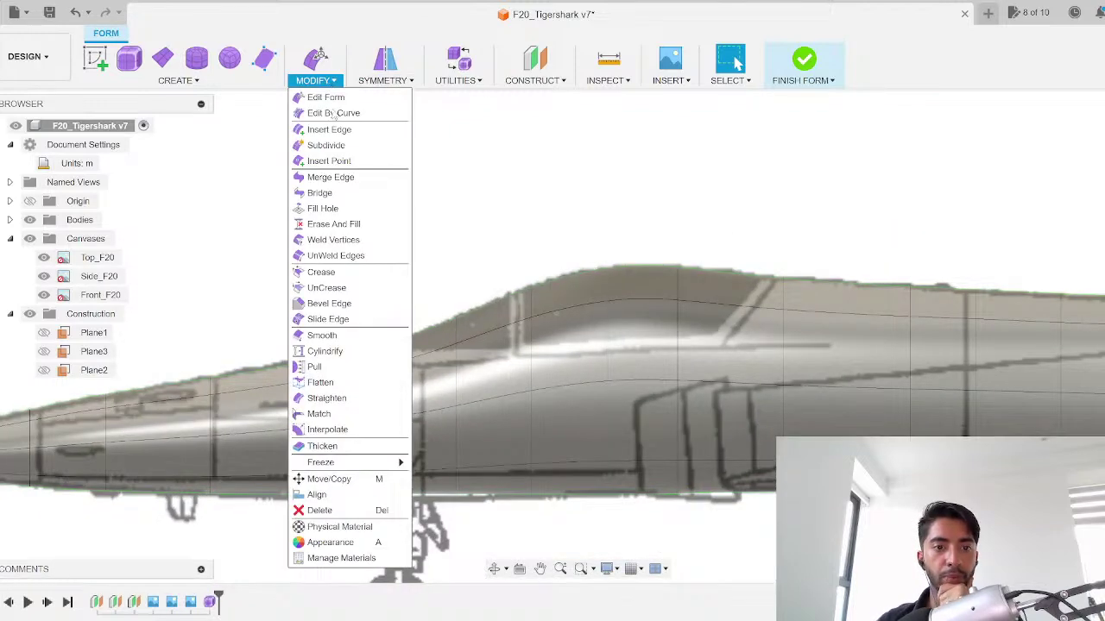
left_click(359, 274)
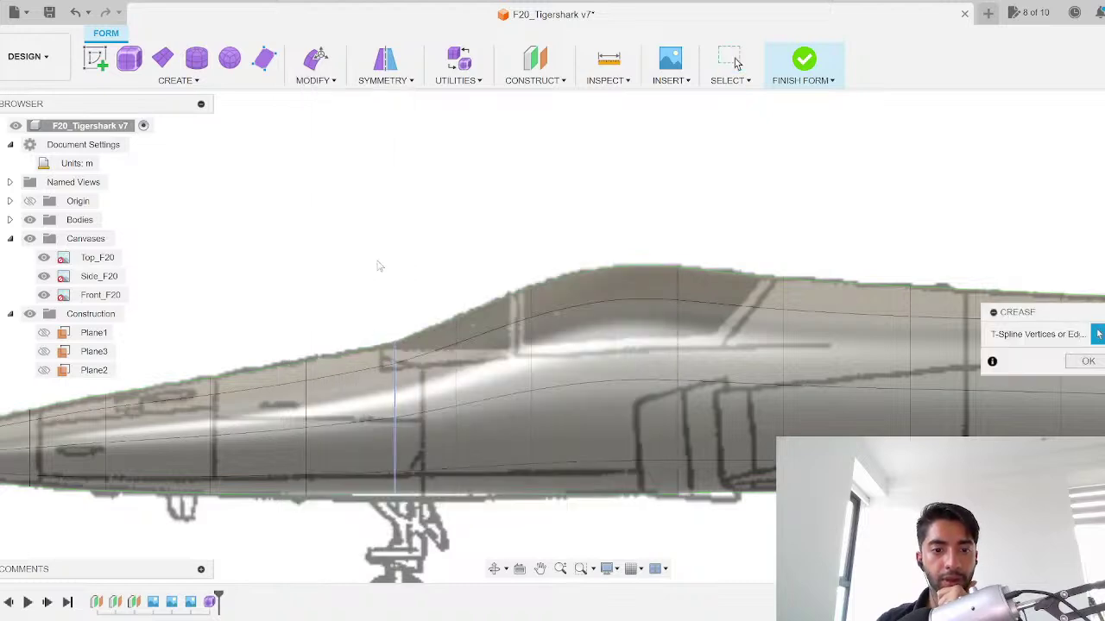
left_click(1088, 362)
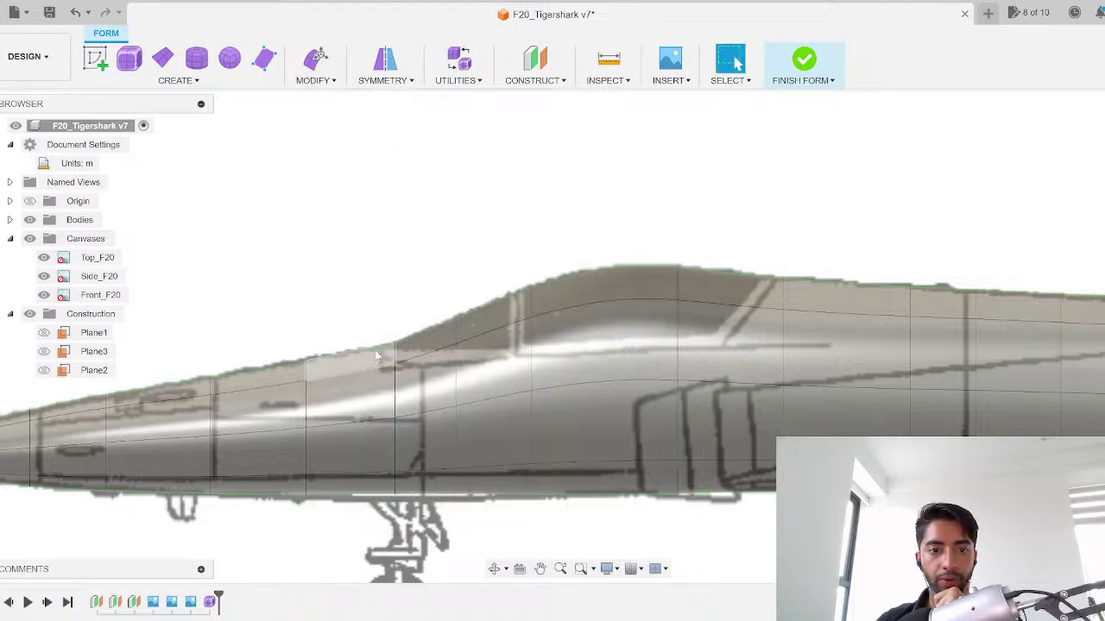
Step: Shift the creased edge loop by 0.004 m and -0.035 m to fit the windshield base on the side outline
scroll(374, 349, "up", 3)
left_click(417, 355)
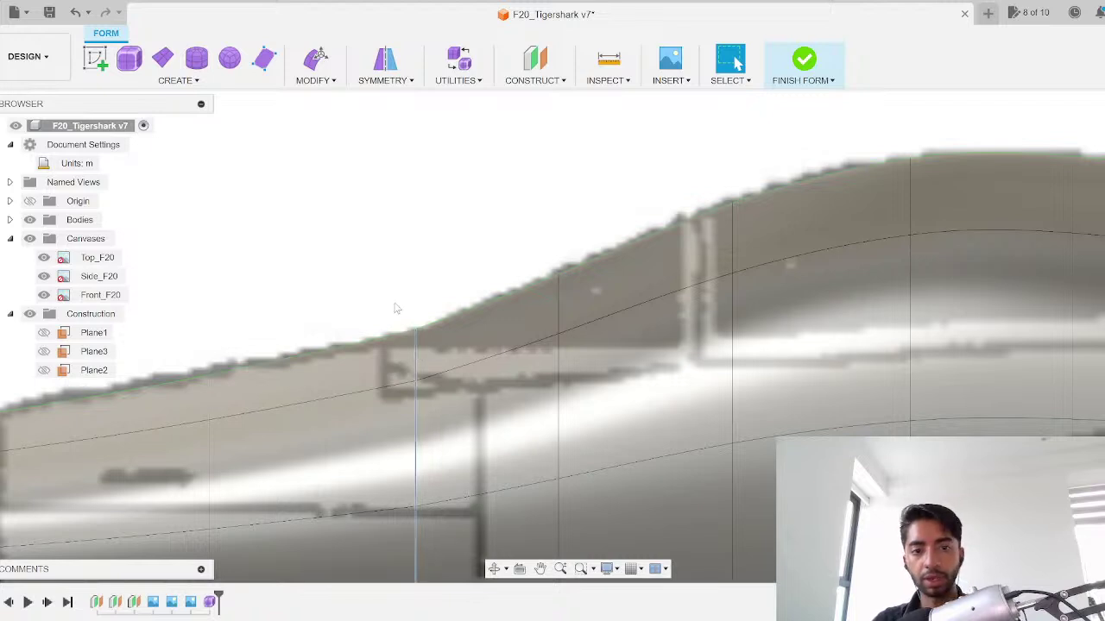
scroll(395, 308, "up", 2)
right_click(415, 388)
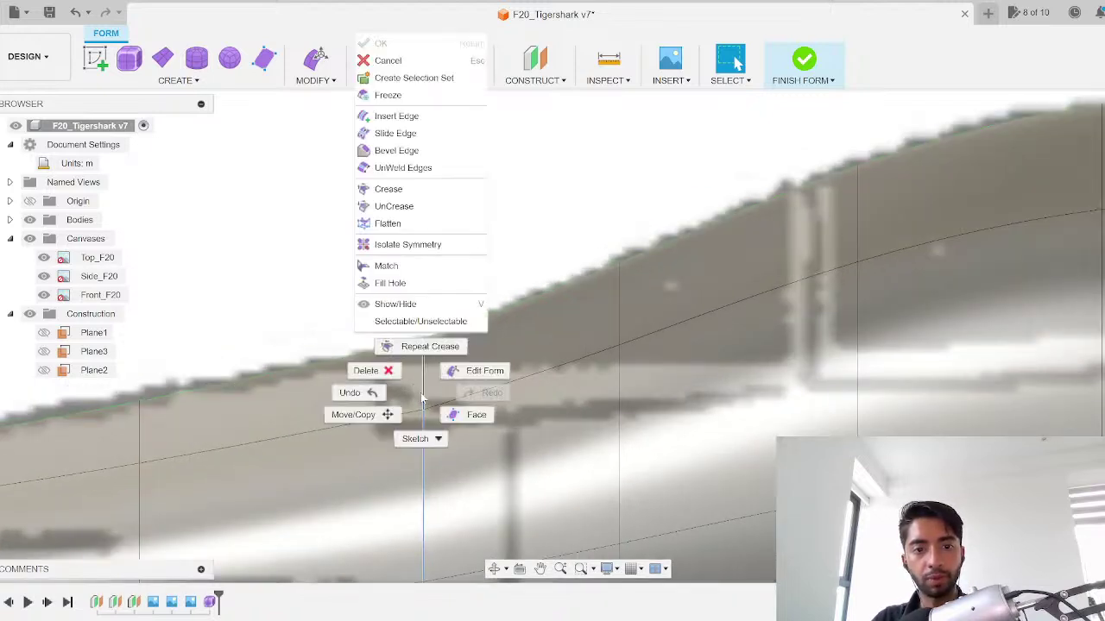
left_click(485, 371)
scroll(462, 390, "down", 4)
scroll(423, 337, "up", 5)
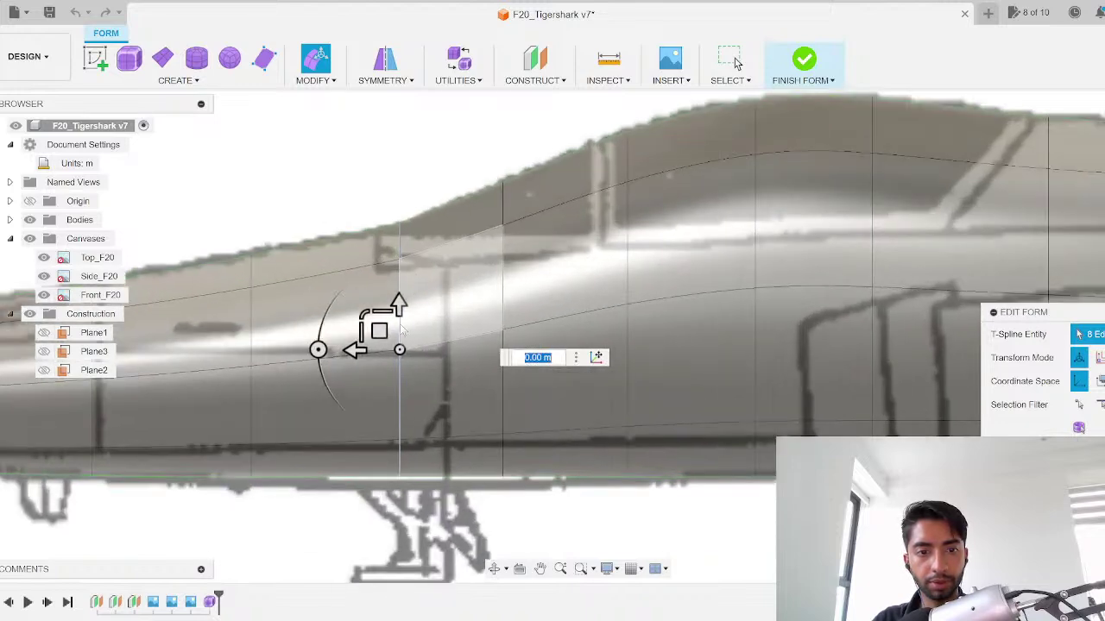
left_click_drag(379, 330, 387, 329)
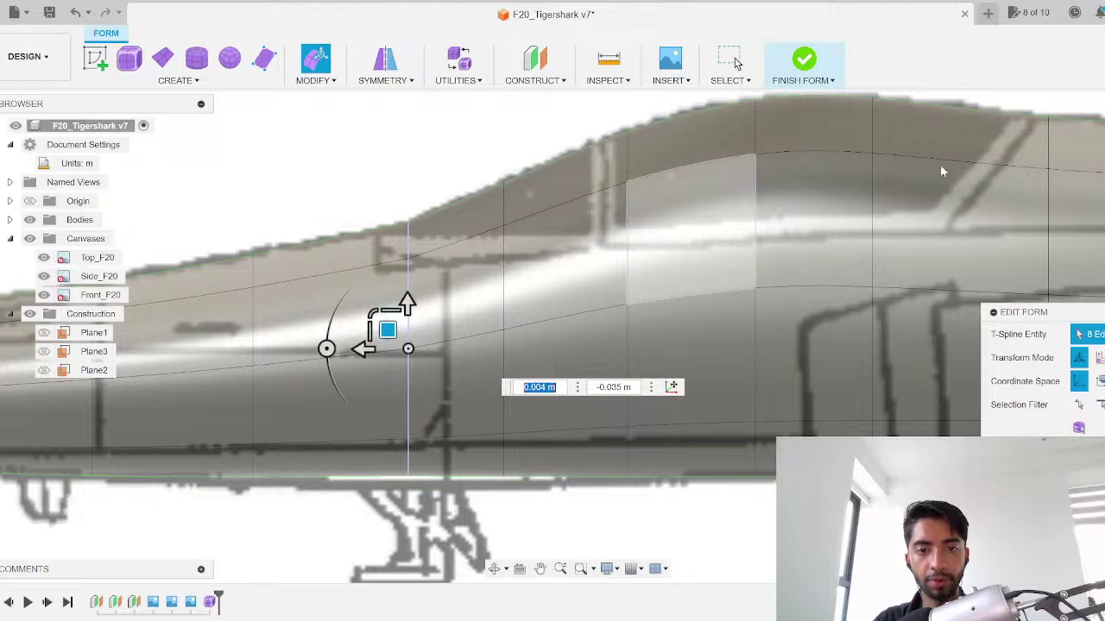
left_click(1103, 130)
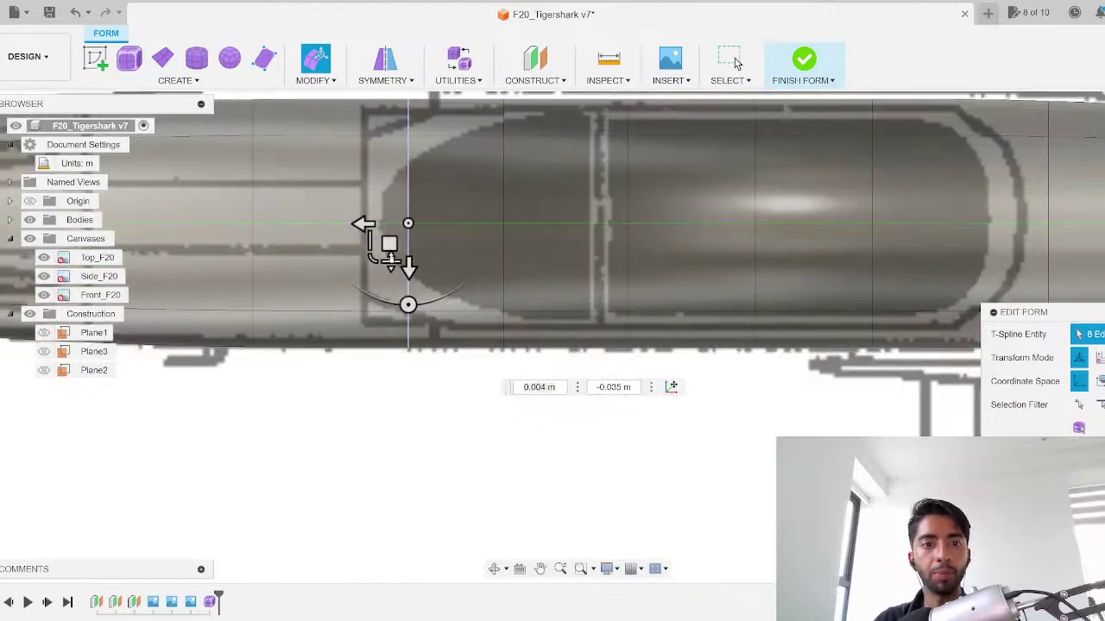
scroll(402, 274, "down", 3)
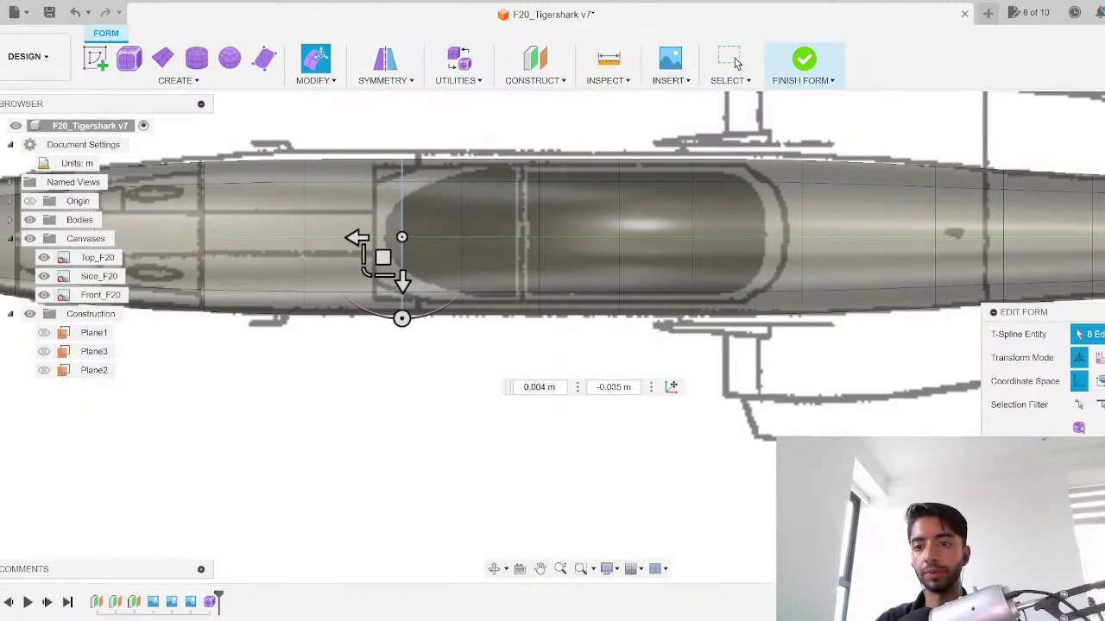
key("Escape")
Step: Examine the fuselage form against the top and front blueprints
scroll(446, 334, "down", 3)
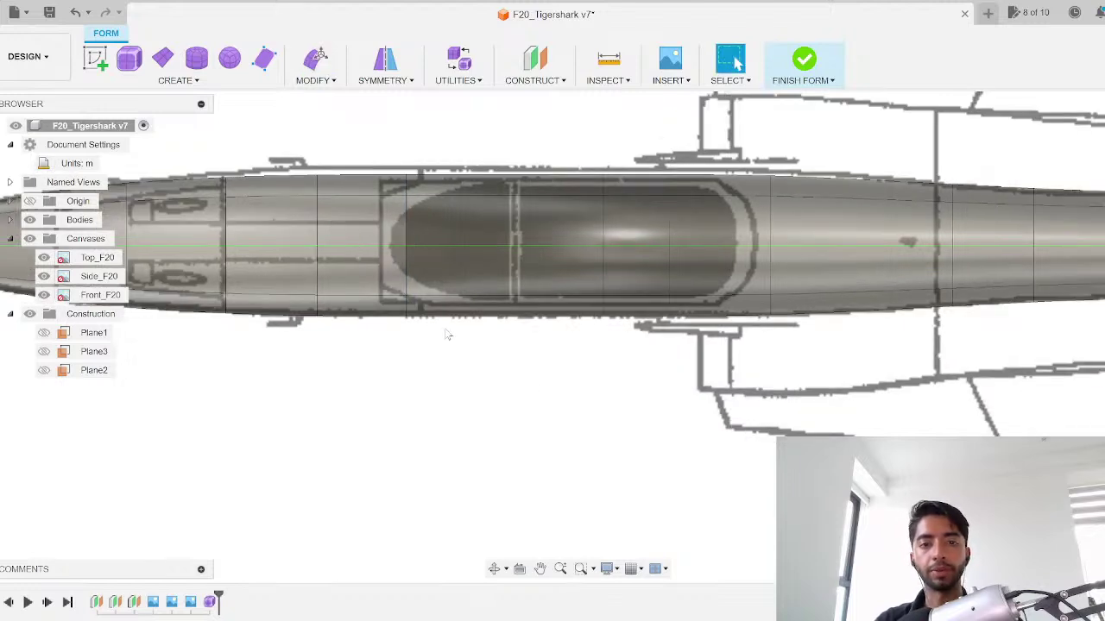
scroll(572, 322, "down", 3)
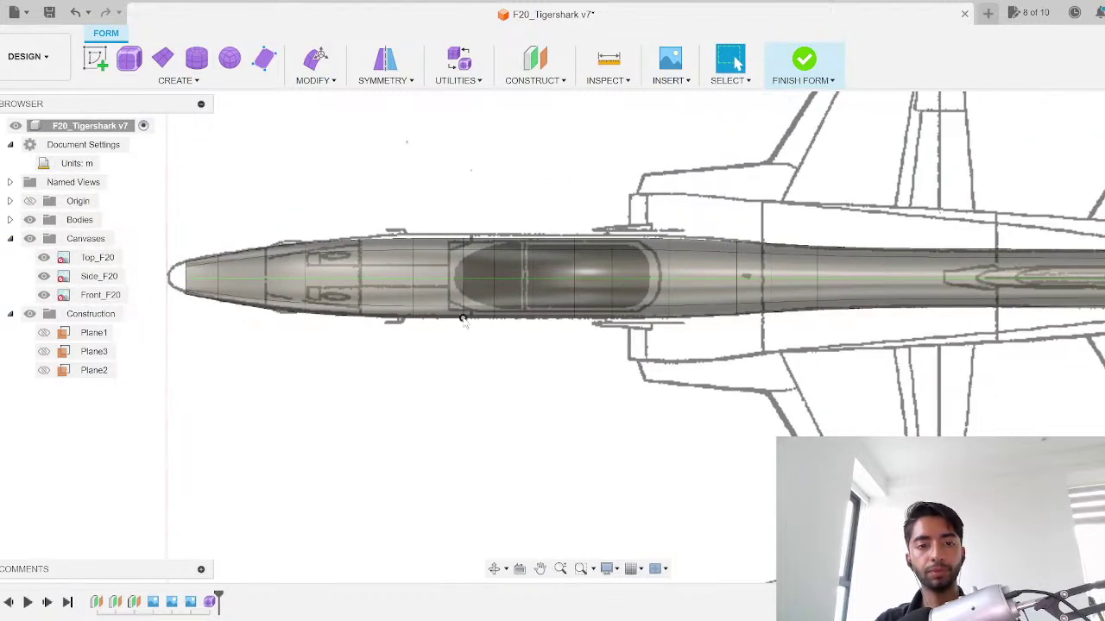
mouse_move(466, 322)
middle_mouse_down("shift")
mouse_move(466, 332)
mouse_move(678, 331)
mouse_move(665, 320)
mouse_move(708, 319)
mouse_move(674, 313)
mouse_move(730, 311)
mouse_move(716, 424)
mouse_move(656, 458)
mouse_move(684, 441)
mouse_move(730, 440)
mouse_move(733, 421)
middle_mouse_up("shift")
scroll(924, 337, "up", 8)
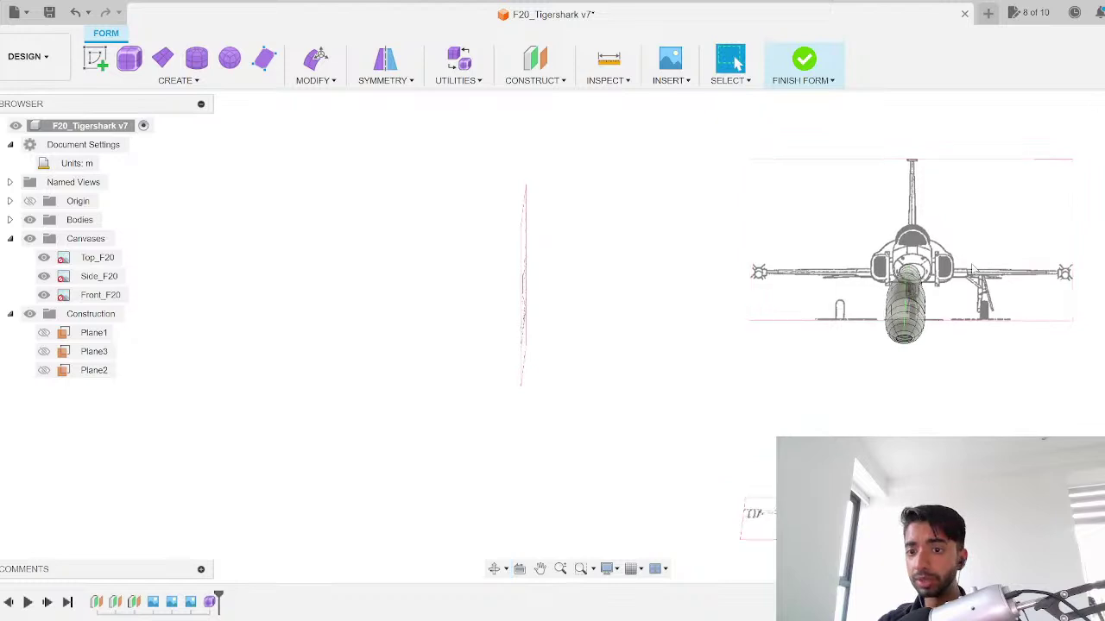
scroll(923, 353, "up", 1)
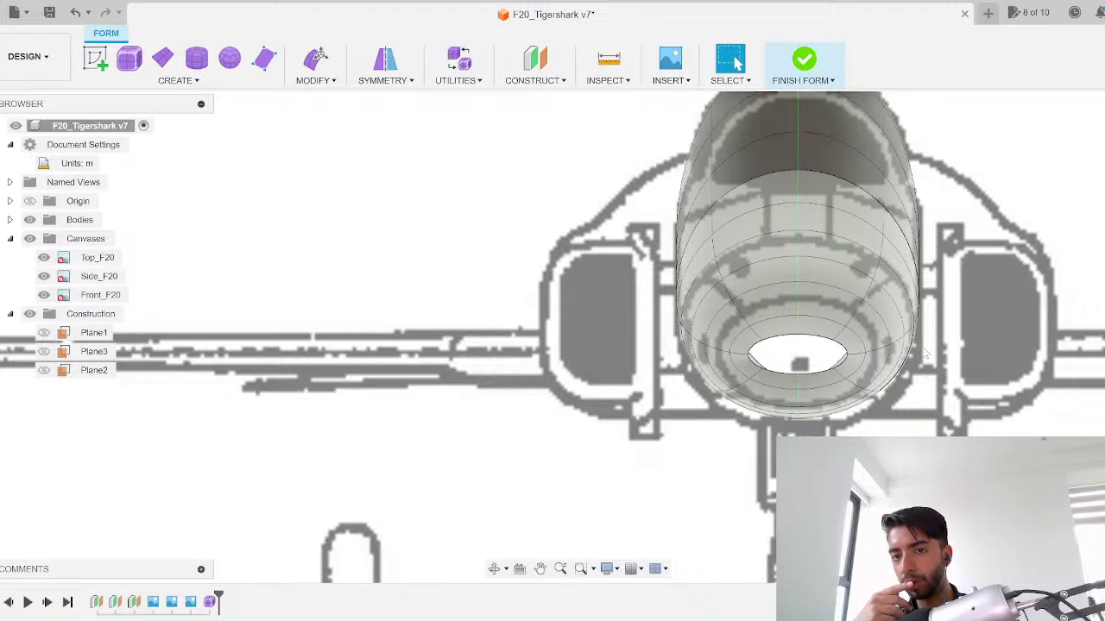
scroll(925, 354, "down", 4)
scroll(740, 281, "down", 2)
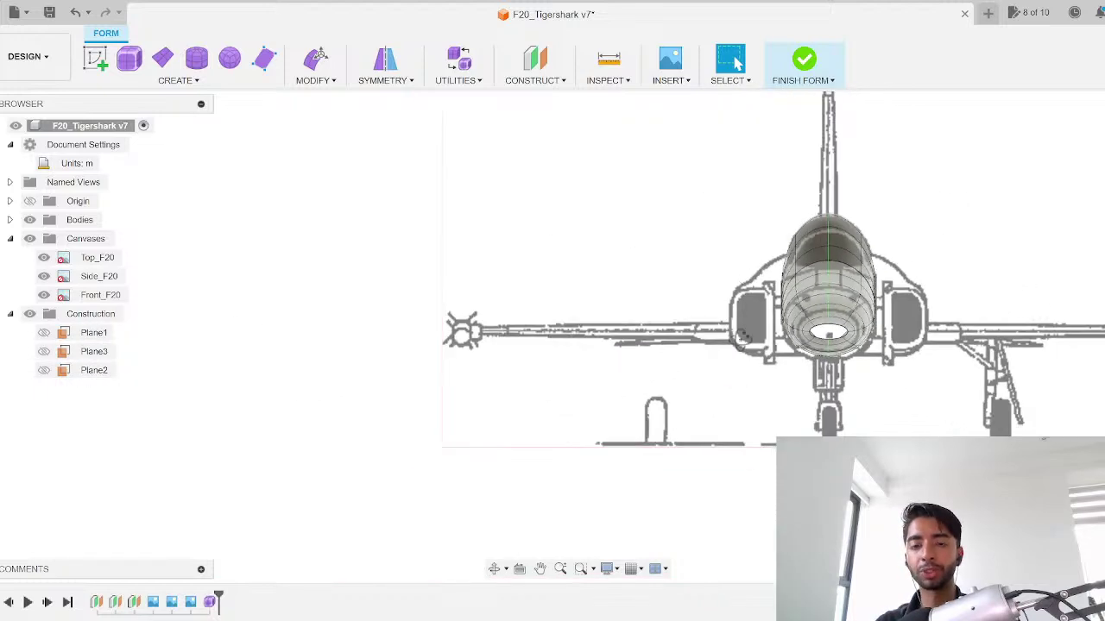
middle_click_drag(741, 340, 701, 298, "shift")
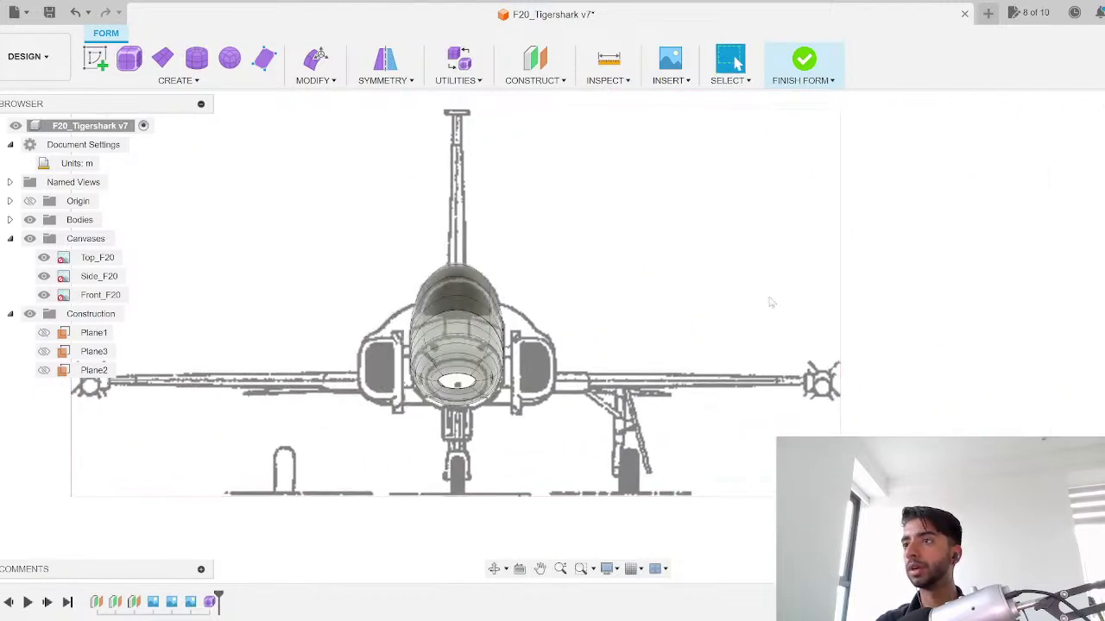
Step: Save the design and finish the fuselage form edit
key("ctrl+s")
left_click(572, 337)
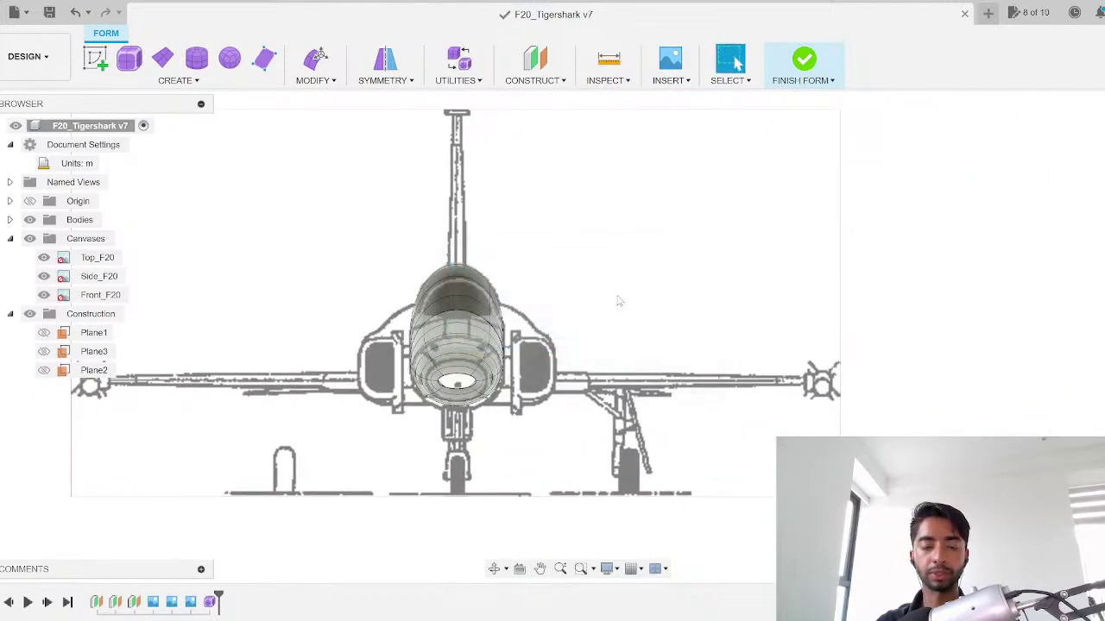
scroll(949, 321, "down", 2)
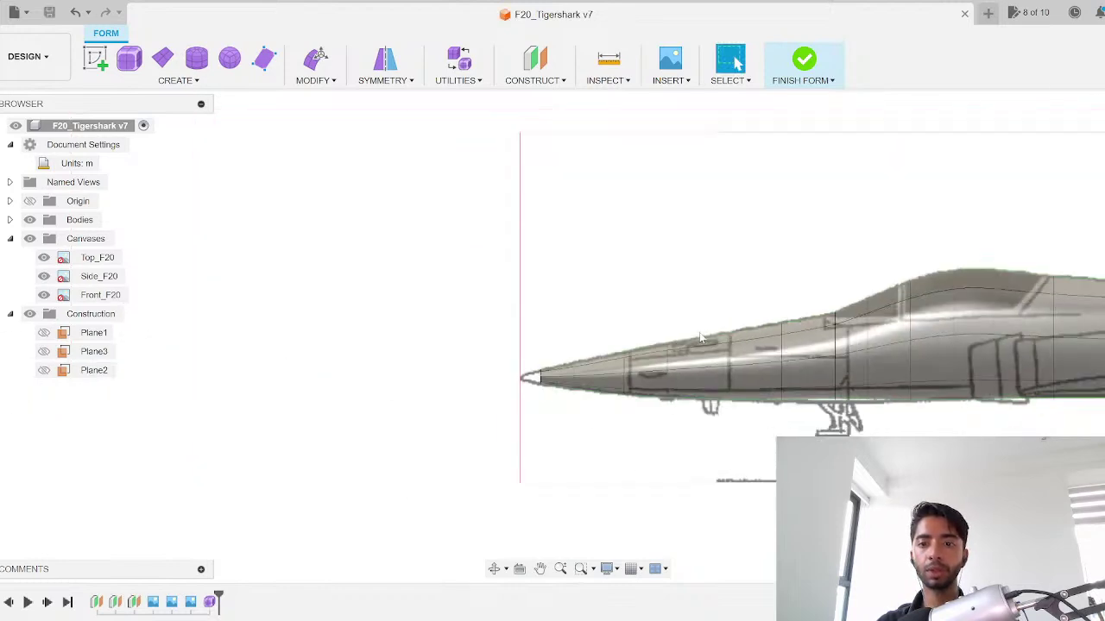
middle_click_drag(949, 320, 701, 302)
scroll(908, 317, "up", 2)
scroll(908, 317, "down", 2)
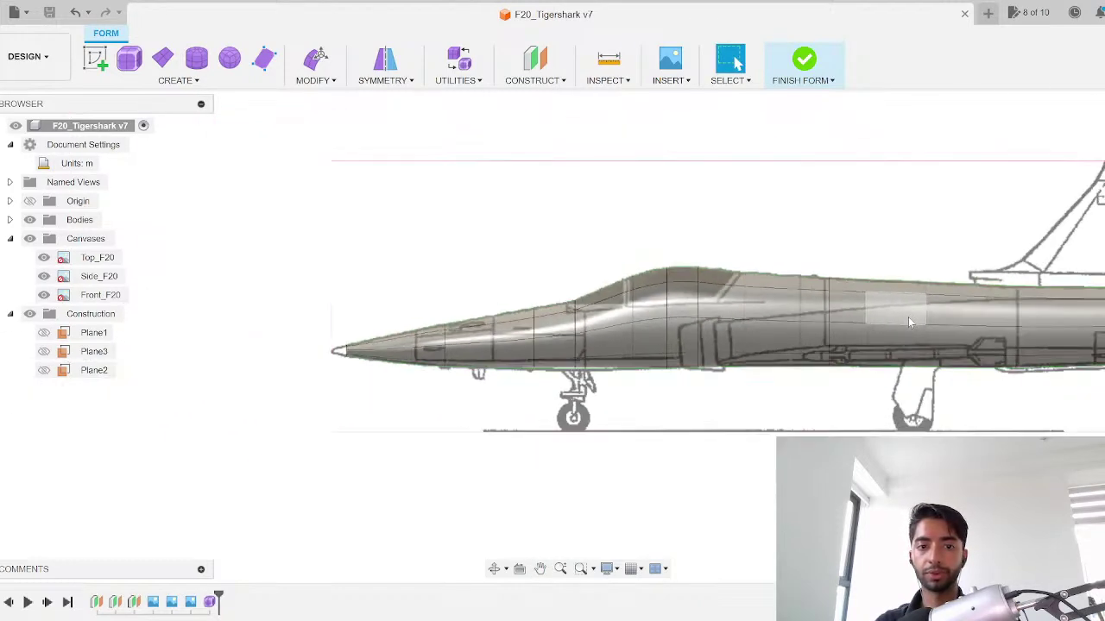
scroll(355, 365, "up", 6)
scroll(296, 326, "up", 2)
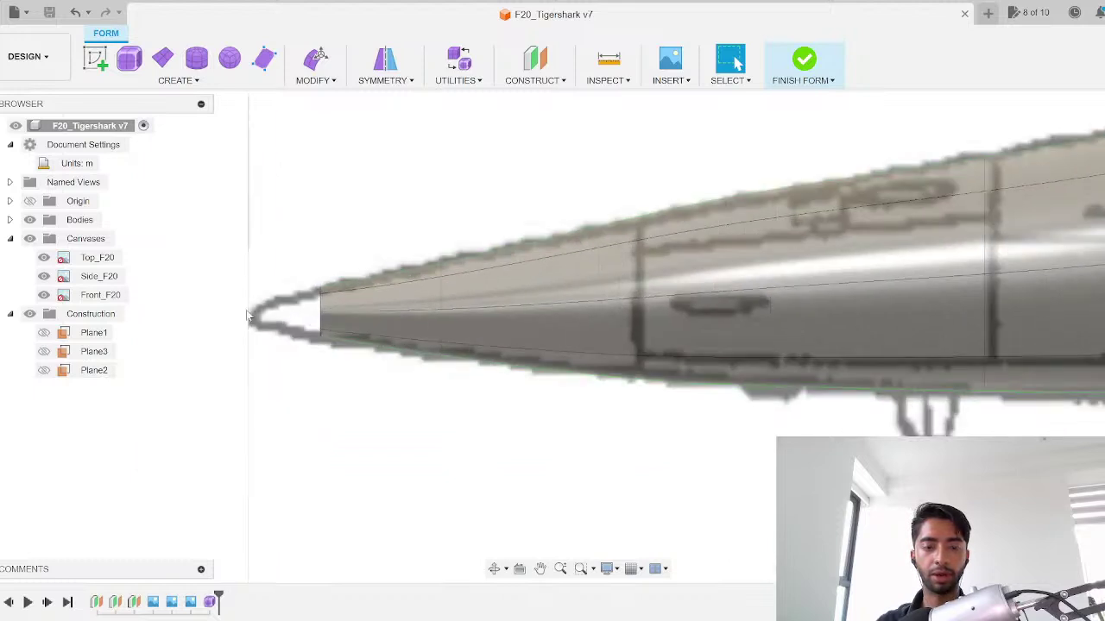
left_click(804, 60)
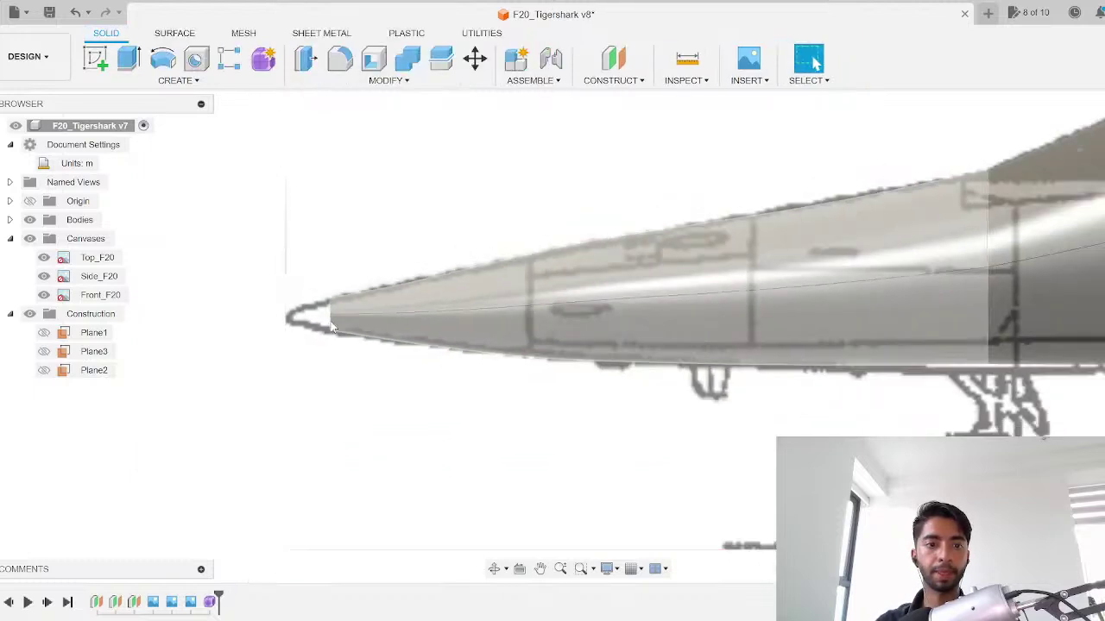
Step: Close the open nose end of the fuselage with a surface patch on its boundary edge
middle_click_drag(320, 325, 332, 332, "shift")
middle_click_drag(582, 431, 487, 322)
middle_click_drag(1015, 286, 587, 276)
scroll(509, 263, "up", 3)
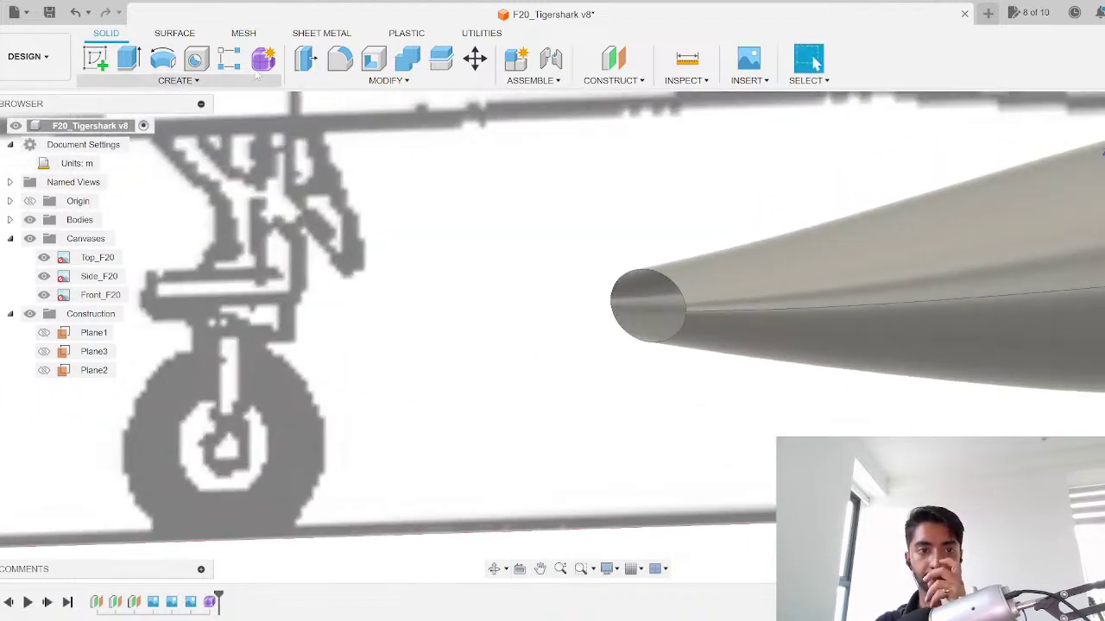
left_click(172, 33)
left_click(128, 58)
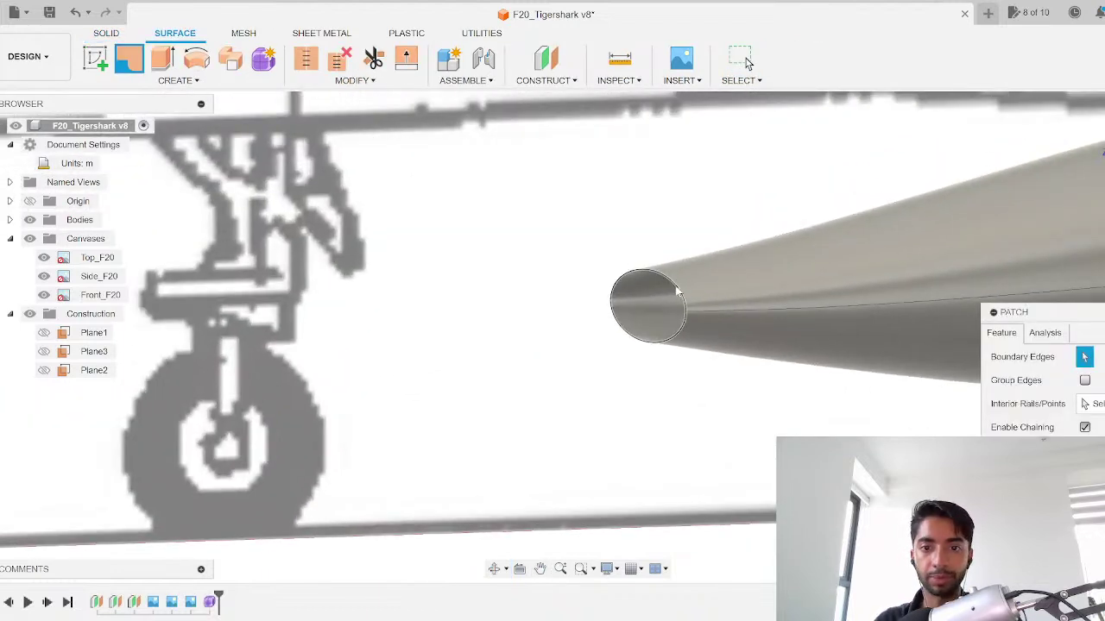
left_click(785, 328)
key("Return")
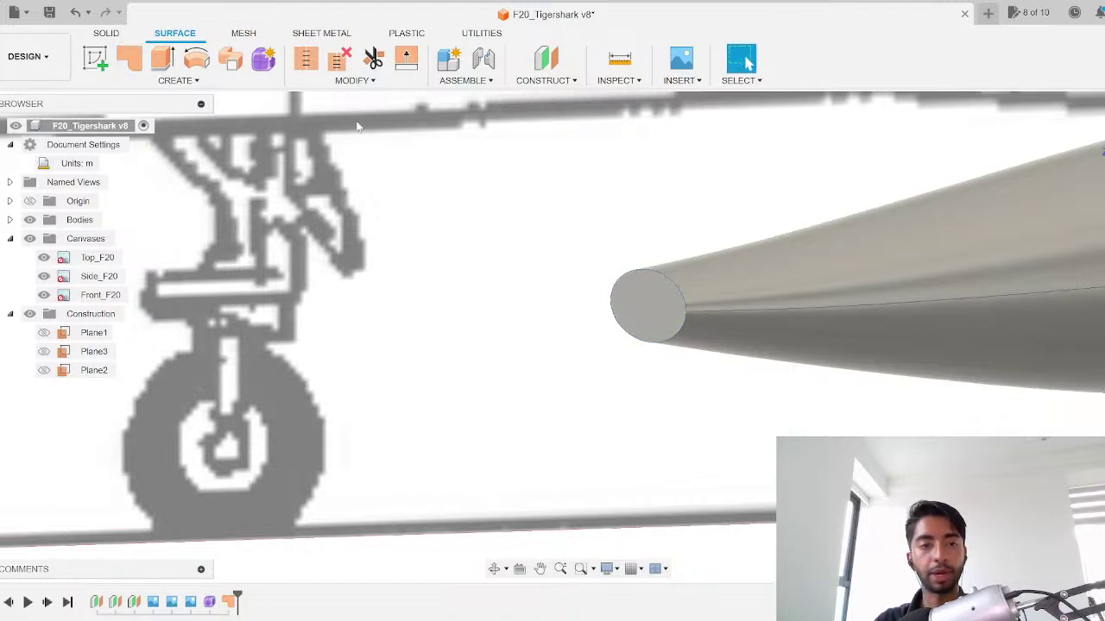
Step: Stitch the fuselage surface and the nose patch together as a new body
left_click(310, 60)
left_click(720, 279)
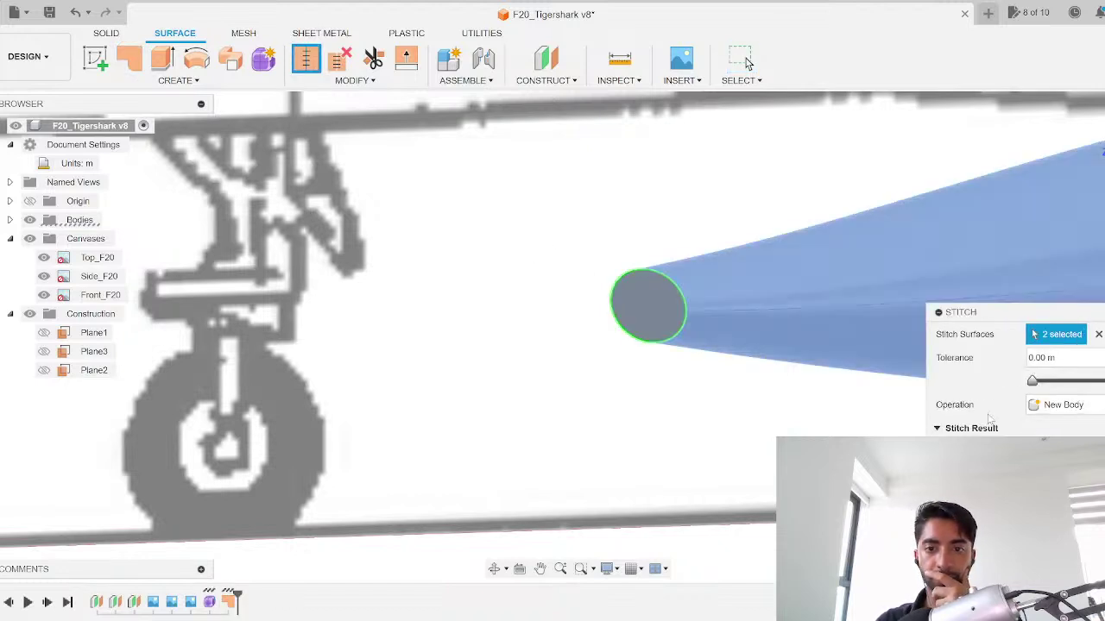
key("Return")
scroll(872, 345, "down", 10)
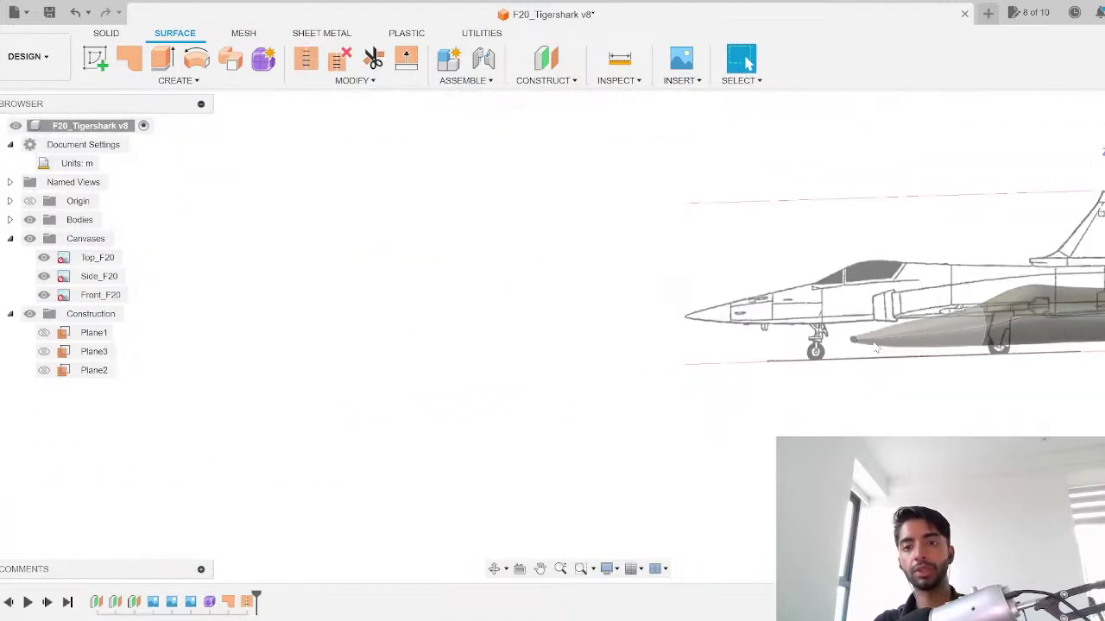
middle_click_drag(1101, 311, 623, 272)
scroll(623, 271, "up", 8)
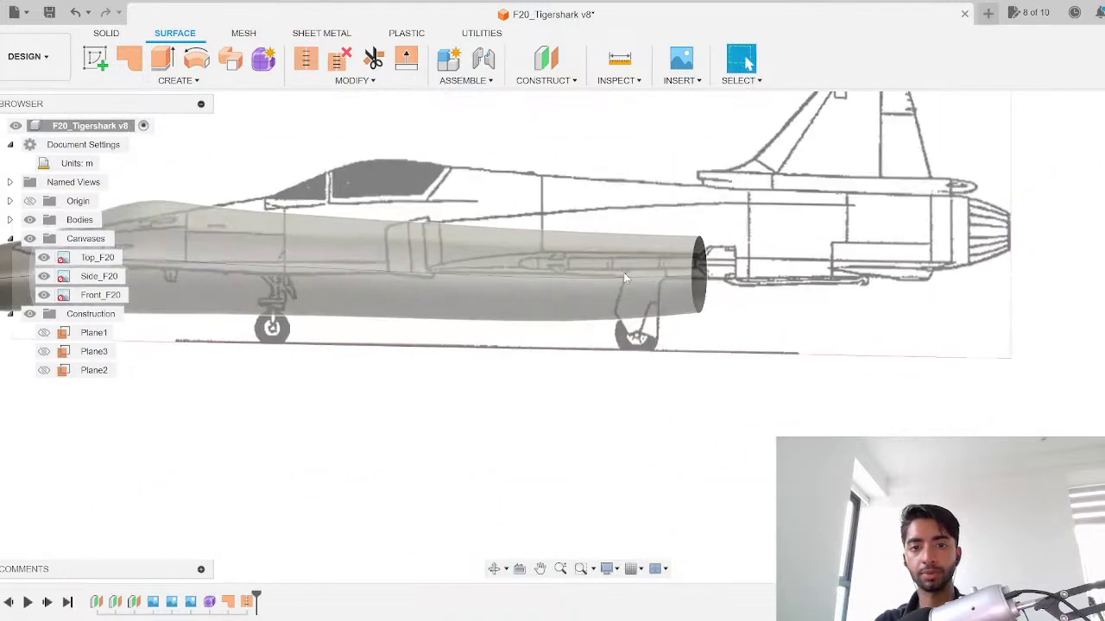
Step: Patch the open rear end of the fuselage along its boundary edge and stitch the patch to the fuselage as a new body
left_click(141, 62)
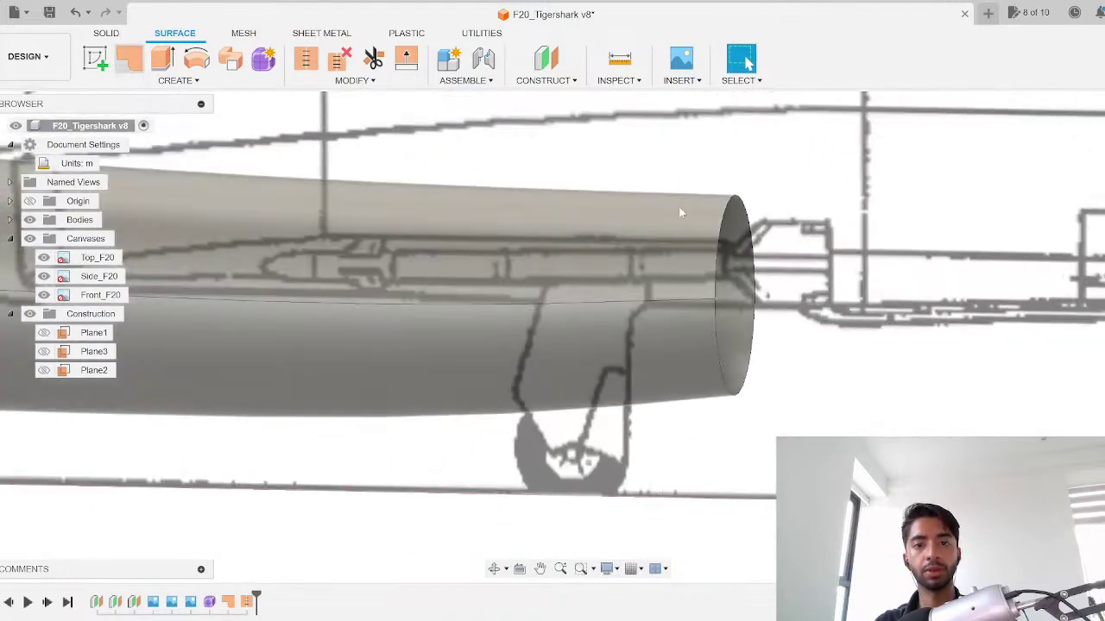
left_click(737, 210)
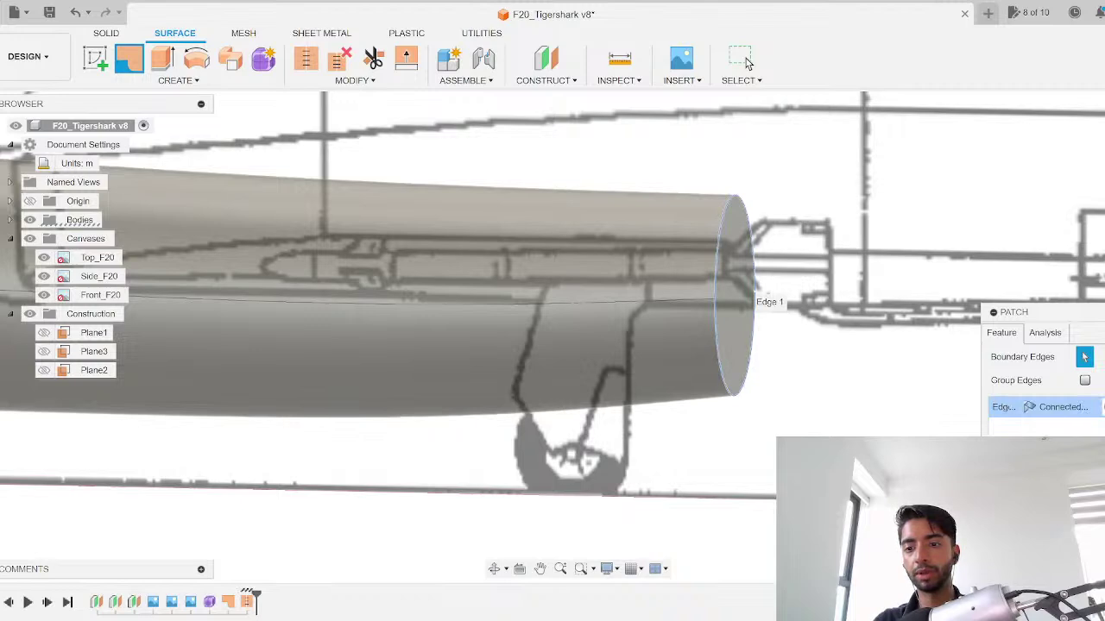
left_click(305, 58)
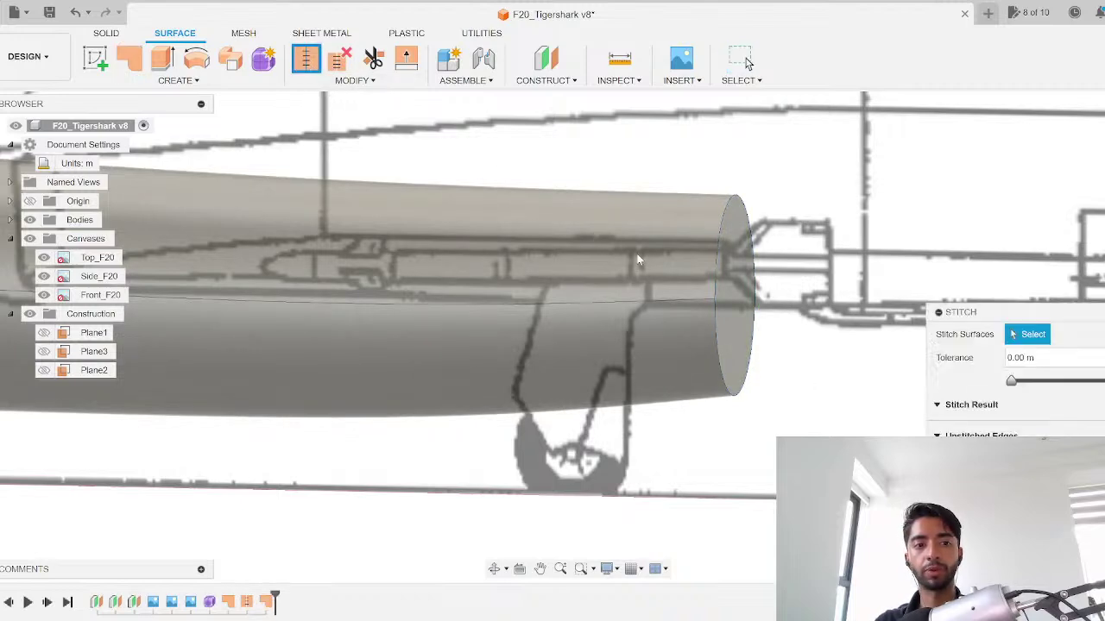
left_click(726, 289)
left_click(657, 280)
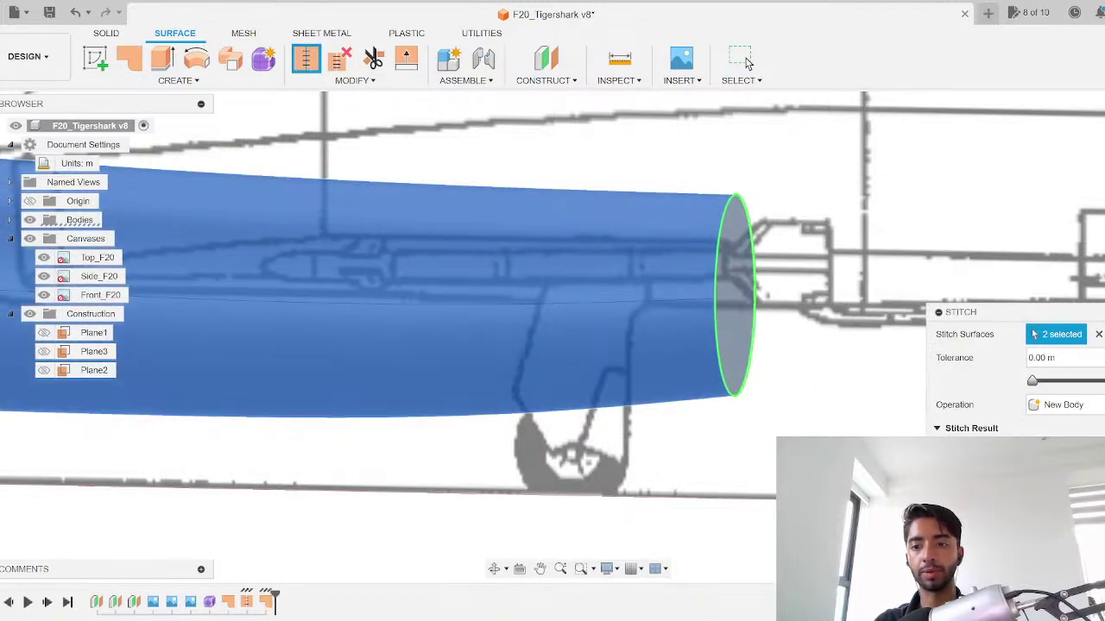
left_click(748, 62)
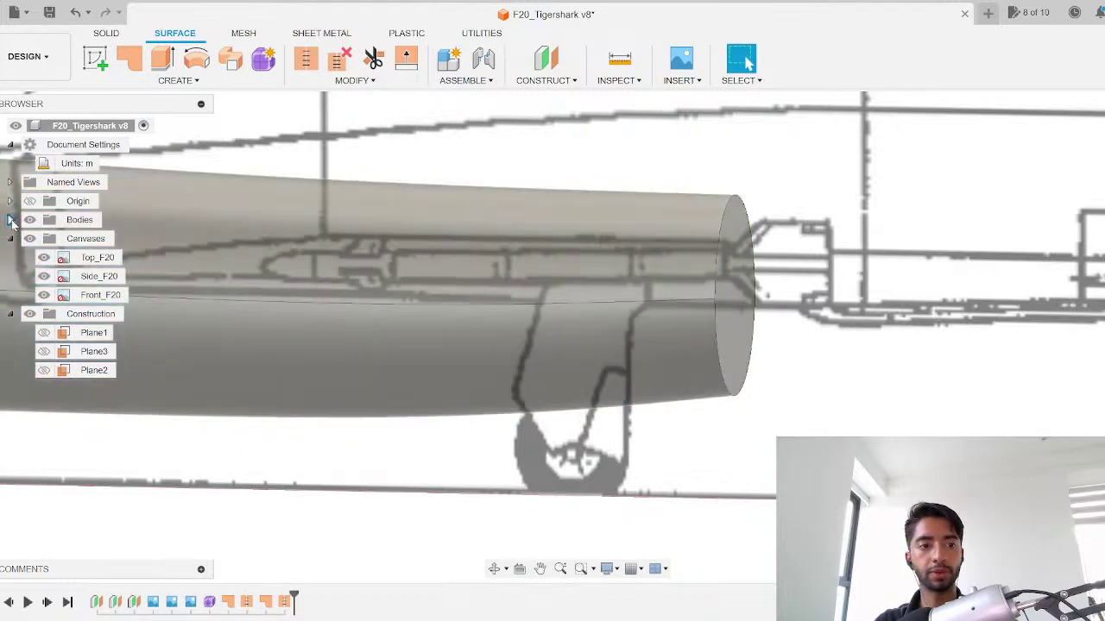
Step: Show the contents of the Bodies folder and examine the stitched fuselage body against the side and top blueprints
left_click(10, 220)
left_click(90, 238)
scroll(530, 292, "down", 5)
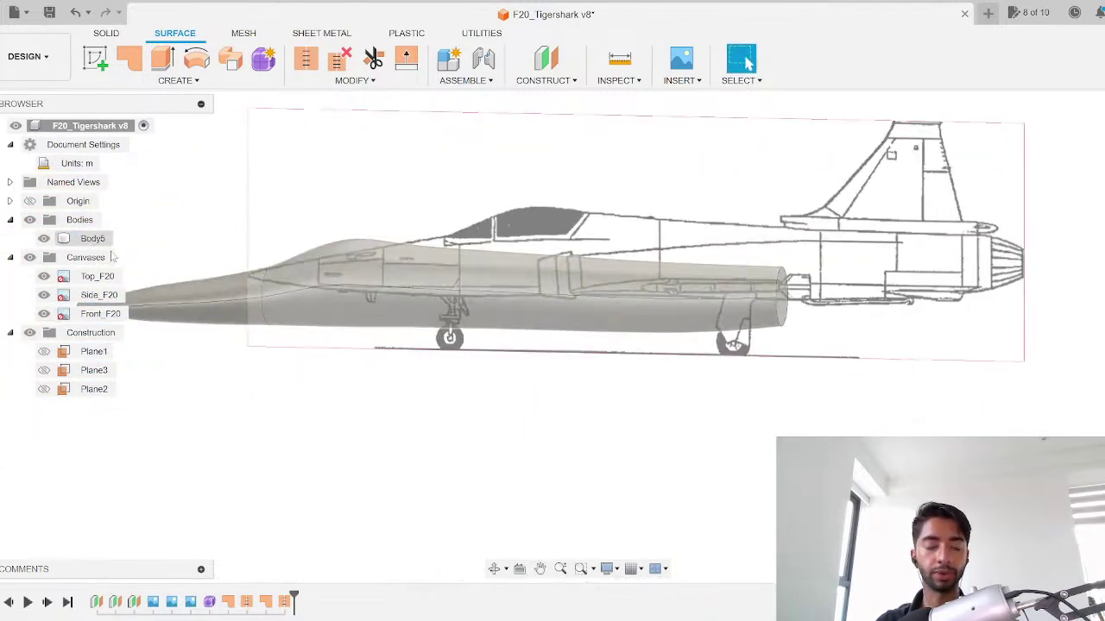
scroll(424, 370, "down", 4)
middle_click_drag(464, 364, 585, 472)
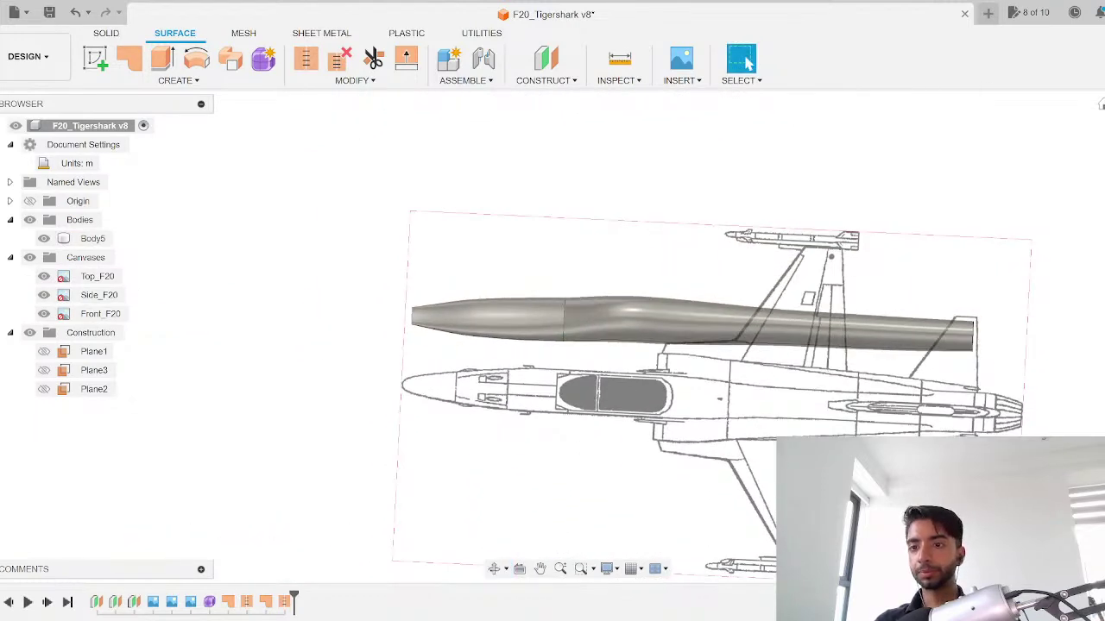
left_click(1104, 138)
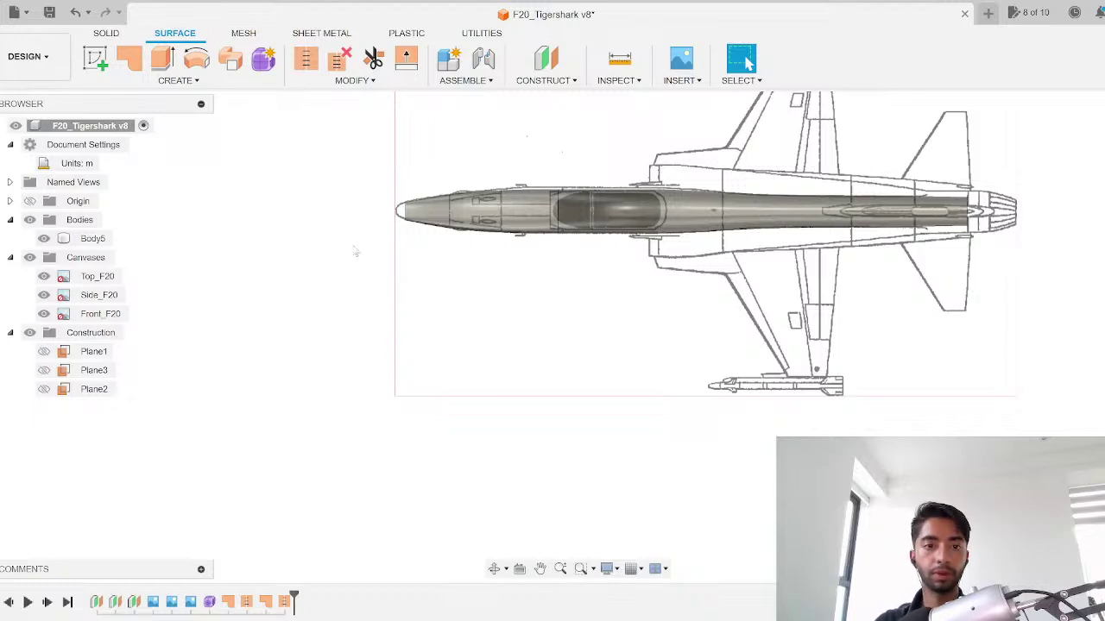
scroll(357, 250, "down", 3)
scroll(384, 236, "up", 8)
scroll(384, 237, "down", 5)
Step: Create a sketch on the flat front face of the nose and project the face's elliptical outline into it
middle_click_drag(385, 240, 597, 518, "shift")
scroll(693, 148, "down", 5)
scroll(603, 216, "up", 5)
middle_click_drag(573, 129, 548, 348)
scroll(547, 348, "up", 5)
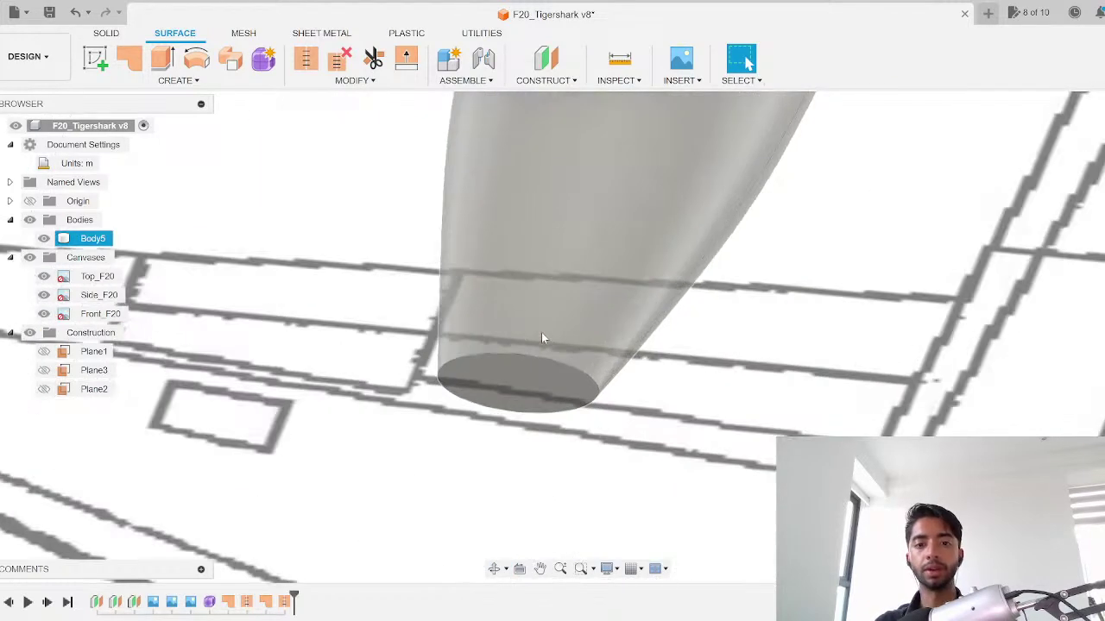
left_click(106, 33)
left_click(544, 399)
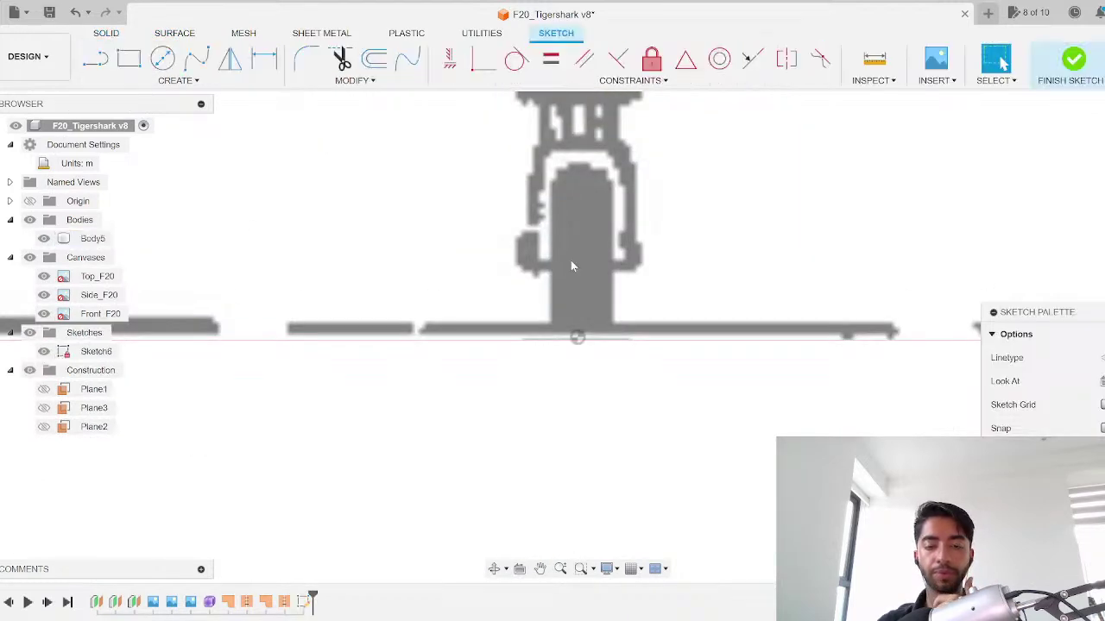
scroll(570, 260, "down", 5)
middle_click_drag(586, 222, 594, 410)
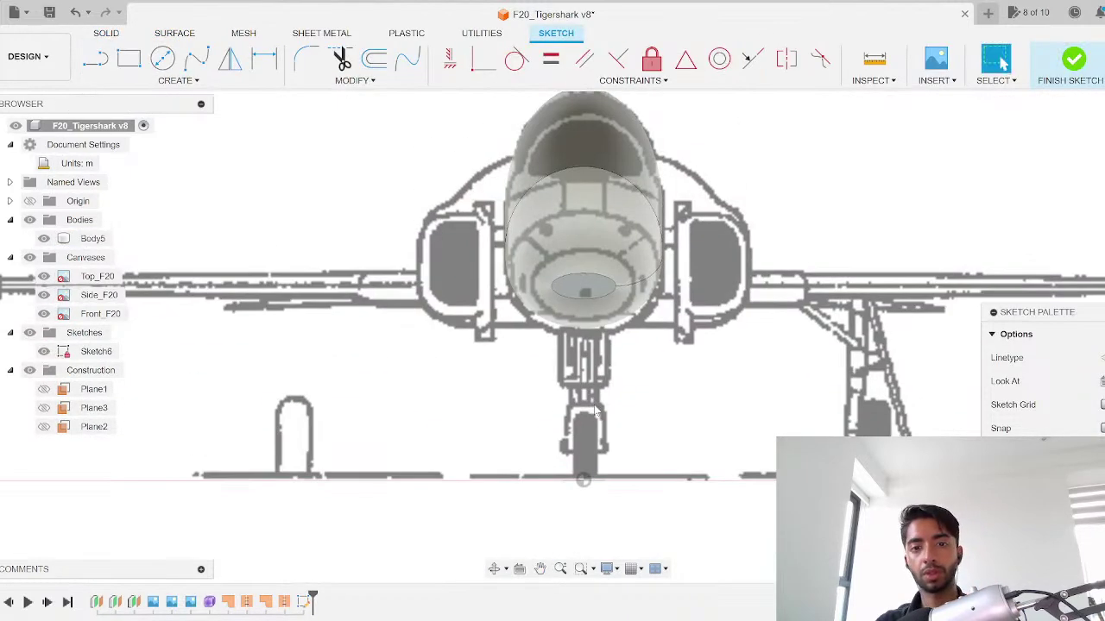
key("p")
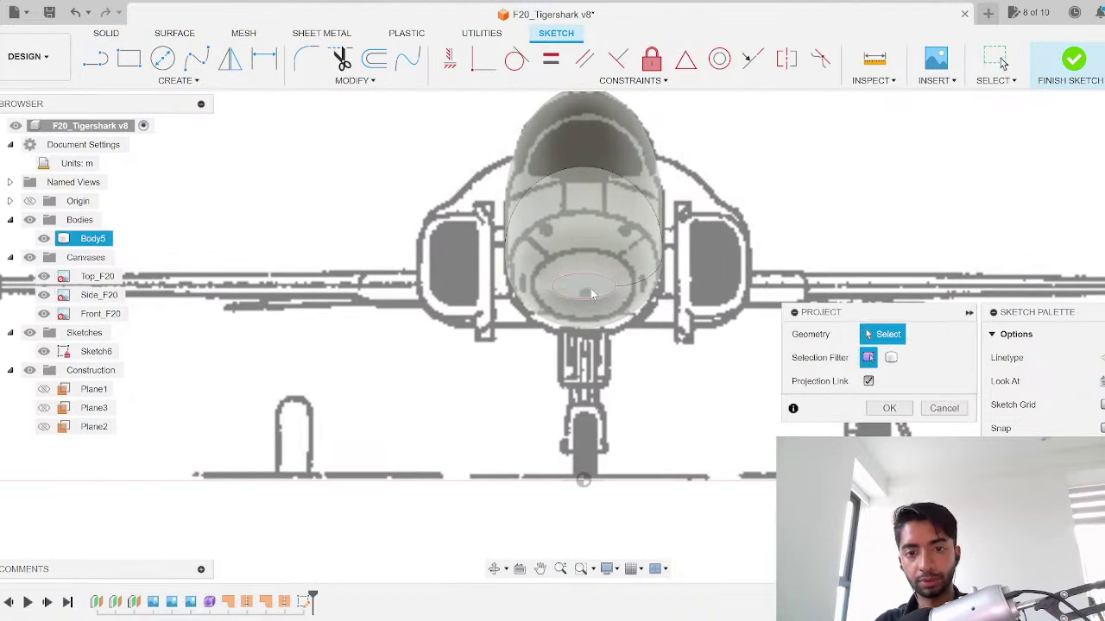
left_click(584, 287)
left_click(889, 408)
Step: Draw a vertical line from the sketch origin up through and beyond the projected nose ellipse
scroll(584, 395, "up", 3)
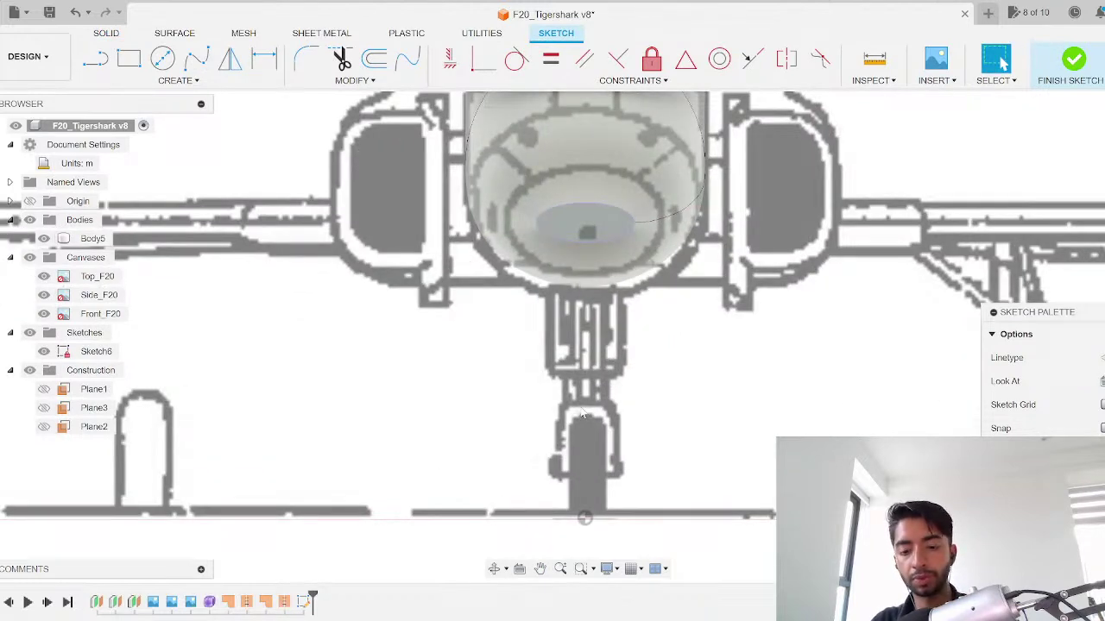
key("l")
left_click(586, 518)
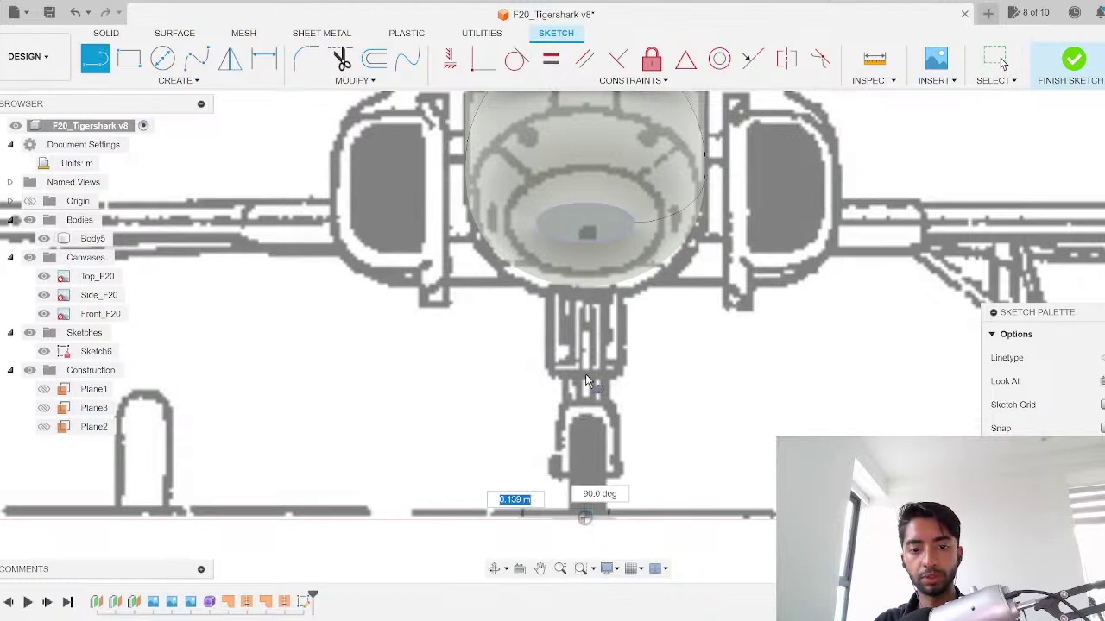
left_click(584, 152)
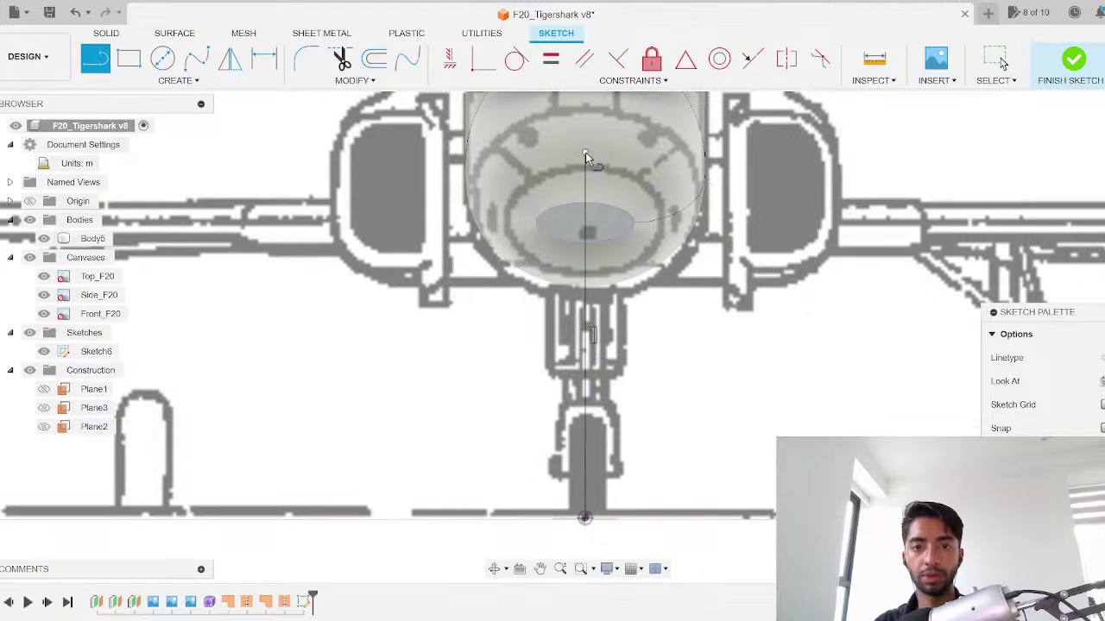
key("Escape")
Step: Trim the vertical line's portions above and below the nose ellipse, keeping only the segment inside it
scroll(608, 159, "up", 1)
scroll(608, 158, "up", 2)
key("t")
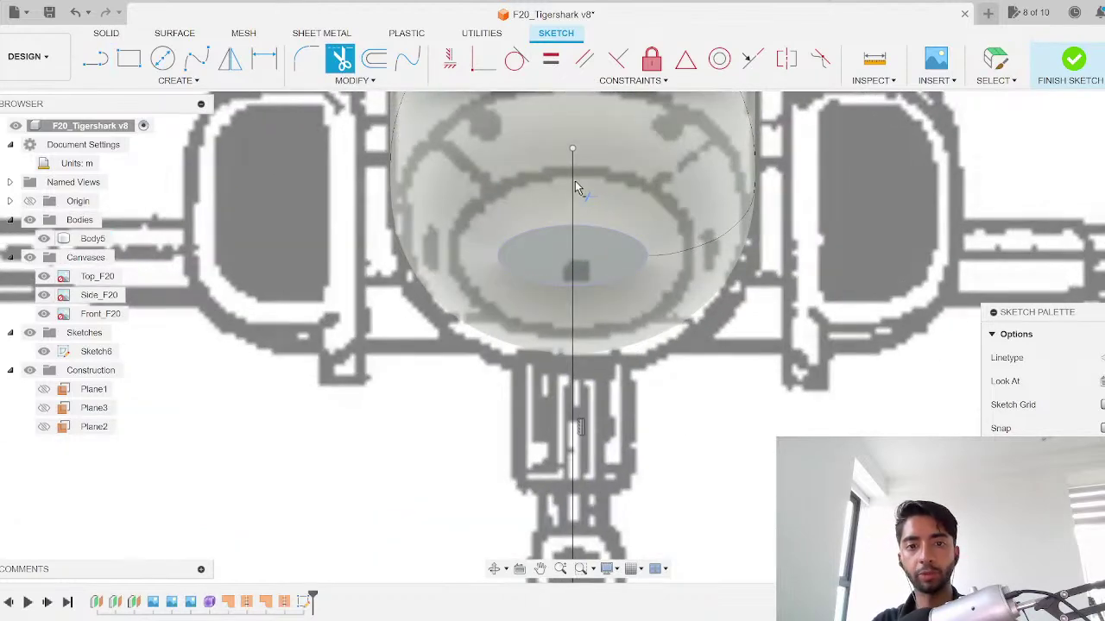
left_click(575, 182)
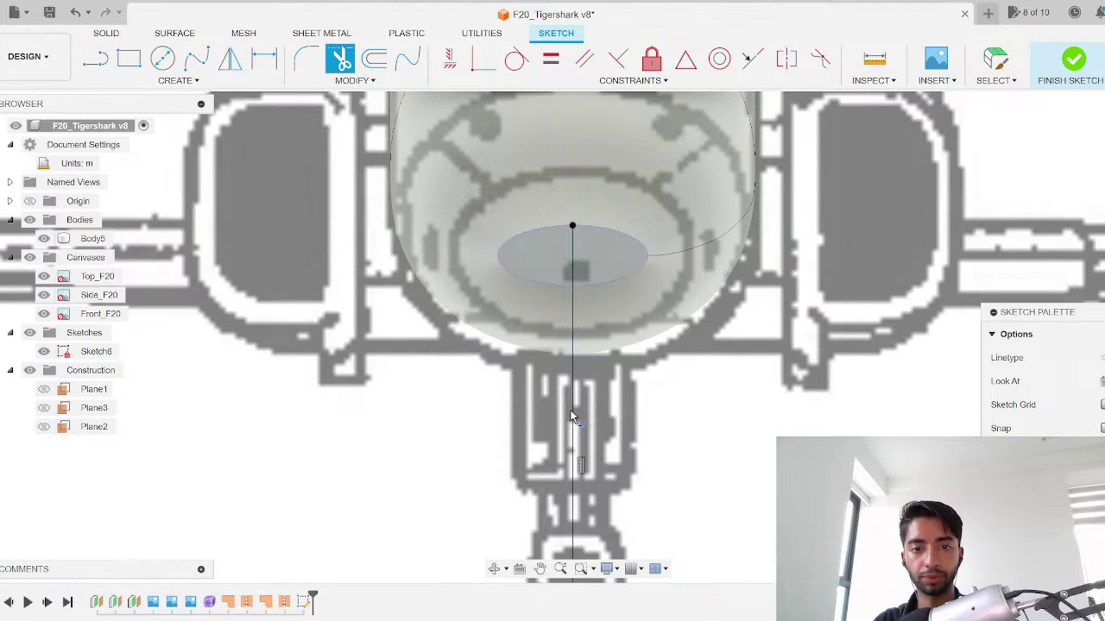
left_click(573, 419)
key("Escape")
scroll(581, 254, "up", 1)
scroll(582, 254, "down", 5)
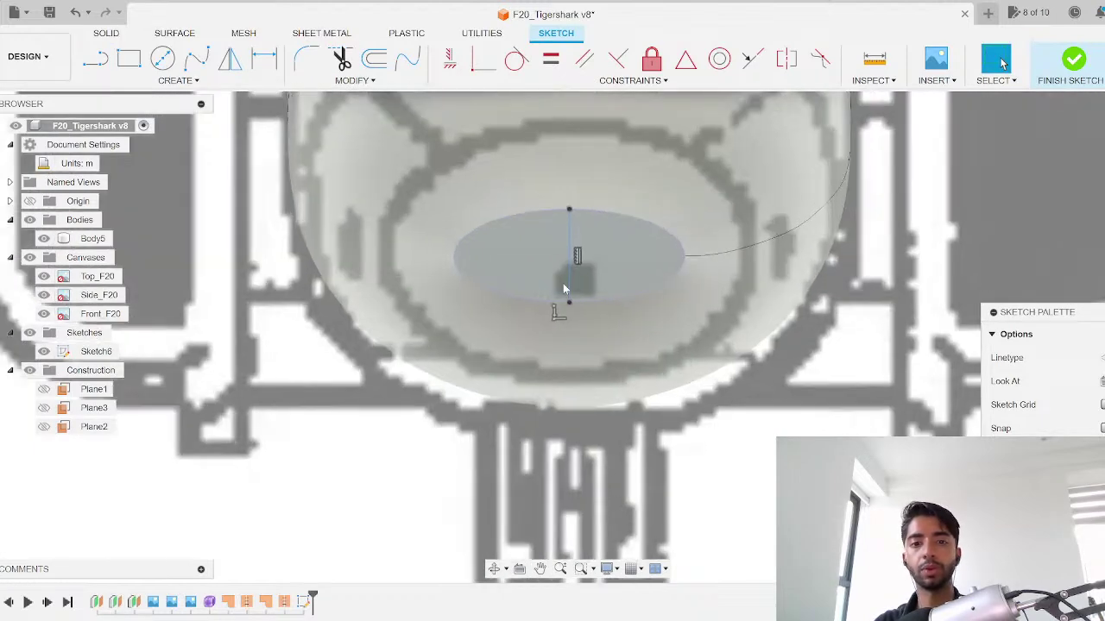
Step: Save the design with the version description User Saved and finish the nose face sketch
key("ctrl+s")
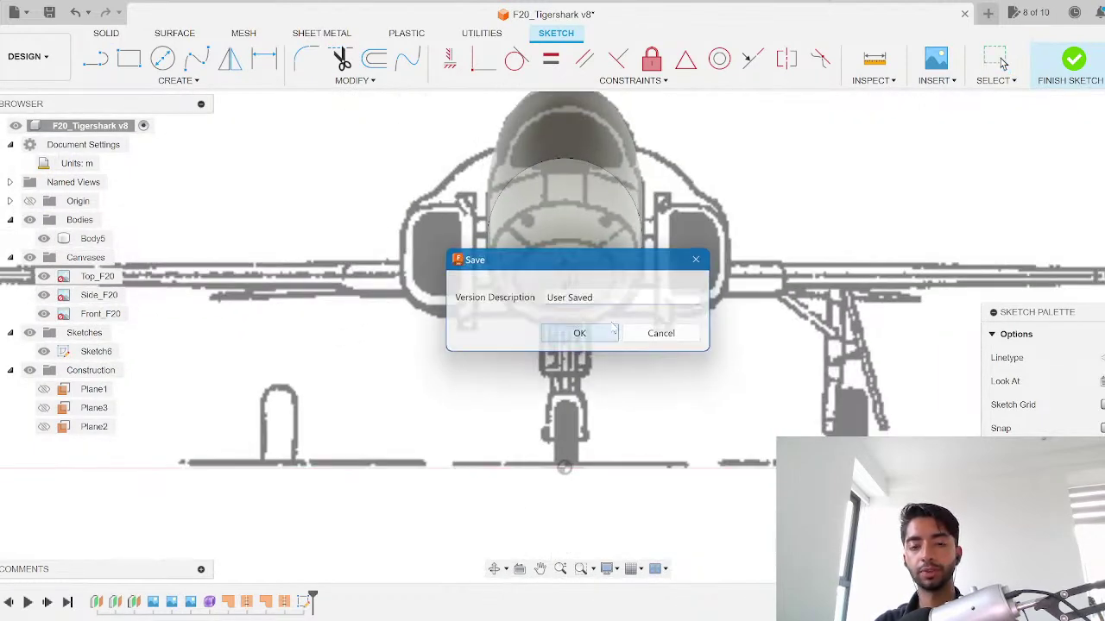
left_click(549, 334)
left_click(1076, 71)
Step: Create a sketch on the vertical side-view plane through the aircraft's centreline for the nose tip
scroll(1009, 231, "down", 2)
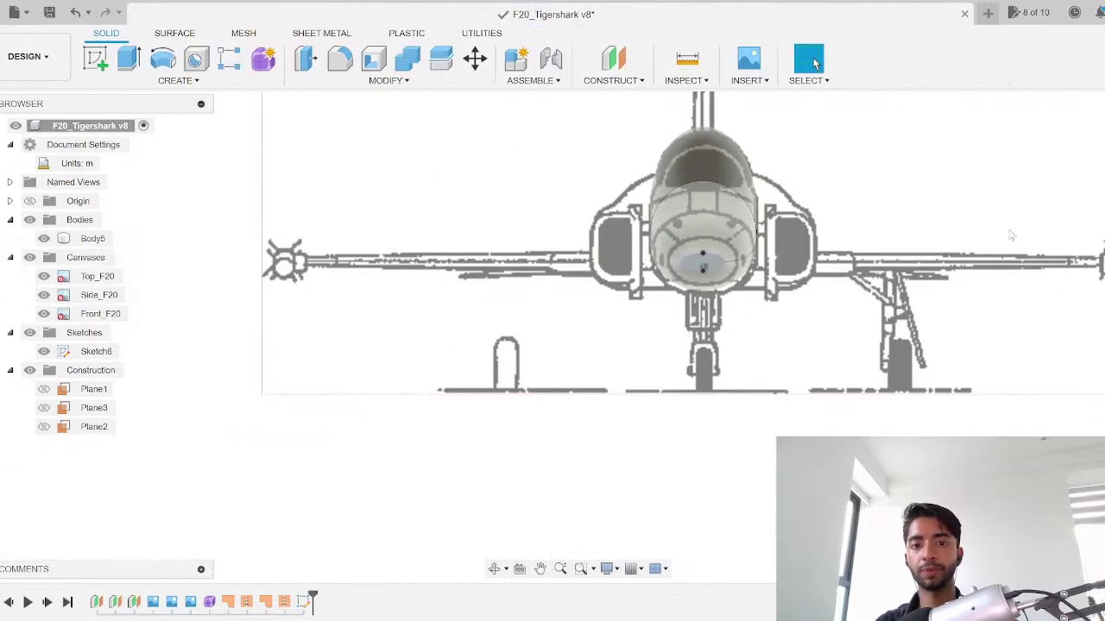
scroll(1027, 214, "up", 1)
mouse_move(721, 267)
middle_mouse_down("shift")
mouse_move(651, 271)
mouse_move(432, 227)
middle_mouse_up("shift")
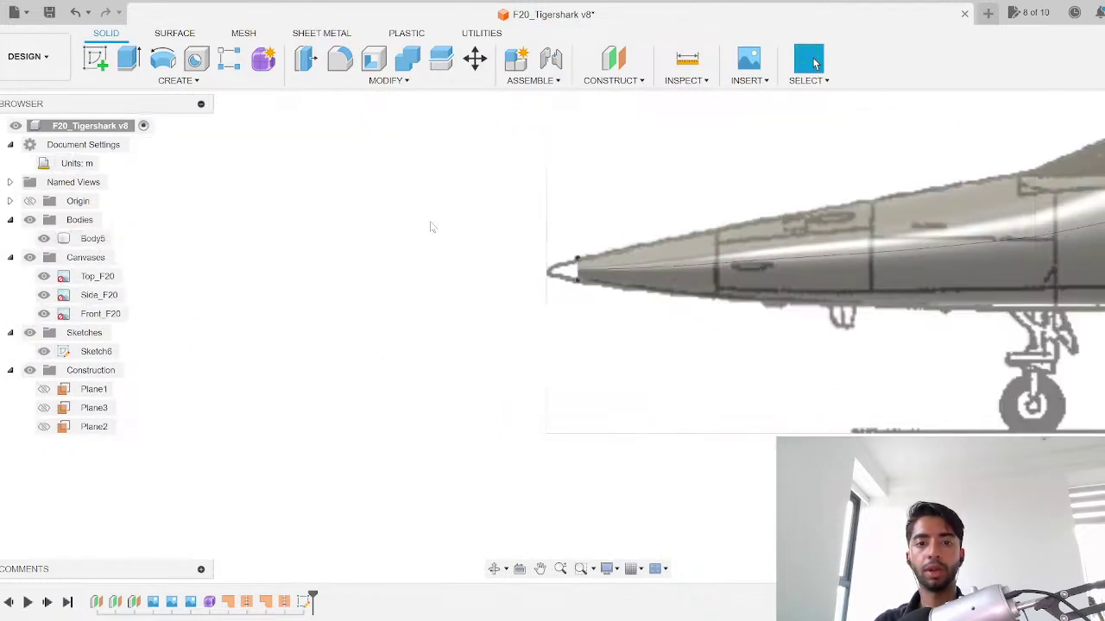
left_click(95, 58)
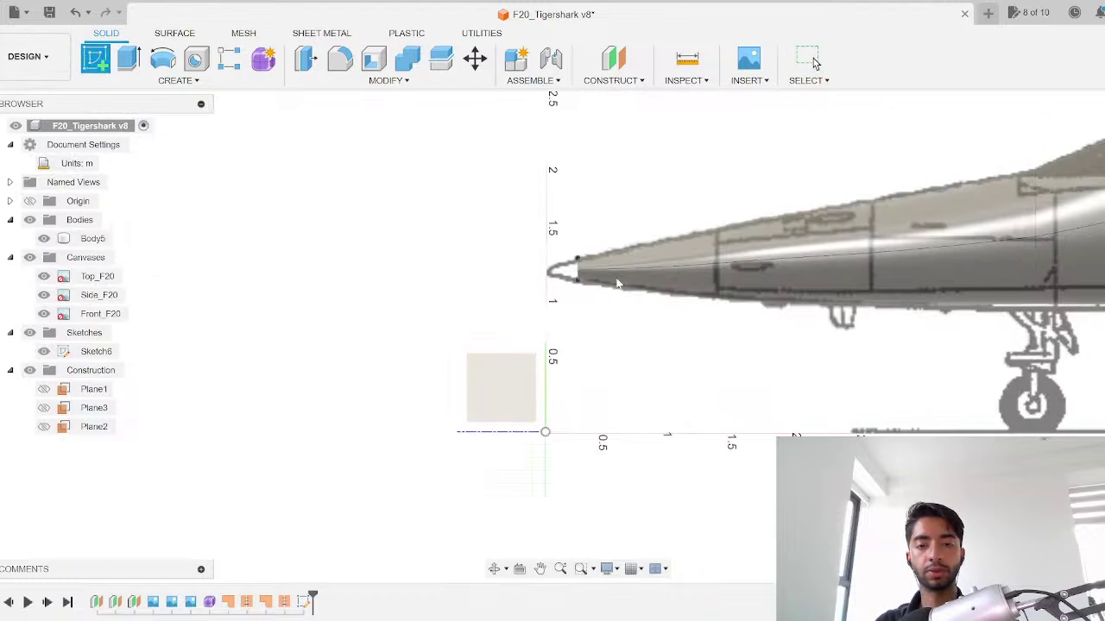
middle_click_drag(585, 327, 611, 246)
left_click(616, 244)
scroll(607, 190, "up", 5)
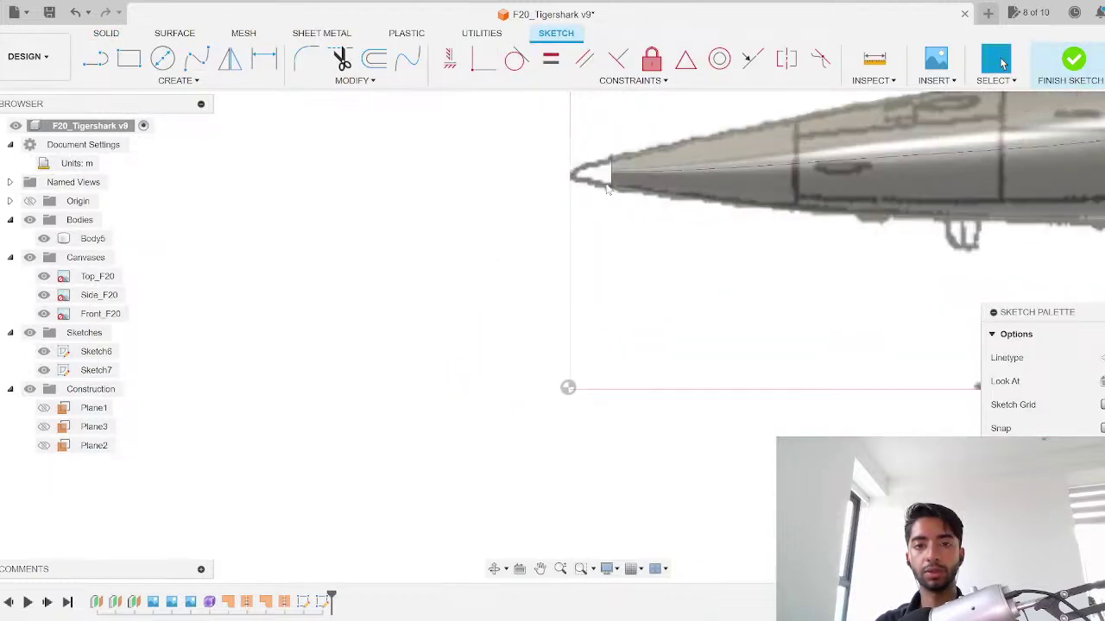
Step: Examine the gap between the fuselage's flat nose face and the pointed nose tip on the side blueprint
middle_click_drag(607, 190, 586, 294)
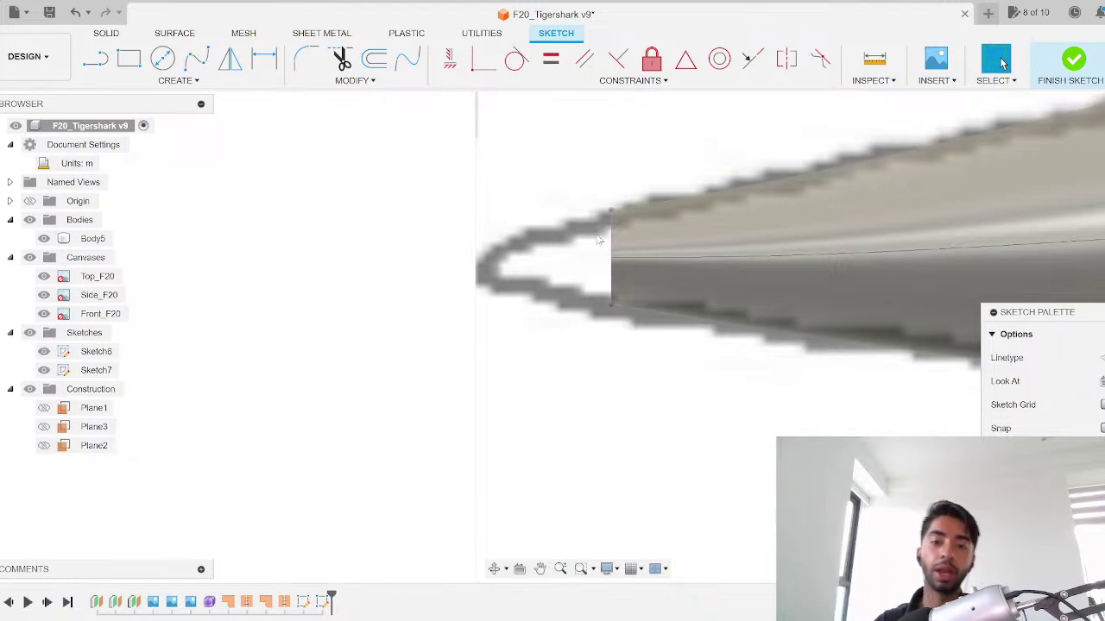
scroll(587, 250, "down", 1)
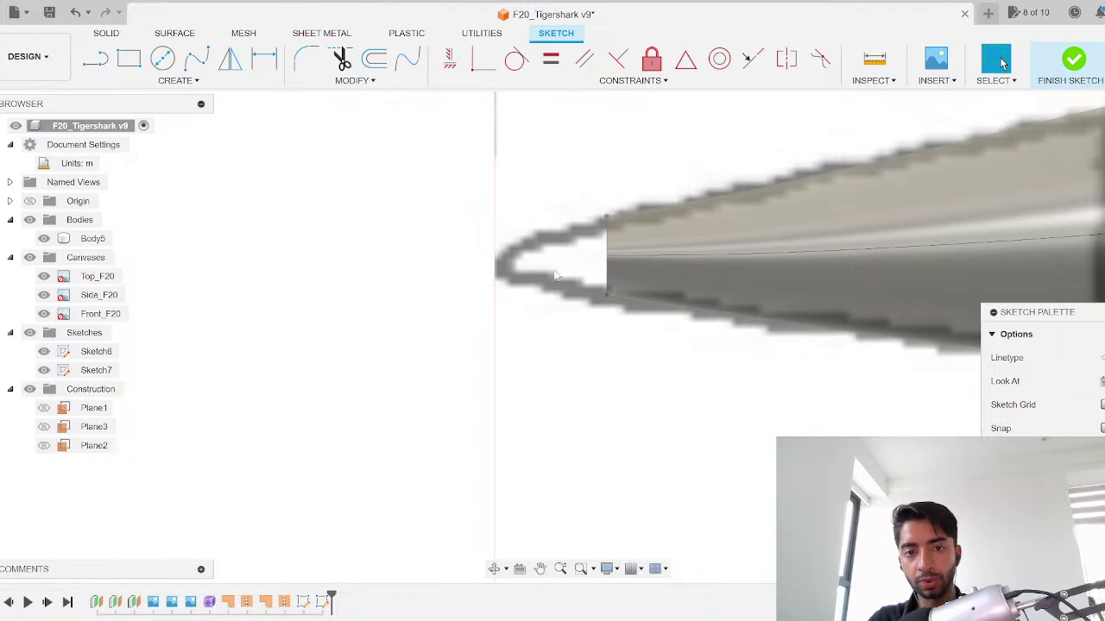
scroll(555, 276, "down", 5)
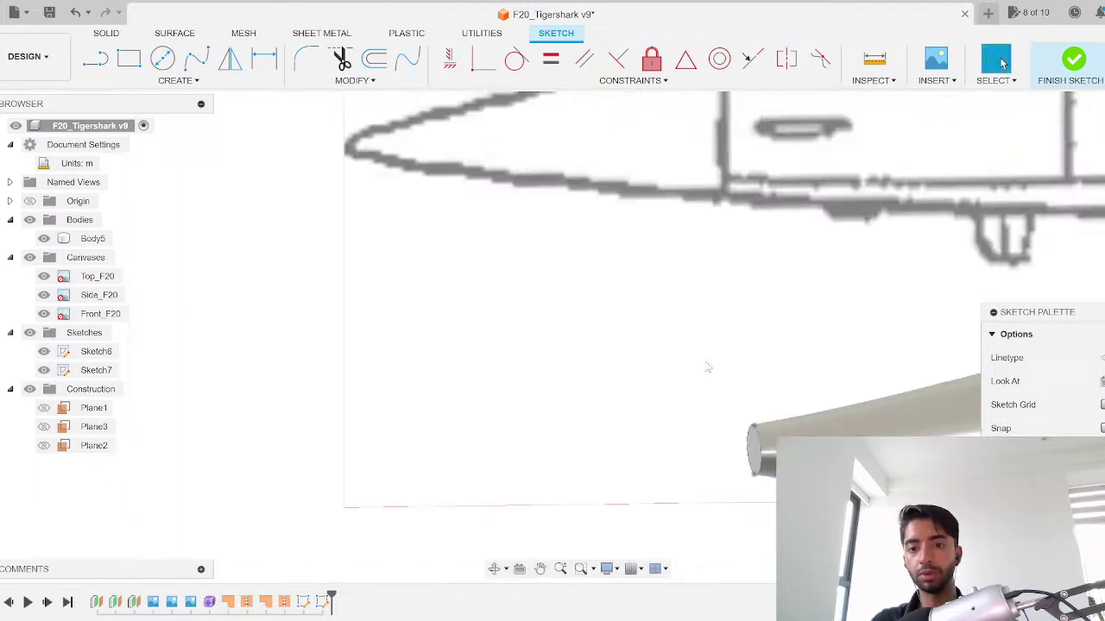
scroll(707, 368, "up", 2)
left_click(1103, 138)
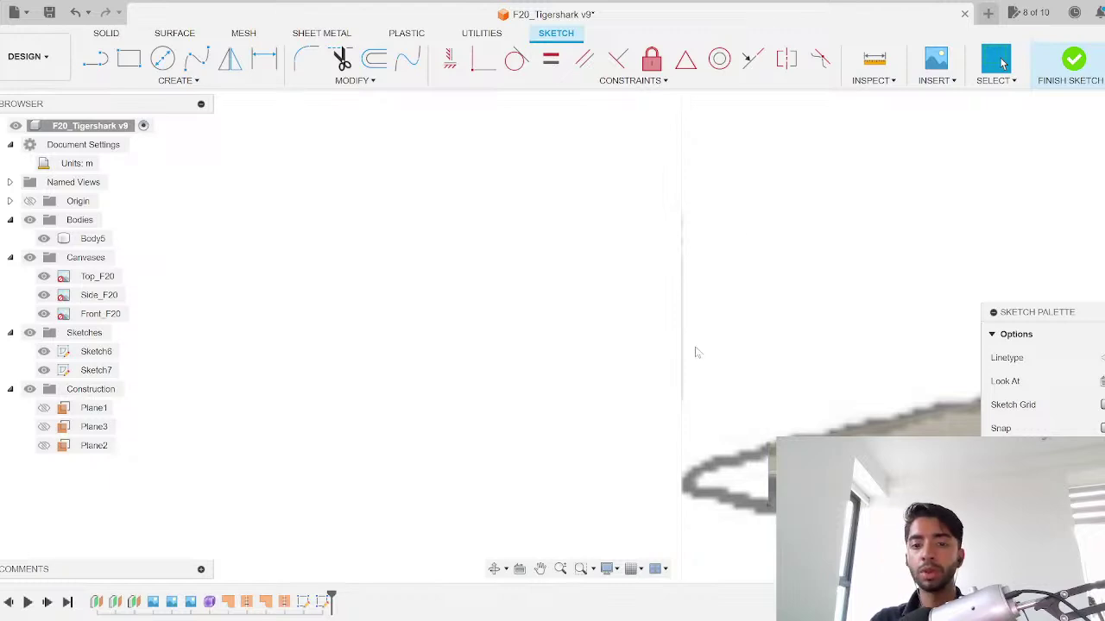
scroll(624, 337, "up", 10)
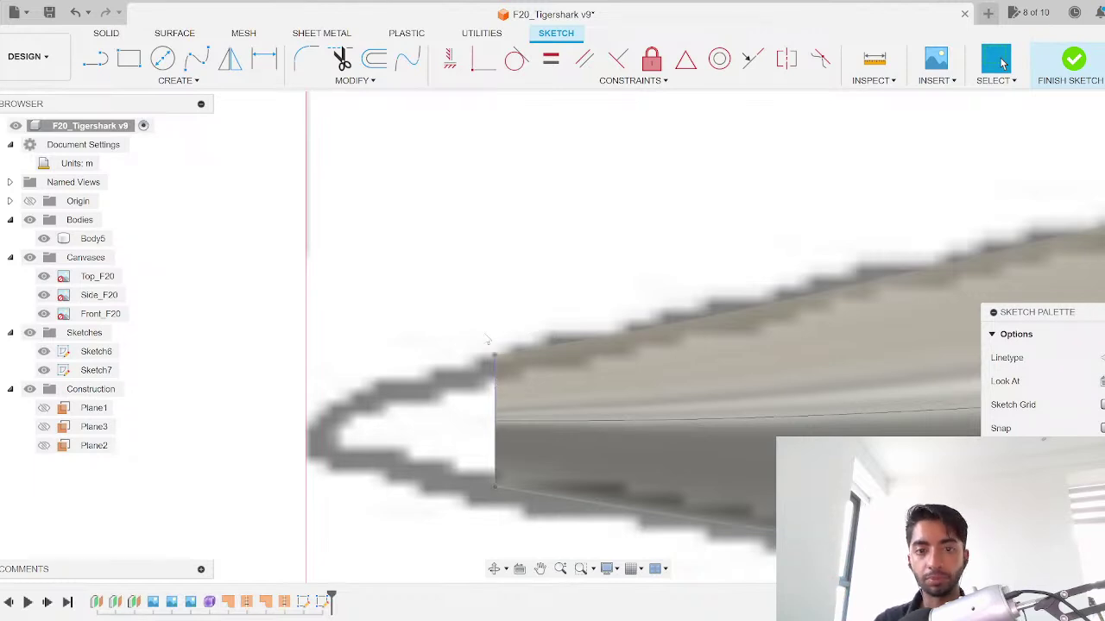
scroll(483, 332, "down", 3)
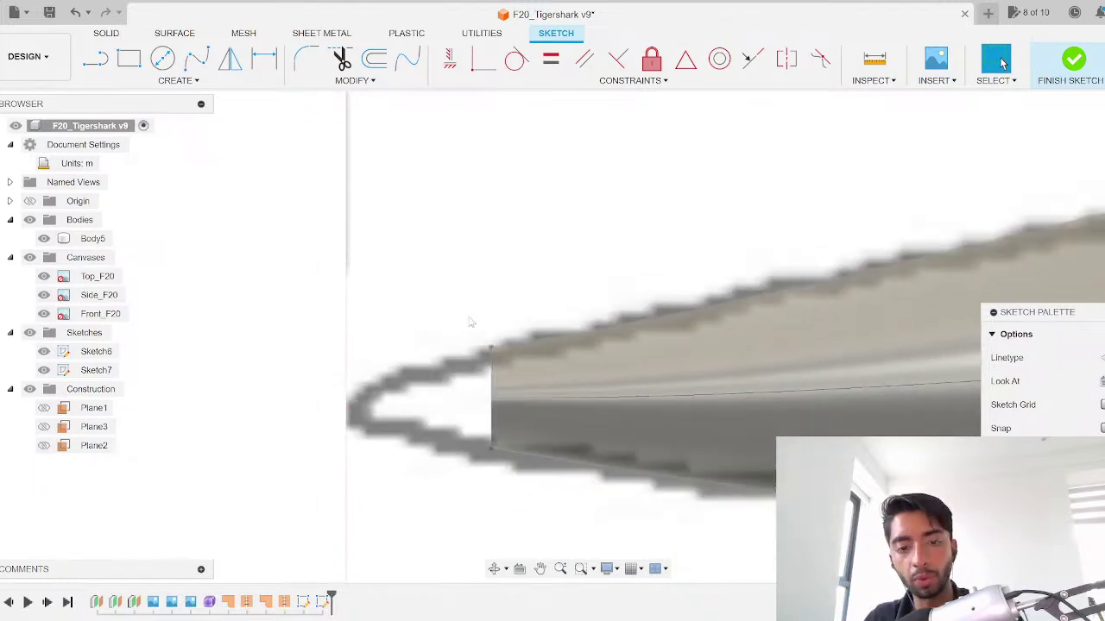
scroll(462, 365, "up", 2)
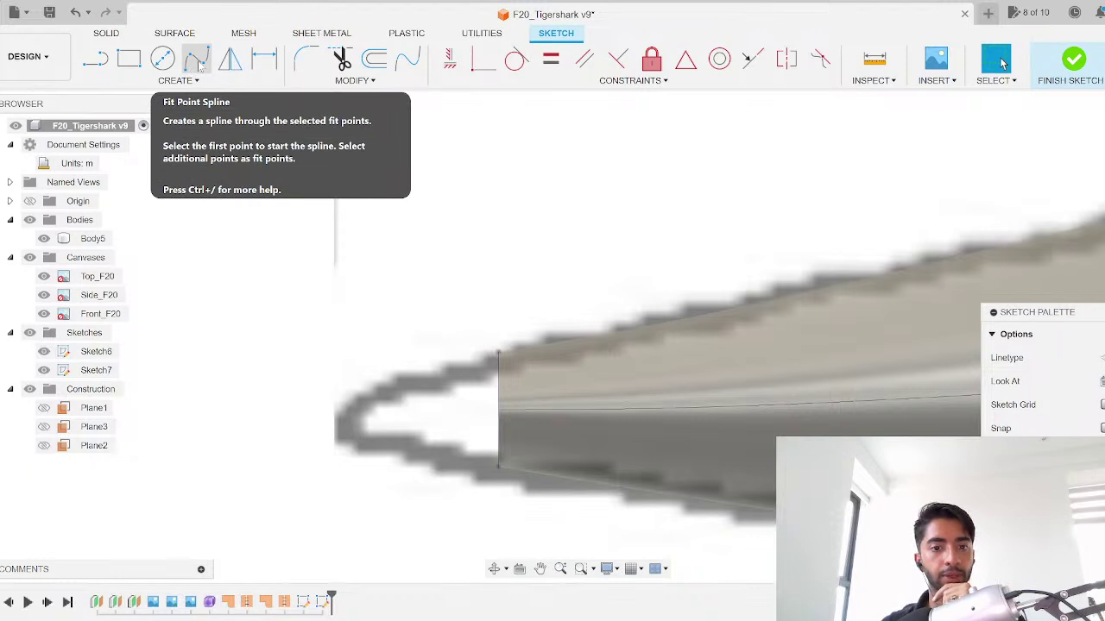
left_click(177, 80)
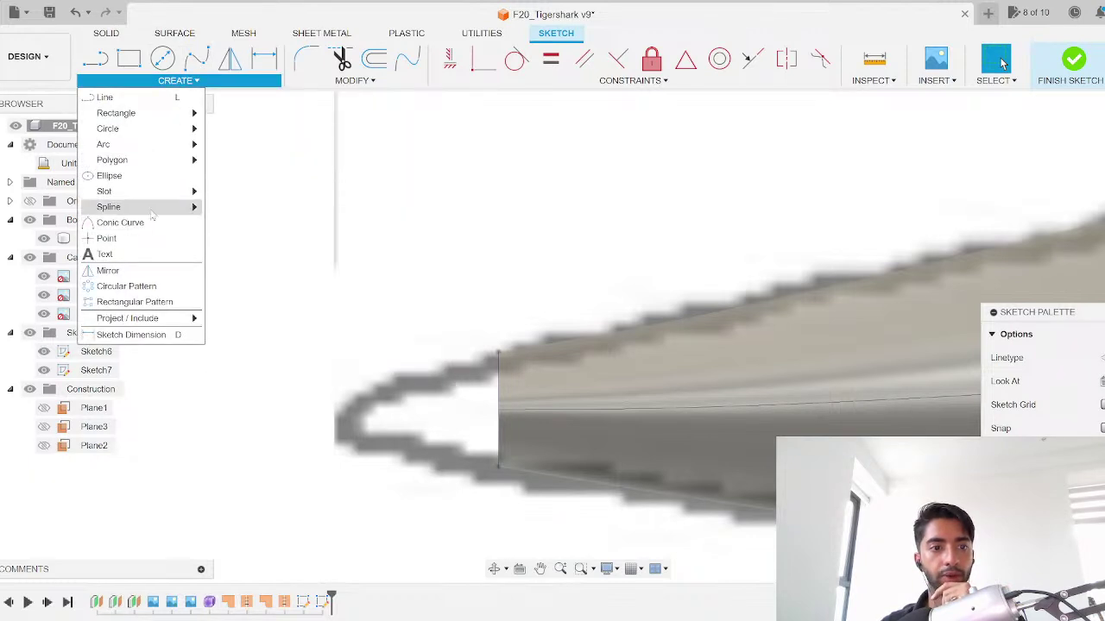
mouse_move(151, 208)
left_click(259, 222)
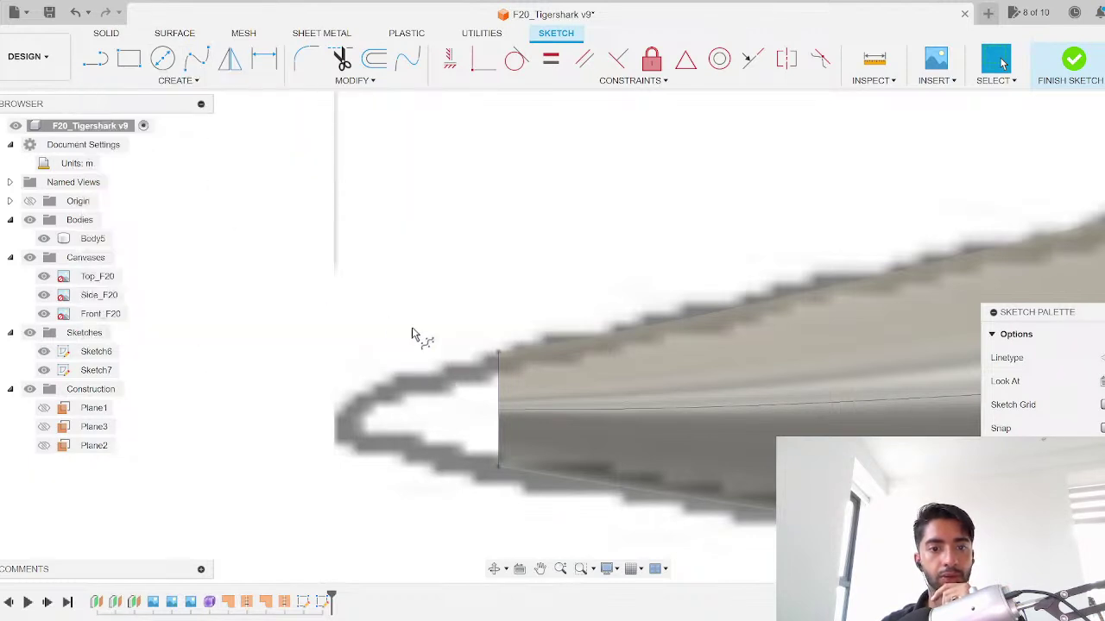
Step: Project the upper and lower end points of the vertical nose line into the side-view sketch
key("p")
left_click(498, 353)
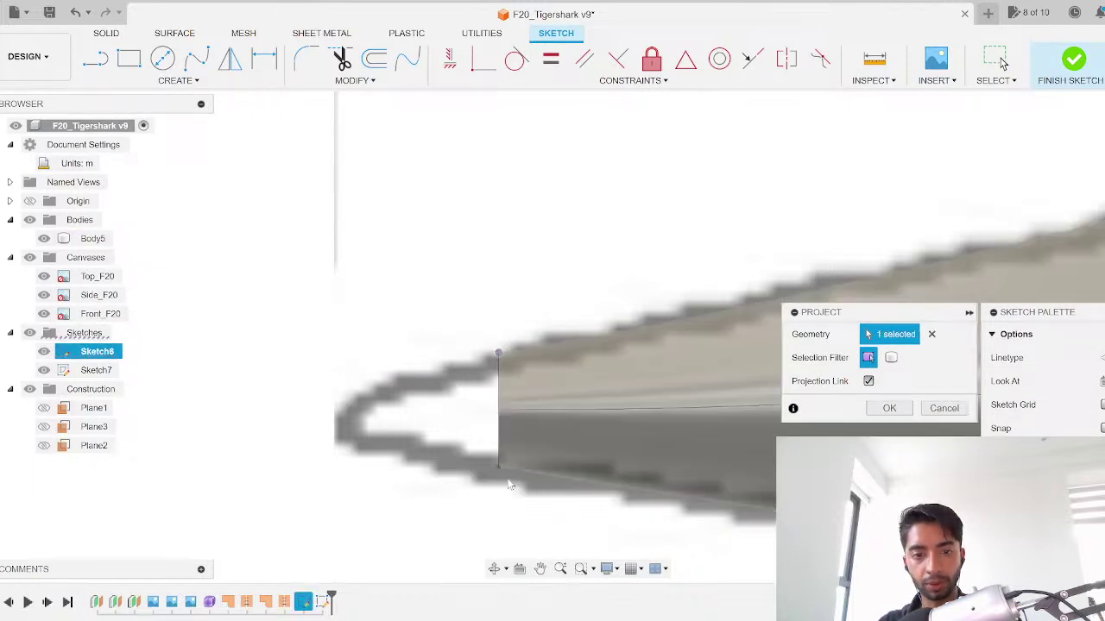
left_click(889, 408)
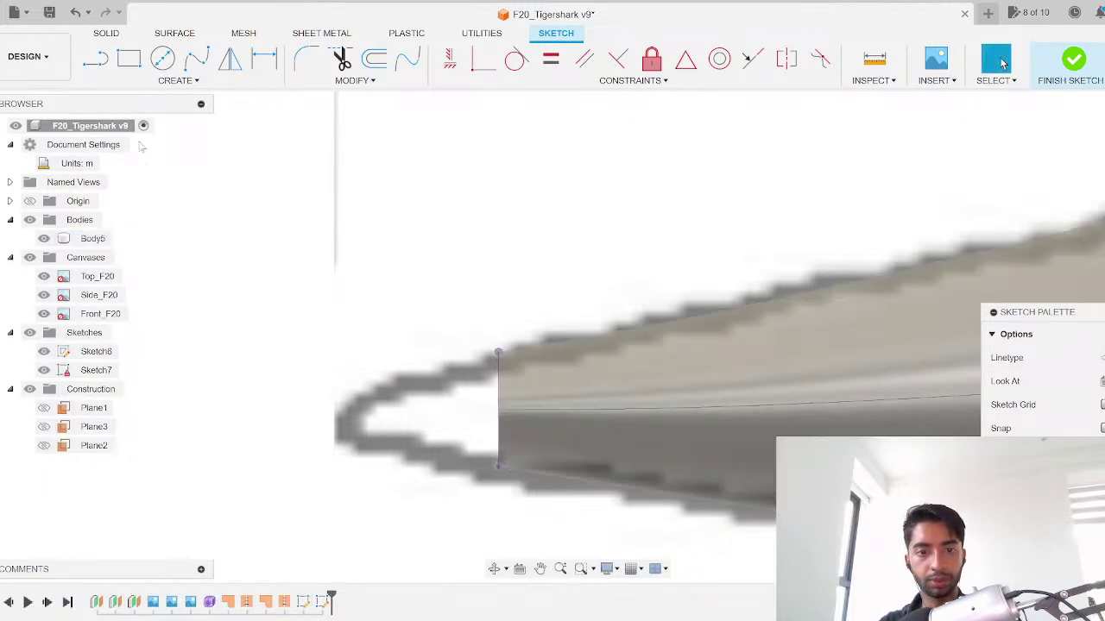
Step: Draw a fit point spline from the nose face's upper projected point around the blueprint's nose tip to the lower projected point
left_click(177, 80)
mouse_move(112, 207)
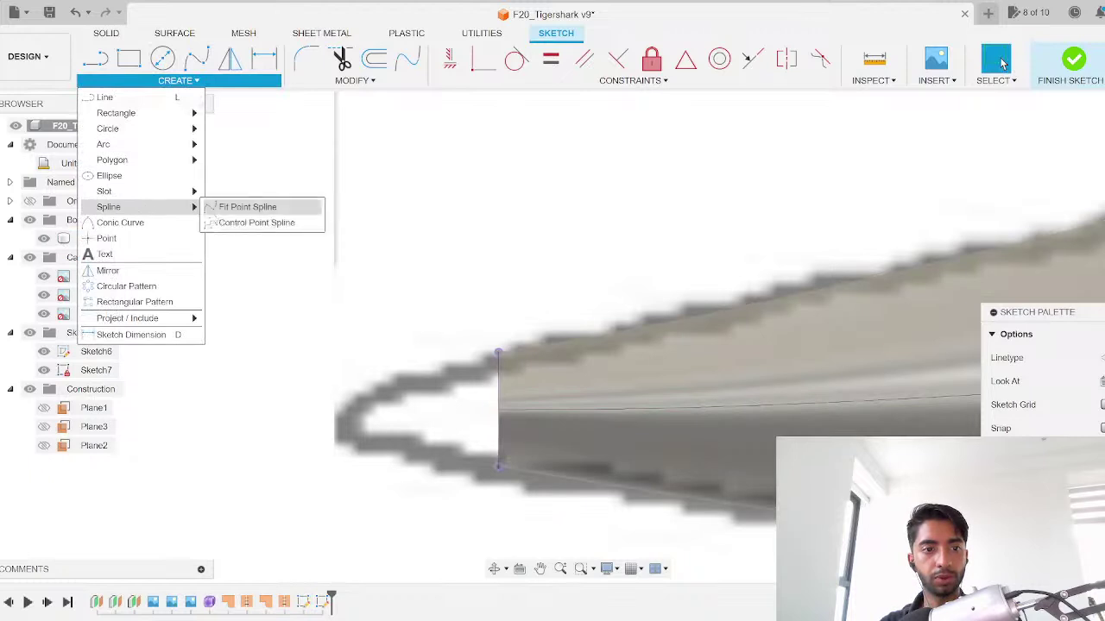
left_click(248, 207)
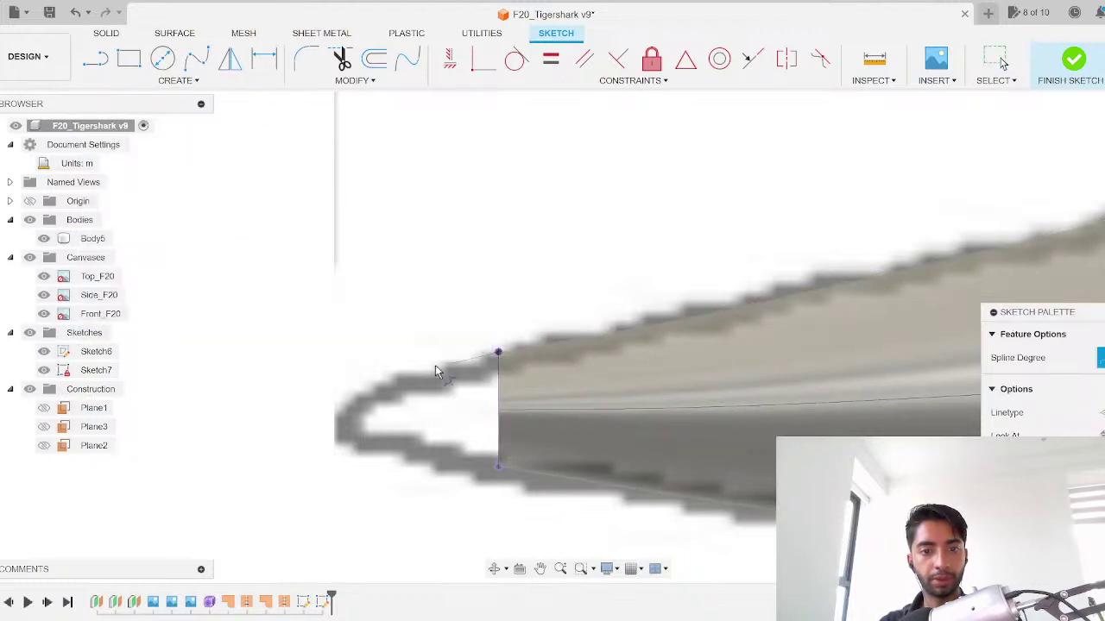
left_click(355, 435)
left_click(411, 453)
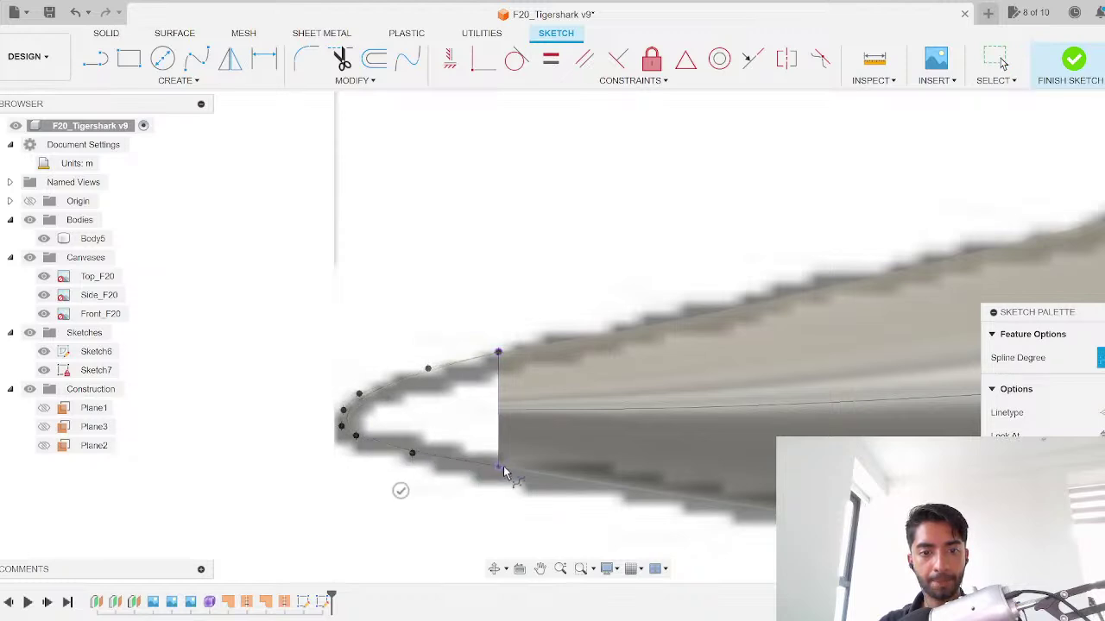
left_click(498, 467)
key("Return")
key("Escape")
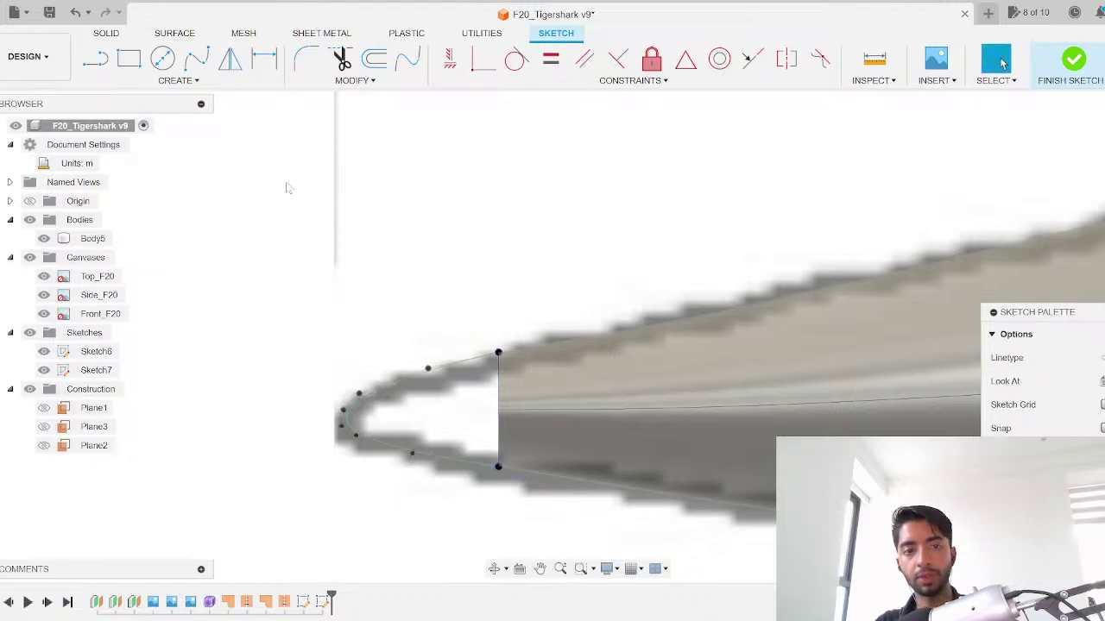
key("l")
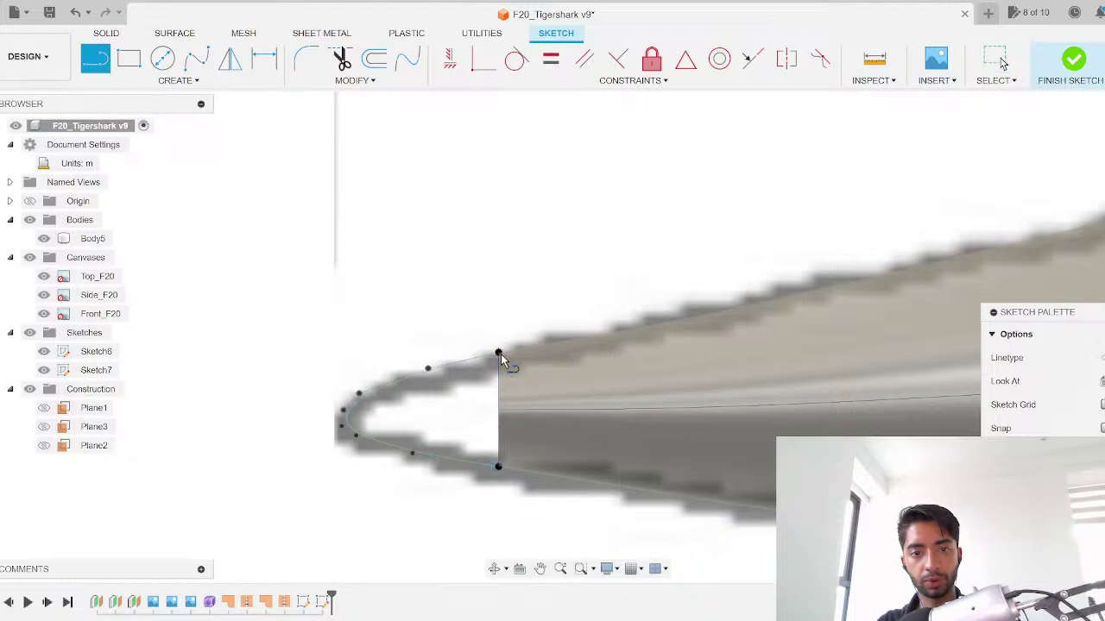
left_click(499, 354)
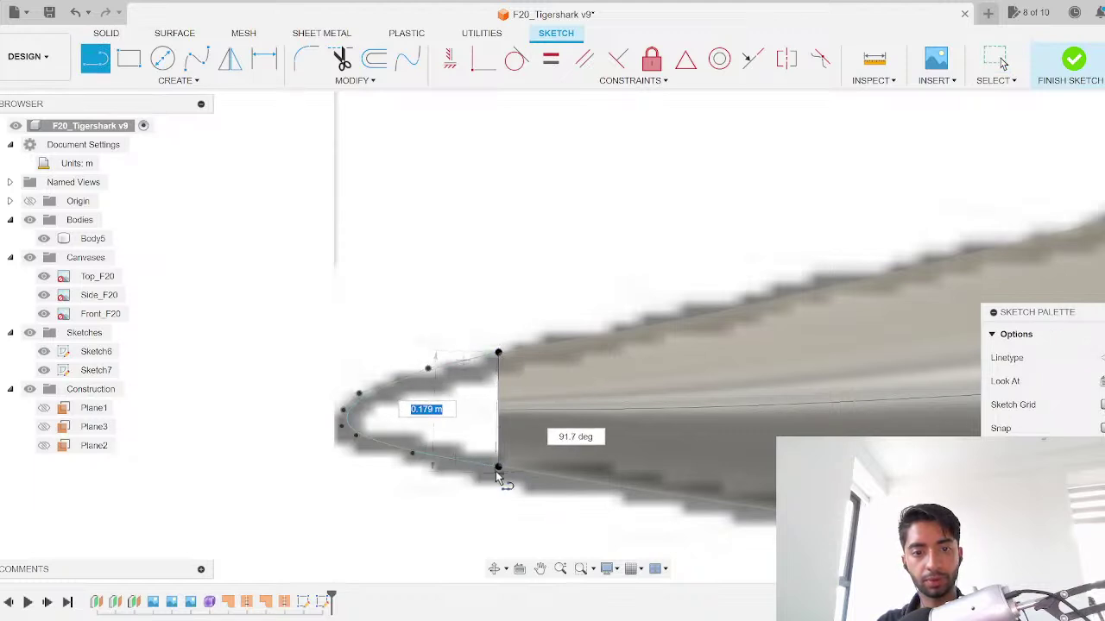
key("Escape")
Step: Project the vertical nose line into the sketch to close the nose tip profile, and finish the sketch
scroll(473, 377, "up", 1)
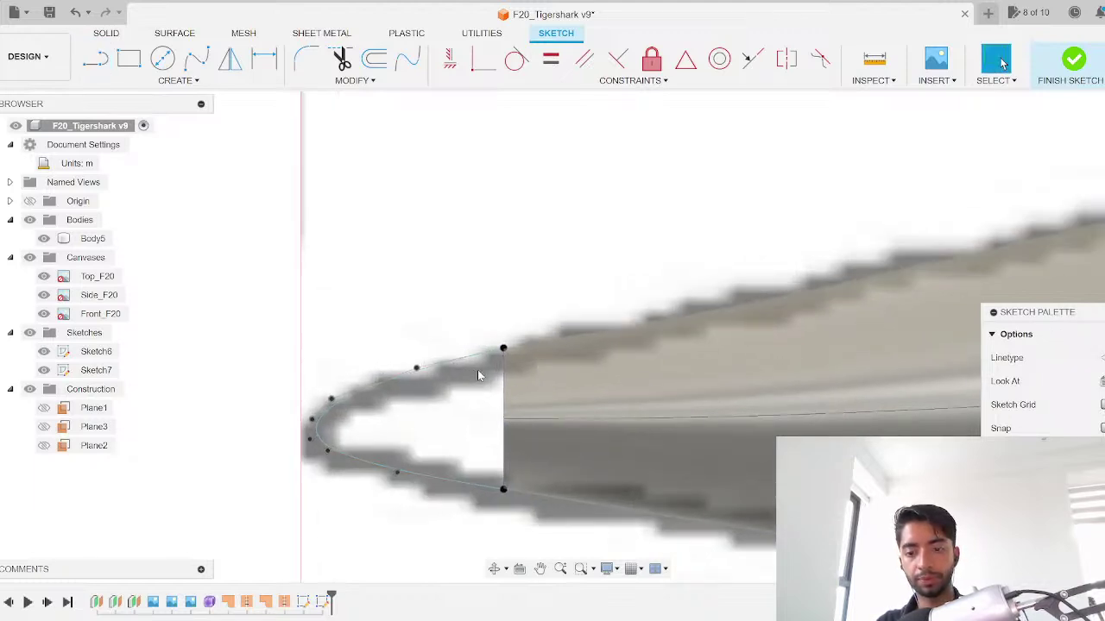
key("p")
left_click(504, 404)
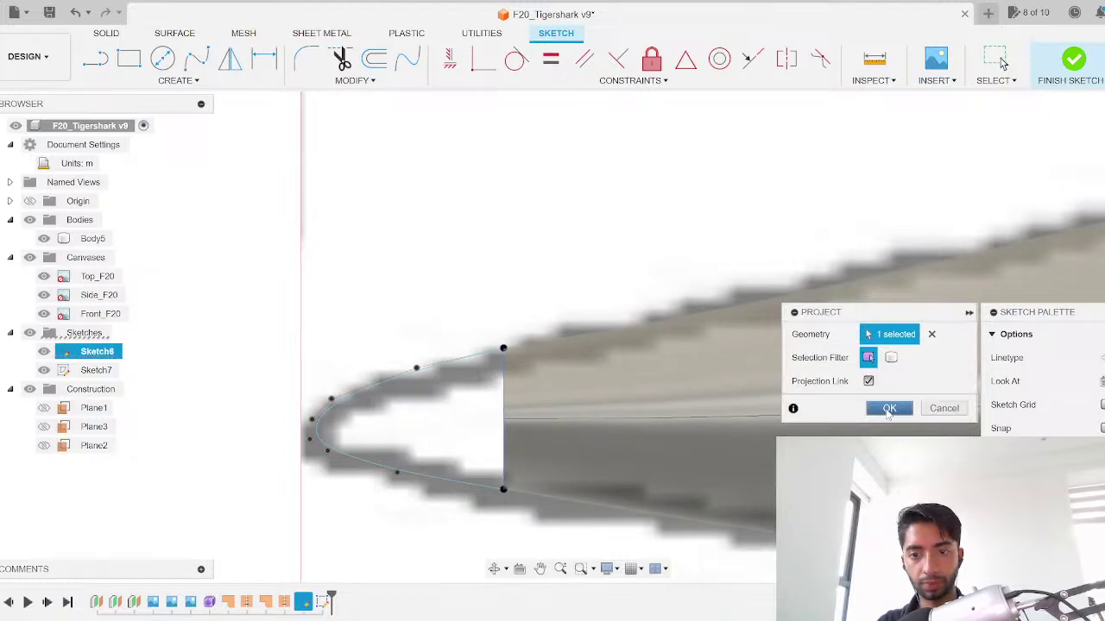
left_click(889, 408)
scroll(449, 286, "down", 3)
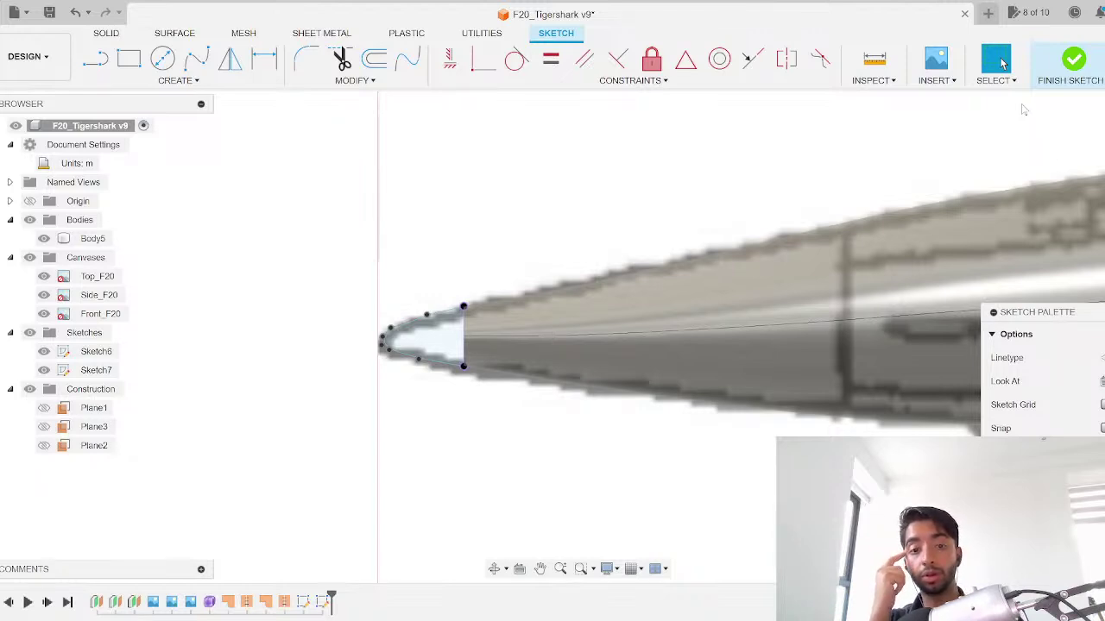
scroll(466, 328, "up", 5)
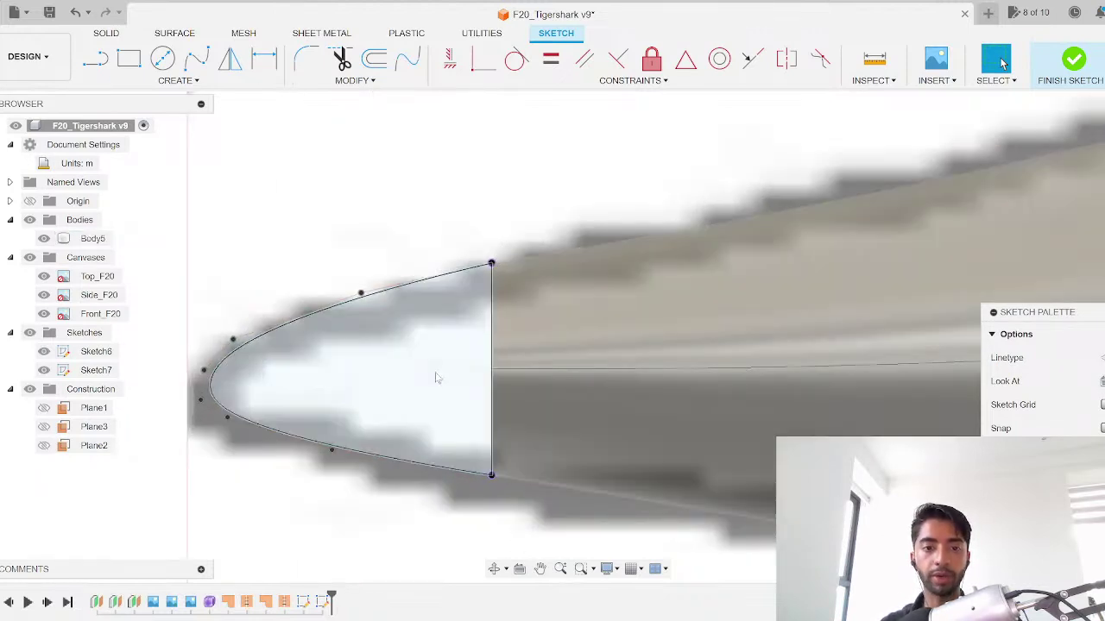
scroll(514, 282, "down", 3)
left_click(1073, 60)
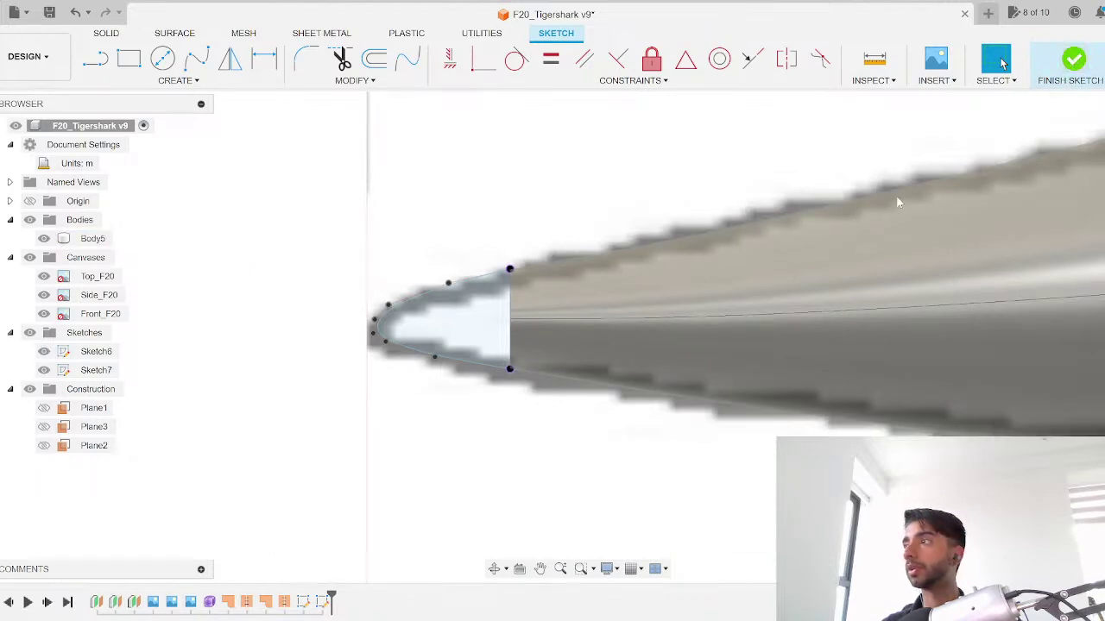
Step: Create a surface loft for the nose tip from the flat nose face profile and the side-view tip sketch
scroll(664, 301, "down", 2)
middle_click_drag(597, 345, 634, 349, "shift")
left_click(174, 33)
left_click(179, 80)
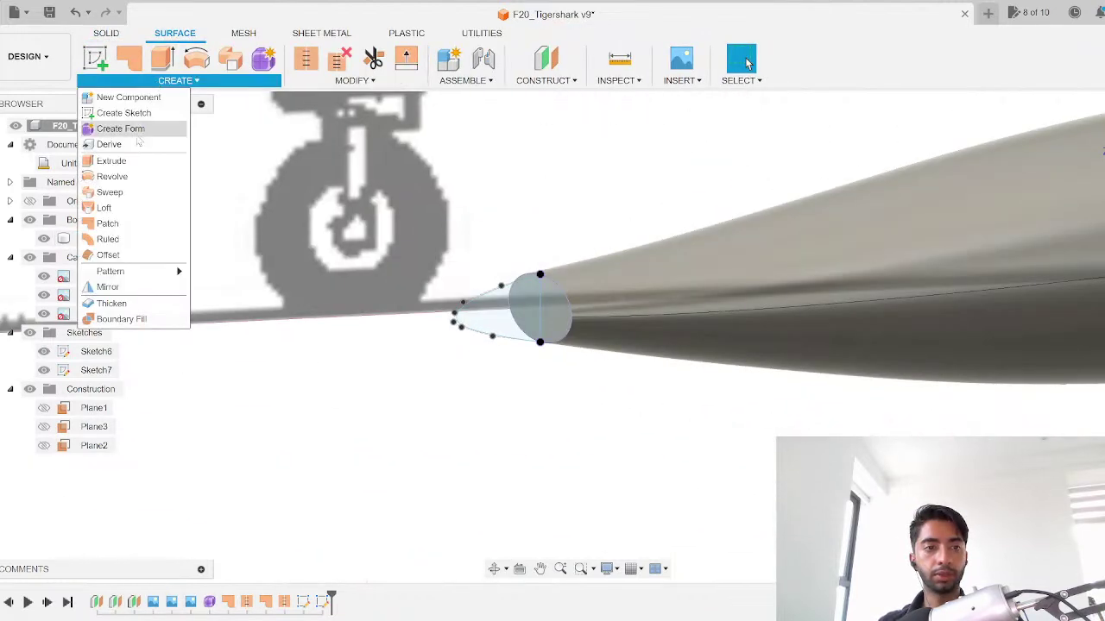
left_click(123, 205)
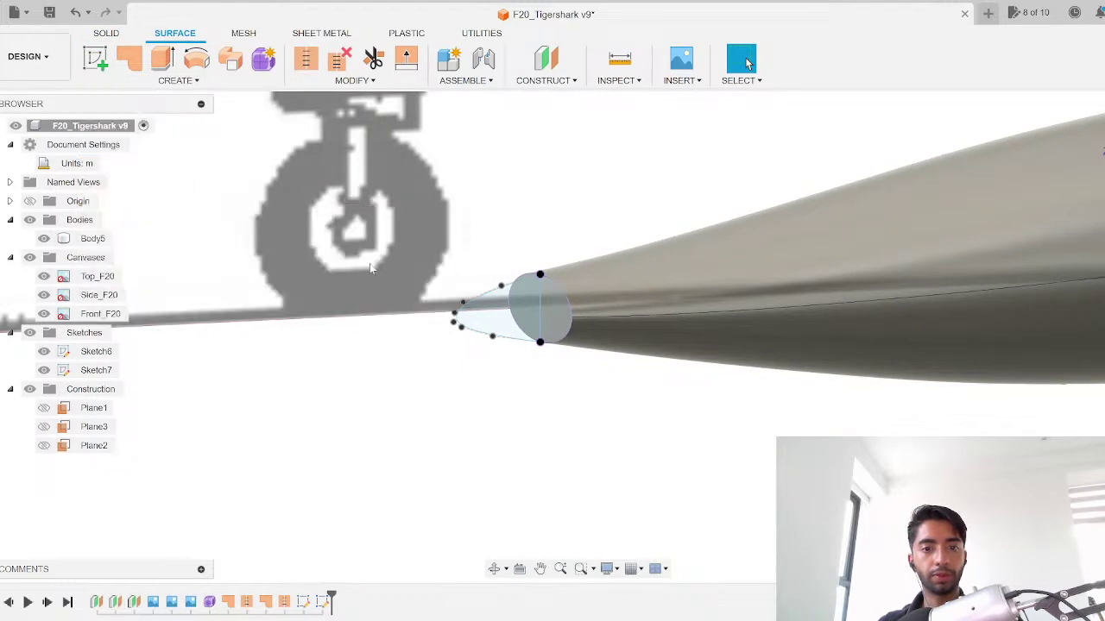
left_click(550, 319)
left_click(455, 322)
mouse_move(455, 322)
middle_mouse_down("shift")
mouse_move(509, 348)
mouse_move(468, 313)
middle_mouse_up("shift")
left_click(468, 311)
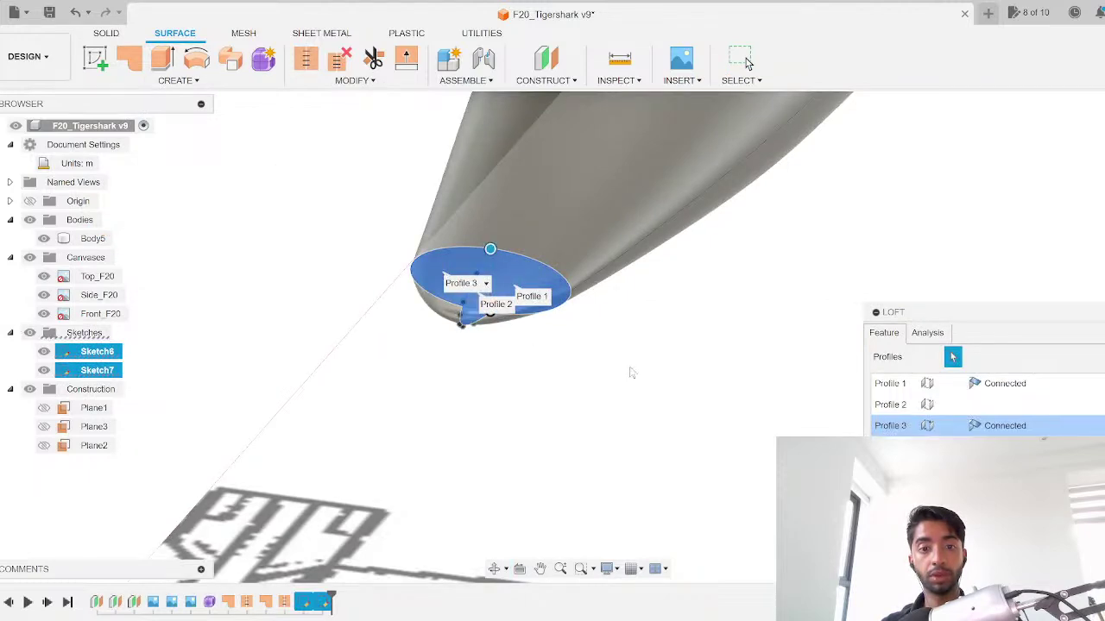
key("Return")
Step: Compare the lofted nose tip with the side and top blueprints and save the design
scroll(695, 394, "down", 8)
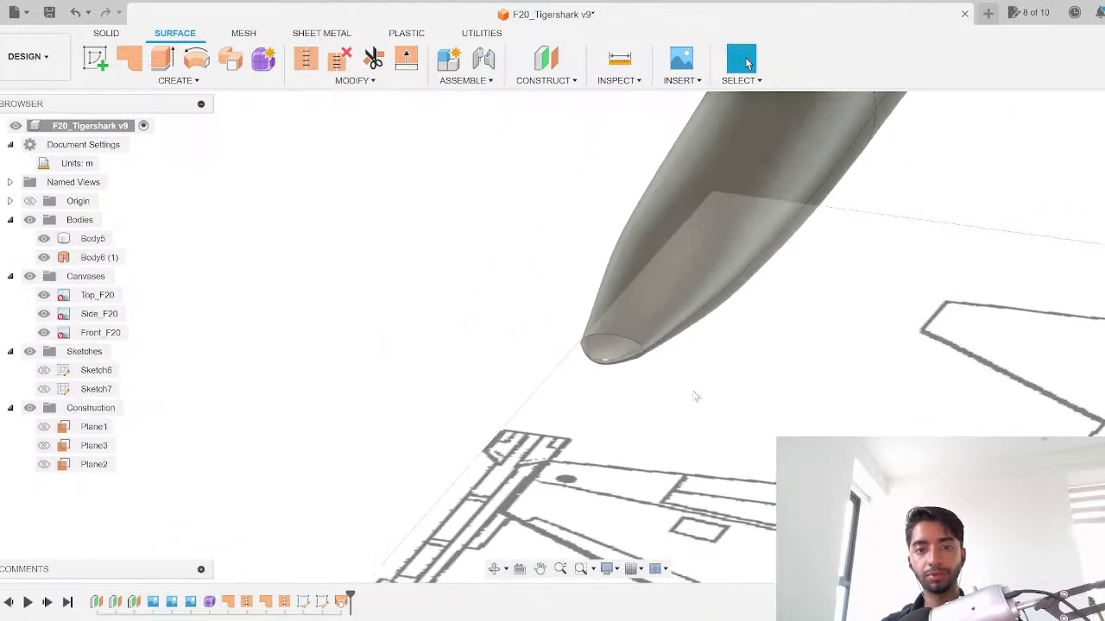
mouse_move(693, 392)
middle_mouse_down("shift")
mouse_move(640, 380)
mouse_move(568, 331)
middle_mouse_up("shift")
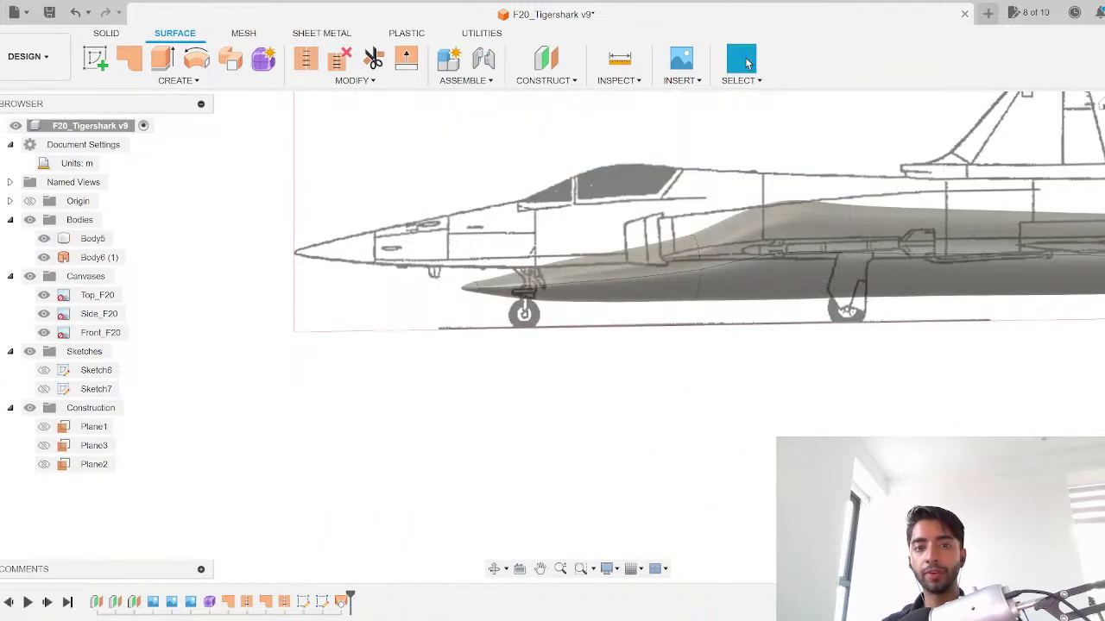
left_click(1104, 137)
scroll(639, 297, "up", 6)
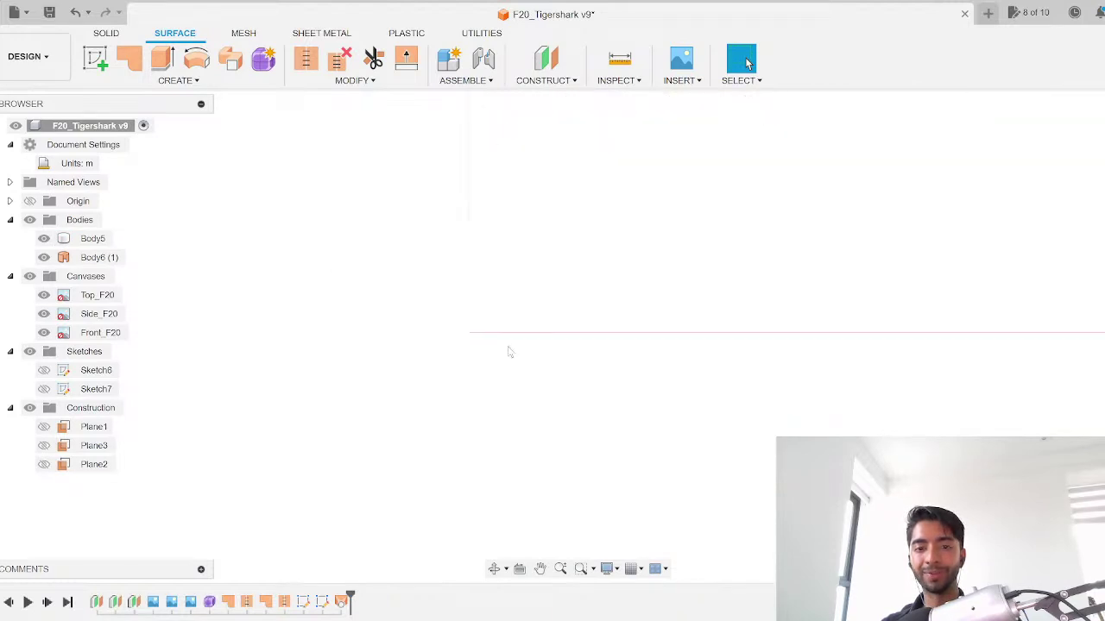
scroll(532, 223, "up", 4)
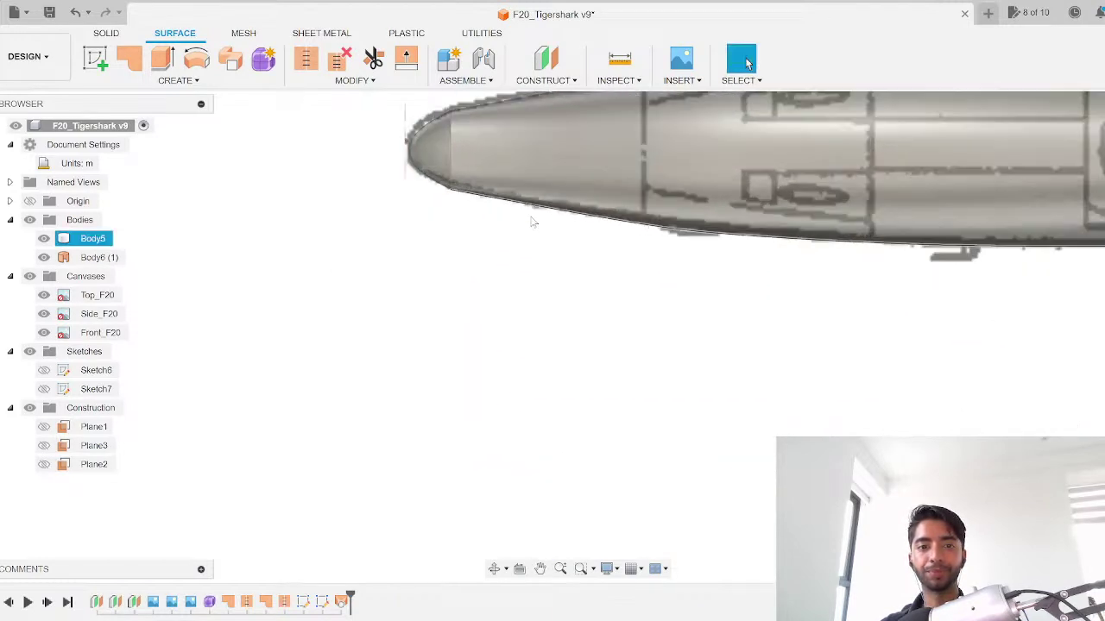
scroll(486, 230, "down", 3)
scroll(491, 251, "down", 2)
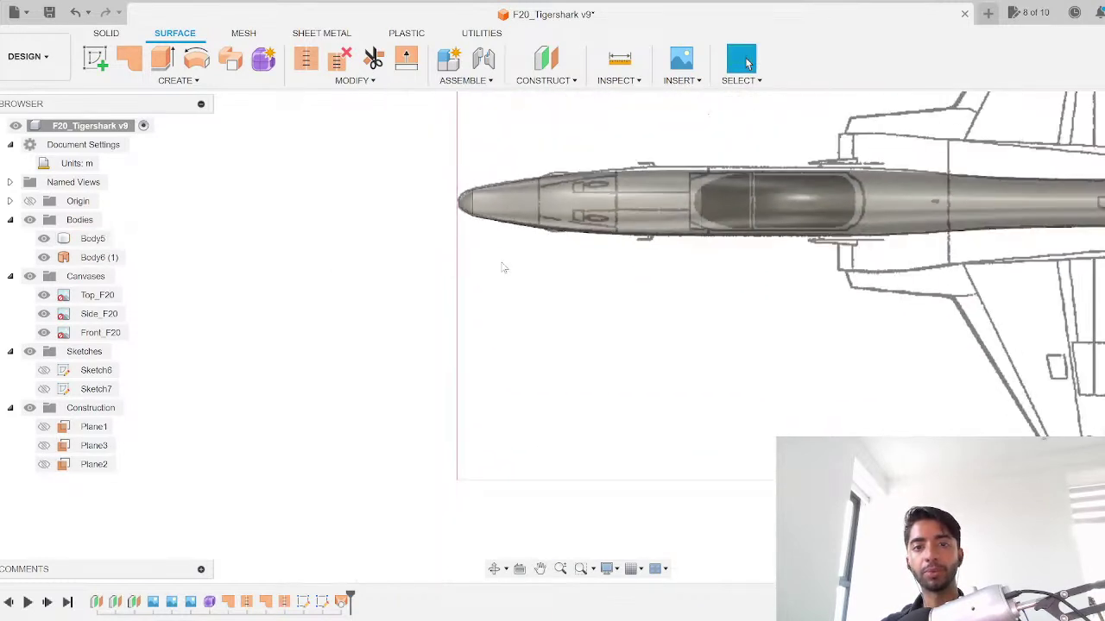
key("ctrl+s")
left_click(604, 335)
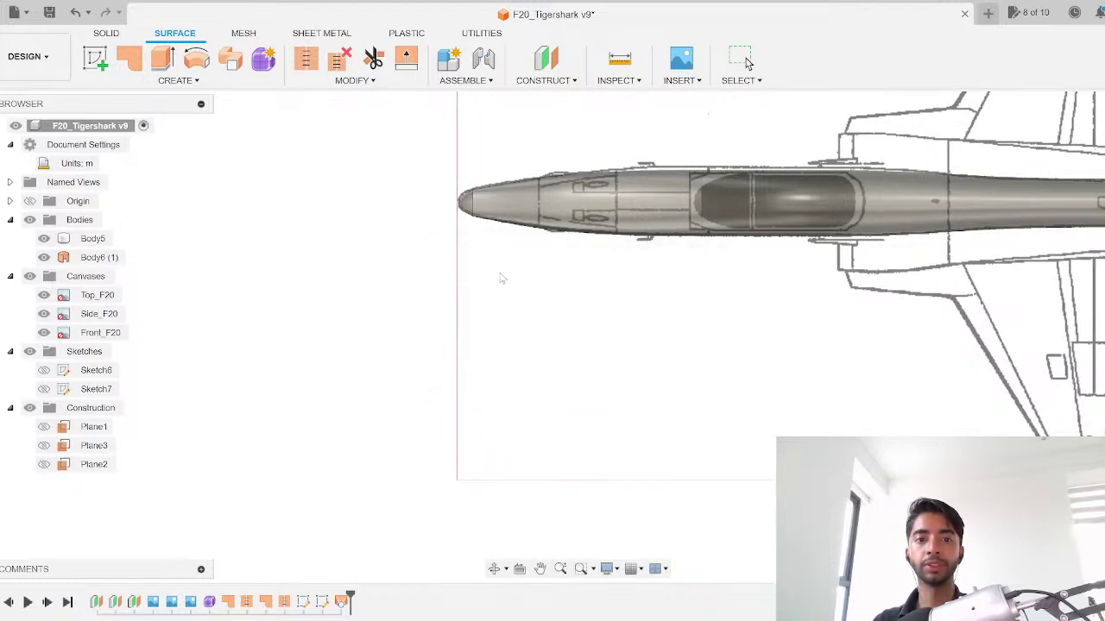
Step: Hide the fuselage body and patch the open rear end of the lofted nose tip
scroll(518, 257, "down", 2)
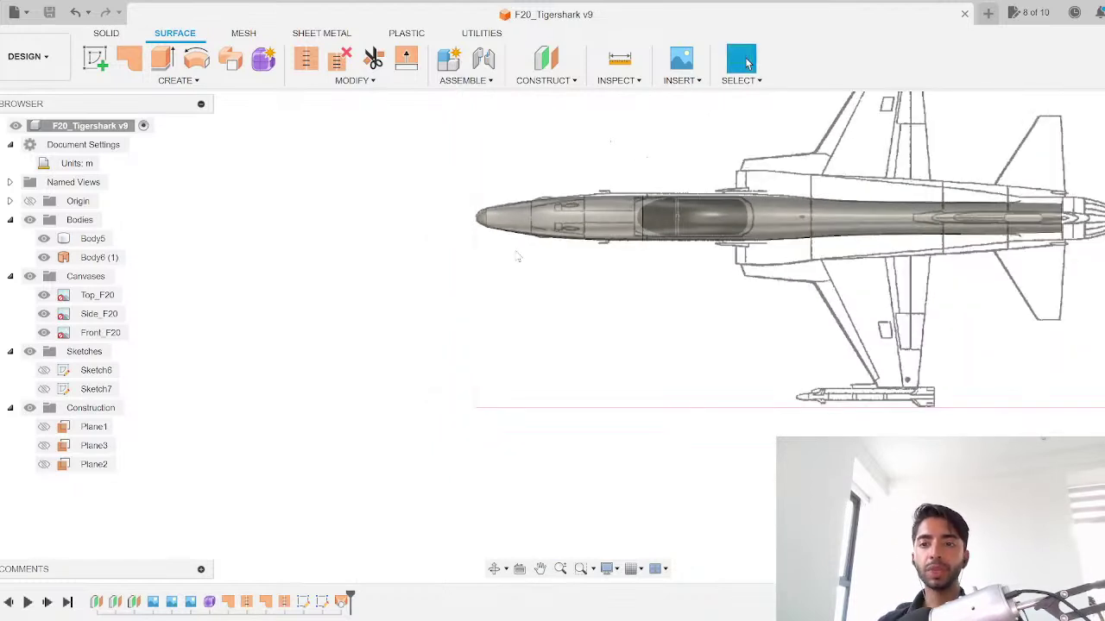
left_click(505, 226)
scroll(484, 223, "up", 3)
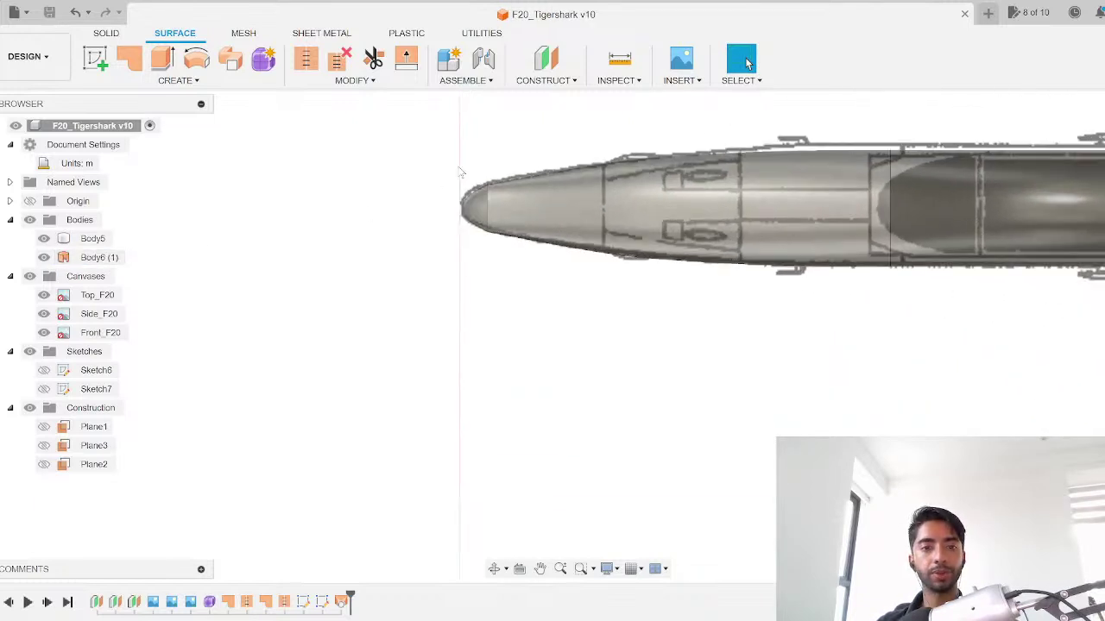
left_click(44, 238)
middle_click_drag(520, 206, 515, 318, "shift")
middle_click_drag(479, 276, 493, 114)
mouse_move(496, 318)
middle_mouse_down()
mouse_move(451, 314)
mouse_move(451, 326)
mouse_move(399, 305)
mouse_move(474, 230)
mouse_move(664, 269)
mouse_move(740, 443)
mouse_move(624, 190)
mouse_move(599, 320)
mouse_move(605, 232)
middle_mouse_up()
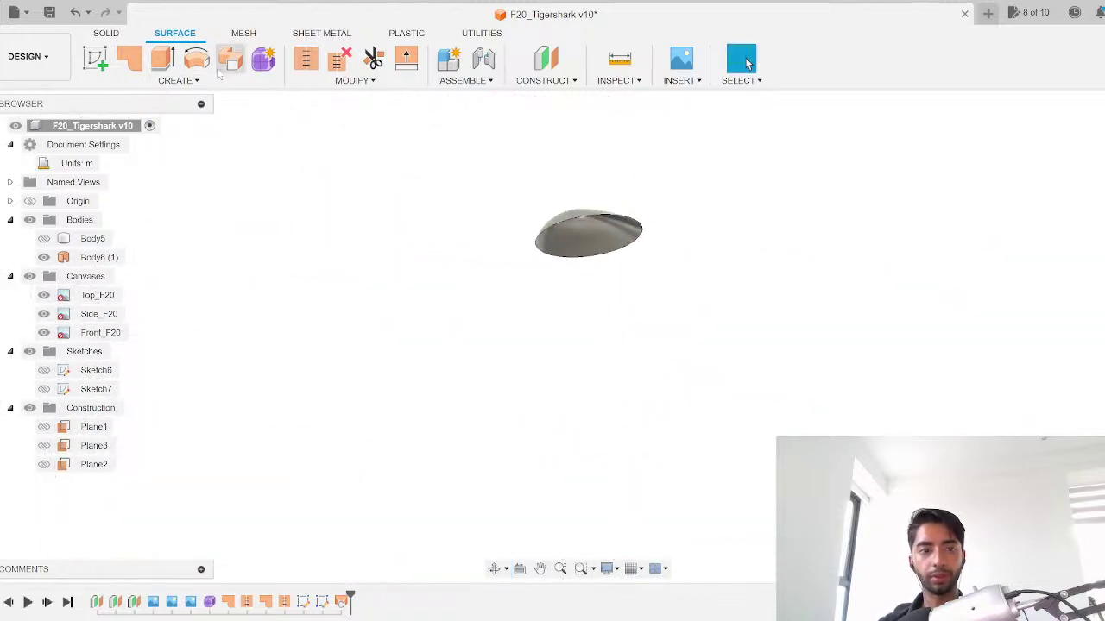
left_click(129, 60)
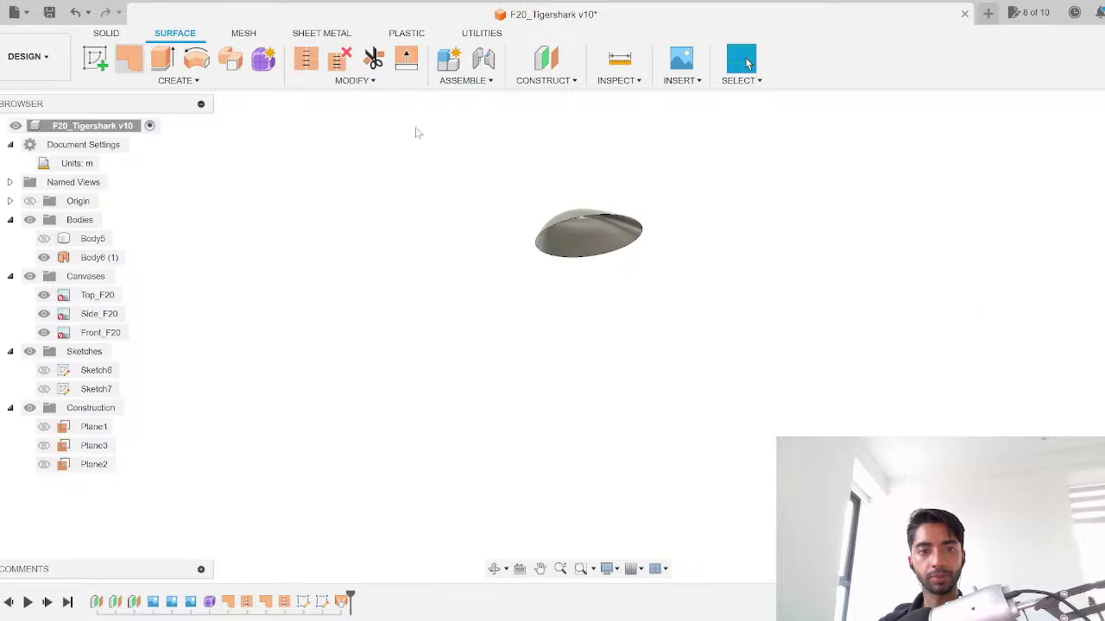
left_click(607, 215)
key("Return")
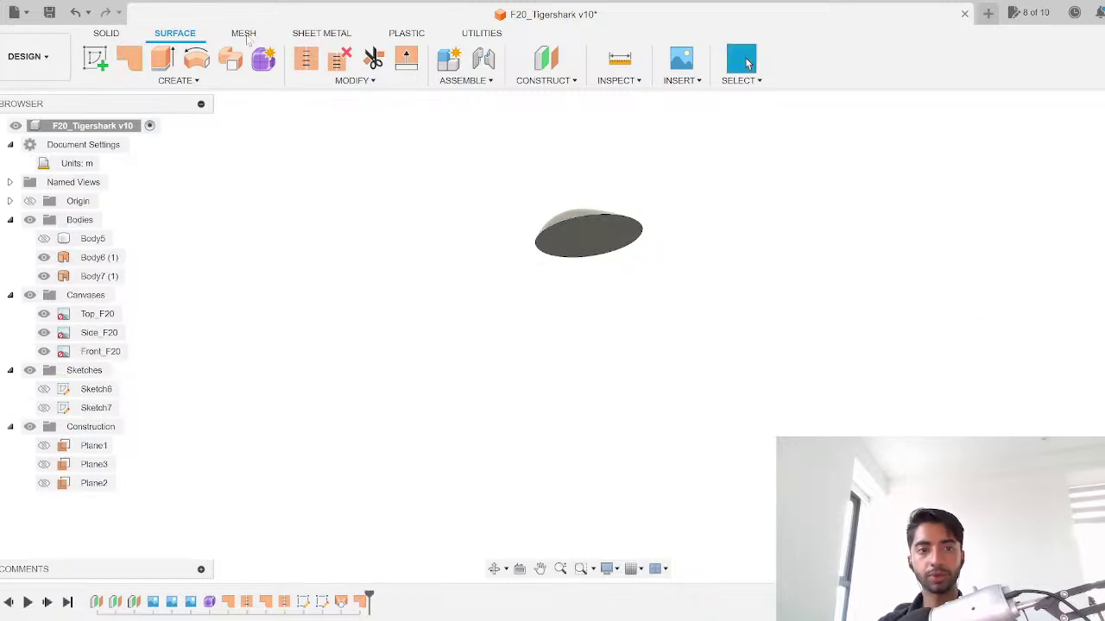
Step: Stitch the rear patch and the lofted nose tip surface together into a new body
left_click(307, 57)
left_click(581, 246)
middle_click_drag(503, 250, 568, 249, "shift")
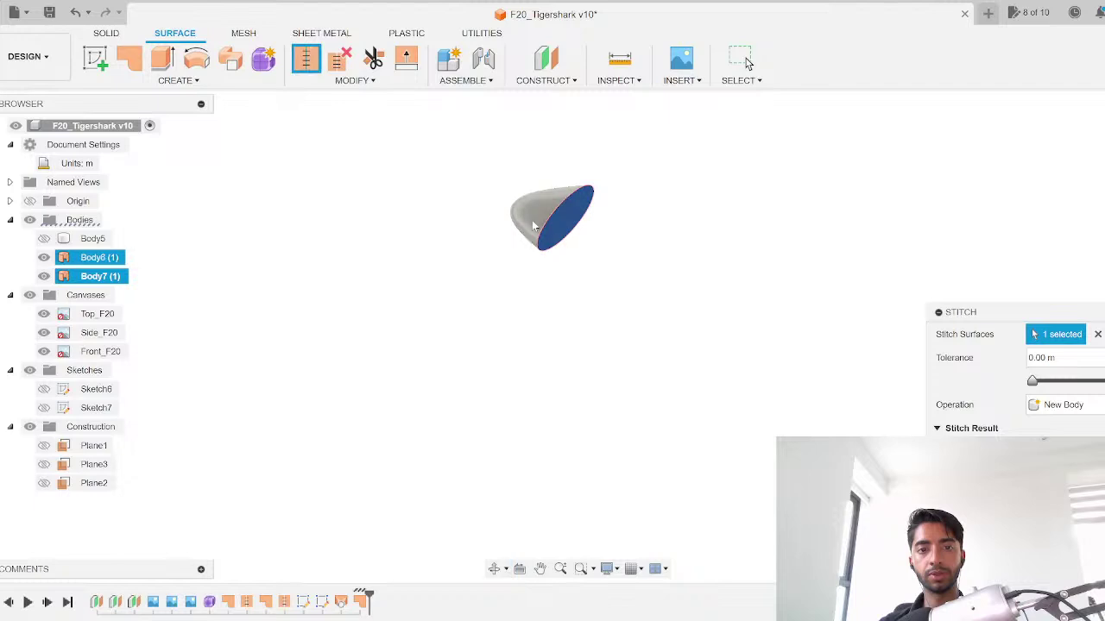
left_click(532, 222)
key("Return")
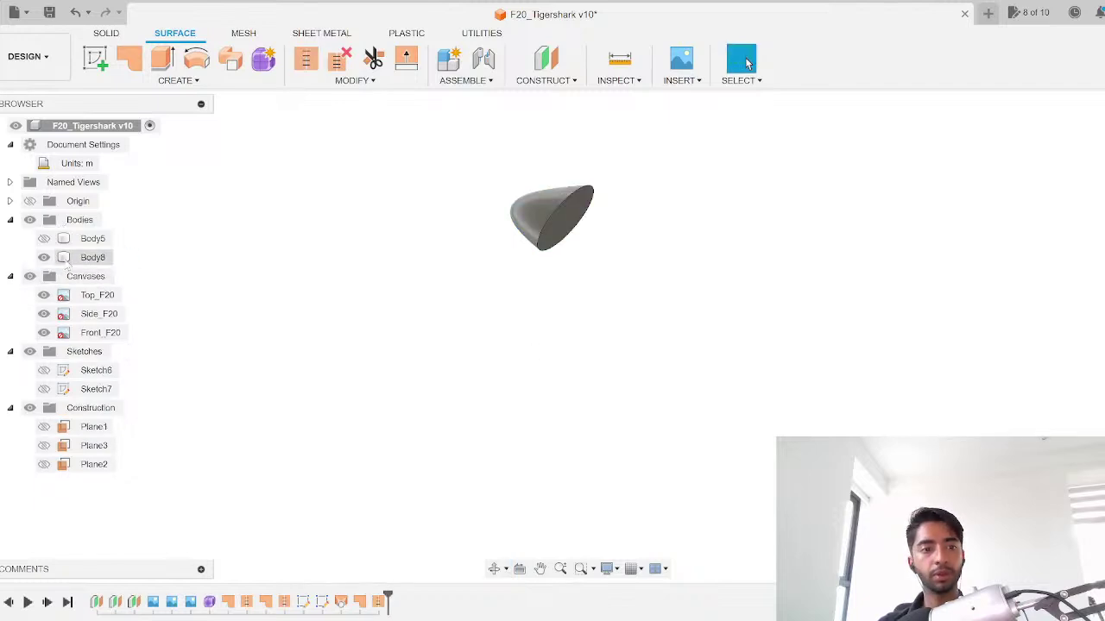
Step: Show the fuselage body again and rename the stitched nose tip body Nose_Loft
left_click(44, 238)
double_click(92, 257)
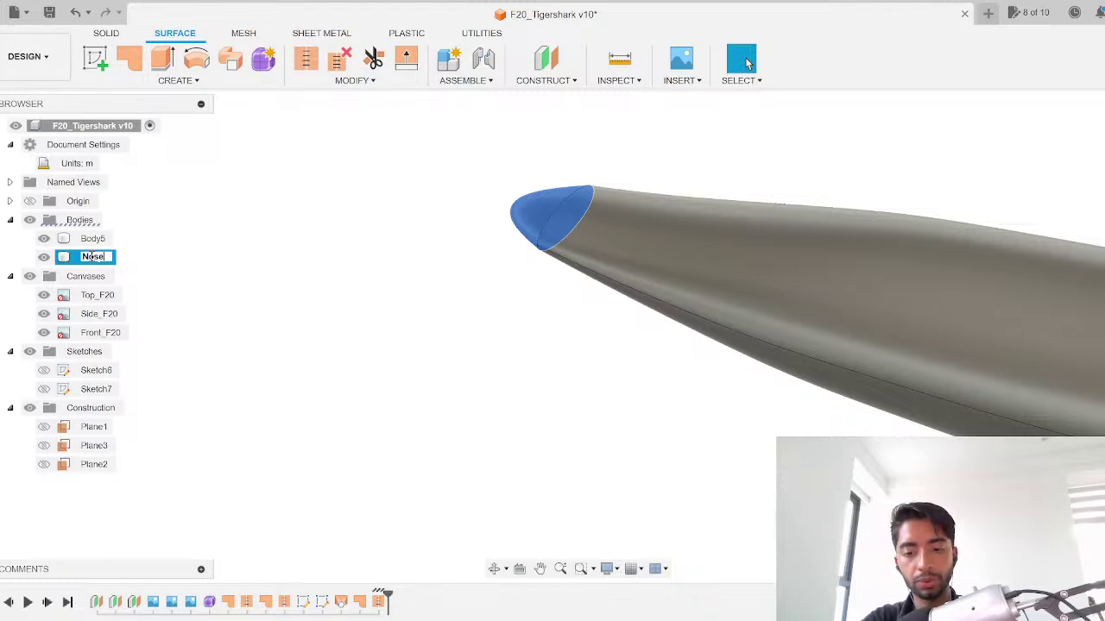
key("Return")
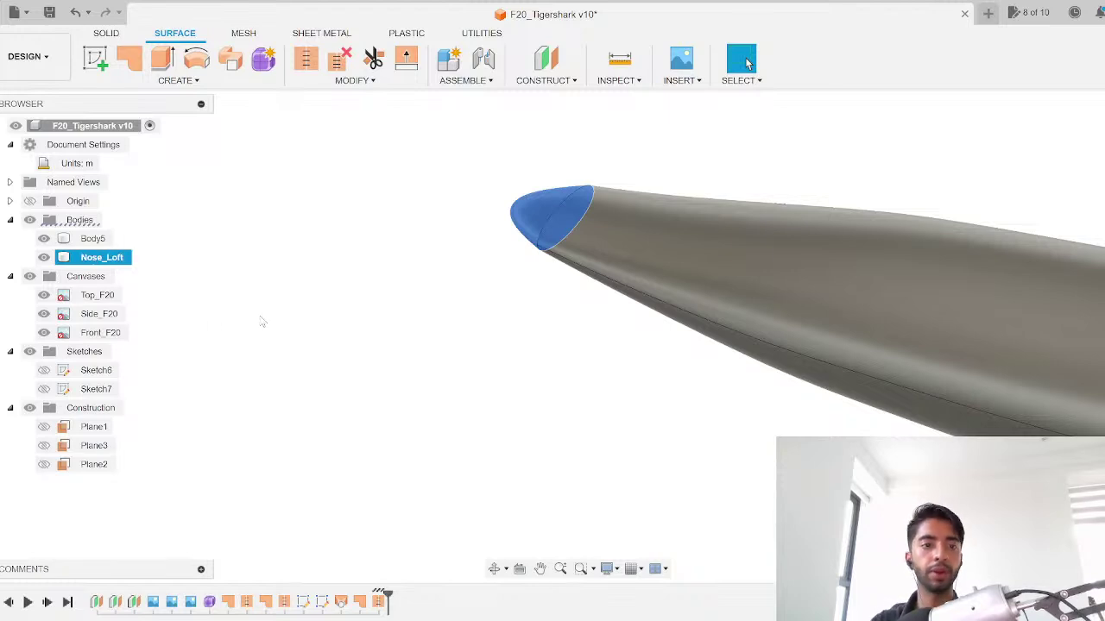
left_click(263, 321)
Step: Hide the Nose_Loft body and save the design
left_click(44, 257)
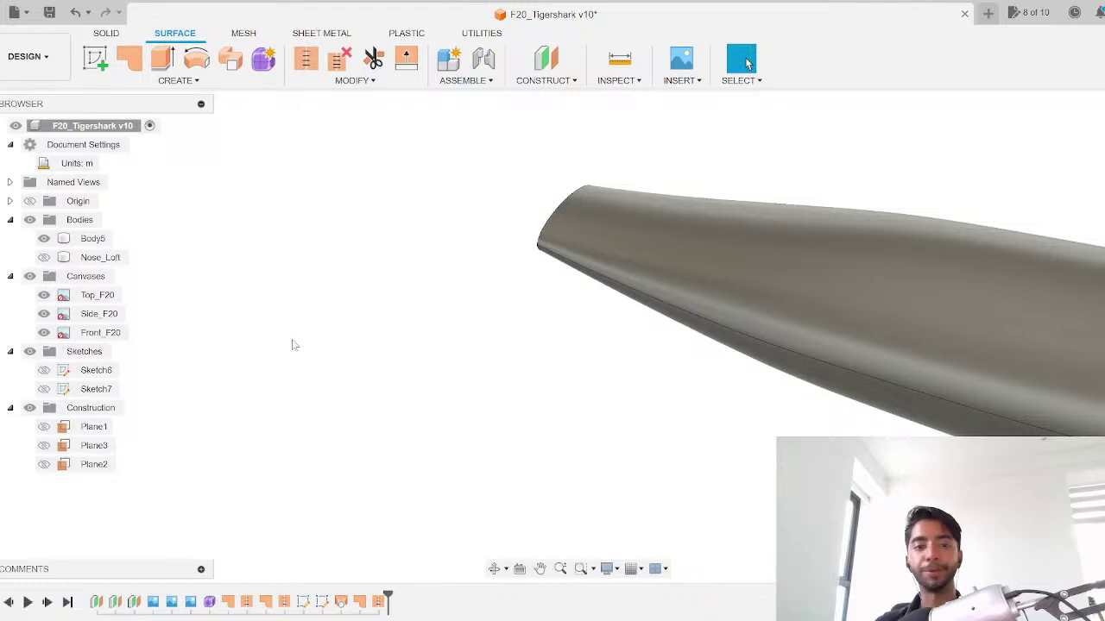
scroll(292, 345, "down", 2)
key("ctrl+s")
left_click(573, 333)
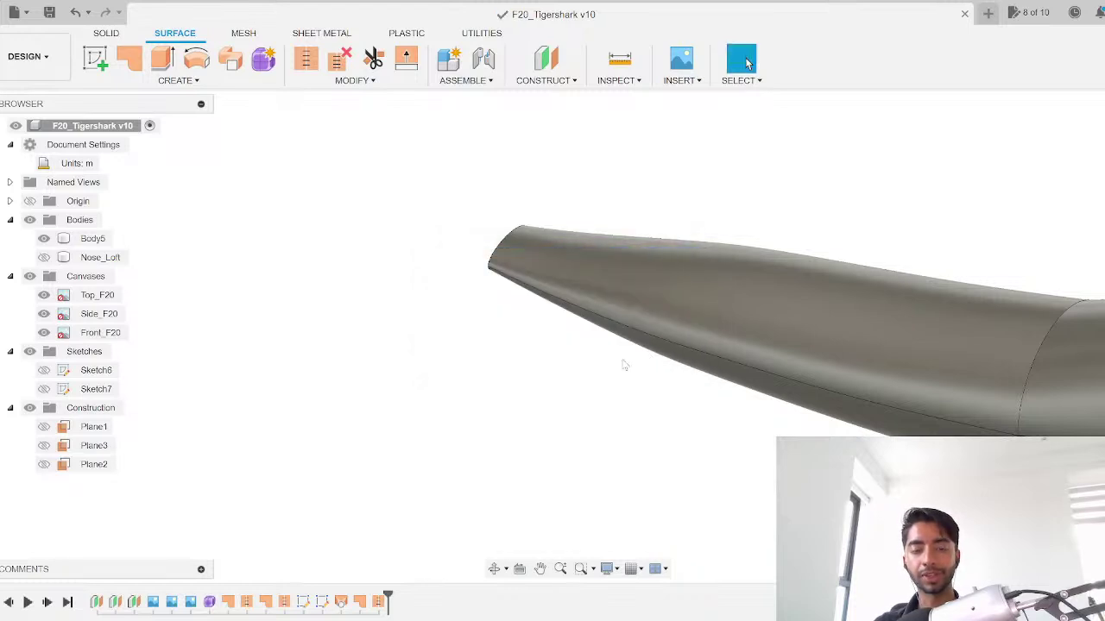
Step: Open the existing fuselage form feature for editing to work on its open nose end
middle_click_drag(595, 367, 661, 368, "shift")
scroll(630, 345, "down", 2)
left_click(599, 318)
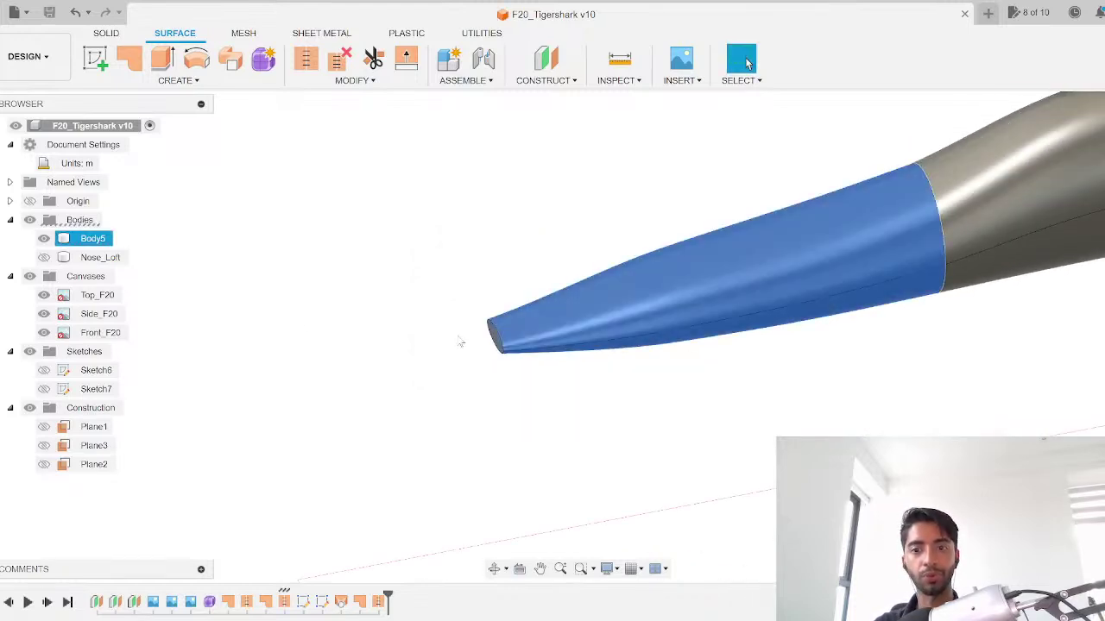
left_click(215, 281)
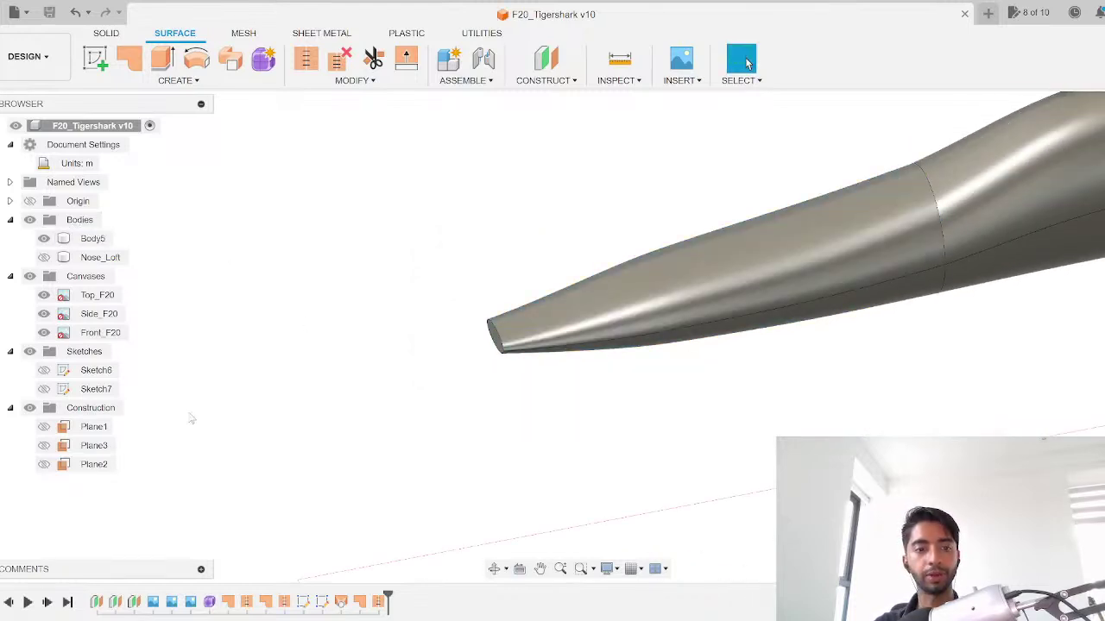
double_click(209, 602)
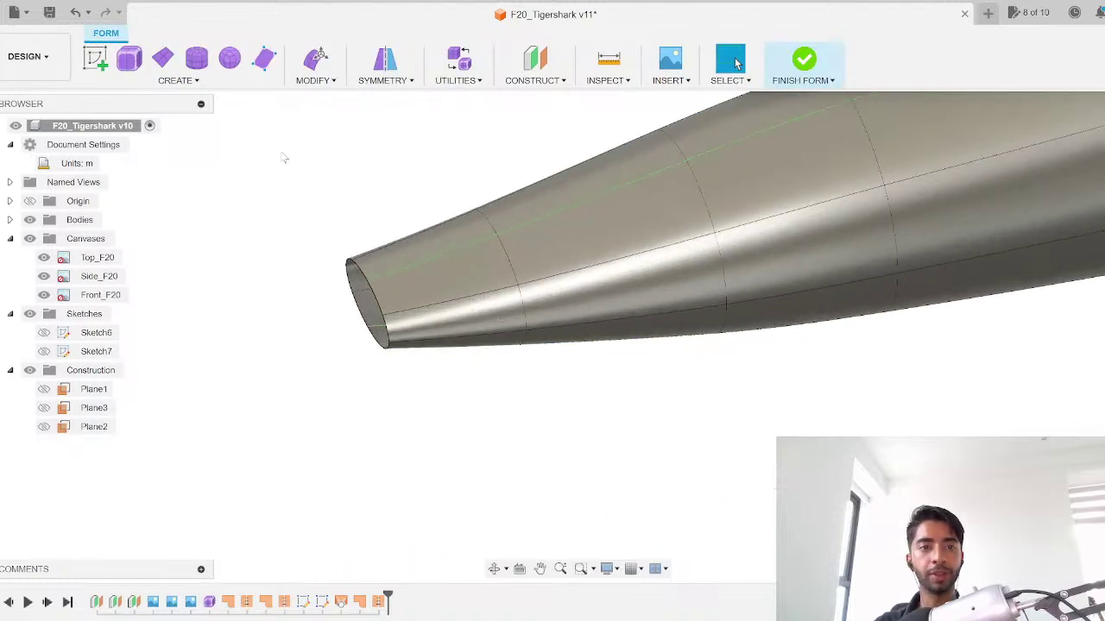
Step: Fill the hole at the form's open nose edge, previewing the Fill Star mode and finishing with the Collapse mode
left_click(311, 80)
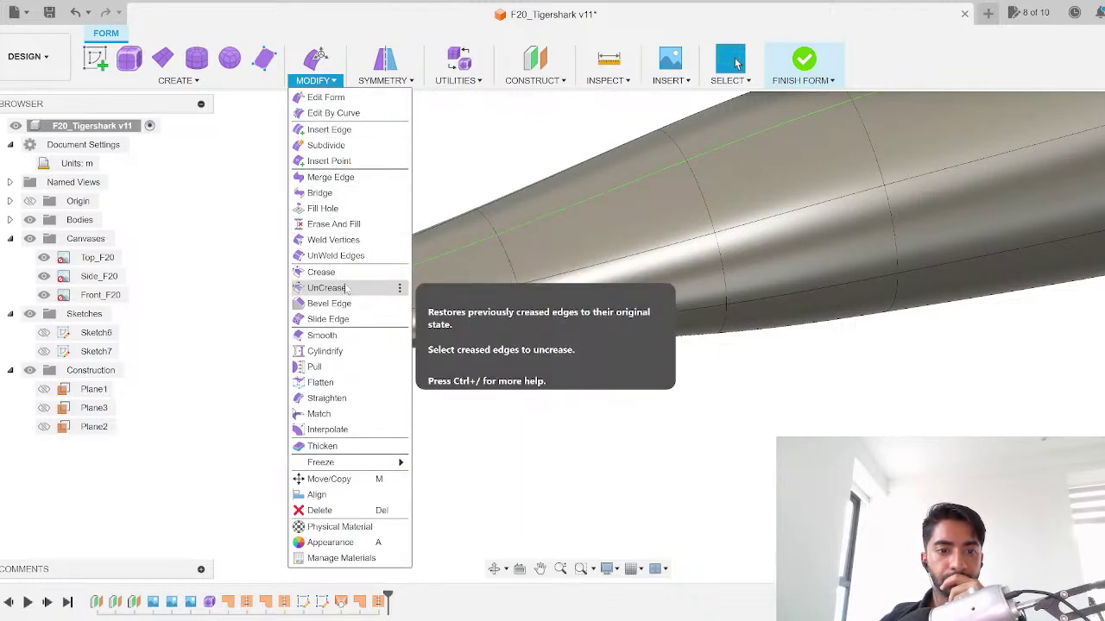
left_click(328, 208)
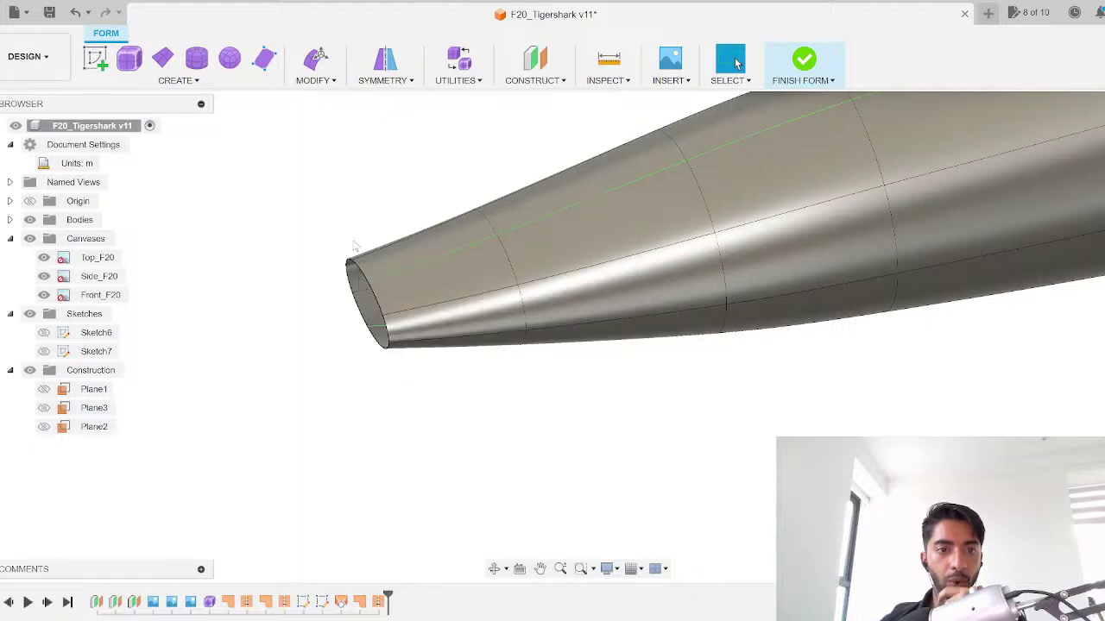
left_click(369, 293)
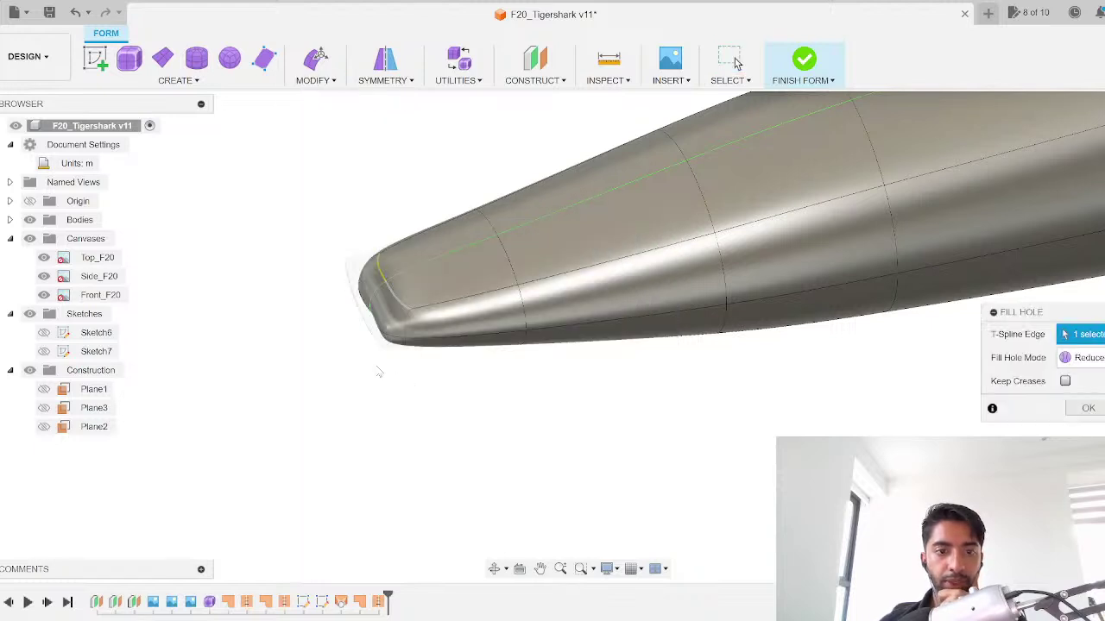
scroll(379, 370, "up", 3)
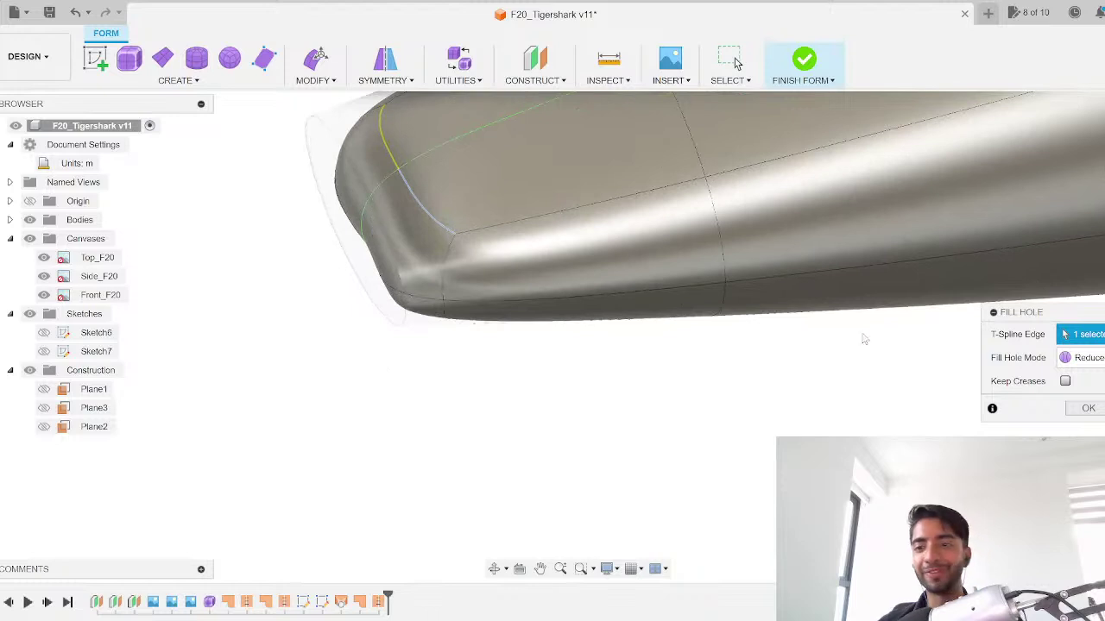
left_click(1079, 361)
left_click(1093, 394)
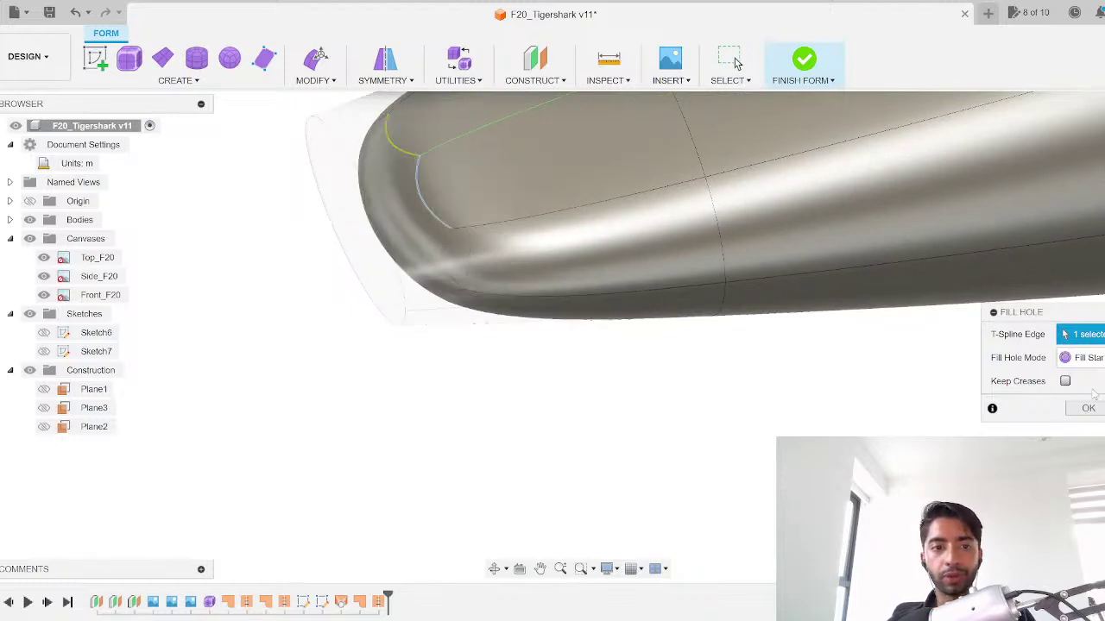
scroll(452, 240, "down", 4)
scroll(450, 239, "up", 4)
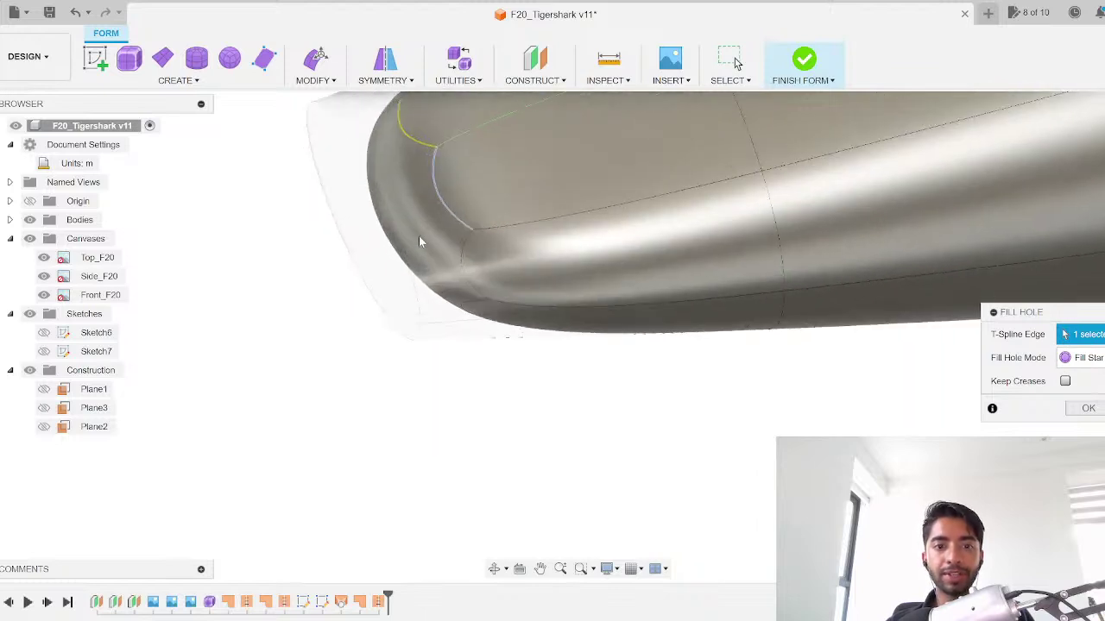
scroll(493, 286, "down", 4)
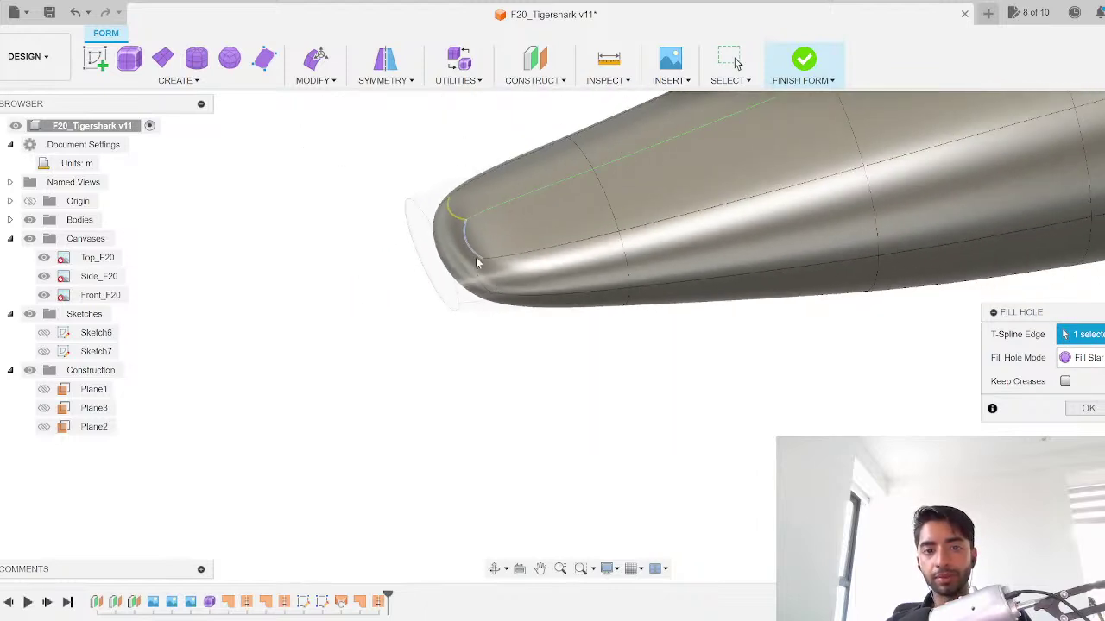
left_click(1083, 357)
left_click(1089, 409)
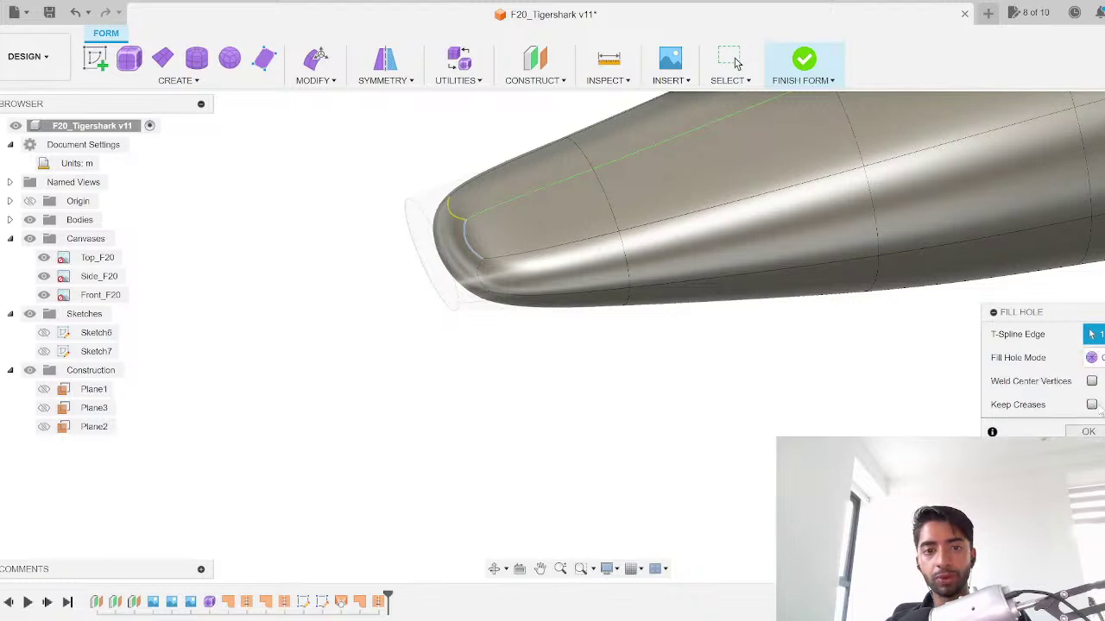
scroll(428, 251, "up", 4)
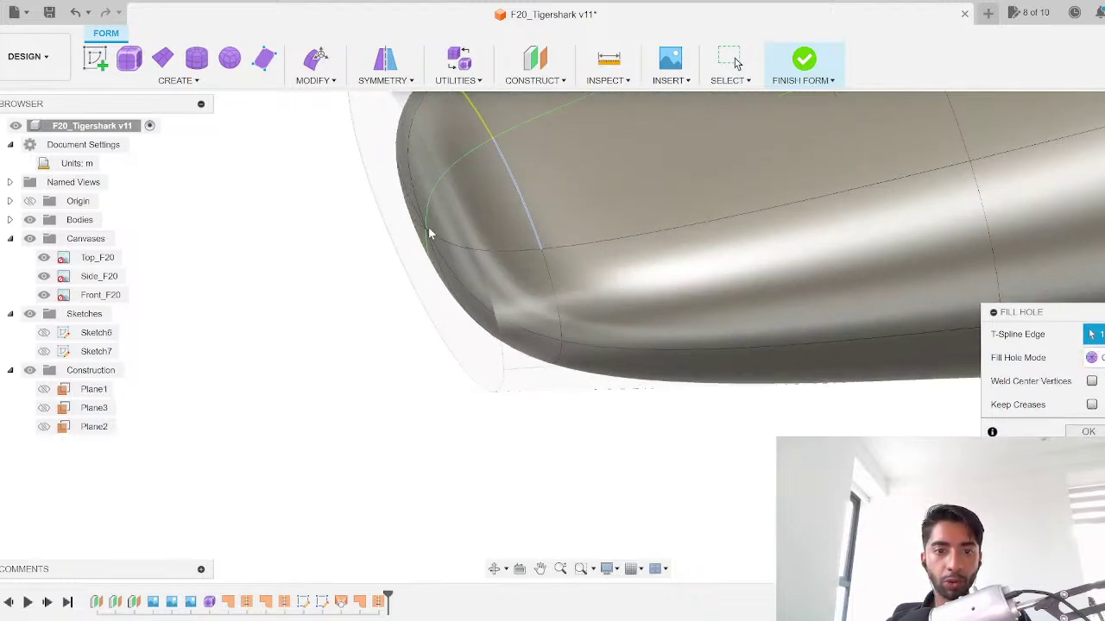
left_click(736, 63)
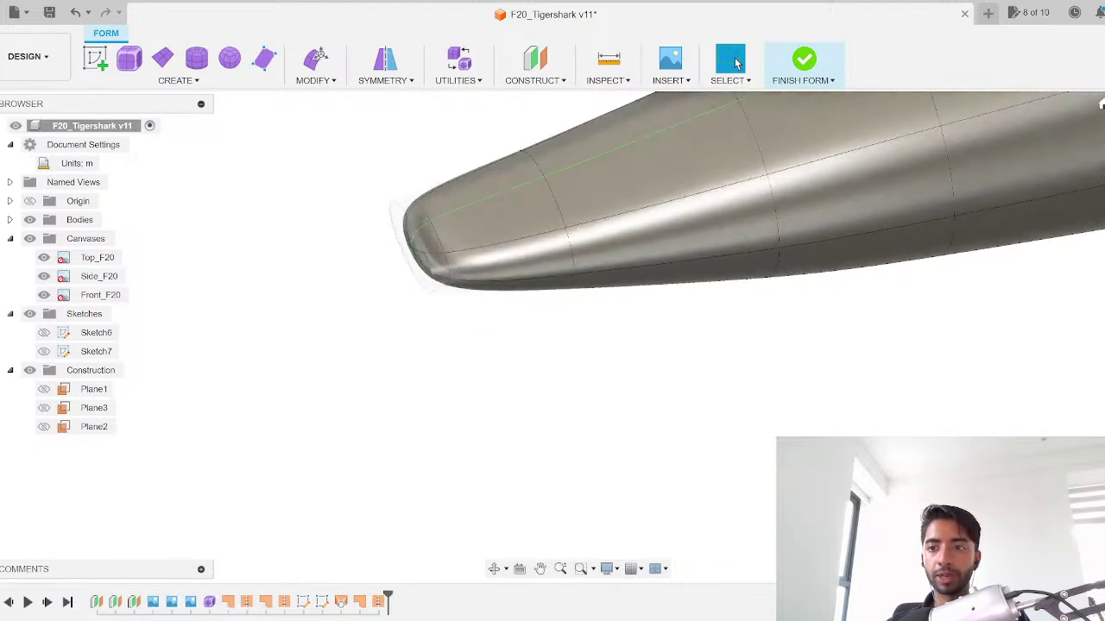
Step: Try to pull the nose tip's centre vertex forward about 0.10 m towards the side blueprint's tip, and undo the move
scroll(511, 430, "up", 3)
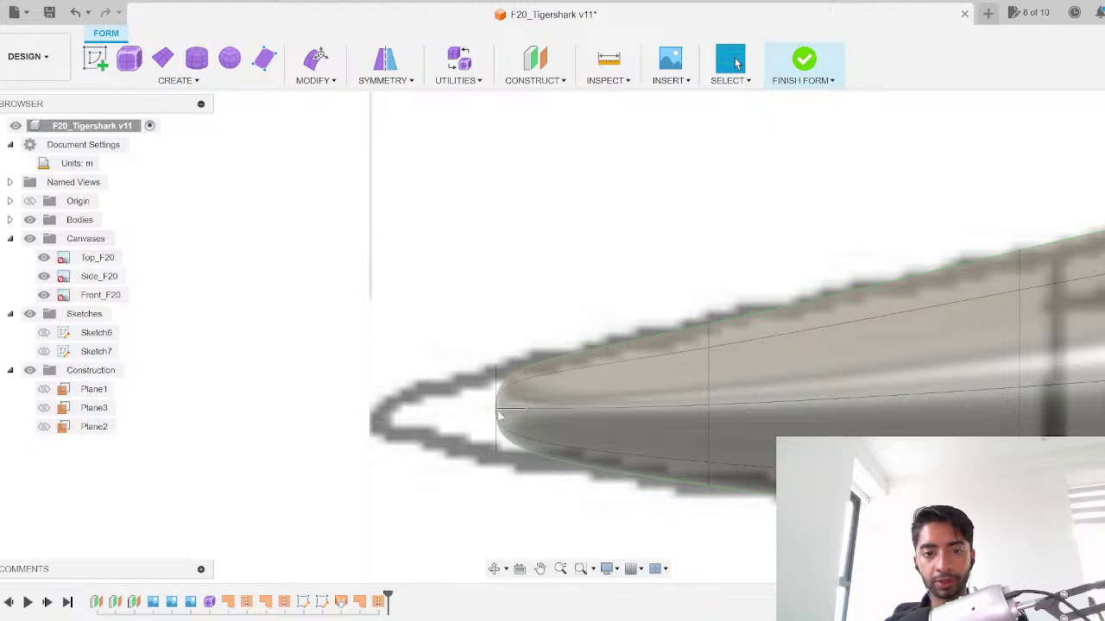
right_click(495, 409)
left_click(537, 389)
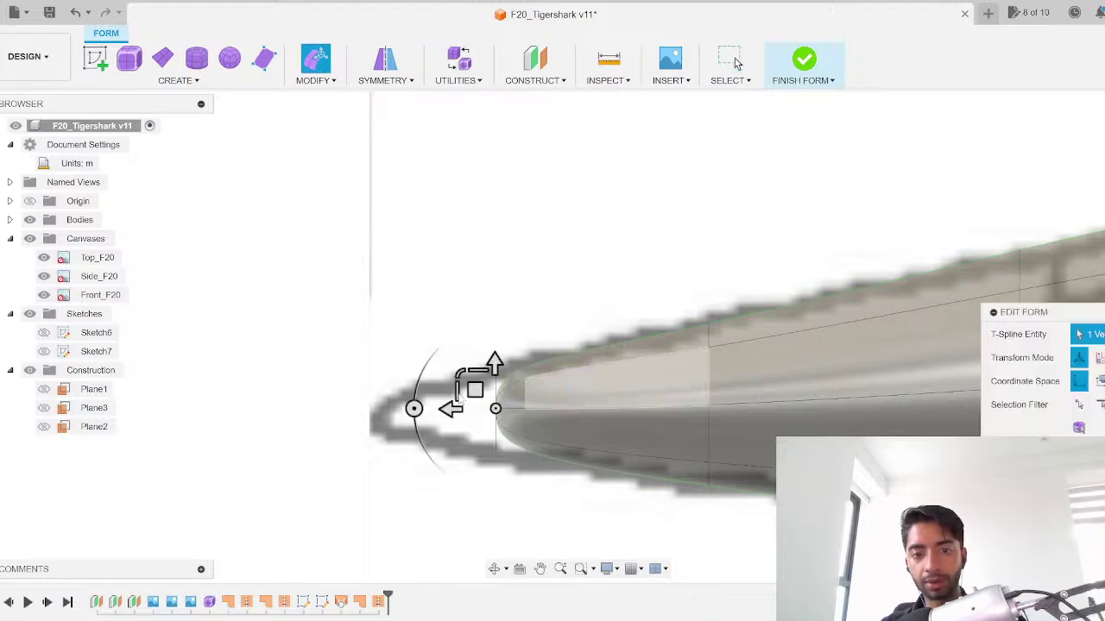
left_click_drag(448, 409, 403, 409)
scroll(403, 408, "down", 8)
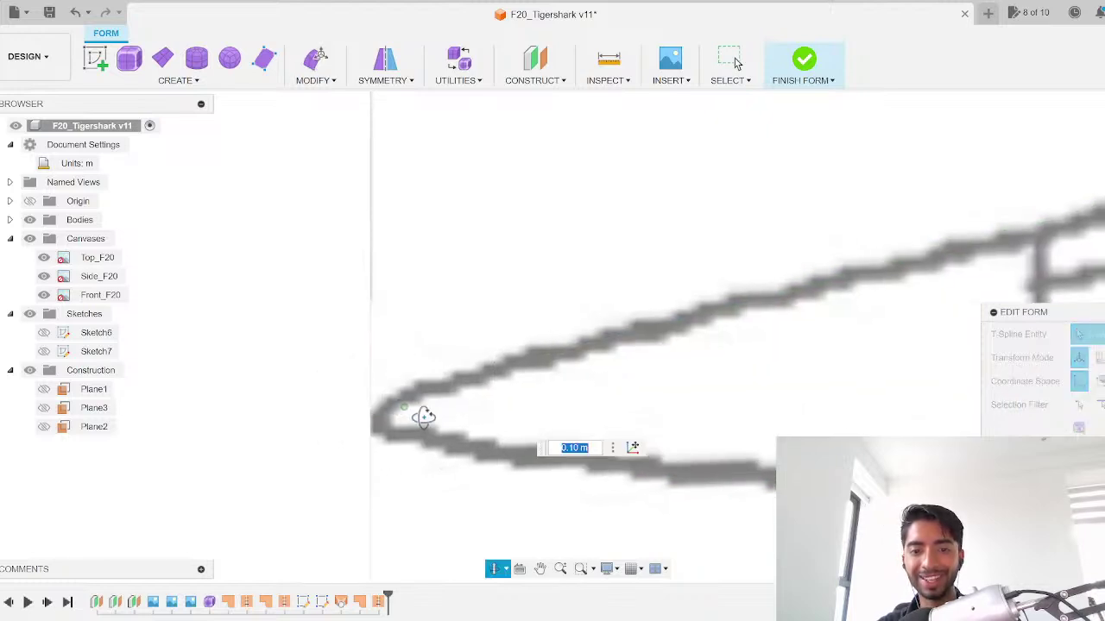
middle_click_drag(734, 613, 770, 284)
scroll(483, 373, "up", 4)
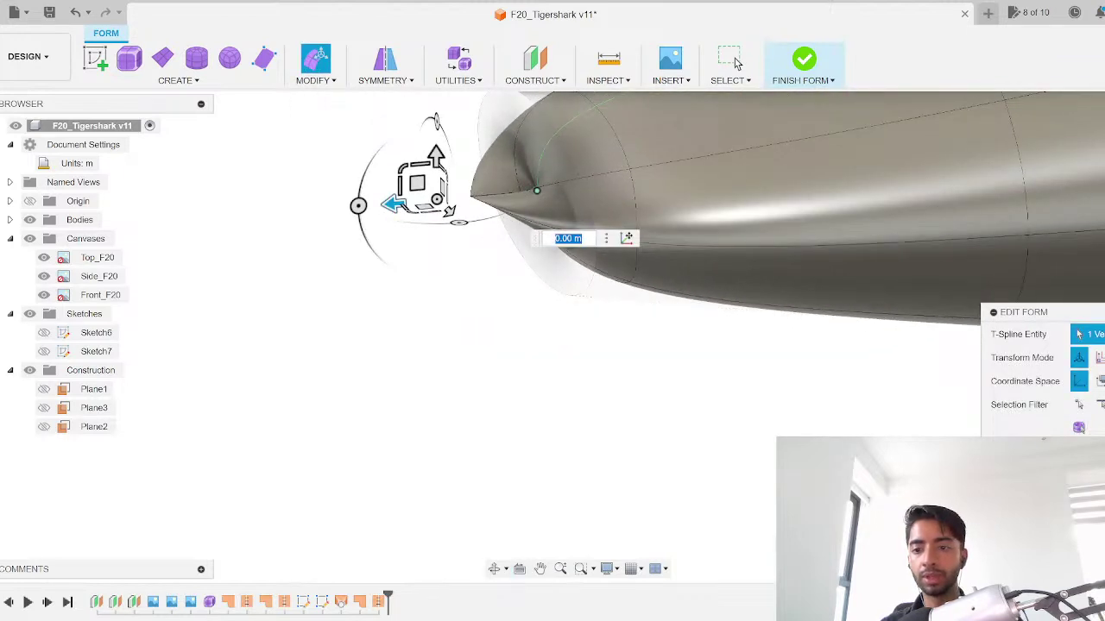
key("Escape")
middle_click_drag(524, 187, 568, 197, "shift")
key("ctrl+z")
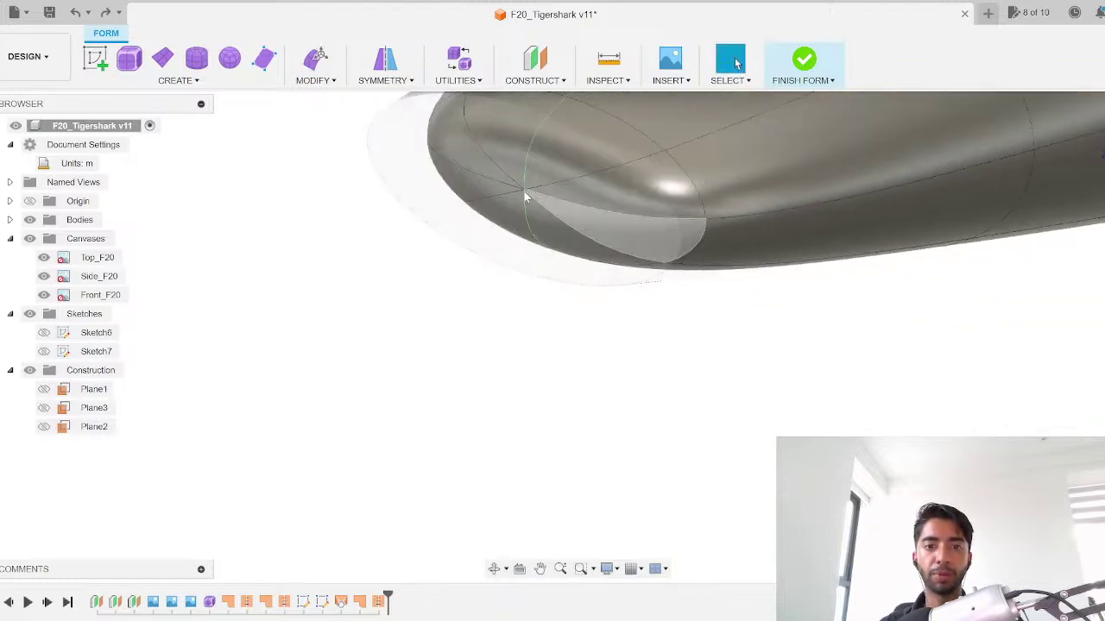
left_click(524, 190)
double_click(524, 193)
left_click(523, 189)
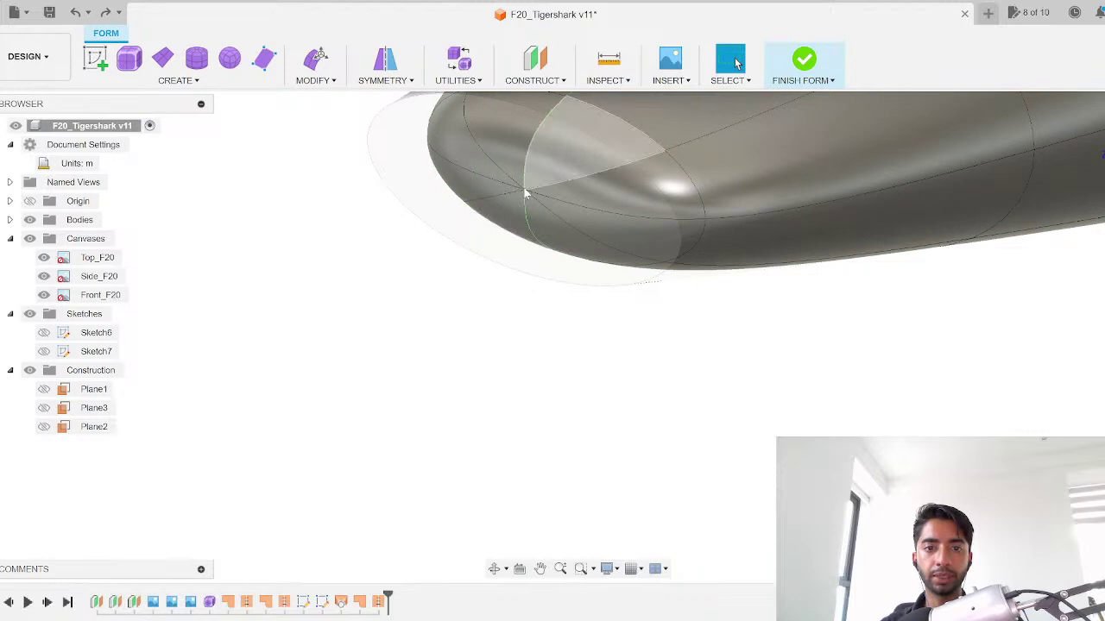
right_click(525, 190)
key("Escape")
left_click(597, 327)
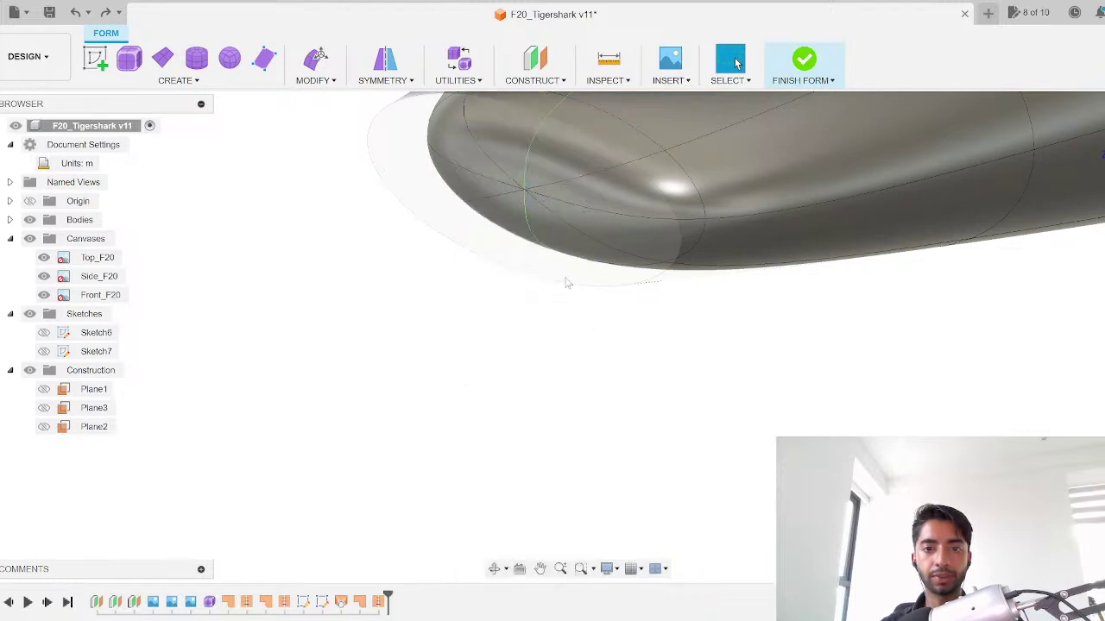
Step: Edit the form by selecting the whole nose cap and moving it forward about 0.20 m towards the side blueprint's tip
right_click(559, 278)
left_click(625, 254)
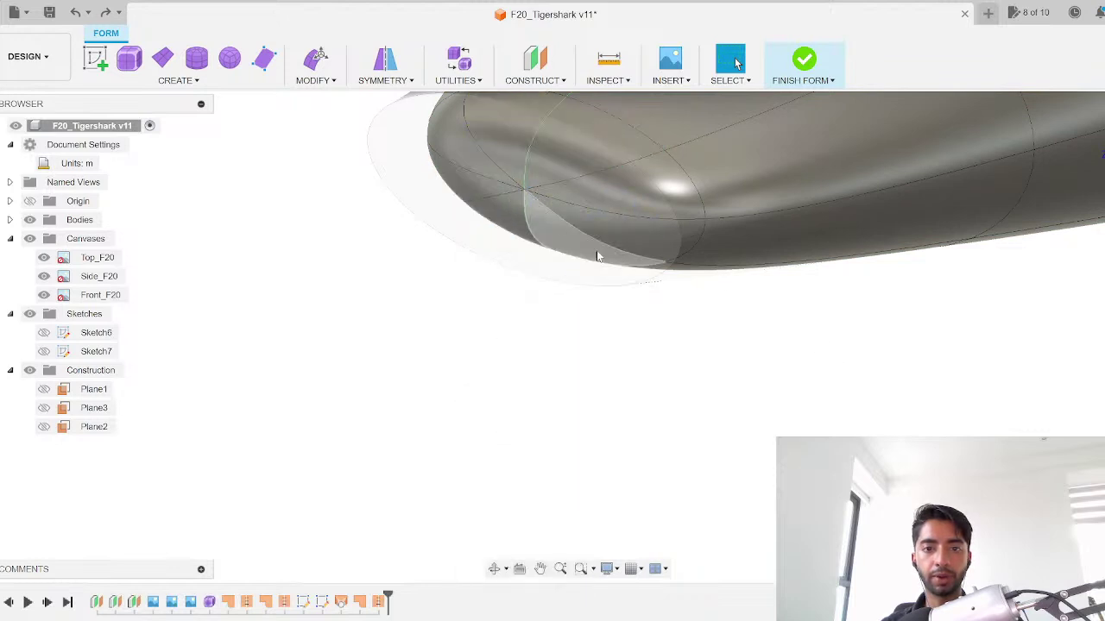
left_click(524, 190)
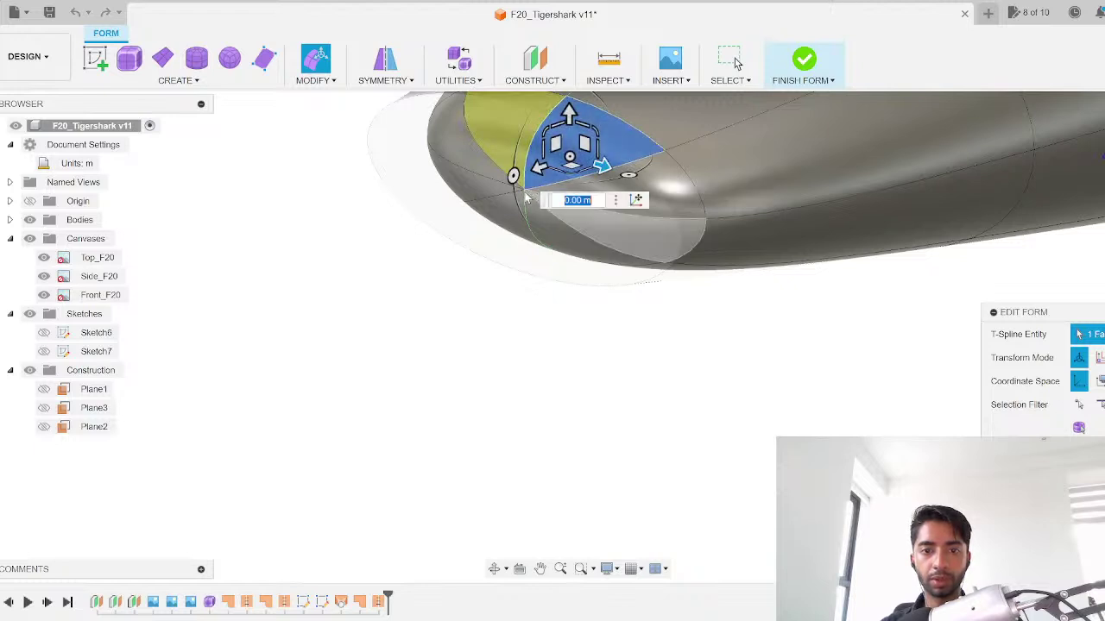
scroll(701, 223, "down", 2)
double_click(659, 198)
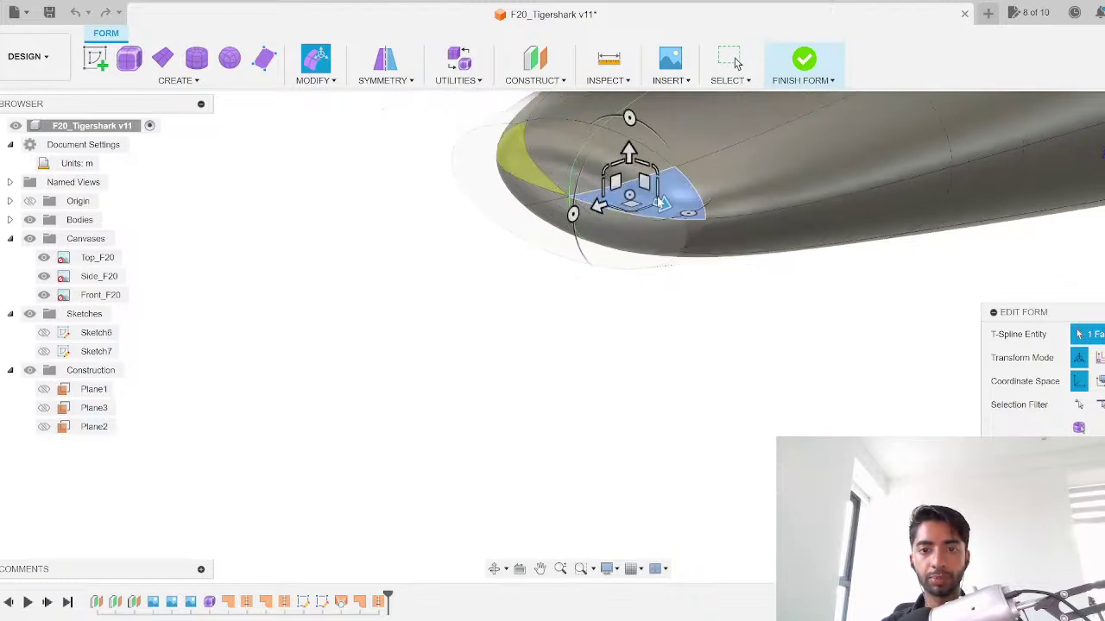
key("Escape")
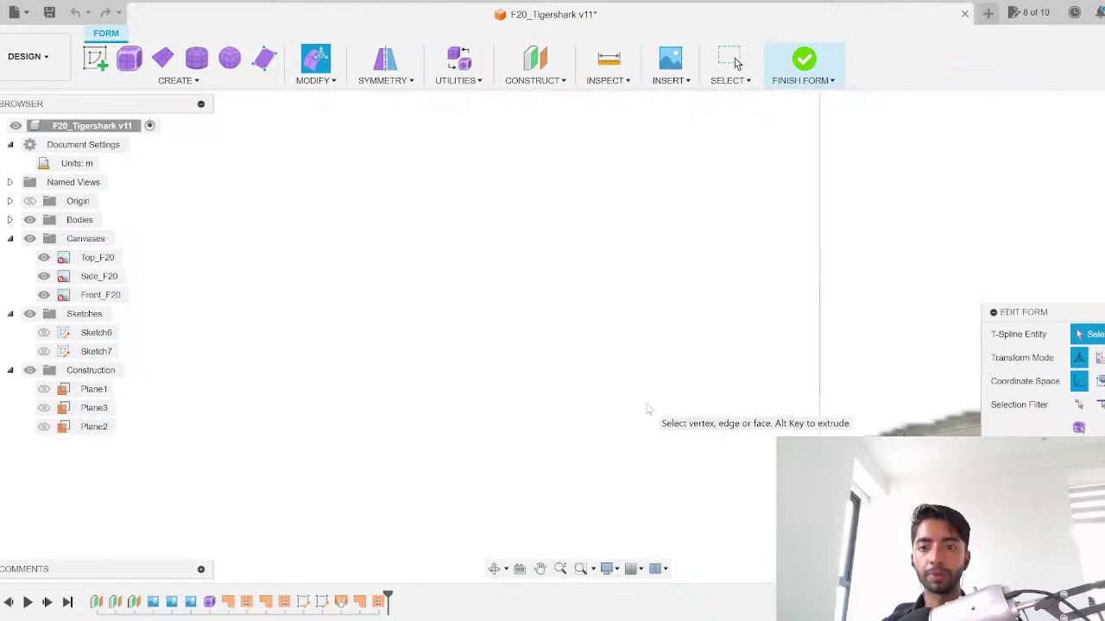
middle_click_drag(740, 404, 483, 324)
scroll(604, 394, "up", 2)
left_click_drag(643, 416, 554, 266)
left_click_drag(587, 357, 487, 366)
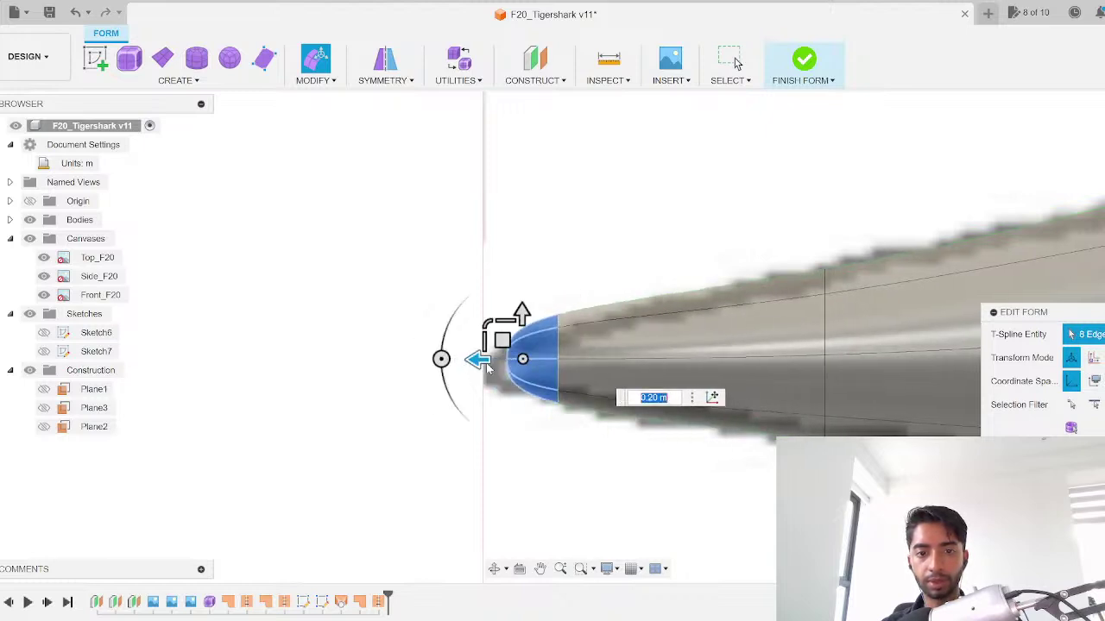
Step: Scale the nose cap down in the side view's plane and shift it forward to fit the side blueprint's tip
scroll(487, 366, "up", 1)
type("0.614")
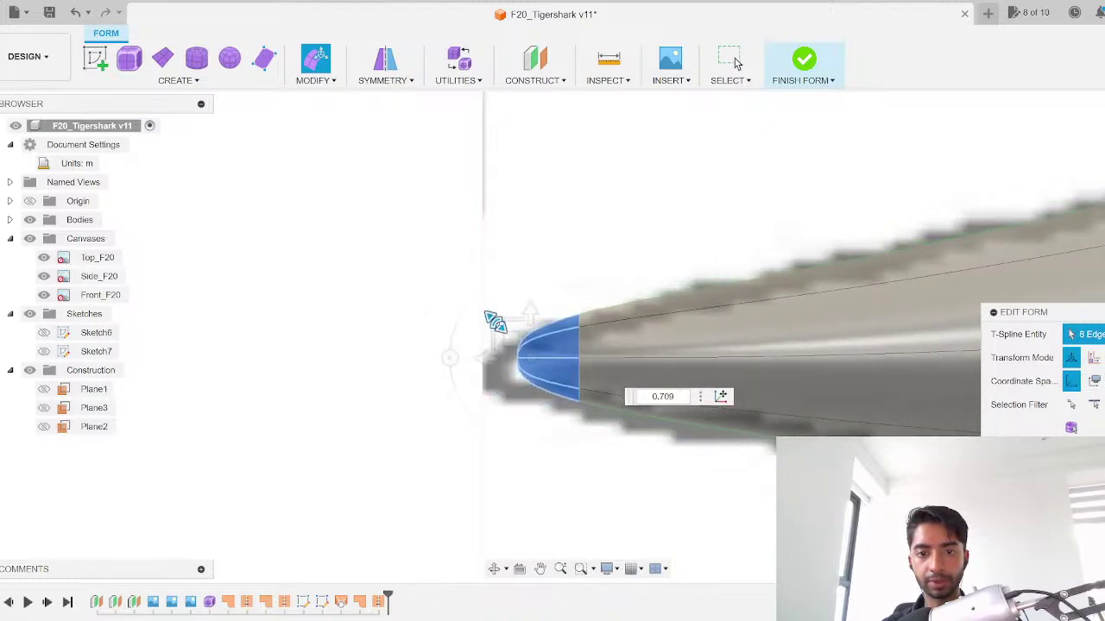
key("Return")
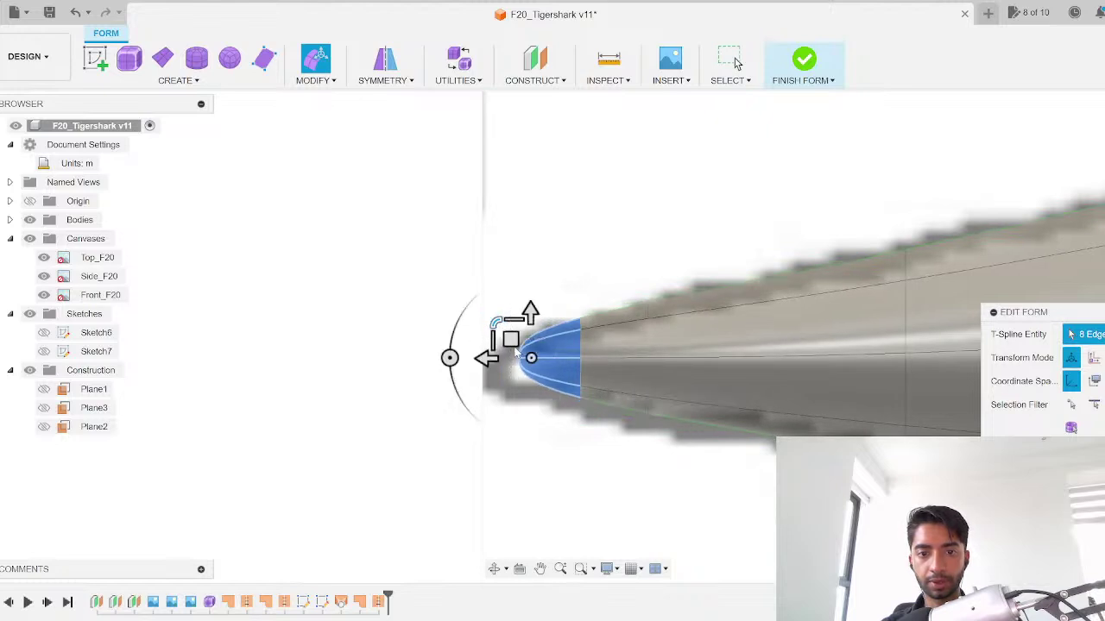
left_click(511, 343)
left_click_drag(563, 431, 479, 298)
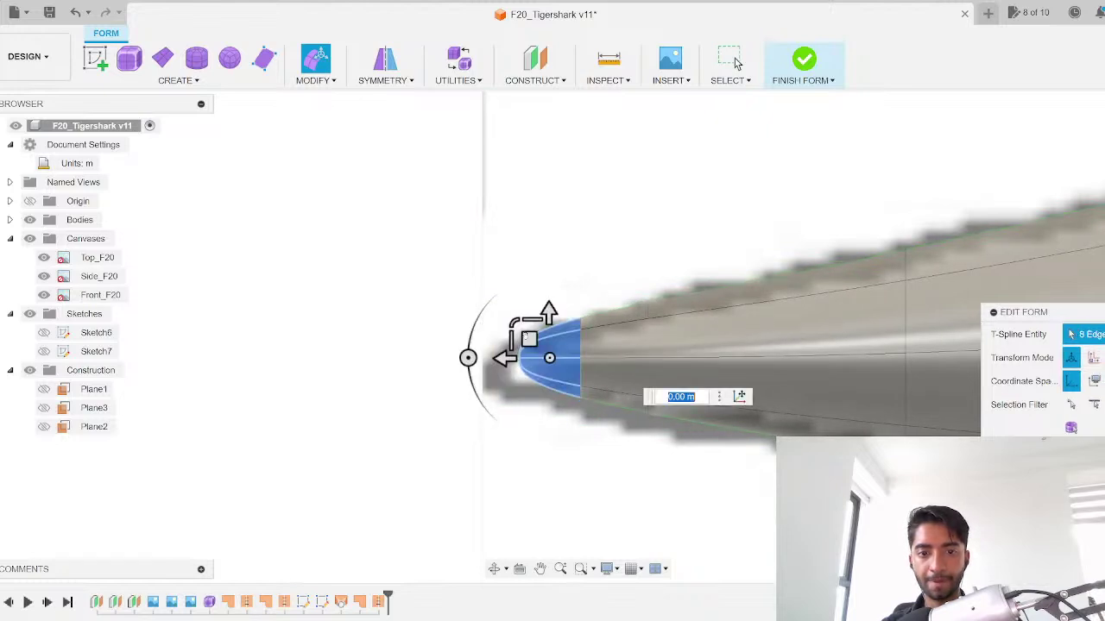
left_click_drag(528, 339, 505, 345)
left_click(602, 256)
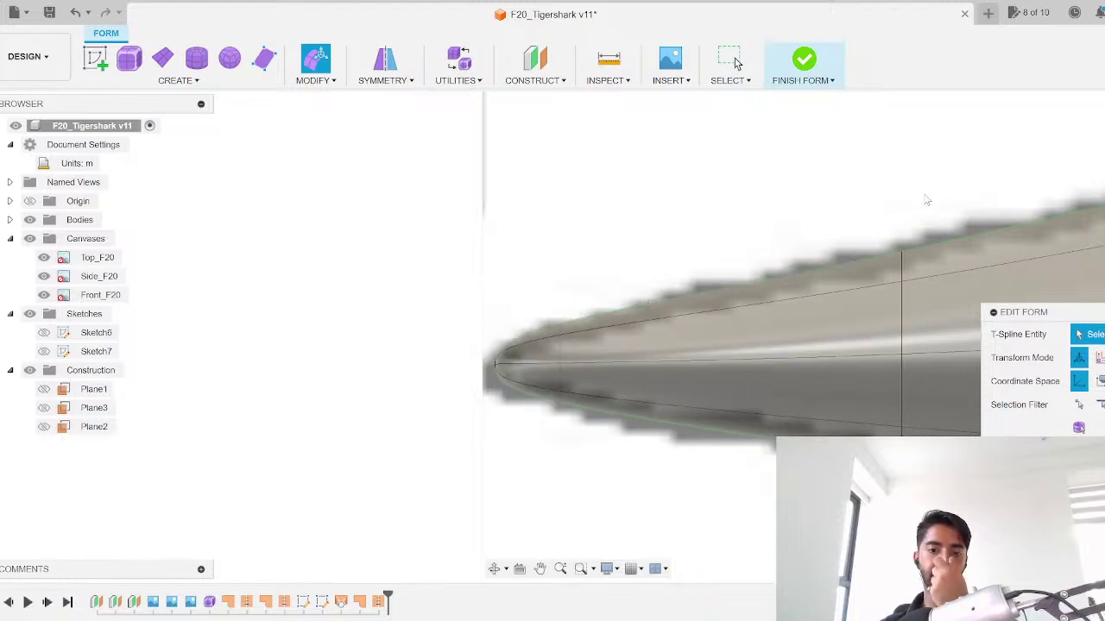
Step: Scale the nose cap to about 0.761 in the top view's plane to fit the top blueprint, and finish editing the form
left_click(1103, 131)
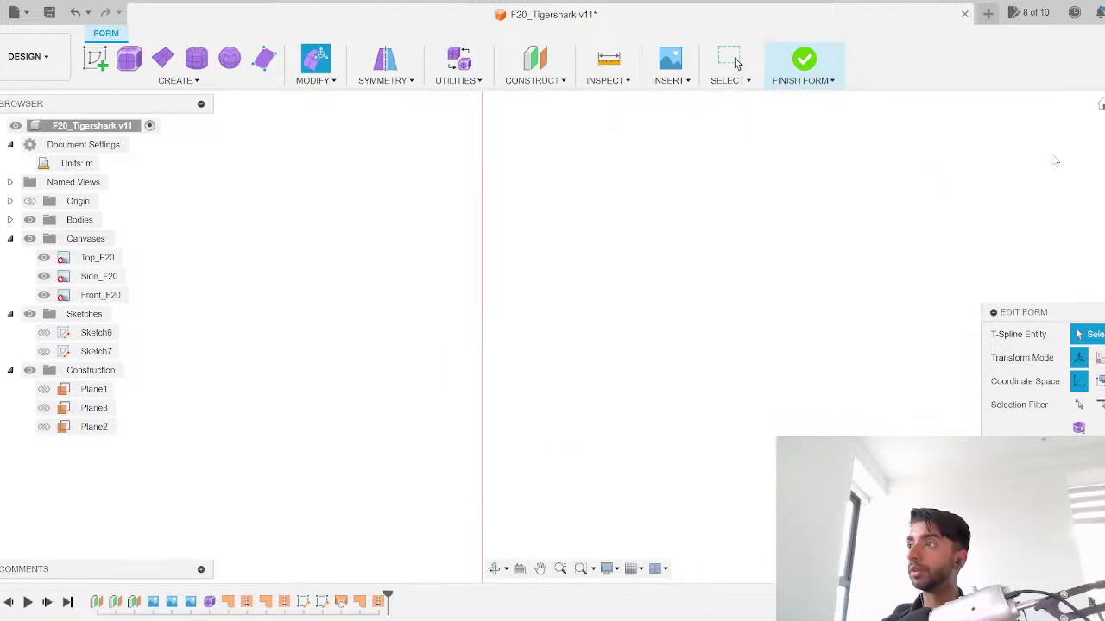
scroll(505, 295, "down", 4)
middle_click_drag(721, 258, 676, 473)
scroll(518, 395, "up", 4)
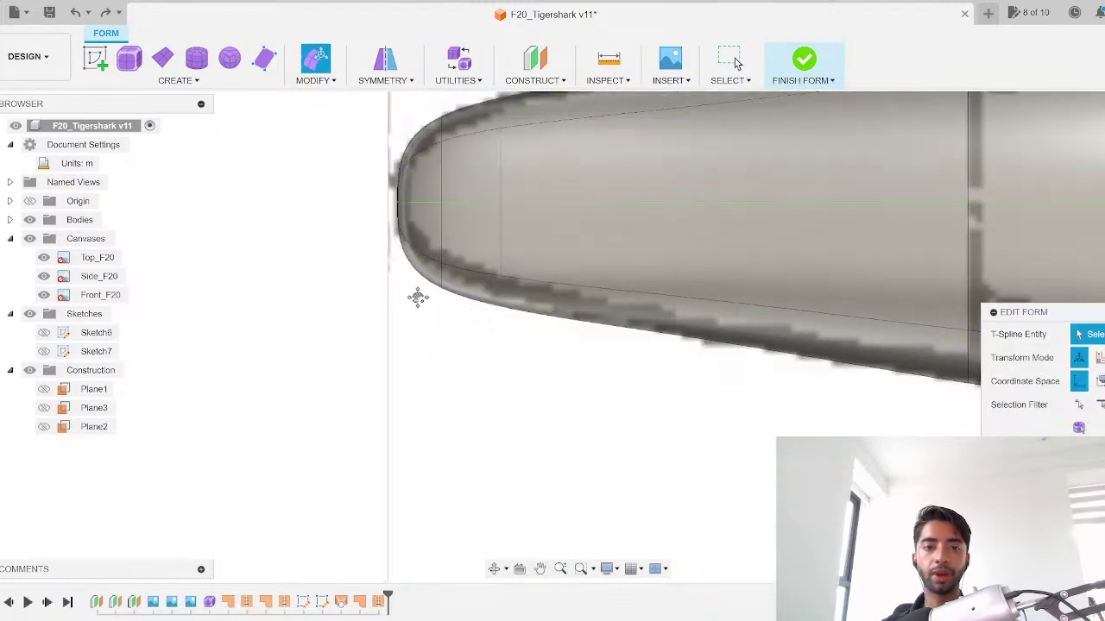
middle_click_drag(420, 296, 431, 386)
double_click(409, 332)
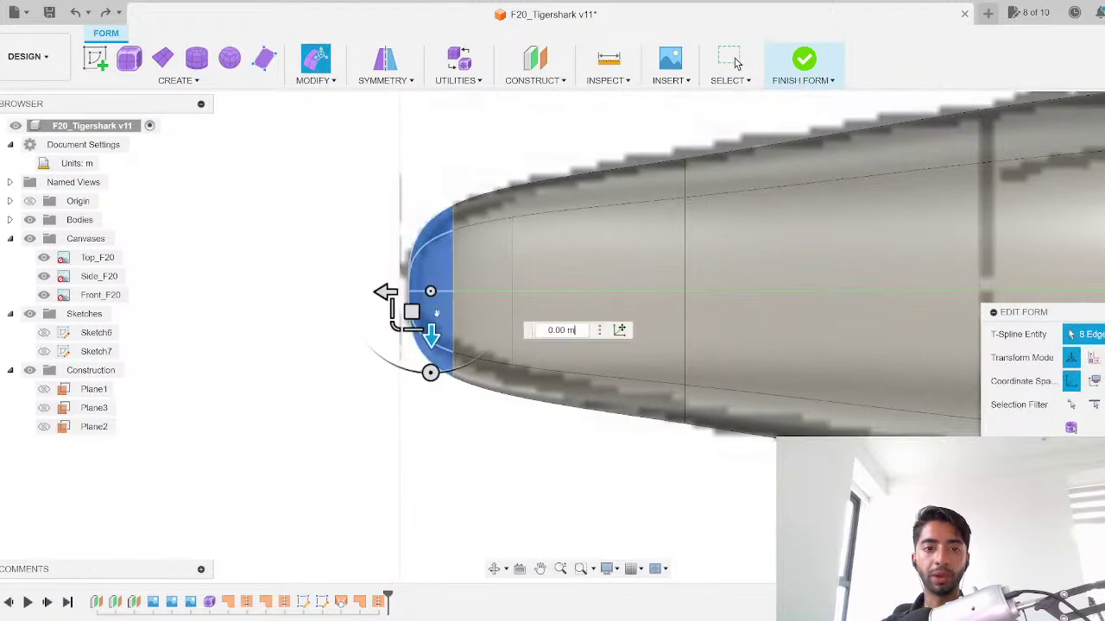
scroll(399, 328, "up", 2)
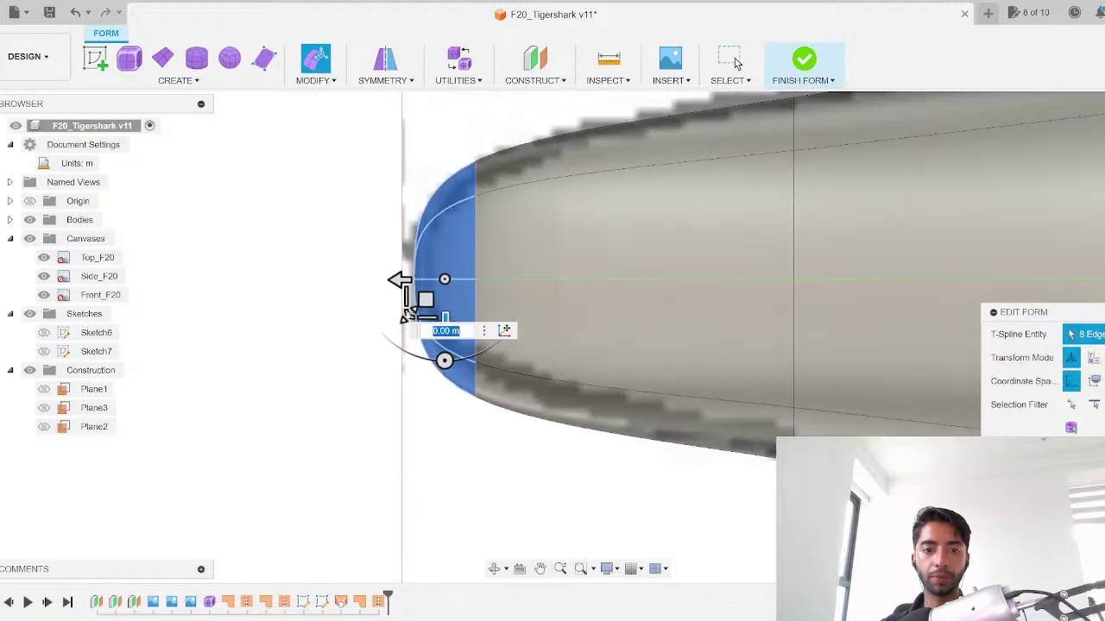
left_click_drag(406, 318, 410, 312)
scroll(574, 453, "down", 5)
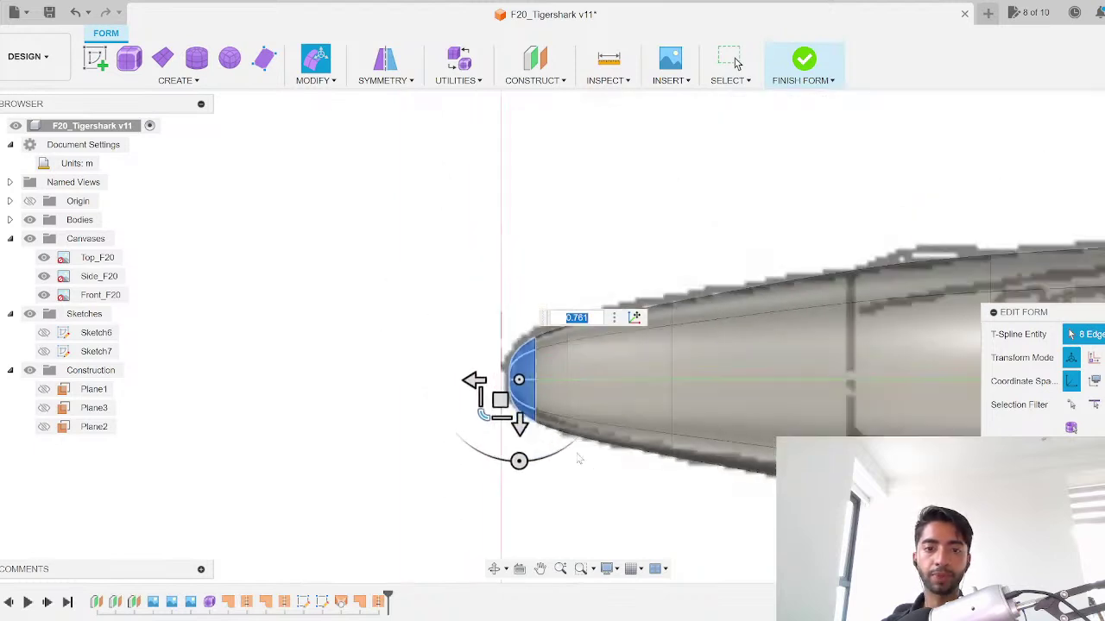
left_click(736, 63)
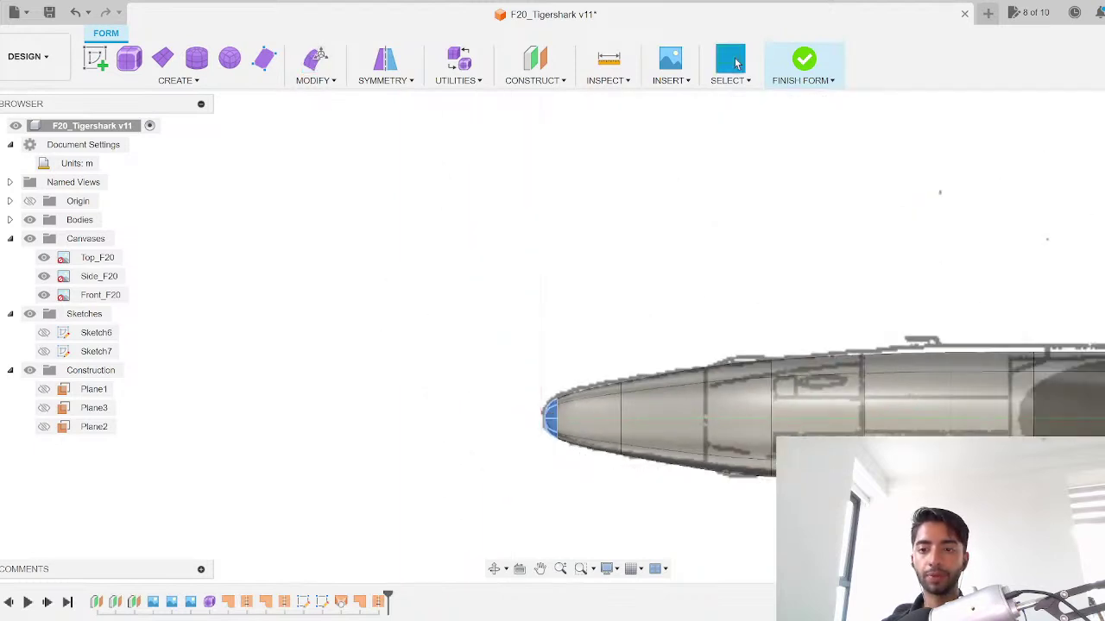
Step: Finish editing the form and delete all timeline features after it, including the old nose patches, stitches, sketches and loft
scroll(704, 296, "down", 3)
middle_click_drag(624, 367, 461, 335)
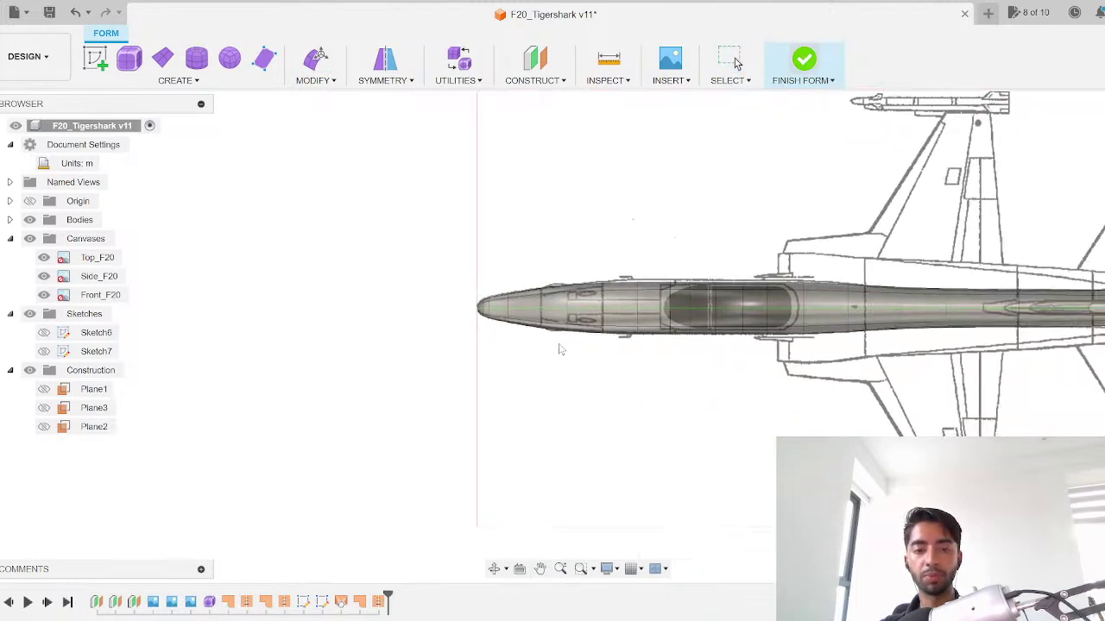
middle_click_drag(507, 406, 630, 368)
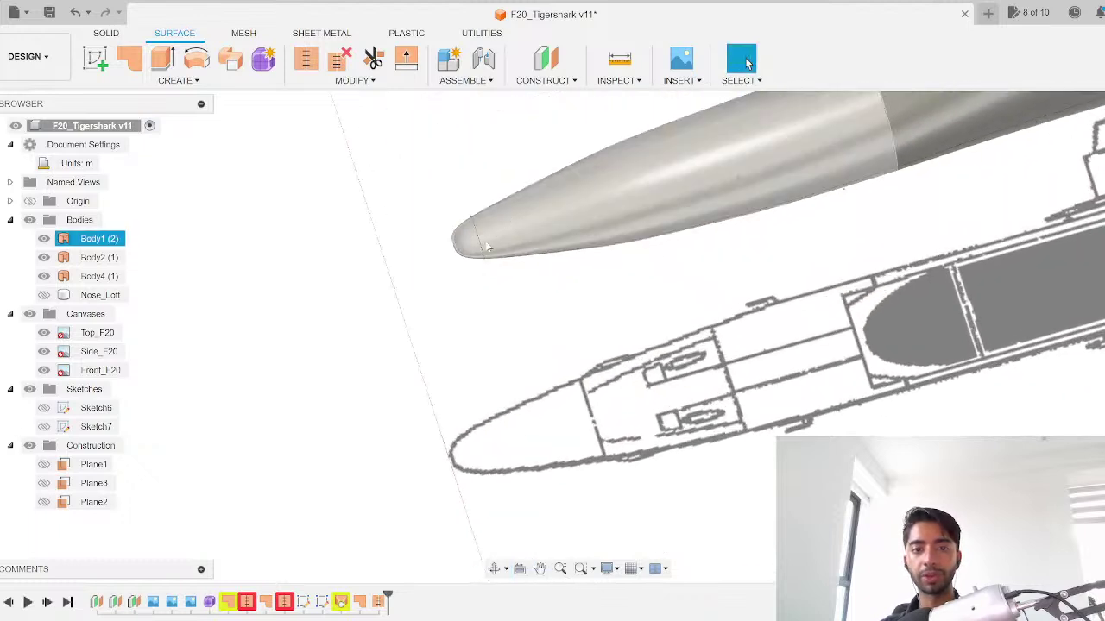
scroll(481, 246, "up", 2)
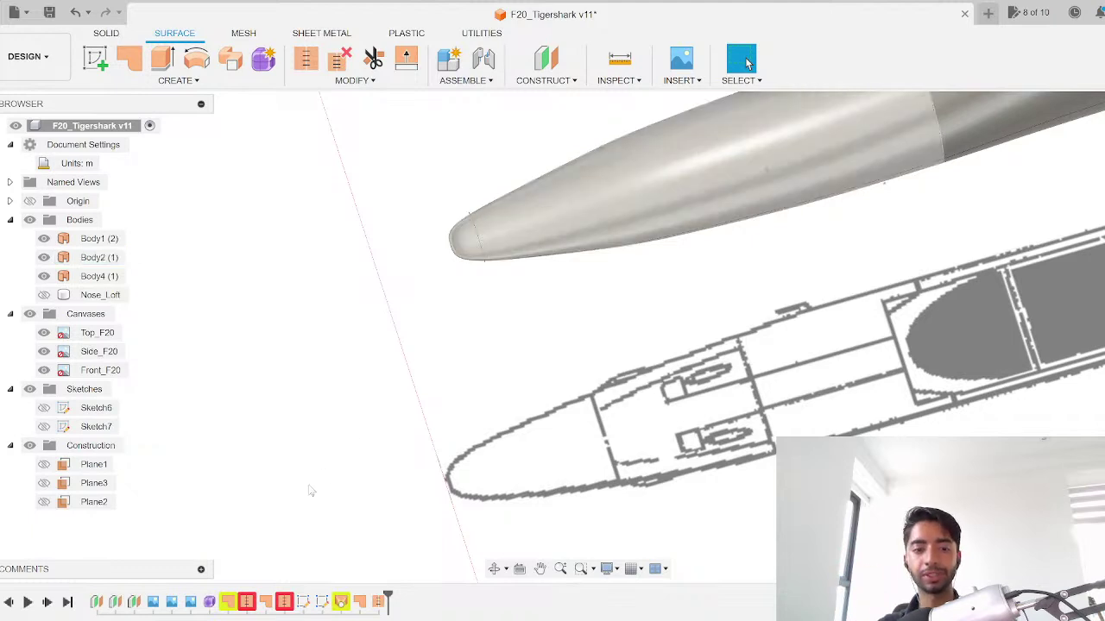
left_click(228, 602)
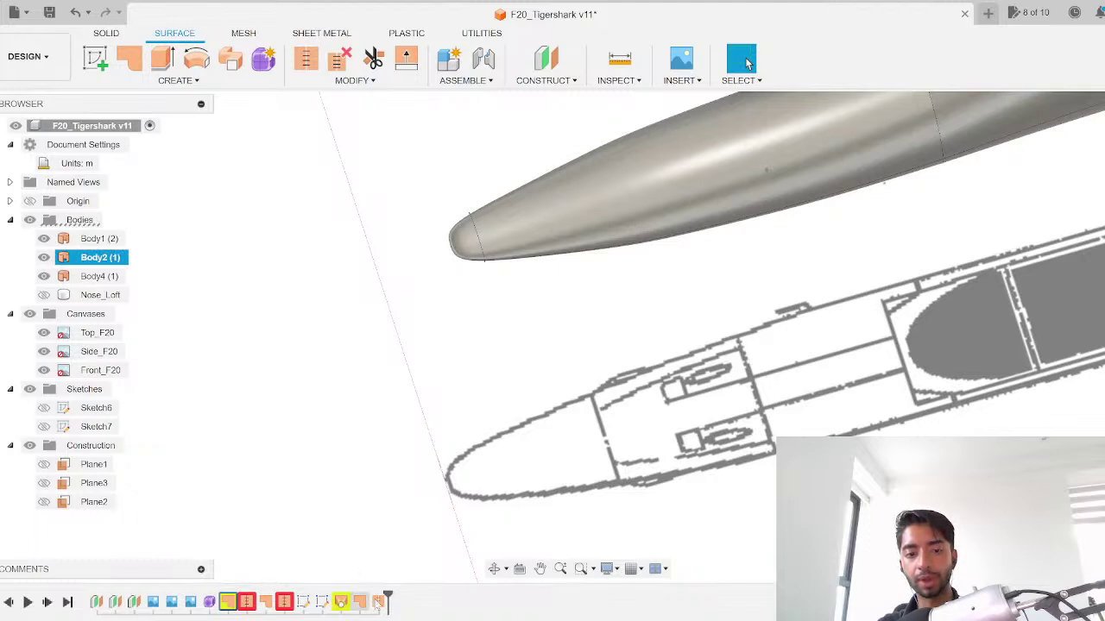
double_click(233, 605)
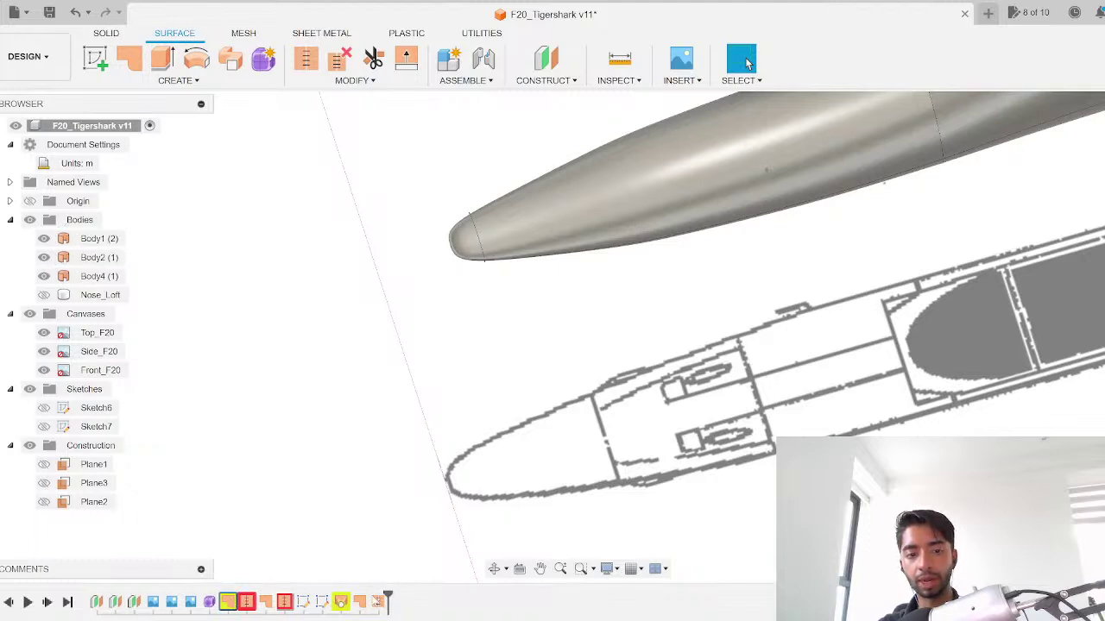
left_click(387, 602, "shift")
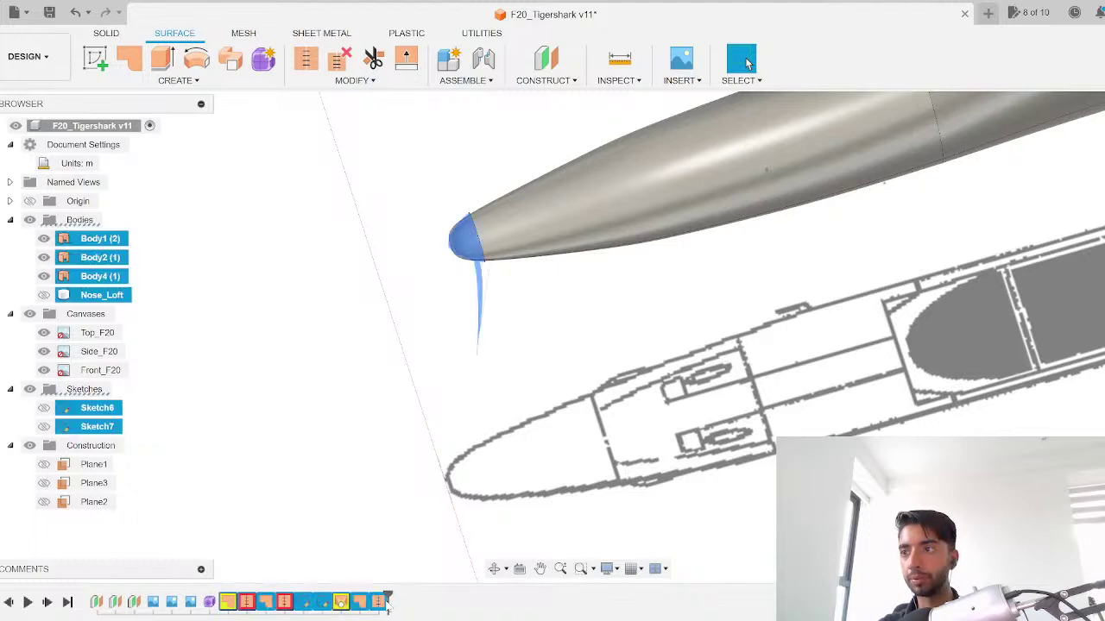
right_click(386, 604)
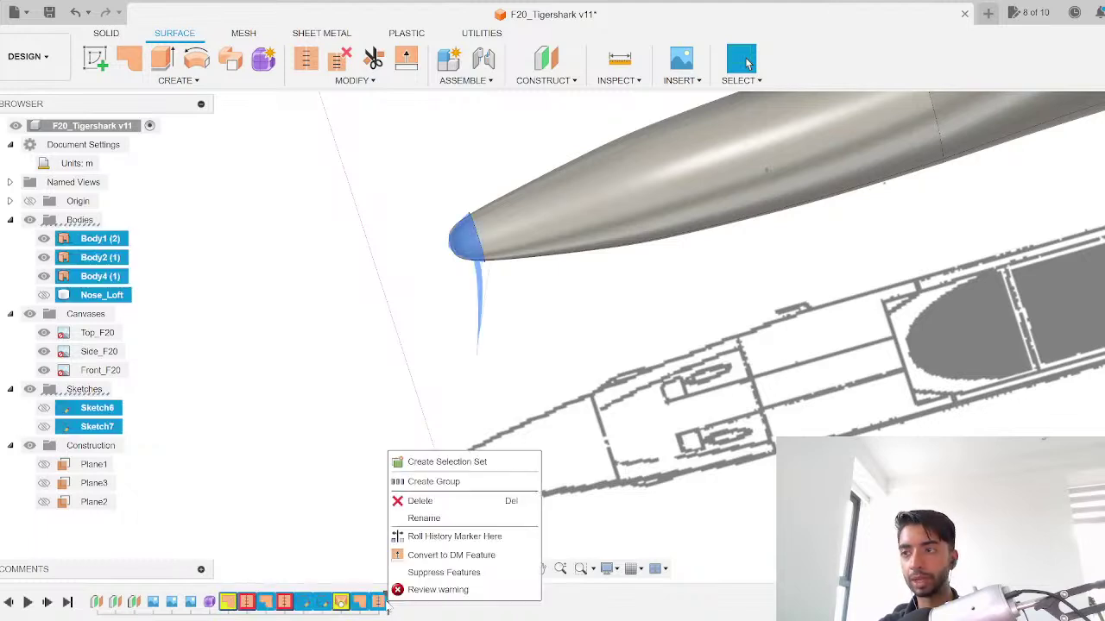
left_click(420, 500)
Step: Save the design as a new version with the description "User Saved"
scroll(378, 427, "down", 4)
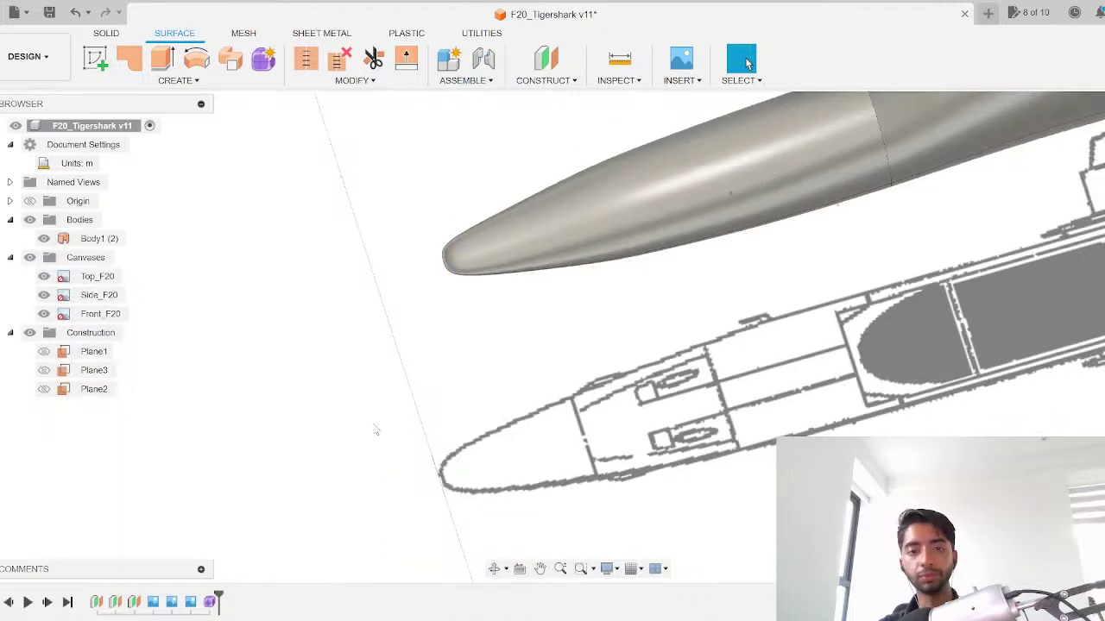
left_click(1003, 217)
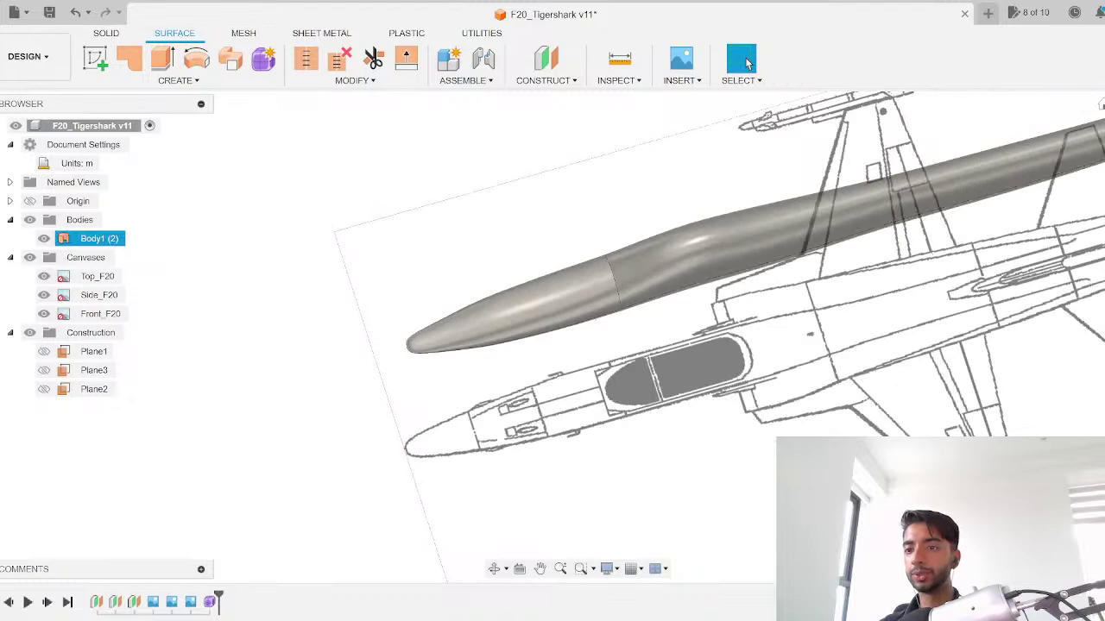
left_click(1104, 142)
left_click(878, 145)
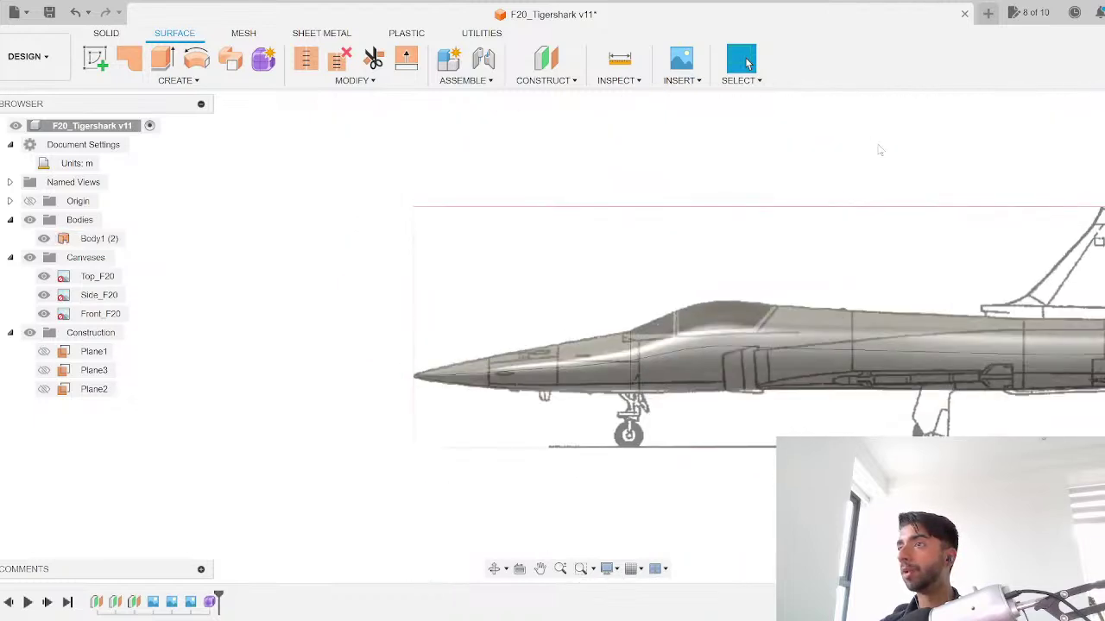
key("ctrl+s")
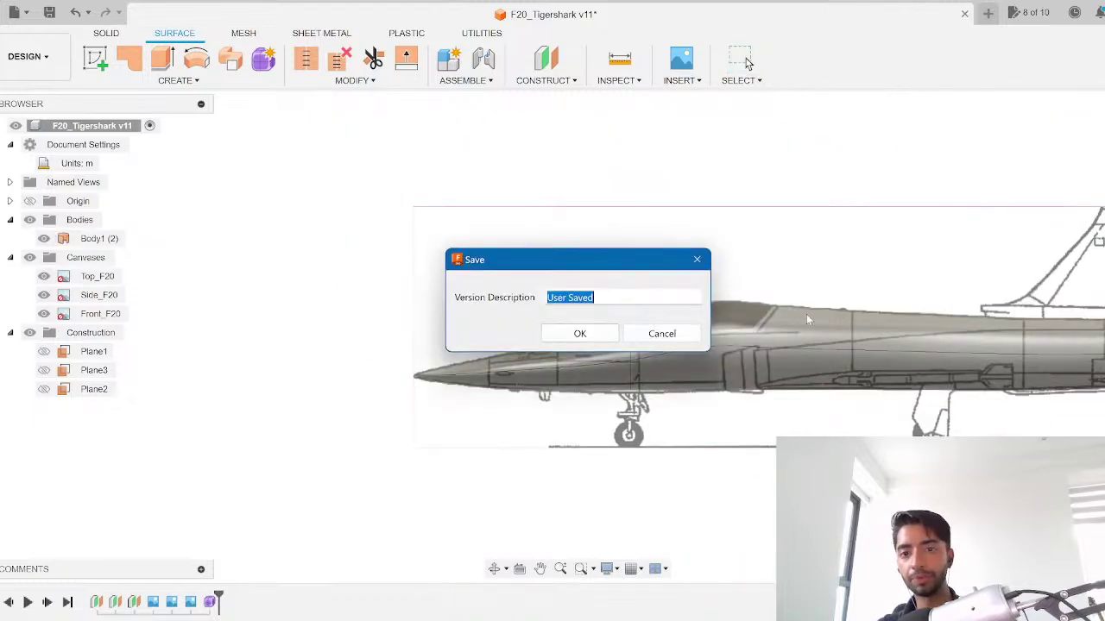
key("Return")
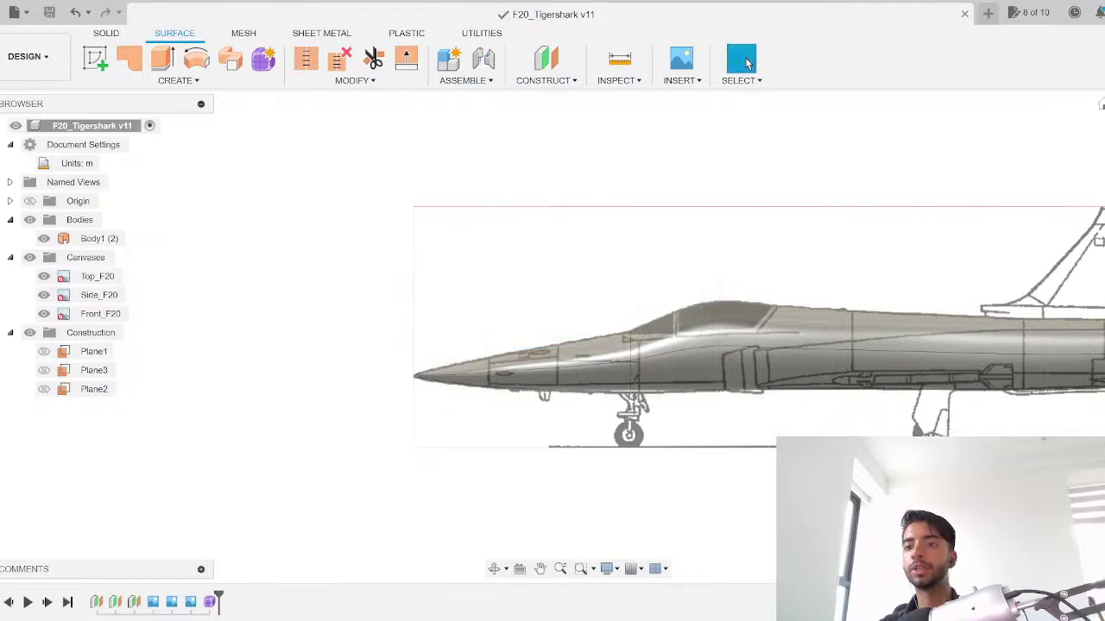
Step: Compare the fuselage with the top and side blueprints, from the nose and canopy back to the open tail end
left_click(1104, 129)
scroll(710, 313, "up", 5)
scroll(520, 345, "down", 3)
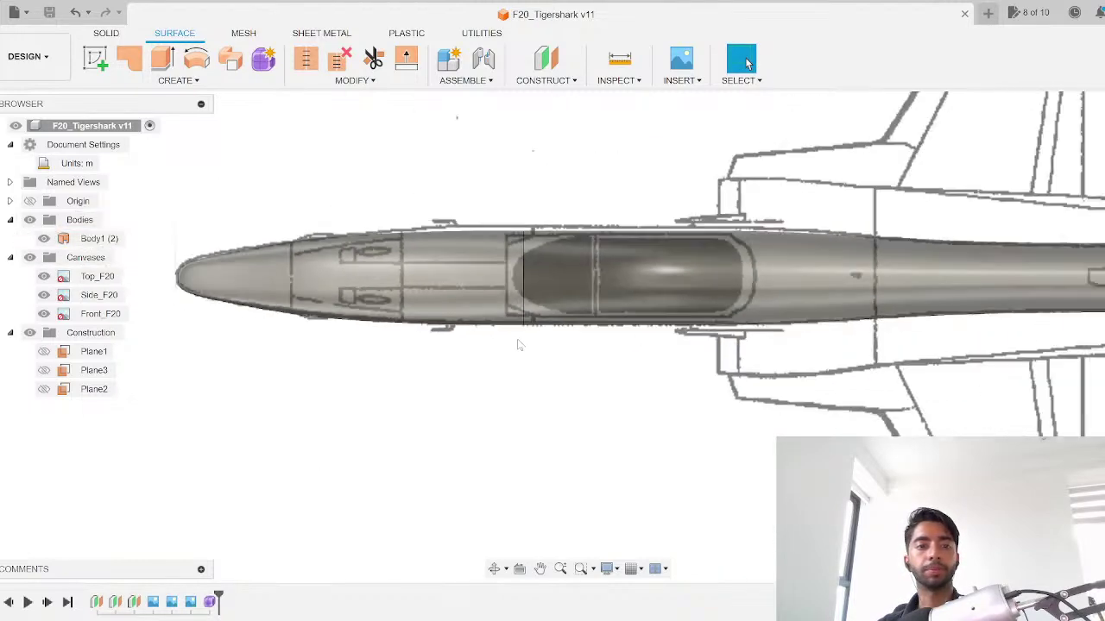
scroll(520, 343, "up", 2)
scroll(550, 261, "up", 2)
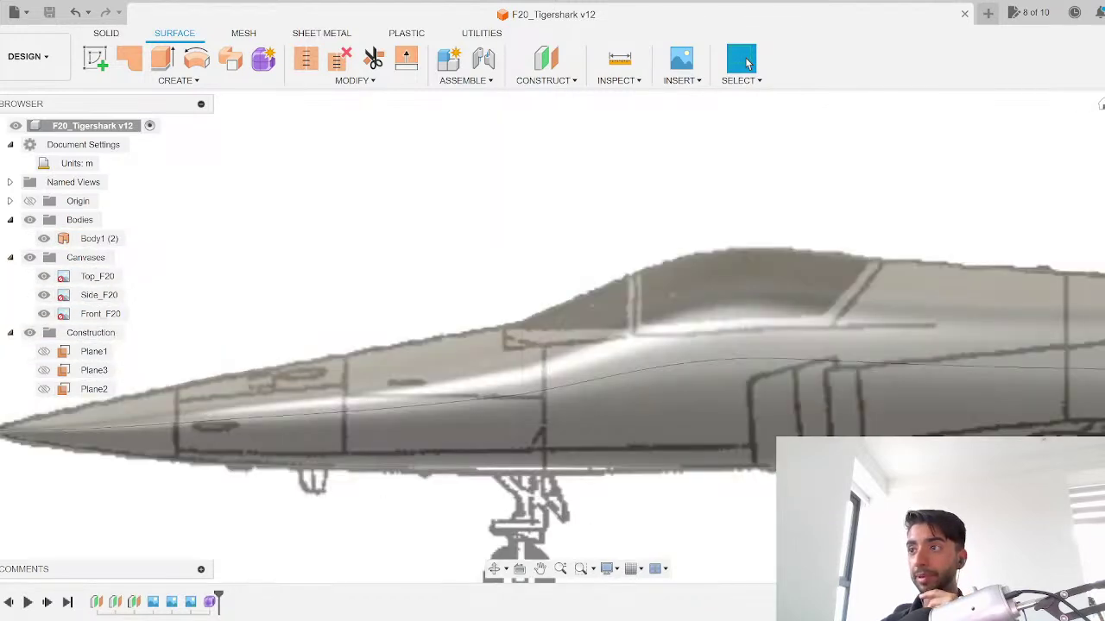
scroll(560, 232, "down", 6)
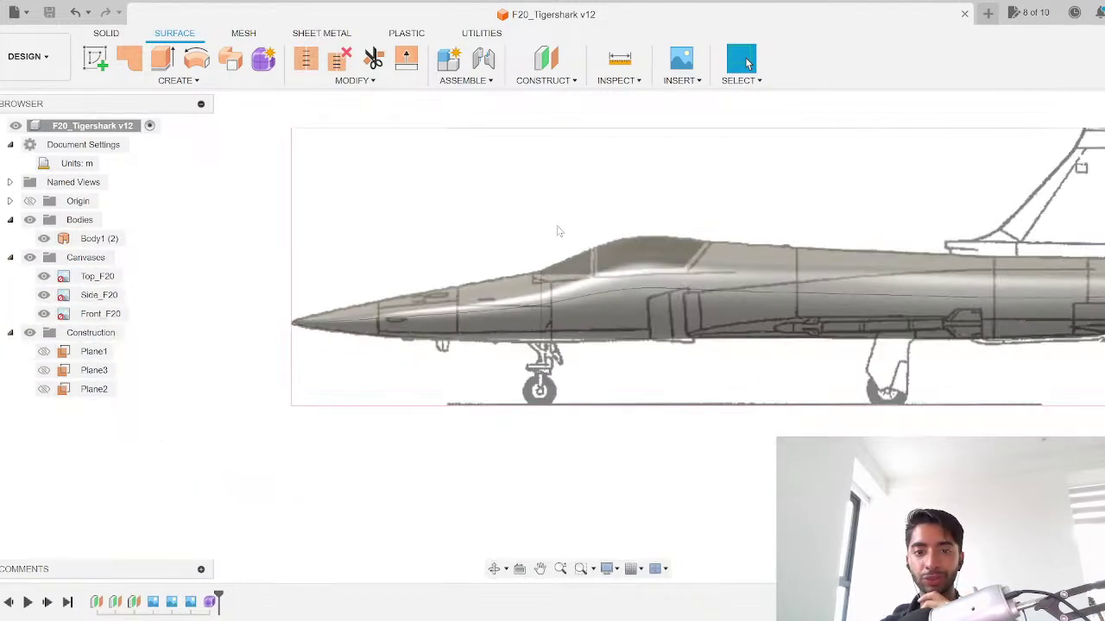
scroll(999, 286, "up", 6)
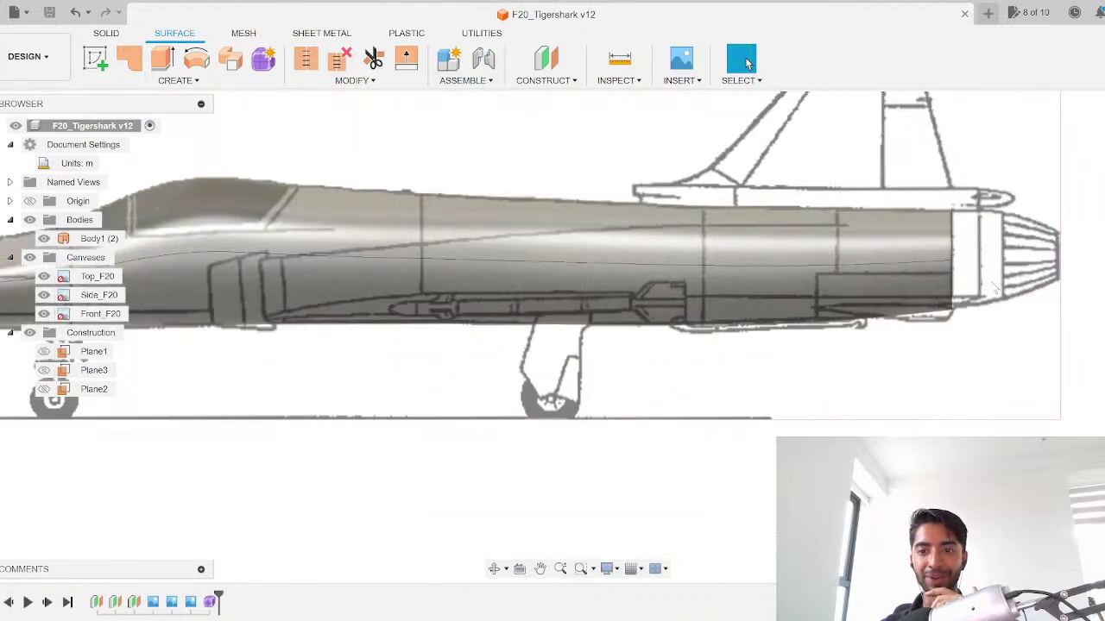
middle_click_drag(996, 285, 851, 318)
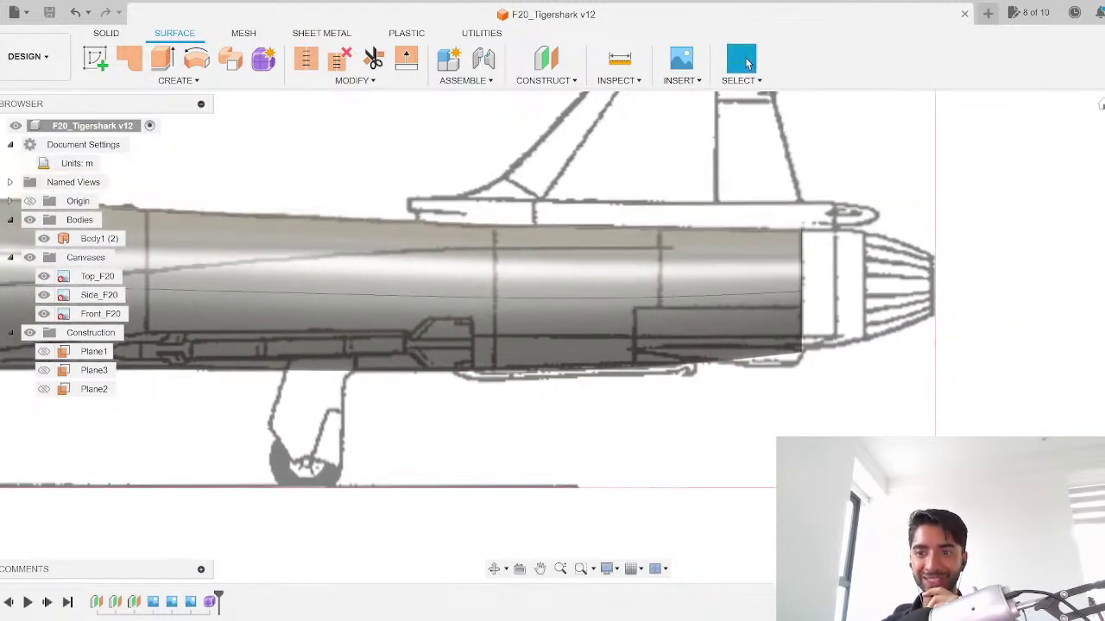
left_click(1104, 119)
scroll(820, 288, "up", 4)
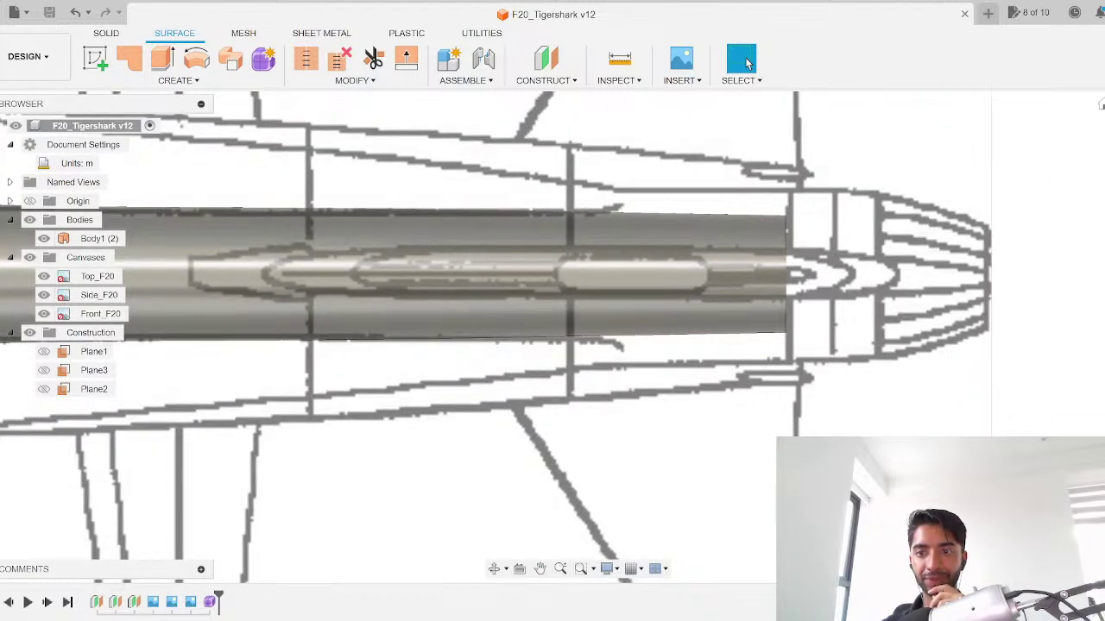
left_click(1104, 155)
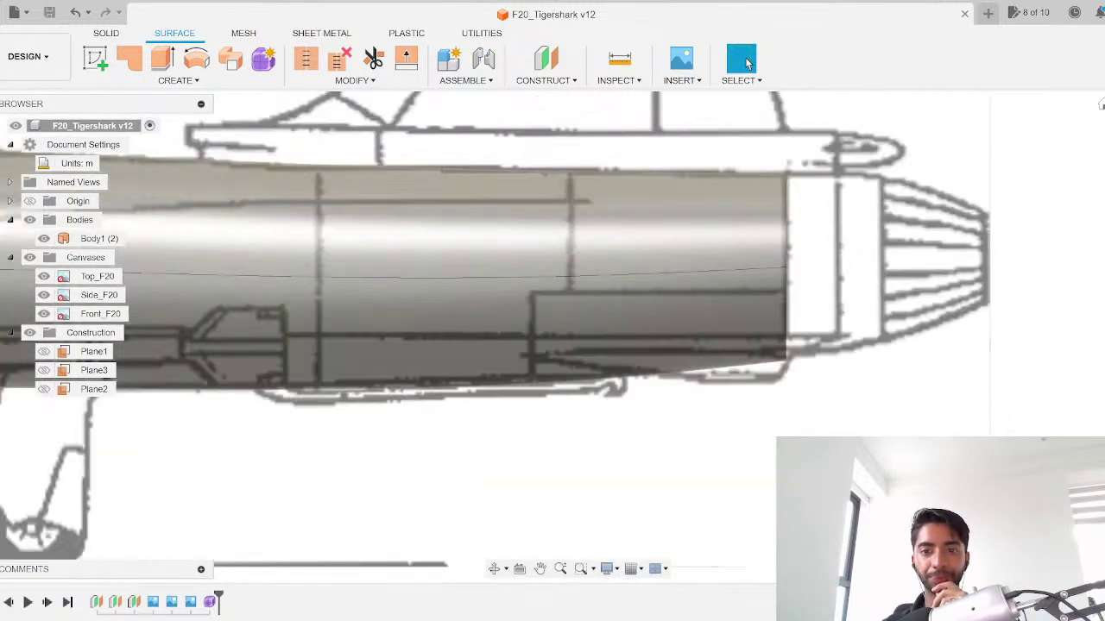
left_click(1104, 119)
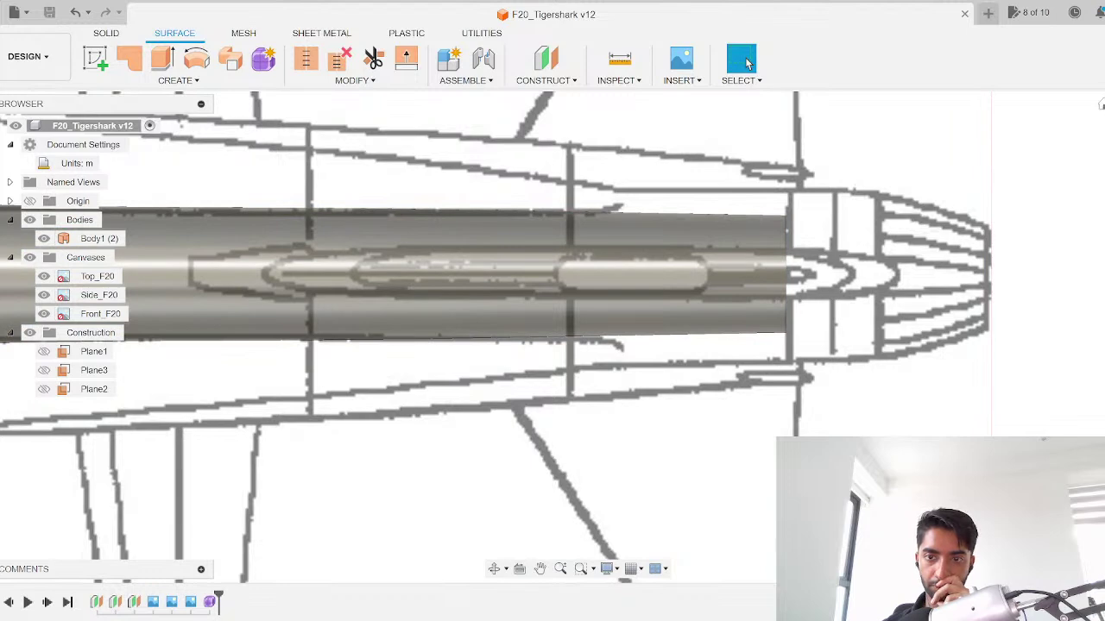
left_click(1104, 119)
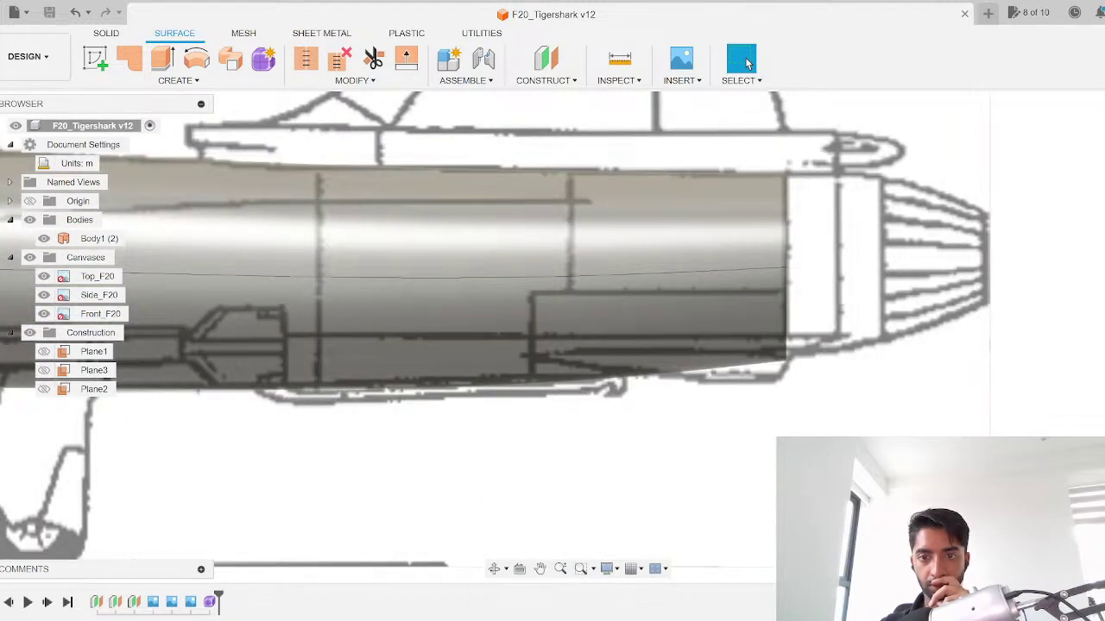
Step: Switch to the web browser to study the F-20 Tigershark reference photo, and return to Fusion 360
left_click(533, 620)
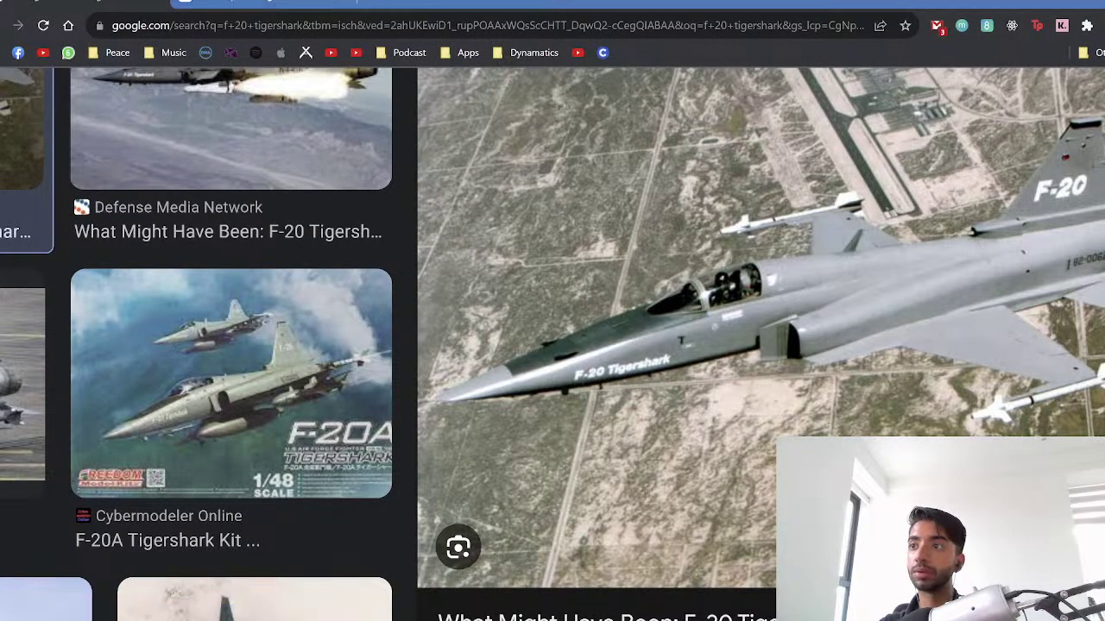
key("alt+Tab")
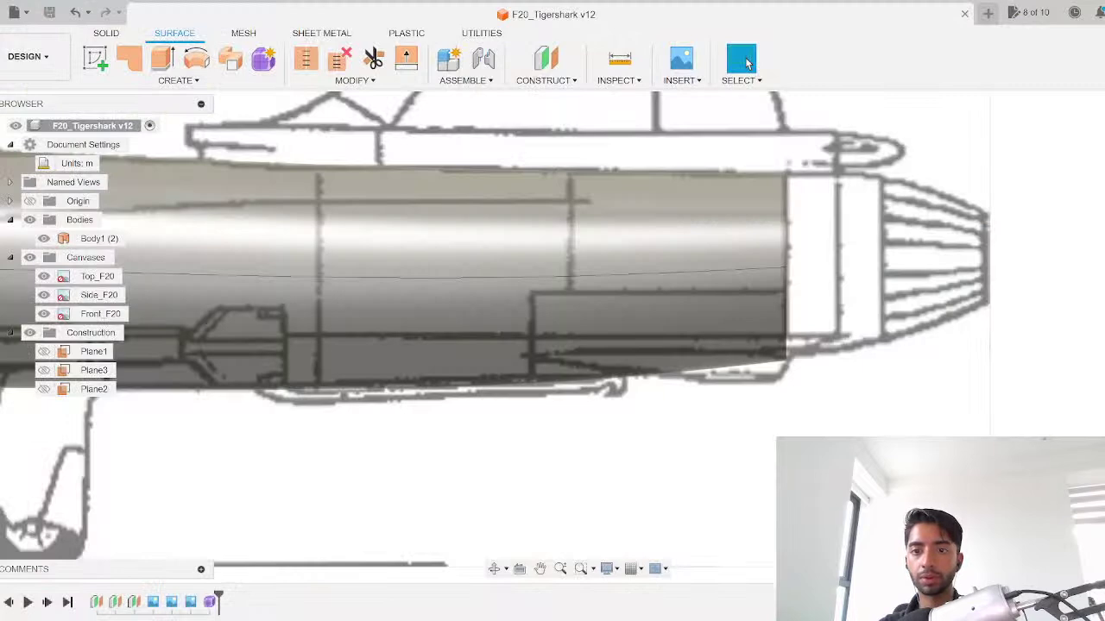
key("alt+Tab")
key("alt+Tab")
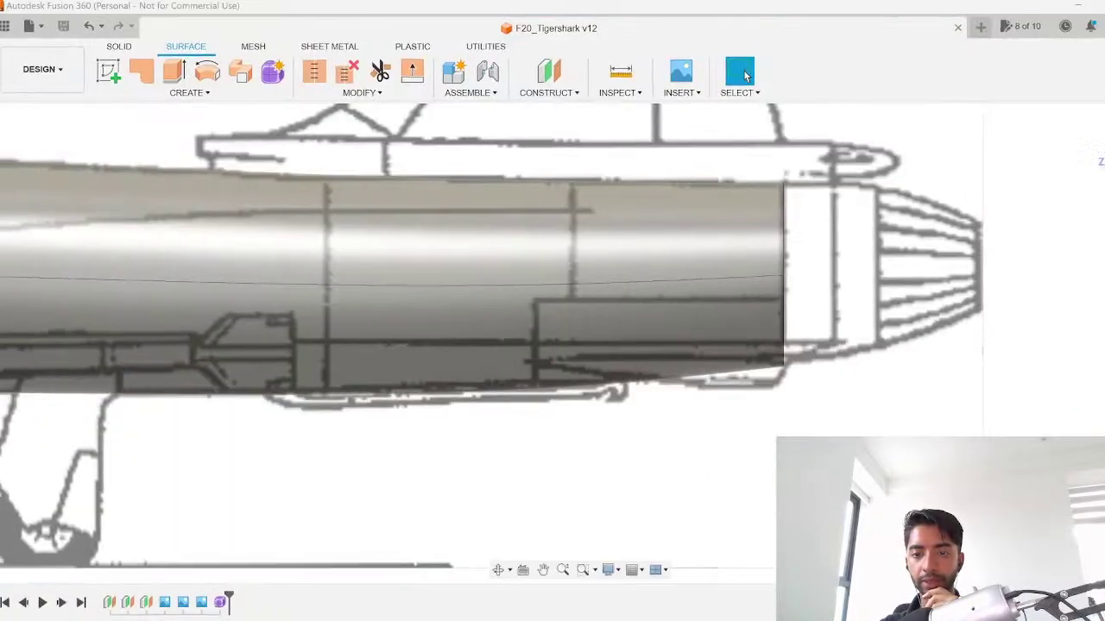
key("alt+Tab")
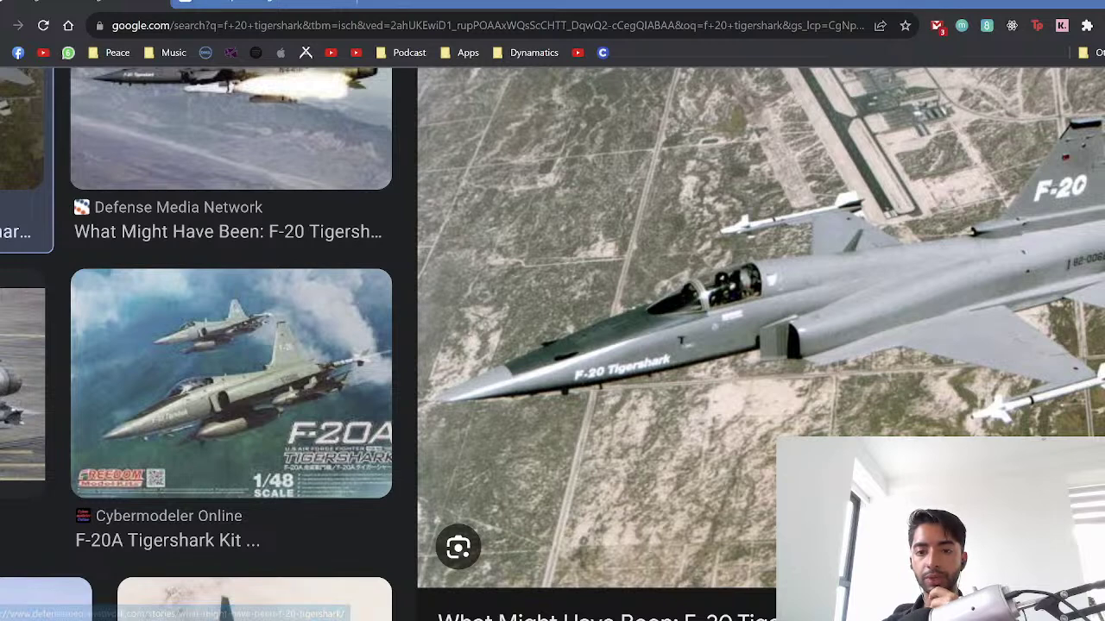
key("alt+Tab")
Step: Examine the whole fuselage's shape in perspective and against the side and top blueprints
scroll(813, 236, "down", 5)
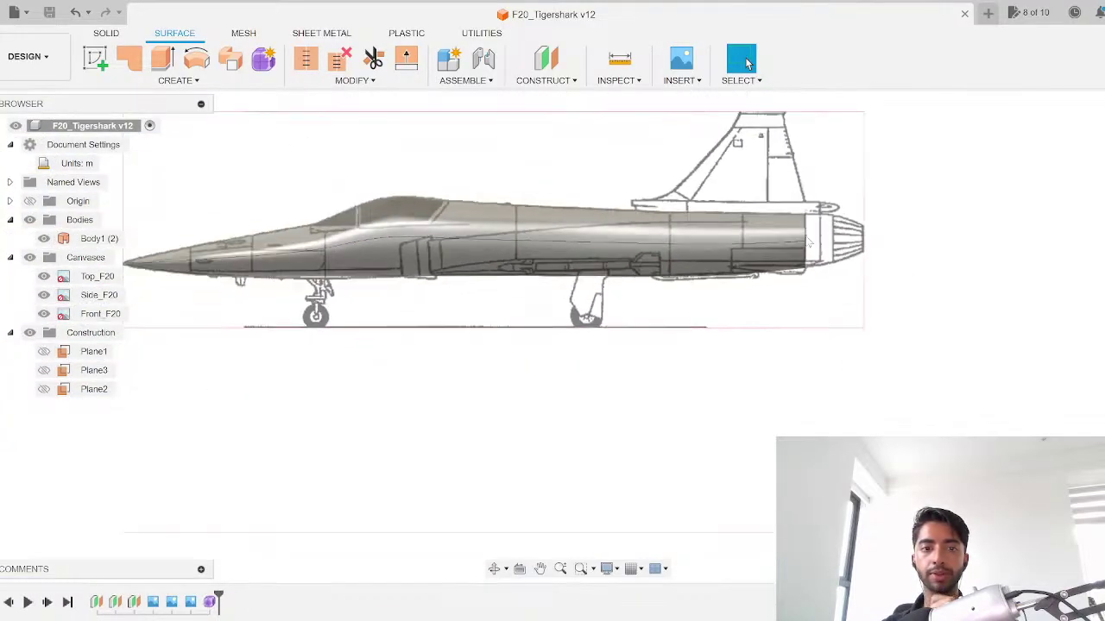
middle_click_drag(460, 338, 490, 332)
scroll(407, 259, "up", 3)
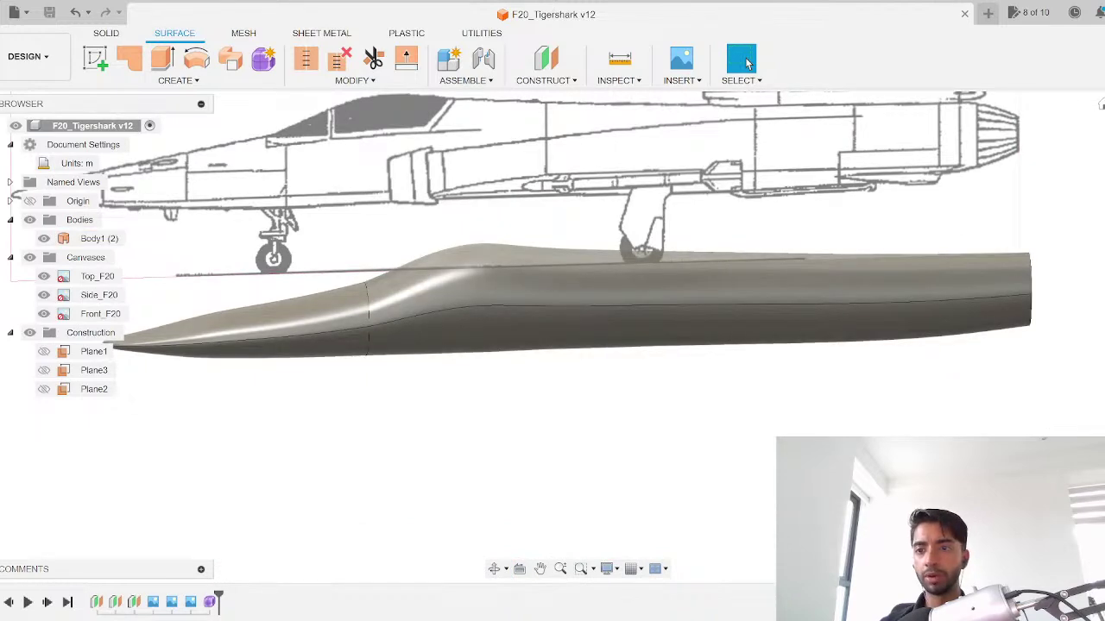
scroll(354, 288, "up", 3)
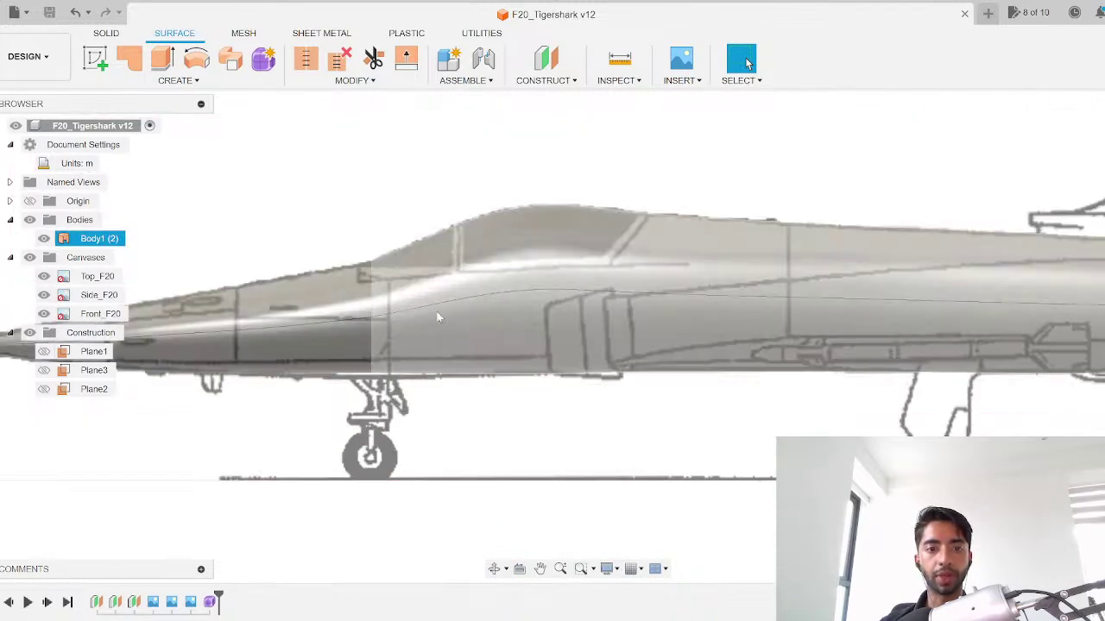
scroll(550, 352, "down", 4)
scroll(550, 352, "down", 2)
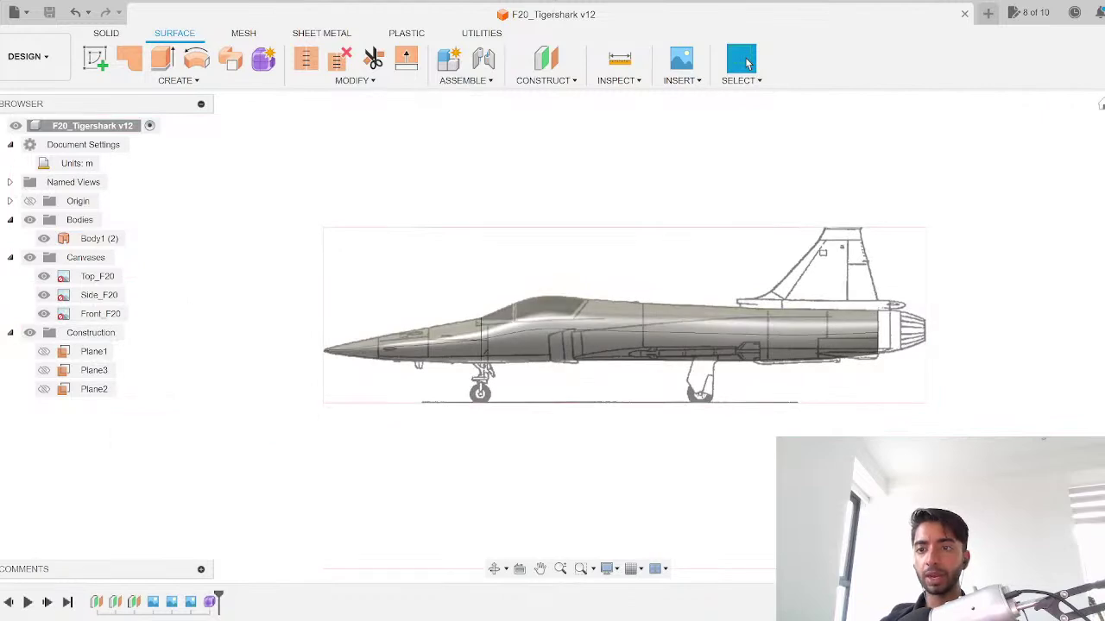
scroll(650, 388, "up", 3)
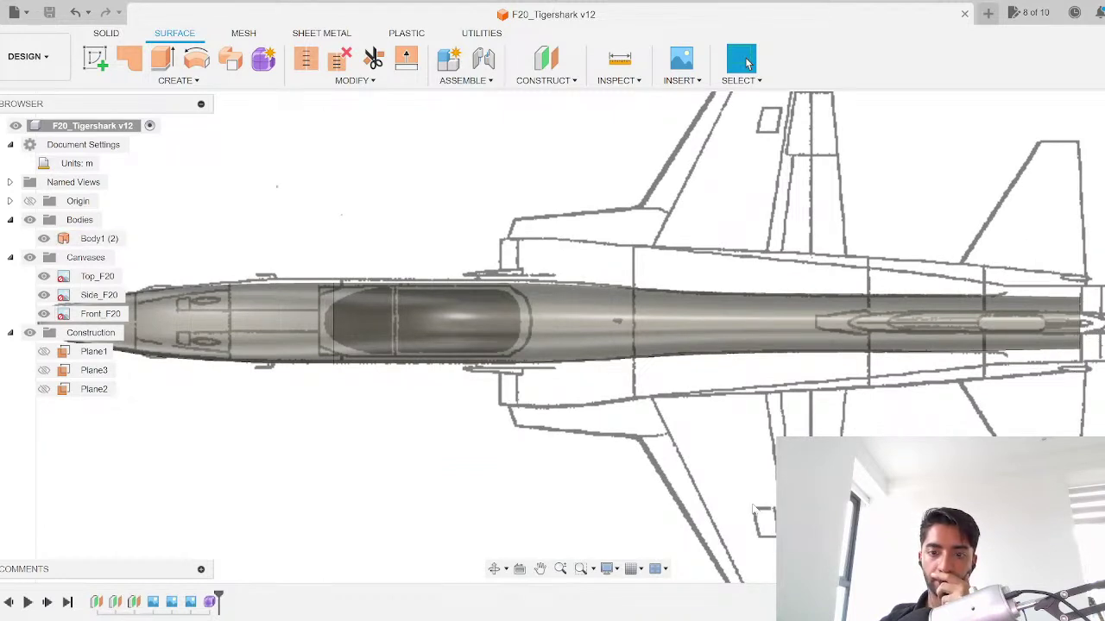
left_click(1073, 347)
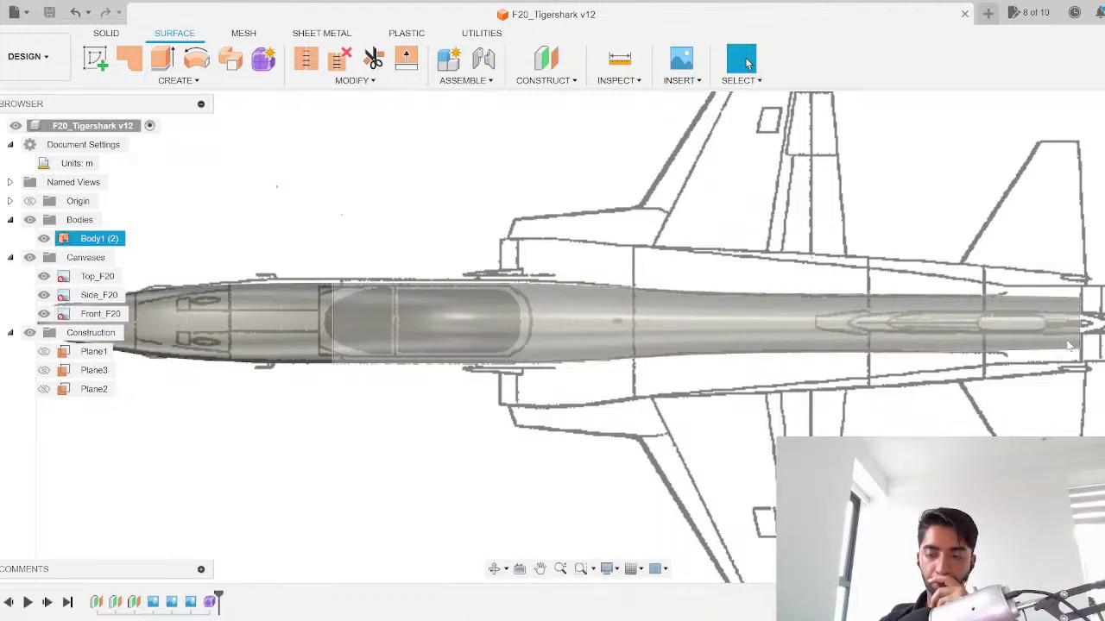
key("Escape")
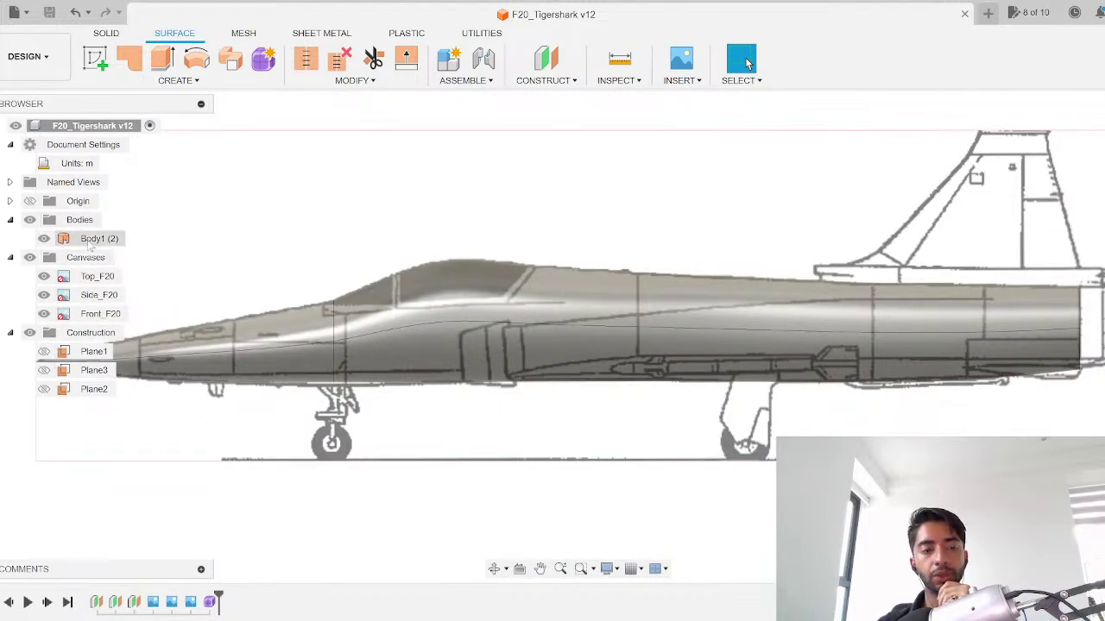
Step: Reopen the fuselage body's form feature for editing
left_click(89, 242)
scroll(568, 416, "down", 2)
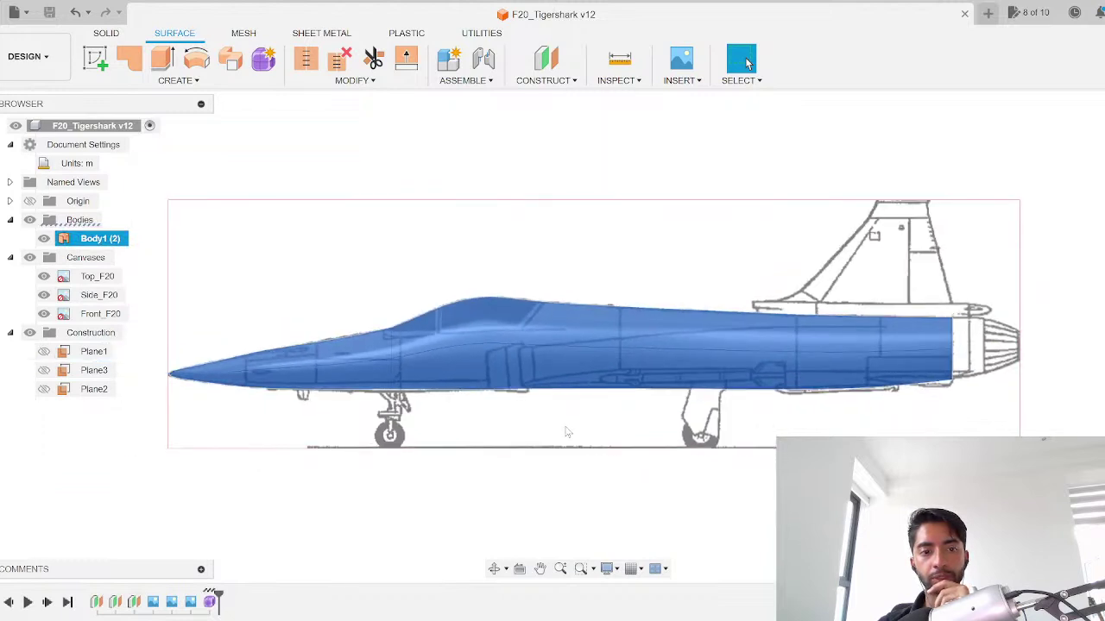
key("Escape")
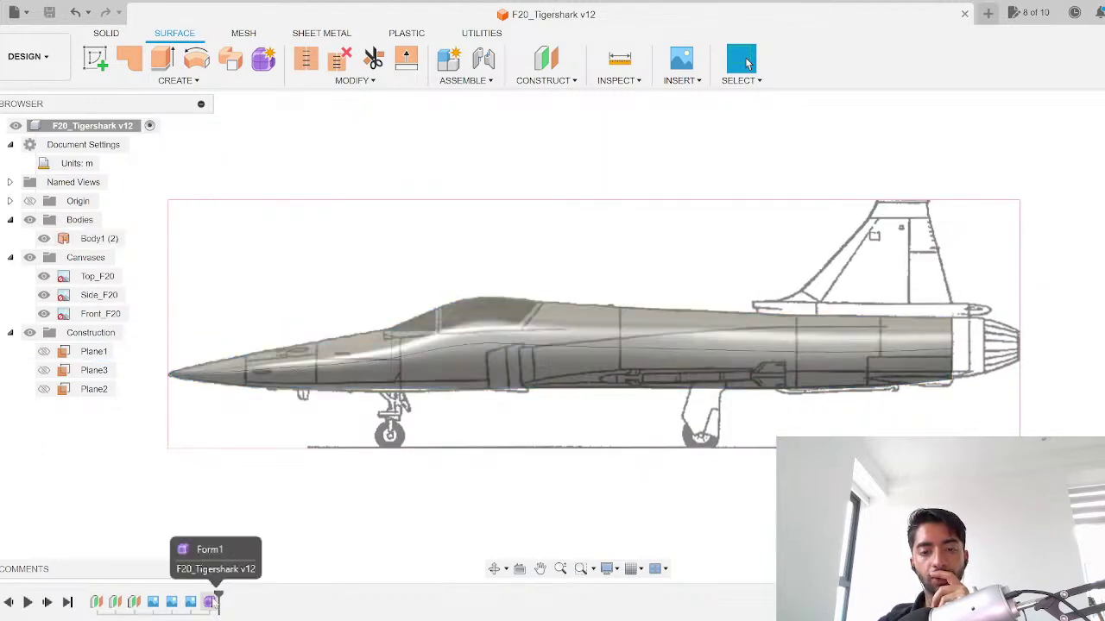
double_click(211, 602)
scroll(820, 308, "up", 2)
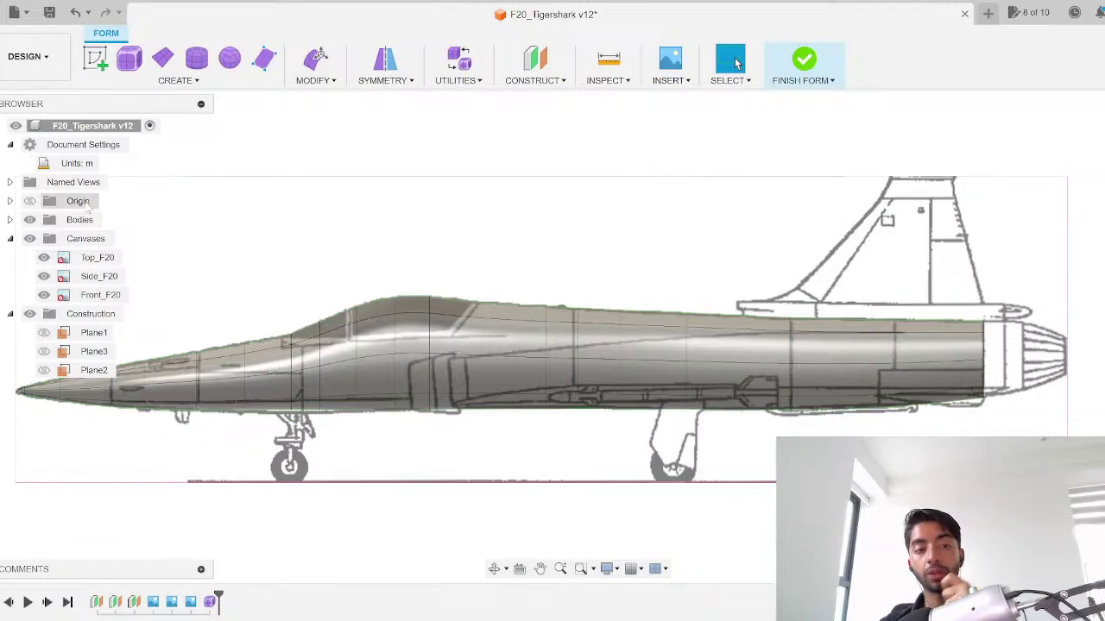
Step: Expand the list of bodies and compare the fuselage form with the side, top and front blueprints
left_click(10, 219)
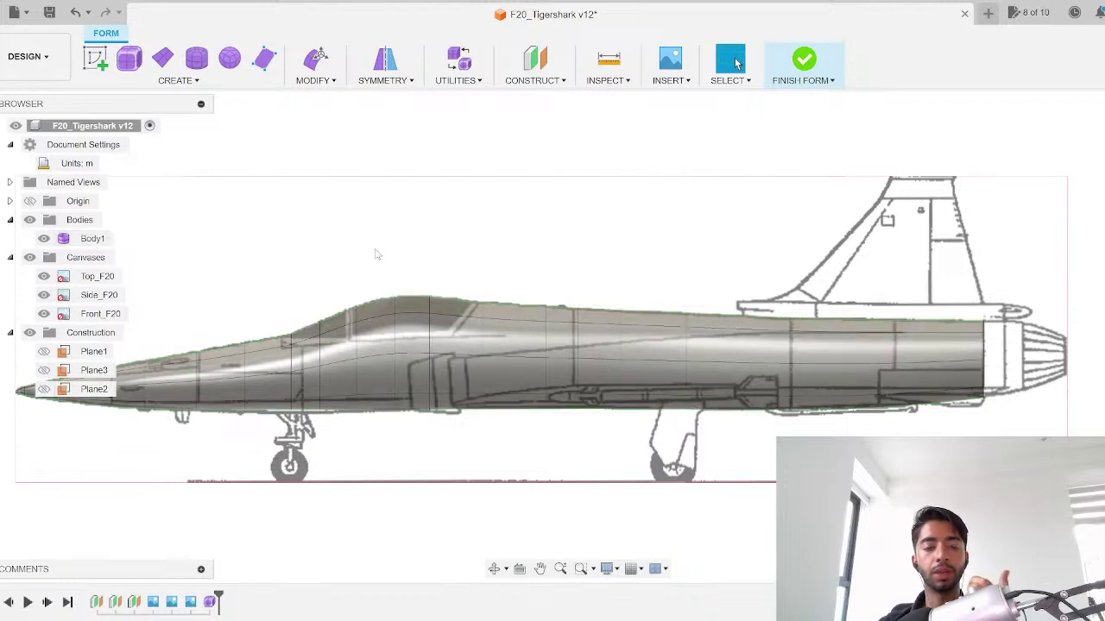
left_click(394, 302)
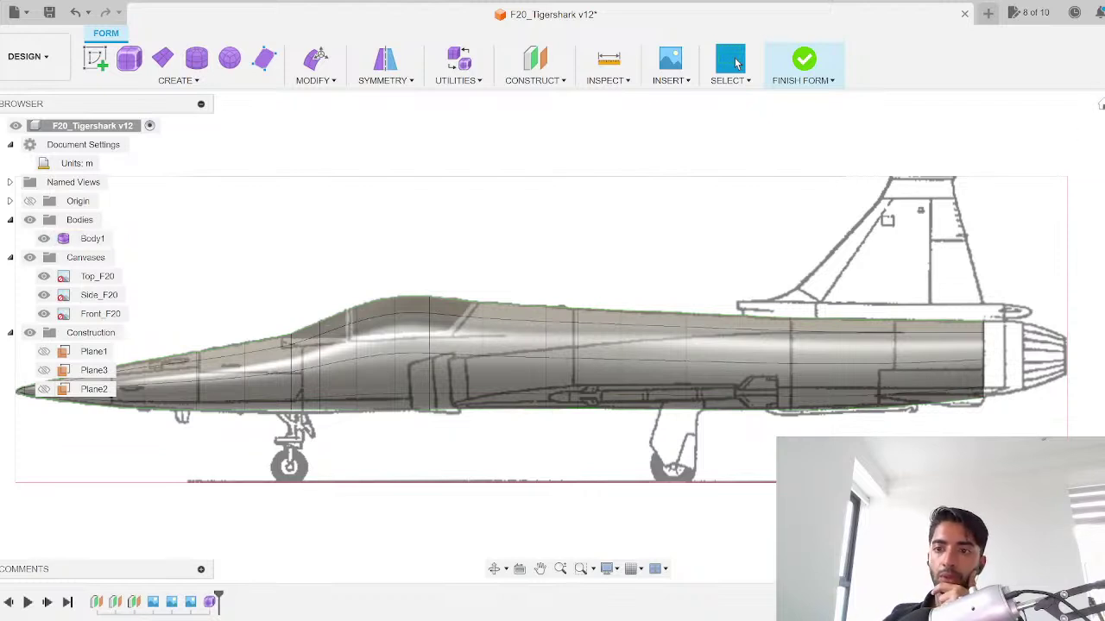
left_click(1103, 126)
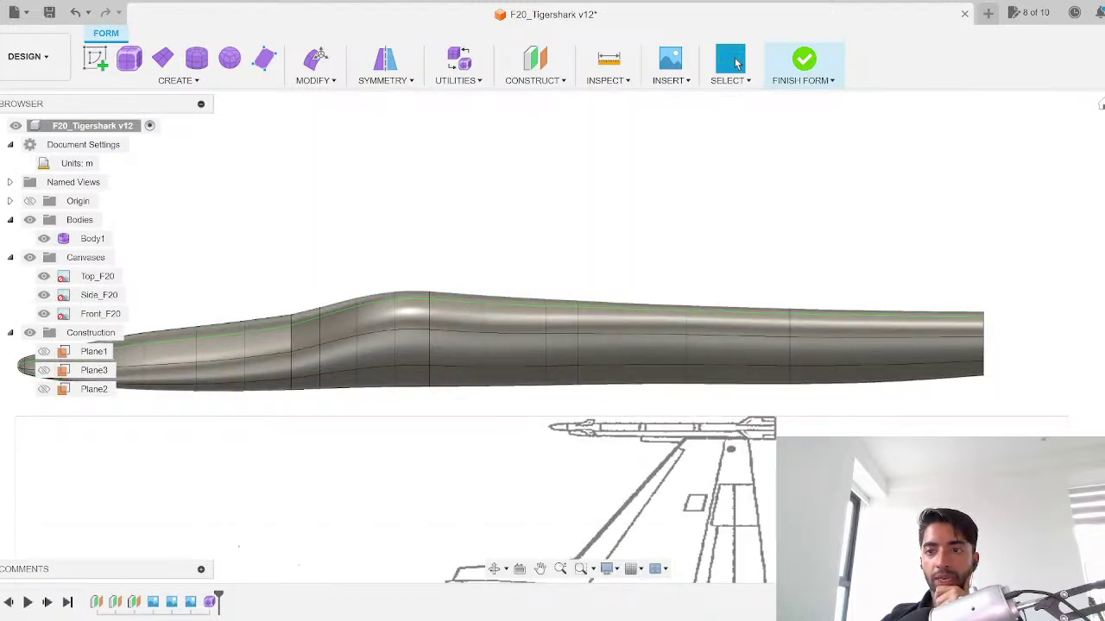
middle_click_drag(671, 401, 654, 345)
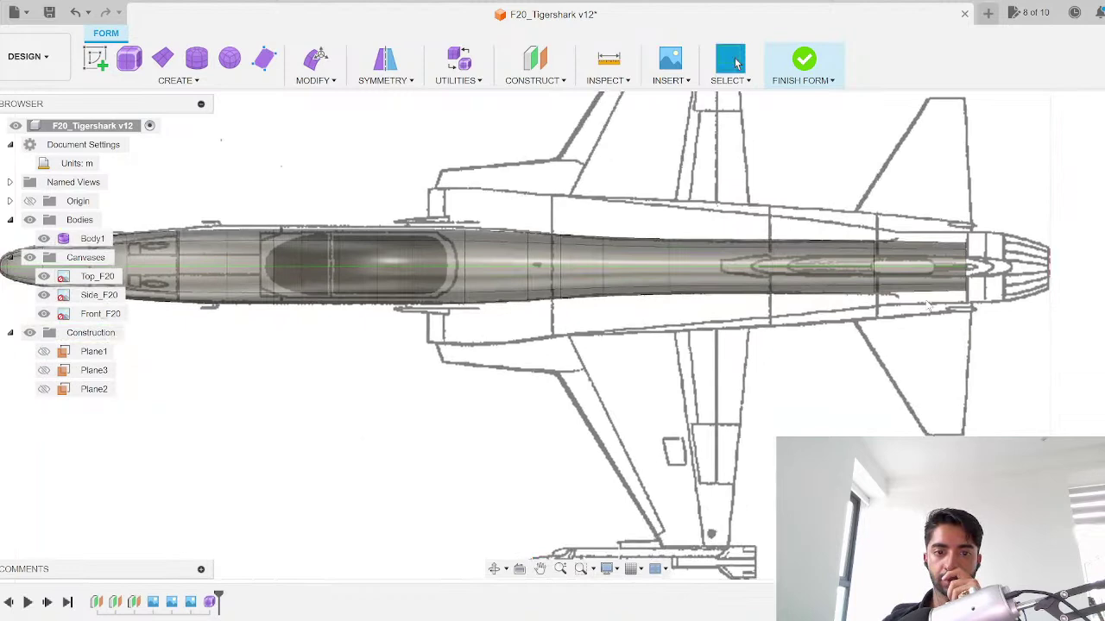
left_click(1104, 164)
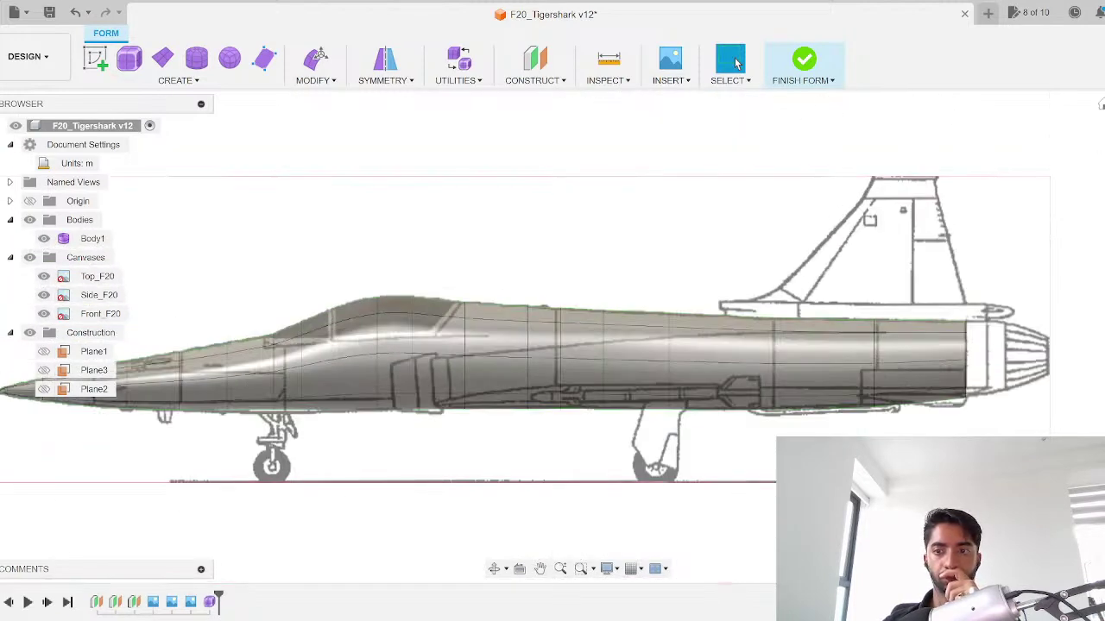
left_click(1104, 155)
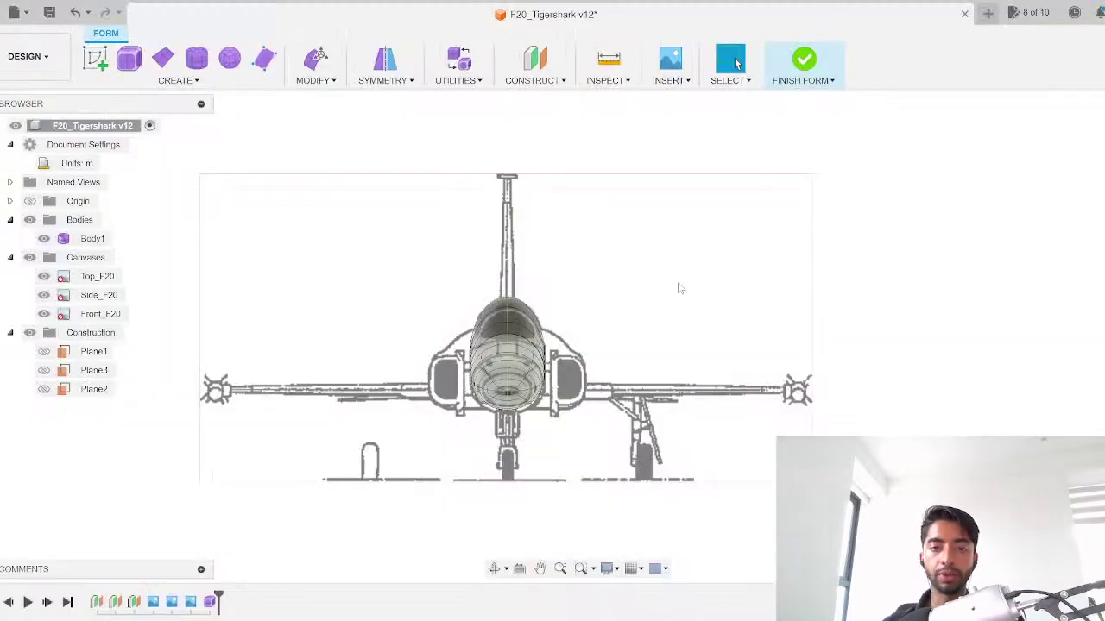
left_click(1104, 141)
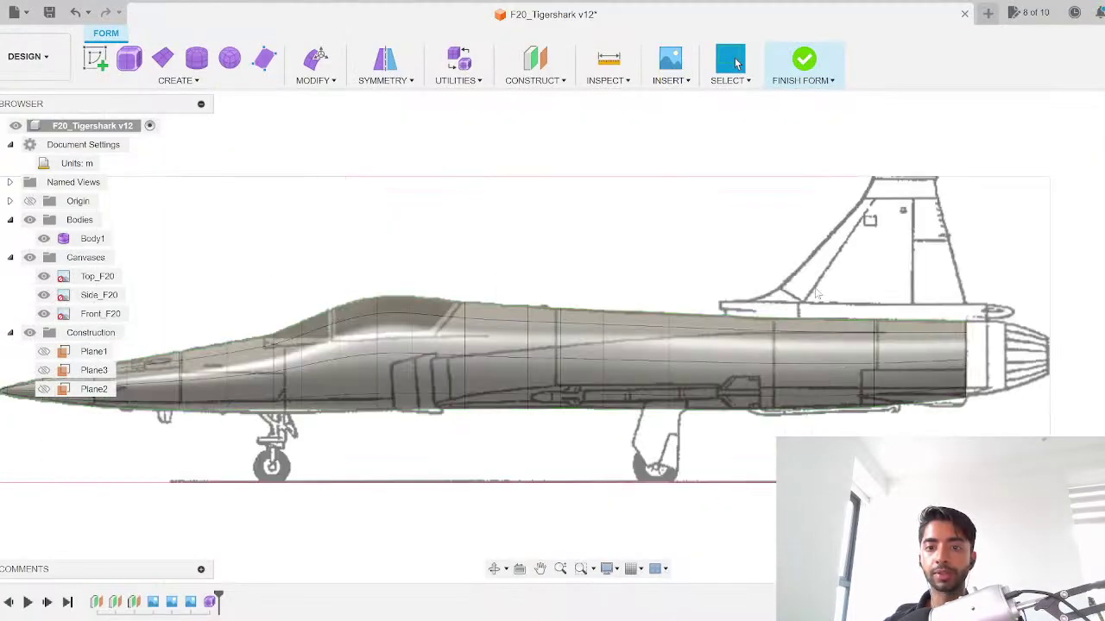
left_click(1104, 129)
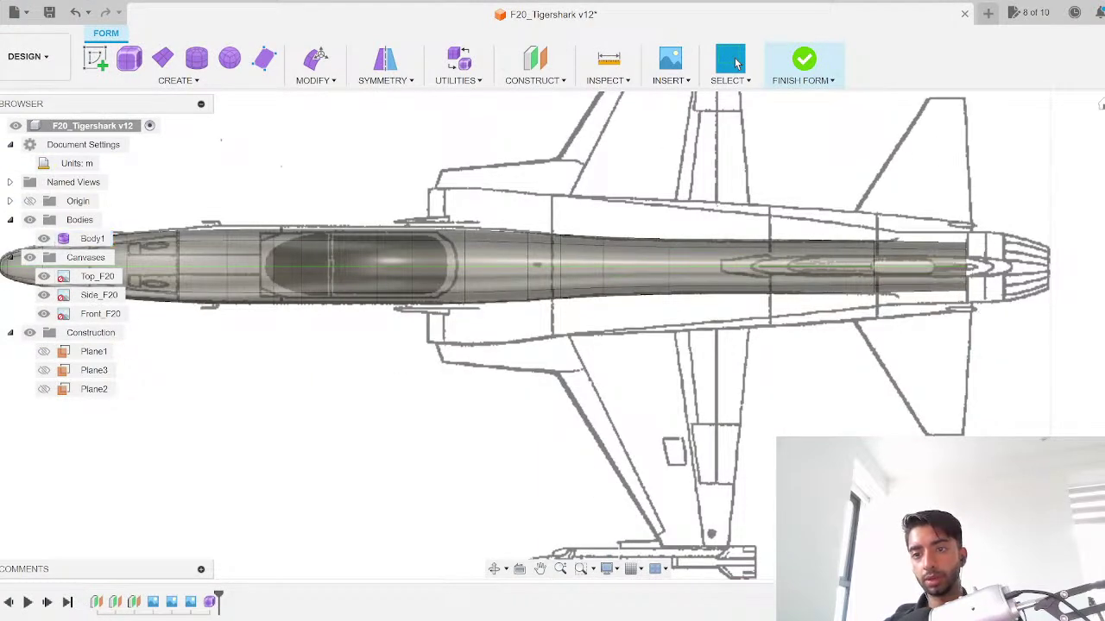
left_click(1104, 159)
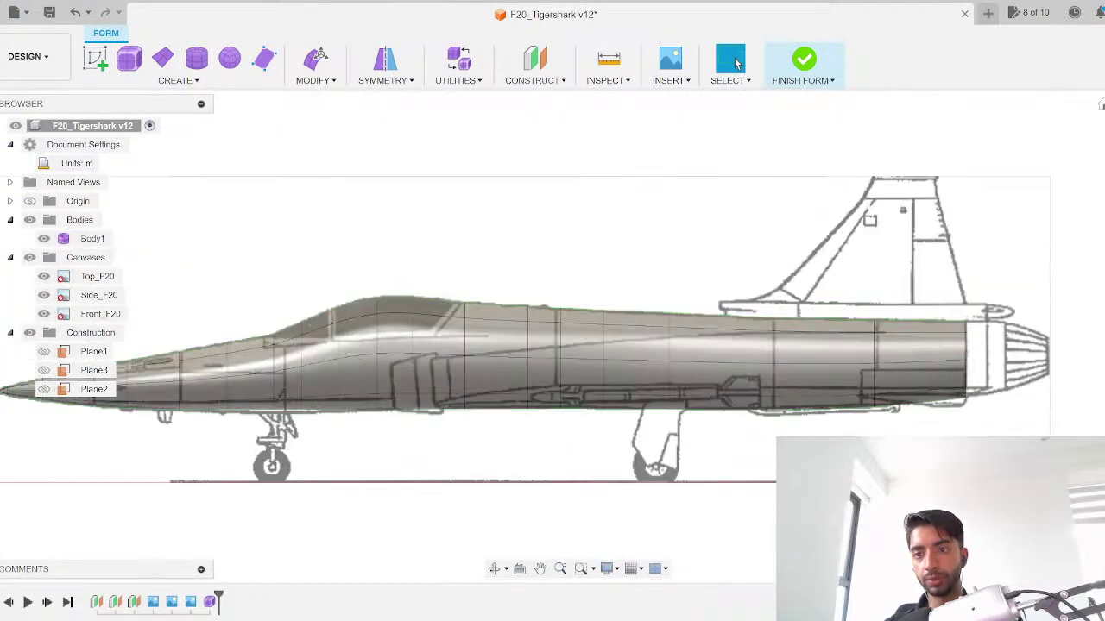
left_click(1104, 155)
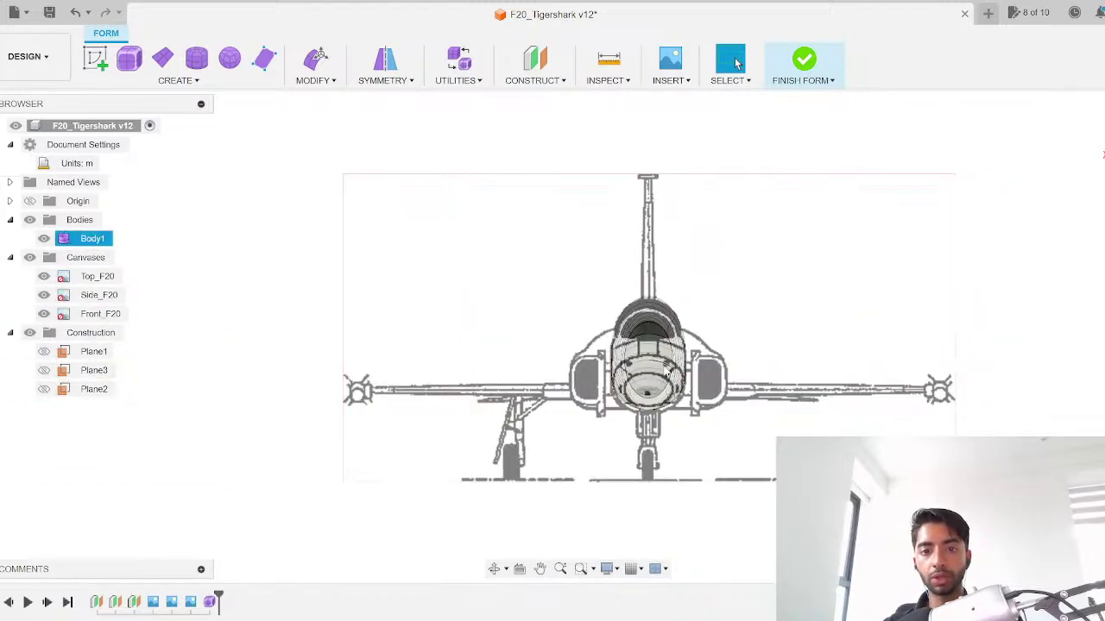
Step: Examine the nose and canopy against the front blueprint, and the side profile back to the open tail end
scroll(662, 373, "up", 3)
scroll(662, 373, "up", 1)
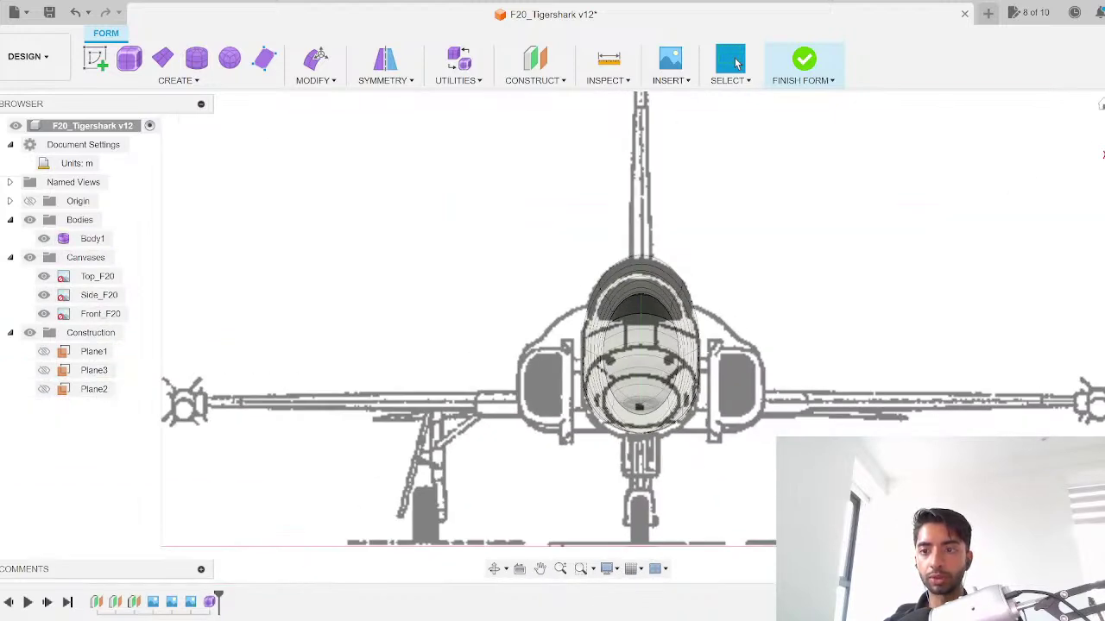
left_click(1104, 156)
scroll(900, 321, "down", 5)
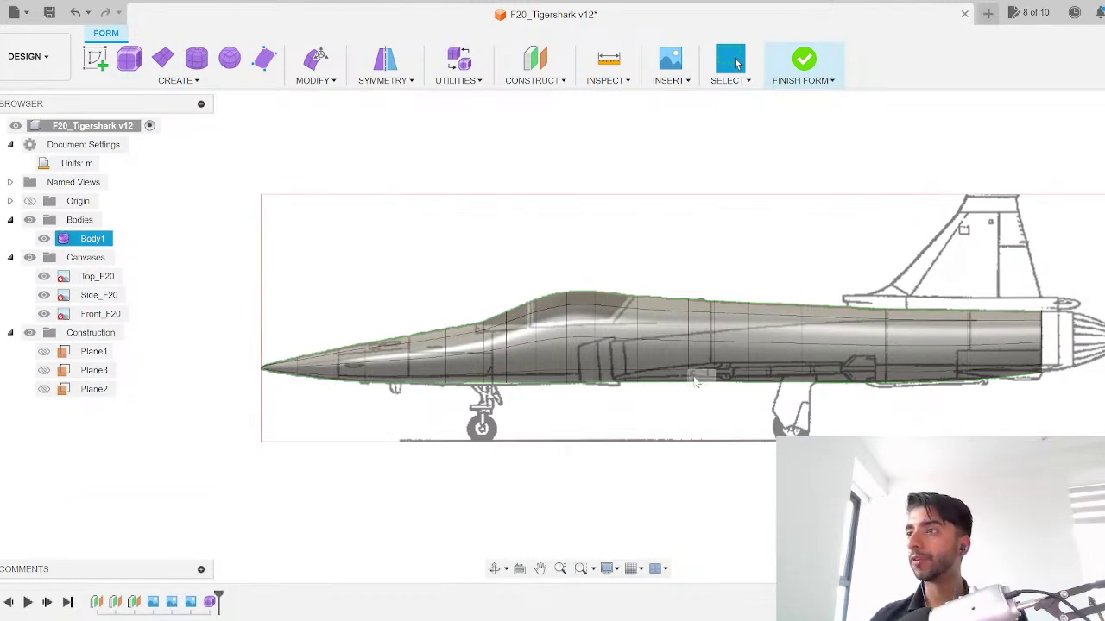
scroll(824, 377, "up", 2)
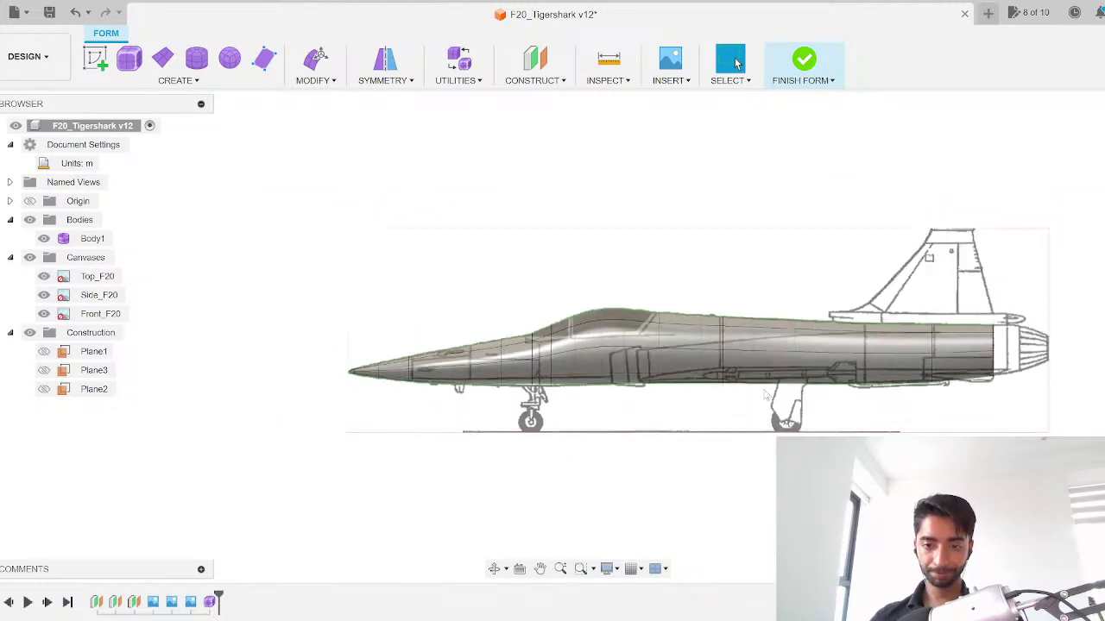
scroll(870, 380, "down", 2)
scroll(962, 362, "up", 4)
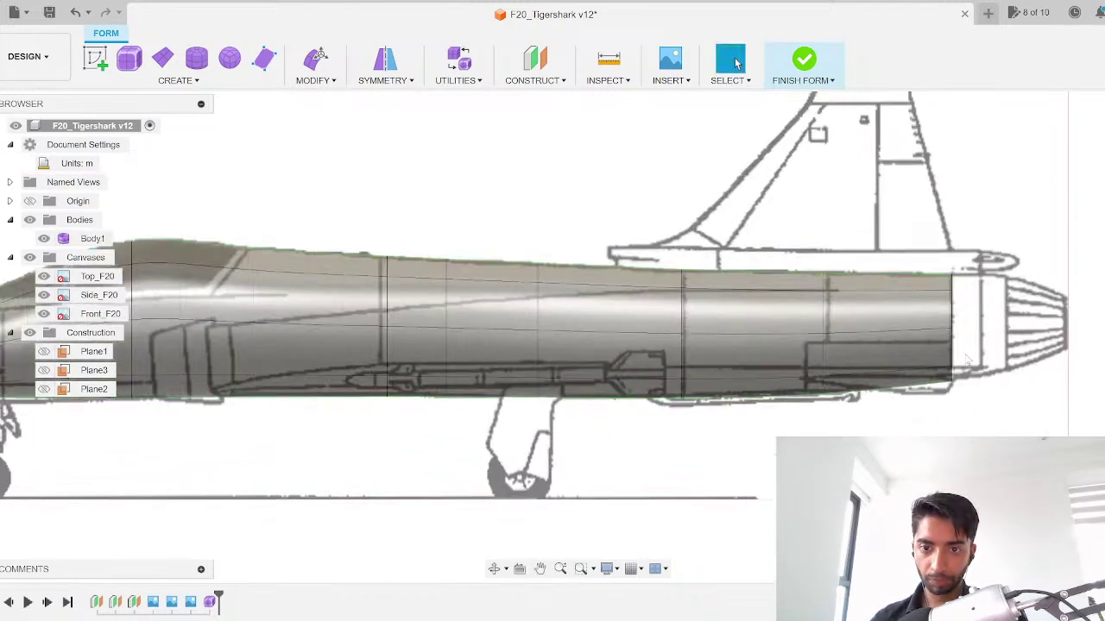
scroll(966, 361, "down", 1)
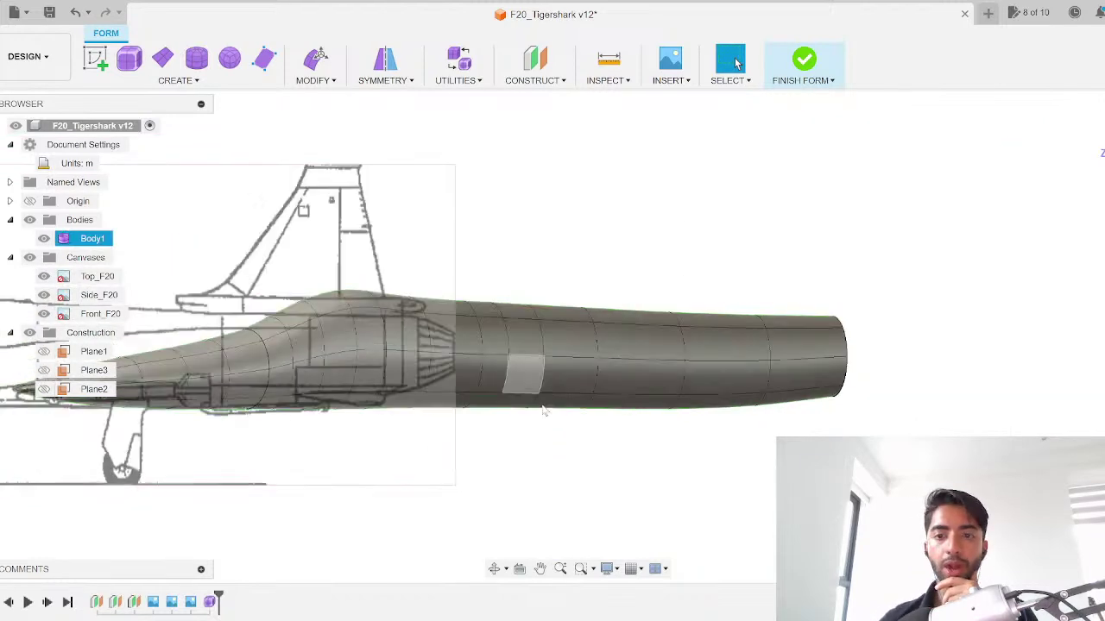
Step: Study how the air intakes and rear fuselage relate to the form in the front, side and top blueprints
scroll(609, 412, "up", 5)
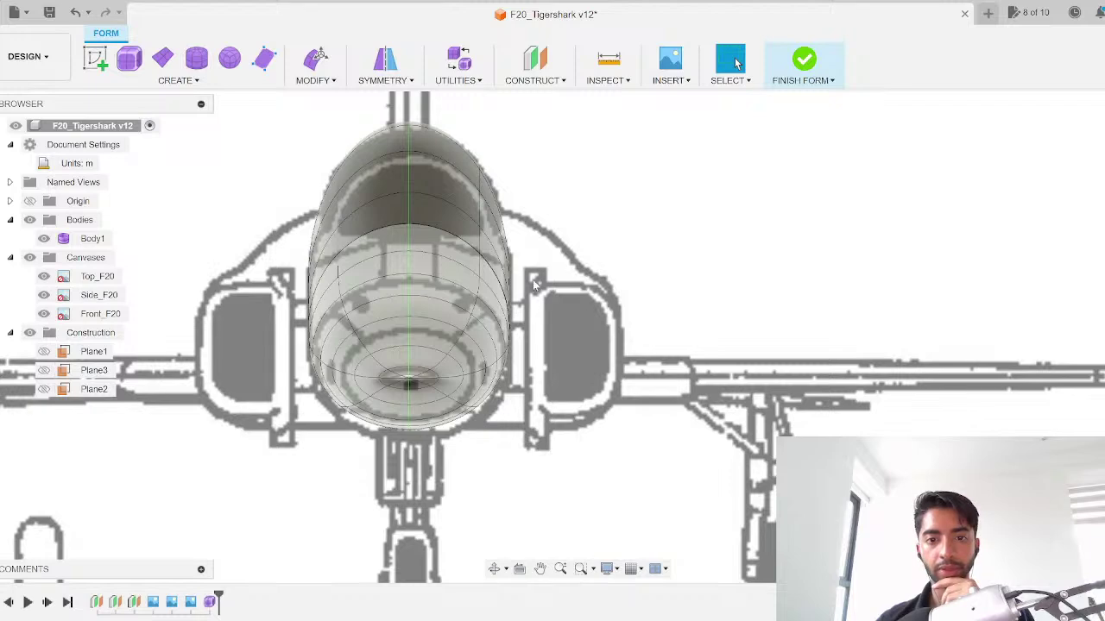
left_click(511, 291)
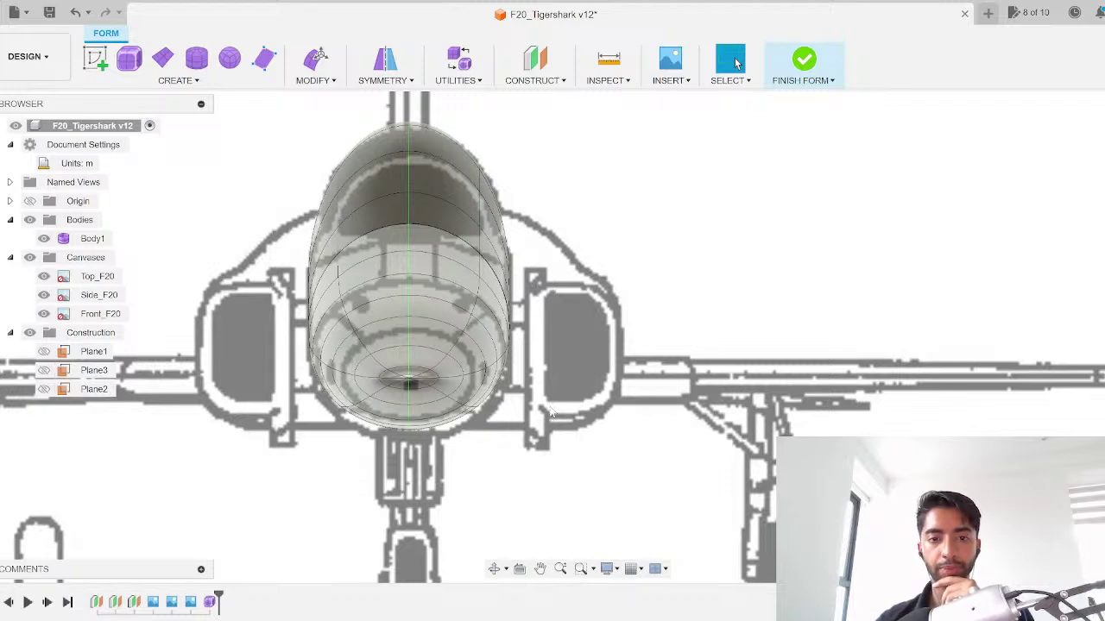
left_click(1104, 137)
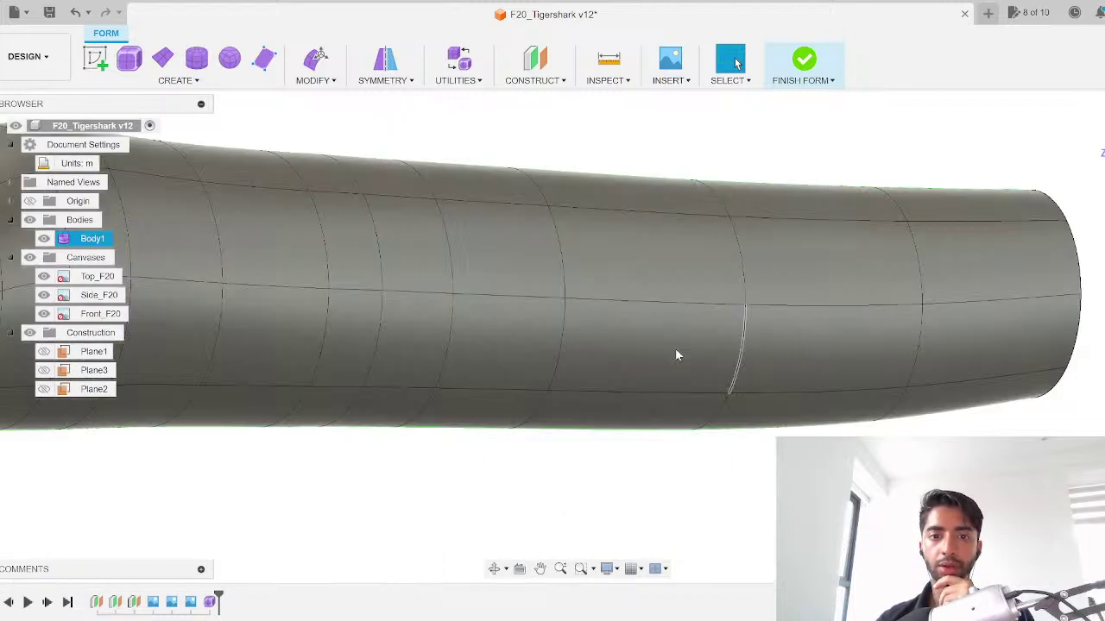
left_click(1104, 136)
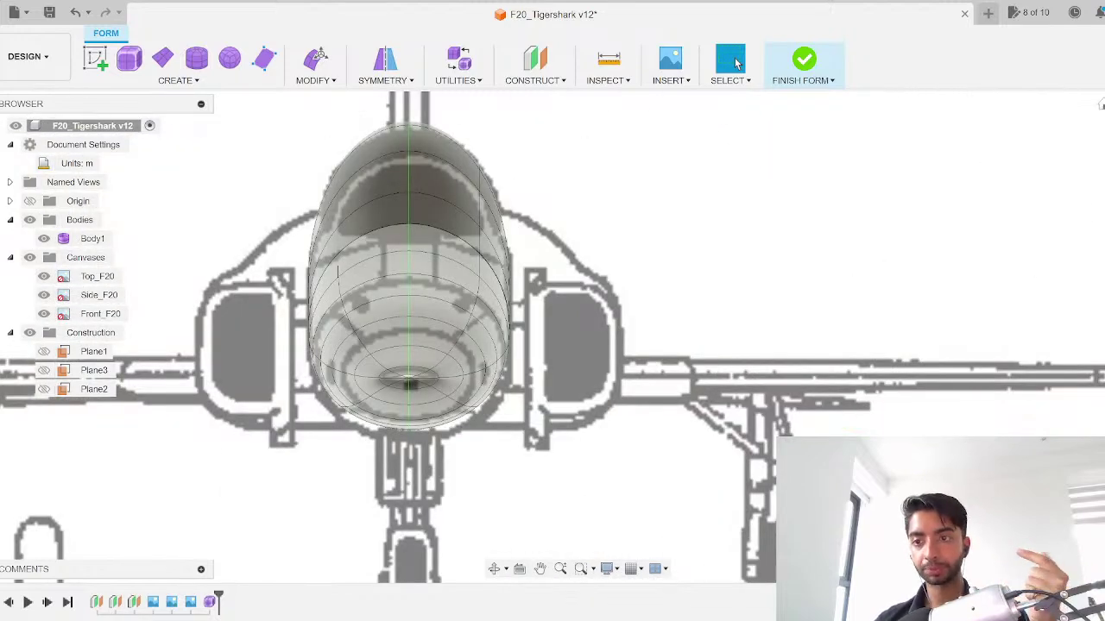
left_click(1104, 136)
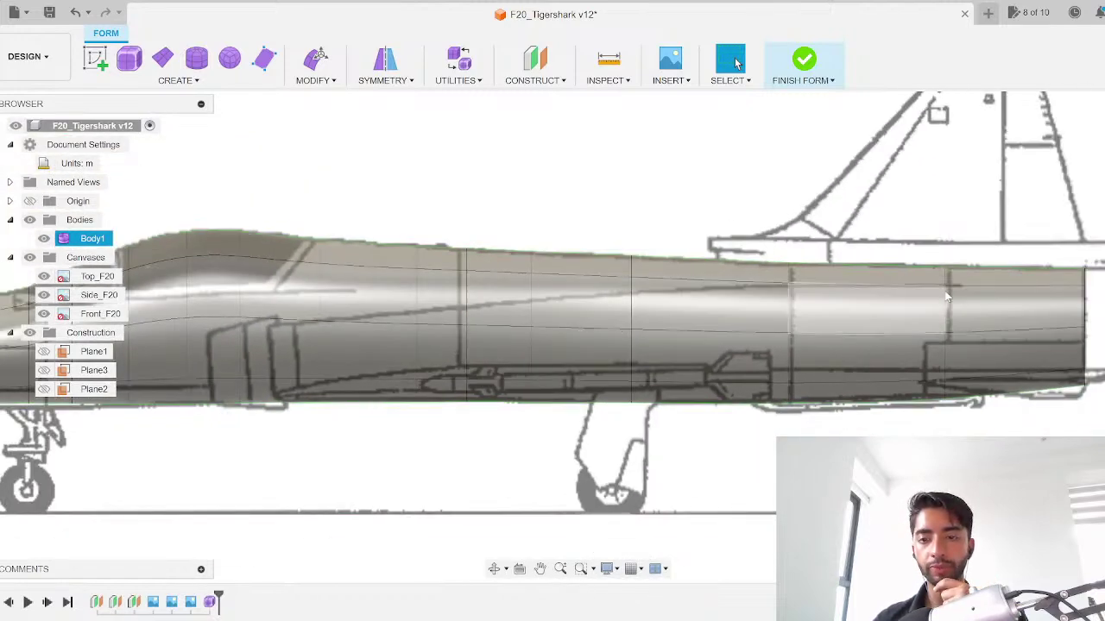
left_click(1104, 117)
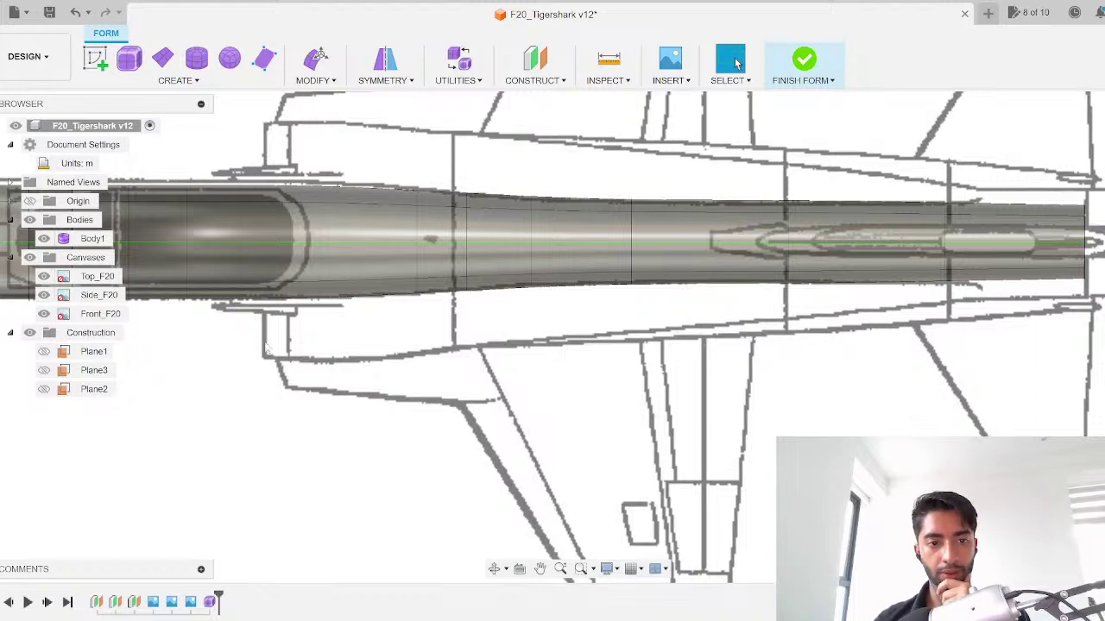
left_click(620, 620)
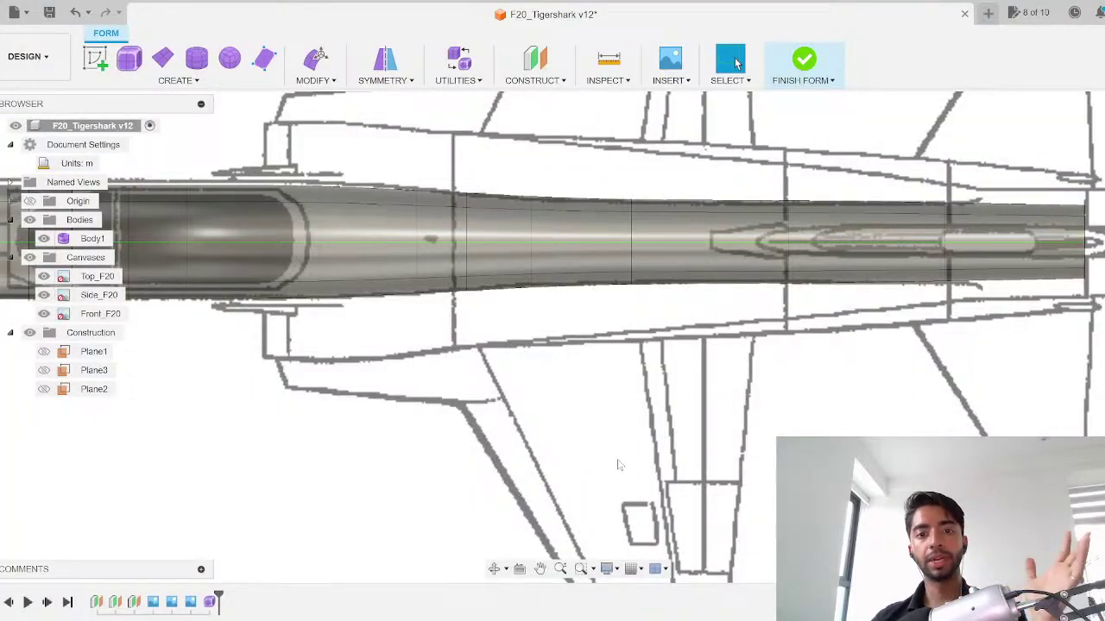
scroll(385, 325, "up", 2)
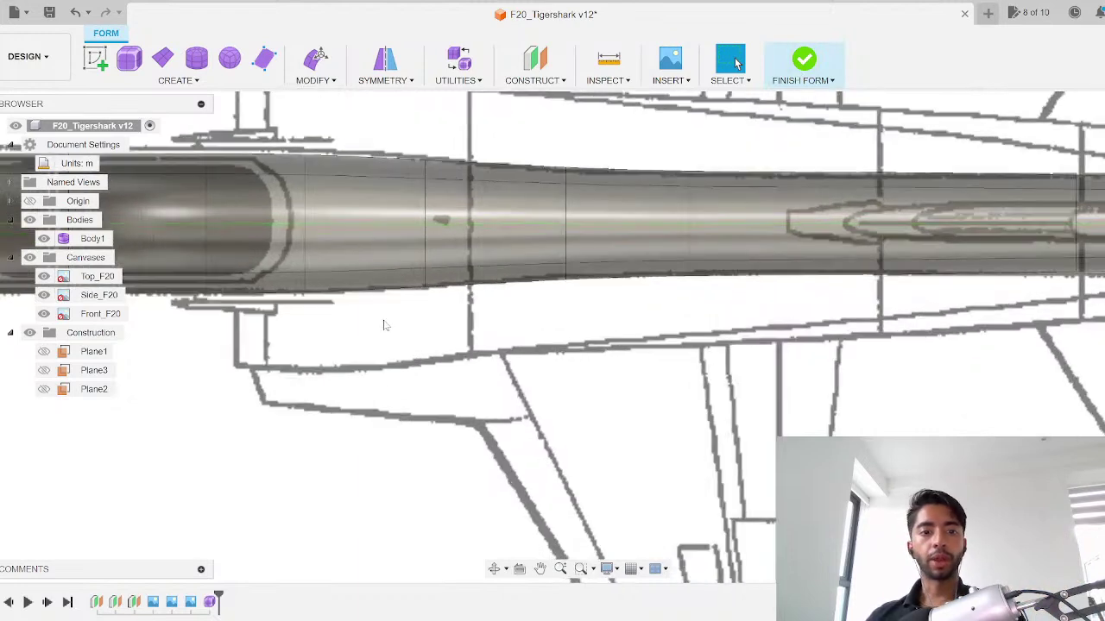
scroll(385, 326, "down", 2)
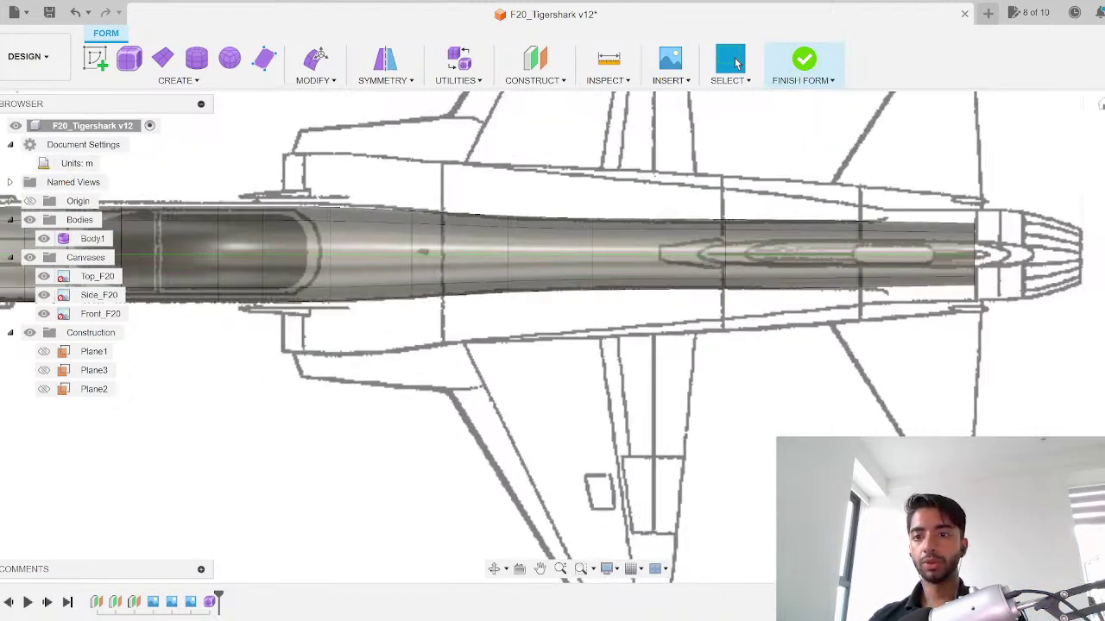
left_click(1104, 164)
middle_click_drag(553, 351, 493, 352)
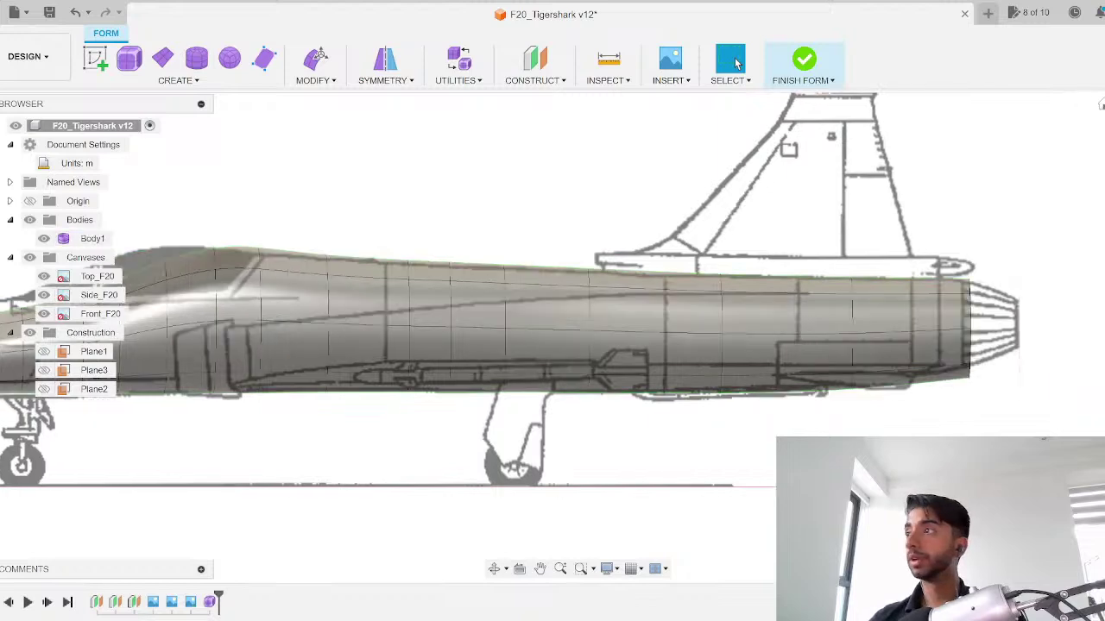
Step: Start a sketch on the front plane and draw a vertical line about 0.71 m long along the air intake's inner edge
left_click(1104, 156)
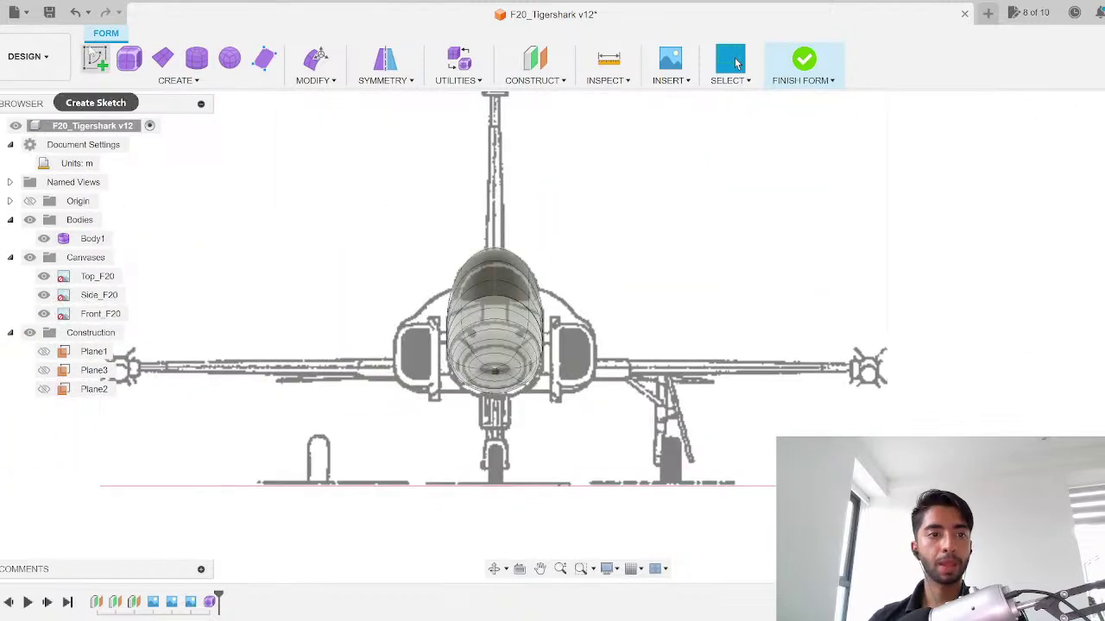
left_click(96, 57)
left_click(538, 427)
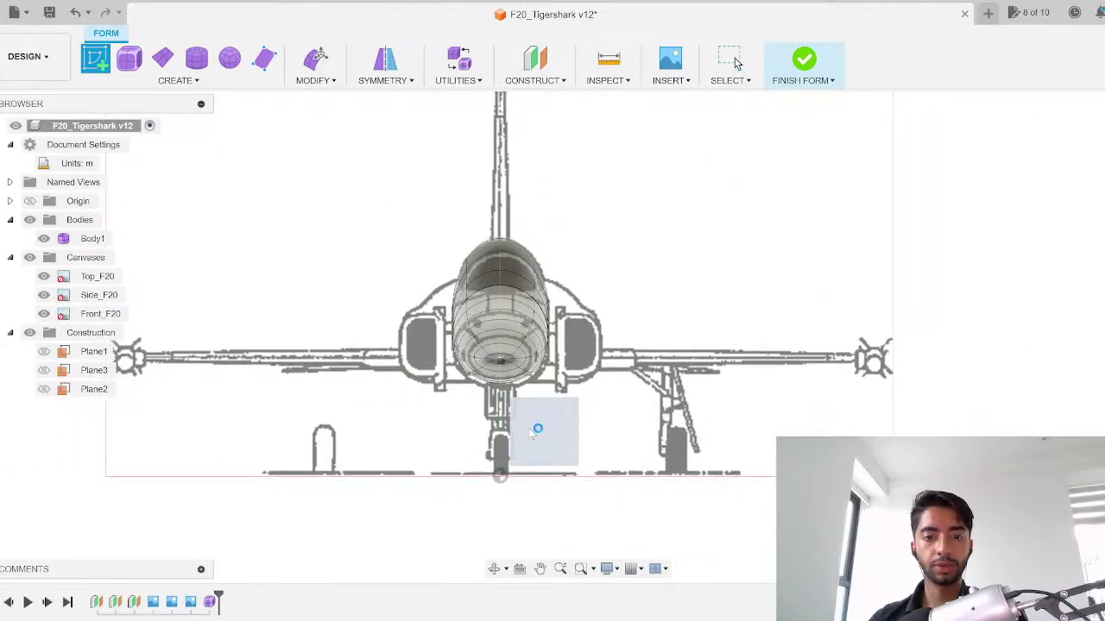
middle_click_drag(534, 372, 486, 433)
scroll(590, 312, "up", 8)
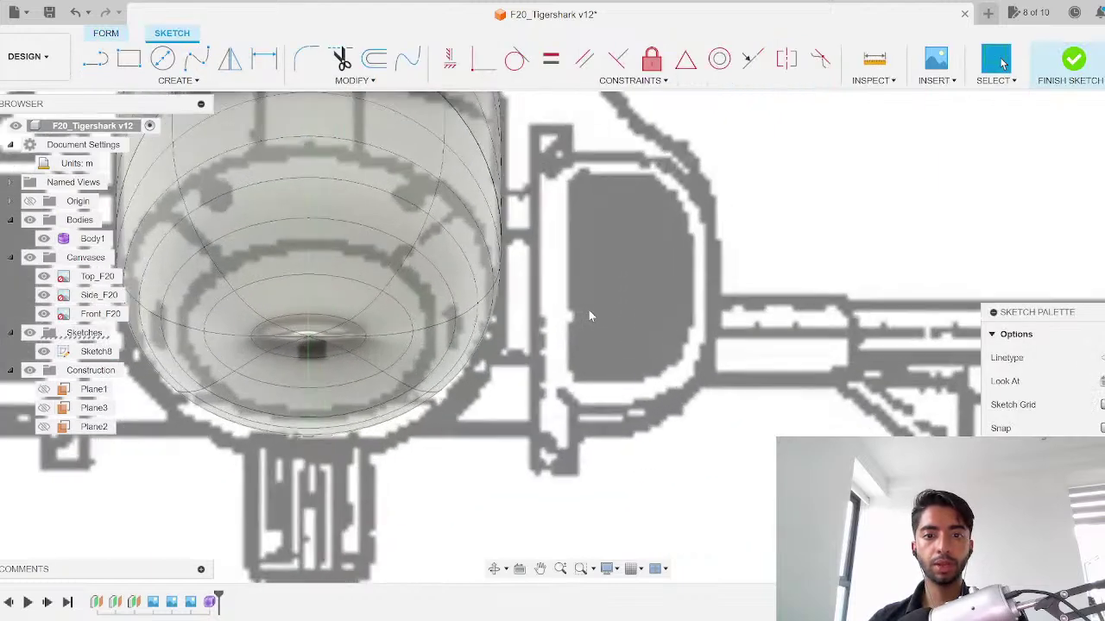
scroll(590, 312, "down", 1)
key("l")
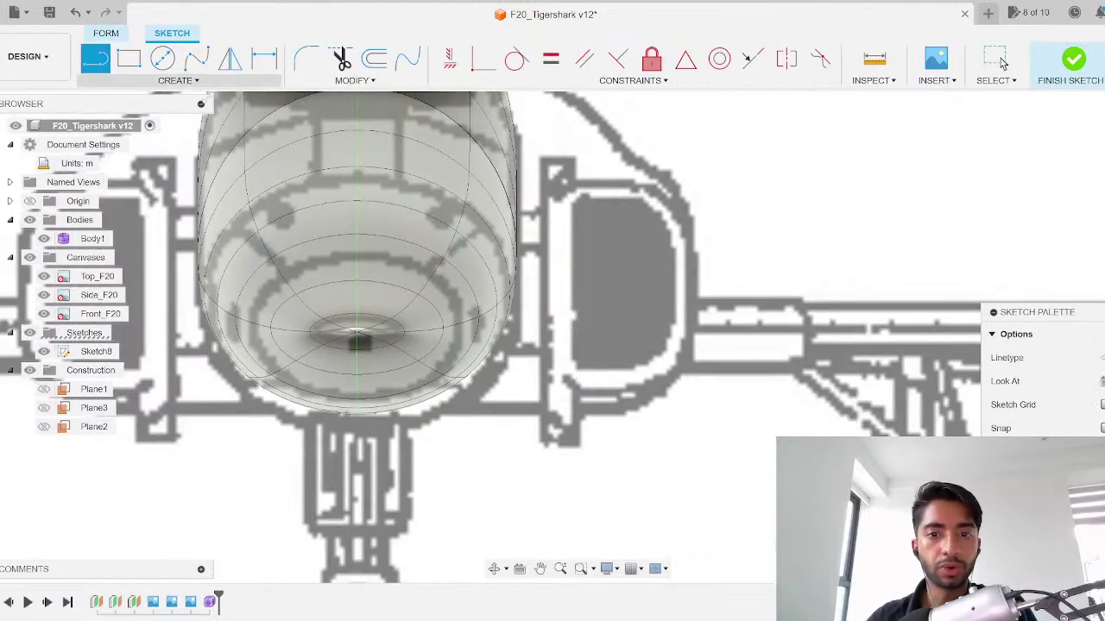
left_click(542, 407)
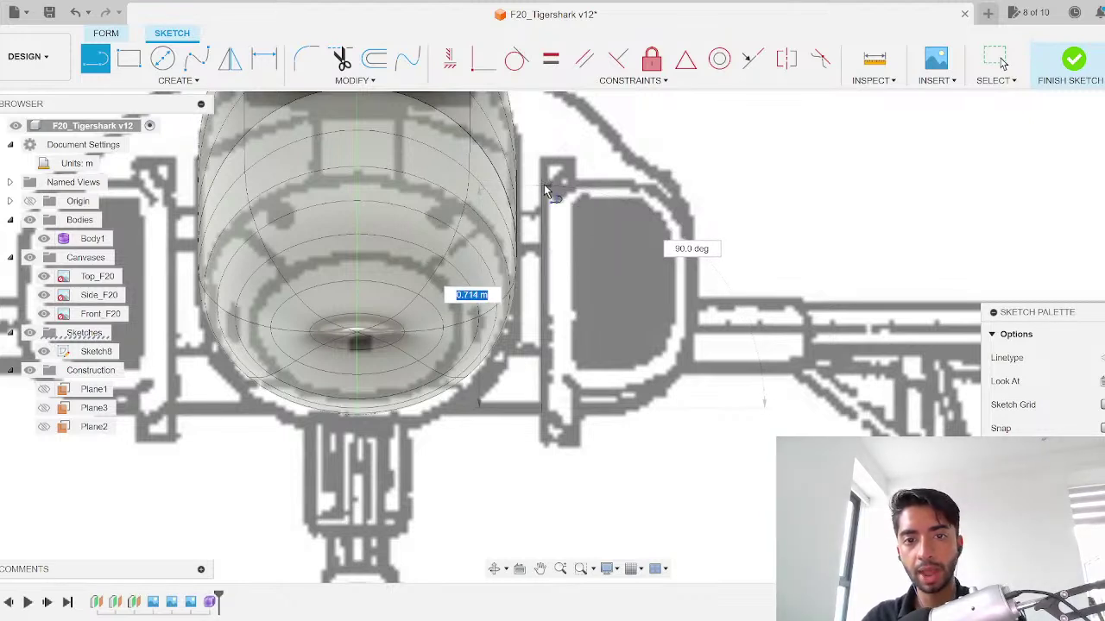
left_click(543, 185)
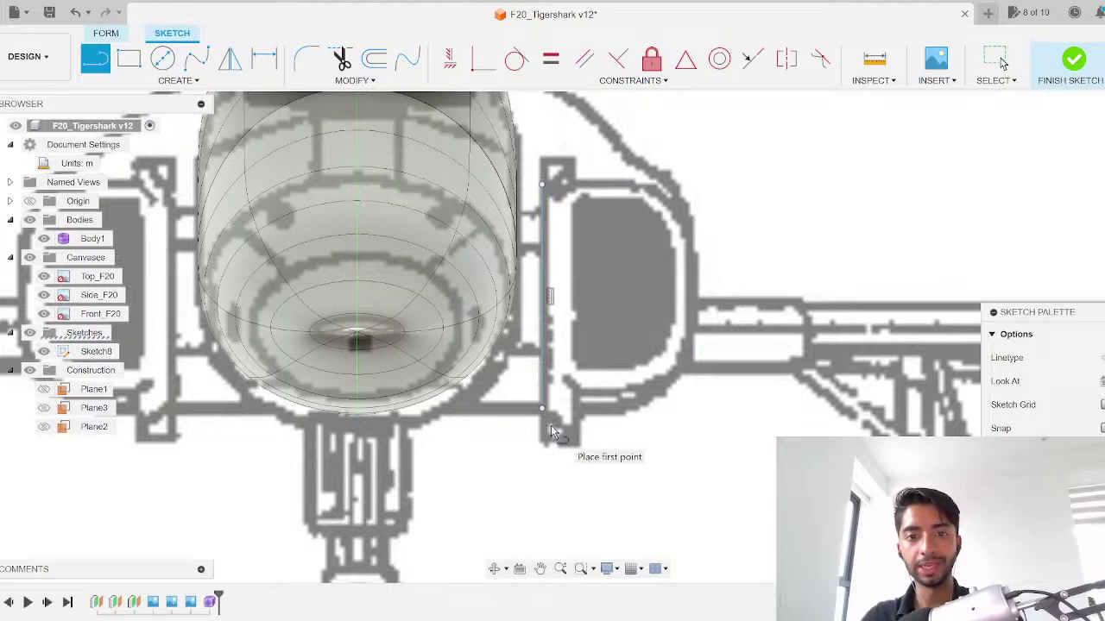
Step: Draw a rectangle about 0.72 m tall around the air intake outline in the front blueprint, starting from the vertical line's upper end
left_click(188, 82)
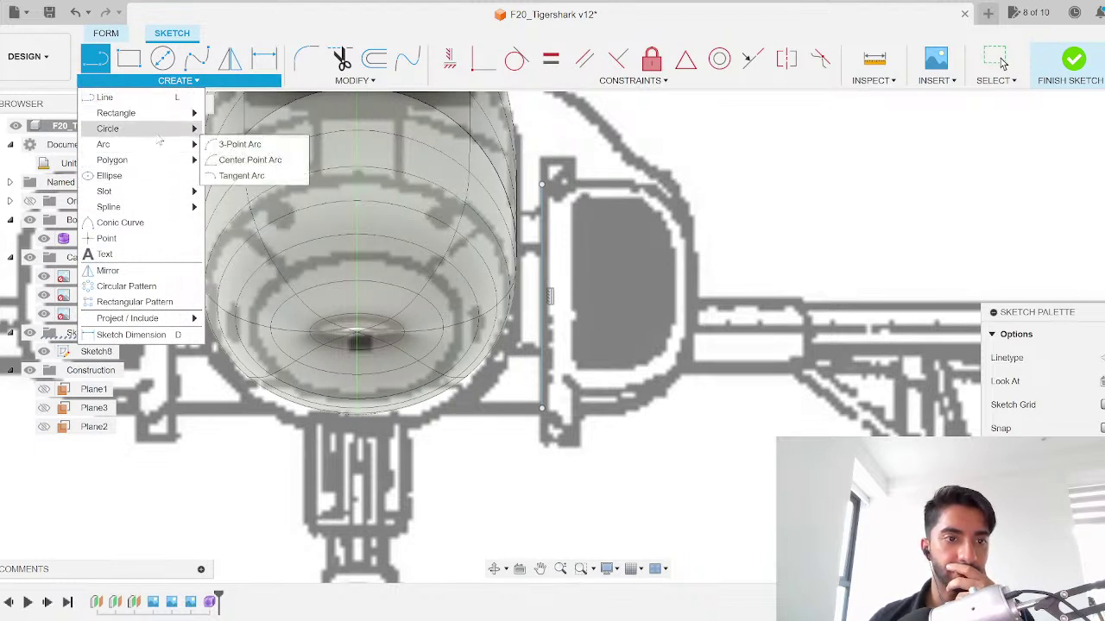
mouse_move(161, 138)
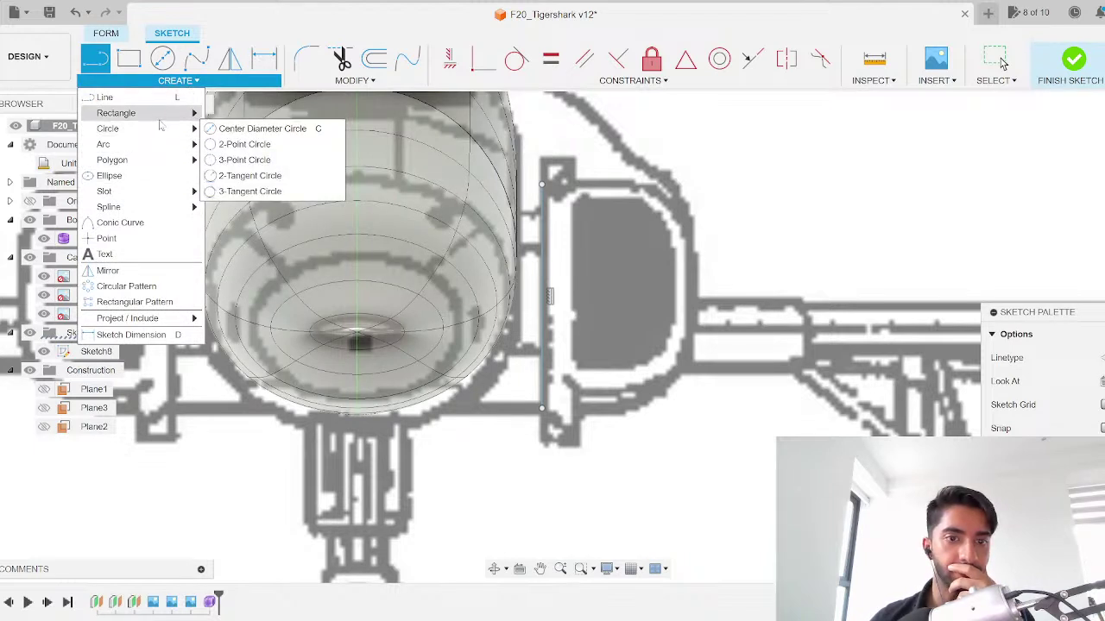
left_click(541, 186)
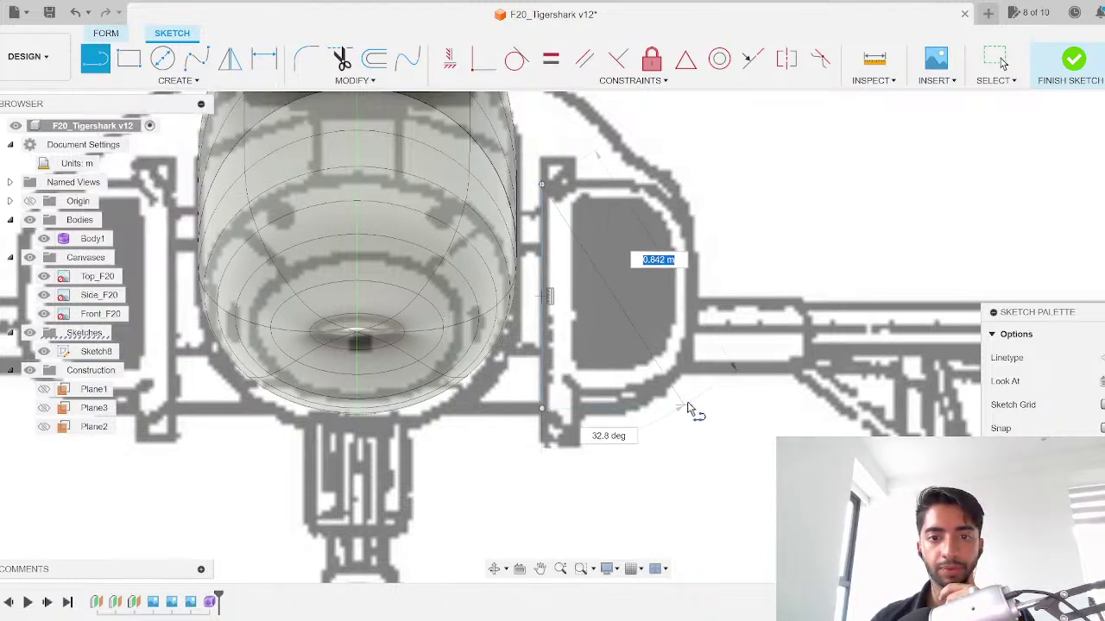
key("r")
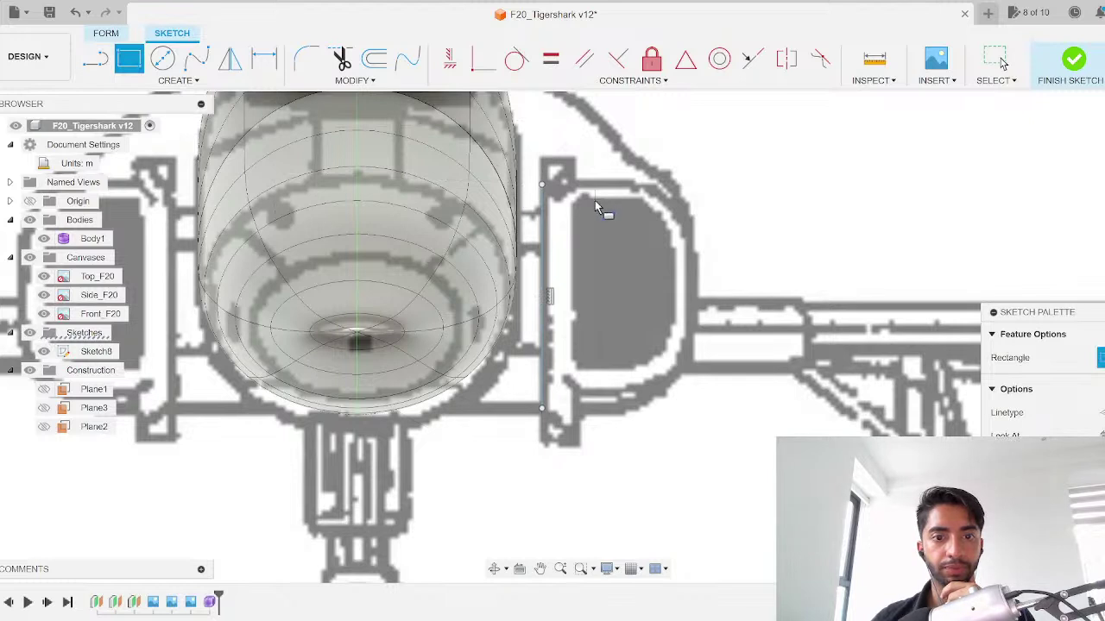
left_click(542, 186)
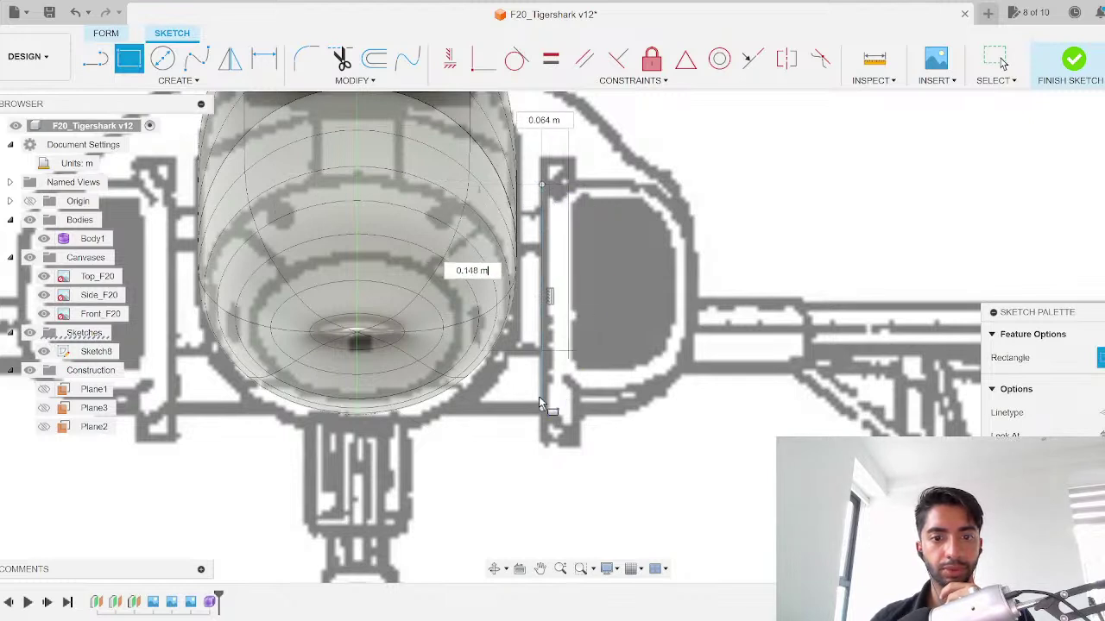
left_click(542, 409)
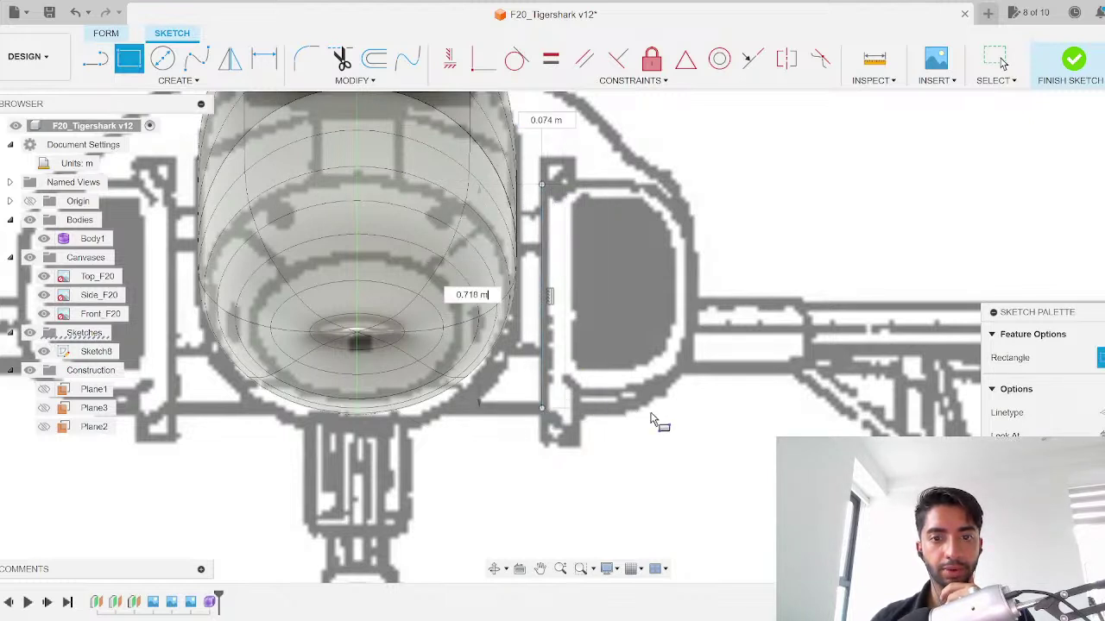
left_click(696, 412)
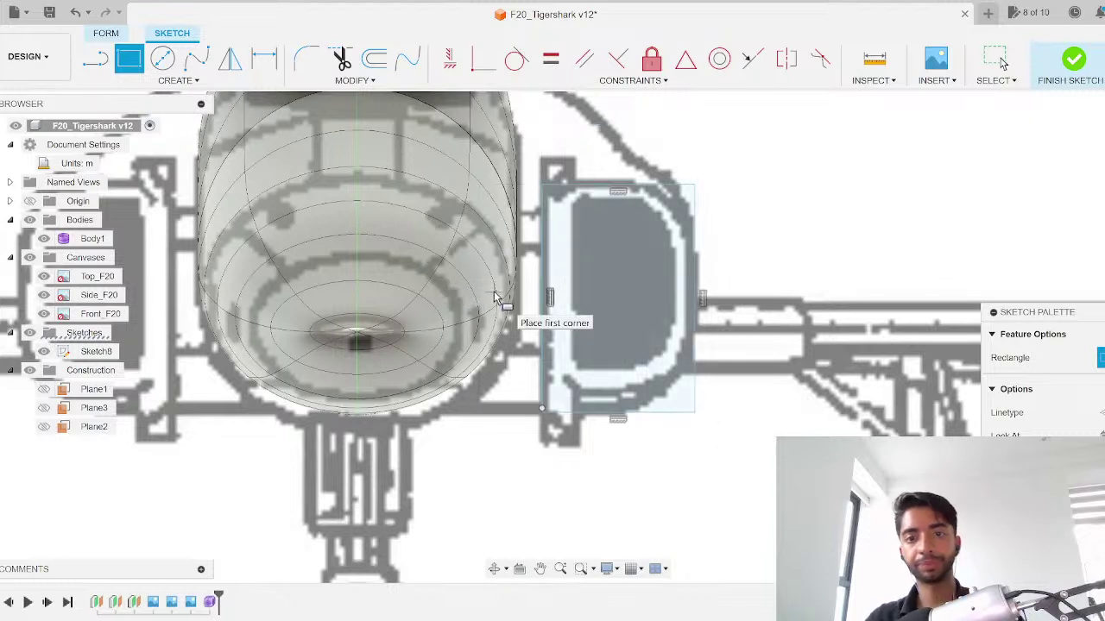
Step: Fillet the two outer corners of the intake rectangle with a 0.25 m radius and finish the sketch
left_click(306, 58)
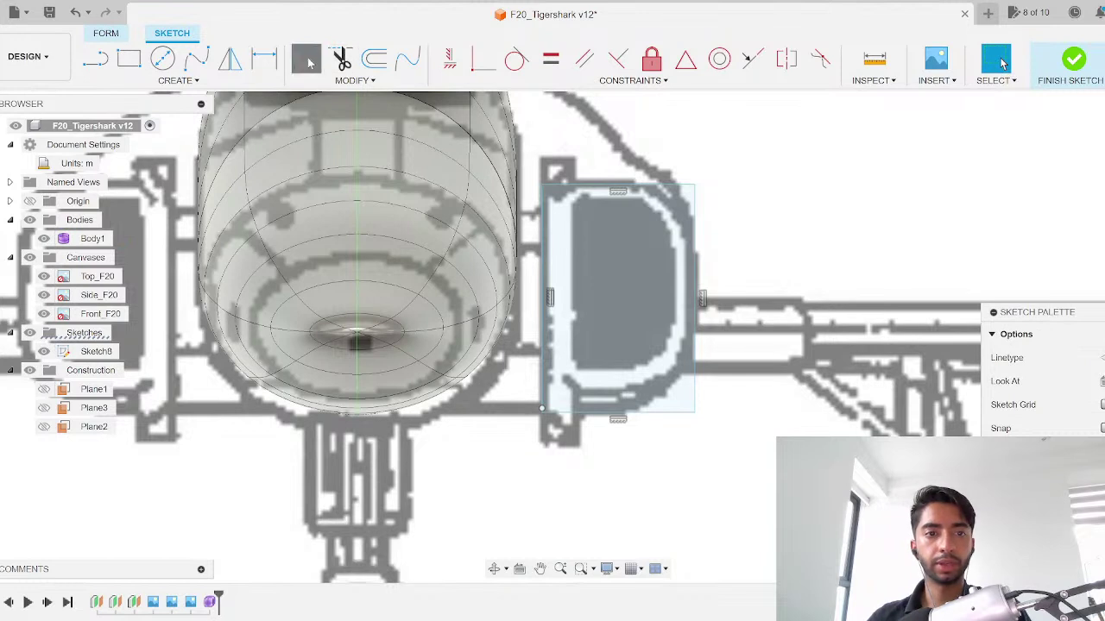
left_click(695, 185)
key("Return")
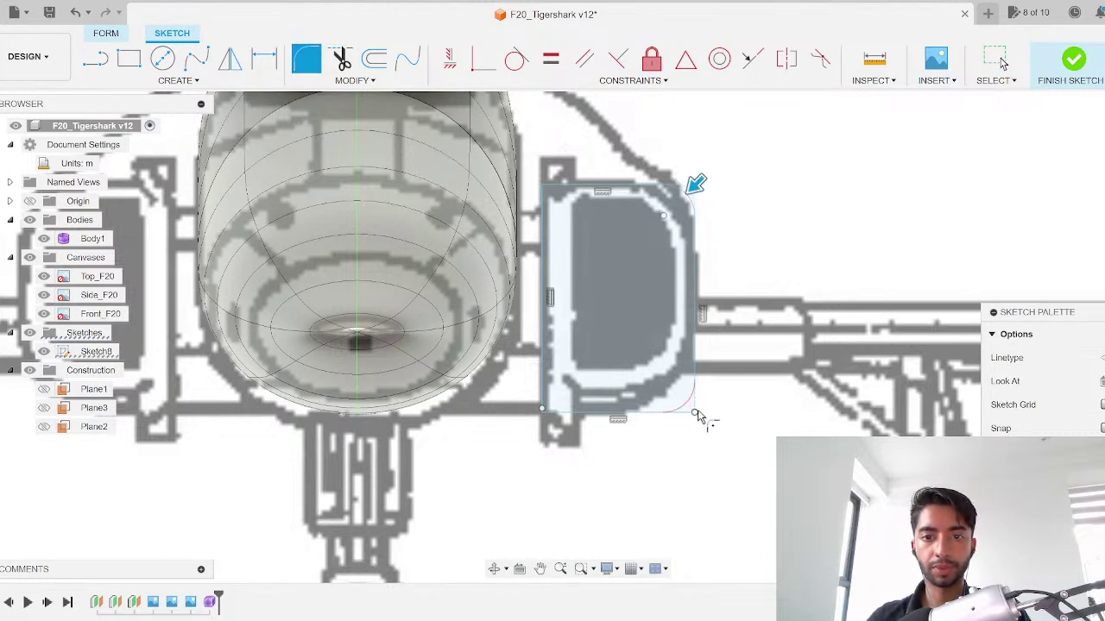
left_click_drag(697, 409, 679, 396)
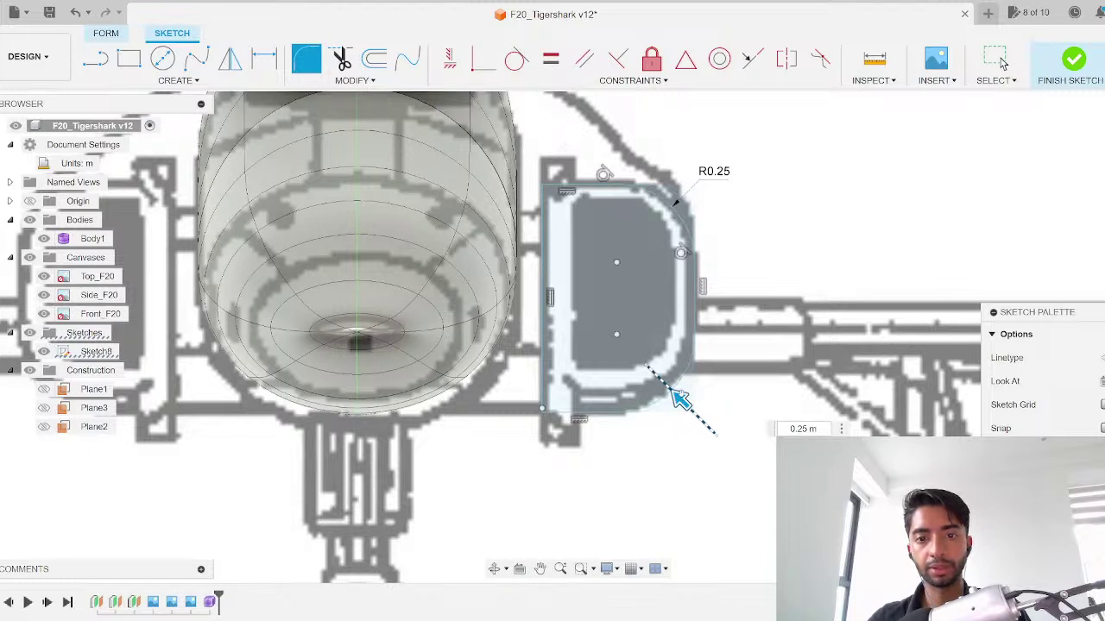
key("Return")
key("Escape")
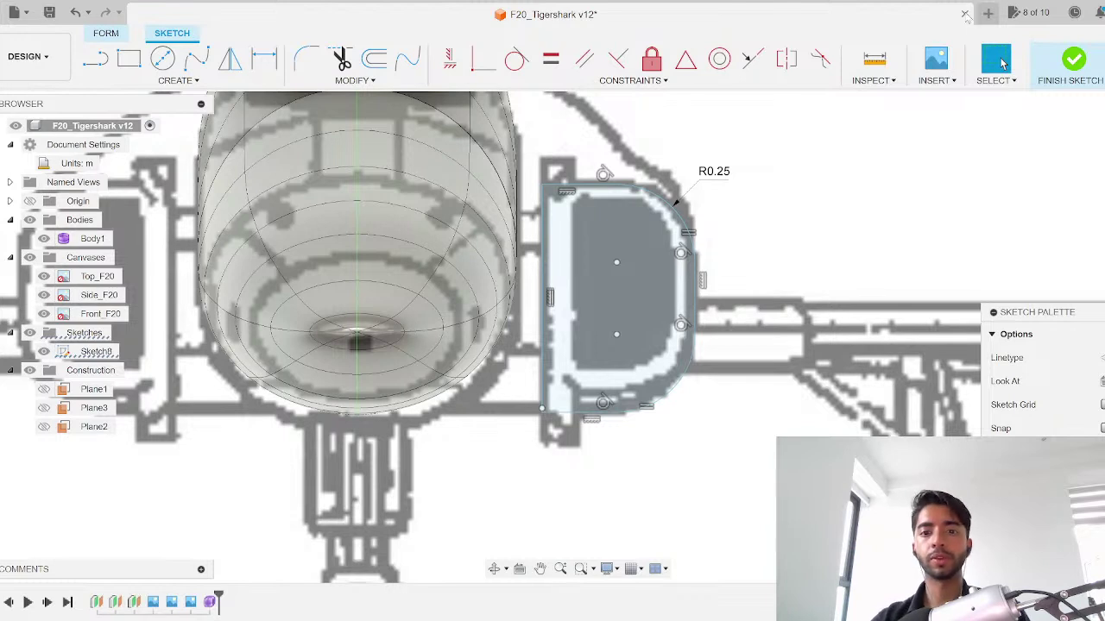
left_click(1079, 62)
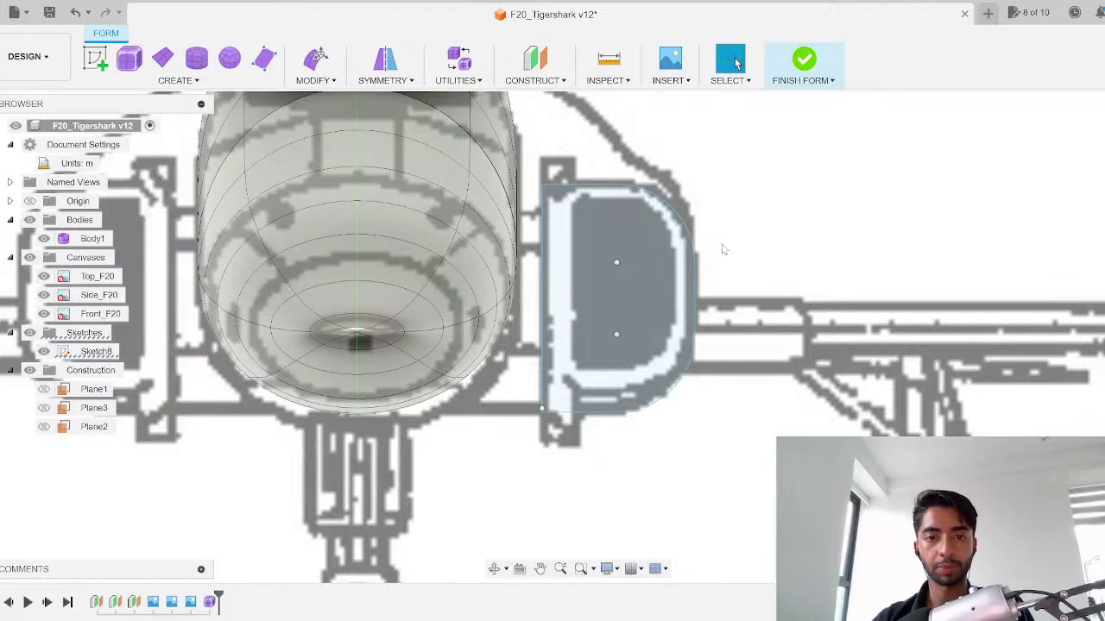
left_click(164, 81)
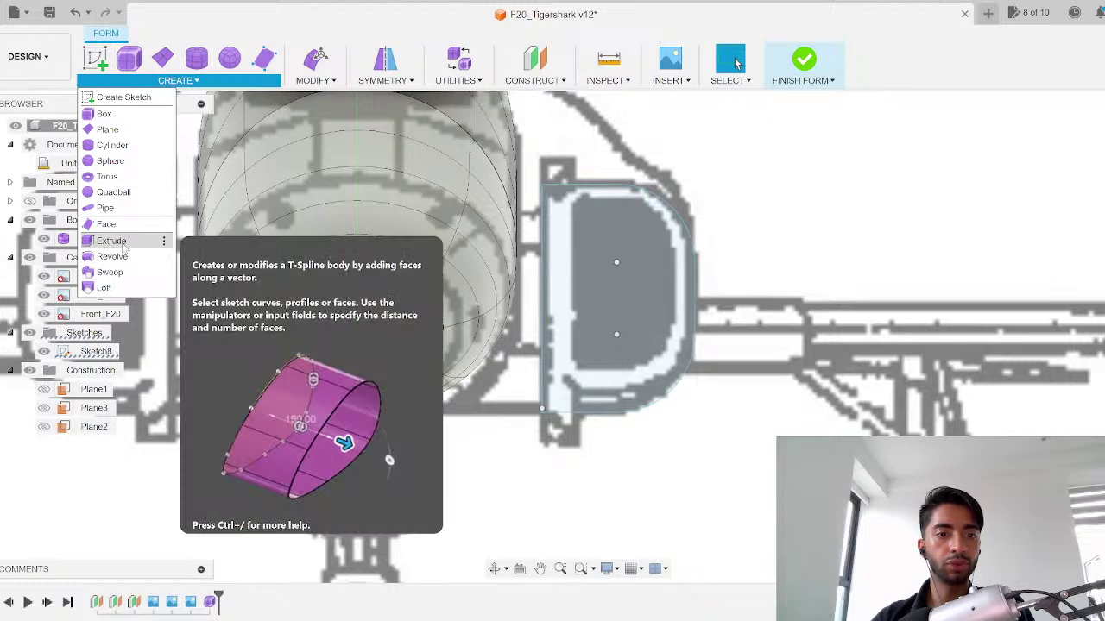
left_click(648, 259)
scroll(735, 243, "down", 3)
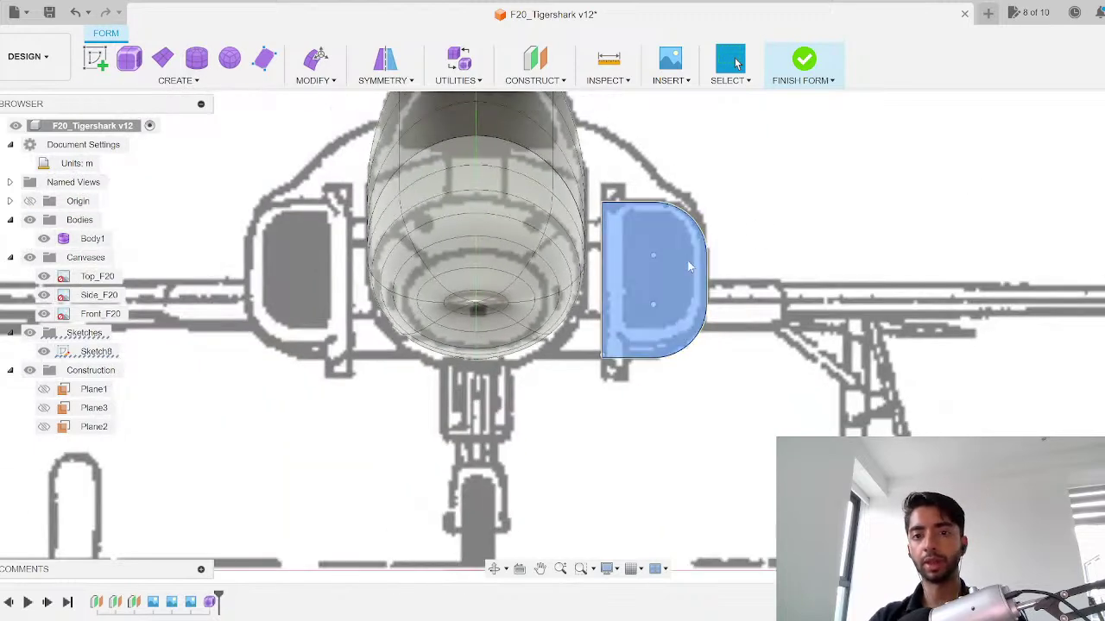
right_click(690, 268)
left_click(730, 243)
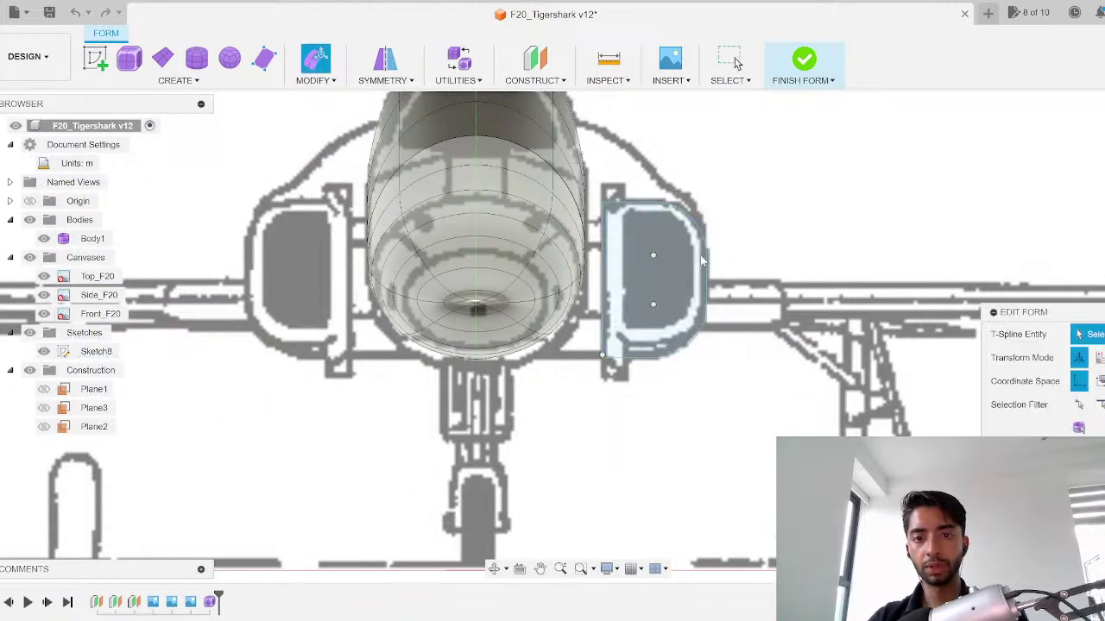
key("Escape")
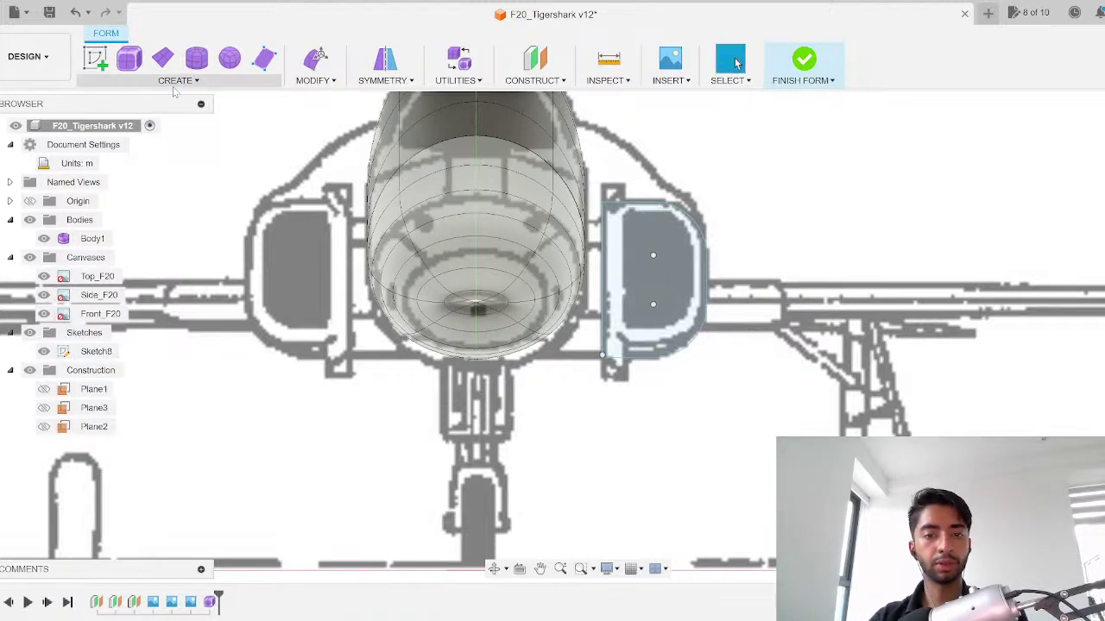
Step: Extrude the intake profile as a T-Spline body to -0.20 m on one side, with 8 faces, curvature spacing and creases kept
left_click(177, 80)
left_click(121, 229)
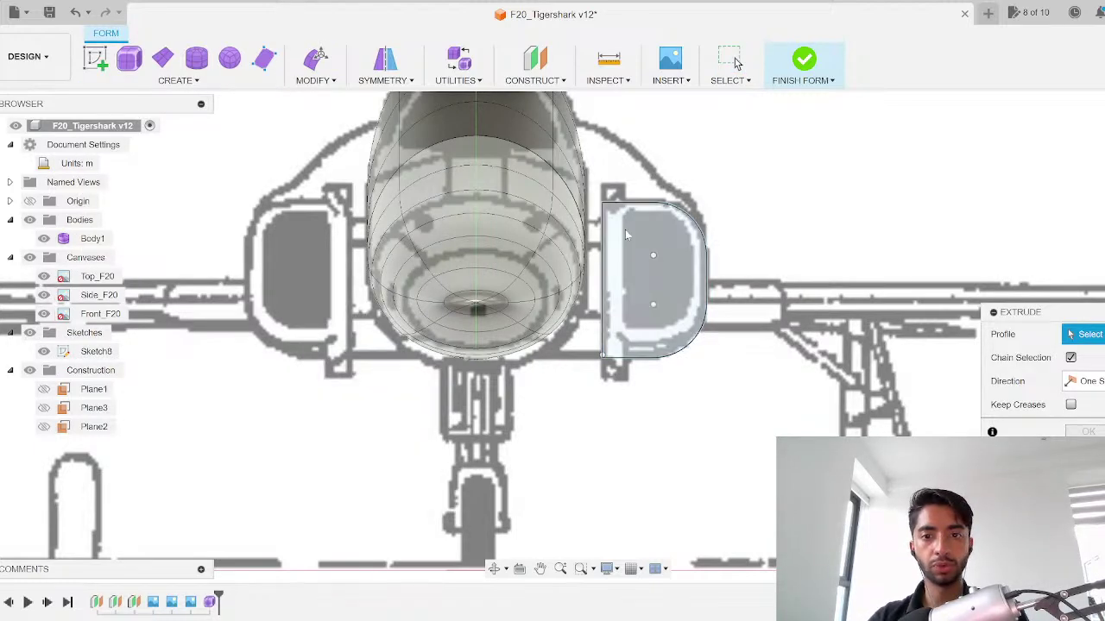
left_click(664, 250)
scroll(678, 248, "up", 4)
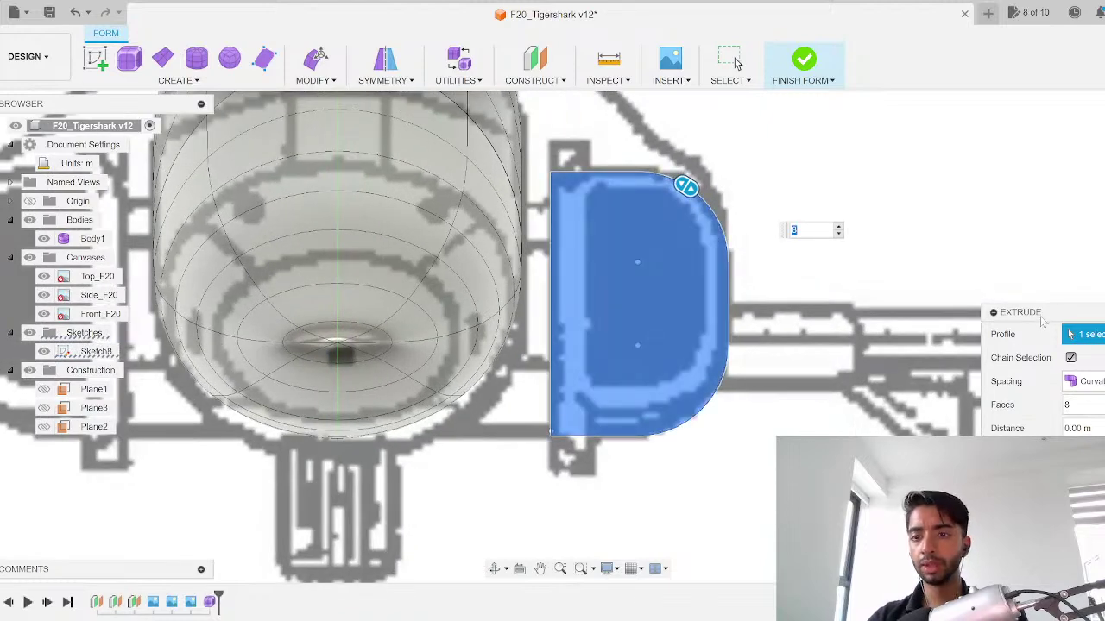
left_click_drag(1041, 319, 870, 197)
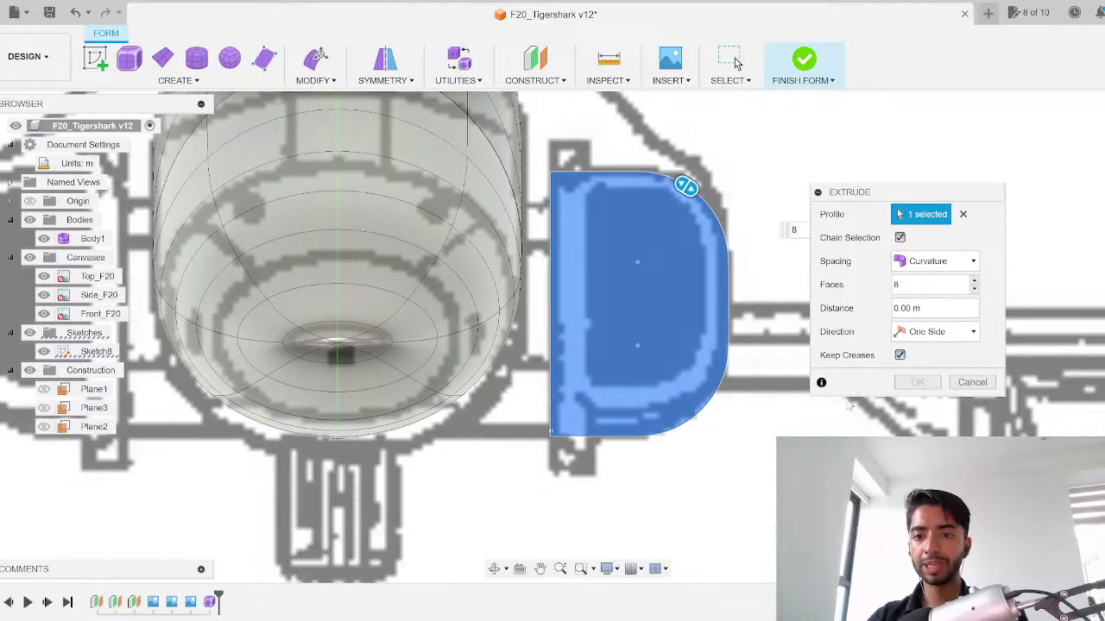
scroll(743, 367, "down", 3)
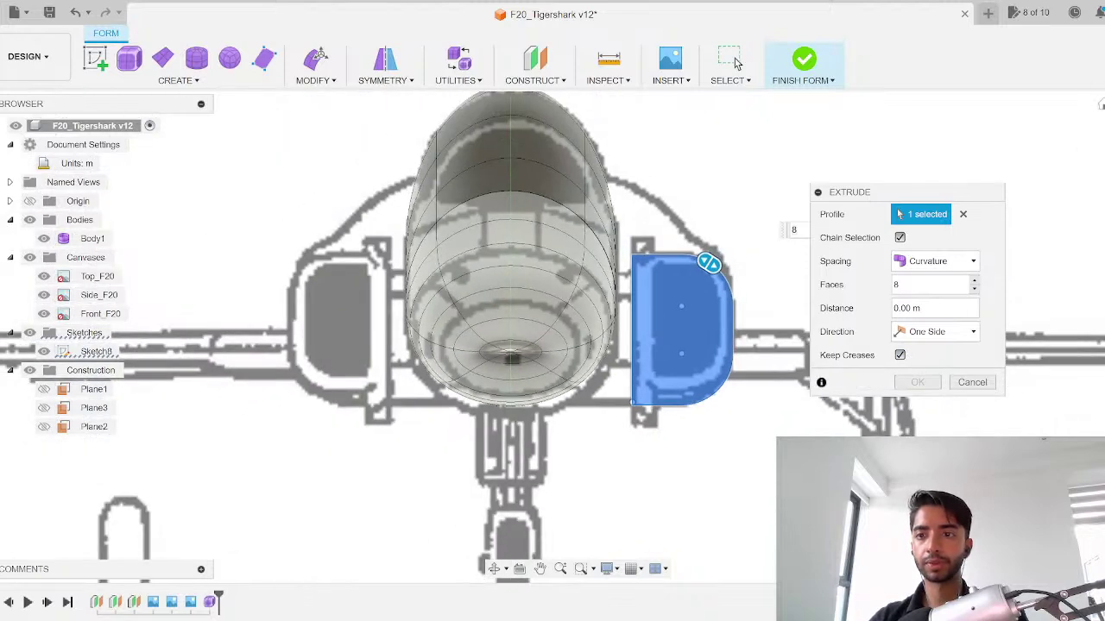
left_click(1104, 142)
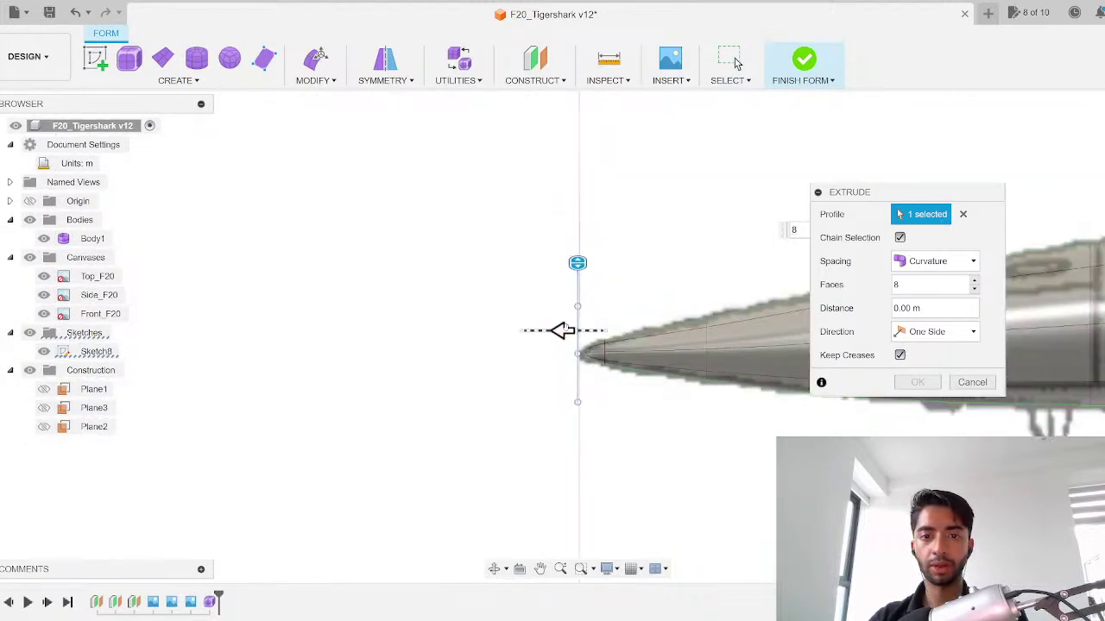
left_click_drag(561, 331, 633, 328)
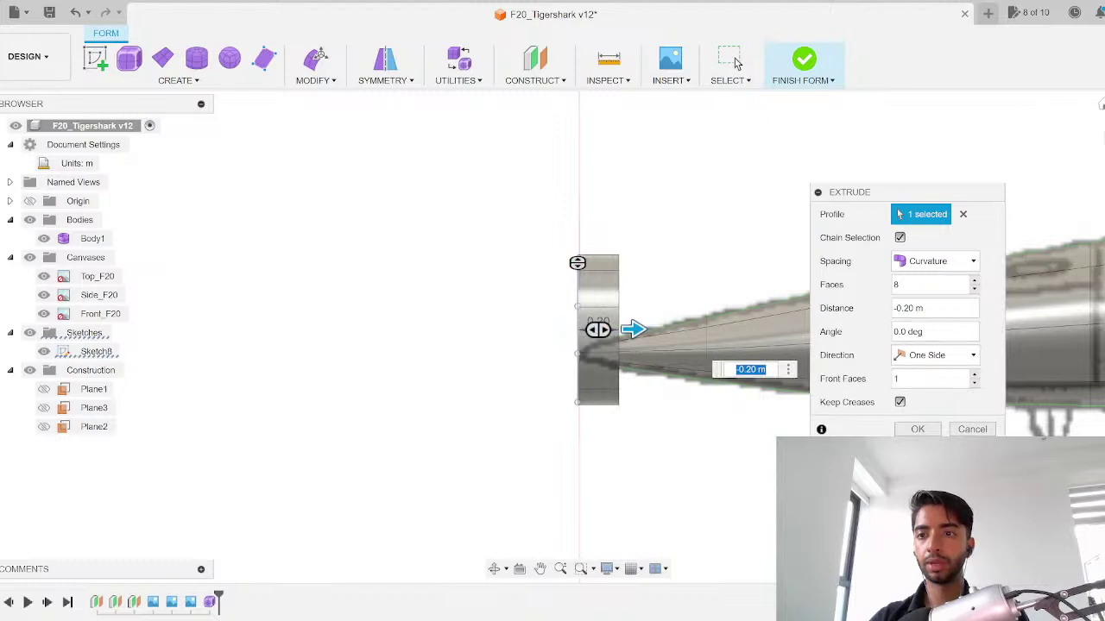
left_click(1103, 138)
scroll(703, 298, "up", 4)
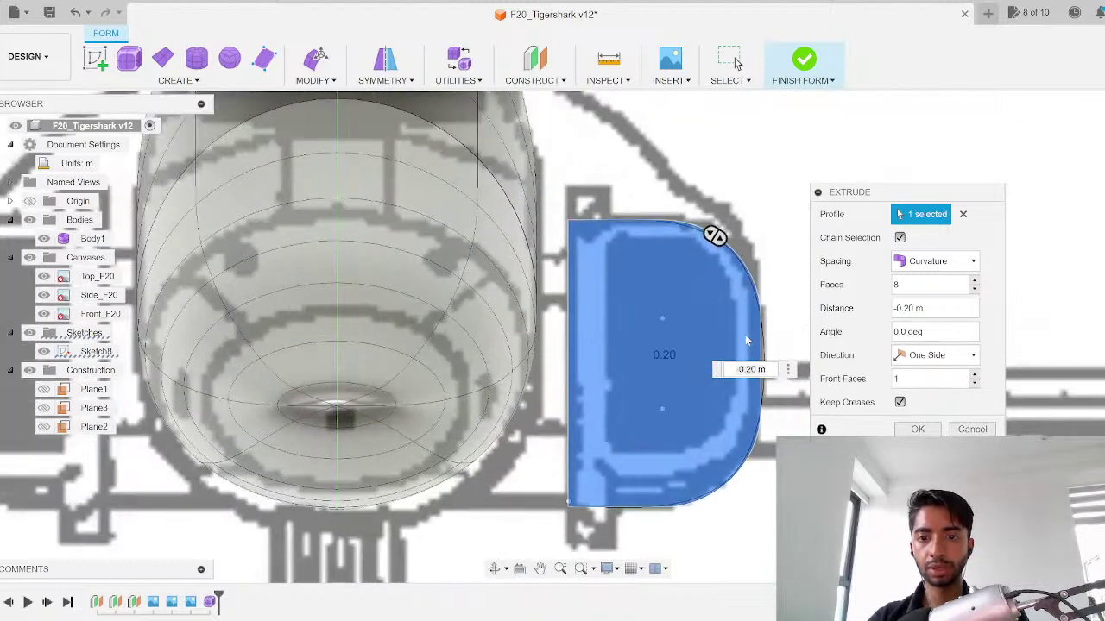
left_click(917, 429)
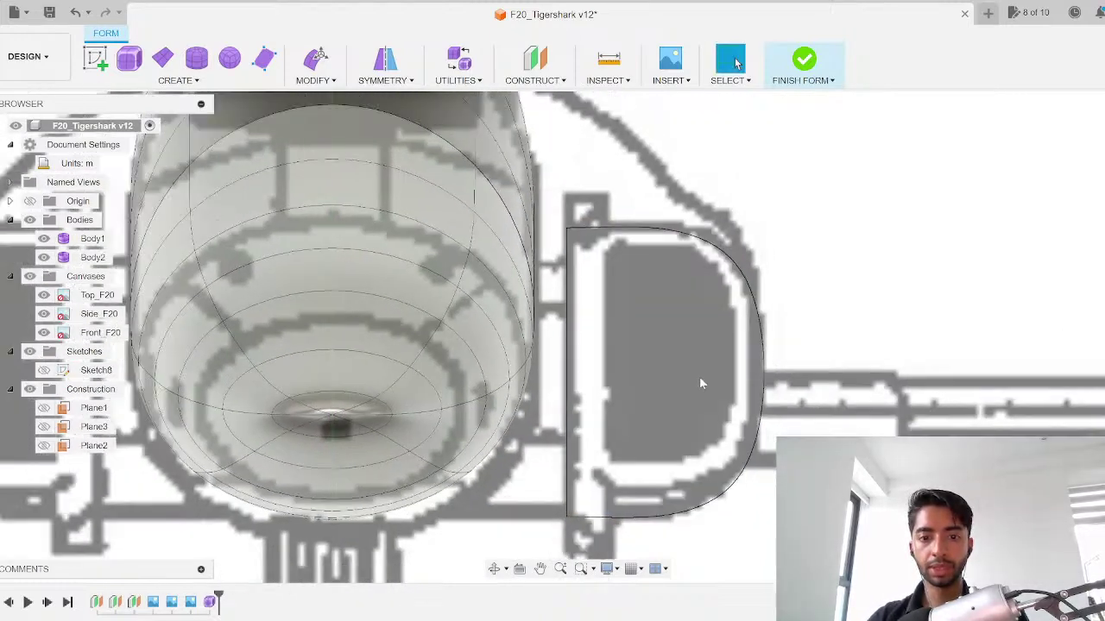
Step: Move the extruded intake body about 4.30 m aft along the fuselage in the side view
scroll(699, 384, "down", 2)
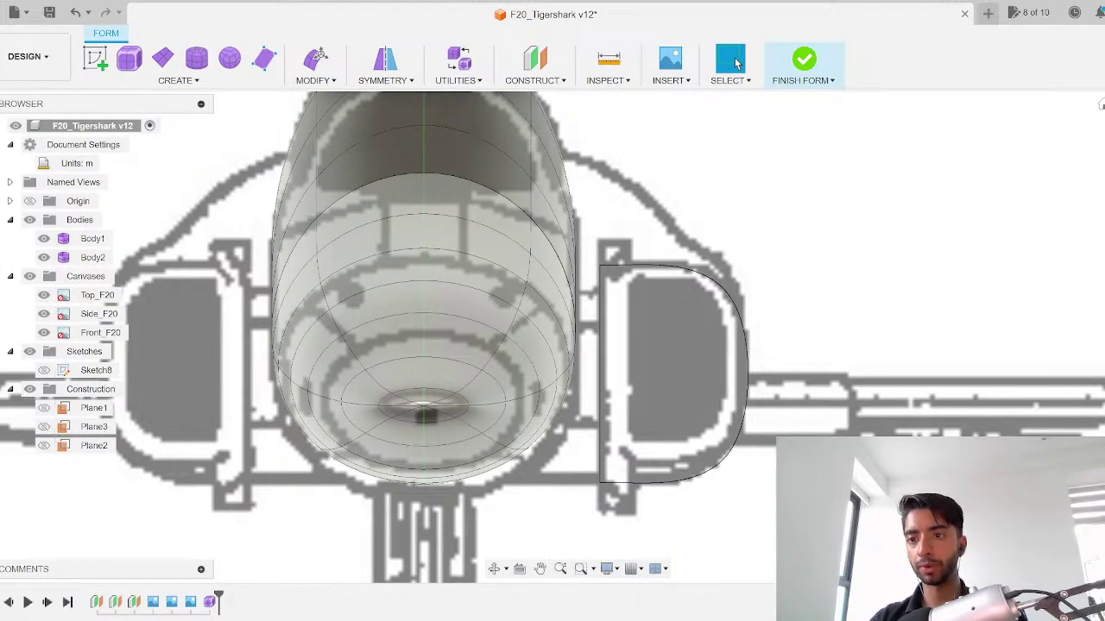
left_click(1104, 143)
scroll(582, 348, "down", 3)
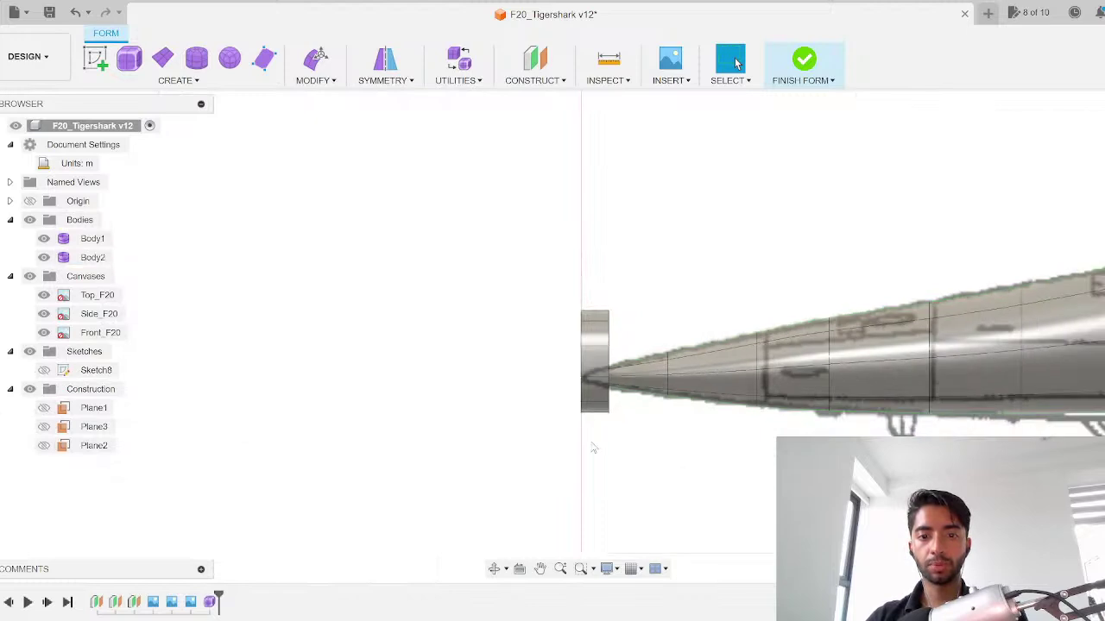
left_click_drag(594, 448, 537, 266)
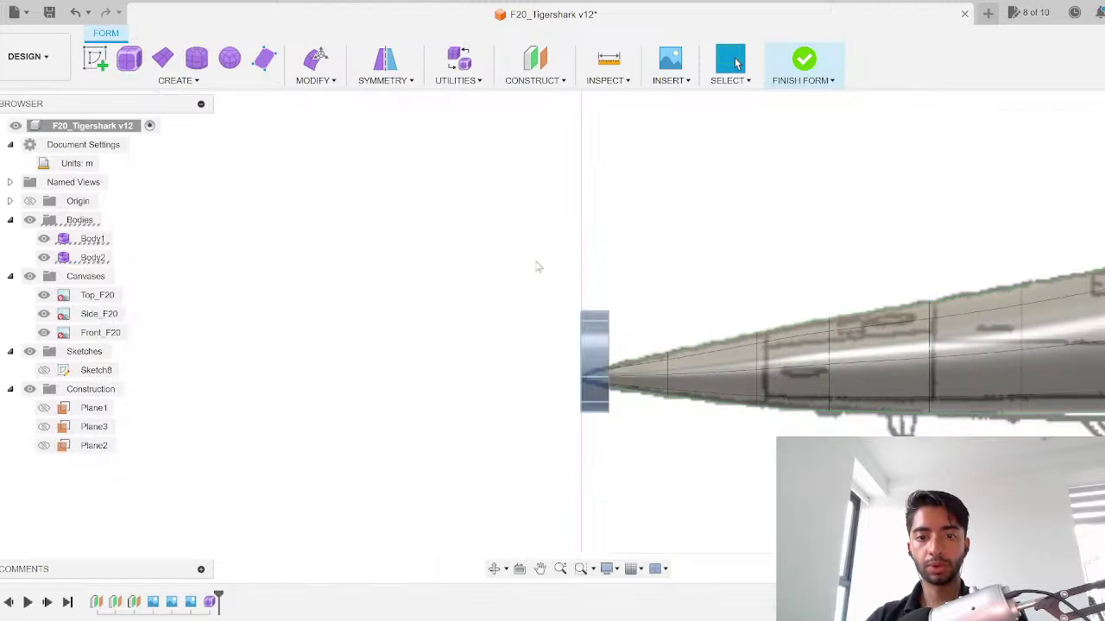
left_click(105, 257)
key("m")
middle_click_drag(504, 316, 209, 318)
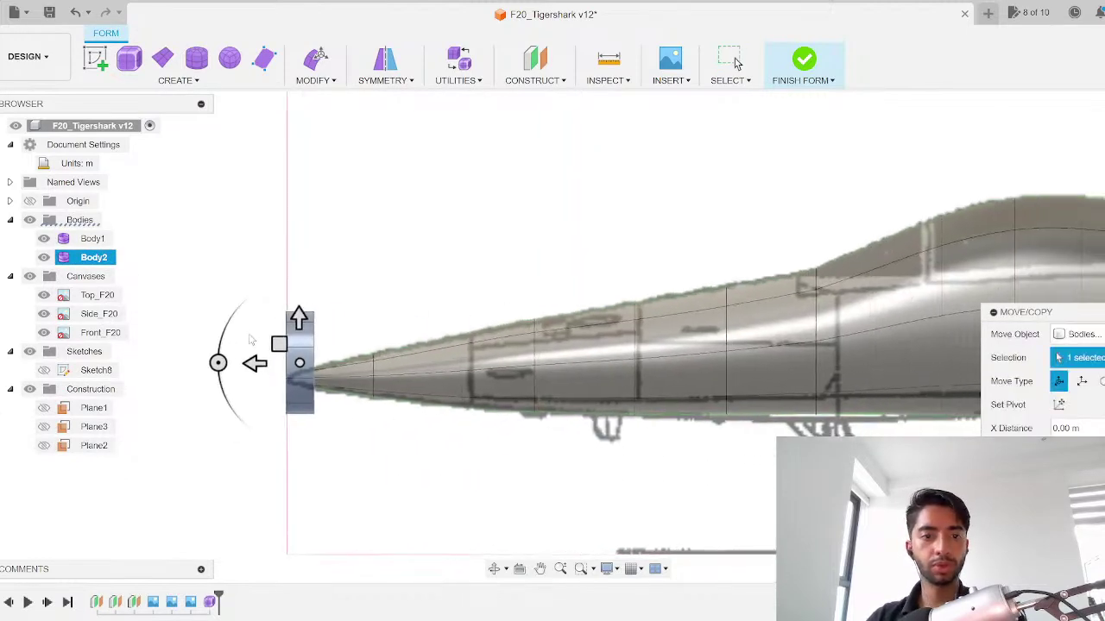
left_click_drag(254, 364, 855, 363)
middle_click_drag(652, 216, 167, 245)
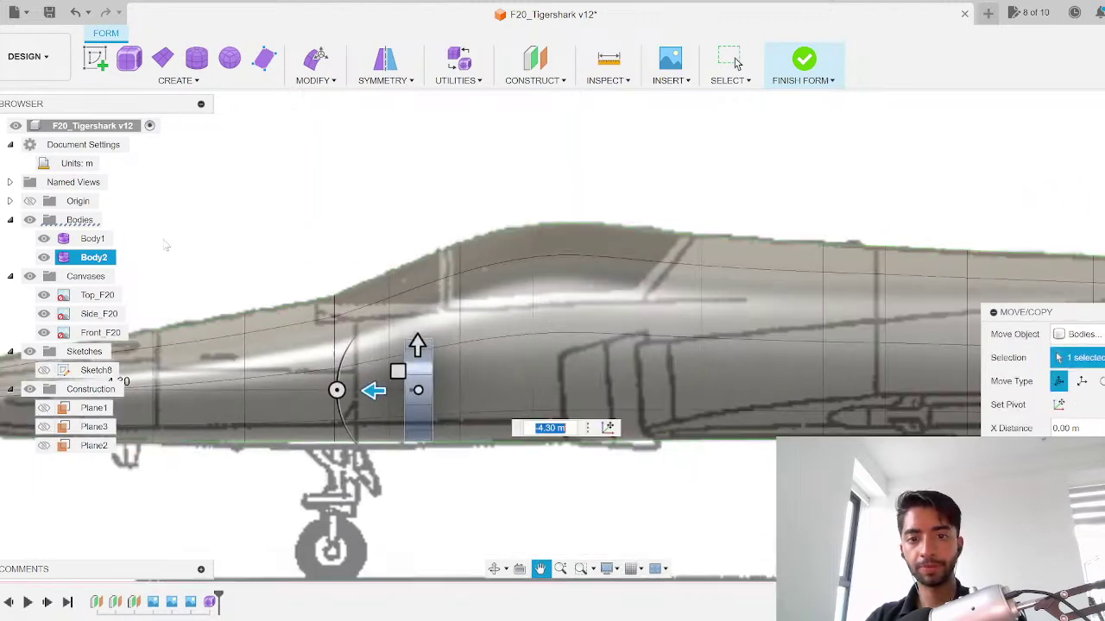
Step: Shift the intake body farther aft to an offset of -5.50 m, near the intake's leading edge in the side blueprint
scroll(446, 386, "up", 4)
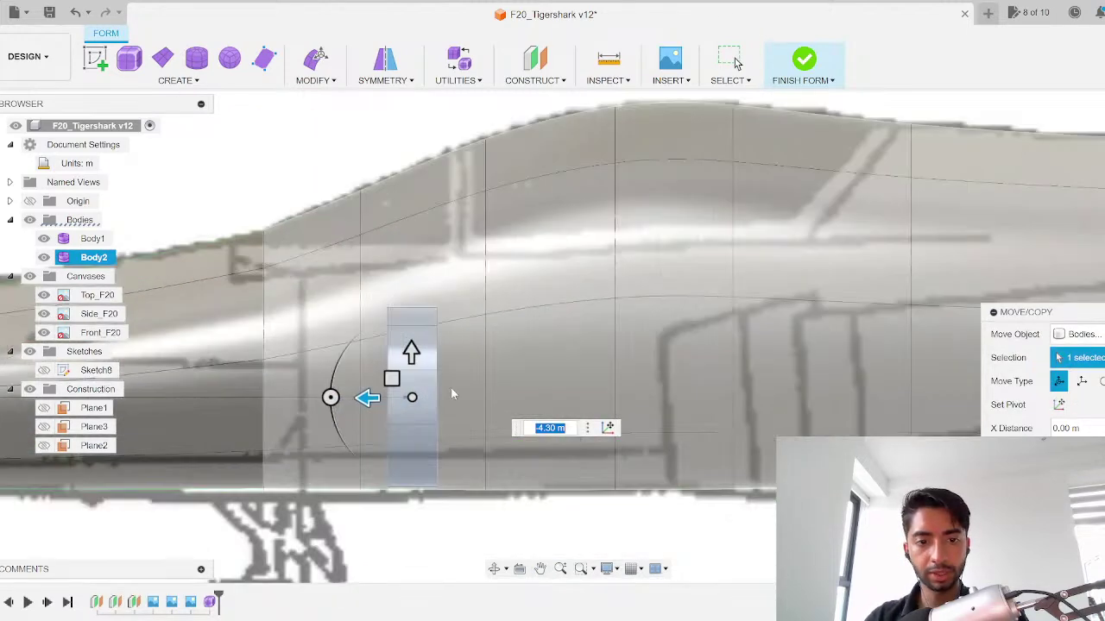
scroll(360, 348, "down", 4)
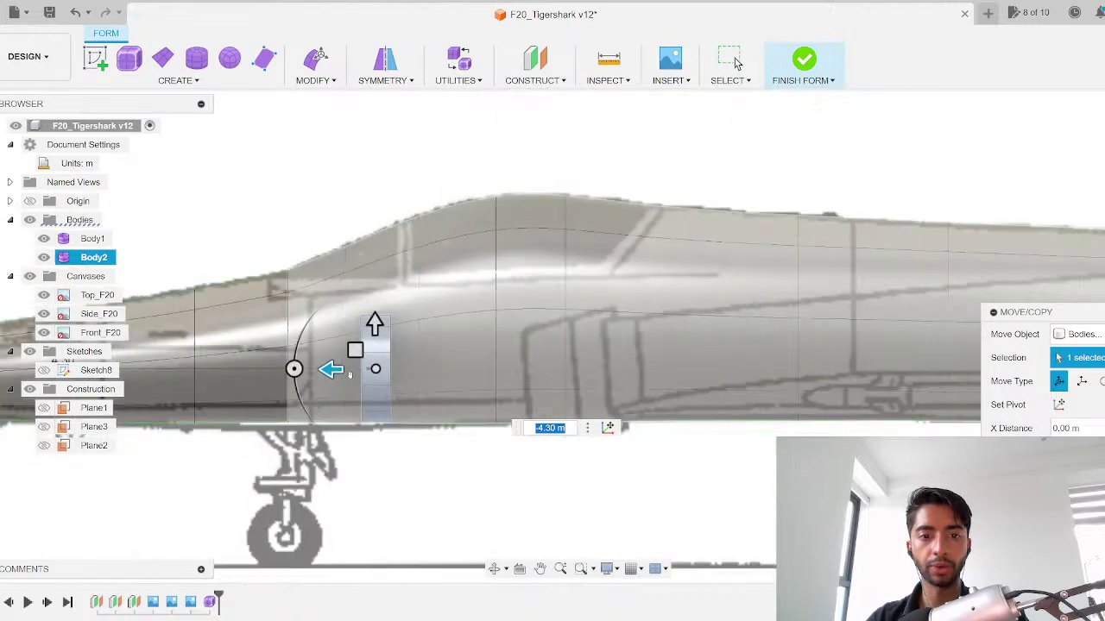
left_click_drag(335, 371, 776, 380)
middle_click_drag(637, 370, 400, 358)
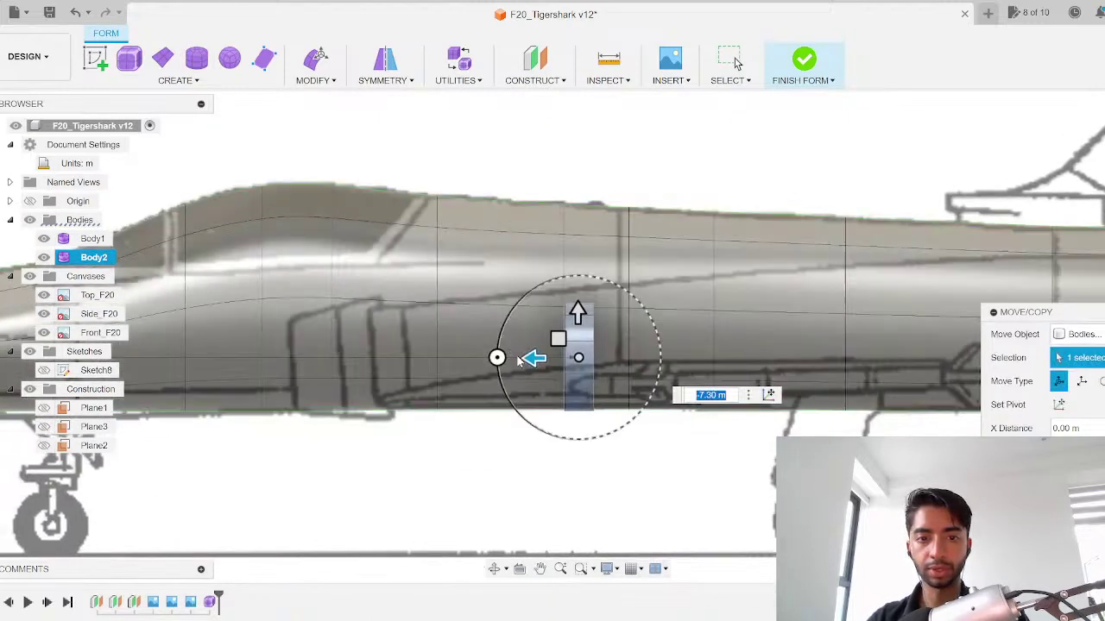
left_click_drag(533, 357, 270, 358)
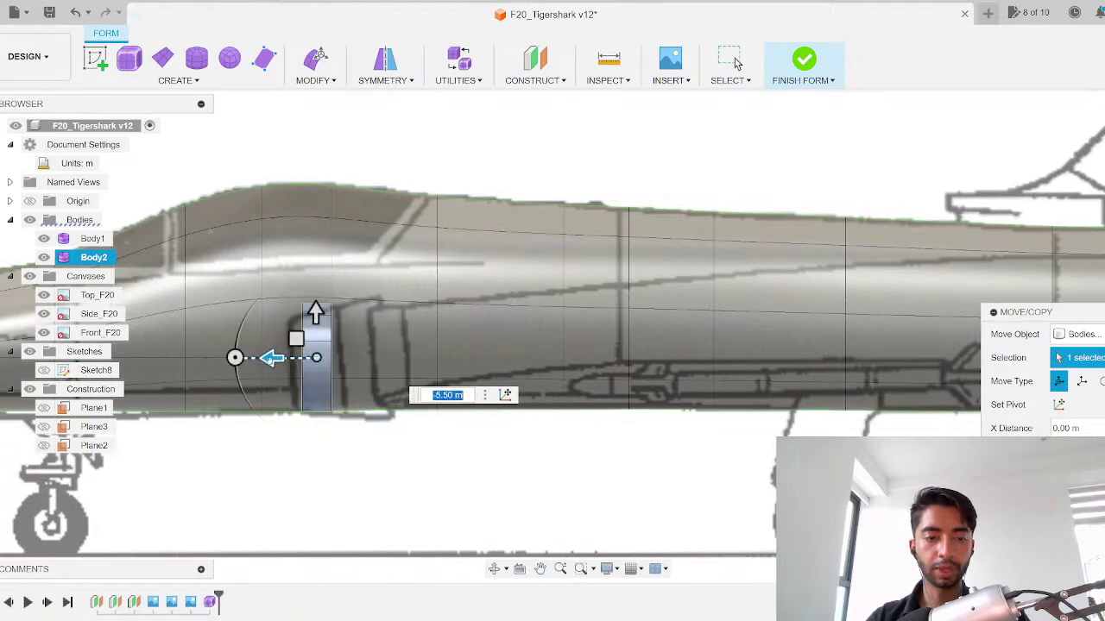
Step: Try to rotate the intake body to match the slanted intake edge in the side blueprint, and undo the change
scroll(270, 357, "up", 5)
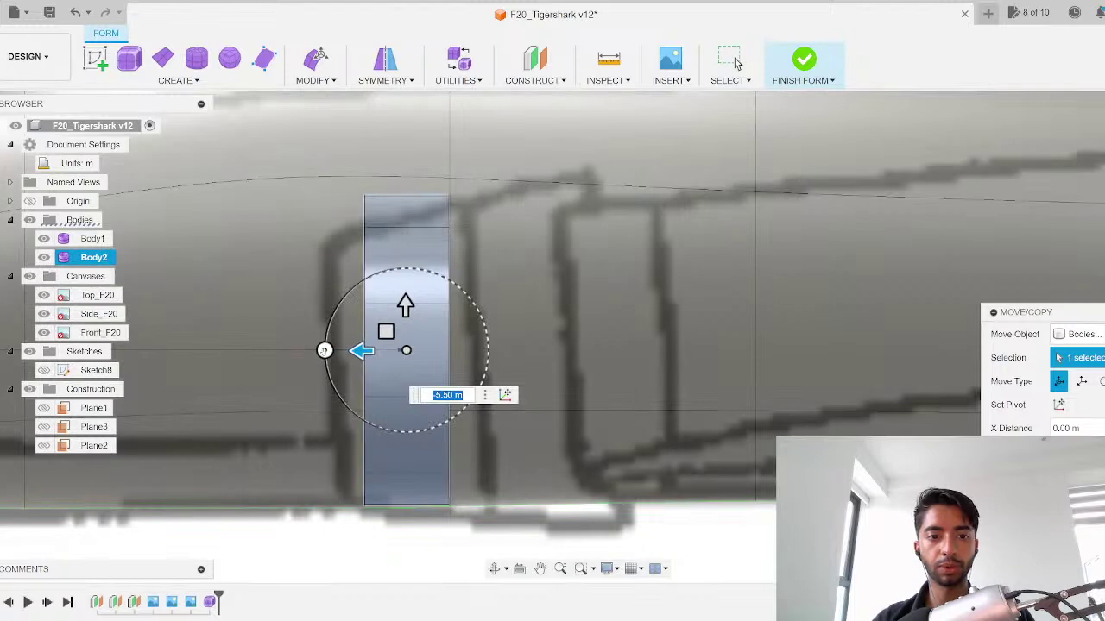
left_click_drag(325, 350, 326, 355)
key("ctrl+z")
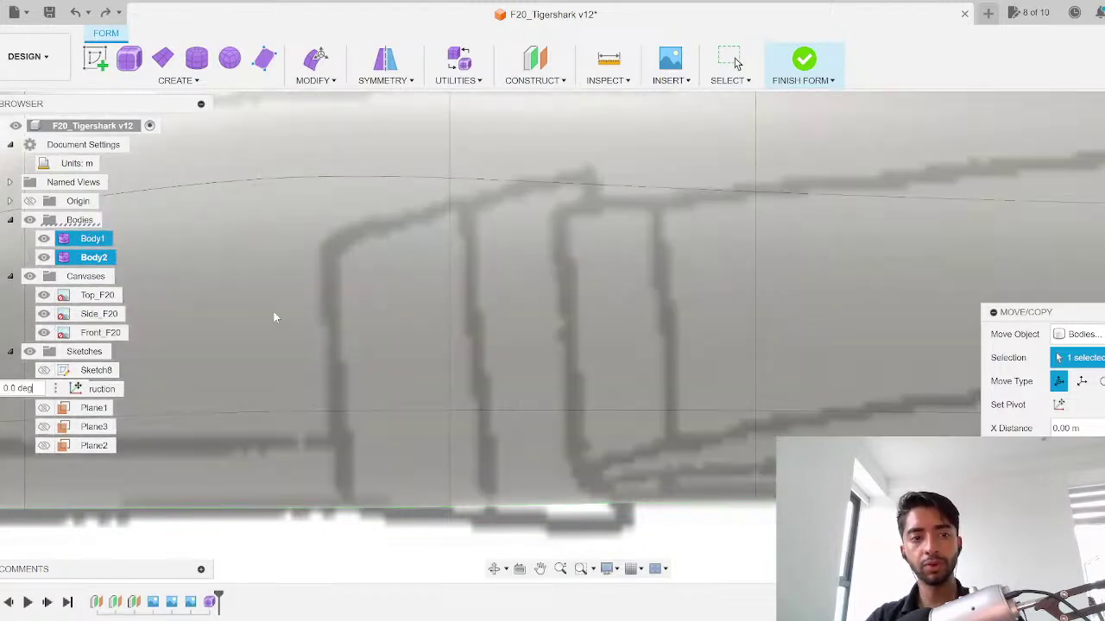
Step: Move the intake body aft to an offset of -5.45 m, aligning it with the intake's leading edge in the side blueprint
scroll(302, 364, "down", 8)
middle_click_drag(288, 396, 688, 389)
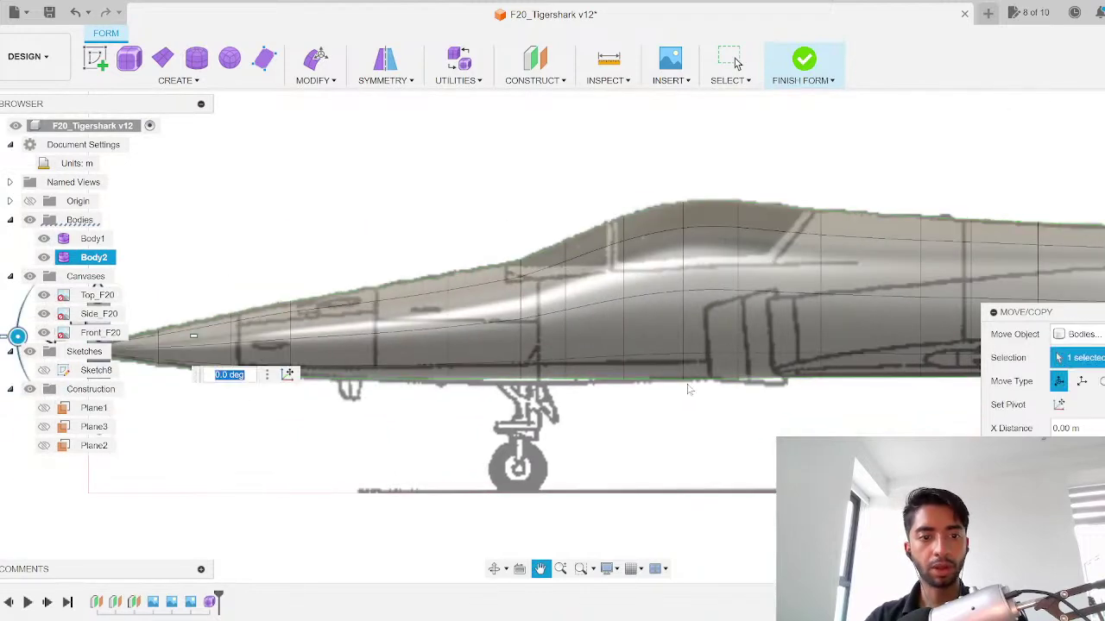
scroll(228, 363, "down", 2)
middle_click_drag(207, 311, 352, 308)
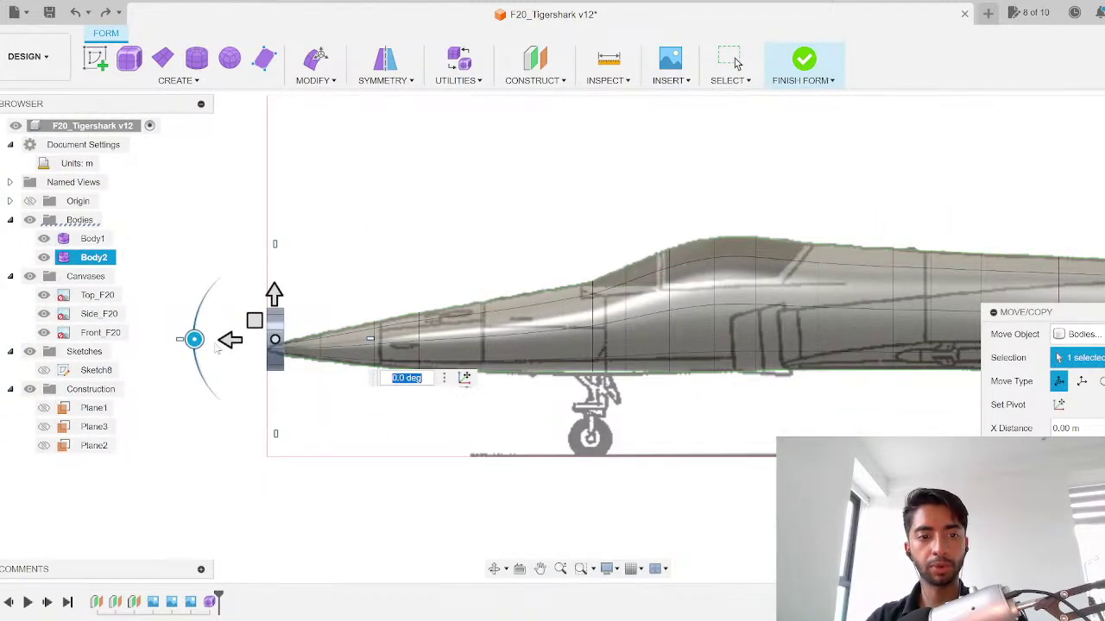
left_click_drag(236, 347, 695, 349)
scroll(694, 350, "up", 6)
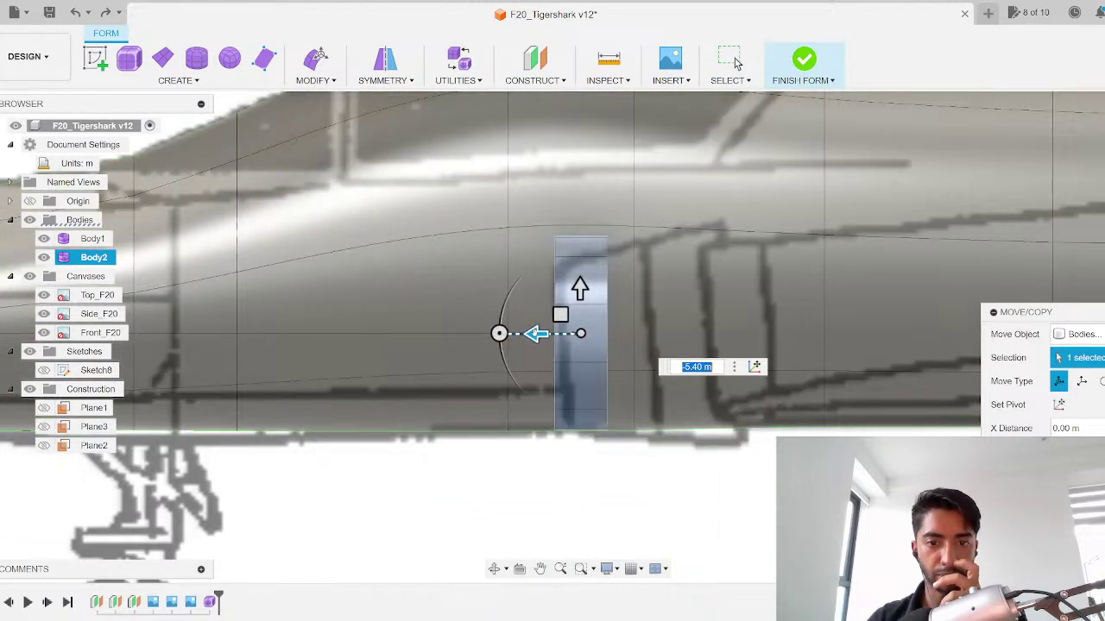
left_click_drag(535, 334, 549, 334)
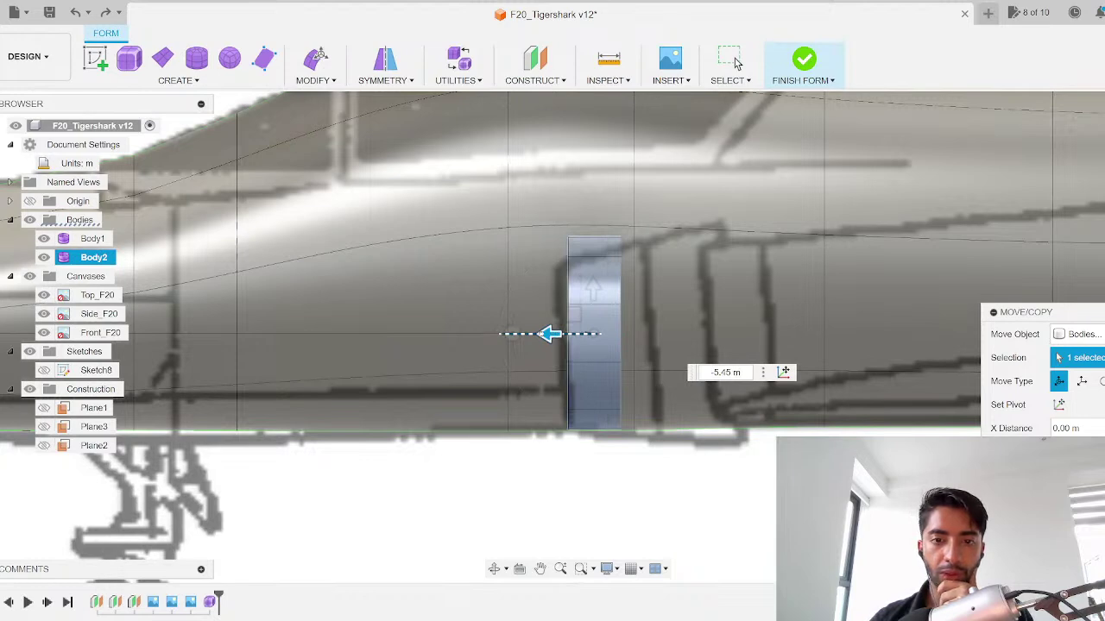
left_click_drag(549, 334, 550, 334)
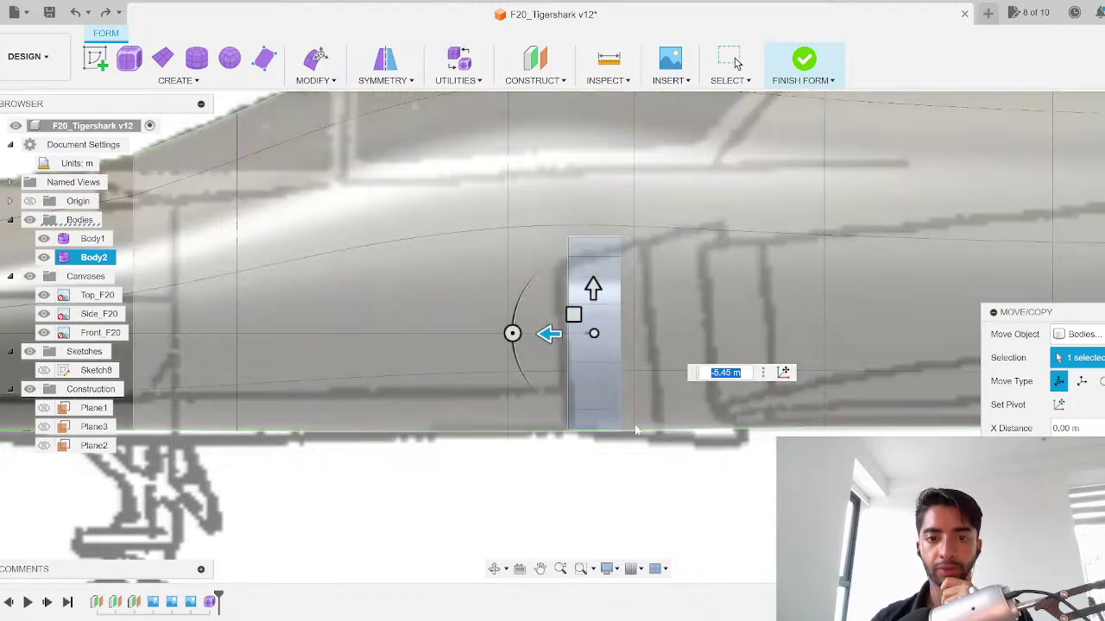
key("Return")
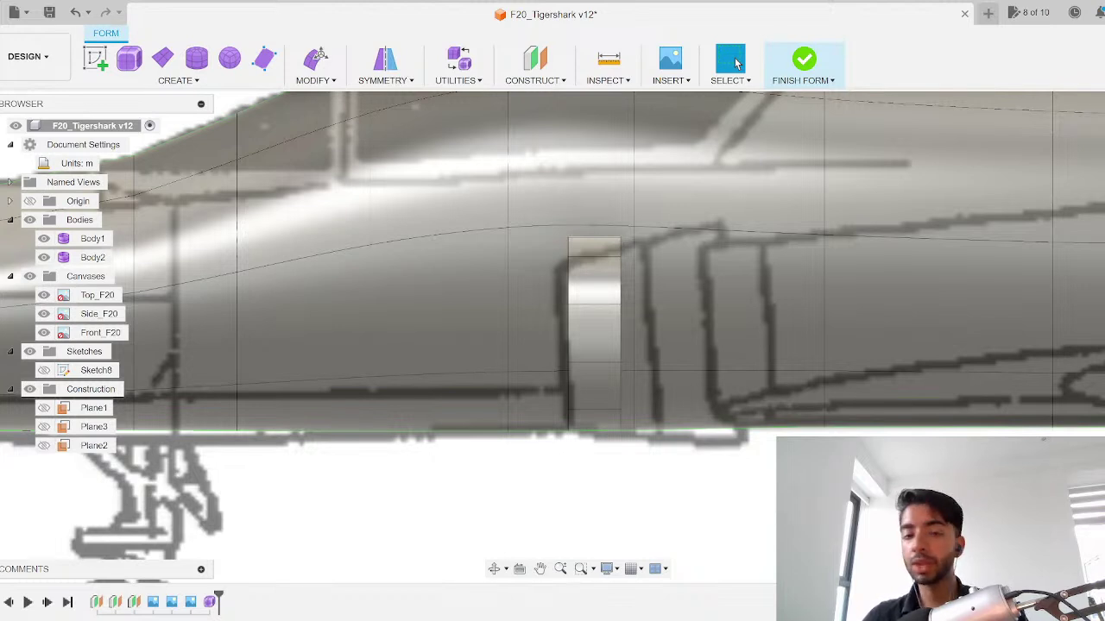
Step: Extrude the intake body's rear edge loop aft in the side view and raise it 0.025 m to follow the blueprint outline
left_click(594, 256)
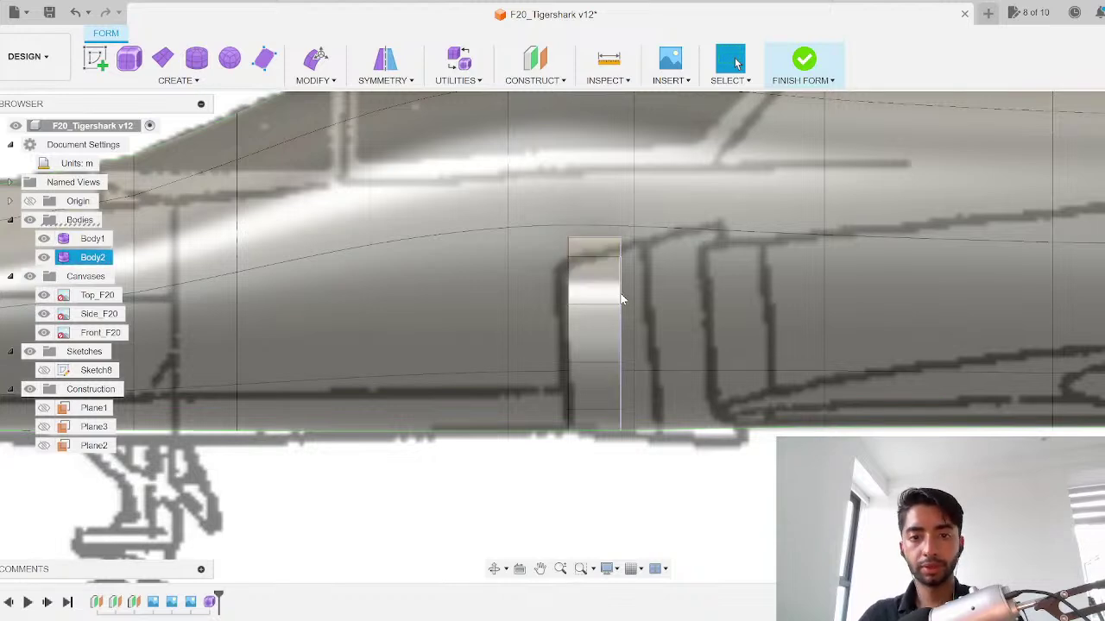
right_click(622, 299)
left_click(695, 253)
scroll(614, 189, "down", 2)
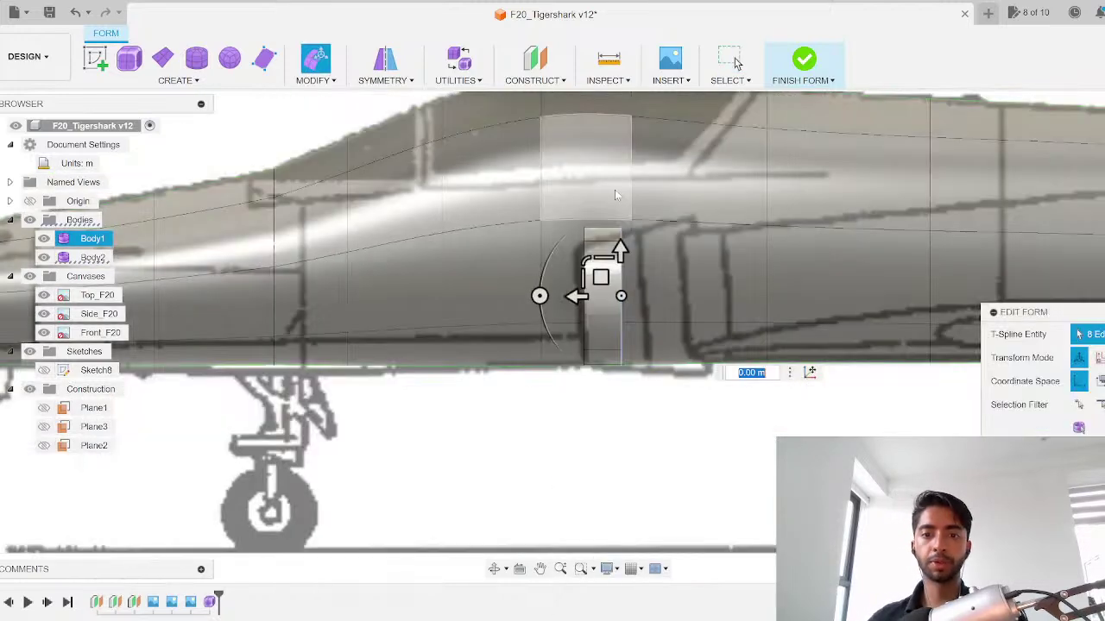
middle_click_drag(615, 189, 415, 279)
scroll(648, 321, "down", 2)
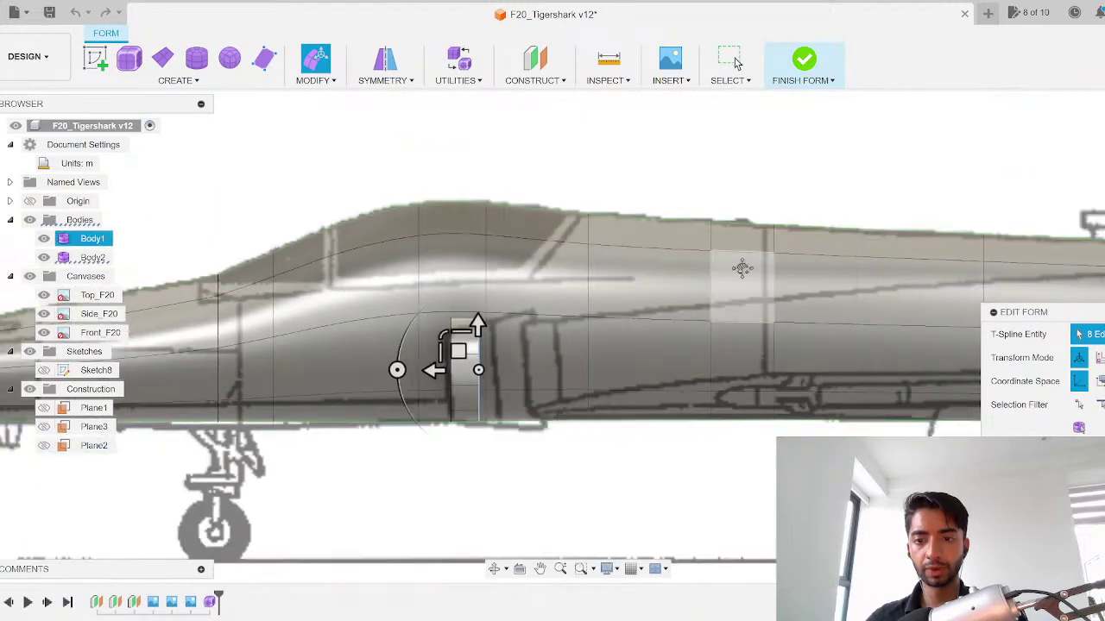
middle_click_drag(742, 269, 444, 267)
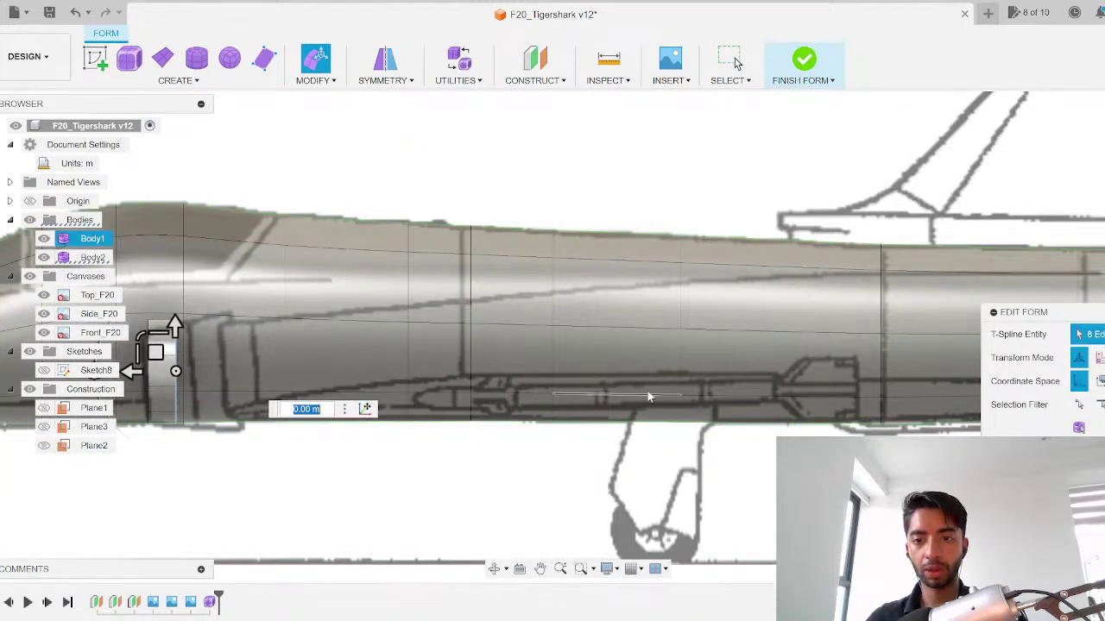
scroll(794, 343, "down", 2)
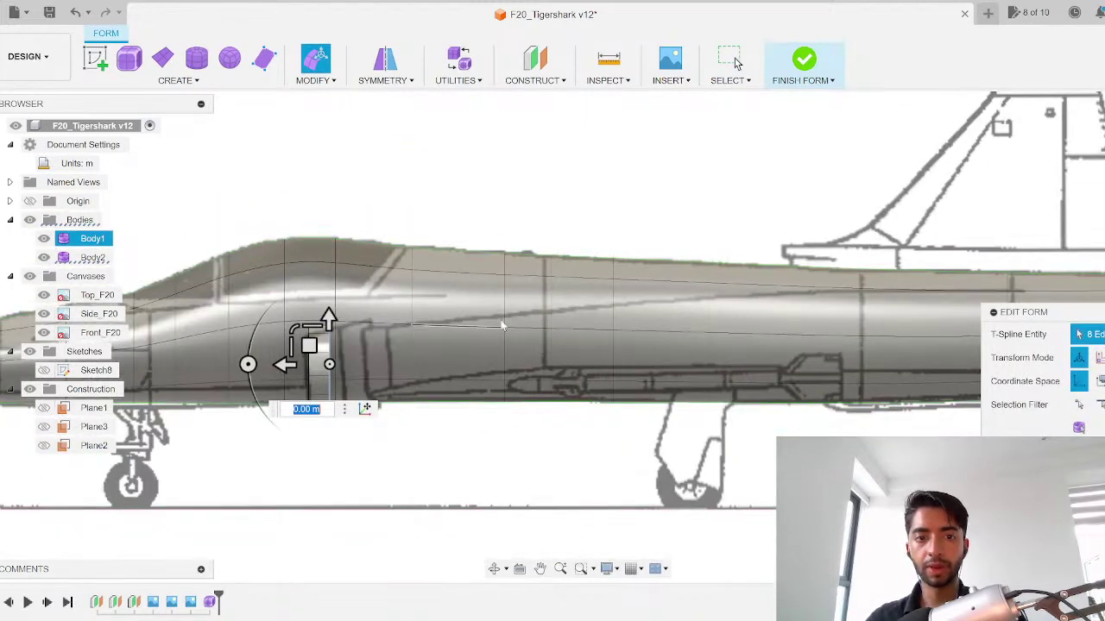
scroll(802, 325, "down", 1)
middle_click_drag(802, 325, 526, 305)
scroll(526, 306, "up", 1)
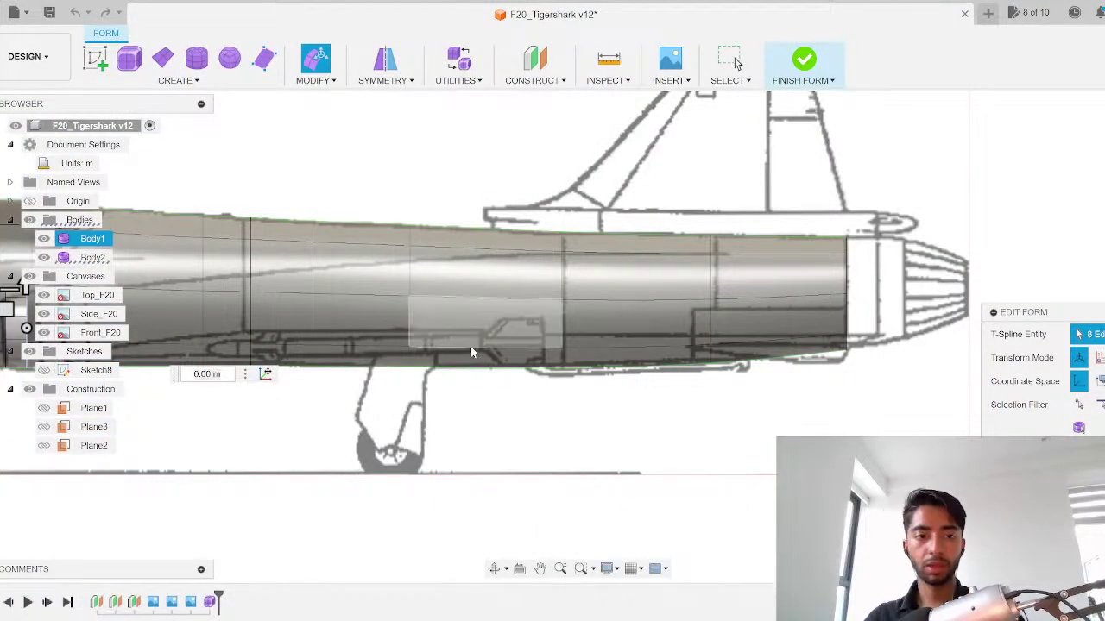
scroll(469, 346, "down", 2)
middle_click_drag(218, 380, 552, 370)
scroll(539, 367, "up", 4)
scroll(441, 321, "up", 1)
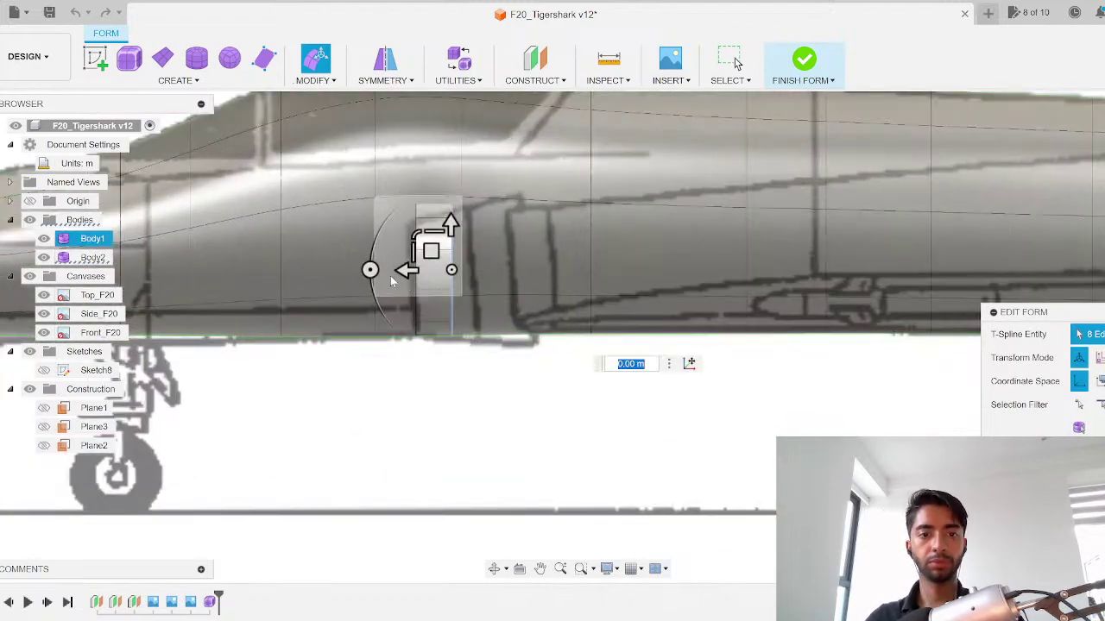
left_click_drag(407, 275, 610, 247)
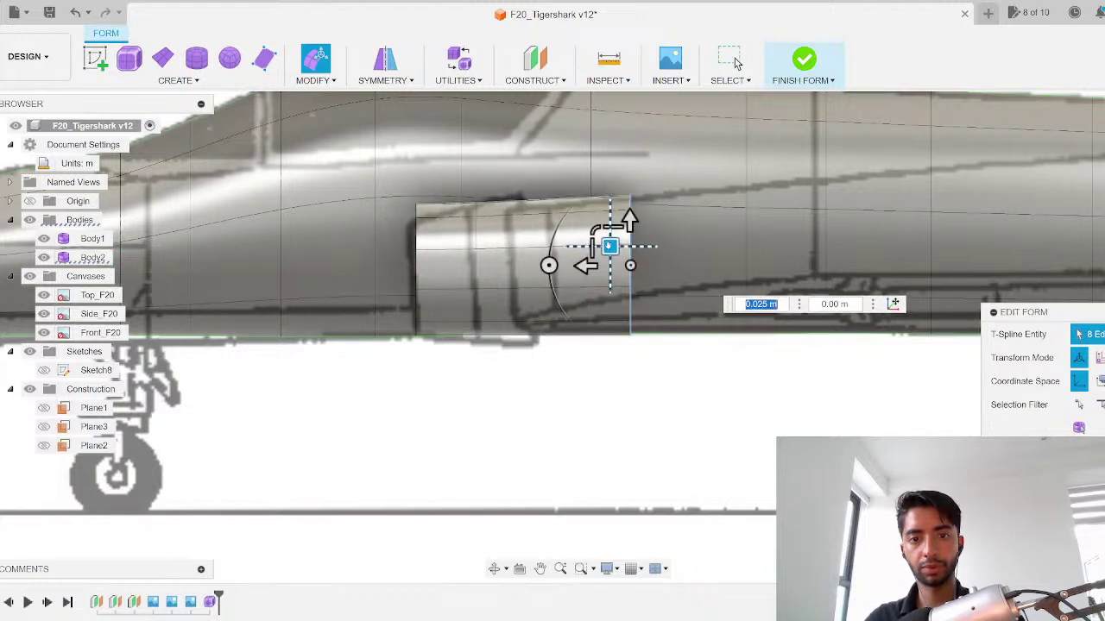
Step: Extrude the rear edge loop another section aft in the top view, shifting it by -0.034 m and -0.015 m toward the blueprint outline
middle_click_drag(476, 333, 482, 393, "shift")
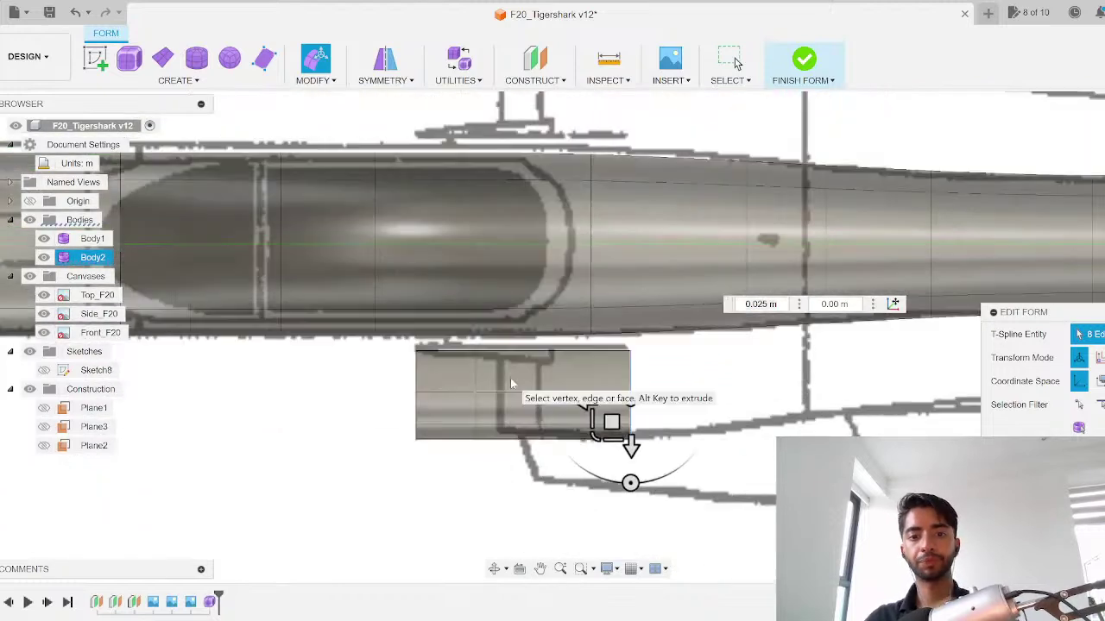
scroll(695, 346, "down", 2)
middle_click_drag(695, 346, 464, 347)
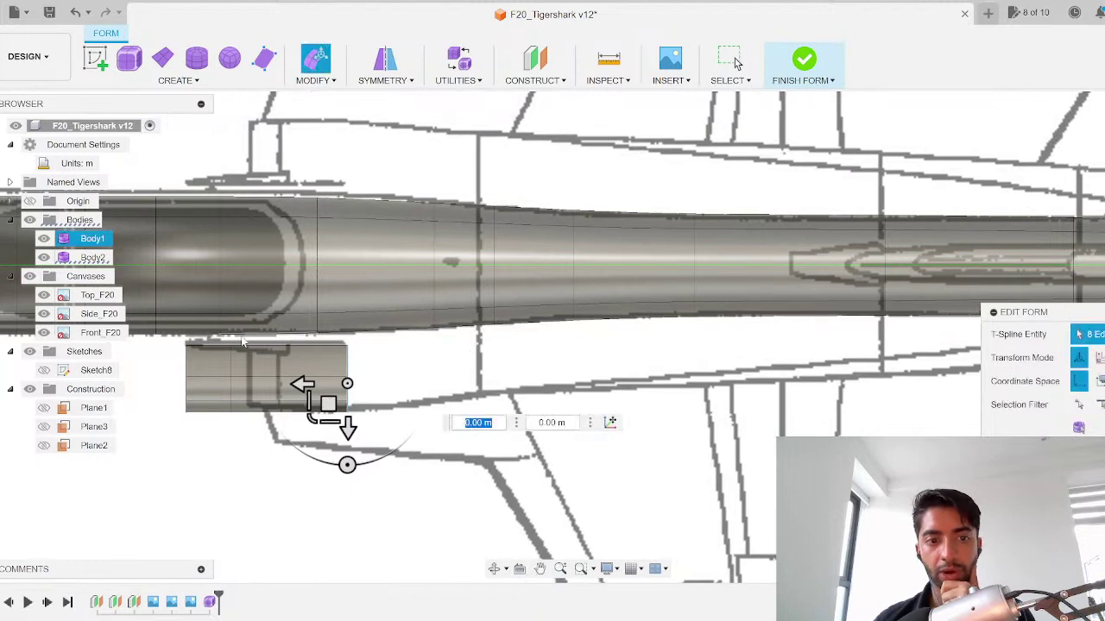
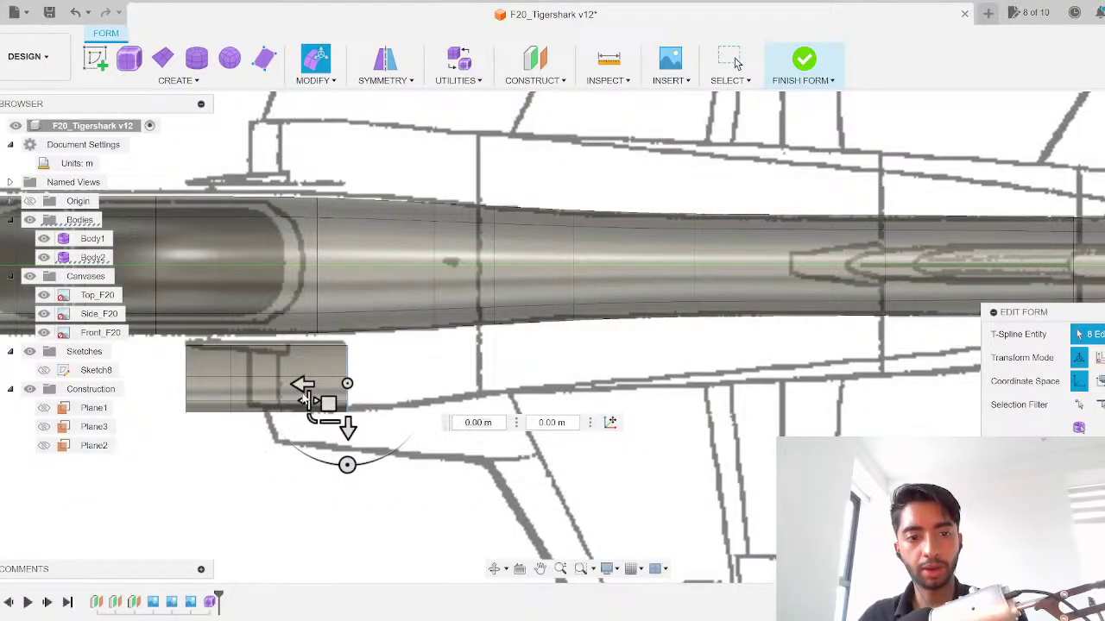
left_click_drag(297, 384, 405, 393)
scroll(371, 384, "up", 3)
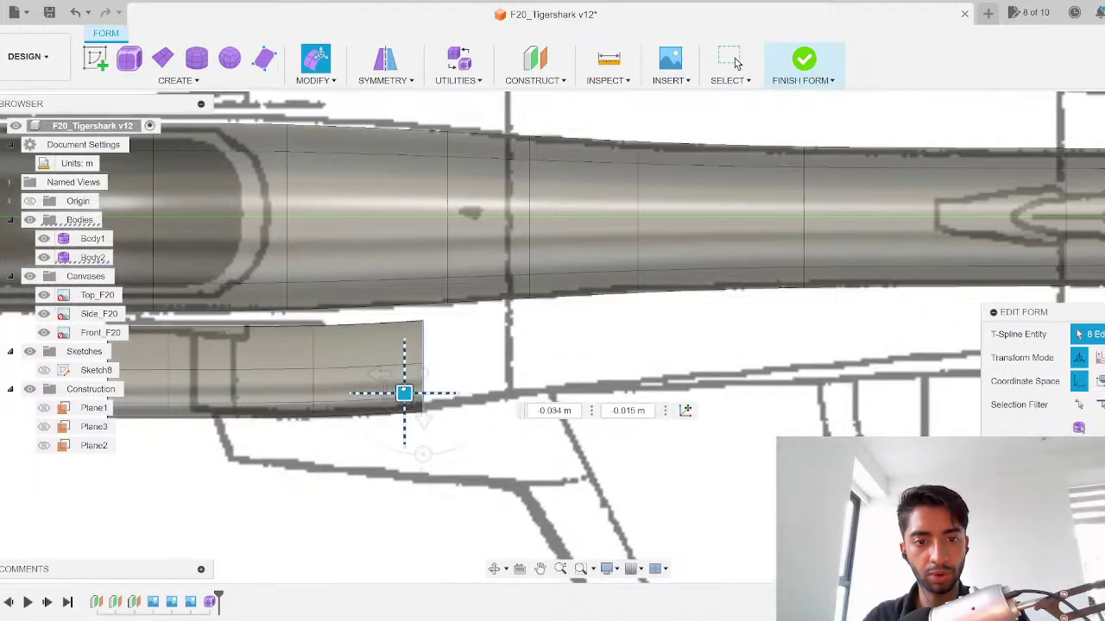
scroll(627, 320, "down", 3)
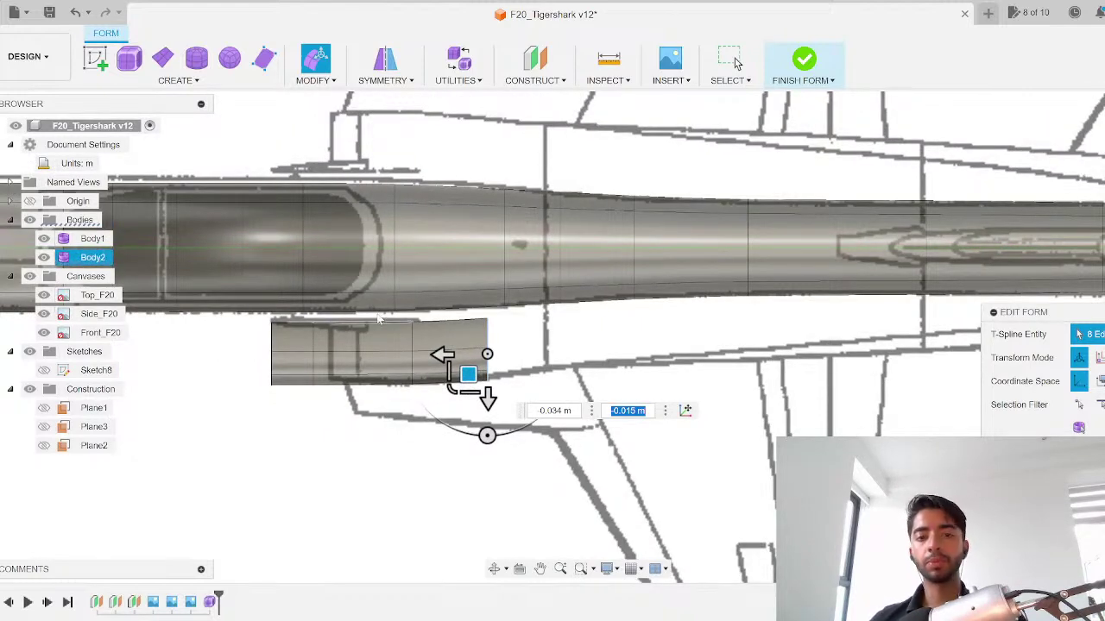
scroll(407, 332, "up", 2)
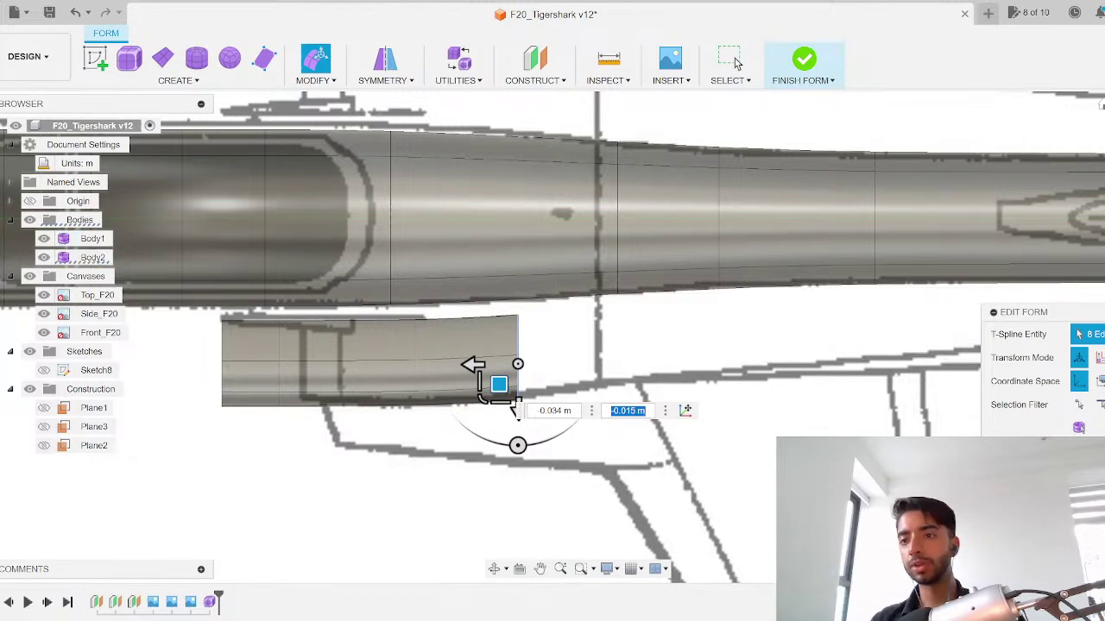
Step: Raise the intake's rear edge loop by 0.013 m in the side view to match the blueprint's upper intake line
left_click(1103, 143)
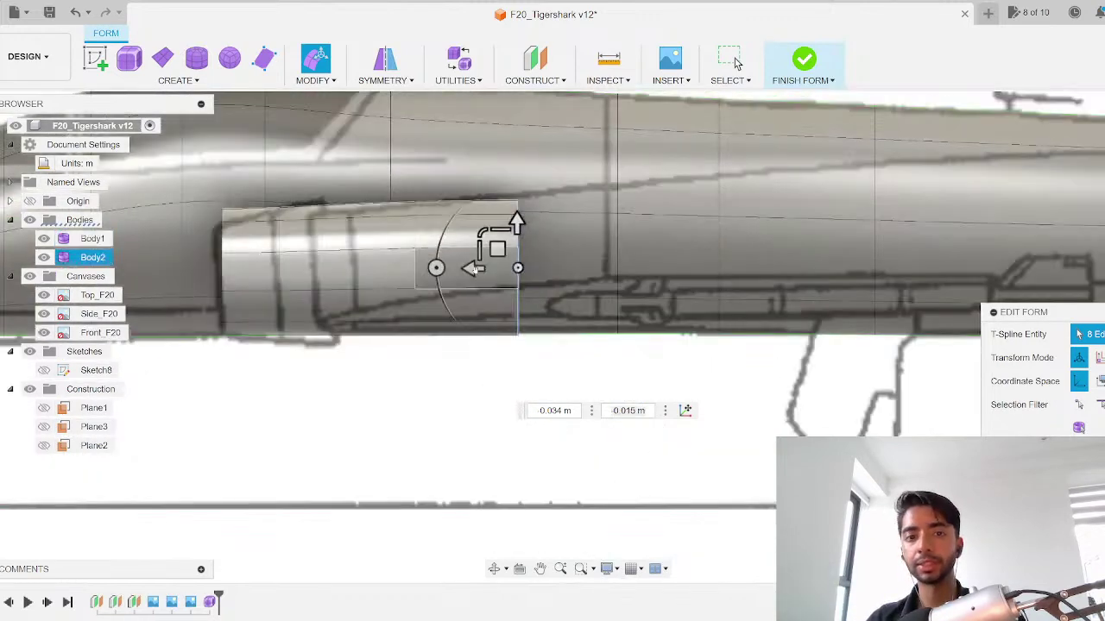
scroll(476, 270, "up", 2)
mouse_move(506, 239)
left_mouse_down()
mouse_move(495, 230)
mouse_move(513, 244)
left_mouse_up()
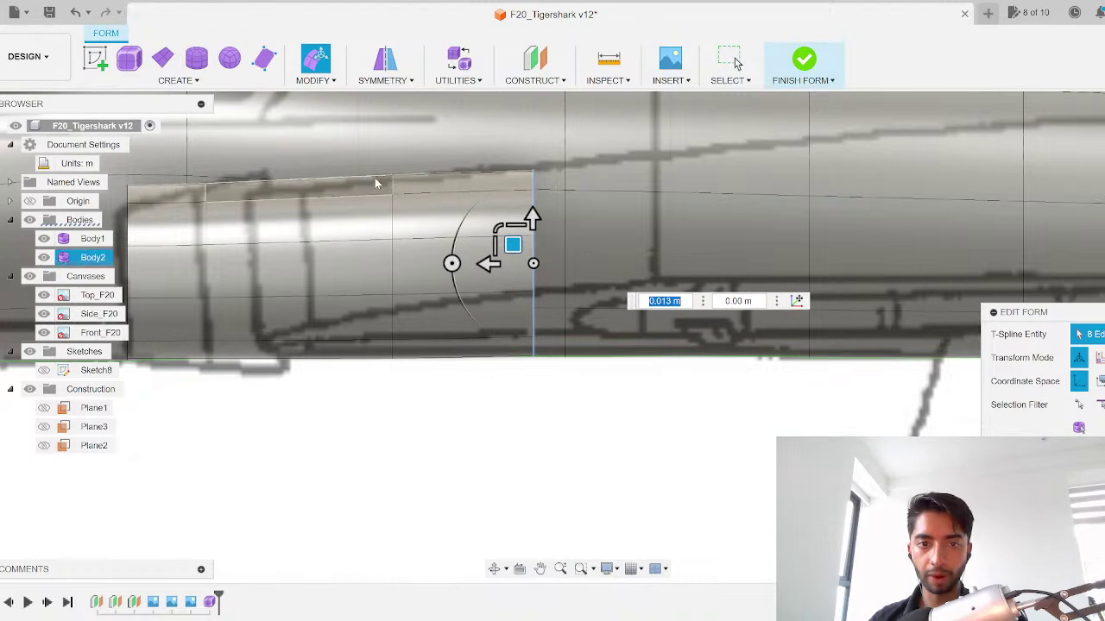
Step: Extrude the rear edge loop to -0.60 m aft in the side view, and shift it by 0.038 m and -0.016 m
scroll(374, 180, "down", 1)
middle_click_drag(311, 227, 225, 298)
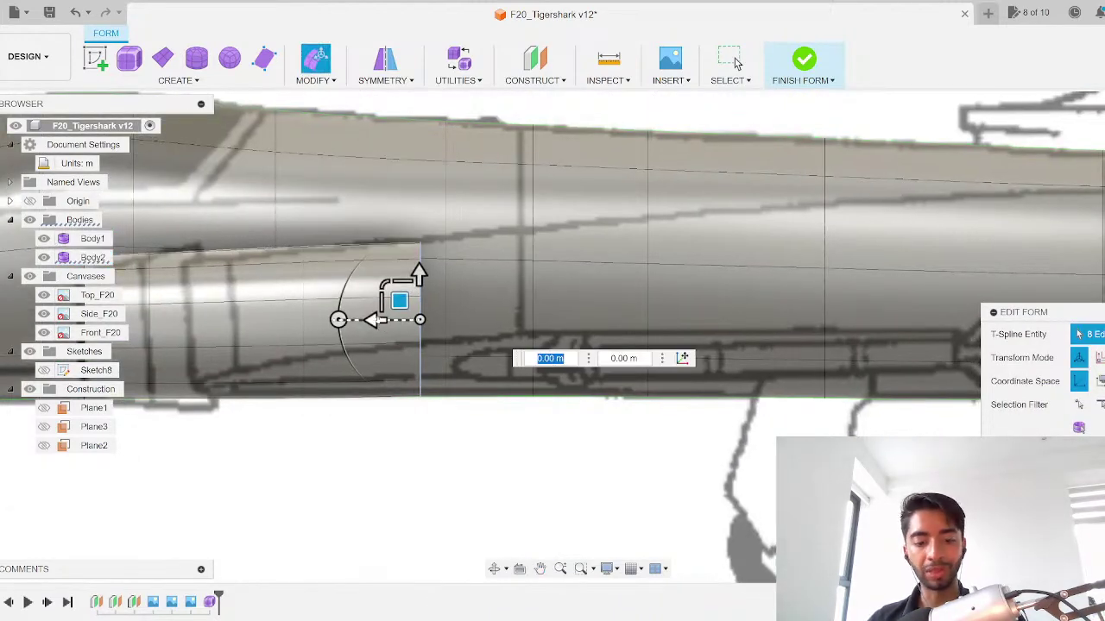
left_click_drag(373, 321, 492, 320)
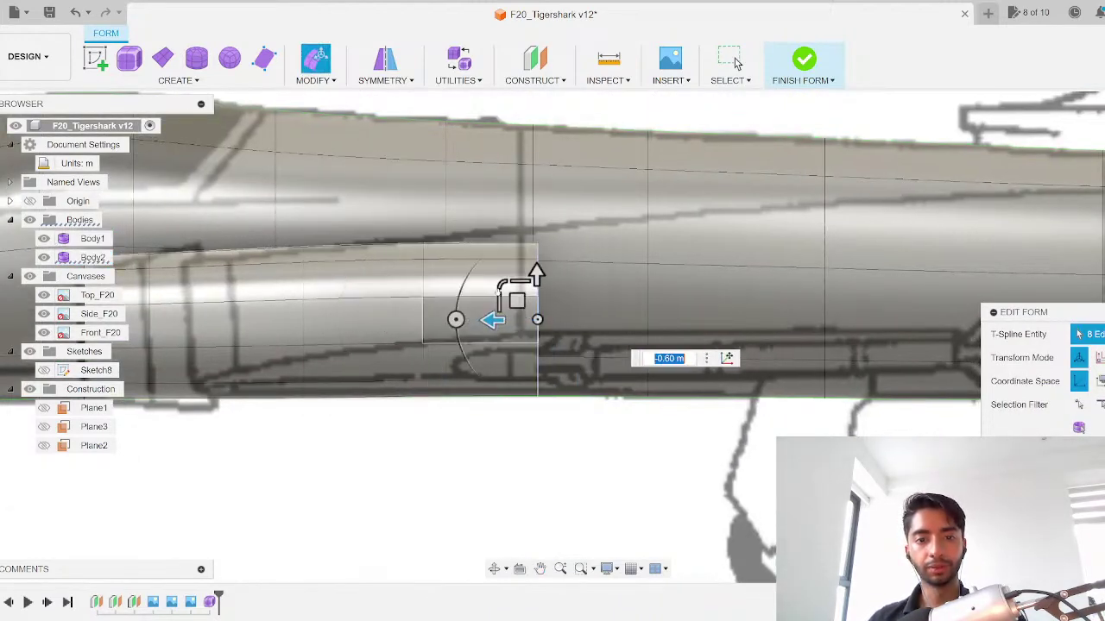
left_click_drag(499, 281, 521, 292)
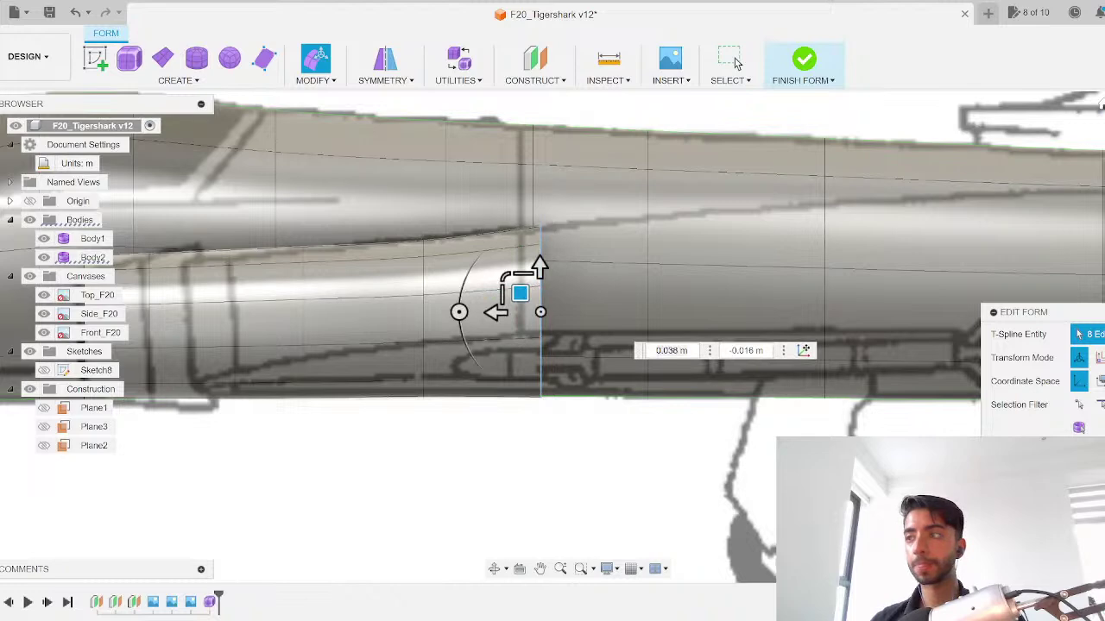
Step: Shift the rear edge loop inward by -0.075 m and forward by 0.15 m in the top view
left_click(1103, 126)
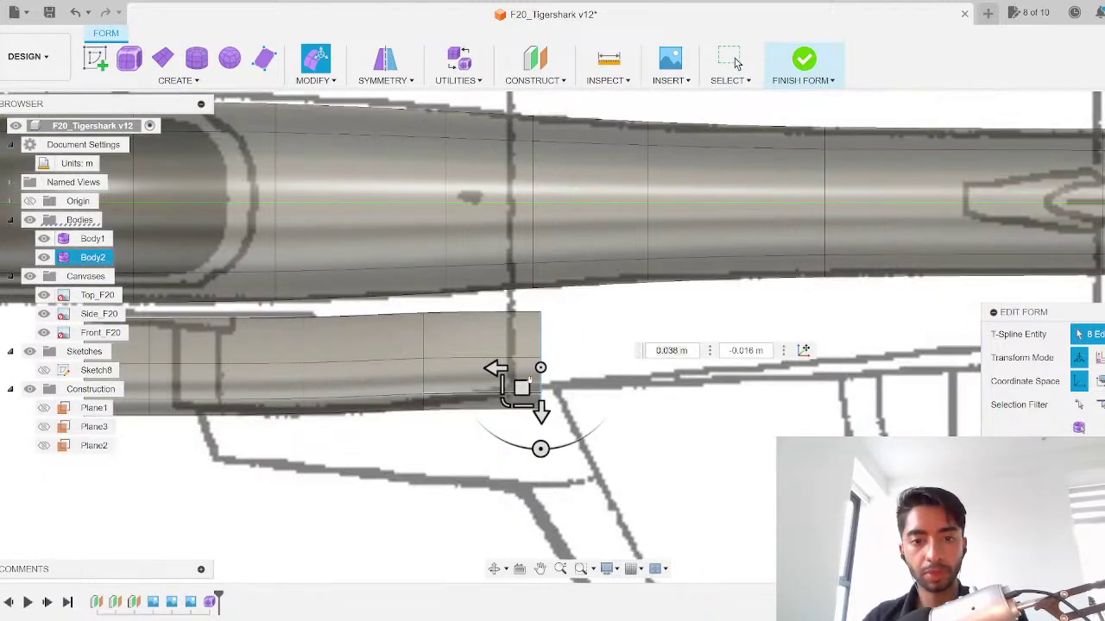
left_click_drag(521, 388, 496, 372)
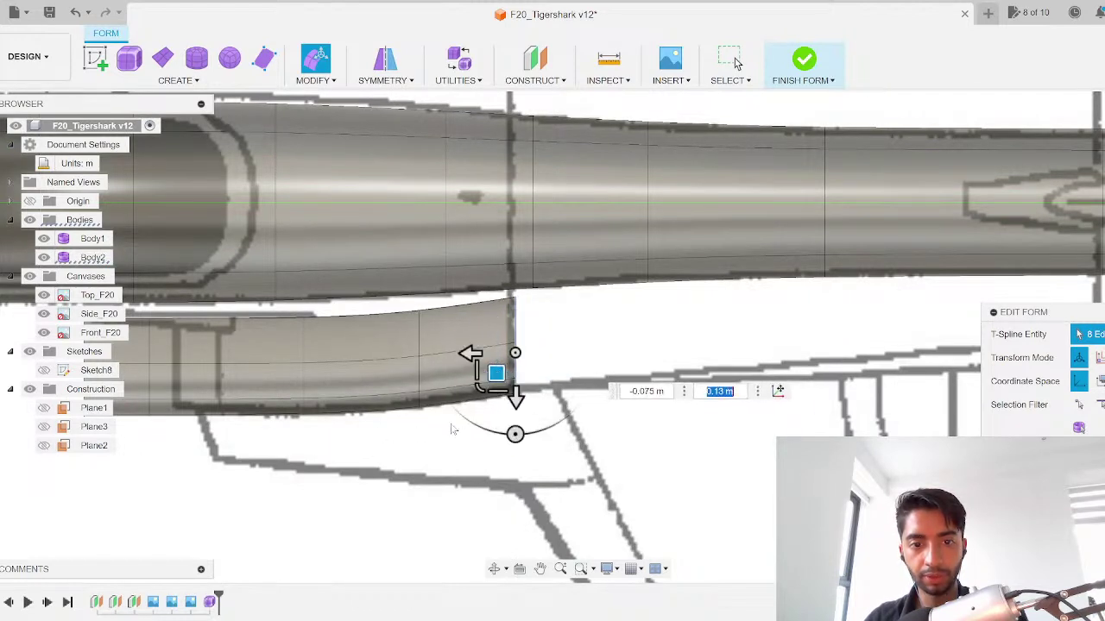
type("0.15")
key("Return")
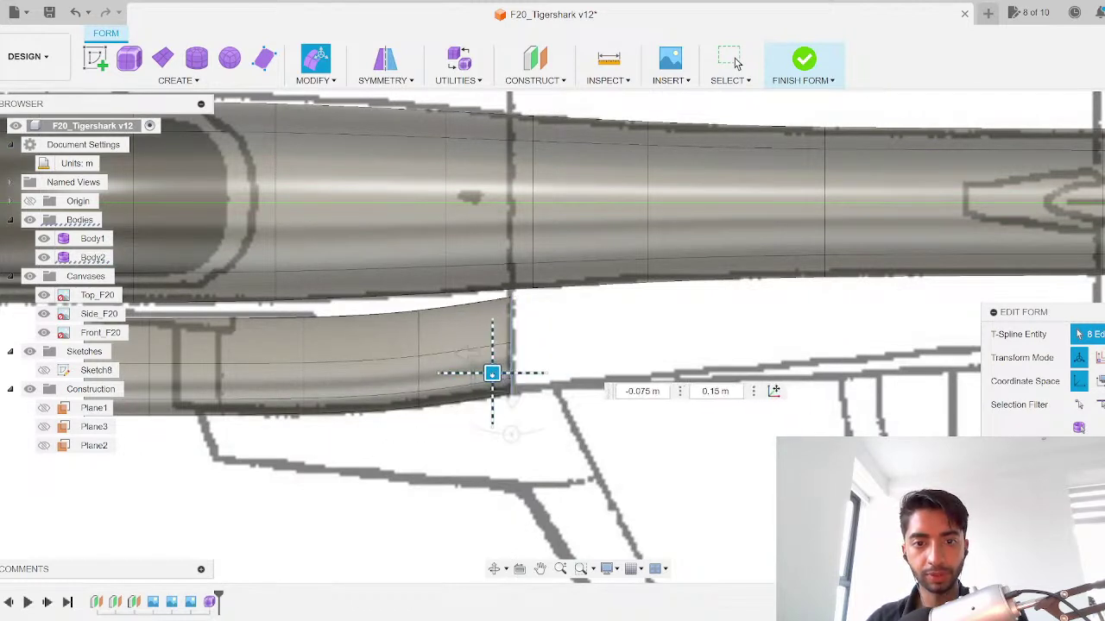
Step: Extrude the rear edge loop another -0.60 m aft, raise it 0.022 m in the side view and shift it -0.034 m inward in the top view
left_click(1104, 168)
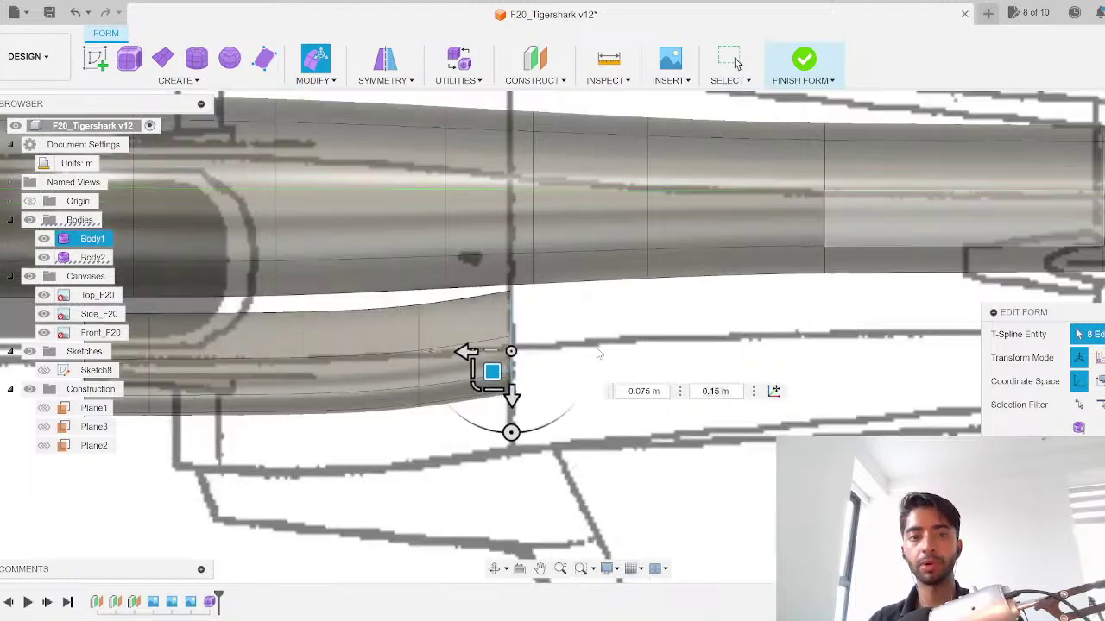
scroll(525, 312, "up", 2)
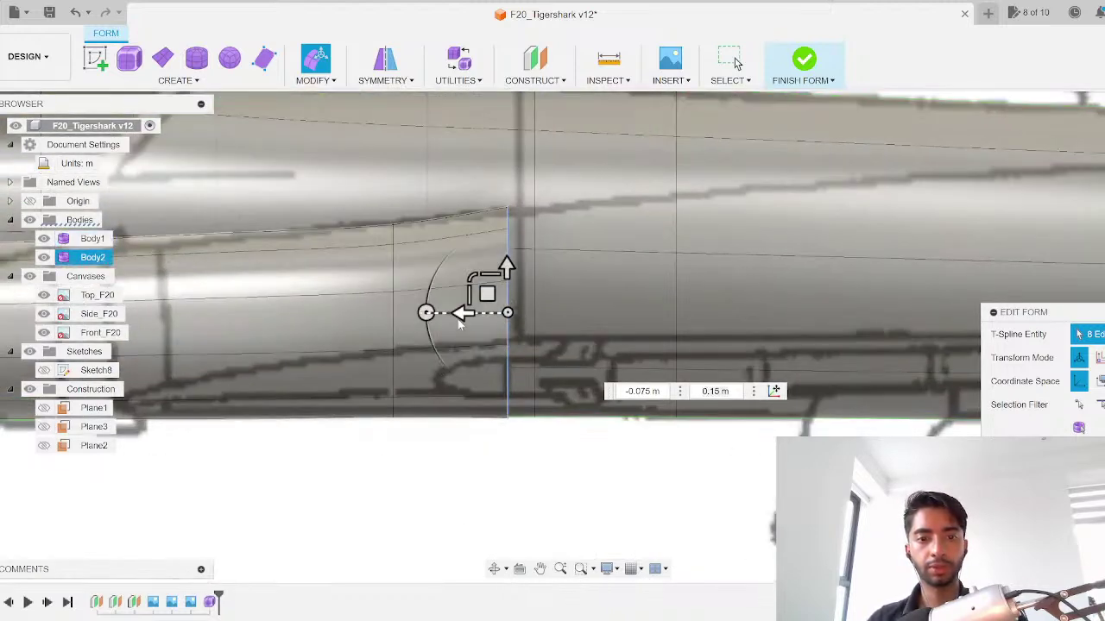
left_click_drag(460, 319, 607, 312)
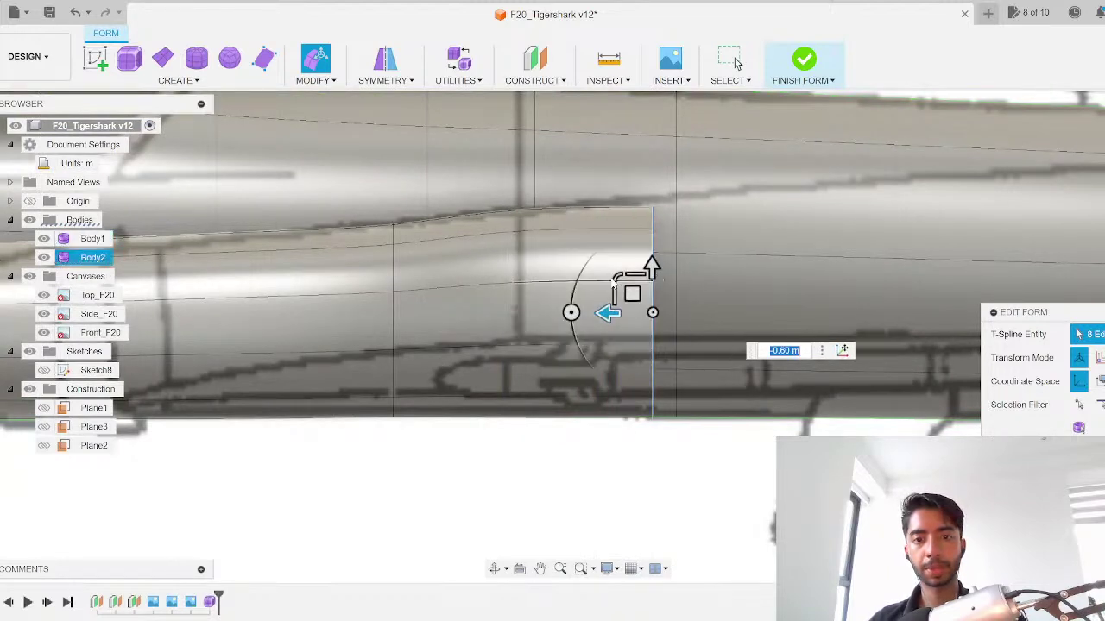
left_click_drag(613, 274, 633, 288)
left_click(1104, 130)
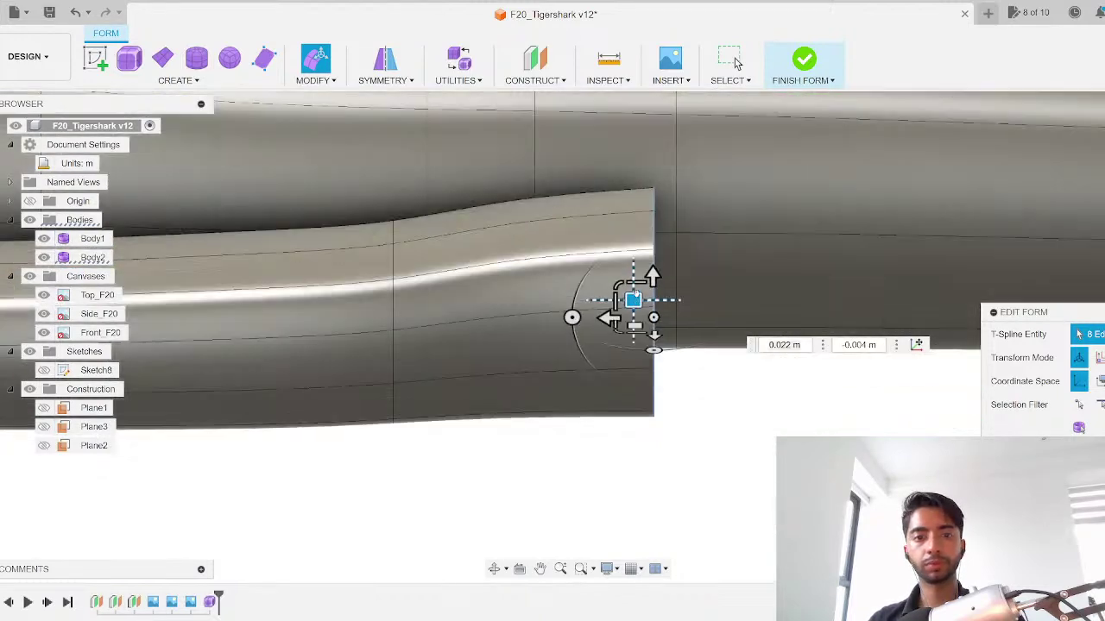
left_click_drag(634, 378, 636, 368)
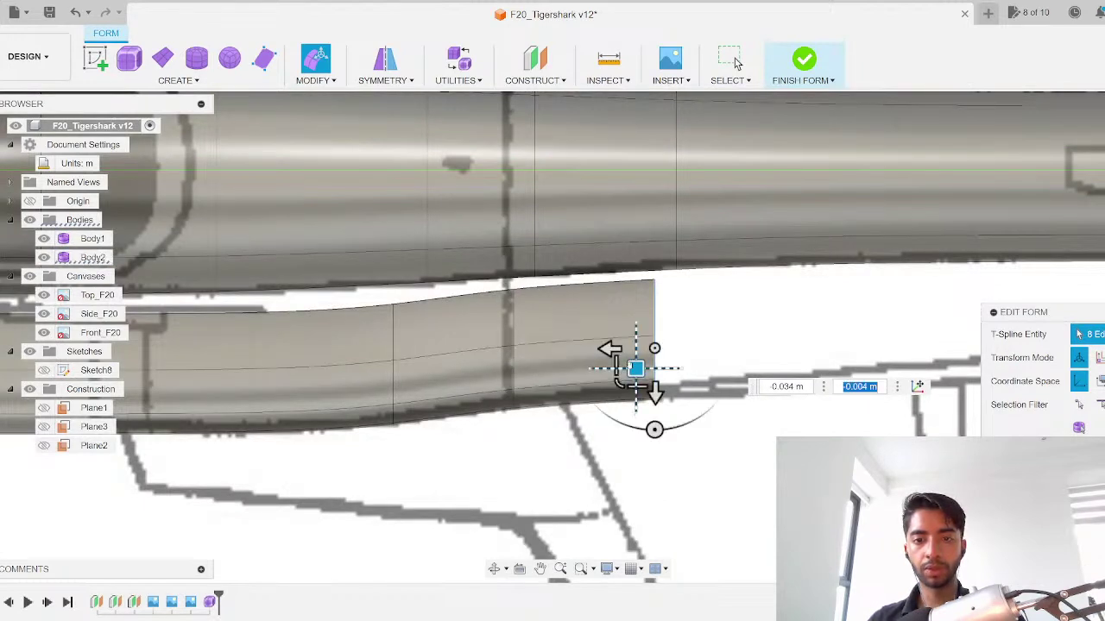
Step: Extrude the rear edge loop by -0.722 m aft and -0.073 m inward in the top view, and raise it 0.013 m in the side view
left_click_drag(636, 369, 809, 359)
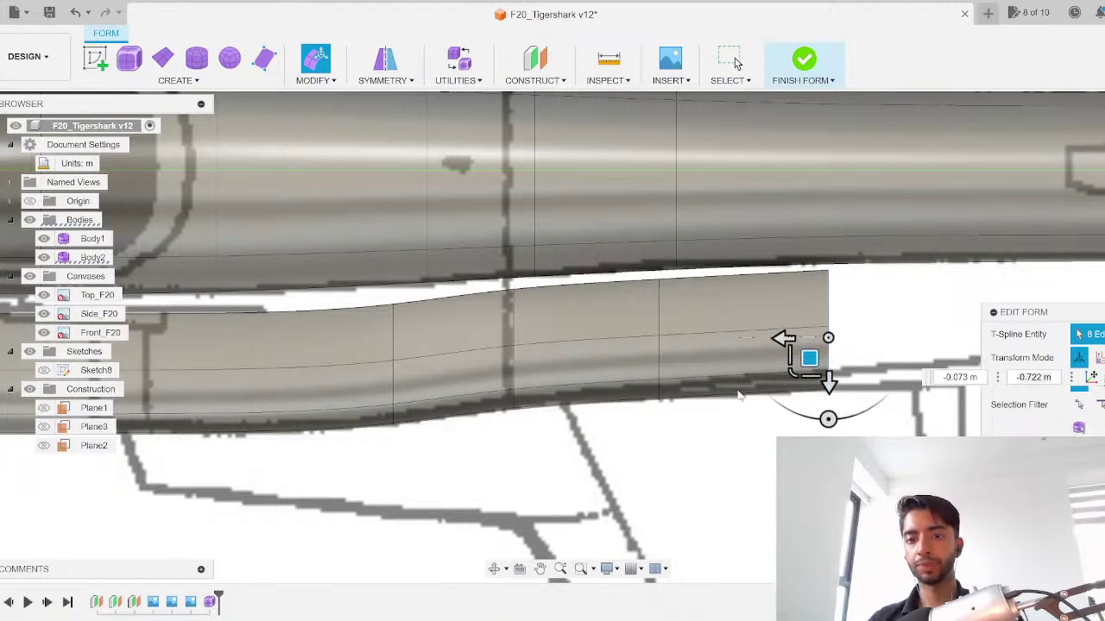
left_click(1104, 164)
mouse_move(804, 282)
left_mouse_down()
mouse_move(791, 271)
mouse_move(811, 286)
left_mouse_up()
middle_click_drag(722, 281, 288, 316)
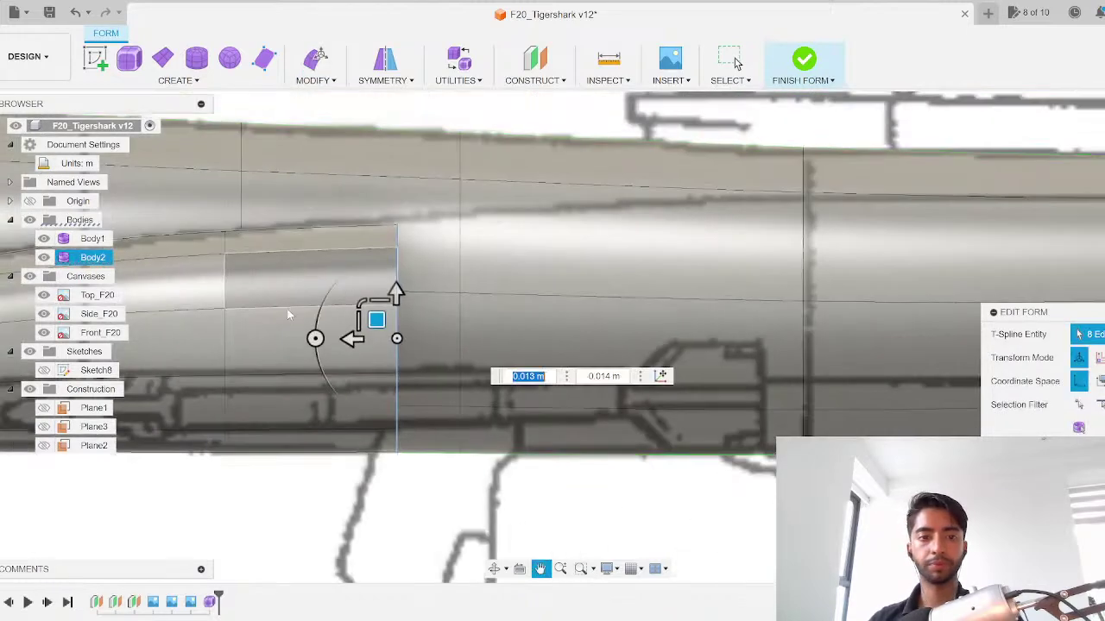
Step: Extrude the rear edge loop aft and raise it 0.047 m in the side view, and shift it -0.039 m inward in the top view
left_click_drag(356, 340, 595, 339)
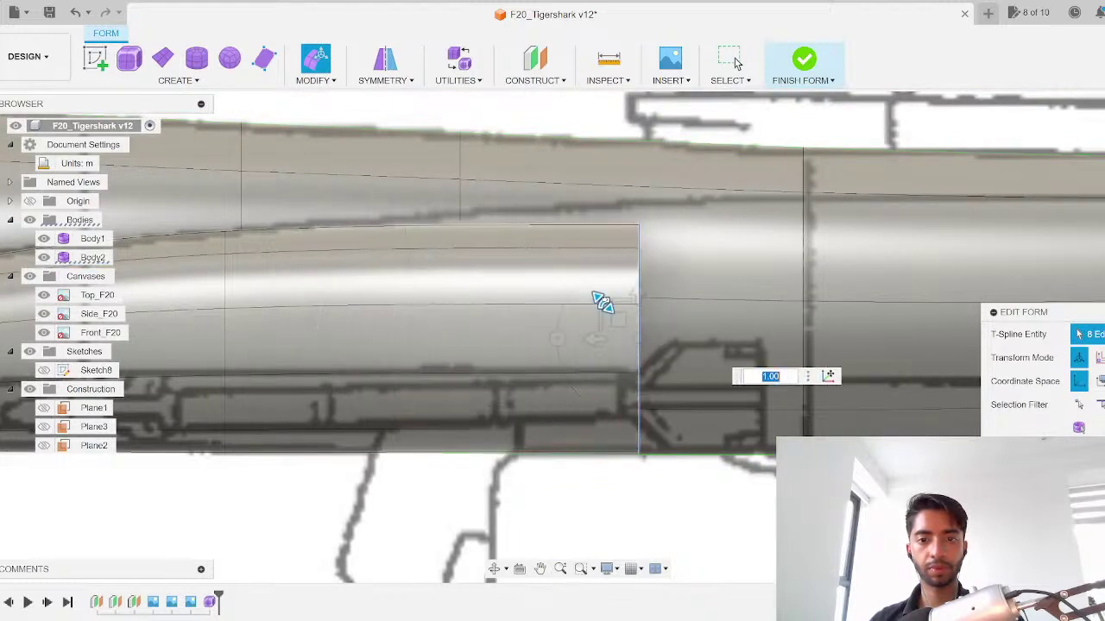
left_click_drag(599, 301, 620, 308)
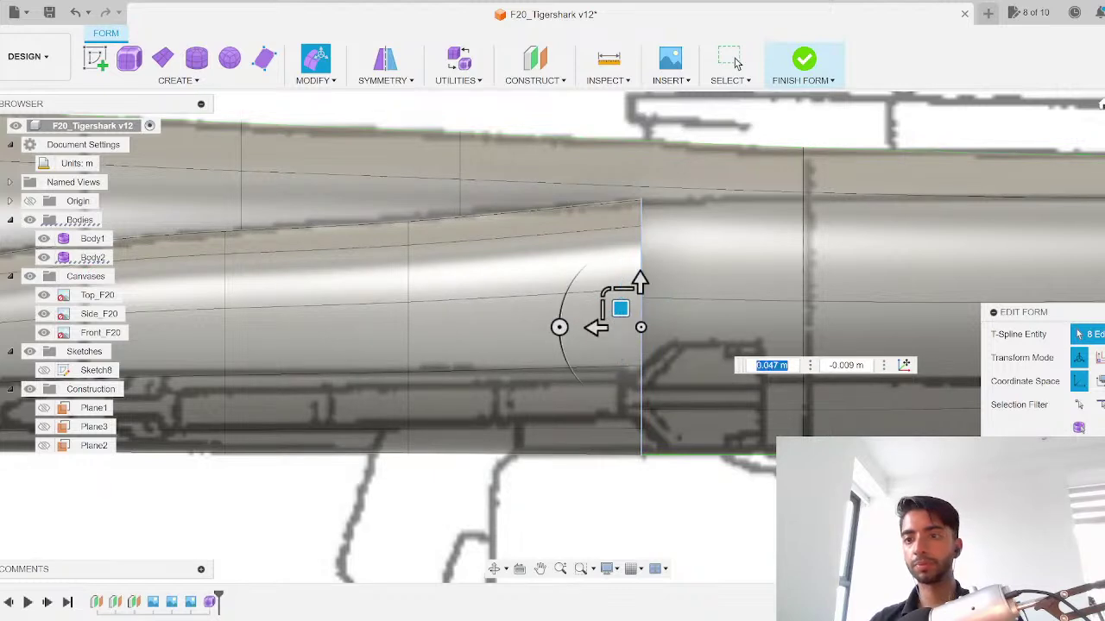
left_click(1104, 112)
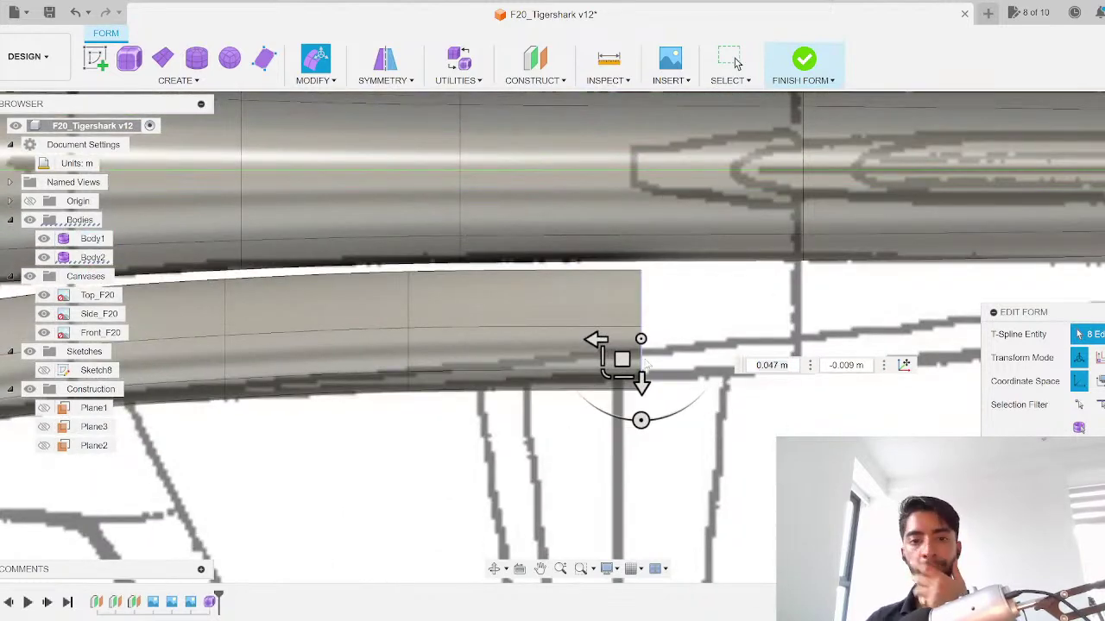
left_click_drag(628, 356, 625, 350)
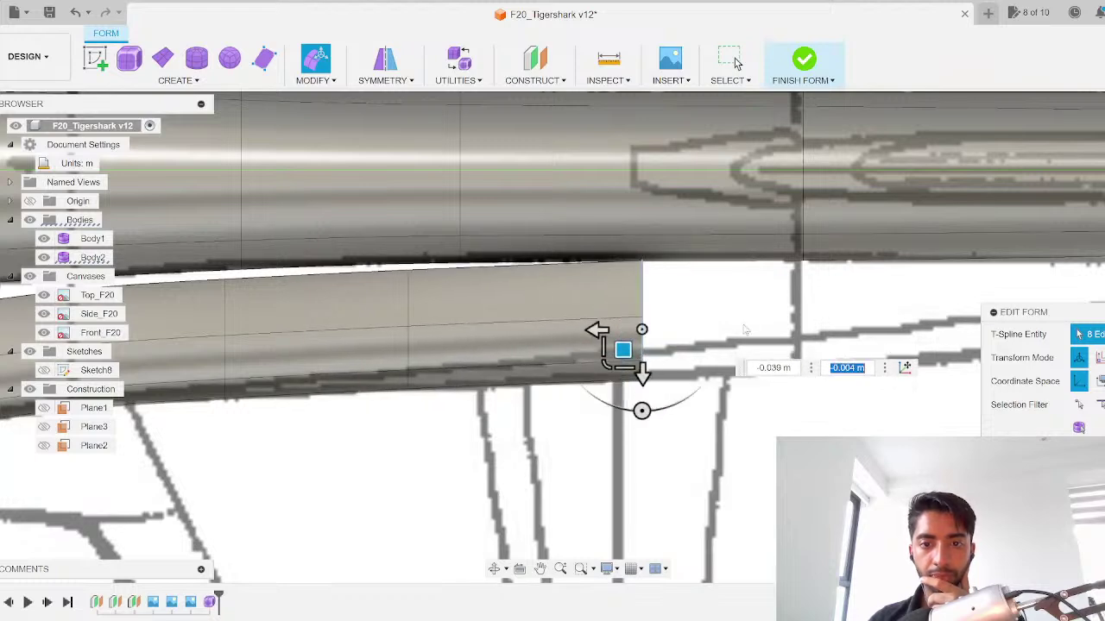
Step: Extrude the intake's rear edge loop -0.67 m aft and -0.043 m inward in the top view
scroll(733, 346, "down", 5)
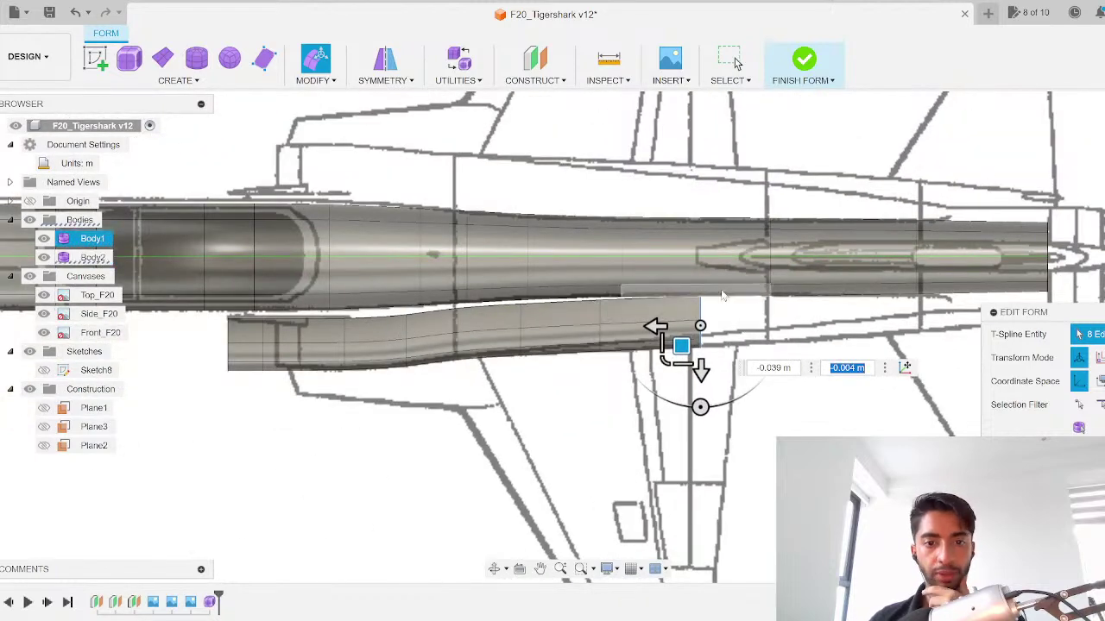
scroll(713, 314, "up", 2)
scroll(713, 313, "up", 1)
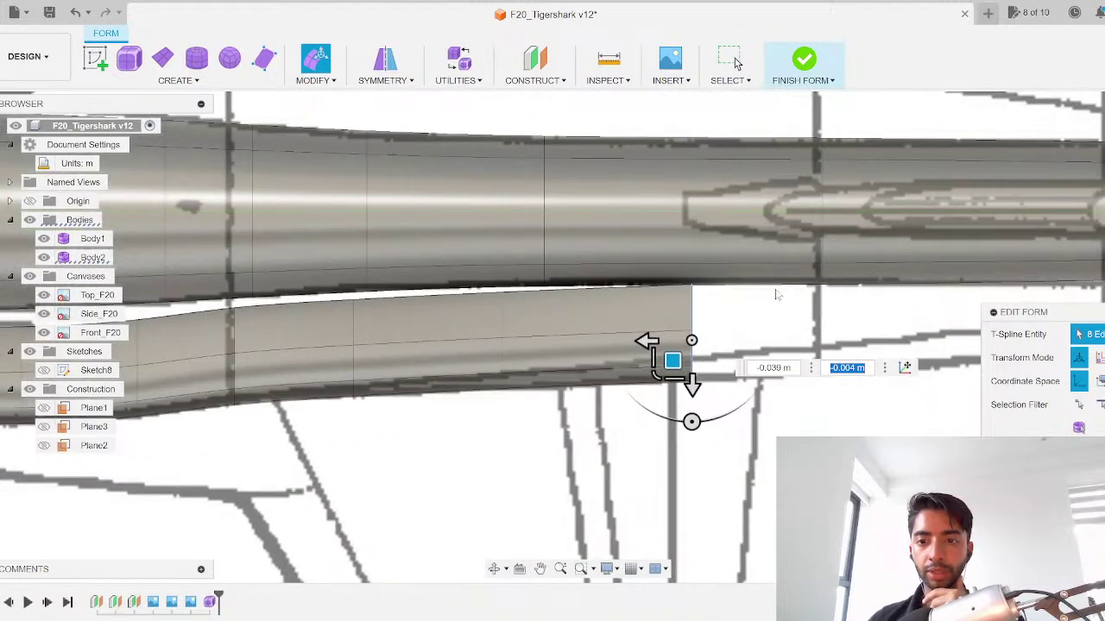
middle_click_drag(716, 289, 506, 303)
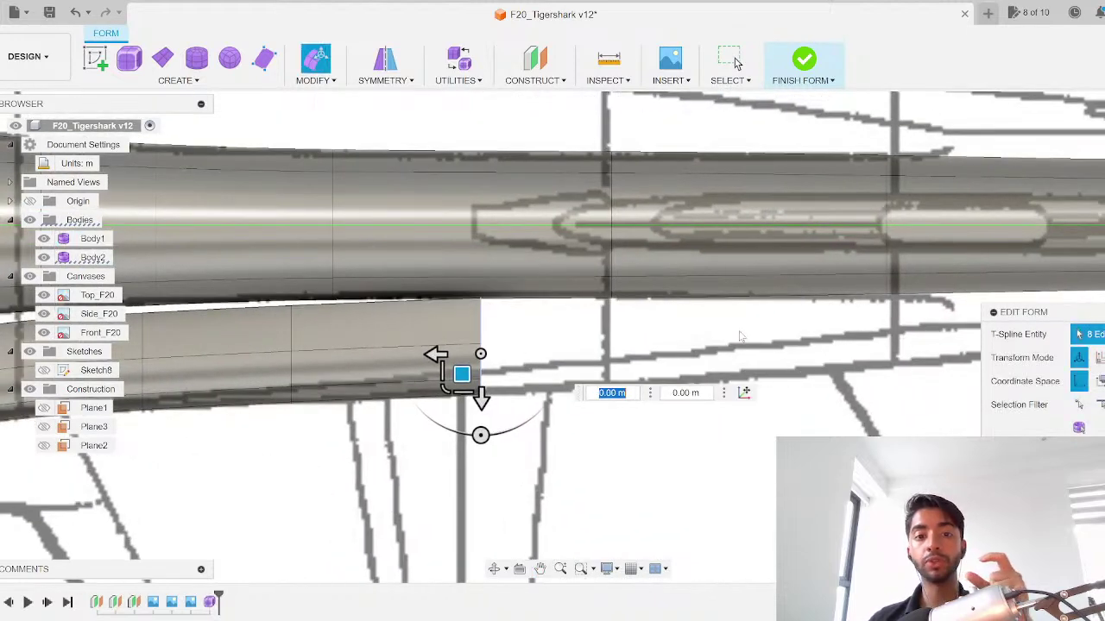
scroll(740, 337, "down", 2)
scroll(739, 337, "down", 1)
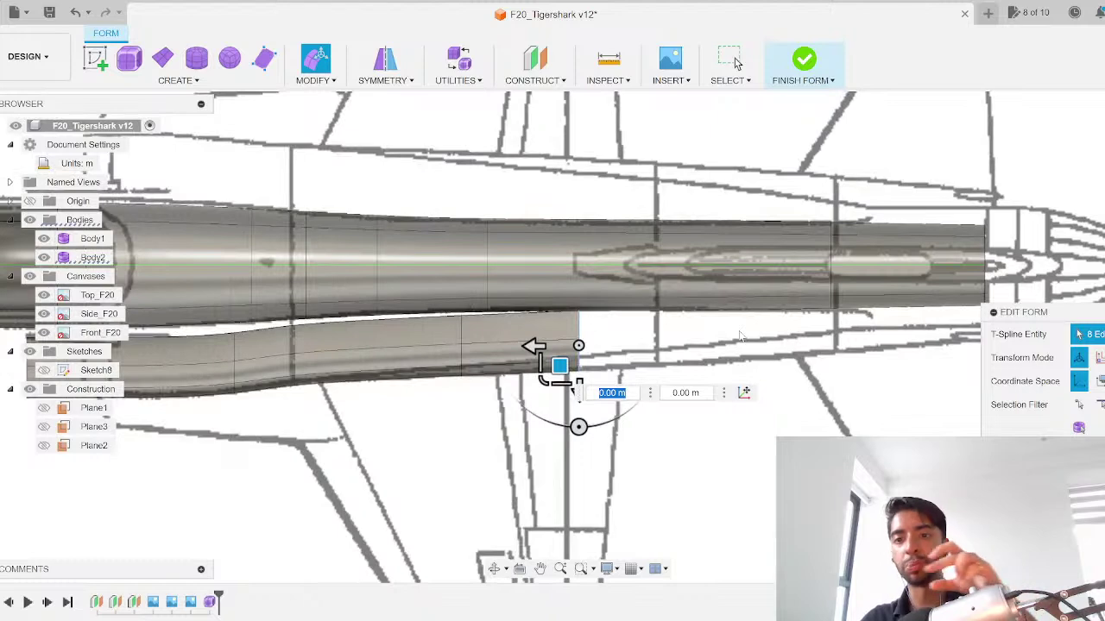
scroll(740, 336, "up", 2)
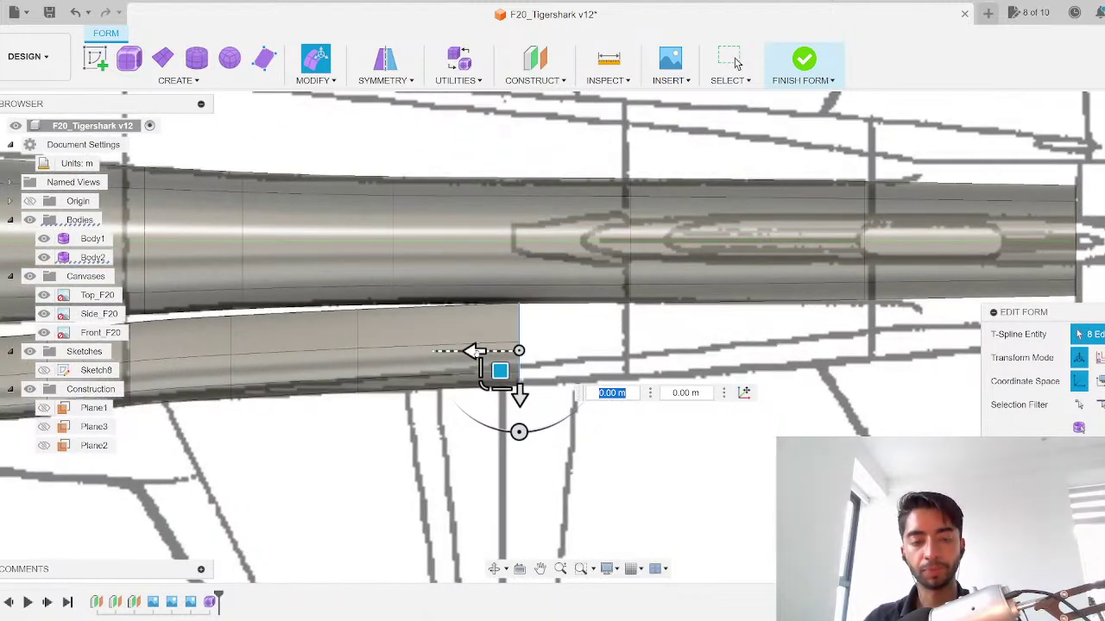
left_click_drag(490, 371, 612, 363)
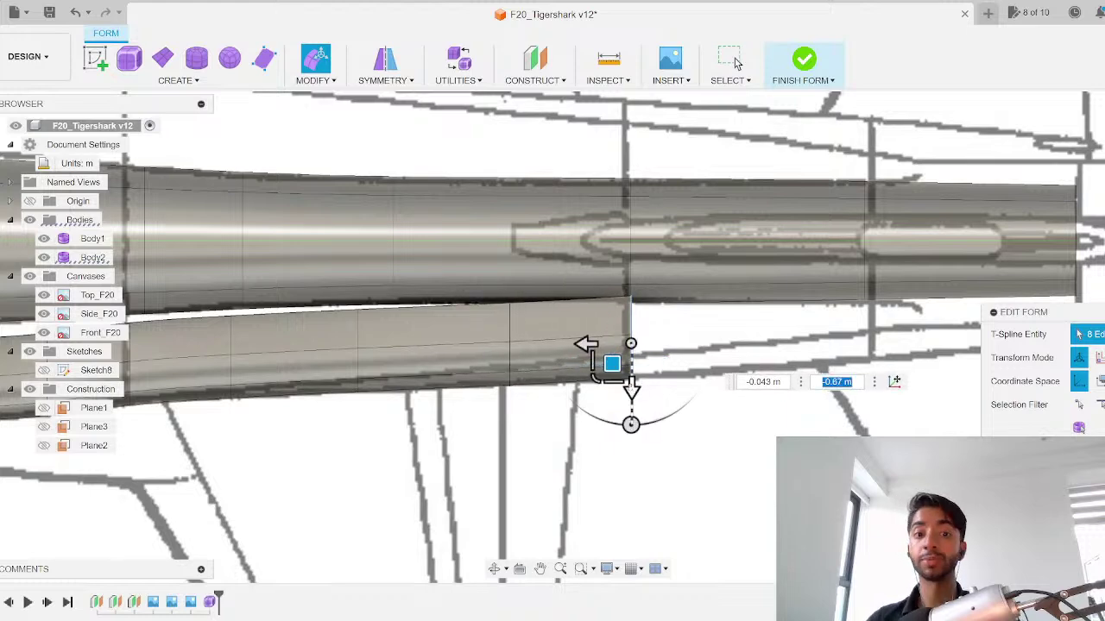
scroll(620, 416, "down", 3)
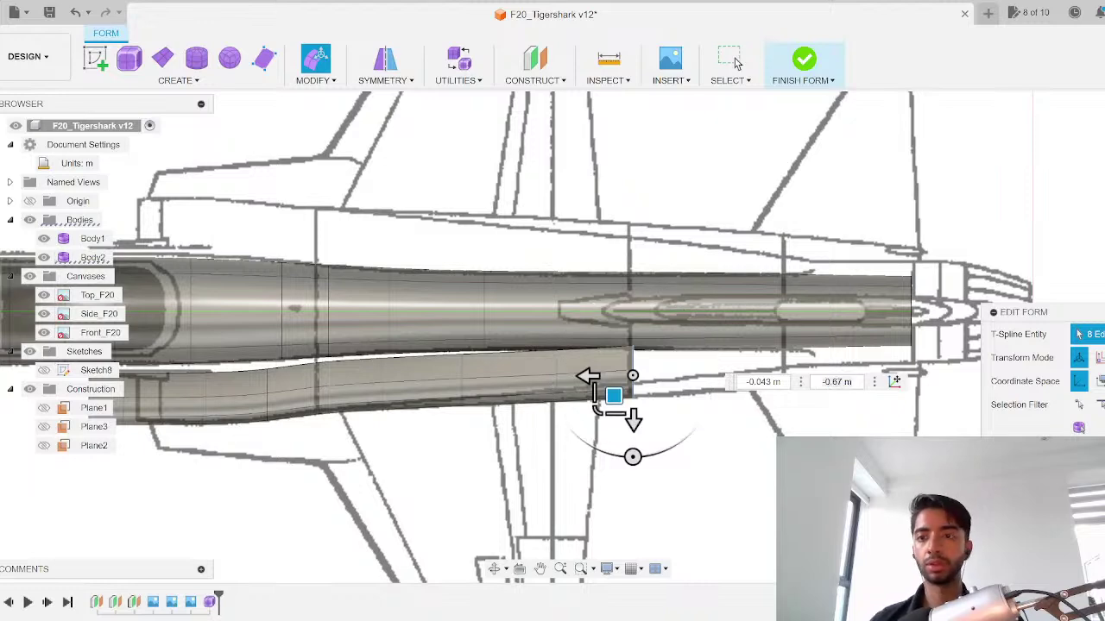
Step: Extrude the rear edge loop -1.022 m aft and 0.016 m up in the side view, and shift it -0.062 m inward in the top view
left_click(1104, 142)
scroll(615, 340, "up", 4)
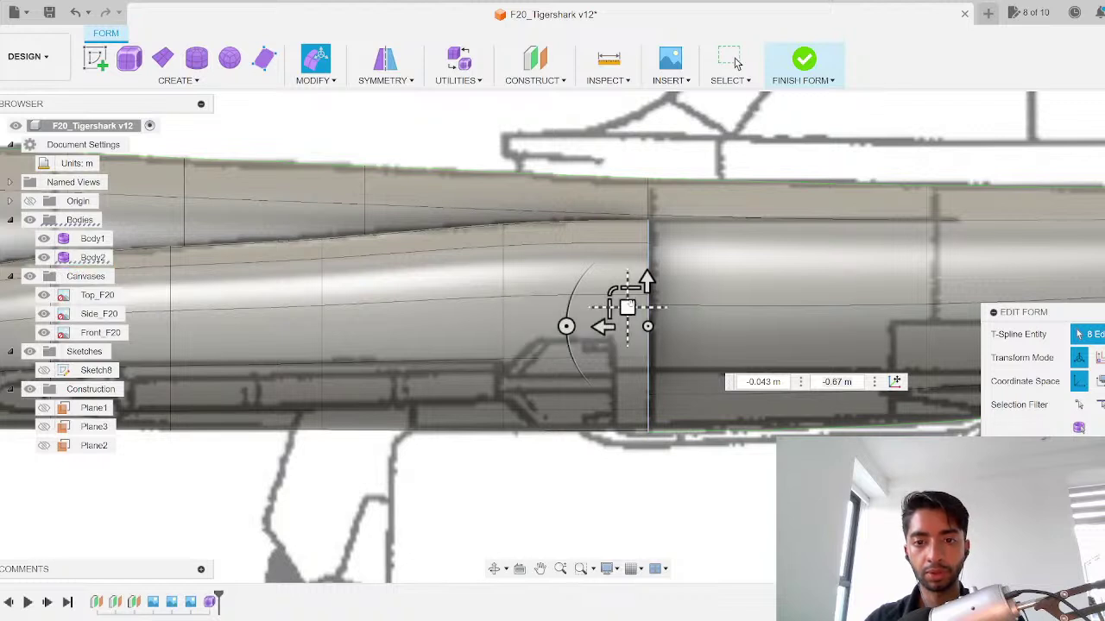
left_click_drag(626, 307, 831, 304)
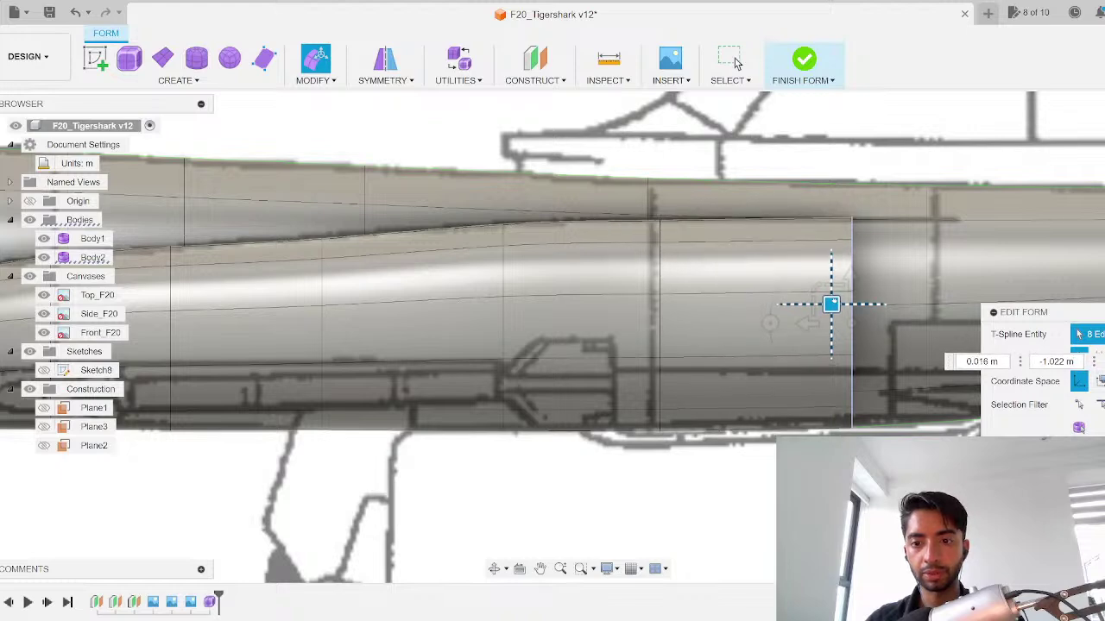
scroll(918, 274, "down", 2)
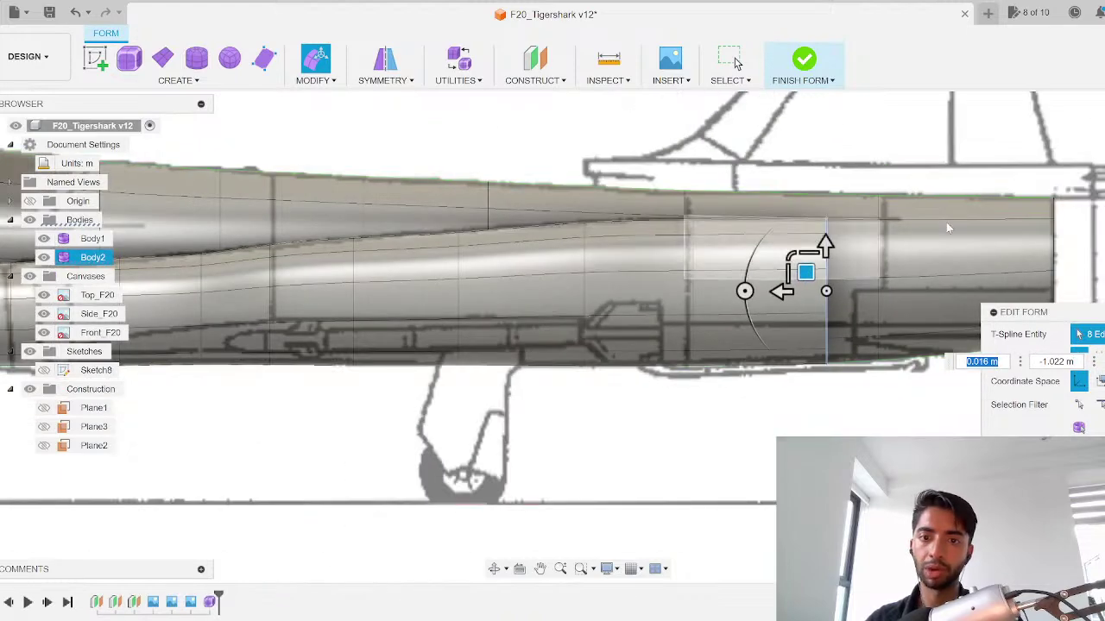
middle_click_drag(797, 320, 819, 421, "shift")
left_click_drag(809, 411, 813, 399)
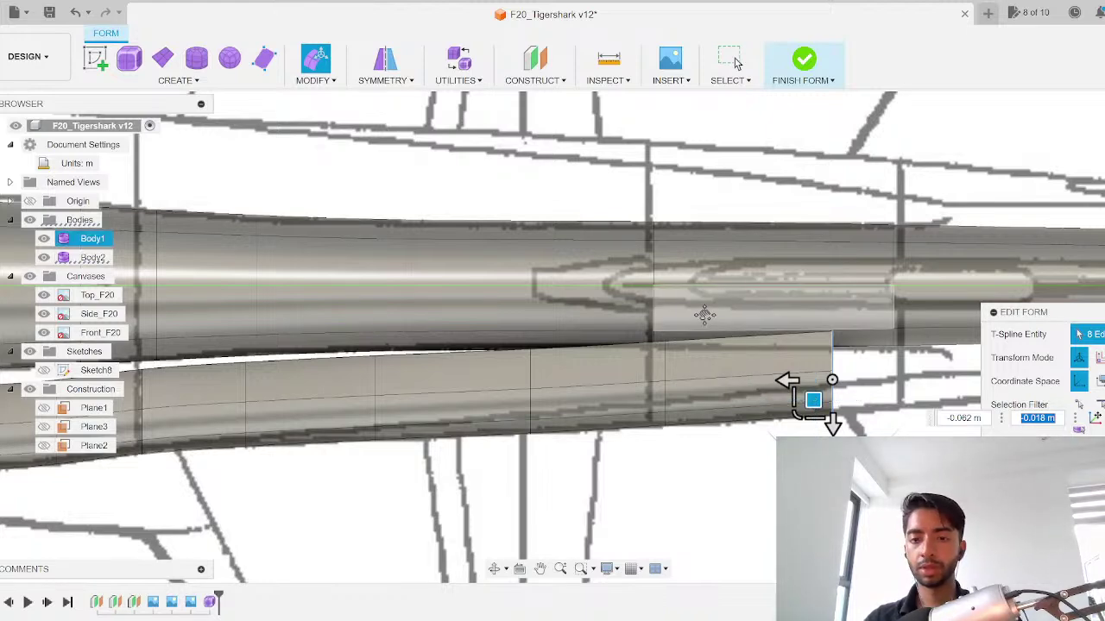
Step: Extrude the rear edge loop -0.409 m aft and -0.039 m inward in the top view
middle_click_drag(813, 400, 506, 407)
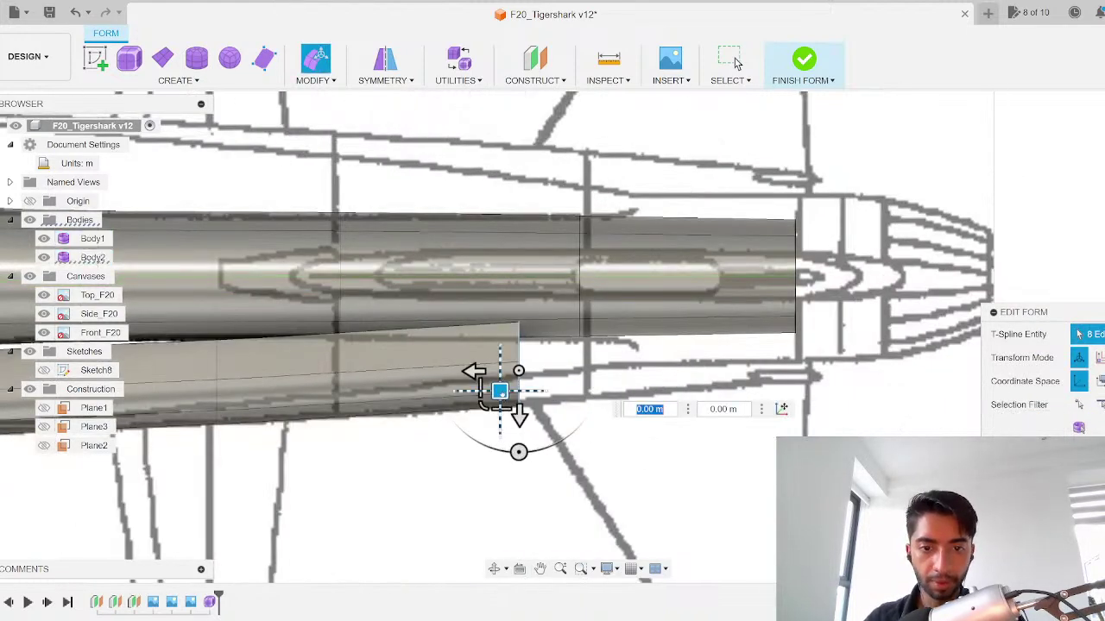
left_click_drag(501, 396, 569, 384)
scroll(593, 317, "down", 3)
scroll(592, 318, "up", 2)
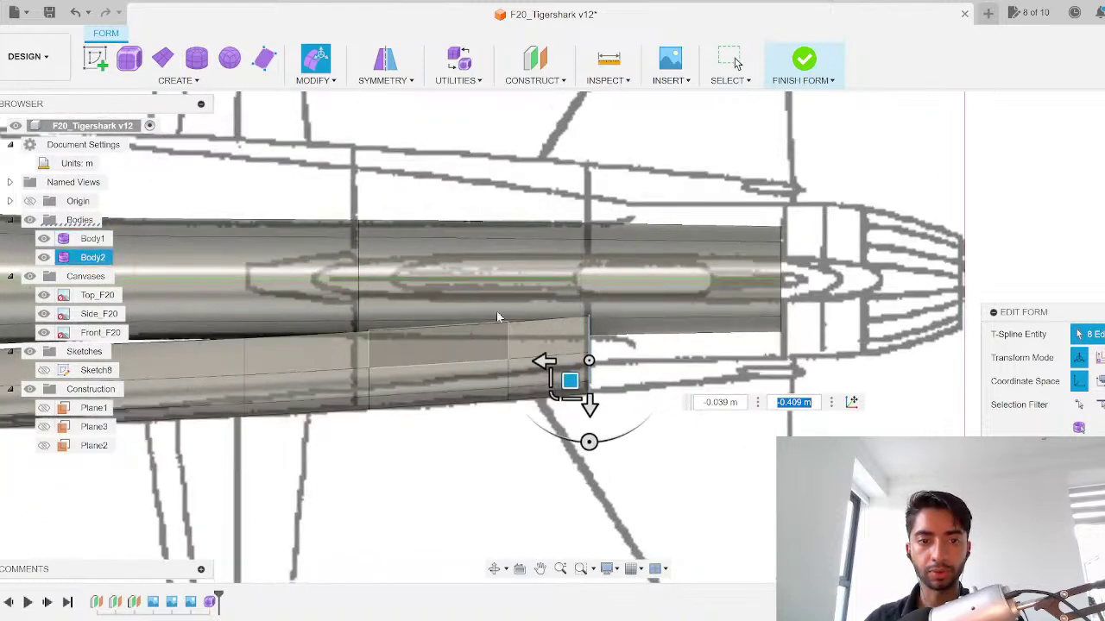
Step: Check the F-20 photo, extrude the rear edge loop to the fuselage's aft end in the side view, and shift it inward in the top view
key("alt+Tab")
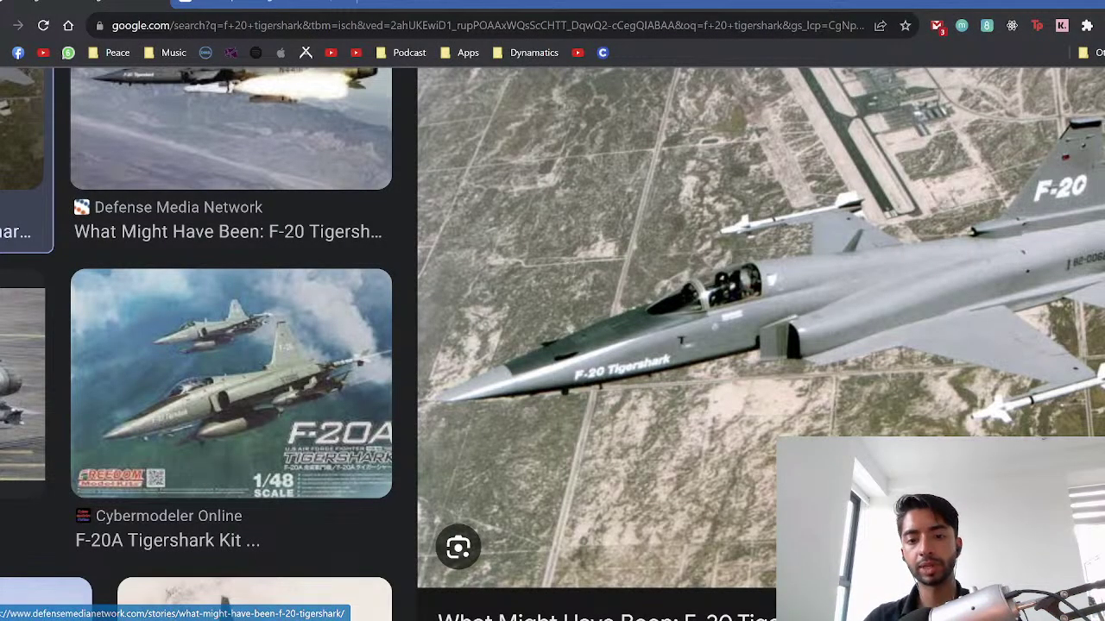
key("alt+Tab")
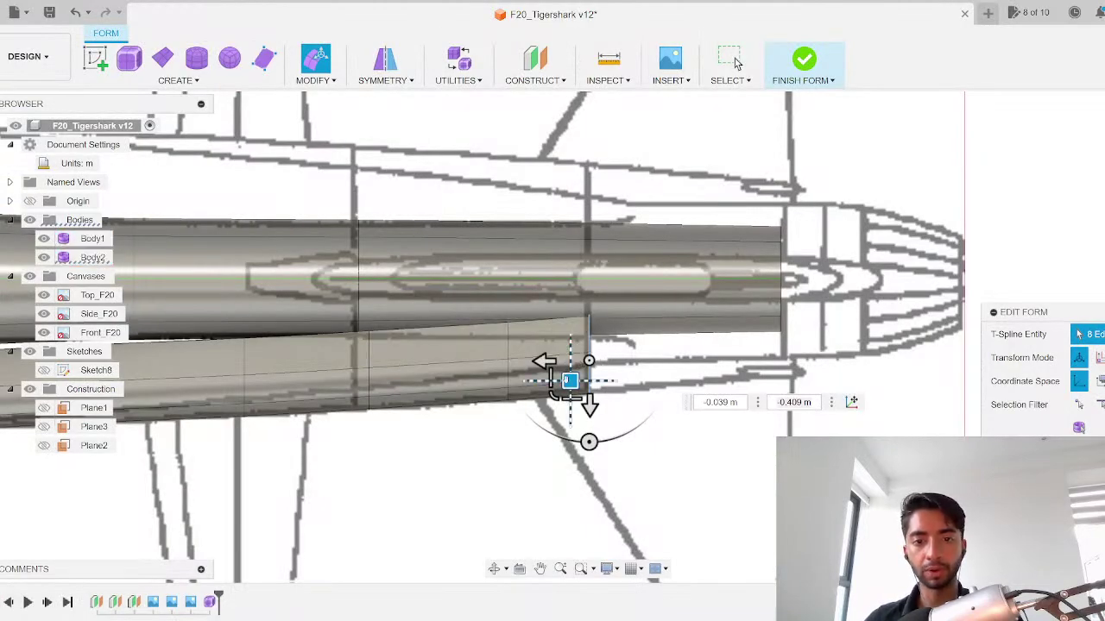
left_click(1104, 160)
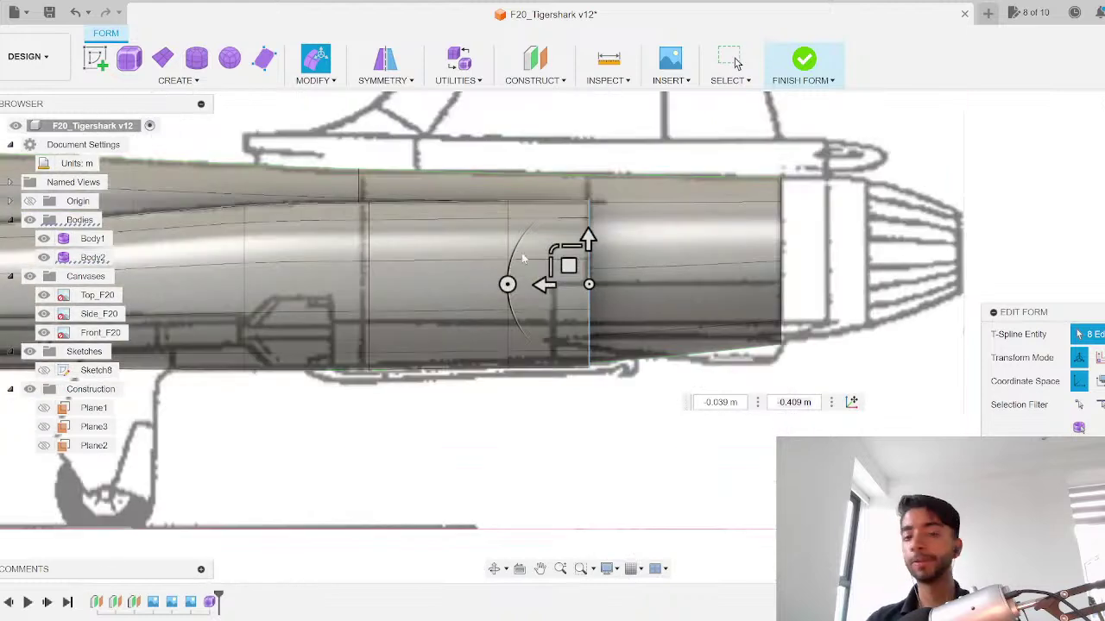
left_click_drag(569, 265, 763, 255)
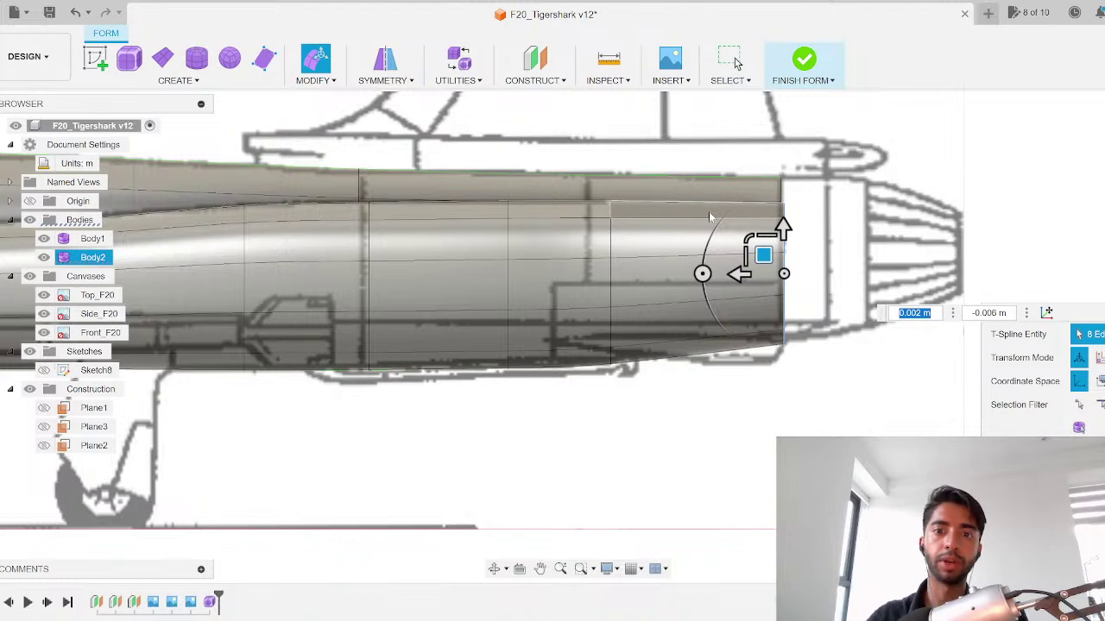
scroll(709, 217, "up", 3)
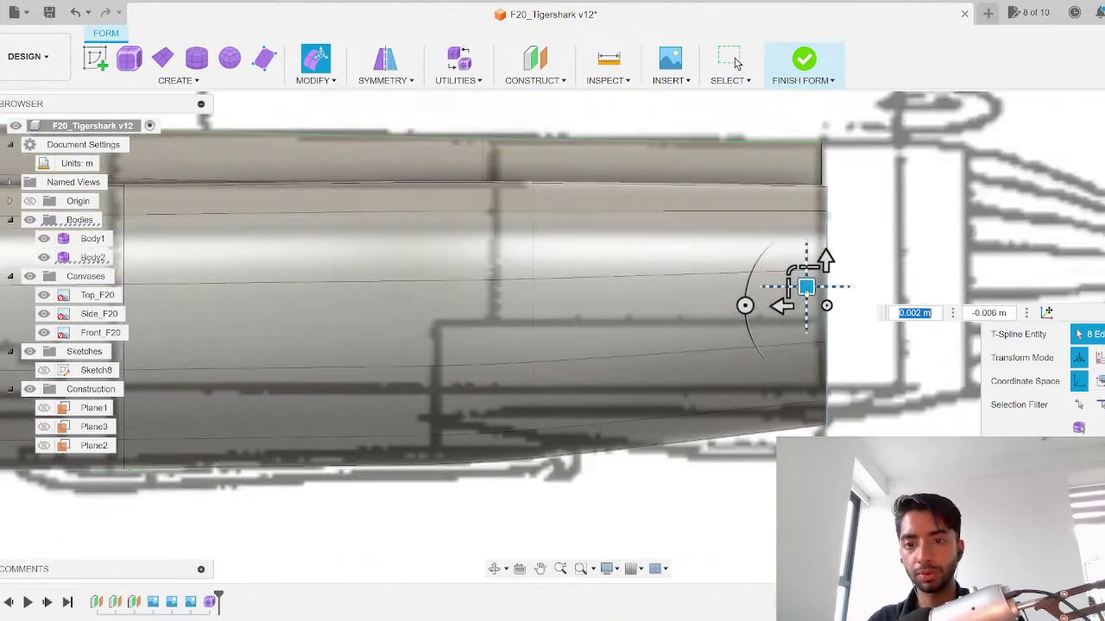
left_click_drag(806, 286, 805, 287)
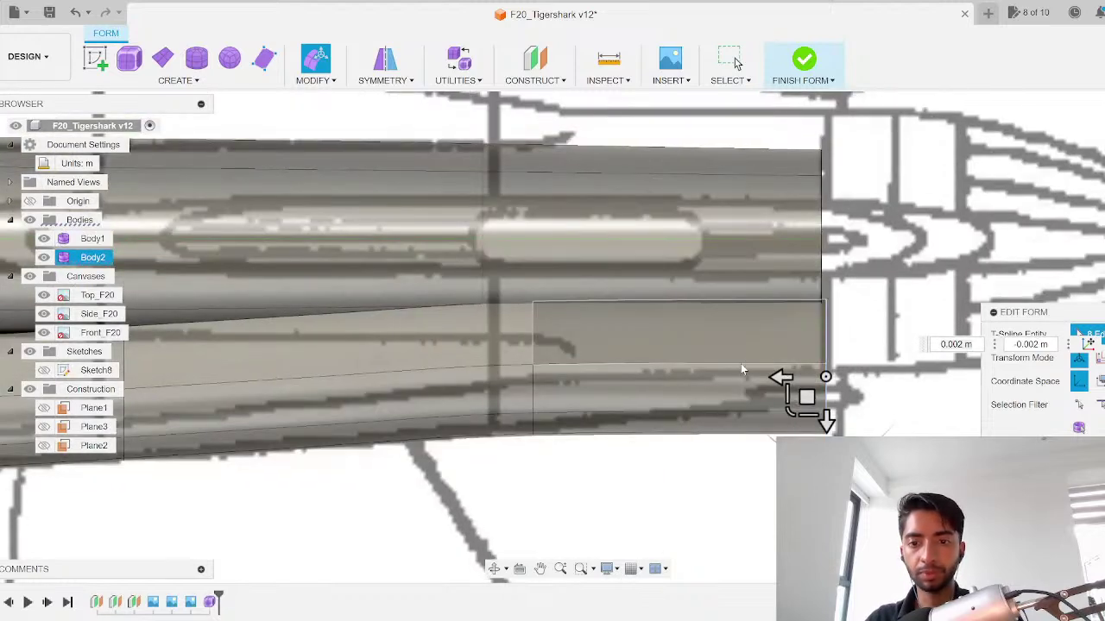
left_click_drag(806, 396, 805, 370)
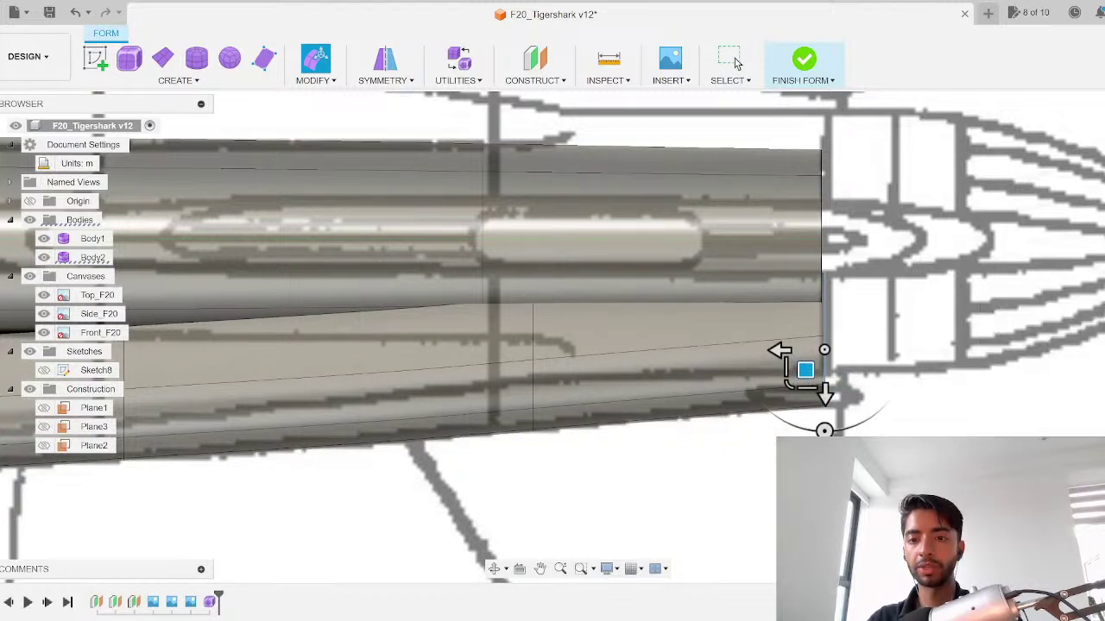
left_click(730, 60)
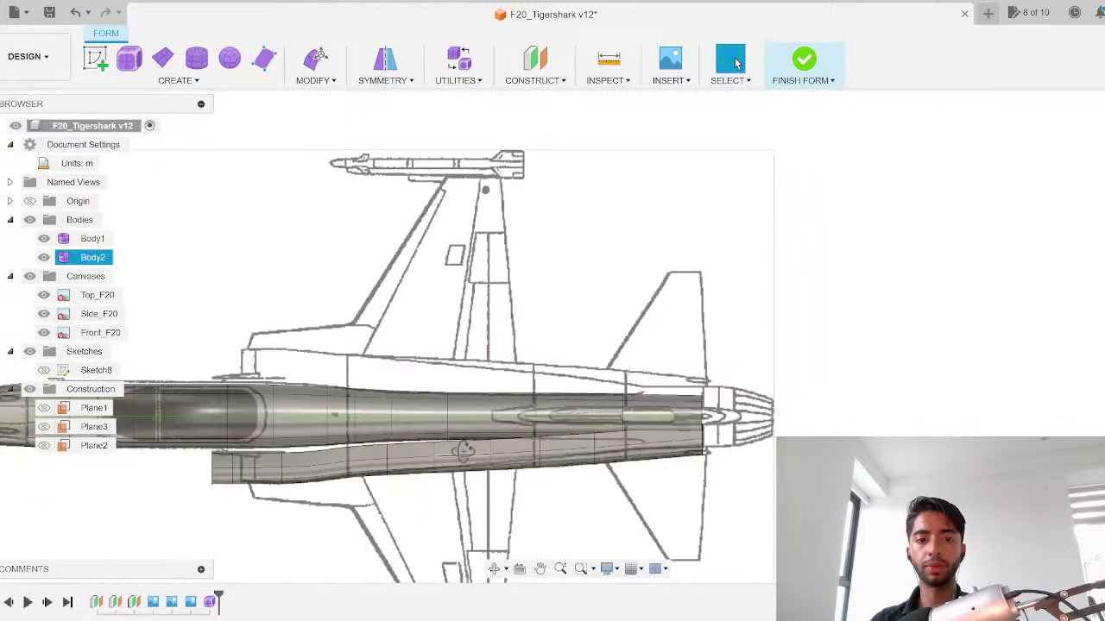
Step: Examine in 3D how the completed intake body meets the fuselage, especially the gap beside the cockpit
middle_click_drag(518, 345, 701, 223, "shift")
left_click(627, 377)
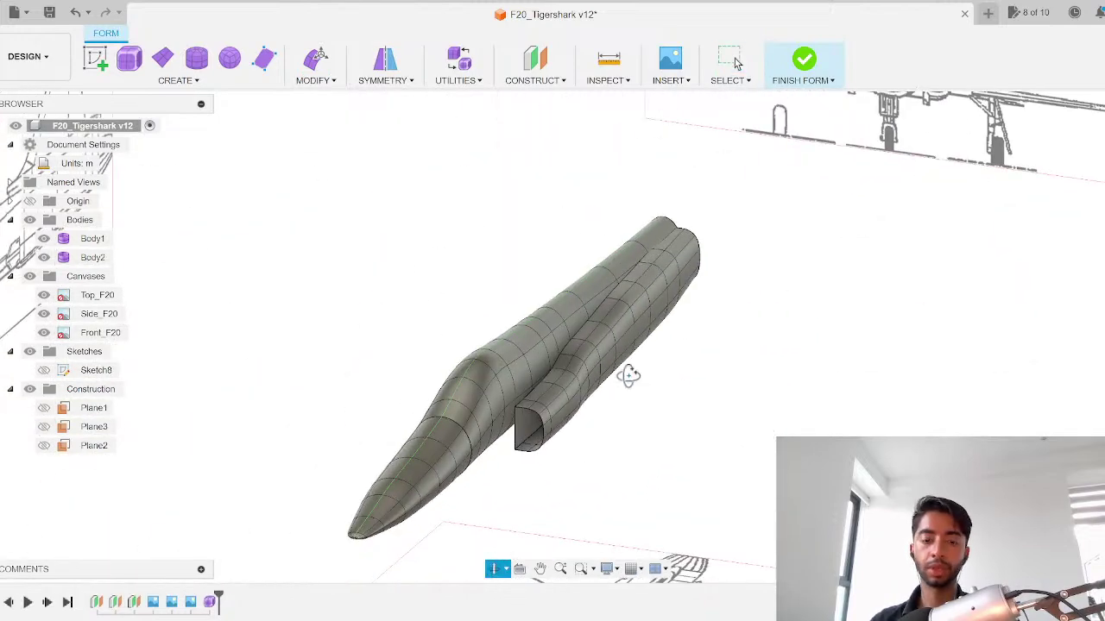
middle_click_drag(627, 378, 319, 371, "shift")
middle_click_drag(580, 371, 631, 380, "shift")
scroll(481, 393, "up", 5)
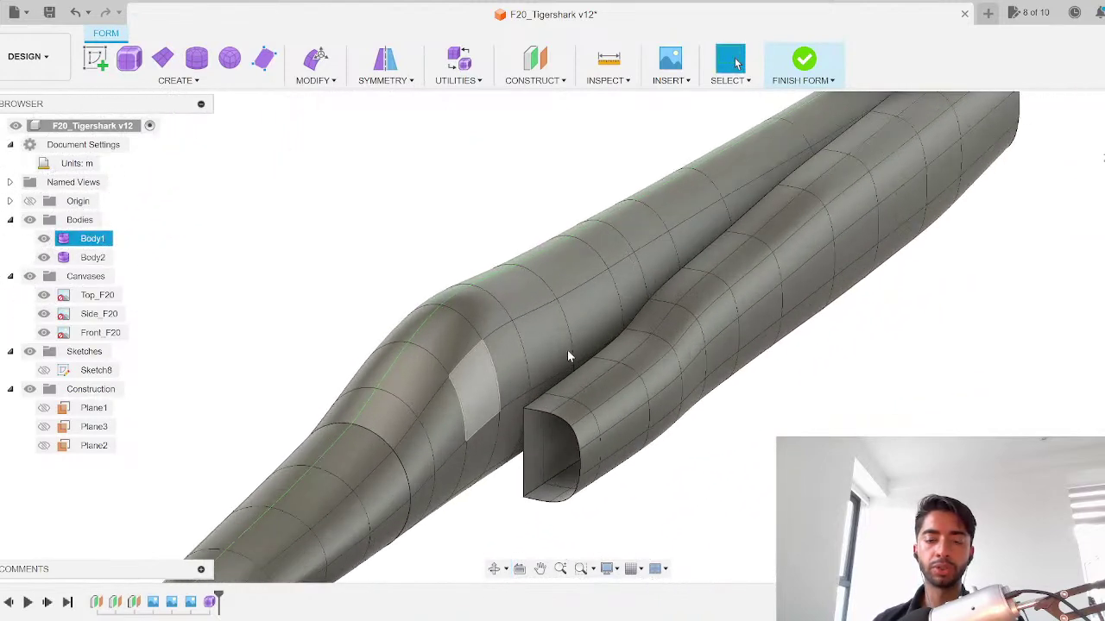
middle_click_drag(649, 333, 659, 330, "shift")
mouse_move(668, 328)
middle_mouse_down("shift")
mouse_move(676, 323)
mouse_move(665, 323)
middle_mouse_up("shift")
scroll(618, 285, "up", 3)
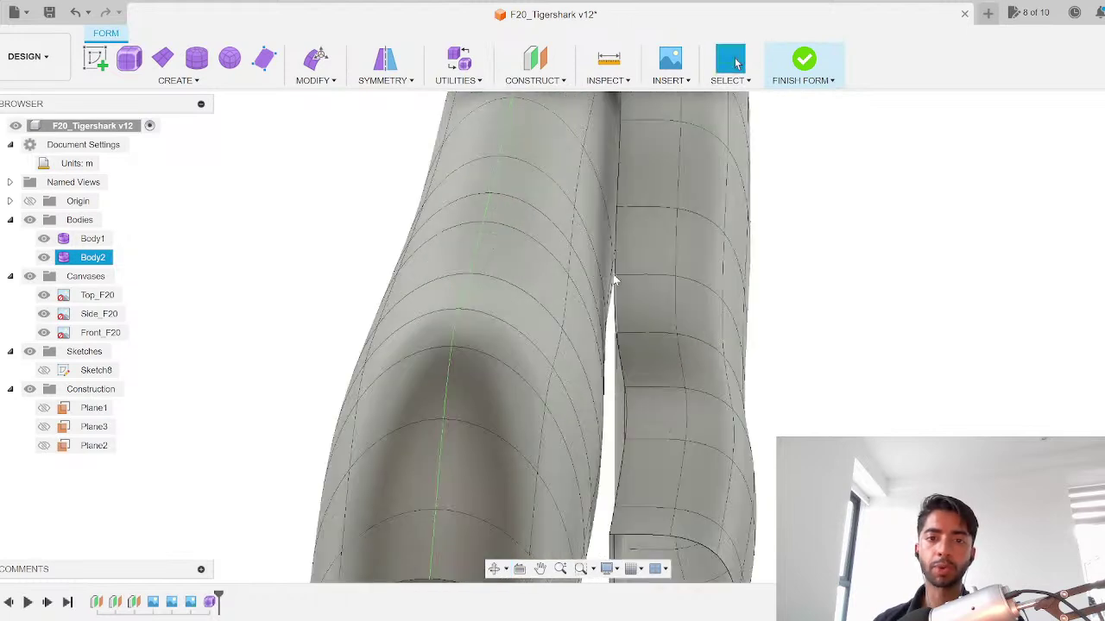
left_click(614, 279)
scroll(613, 293, "up", 2)
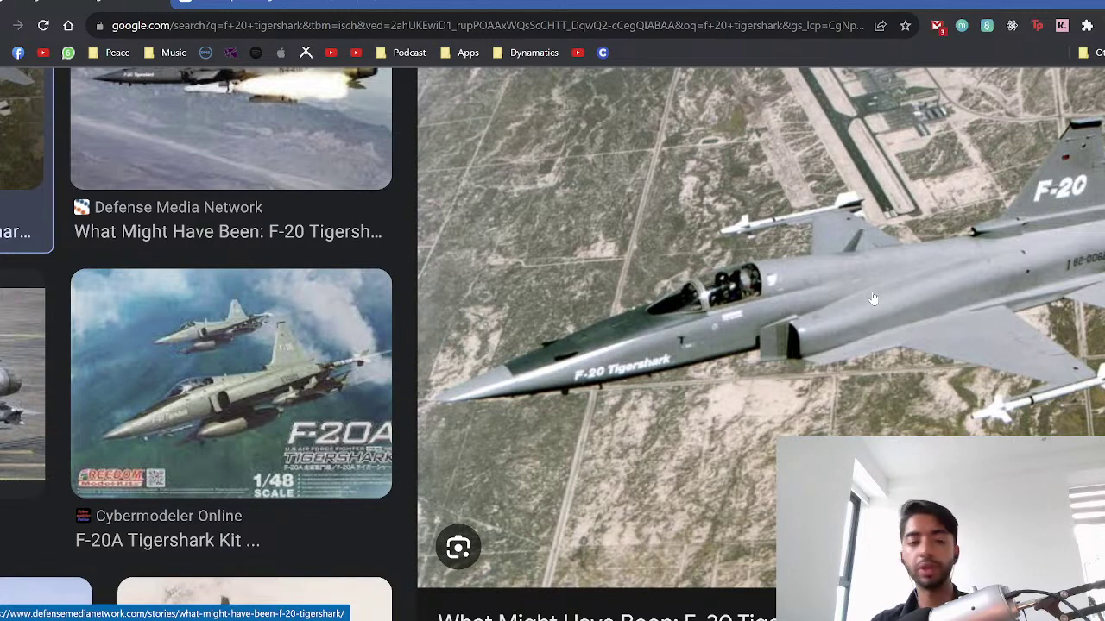
Step: Switch to the browser's F-20 image results and enlarge the Hasegawa 1/72 F-20 Tigershark picture to study its rear fuselage
scroll(83, 313, "left", 5)
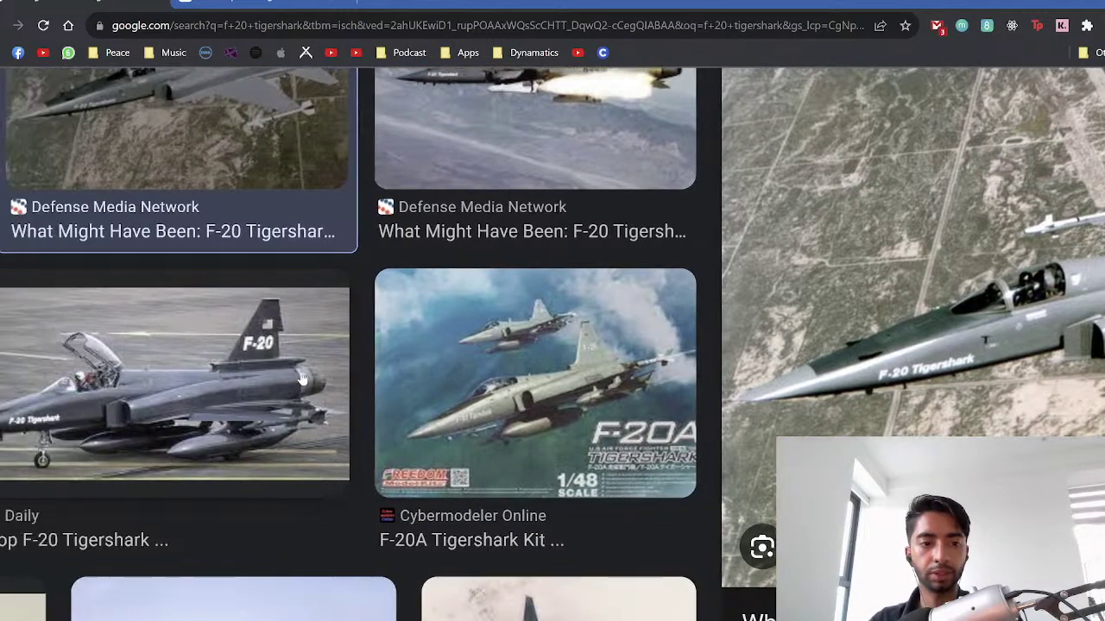
scroll(302, 380, "left", 3)
scroll(302, 378, "down", 4)
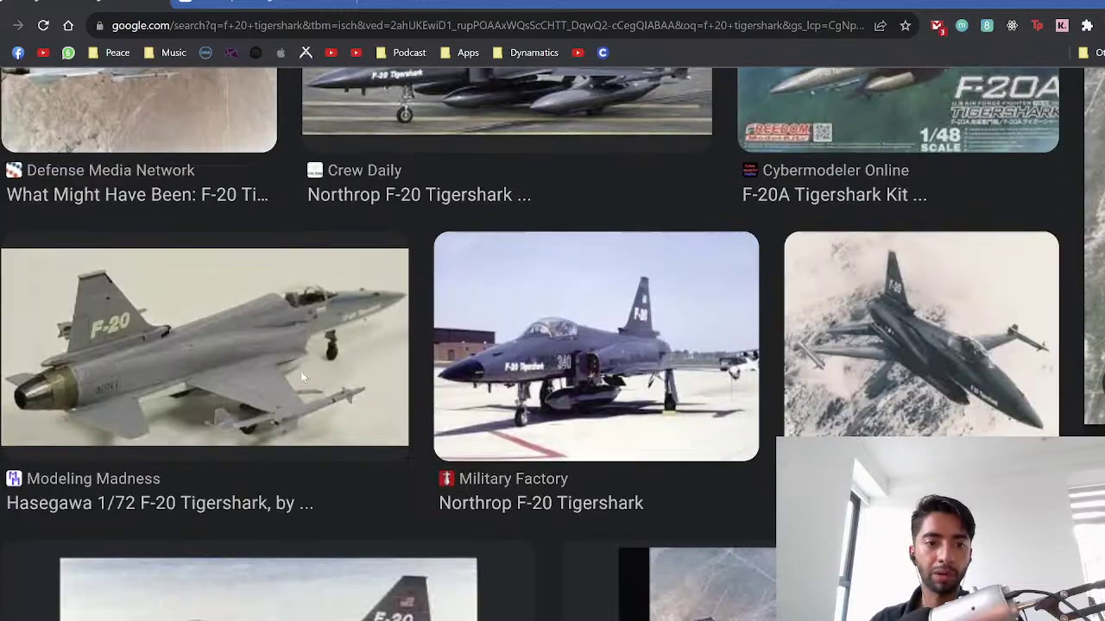
left_click(304, 377)
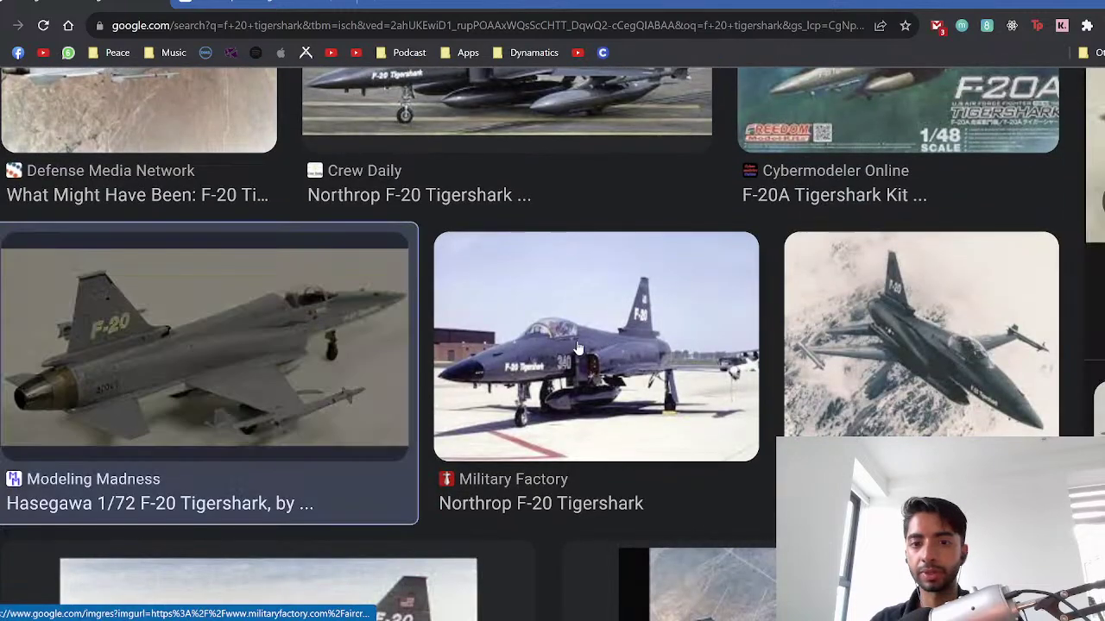
scroll(375, 371, "up", 2)
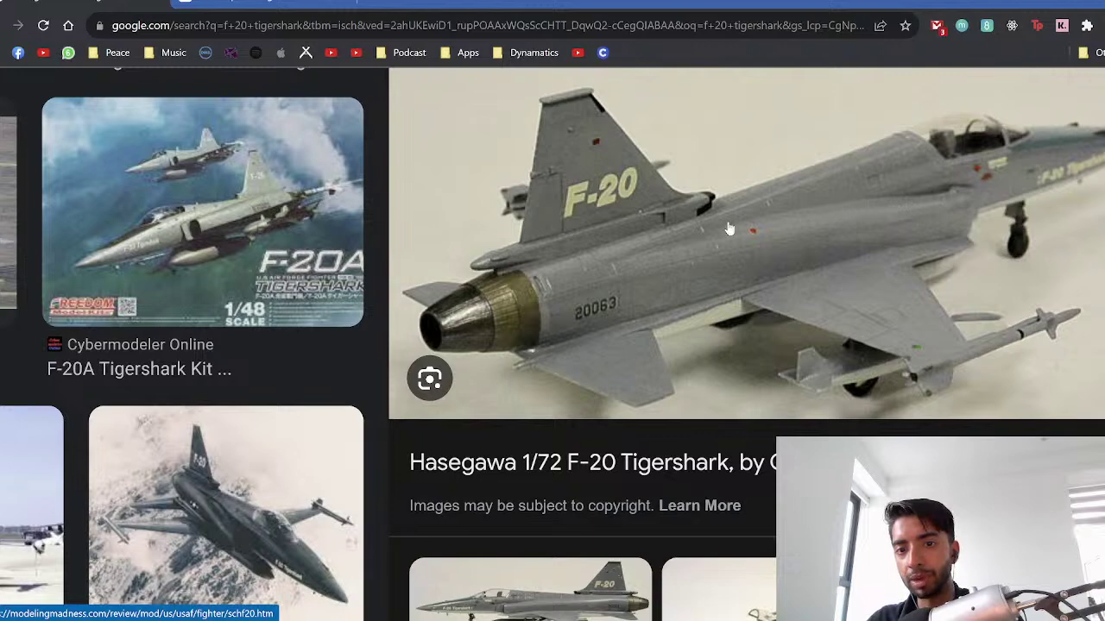
Step: Look through further F-20 Tigershark image results for references of the airframe's shape
scroll(224, 362, "down", 4, "ctrl")
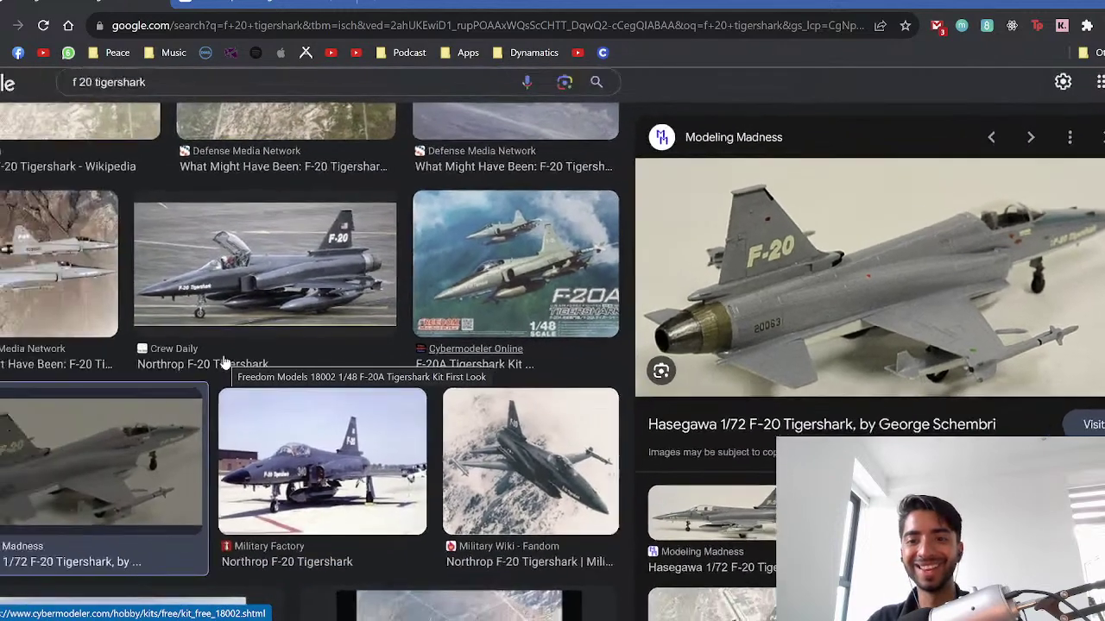
scroll(224, 363, "down", 1, "ctrl")
scroll(224, 362, "down", 1)
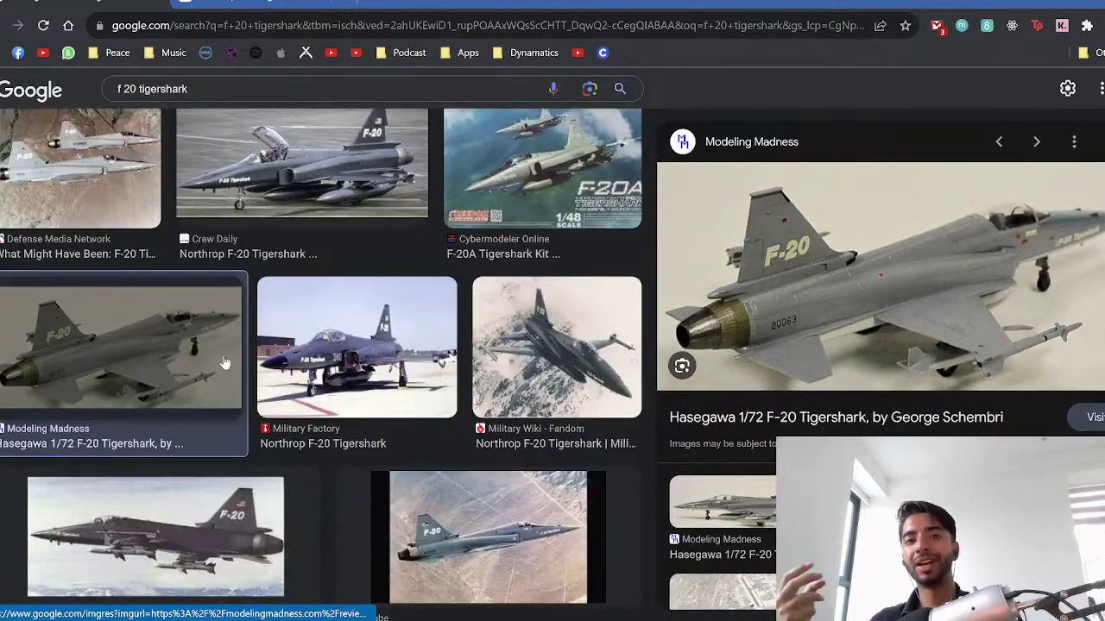
scroll(224, 362, "down", 1)
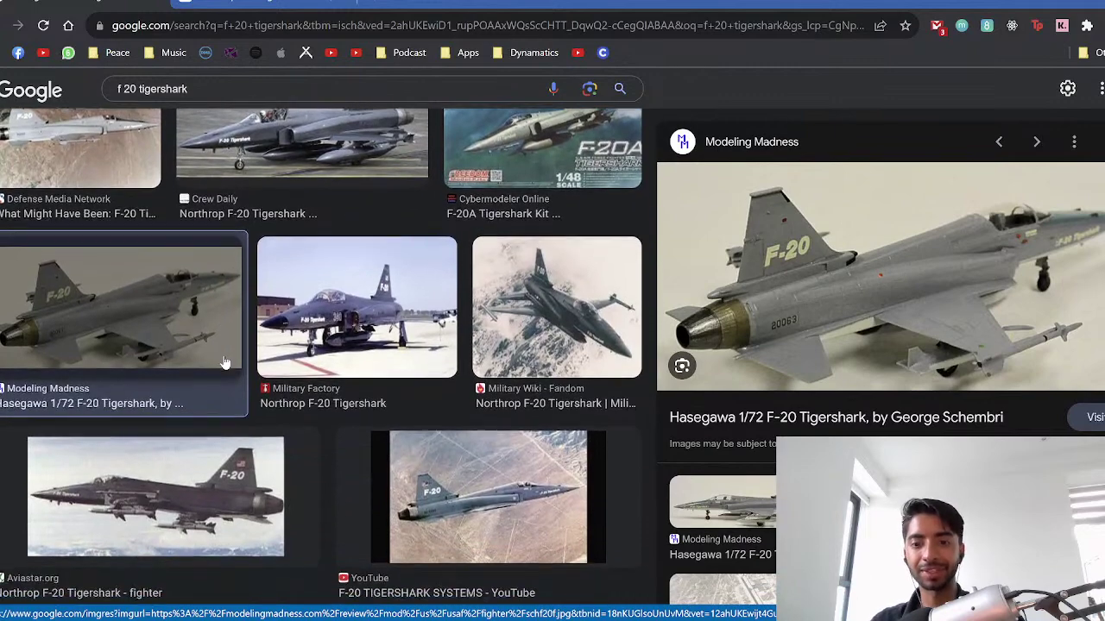
scroll(225, 363, "down", 3)
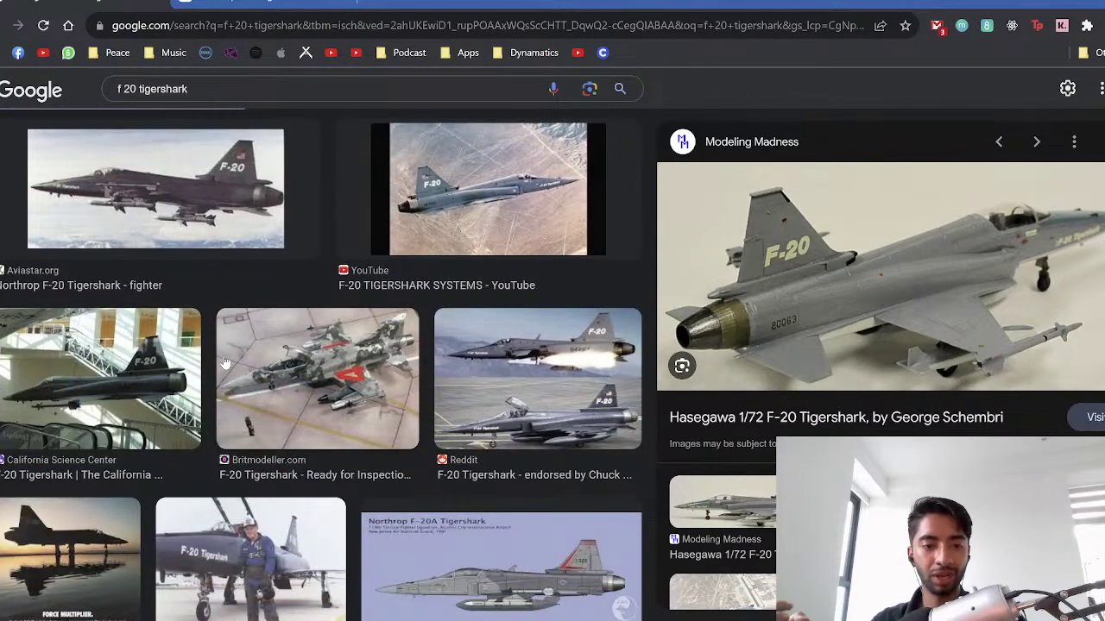
scroll(224, 363, "down", 2)
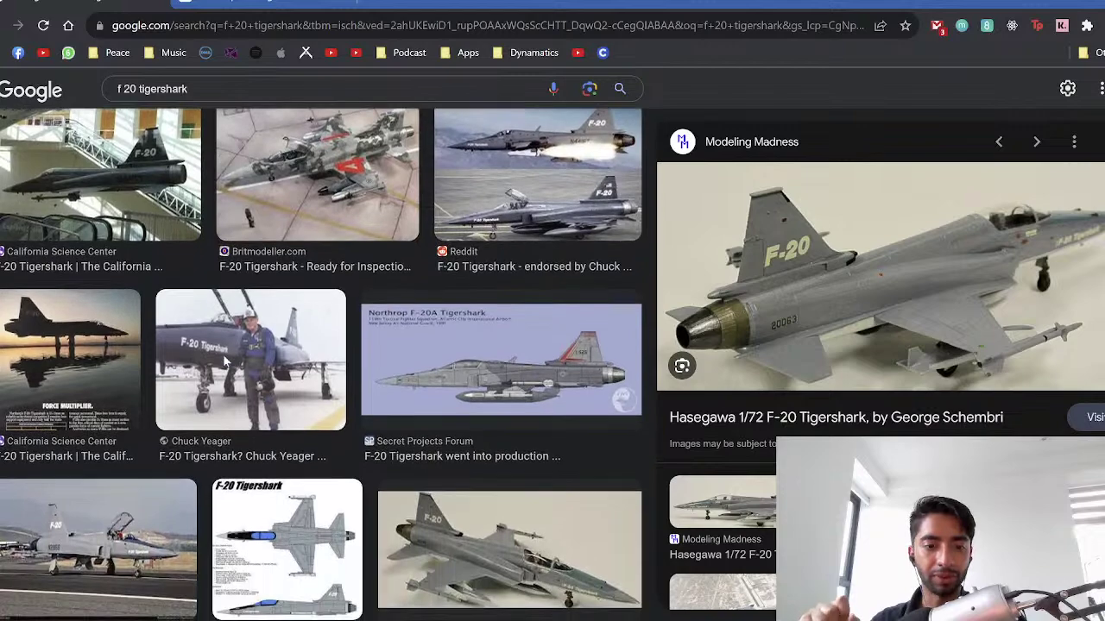
scroll(225, 363, "down", 2)
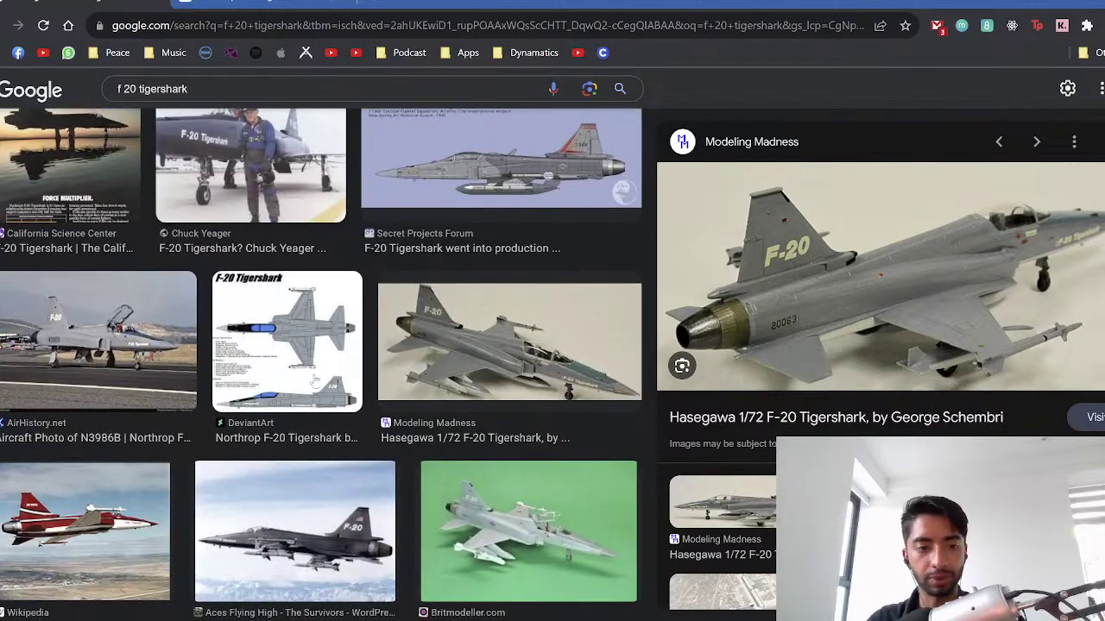
Step: Open the Modeling Madness photo of the Hasegawa 1/72 F-20 Tigershark and examine its rear fuselage up close
left_click(481, 352)
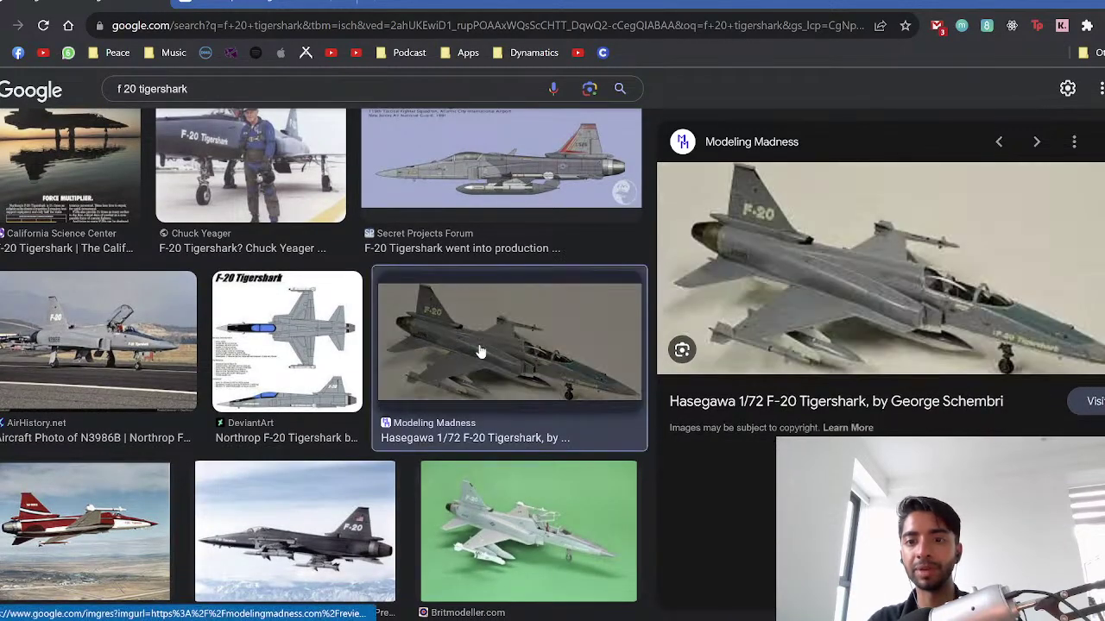
scroll(461, 372, "up", 5, "ctrl")
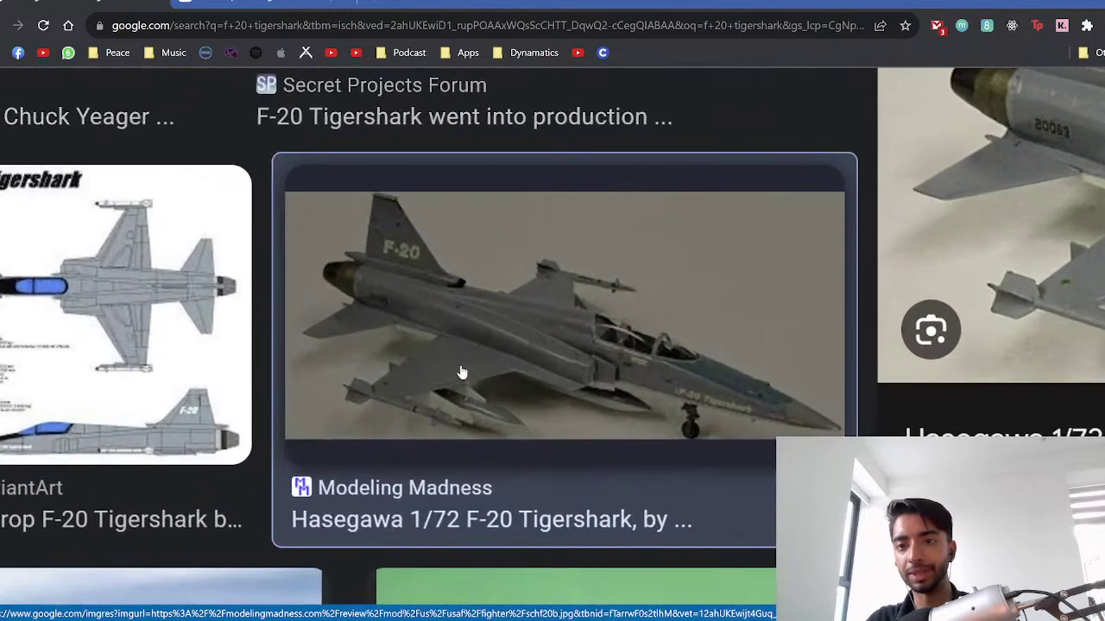
scroll(459, 372, "right", 5)
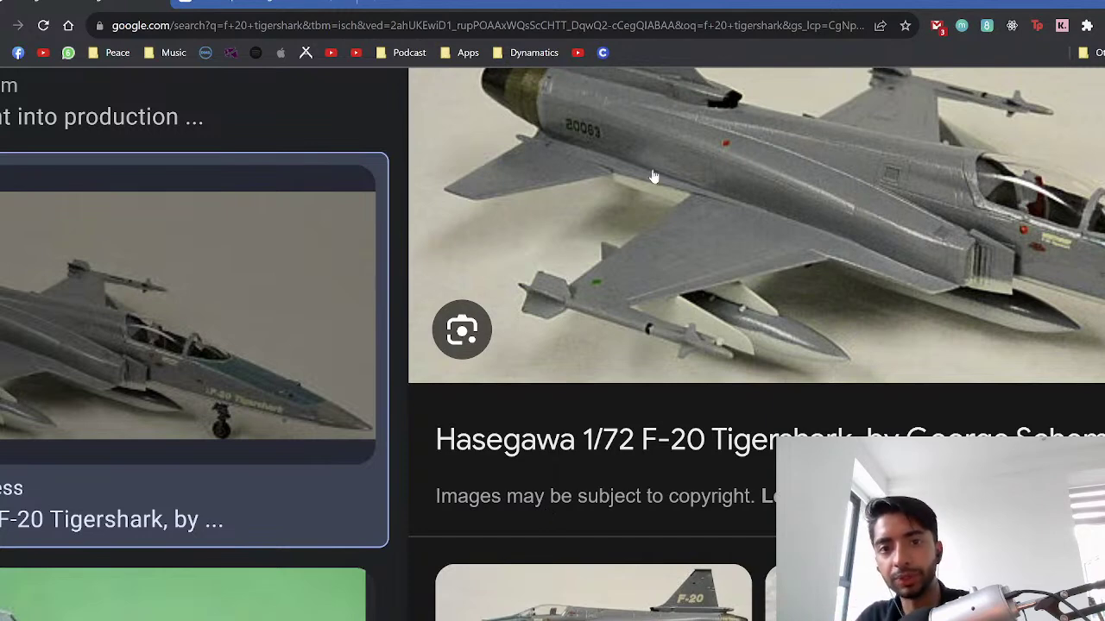
scroll(653, 176, "up", 2)
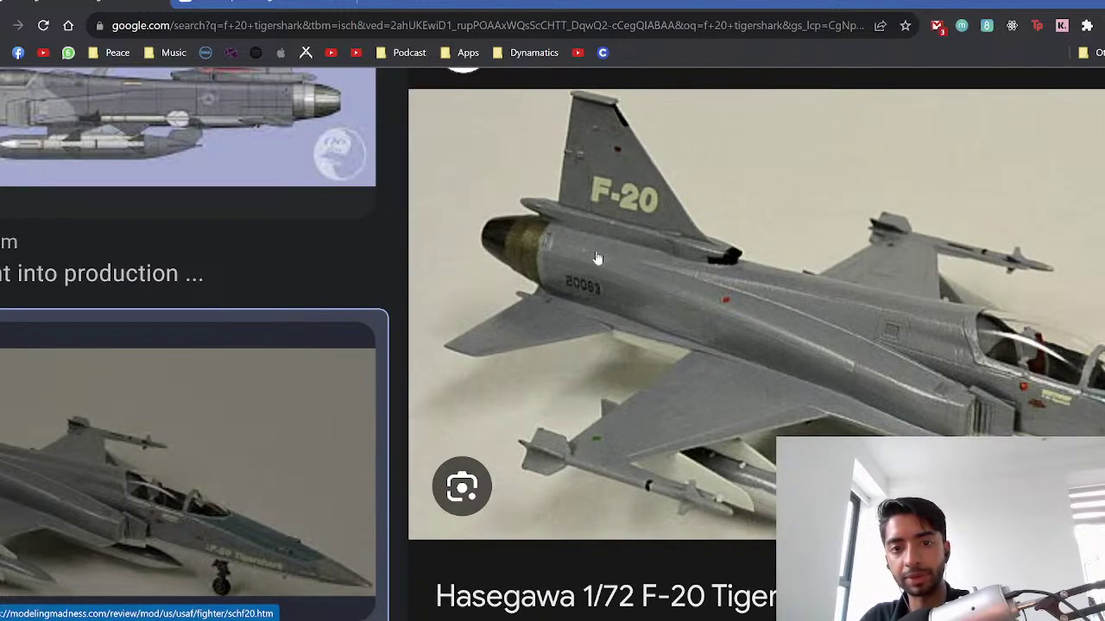
Step: Switch to Fusion 360 and, in a top view, use Edit Form to shift a rear edge loop of Body2 toward the fuselage
left_click(608, 620)
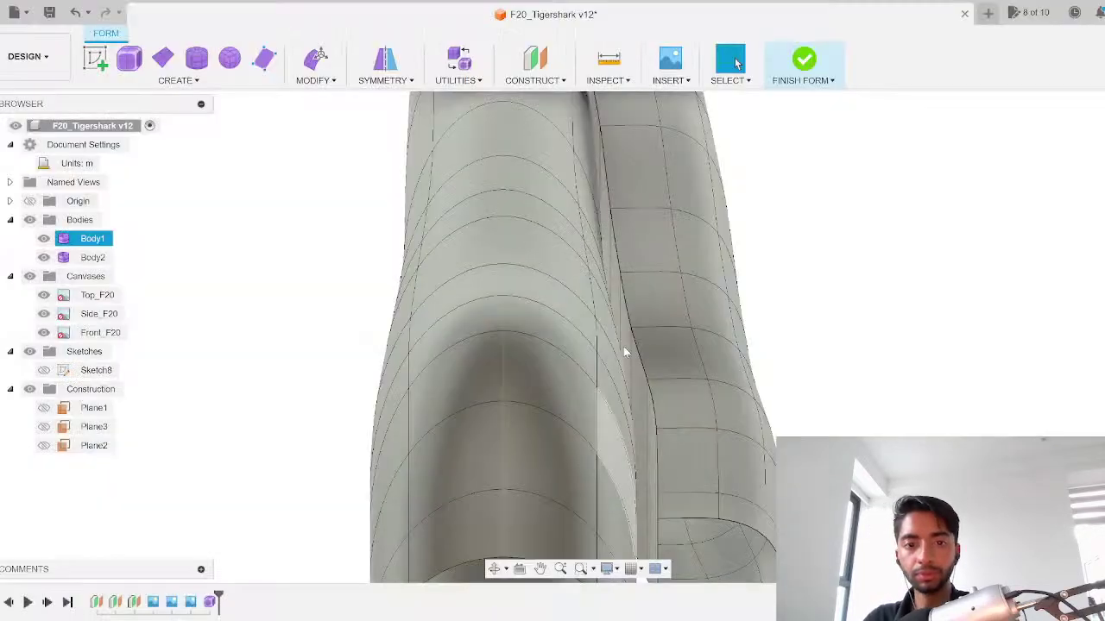
scroll(626, 352, "down", 5)
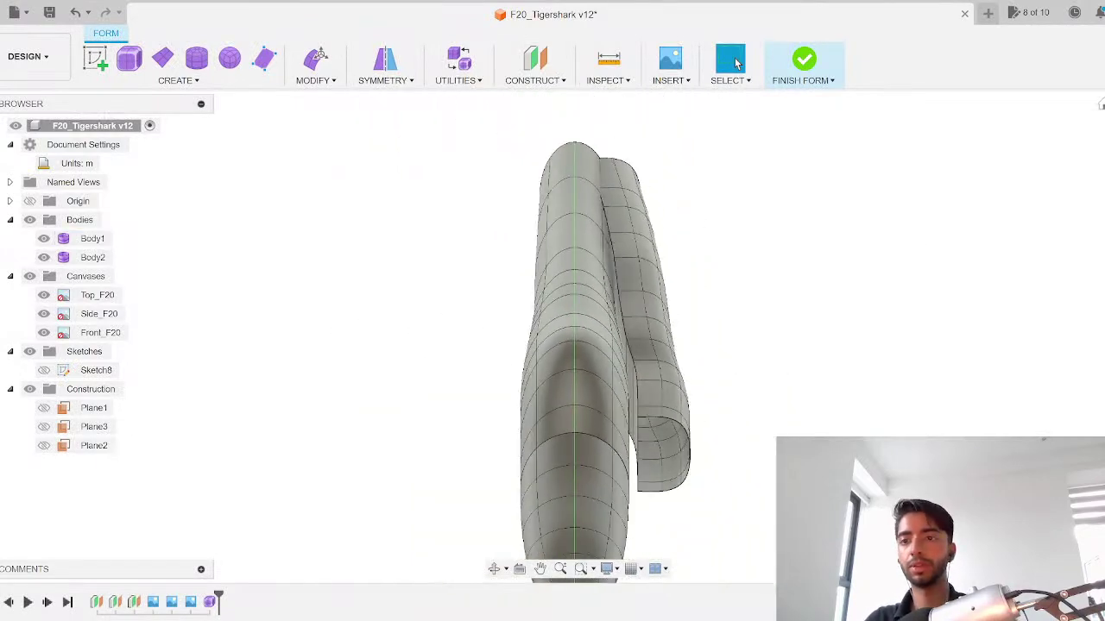
left_click(1103, 121)
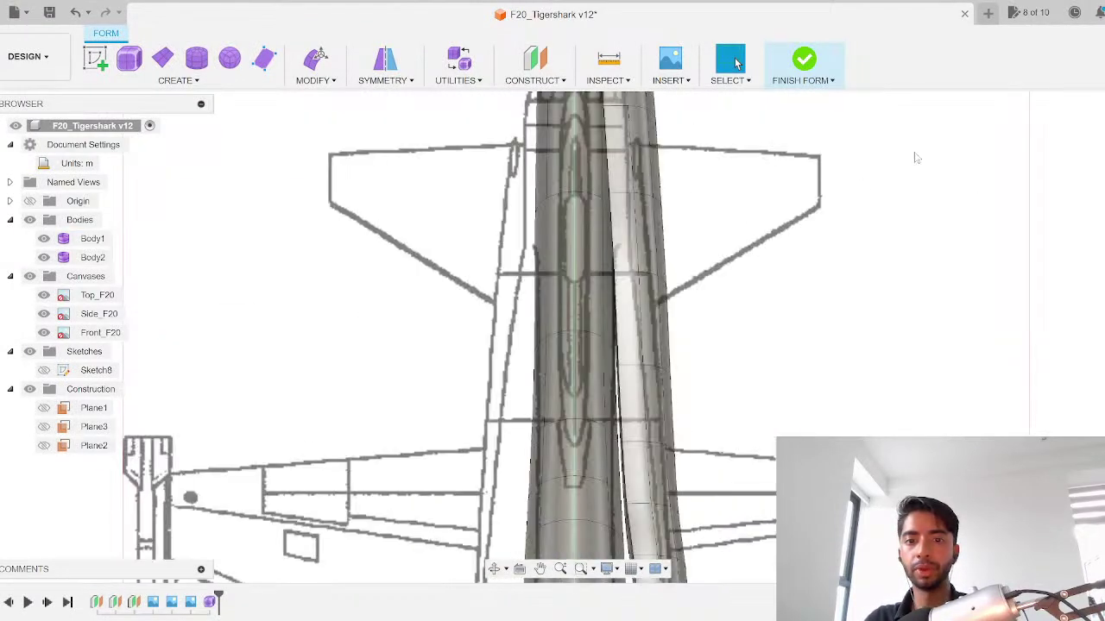
left_click(1103, 117)
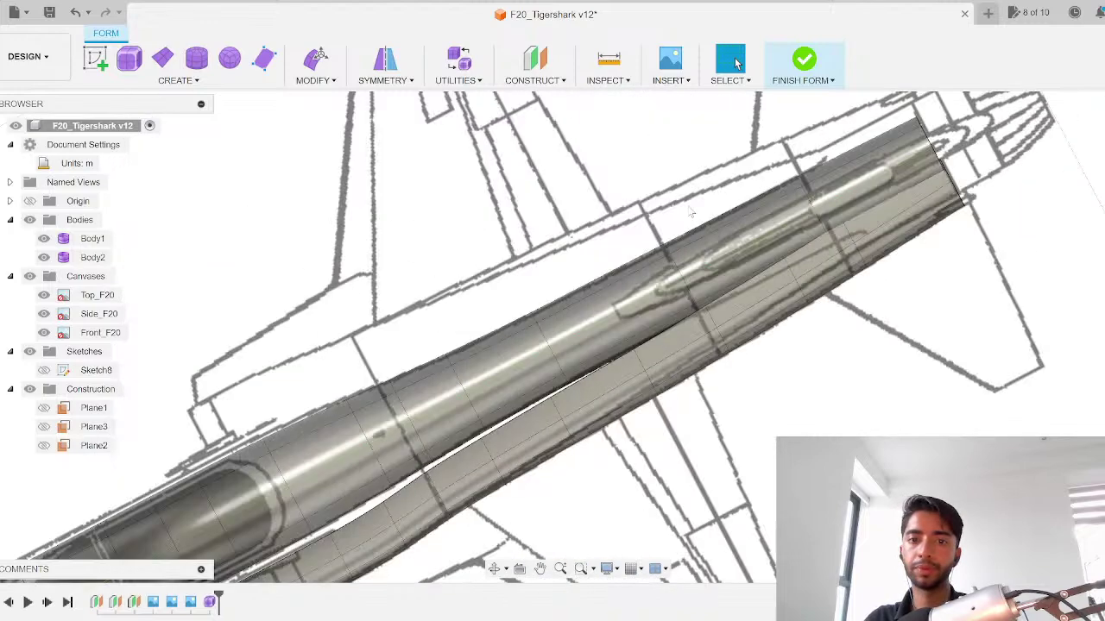
scroll(693, 382, "up", 5)
scroll(708, 392, "up", 2)
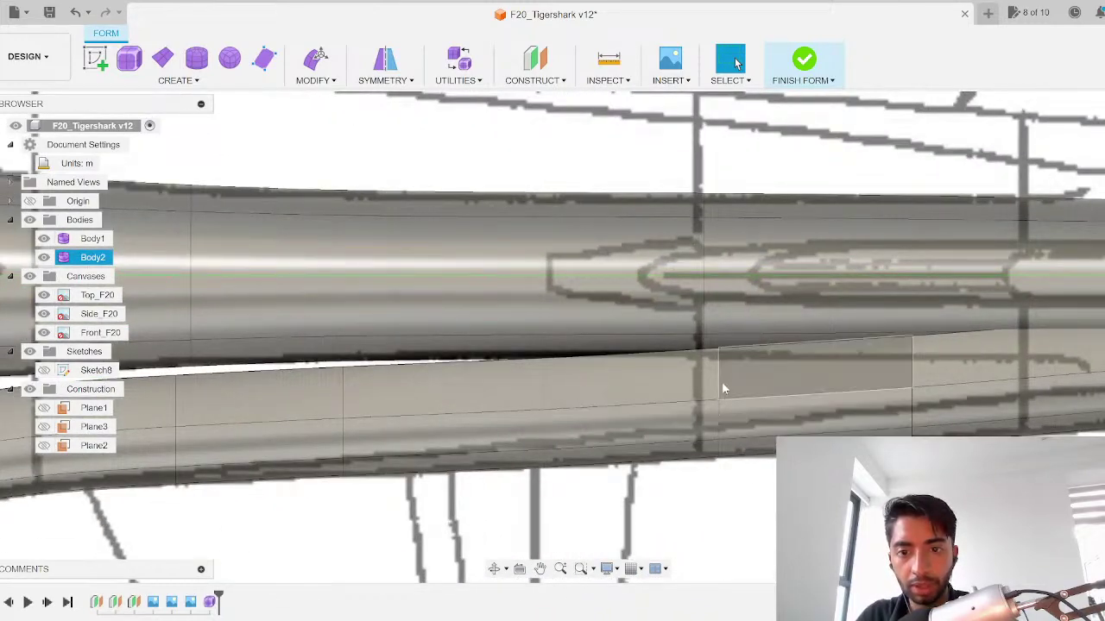
scroll(720, 378, "down", 3)
scroll(720, 379, "down", 2)
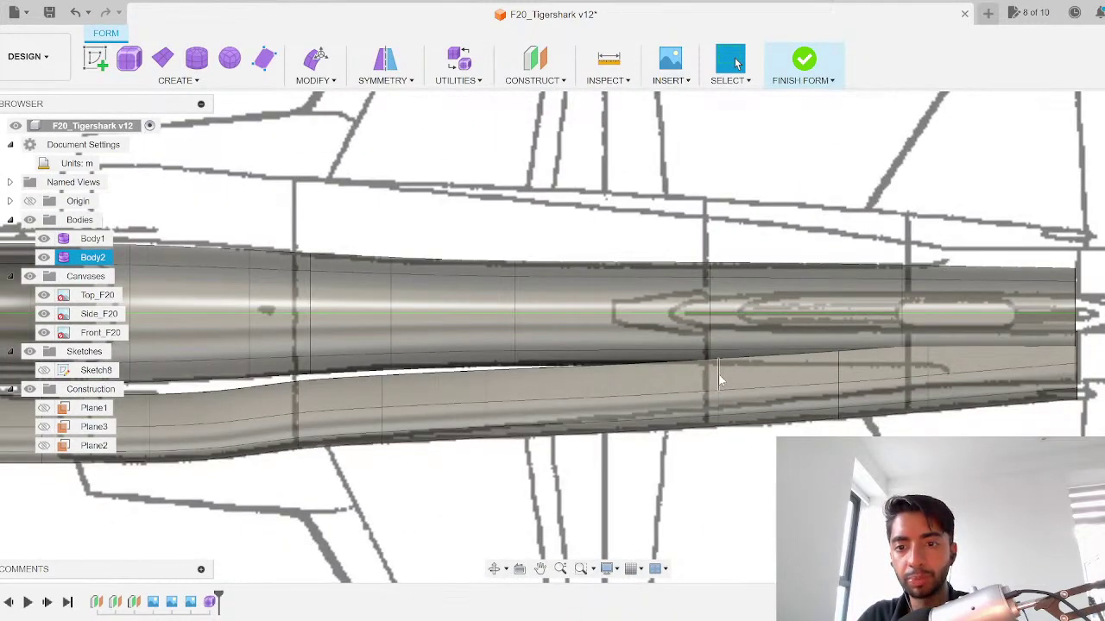
right_click(838, 372)
left_click(838, 294)
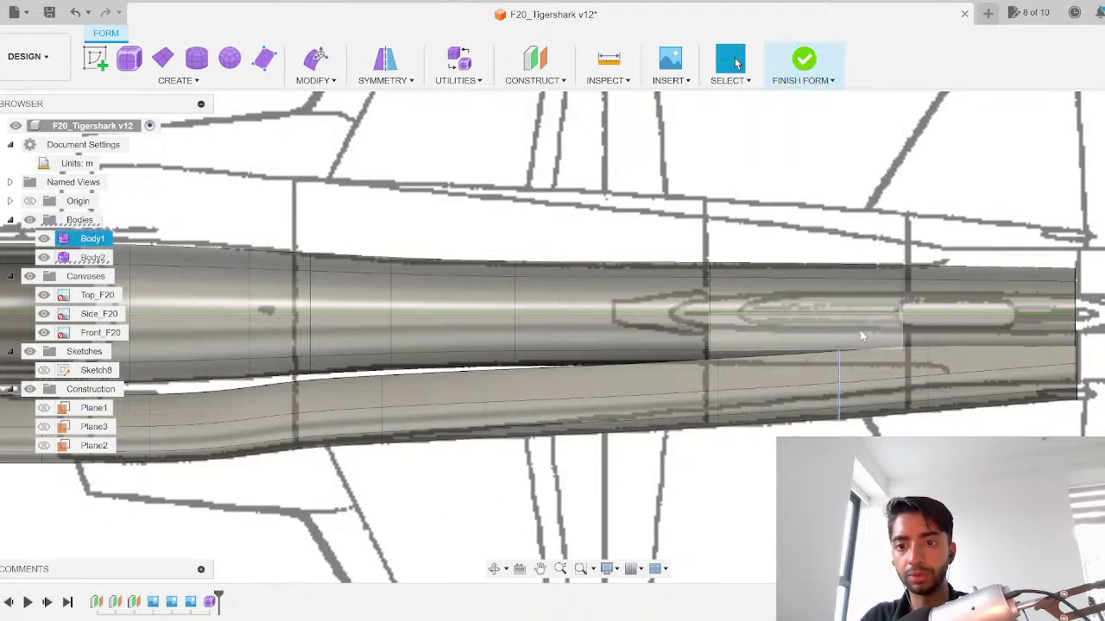
scroll(788, 334, "up", 2)
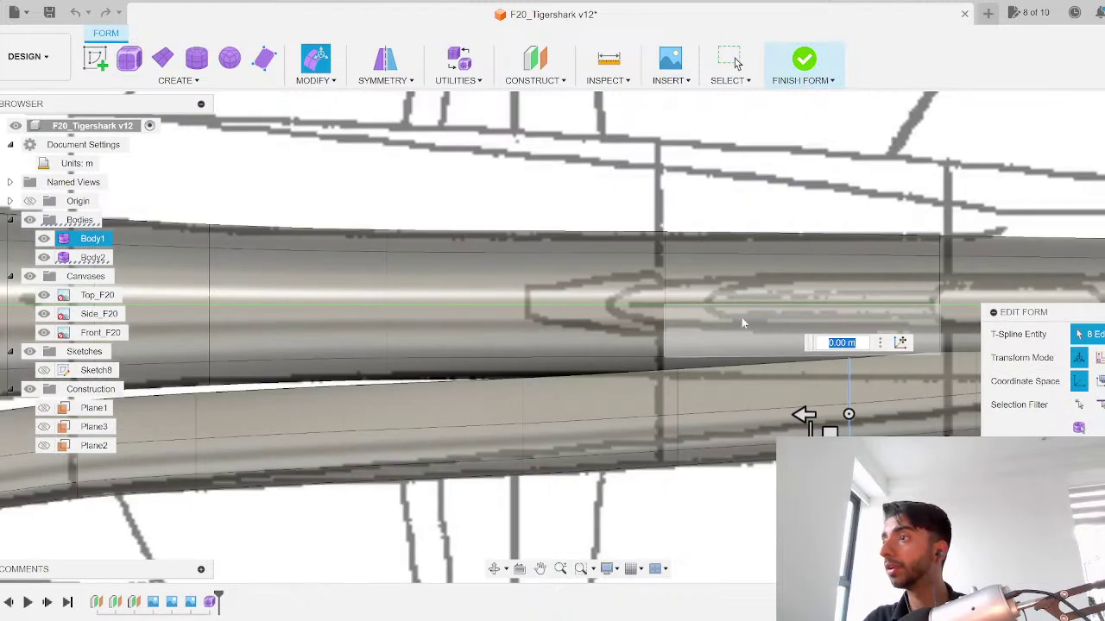
middle_click_drag(741, 323, 608, 306)
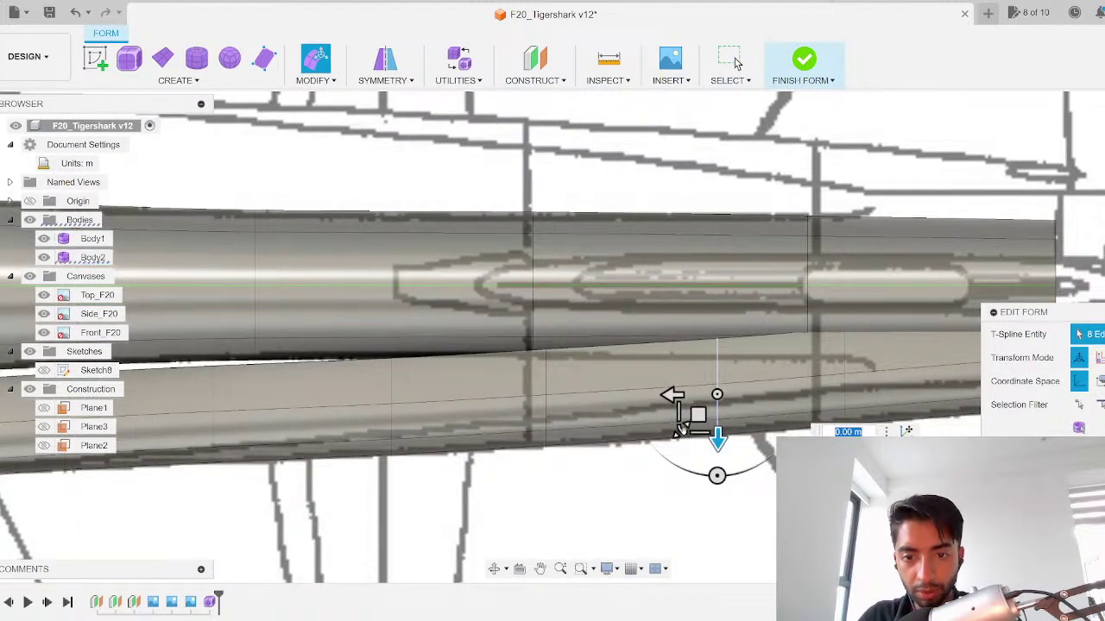
left_click_drag(679, 429, 697, 399)
Step: Move the next two edge loops forward on Body2 toward the fuselage, offsetting the second by -0.048 m and 0.011 m
left_click(546, 364)
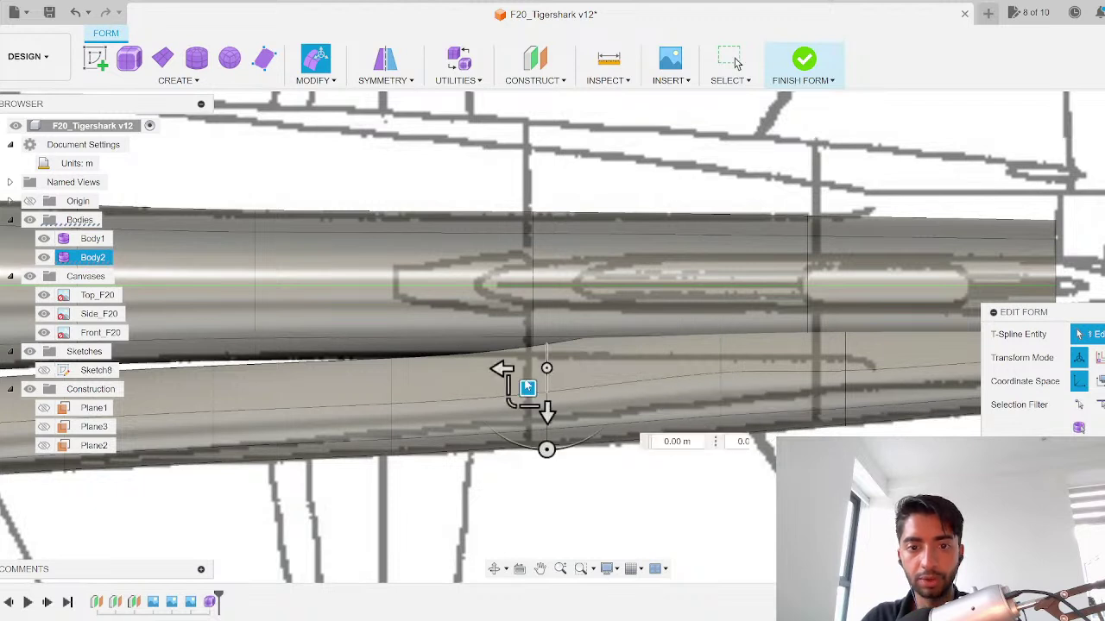
left_click_drag(511, 438, 528, 403)
left_click(393, 378)
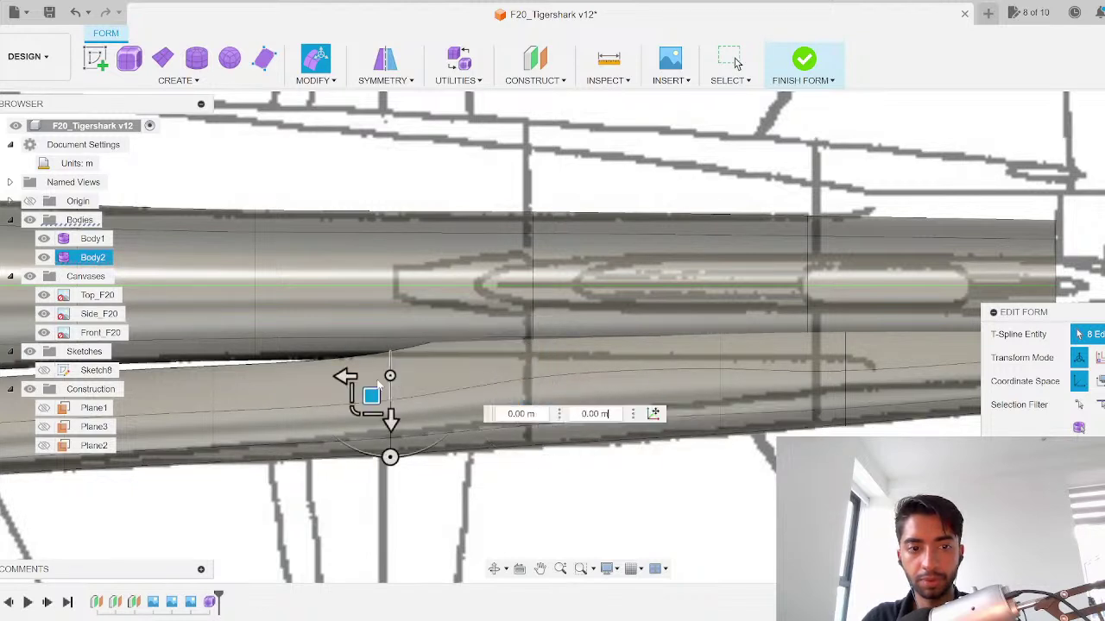
left_click_drag(393, 377, 370, 424)
scroll(673, 429, "down", 5)
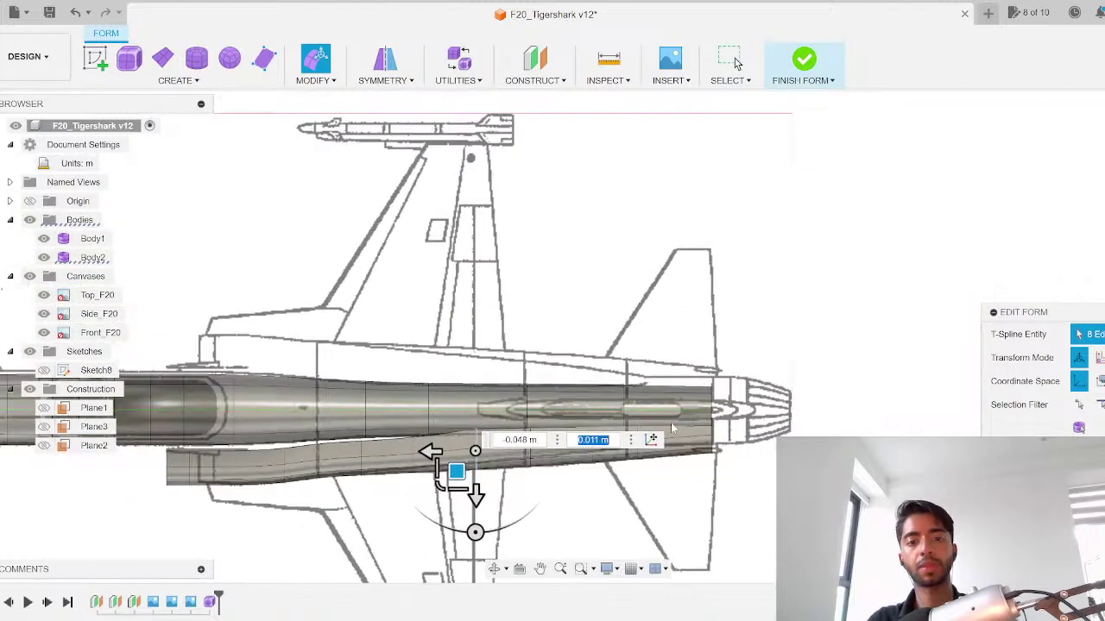
key("Escape")
middle_click_drag(672, 428, 834, 348, "shift")
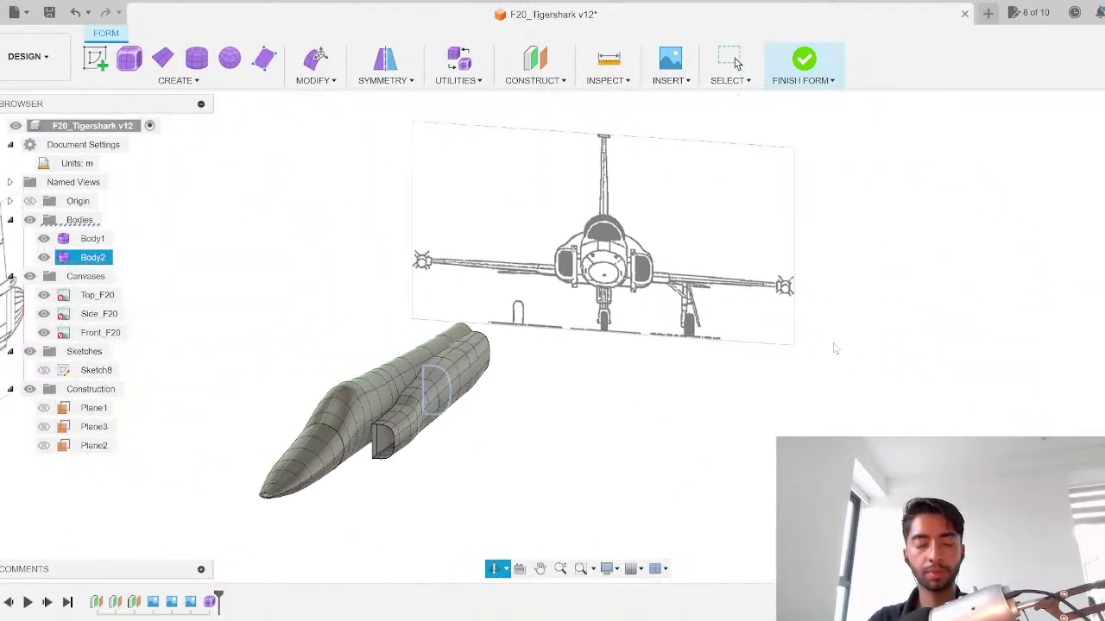
key("Escape")
Step: Examine the junction between the side intake body and the fuselage from the front and above
scroll(497, 433, "up", 5)
middle_click_drag(375, 357, 590, 370)
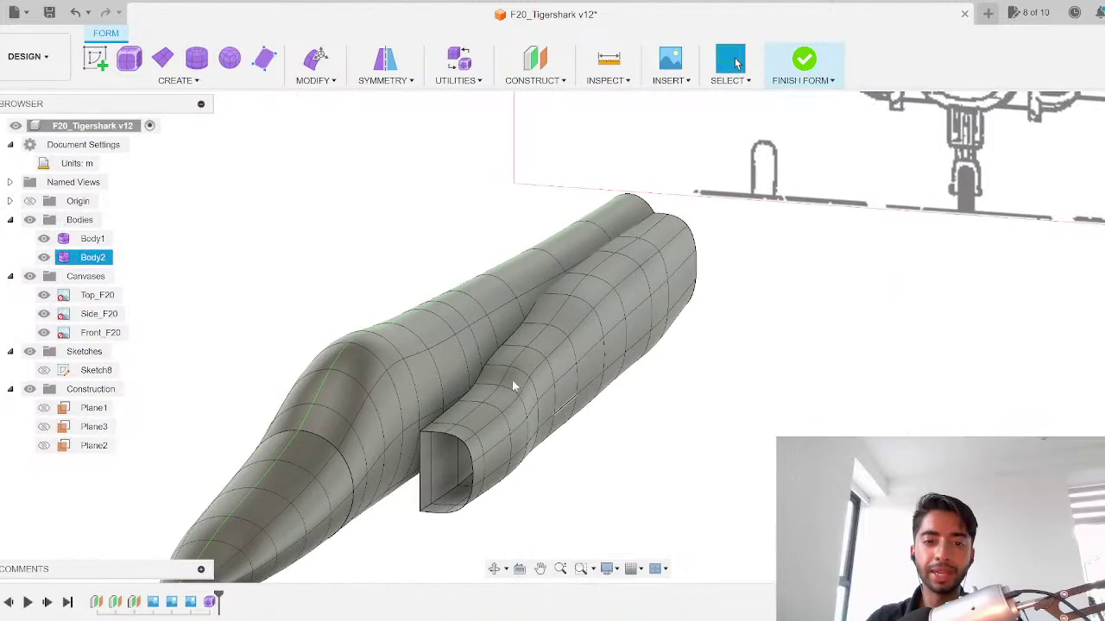
middle_click_drag(460, 372, 530, 382, "shift")
scroll(552, 337, "up", 5)
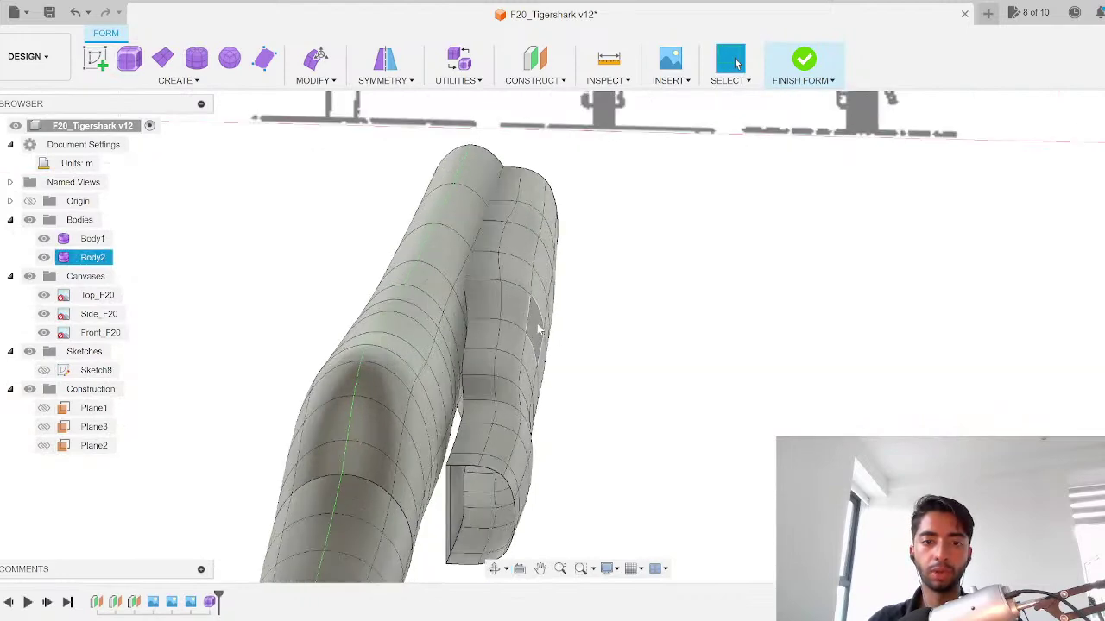
scroll(441, 332, "up", 2)
scroll(441, 331, "down", 2)
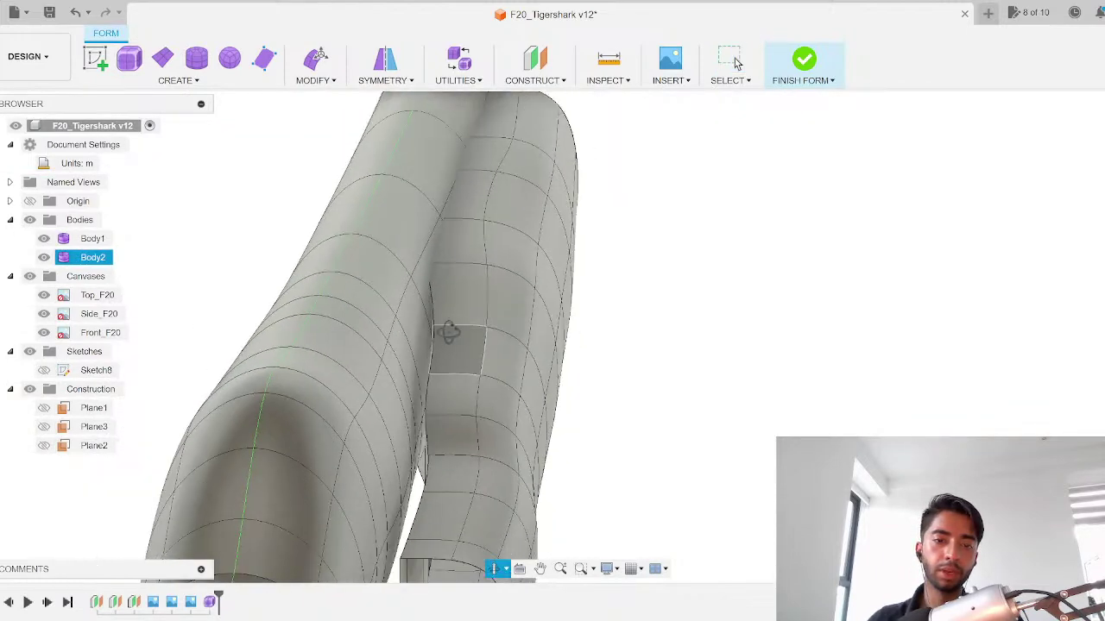
middle_click_drag(442, 331, 442, 379, "shift")
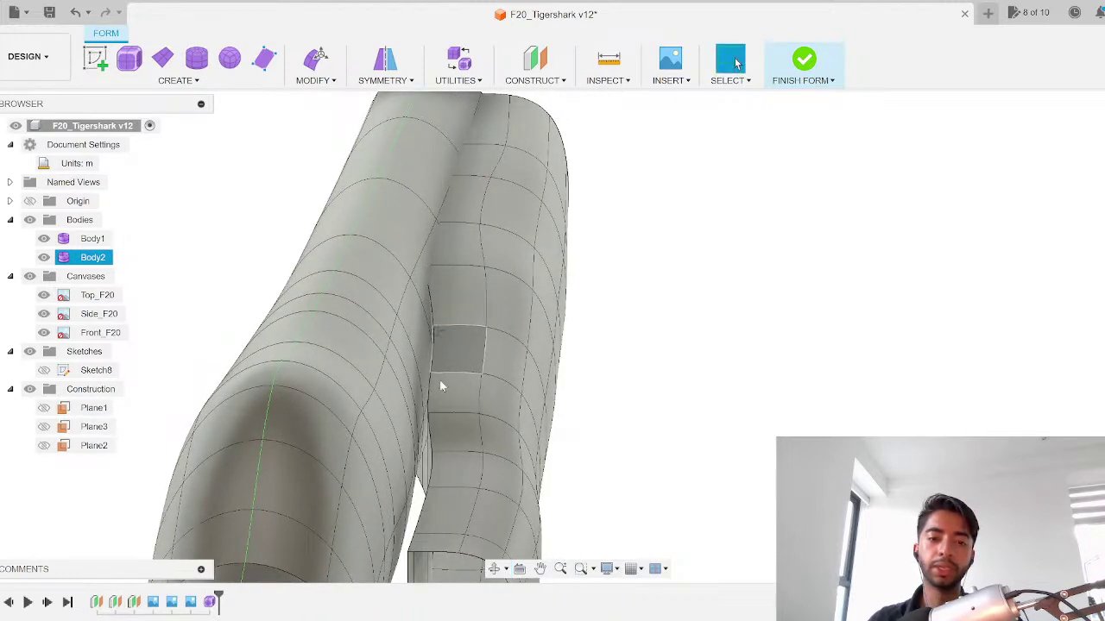
scroll(423, 464, "up", 2)
left_click(458, 437)
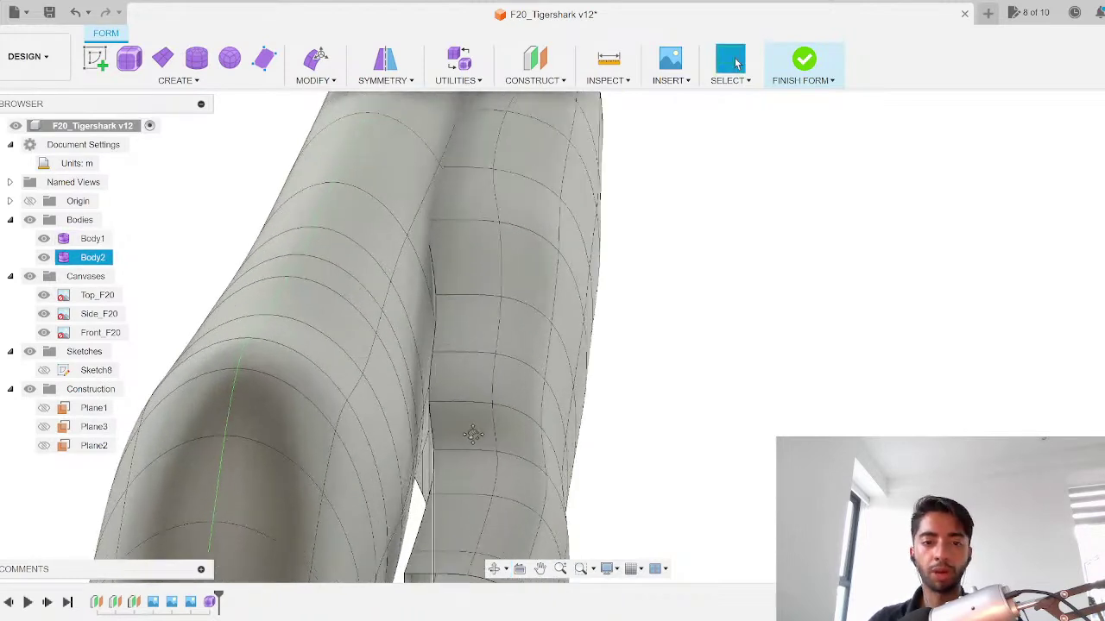
middle_click_drag(482, 435, 506, 433)
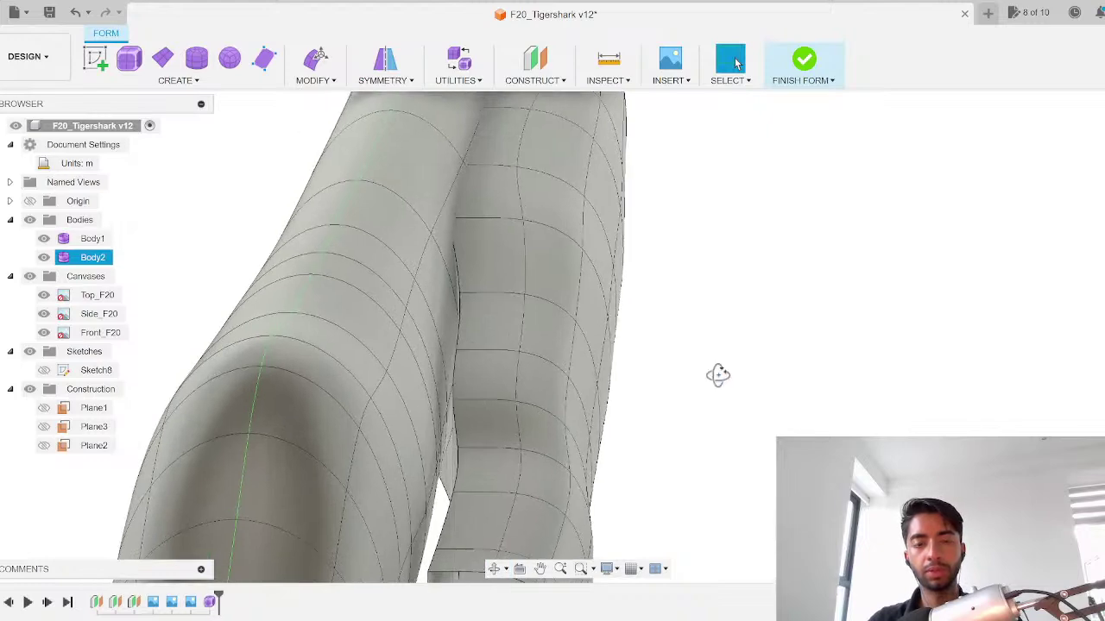
middle_click_drag(718, 375, 717, 379, "shift")
scroll(657, 398, "up", 2)
middle_click_drag(563, 404, 507, 378, "shift")
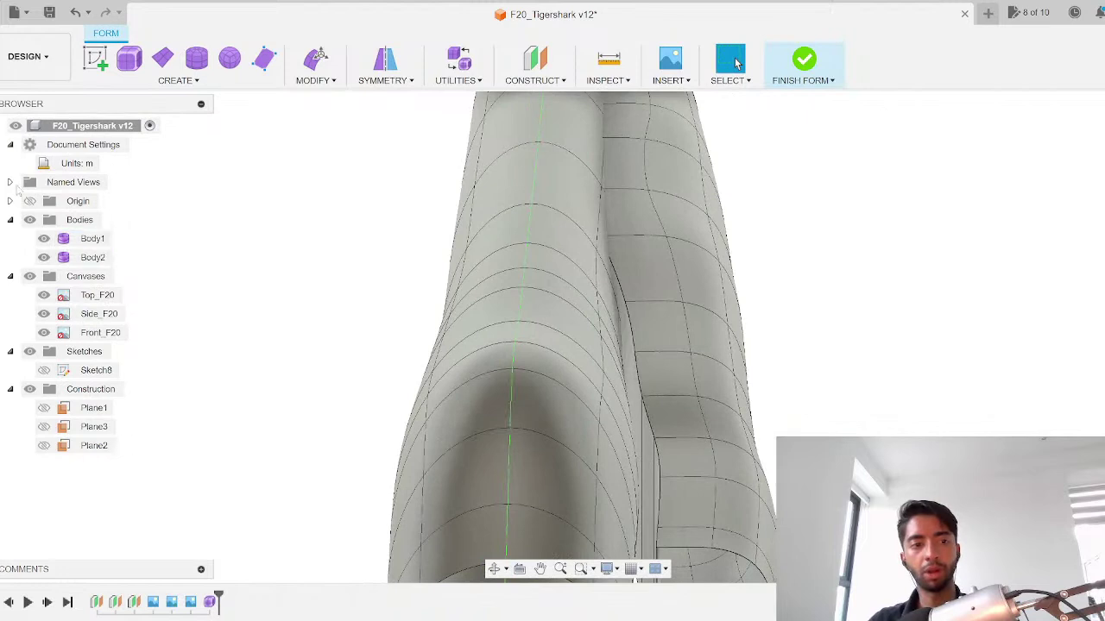
Step: Hide Body1, delete the three rearmost inner side faces of Body2, and show Body1 again
left_click(45, 240)
scroll(624, 359, "down", 3)
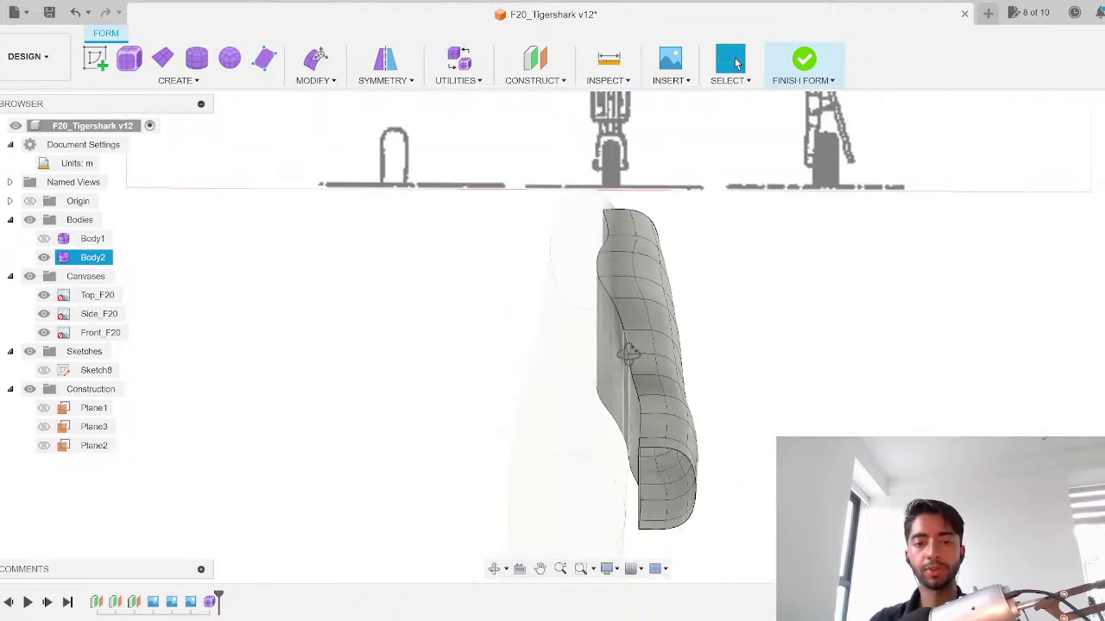
middle_click_drag(650, 354, 548, 342, "shift")
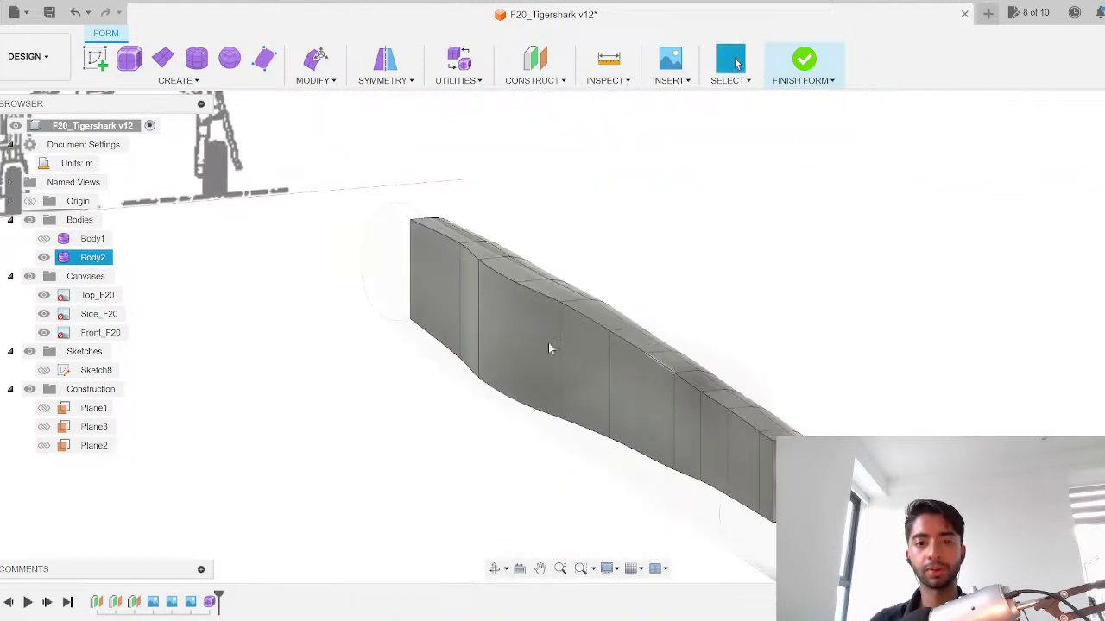
left_click(440, 293)
key("Delete")
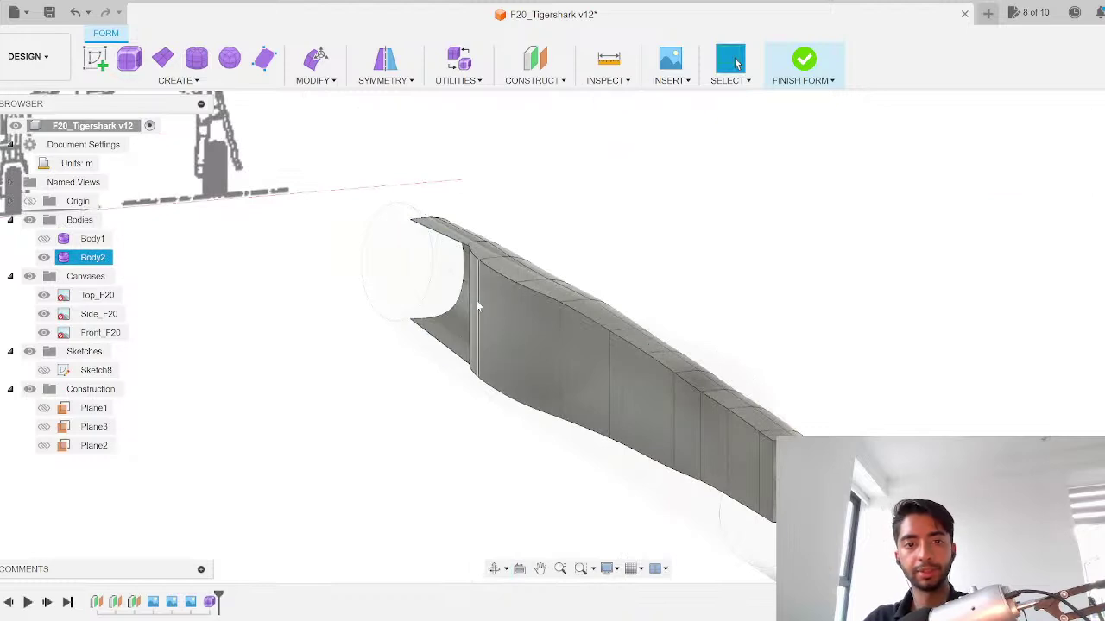
left_click(474, 308)
key("Delete")
left_click(487, 311)
key("Delete")
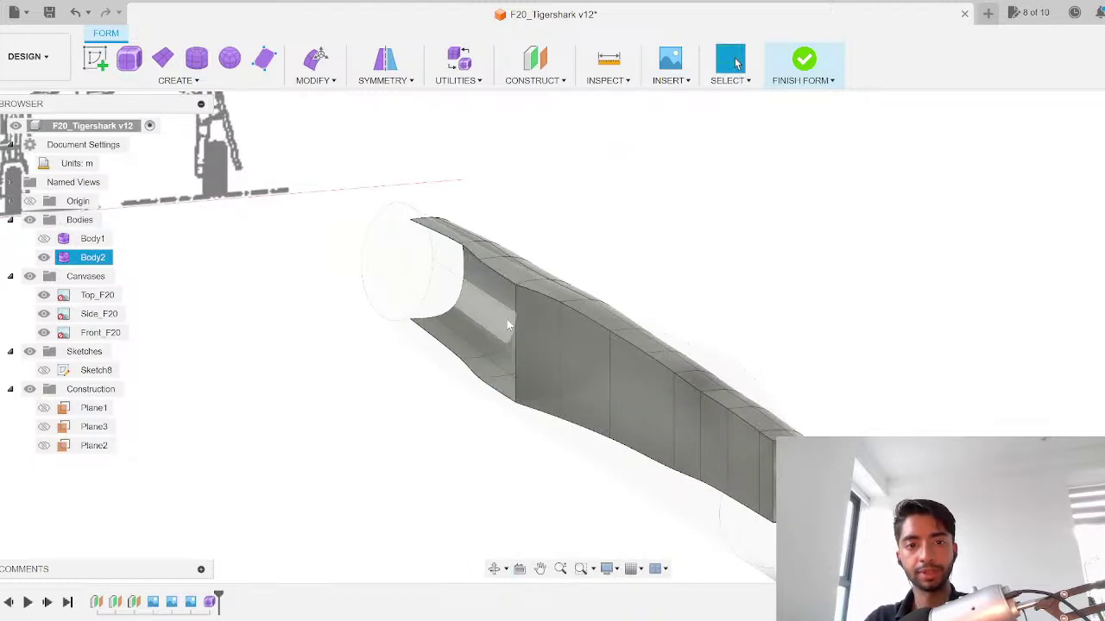
left_click(44, 240)
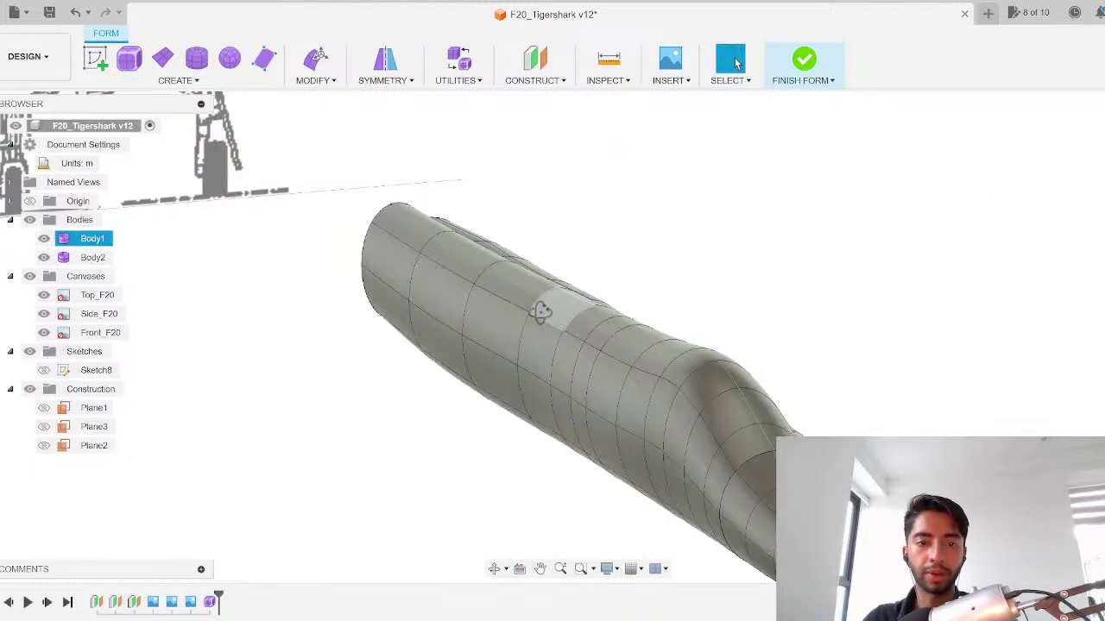
middle_click_drag(540, 311, 493, 317, "shift")
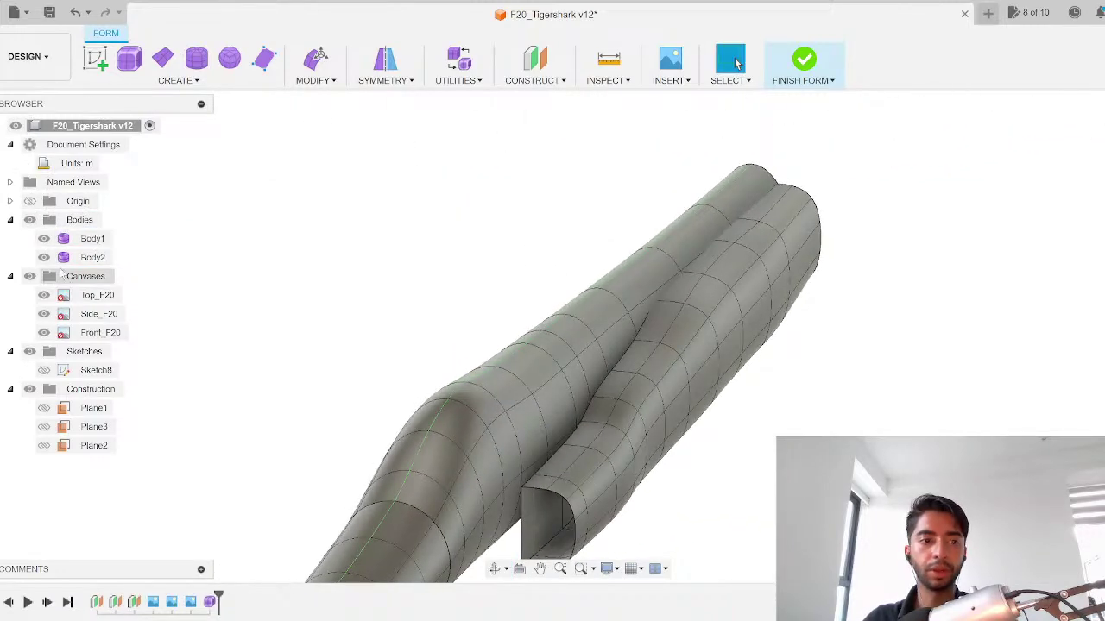
Step: Hide Body2 and delete the four rearmost faces on the intake side of Body1, two in each of the last two rows
left_click(55, 260)
left_click(51, 260)
middle_click_drag(826, 243, 774, 237, "shift")
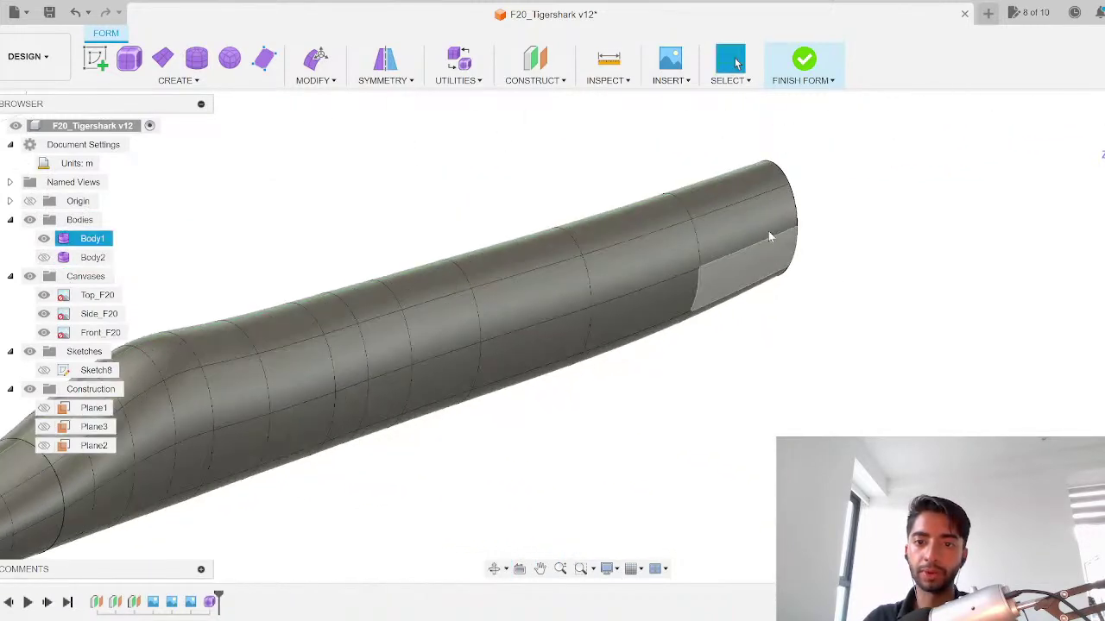
left_click(761, 231)
key("Delete")
left_click(760, 263)
key("Delete")
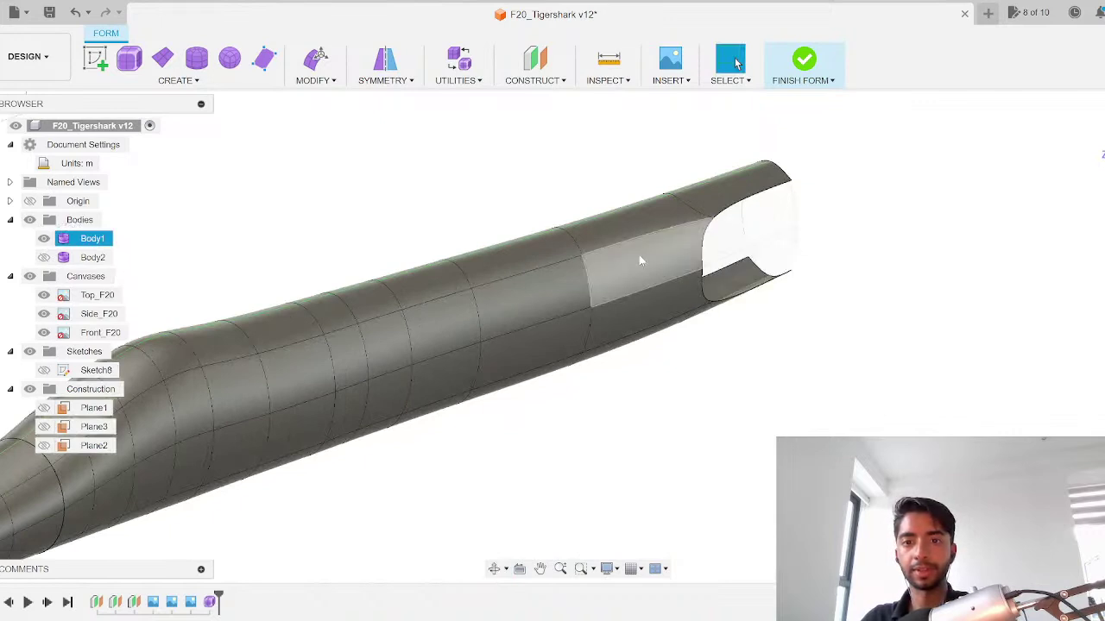
left_click(640, 260)
key("Delete")
left_click(655, 299)
key("Delete")
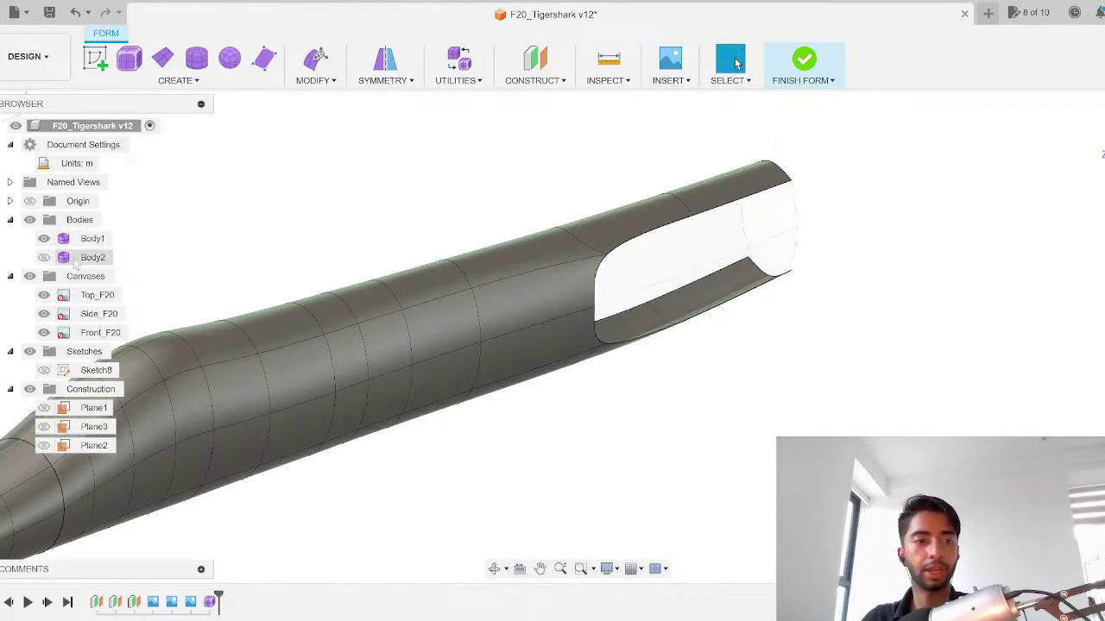
Step: Show Body2 again and check the opened rear ends of both bodies from behind
left_click(63, 257)
left_click(44, 257)
left_click(757, 405)
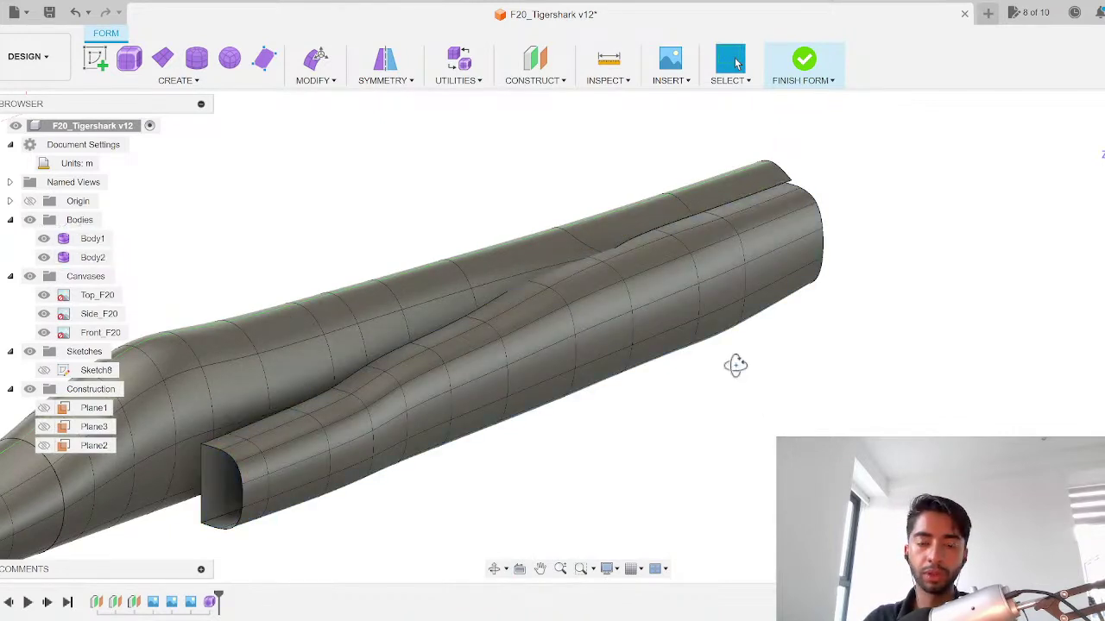
middle_click_drag(733, 365, 561, 358, "shift")
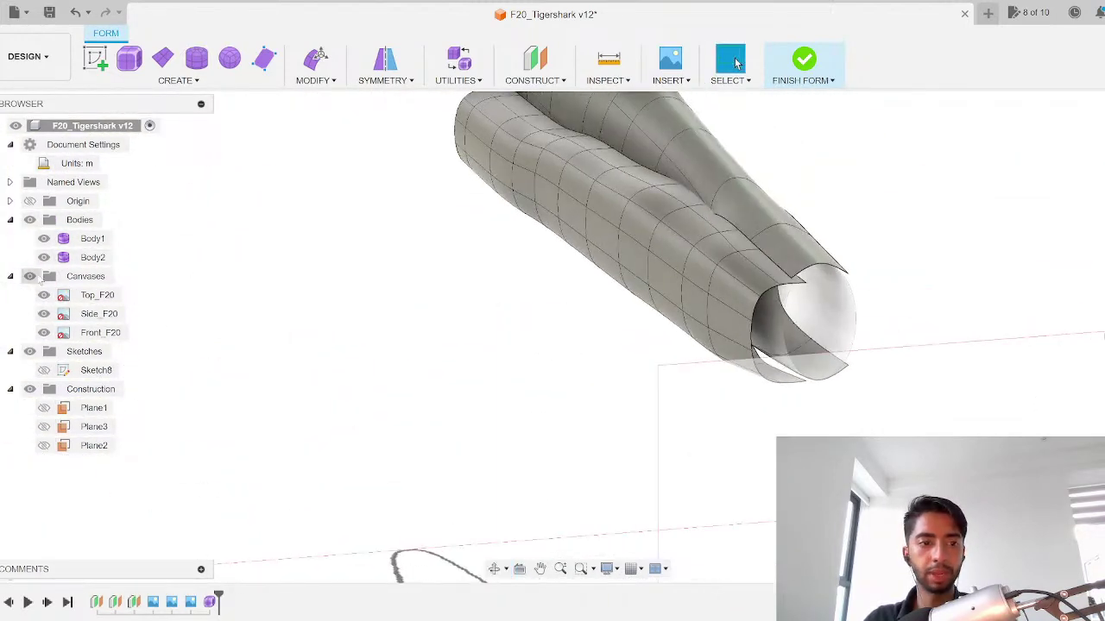
Step: Hide all the reference canvases and bring the open rear ends of both bodies into view from behind
left_click(29, 276)
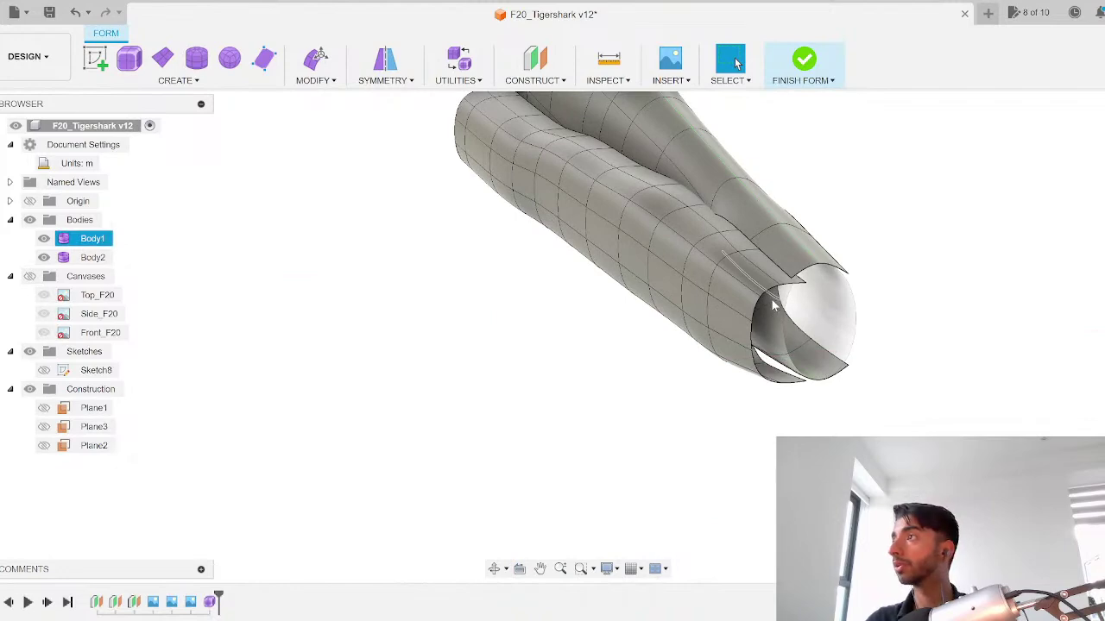
scroll(778, 338, "up", 3)
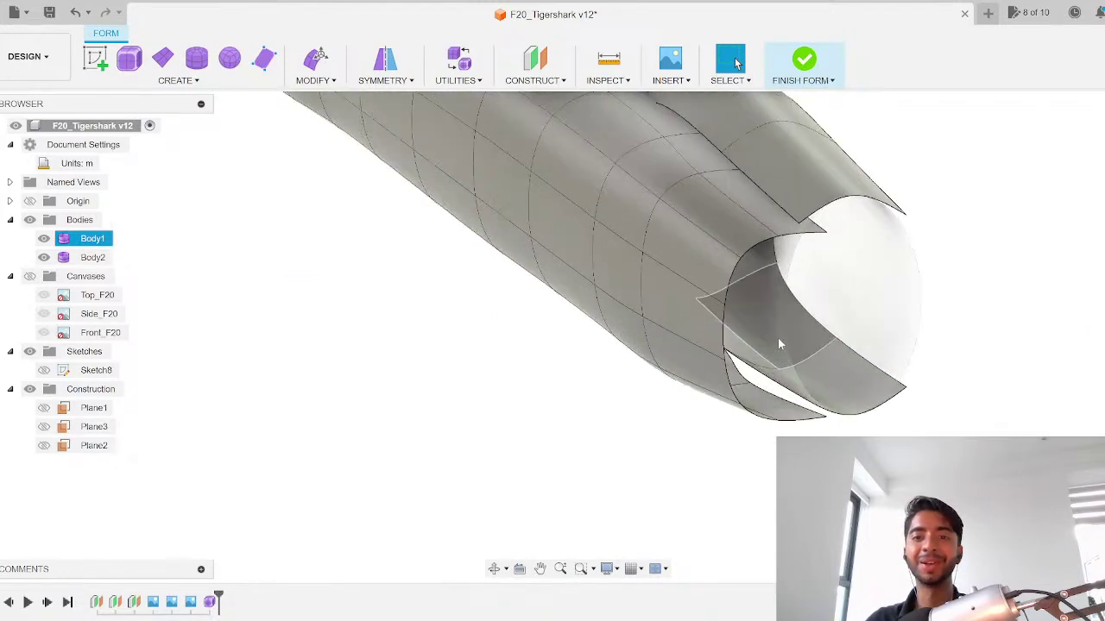
middle_click_drag(777, 337, 722, 266, "shift")
Step: Try to merge the upper rear edge of Body2's opening with the matching edge of Body1, and undo the merge
left_click(315, 69)
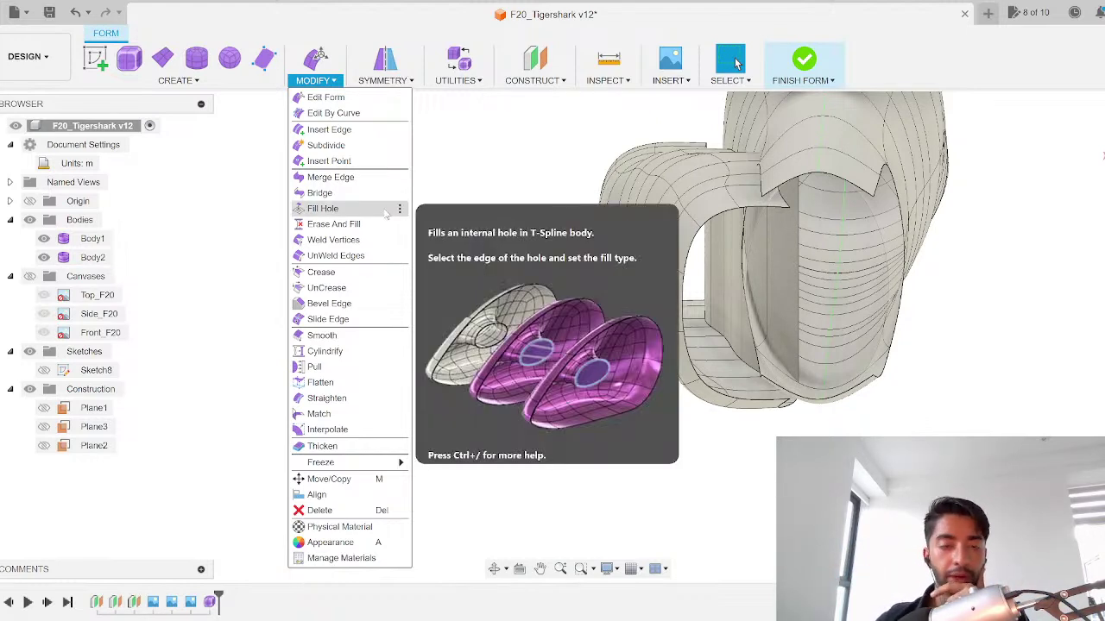
left_click(355, 178)
scroll(786, 207, "up", 3)
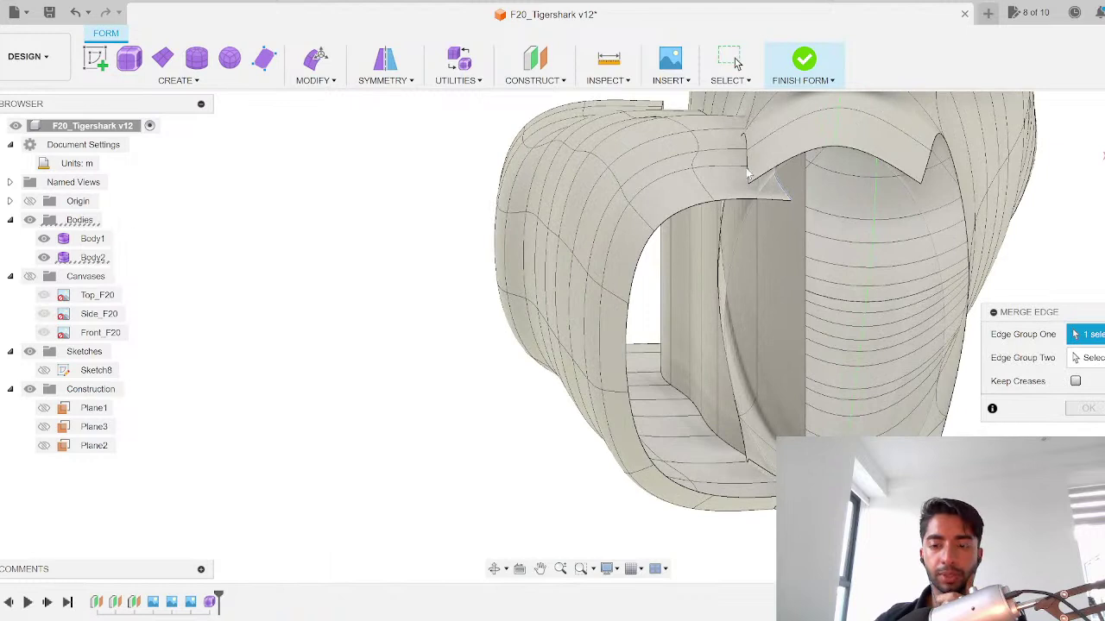
left_click(1090, 358)
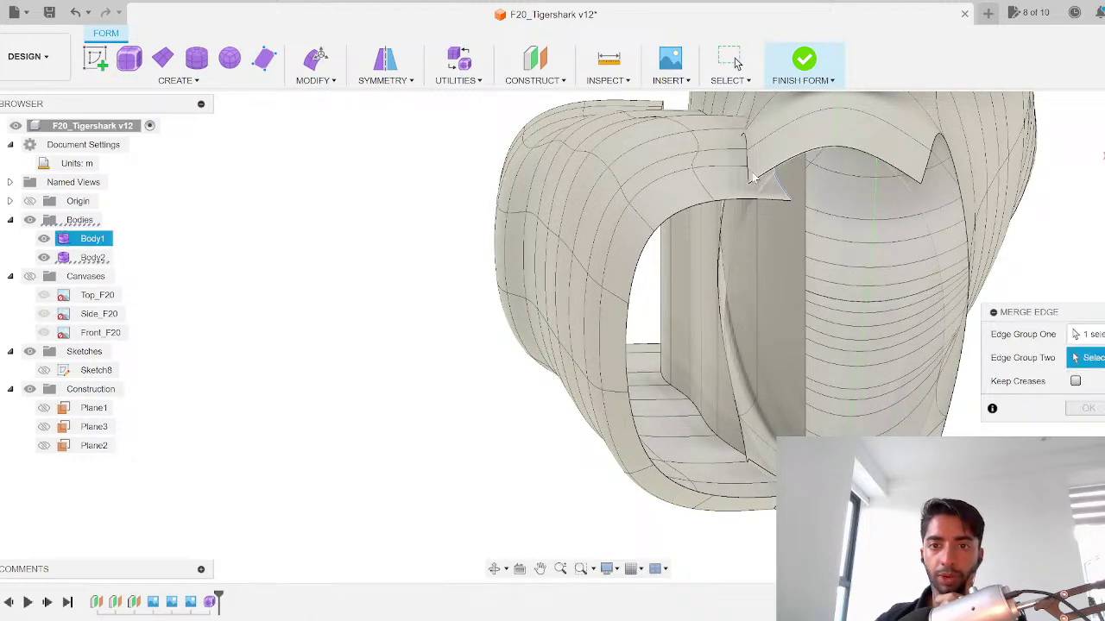
left_click(749, 176)
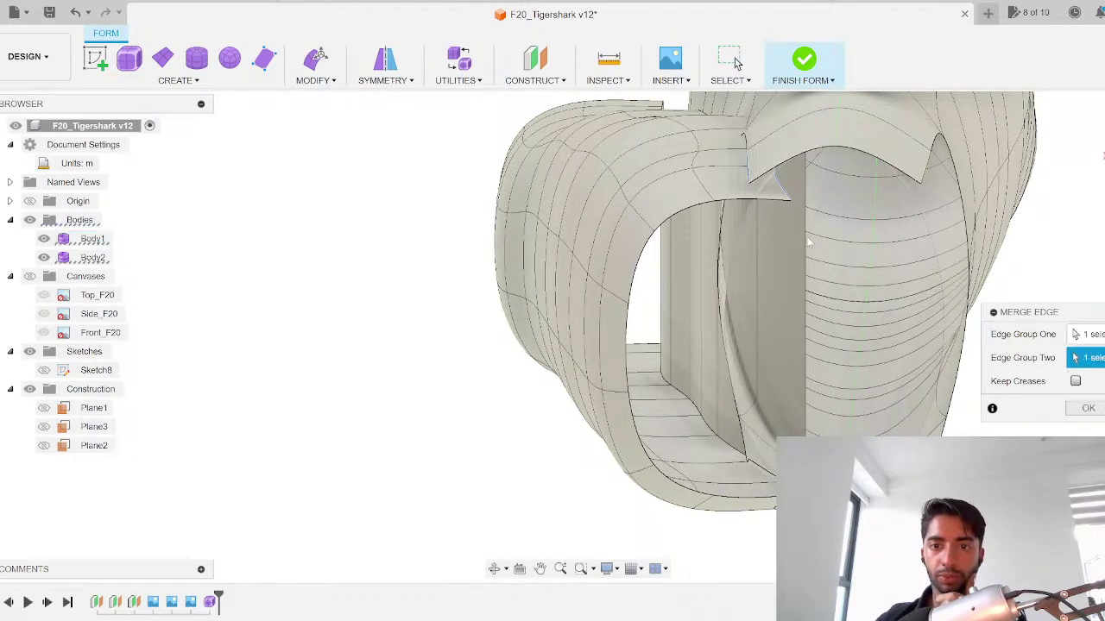
left_click(1081, 410)
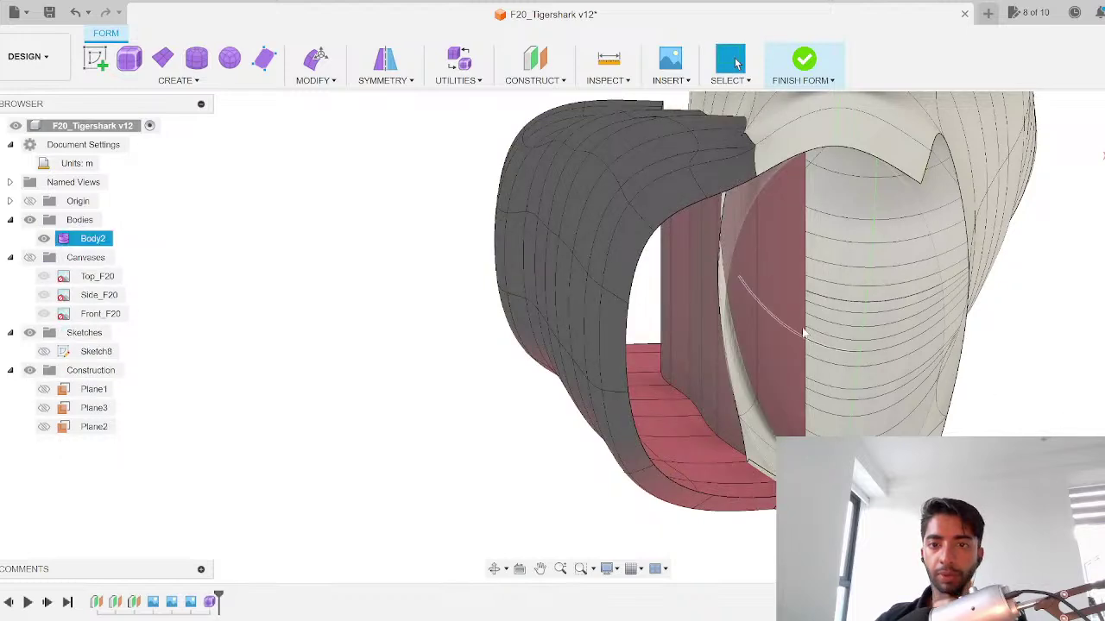
mouse_move(740, 398)
middle_mouse_down("shift")
mouse_move(760, 390)
mouse_move(747, 395)
middle_mouse_up("shift")
key("ctrl+z")
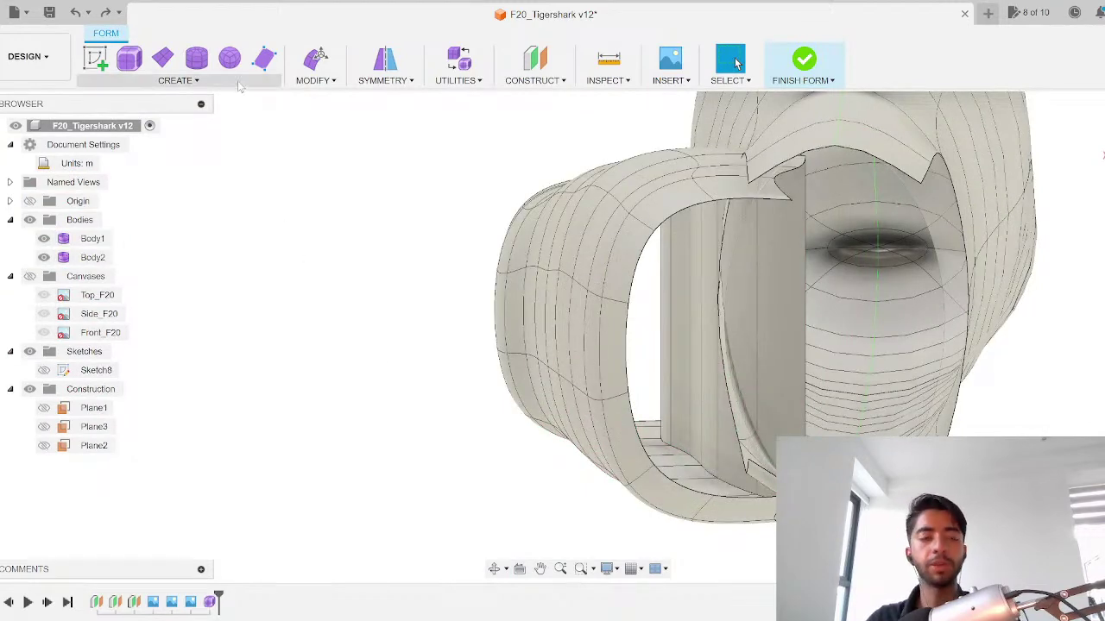
left_click(315, 78)
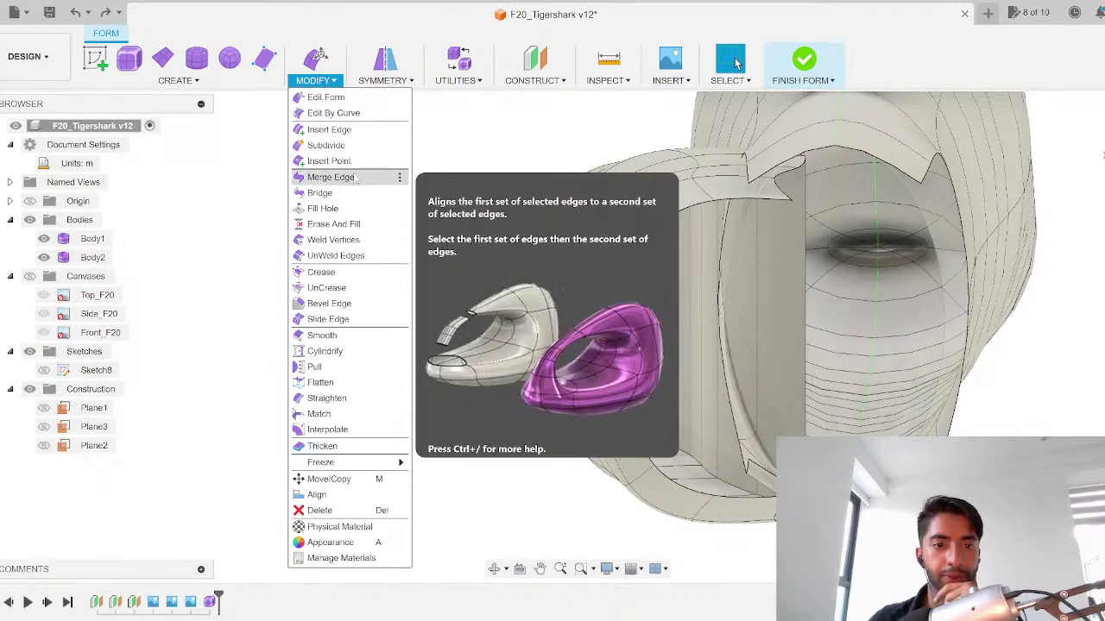
left_click(330, 177)
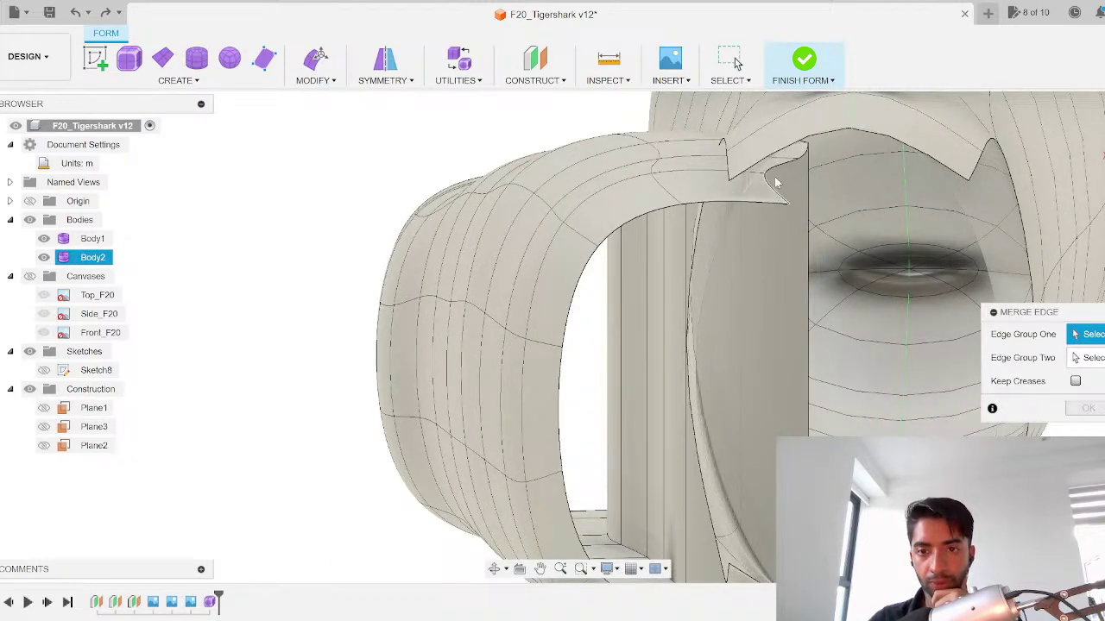
left_click(777, 180)
left_click(800, 159)
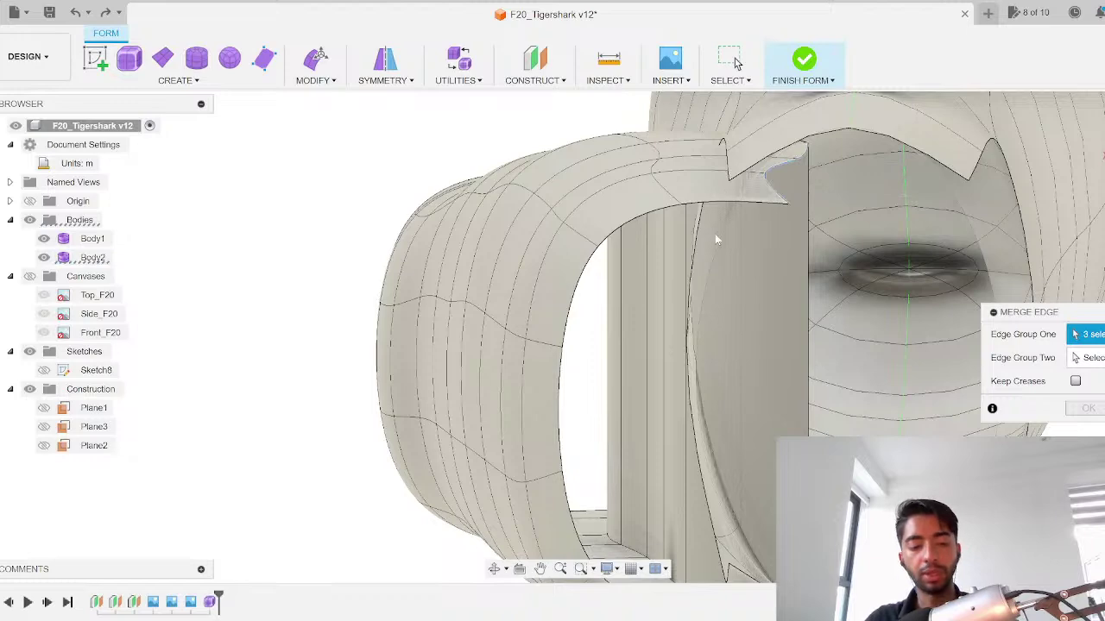
middle_click_drag(715, 234, 762, 261, "shift")
middle_click_drag(793, 364, 848, 410)
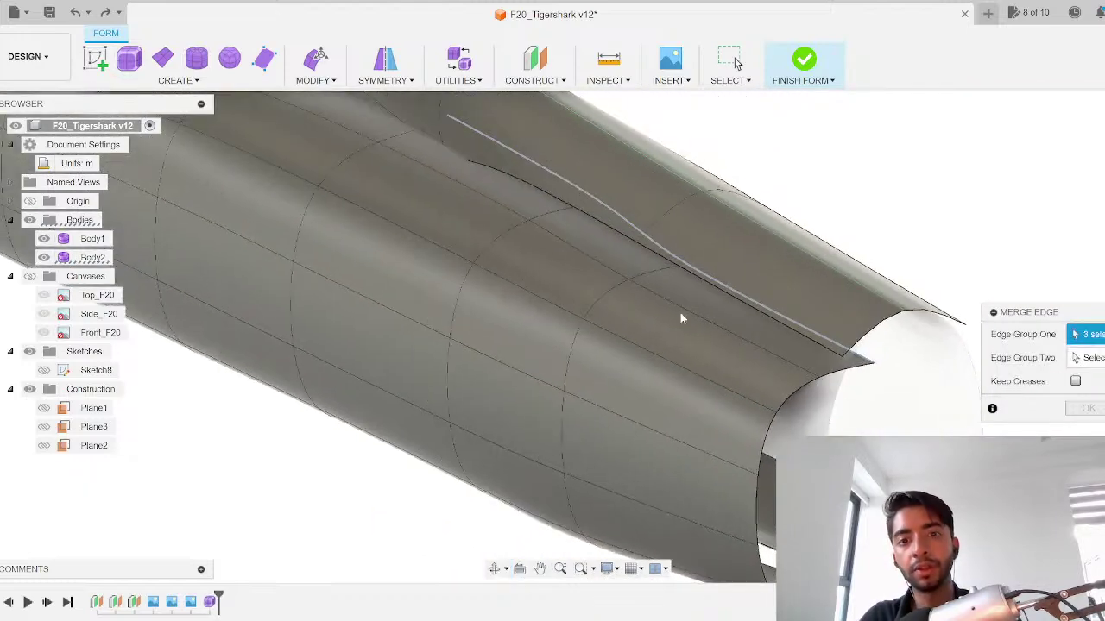
scroll(688, 309, "down", 3)
key("Escape")
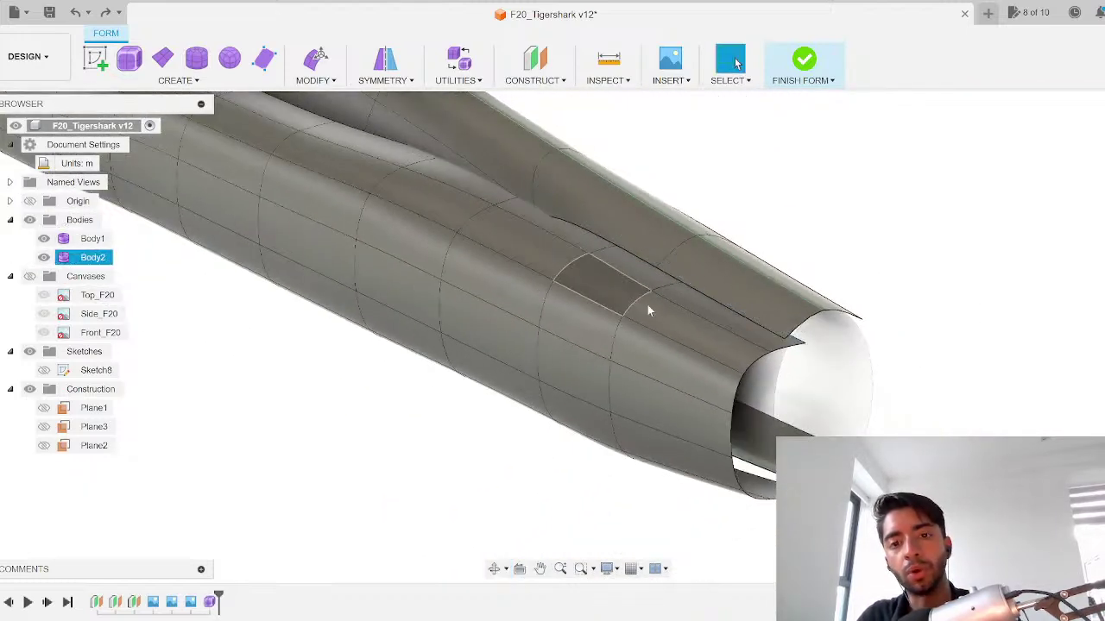
Step: Compare the face divisions of Body1 and Body2 along their upper seam
middle_click_drag(698, 328, 621, 250, "shift")
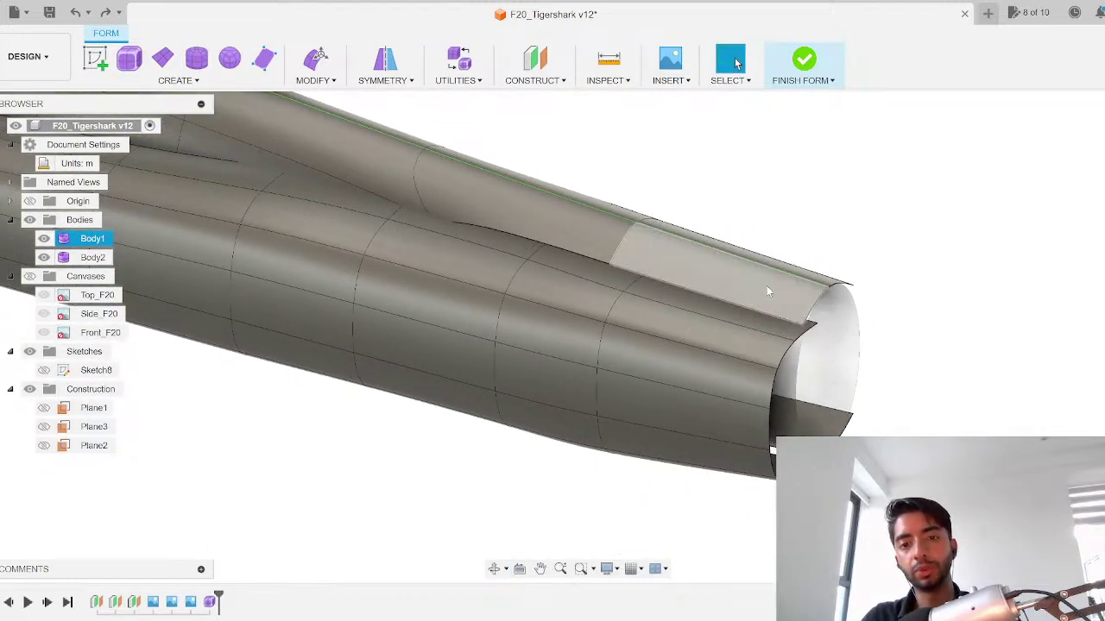
left_click(743, 283)
left_click(511, 214)
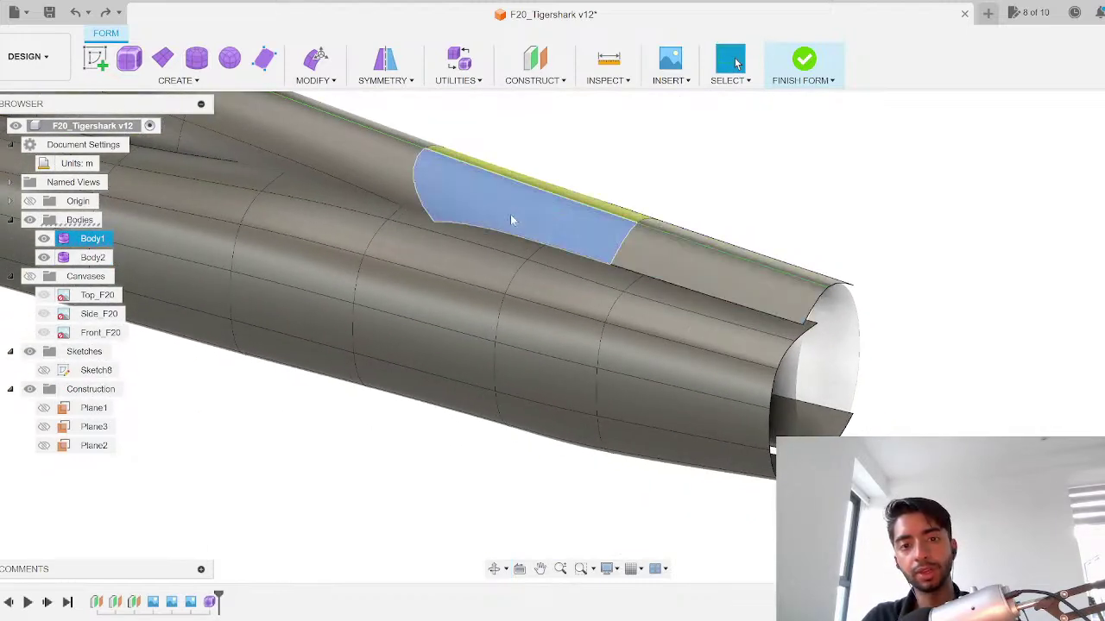
key("Delete")
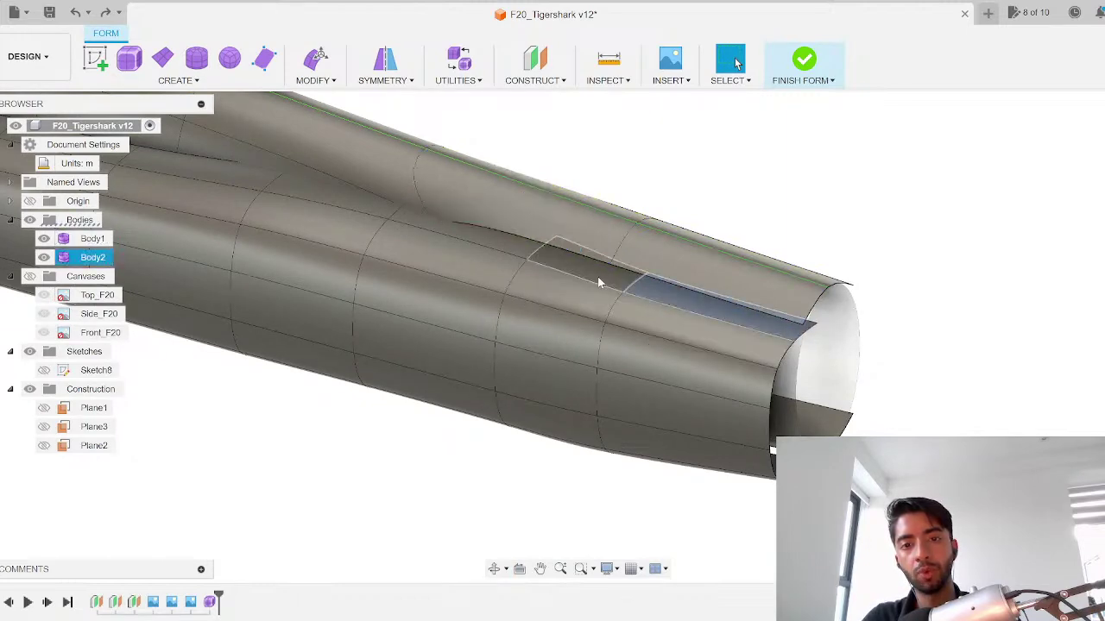
middle_click_drag(435, 298, 393, 269, "shift")
left_click(395, 163)
middle_click_drag(395, 163, 658, 195, "shift")
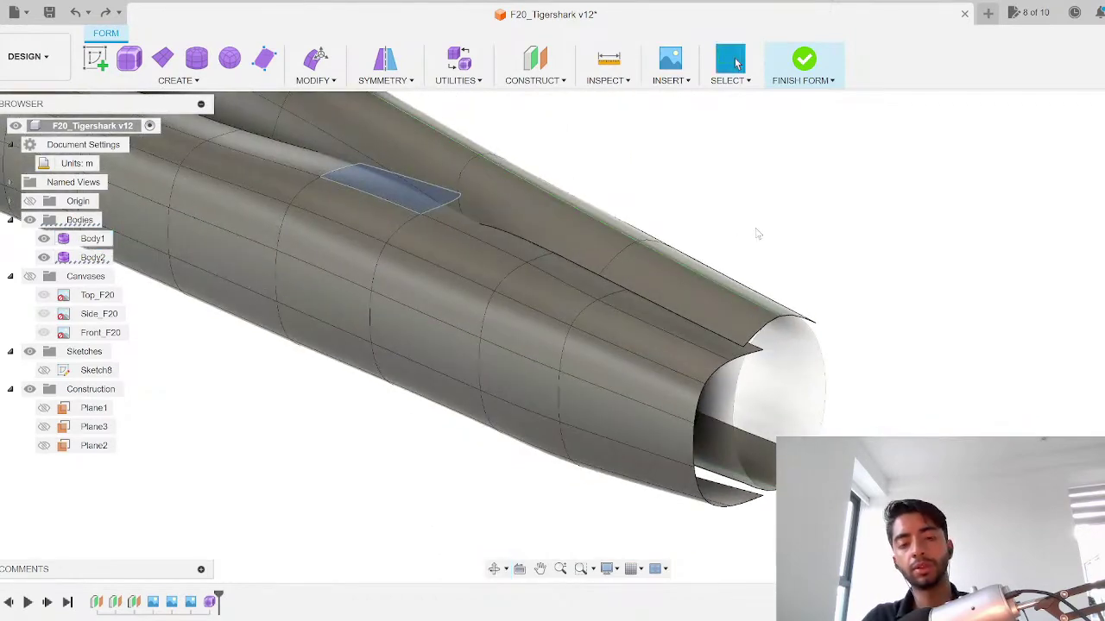
Step: Undo back past the rear face deletions on Body1 and Body2, restoring both bodies' facing sides and the canvases
key("ctrl+z")
key("ctrl+z")
key("ctrl+z")
key("ctrl+z")
key("ctrl+z")
key("ctrl+z")
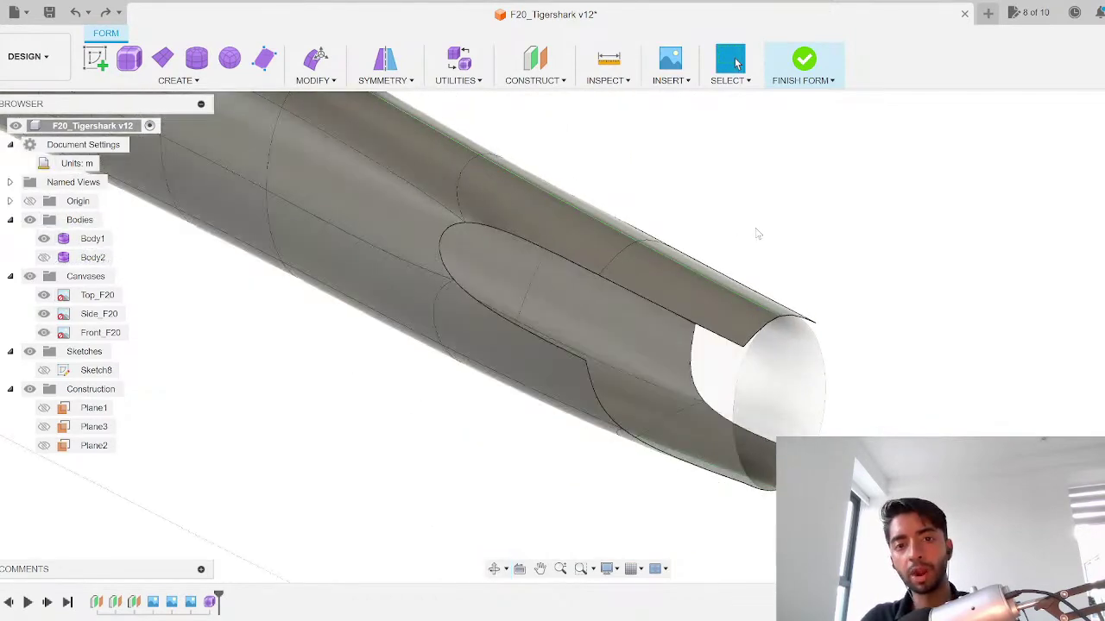
key("ctrl+z")
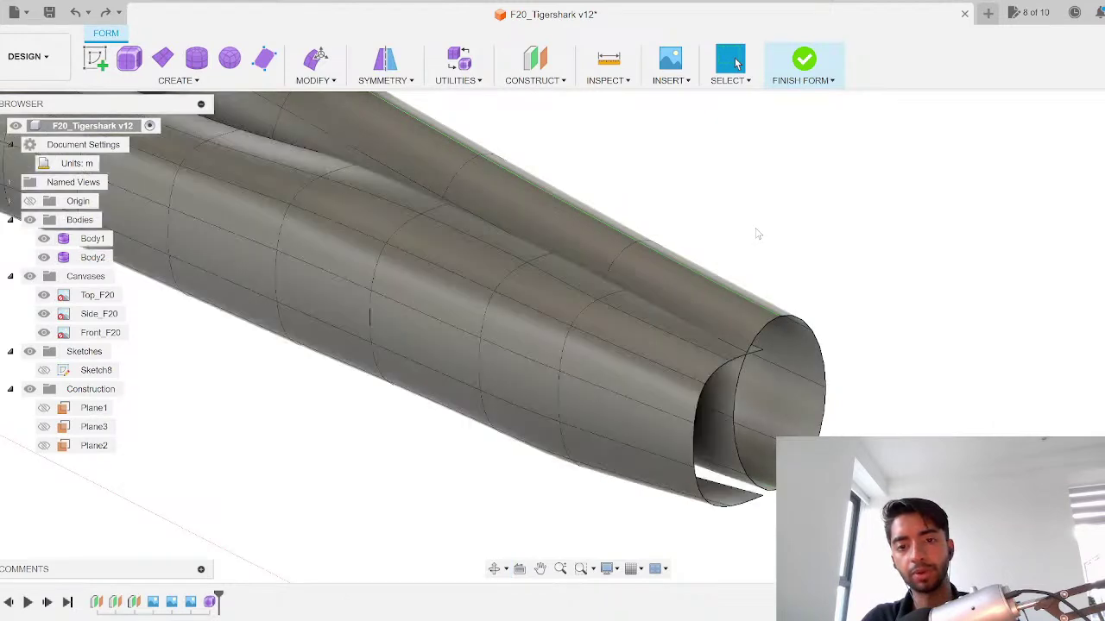
key("ctrl+z")
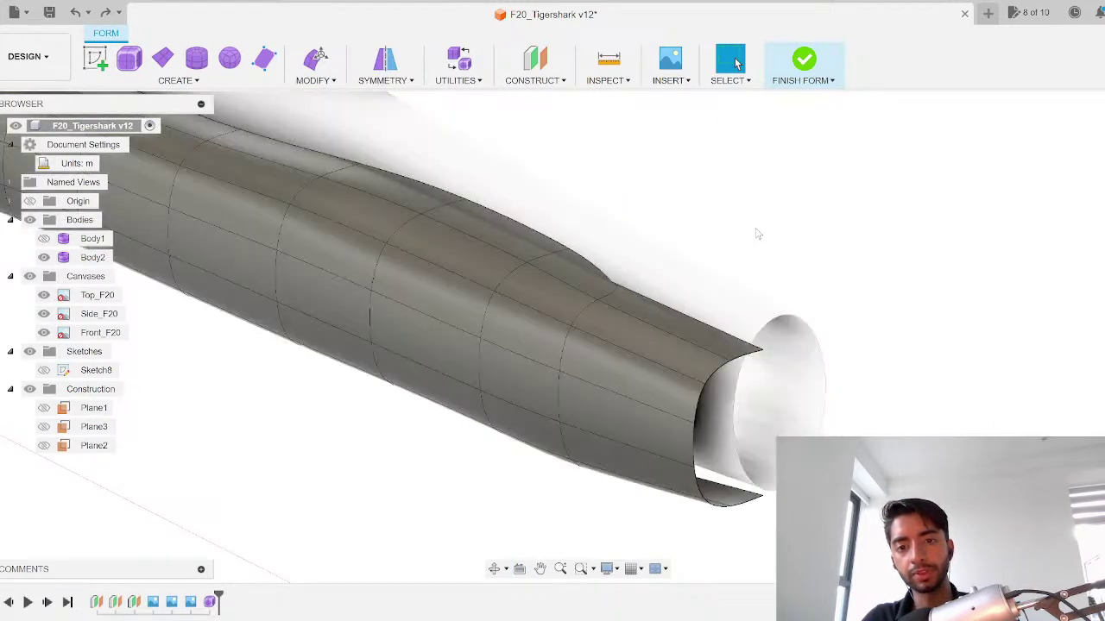
key("ctrl+z")
key("ctrl+z")
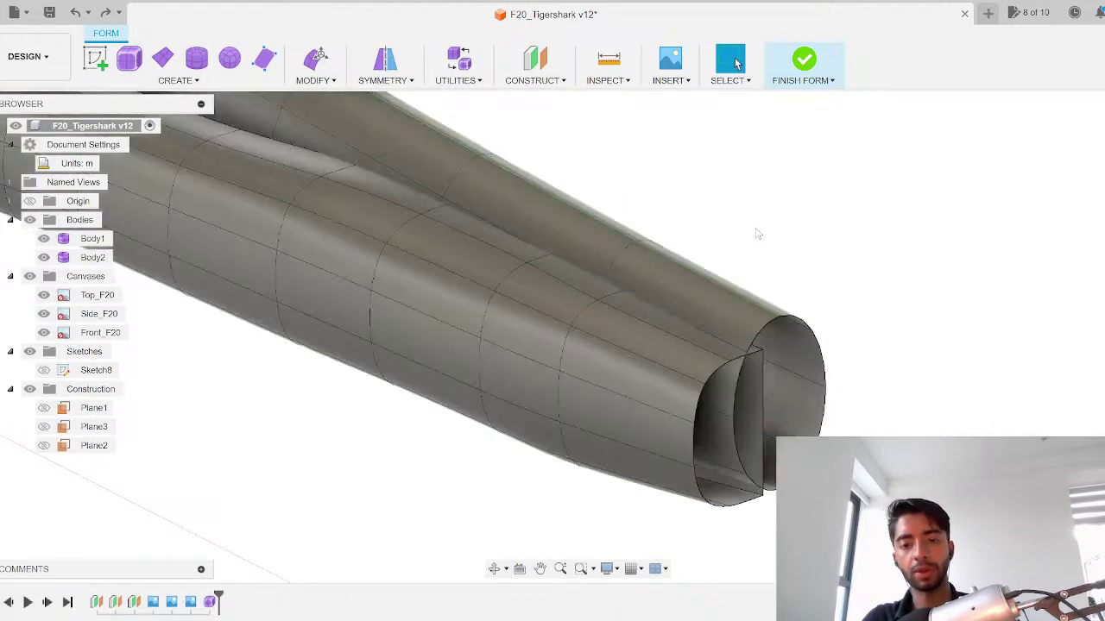
Step: Delete the rearmost inner side face of Body2 and the two rearmost faces on the intake side of Body1
left_click(748, 404)
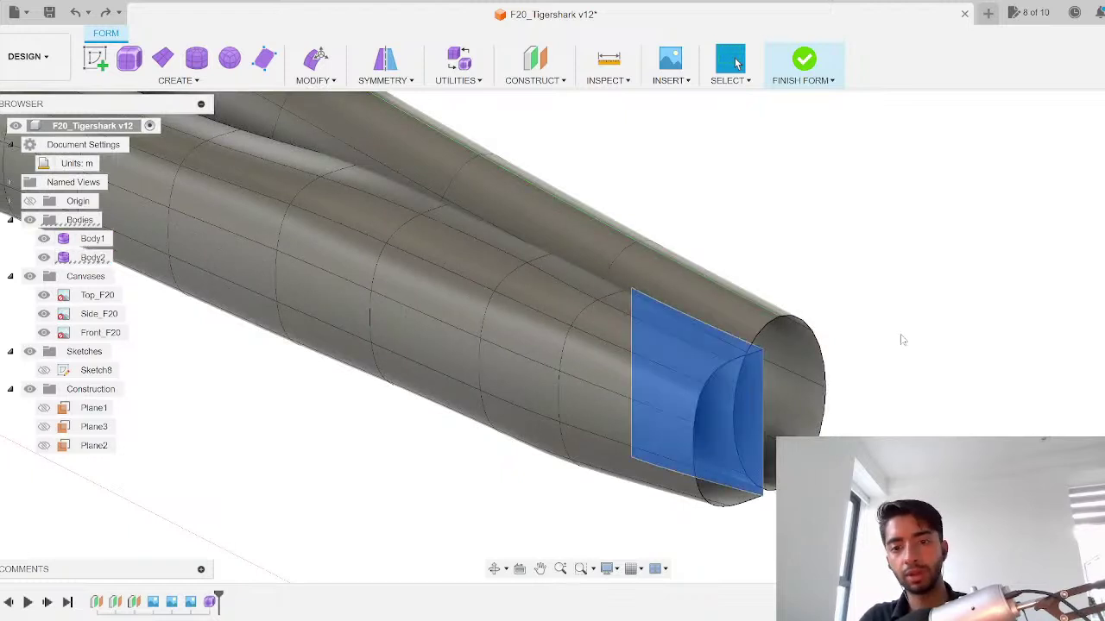
key("Delete")
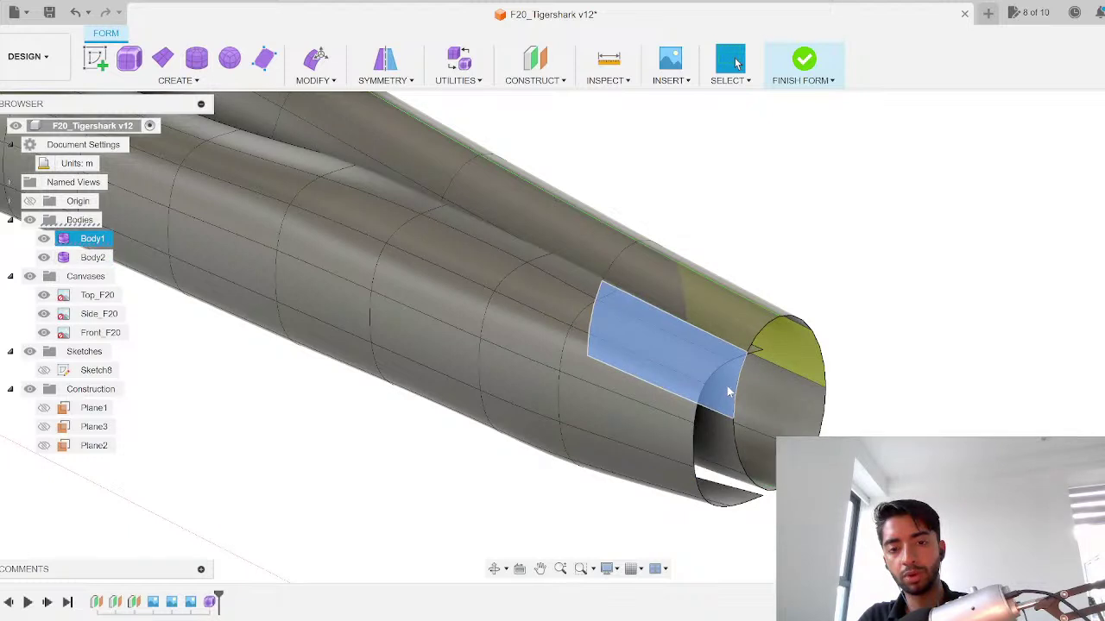
key("Delete")
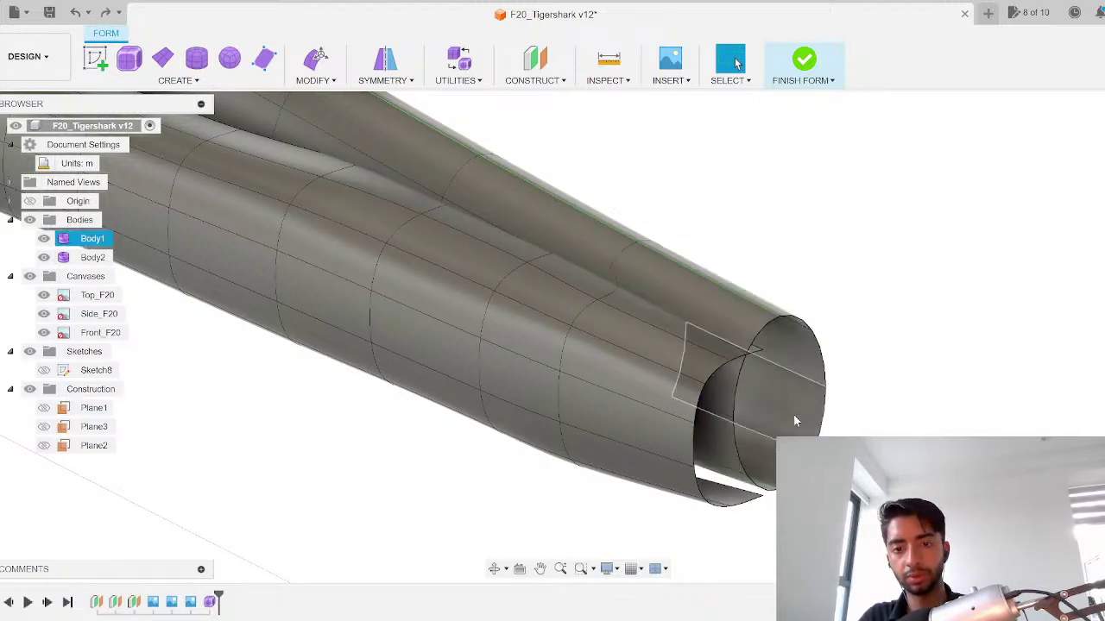
middle_click_drag(696, 399, 733, 395, "shift")
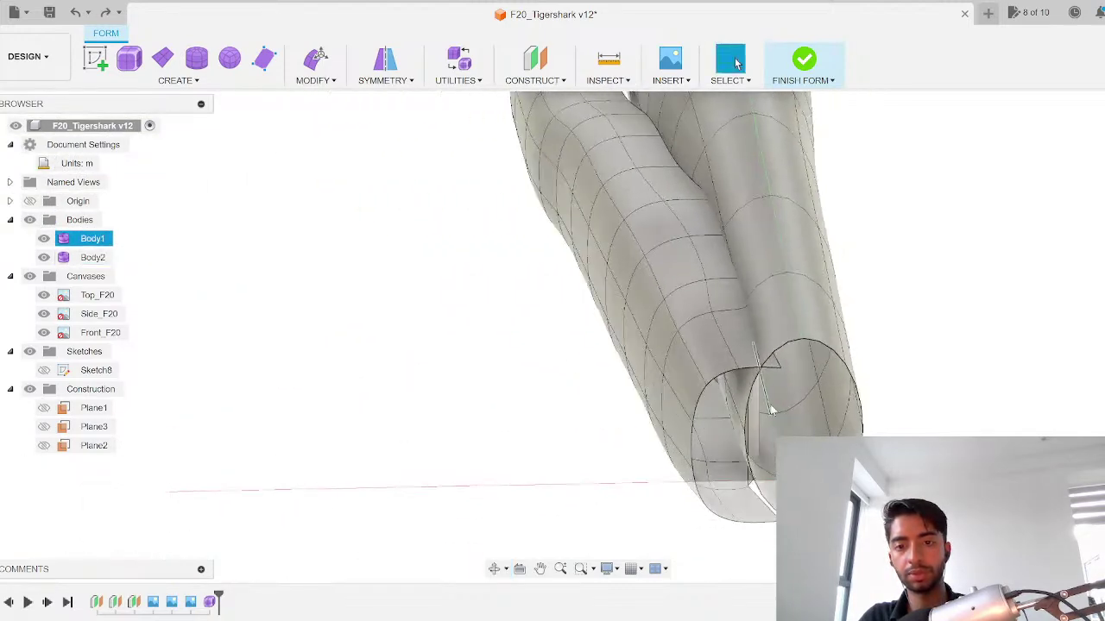
left_click(738, 395)
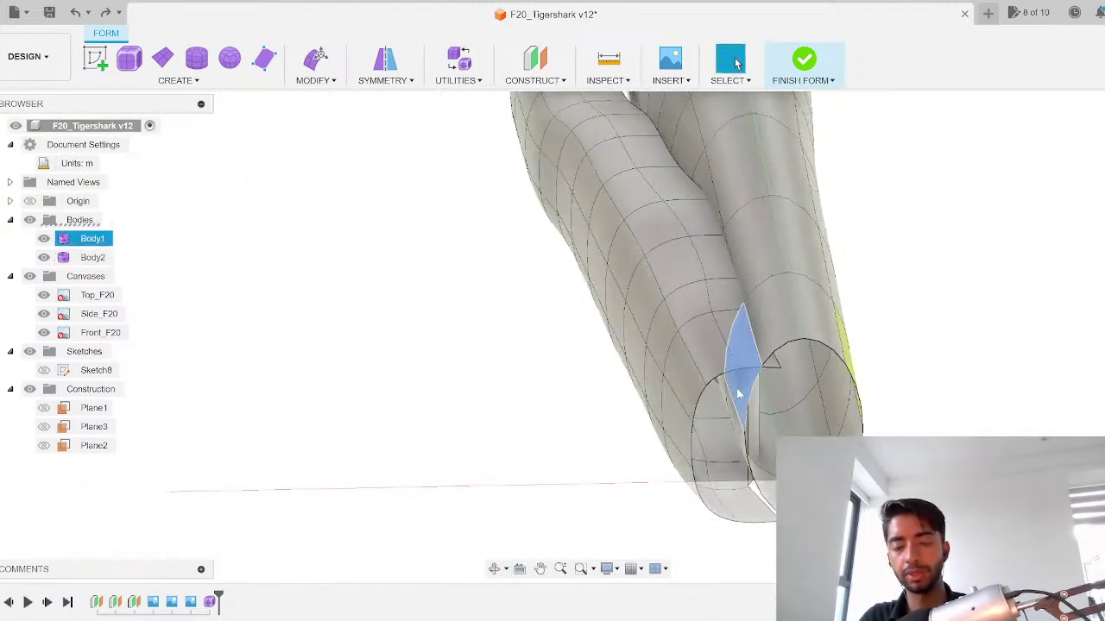
key("Delete")
Step: Hide all the canvases and check the rear openings of both bodies from several angles
middle_click_drag(759, 393, 784, 221)
middle_click_drag(782, 283, 791, 284, "shift")
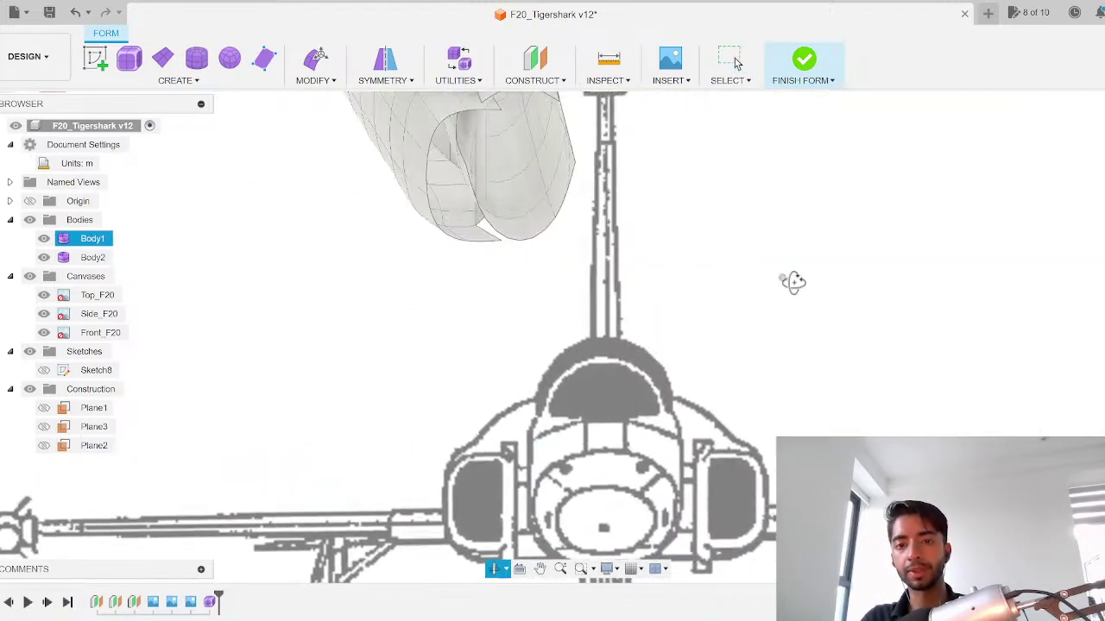
left_click(792, 284)
scroll(587, 298, "down", 4)
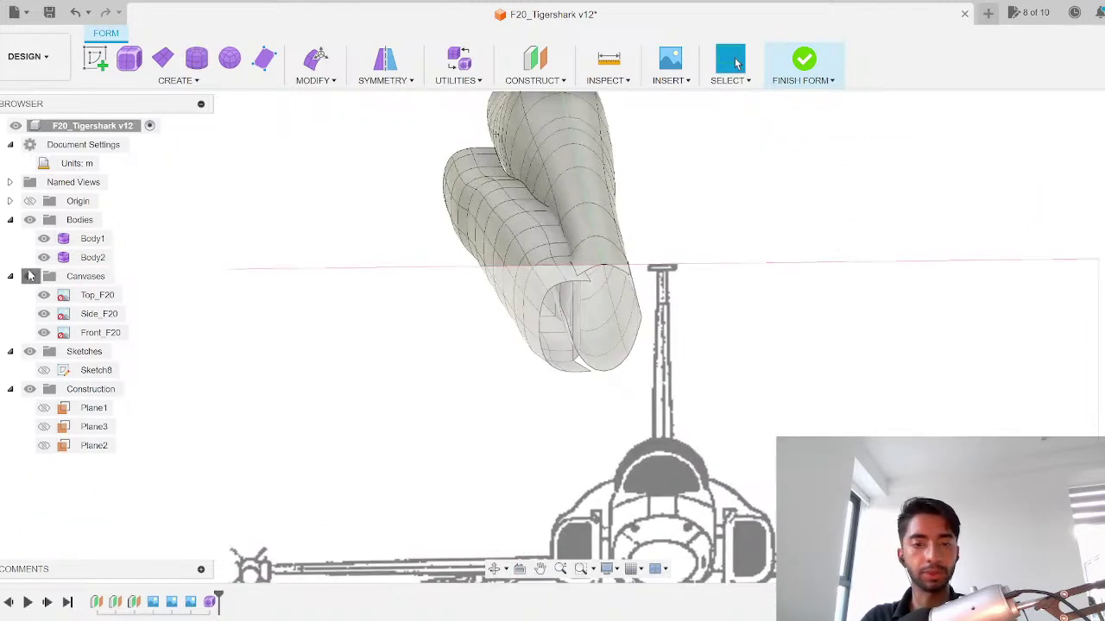
left_click(31, 275)
scroll(579, 321, "up", 4)
middle_click_drag(558, 311, 498, 378, "shift")
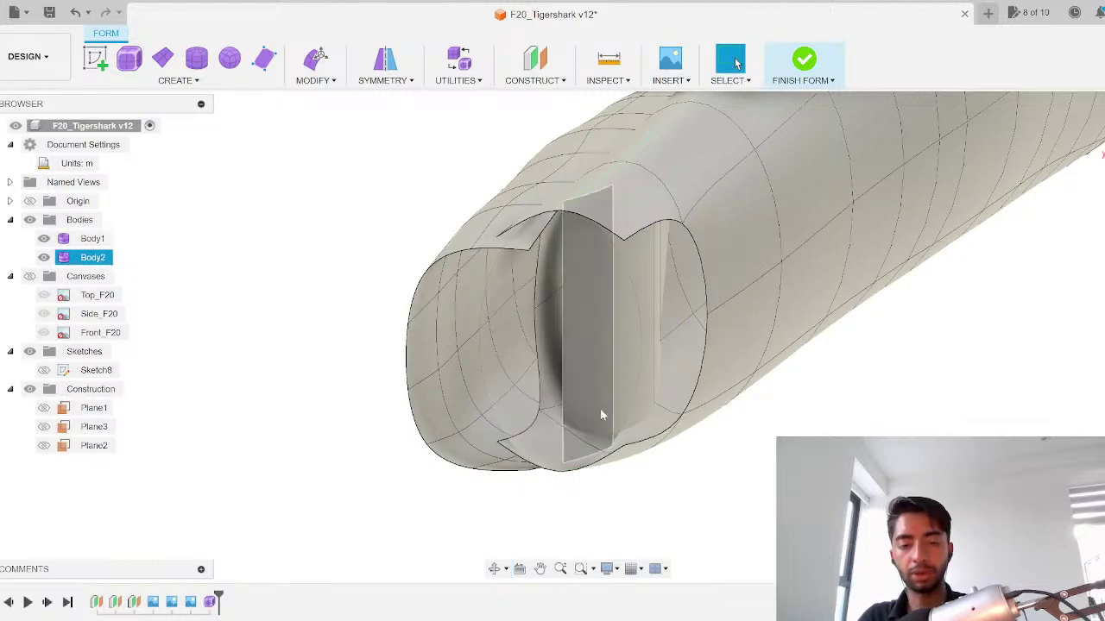
mouse_move(600, 408)
middle_mouse_down("shift")
mouse_move(635, 408)
mouse_move(558, 436)
mouse_move(618, 501)
mouse_move(511, 303)
middle_mouse_up("shift")
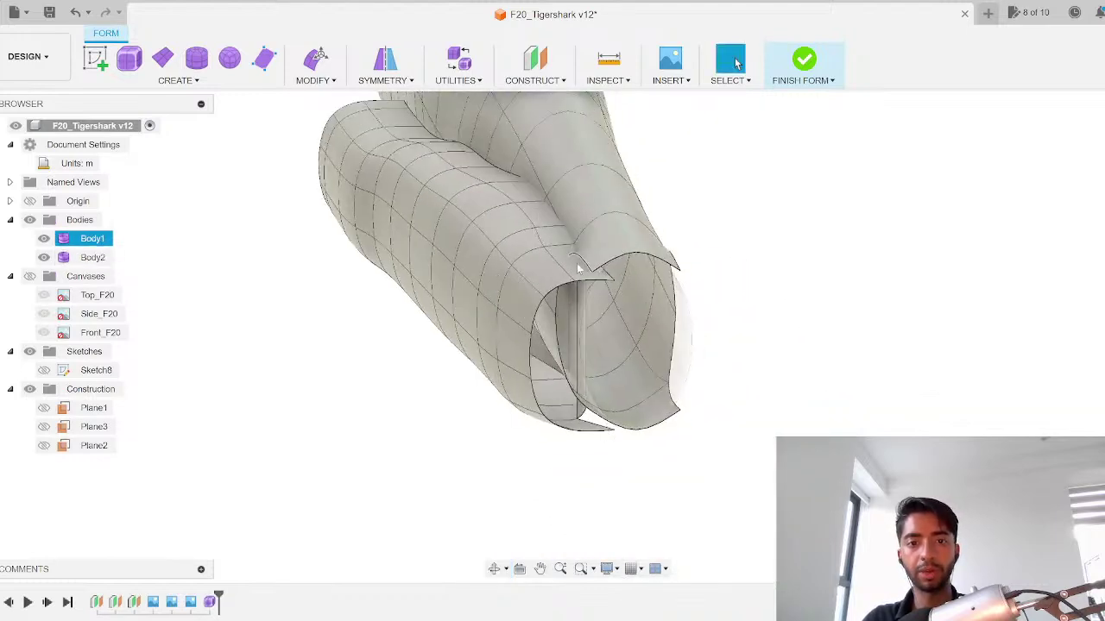
Step: Weld the upper rear corner vertex of Body2's opening to the matching corner vertex of Body1
left_click(320, 78)
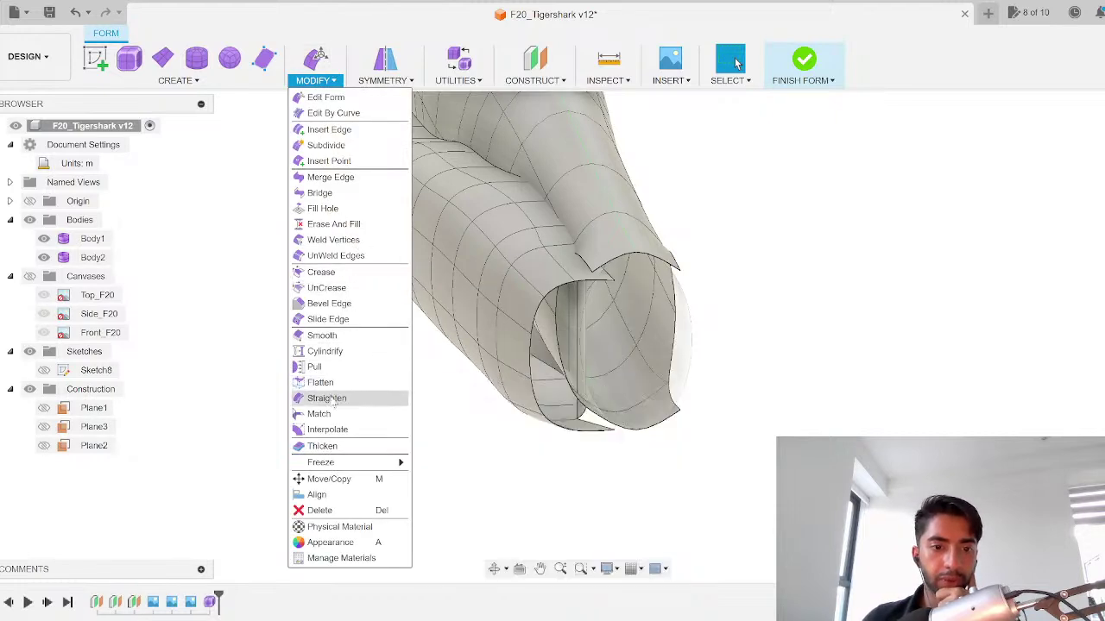
left_click(352, 240)
scroll(654, 304, "up", 3)
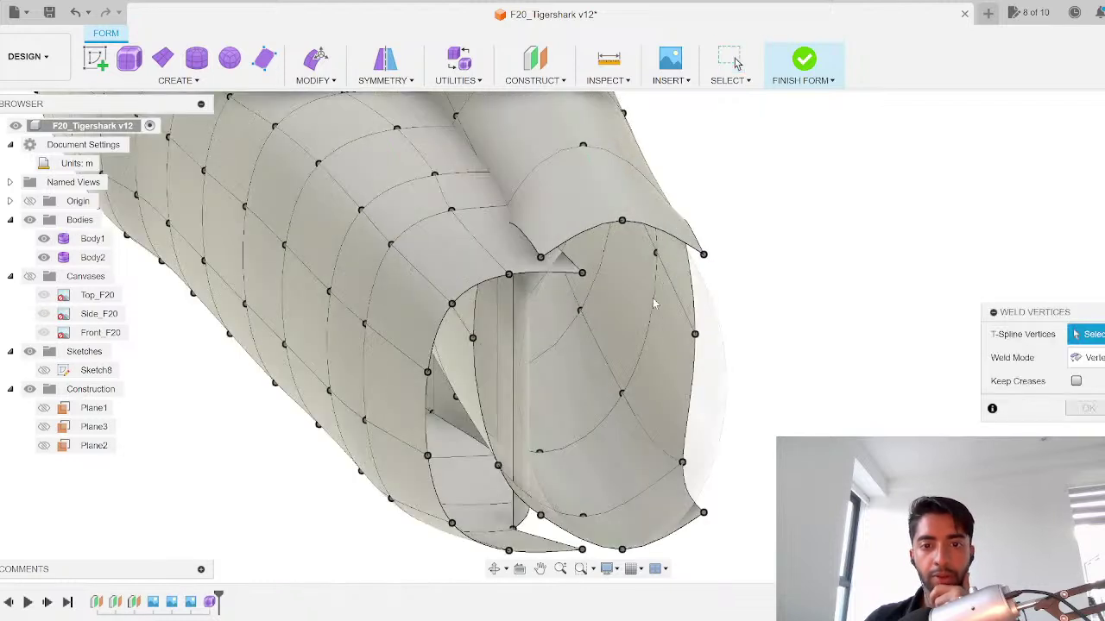
left_click(547, 264)
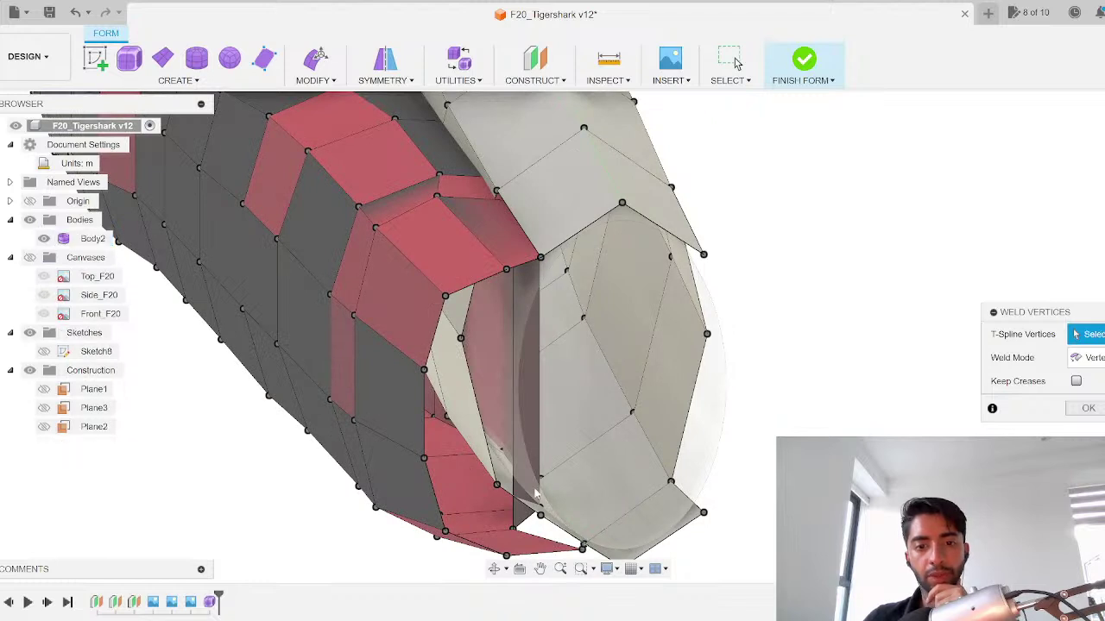
Step: Weld the lower corner vertex of the fuselage's rear opening to the matching lower corner vertex of the intake
middle_click_drag(534, 495, 526, 377)
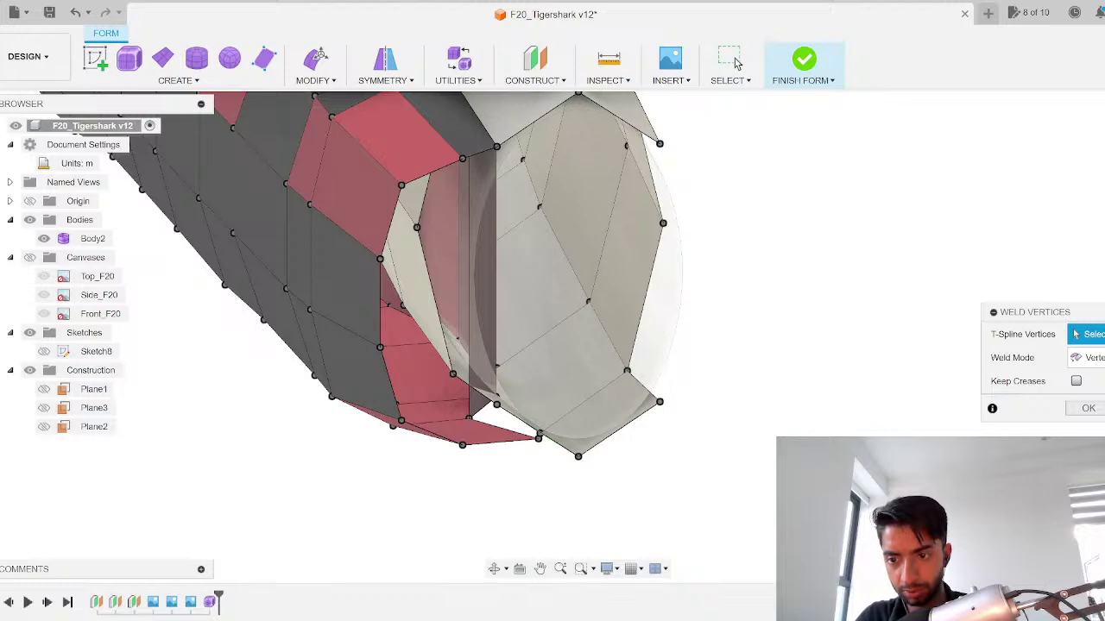
middle_click_drag(522, 410, 496, 415, "shift")
left_click(497, 405)
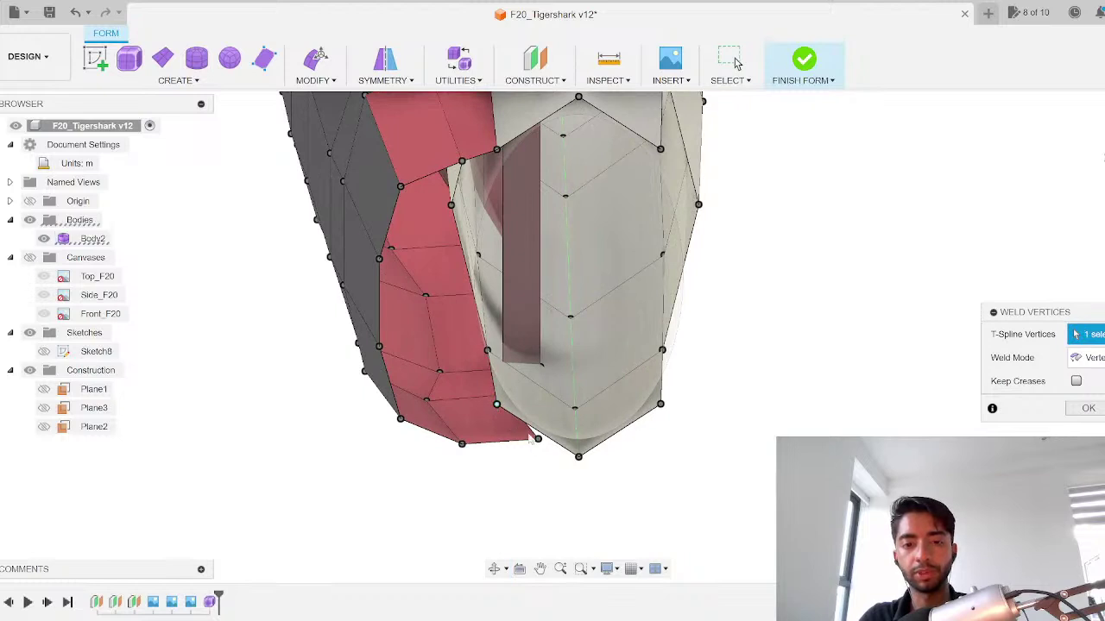
left_click(537, 440)
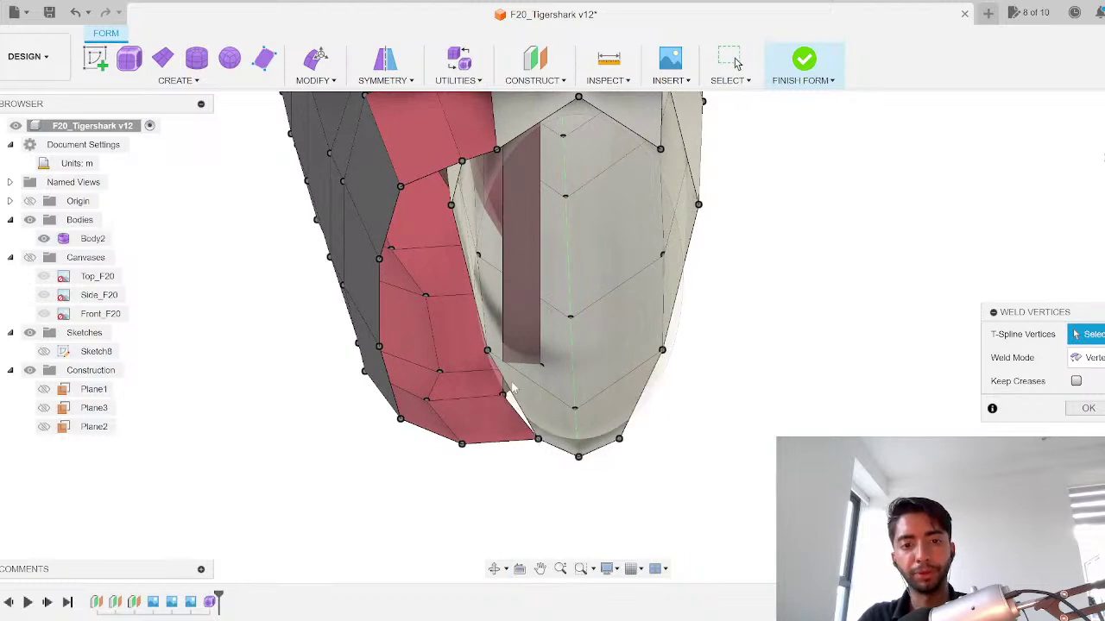
Step: Weld the next vertex up on the fuselage's opened side to the intake's inner lower corner vertex
middle_click_drag(511, 388, 475, 362, "shift")
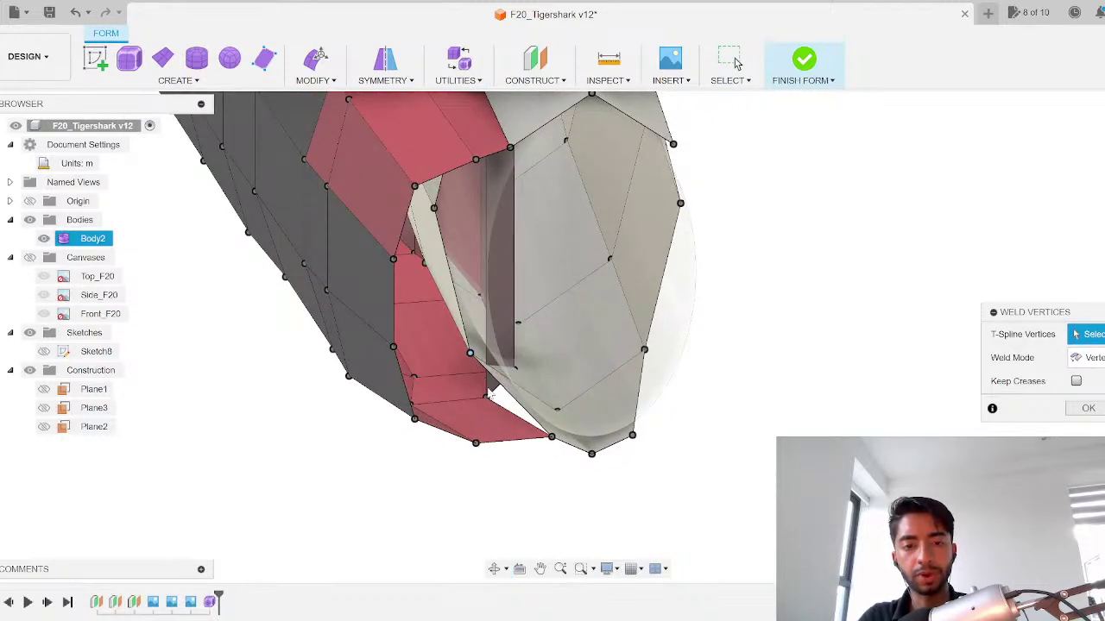
left_click(486, 397)
left_click(486, 397)
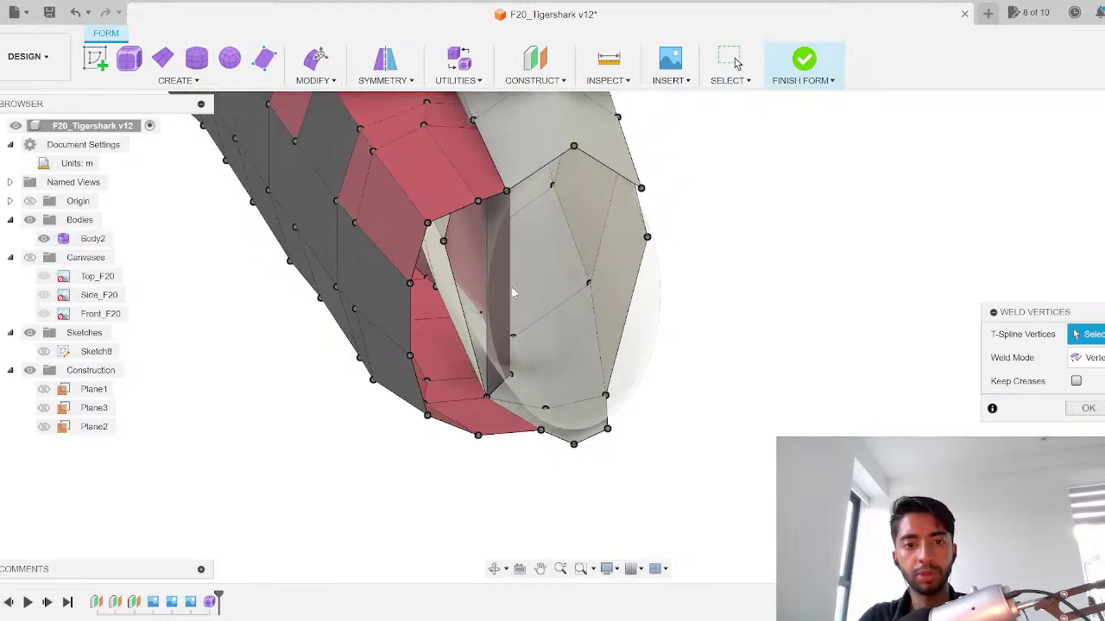
Step: Switch the body to smooth display, check the rear opening and finish the vertex welds
middle_click_drag(473, 123, 509, 159, "shift")
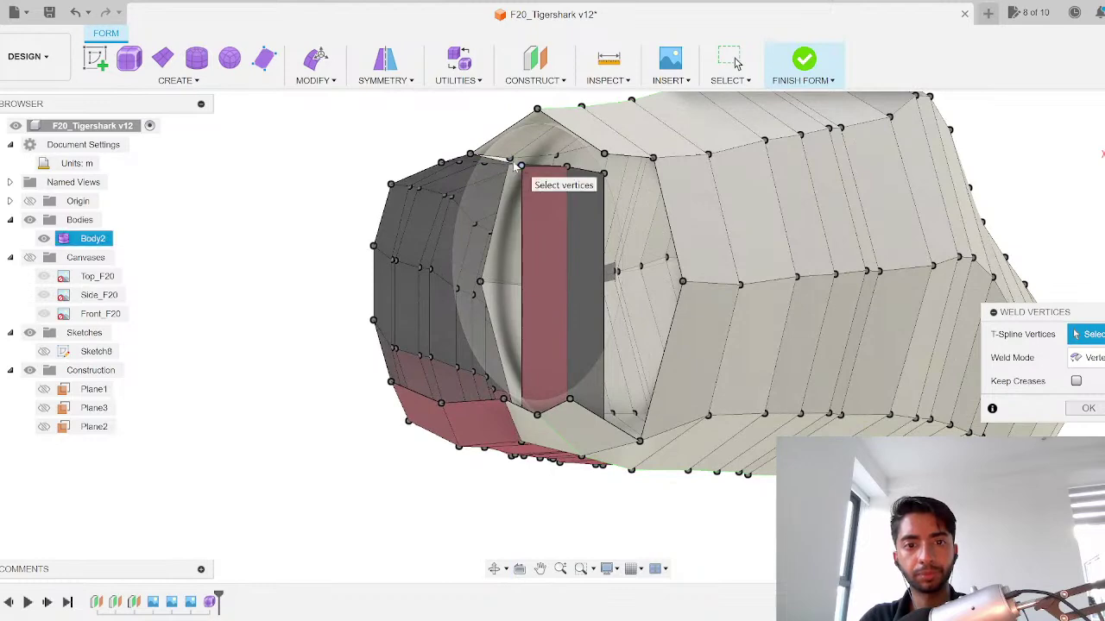
left_click(521, 165)
scroll(570, 261, "down", 3)
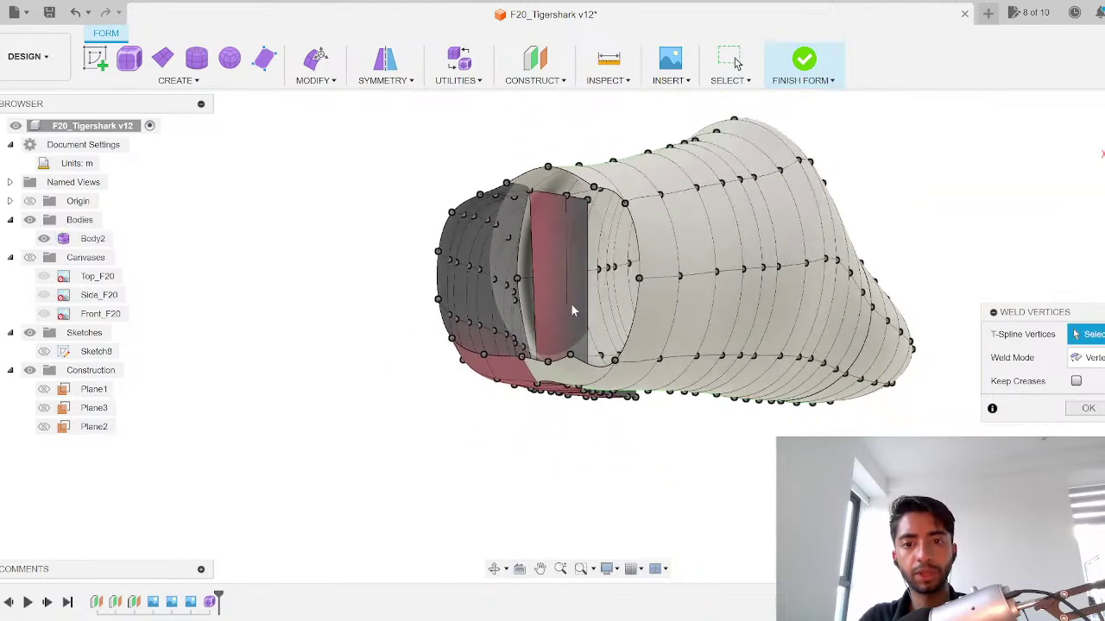
middle_click_drag(571, 303, 818, 317, "shift")
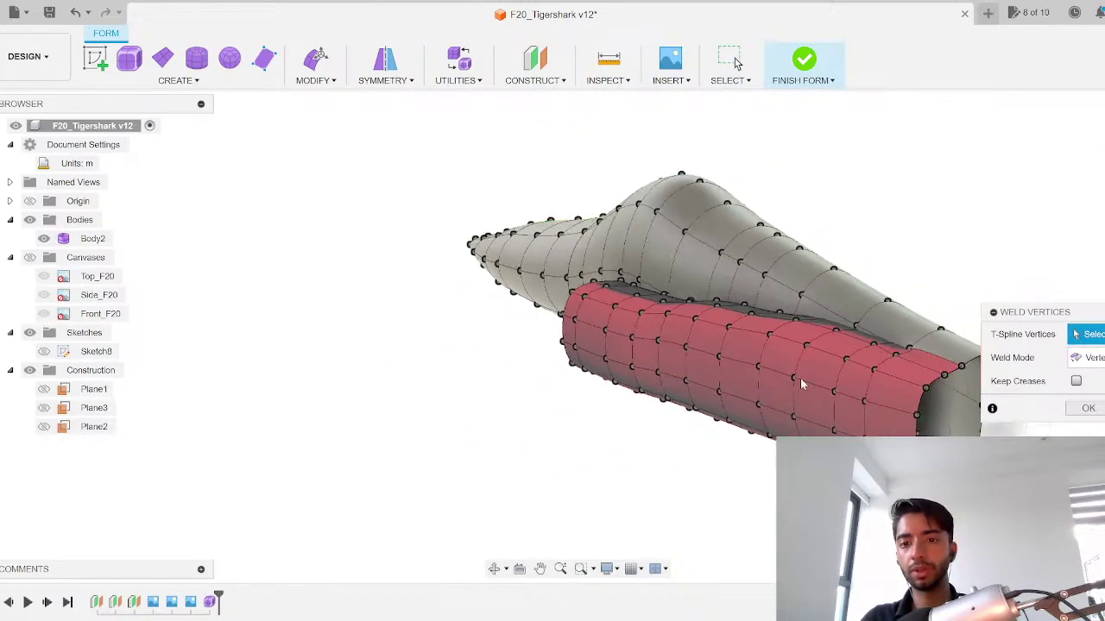
middle_click_drag(806, 387, 670, 375, "shift")
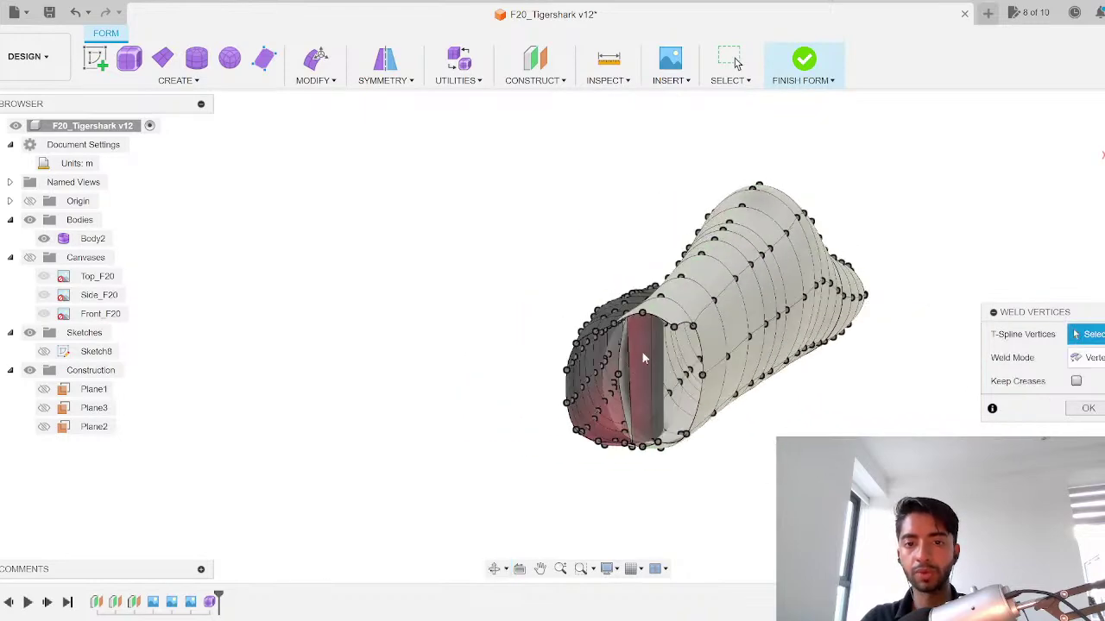
scroll(643, 358, "up", 3)
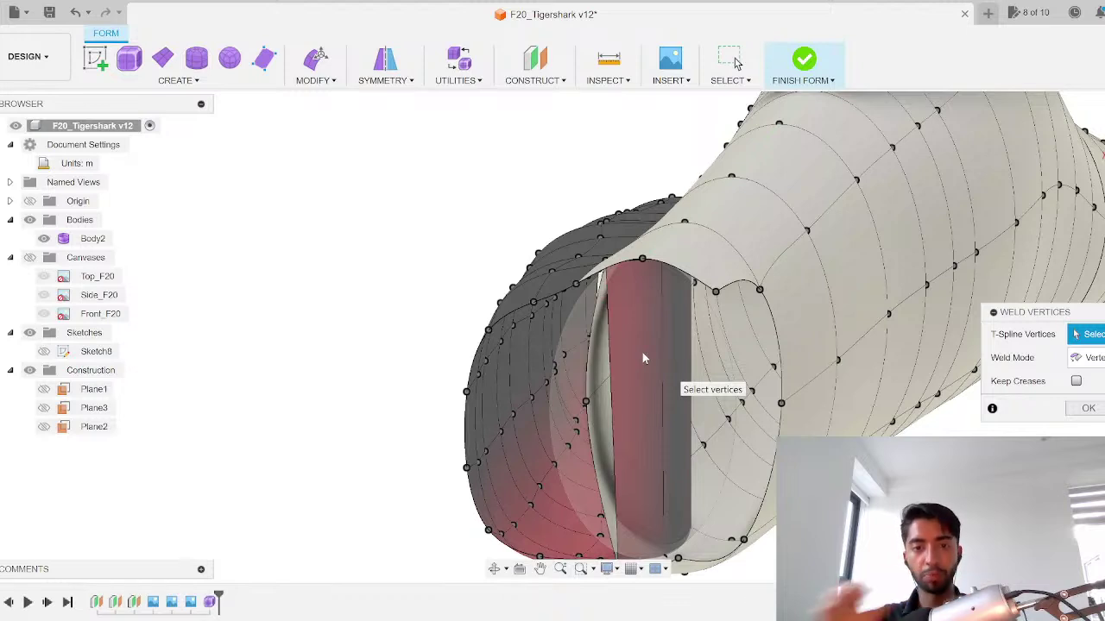
left_click(1084, 409)
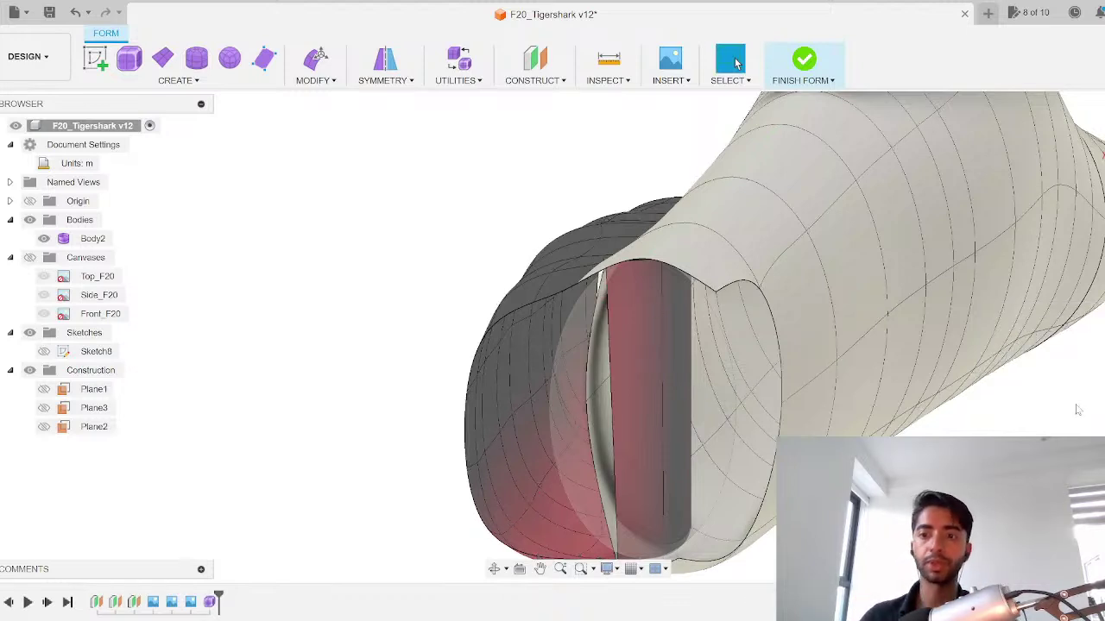
Step: Examine the joined fuselage and intake from several angles and finish the form, continuing past the conversion error
scroll(627, 369, "down", 5)
middle_click_drag(609, 366, 790, 378, "shift")
scroll(791, 374, "up", 1)
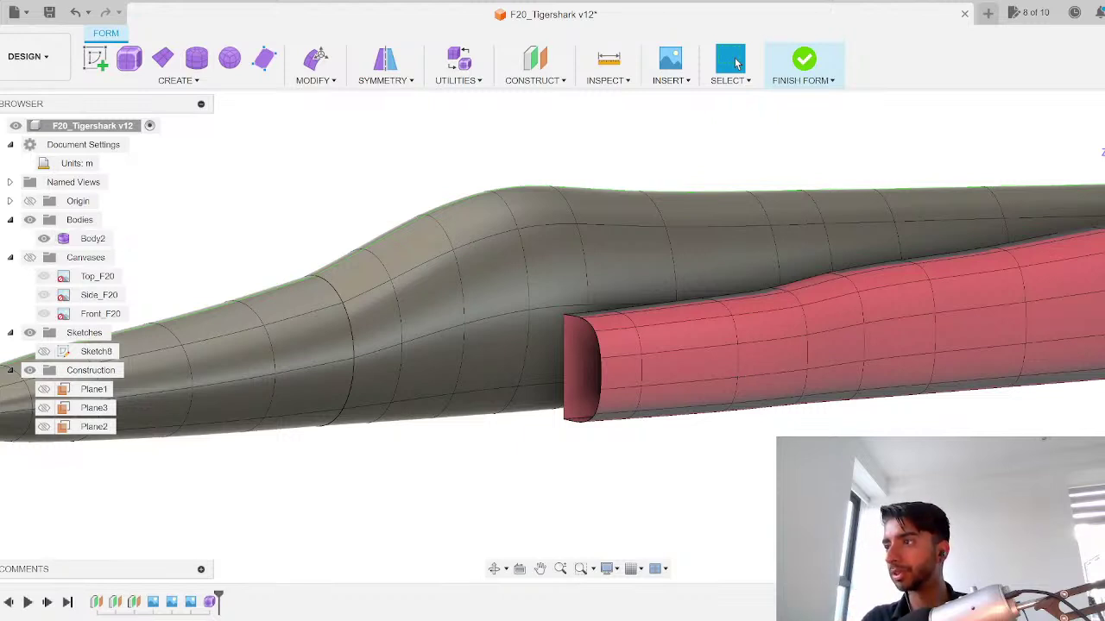
scroll(820, 393, "down", 2)
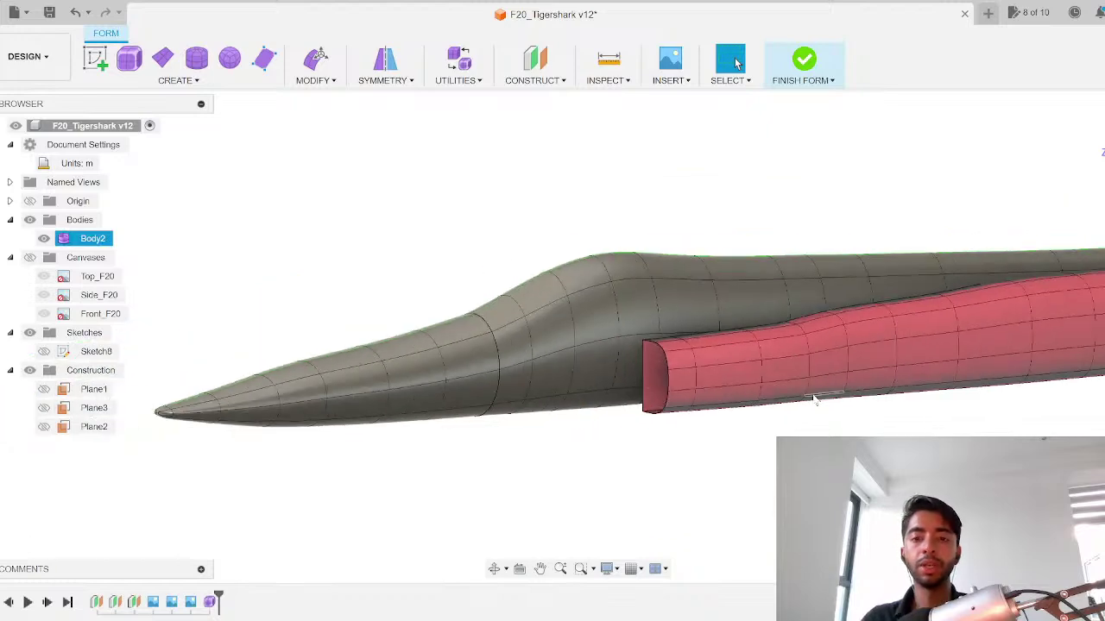
scroll(903, 365, "up", 1)
middle_click_drag(875, 347, 532, 336)
scroll(806, 285, "down", 2)
middle_click_drag(649, 322, 720, 328, "shift")
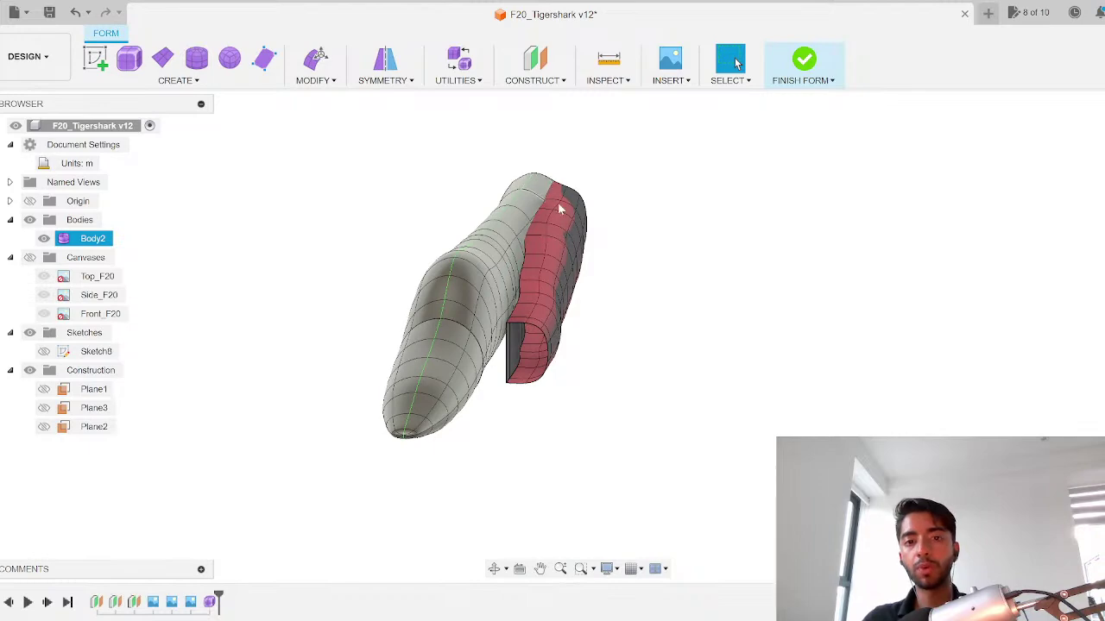
middle_click_drag(566, 208, 342, 225, "shift")
scroll(633, 419, "up", 5)
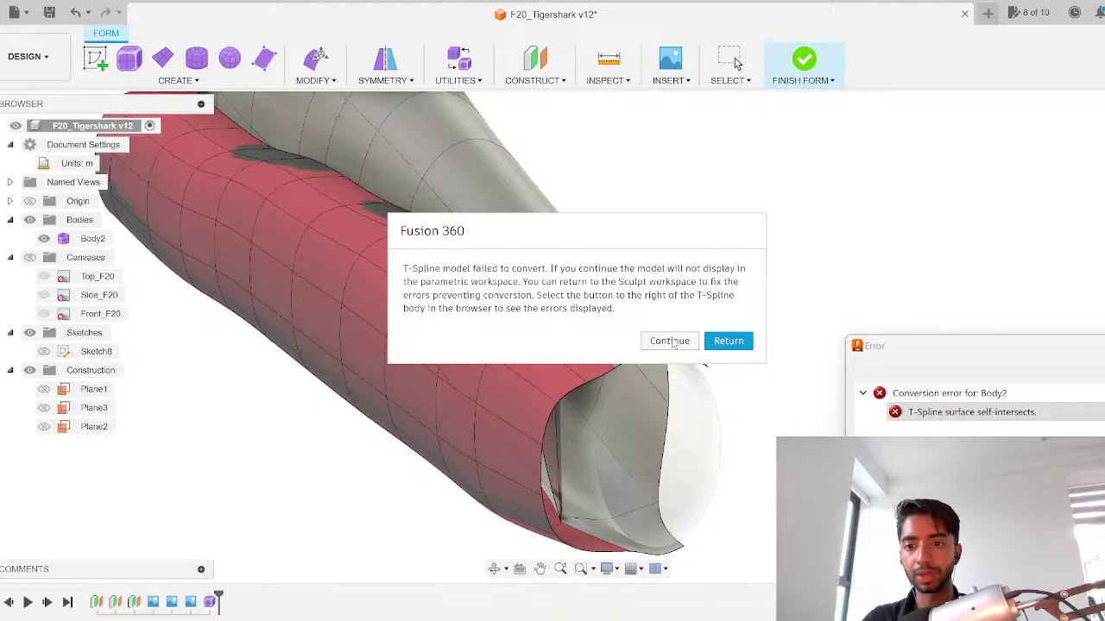
left_click(671, 340)
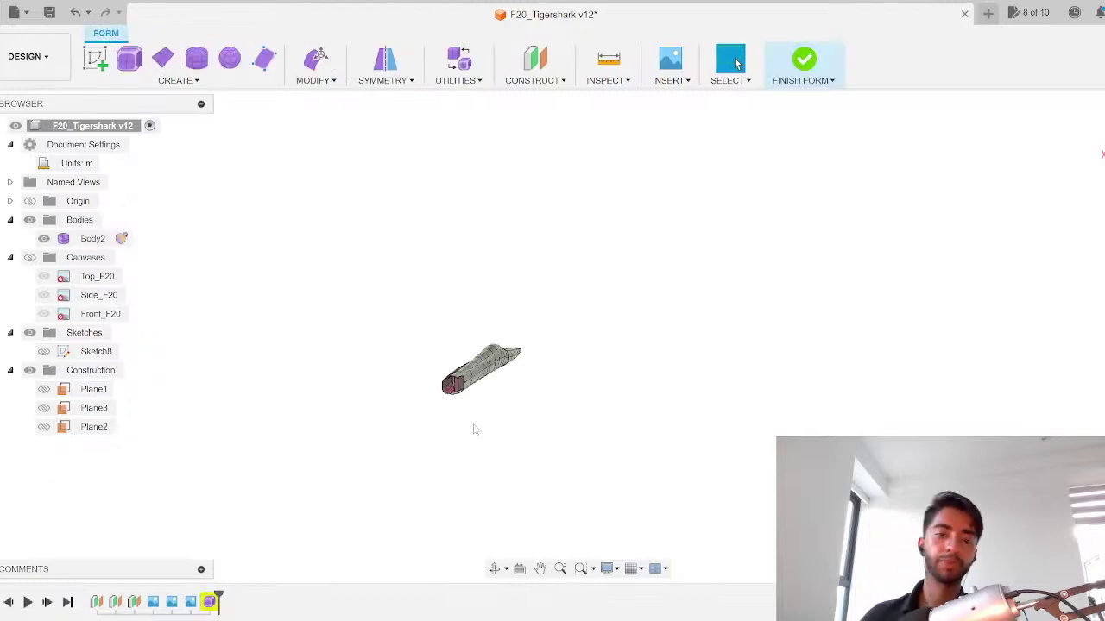
Step: Delete the two rearmost inner side faces of the intake that stand inside the fuselage's rear opening
scroll(437, 395, "up", 10)
mouse_move(422, 395)
middle_mouse_down("shift")
mouse_move(444, 377)
mouse_move(414, 384)
mouse_move(440, 390)
middle_mouse_up("shift")
scroll(345, 382, "up", 5)
scroll(309, 333, "down", 3)
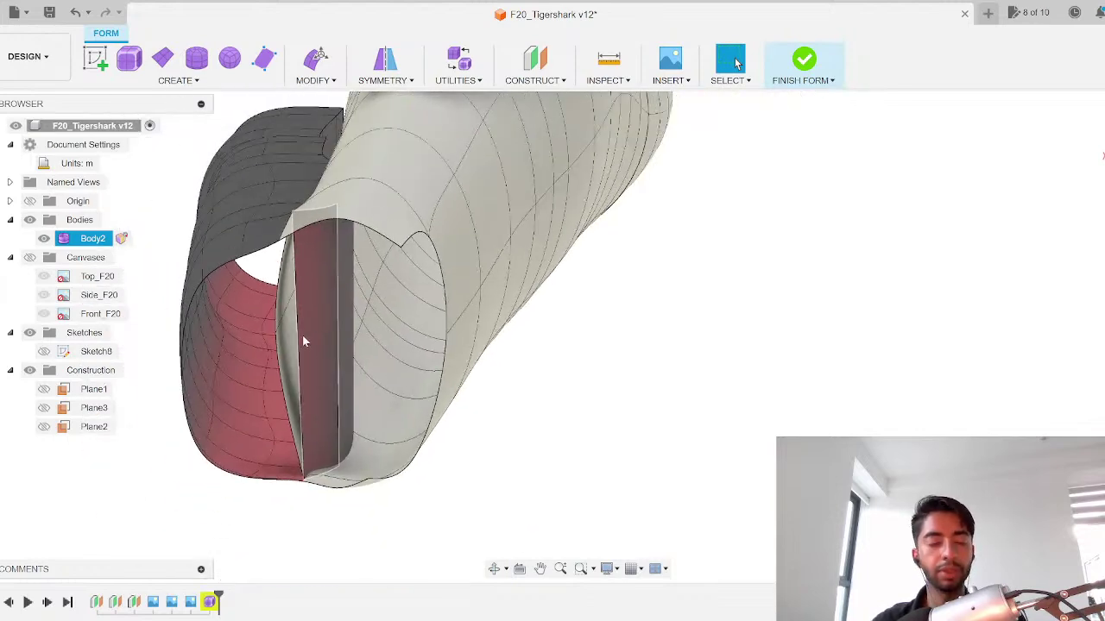
middle_click_drag(304, 341, 403, 345, "shift")
scroll(403, 345, "up", 2)
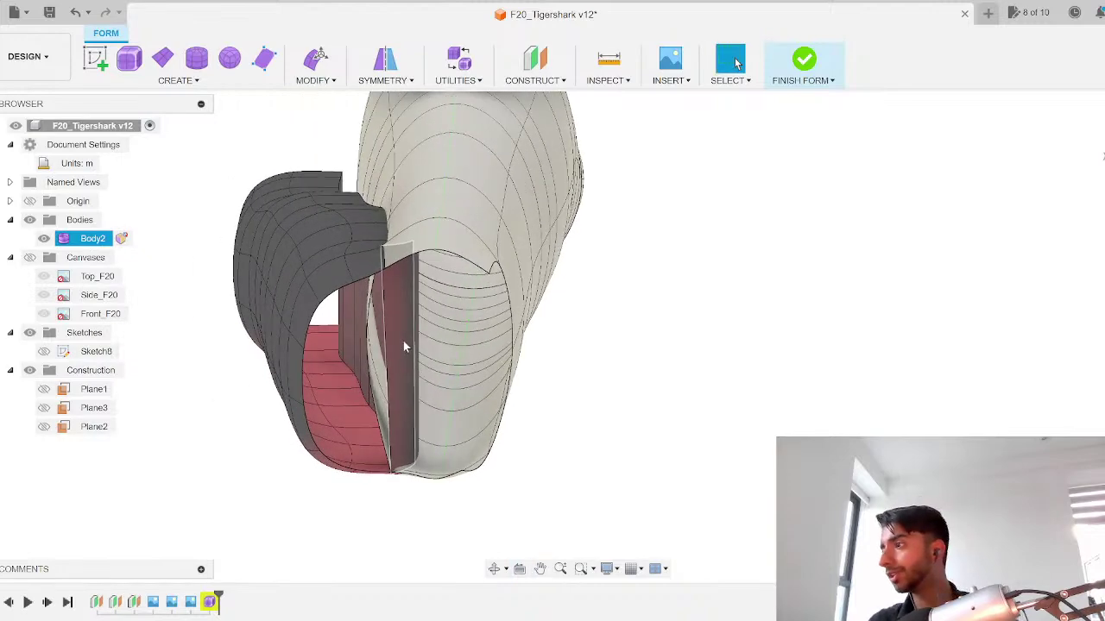
scroll(403, 341, "up", 2)
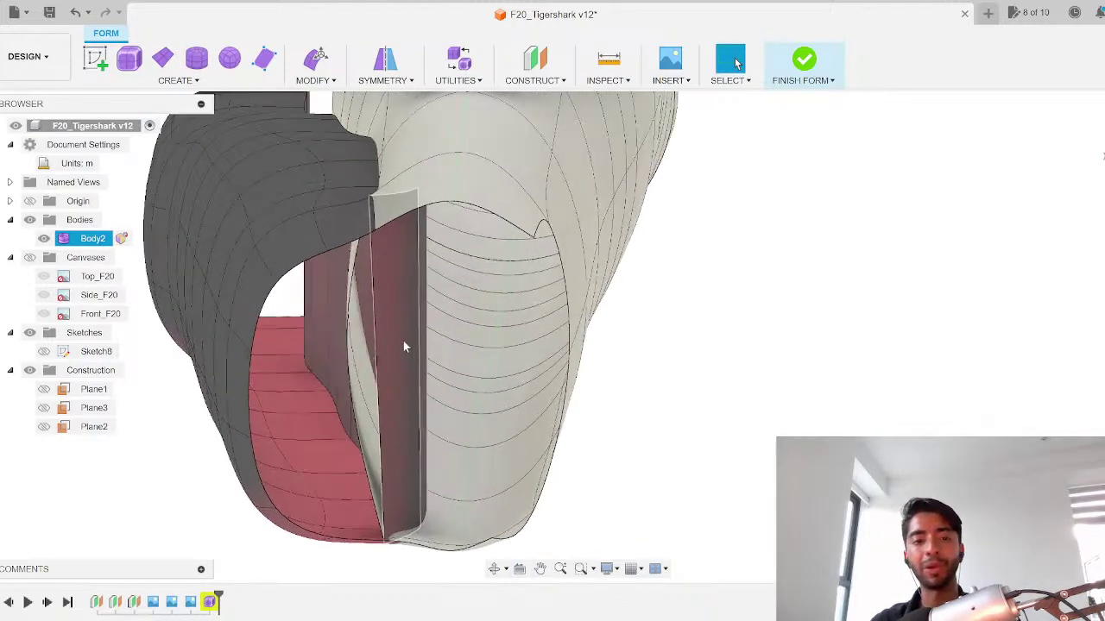
middle_click_drag(403, 341, 394, 302, "shift")
left_click(395, 304)
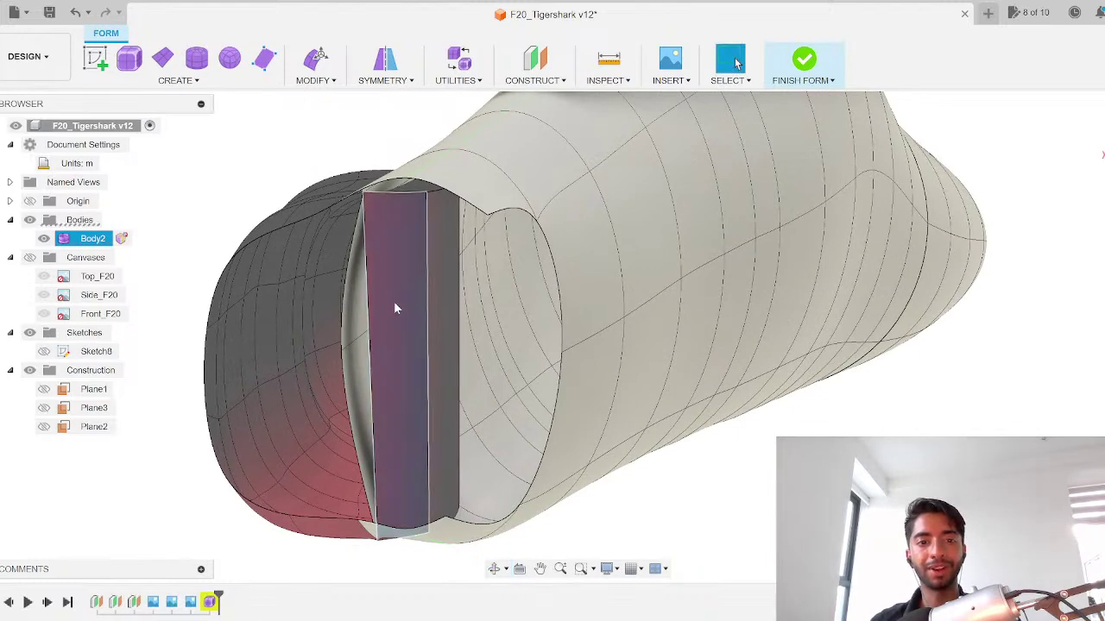
key("Delete")
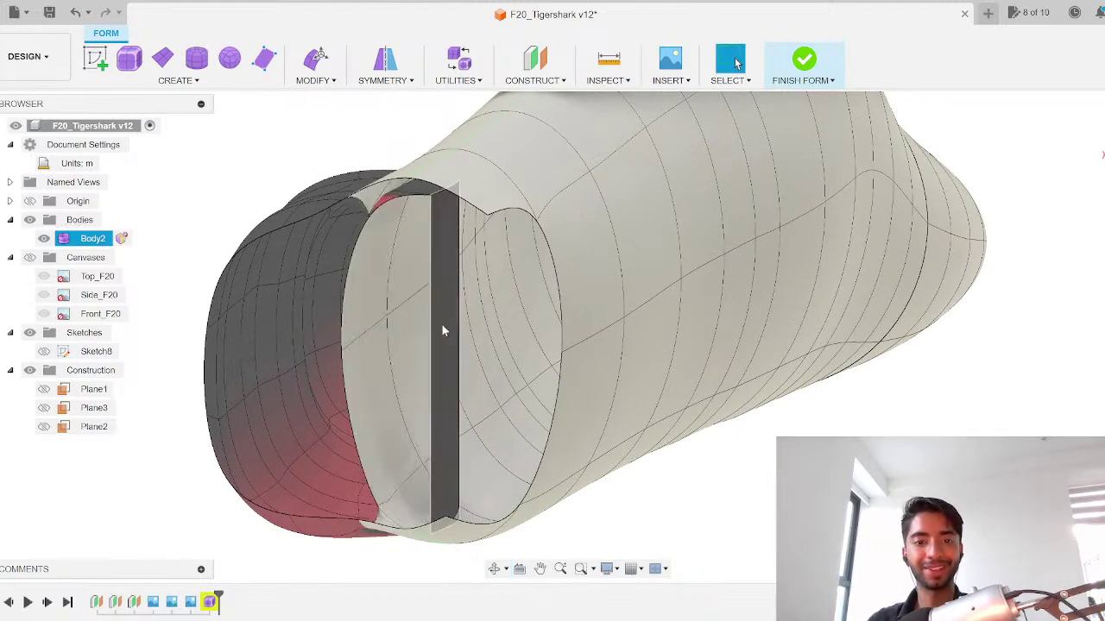
left_click(442, 325)
key("Delete")
Step: Delete the next inner side face of the intake and the fuselage's rearmost side faces next to the intake
scroll(409, 343, "down", 3)
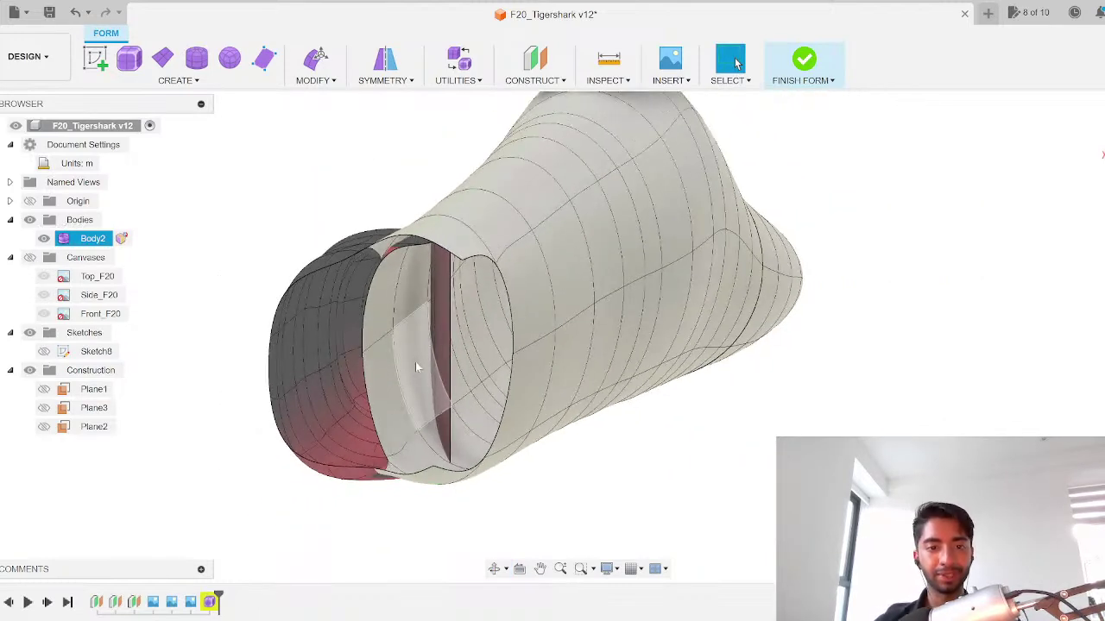
mouse_move(455, 388)
middle_mouse_down("shift")
mouse_move(459, 419)
mouse_move(528, 420)
mouse_move(457, 408)
middle_mouse_up("shift")
left_click(736, 63)
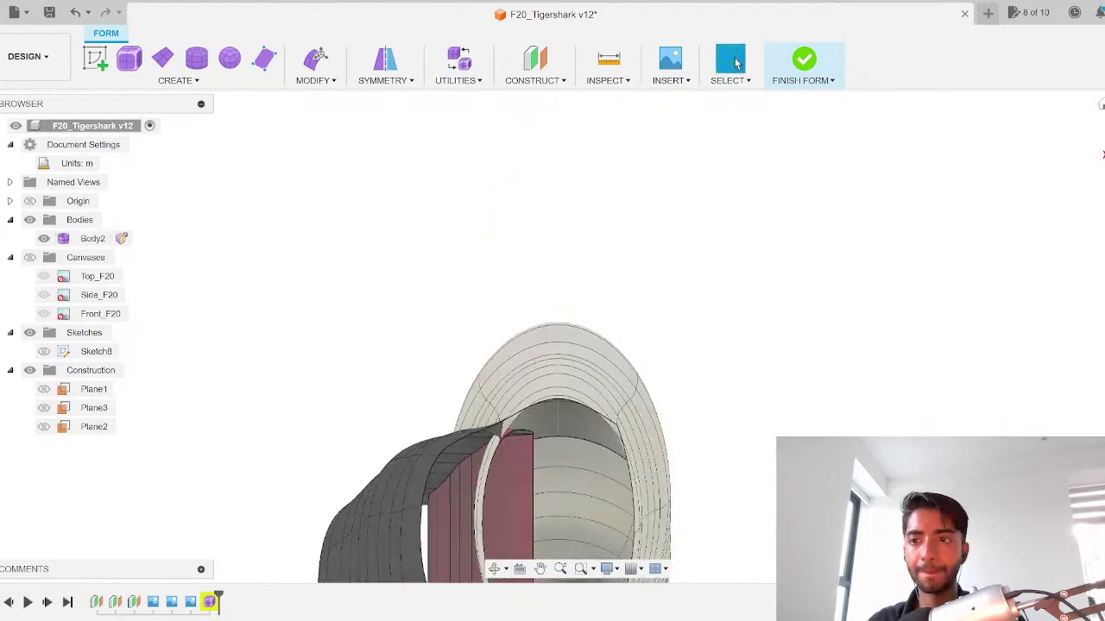
left_click(464, 365)
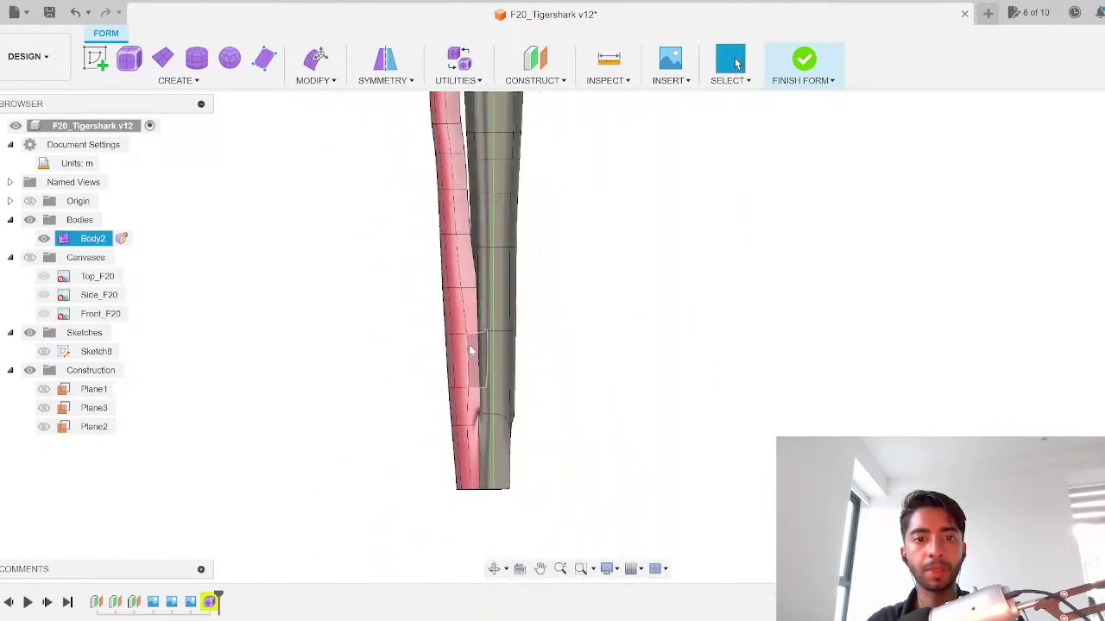
mouse_move(470, 351)
middle_mouse_down("shift")
mouse_move(496, 356)
mouse_move(526, 341)
mouse_move(472, 328)
middle_mouse_up("shift")
scroll(488, 494, "up", 5)
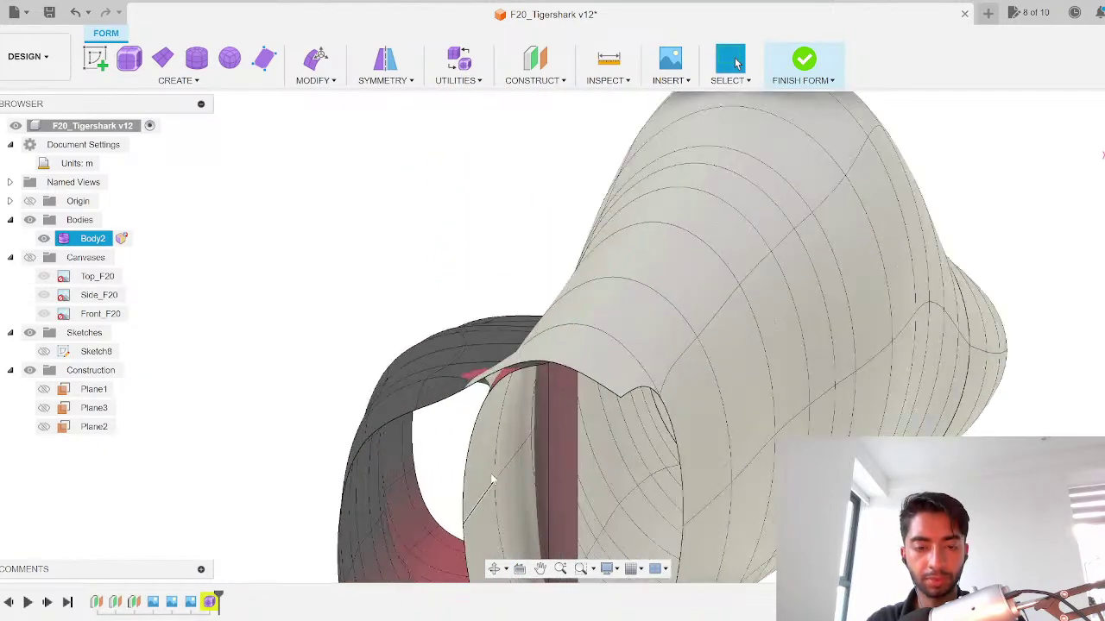
middle_click_drag(507, 446, 587, 312)
left_click(631, 320)
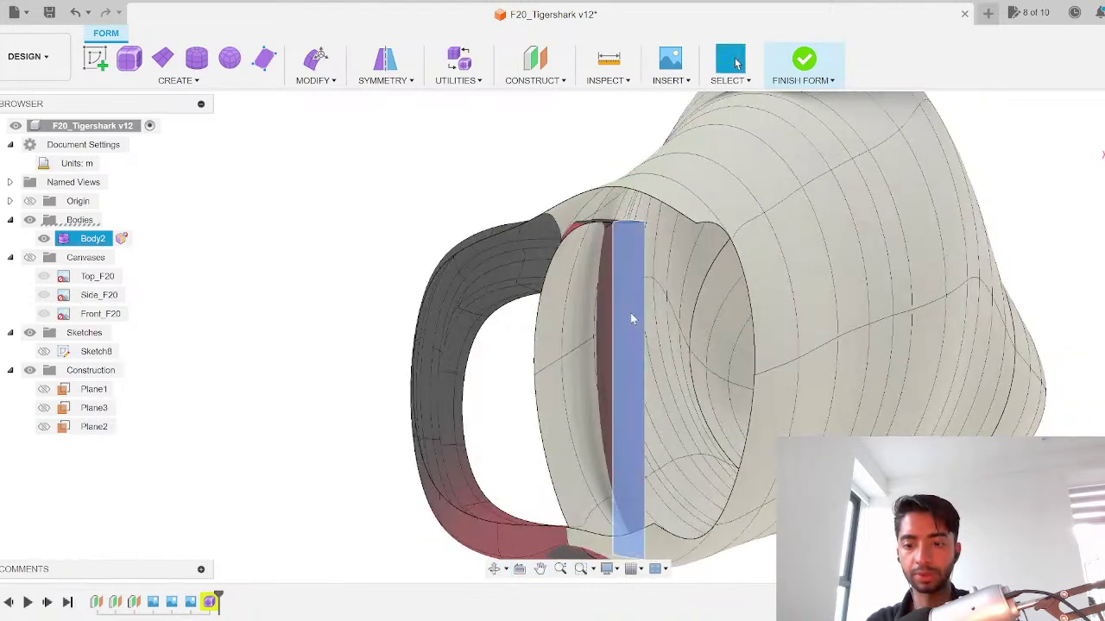
key("Delete")
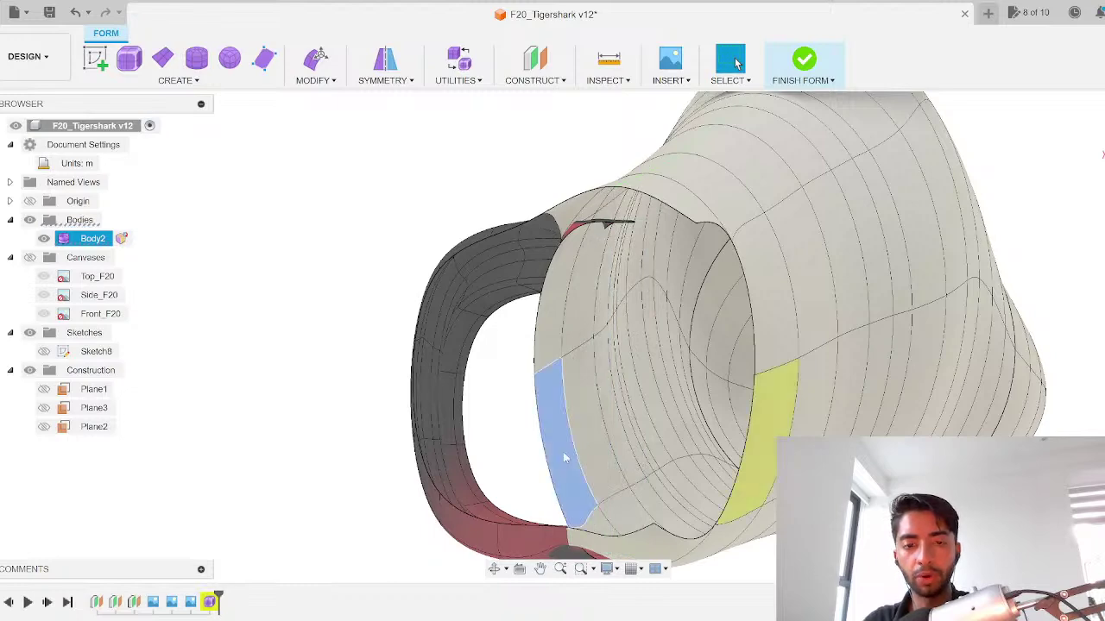
key("Delete")
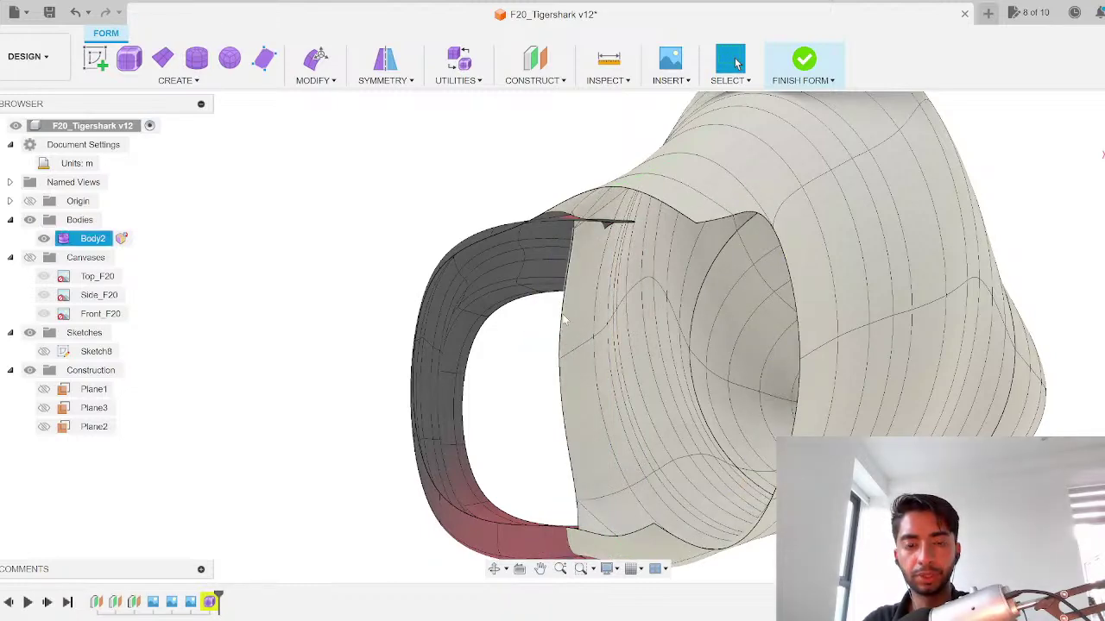
Step: Examine the lower seam between the intake and the fuselage near the rear opening
middle_click_drag(572, 438, 586, 474, "shift")
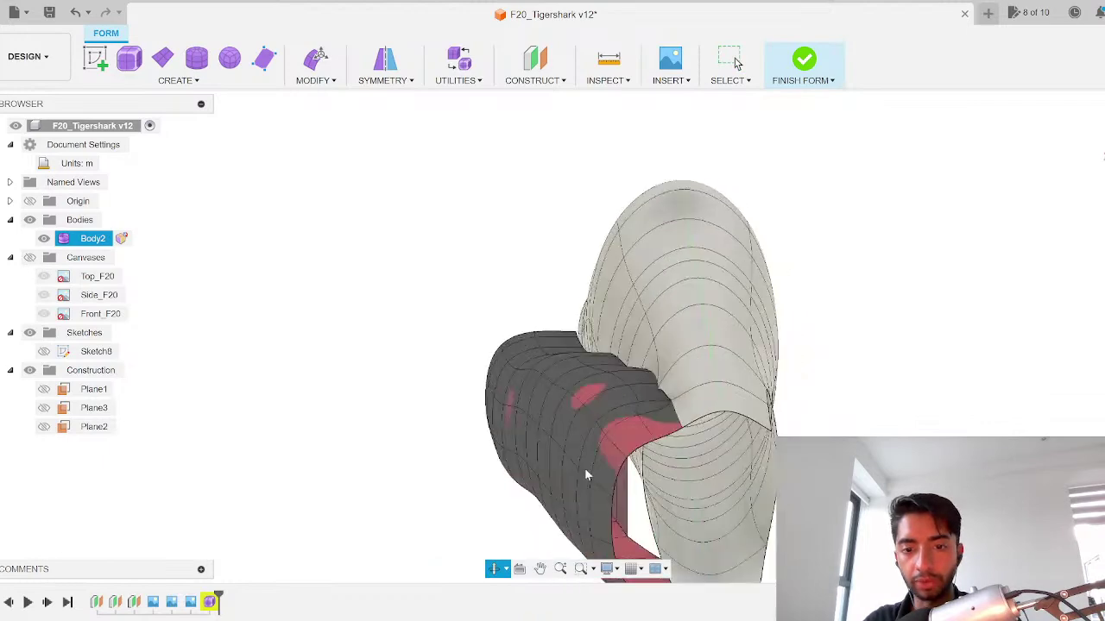
middle_click_drag(552, 276, 703, 346, "shift")
scroll(703, 346, "up", 5)
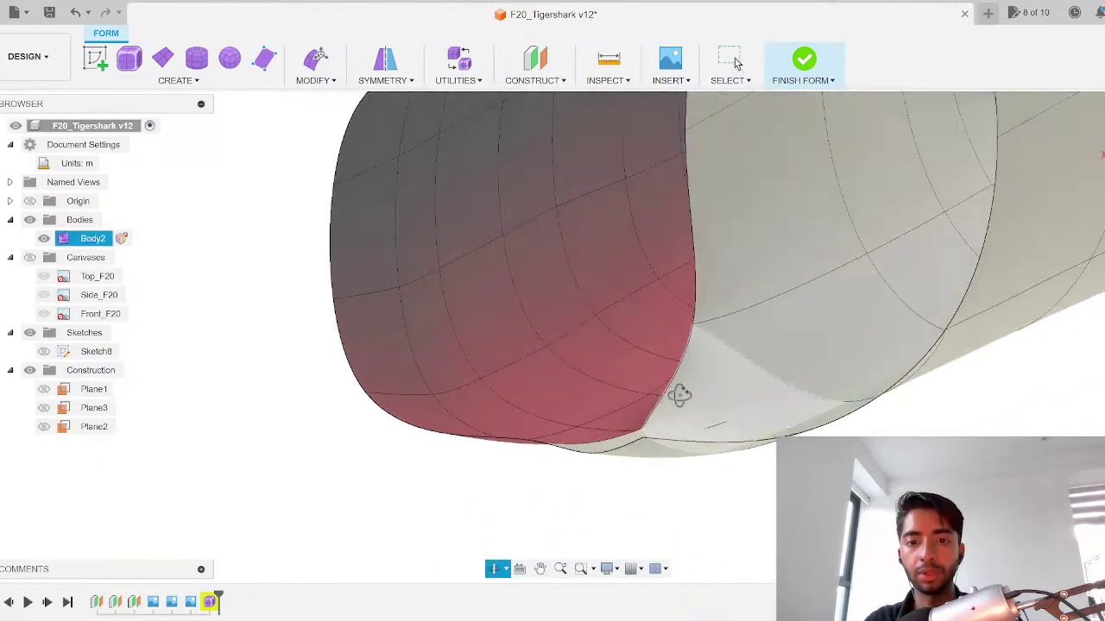
middle_click_drag(678, 394, 652, 307, "shift")
left_click(675, 378)
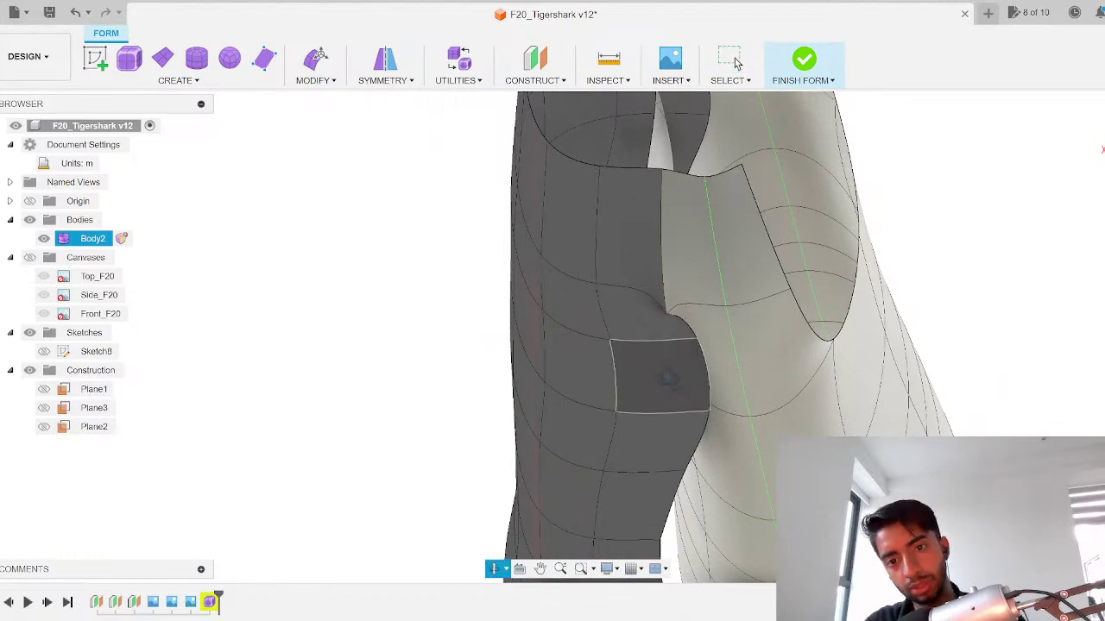
middle_click_drag(675, 378, 639, 335, "shift")
scroll(640, 321, "up", 5)
mouse_move(663, 288)
middle_mouse_down("shift")
mouse_move(673, 301)
mouse_move(666, 313)
mouse_move(678, 312)
mouse_move(662, 300)
middle_mouse_up("shift")
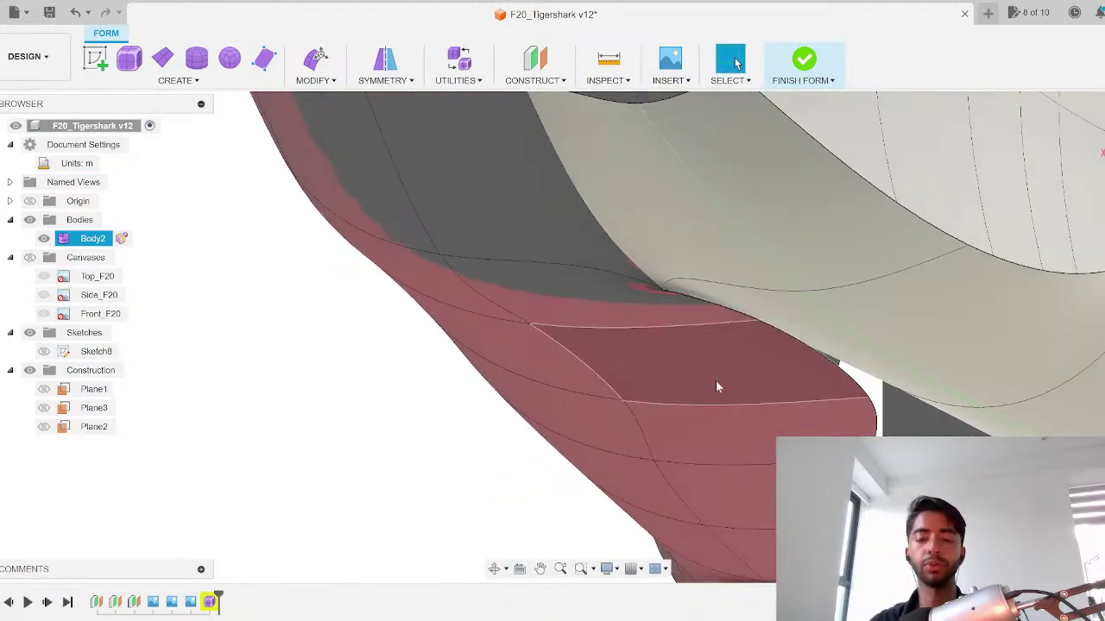
scroll(716, 380, "down", 2)
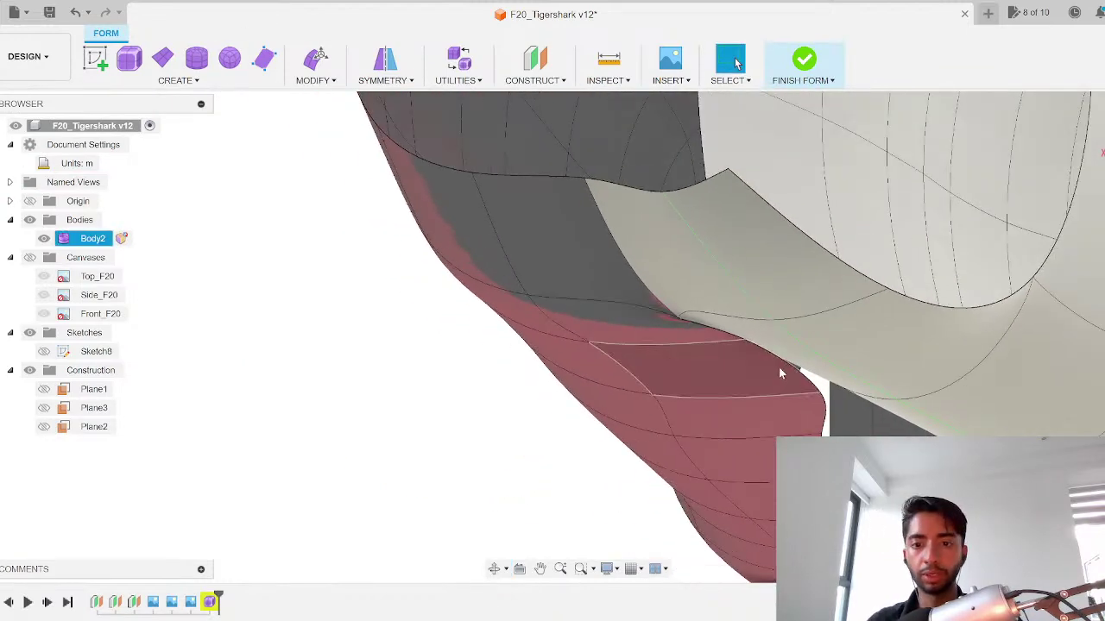
left_click(313, 83)
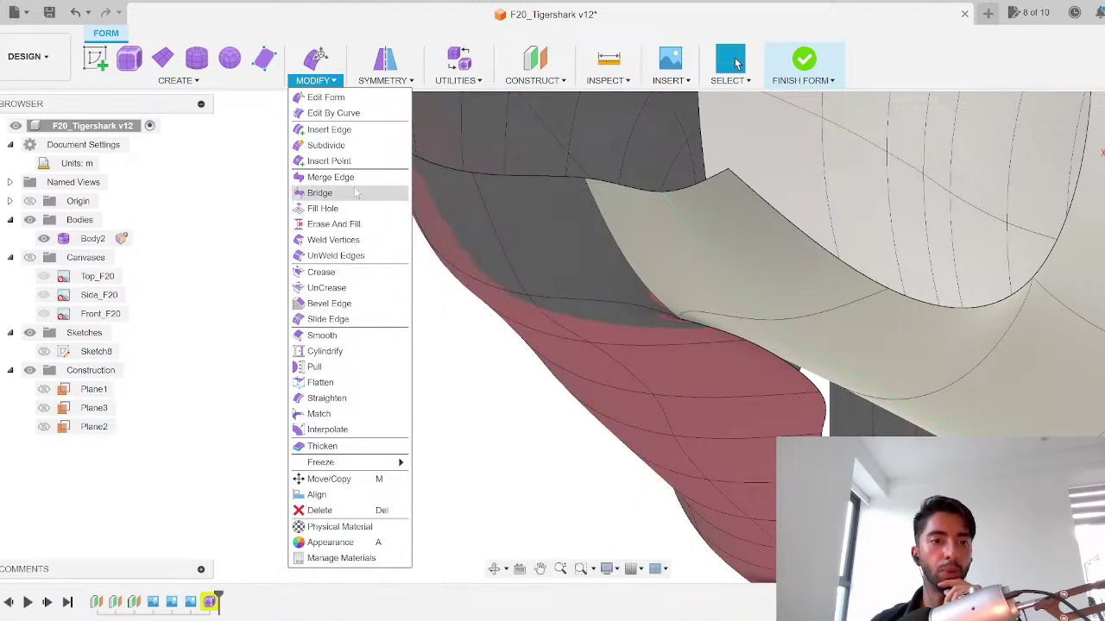
left_click(333, 240)
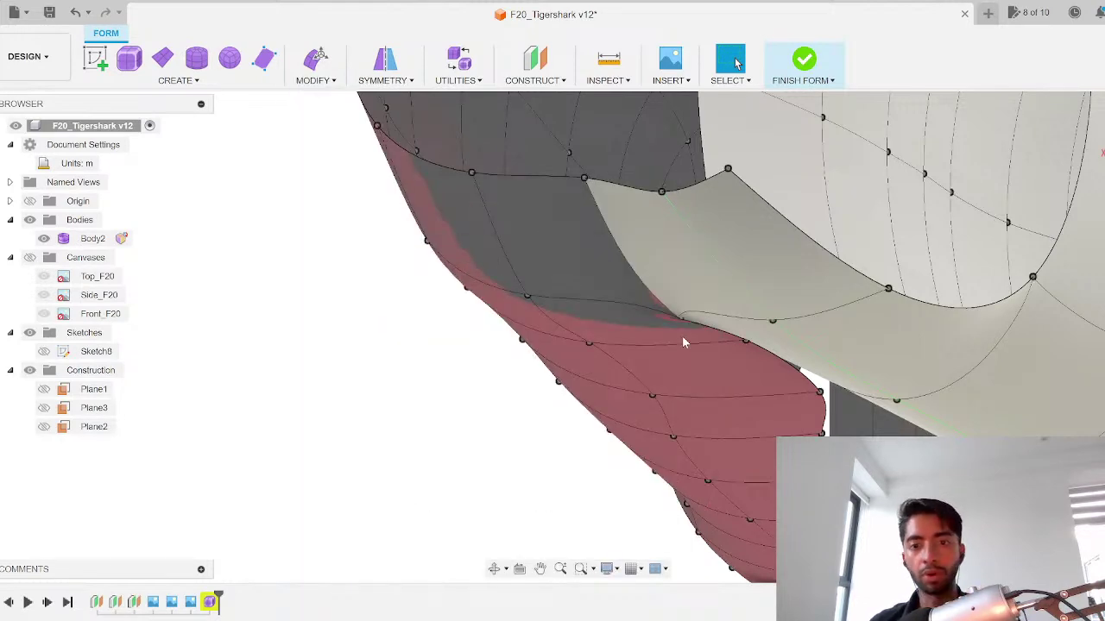
scroll(722, 341, "up", 2)
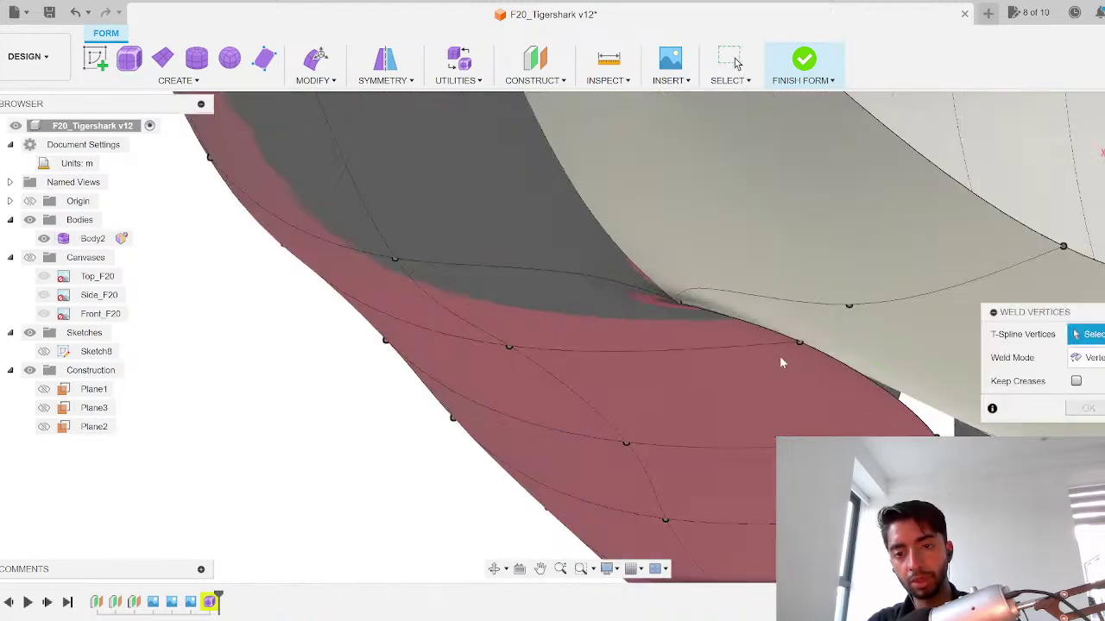
middle_click_drag(784, 362, 751, 393, "shift")
scroll(728, 365, "up", 3)
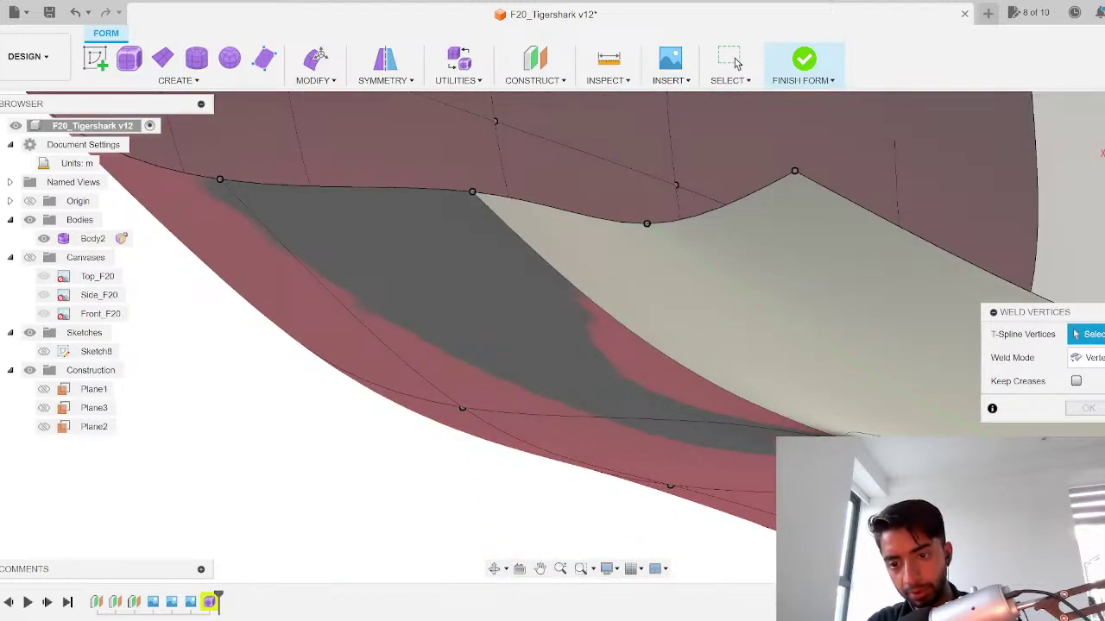
middle_click_drag(630, 373, 710, 348, "shift")
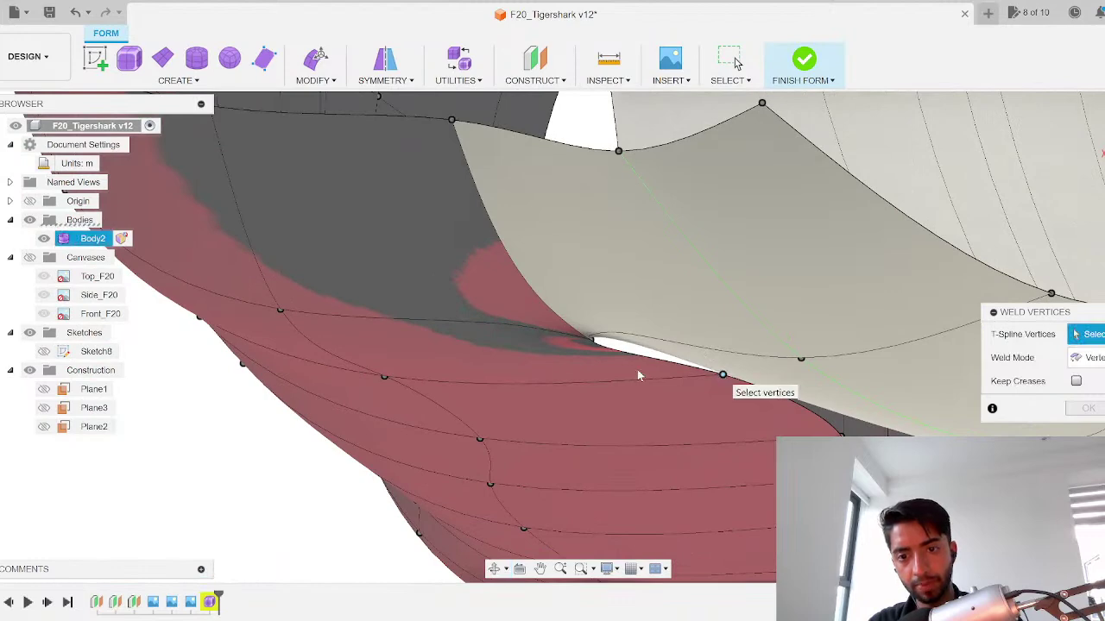
middle_click_drag(639, 376, 633, 365, "shift")
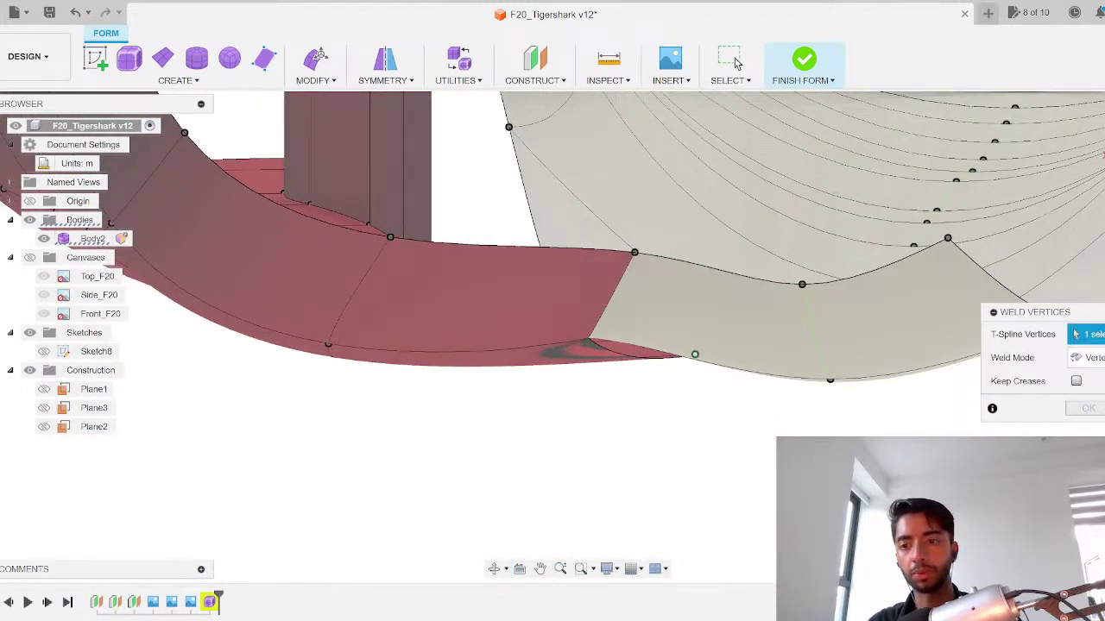
key("Escape")
scroll(637, 231, "down", 3)
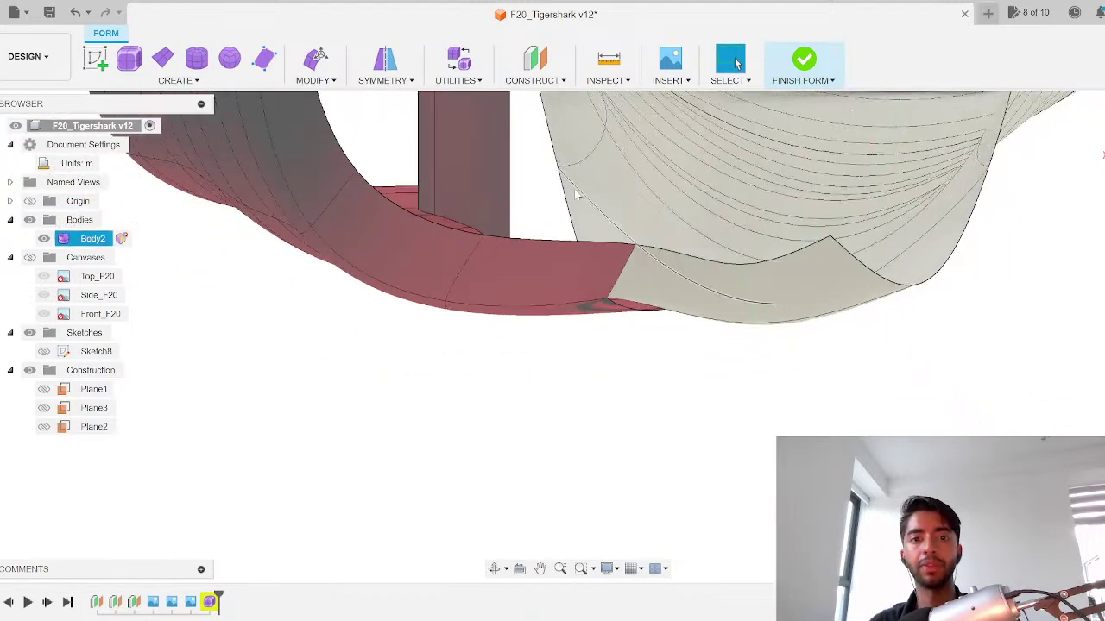
Step: Try to weld the fuselage's lower seam vertex to the matching intake edge vertex near the rear opening
left_click(315, 80)
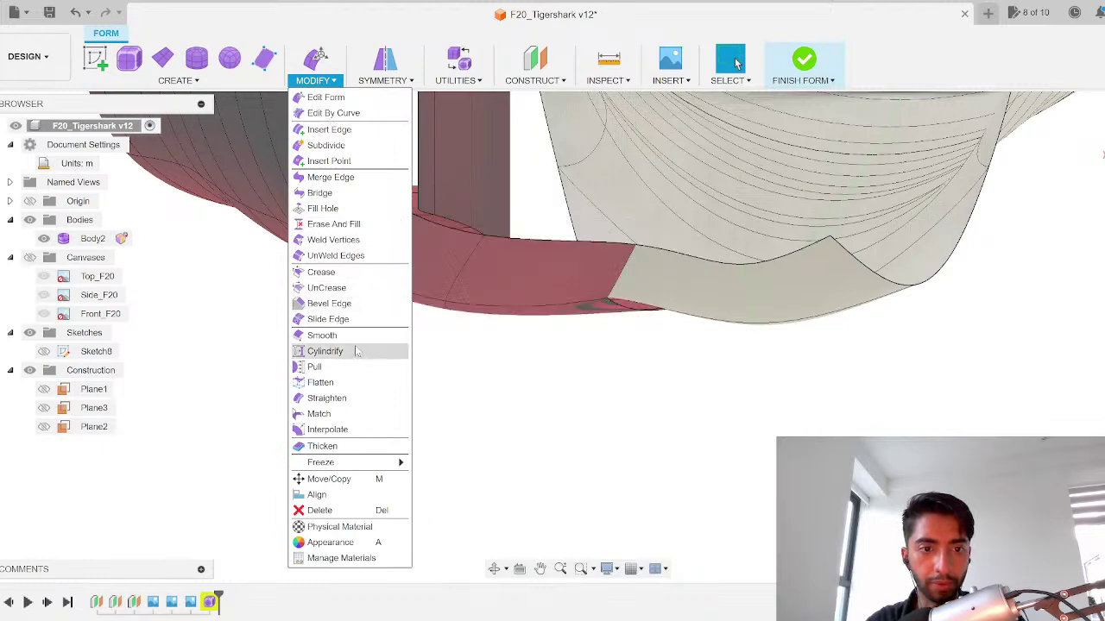
left_click(348, 241)
scroll(560, 170, "up", 5)
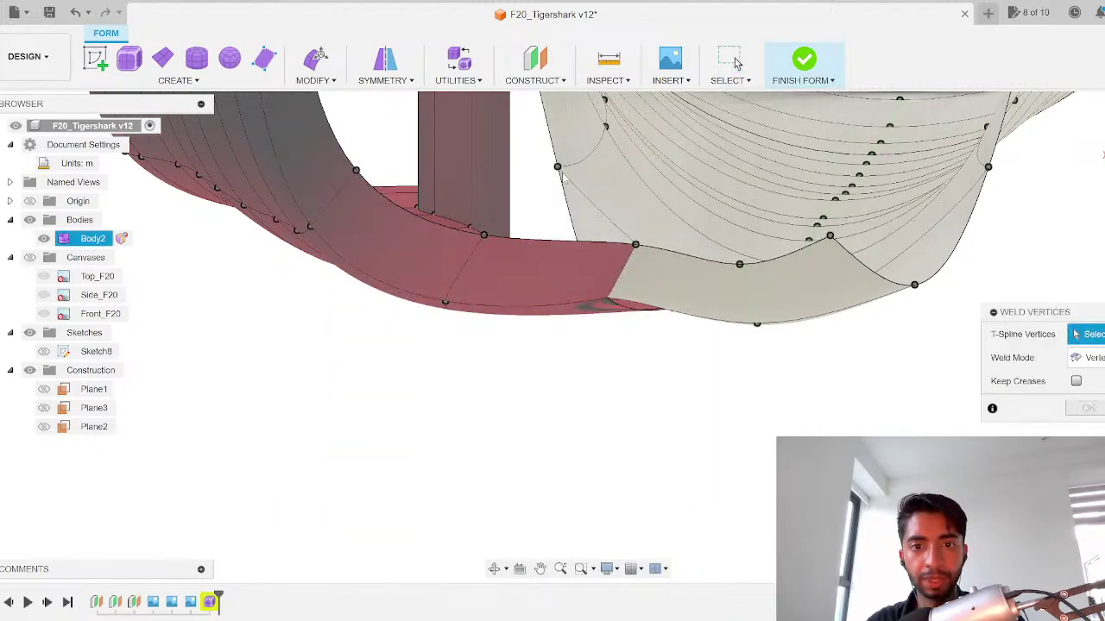
mouse_move(695, 398)
middle_mouse_down("shift")
mouse_move(670, 374)
mouse_move(679, 392)
middle_mouse_up("shift")
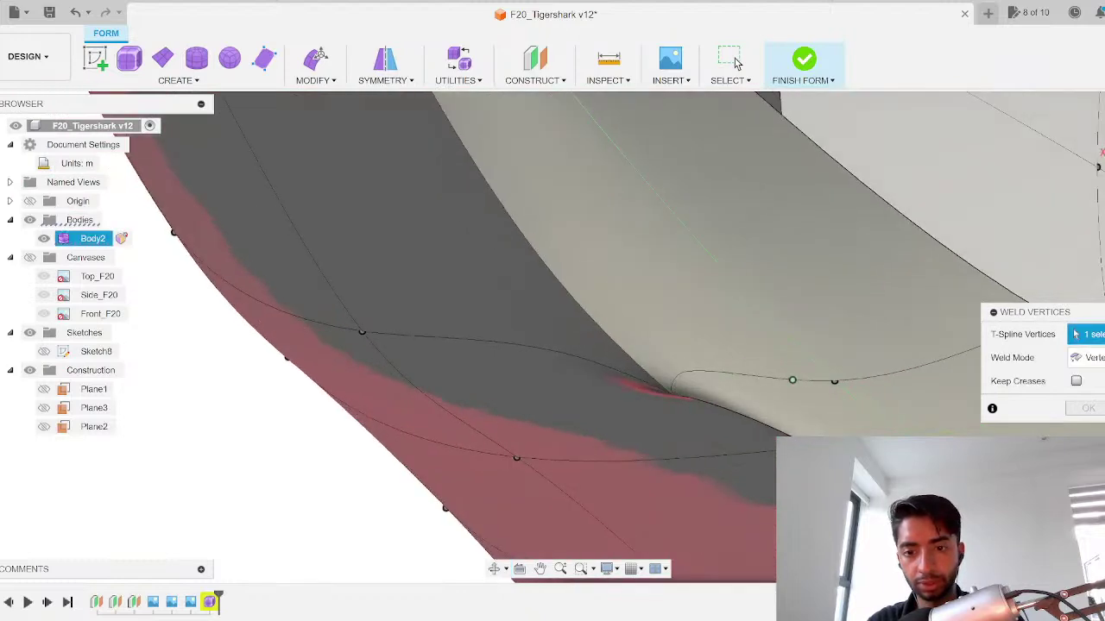
left_click(652, 457)
scroll(653, 433, "down", 7)
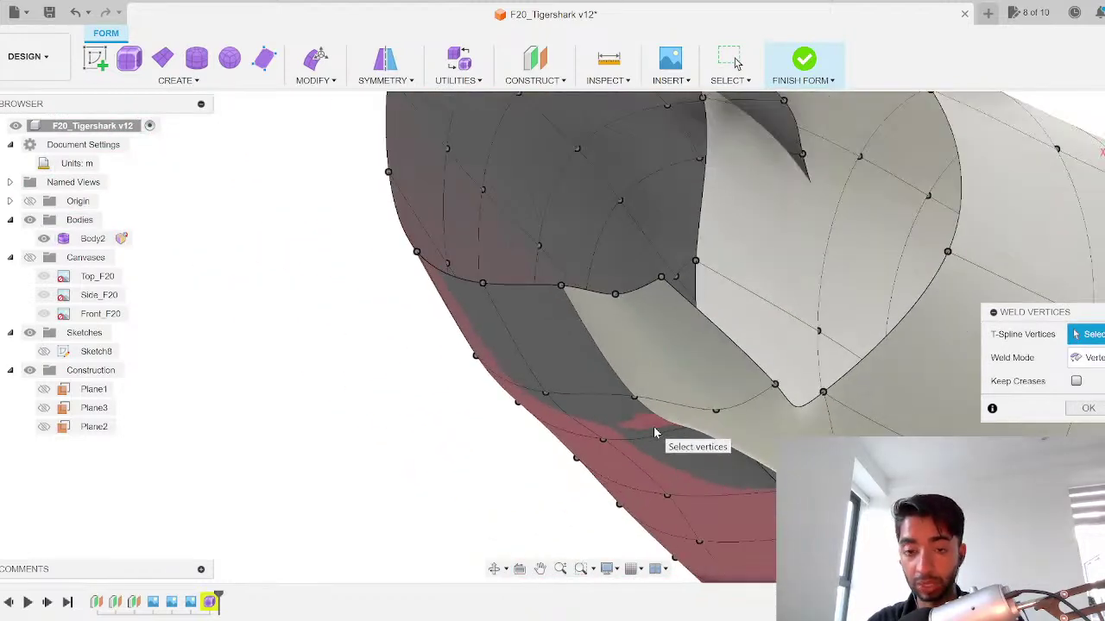
mouse_move(653, 432)
middle_mouse_down("shift")
mouse_move(682, 442)
mouse_move(673, 439)
middle_mouse_up("shift")
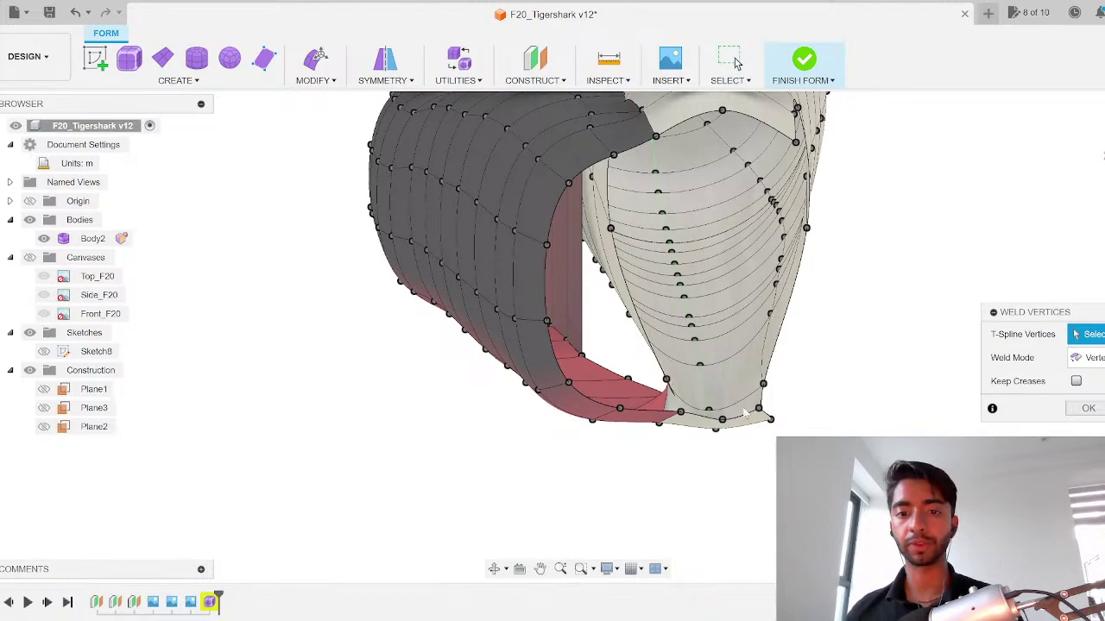
scroll(660, 403, "up", 3)
middle_click_drag(661, 381, 670, 333, "shift")
scroll(689, 258, "up", 3)
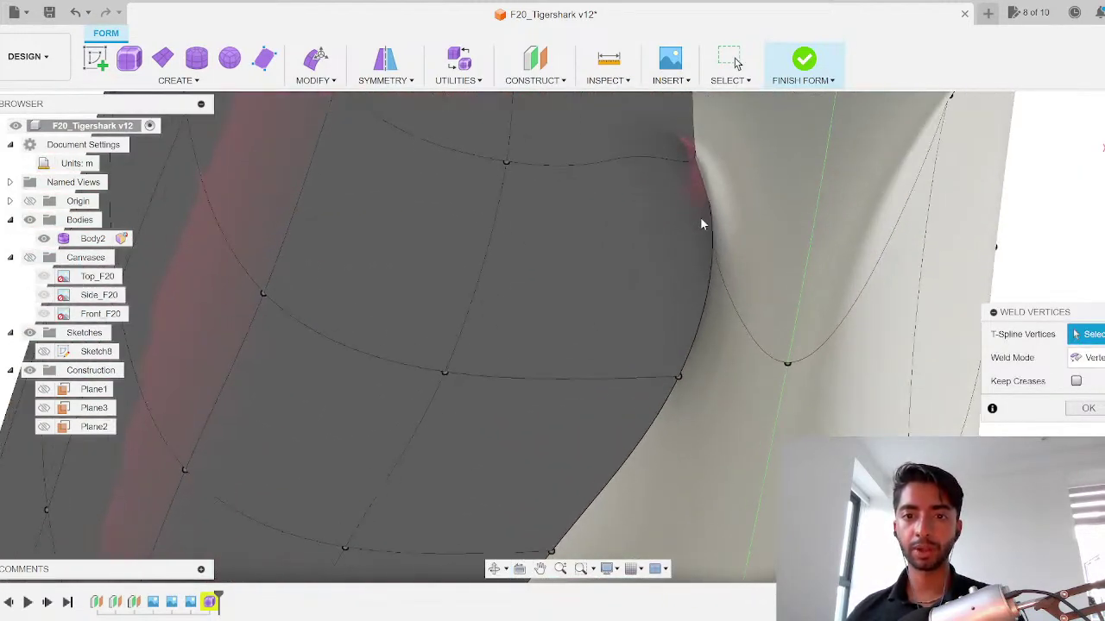
scroll(707, 216, "down", 4)
middle_click_drag(710, 230, 712, 285, "shift")
left_click(1089, 408)
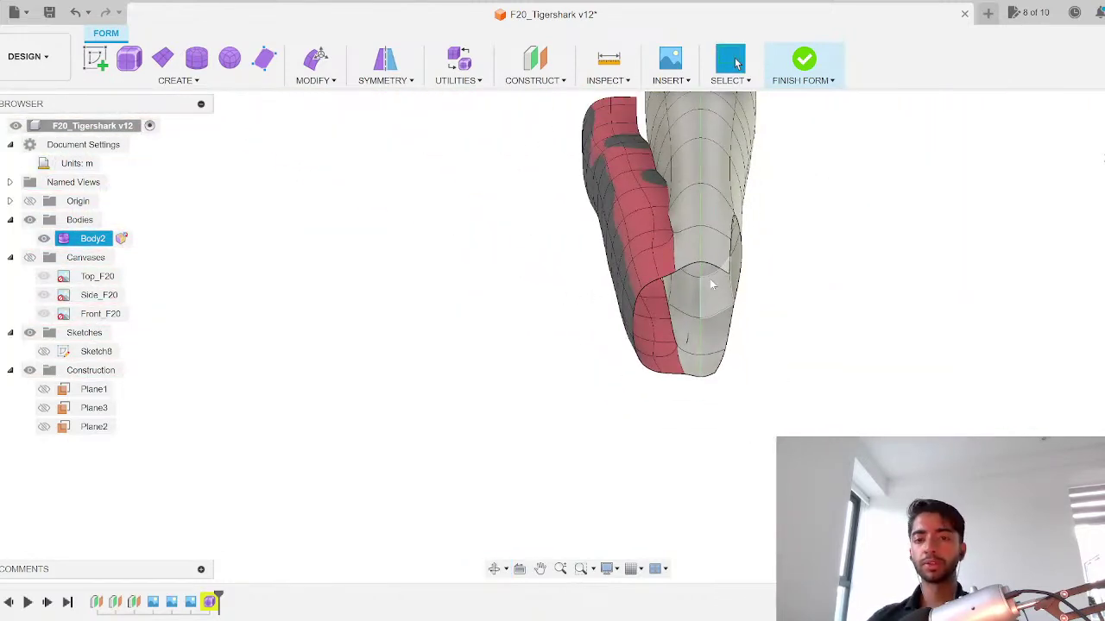
Step: Delete the next side faces of the fuselage beside the intake to enlarge the side opening towards the front
scroll(713, 285, "up", 2)
scroll(705, 188, "down", 2)
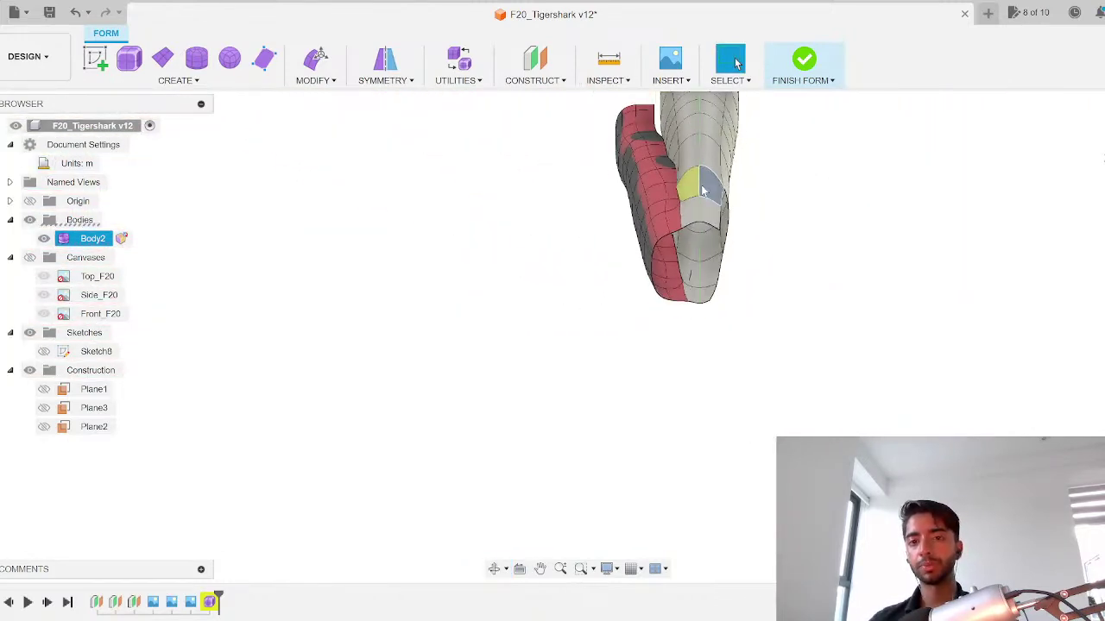
scroll(699, 216, "up", 5)
scroll(675, 270, "down", 1)
mouse_move(673, 264)
middle_mouse_down("shift")
mouse_move(679, 251)
mouse_move(666, 249)
middle_mouse_up("shift")
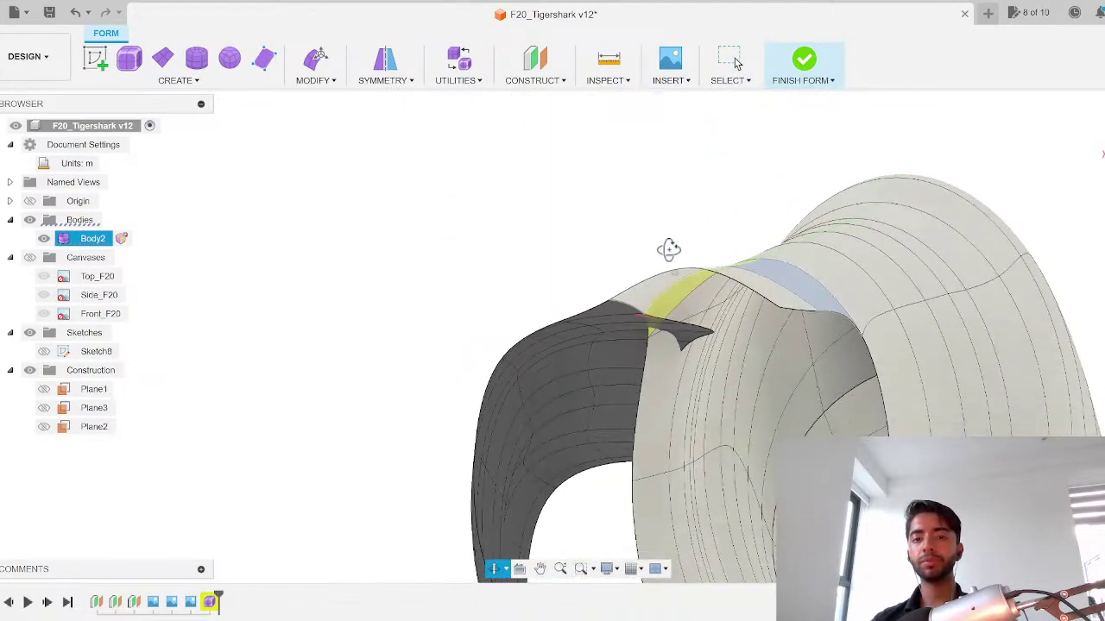
scroll(656, 318, "up", 2)
scroll(657, 317, "up", 1)
middle_click_drag(659, 313, 865, 420, "shift")
scroll(689, 328, "down", 3)
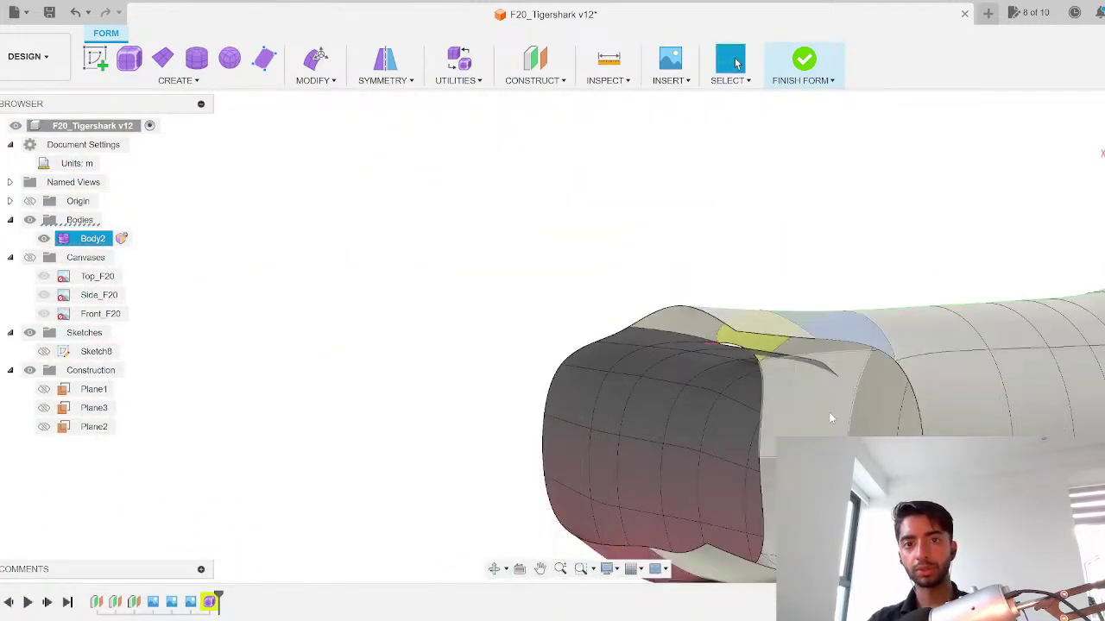
left_click(830, 417)
key("Delete")
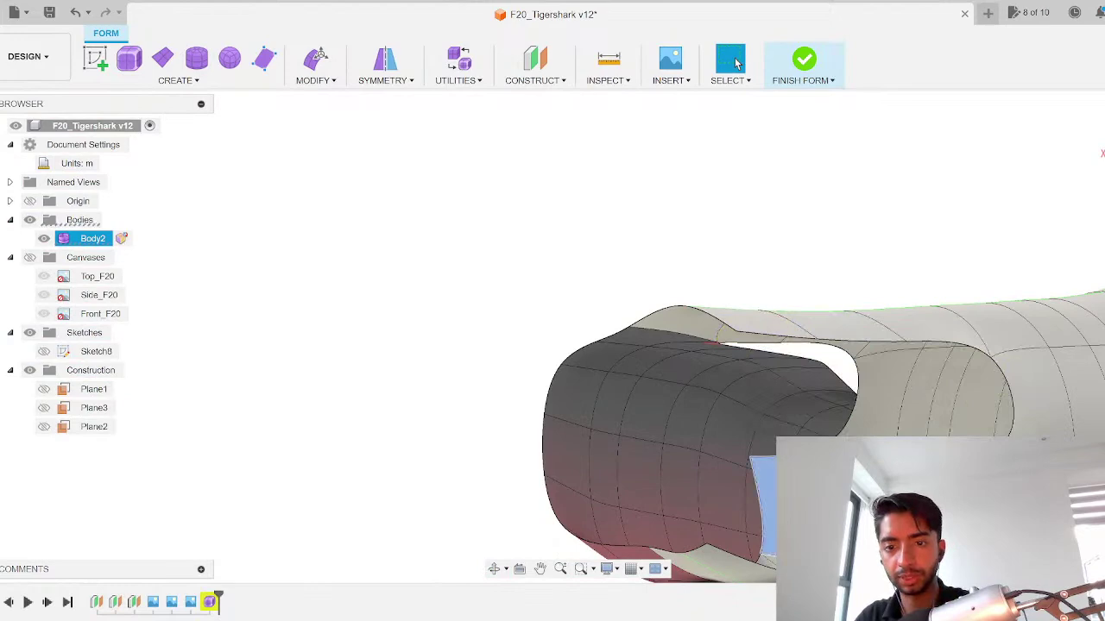
scroll(811, 503, "down", 1)
scroll(851, 483, "down", 3)
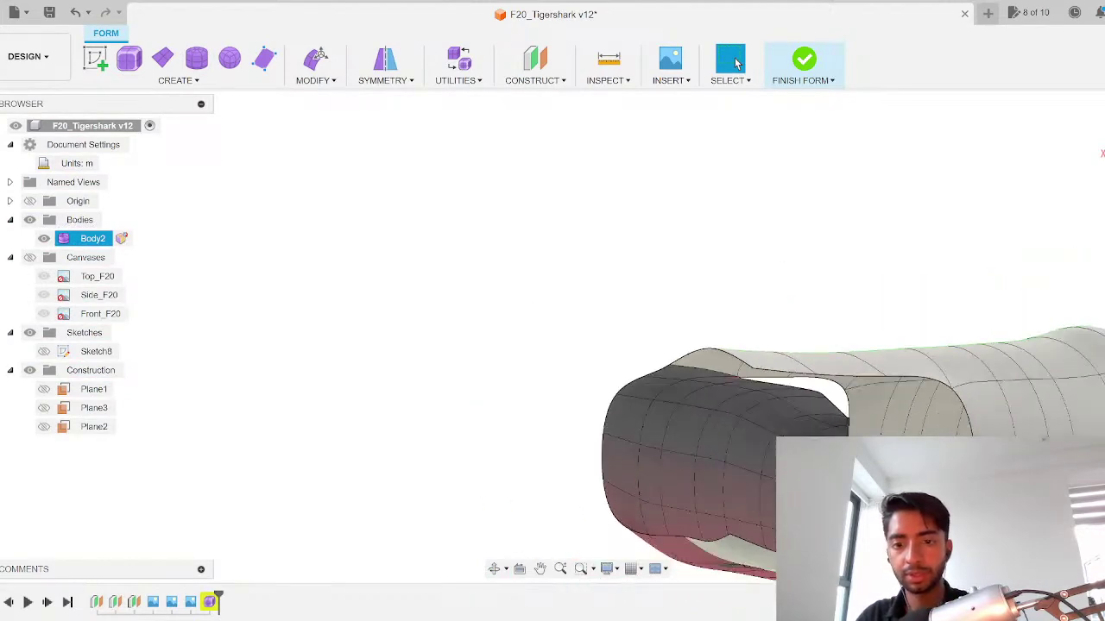
Step: Try to weld the lower corner vertex of the fuselage's side opening to the neighbouring intake edge vertex
middle_click_drag(850, 484, 829, 440, "shift")
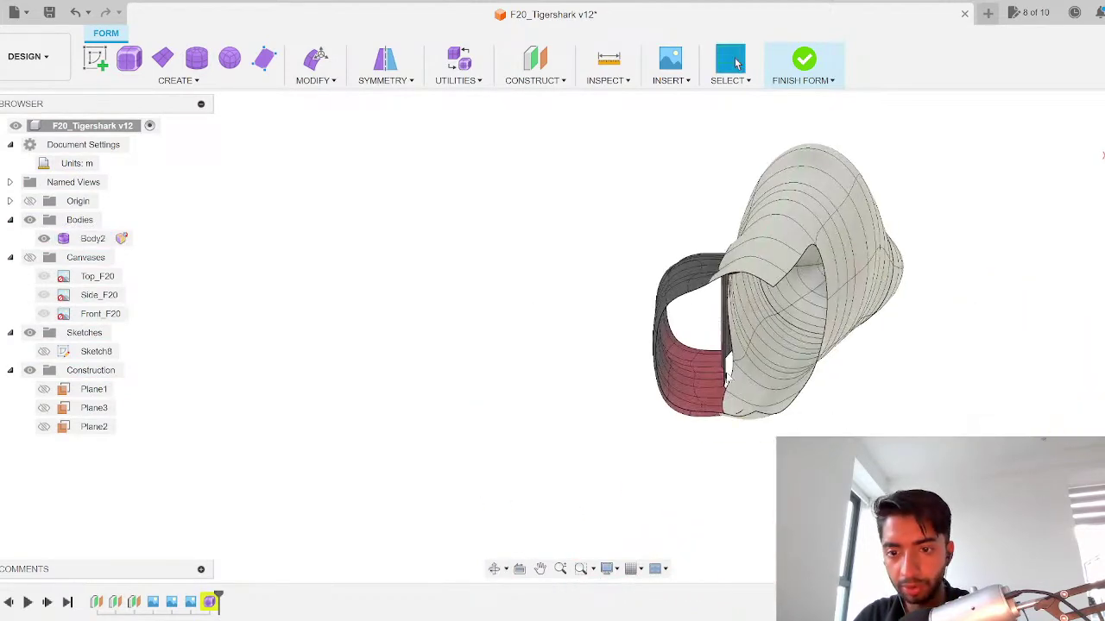
scroll(737, 396, "up", 5)
middle_click_drag(737, 397, 717, 421, "shift")
scroll(722, 403, "down", 4)
scroll(722, 403, "up", 2)
scroll(715, 407, "up", 4)
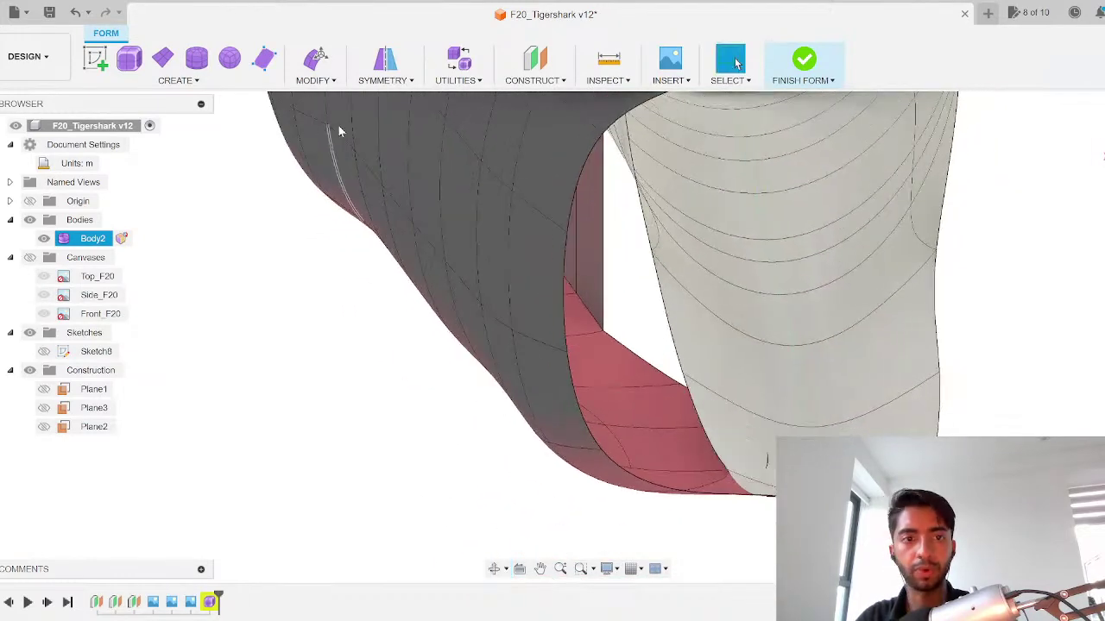
left_click(308, 80)
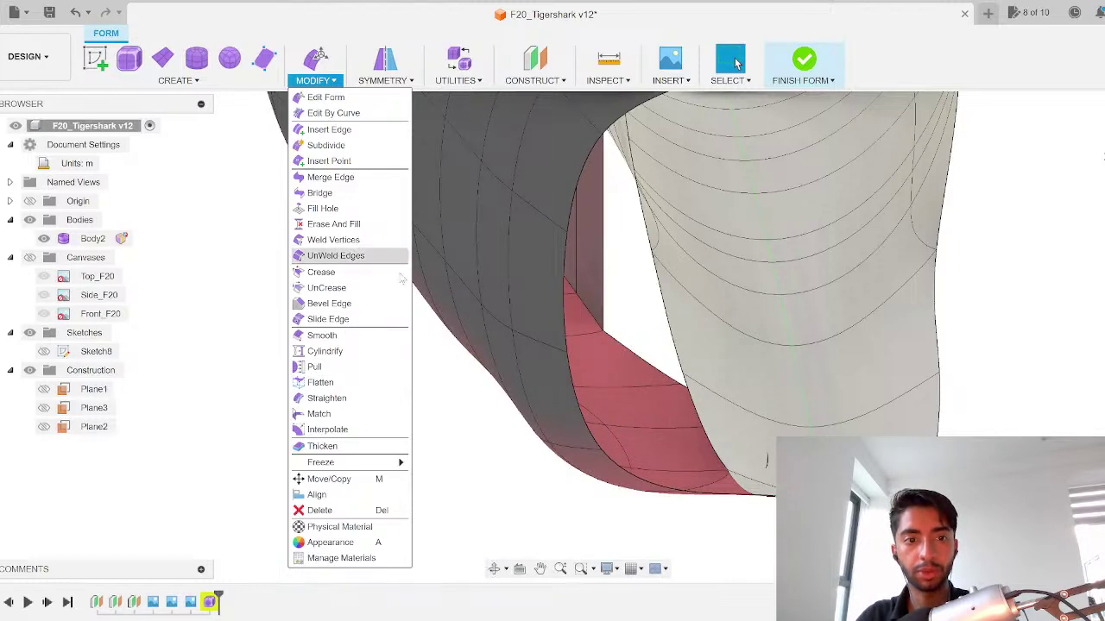
left_click(371, 242)
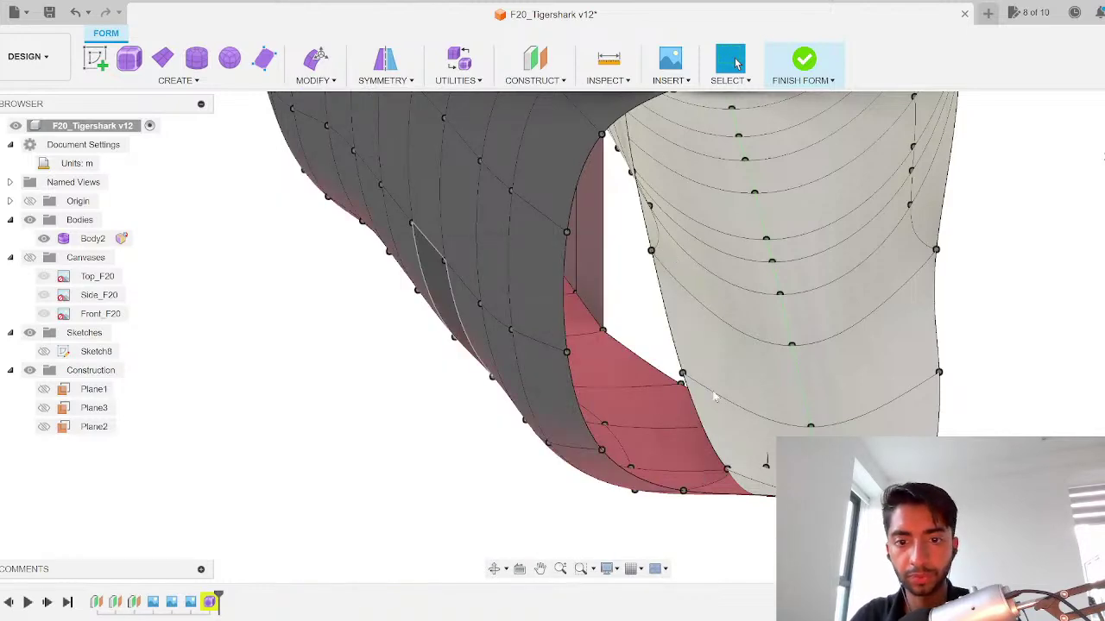
scroll(714, 397, "up", 4)
scroll(694, 416, "down", 2)
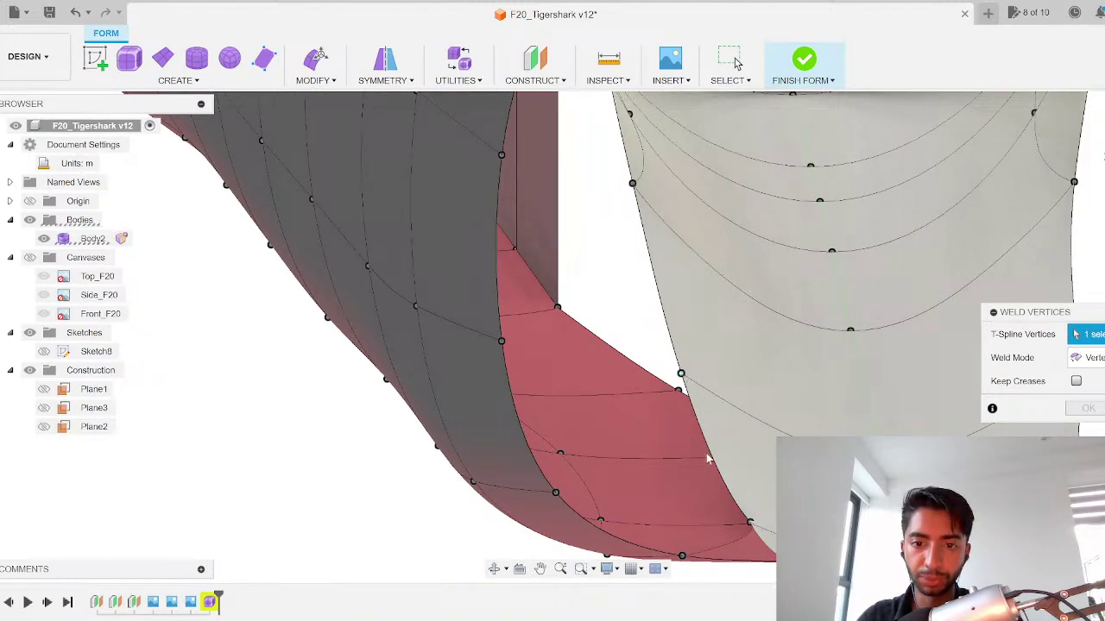
mouse_move(716, 449)
middle_mouse_down("shift")
mouse_move(622, 371)
mouse_move(720, 449)
mouse_move(682, 432)
mouse_move(709, 449)
middle_mouse_up("shift")
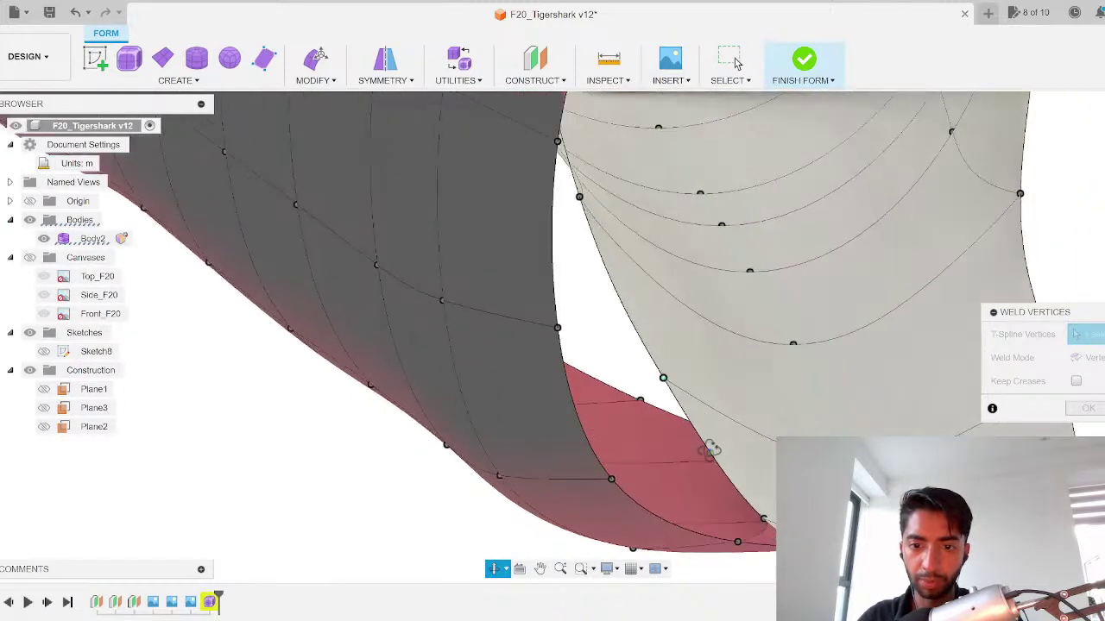
Step: Check the welded area in box display, return to smooth display, and examine the lower seam between intake and fuselage
key("alt+1")
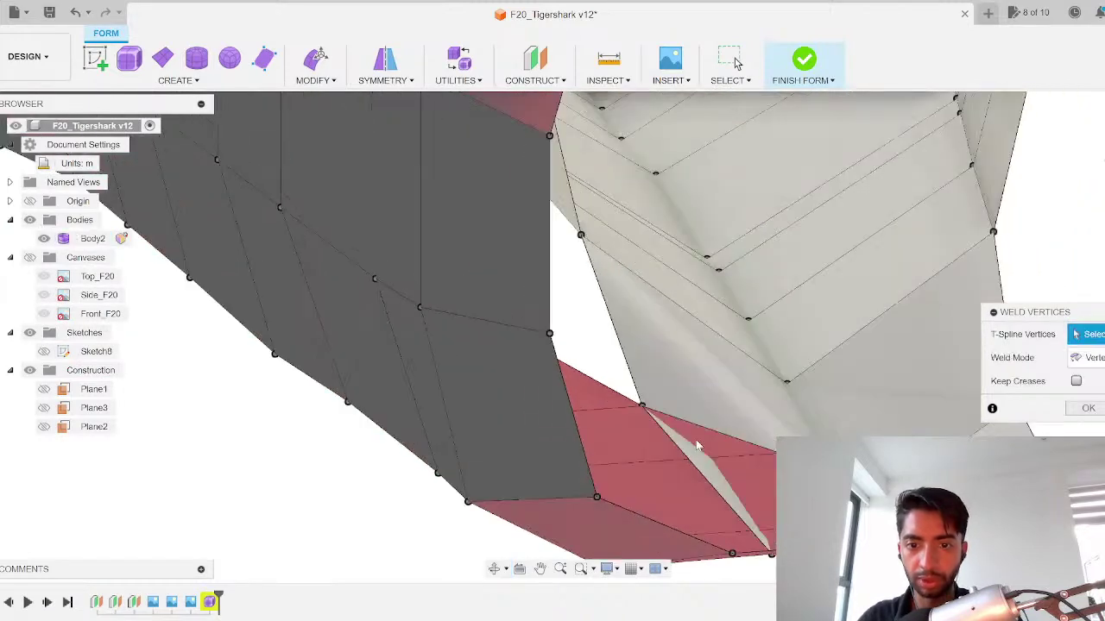
middle_click_drag(698, 444, 699, 445, "shift")
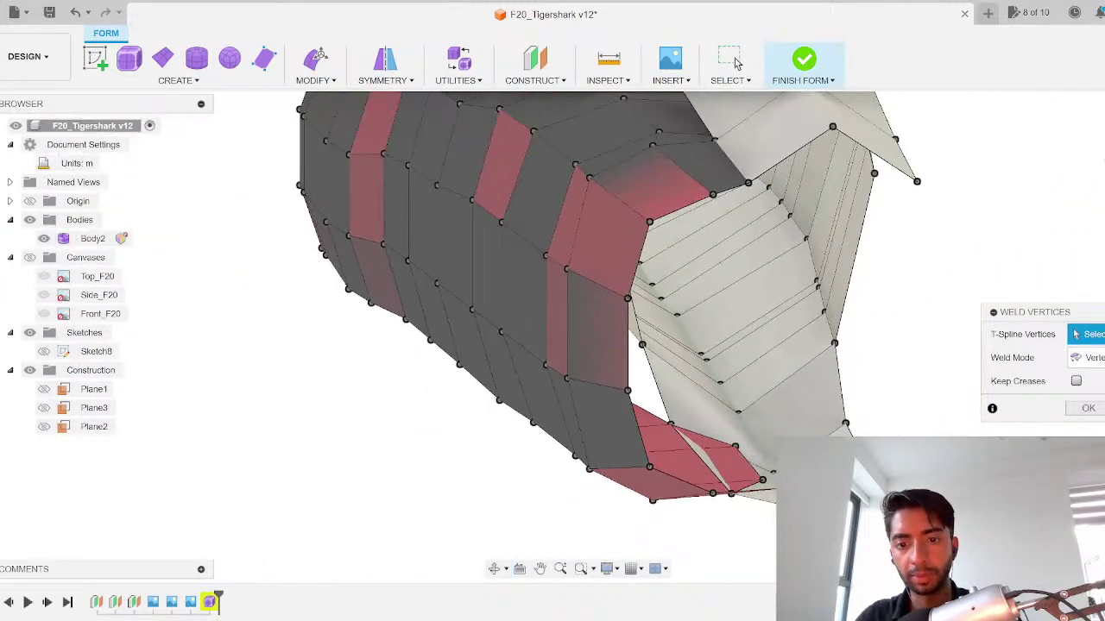
key("alt+3")
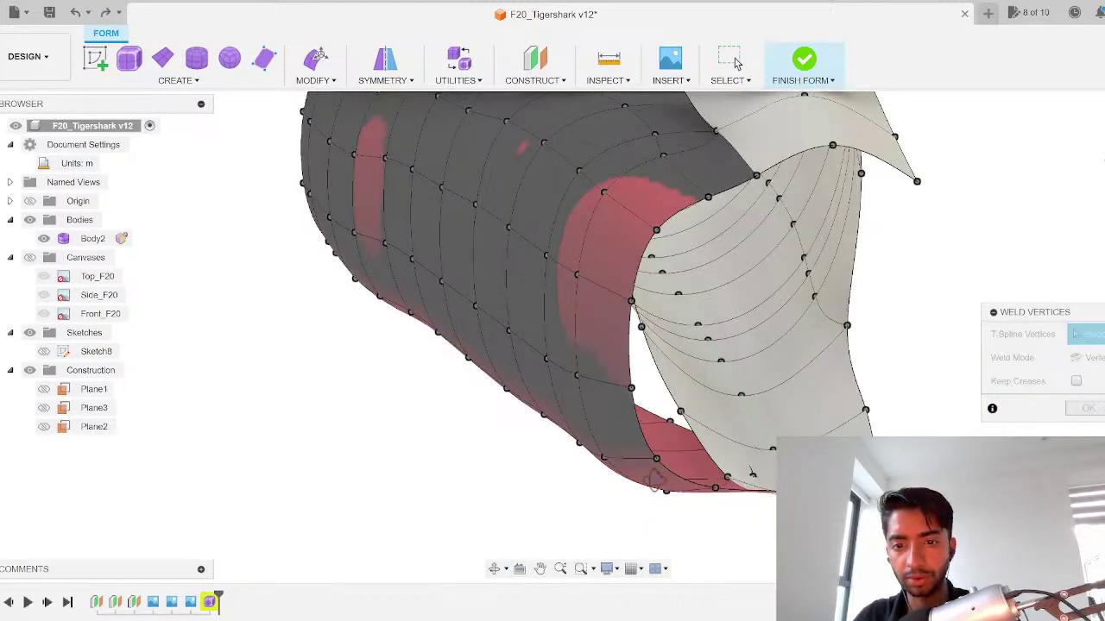
middle_click_drag(654, 480, 611, 432, "shift")
middle_click_drag(762, 457, 678, 332)
scroll(691, 354, "up", 3)
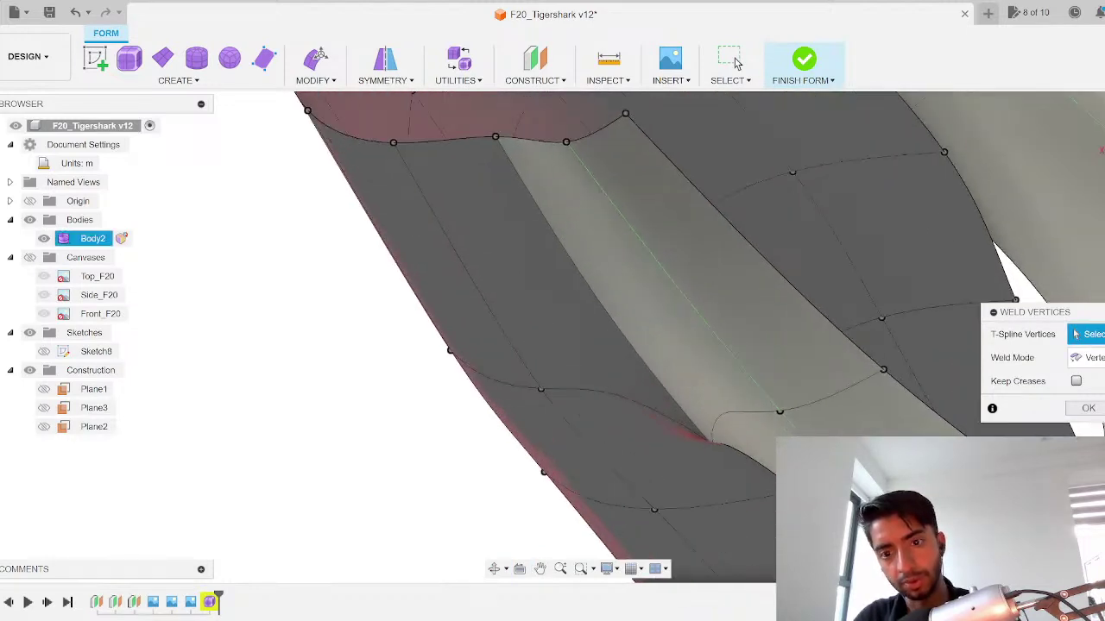
scroll(736, 423, "down", 8)
key("Escape")
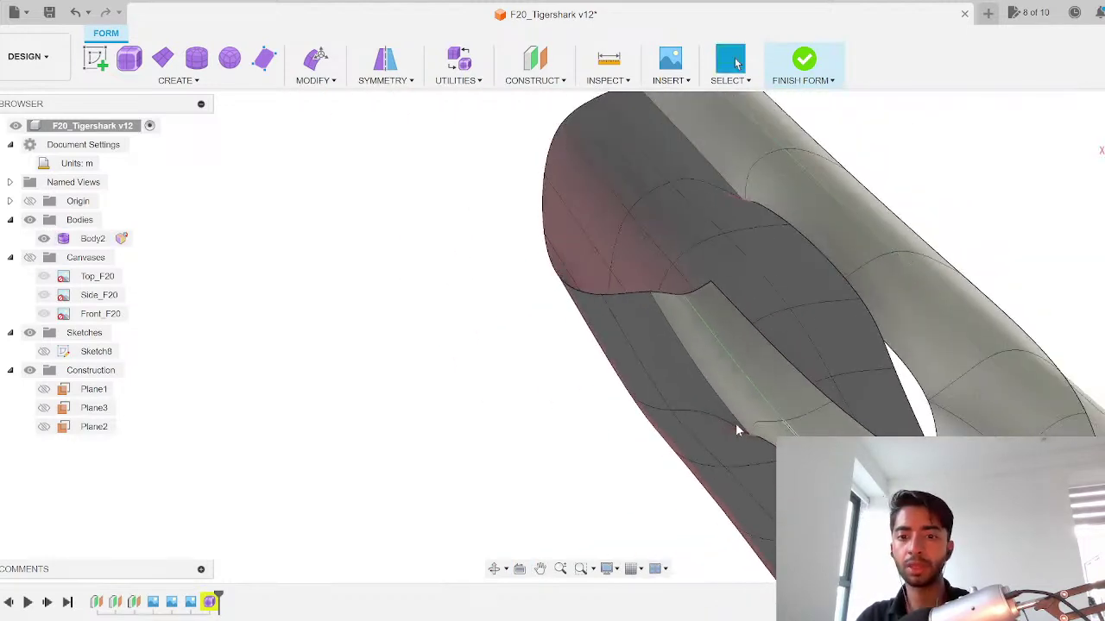
Step: Undo the recent vertex welds and face deletions on the fuselage and intake, stepping back out of form editing
middle_click_drag(735, 419, 734, 422, "shift")
middle_click_drag(770, 400, 745, 313, "shift")
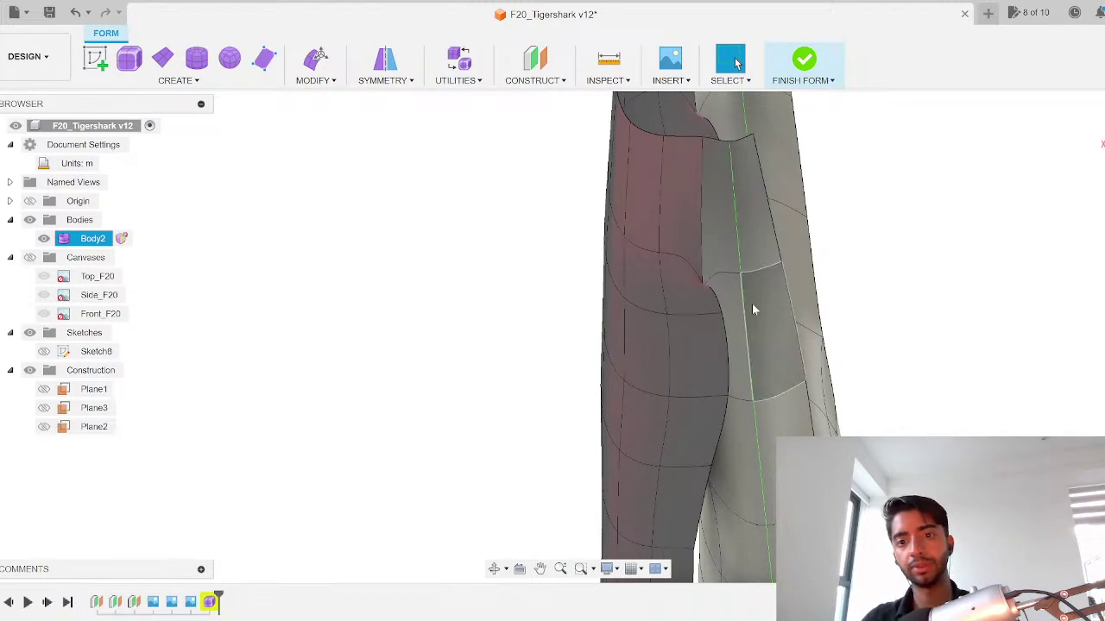
scroll(715, 251, "down", 3)
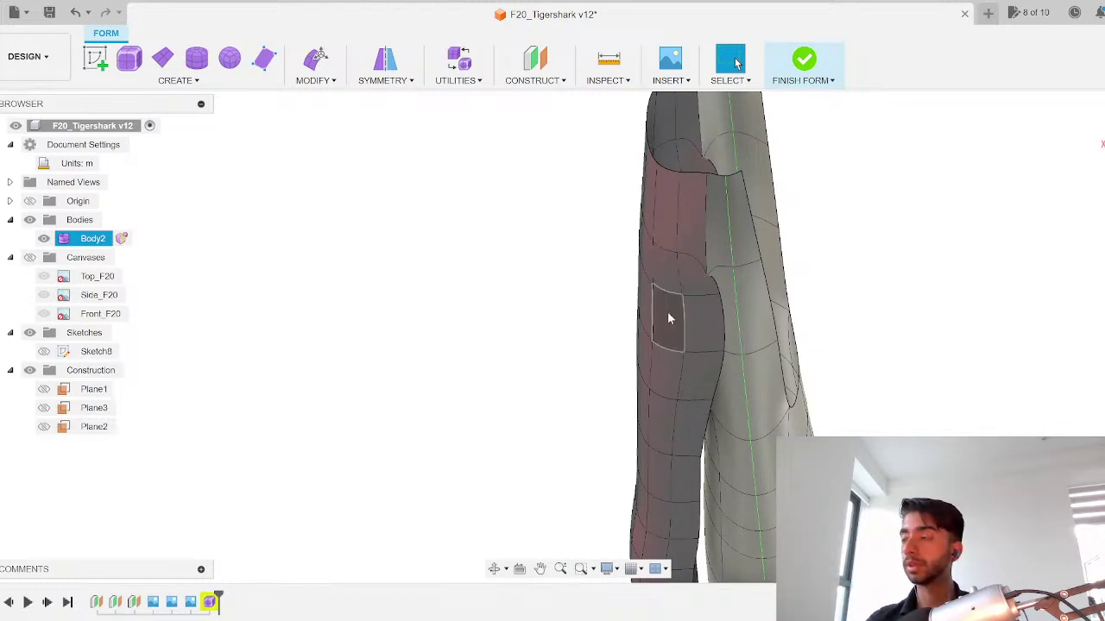
scroll(668, 317, "down", 3)
scroll(668, 317, "up", 4)
key("ctrl+z")
key("ctrl+z")
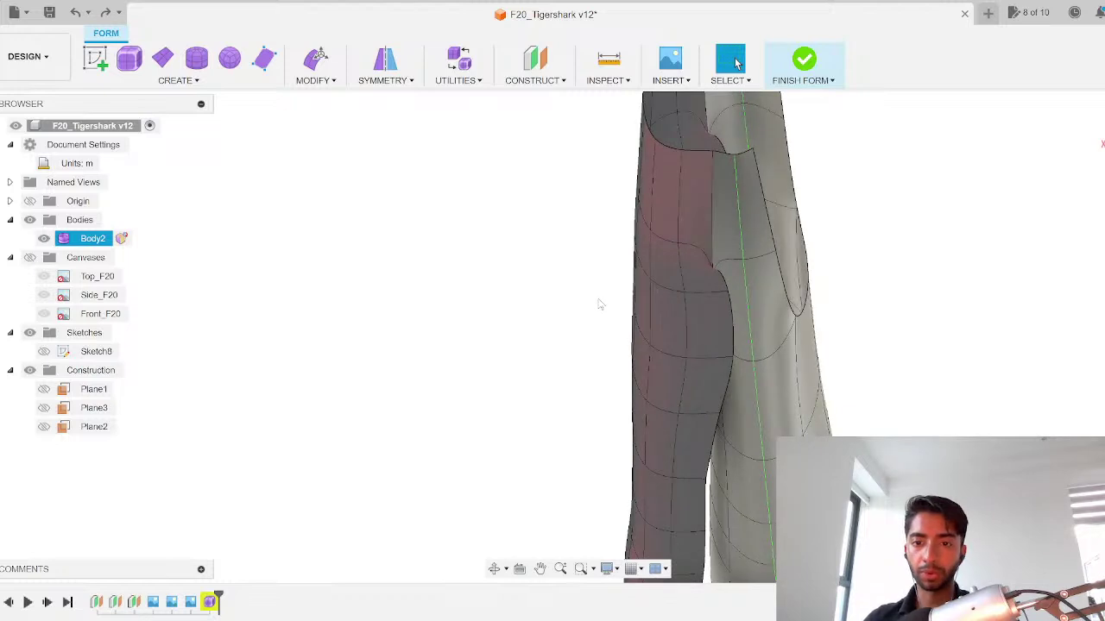
key("ctrl+z")
key("ctrl+z")
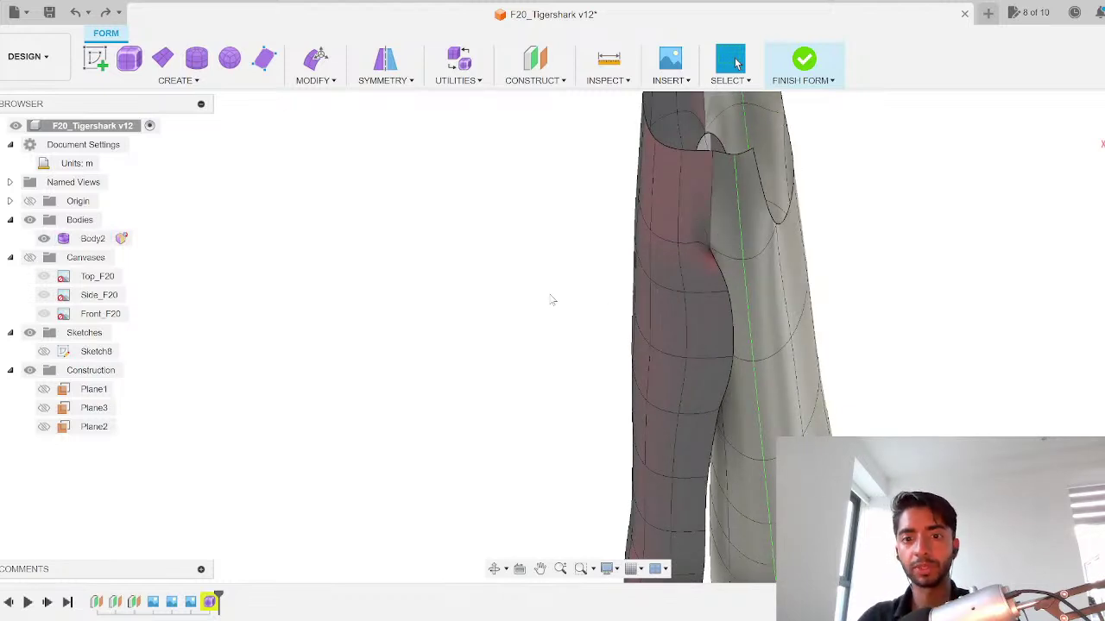
key("ctrl+z")
key("ctrl+z")
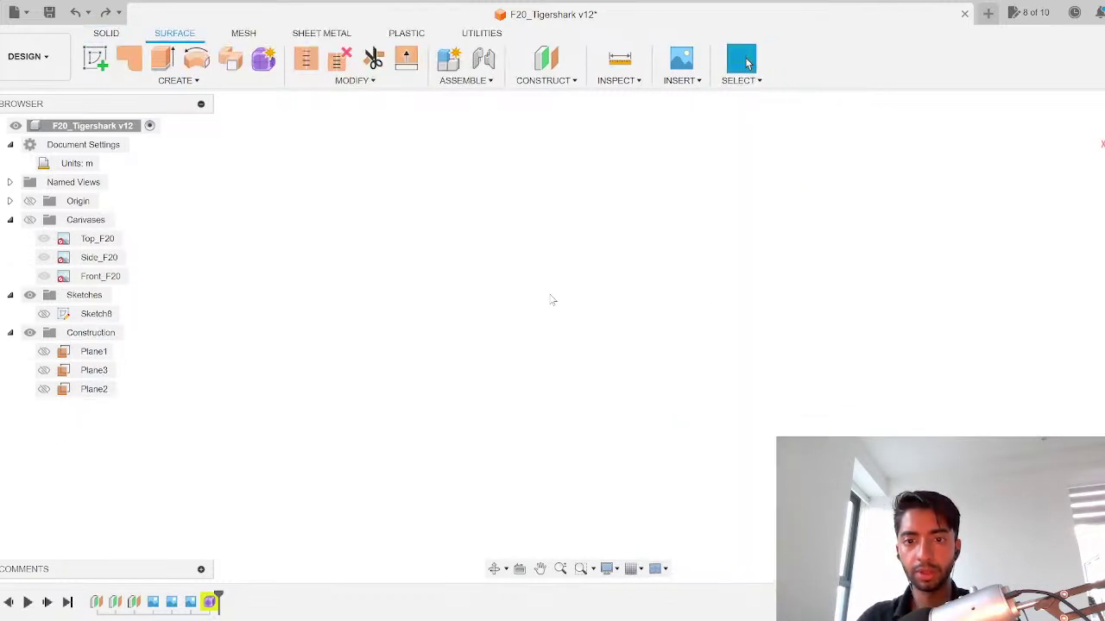
Step: Redo the undone form edits until the fuselage and side intake are back with the intake's inner side straight
key("ctrl+y")
key("ctrl+y")
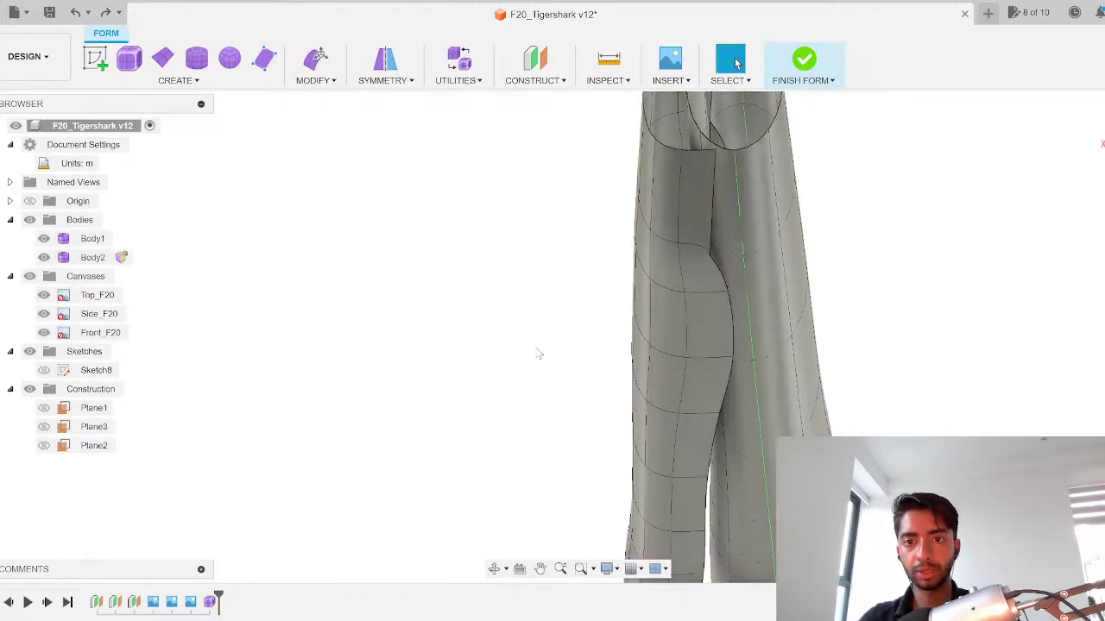
key("ctrl+y")
key("ctrl+y")
key("ctrl+y")
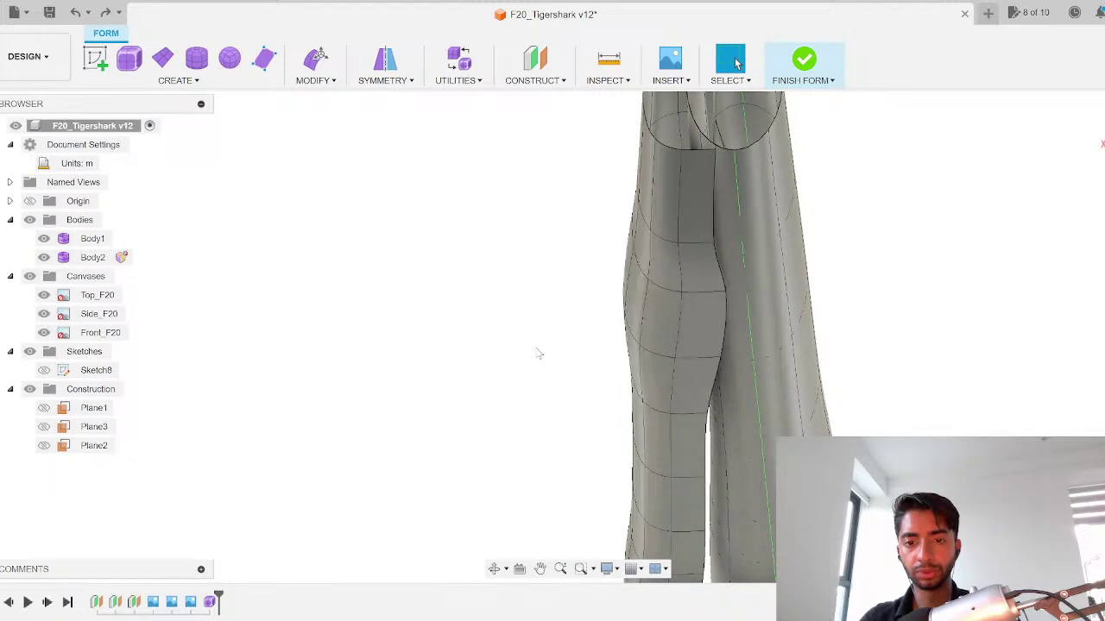
key("ctrl+y")
key("ctrl+y")
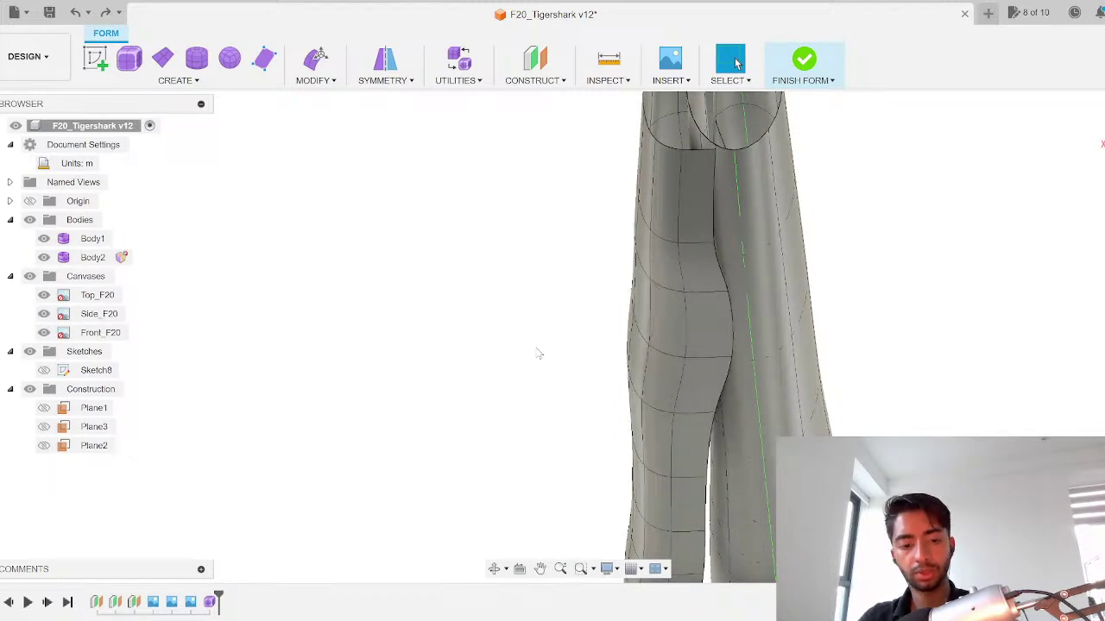
key("ctrl+y")
key("ctrl+y")
key("ctrl+y")
key("ctrl+y")
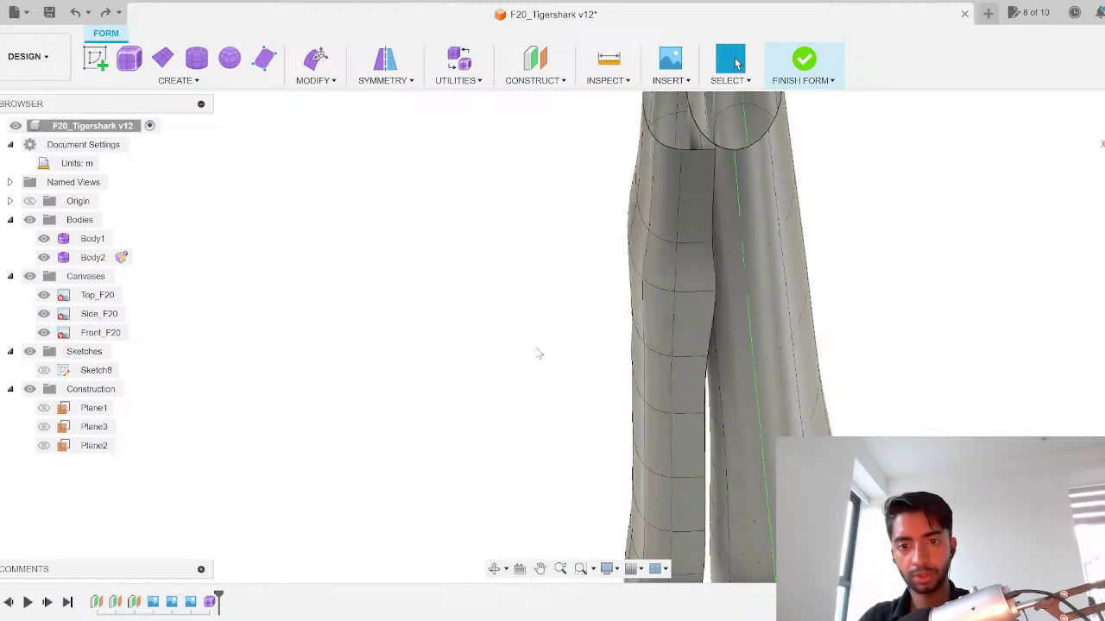
key("ctrl+y")
scroll(539, 354, "down", 3)
scroll(652, 269, "up", 3)
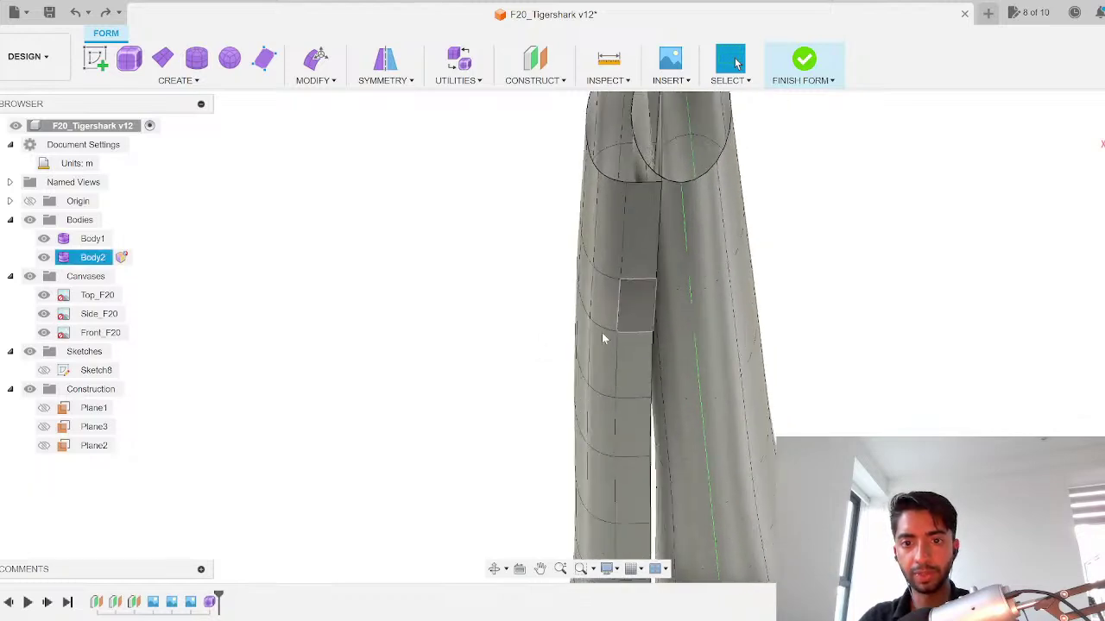
Step: Clear the selection and save the design as a new version with the default description
key("Escape")
key("ctrl+s")
key("Return")
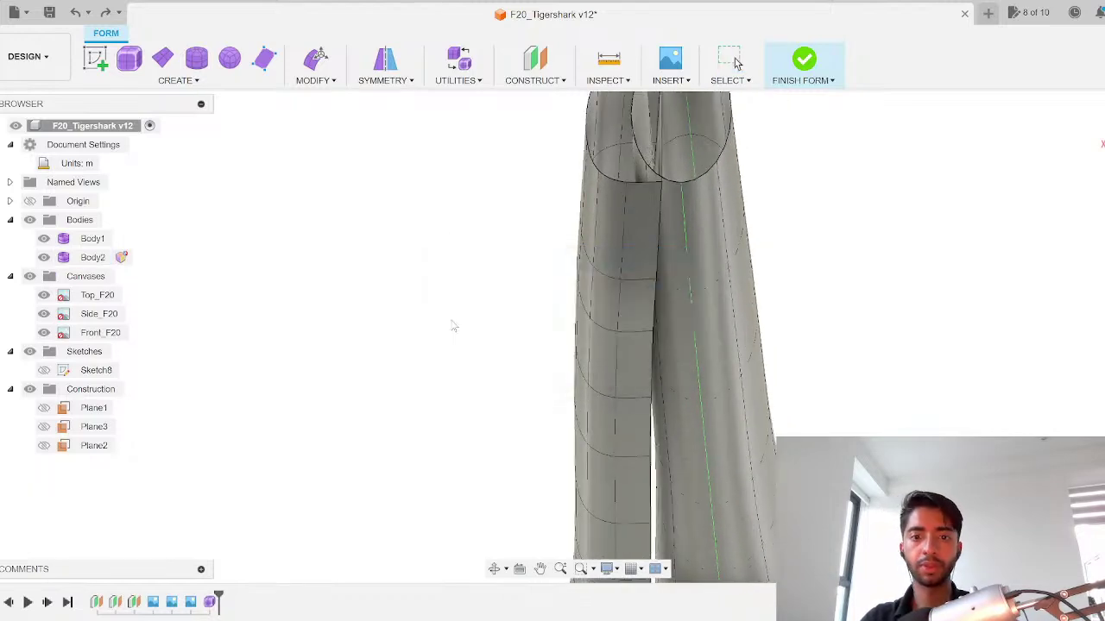
Step: Finish the form to convert the fuselage and intake into surface bodies, and inspect the converted result from the tail
scroll(453, 326, "down", 5)
middle_click_drag(452, 323, 458, 361, "shift")
scroll(544, 239, "up", 5)
middle_click_drag(612, 192, 786, 144)
scroll(674, 347, "down", 3)
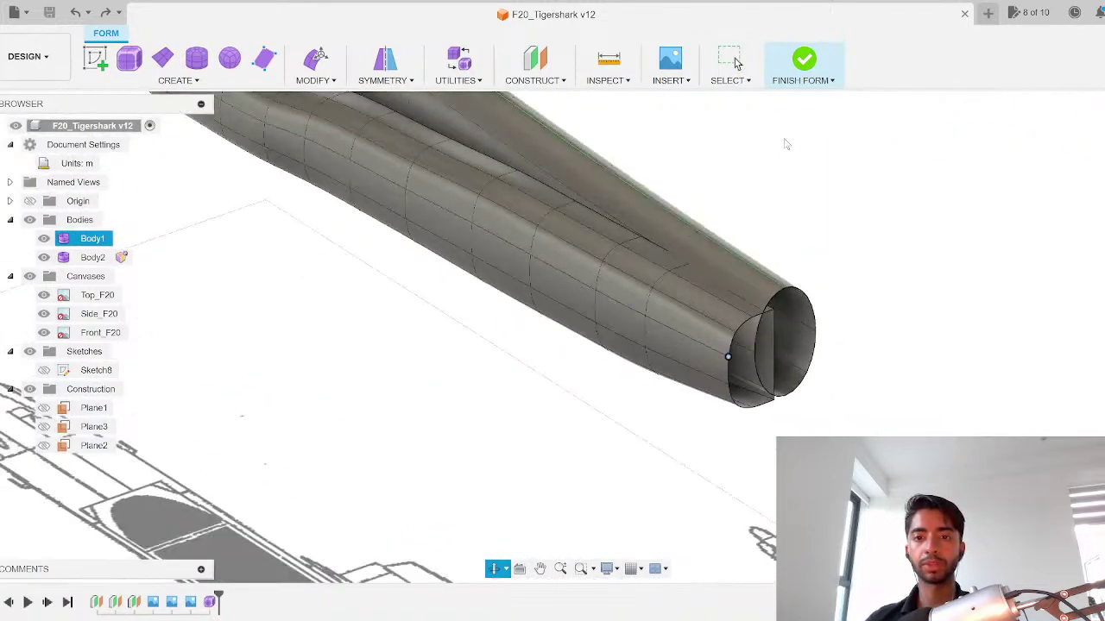
key("Escape")
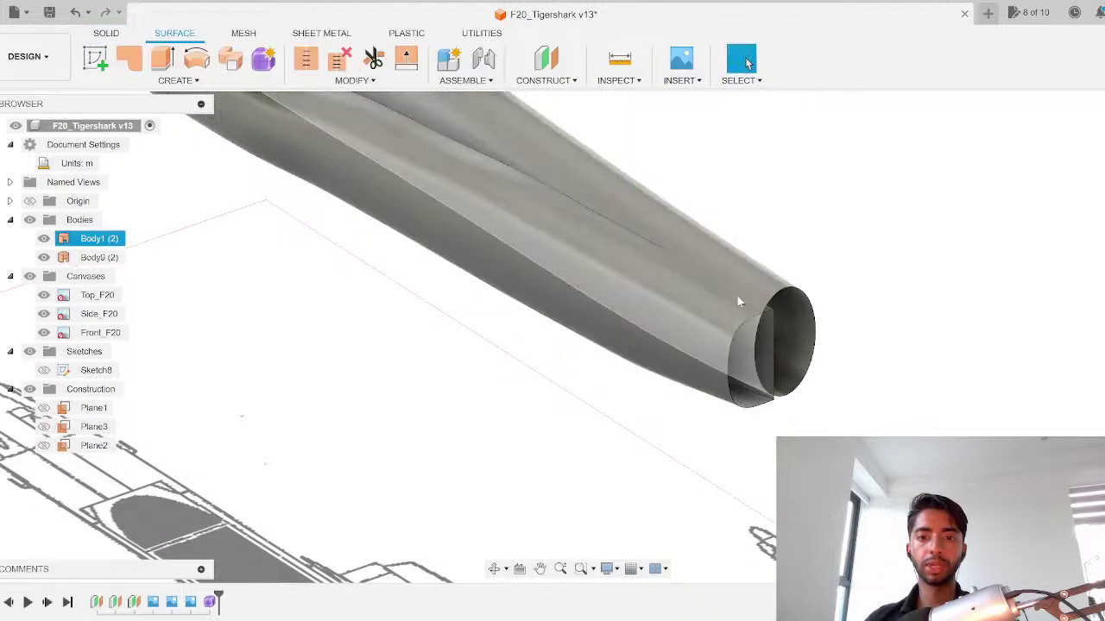
scroll(734, 301, "down", 3)
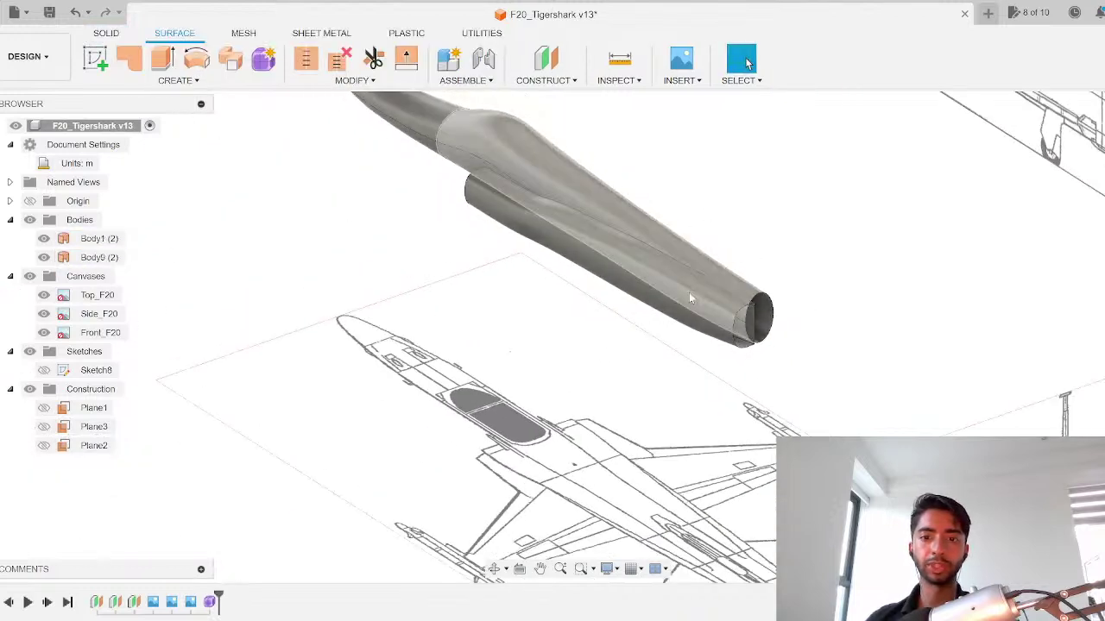
Step: Reopen the T-spline form for editing and save the design as another version with the default description
double_click(212, 603)
scroll(777, 361, "up", 3)
key("ctrl+s")
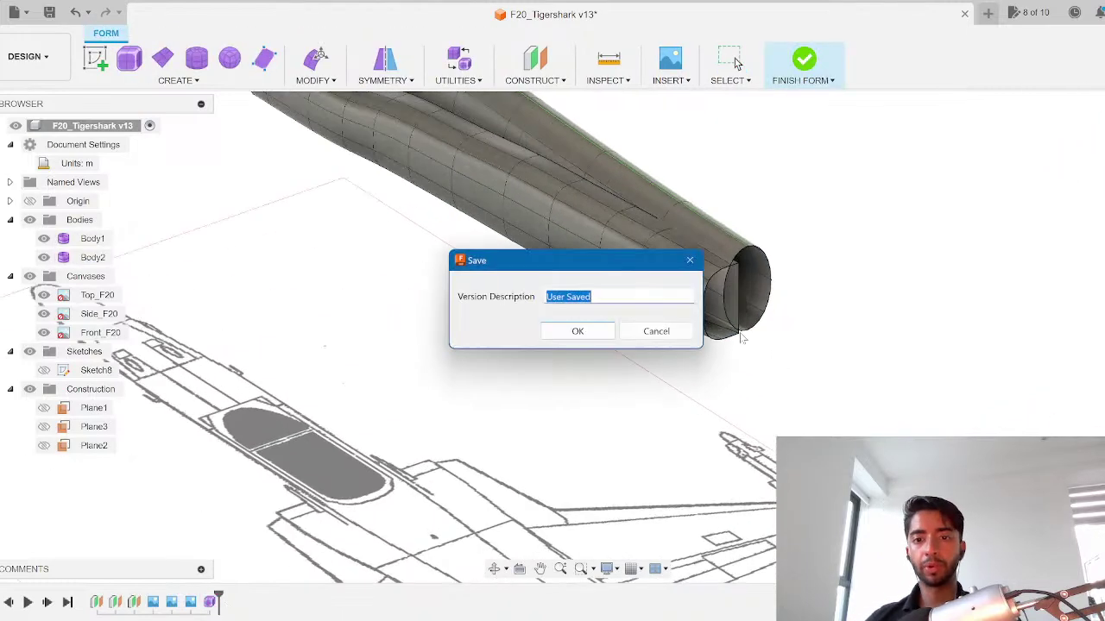
key("Return")
scroll(699, 312, "down", 2)
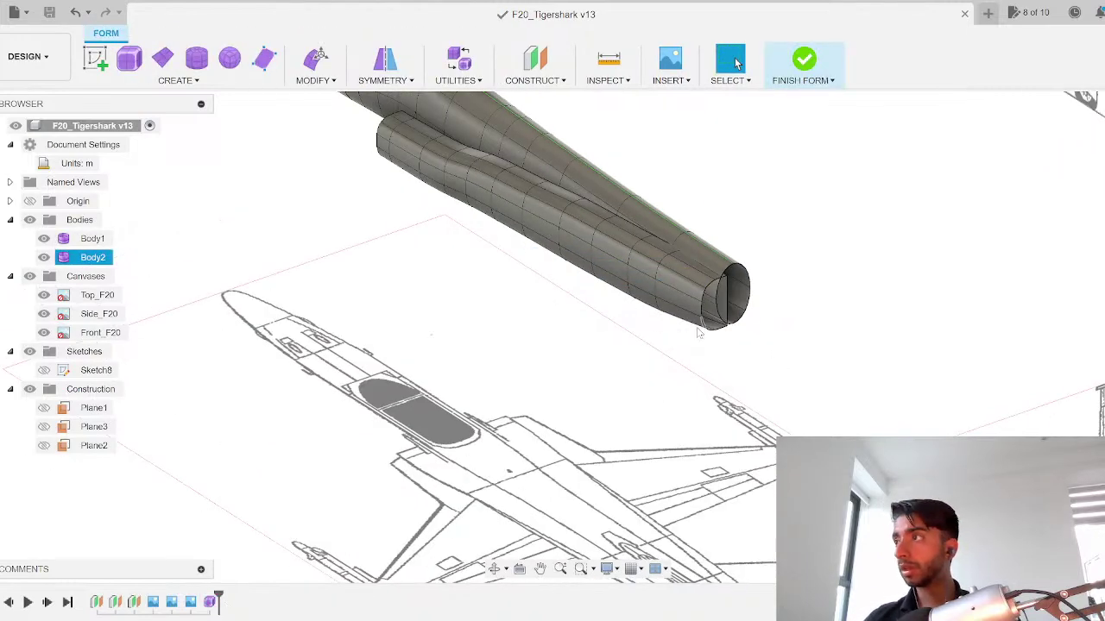
Step: Examine how the fuselage's rear edge rings line up with the intake's edges, including from above against the top-view canvas
scroll(699, 334, "up", 5)
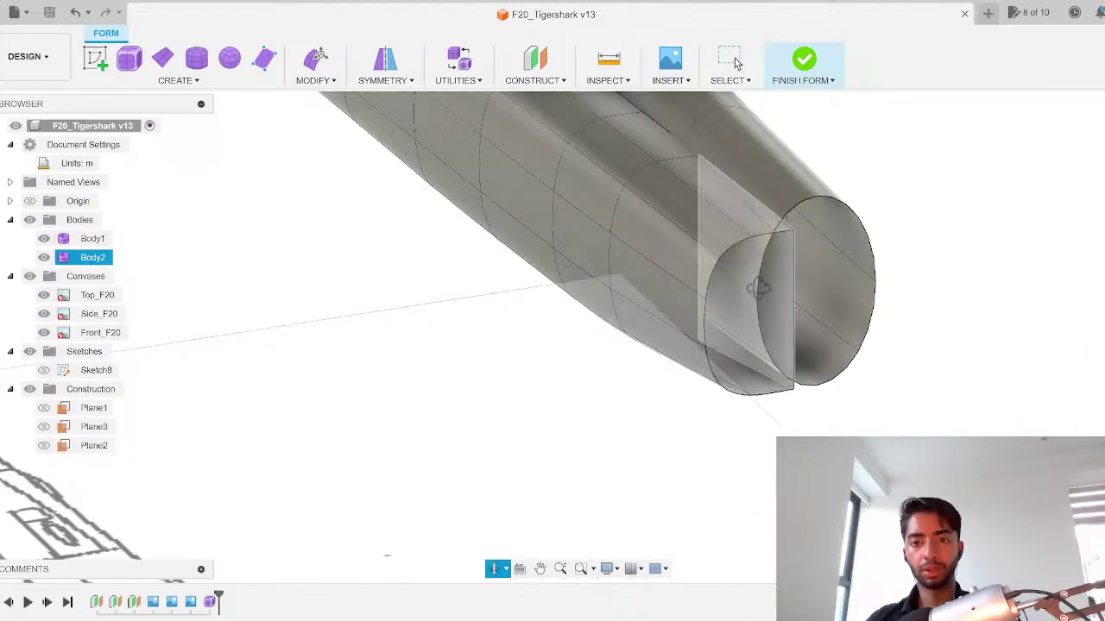
mouse_move(759, 288)
middle_mouse_down("shift")
mouse_move(733, 279)
mouse_move(743, 271)
mouse_move(848, 301)
mouse_move(691, 363)
mouse_move(651, 402)
mouse_move(661, 419)
mouse_move(629, 423)
middle_mouse_up("shift")
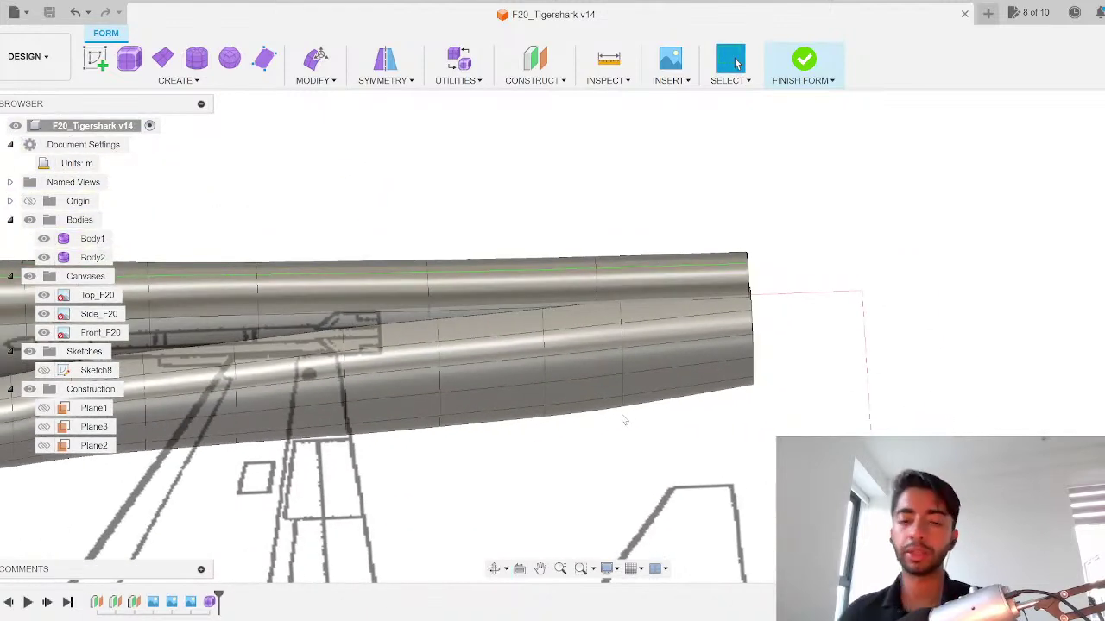
scroll(589, 392, "down", 2)
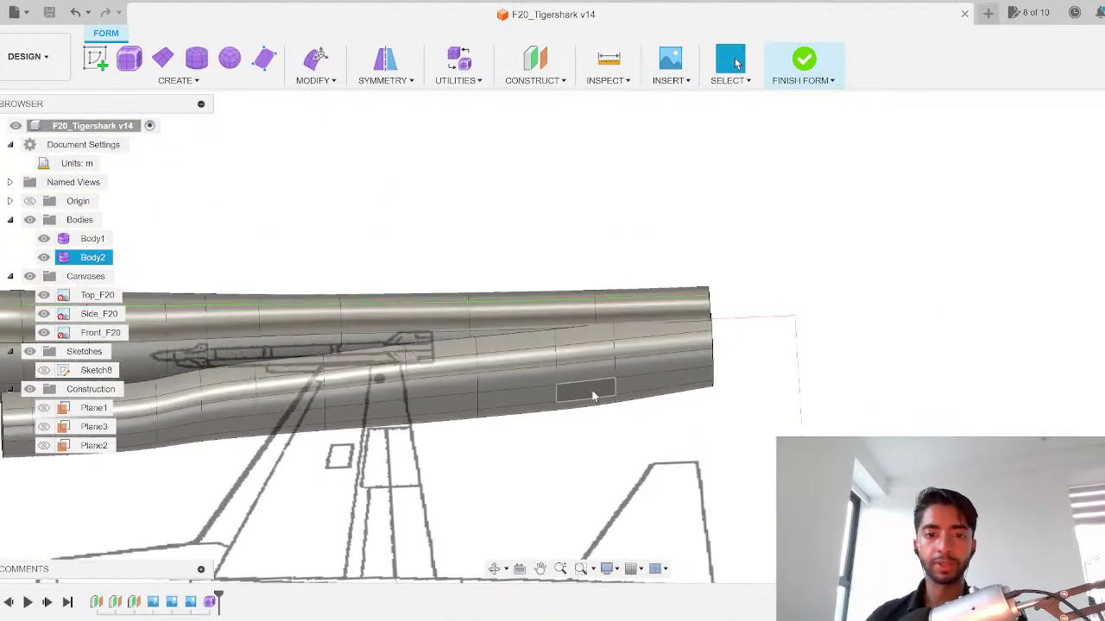
scroll(590, 392, "up", 2)
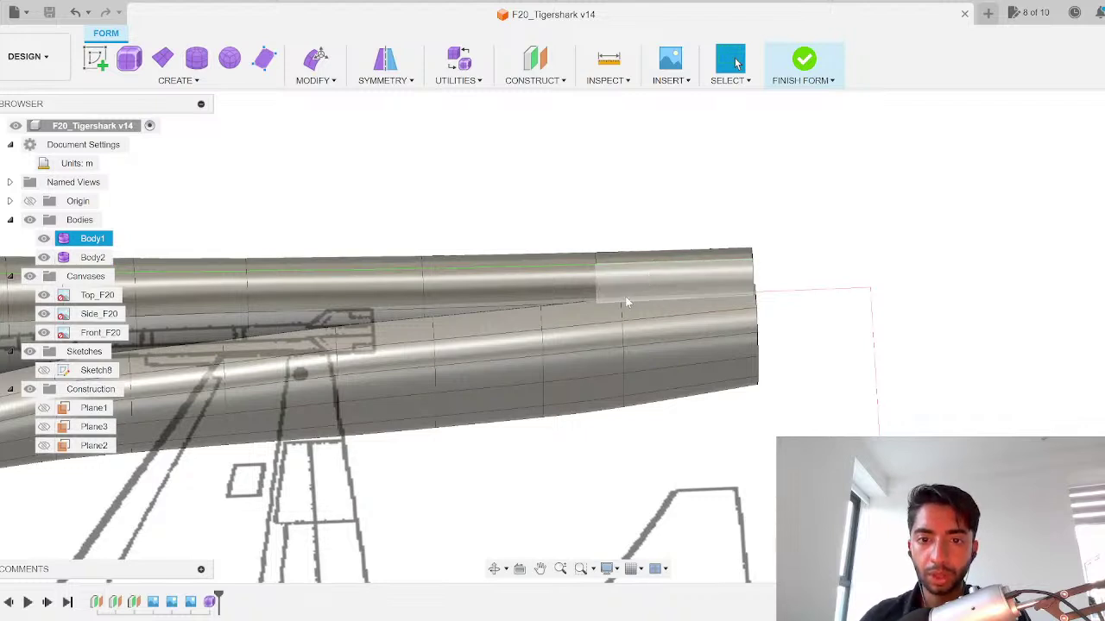
scroll(623, 311, "up", 1)
scroll(622, 316, "up", 1)
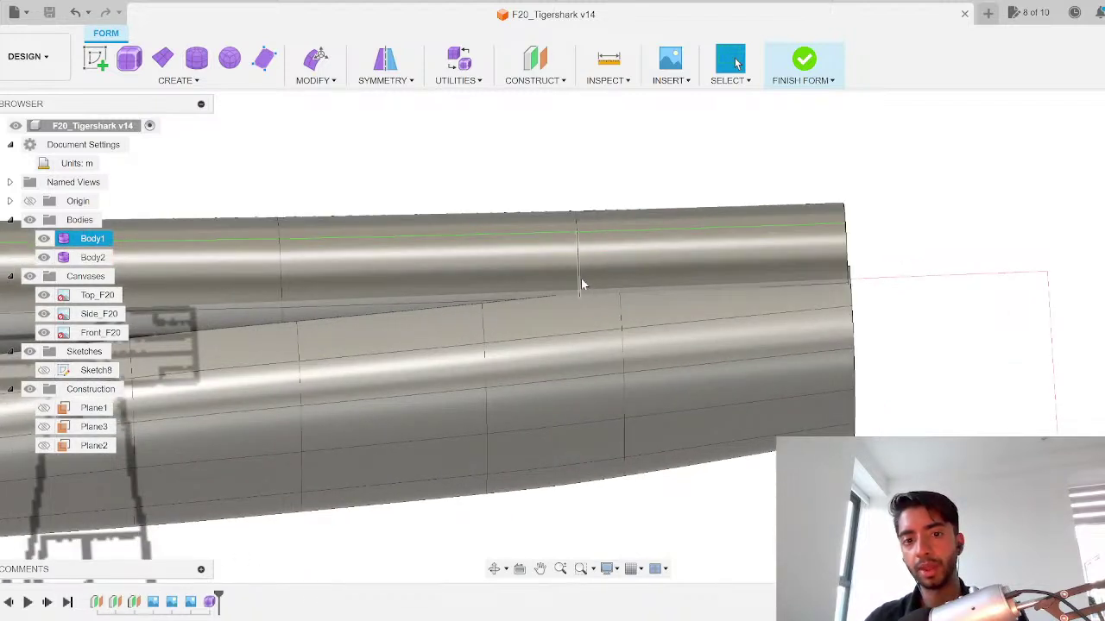
scroll(488, 354, "down", 2)
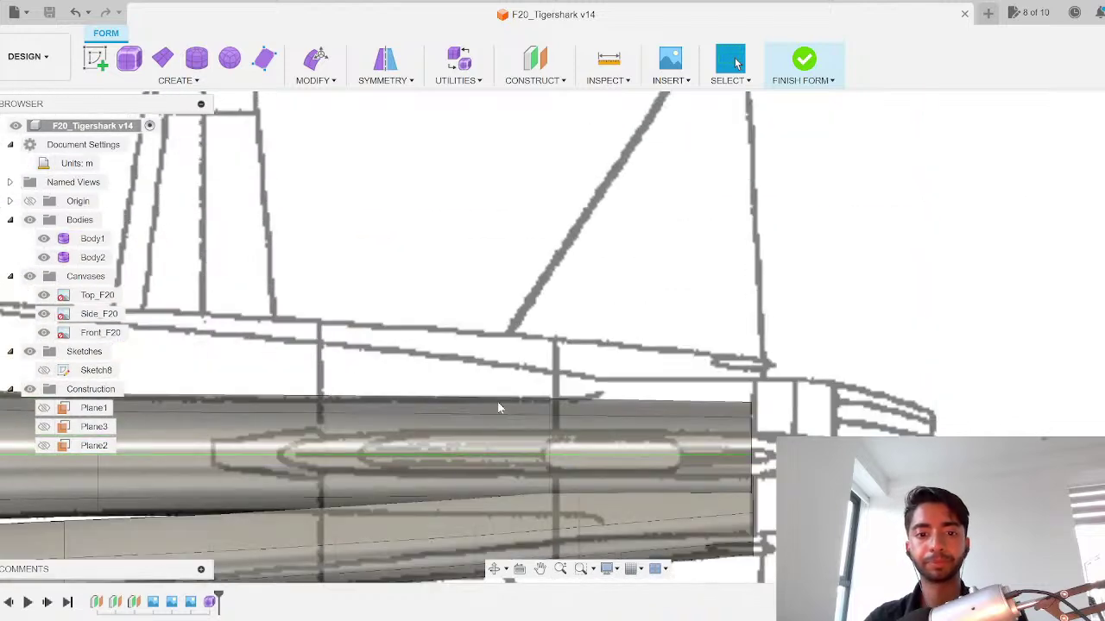
left_click(498, 402)
scroll(479, 413, "down", 2)
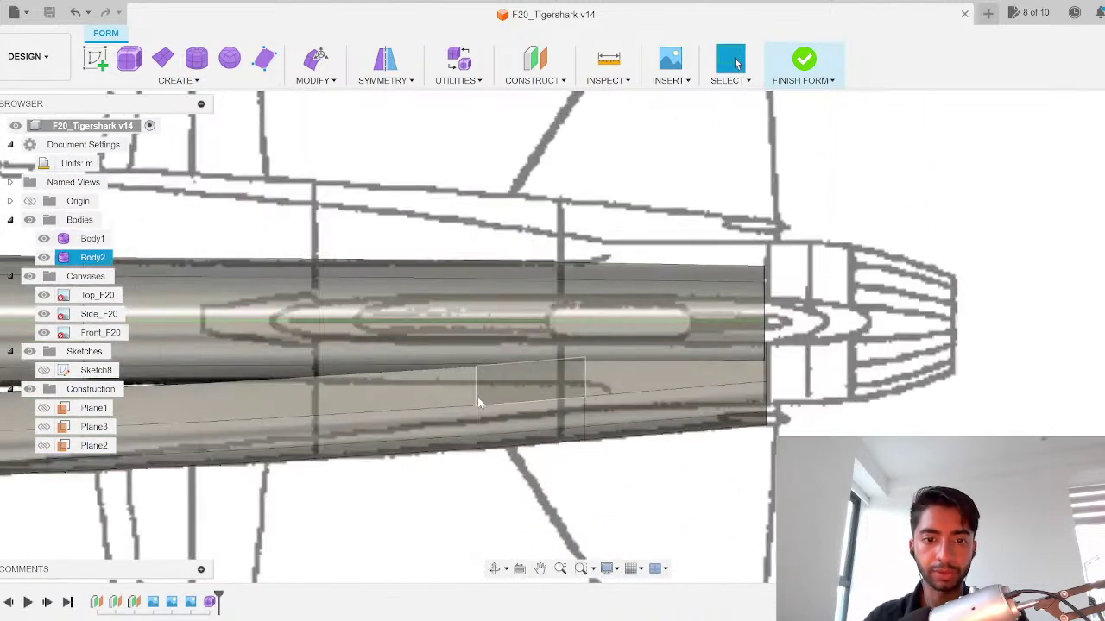
scroll(467, 358, "down", 1)
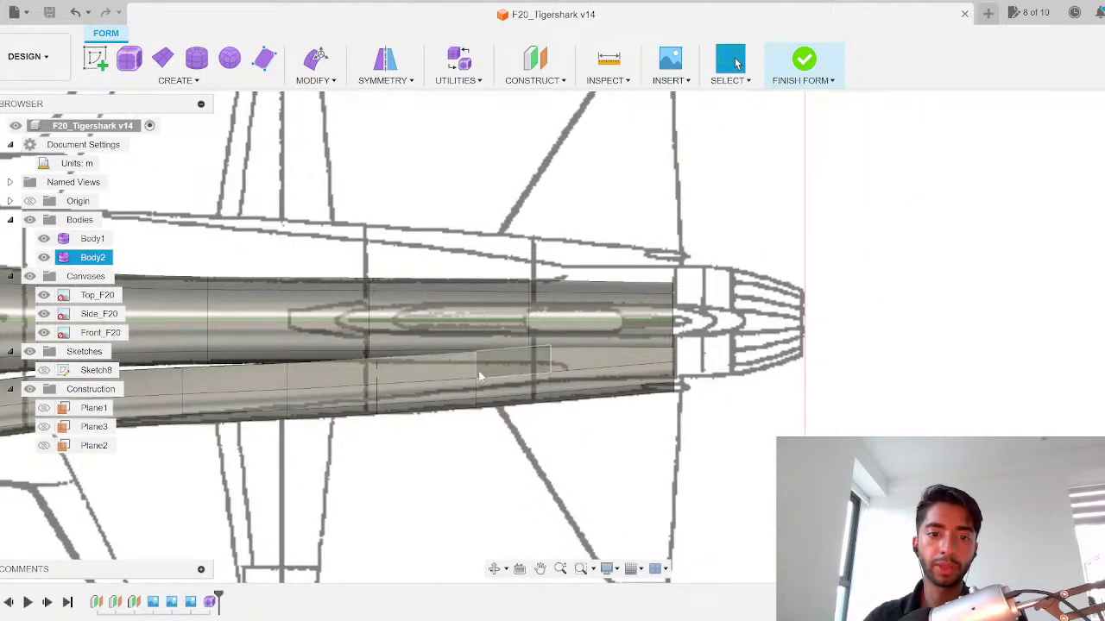
Step: Start Insert Edge and select the four edges of the first fuselage ring forward of the tail opening
left_click(470, 319)
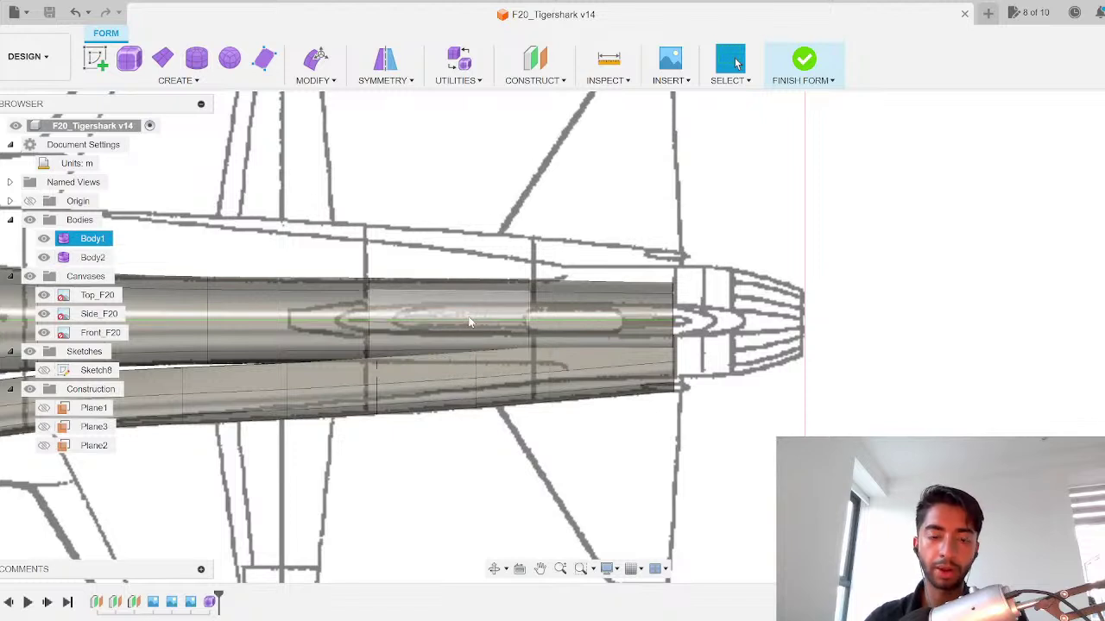
left_click(468, 302)
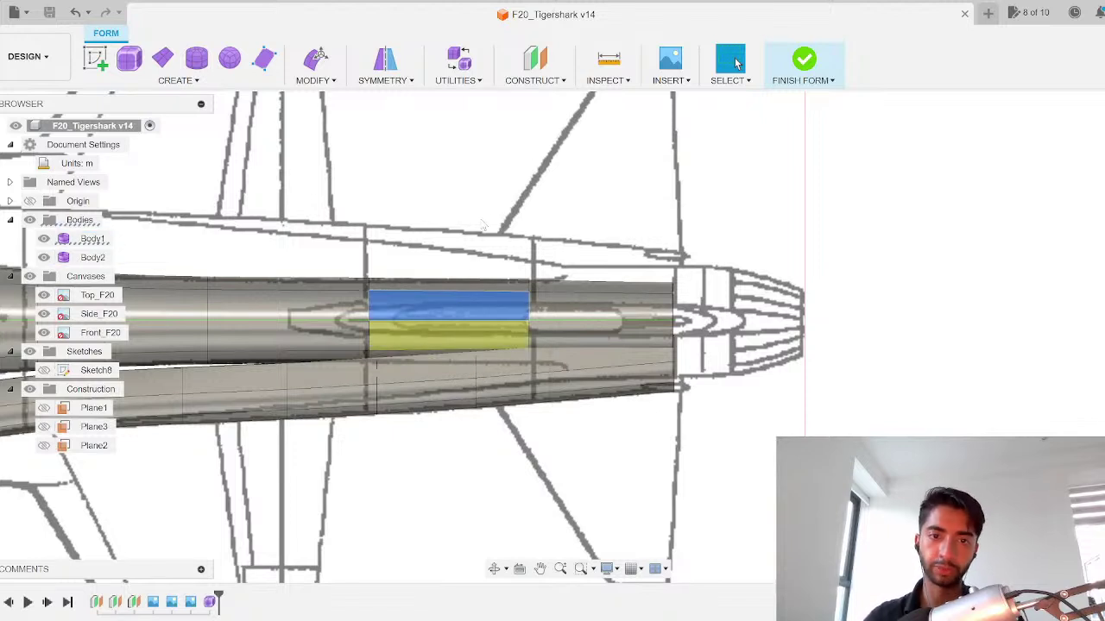
left_click(313, 79)
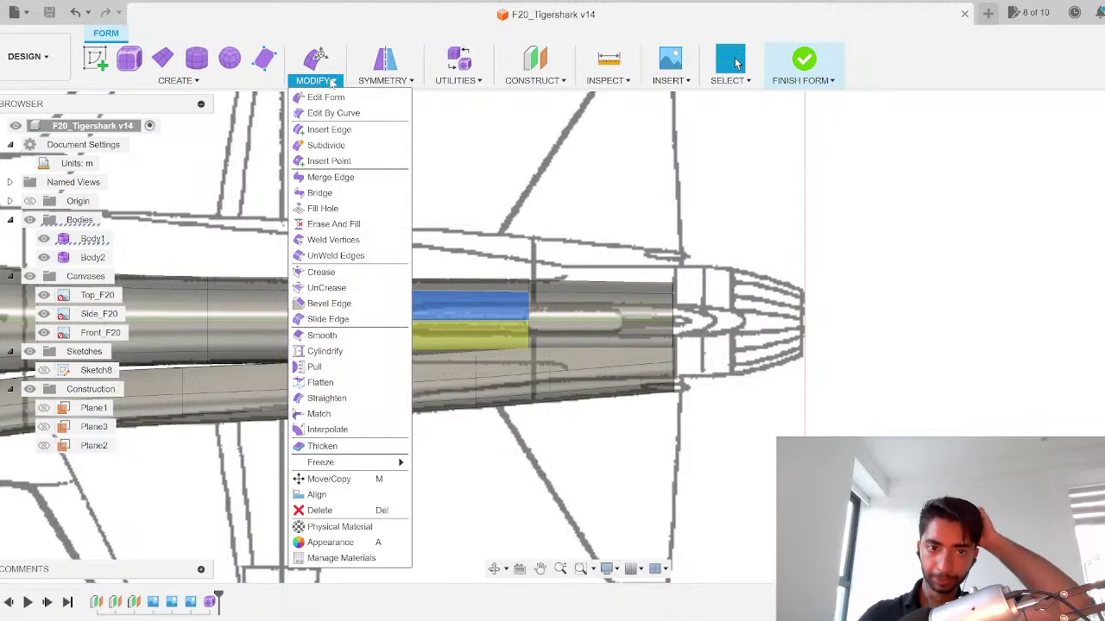
left_click(344, 130)
scroll(465, 315, "up", 3)
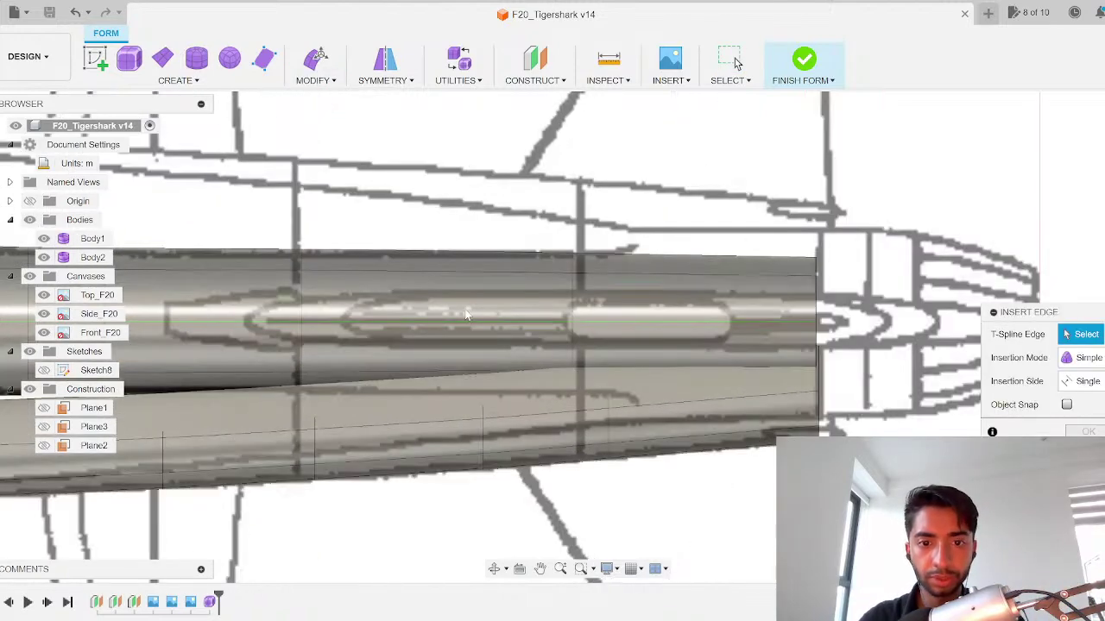
middle_click_drag(436, 294, 288, 217, "shift")
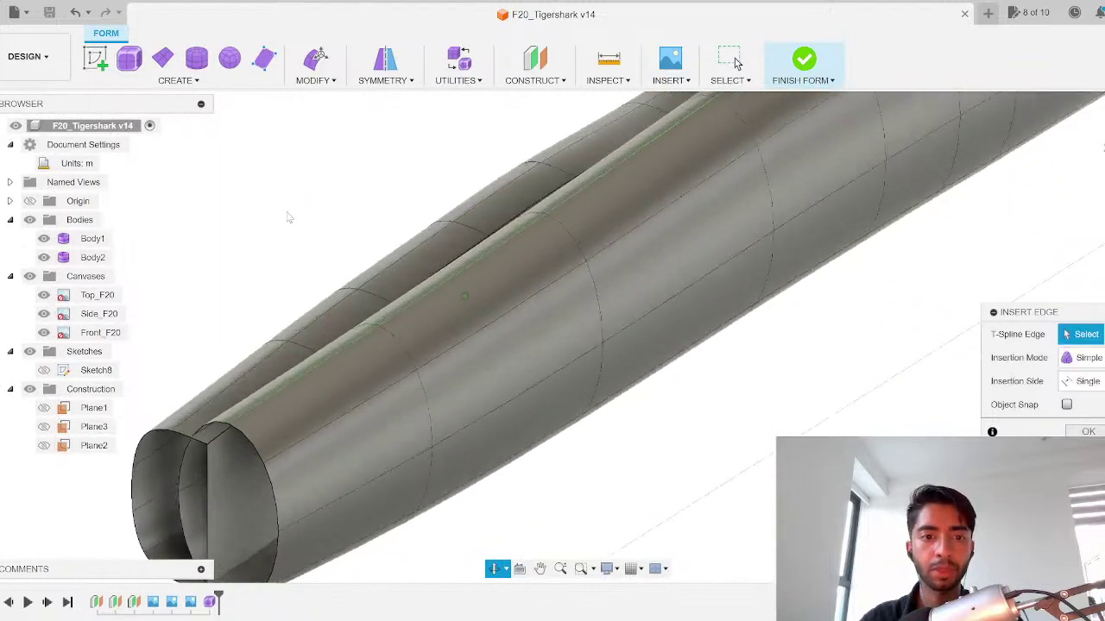
left_click(423, 399)
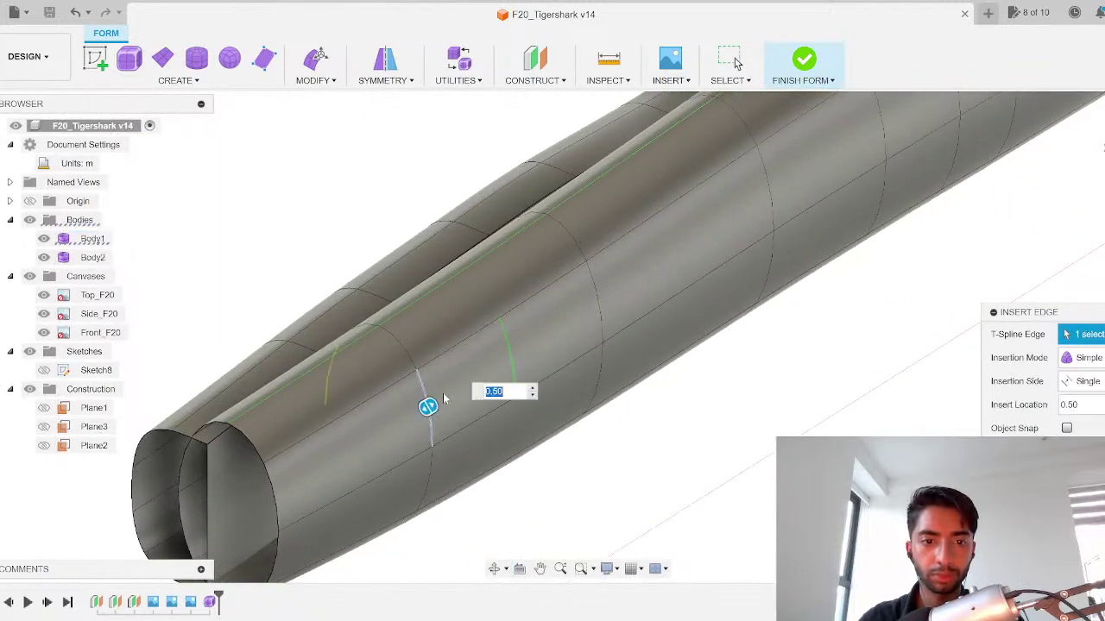
left_click(409, 355)
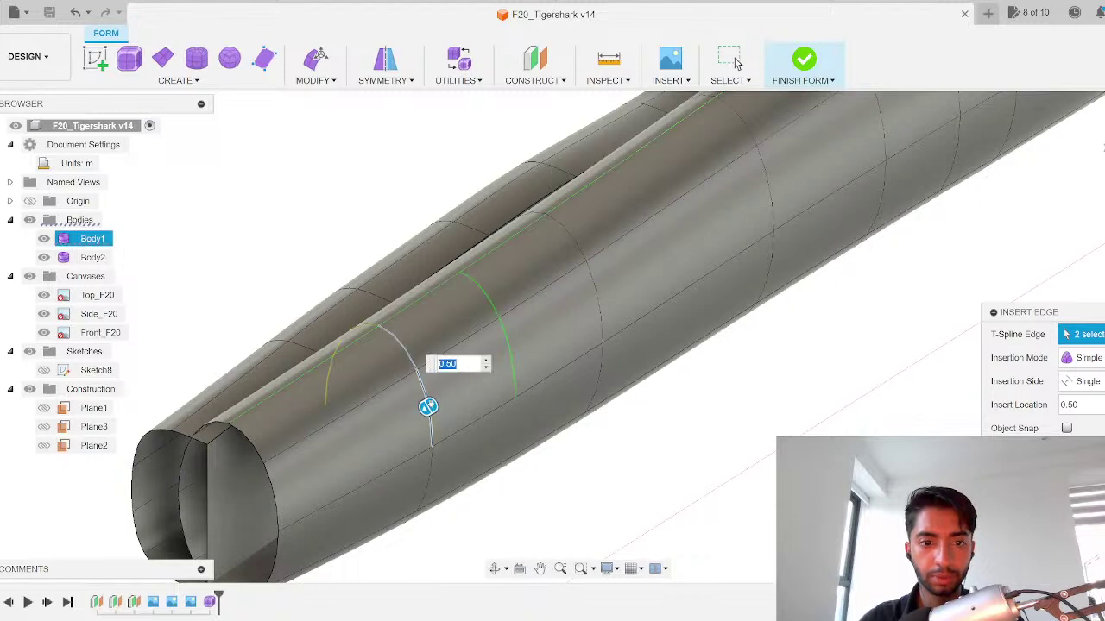
left_click(432, 466)
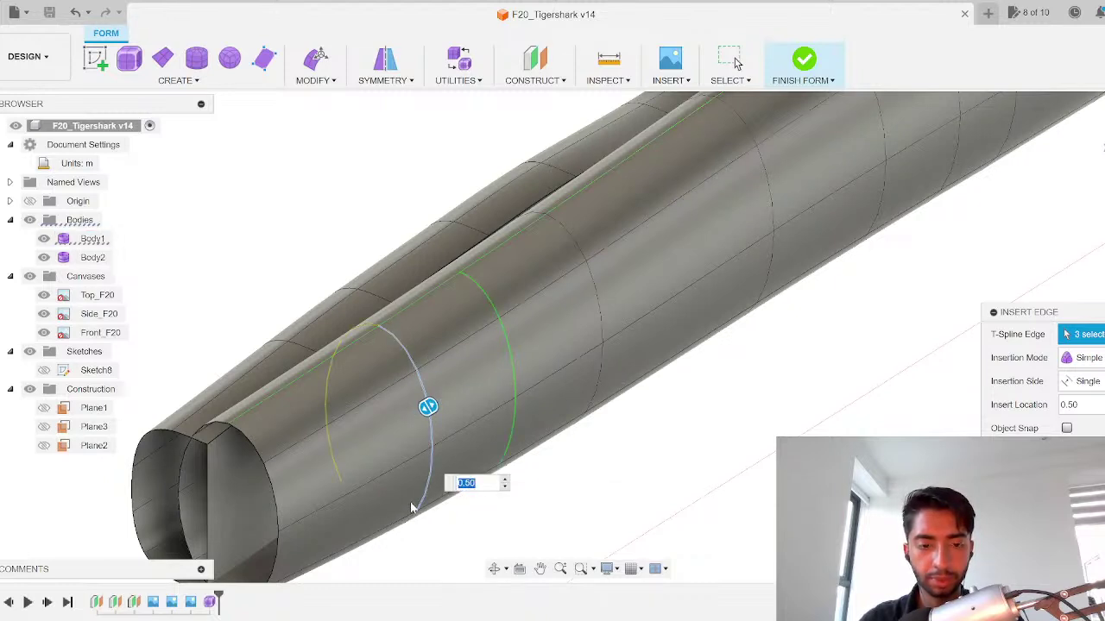
middle_click_drag(411, 507, 419, 469, "shift")
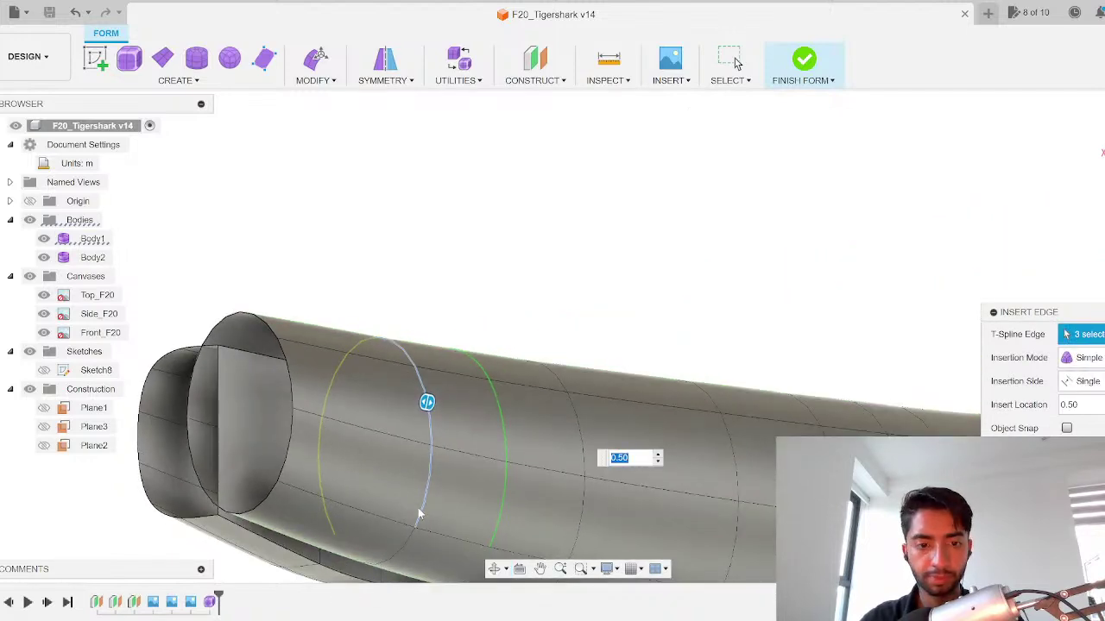
scroll(464, 444, "down", 5)
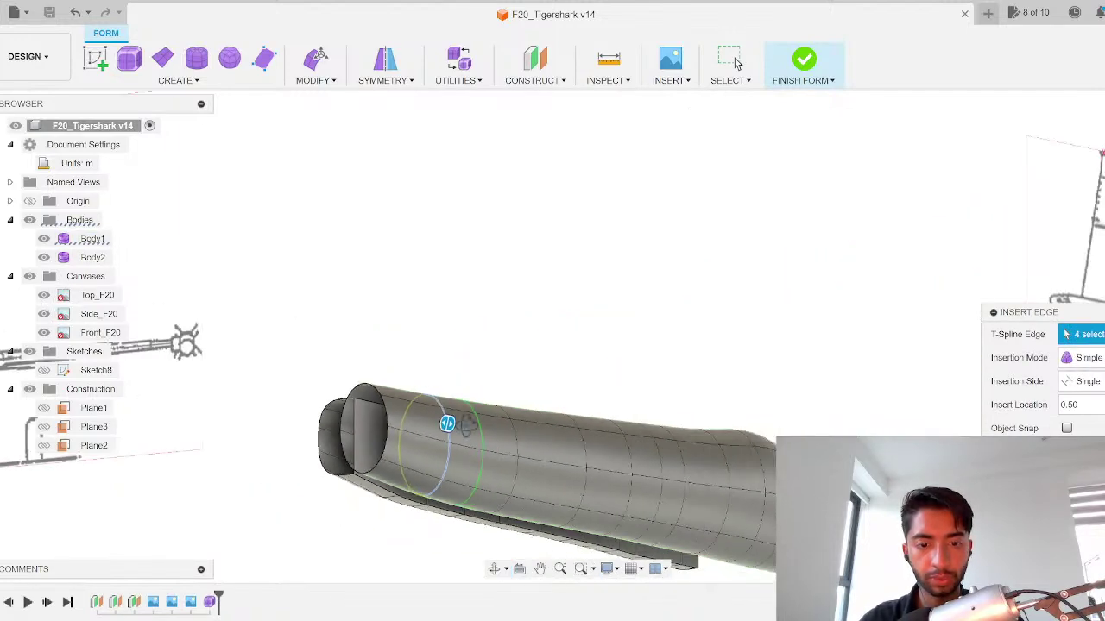
middle_click_drag(464, 444, 464, 475, "shift")
scroll(466, 409, "up", 3)
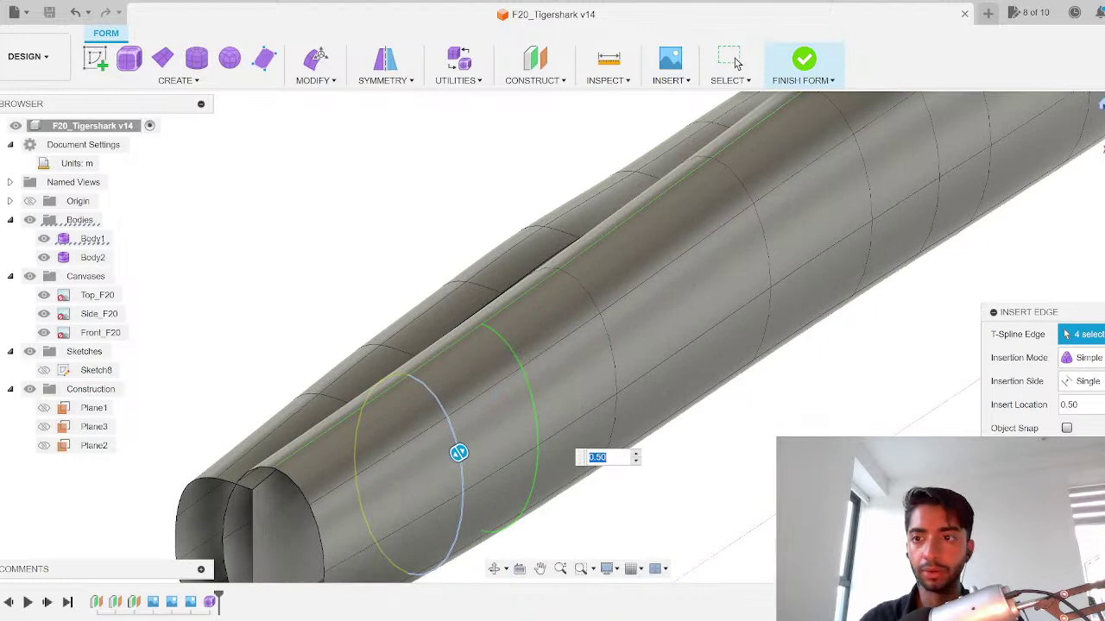
Step: Insert the new fuselage edge ring at location 0.344, level with the neighbouring intake edge in the top view
left_click(1104, 148)
scroll(528, 429, "down", 3)
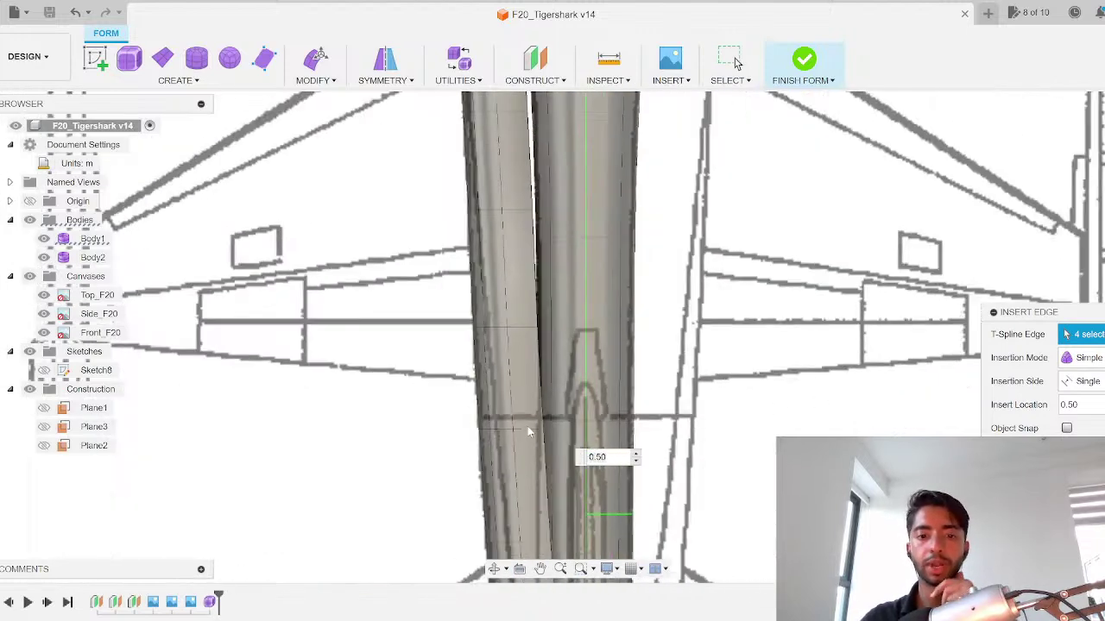
middle_click_drag(618, 570, 570, 344)
scroll(569, 344, "up", 2)
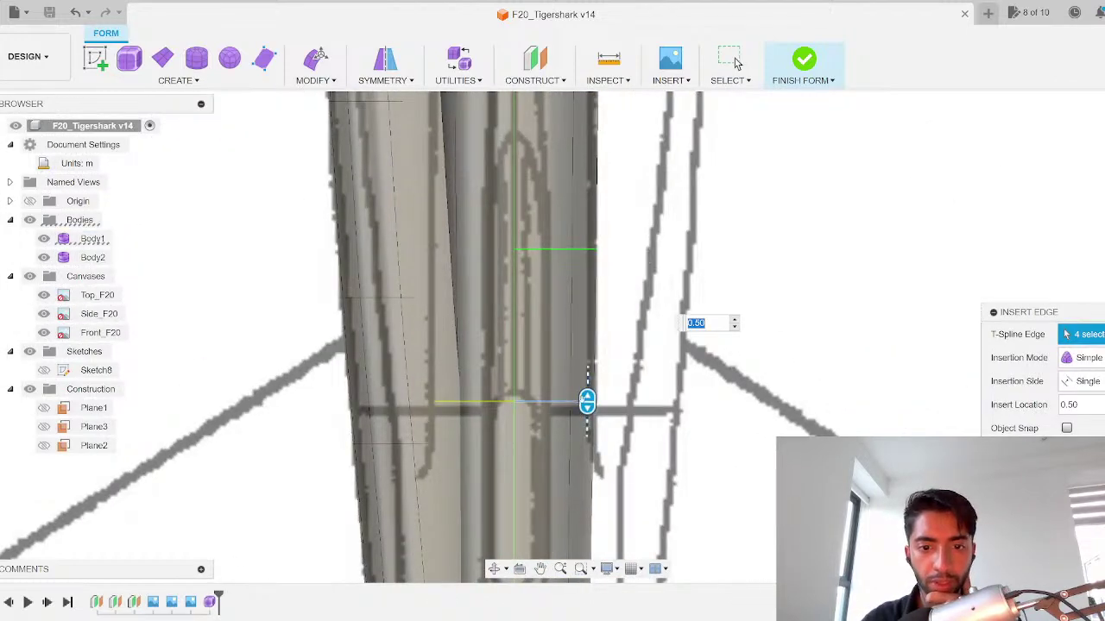
type("0.361")
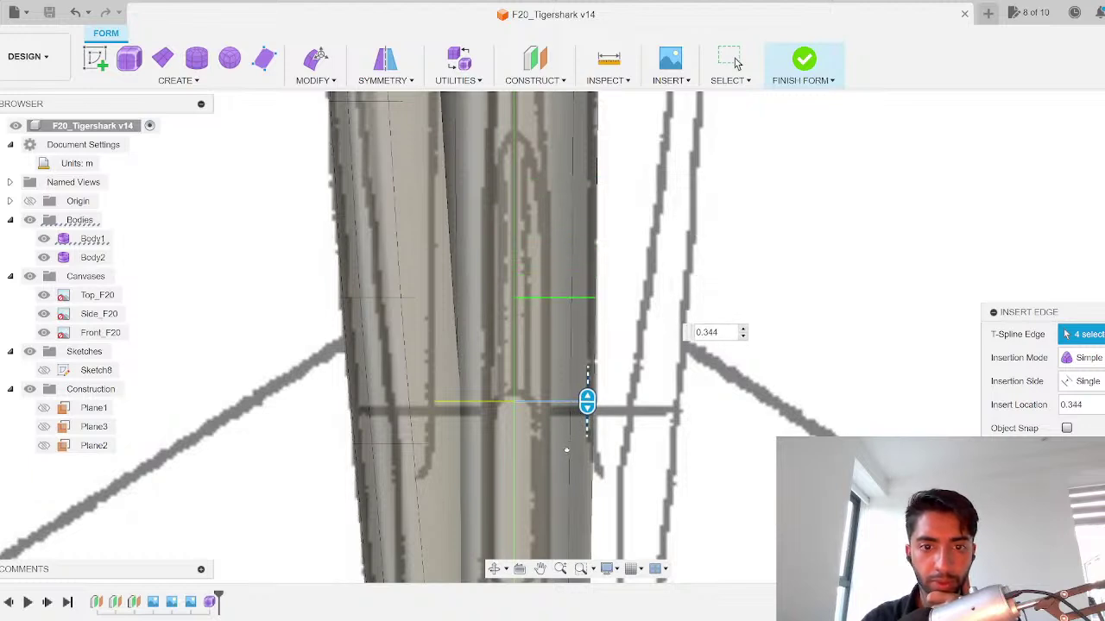
key("Return")
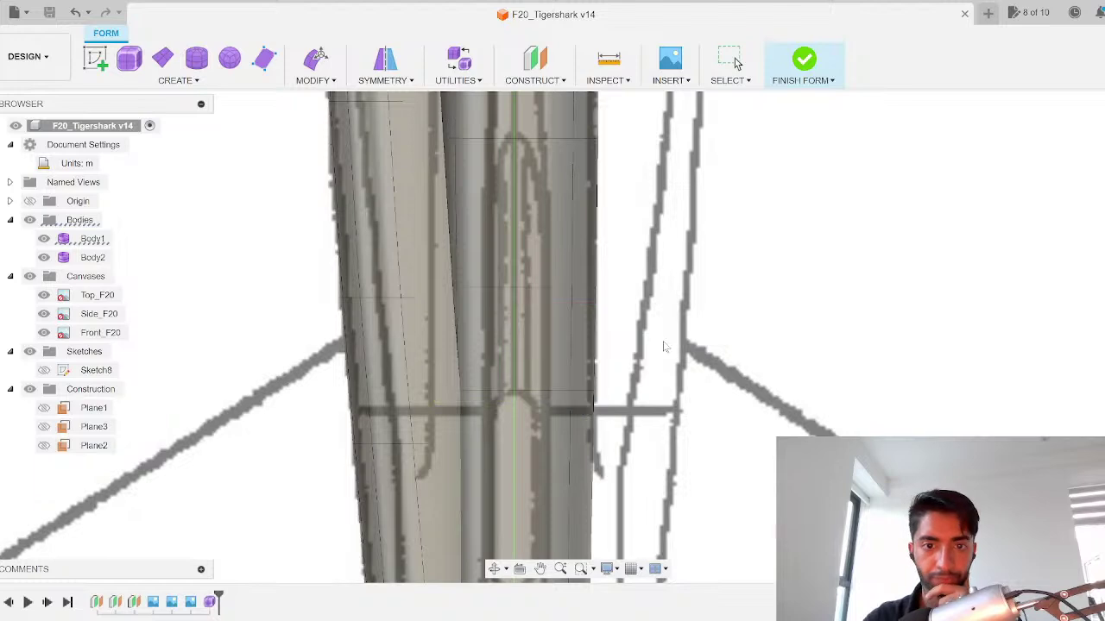
scroll(489, 439, "down", 2)
scroll(490, 438, "down", 3)
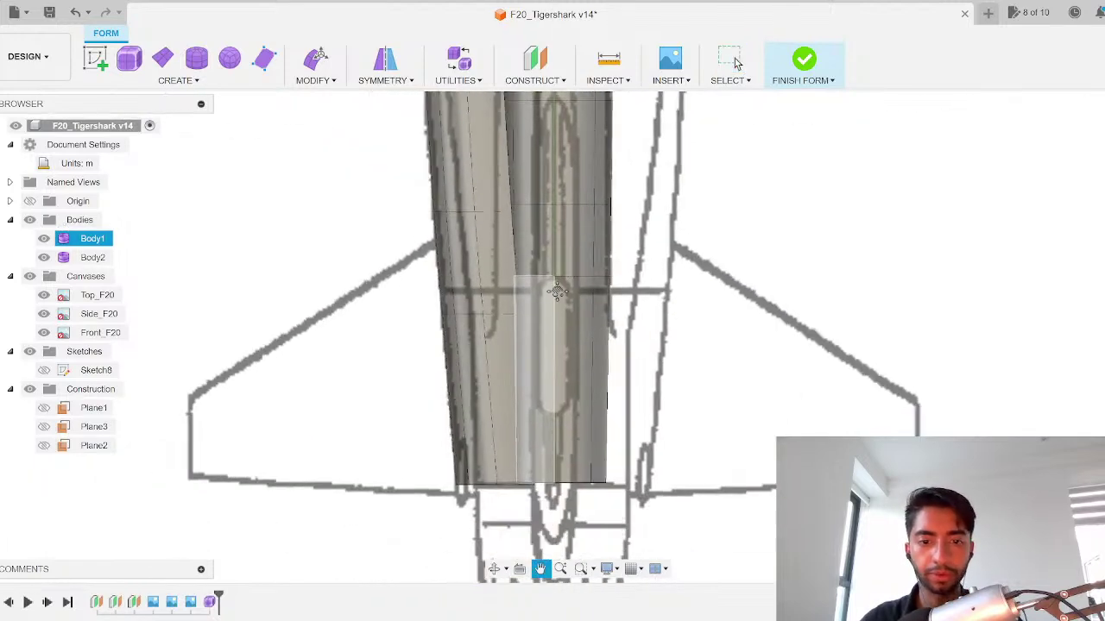
Step: Save the design as a new version with the default description
middle_click_drag(609, 390, 661, 309, "shift")
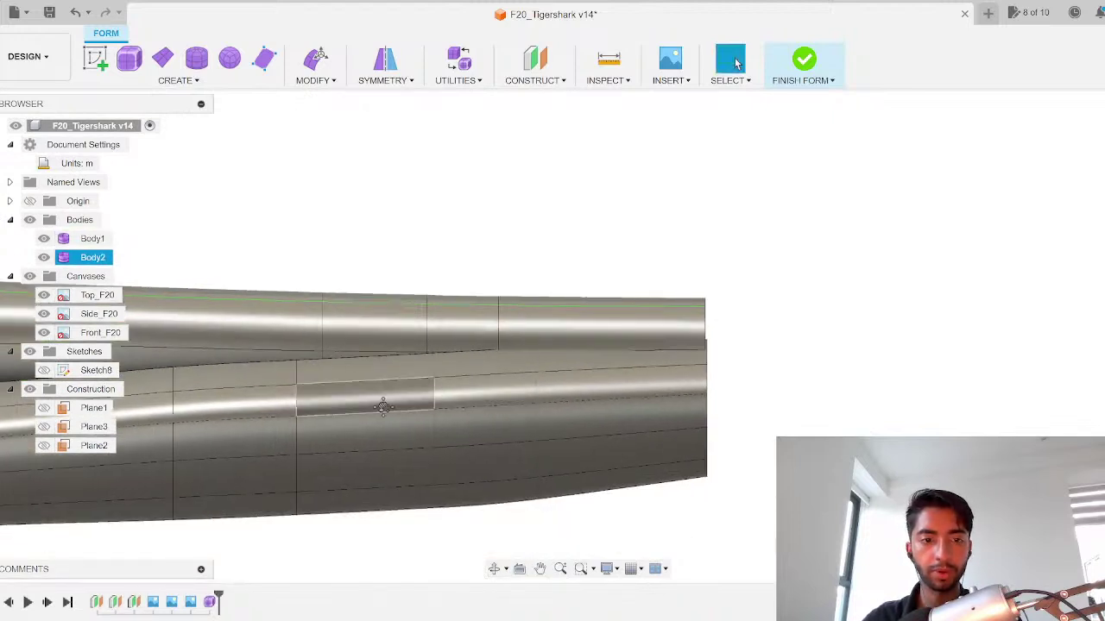
middle_click_drag(384, 401, 545, 341)
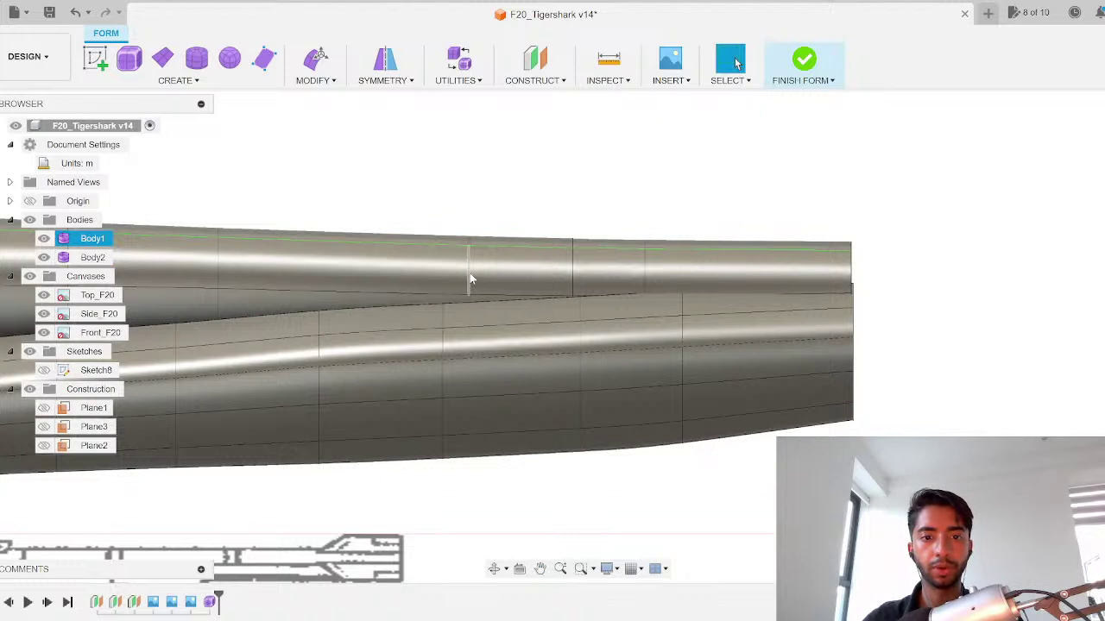
scroll(491, 449, "down", 2)
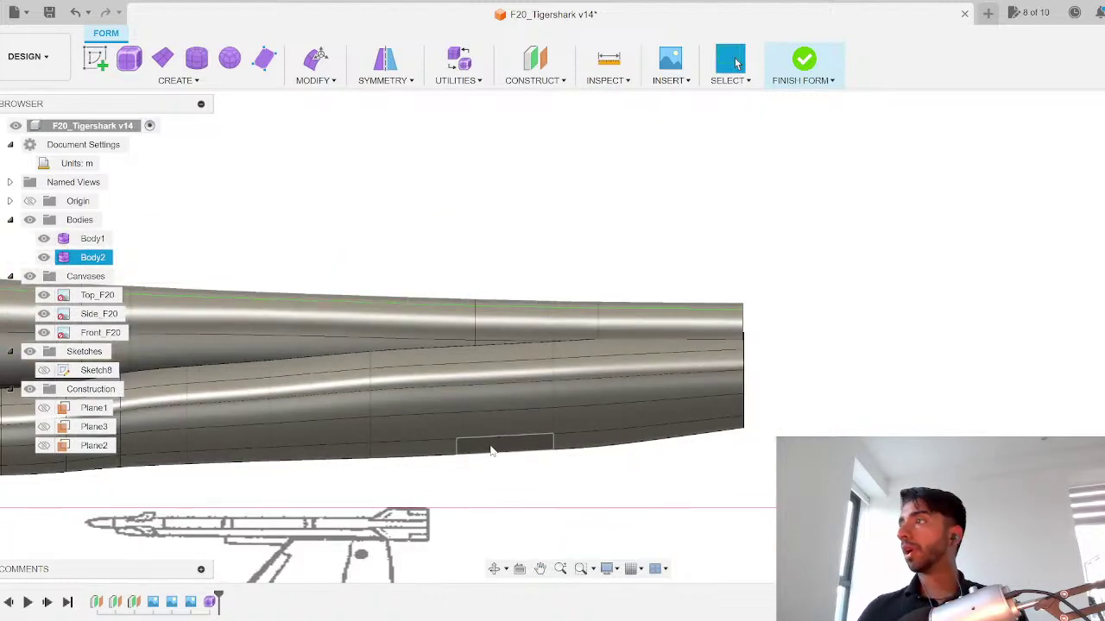
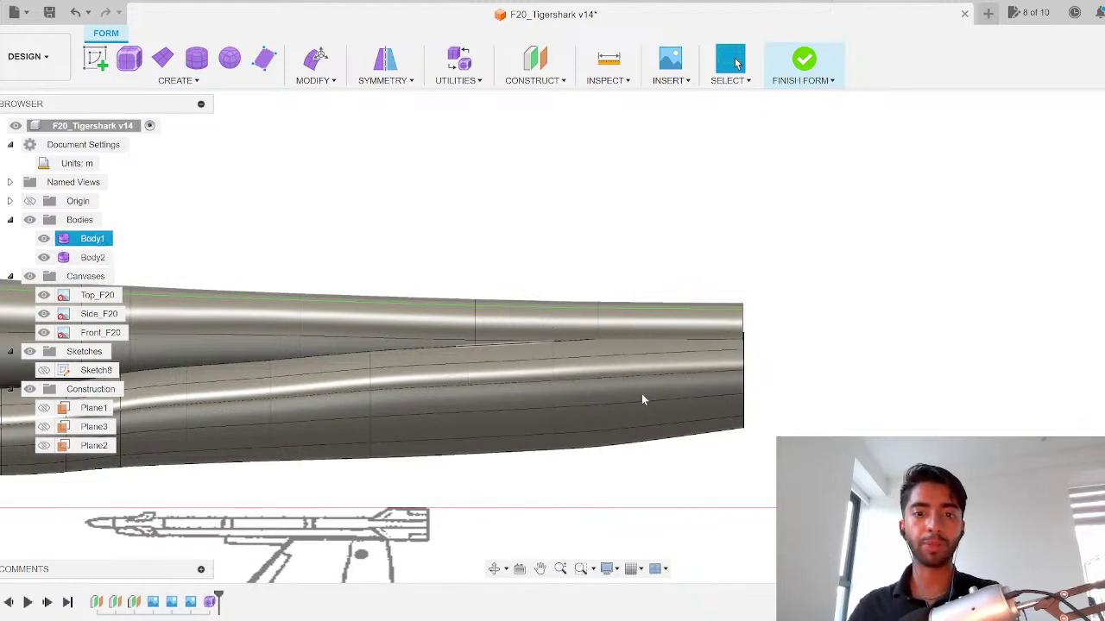
scroll(589, 407, "down", 4)
middle_click_drag(570, 295, 673, 258)
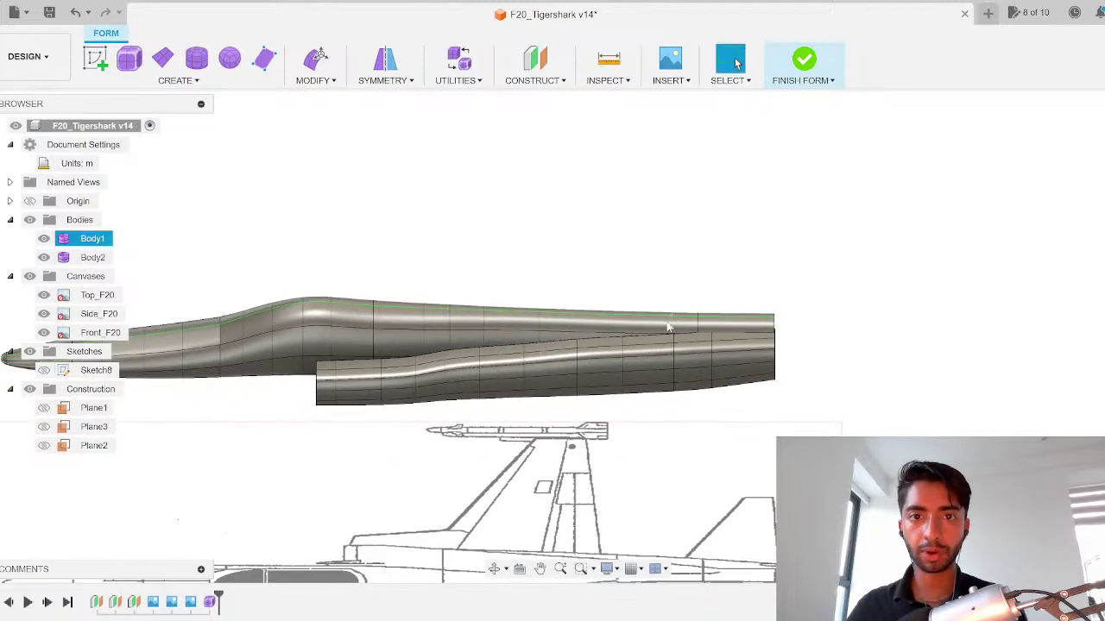
key("ctrl+s")
key("Return")
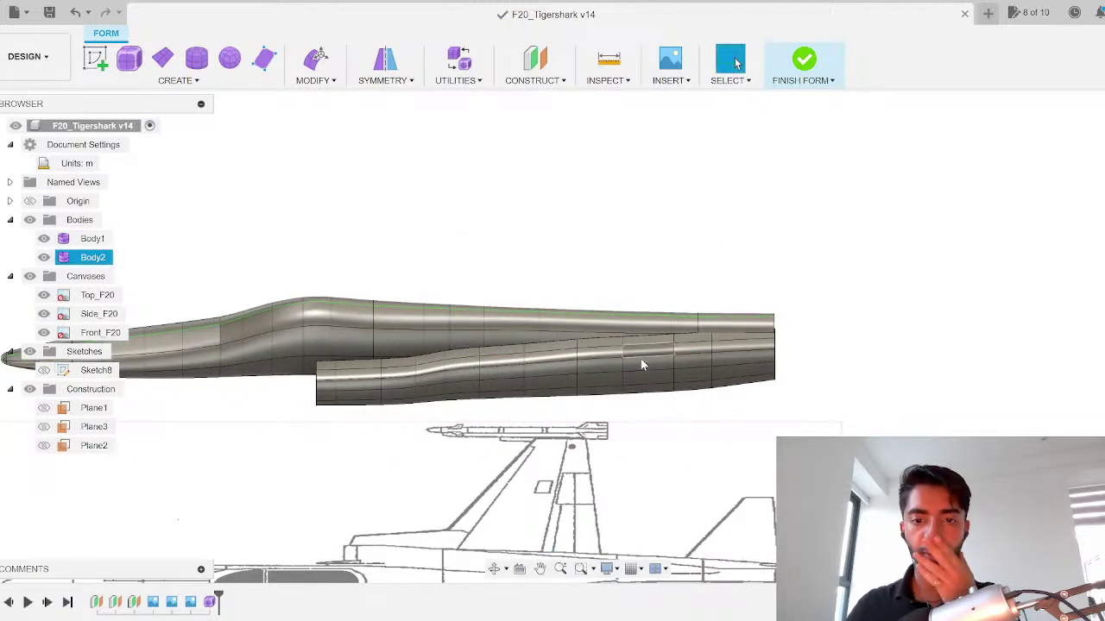
Step: Duplicate the fuselage and intake T-spline bodies in place and hide the two originals
scroll(639, 366, "up", 4)
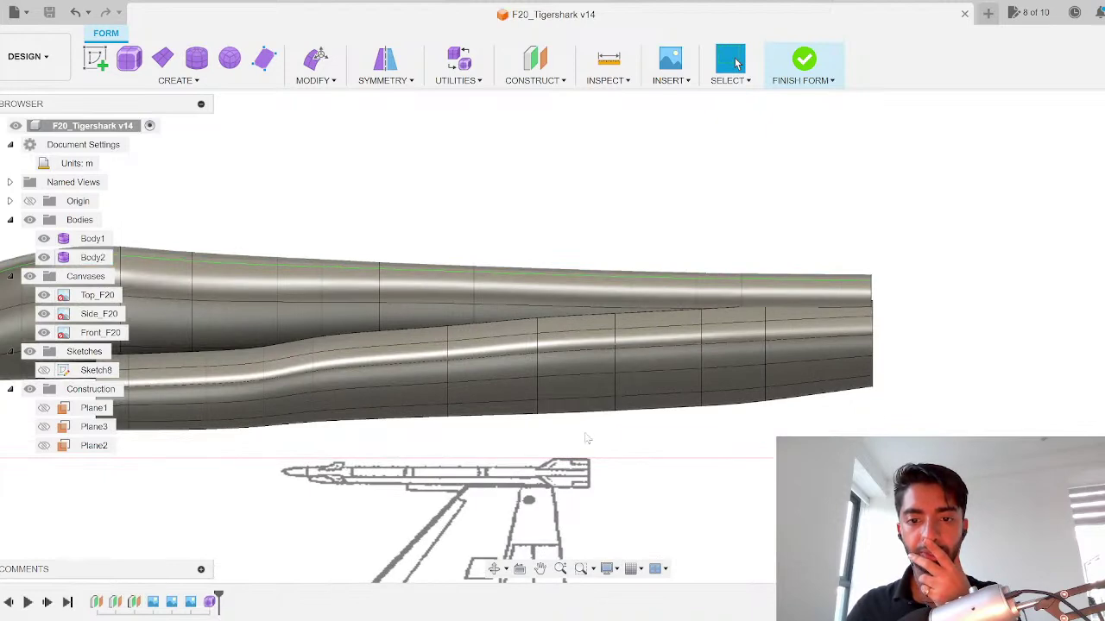
scroll(584, 442, "down", 3)
middle_click_drag(584, 447, 630, 386)
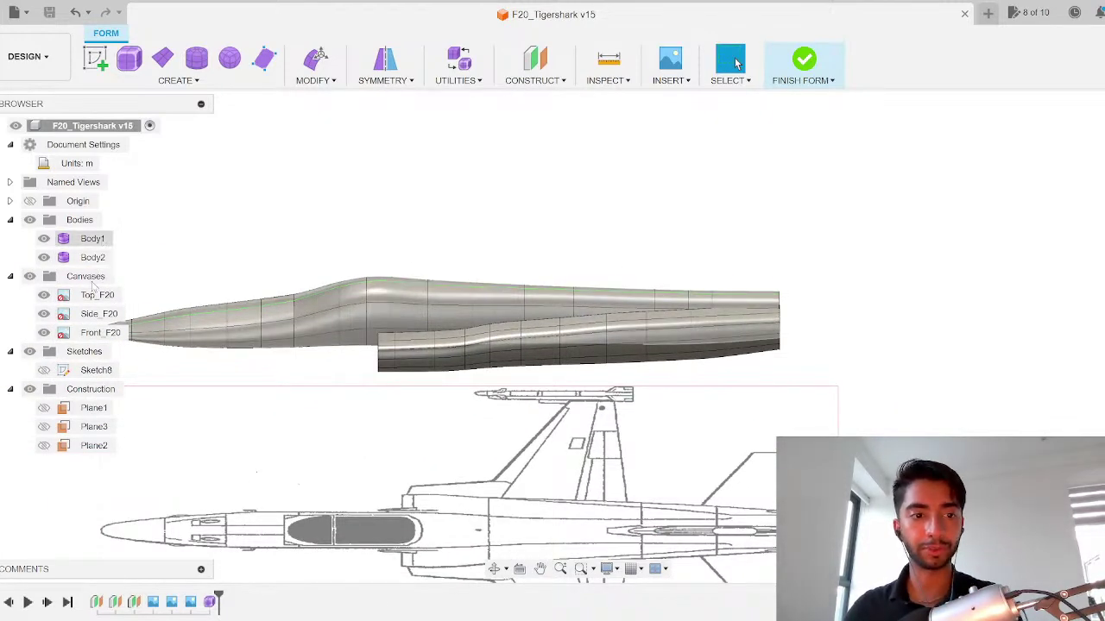
left_click(93, 239)
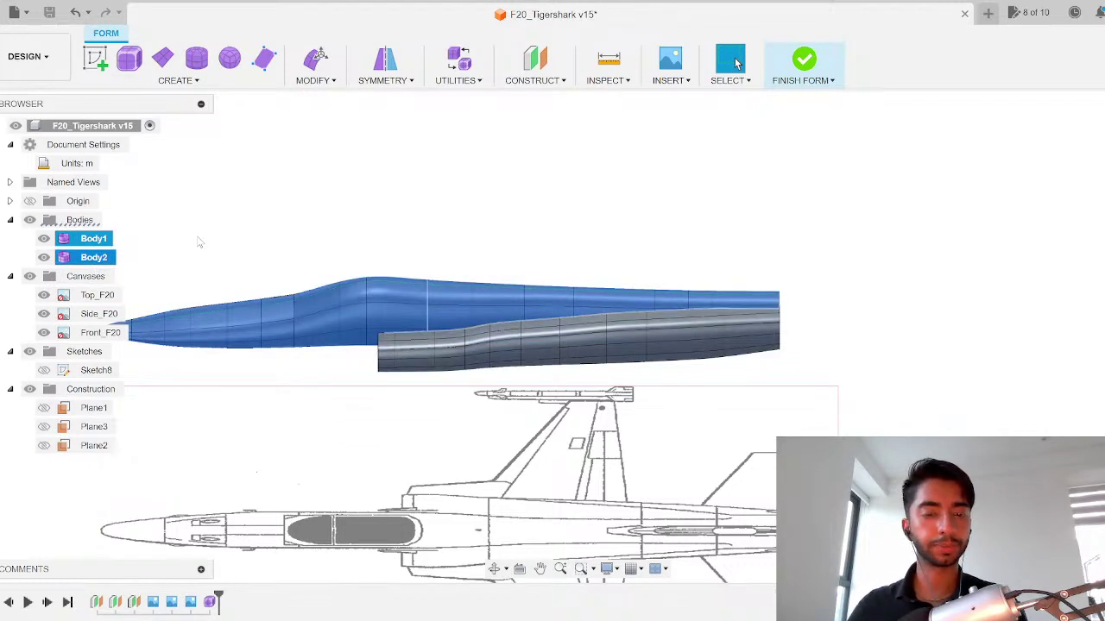
key("ctrl+v")
left_click(734, 60)
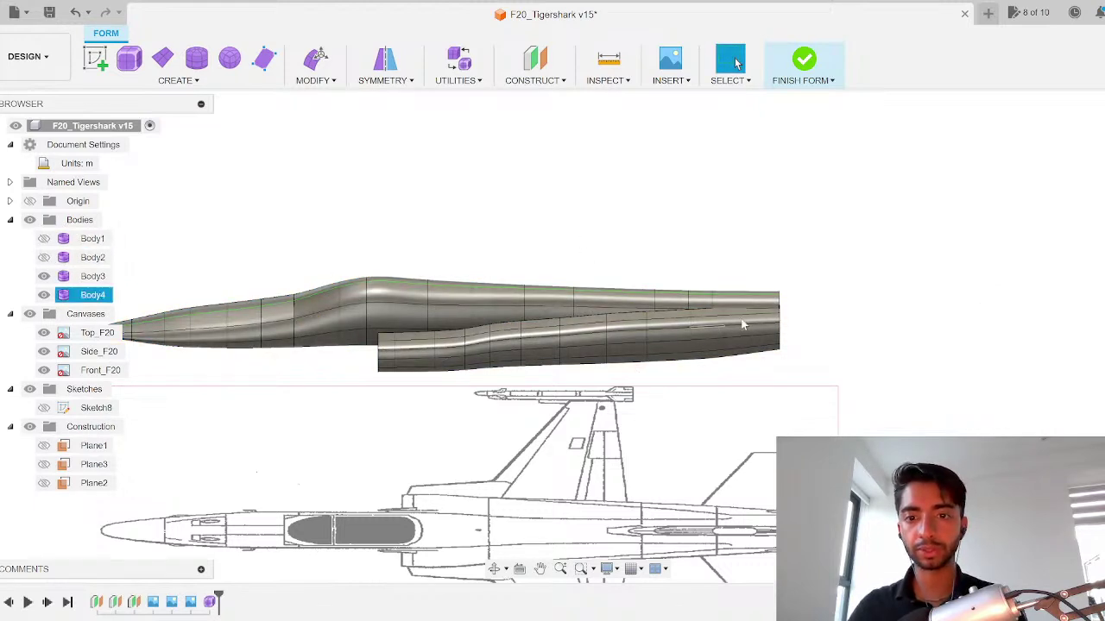
Step: Delete all forward faces of the two copied bodies, keeping only the short tail section of the fuselage and intake
scroll(604, 412, "down", 2)
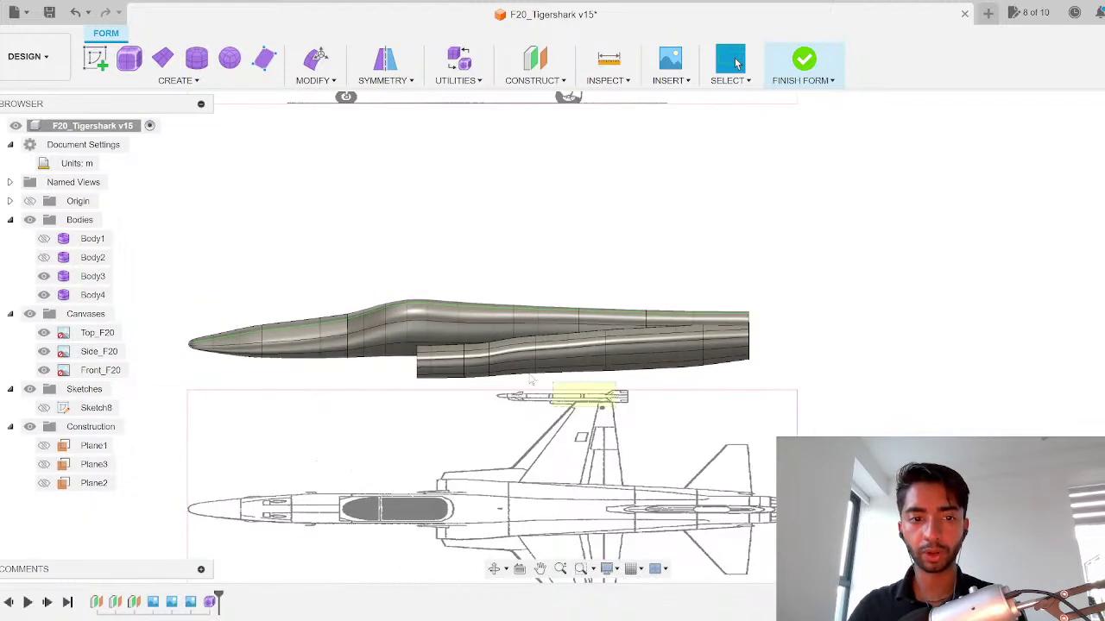
left_click_drag(529, 375, 133, 263)
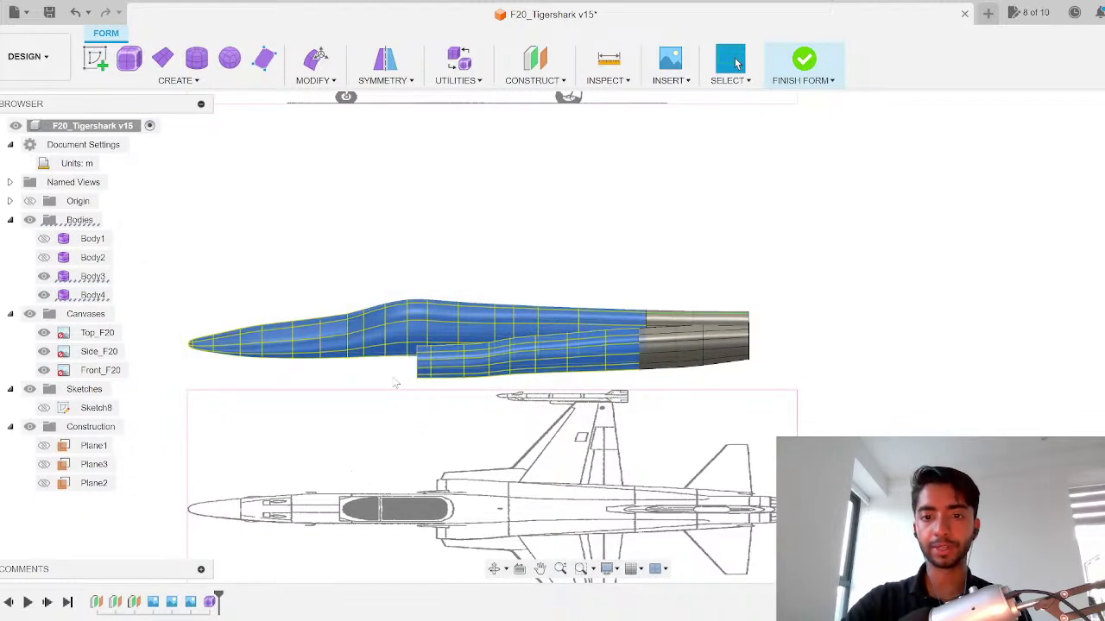
key("Delete")
scroll(646, 391, "up", 5)
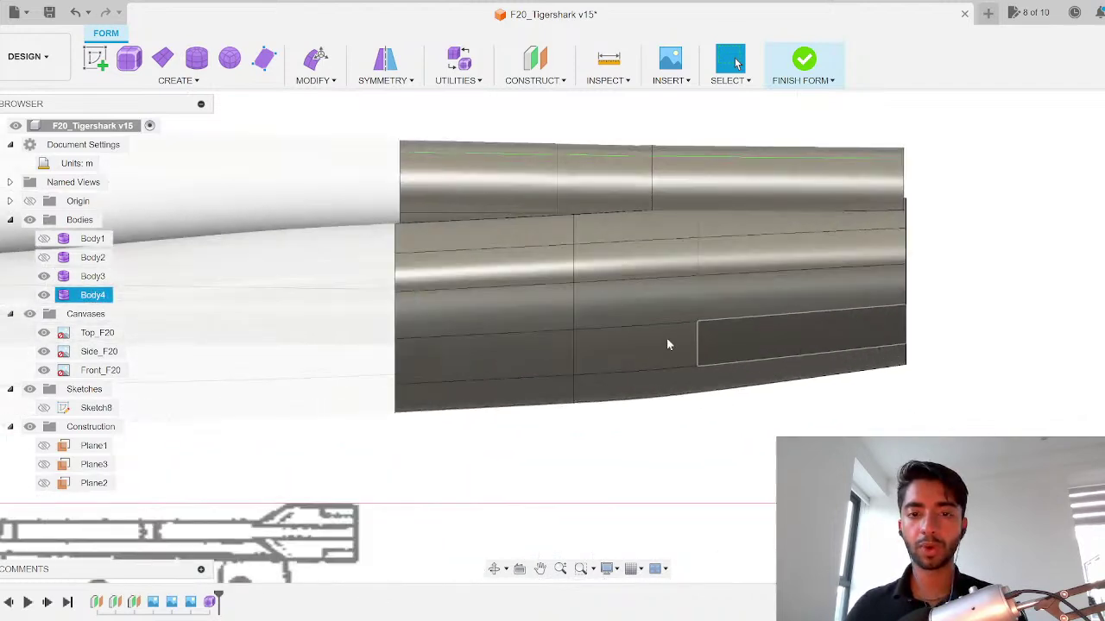
scroll(568, 328, "down", 3)
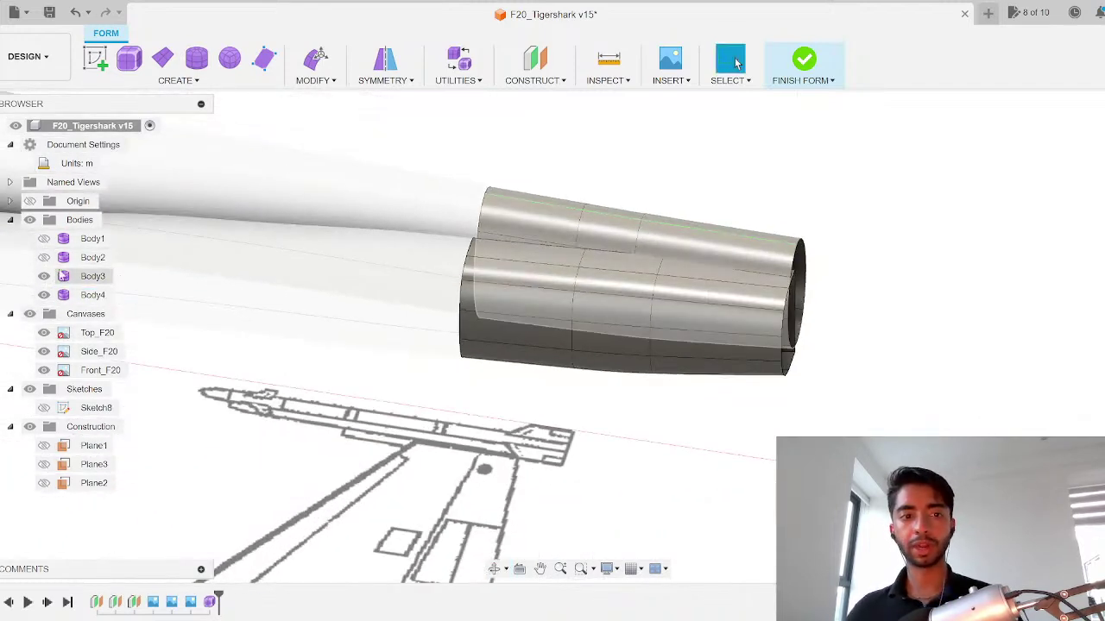
Step: Show the original fuselage and intake bodies for comparison with the trimmed copies, and hide them again
left_click(45, 240)
left_click(46, 257)
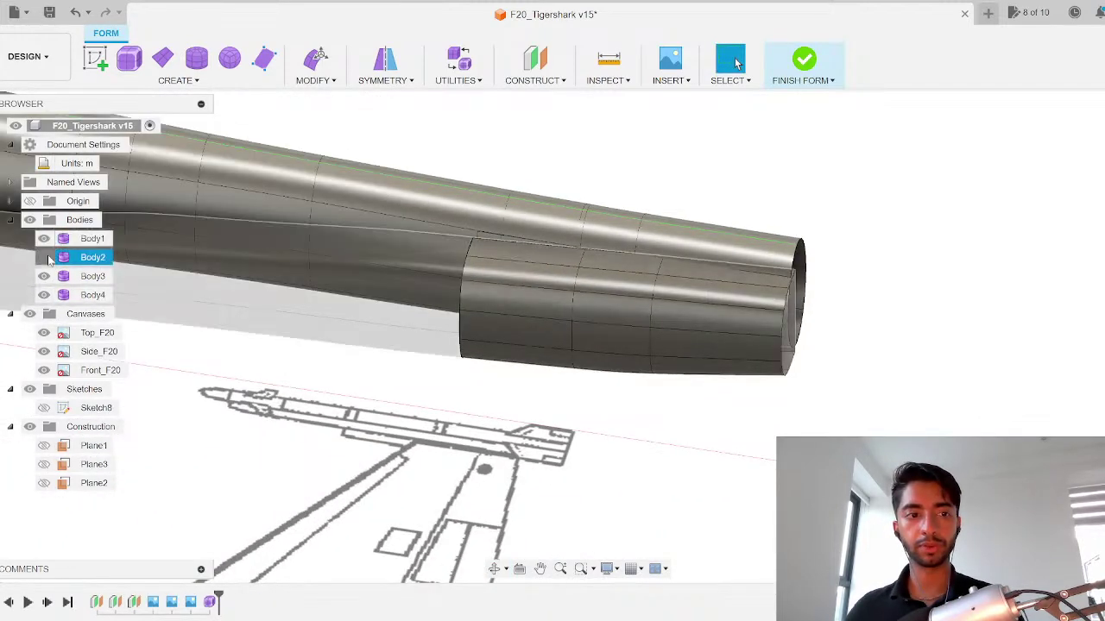
left_click(44, 239)
left_click(45, 258)
scroll(595, 275, "up", 4)
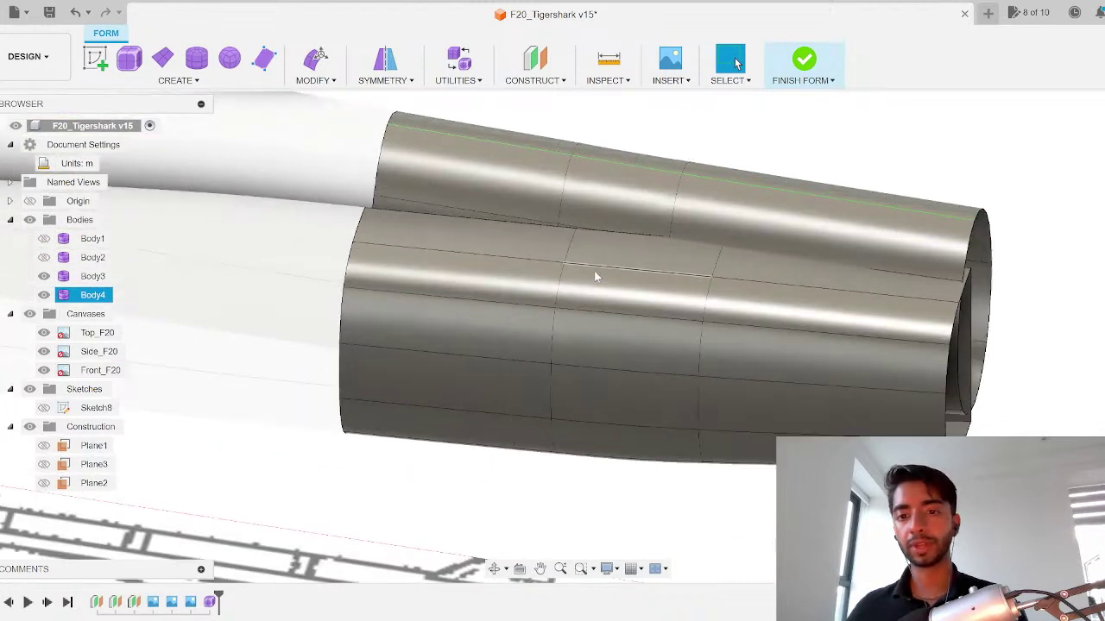
Step: Delete the rearmost facing faces of the copied tail sections: the fuselage's side face and the intake's flat inner face
middle_click_drag(594, 272, 517, 241, "shift")
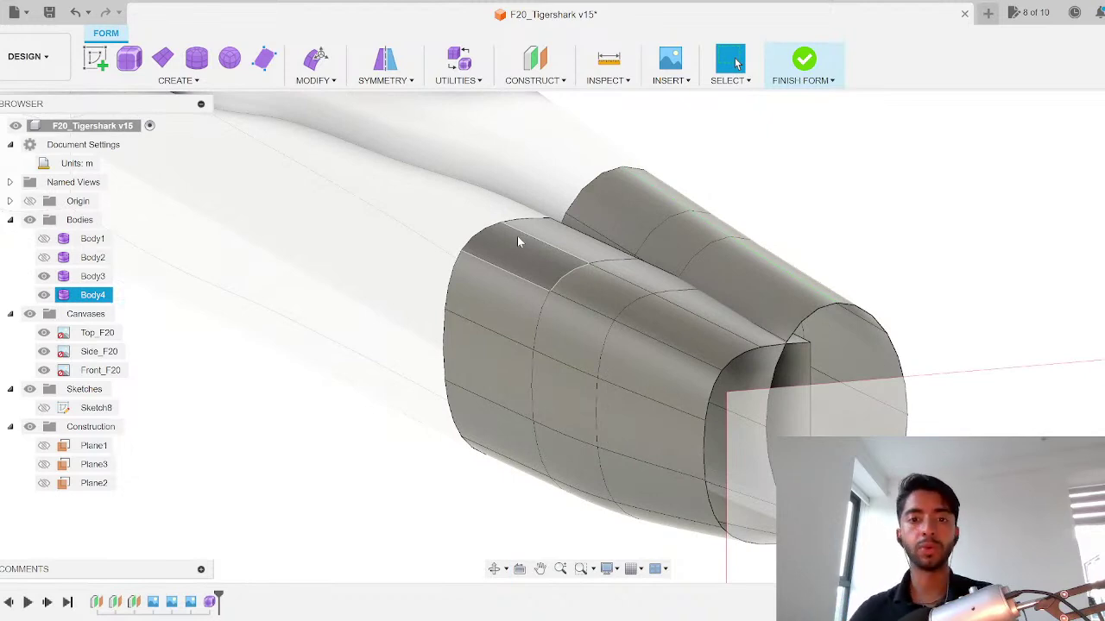
scroll(725, 369, "down", 3)
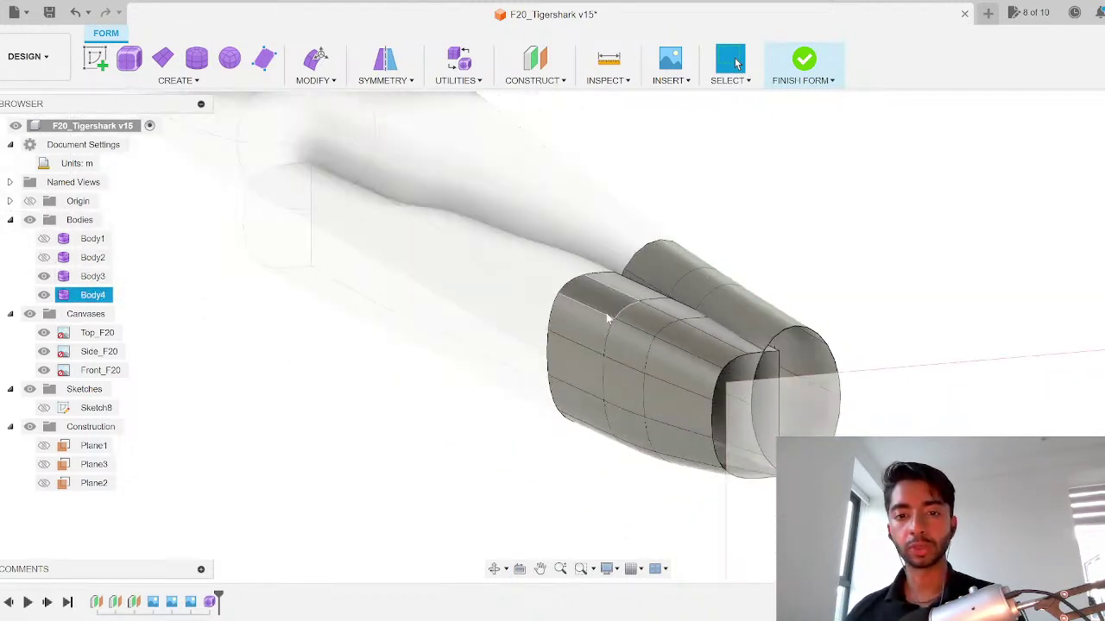
middle_click_drag(807, 419, 787, 393, "shift")
middle_click_drag(626, 298, 397, 168)
scroll(659, 285, "up", 2)
scroll(658, 287, "up", 2)
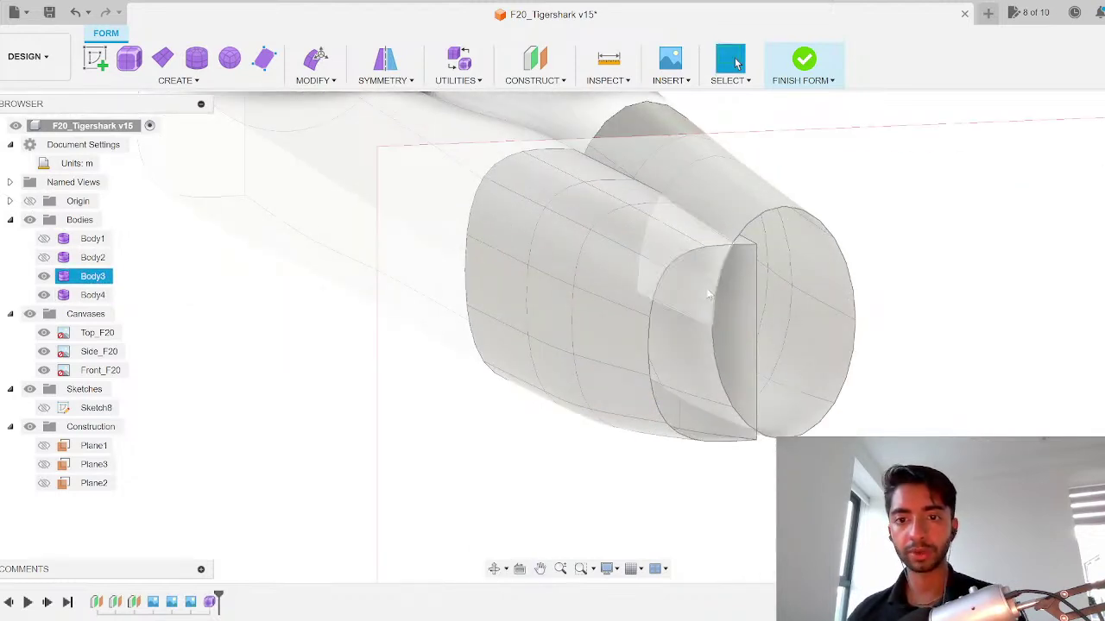
left_click(696, 358)
key("Delete")
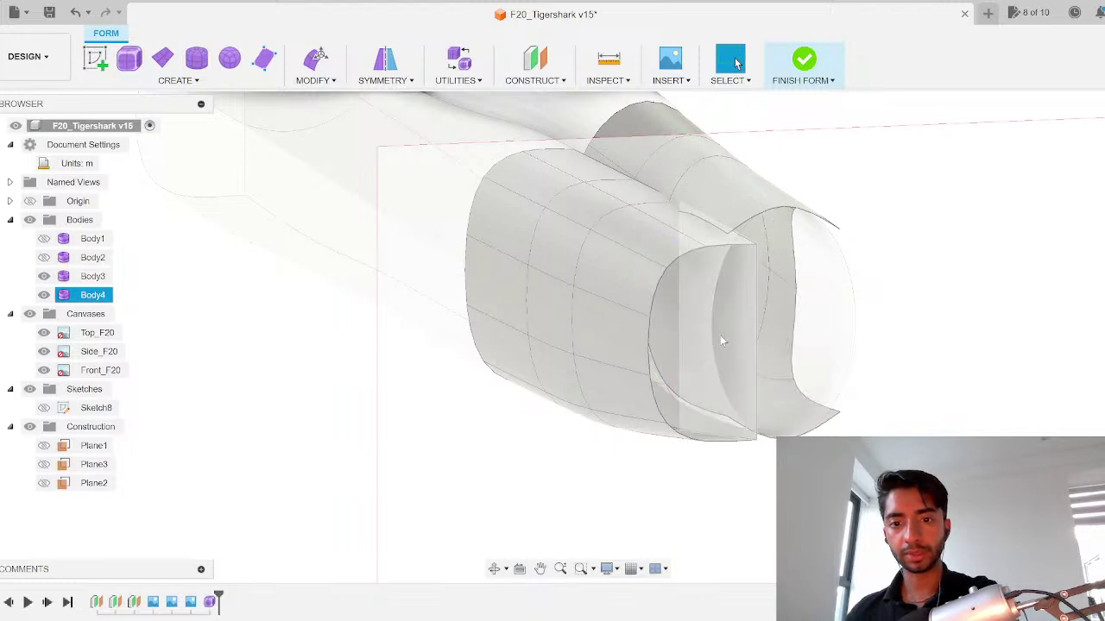
left_click(719, 335)
key("Delete")
Step: Delete the intake copy's remaining flat inner face and the next fuselage side face that looks towards the intake
scroll(702, 309, "down", 2)
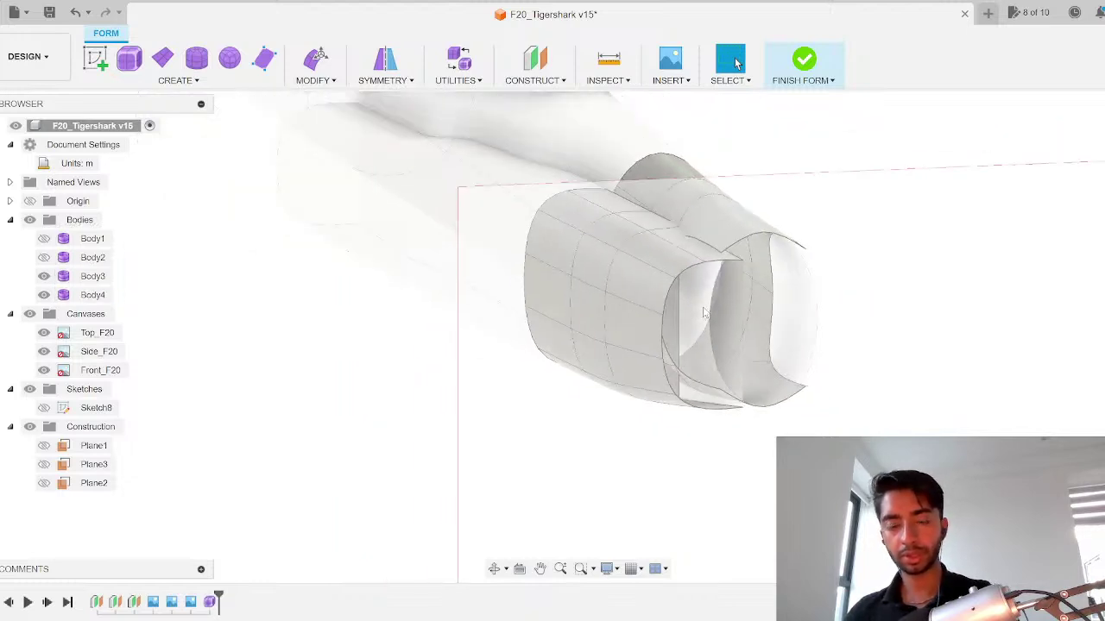
scroll(703, 308, "up", 2)
middle_click_drag(703, 306, 460, 295, "shift")
left_click(460, 293)
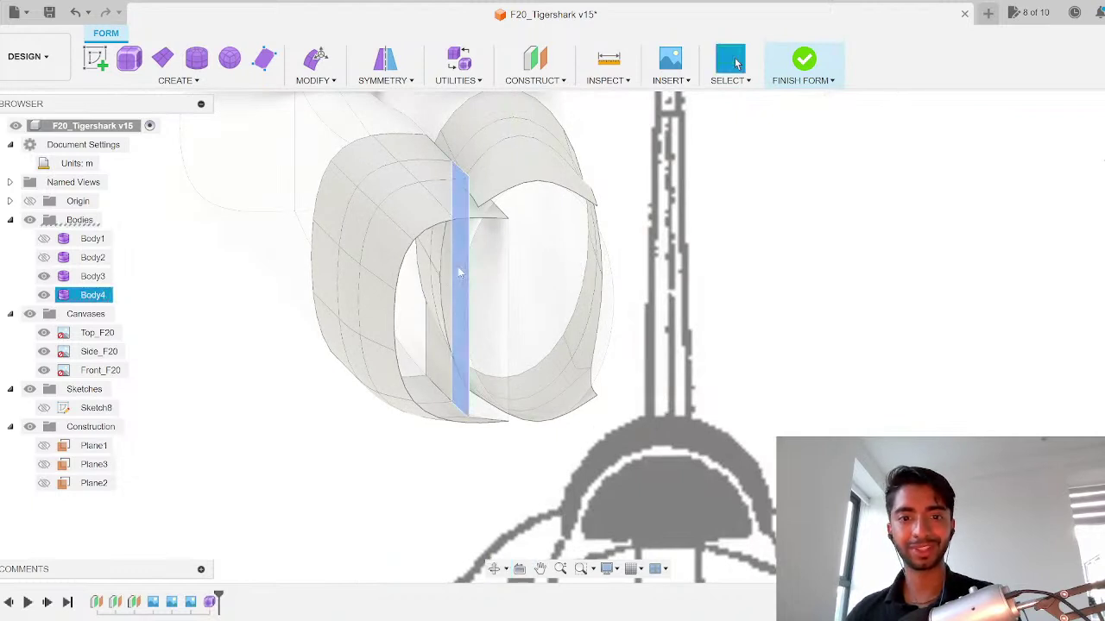
key("Delete")
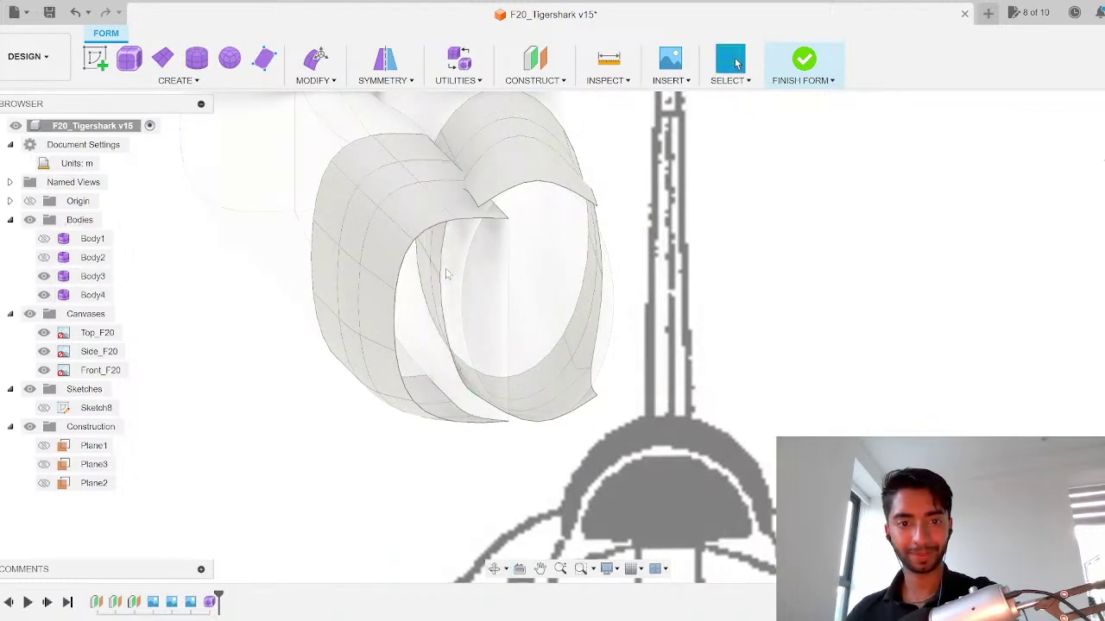
left_click(440, 253)
key("Delete")
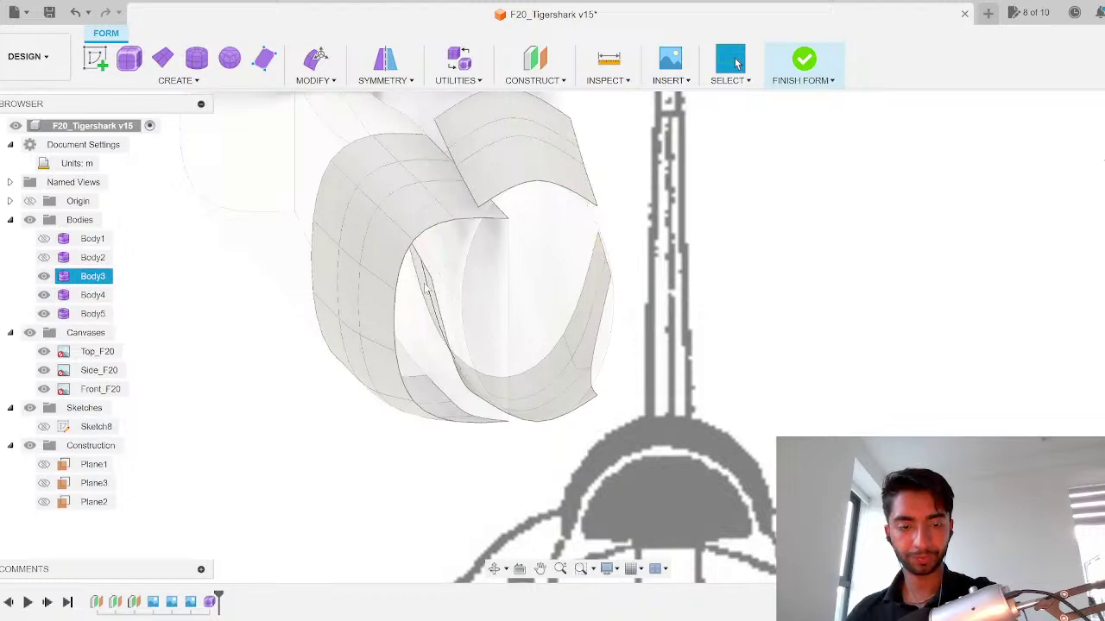
Step: Delete the last fuselage side face opposite the intake, leaving only the copy's upper and lower strips
scroll(455, 200, "up", 5)
middle_click_drag(432, 216, 464, 166)
left_click(336, 351)
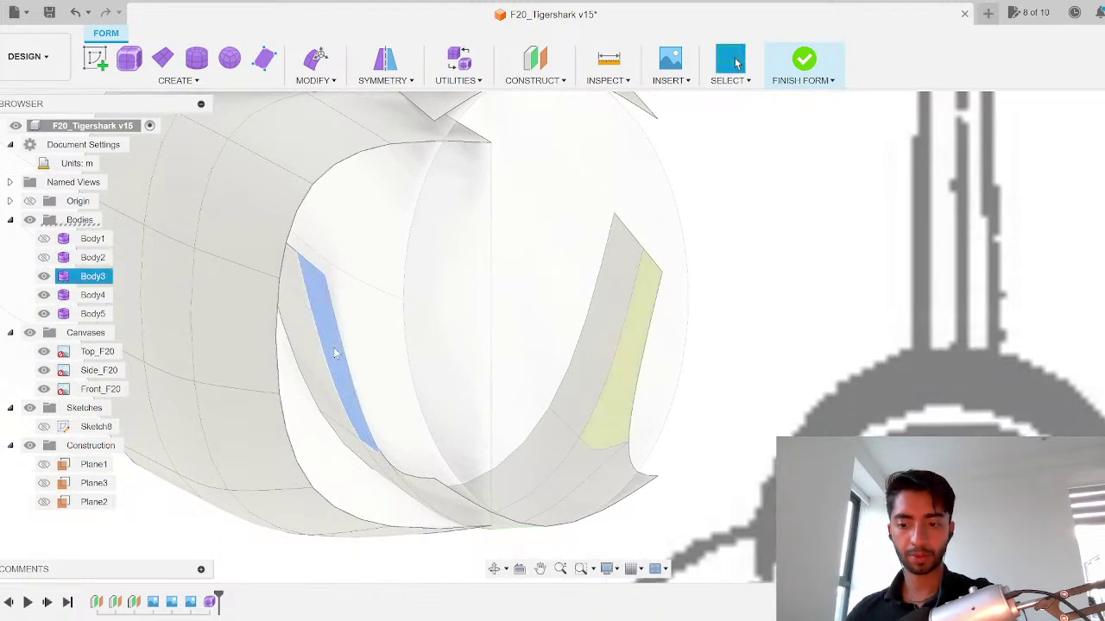
key("Delete")
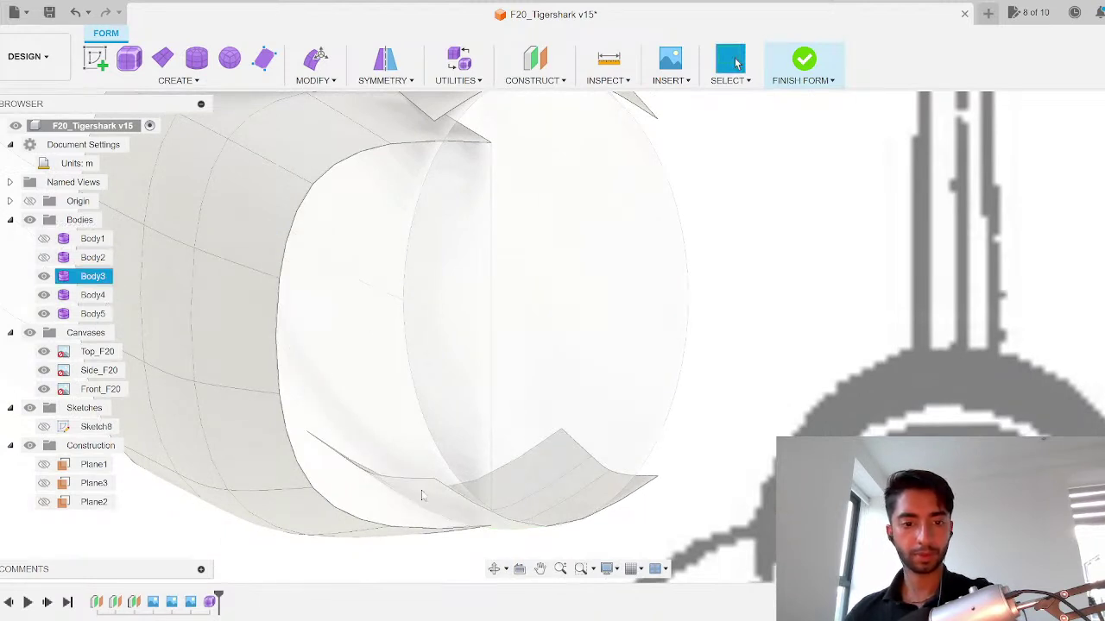
Step: Hide all reference canvases to work on the open gaps between the trimmed fuselage and intake copies
scroll(421, 494, "down", 2)
middle_click_drag(422, 495, 446, 478, "shift")
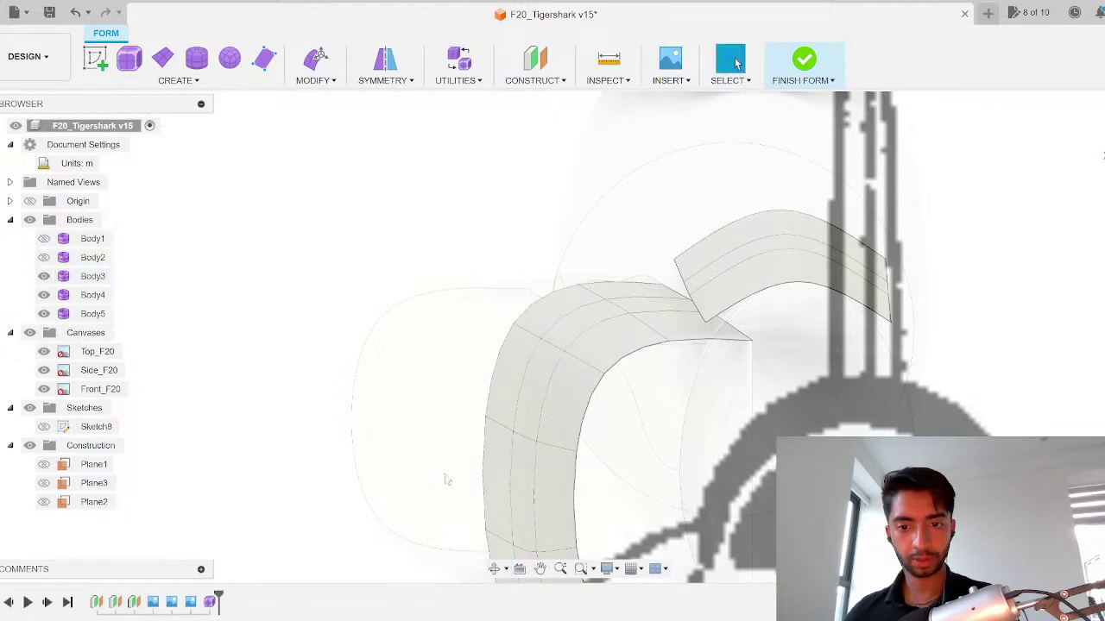
scroll(446, 478, "down", 3)
middle_click_drag(589, 392, 428, 281)
scroll(487, 451, "up", 3)
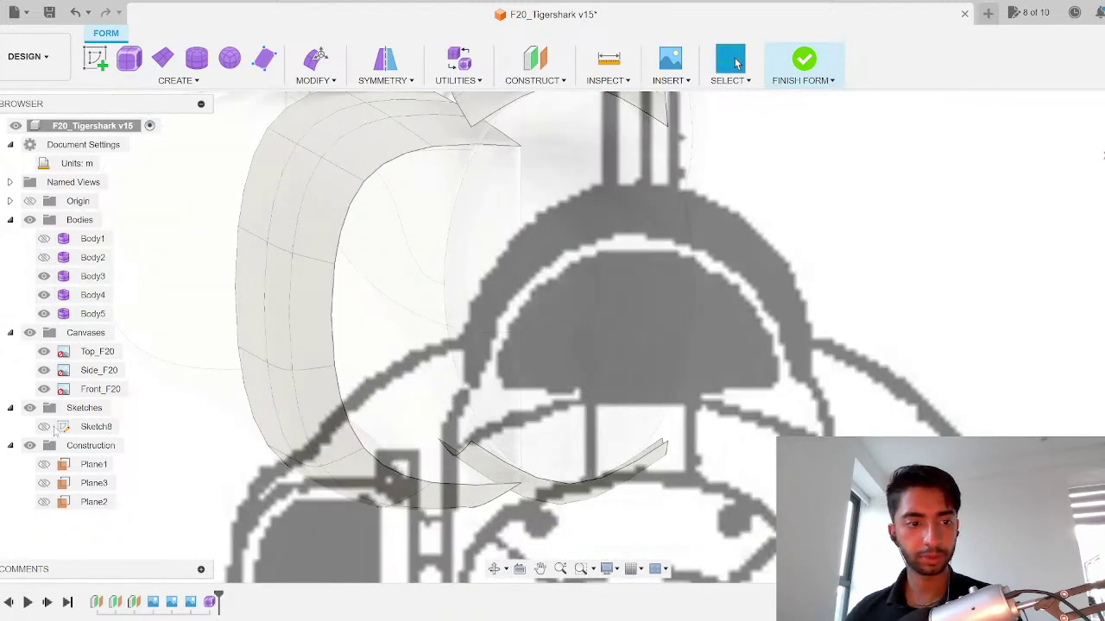
left_click(32, 334)
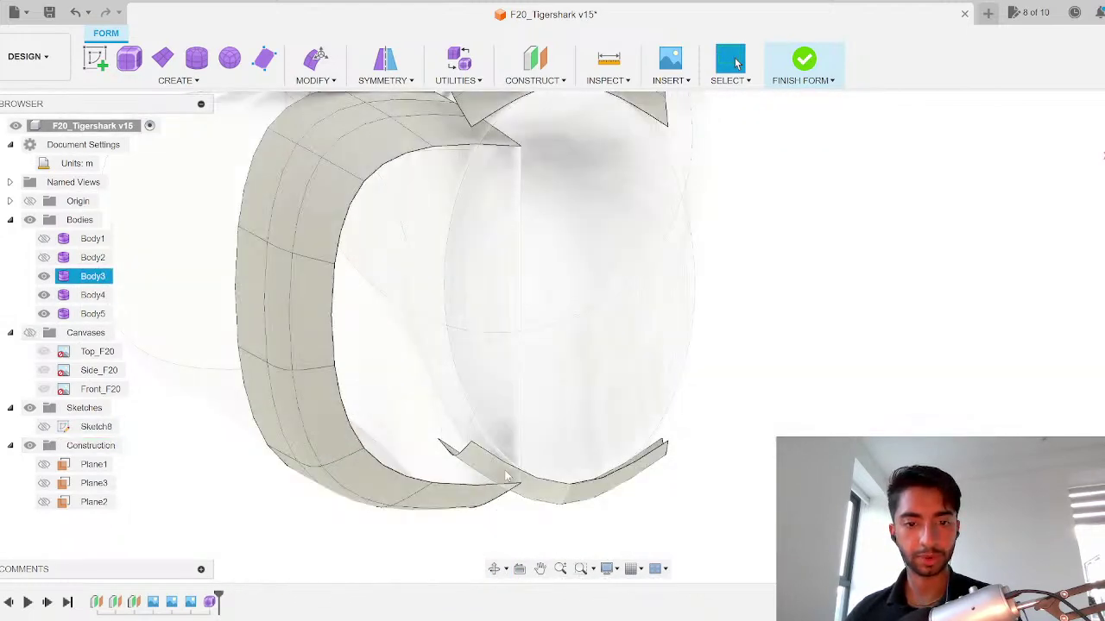
middle_click_drag(509, 476, 539, 418)
key("Delete")
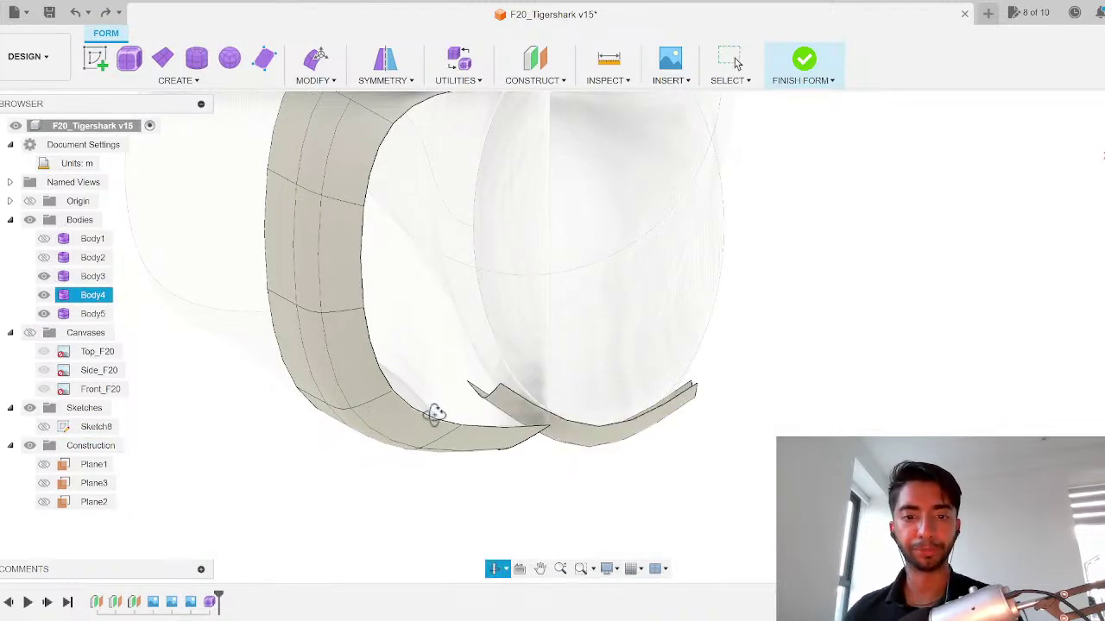
middle_click_drag(435, 417, 490, 239, "shift")
scroll(525, 269, "up", 5)
scroll(525, 269, "down", 2)
Step: Bridge the upper inner edges of the intake copy to the facing side edges of the fuselage's upper strip
left_click(424, 127)
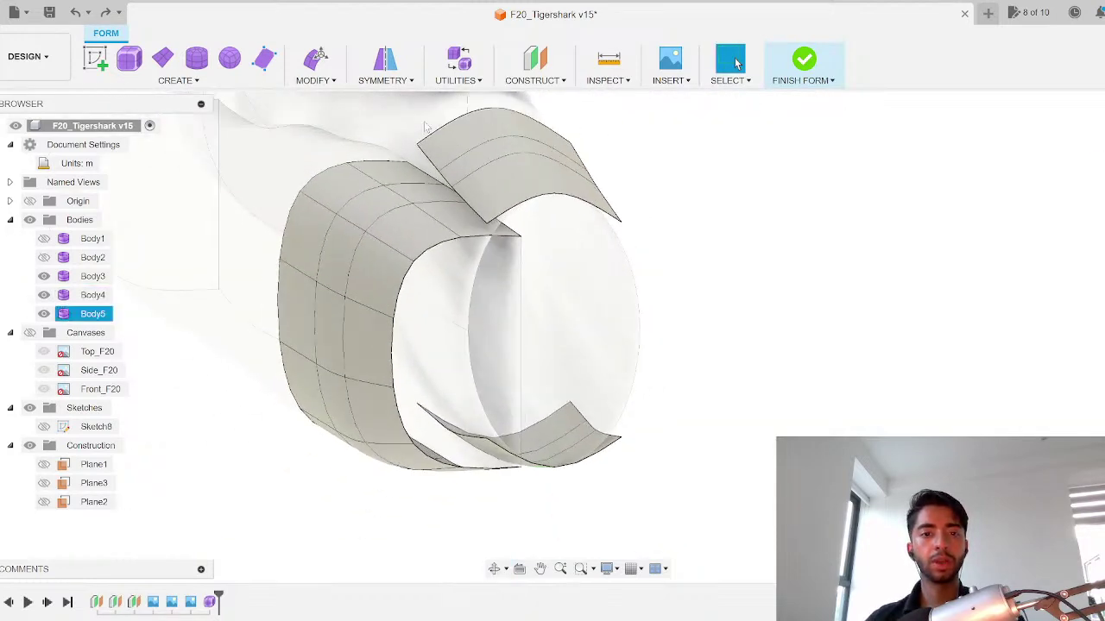
left_click(387, 80)
left_click(315, 80)
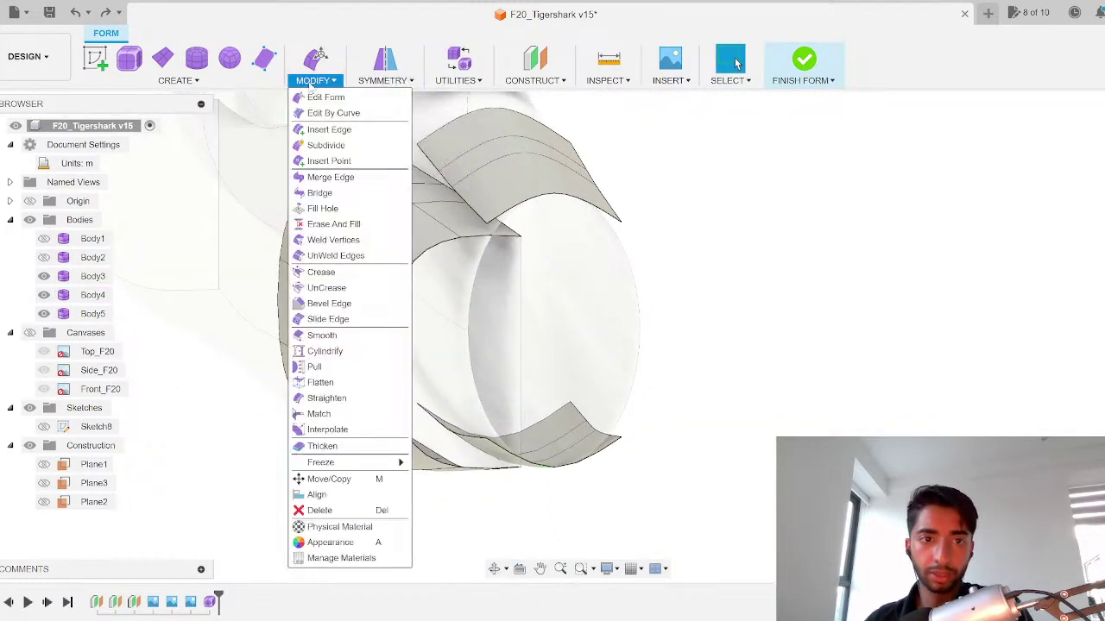
left_click(319, 192)
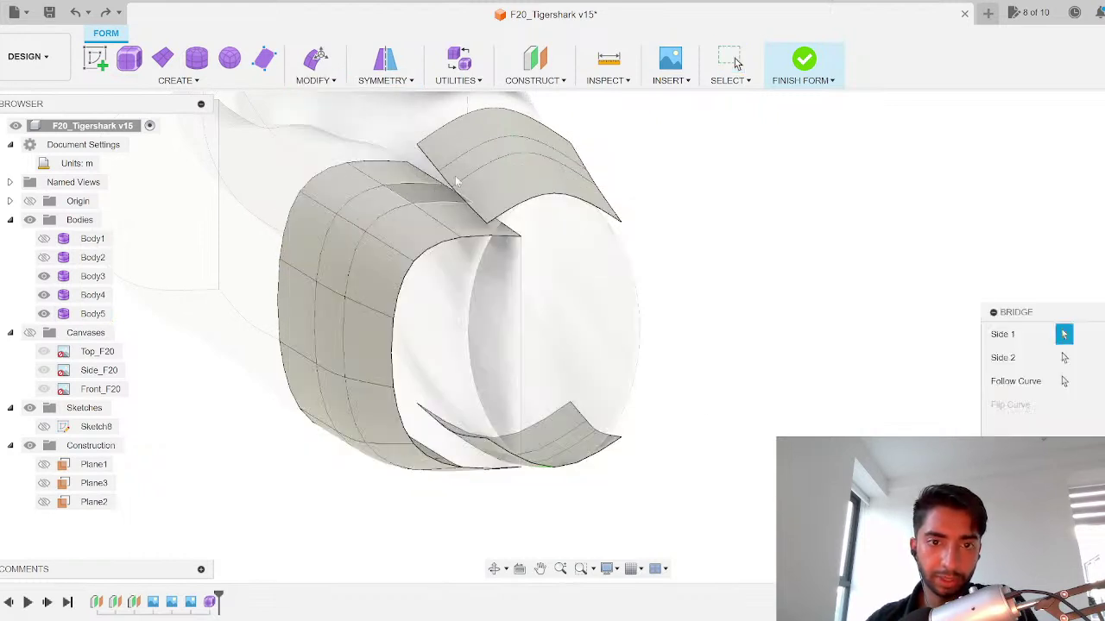
left_click(507, 228)
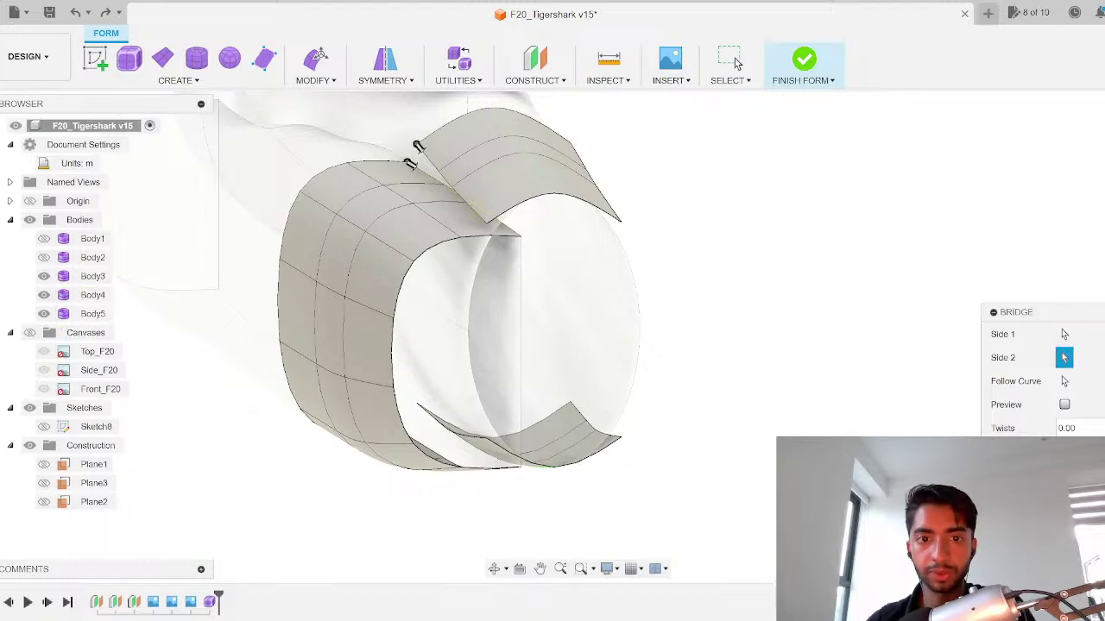
left_click(737, 62)
scroll(500, 265, "up", 4)
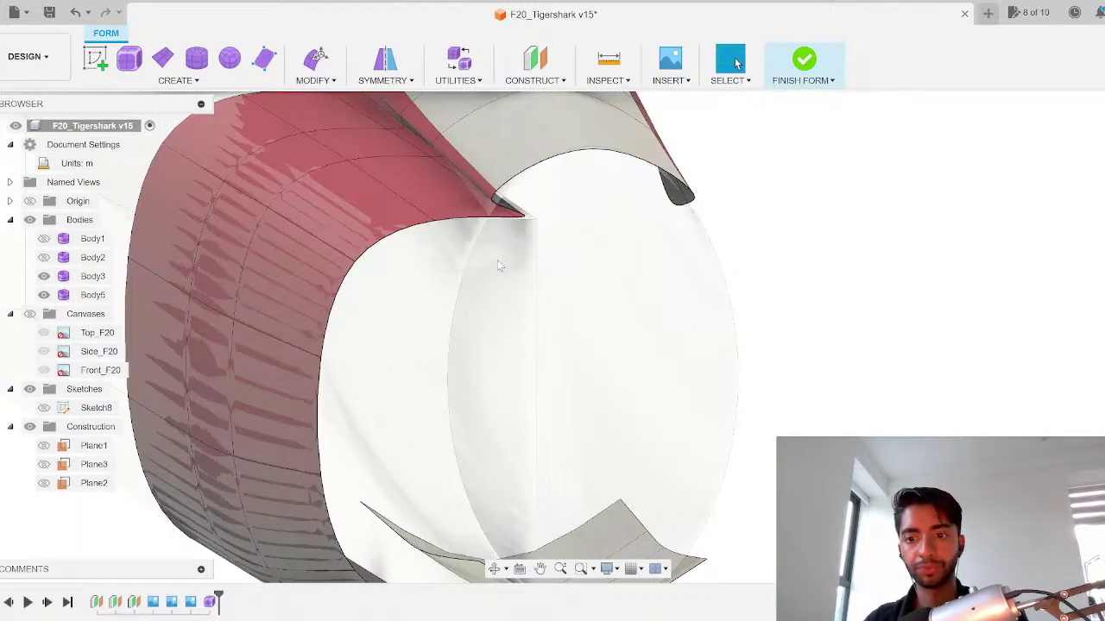
Step: Check the trial bridge between the intake copy and the fuselage's upper strip from several sides, and undo it
mouse_move(475, 244)
middle_mouse_down("shift")
mouse_move(449, 239)
mouse_move(463, 235)
middle_mouse_up("shift")
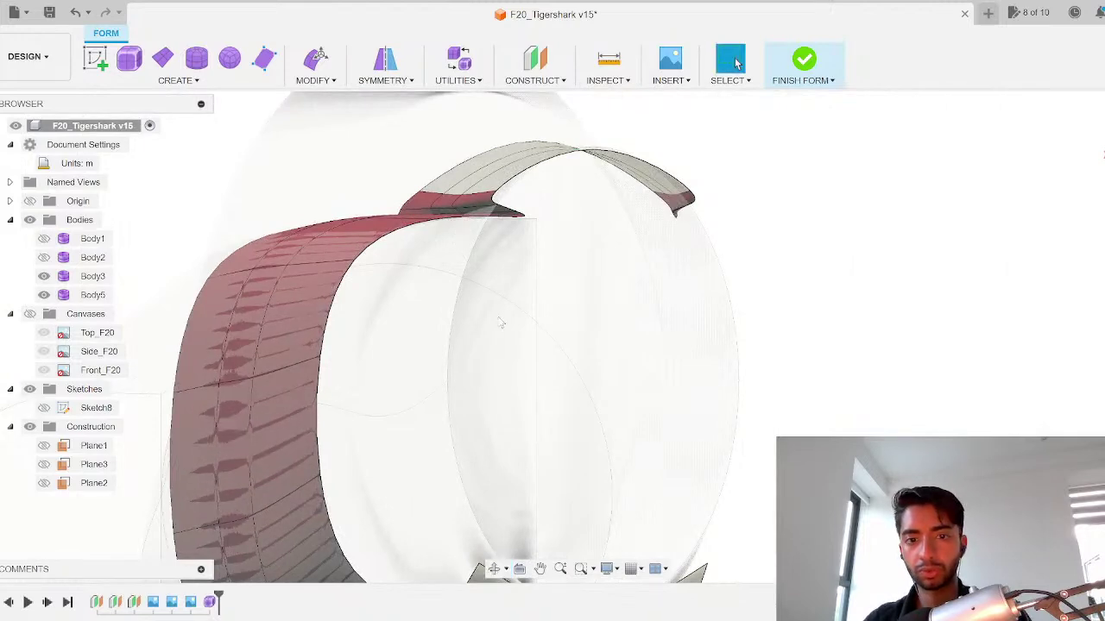
scroll(501, 323, "down", 3)
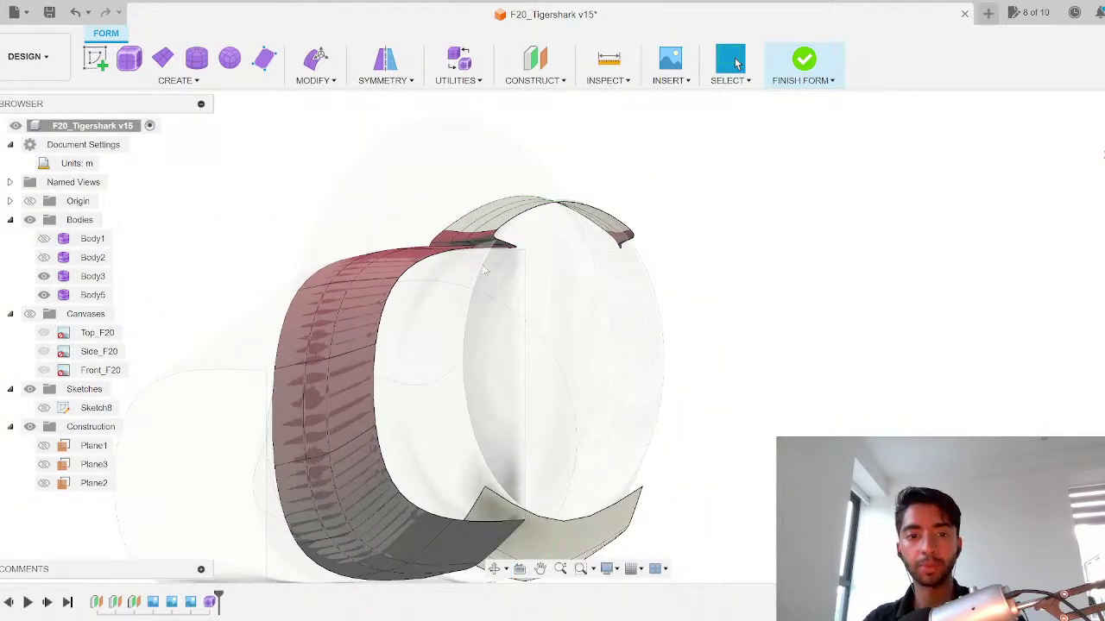
scroll(485, 270, "up", 3)
middle_click_drag(481, 255, 527, 220, "shift")
scroll(525, 231, "up", 2)
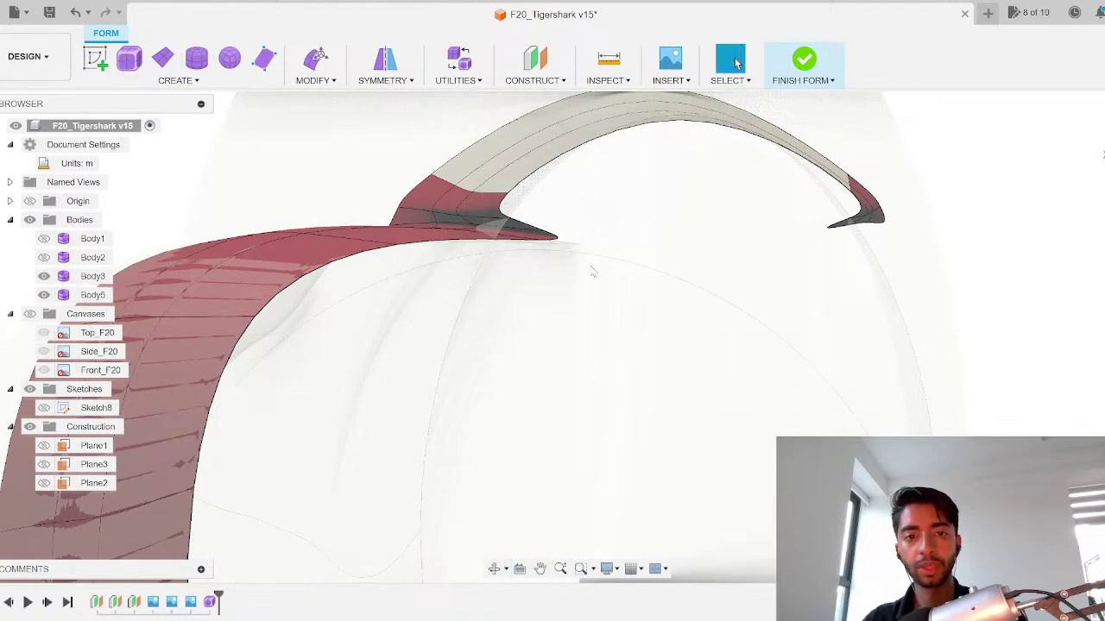
scroll(452, 239, "down", 2)
middle_click_drag(452, 239, 443, 237, "shift")
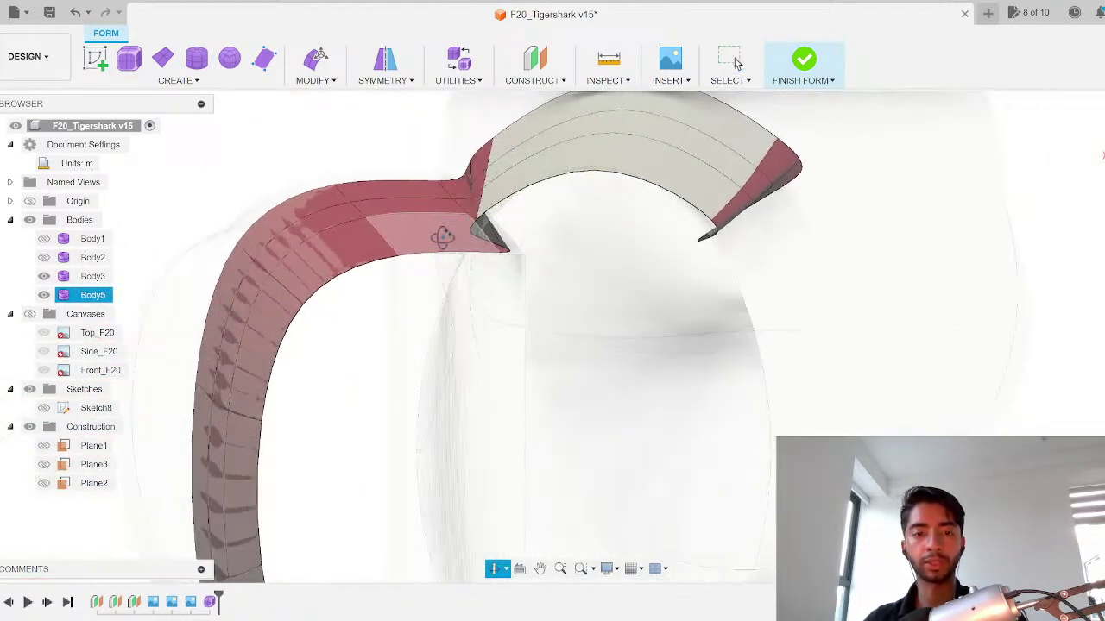
key("ctrl+z")
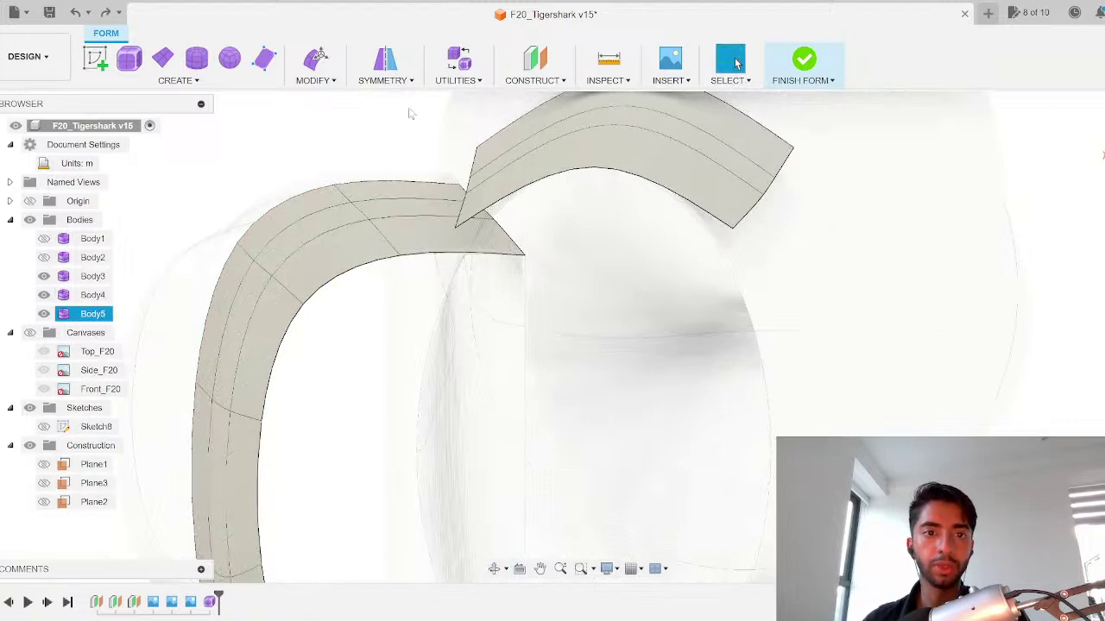
Step: Delete the row of faces at the intake copy's upper inner end to widen the gap to the fuselage's upper strip
middle_click_drag(535, 259, 538, 255, "shift")
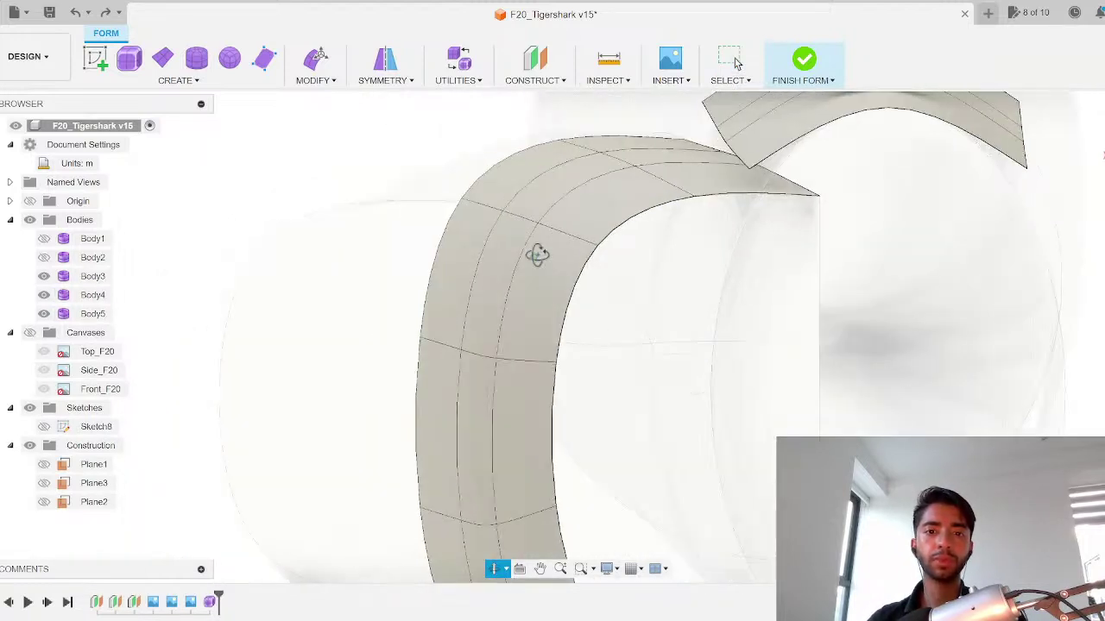
middle_click_drag(631, 224, 526, 276)
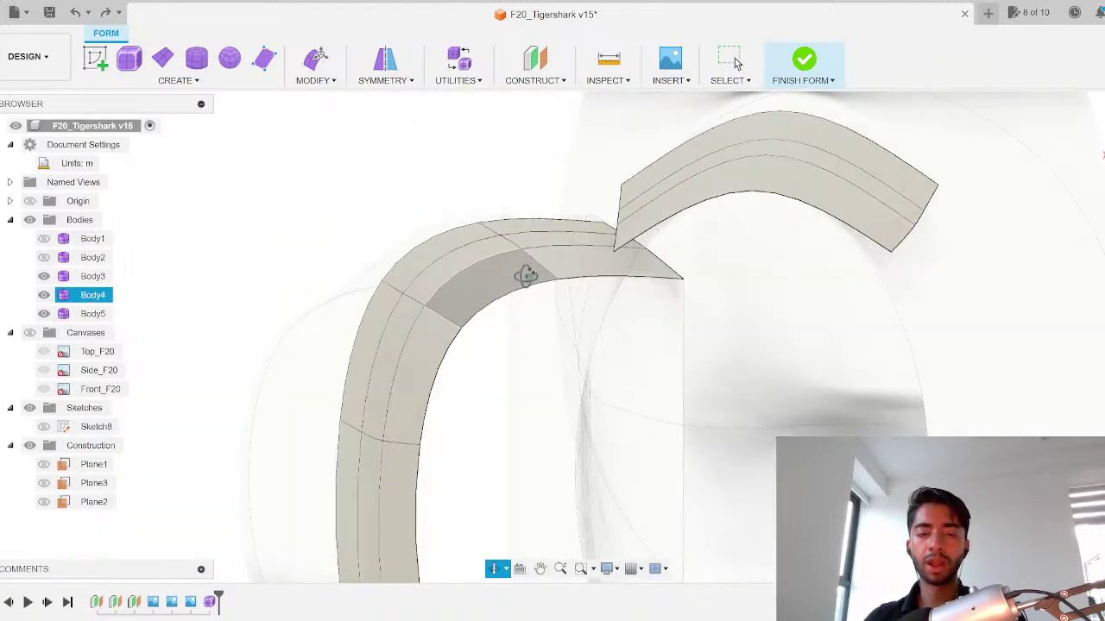
scroll(529, 283, "down", 3)
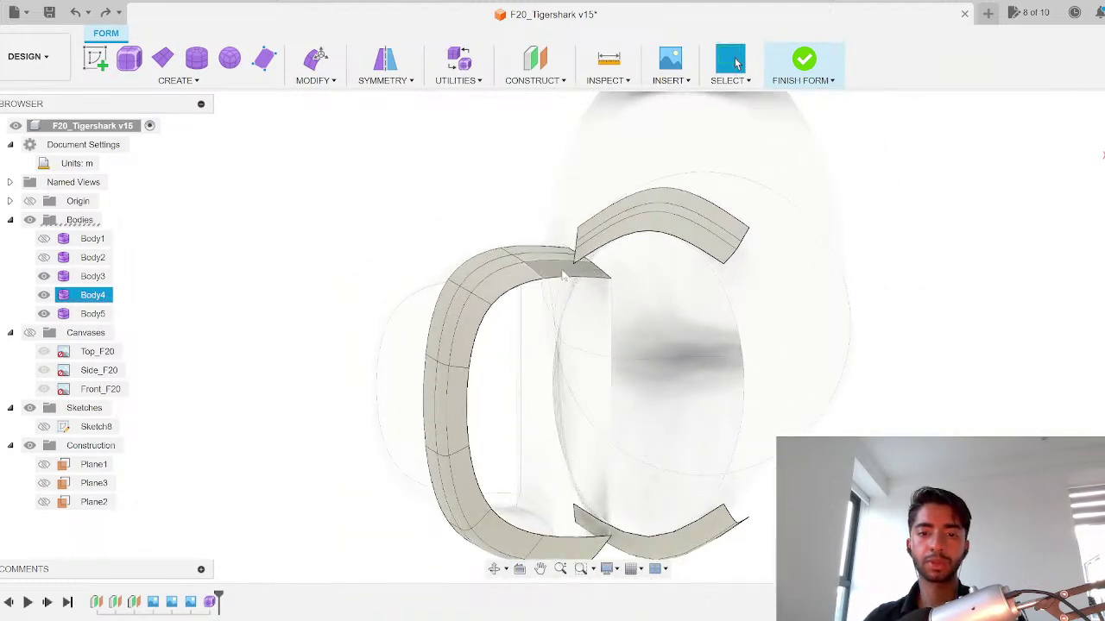
scroll(556, 261, "up", 4)
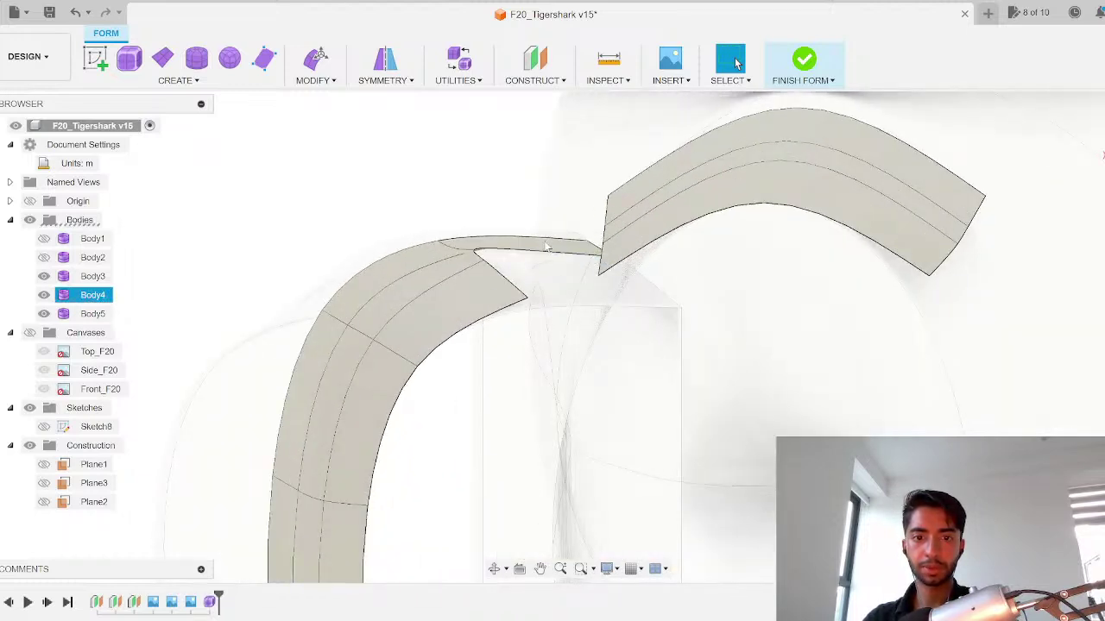
scroll(524, 300, "down", 2)
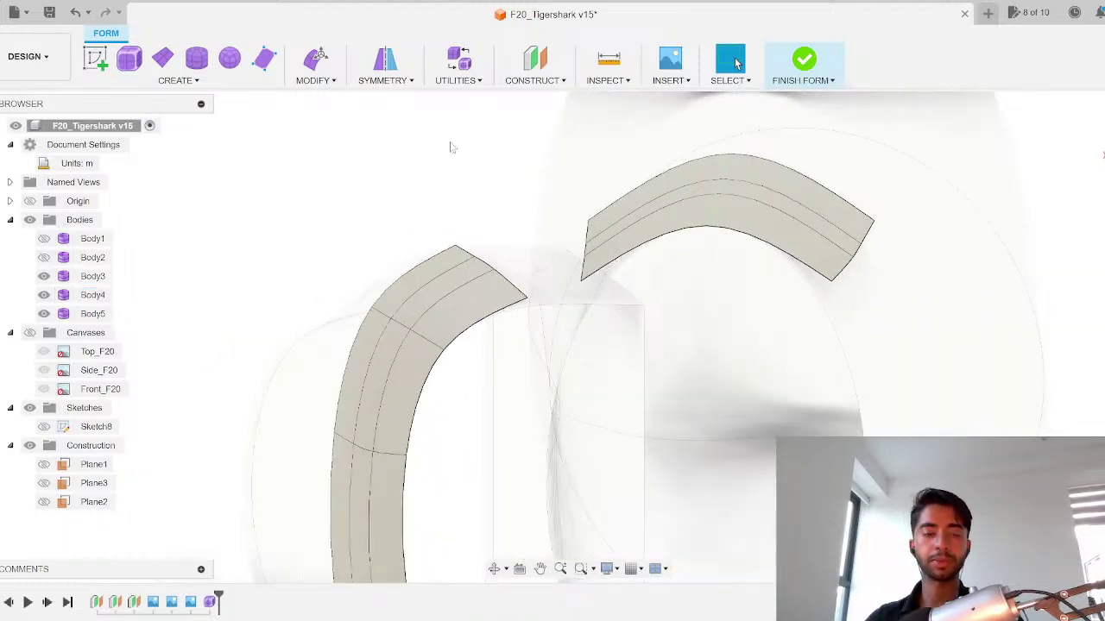
Step: Bridge the three side edges of the fuselage's upper strip to the shortened intake copy's upper end edges
left_click(315, 79)
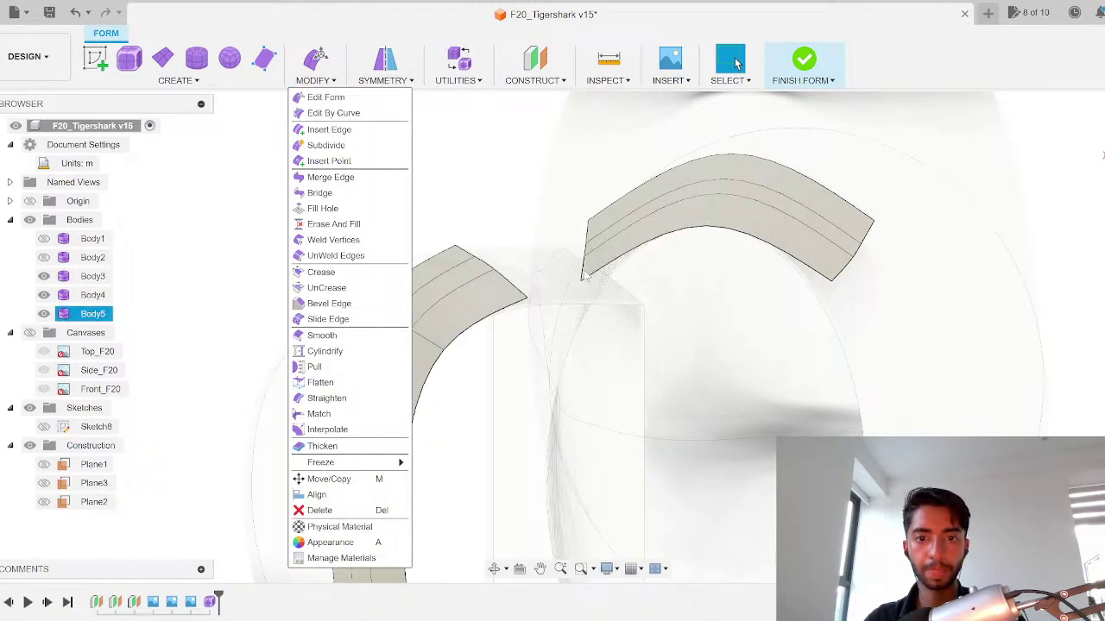
left_click(586, 276)
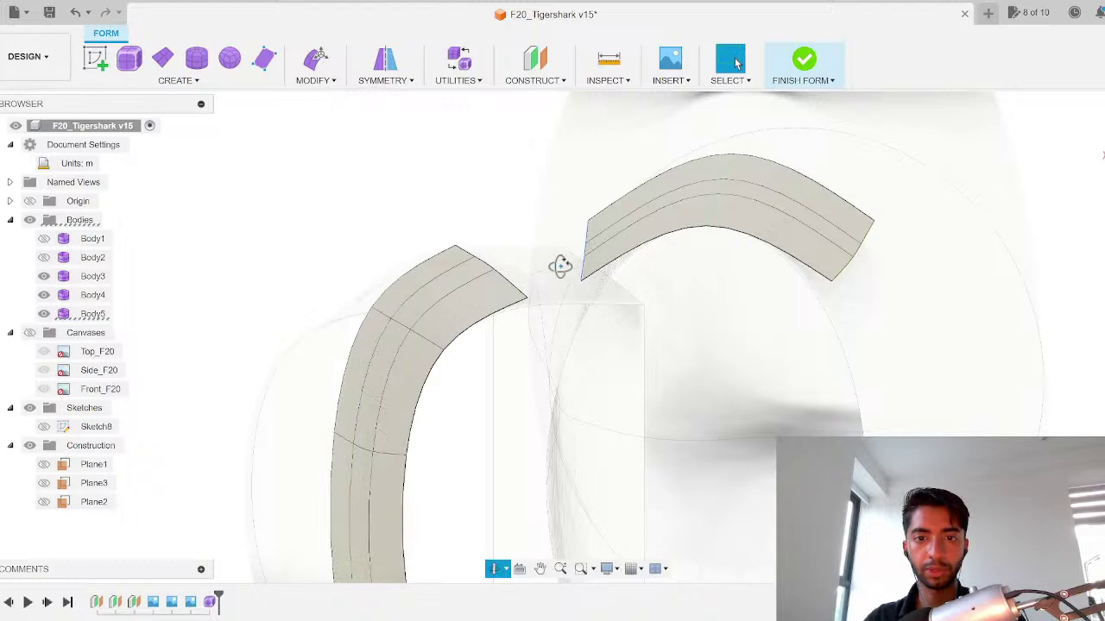
middle_click_drag(560, 266, 519, 273, "shift")
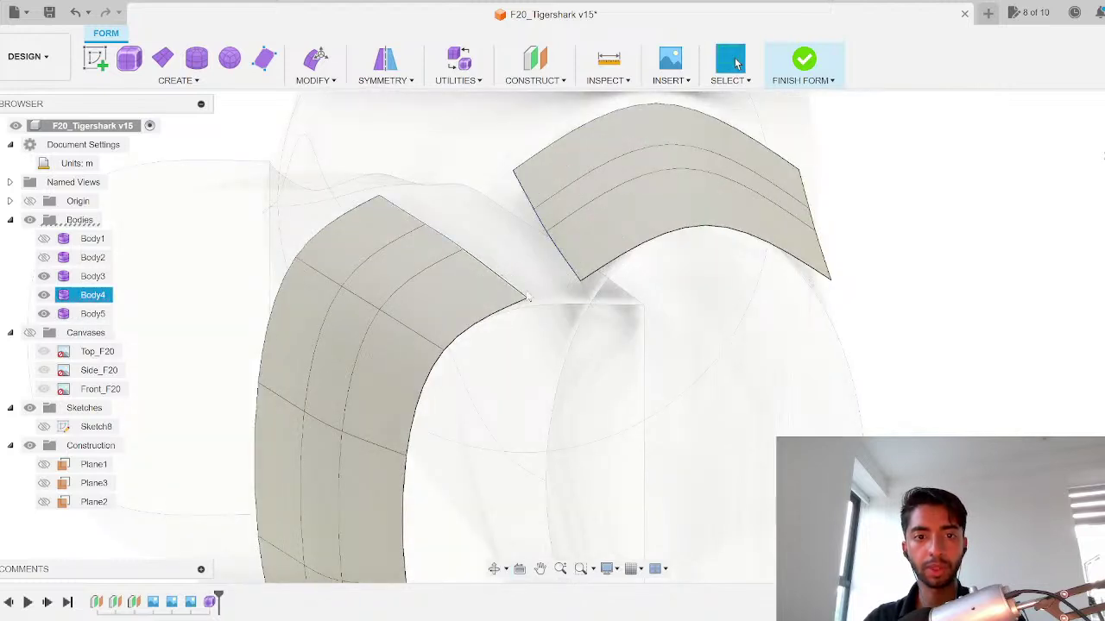
left_click(324, 81)
left_click(520, 213)
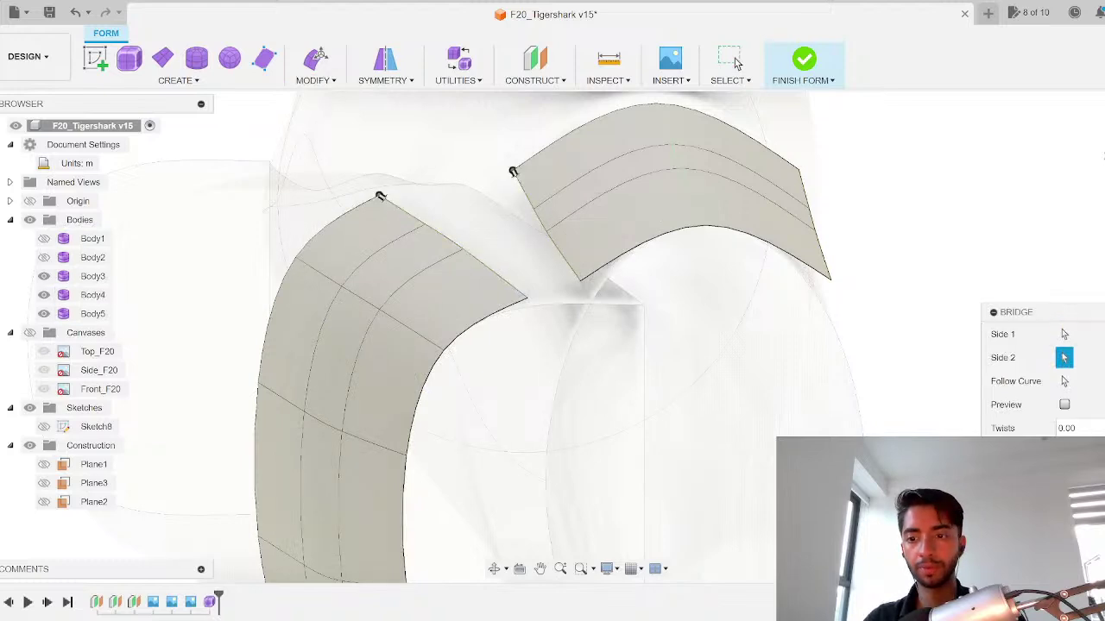
key("Return")
Step: Check the new bridge surface from above and undo it
scroll(847, 469, "down", 5)
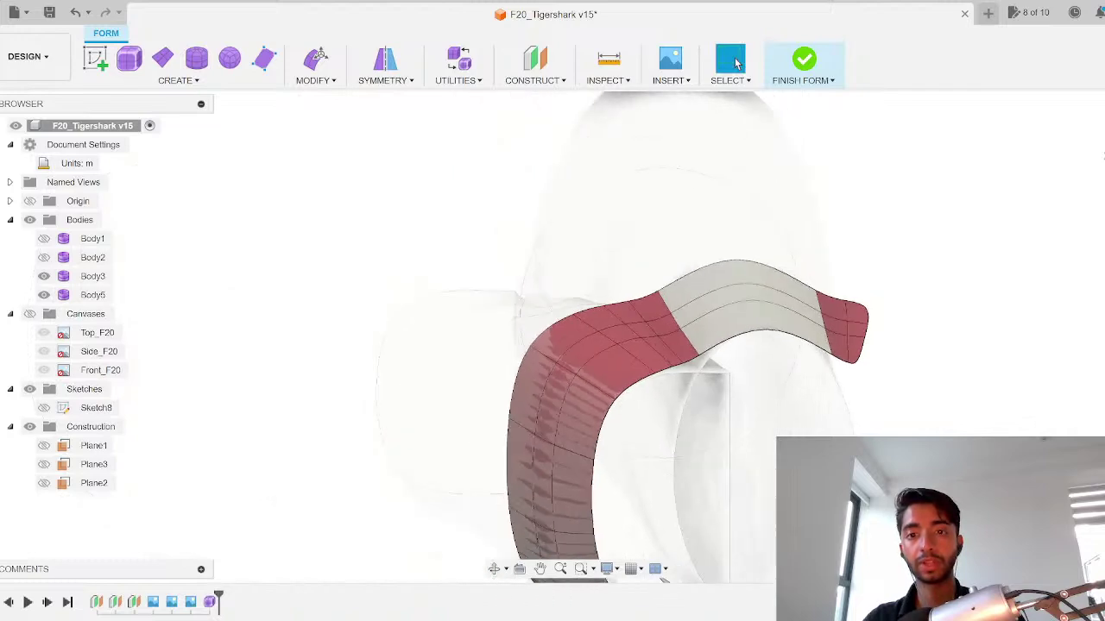
middle_click_drag(742, 433, 622, 302, "shift")
scroll(596, 300, "up", 3)
scroll(601, 304, "up", 2)
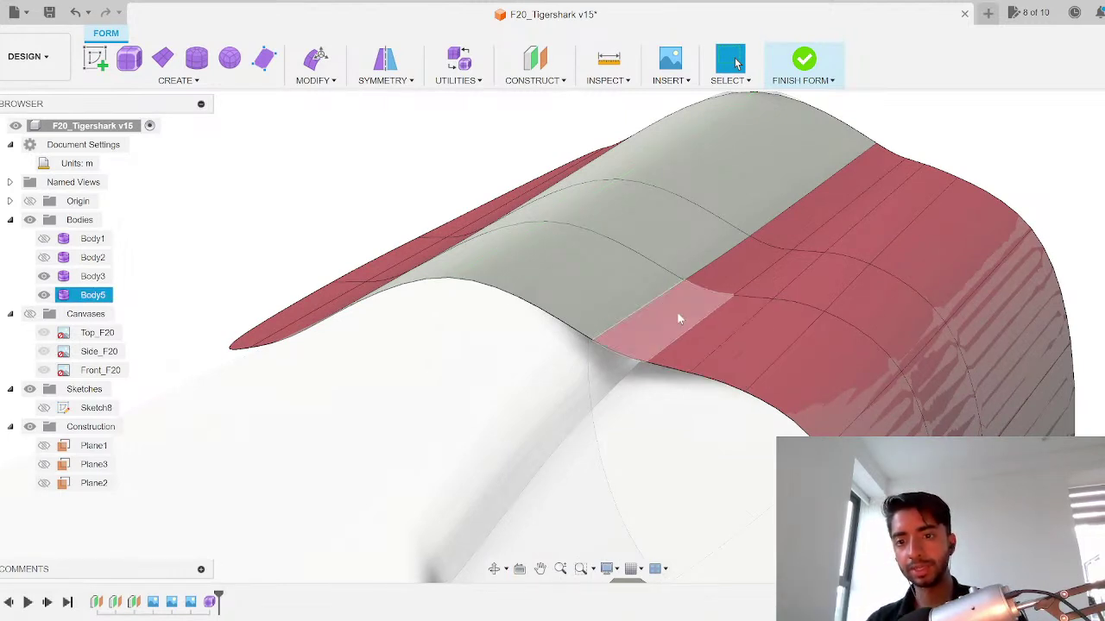
key("ctrl+z")
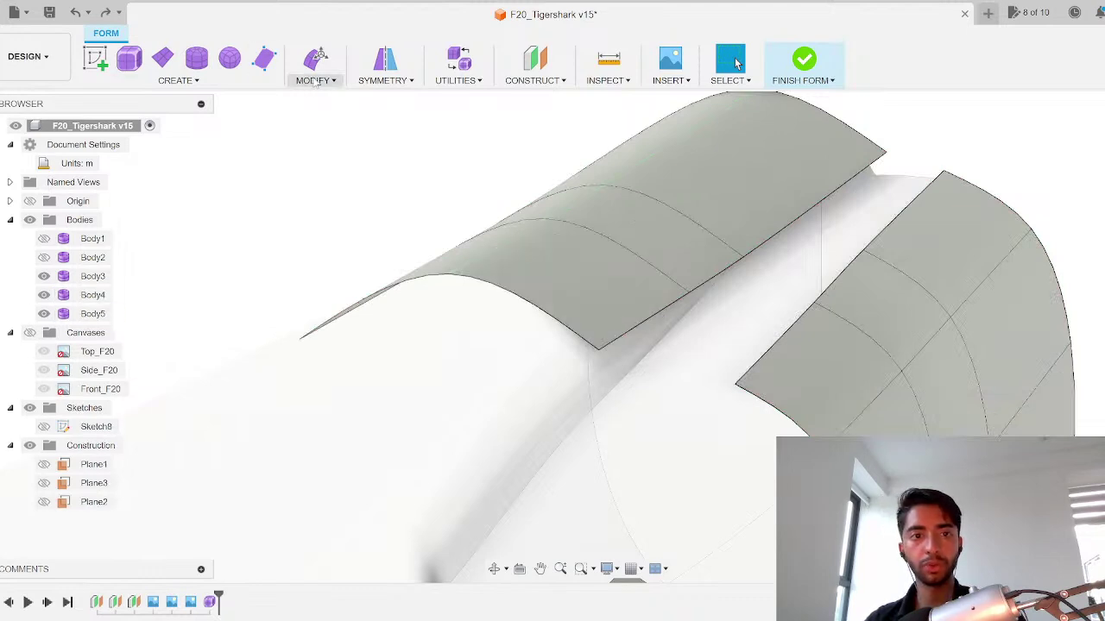
Step: Bridge the fuselage upper strip's side edges to the intake copy's upper end edges again, using 1 face
left_click(315, 80)
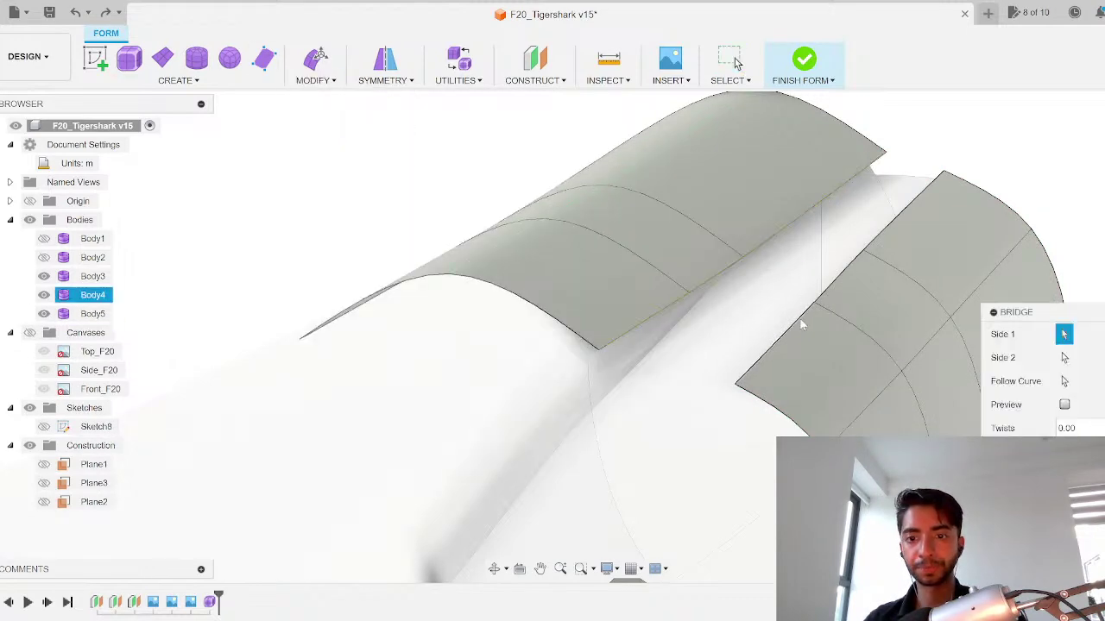
left_click_drag(1027, 312, 287, 252)
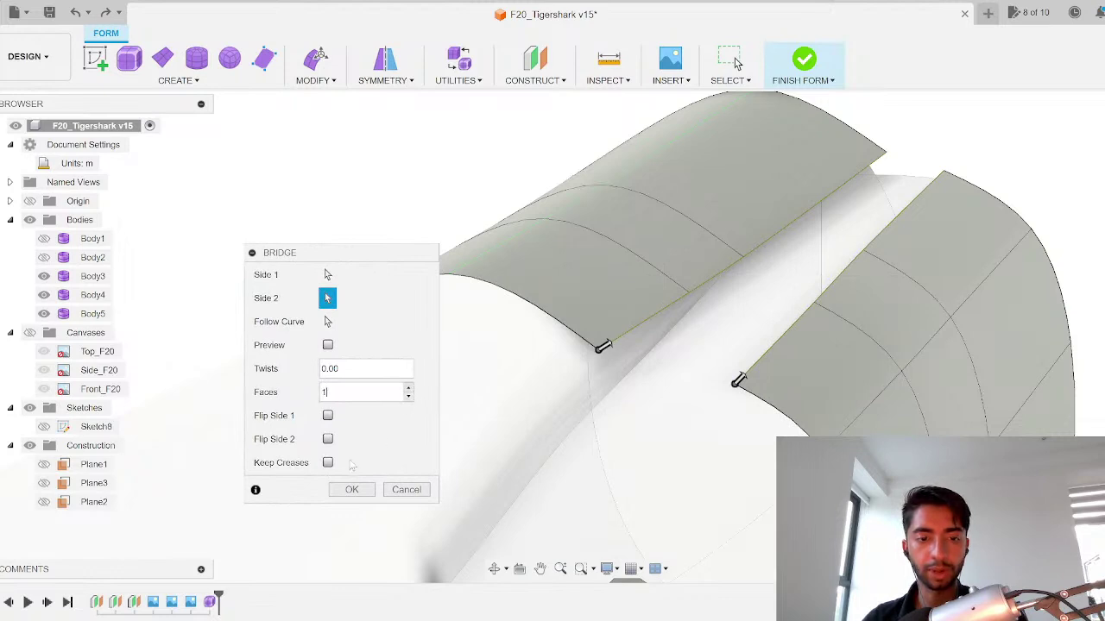
left_click(350, 489)
Step: Use Edit Form to move the seam edges between the fuselage's upper strip and the bridge slightly upward and outward
scroll(530, 414, "down", 3)
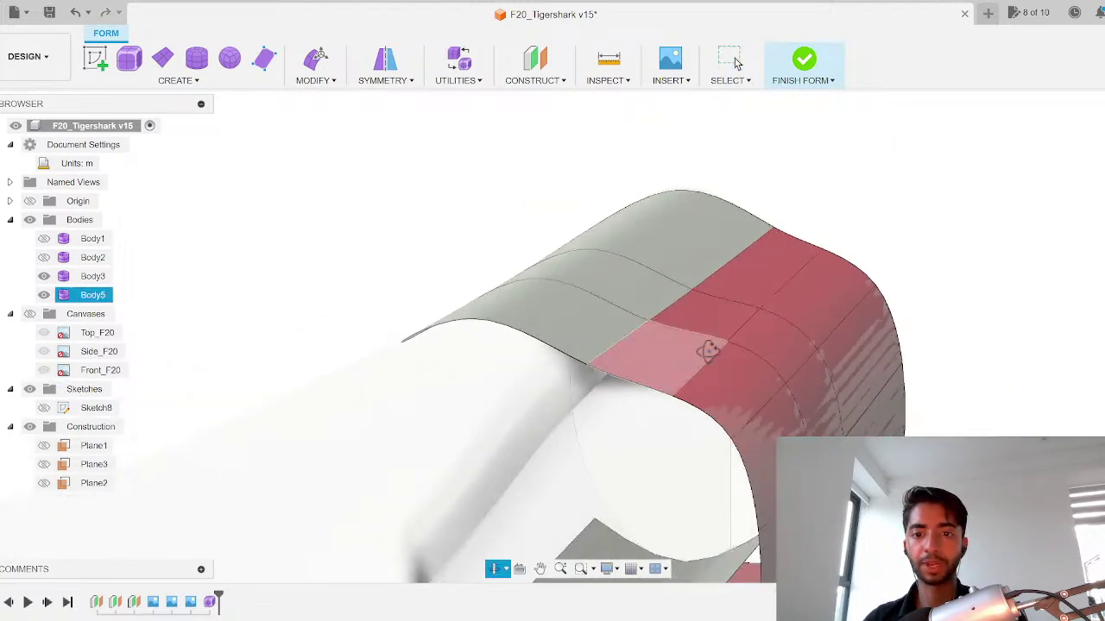
middle_click_drag(708, 353, 620, 340, "shift")
right_click(620, 339)
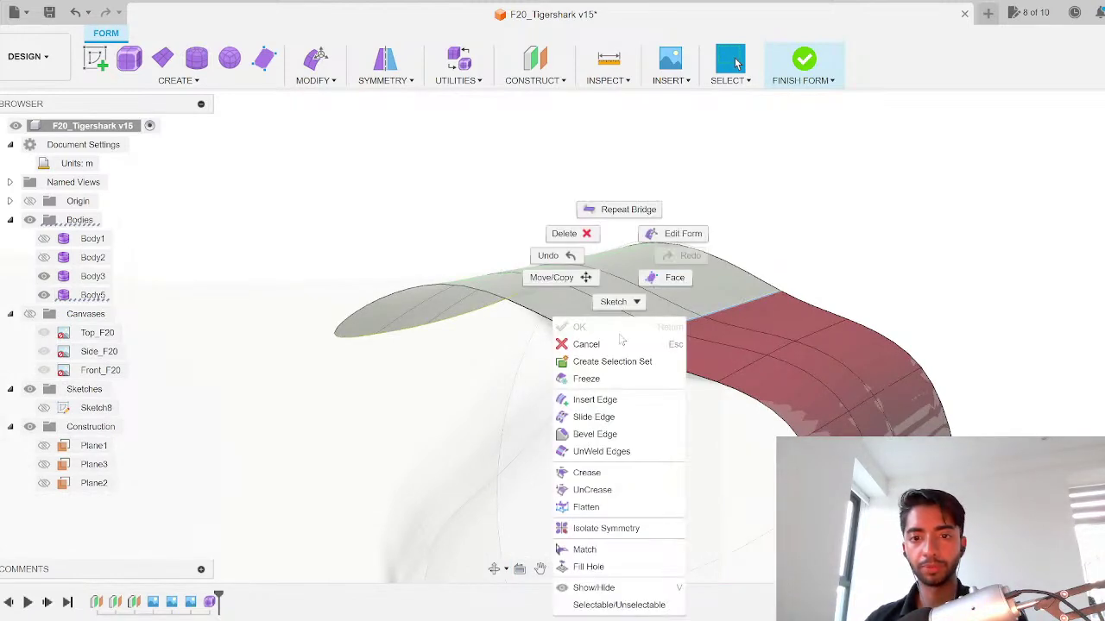
left_click(678, 238)
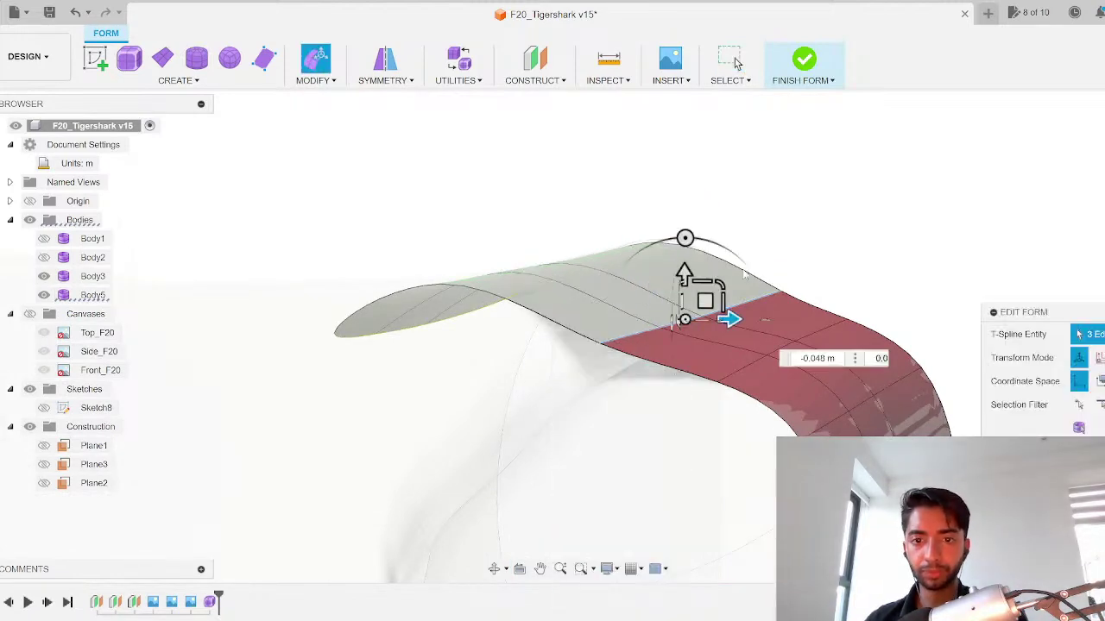
left_click(918, 181)
left_click(1103, 145)
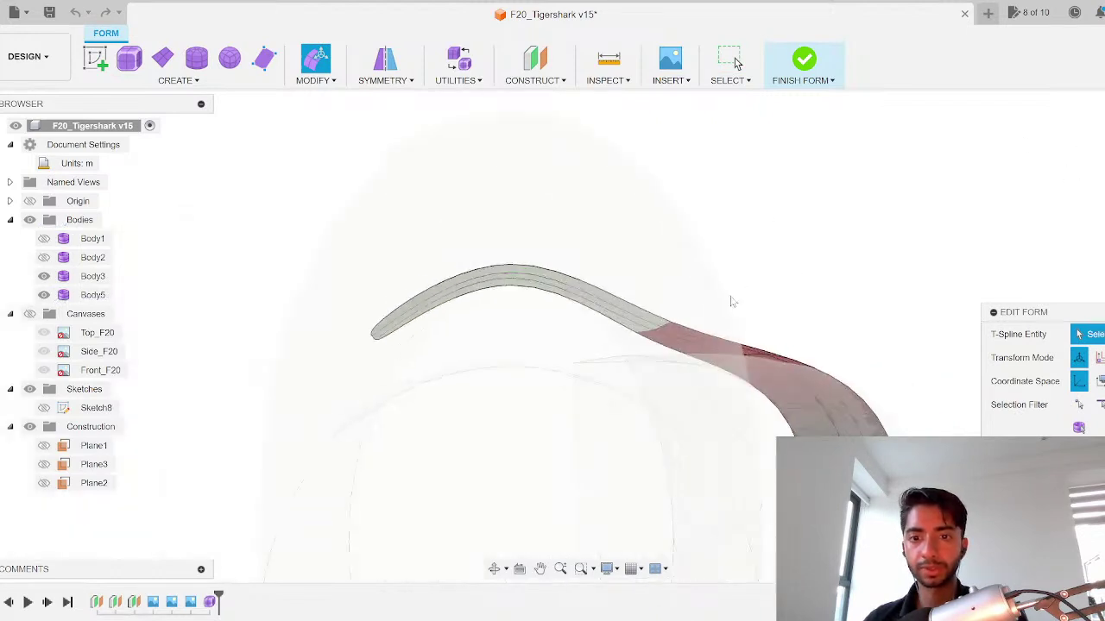
double_click(665, 333)
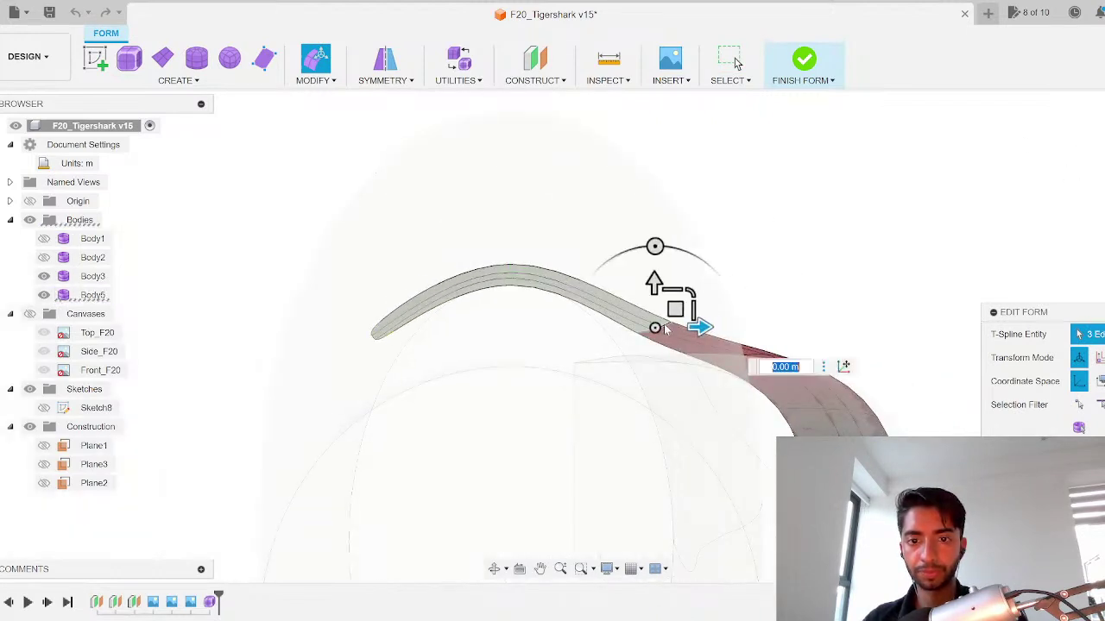
left_click_drag(676, 308, 707, 264)
left_click(895, 266)
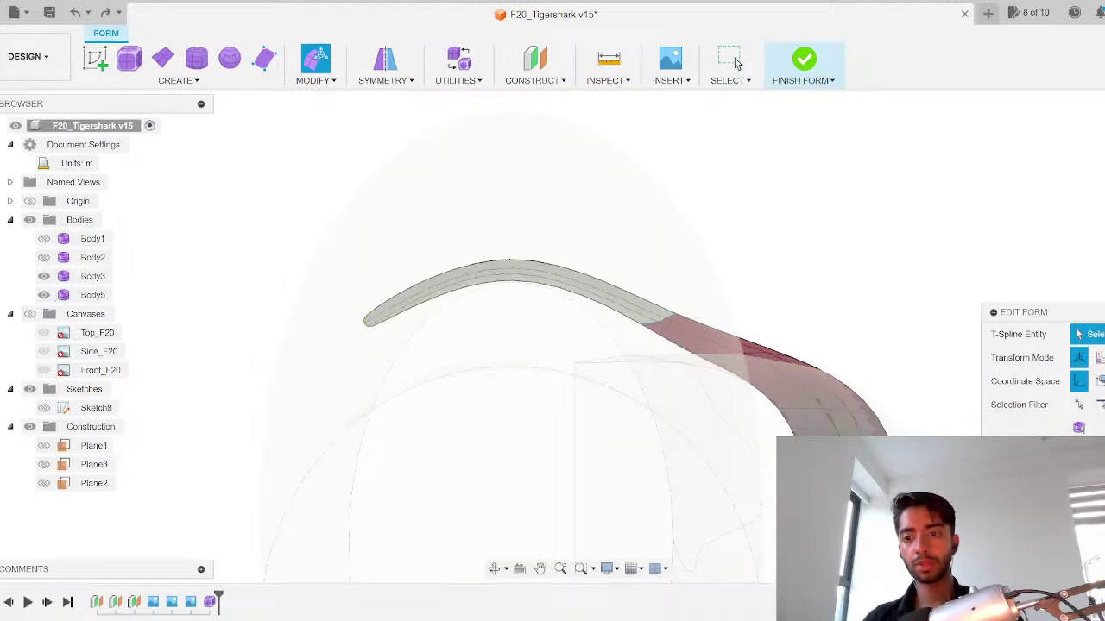
Step: Move the side edges of the fuselage's lower strip facing the intake inward and down by about -0.034 m and -0.088 m
middle_click_drag(880, 399, 570, 334, "shift")
middle_click_drag(701, 394, 743, 418, "shift")
scroll(526, 350, "up", 6)
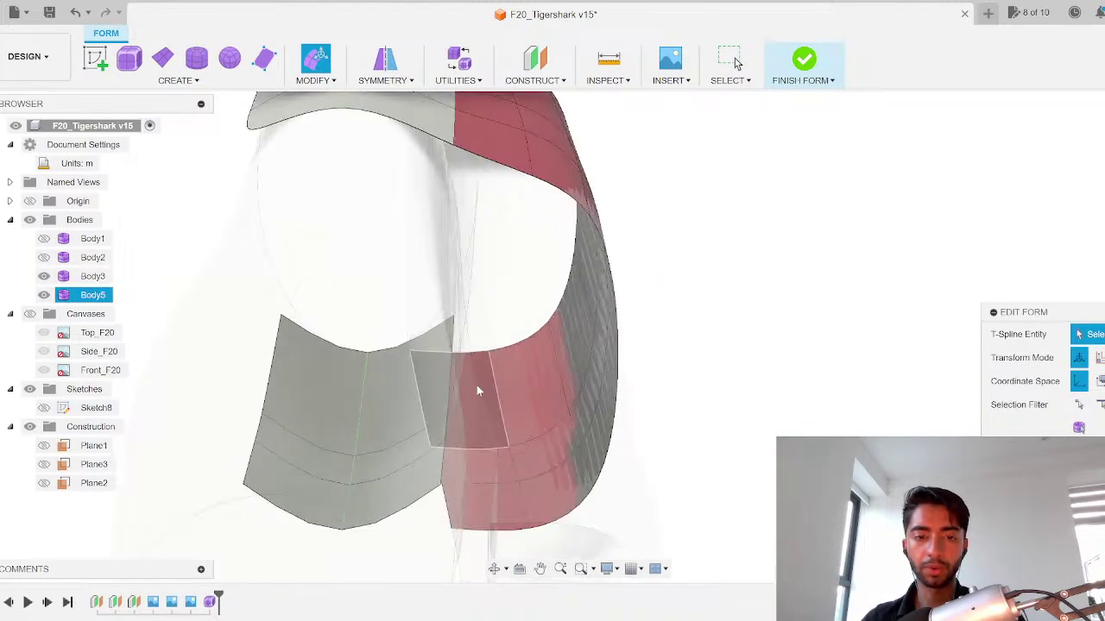
middle_click_drag(477, 385, 419, 178, "shift")
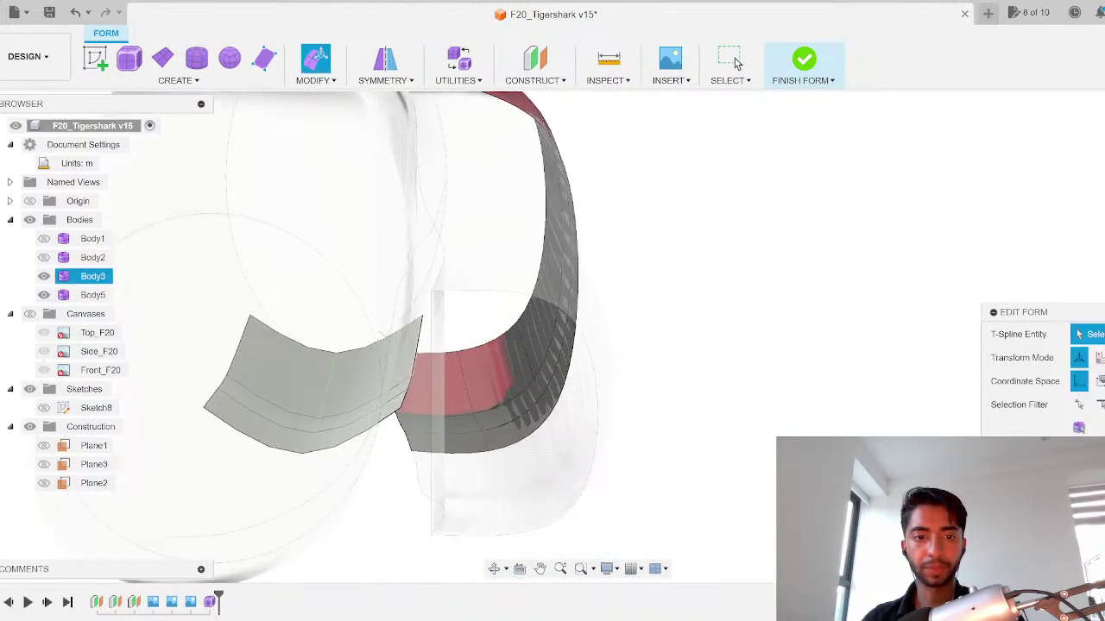
left_click(416, 360)
right_click(414, 355)
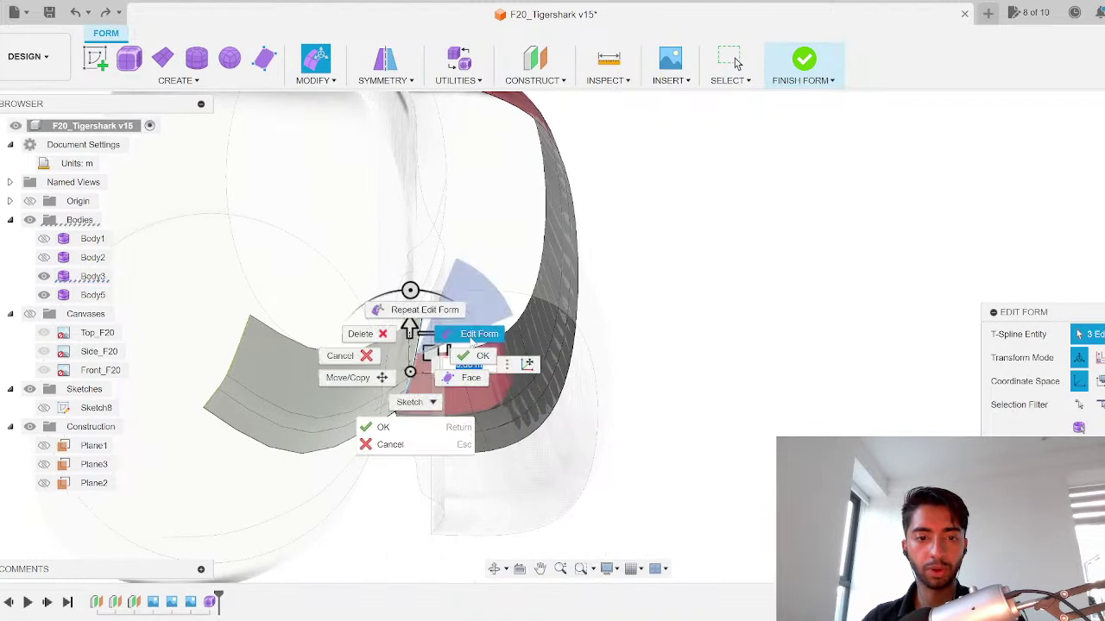
left_click(472, 342)
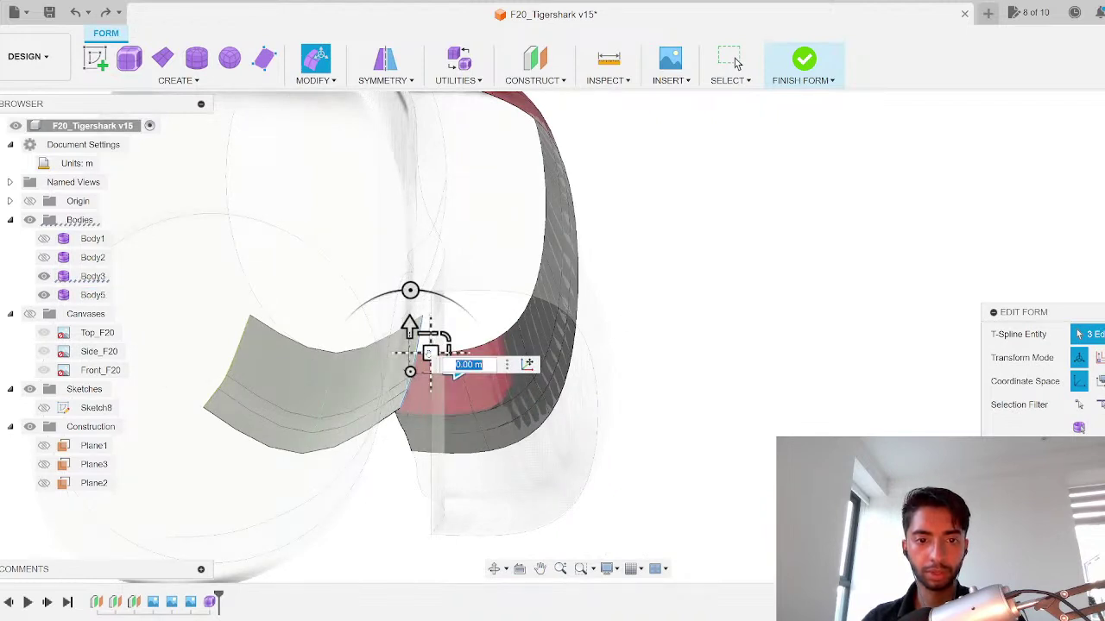
left_click_drag(430, 354, 419, 382)
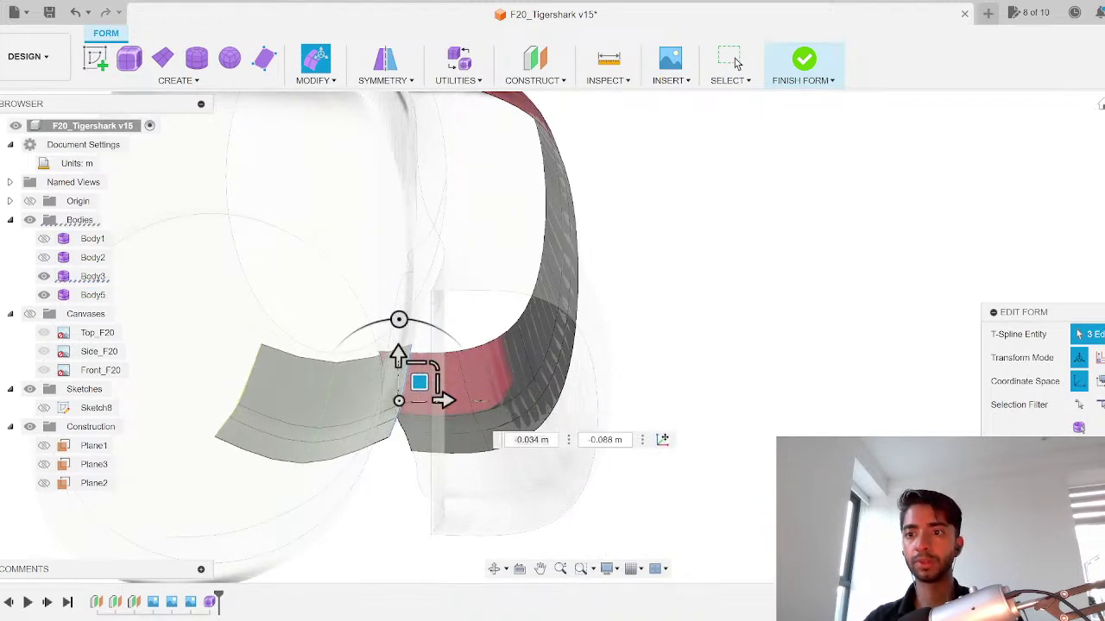
Step: Move the same lower-strip side edges further inward and slightly down by about -0.107 m and -0.023 m
middle_click_drag(419, 382, 457, 366, "shift")
left_click(1104, 156)
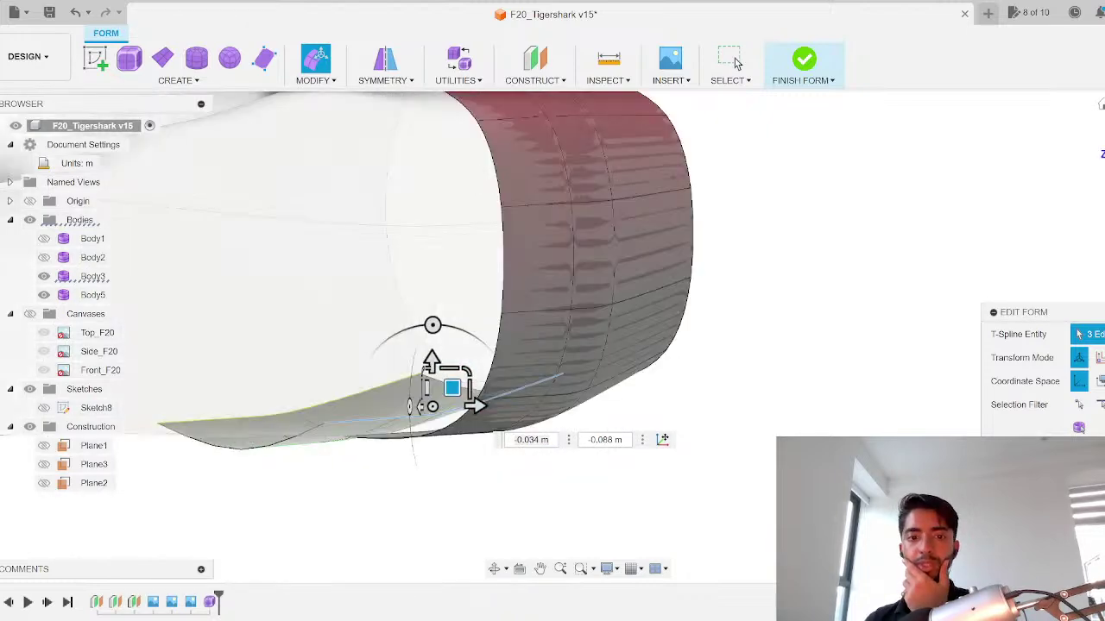
left_click(1103, 155)
scroll(725, 338, "up", 2)
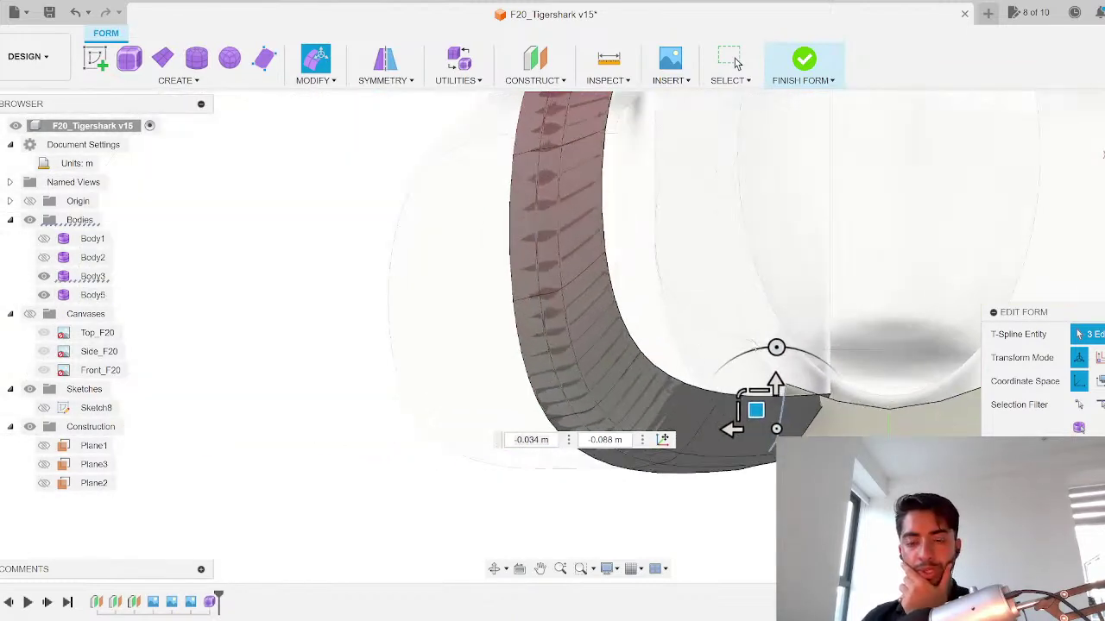
middle_click_drag(762, 339, 668, 284)
left_click(663, 359)
left_click_drag(661, 356, 709, 367)
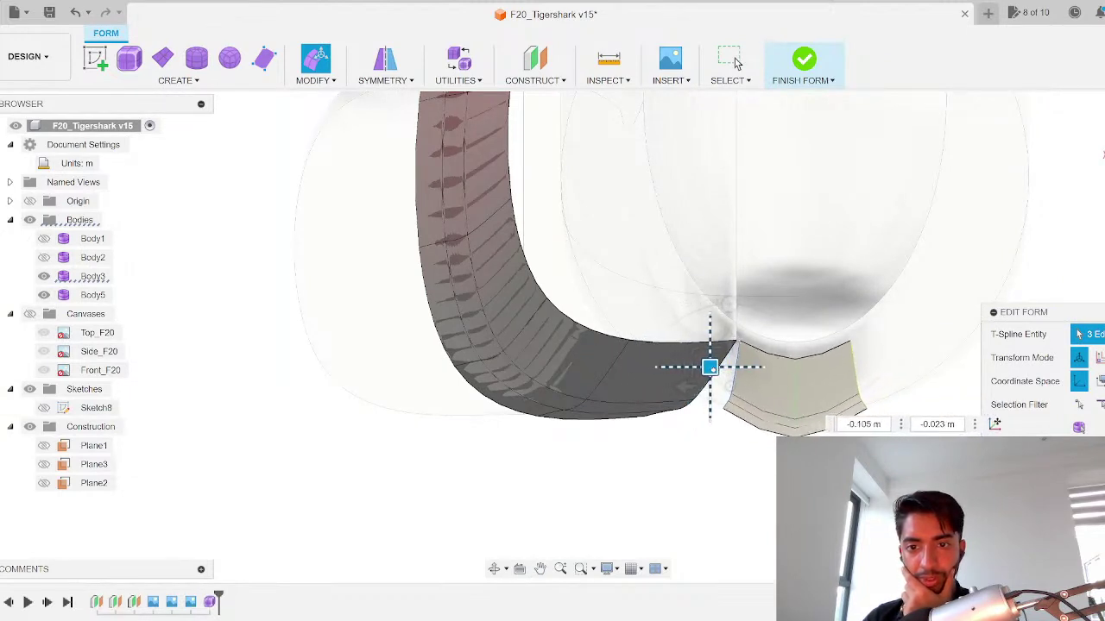
scroll(605, 356, "down", 2)
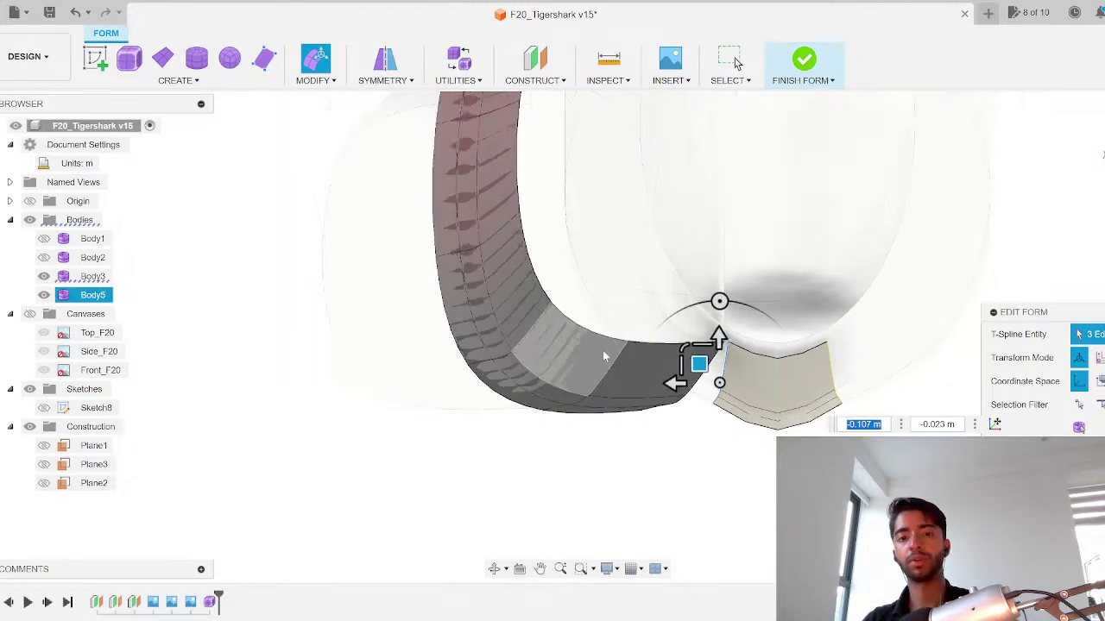
middle_click_drag(595, 353, 610, 374, "shift")
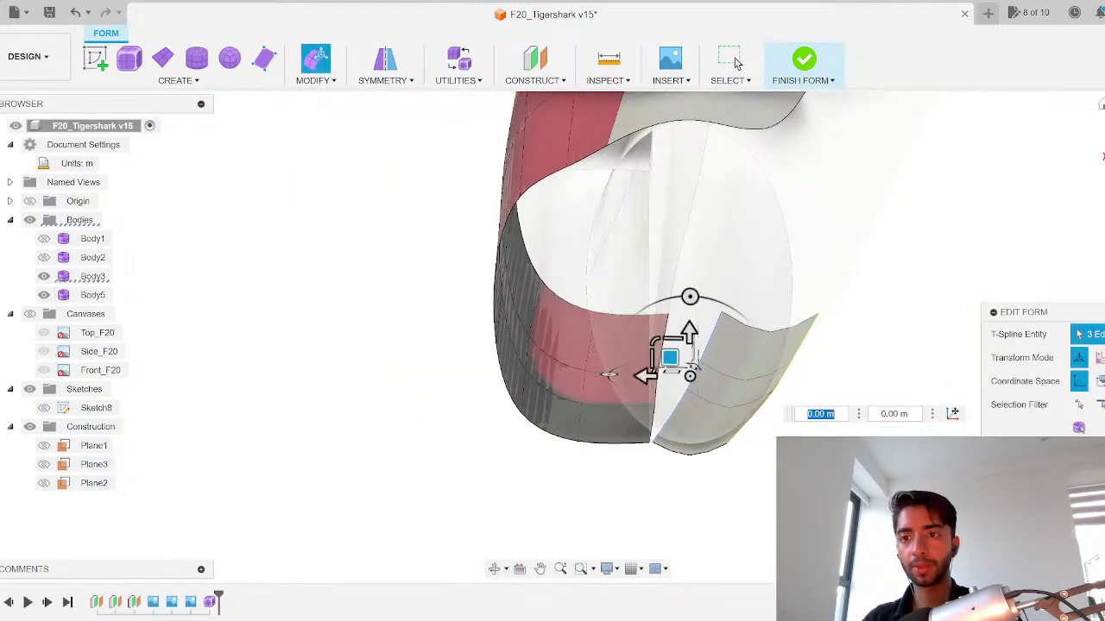
Step: Move the three side edges of the fuselage's lower strip outward and up towards the intake copy
scroll(760, 298, "up", 3)
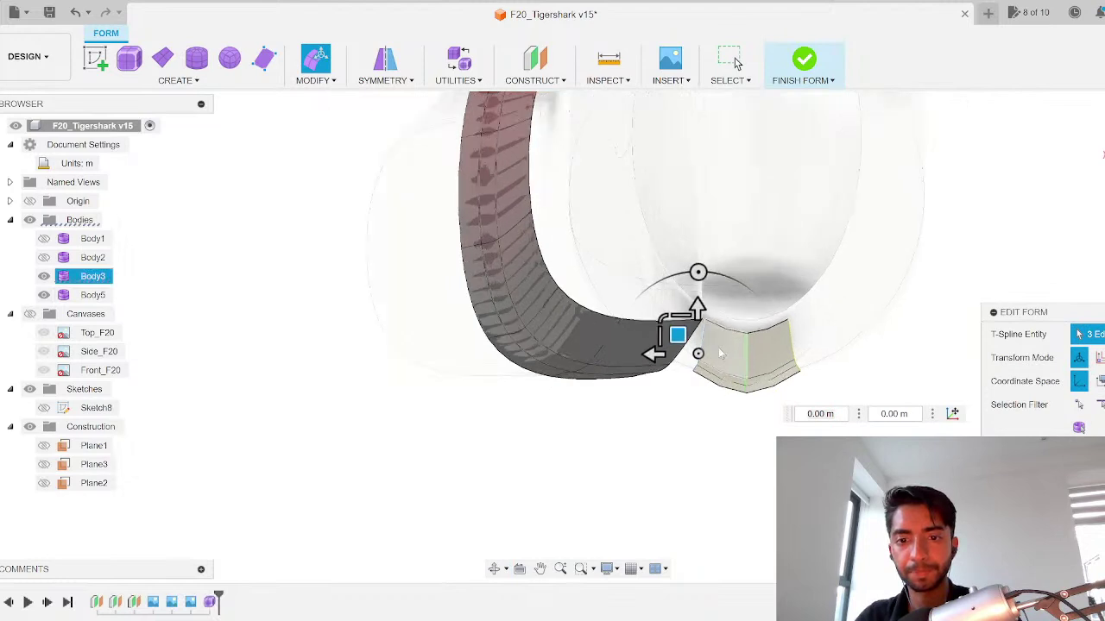
right_click(1104, 137)
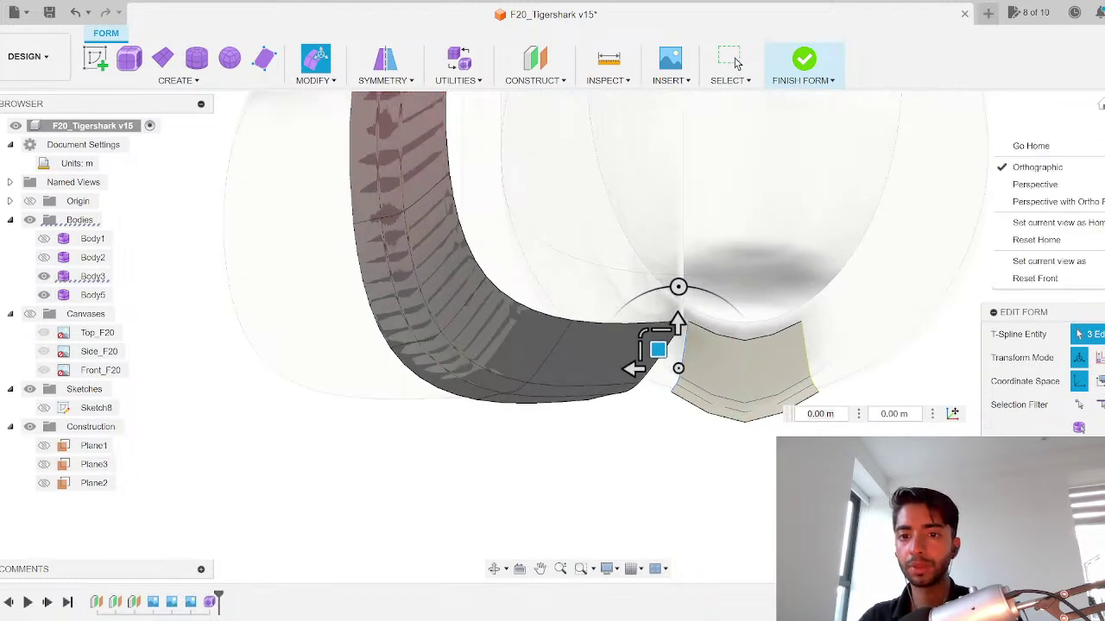
left_click(921, 127)
left_click_drag(658, 349, 592, 296)
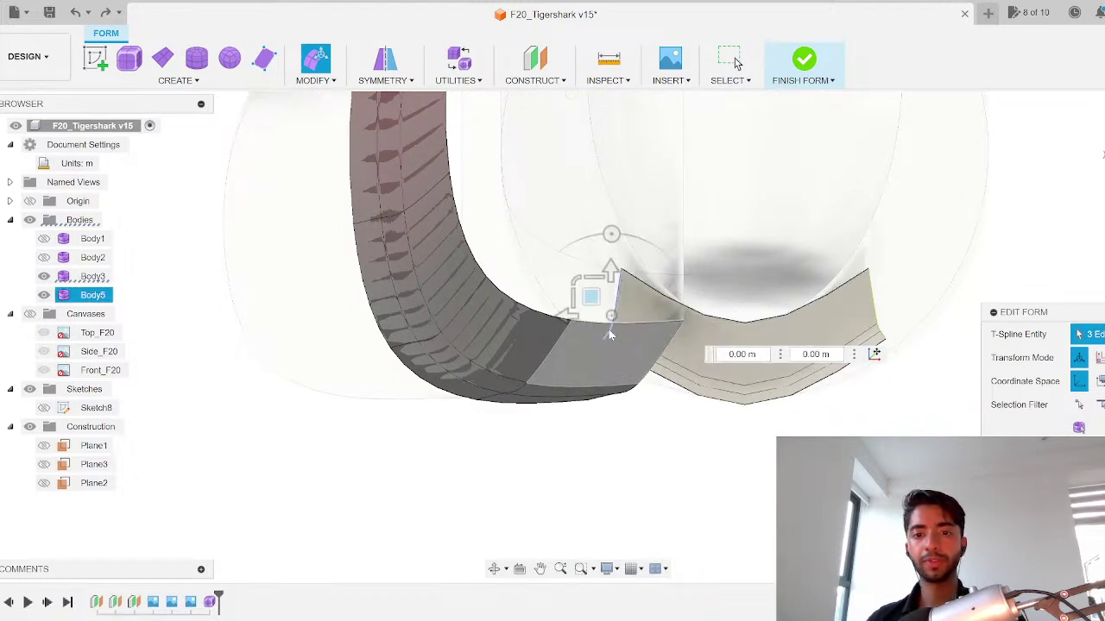
Step: Reselect the lower strip's side edges and move them slightly outward and down by about 0.011 m and -0.072 m
left_click(576, 295)
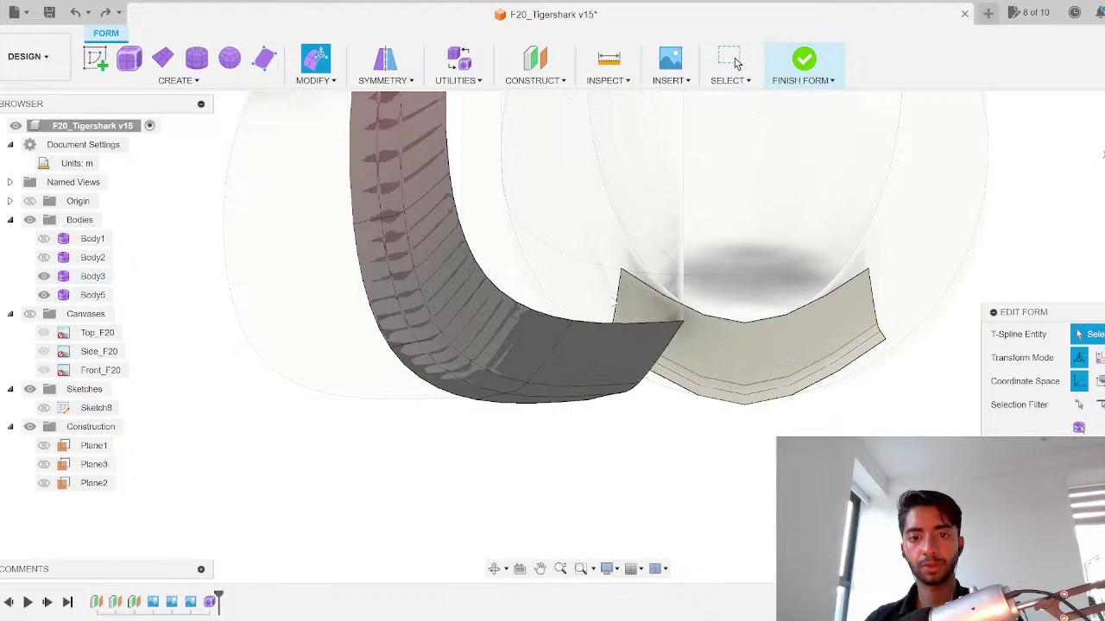
double_click(618, 303)
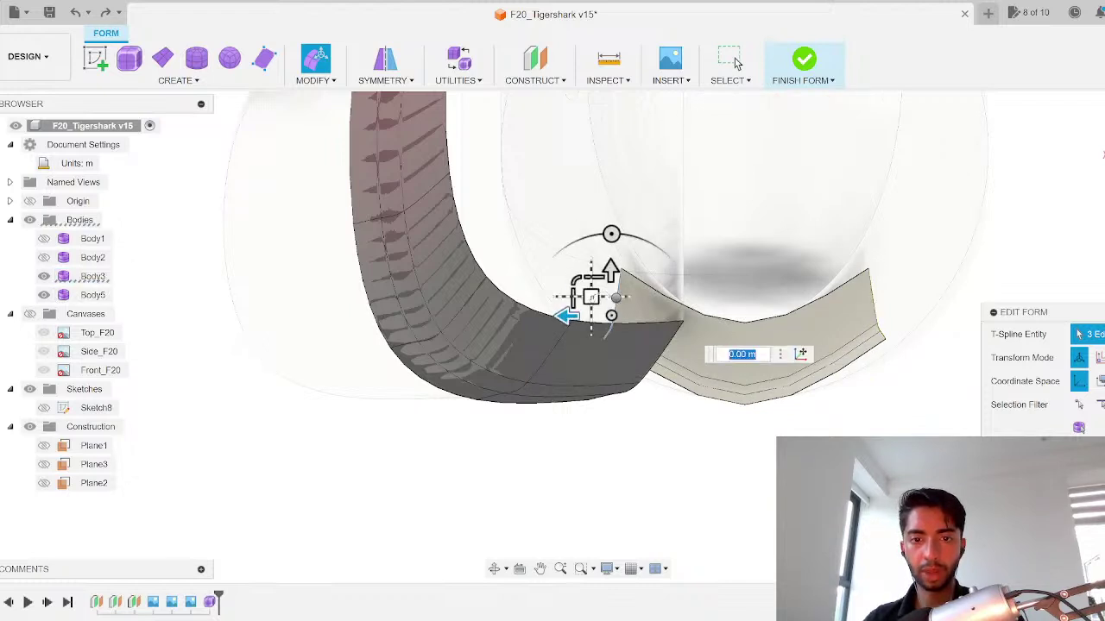
right_click(611, 298)
left_click(592, 277)
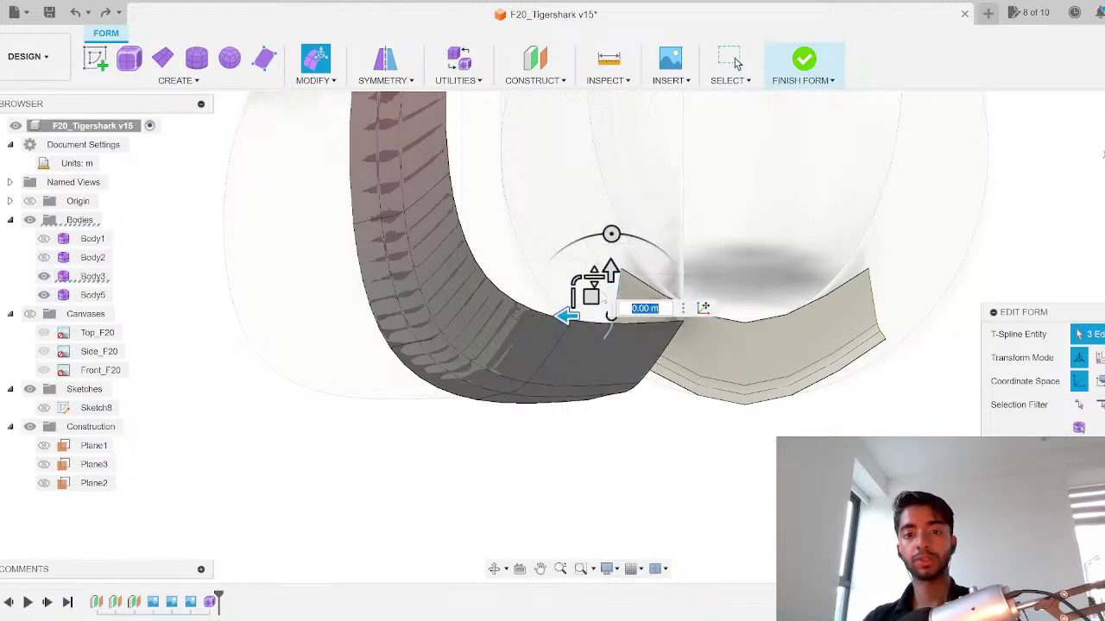
left_click_drag(592, 296, 588, 330)
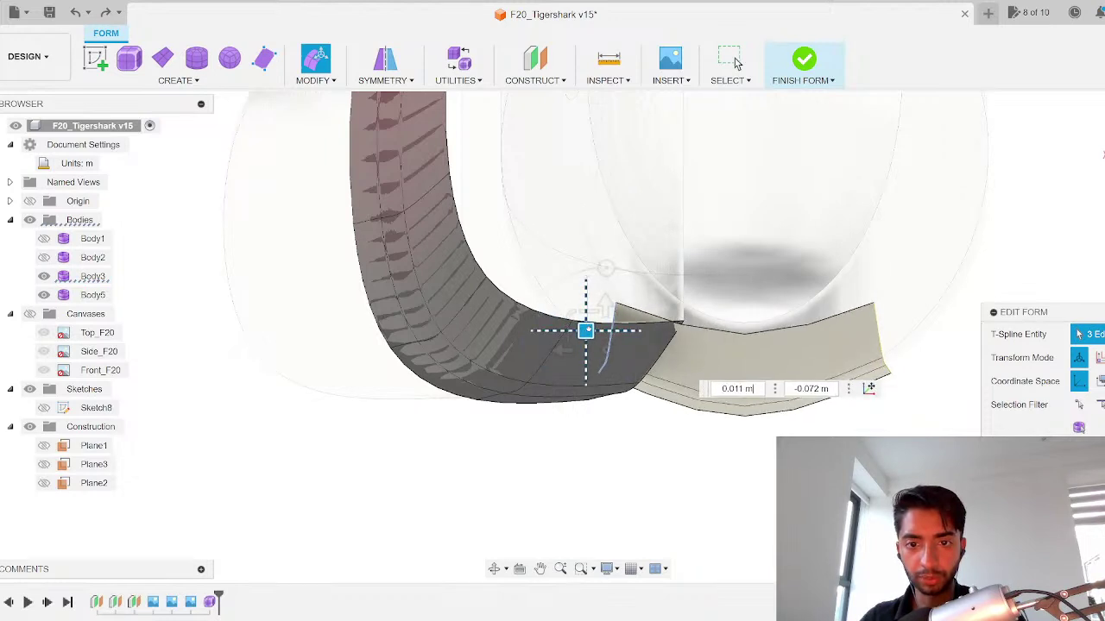
key("Return")
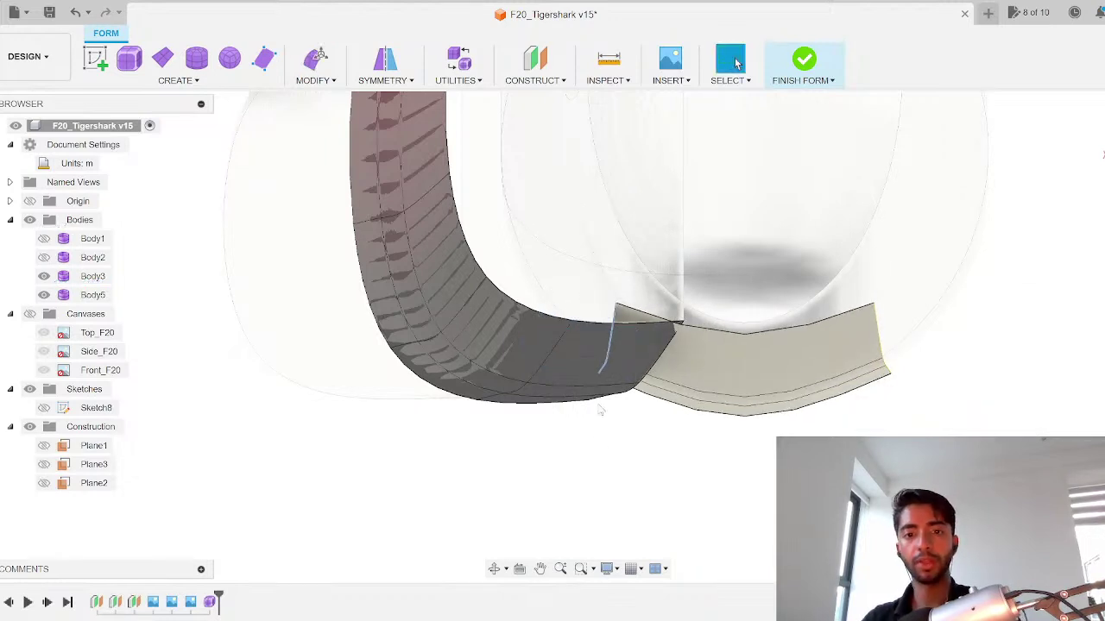
Step: Delete the intake copy's lower end faces nearest the fuselage's lower strip
left_click(593, 358)
key("Delete")
scroll(561, 395, "up", 5)
left_click(542, 396)
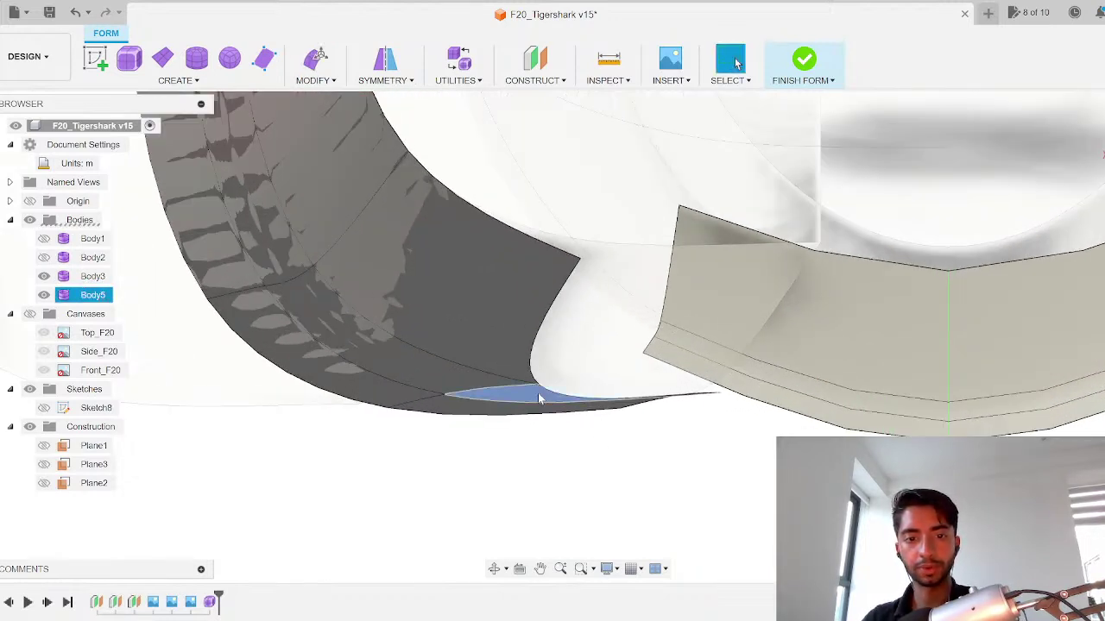
key("Delete")
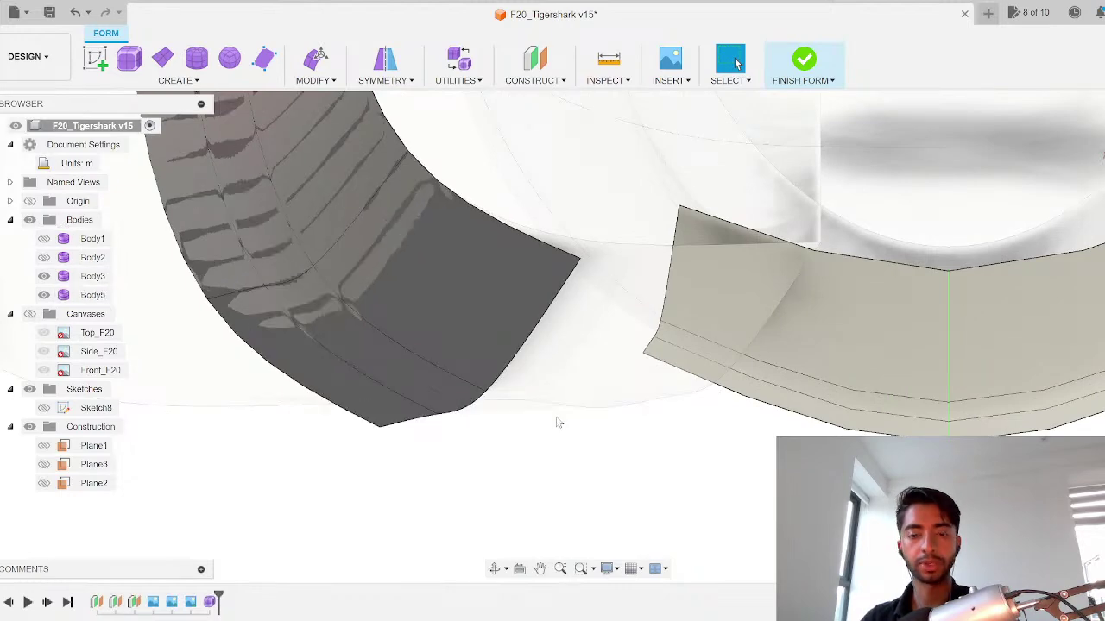
scroll(552, 420, "down", 5)
middle_click_drag(602, 356, 570, 346, "shift")
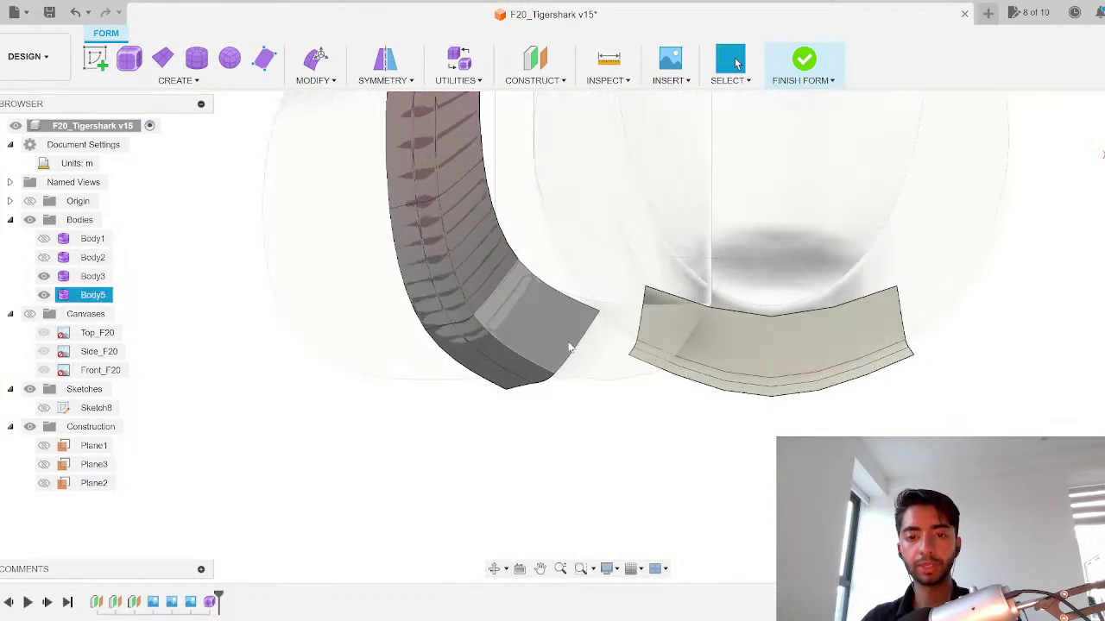
right_click(640, 328)
key("Escape")
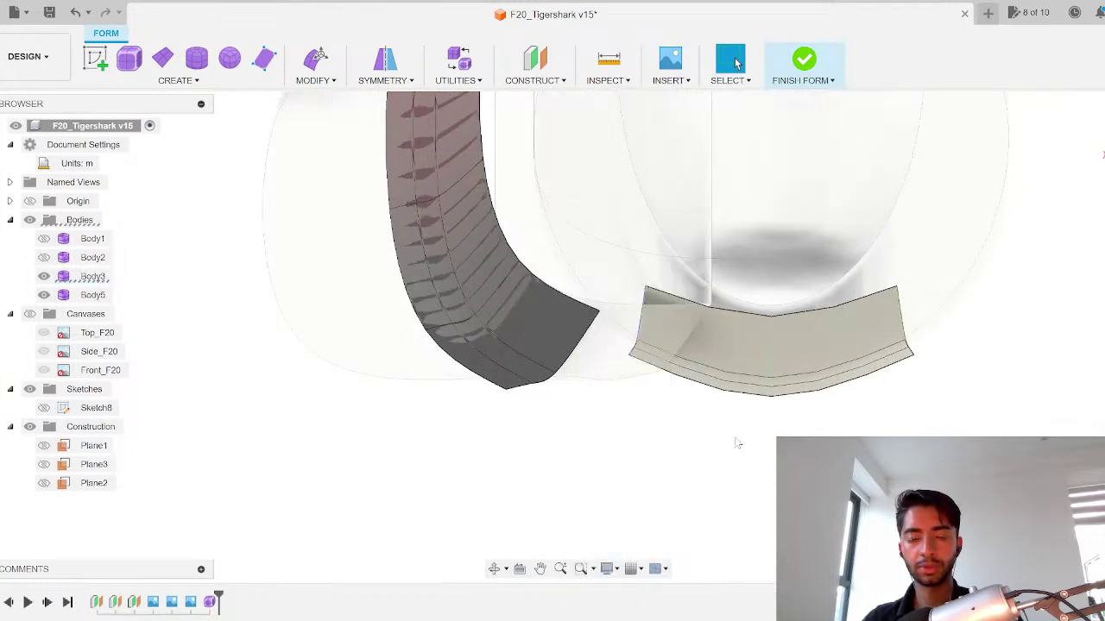
right_click(643, 326)
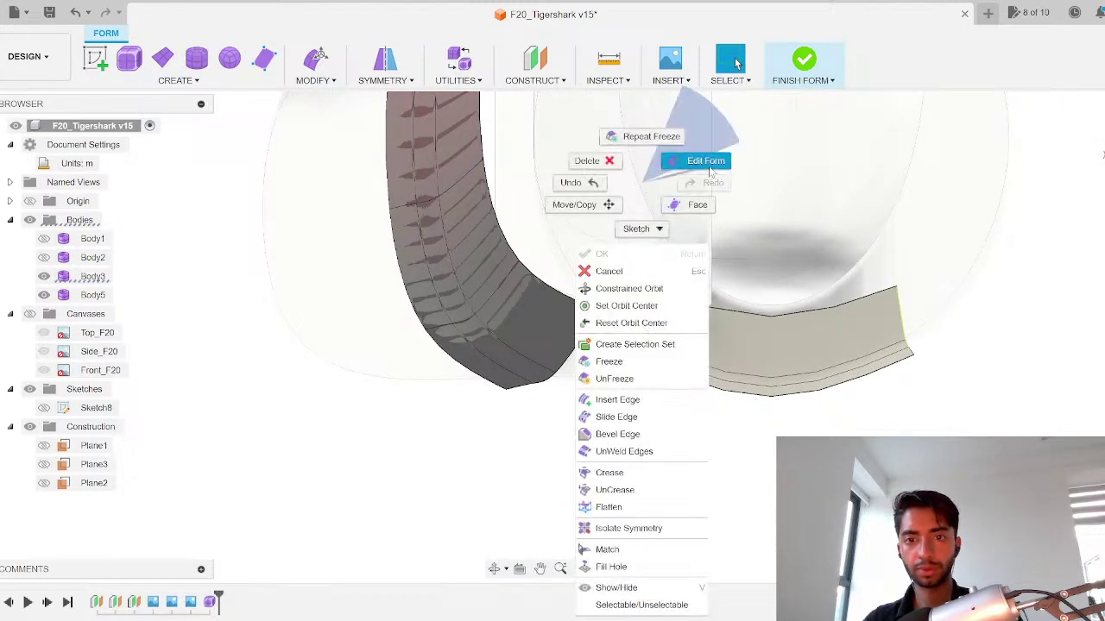
key("Escape")
left_click_drag(611, 332, 606, 352)
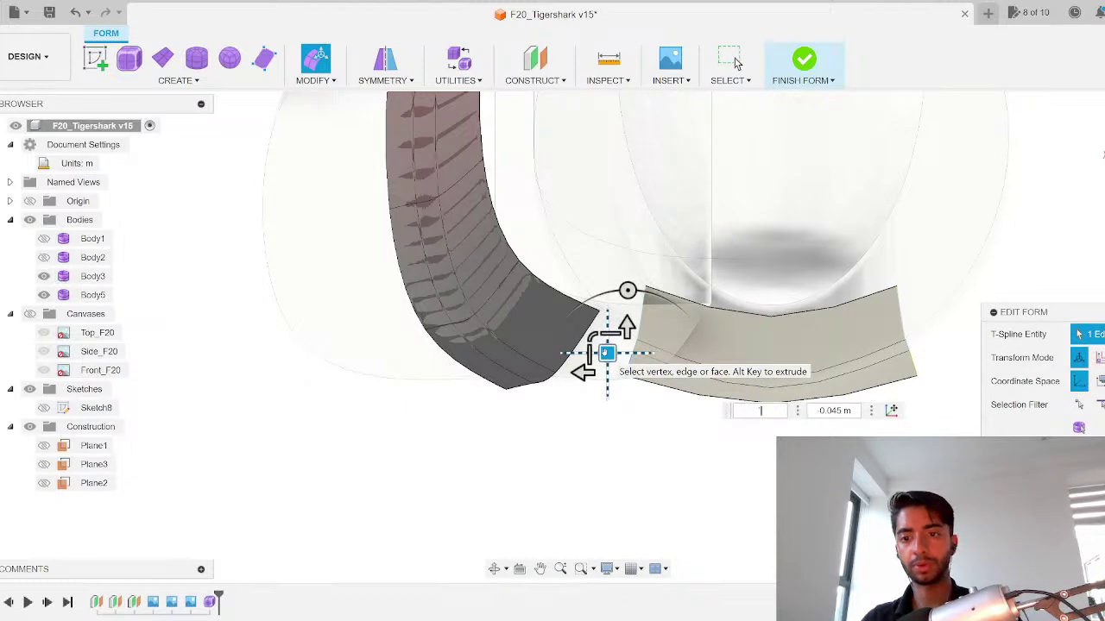
left_click(736, 63)
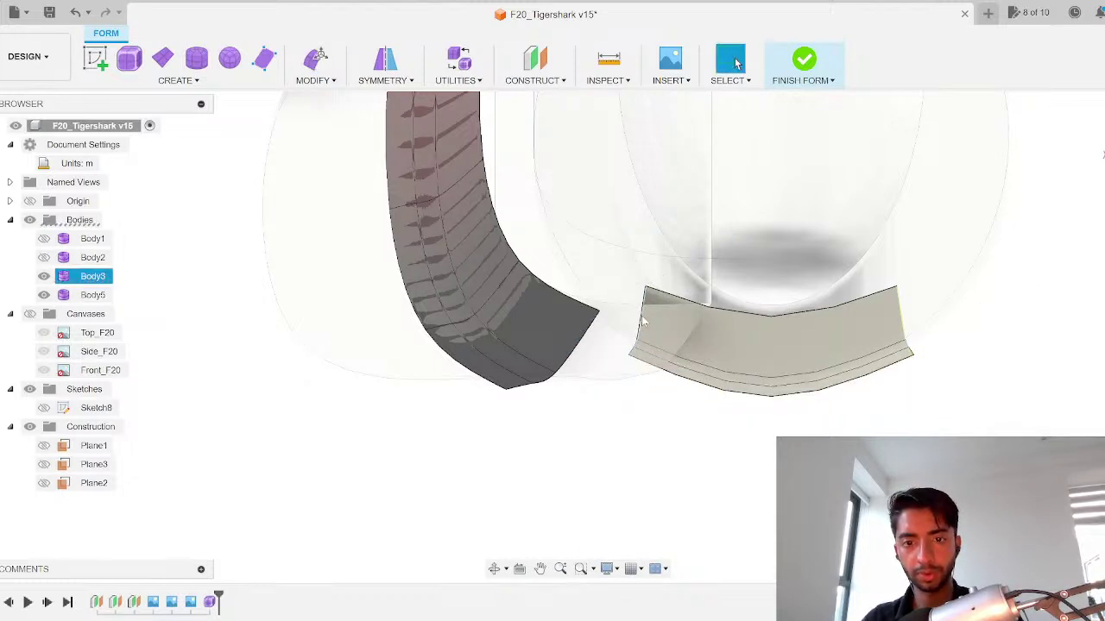
Step: Move one side edge of the fuselage's lower strip outward and down by about 0.011 m and -0.04 m, and a further 0.018 m outward
right_click(637, 183)
left_click(699, 161)
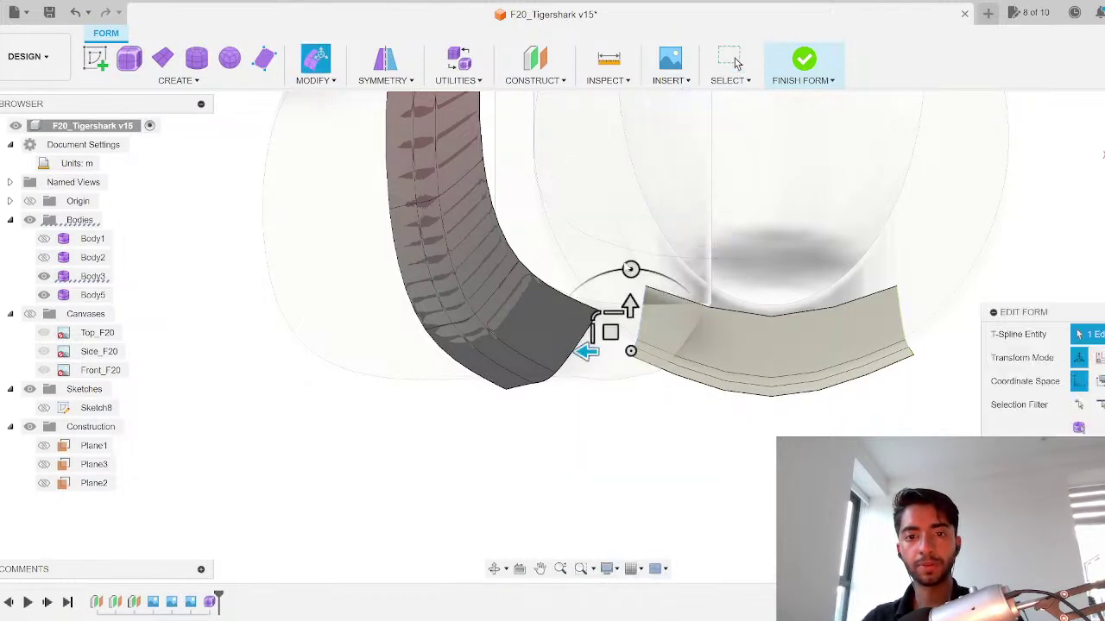
left_click_drag(610, 332, 605, 351)
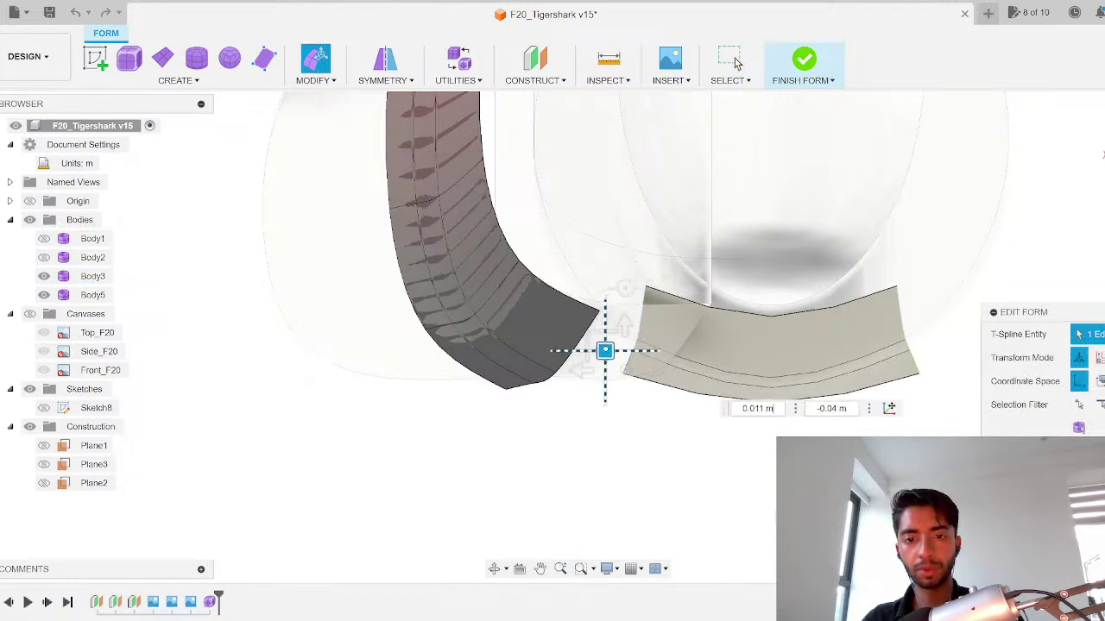
middle_click_drag(605, 350, 514, 408, "shift")
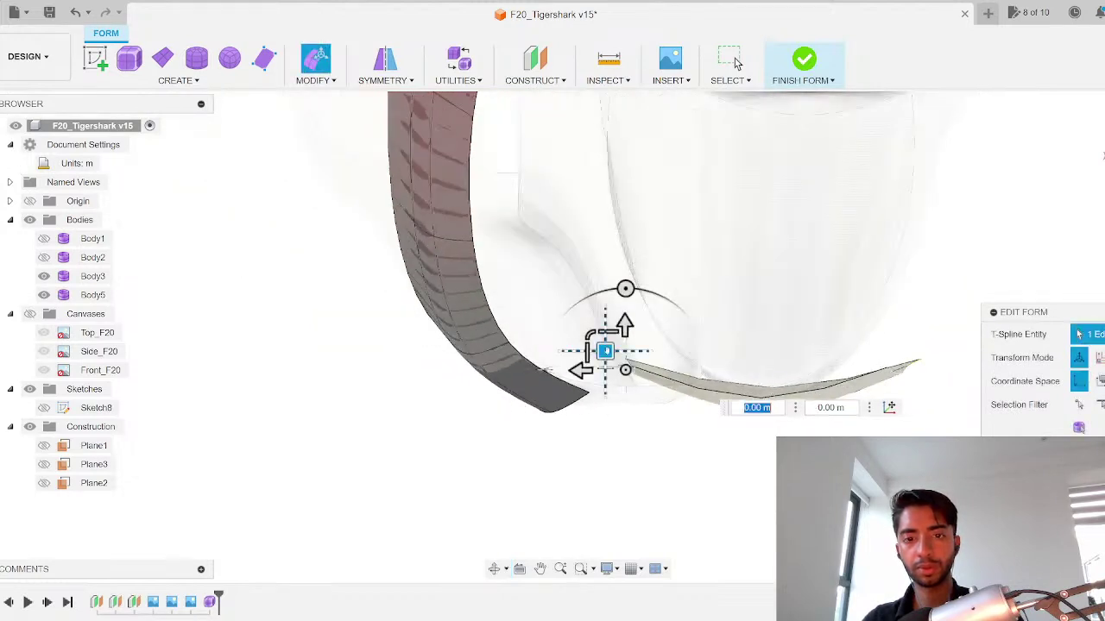
left_click_drag(604, 351, 597, 391)
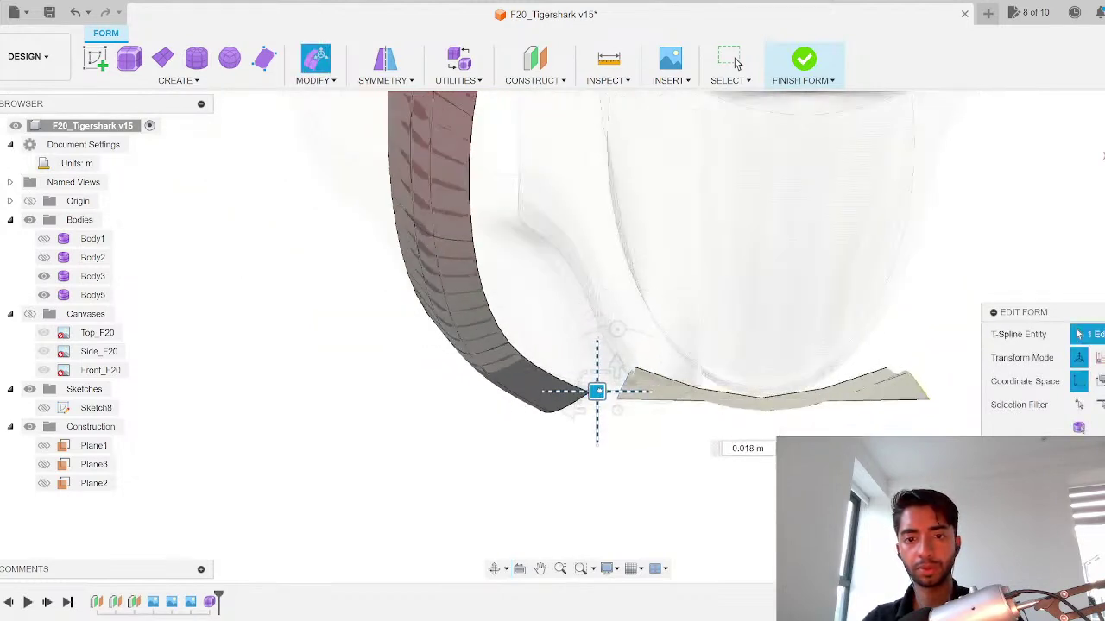
left_click_drag(599, 391, 598, 387)
key("Return")
Step: Try merging the fuselage lower strip's side edges with the intake copy's lower end edges, unfreezing the affected regions, and undo the merge
scroll(626, 316, "down", 2)
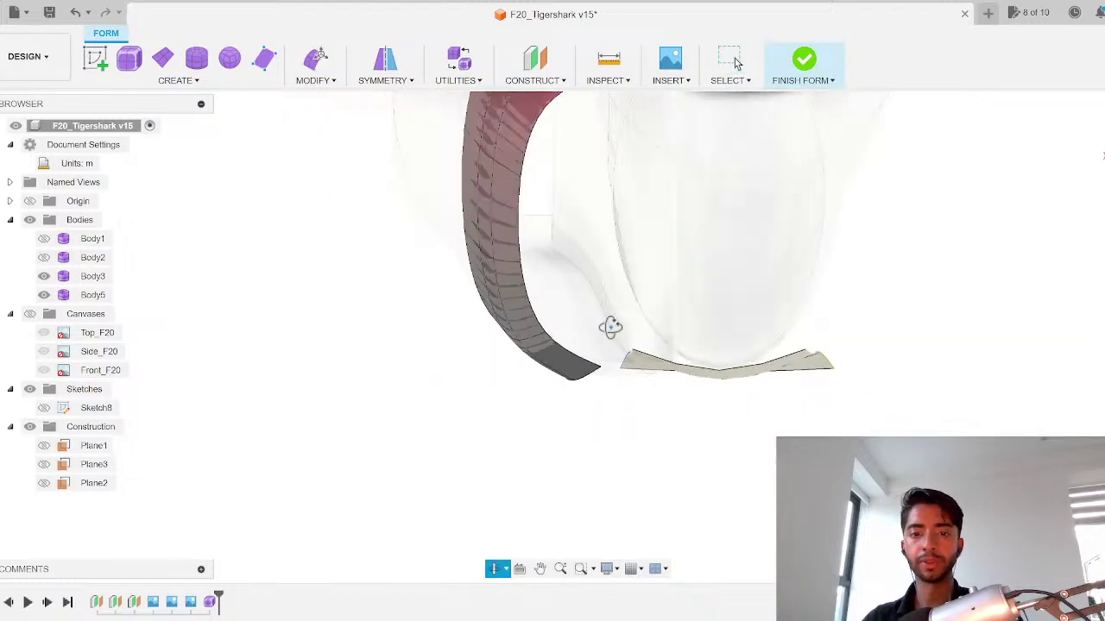
middle_click_drag(610, 327, 627, 272, "shift")
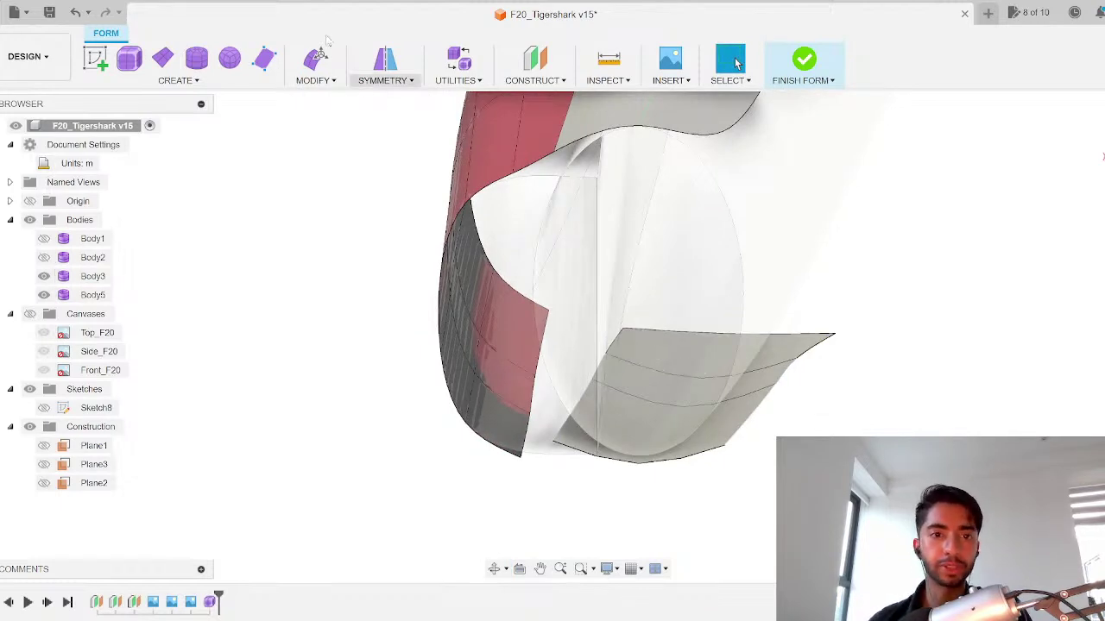
left_click(318, 79)
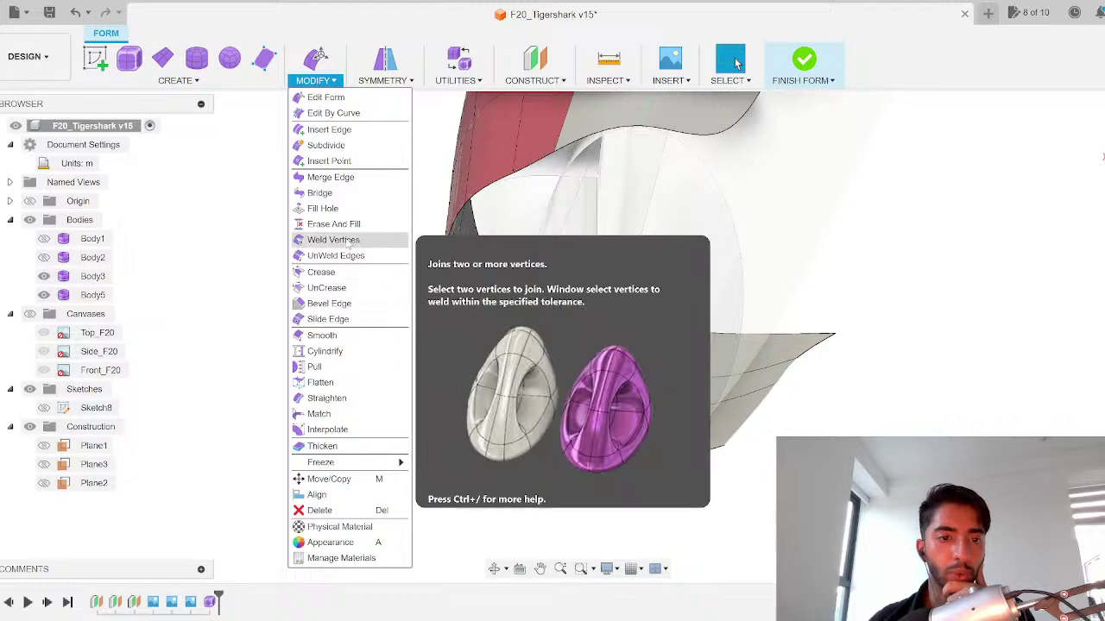
left_click(348, 180)
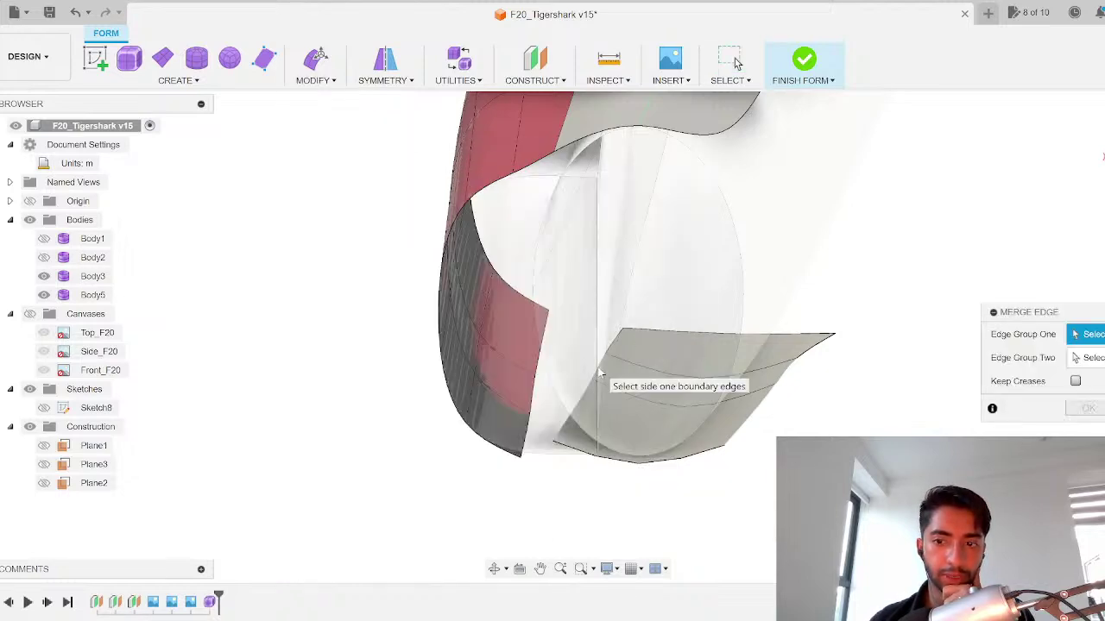
left_click(613, 349)
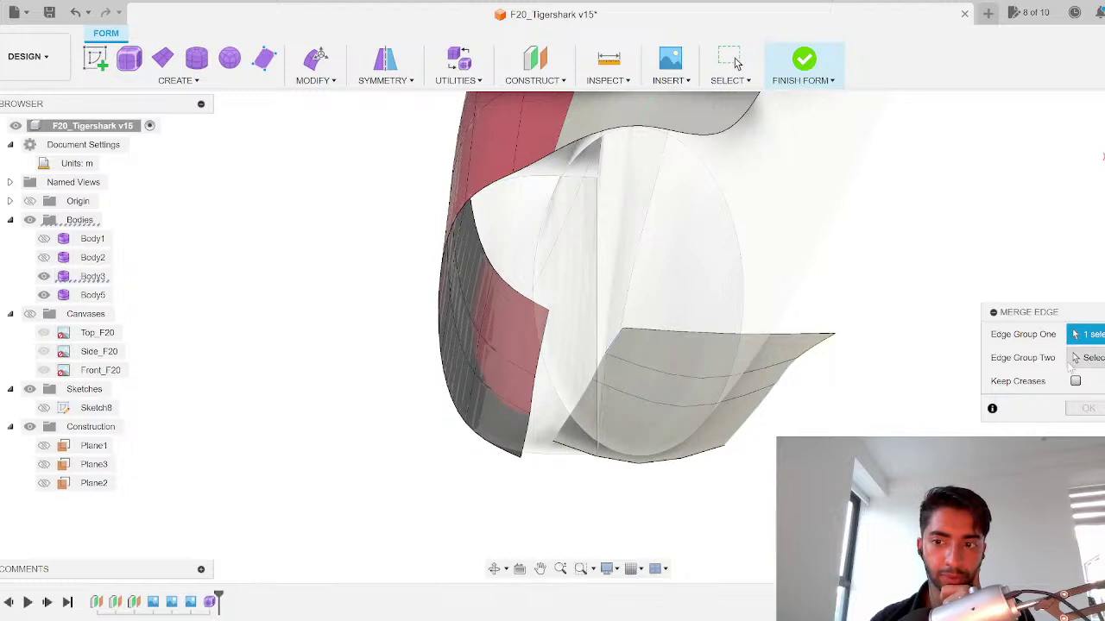
left_click(1083, 357)
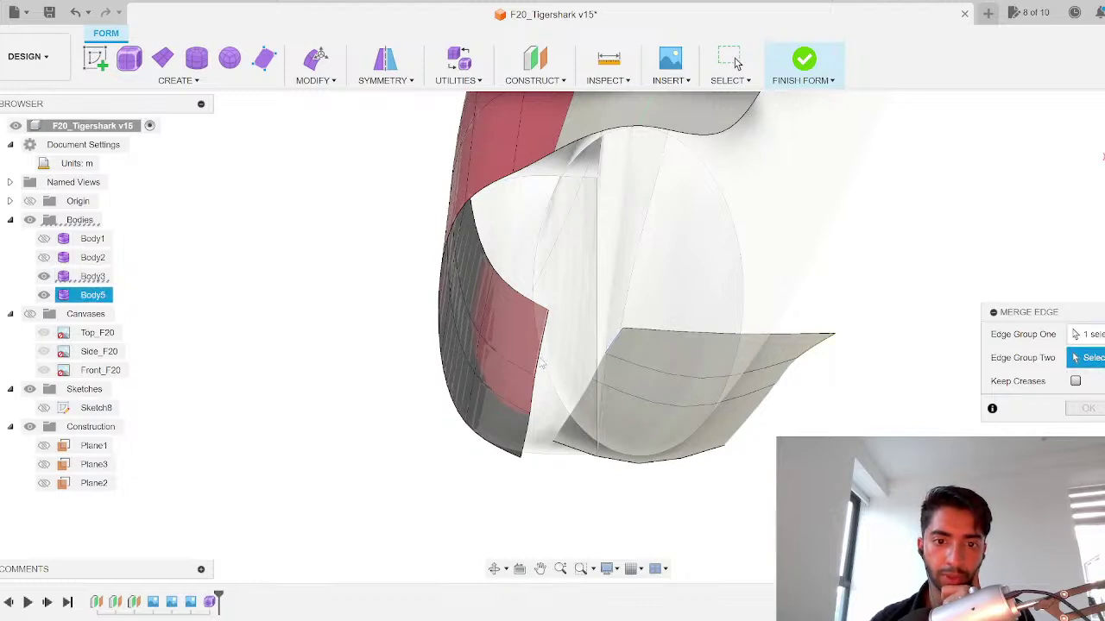
double_click(538, 356)
key("Return")
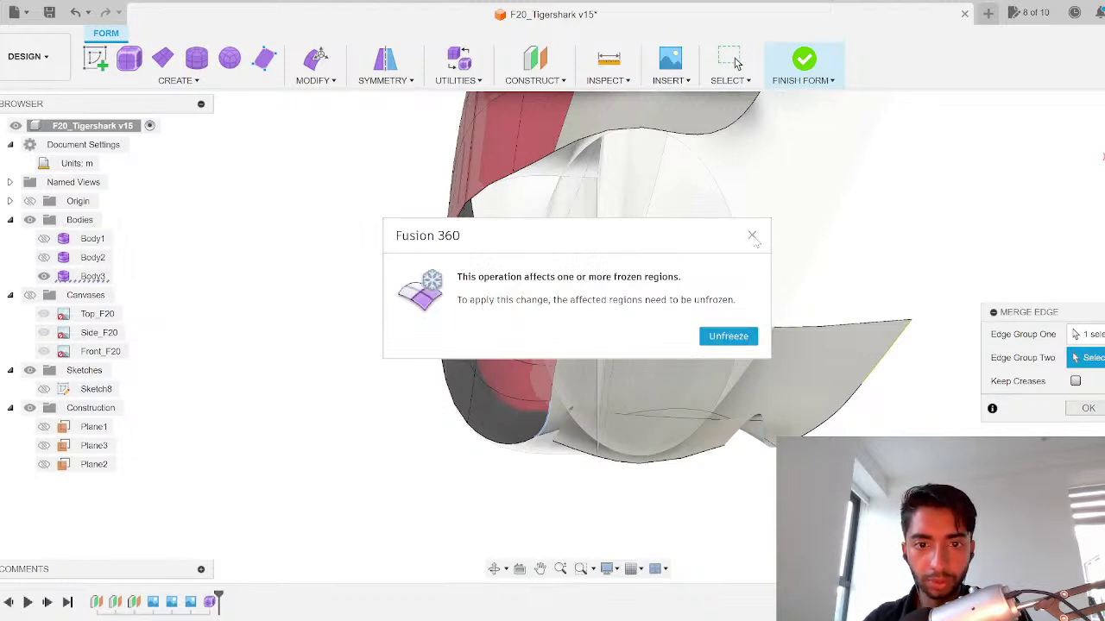
left_click(727, 336)
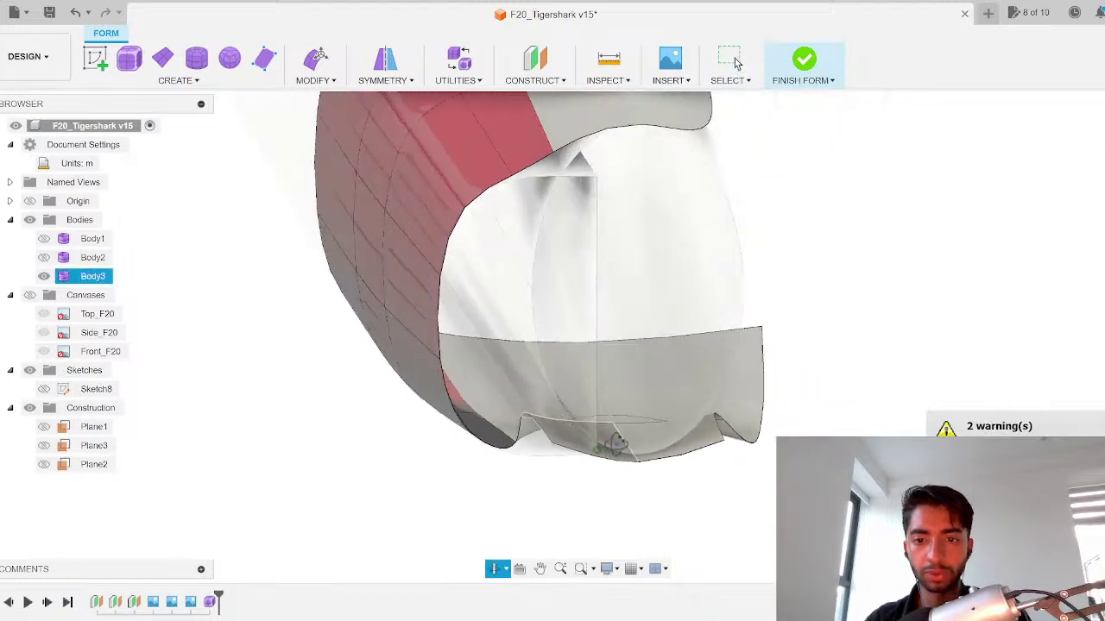
middle_click_drag(616, 445, 592, 448, "shift")
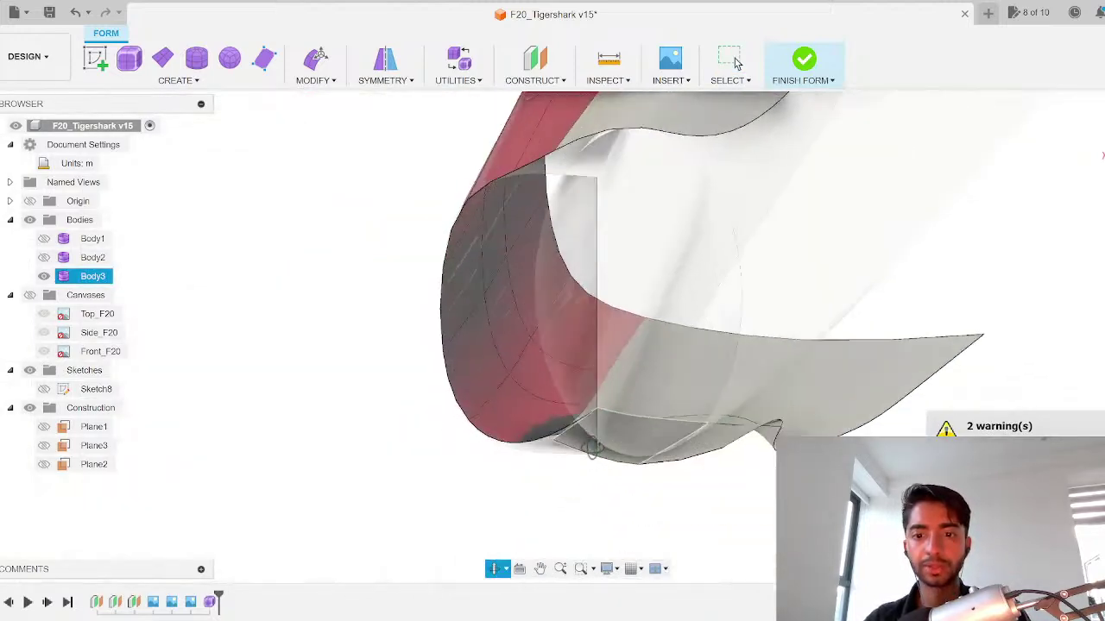
key("ctrl+z")
middle_click_drag(500, 463, 407, 438, "shift")
left_click(315, 81)
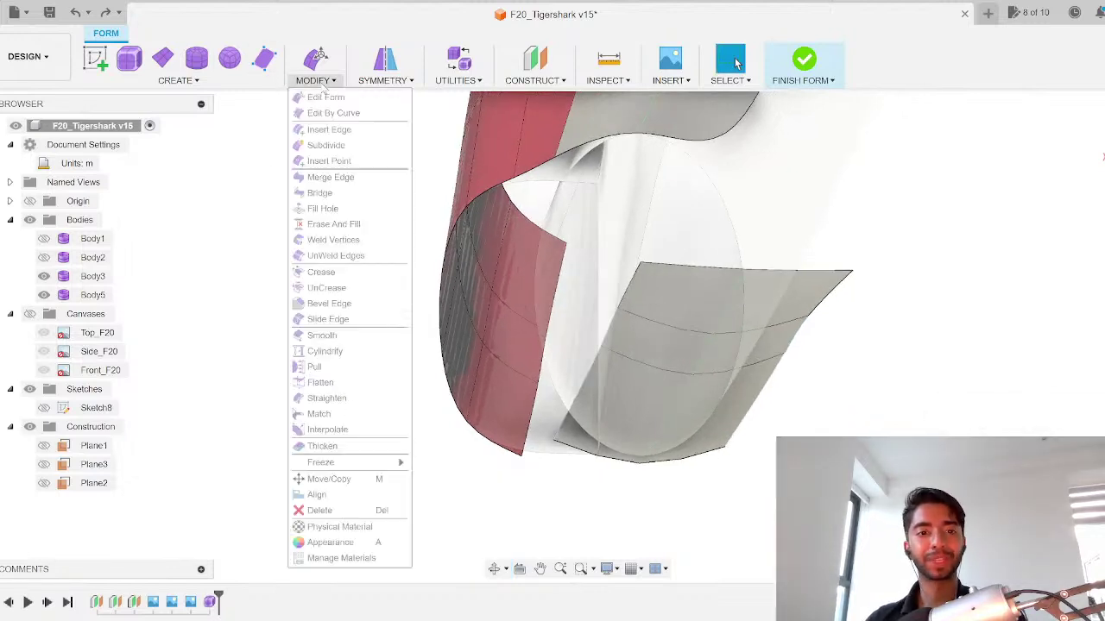
left_click(334, 240)
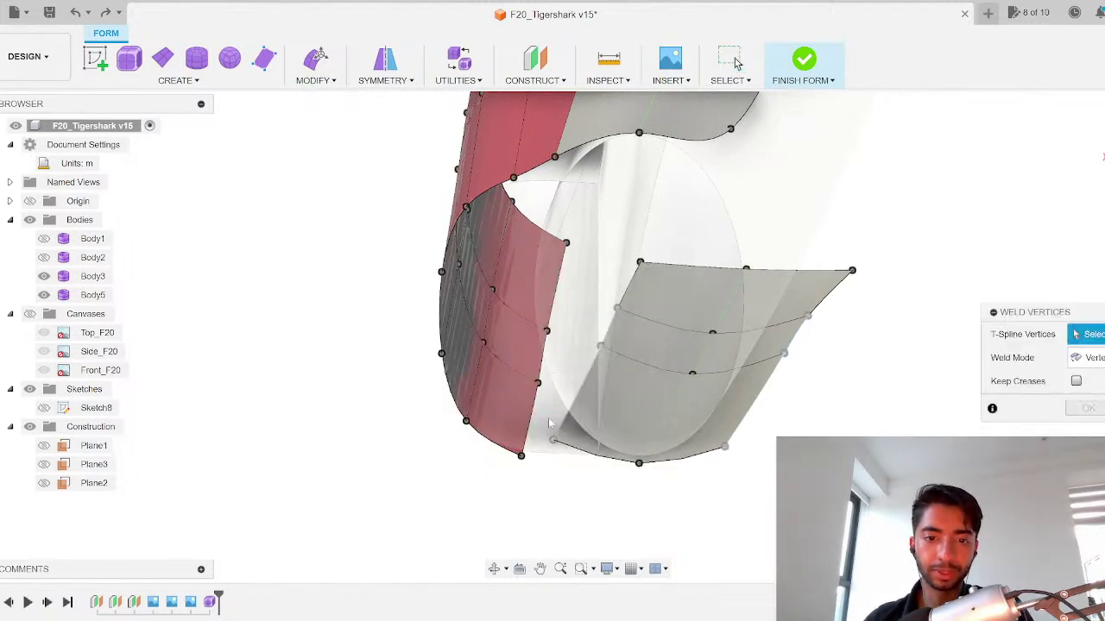
left_click(523, 459)
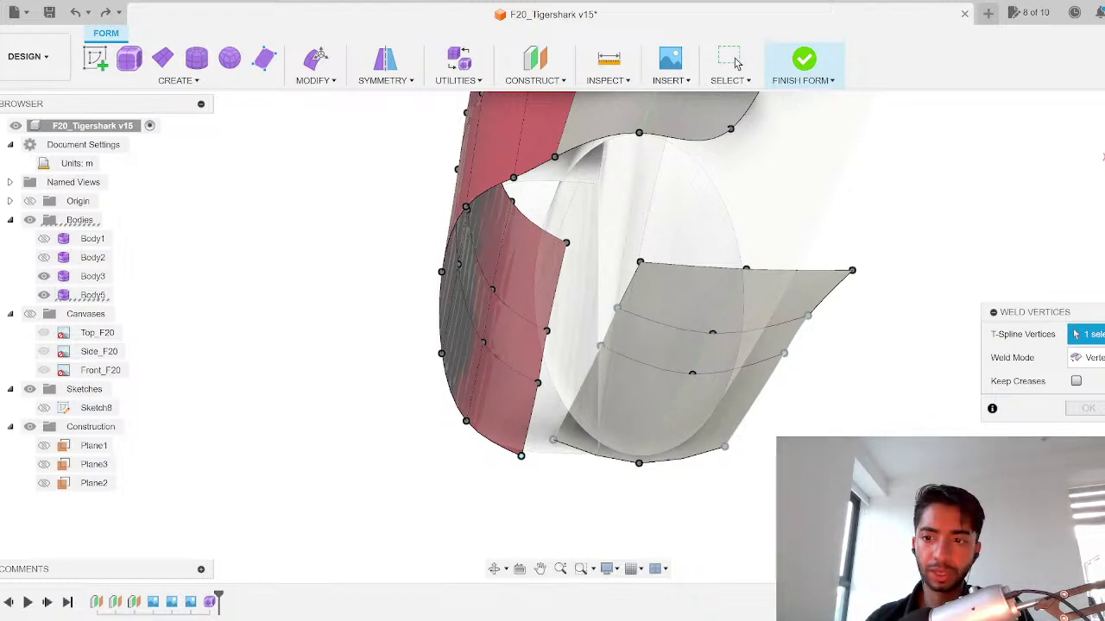
key("Escape")
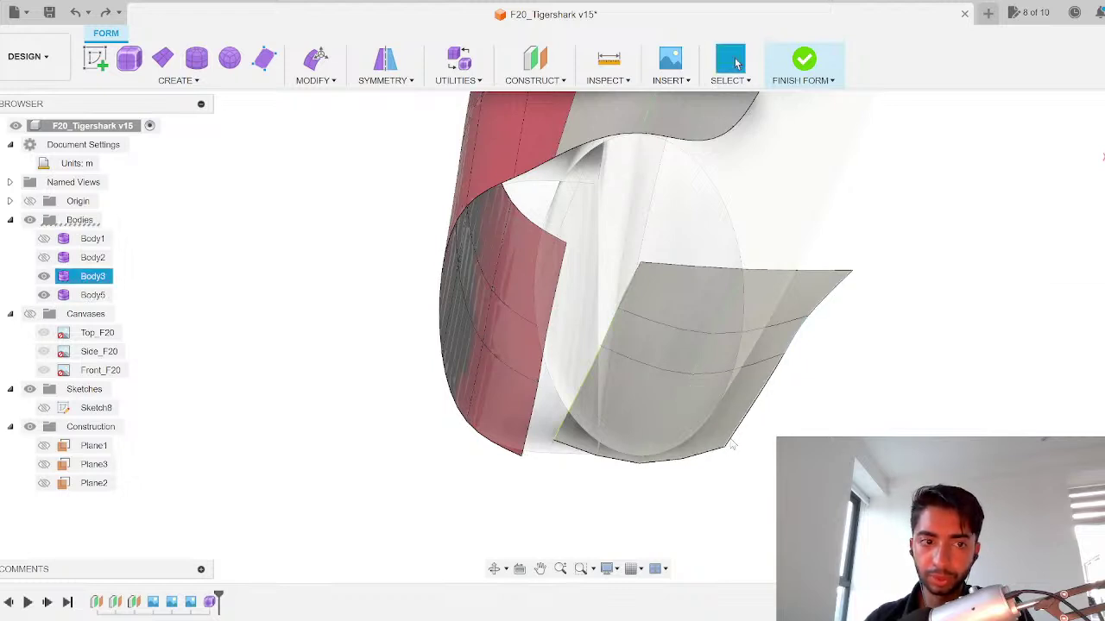
Step: Freeze the side edges of the fuselage's lower strip
left_click(332, 82)
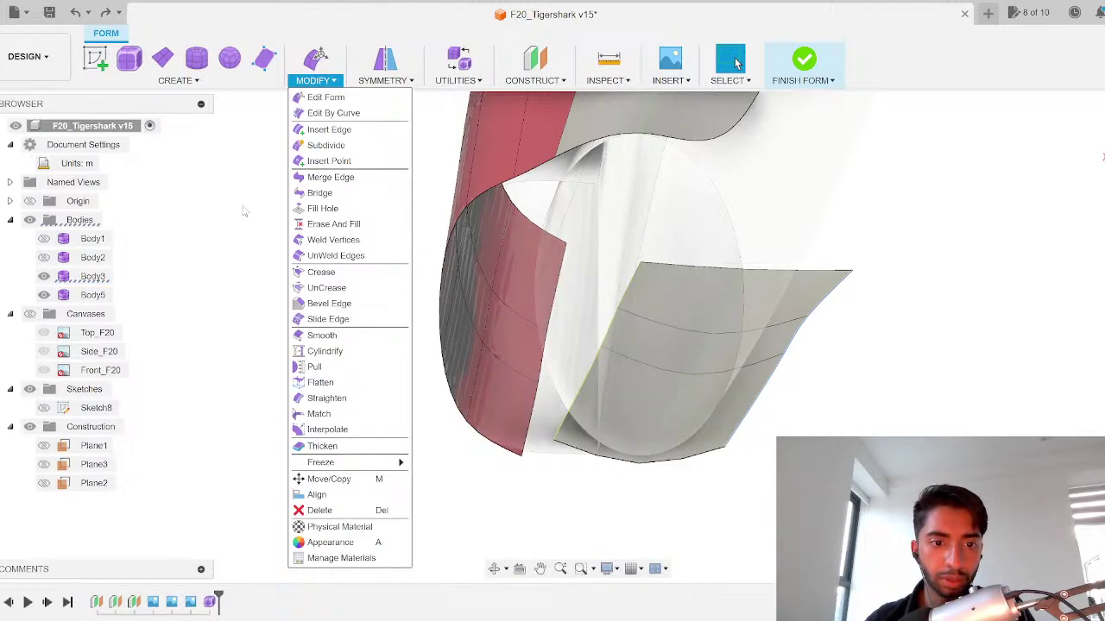
mouse_move(397, 463)
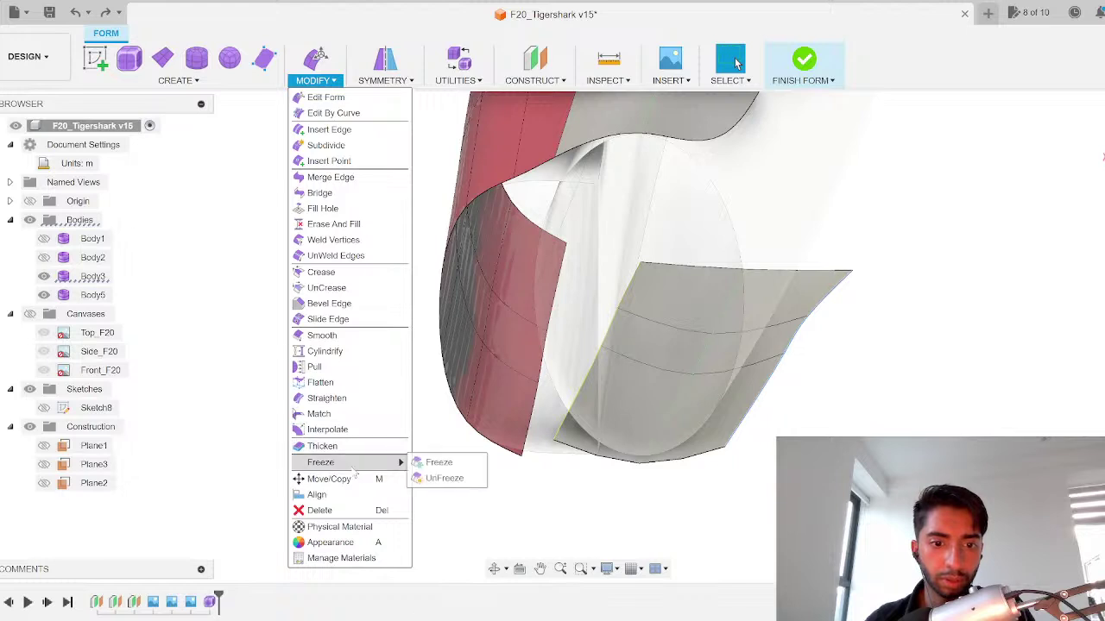
left_click(450, 472)
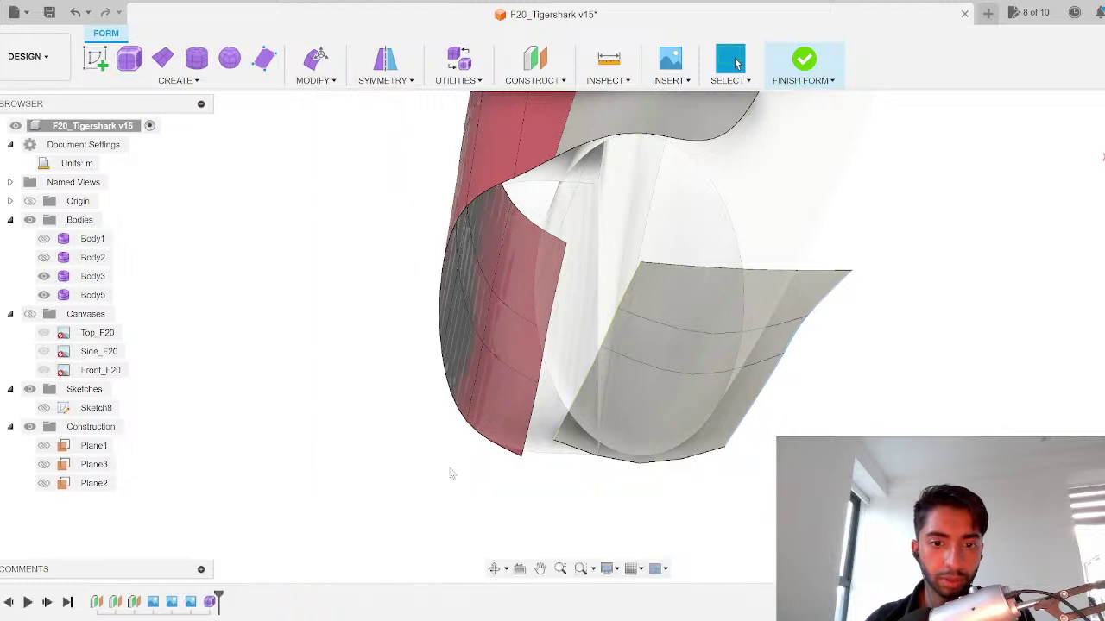
Step: Unfreeze the side edges of the fuselage's lower strip
left_click(333, 73)
mouse_move(368, 466)
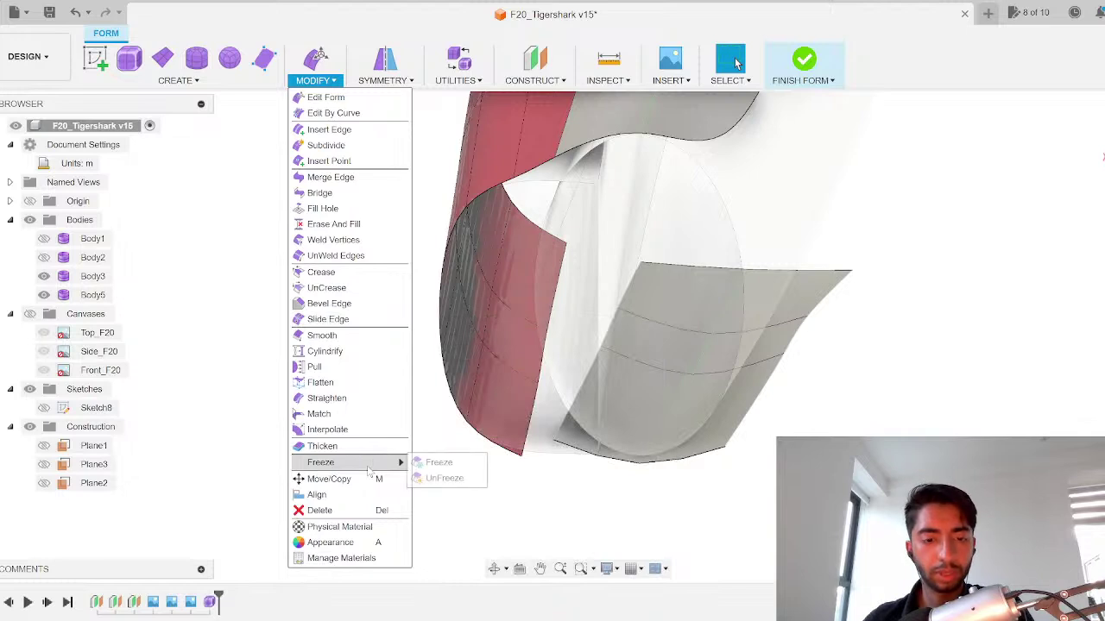
left_click(442, 478)
left_click_drag(898, 485, 592, 216)
left_click(1079, 385)
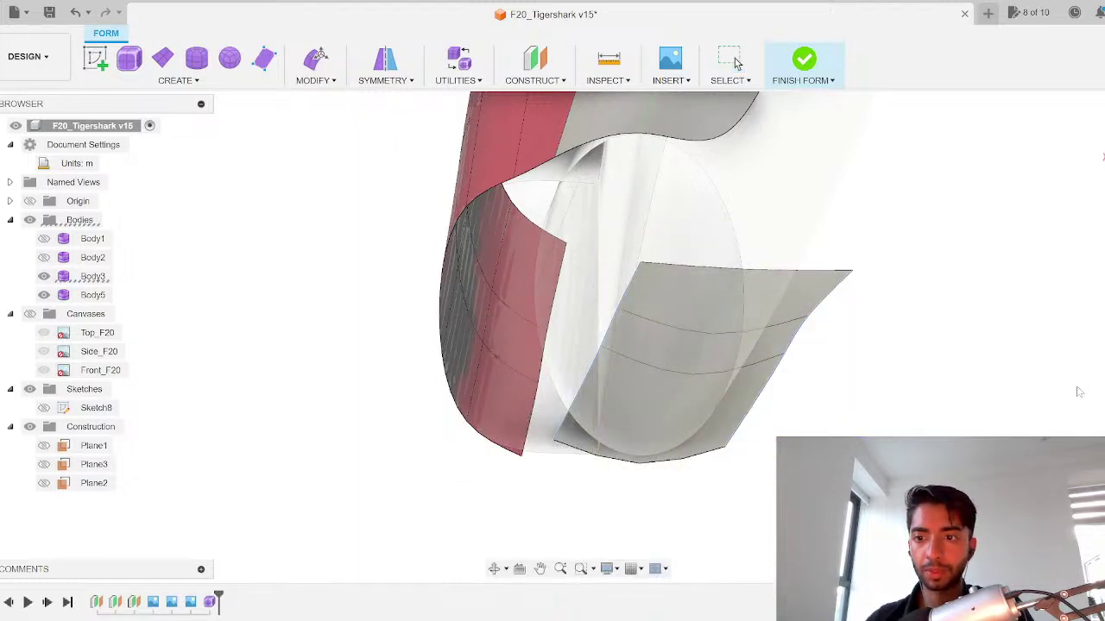
Step: Weld the four vertices along the fuselage lower strip's near side edge to the matching vertices on the intake copy's lower edge
left_click(313, 80)
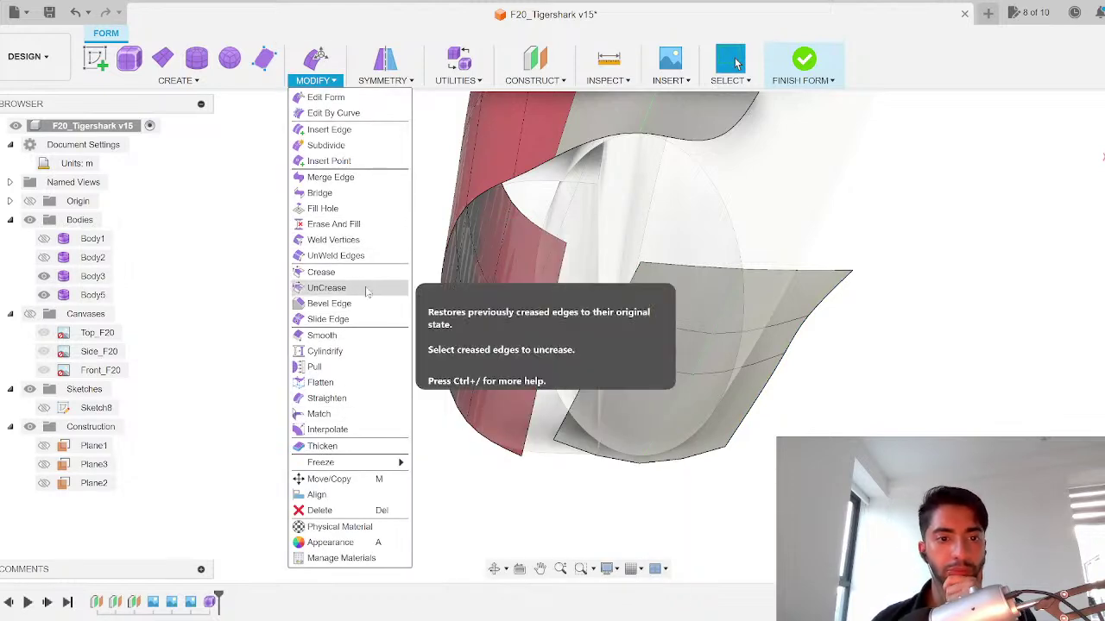
left_click(336, 239)
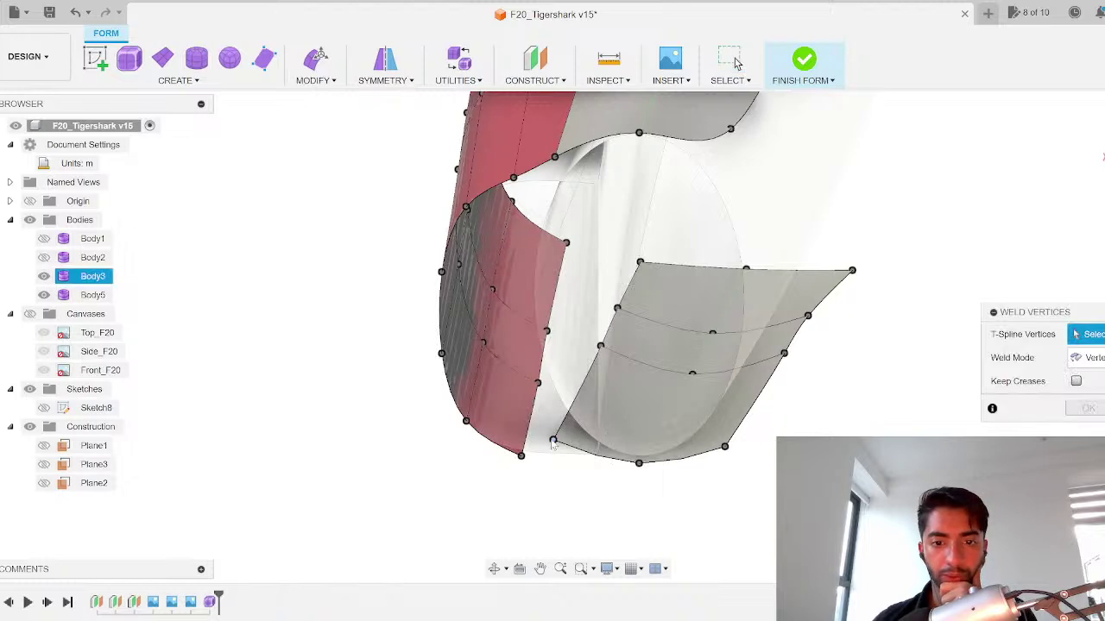
left_click(553, 441)
left_click(521, 455)
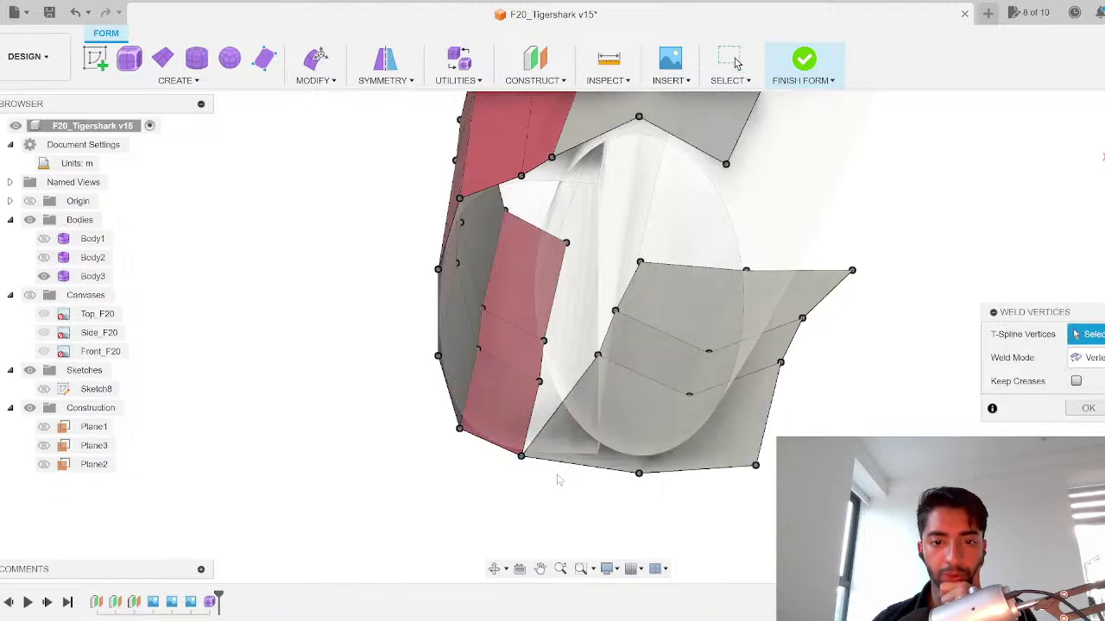
left_click(597, 355)
left_click(540, 382)
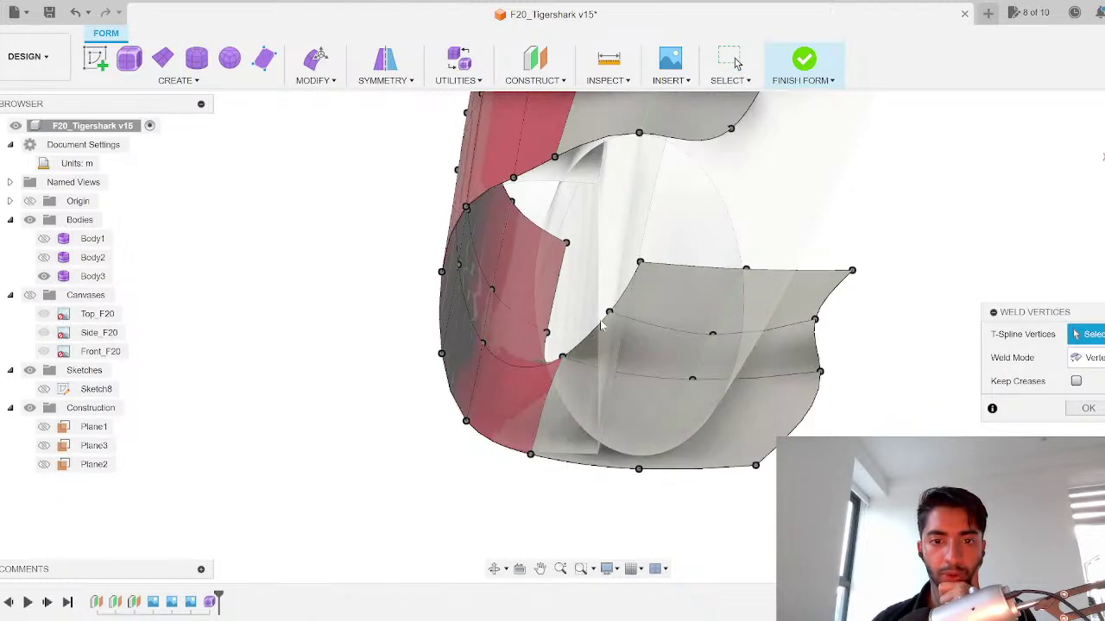
left_click(640, 262)
left_click(566, 243)
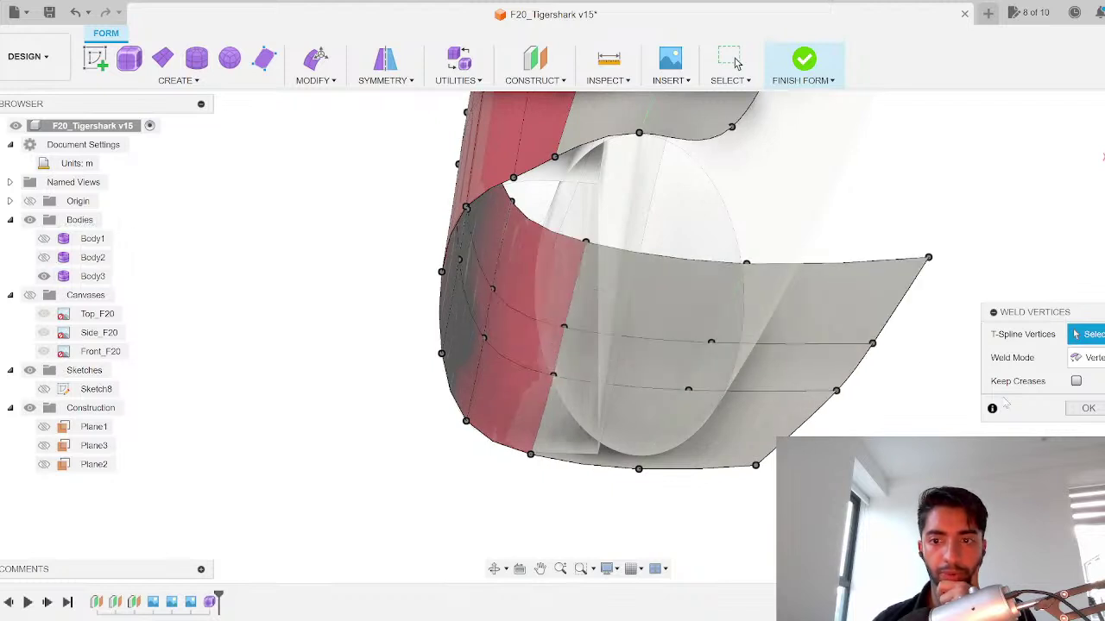
left_click(1086, 408)
Step: Finish editing the form
scroll(894, 378, "down", 6)
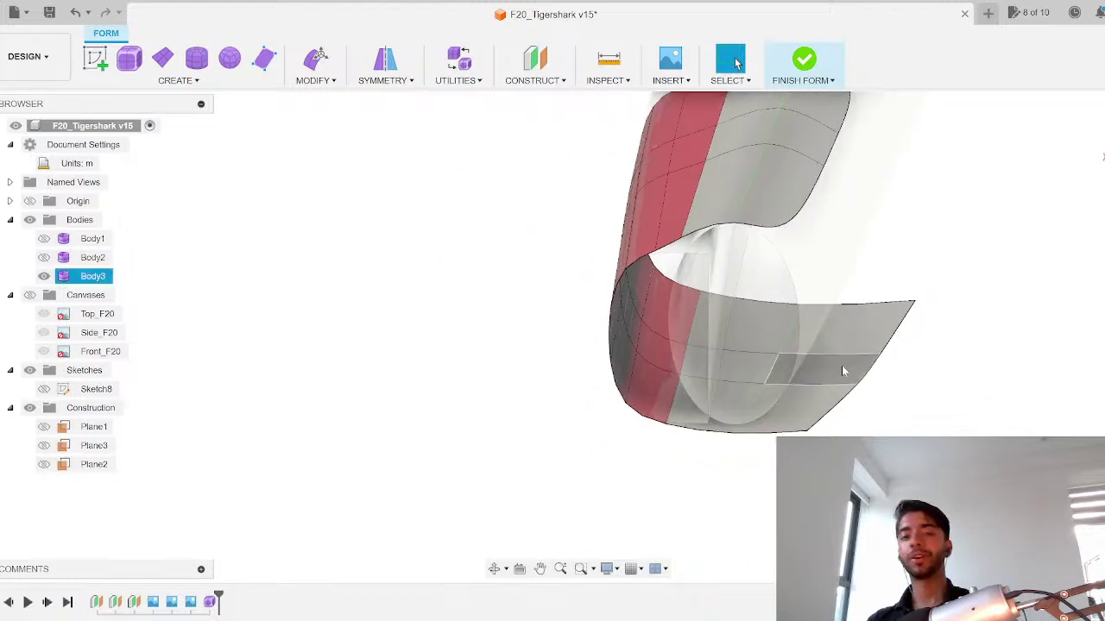
middle_click_drag(710, 372, 884, 370, "shift")
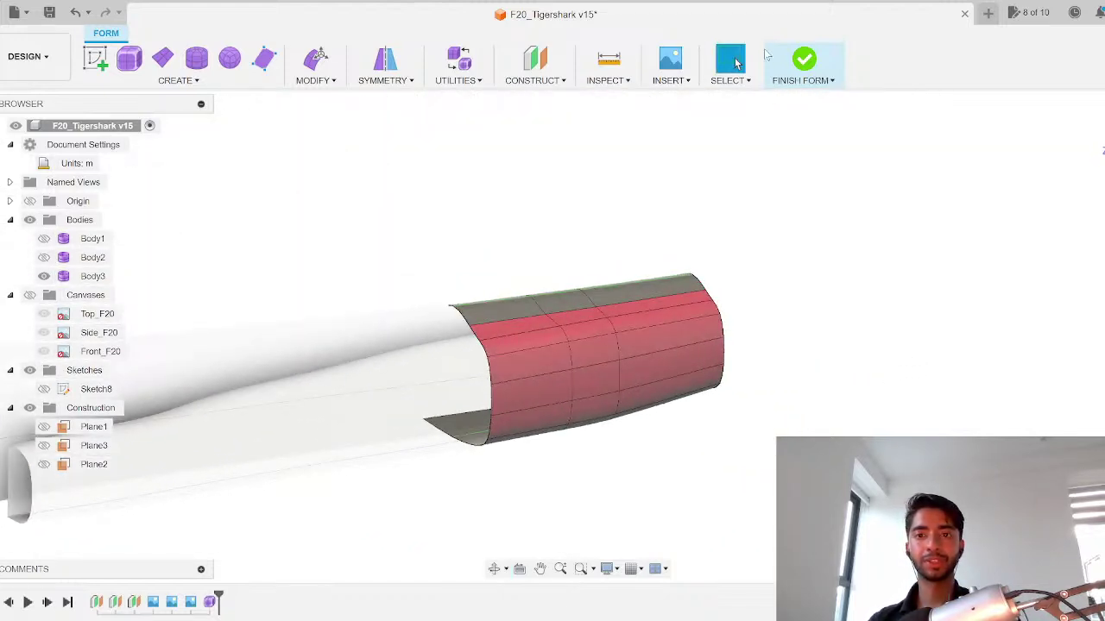
left_click(796, 60)
Step: Examine the joined rear section and its transitions to the fuselage and intake from several angles, including its open rear end
left_click(567, 421)
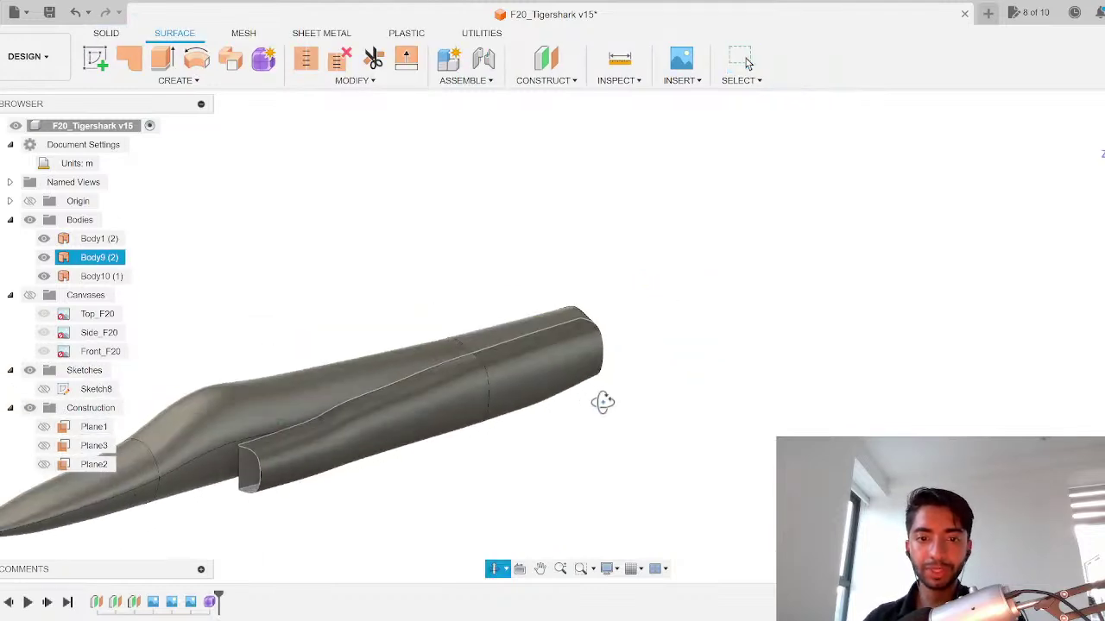
middle_click_drag(599, 400, 548, 337, "shift")
scroll(604, 337, "up", 4)
scroll(653, 333, "up", 4)
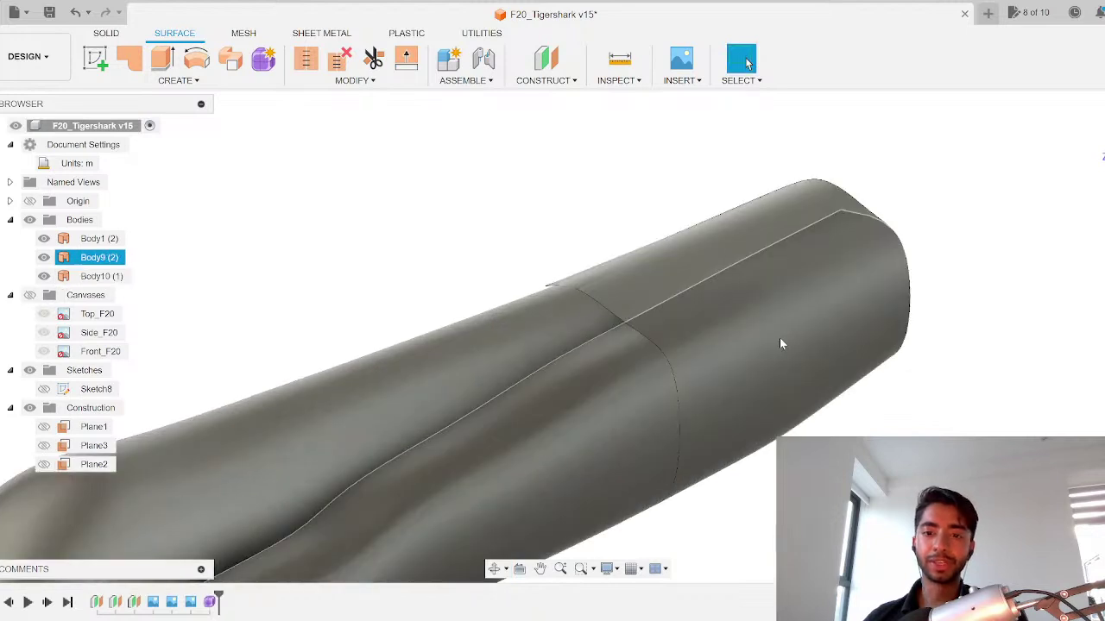
scroll(780, 339, "down", 2)
left_click(747, 277)
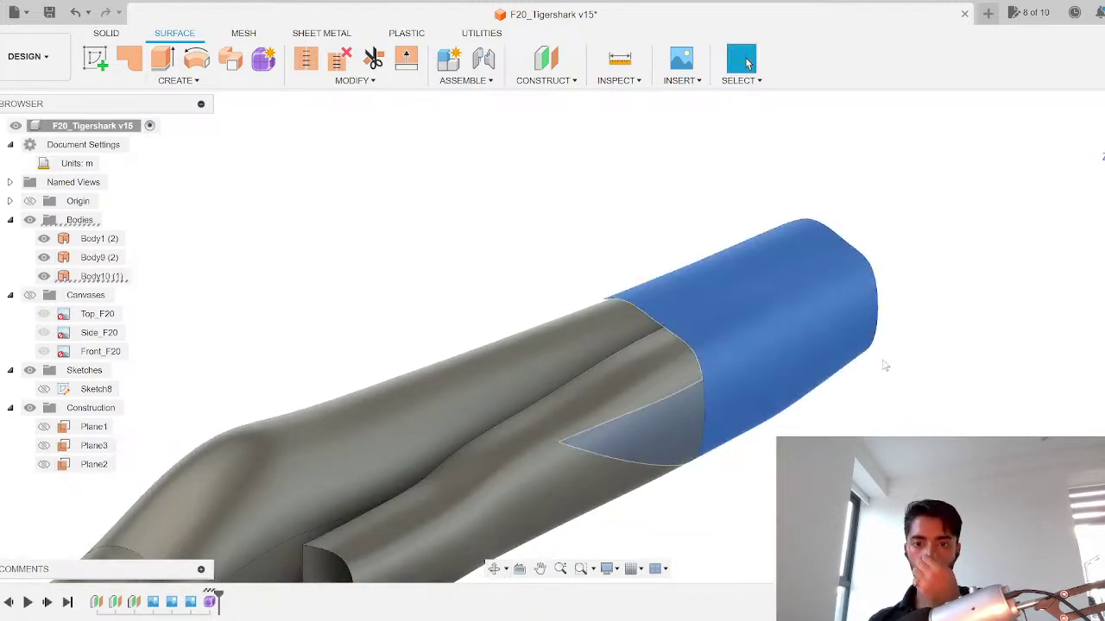
scroll(791, 356, "up", 1)
scroll(792, 356, "down", 3)
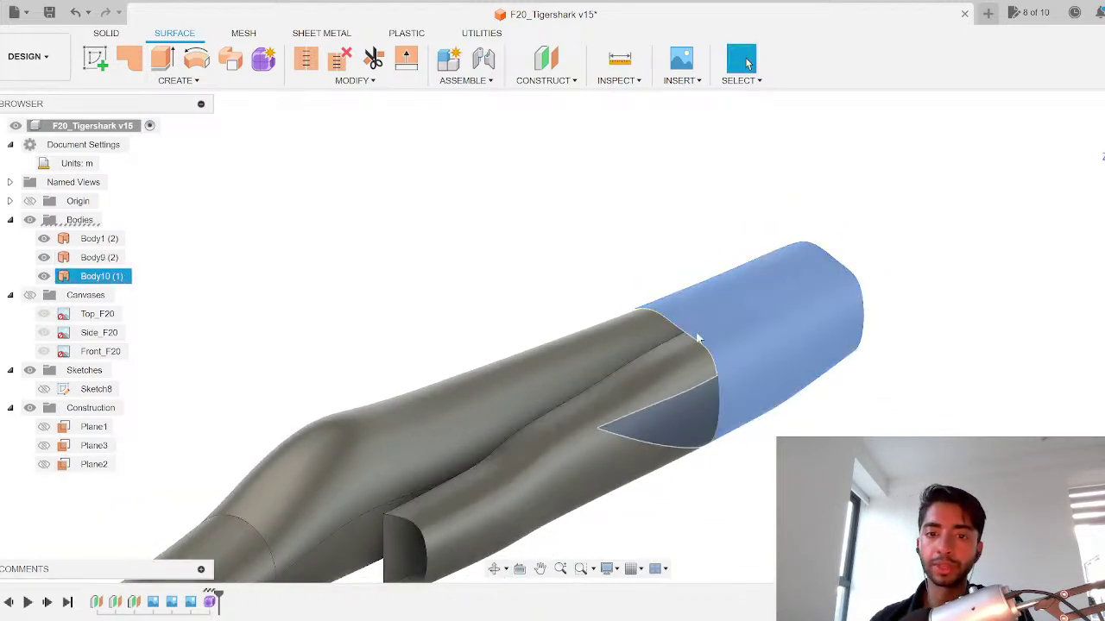
scroll(431, 509, "down", 5)
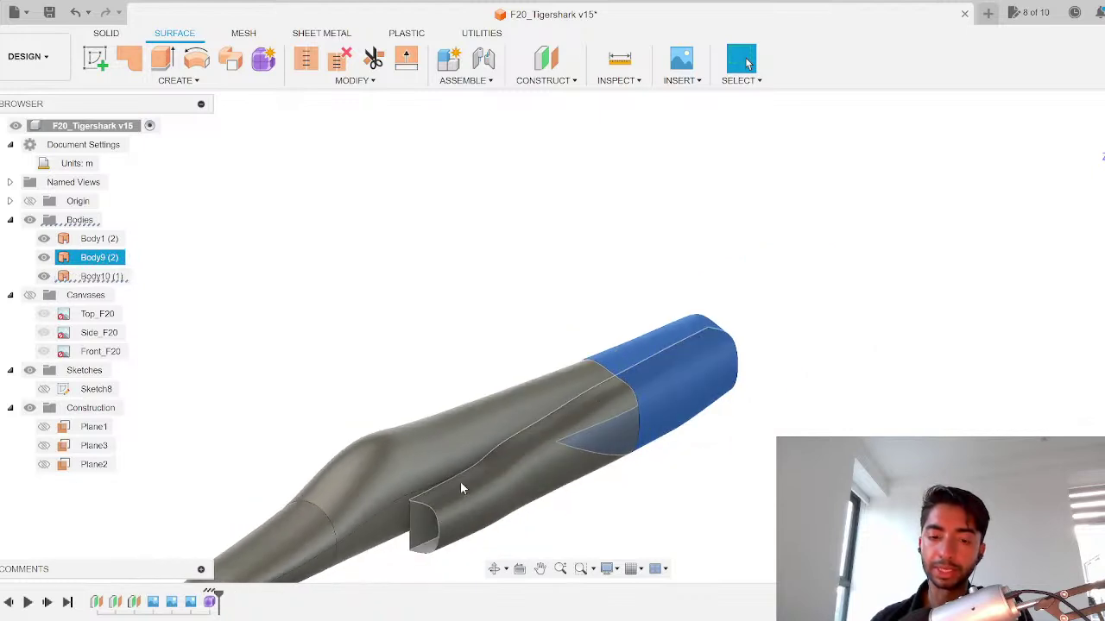
left_click(486, 330)
middle_click_drag(513, 448, 690, 334)
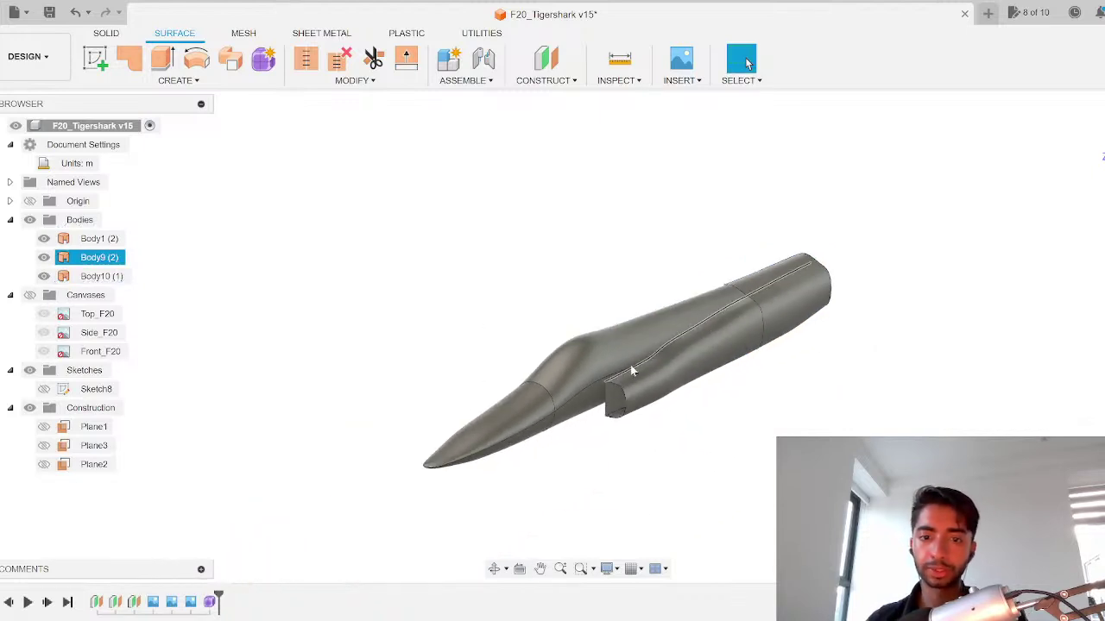
middle_click_drag(525, 384, 333, 390, "shift")
scroll(748, 437, "up", 5)
middle_click_drag(681, 437, 686, 322)
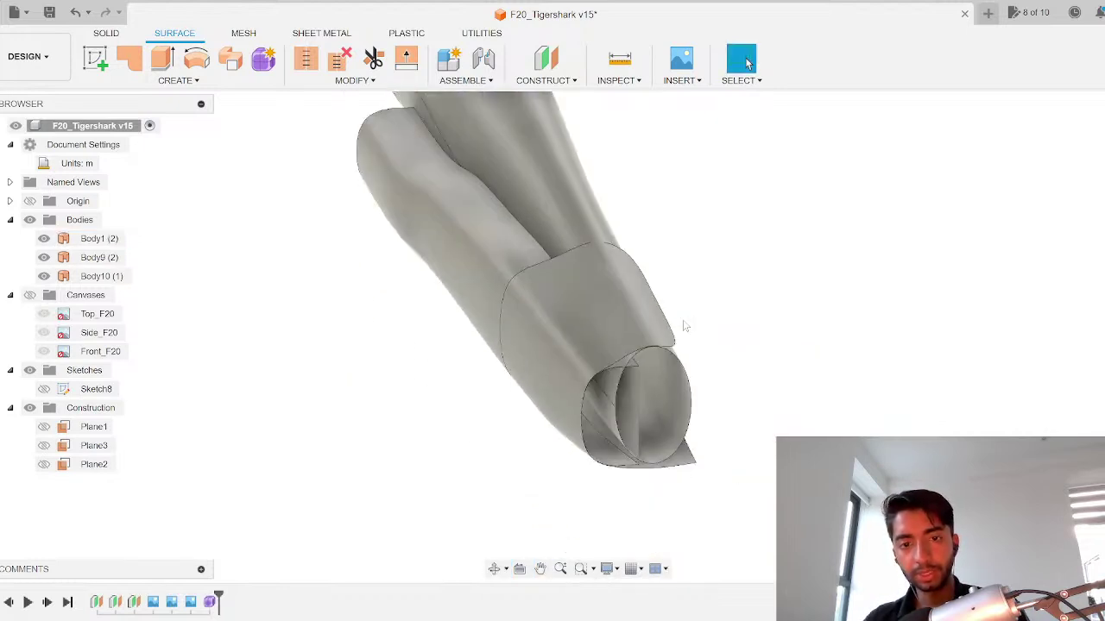
middle_click_drag(634, 374, 483, 363, "shift")
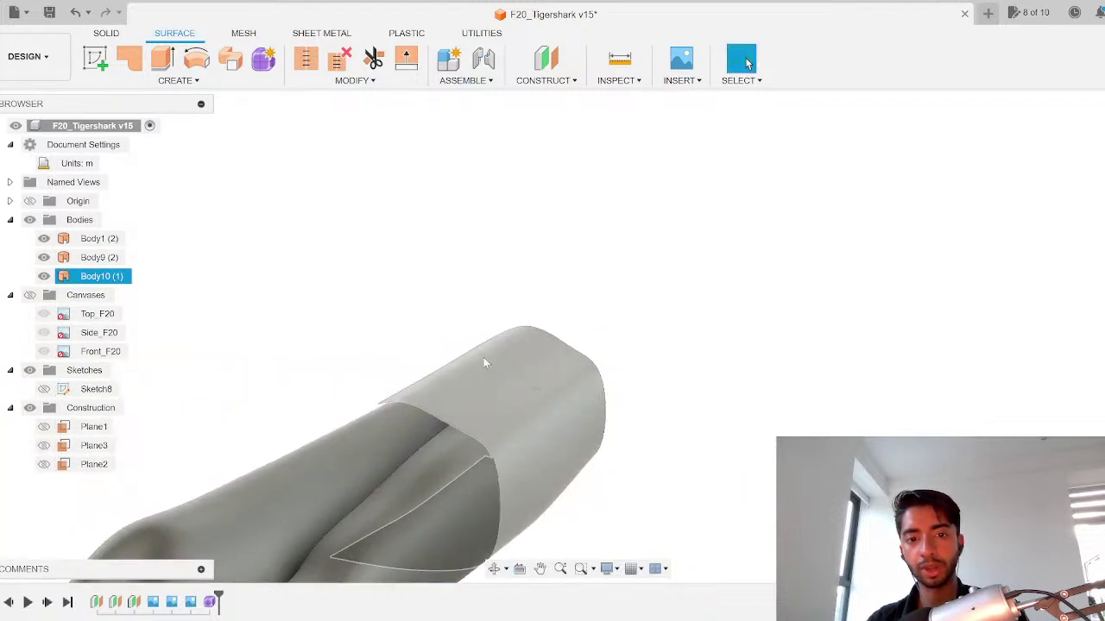
middle_click_drag(488, 420, 456, 408, "shift")
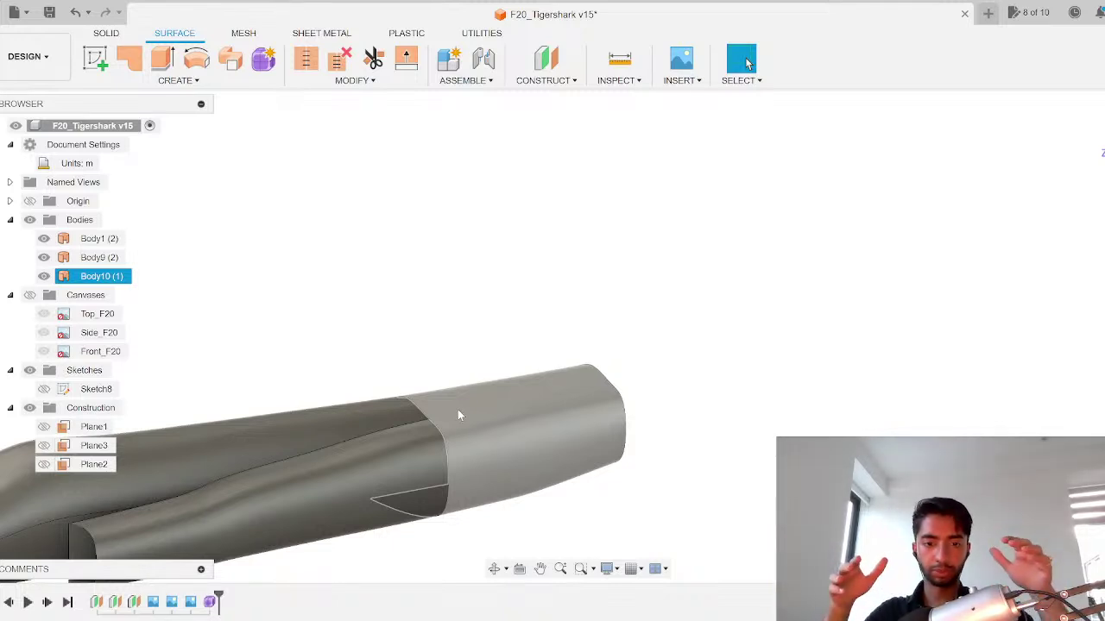
middle_click_drag(459, 415, 864, 267)
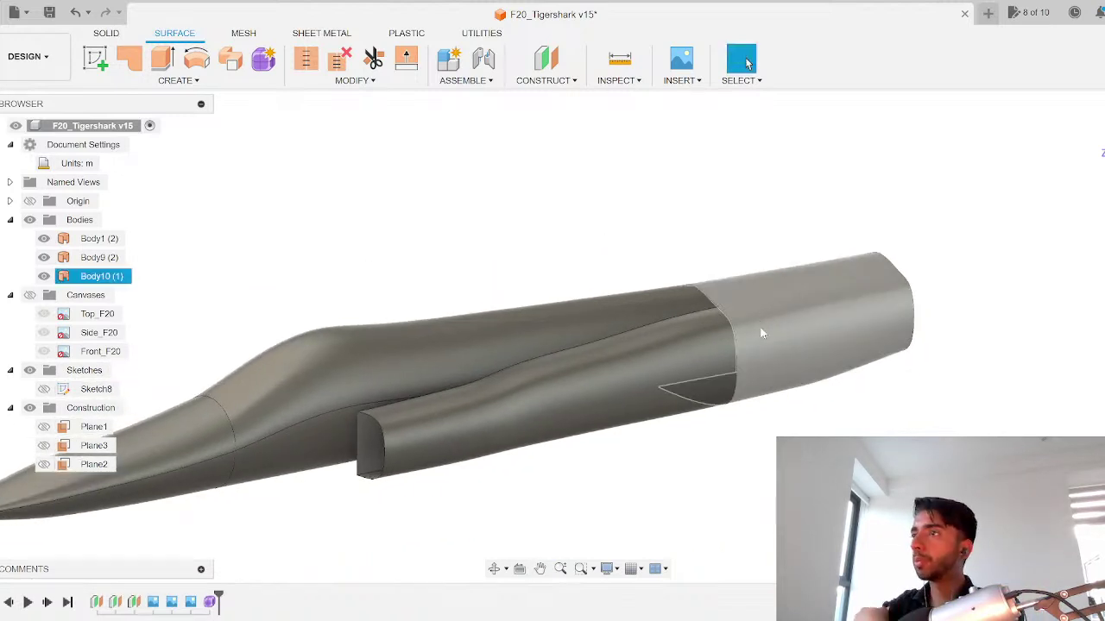
left_click(738, 245)
mouse_move(759, 406)
middle_mouse_down("shift")
mouse_move(581, 397)
mouse_move(579, 378)
mouse_move(562, 390)
mouse_move(819, 389)
mouse_move(735, 406)
mouse_move(754, 409)
mouse_move(823, 358)
mouse_move(777, 404)
middle_mouse_up("shift")
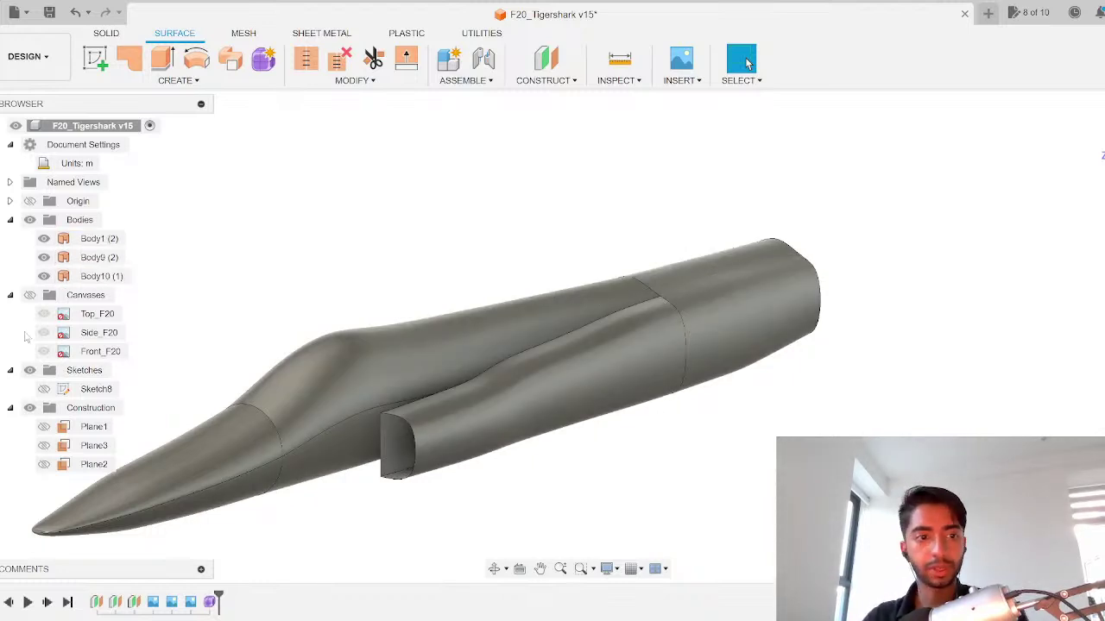
Step: Compare the rear section with the side and front reference canvases, hiding the fuselage and intake bodies
scroll(729, 308, "down", 5)
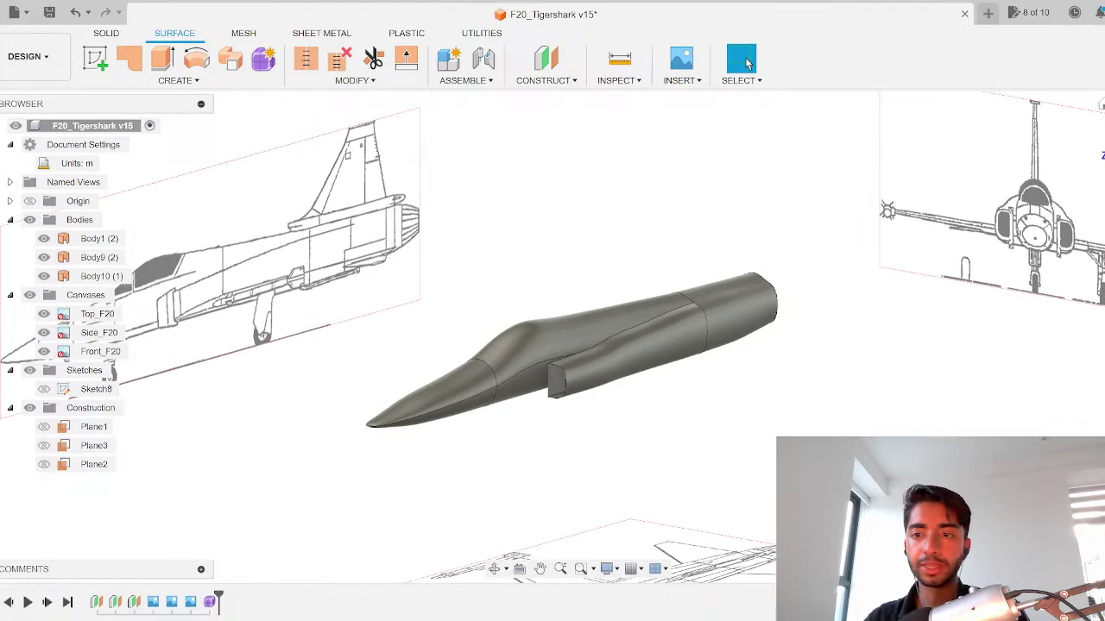
middle_click_drag(552, 265, 917, 414)
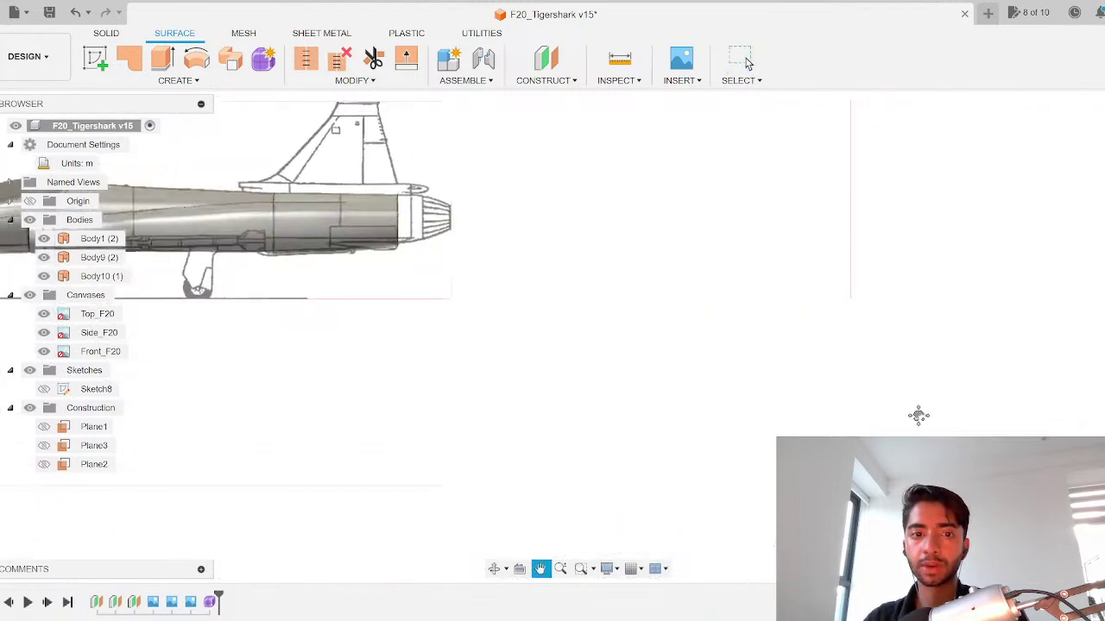
scroll(726, 375, "up", 6)
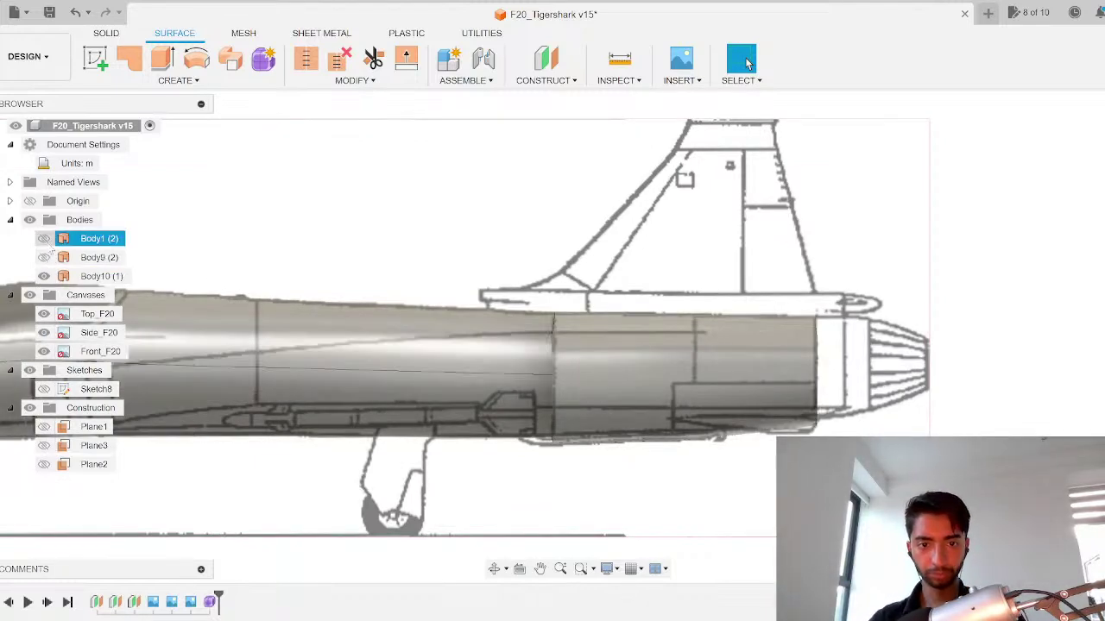
middle_click_drag(515, 367, 561, 369, "shift")
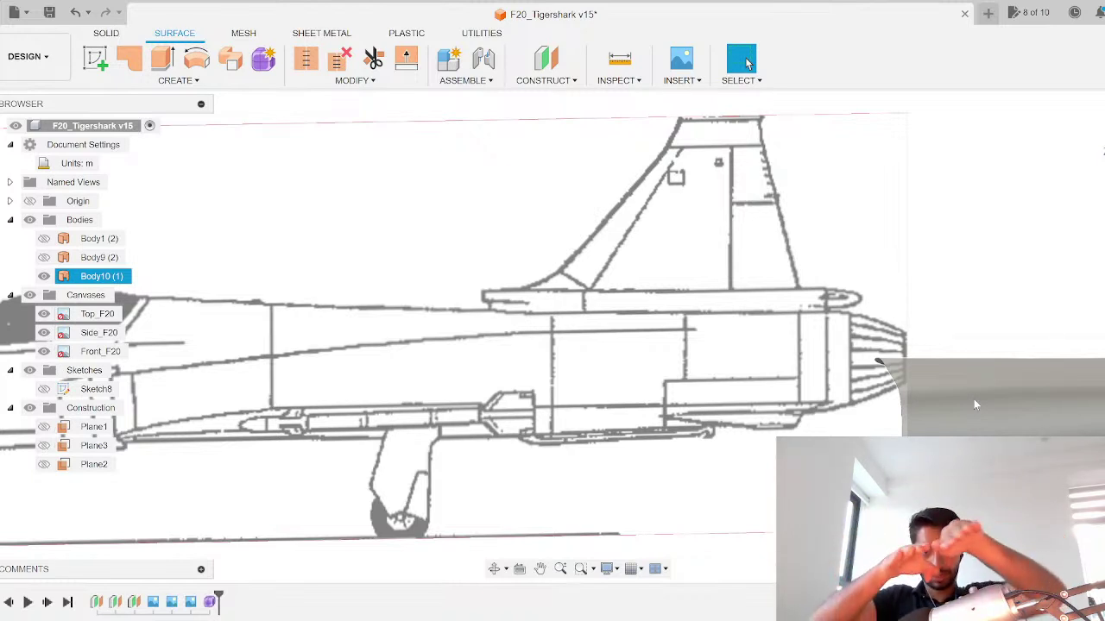
left_click(974, 400)
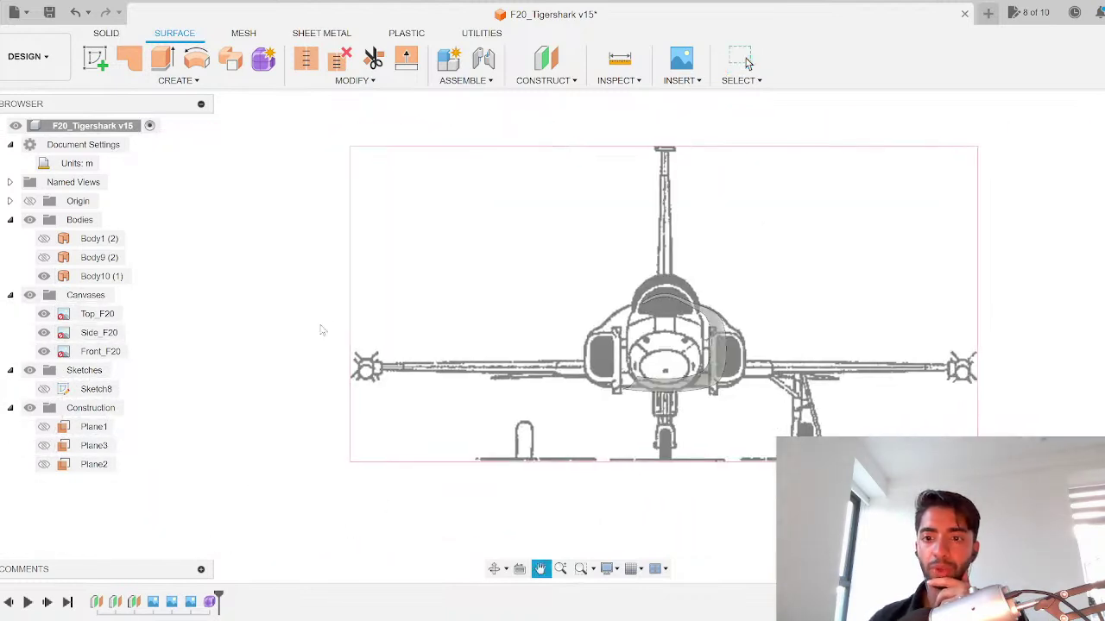
scroll(729, 326, "up", 2)
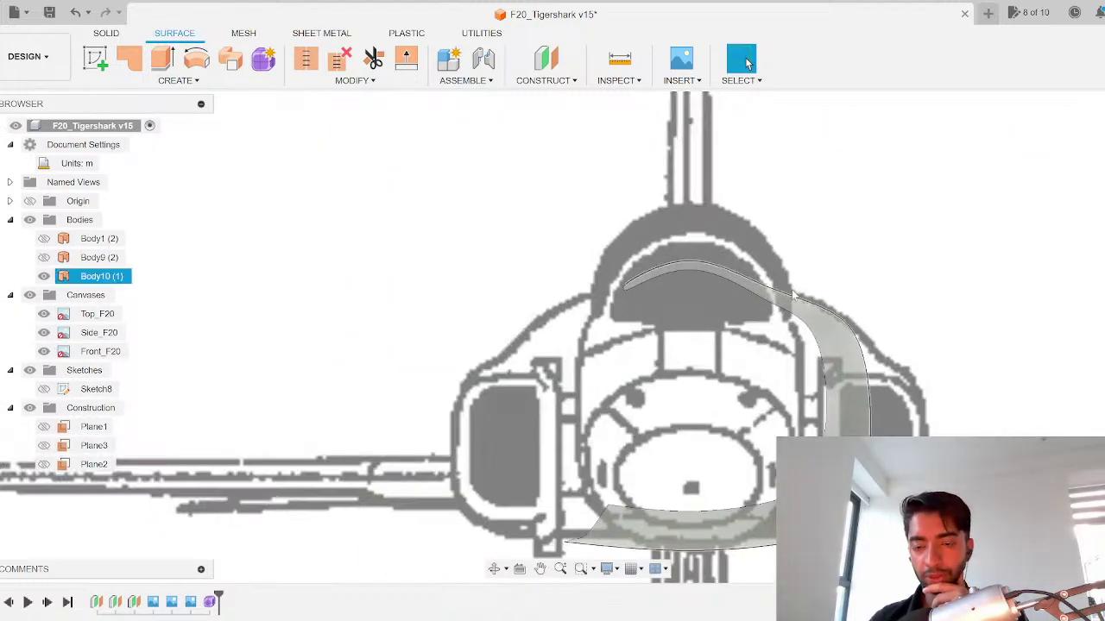
Step: Hide the rear section to view the front reference drawing alone, and show the rear, intake and fuselage bodies again
left_click(82, 277)
left_click(785, 301)
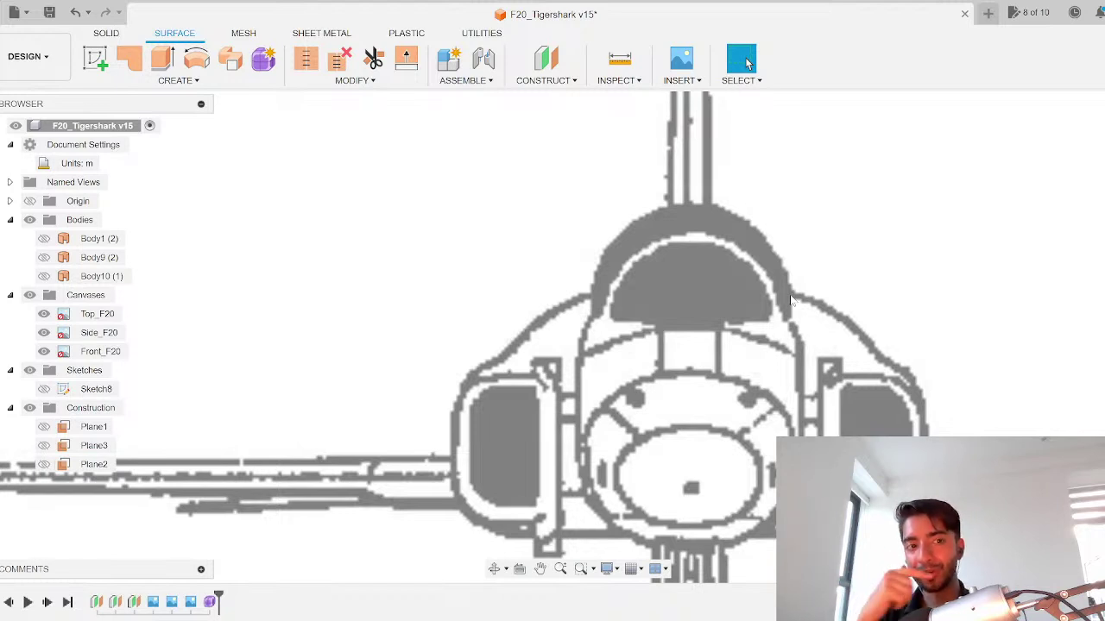
left_click(45, 277)
left_click(44, 259)
left_click(44, 240)
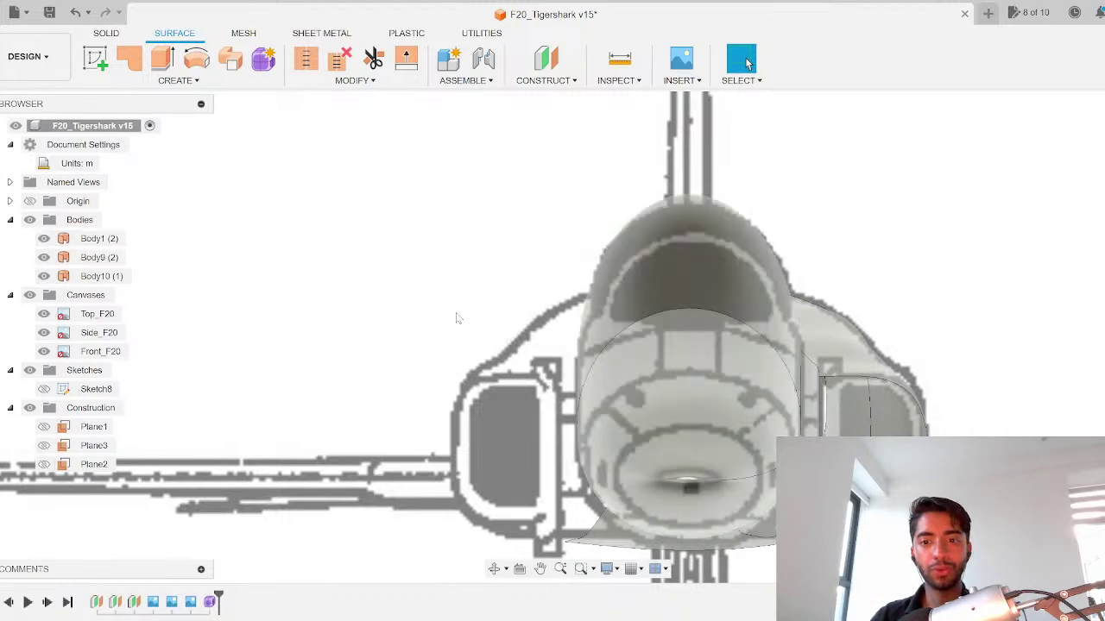
Step: Examine the combined fuselage, intake and rear section bodies in perspective
scroll(628, 294, "down", 3)
scroll(628, 294, "down", 3)
middle_click_drag(627, 294, 688, 362, "shift")
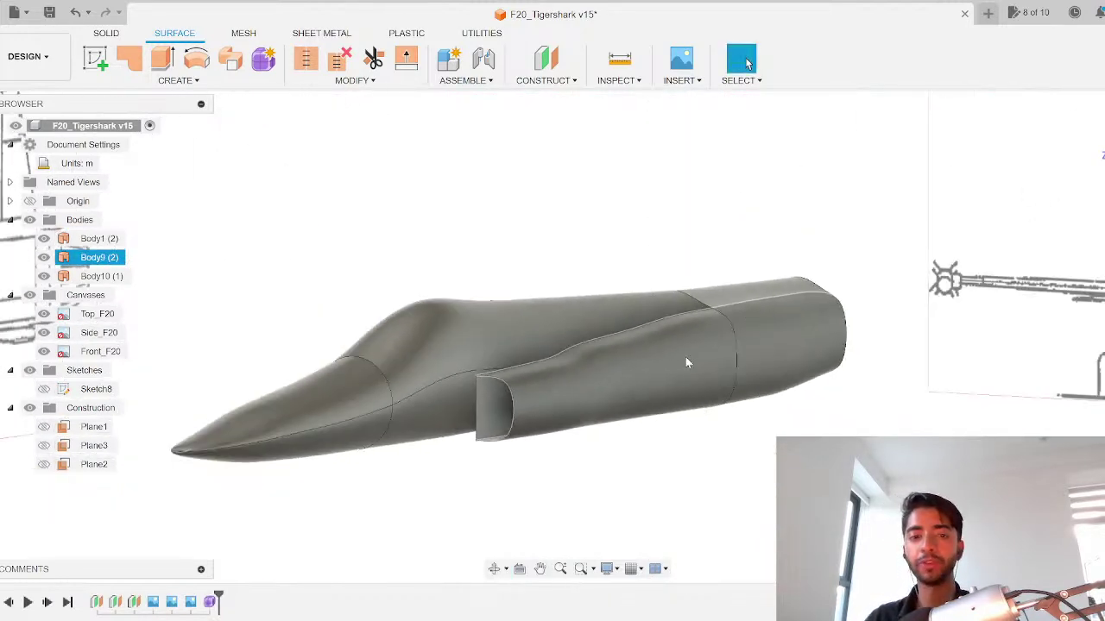
middle_click_drag(682, 405, 630, 321, "shift")
left_click(777, 396)
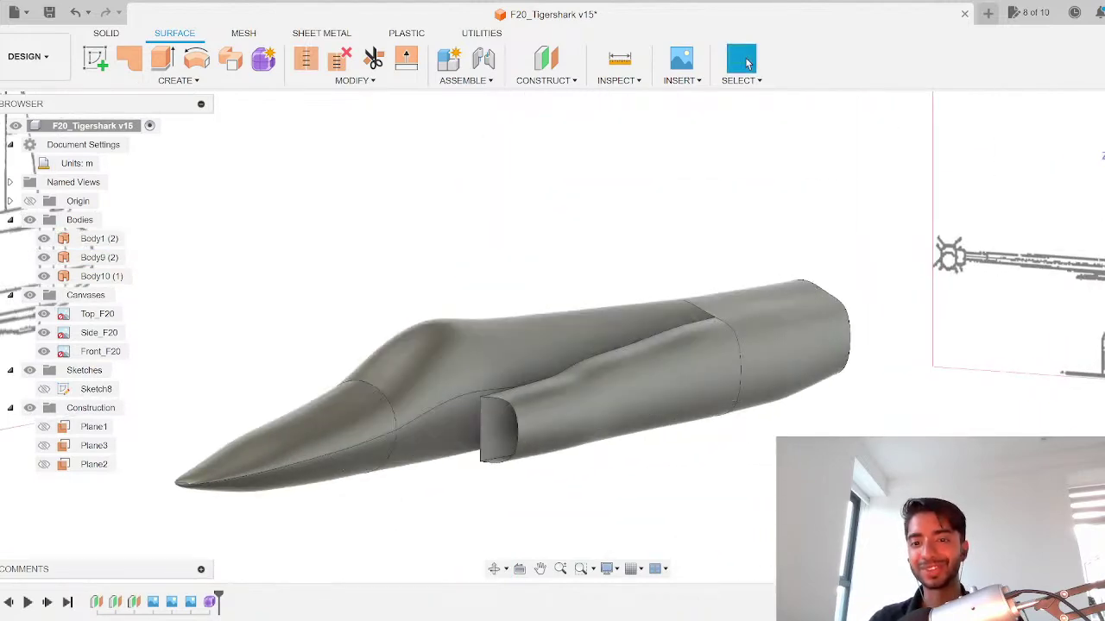
scroll(693, 440, "down", 3)
scroll(693, 441, "up", 4)
middle_click_drag(619, 431, 583, 437, "shift")
Step: Compare the side profile of the bodies and the intake's upper seam line with the side reference canvas
scroll(582, 438, "down", 4)
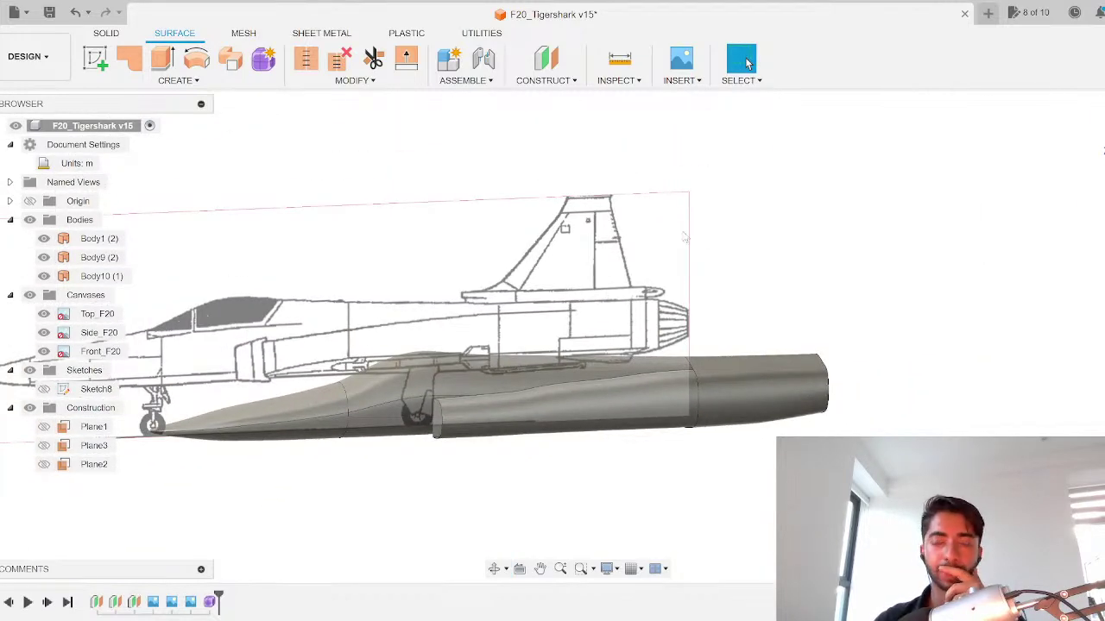
middle_click_drag(683, 230, 705, 251)
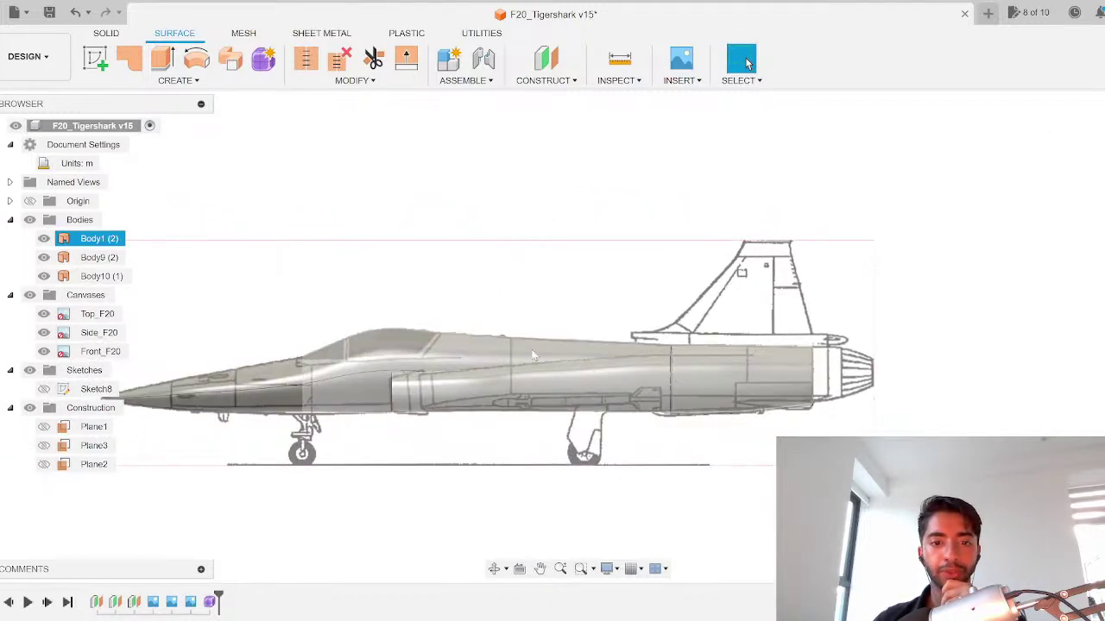
left_click(604, 362)
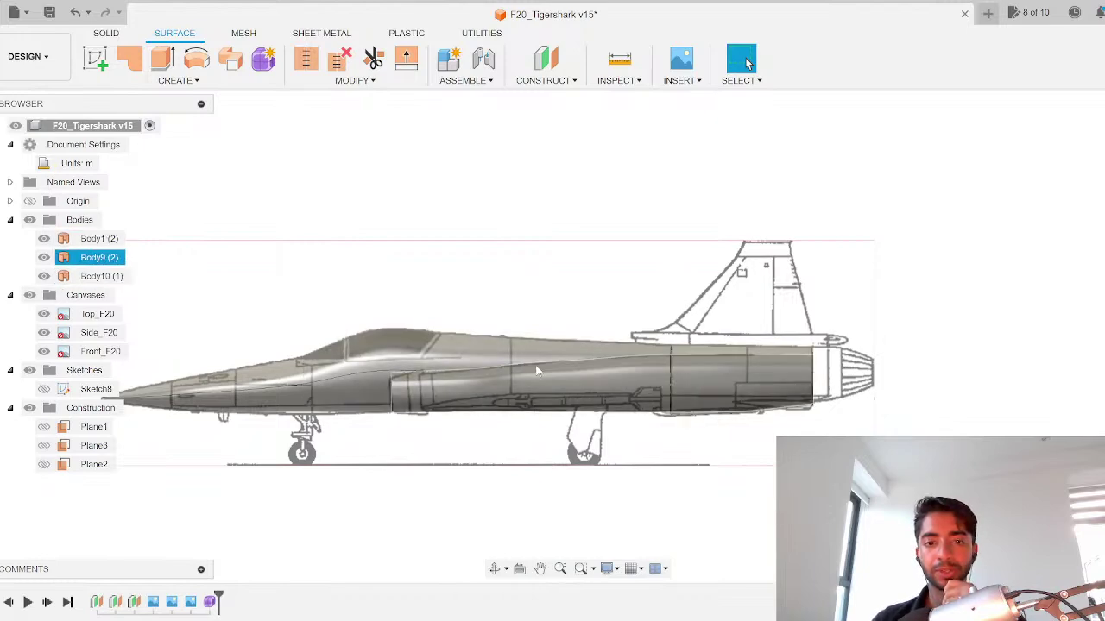
scroll(535, 365, "up", 3)
scroll(536, 370, "up", 4)
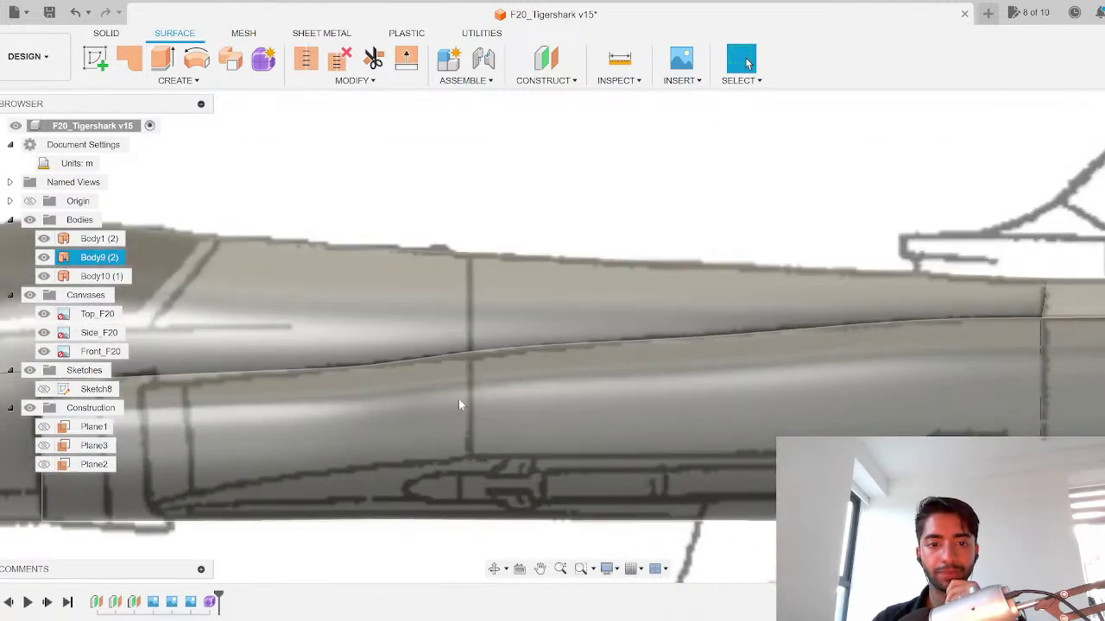
scroll(458, 398, "down", 10)
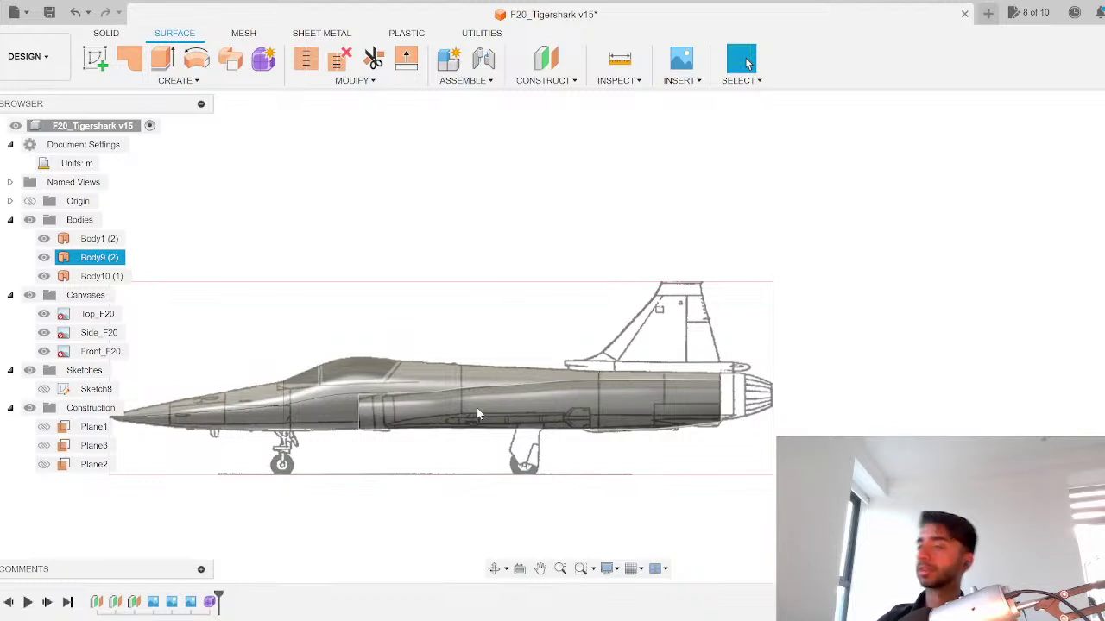
Step: Reopen the form and scale the intake's vertical edge loop behind its mouth to 0.918 in the side plane
left_click(767, 233)
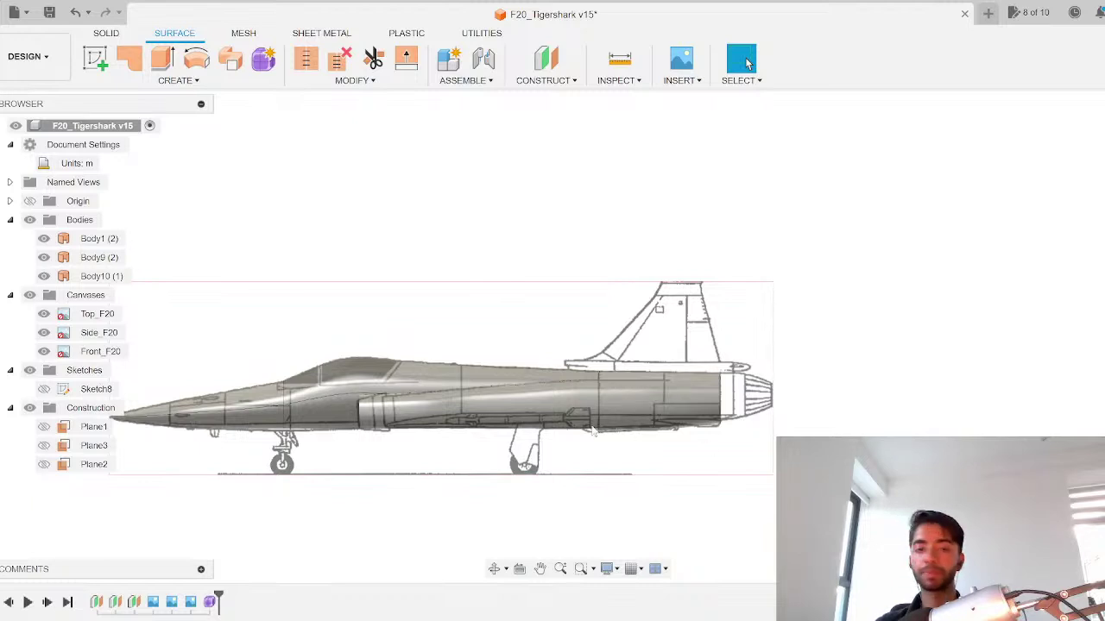
middle_click_drag(509, 331, 765, 291)
scroll(689, 376, "up", 5)
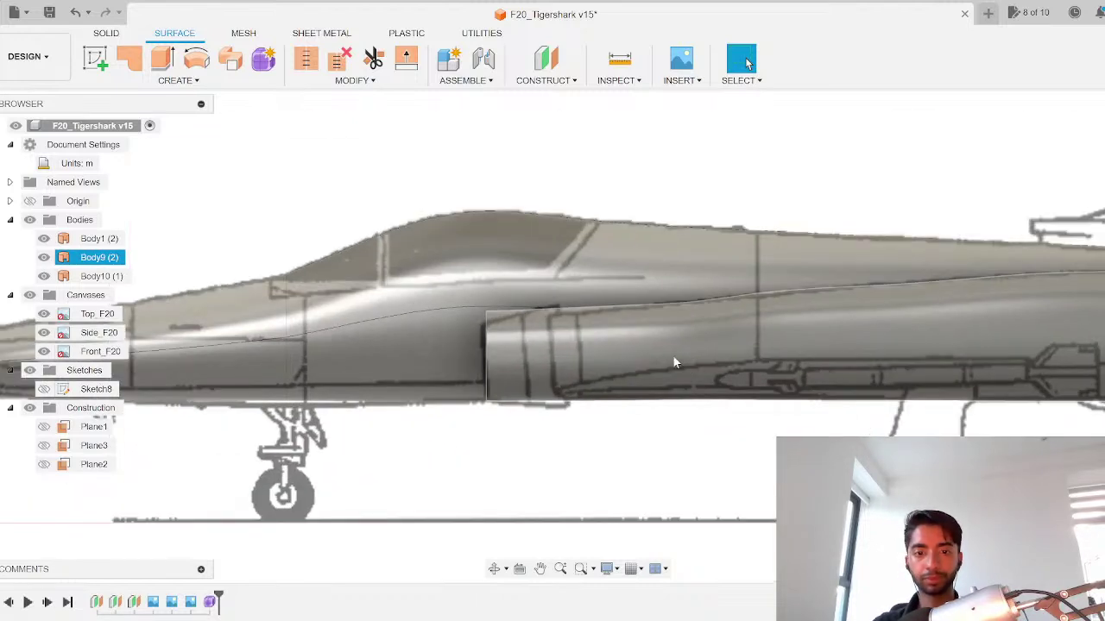
double_click(210, 601)
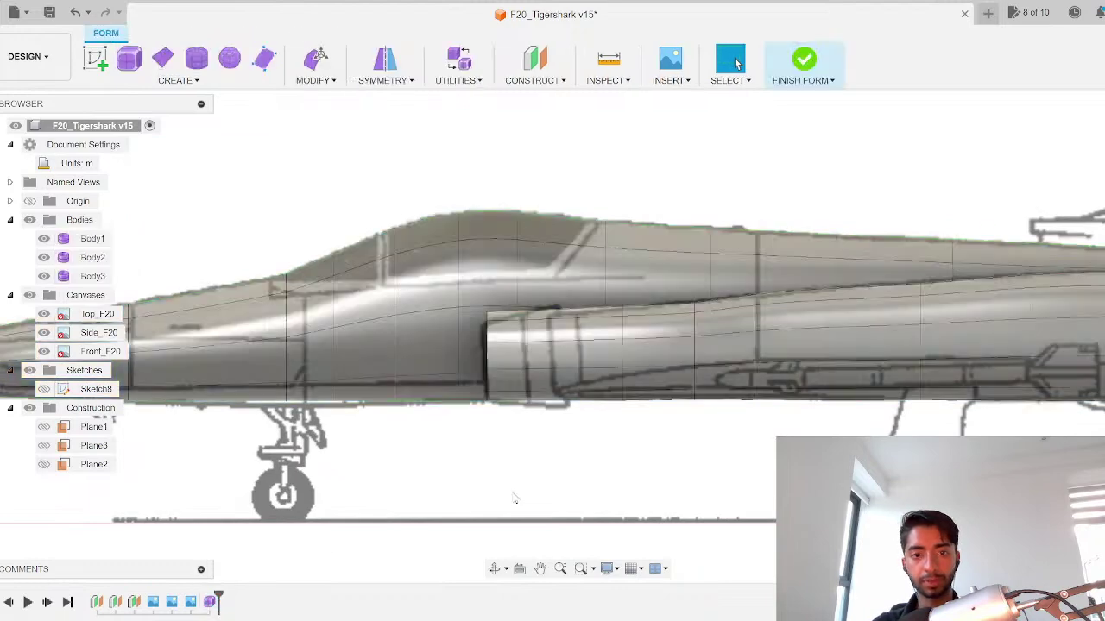
scroll(712, 331, "up", 2)
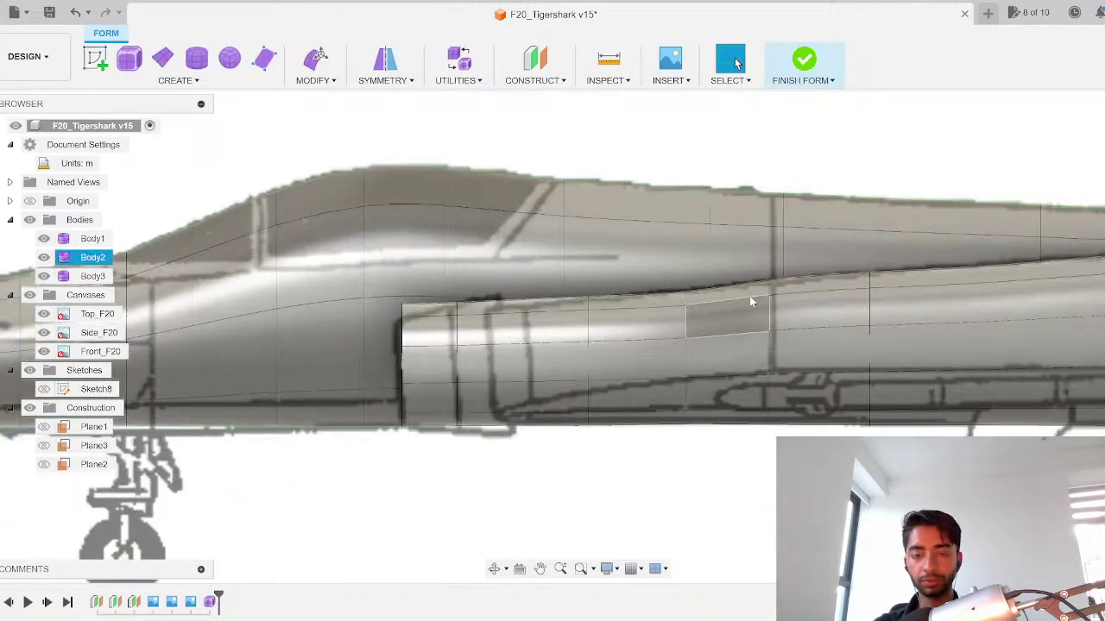
double_click(769, 288)
right_click(769, 288)
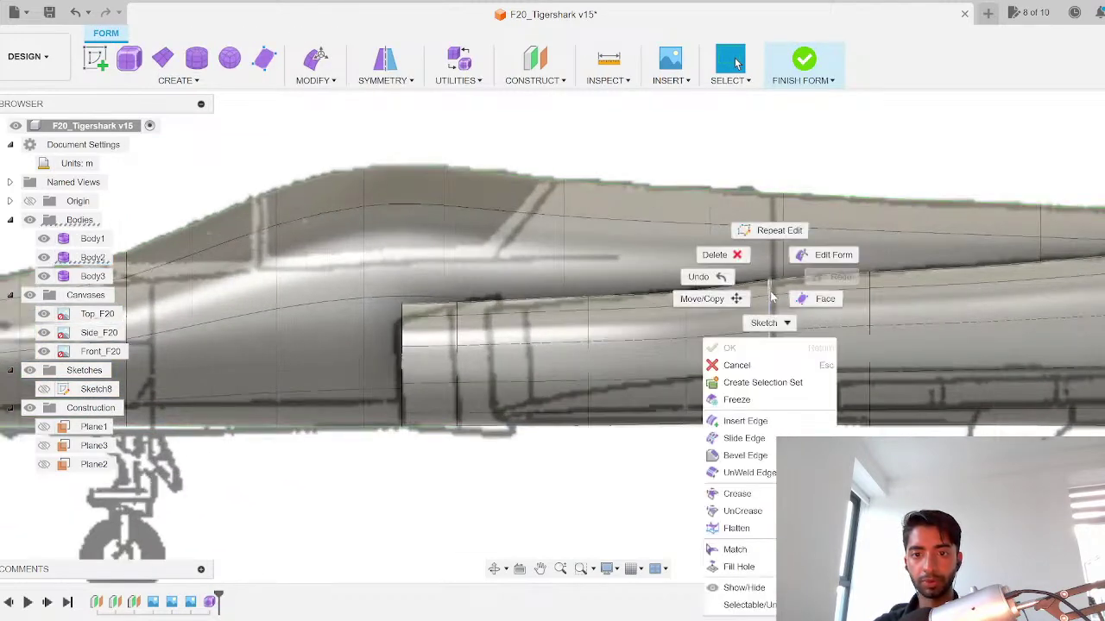
left_click(816, 263)
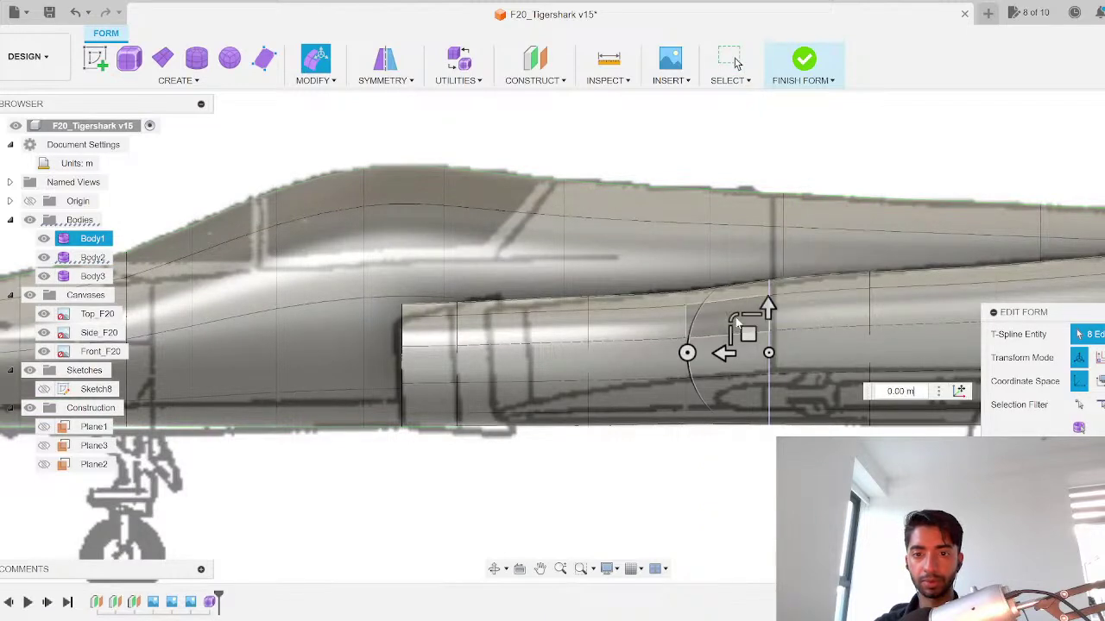
left_click_drag(730, 315, 732, 317)
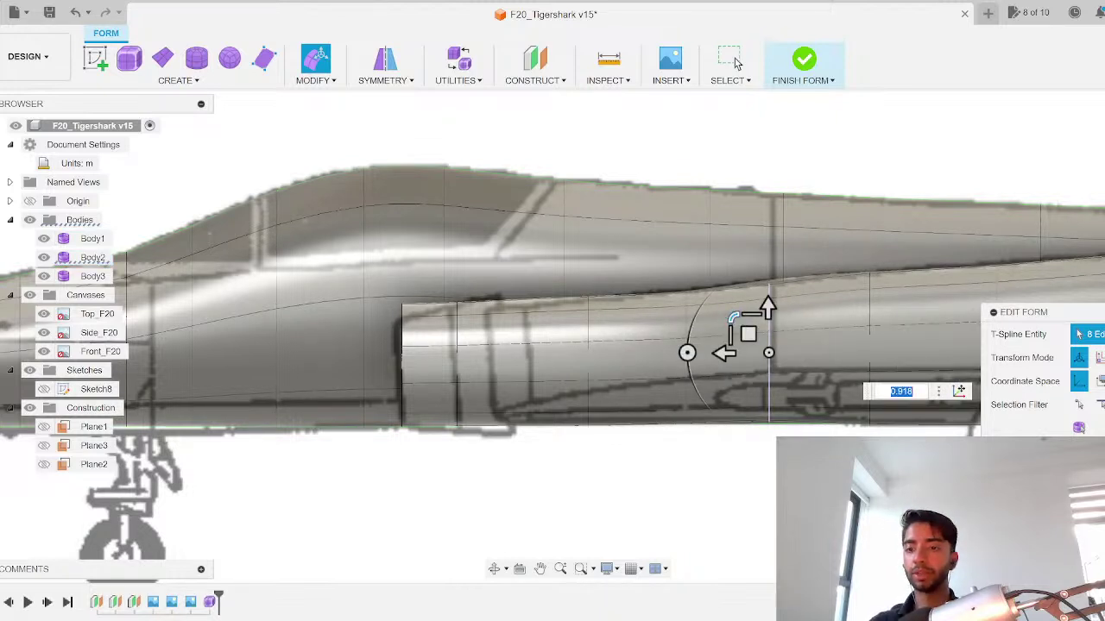
left_click(736, 63)
scroll(830, 430, "down", 3)
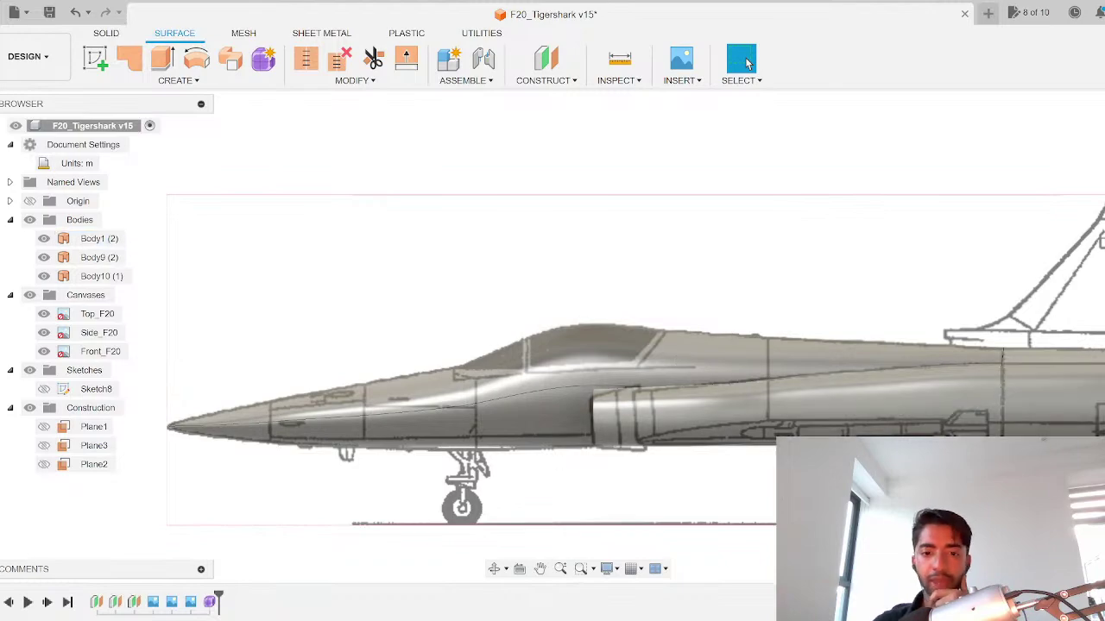
Step: Switch to the browser's F-20 Tigershark image results and search Google Images for "f15"
left_click(577, 553)
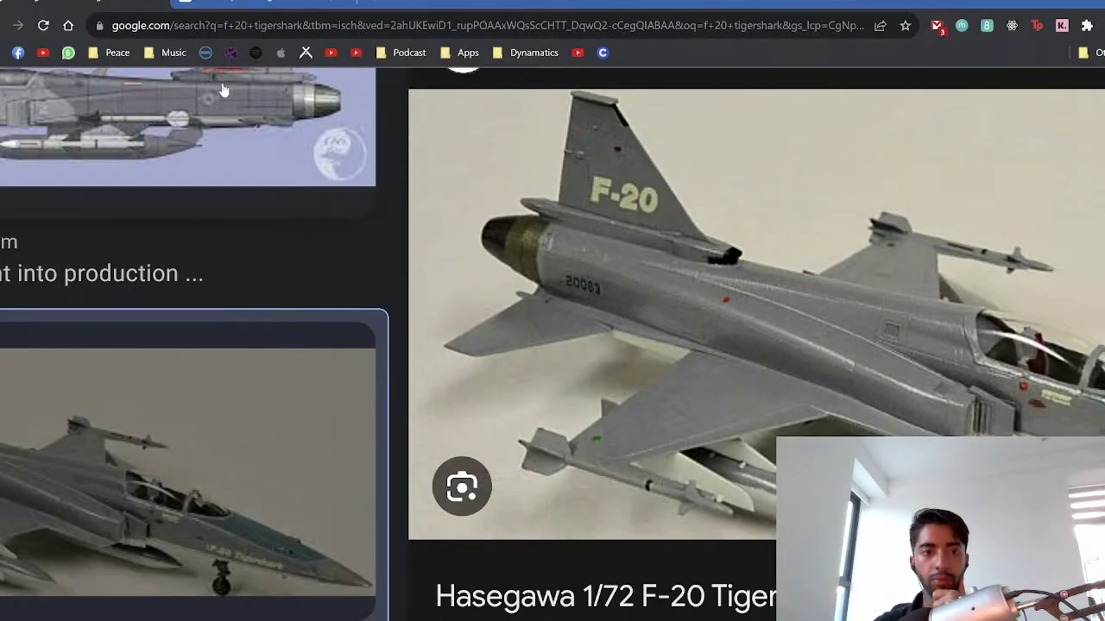
scroll(239, 223, "down", 5, "ctrl")
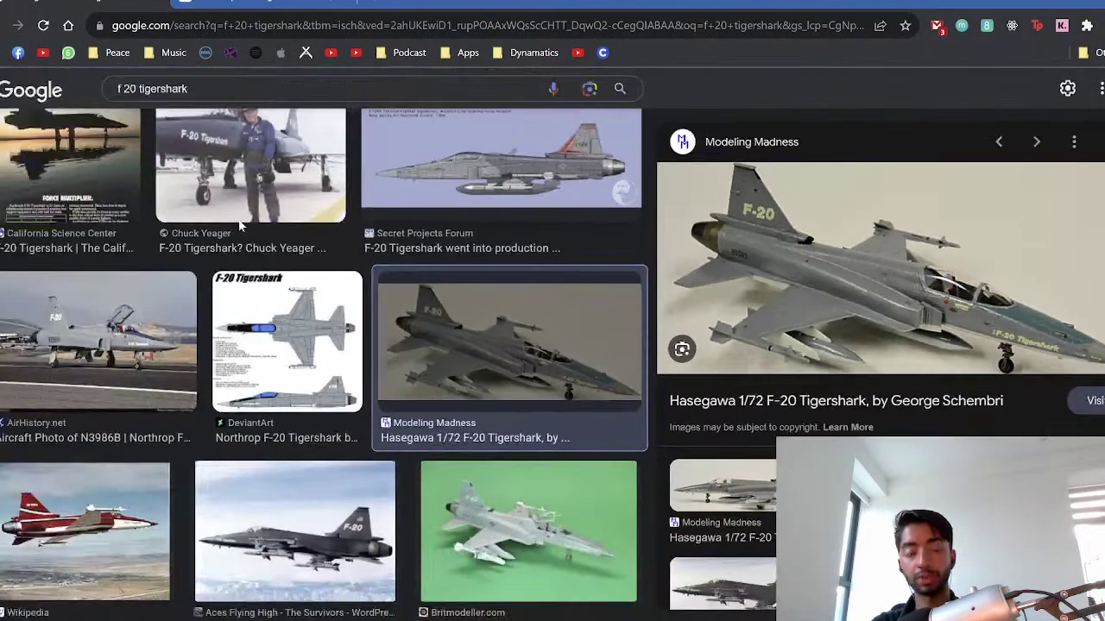
scroll(197, 227, "up", 5)
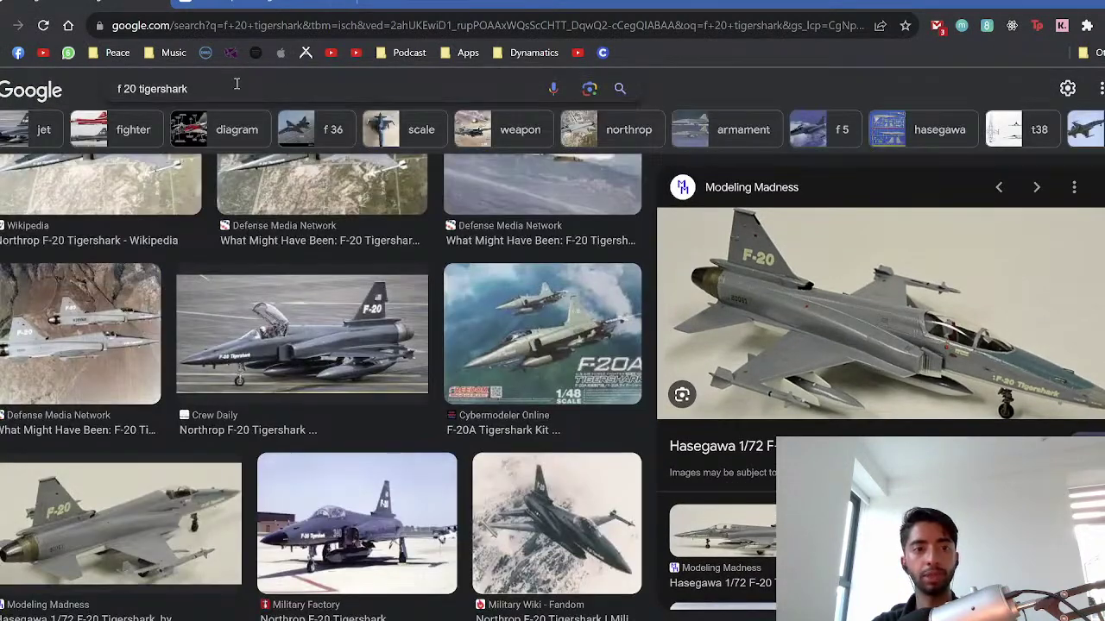
left_click(233, 87)
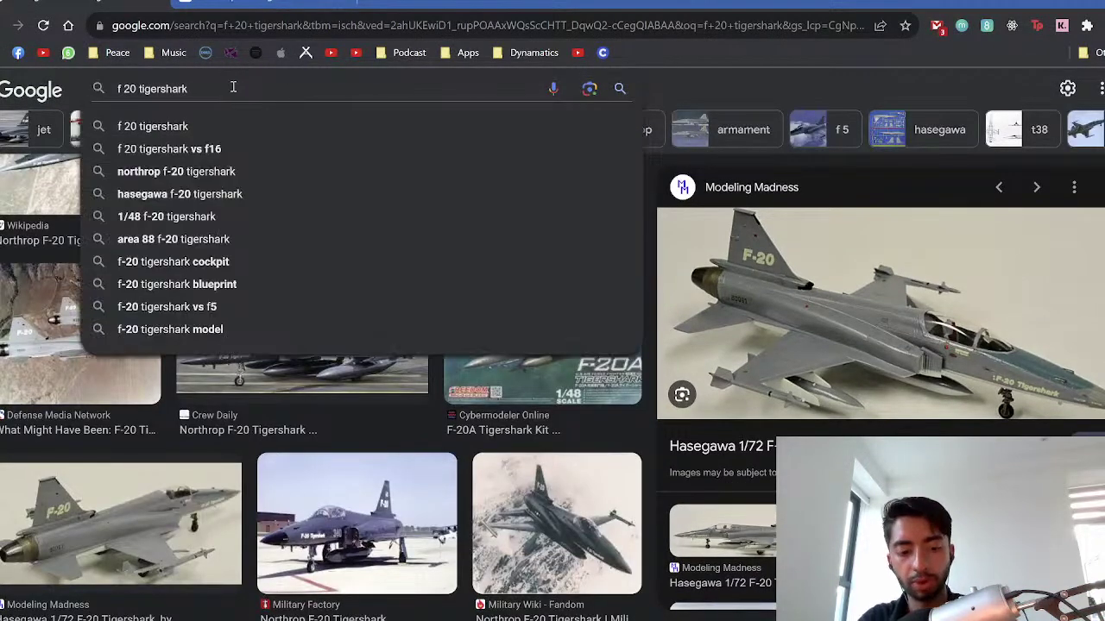
key("ctrl+a")
type("f15")
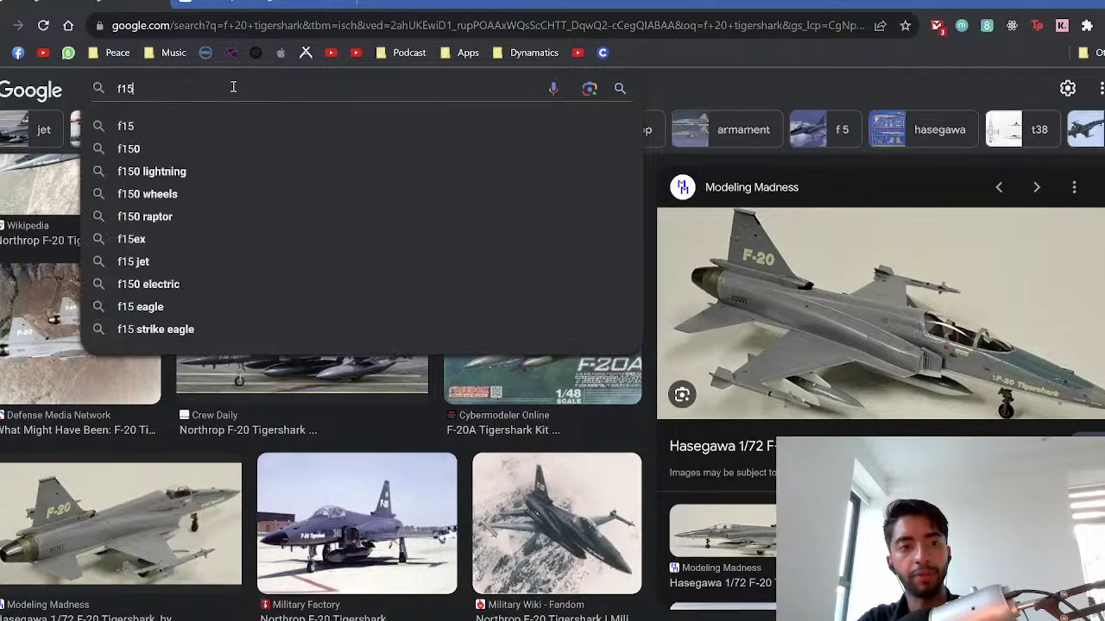
key("Return")
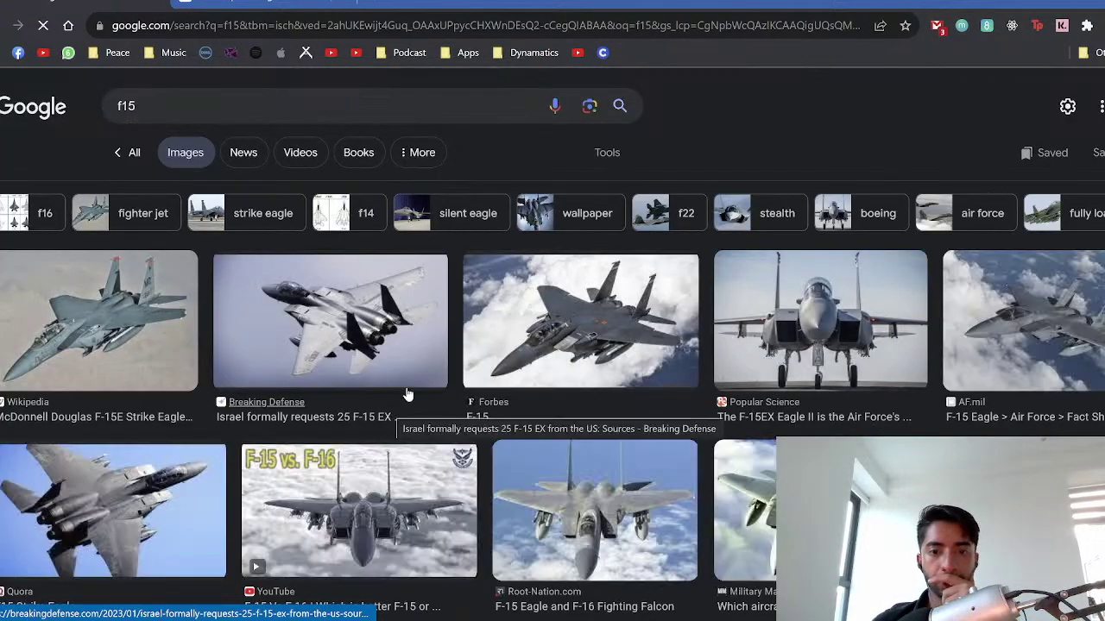
Step: Examine the Forbes and Quora photos of the F-15 at enlarged size
left_click(628, 345)
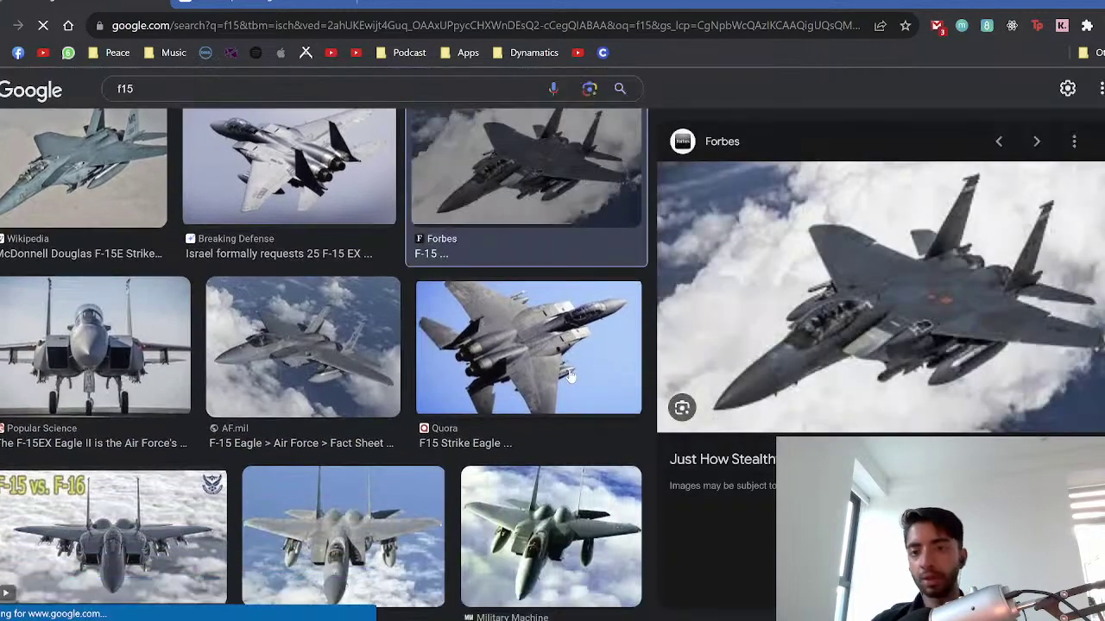
scroll(572, 367, "up", 5, "ctrl")
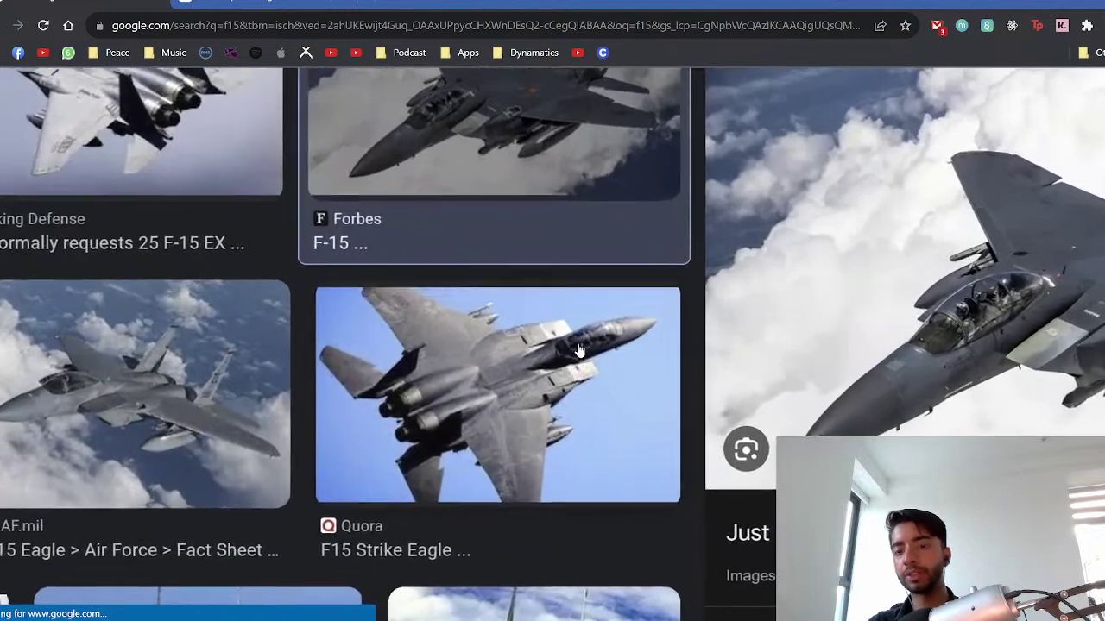
scroll(744, 578, "right", 4)
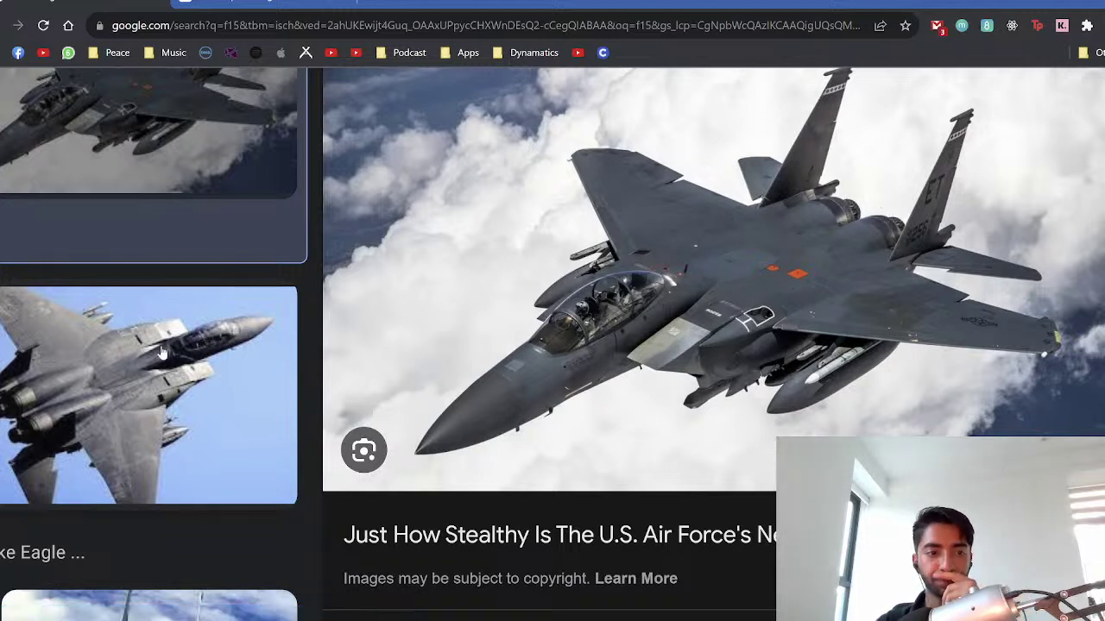
left_click(101, 377)
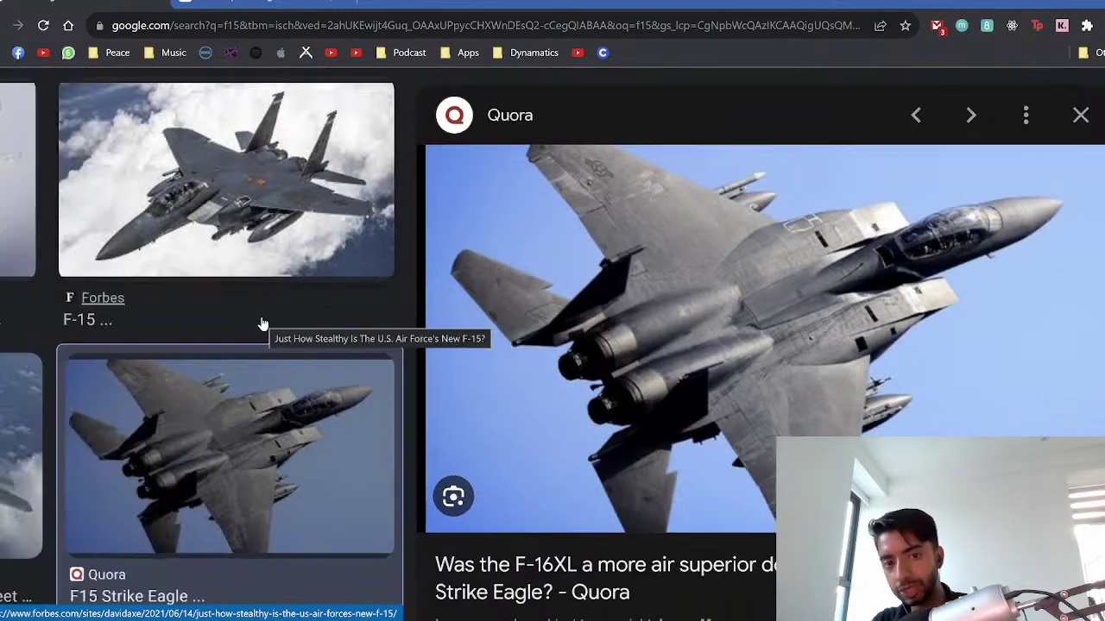
Step: Find the Aviation Geek Club picture comparing the F-14 Tomcat with the F-15 Eagle and examine both aircraft up close
scroll(263, 324, "down", 8)
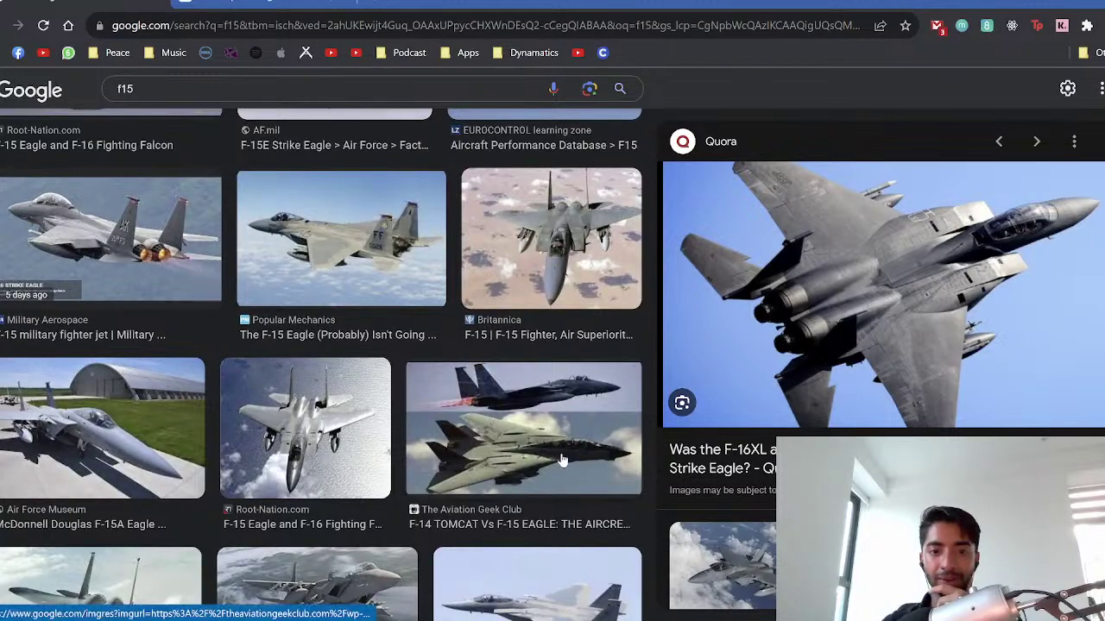
left_click(552, 453)
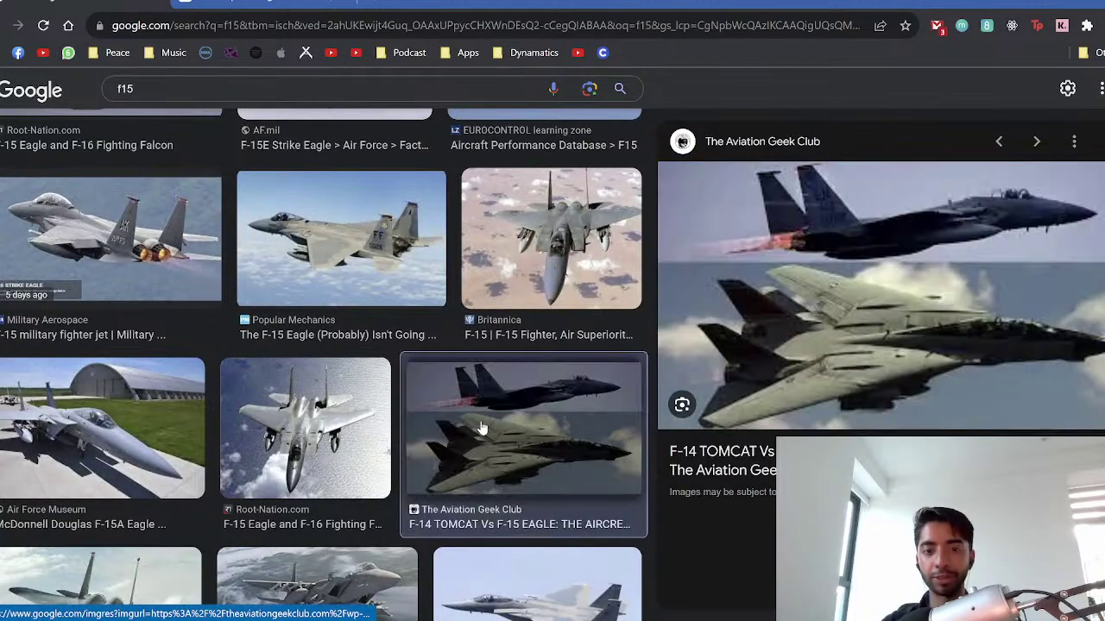
scroll(400, 394, "up", 4, "ctrl")
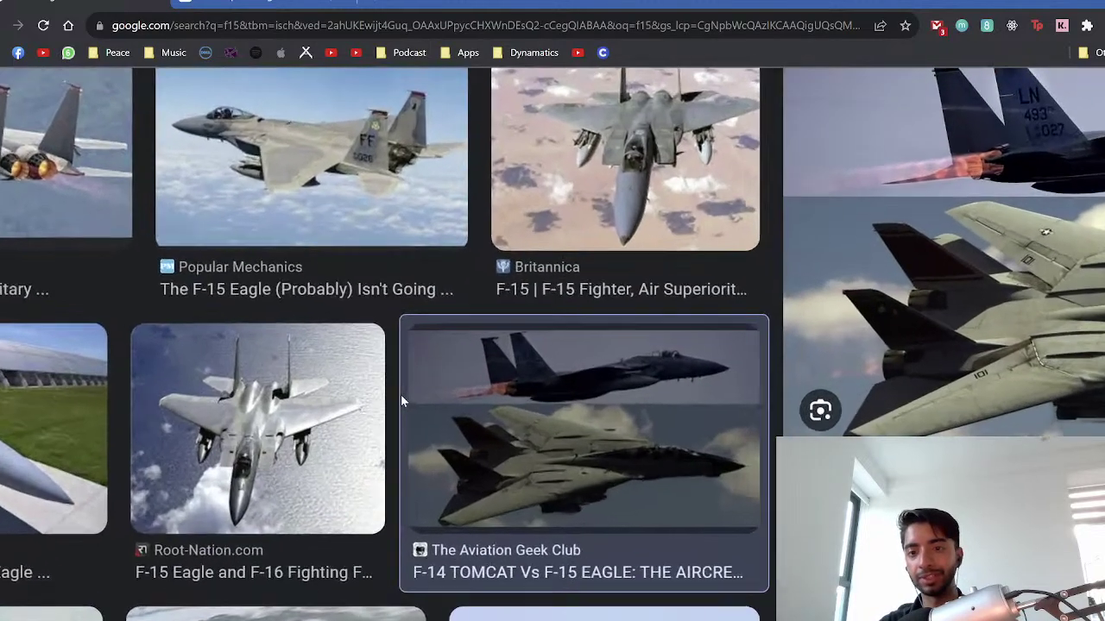
scroll(400, 394, "right", 4)
scroll(163, 371, "up", 1)
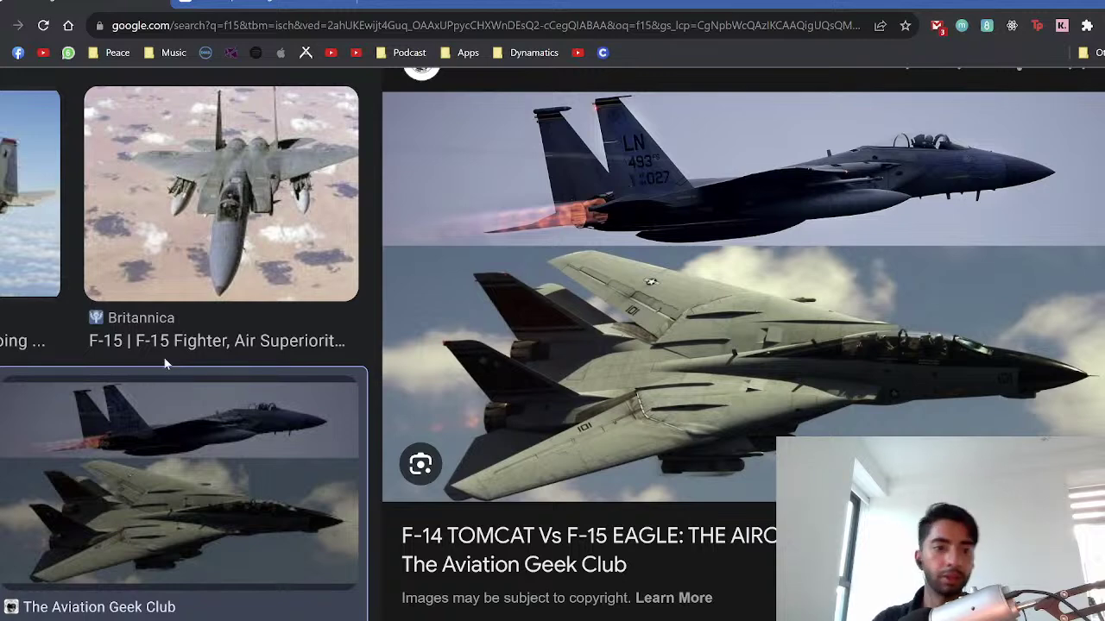
Step: Change the image search to "f14"
scroll(184, 316, "down", 3, "ctrl")
scroll(199, 246, "up", 3)
left_click(184, 89)
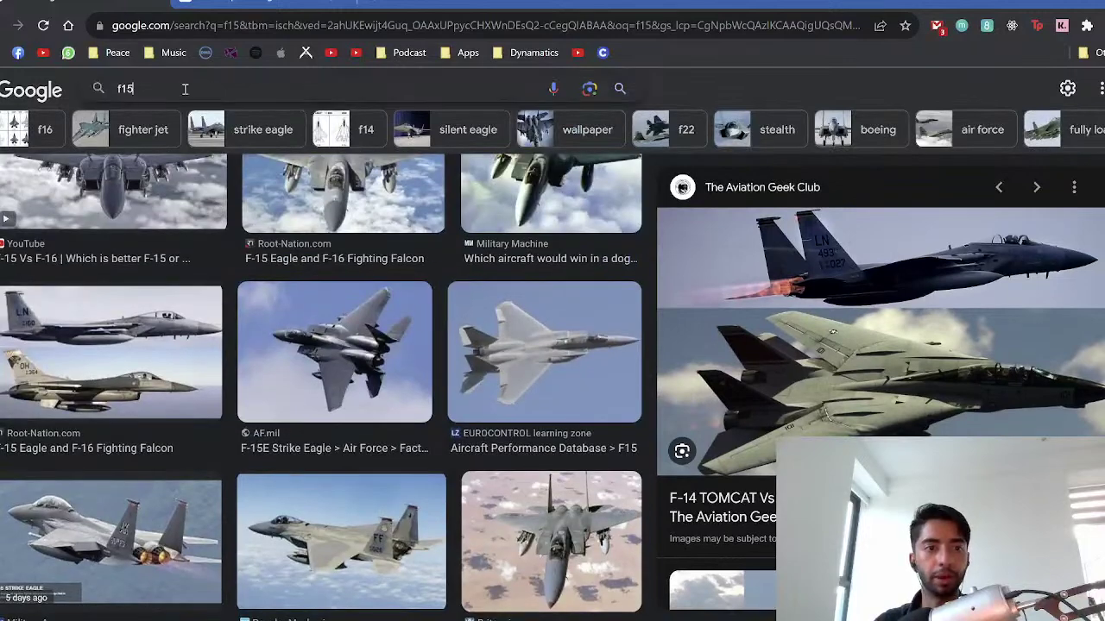
key("BackSpace")
type("4")
key("Return")
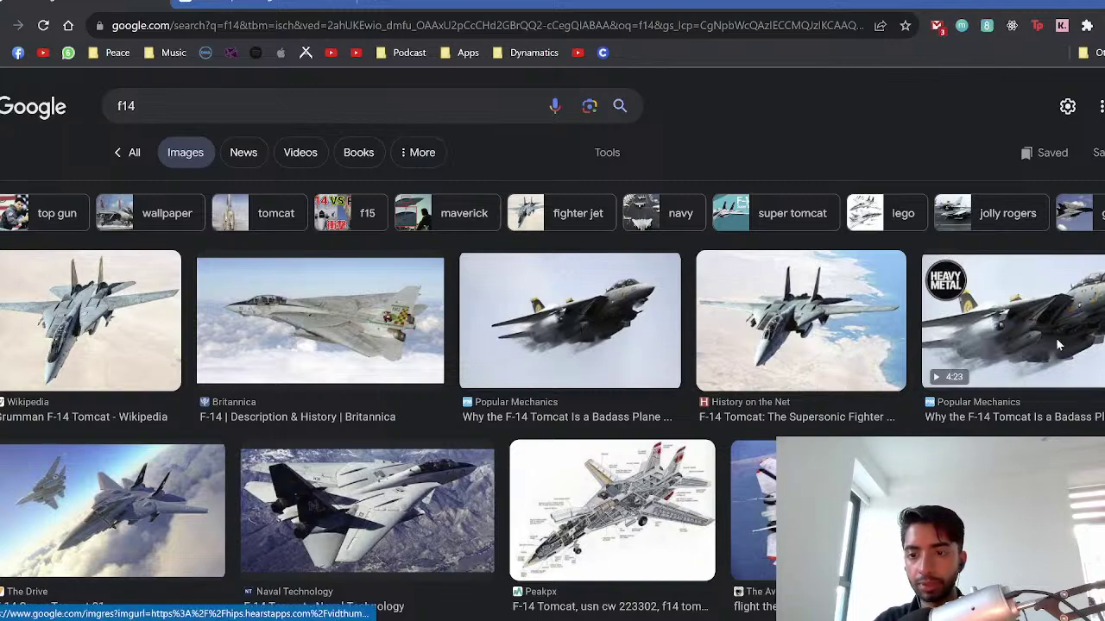
Step: Examine the Popular Mechanics Heavy Metal photo of the F-14 up close and browse the other F-14 image results
left_click(1014, 328)
scroll(405, 345, "up", 3, "ctrl")
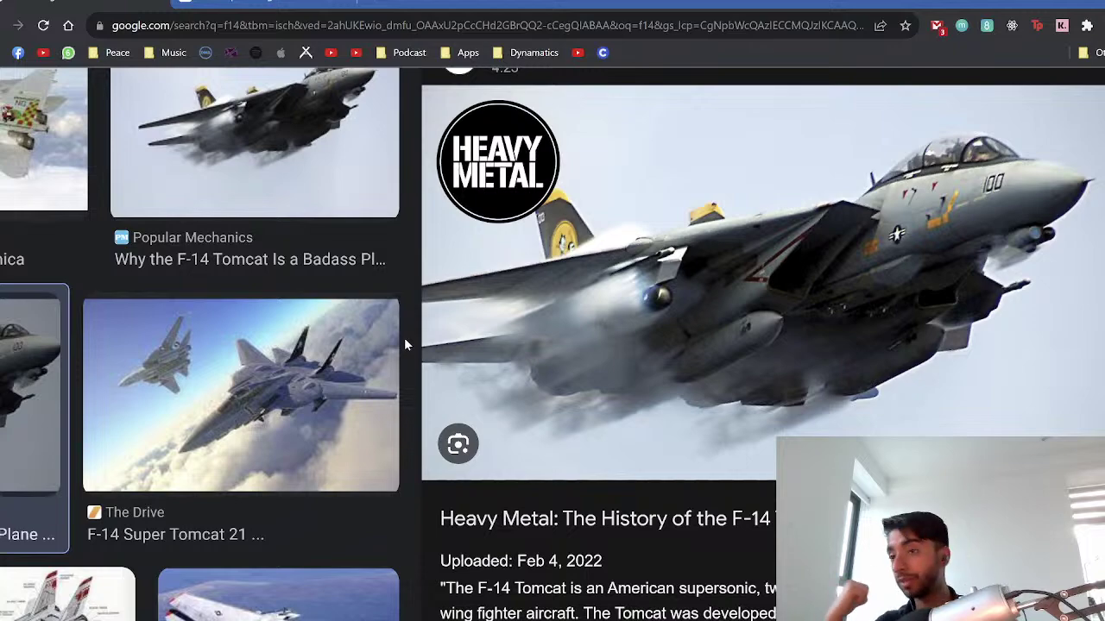
scroll(404, 339, "down", 4, "ctrl")
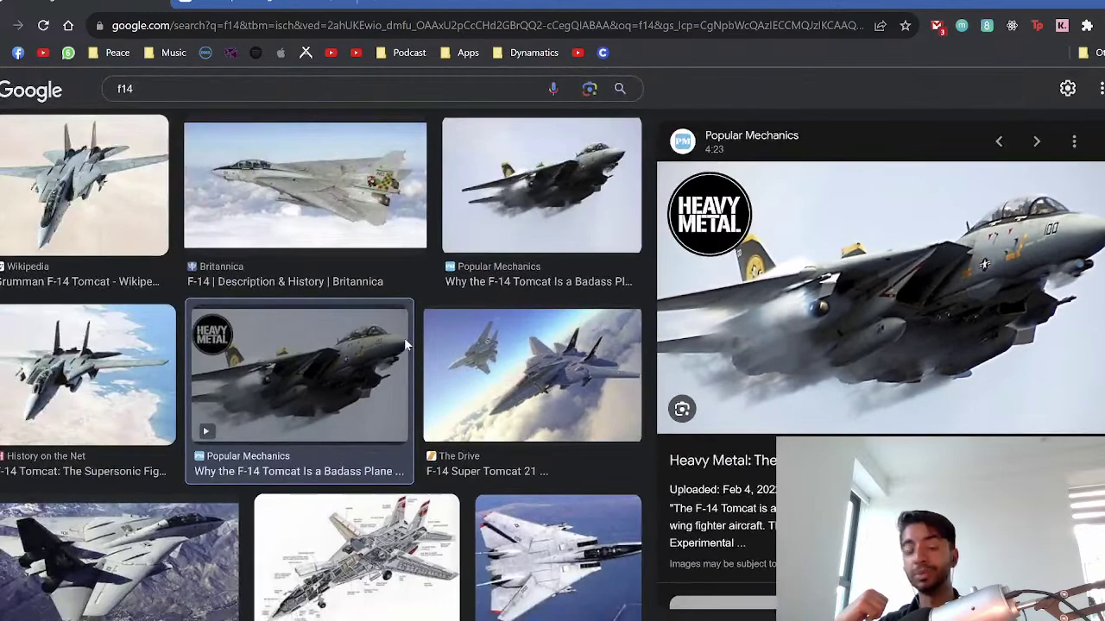
scroll(292, 390, "down", 4)
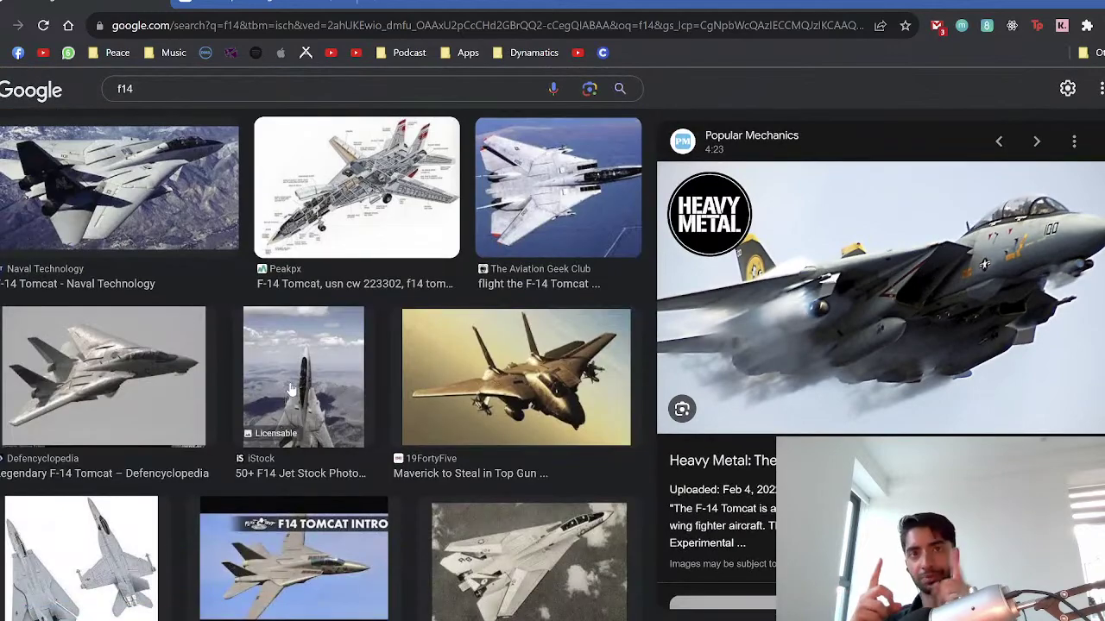
scroll(292, 390, "down", 5)
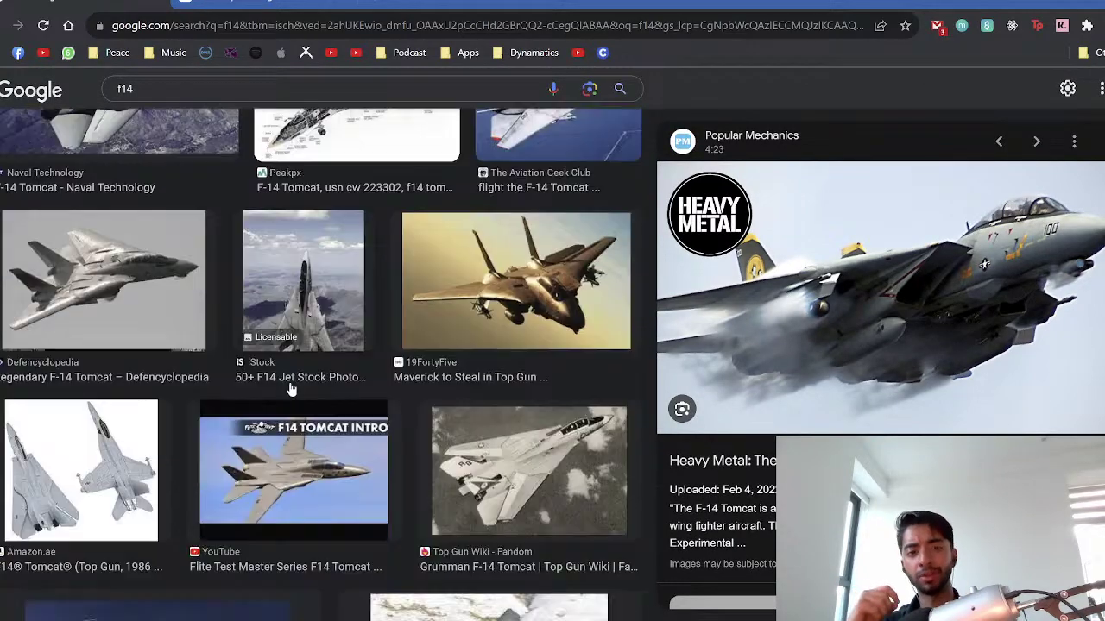
scroll(291, 391, "up", 10)
scroll(292, 390, "down", 2)
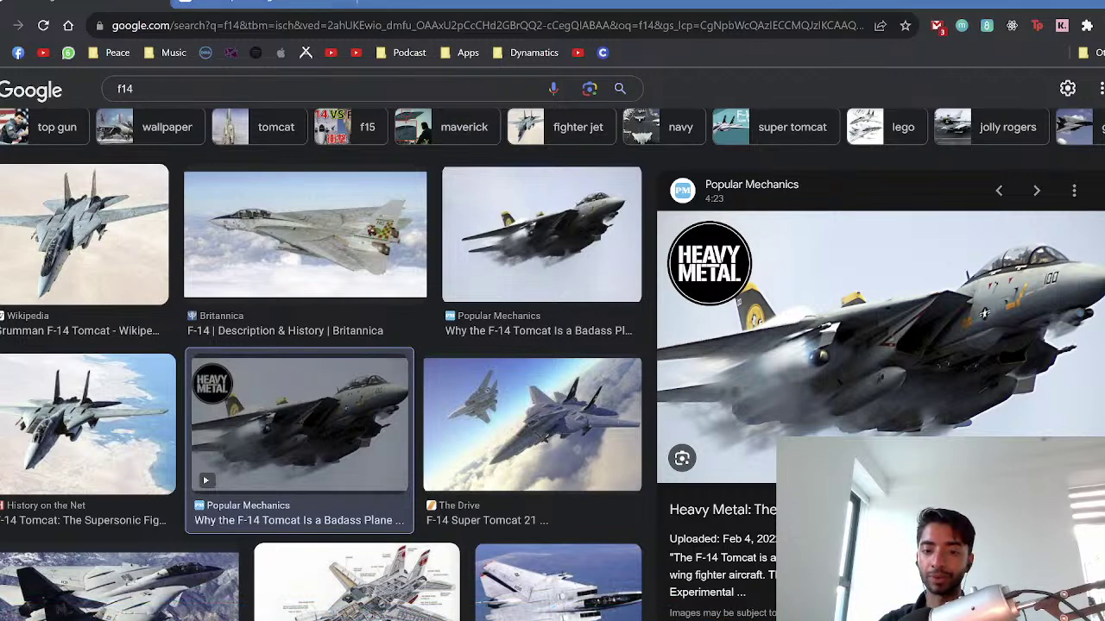
Step: Switch back to Fusion 360 and save the F20_Tigershark design
mouse_move(612, 620)
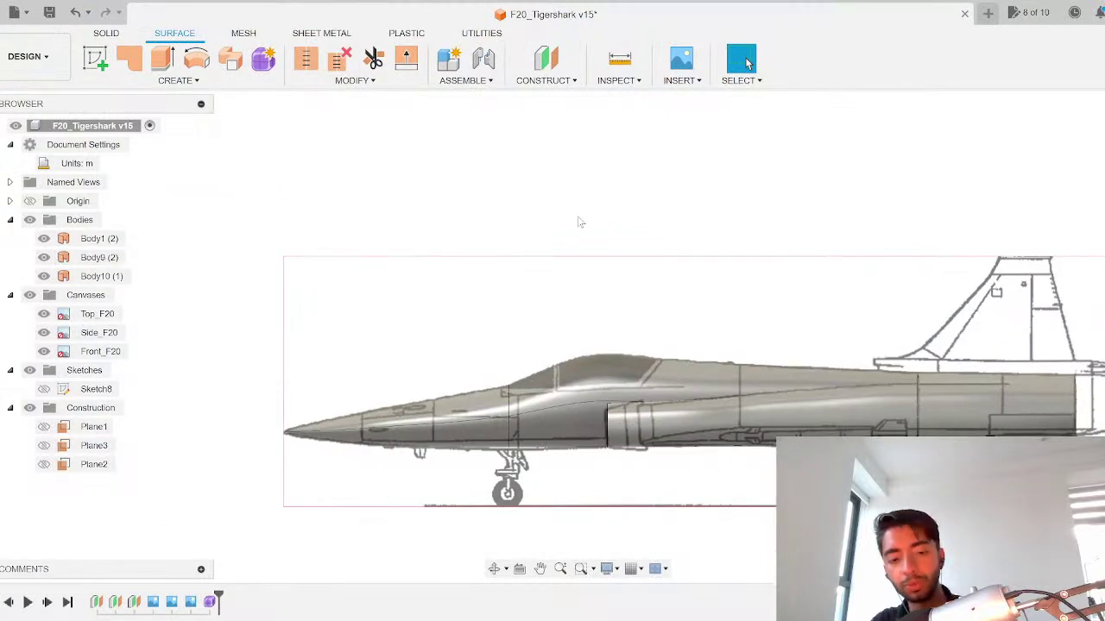
key("ctrl+s")
left_click(587, 334)
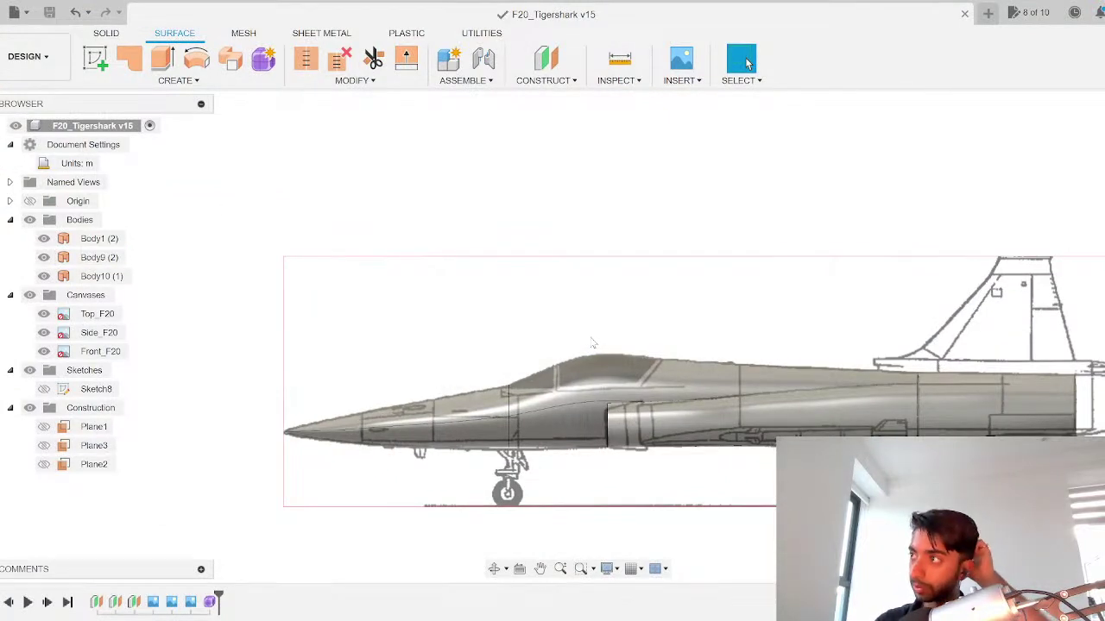
Step: Examine the fuselage, intake and rear section in perspective beside the side, front and top reference canvases
scroll(645, 346, "down", 3)
middle_click_drag(645, 346, 755, 308)
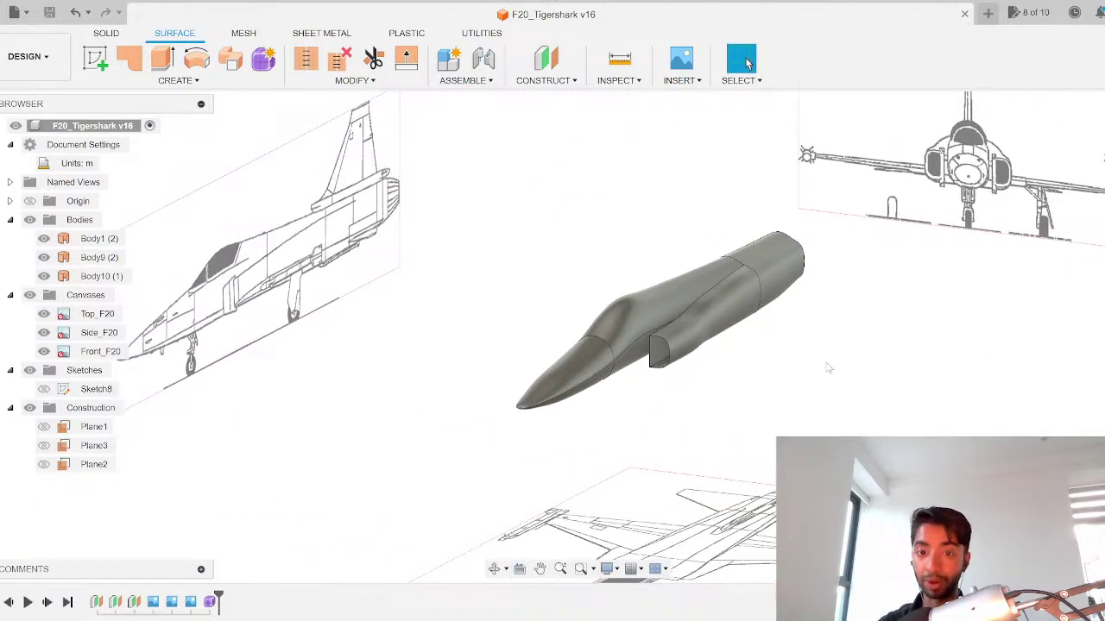
middle_click_drag(827, 369, 771, 361, "shift")
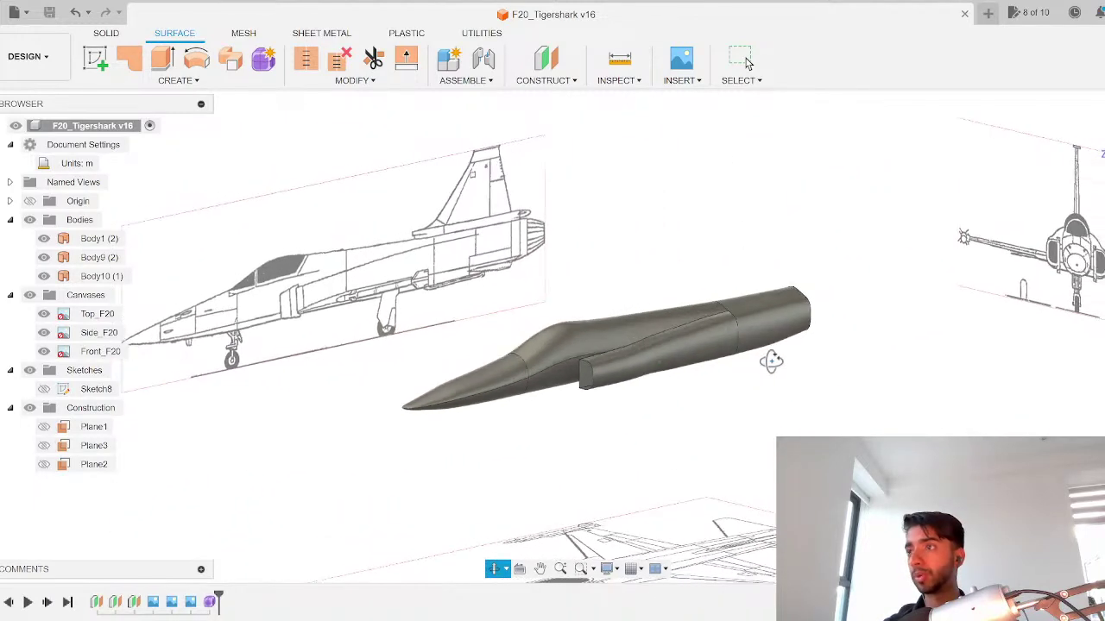
left_click(747, 63)
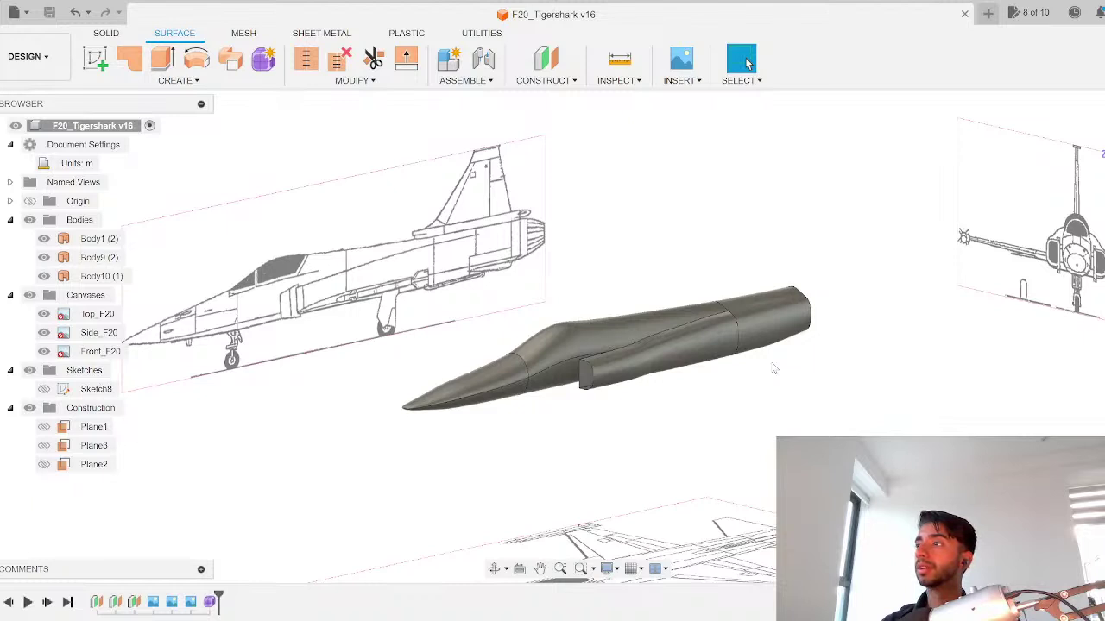
middle_click_drag(774, 368, 765, 382, "shift")
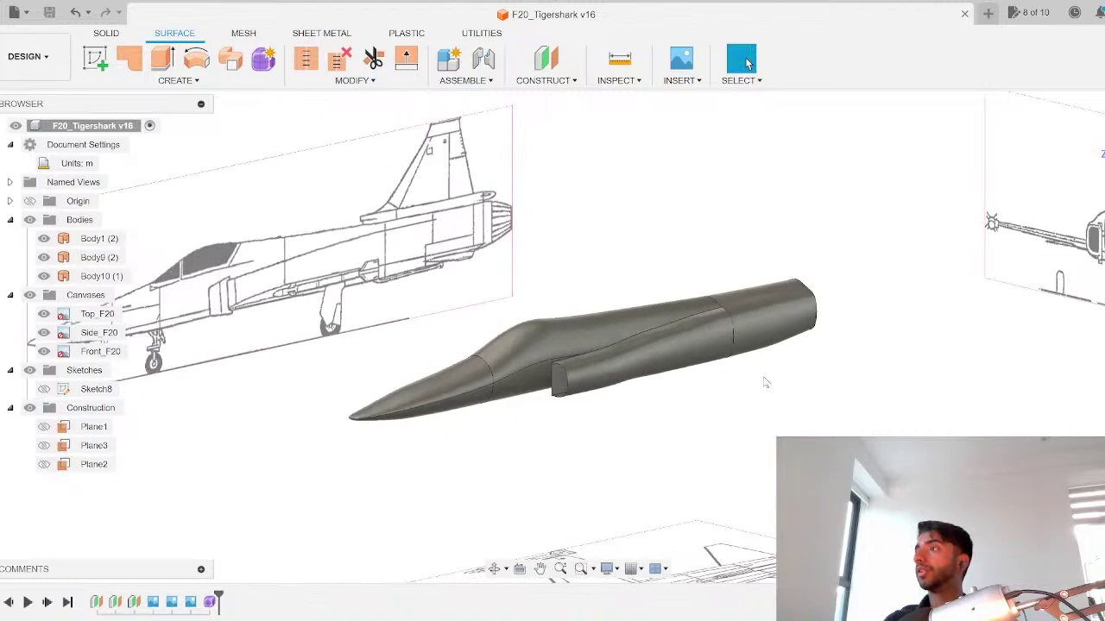